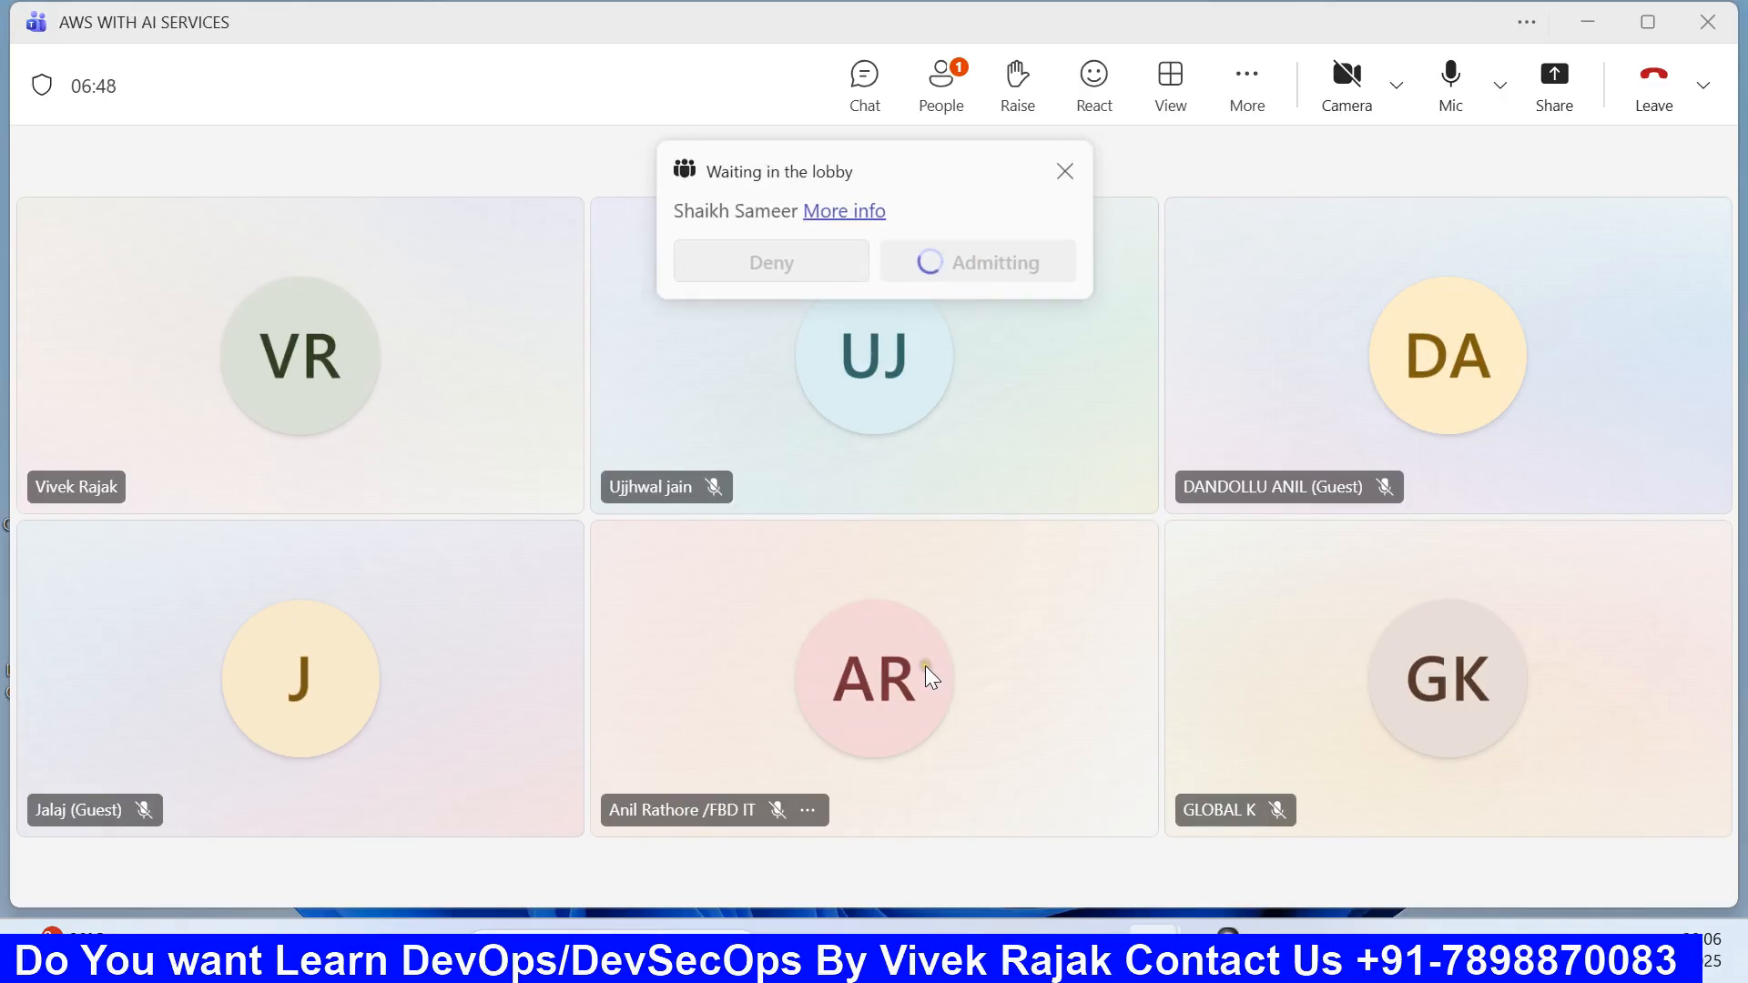
Step: Dismiss the participant's profile card and start sharing the screen in the Teams meeting
mouse_move(925, 667)
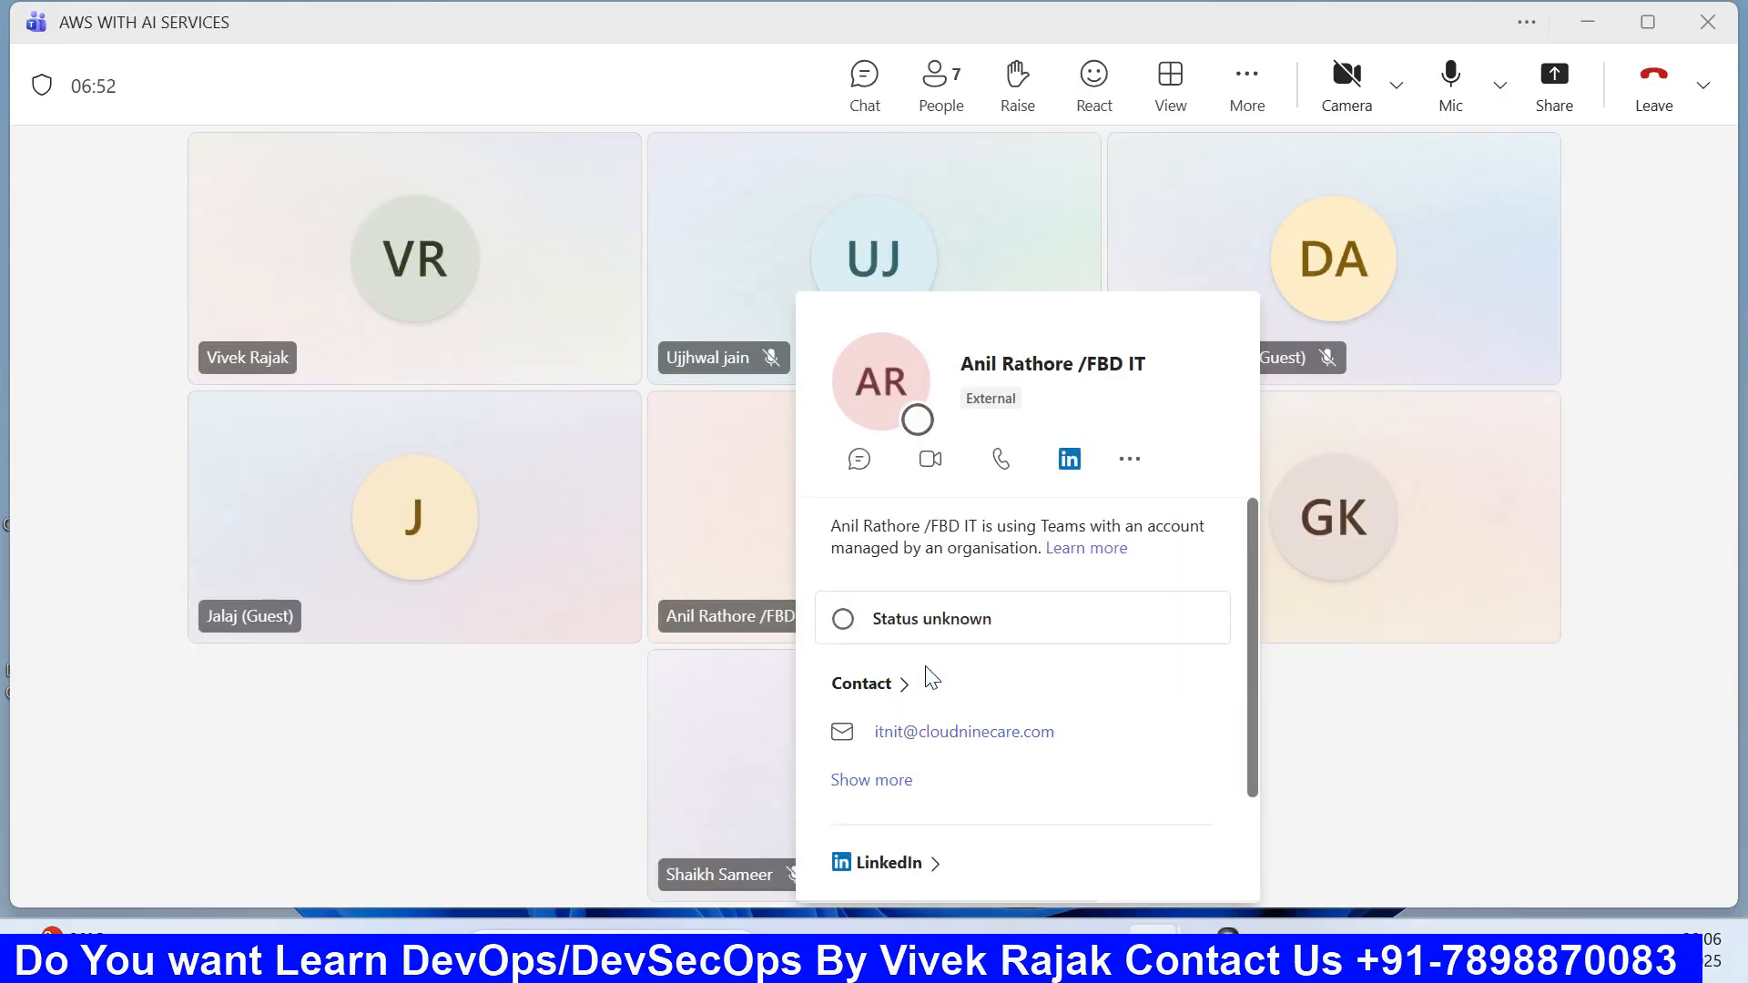
click(492, 797)
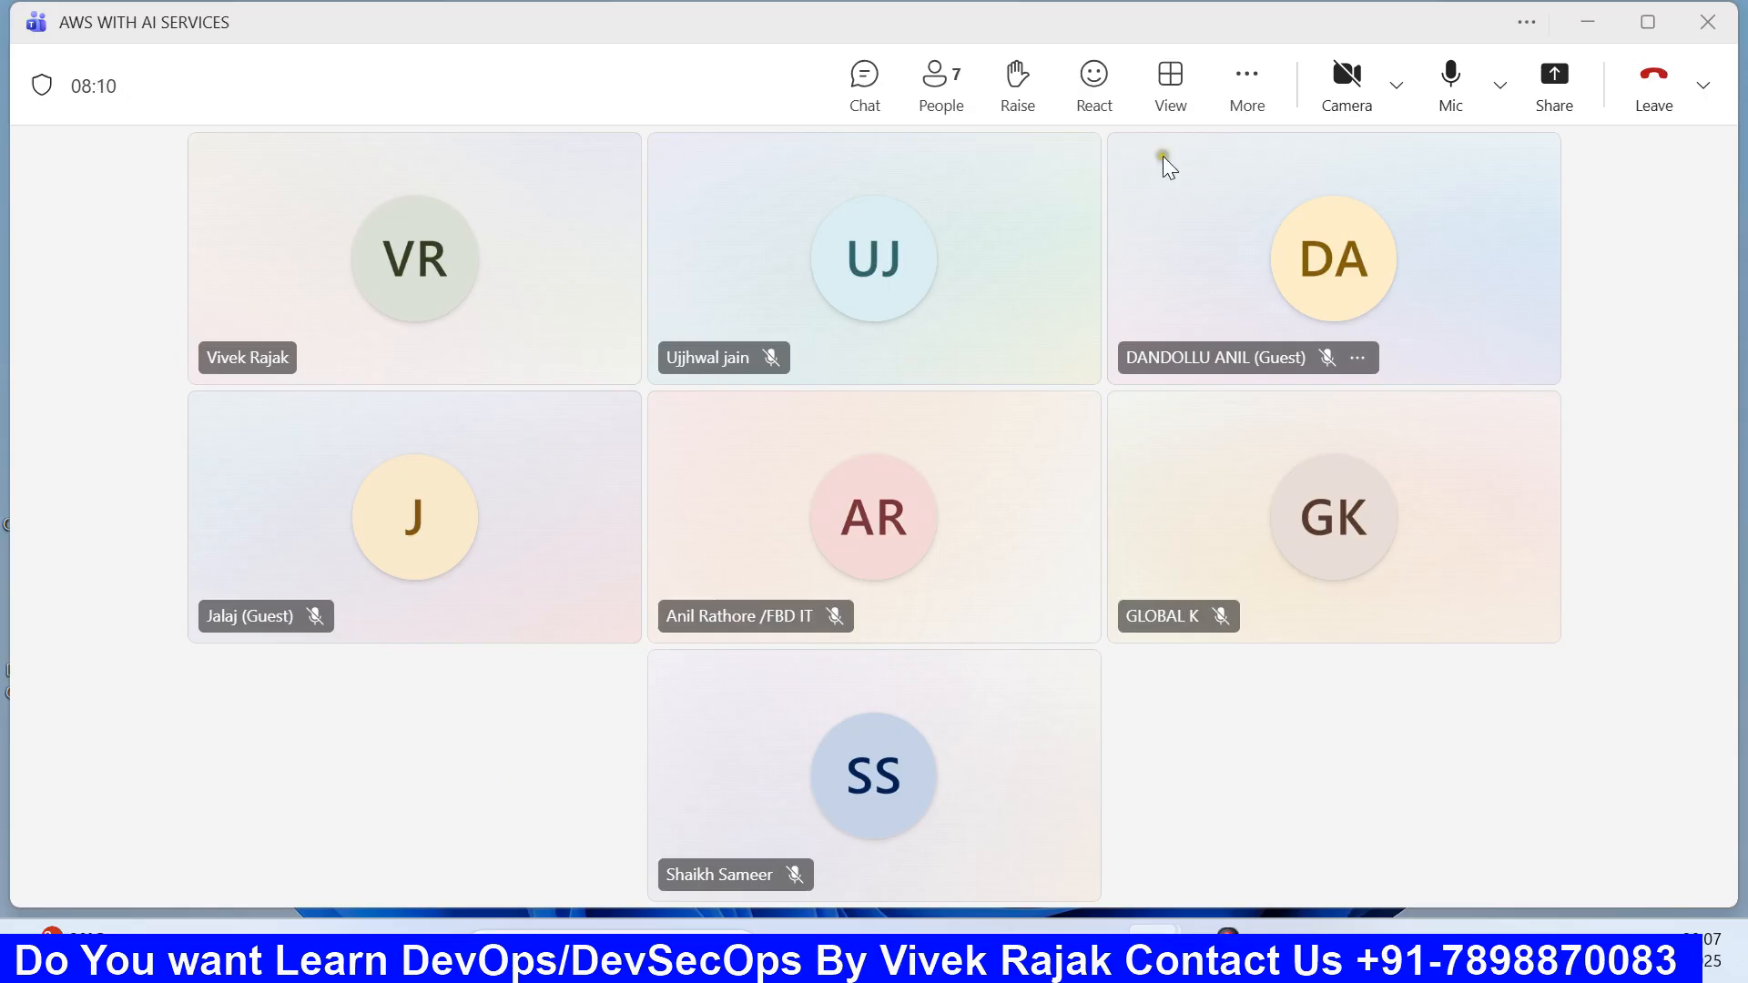
click(1560, 96)
Step: Share the whole screen and bring the AWS Console Home browser window forward
click(1251, 478)
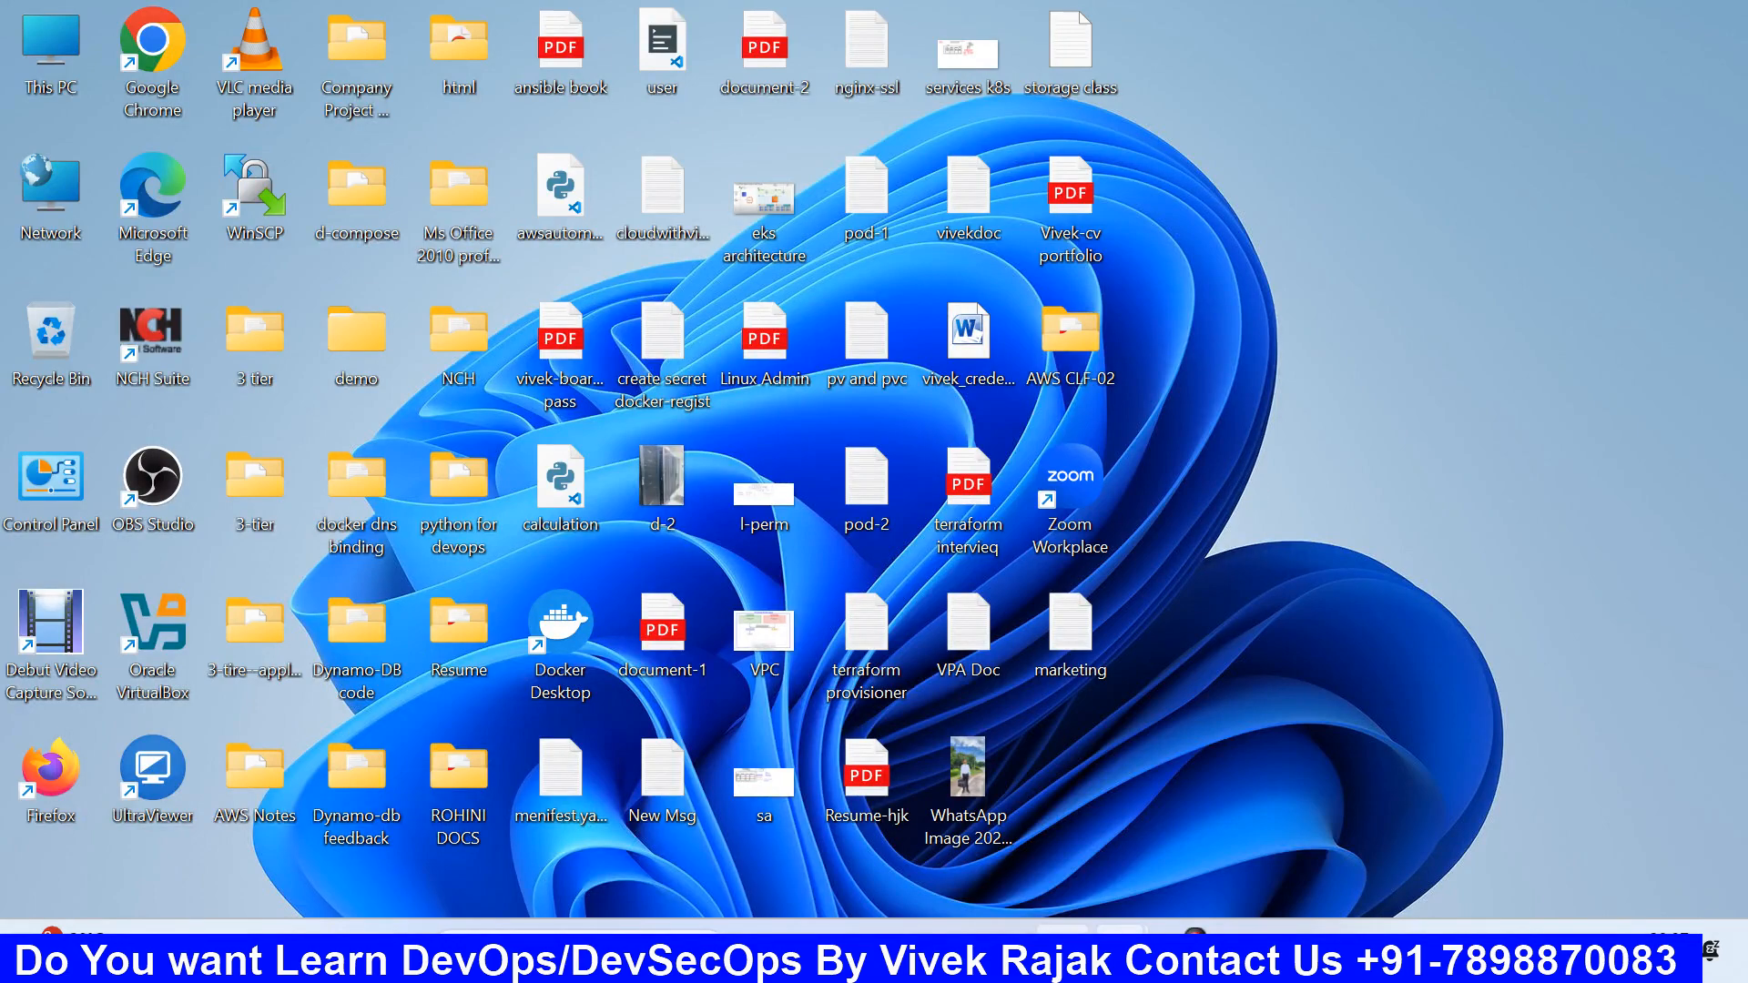
click(1062, 951)
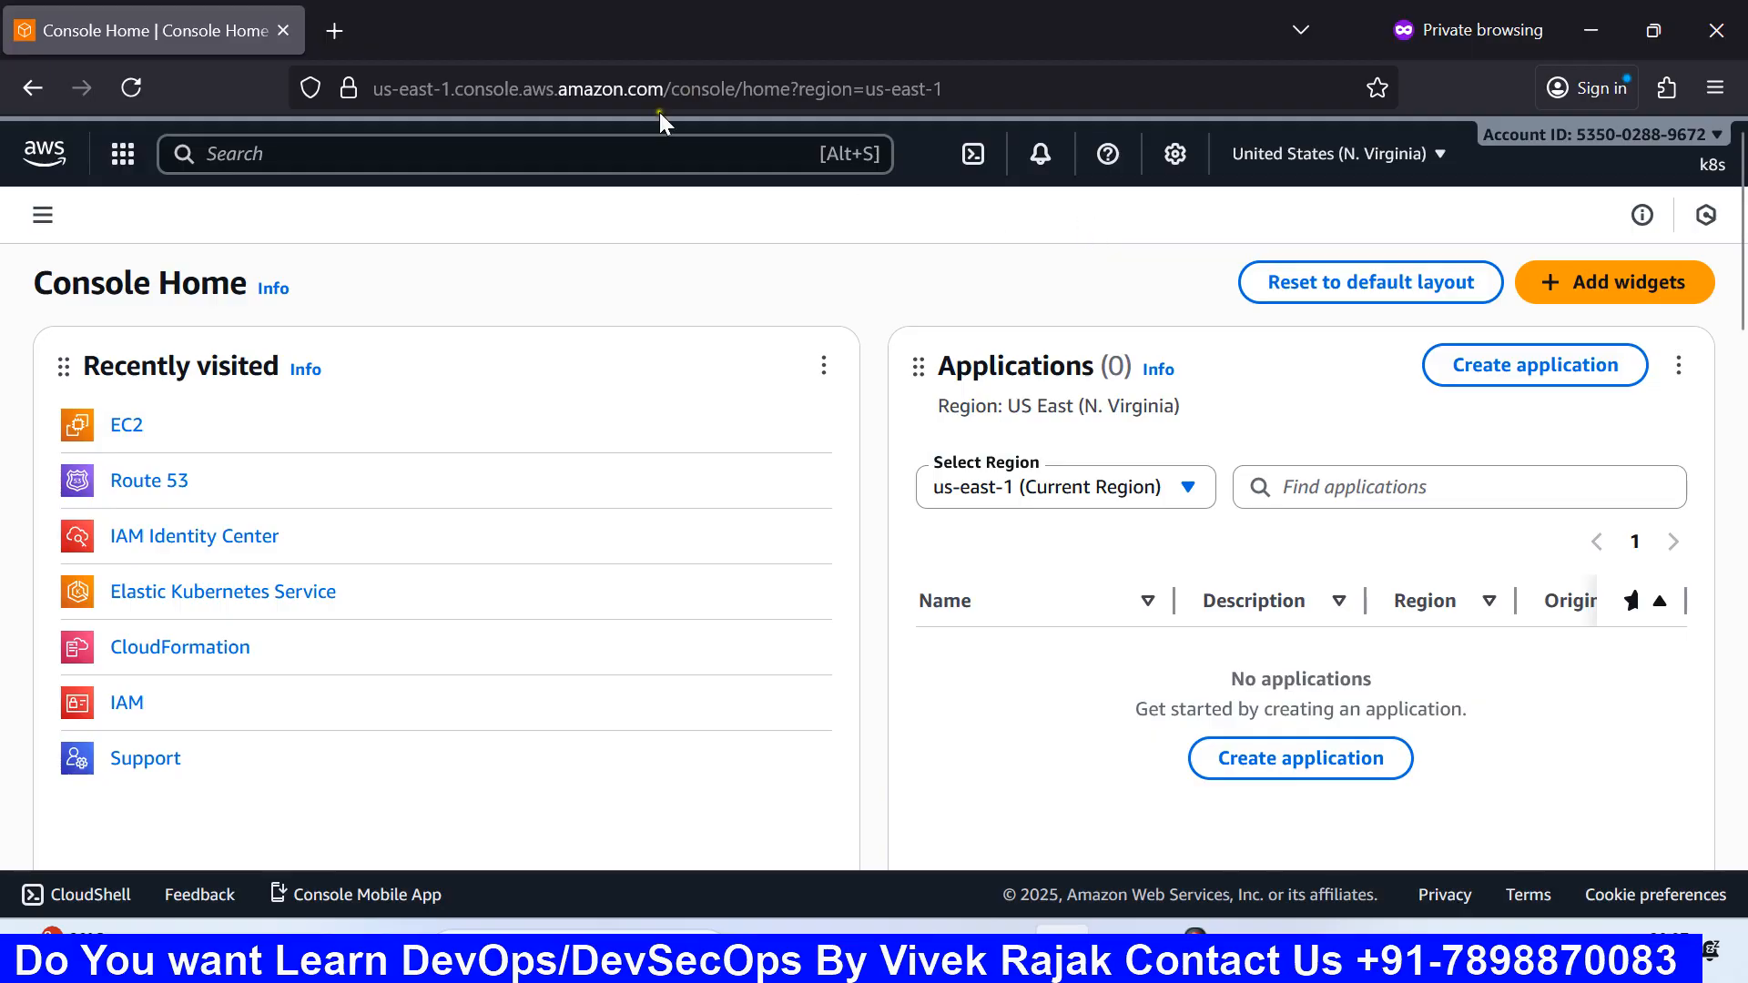
Step: Search for ec2 and open the EC2 Dashboard for us-east-1
click(604, 153)
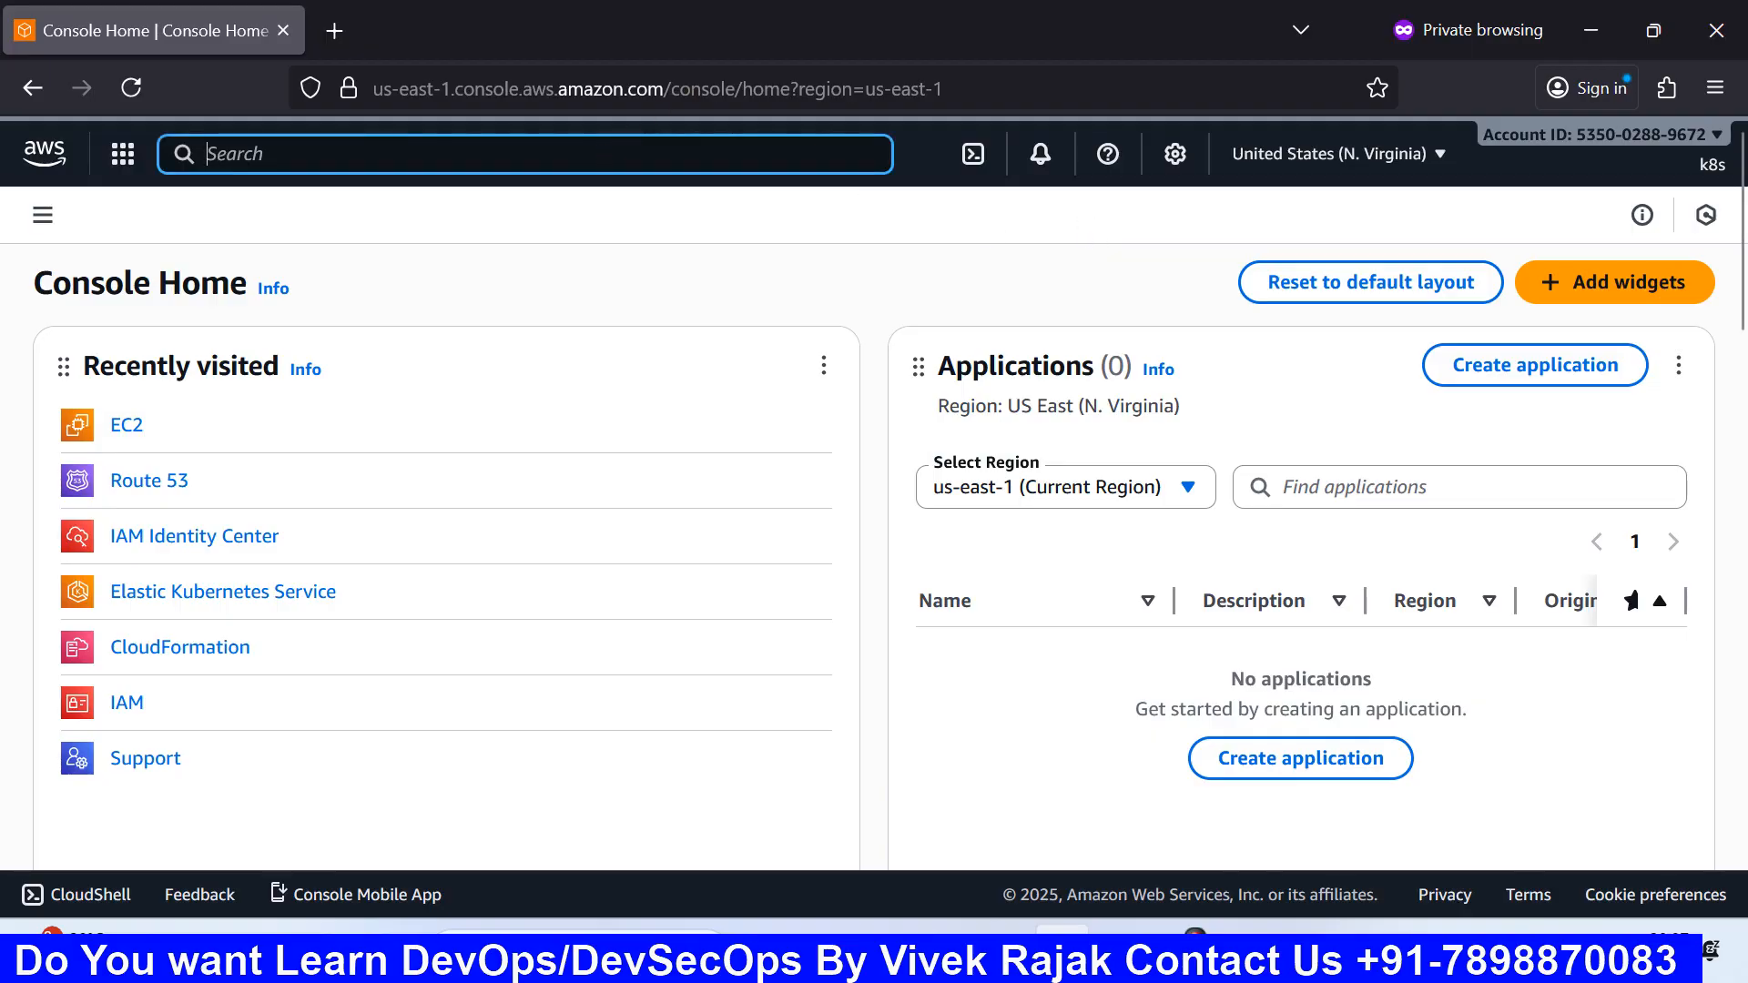
text(ec2)
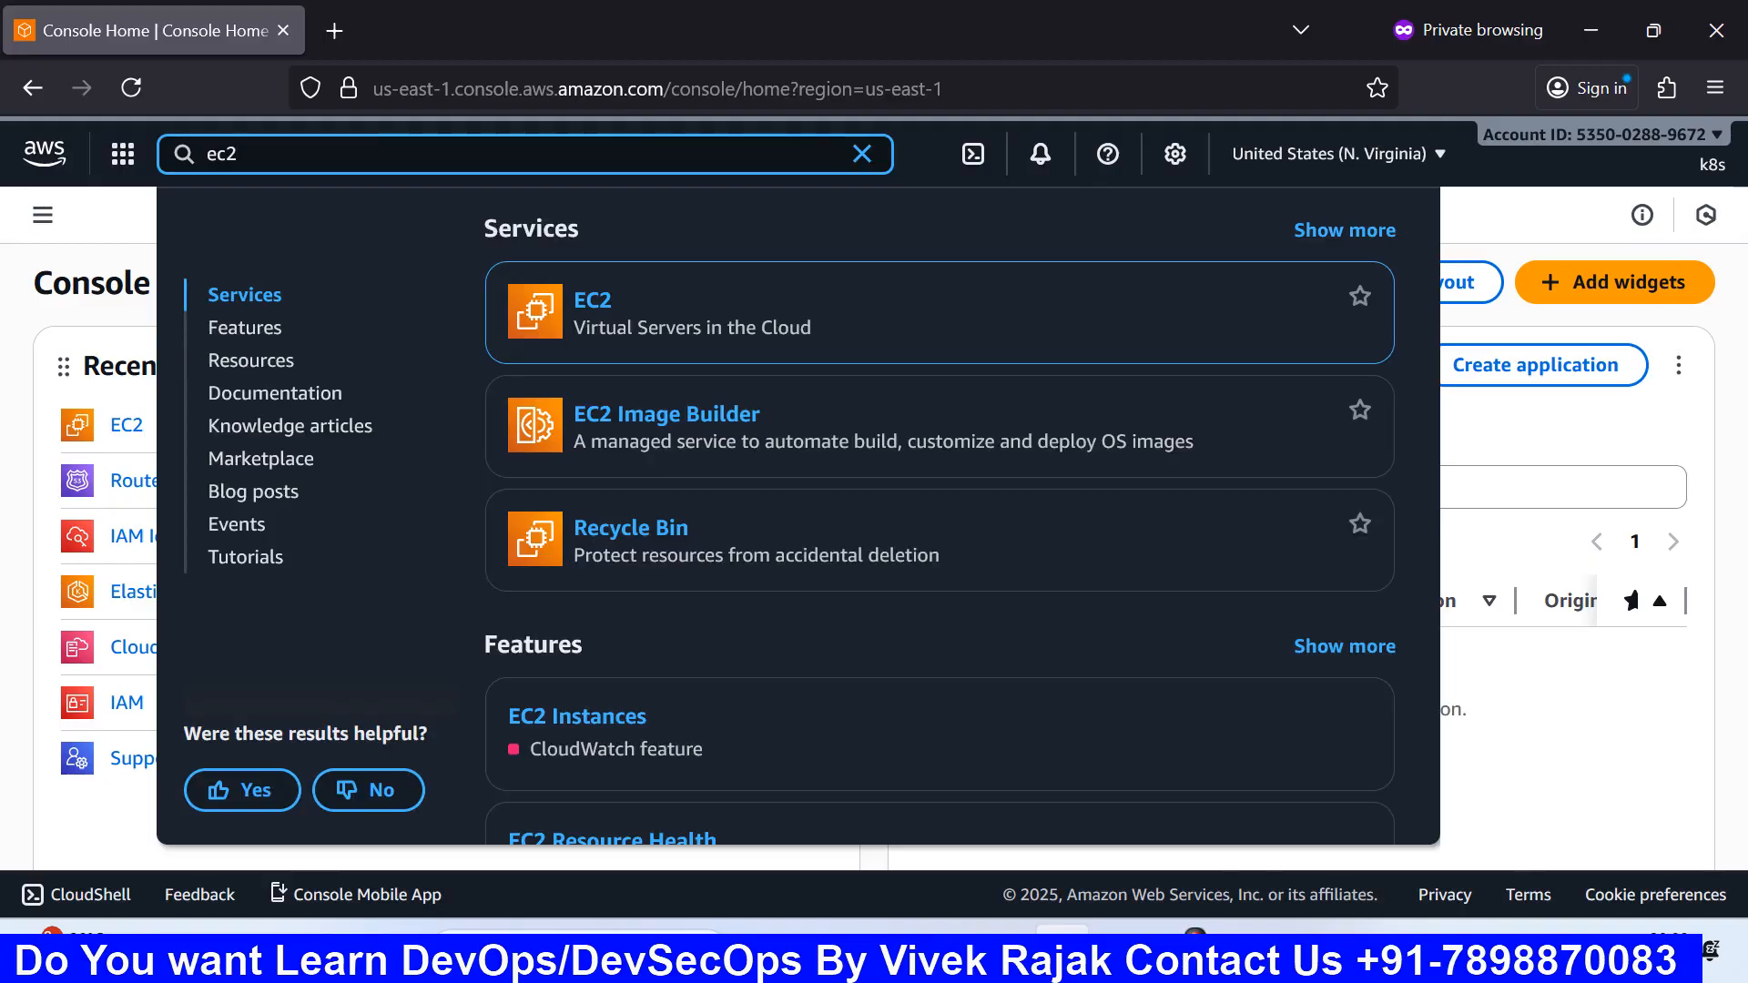
click(606, 303)
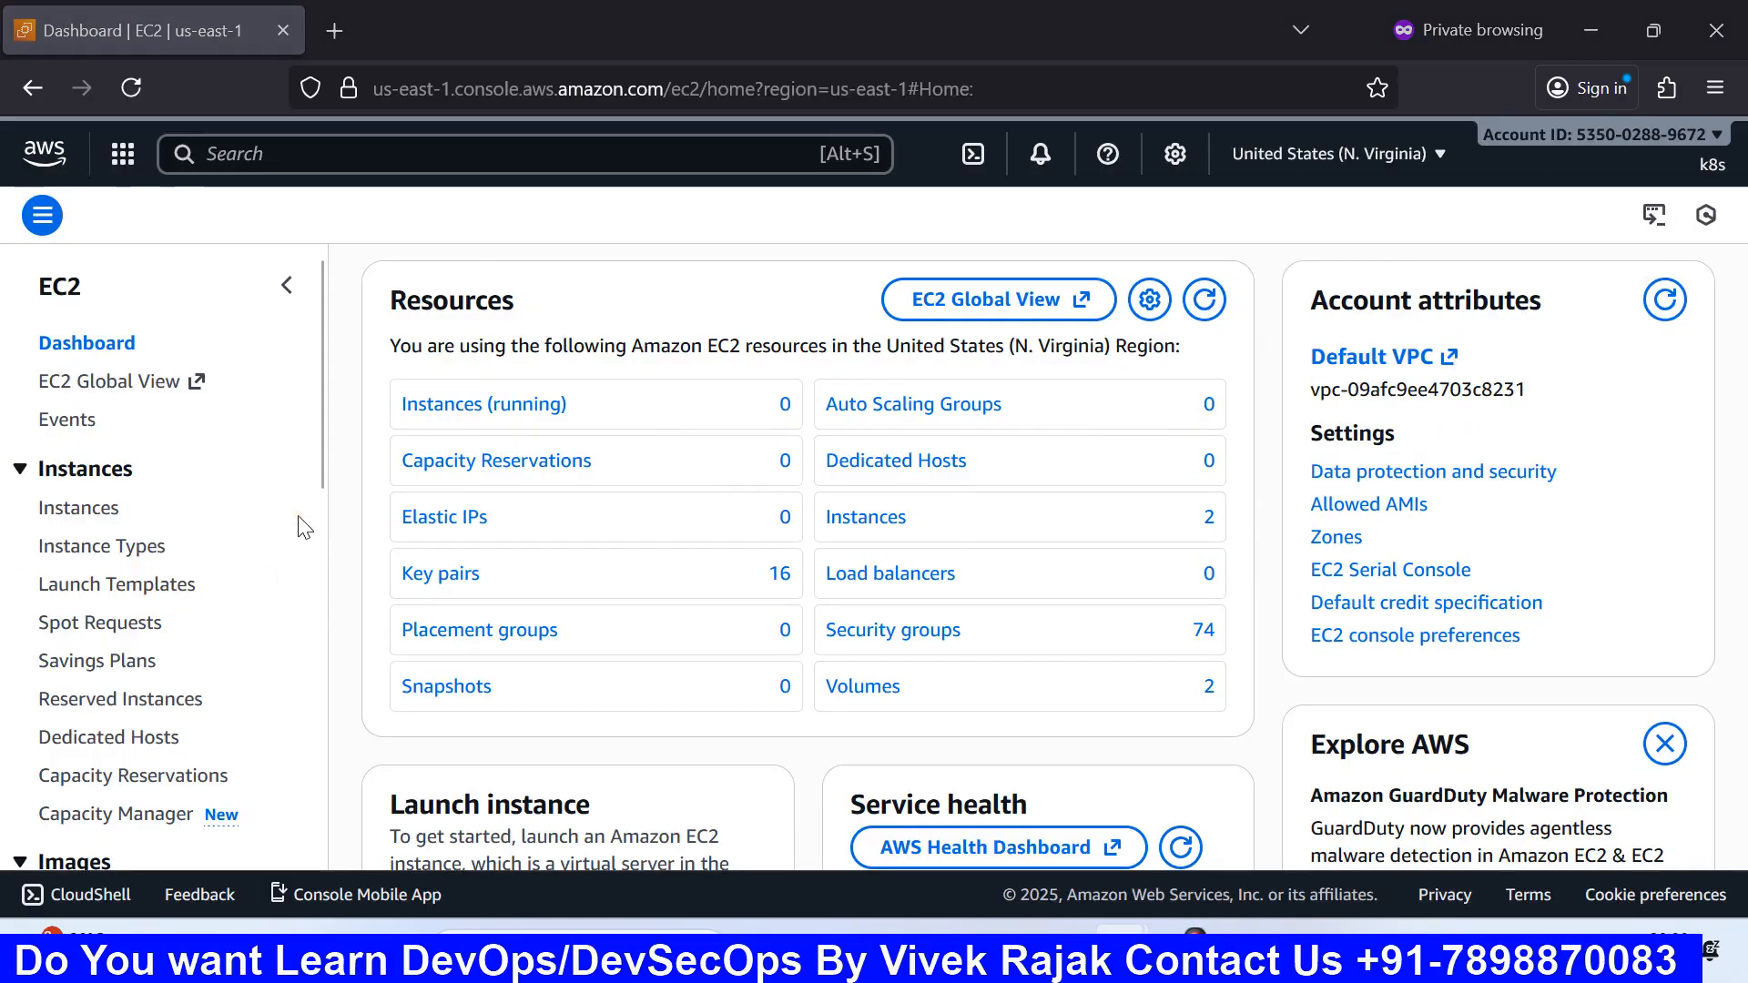
scroll(451, 546, down, 3)
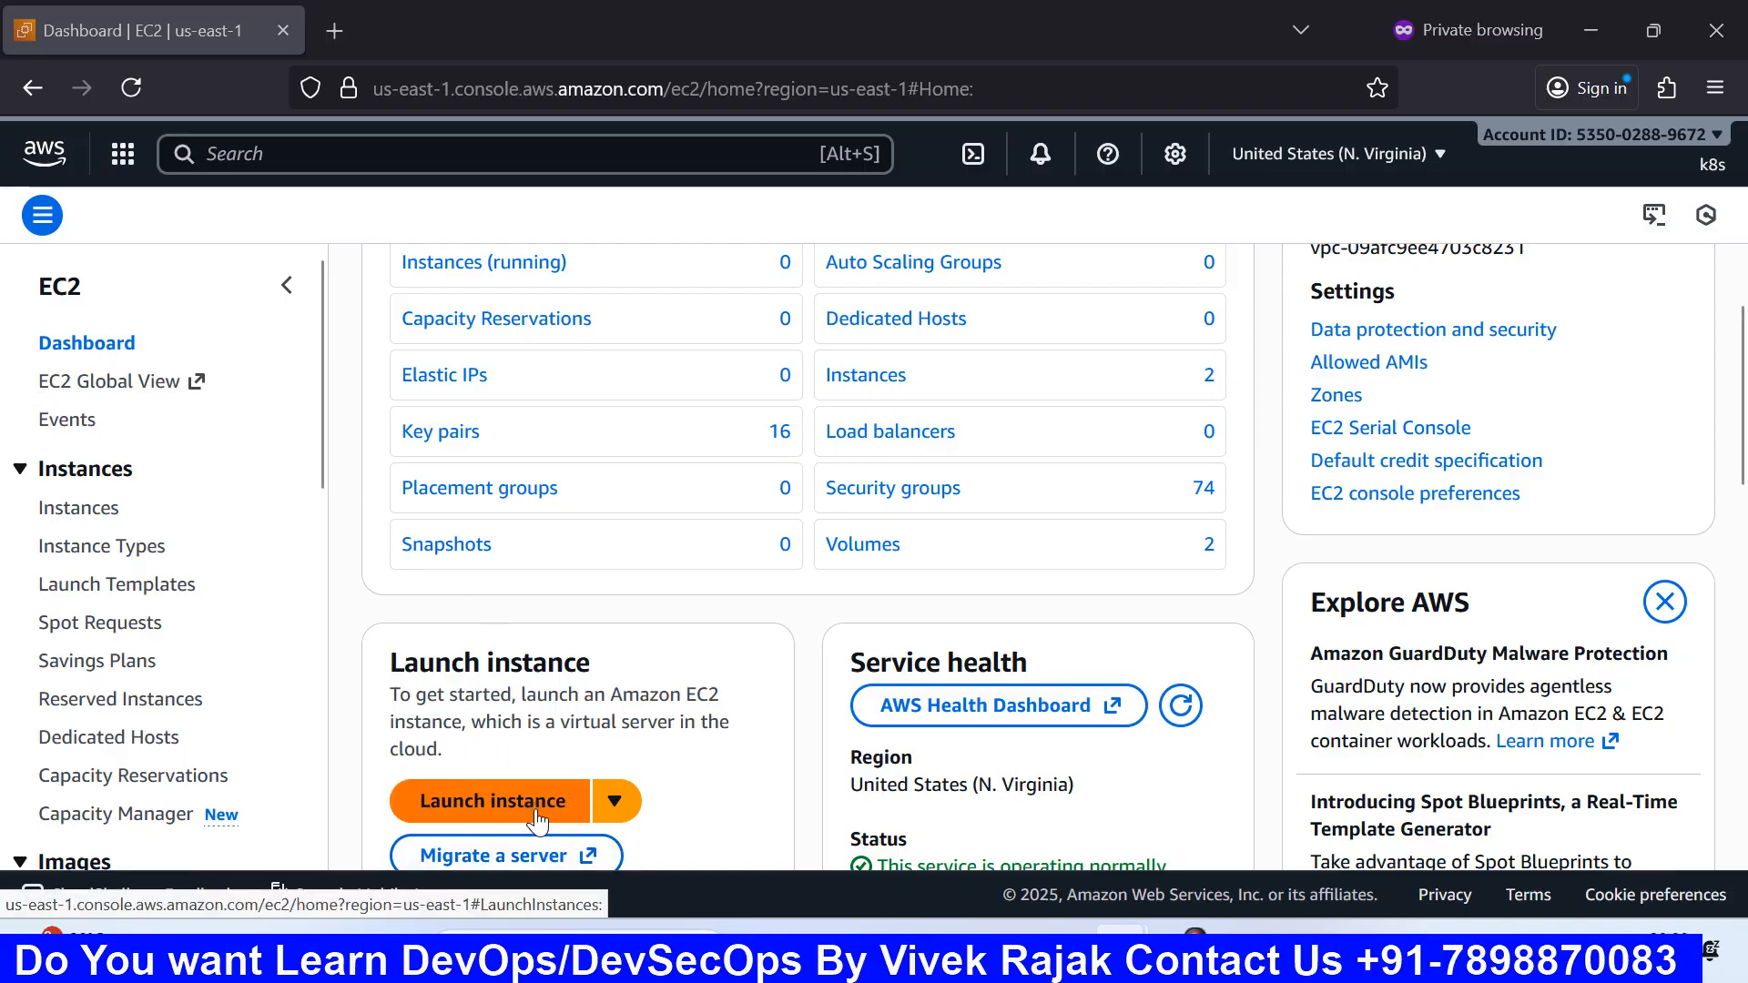
Step: Open the Launch an instance form from the Instances list, then bring up the Win+R Run prompt
click(59, 512)
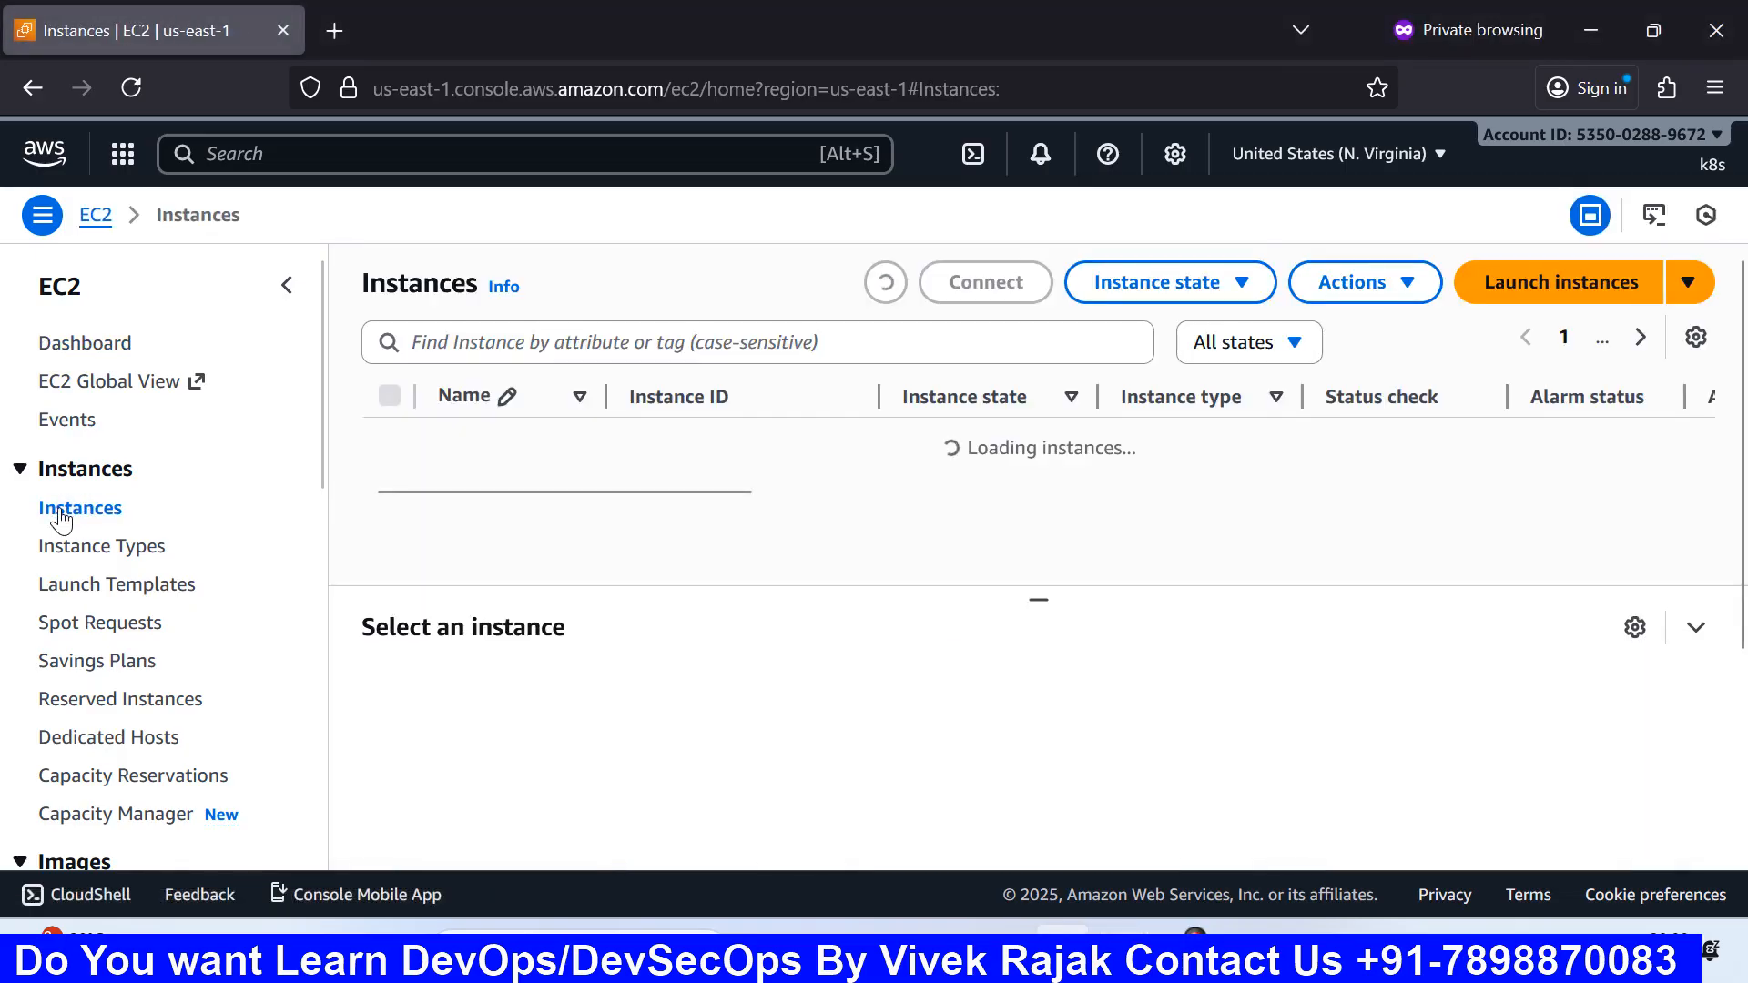
click(1535, 293)
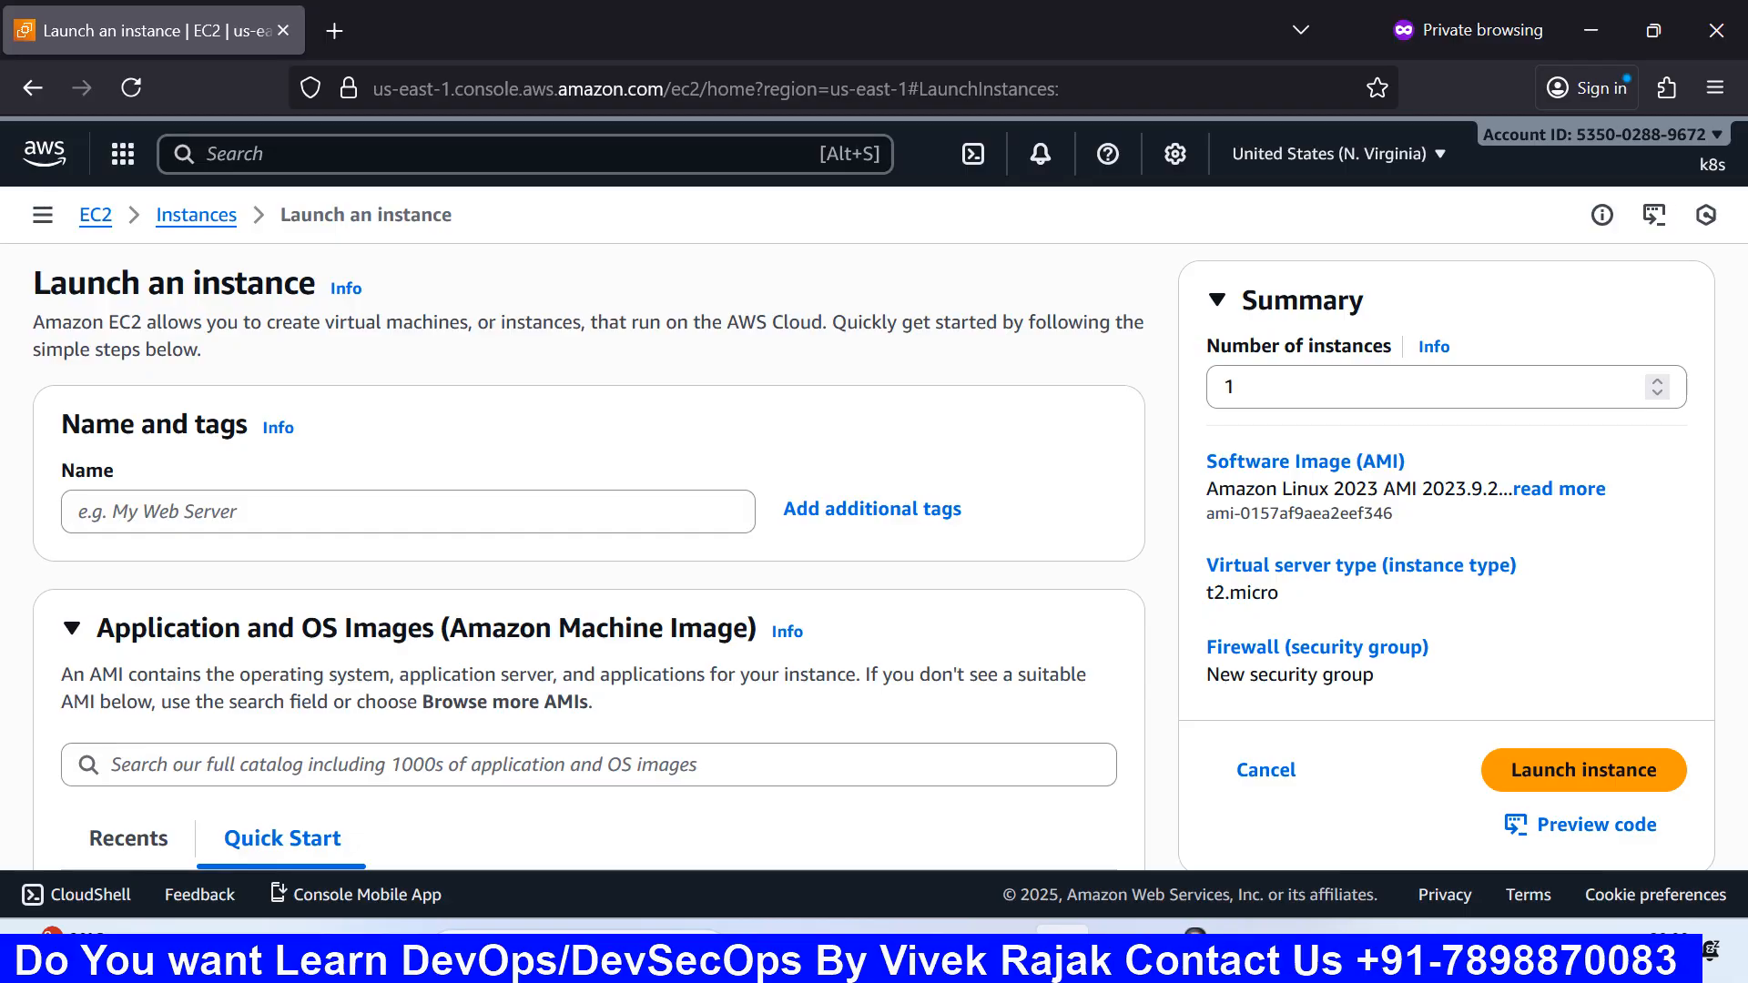
key(super+r)
Step: Launch Paint via mspaint and draw a large outer rectangle frame
text(mspaint)
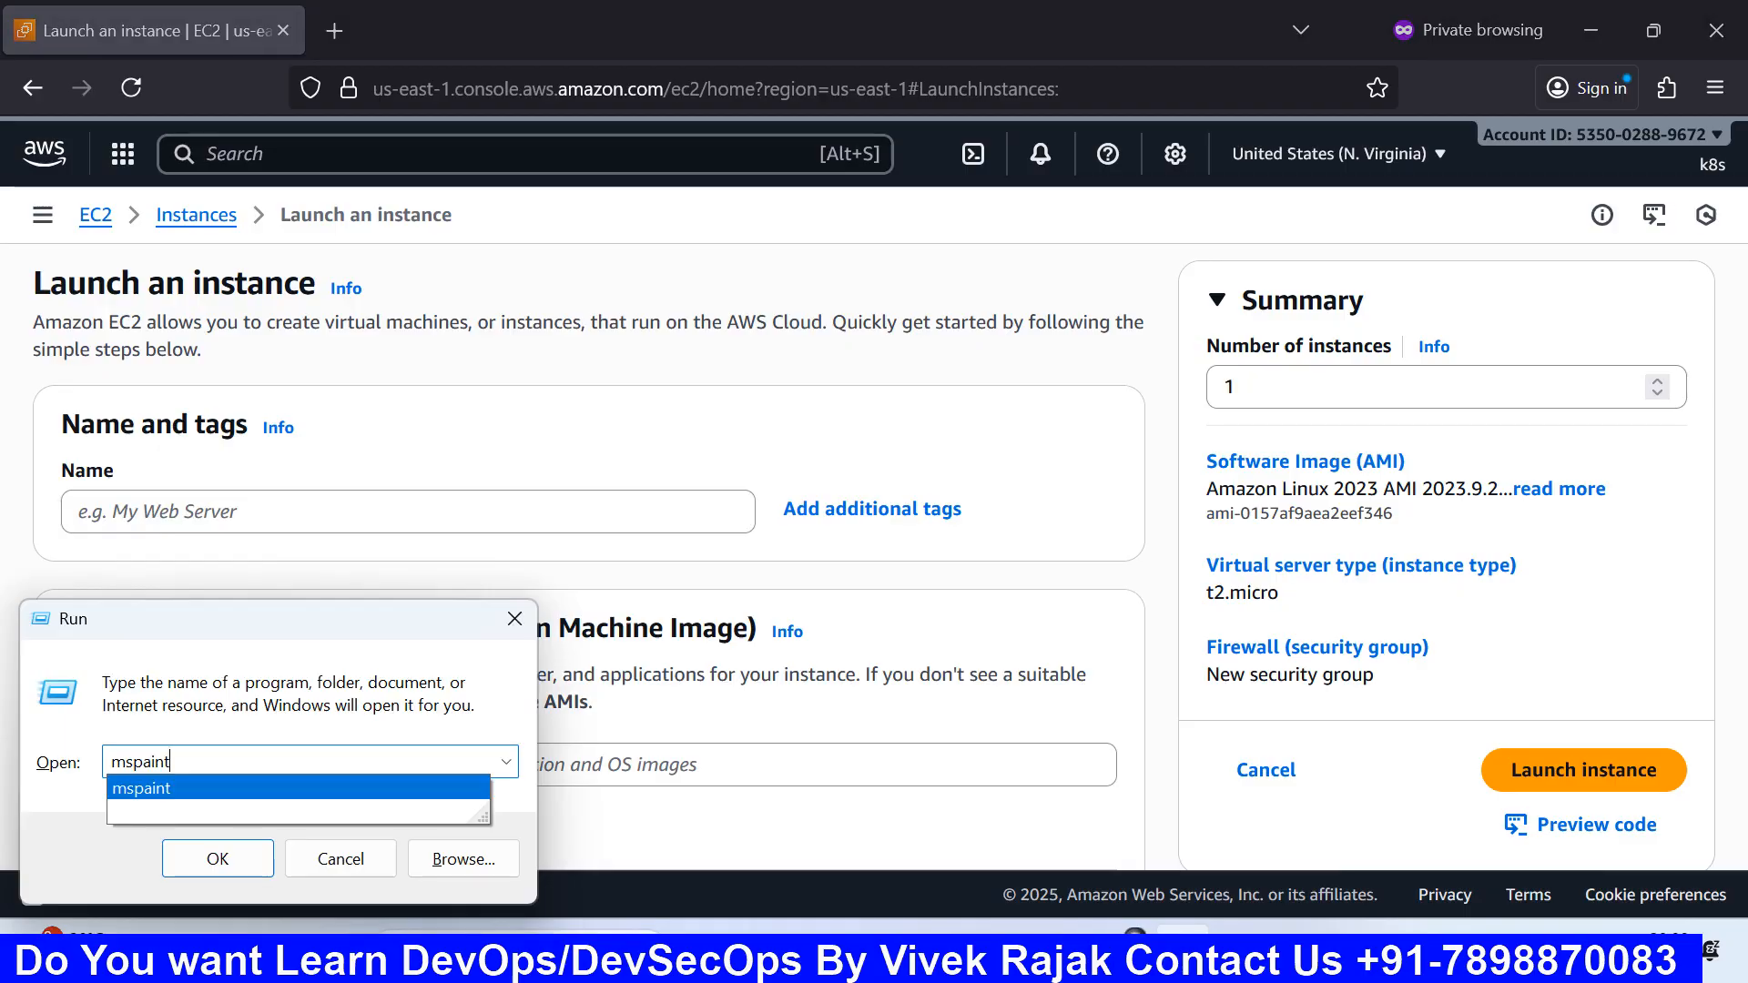
key(Return)
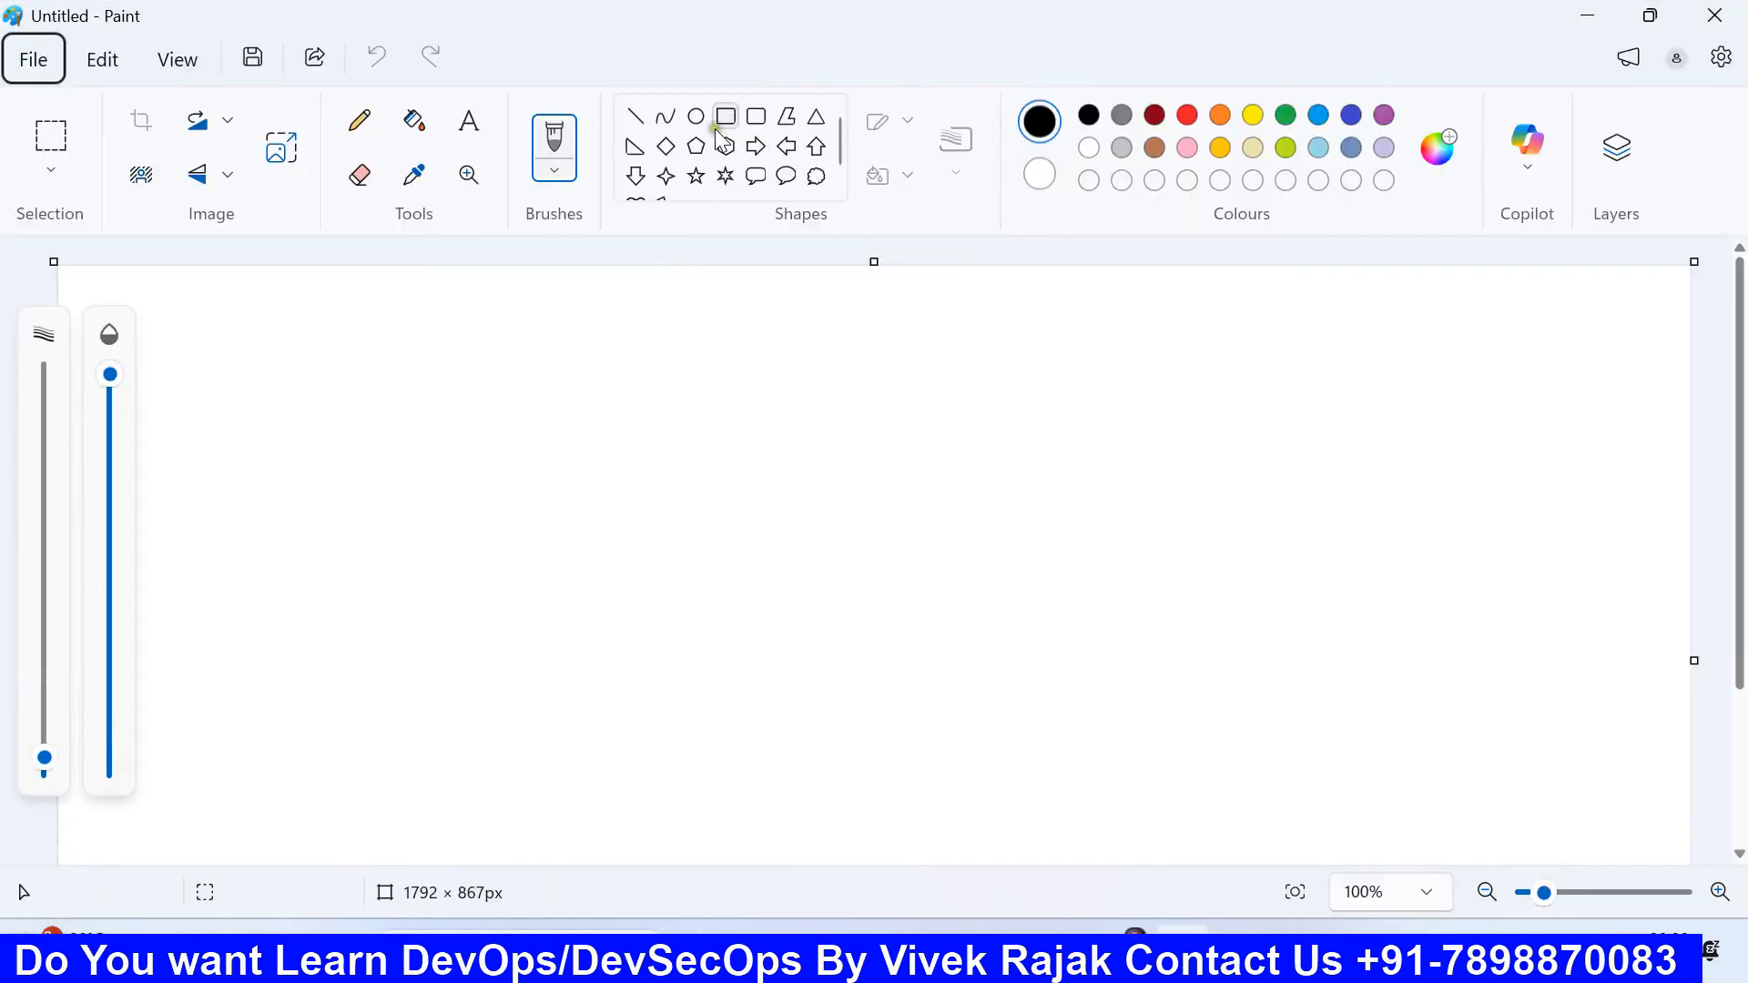
click(726, 117)
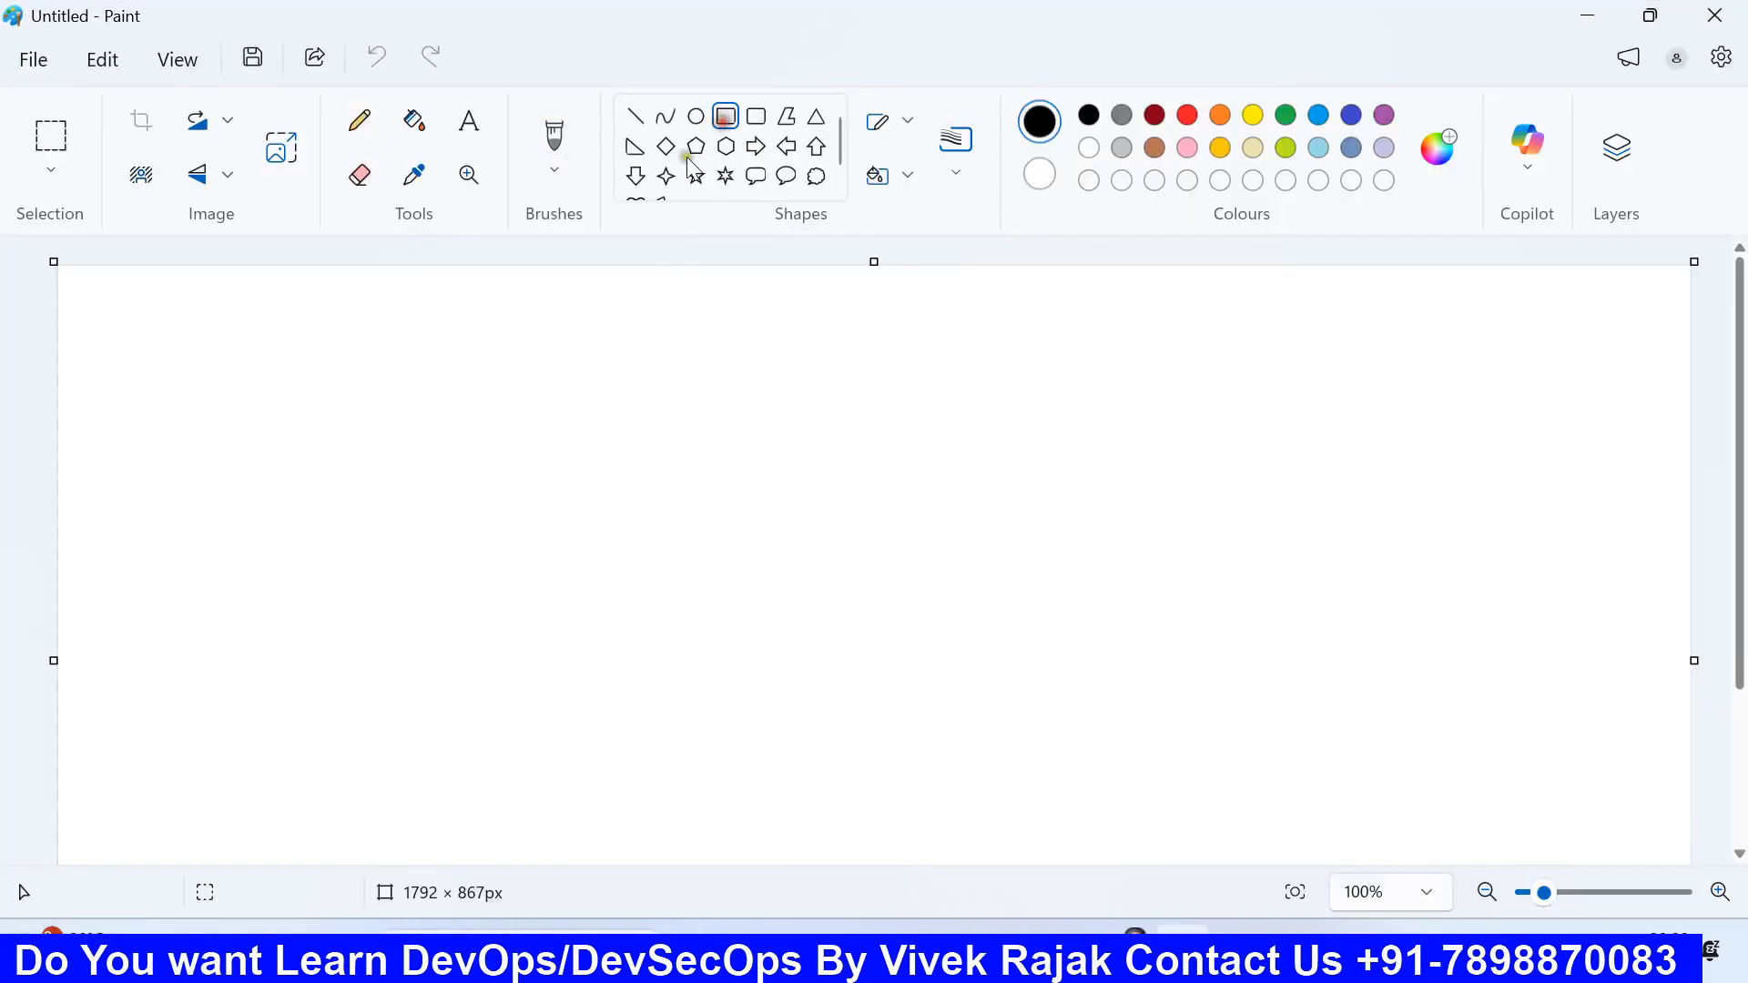
drag(153, 410, 907, 813)
click(1016, 681)
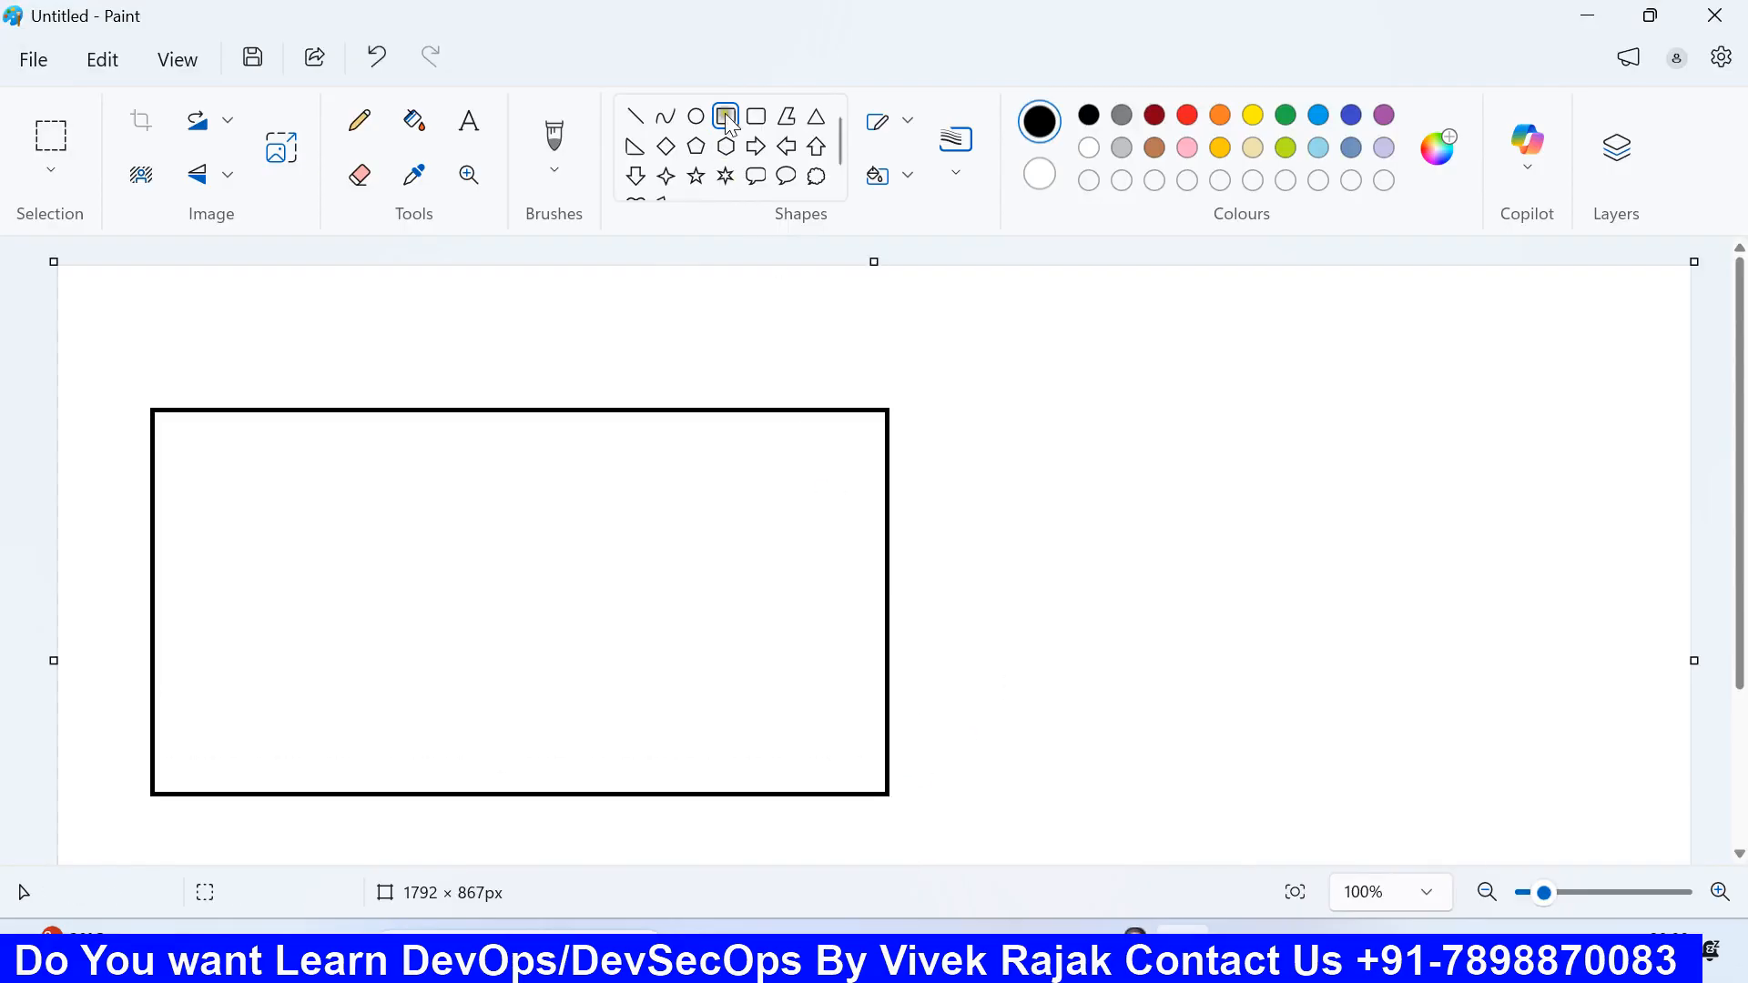
Step: Draw four small boxes stacked in the left column inside the frame
click(219, 474)
drag(219, 475, 319, 523)
click(282, 583)
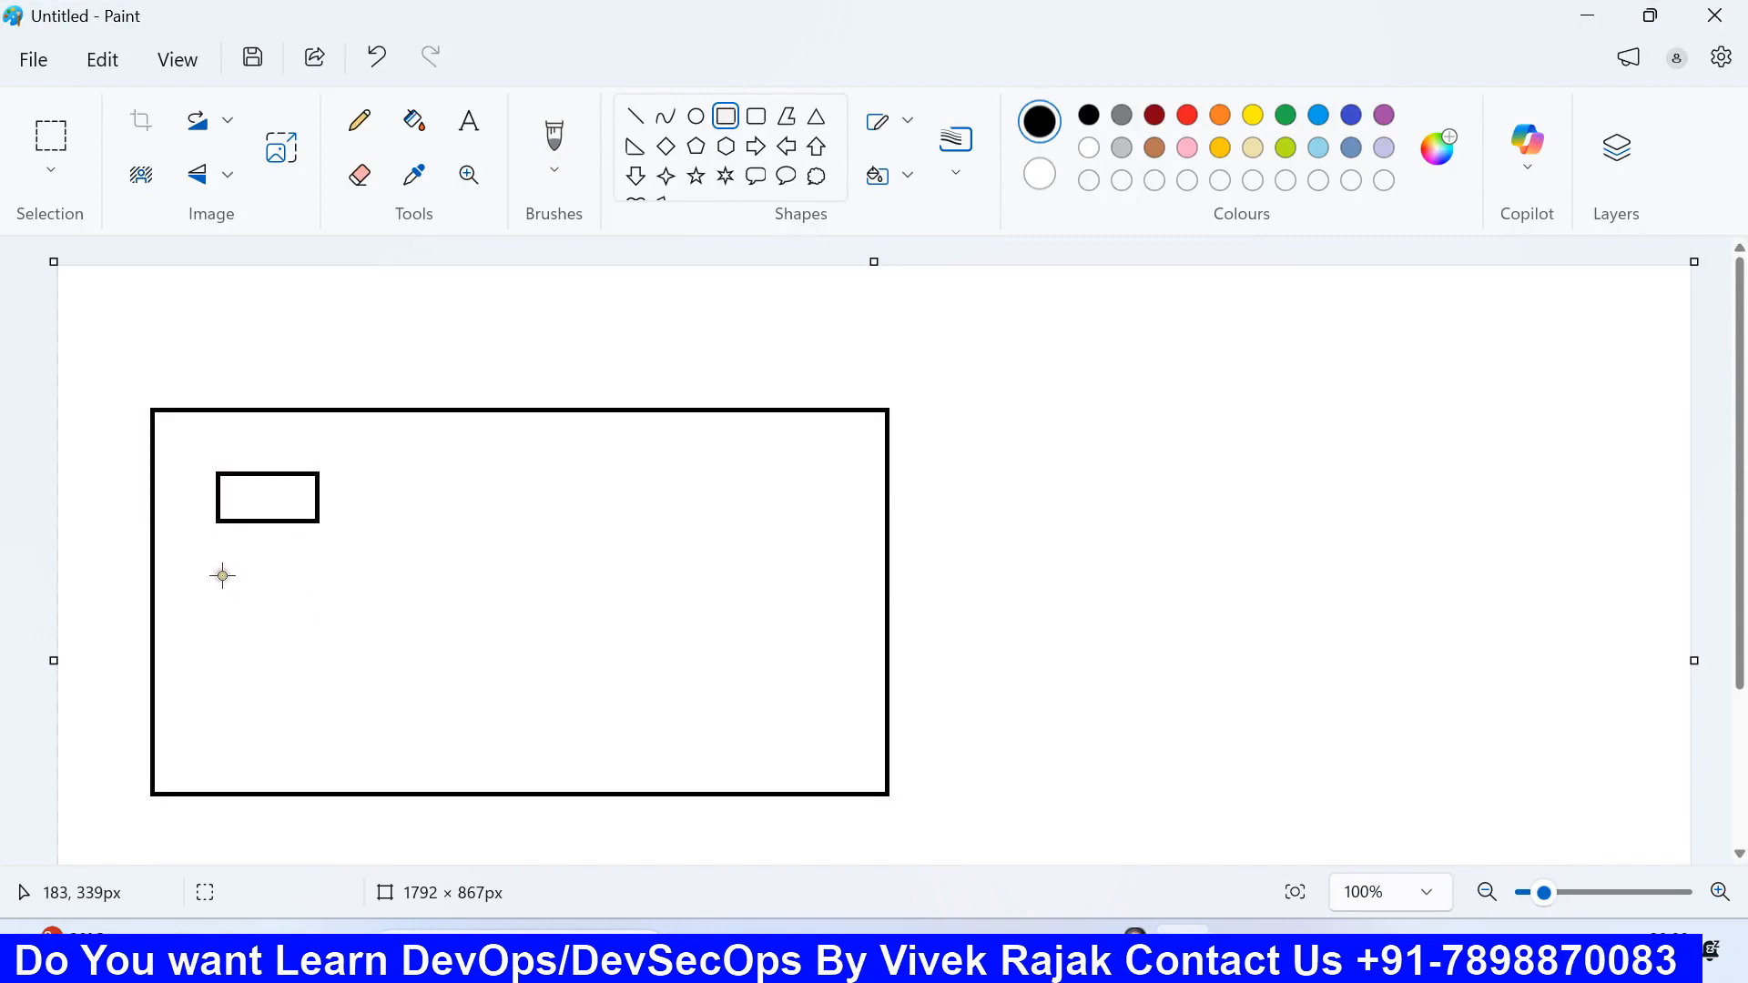
drag(219, 575, 320, 619)
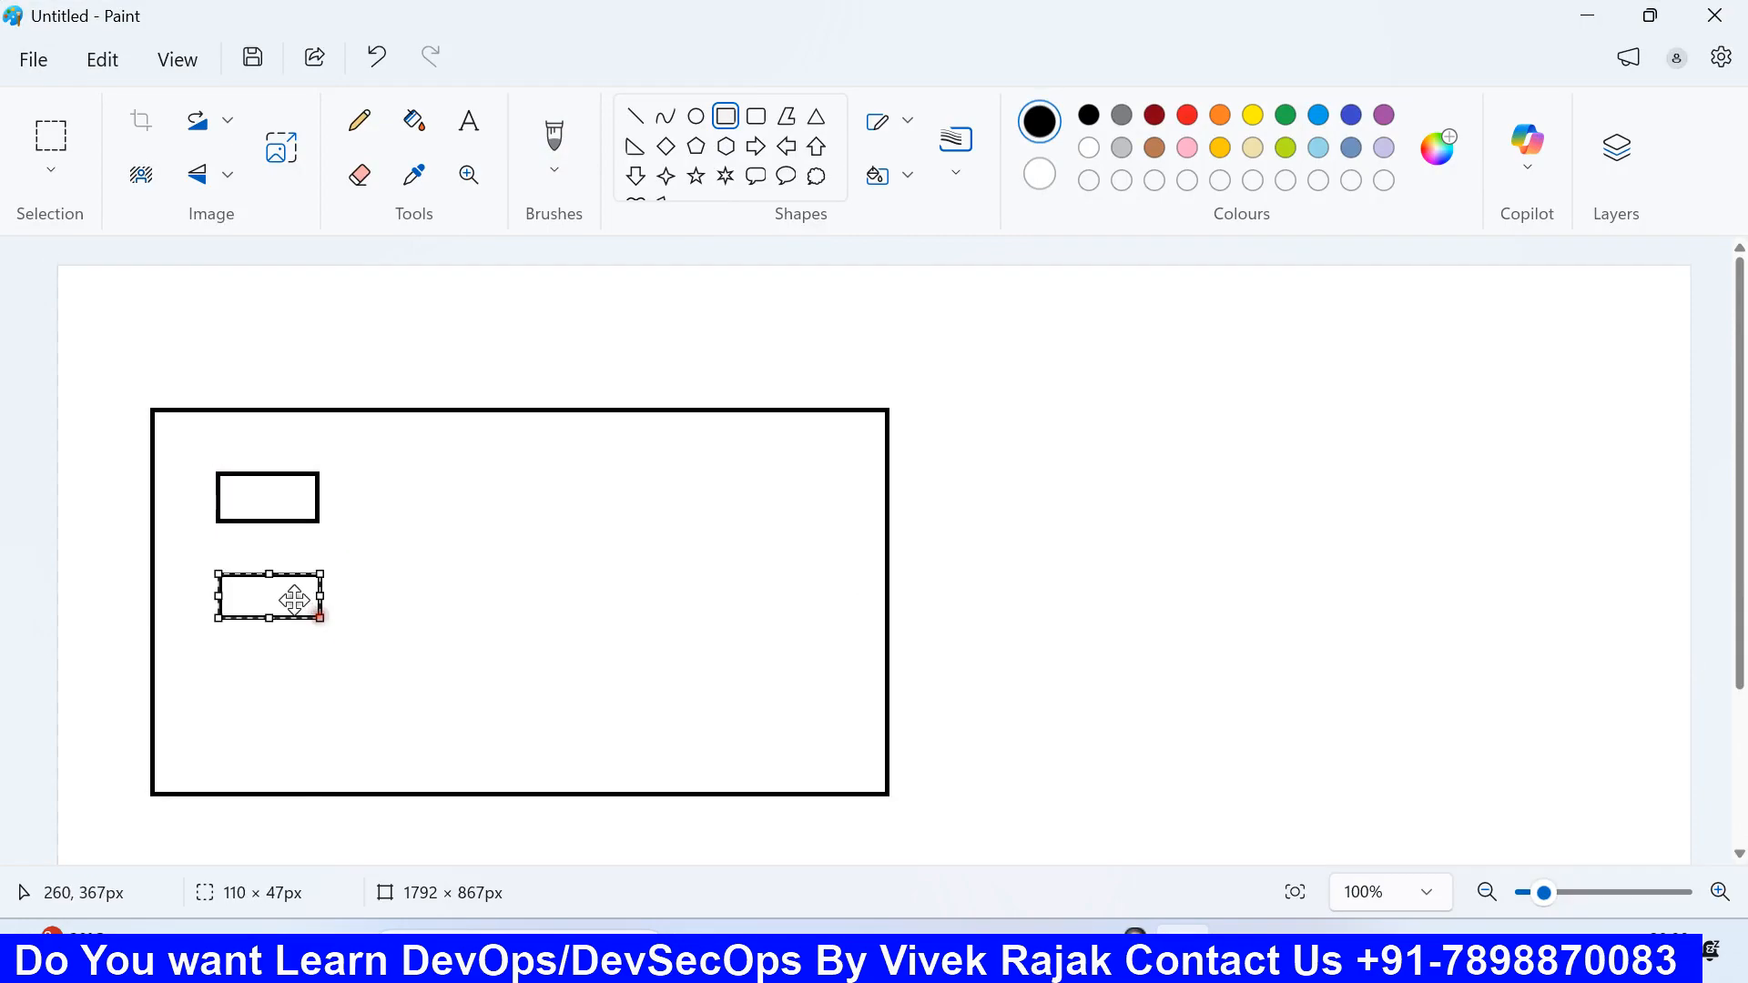
click(246, 667)
drag(216, 661, 315, 700)
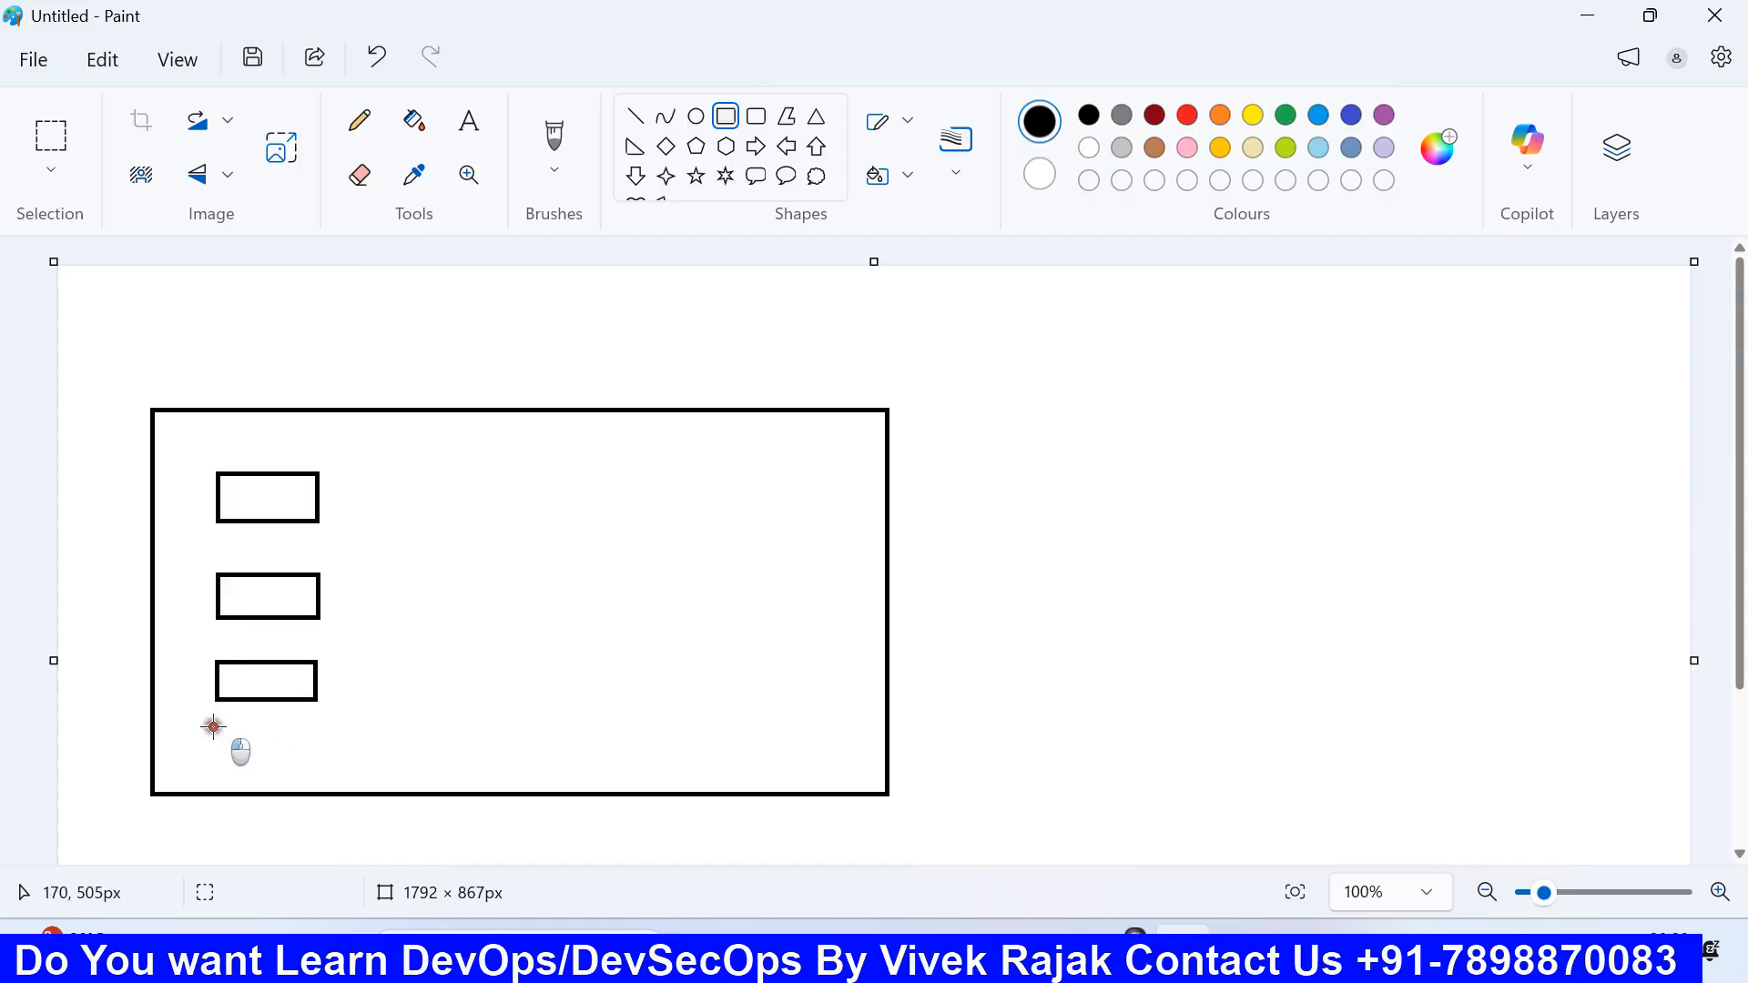
drag(212, 725, 265, 749)
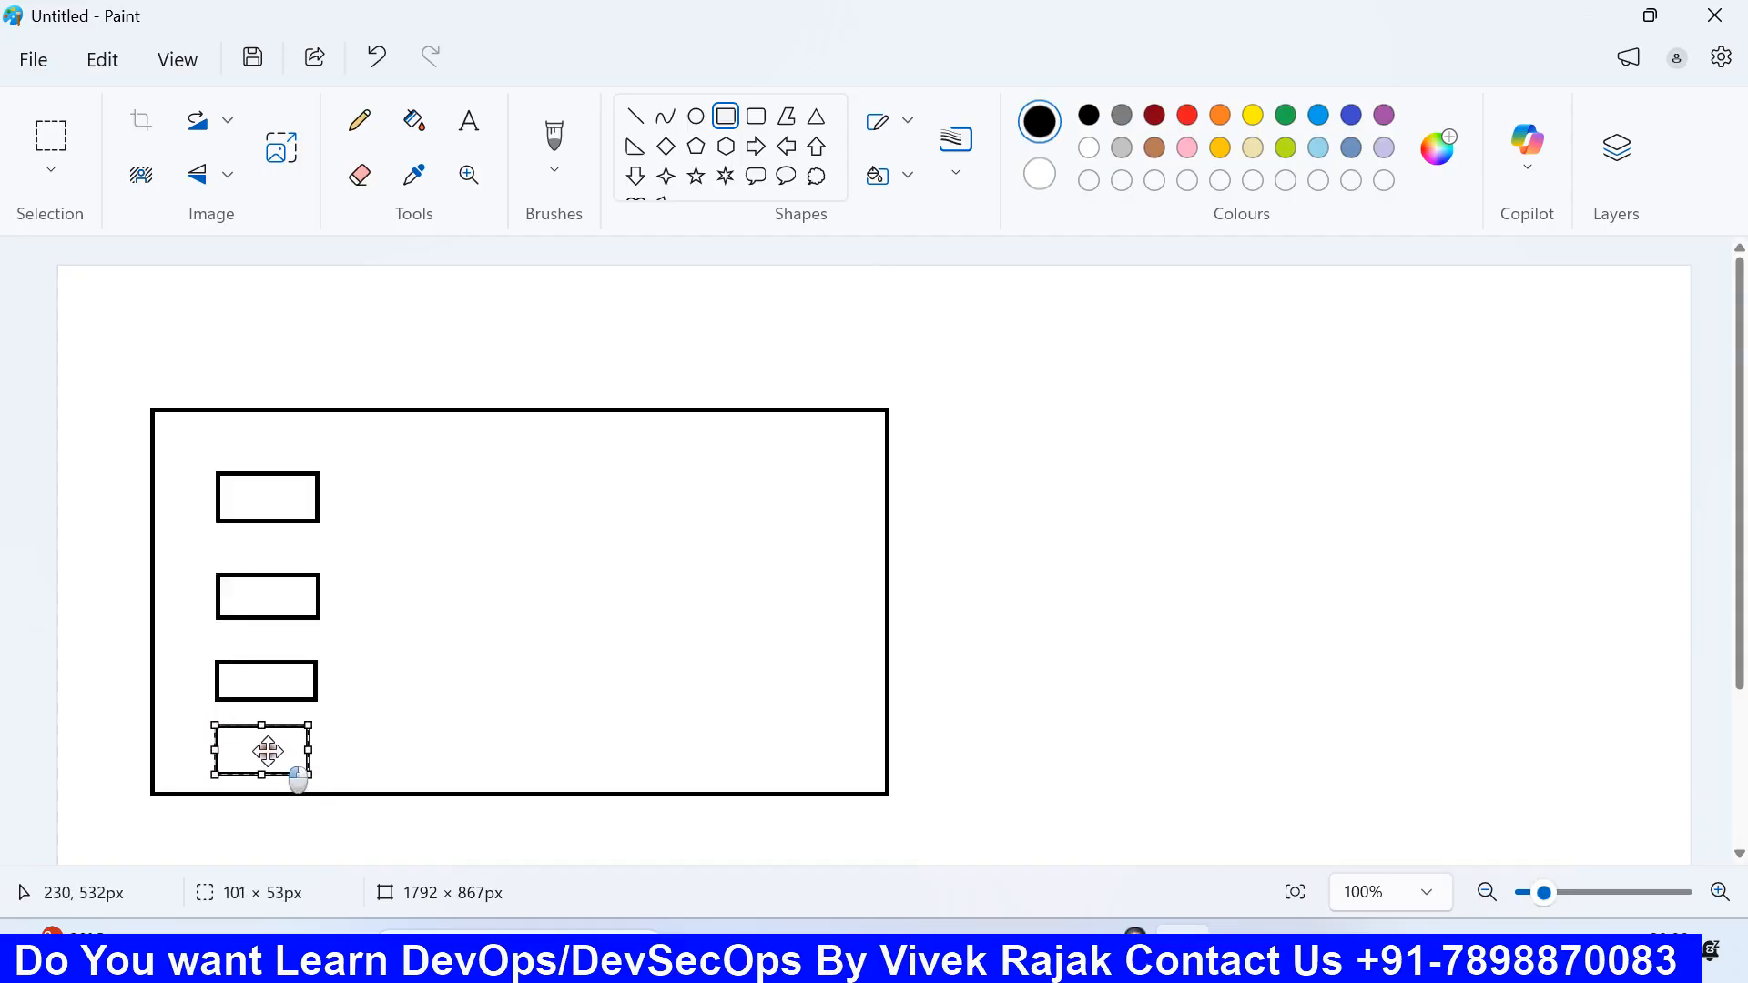
click(391, 687)
Step: Draw four small boxes stacked in the middle column
mouse_move(383, 472)
mouse_down()
mouse_move(479, 523)
mouse_move(496, 523)
mouse_move(498, 493)
mouse_up()
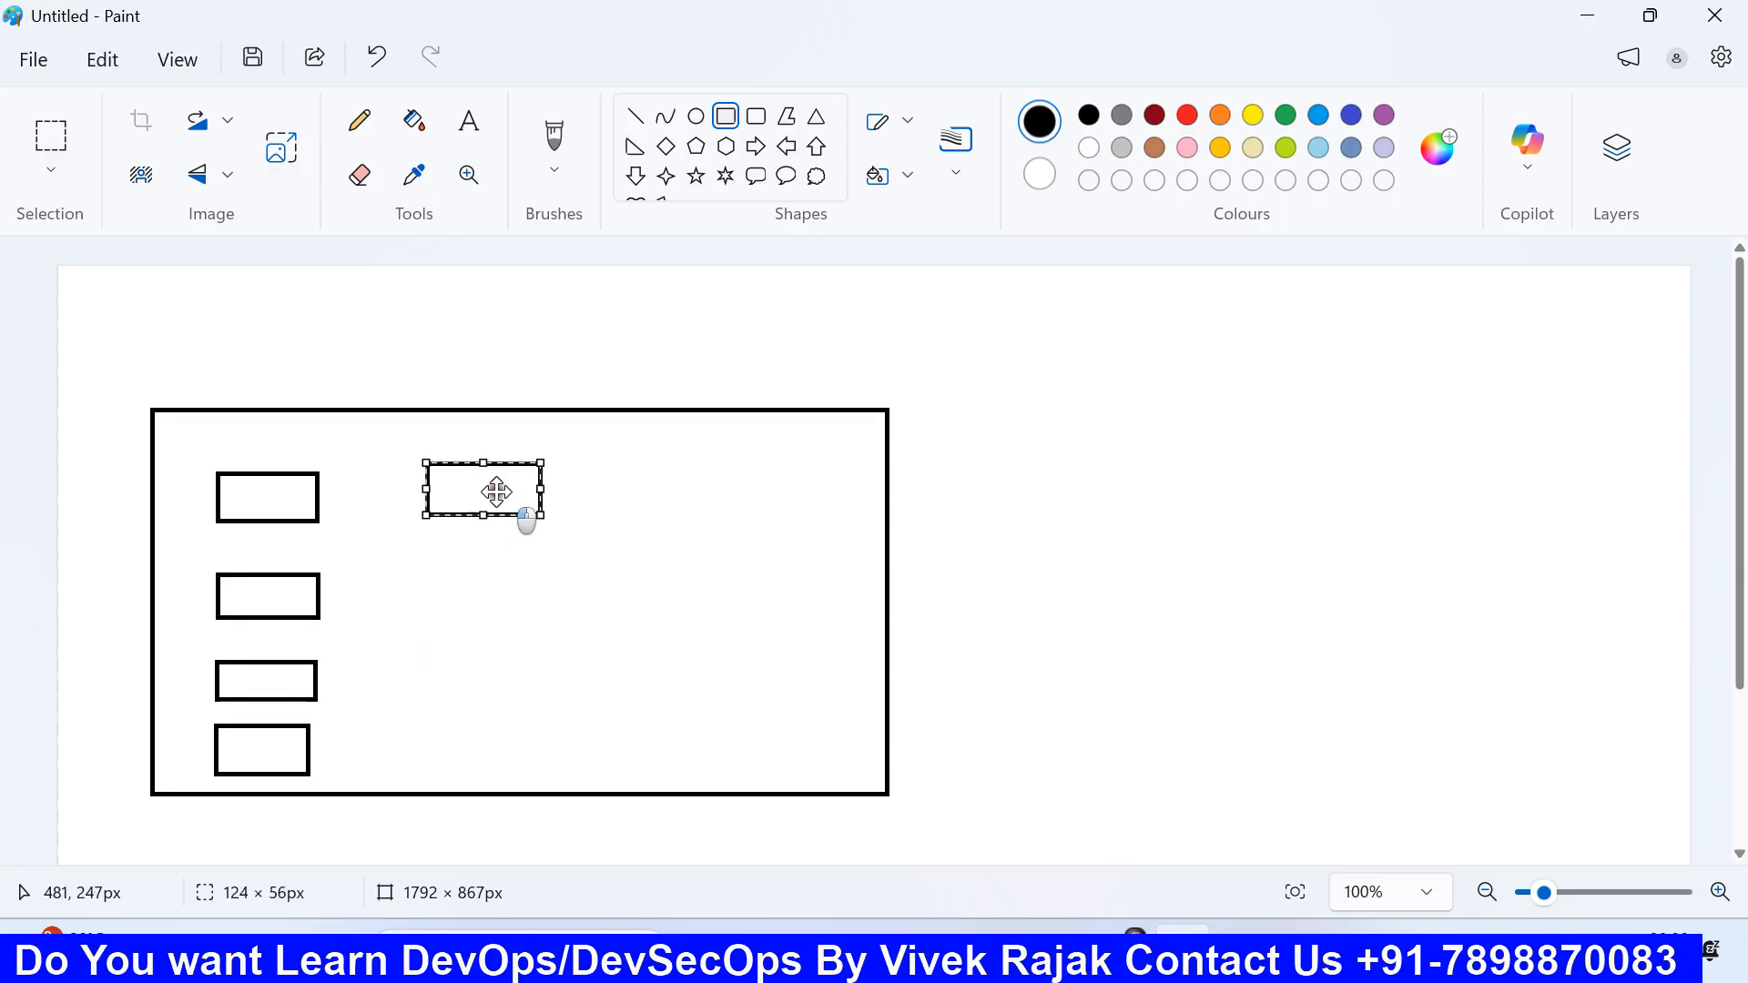
click(455, 566)
drag(426, 562, 534, 611)
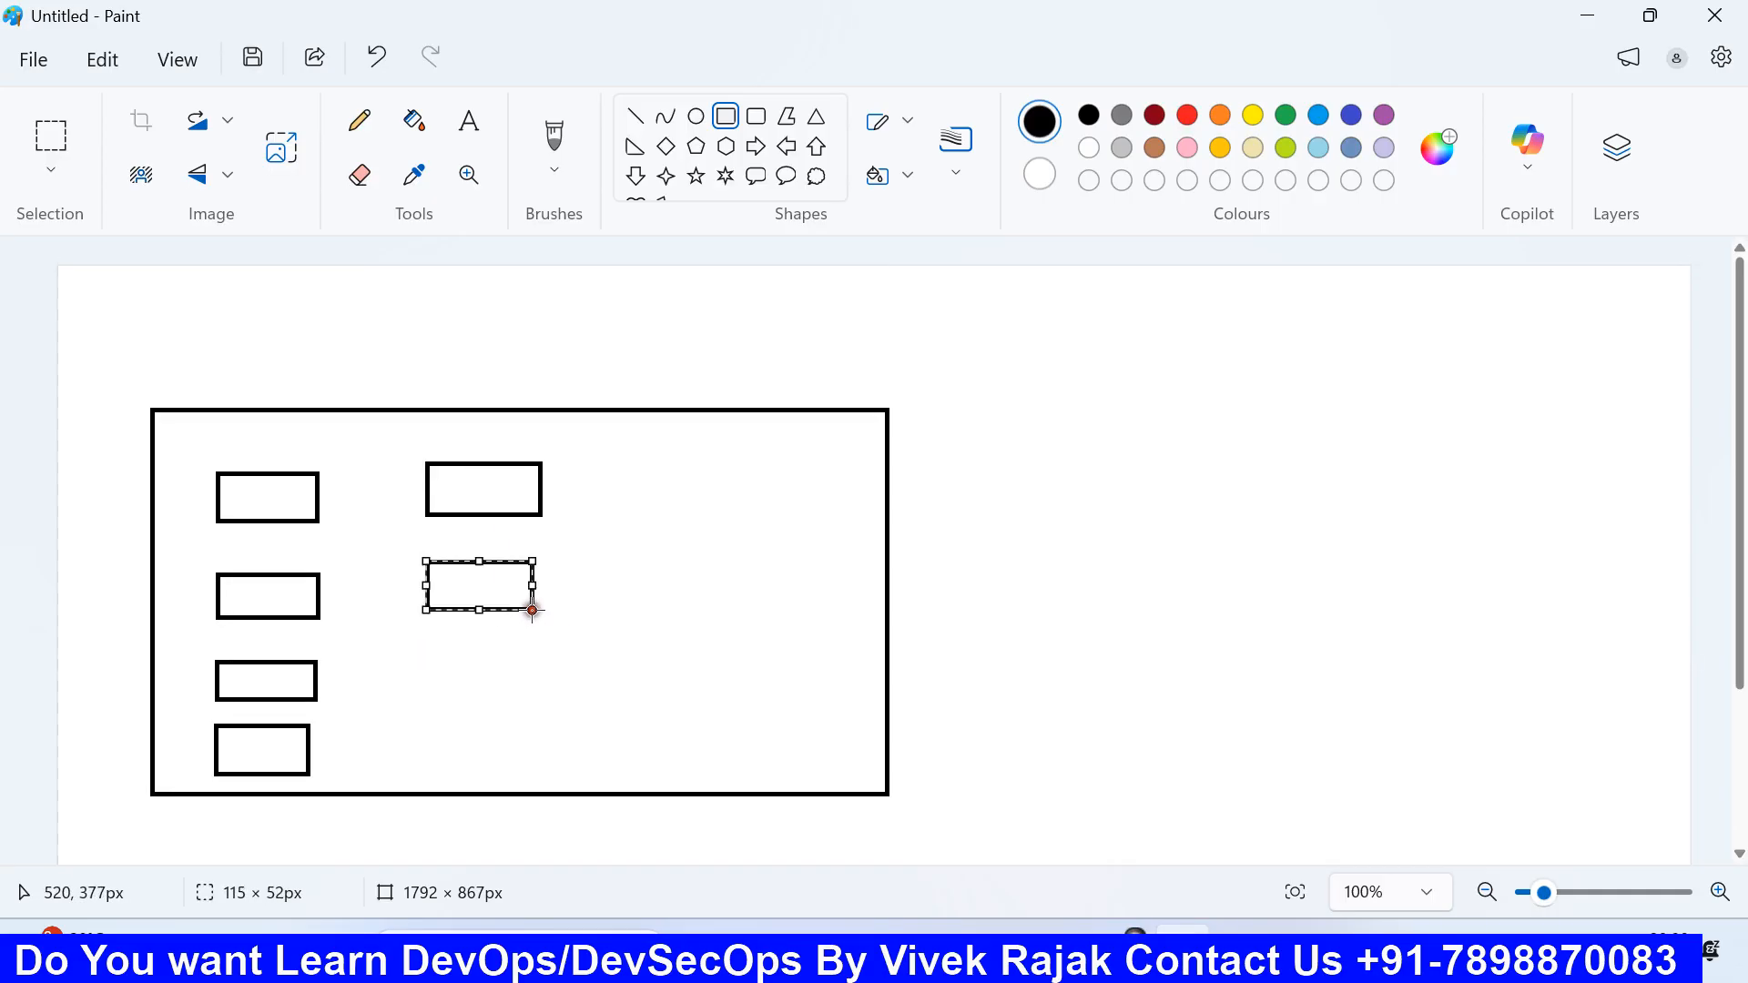
click(494, 686)
drag(434, 660, 528, 775)
click(465, 738)
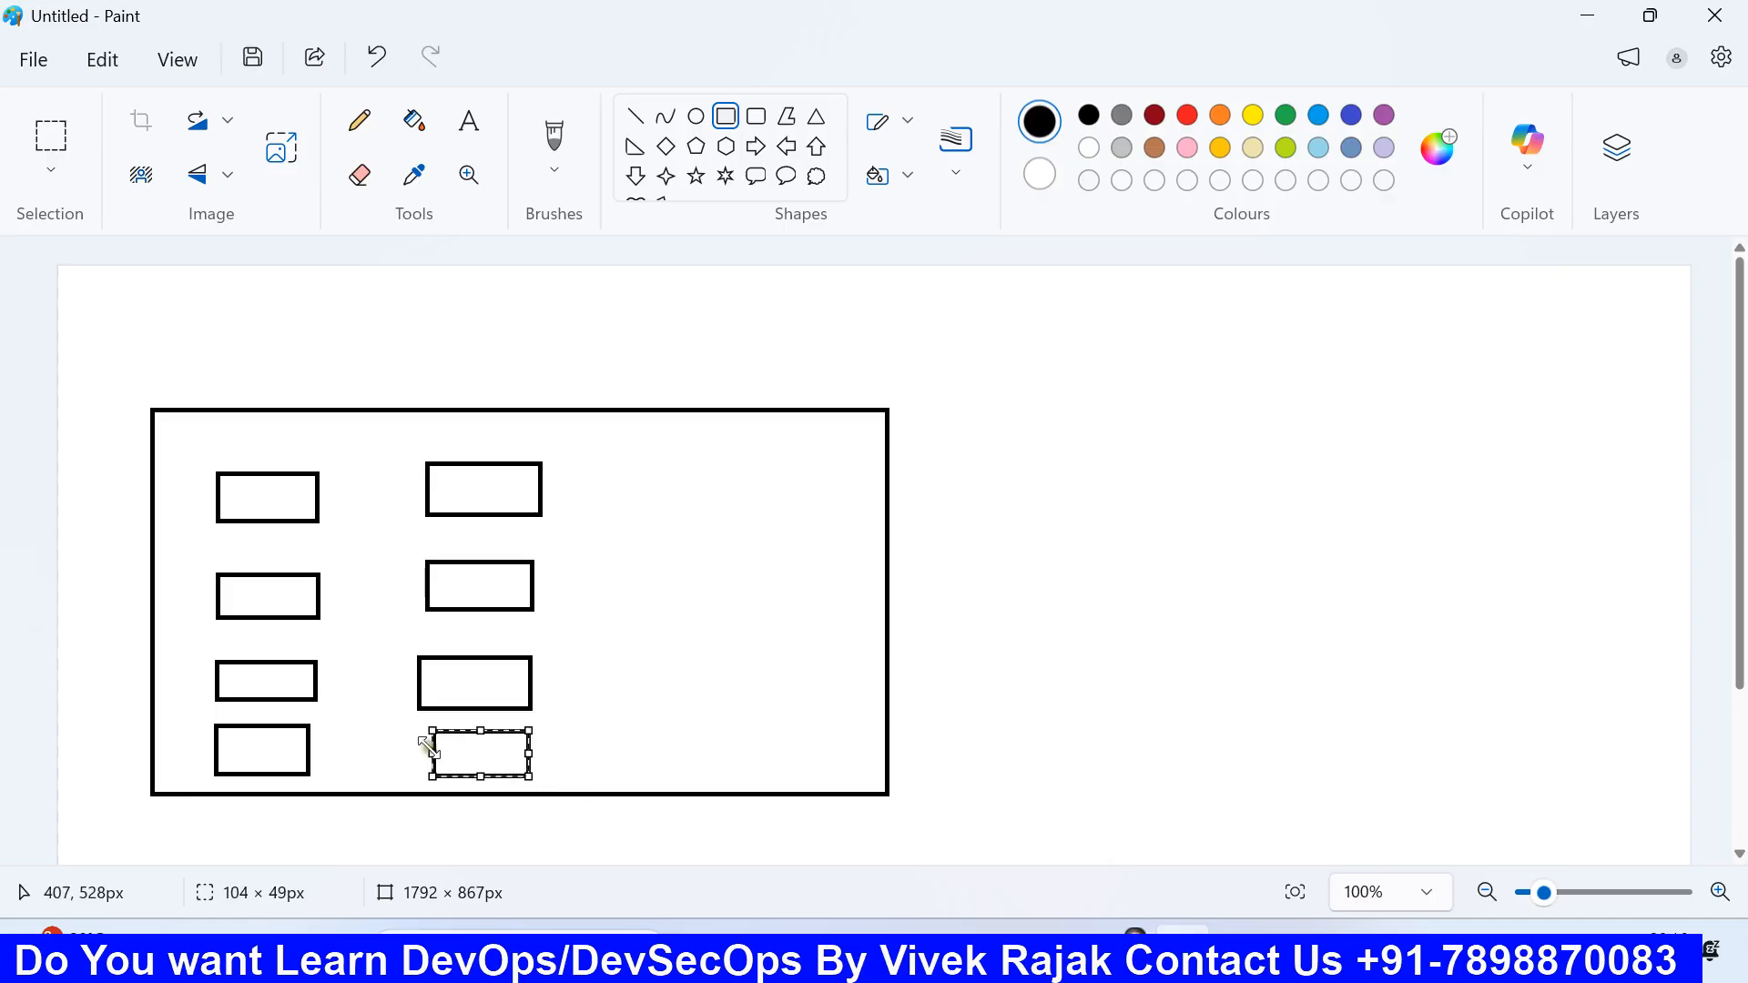
drag(430, 747, 427, 750)
click(667, 709)
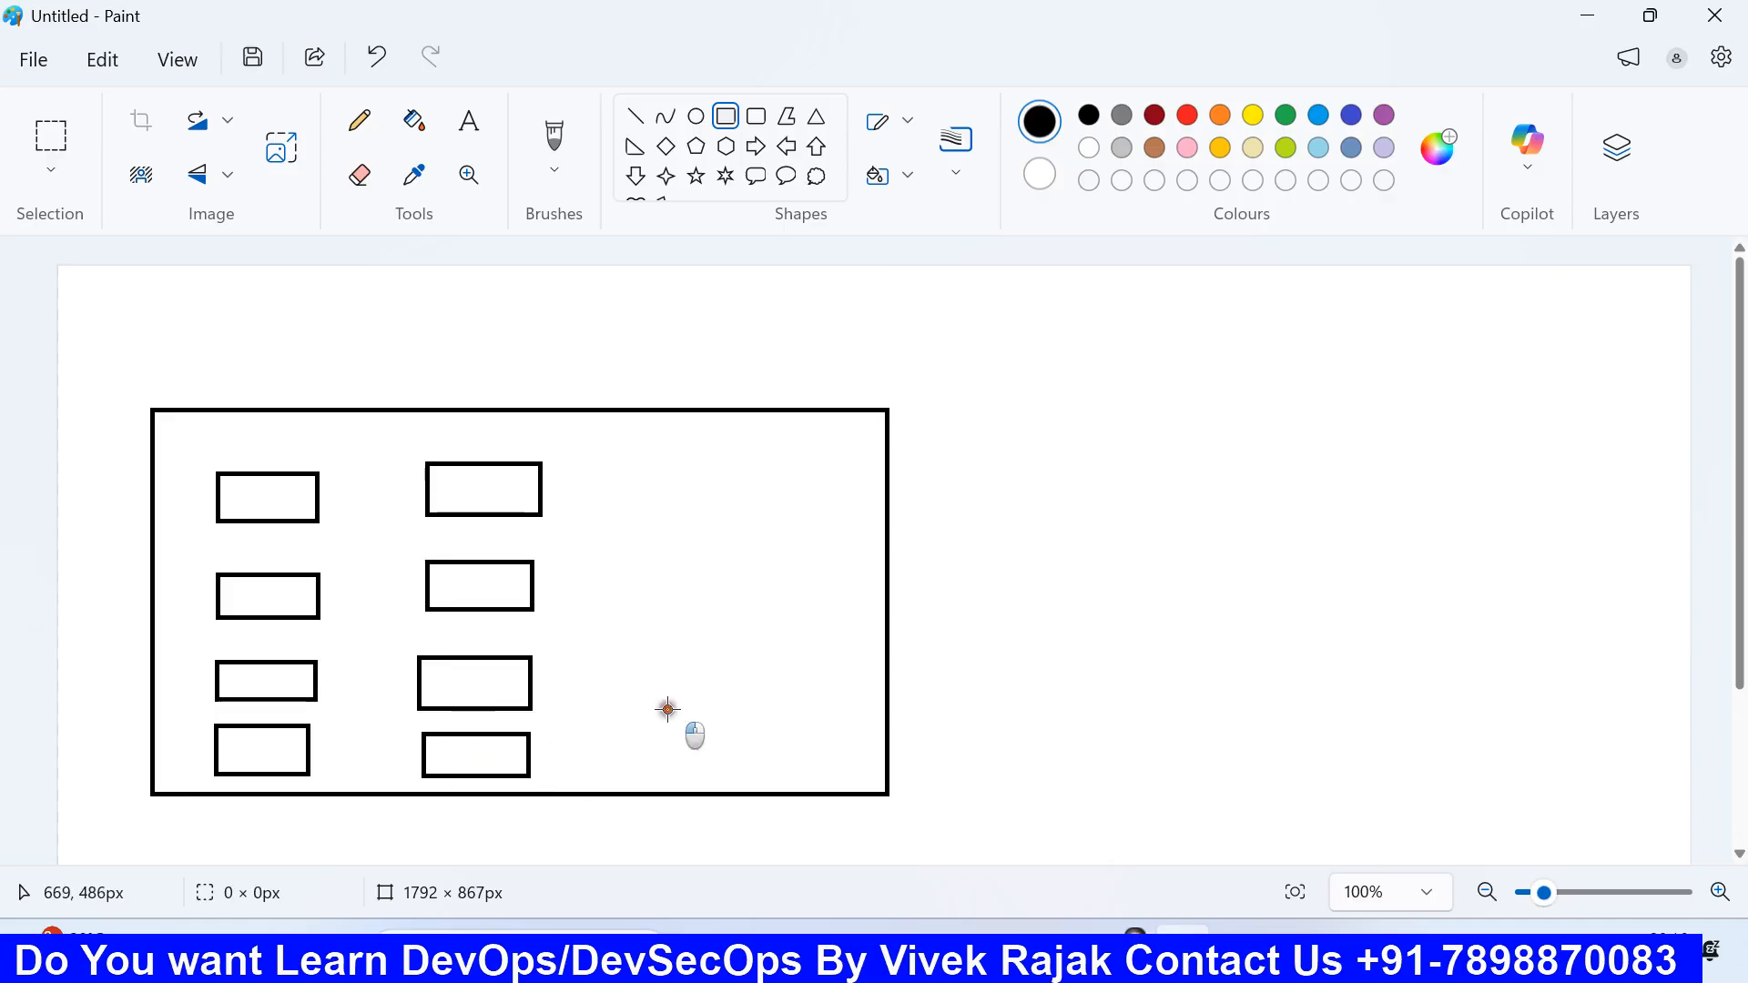
Step: Draw four small boxes stacked in the right column
drag(587, 463, 664, 490)
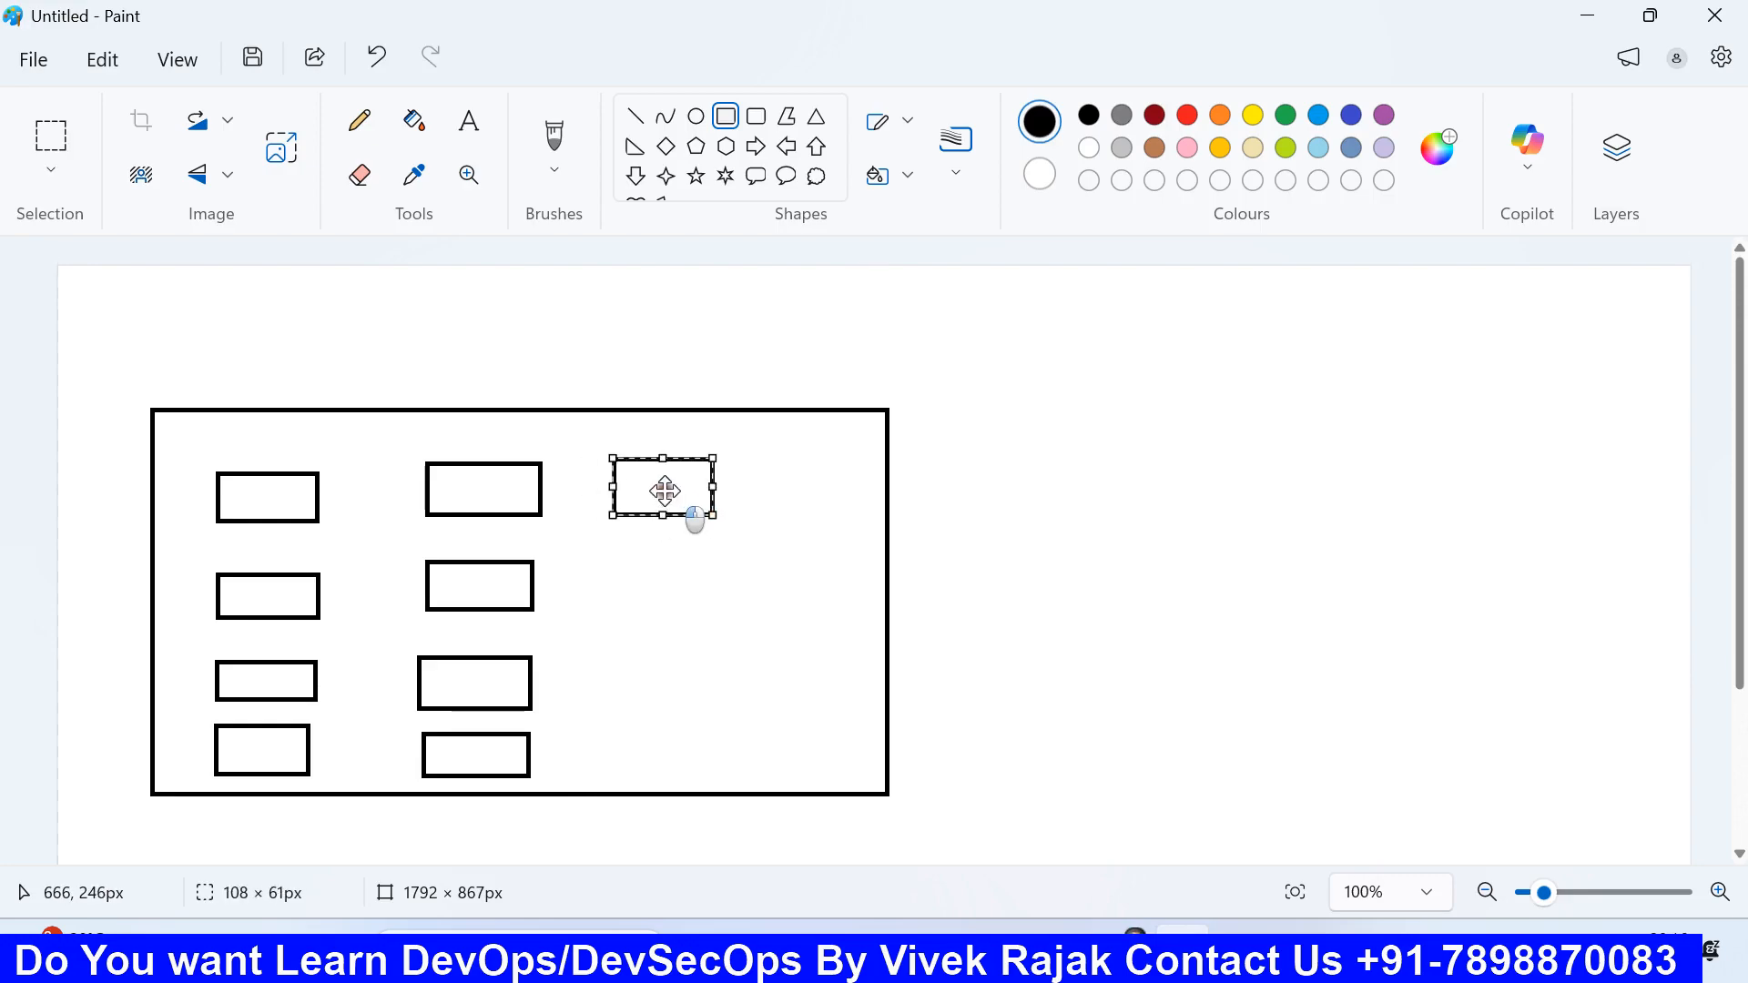
click(591, 583)
drag(610, 551, 718, 604)
click(613, 669)
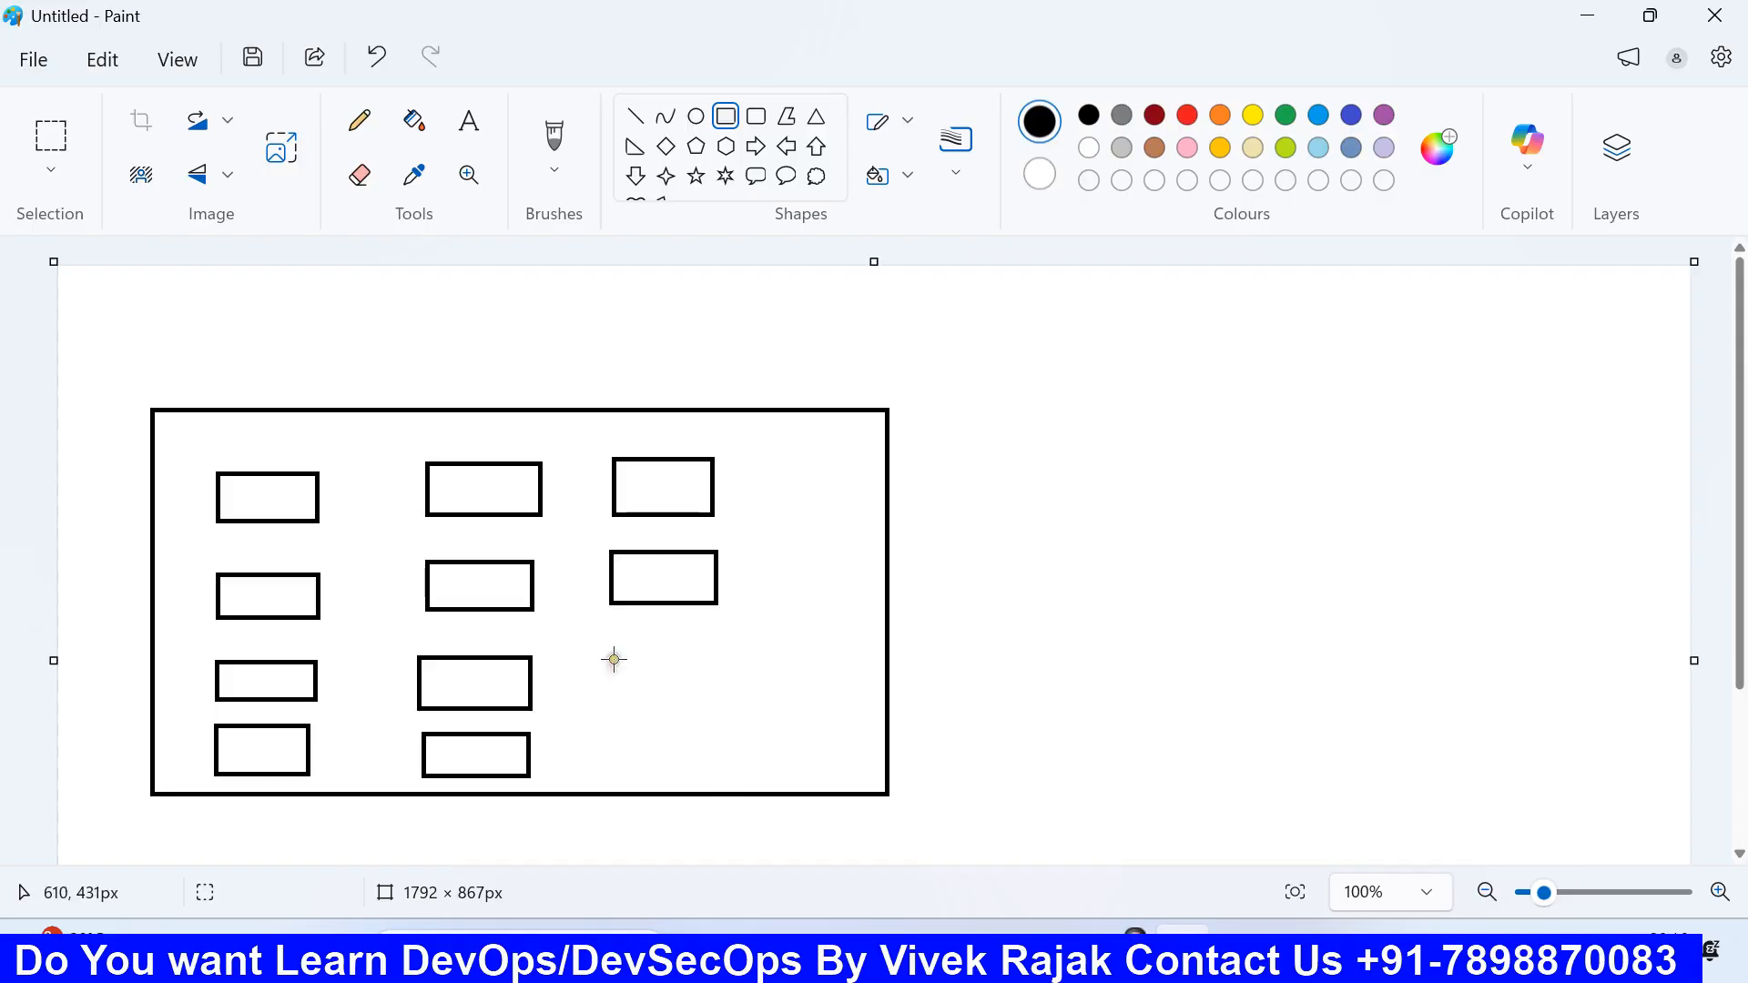
drag(612, 655, 722, 701)
click(649, 760)
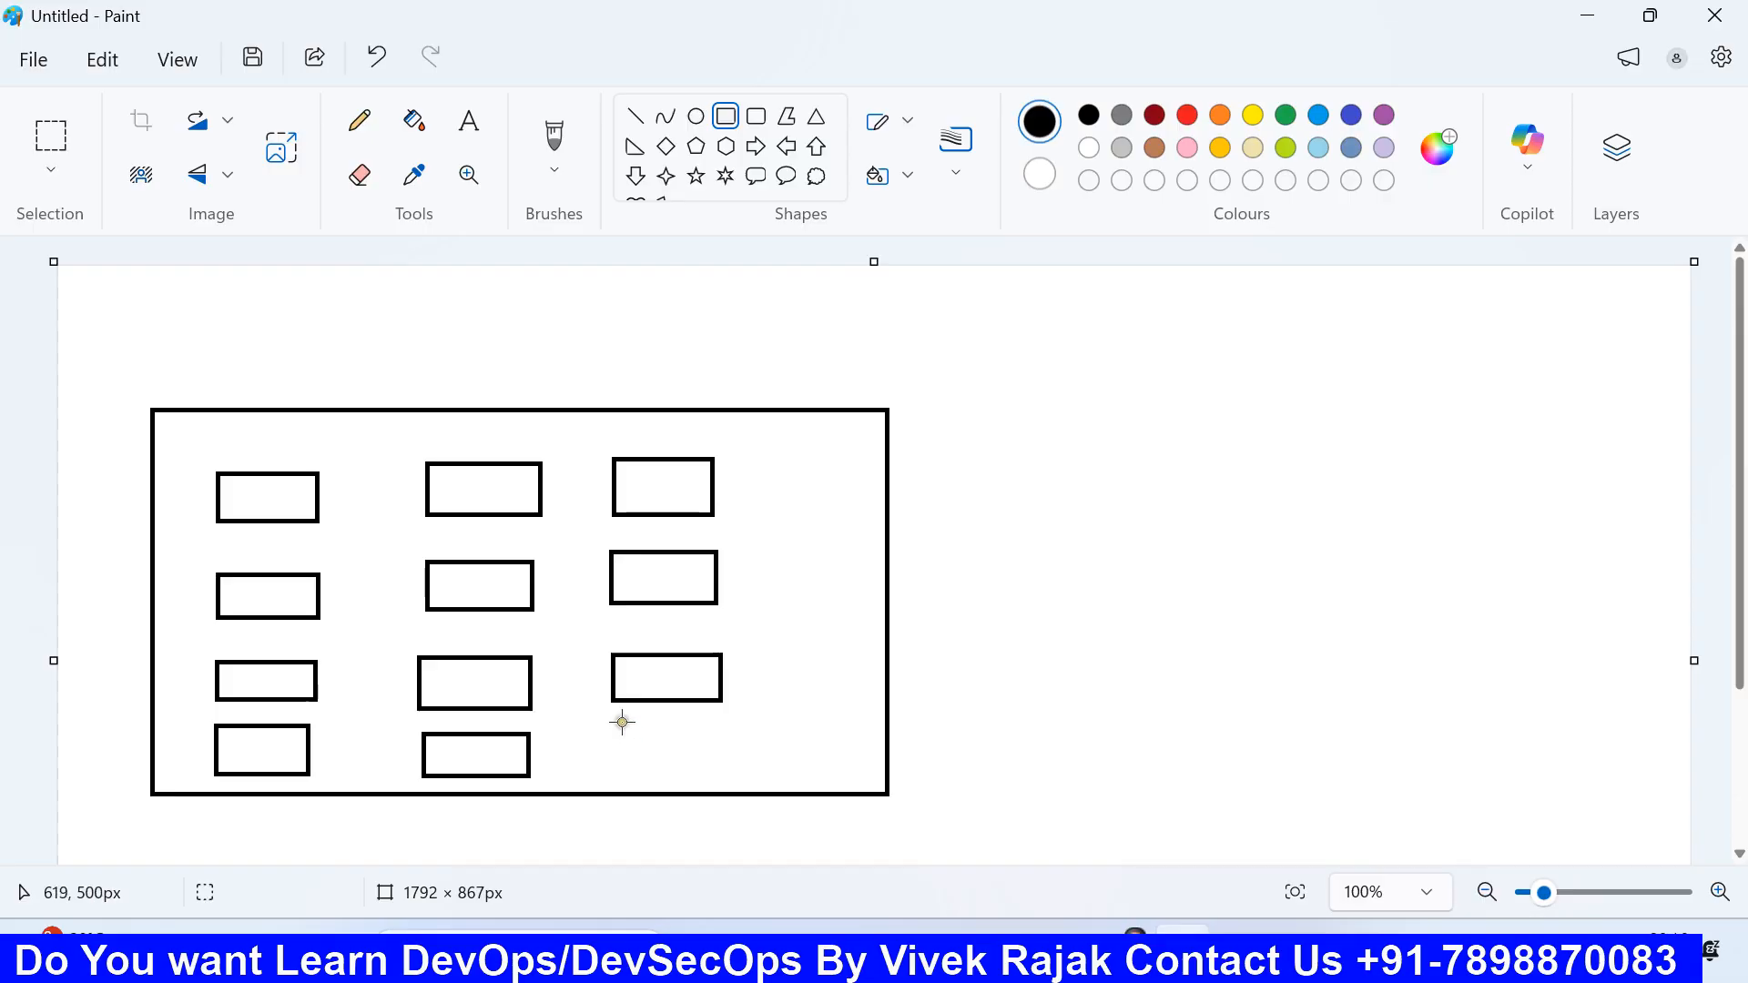
drag(621, 721, 734, 769)
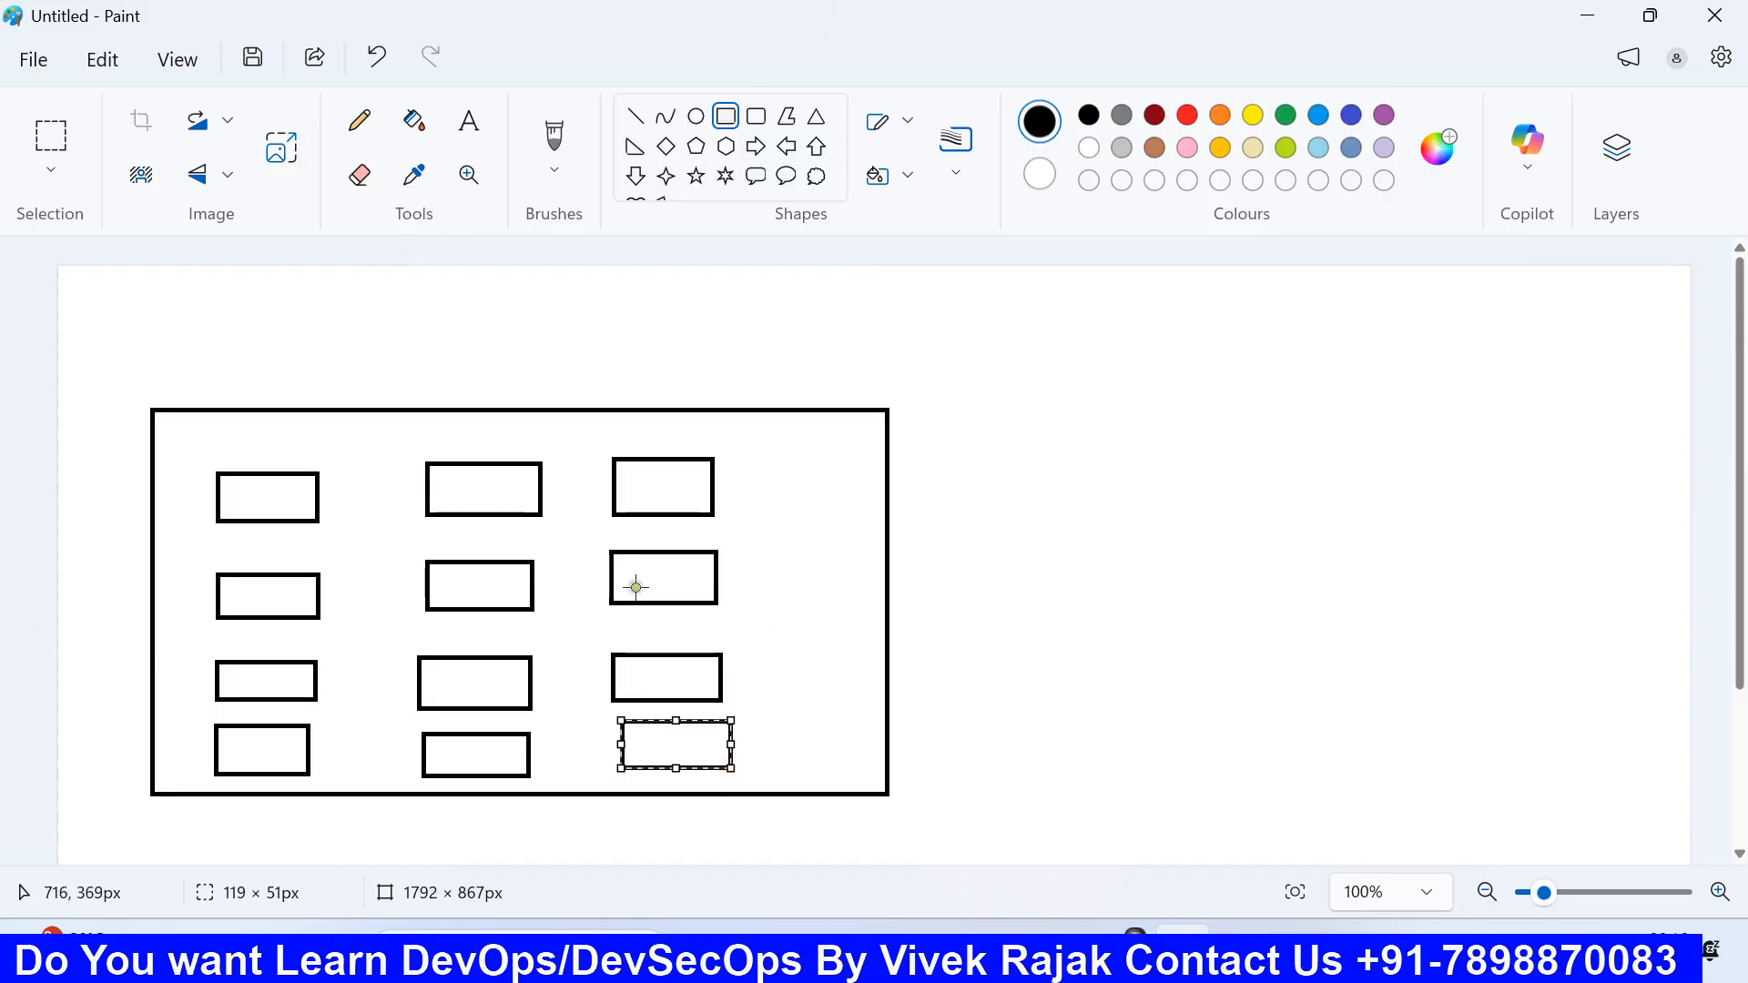
Step: Label all four left-column boxes 'test'
click(455, 137)
click(238, 486)
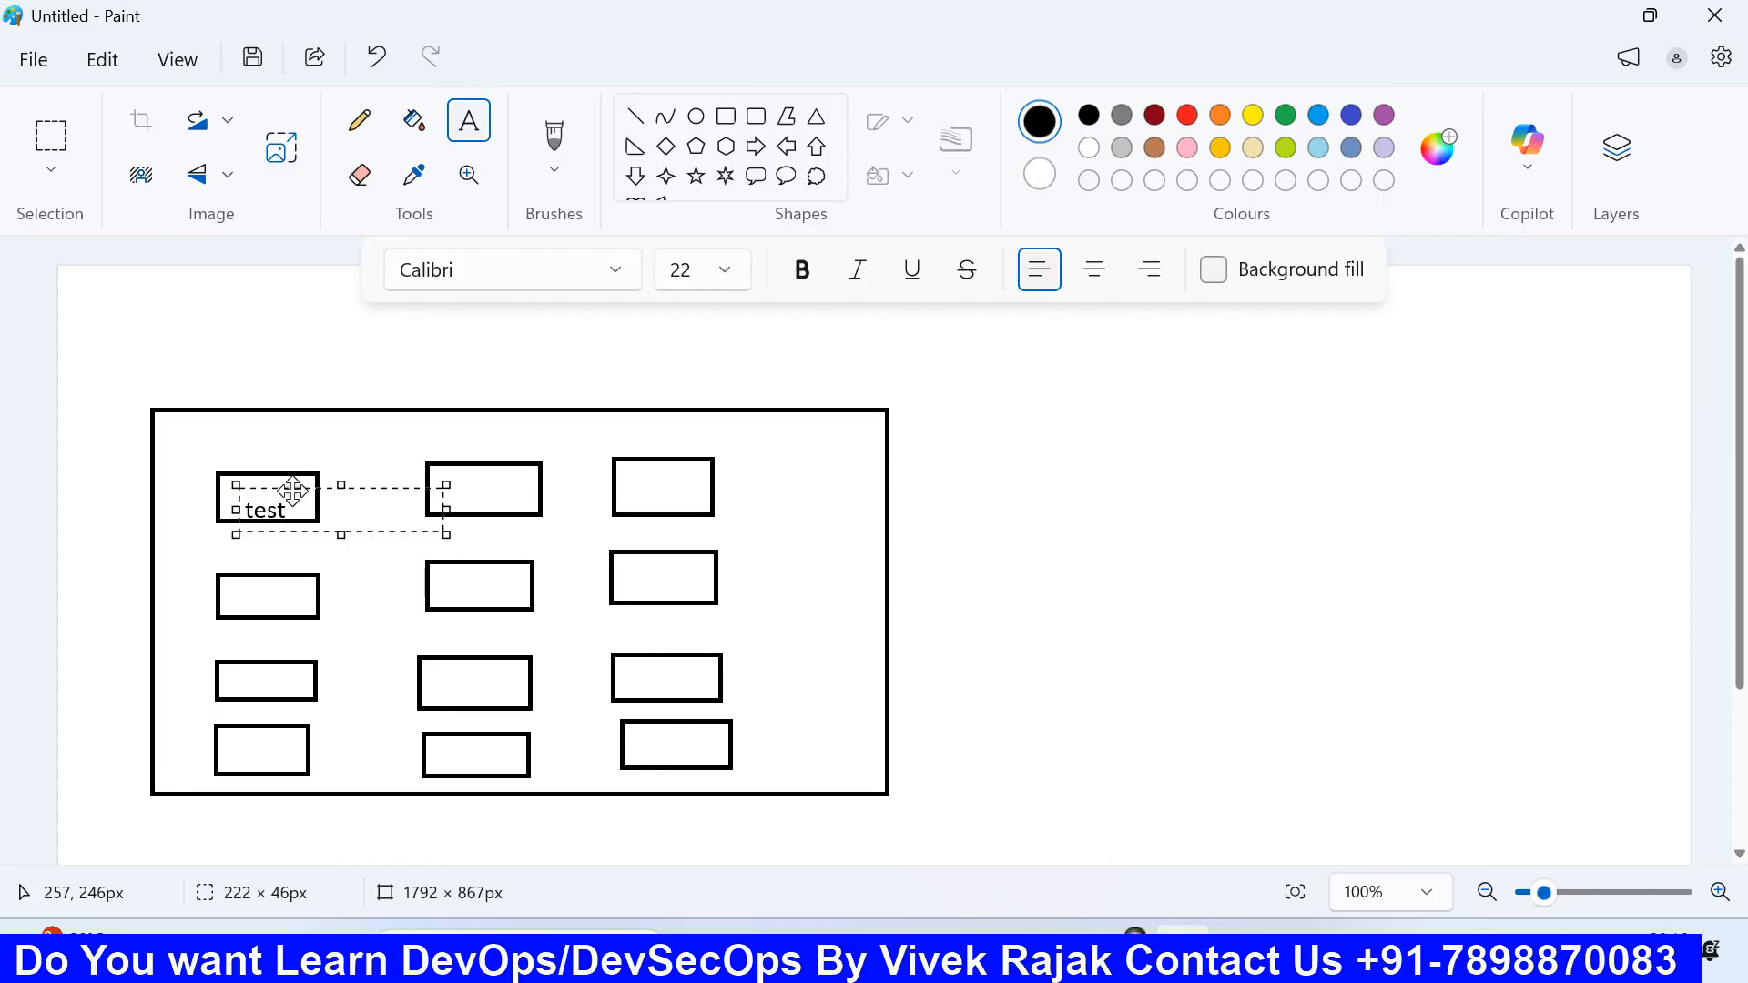
drag(292, 489, 285, 485)
key(ctrl+a)
key(ctrl+c)
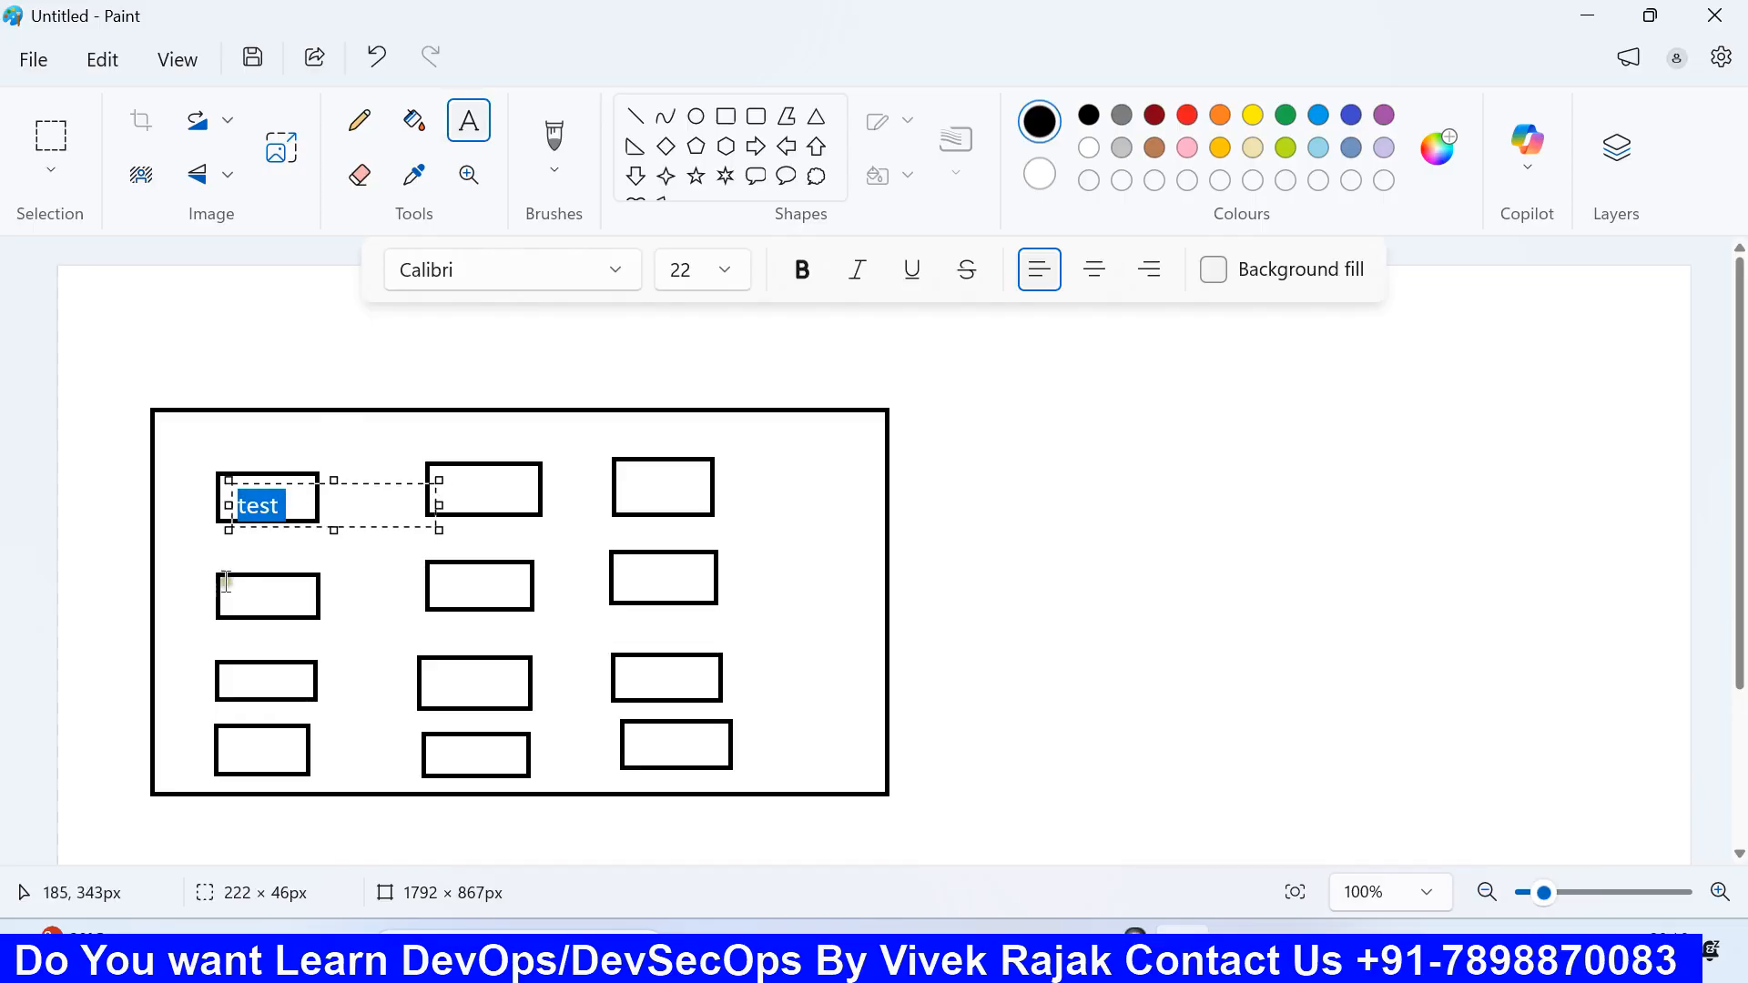
click(228, 587)
click(233, 583)
key(ctrl+v)
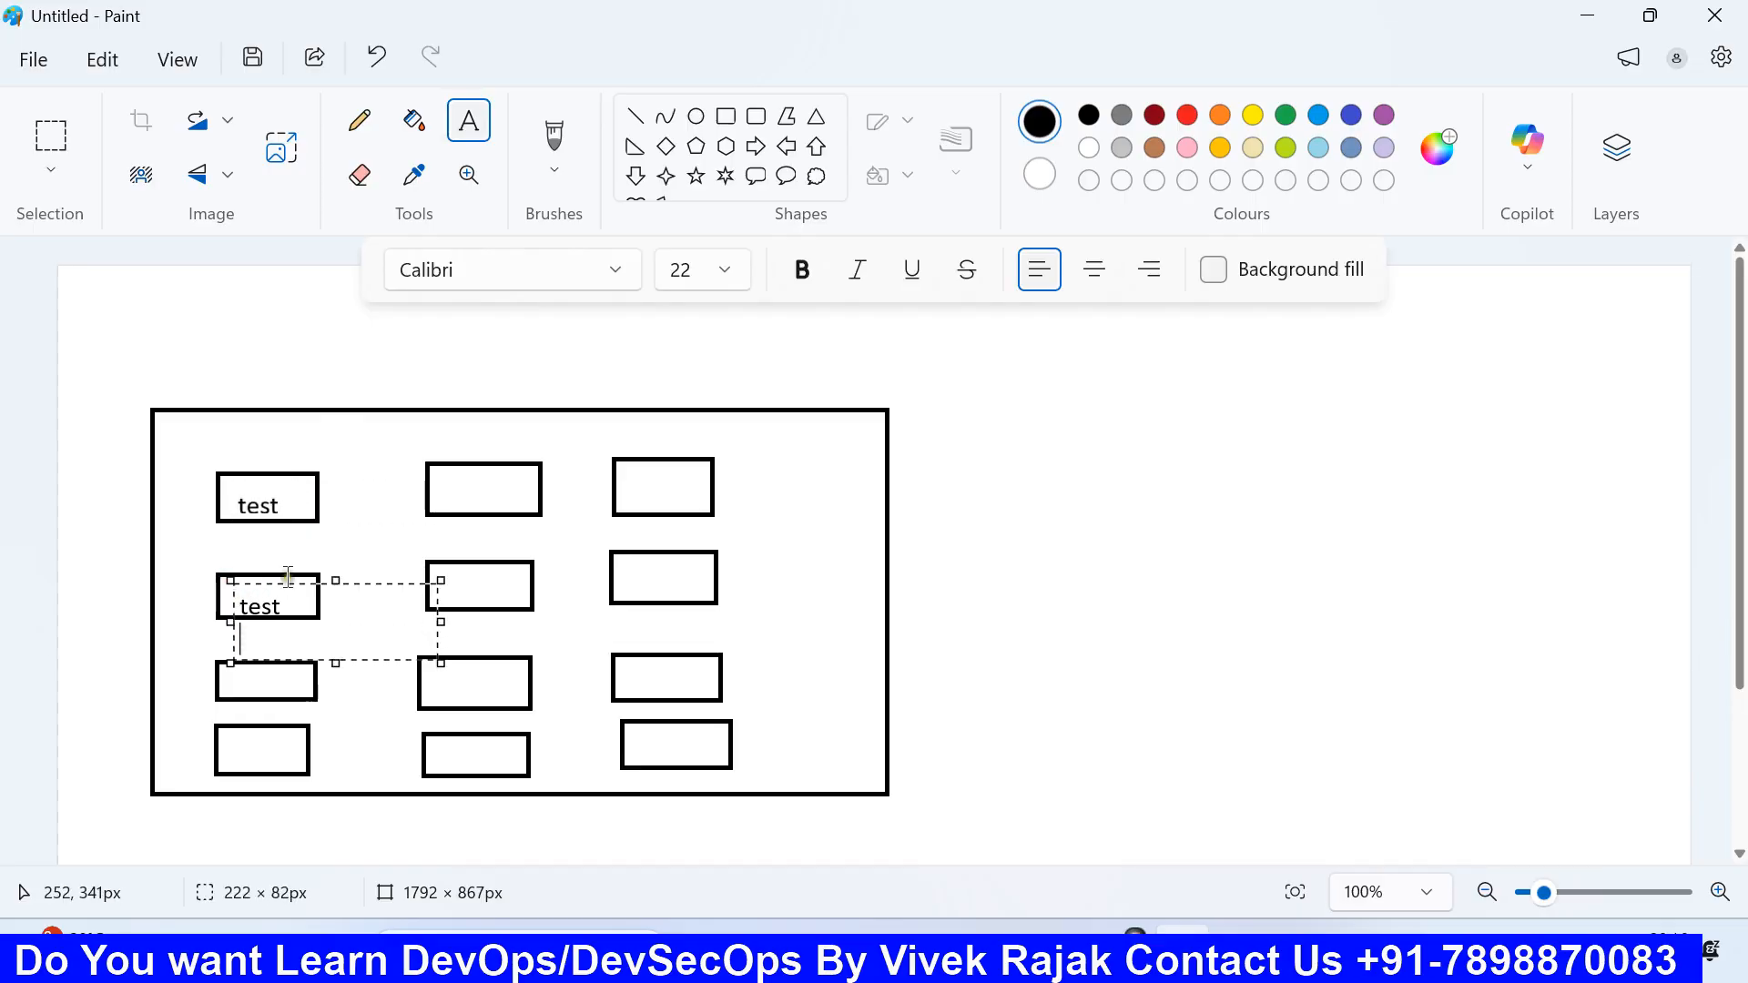
click(258, 729)
click(230, 670)
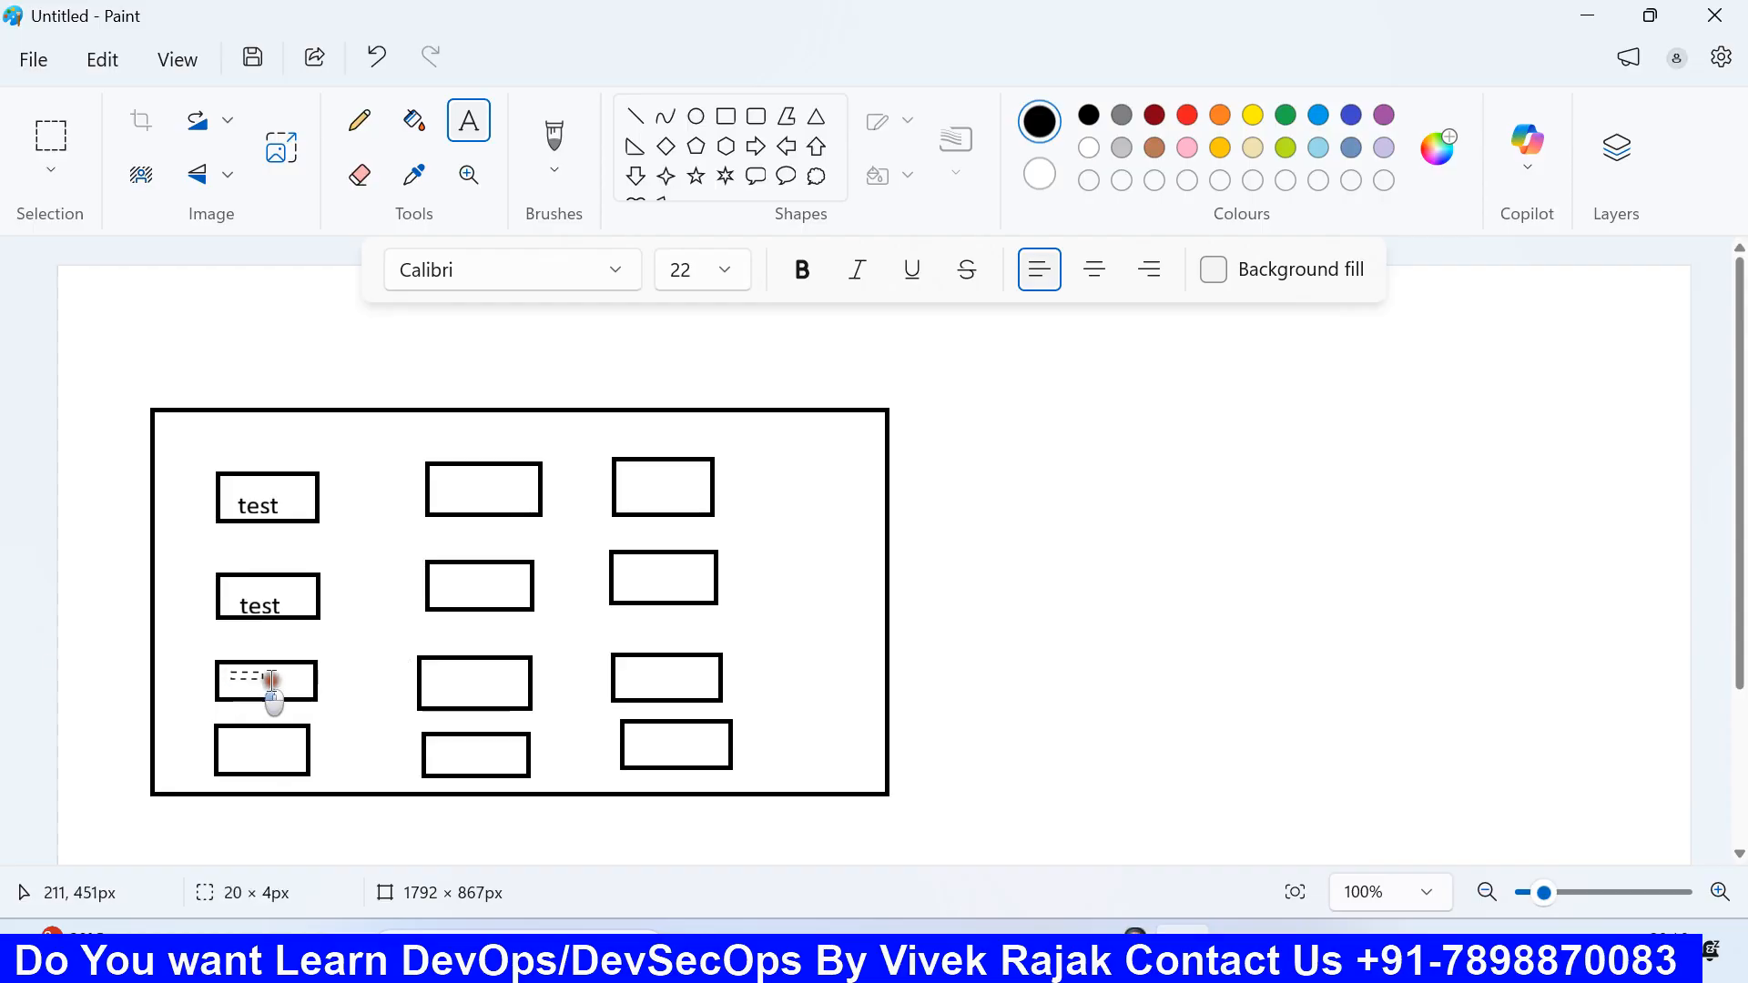
key(ctrl+v)
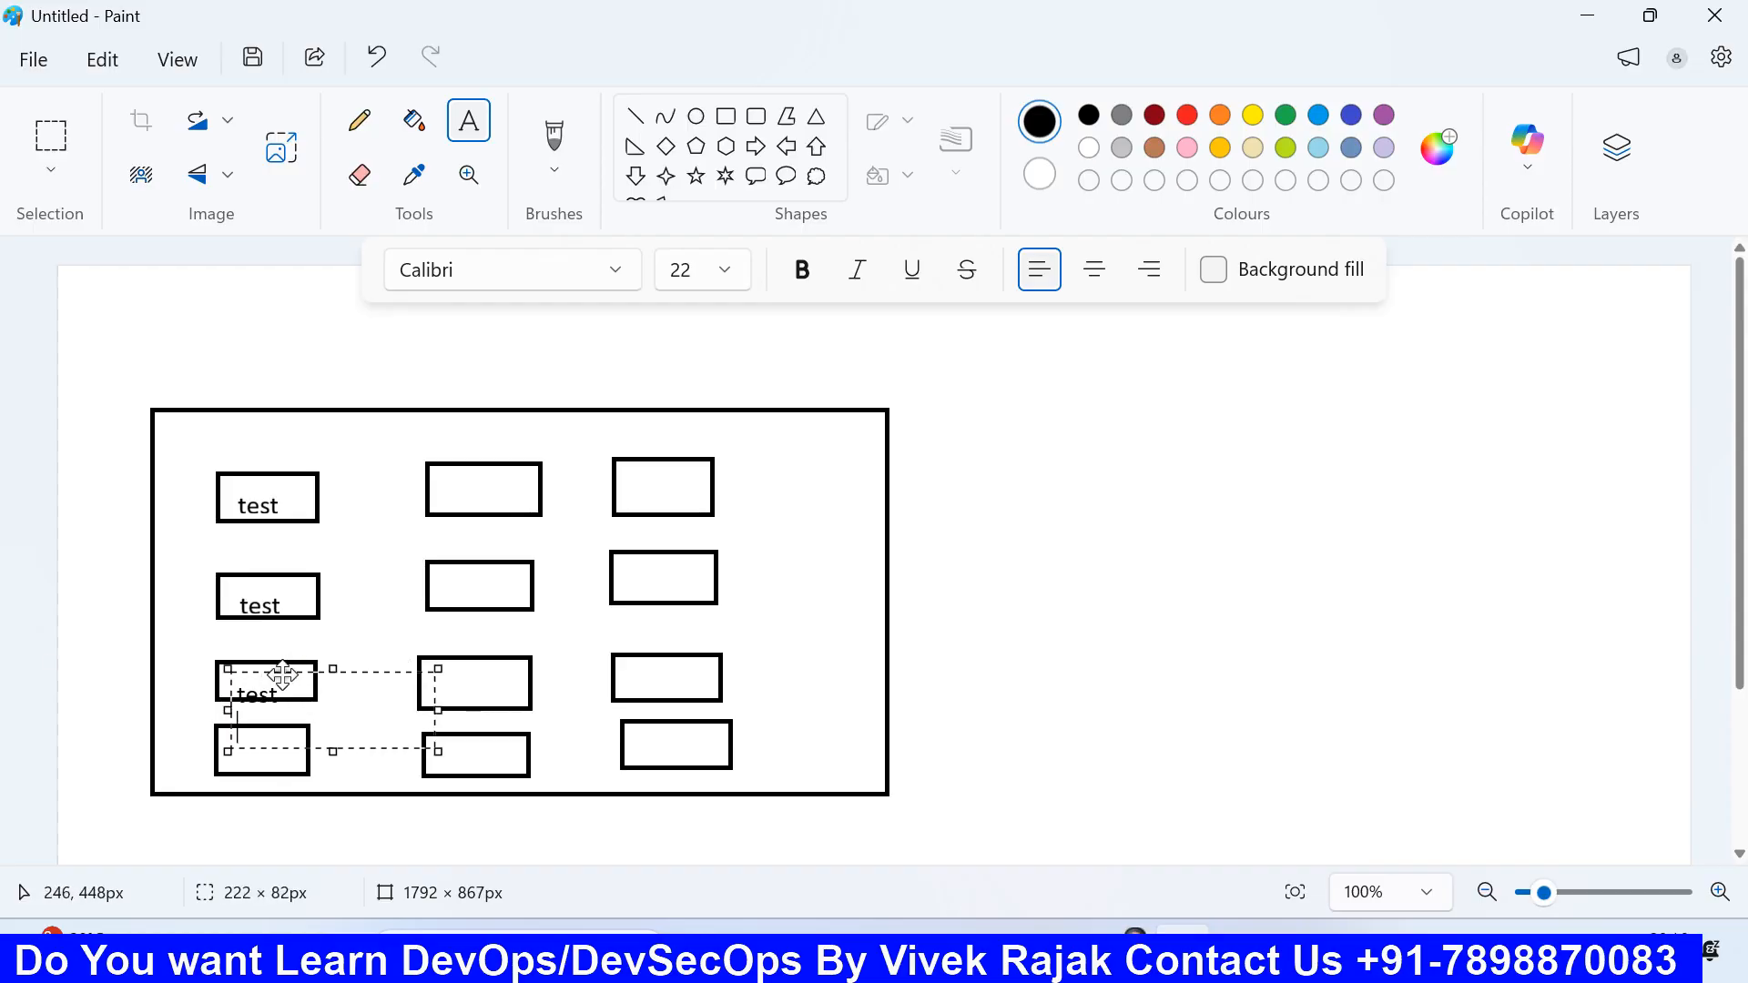
drag(228, 697, 298, 661)
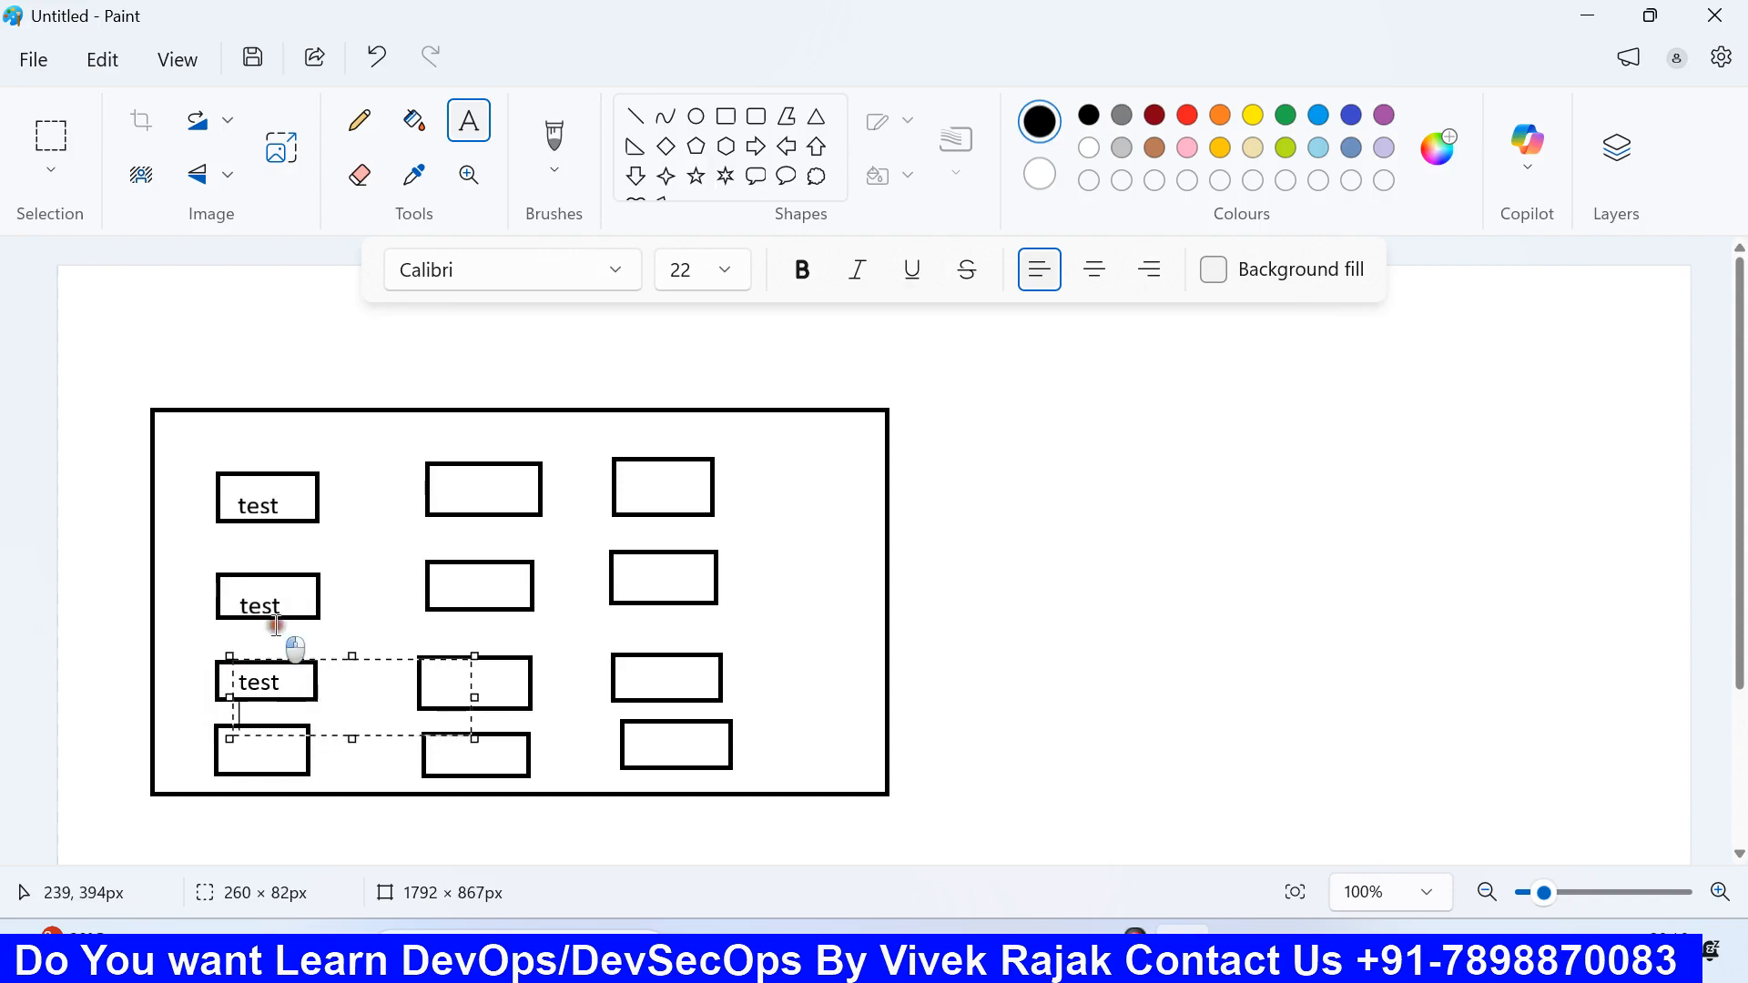
click(276, 625)
click(230, 736)
key(ctrl+v)
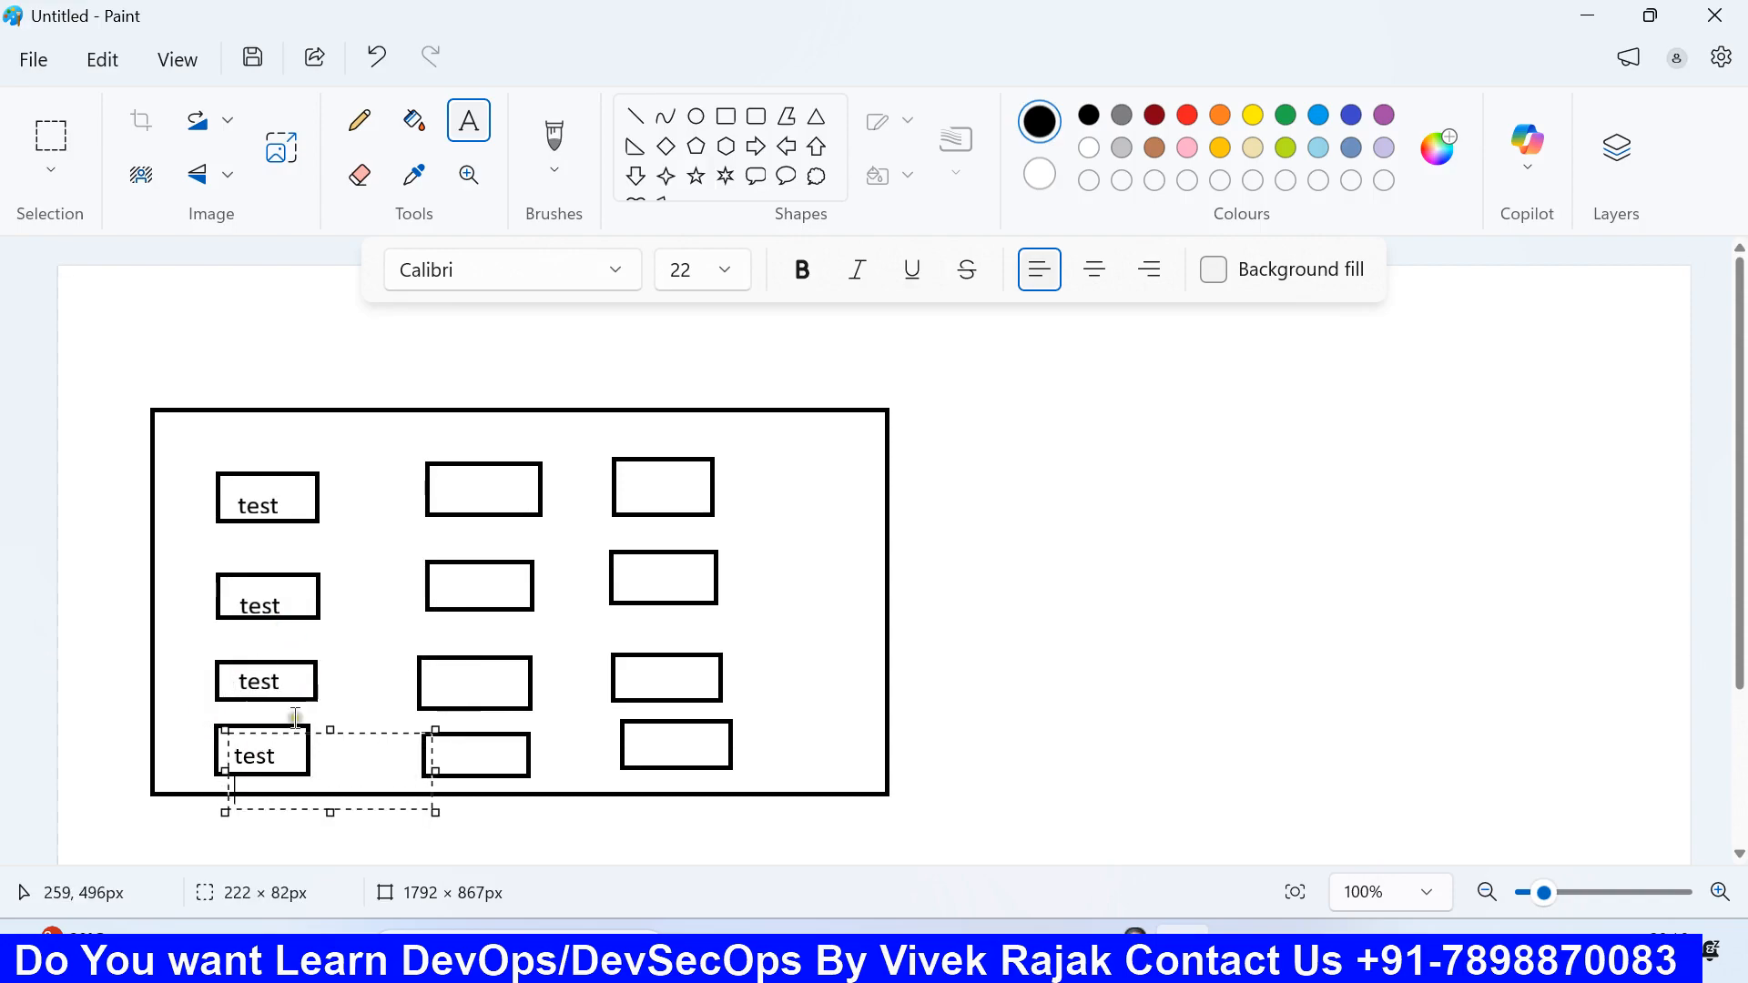
click(429, 625)
Step: Label all four middle-column boxes 'web'
click(462, 490)
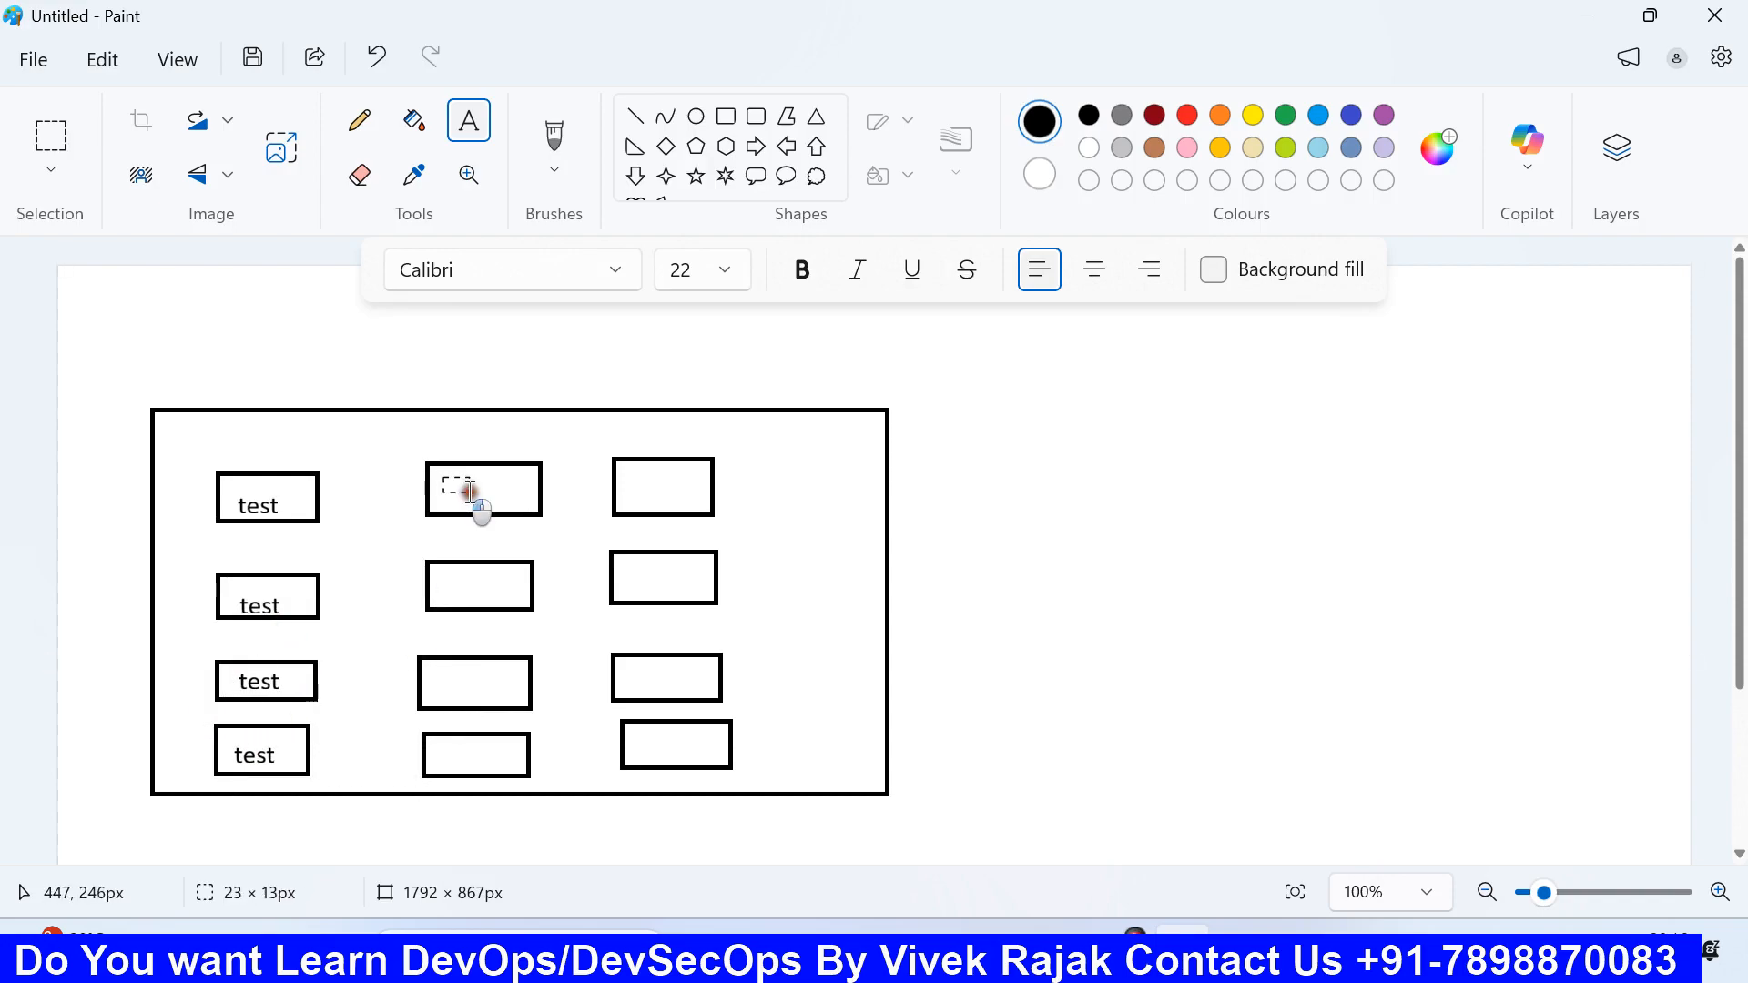
text(web)
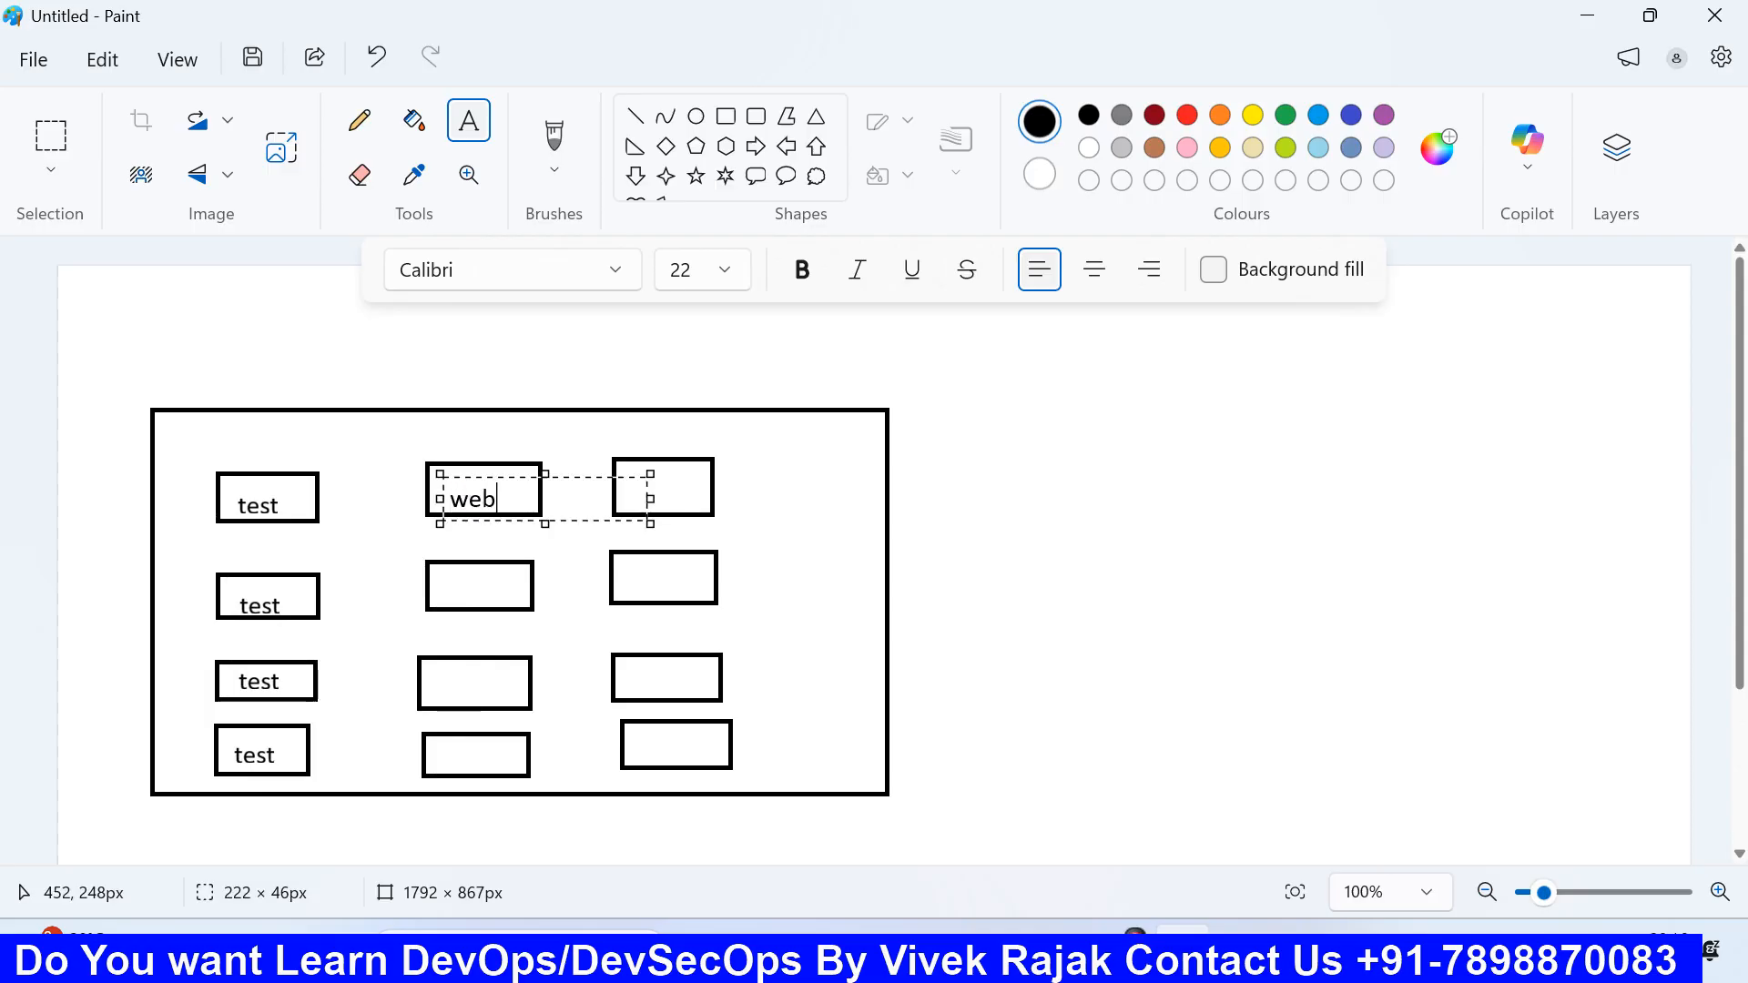
key(ctrl+a)
key(ctrl+c)
click(426, 585)
click(462, 578)
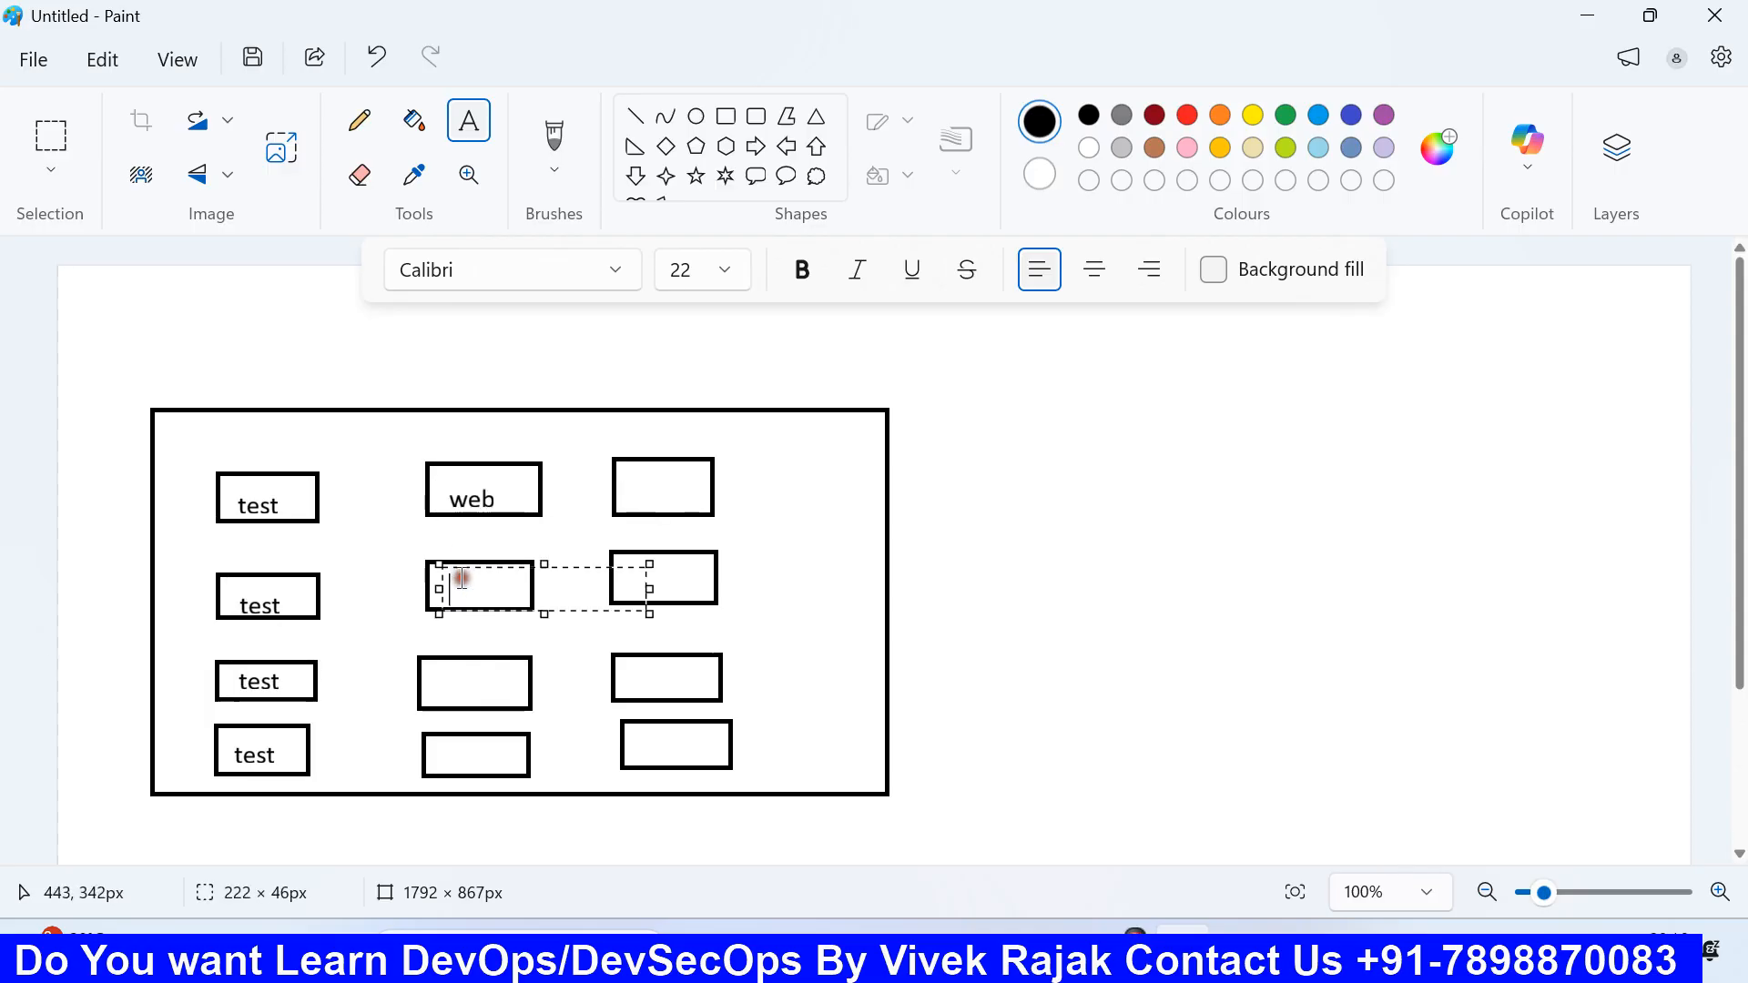
key(ctrl+v)
drag(439, 614, 430, 687)
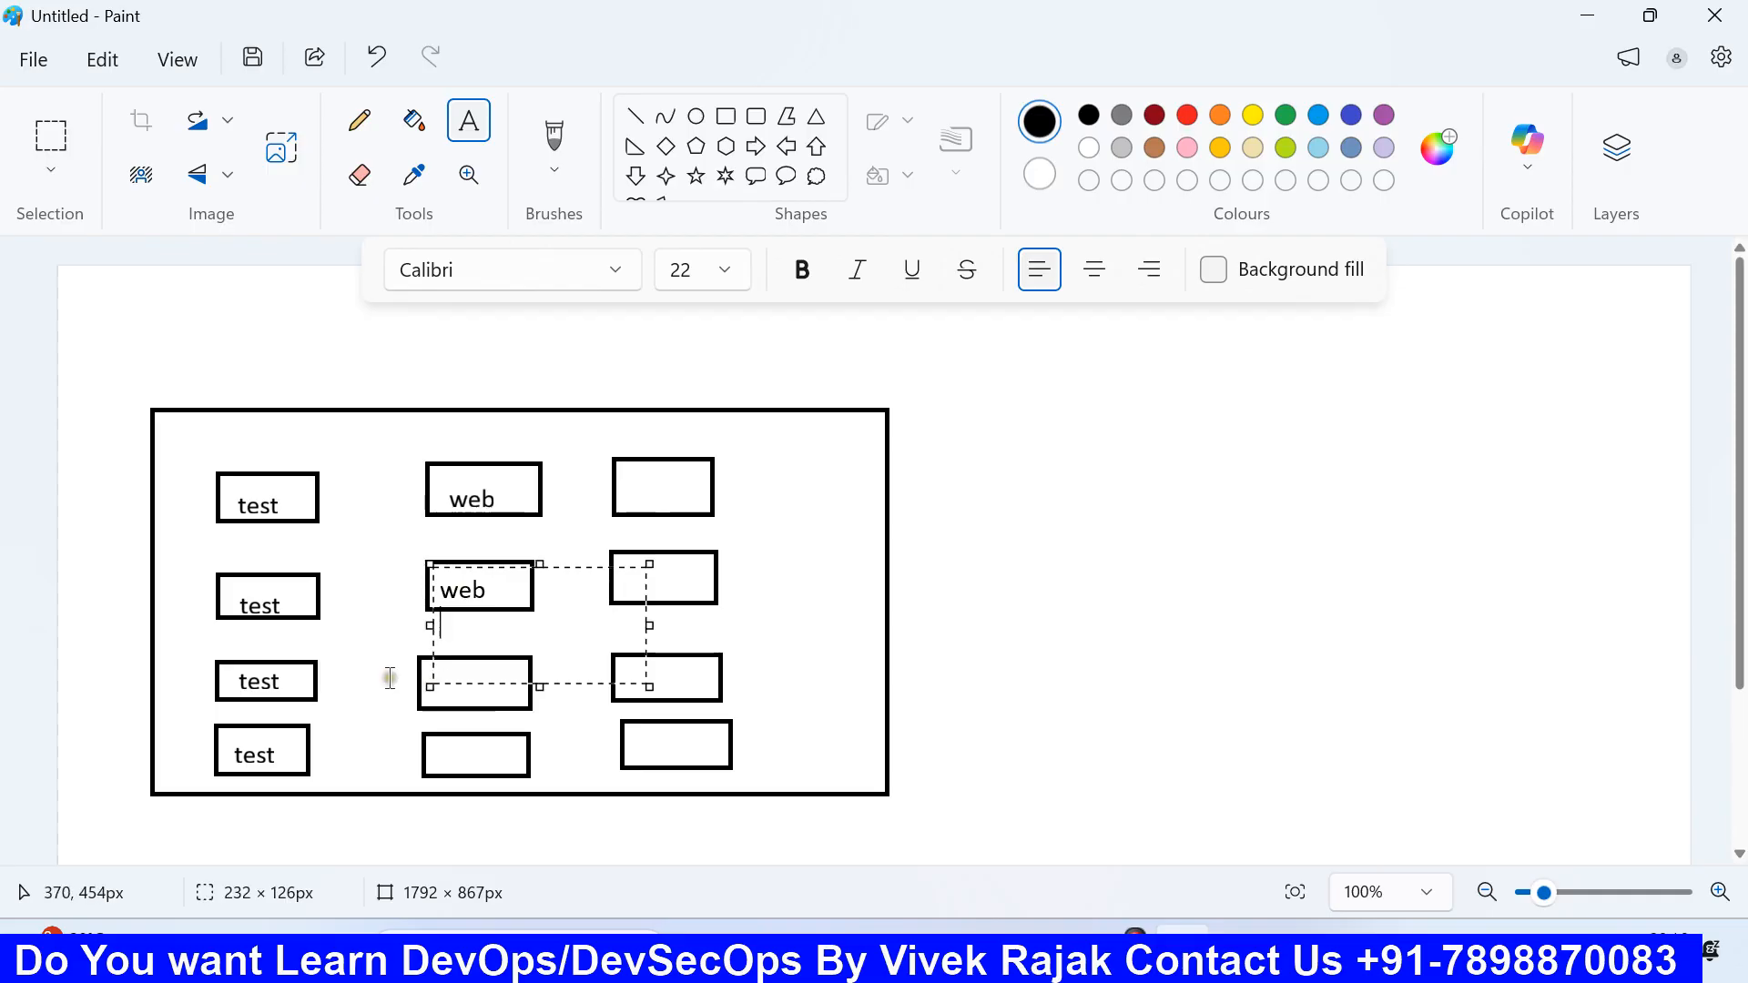
click(389, 679)
click(436, 666)
key(ctrl+v)
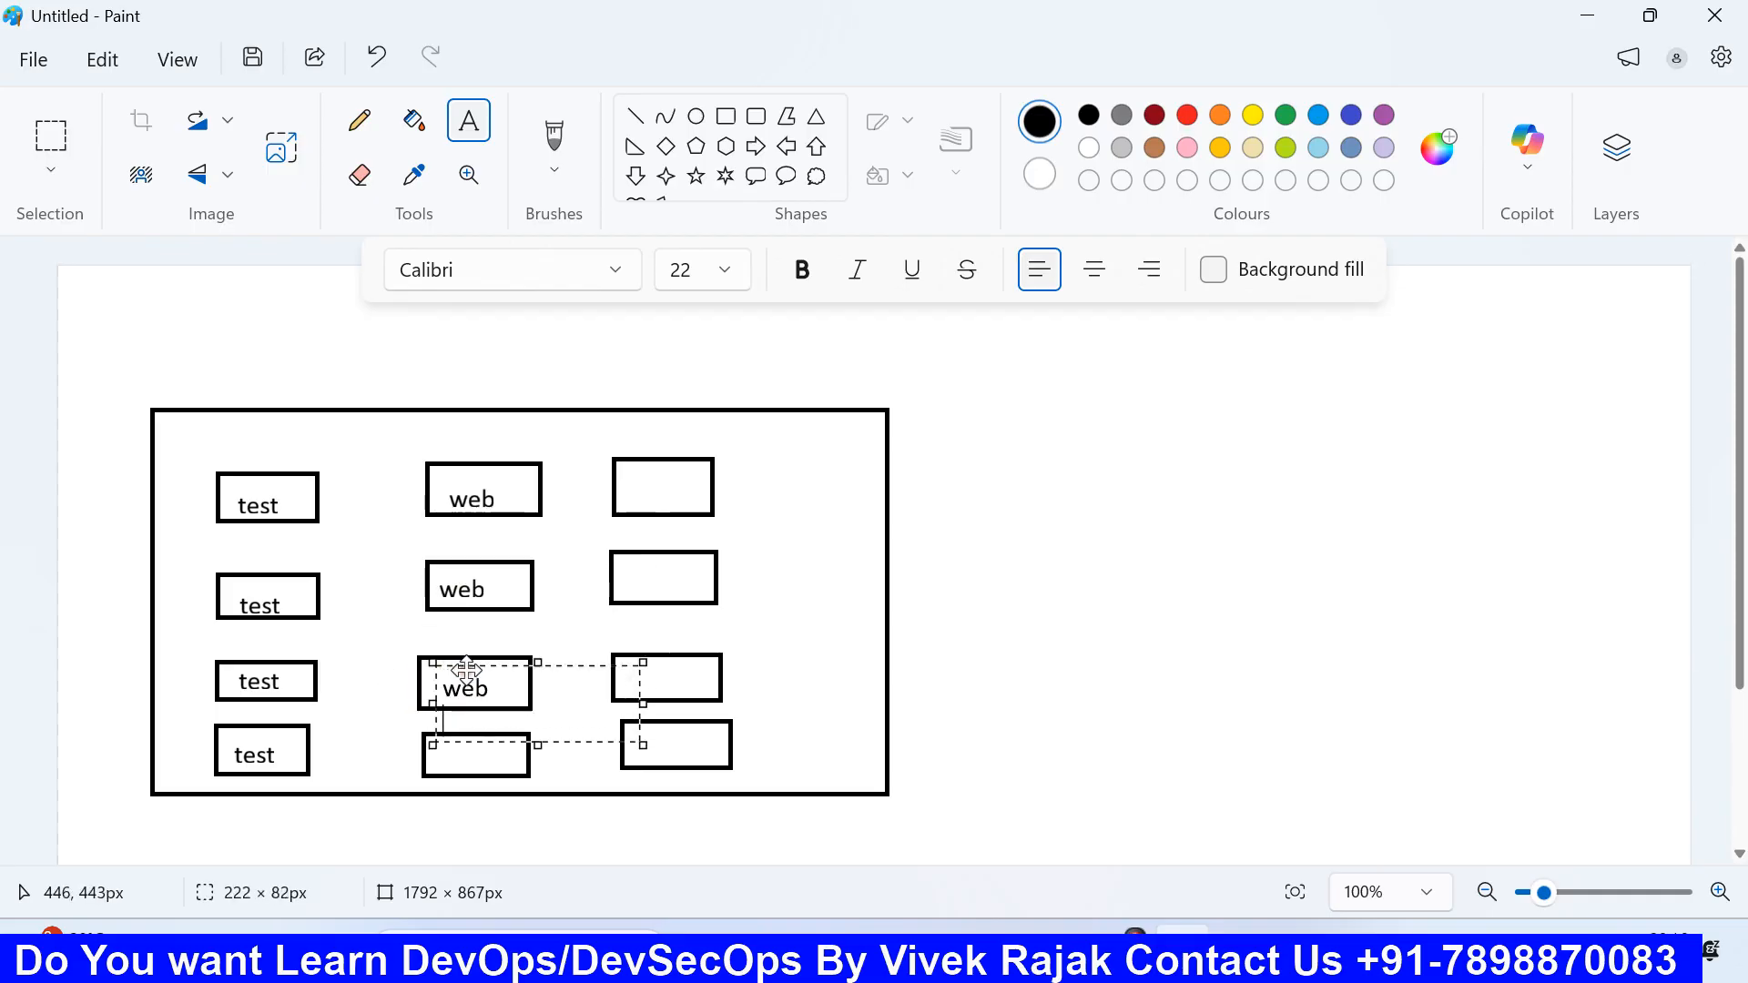
click(354, 724)
click(432, 734)
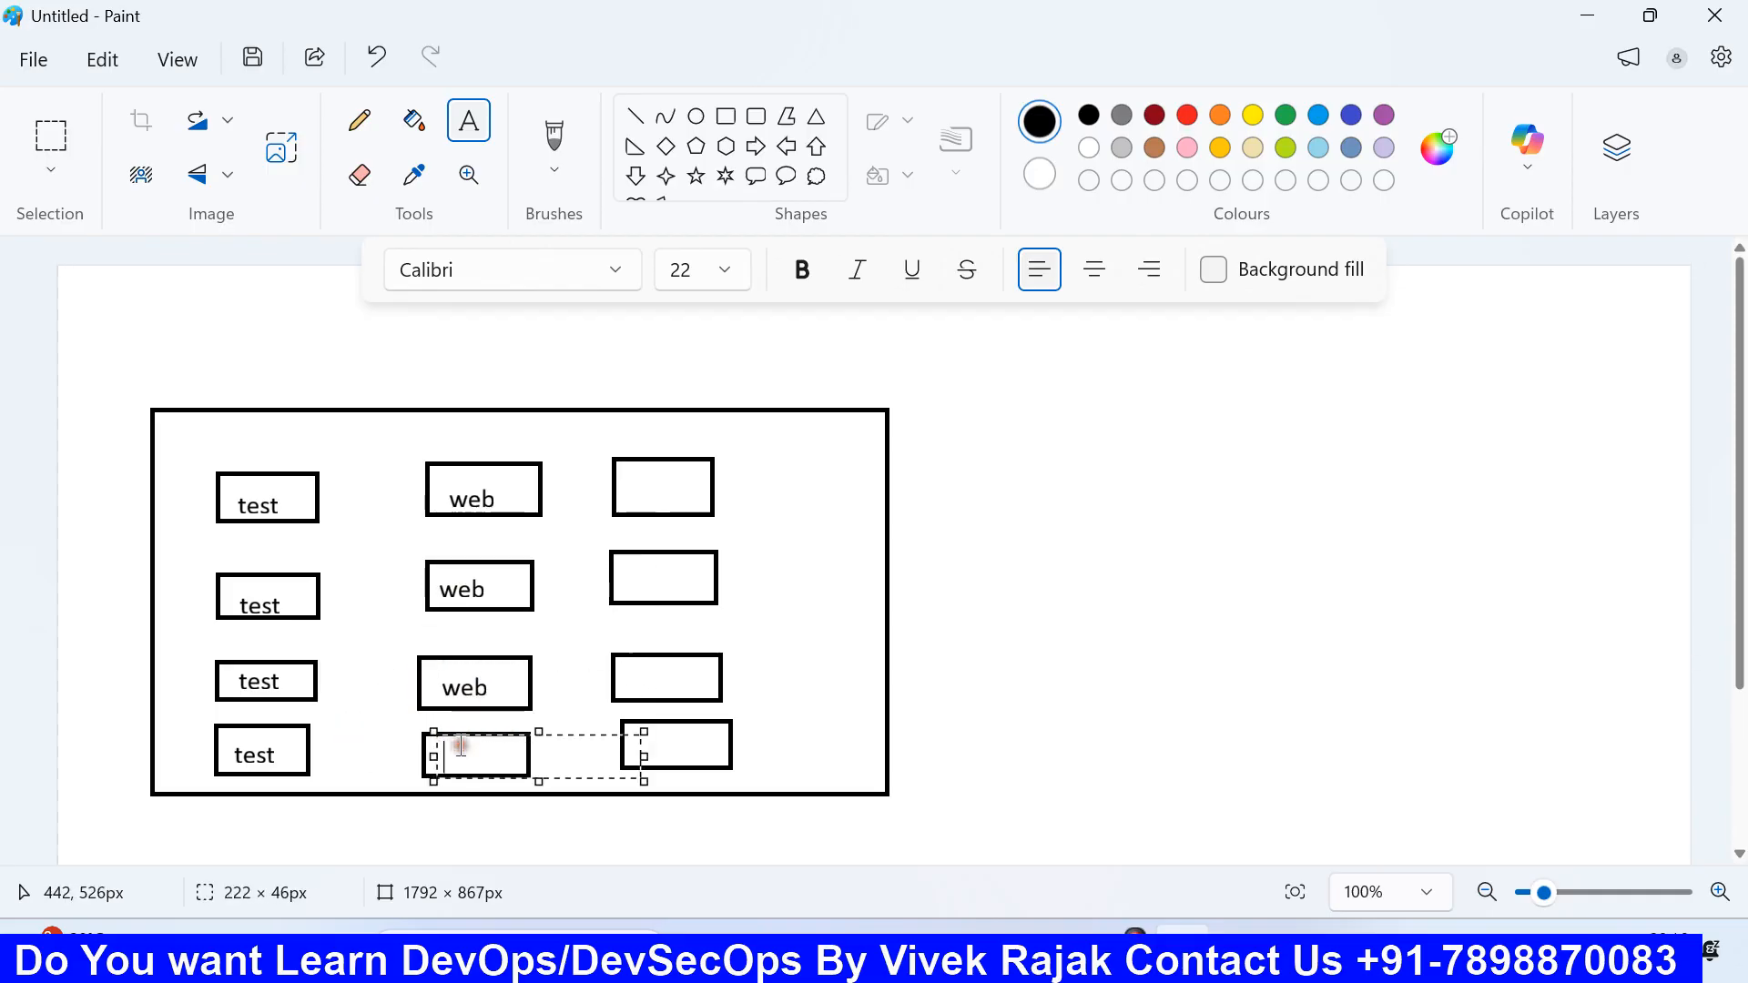
key(ctrl+v)
click(555, 683)
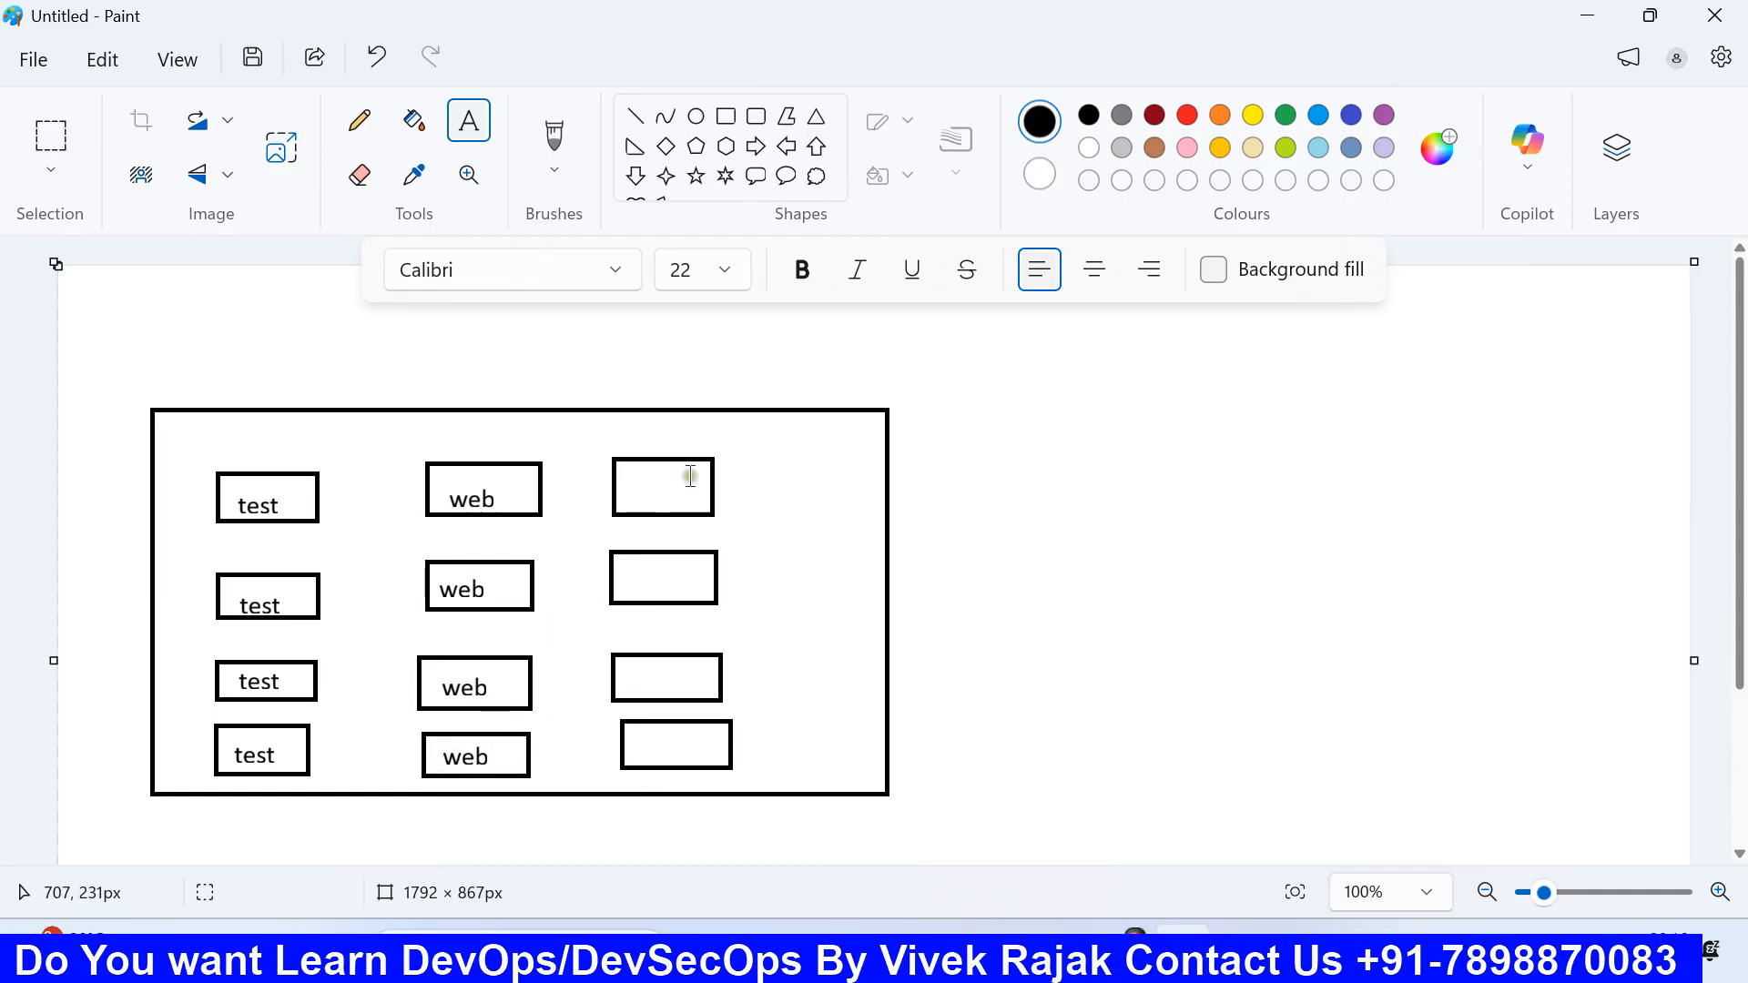
Step: Label all four right-column boxes 'prod'
click(626, 472)
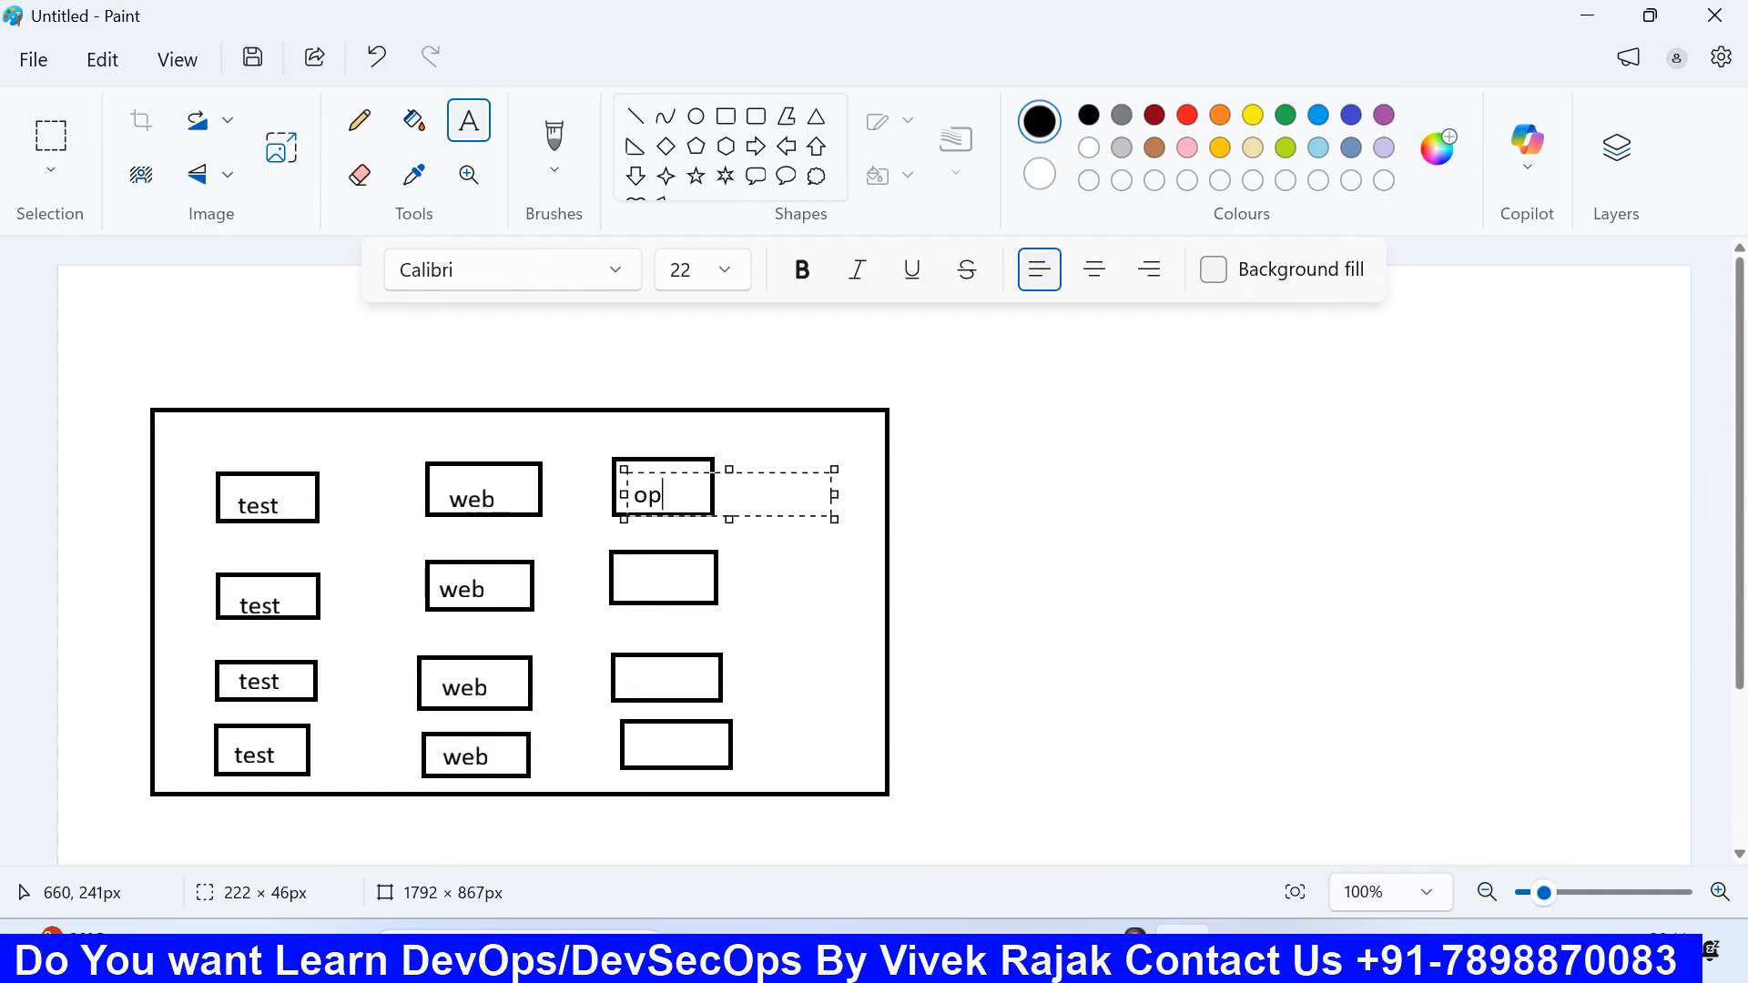
text(prod)
key(ctrl+a)
key(ctrl+c)
click(675, 606)
click(625, 560)
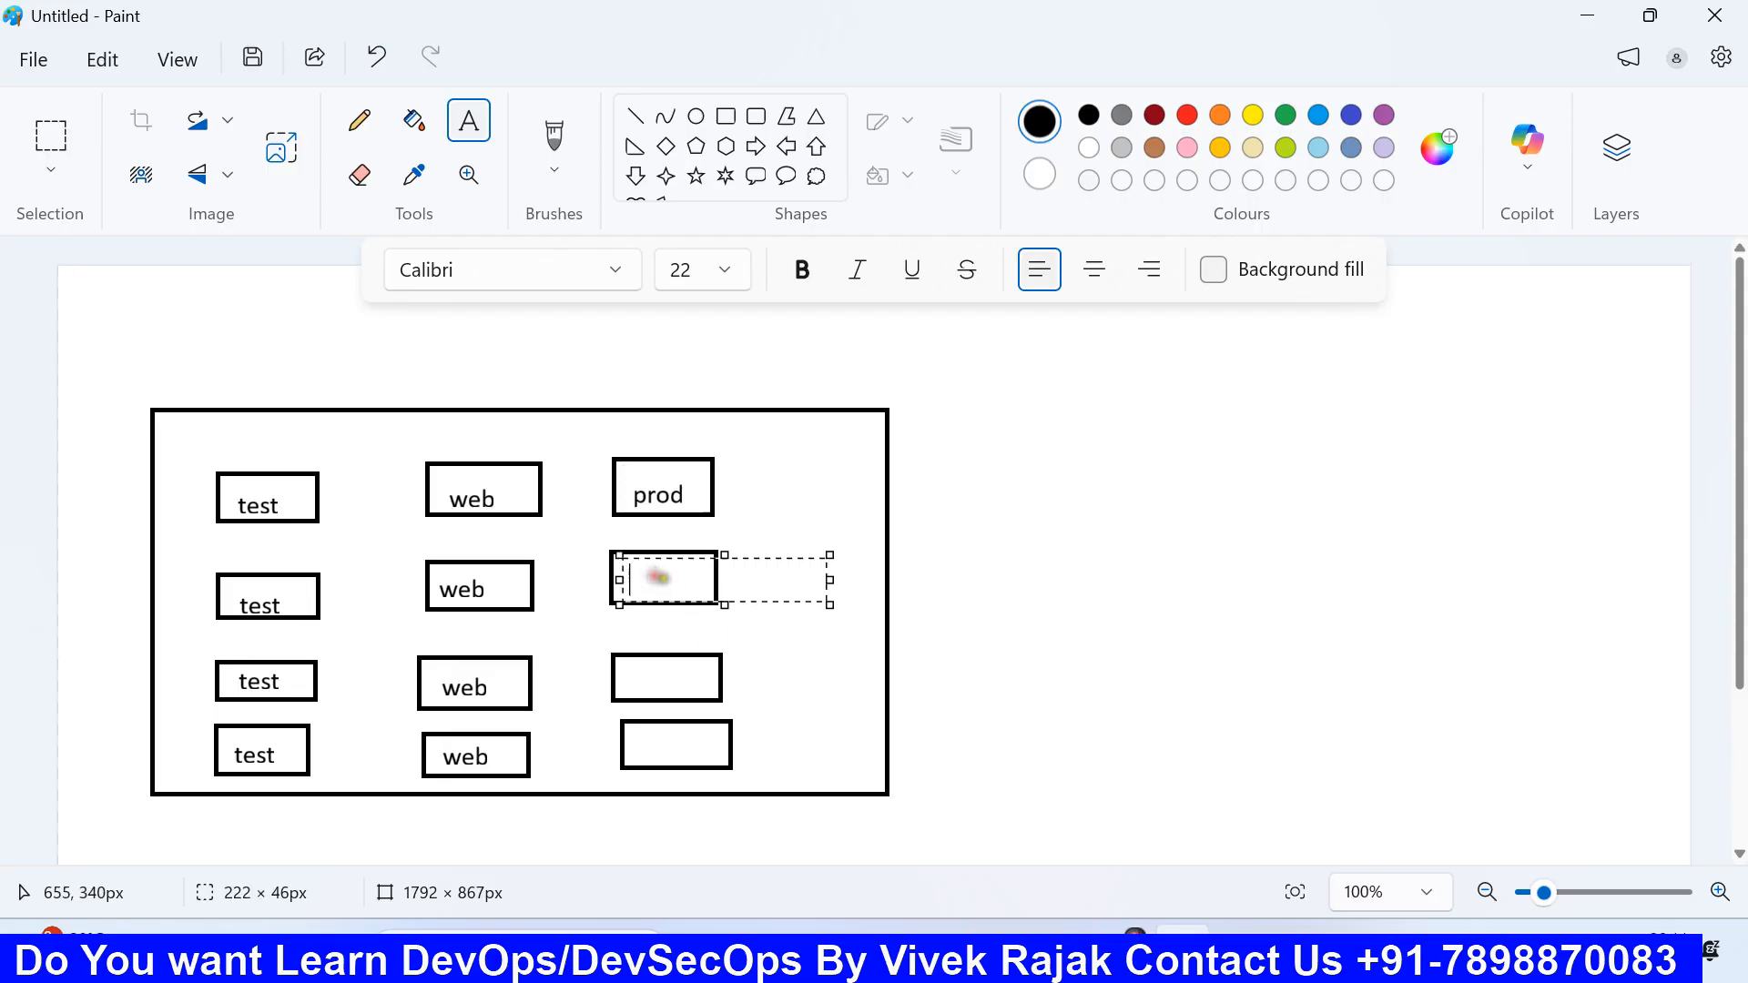
key(ctrl+v)
click(575, 631)
click(639, 667)
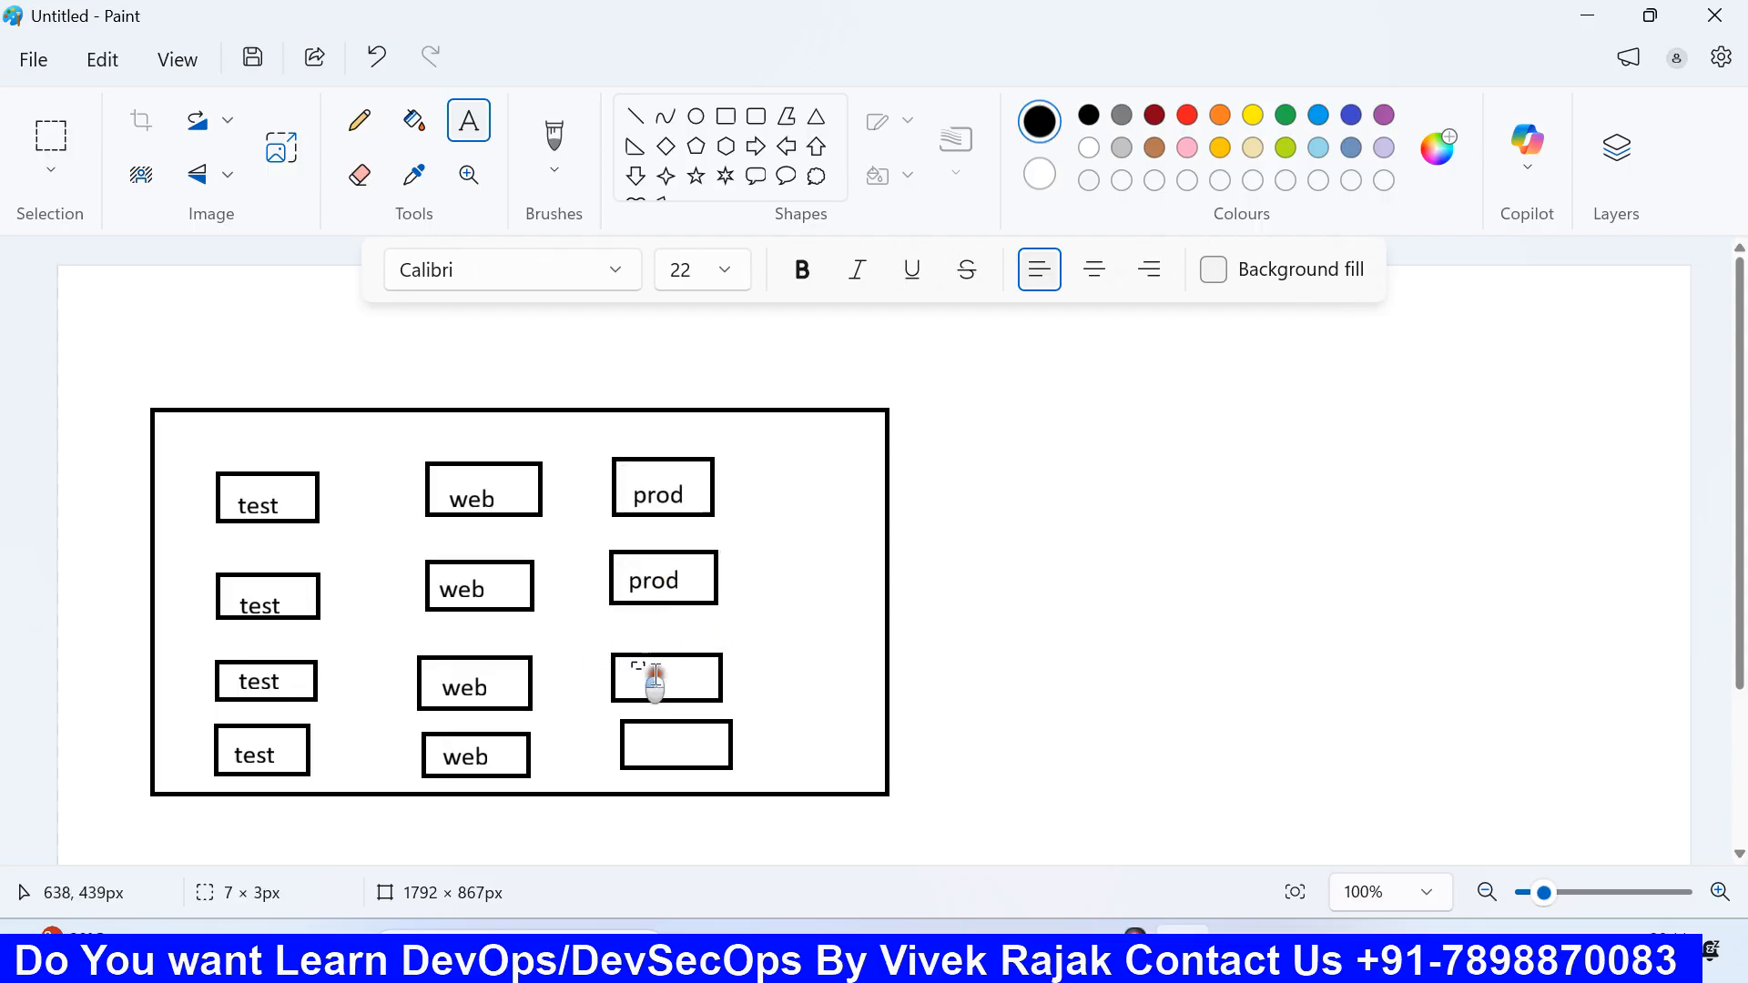
key(ctrl+v)
key(Return)
click(564, 702)
click(641, 731)
key(ctrl+v)
key(Return)
click(550, 636)
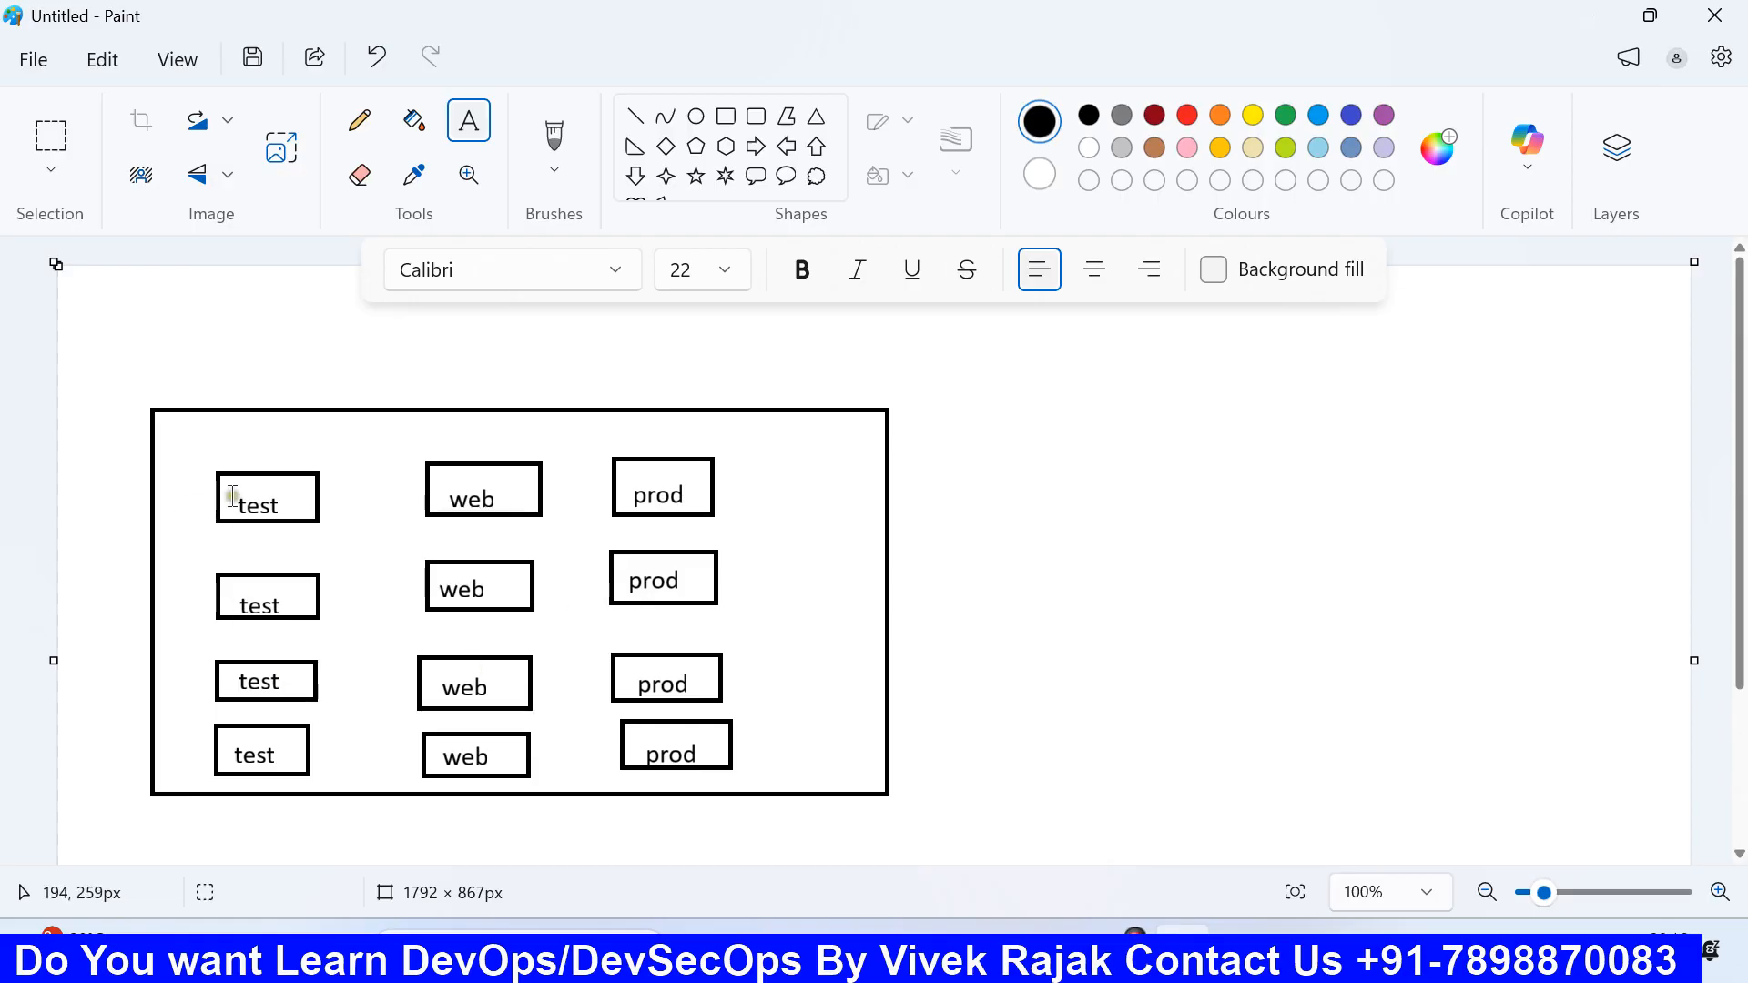
Step: Draw four lines from the test boxes to a shared point left of the frame, then return to AWS
click(635, 116)
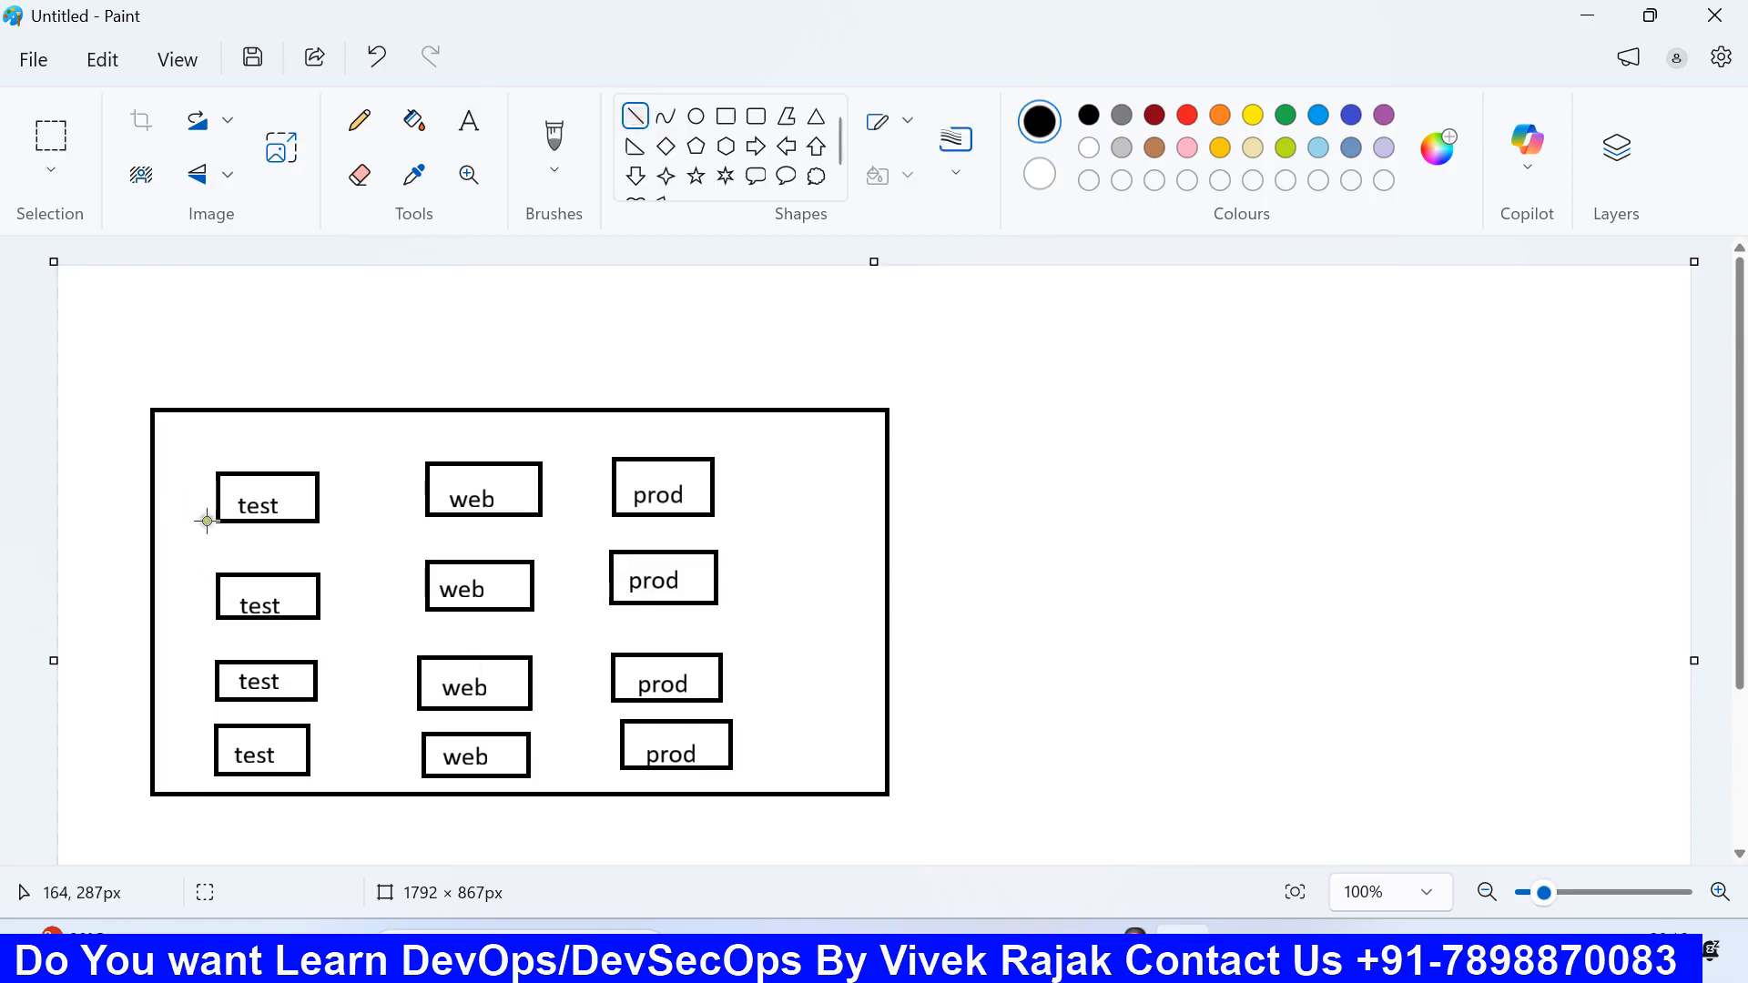
drag(215, 499, 97, 599)
drag(216, 754, 96, 599)
click(166, 593)
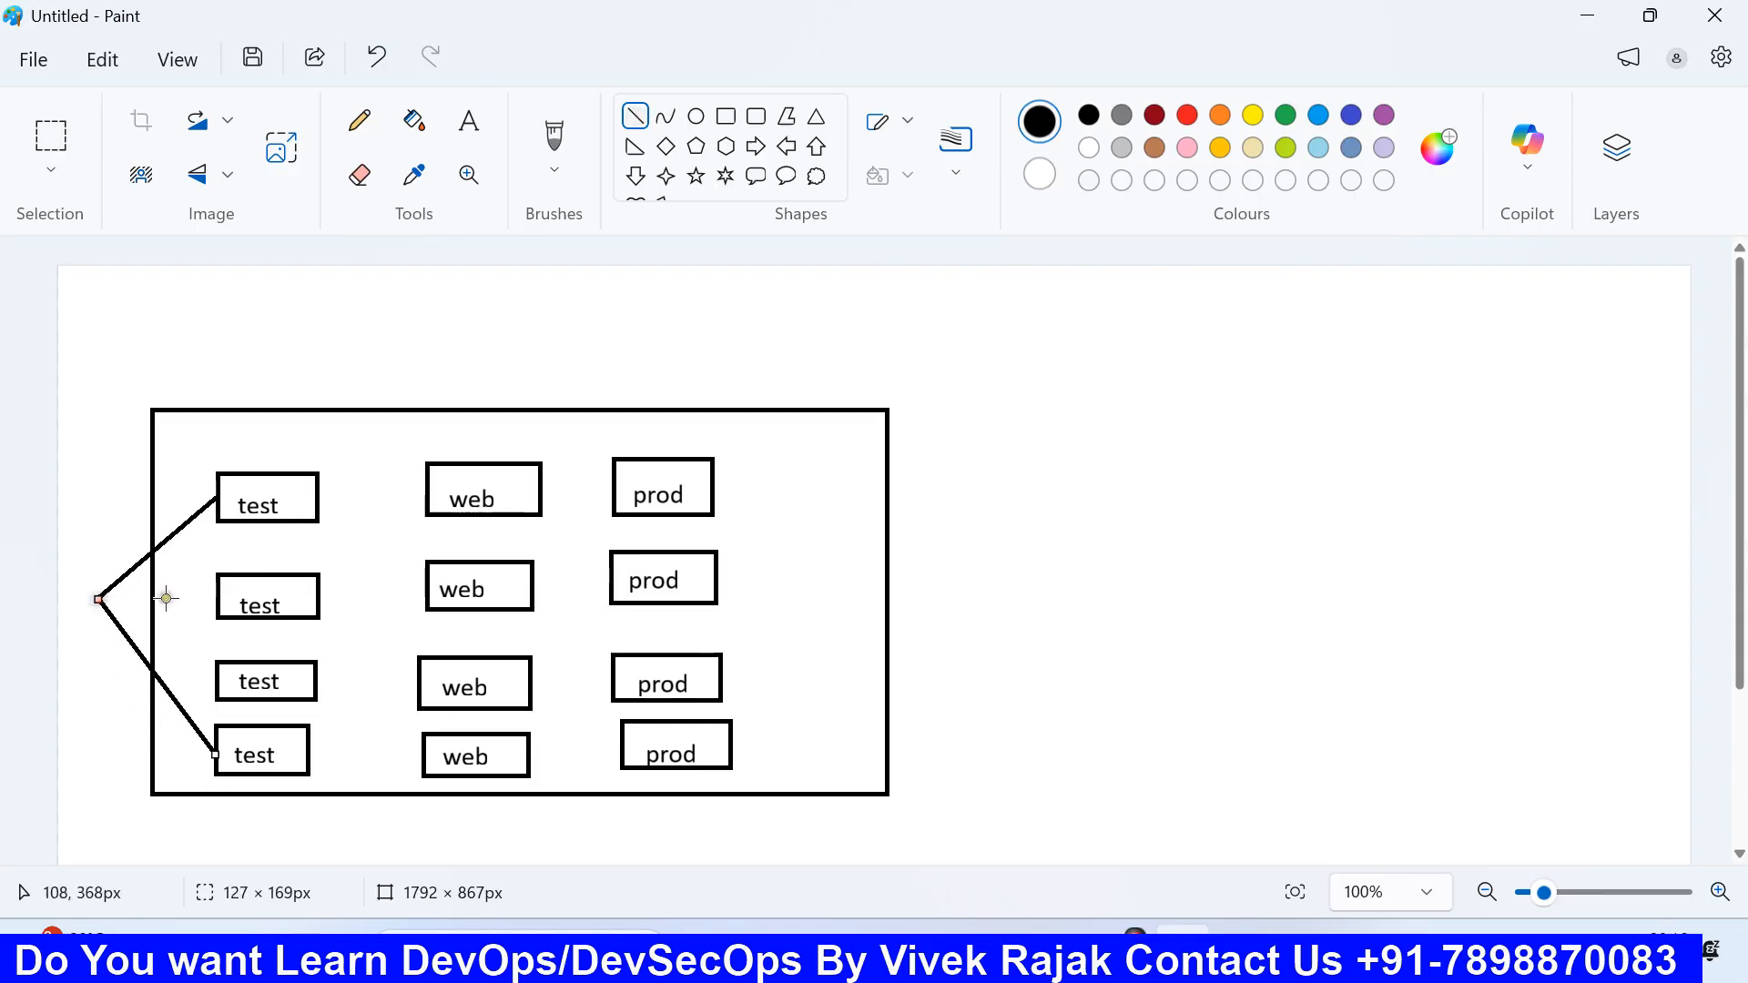
drag(216, 593, 101, 600)
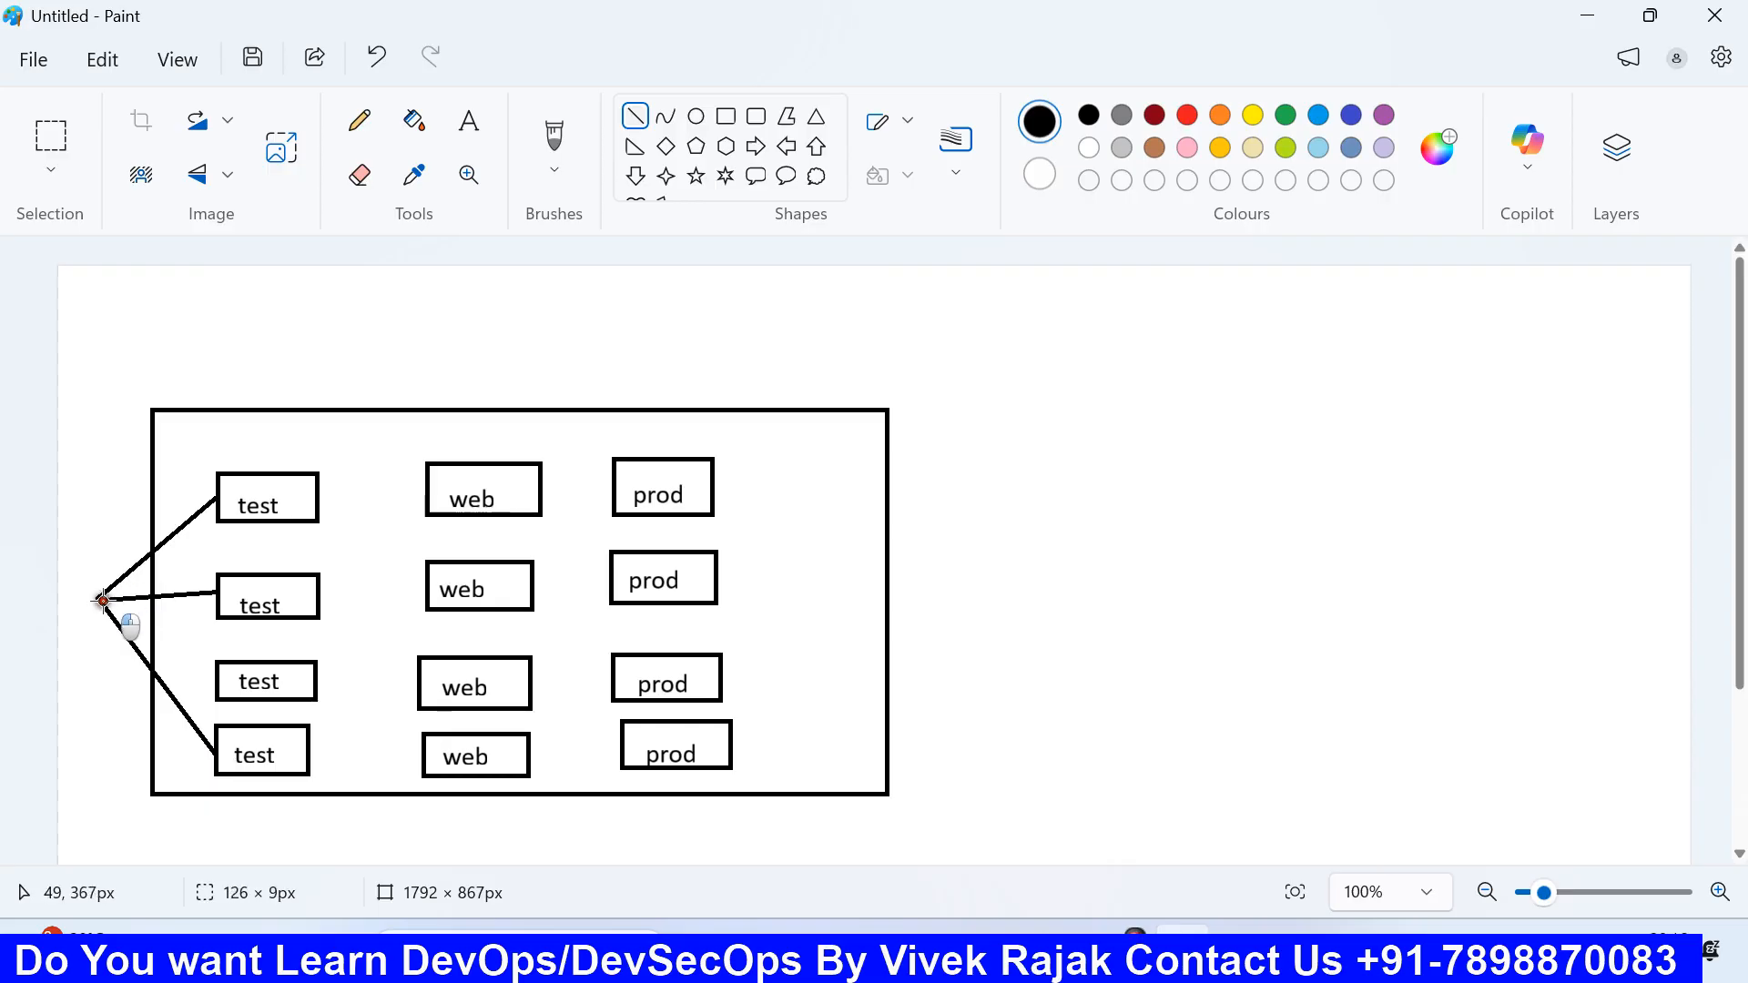
drag(214, 676, 100, 602)
click(234, 548)
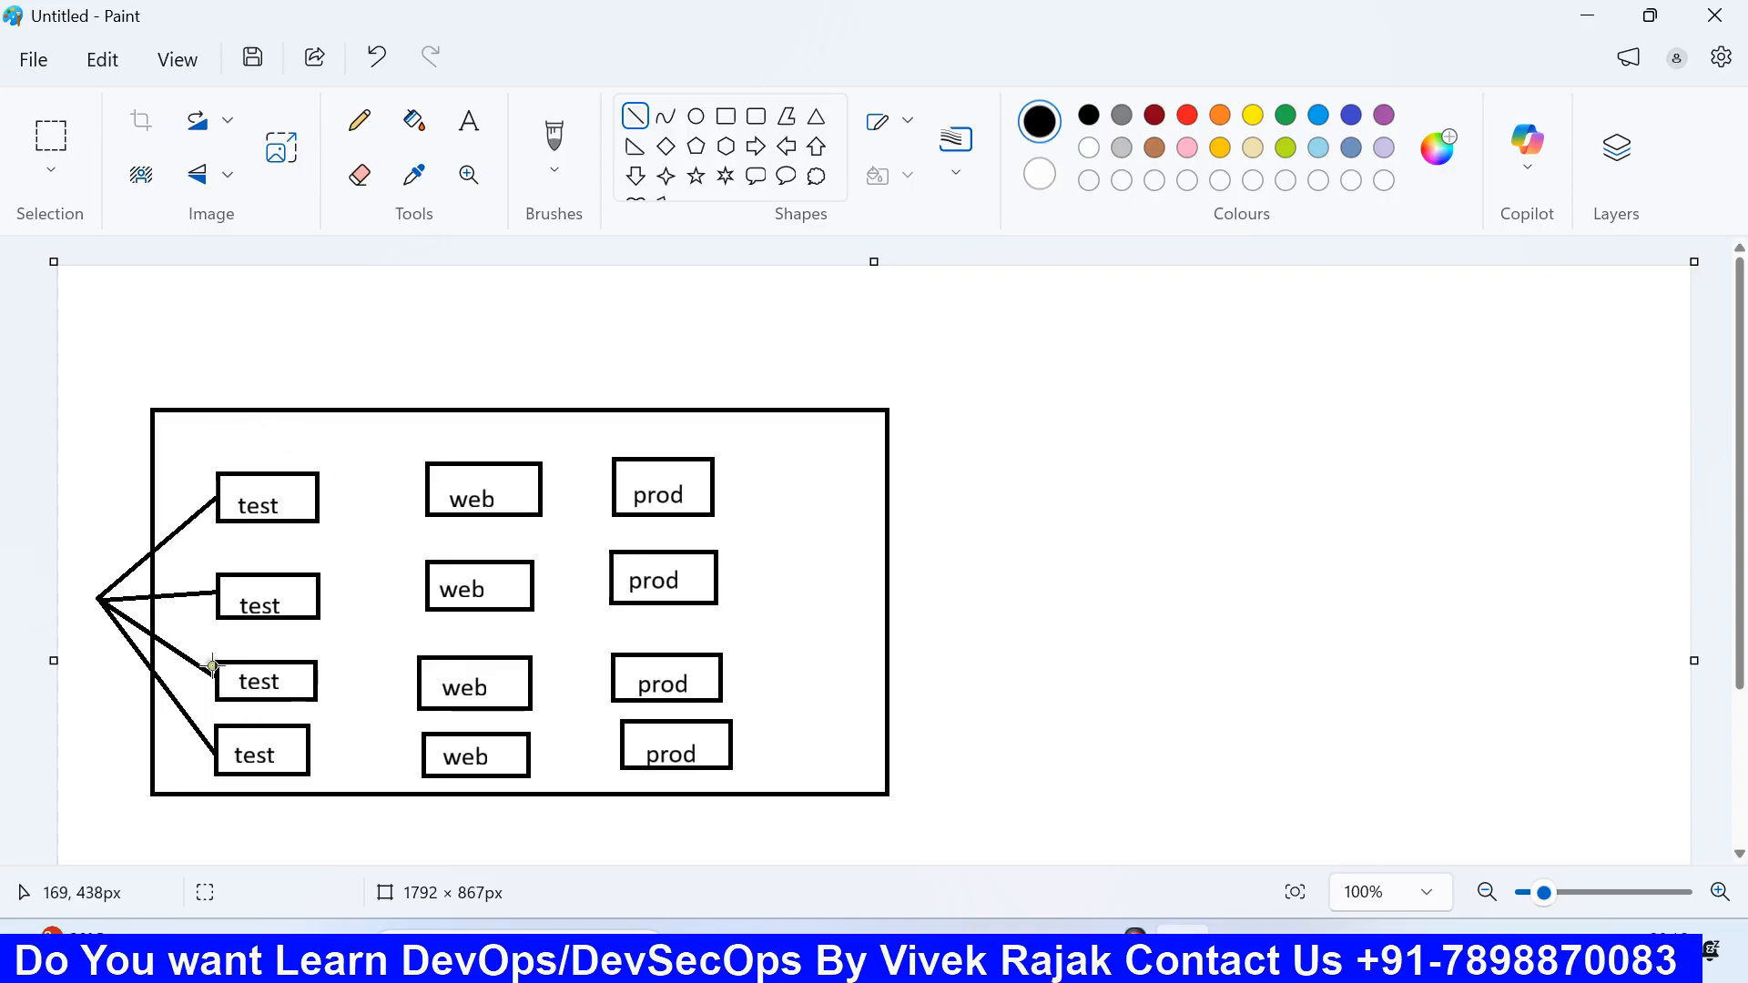
click(1002, 950)
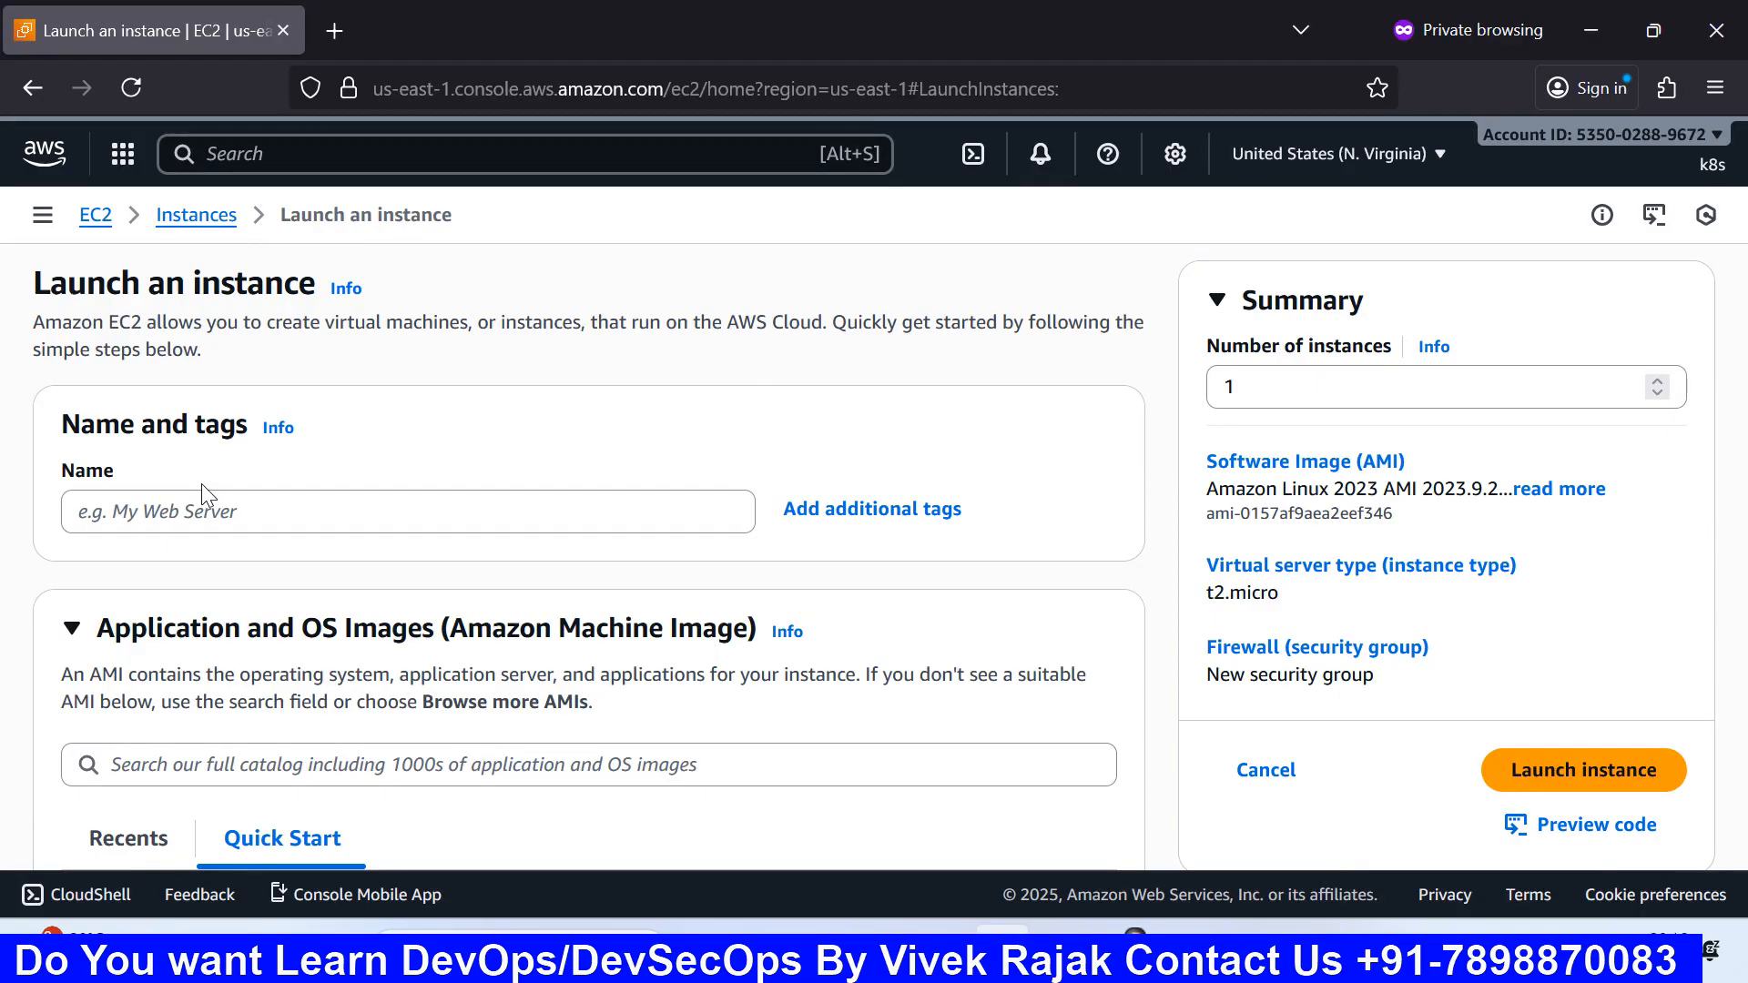
Step: Enter web-server as the instance Name, then switch back to Paint
scroll(200, 484, down, 2)
scroll(200, 483, up, 2)
click(186, 513)
text(w)
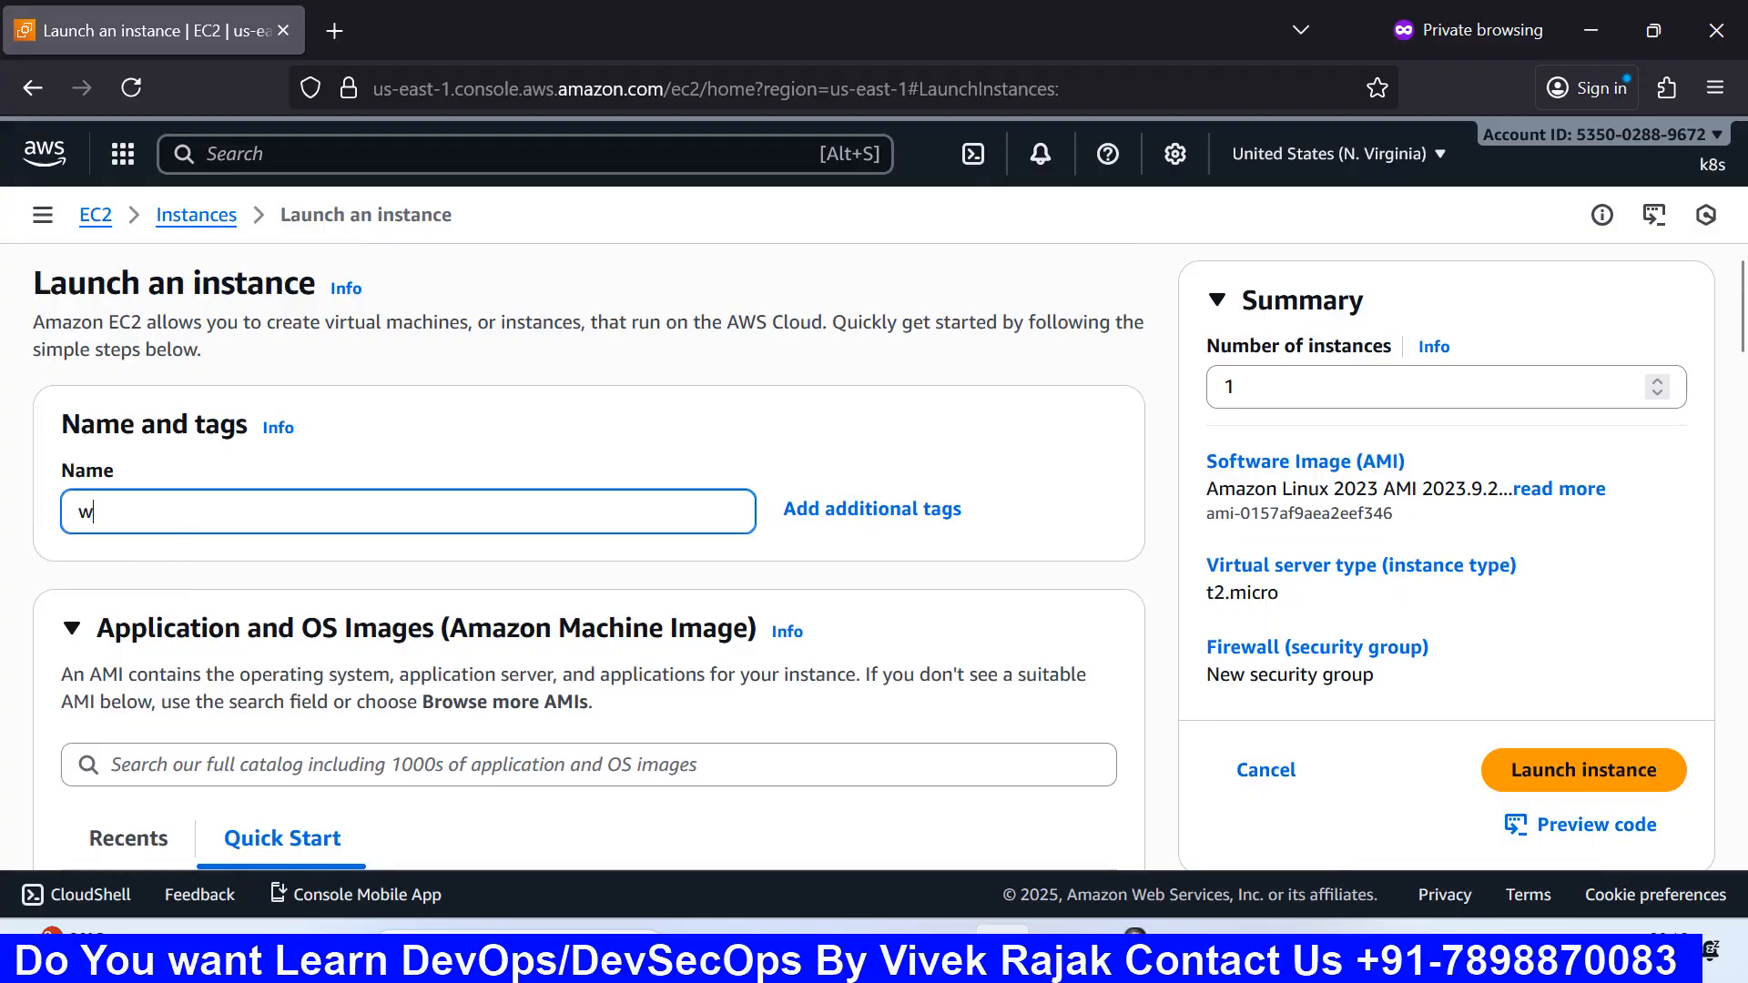
text(eb-se)
text(rver)
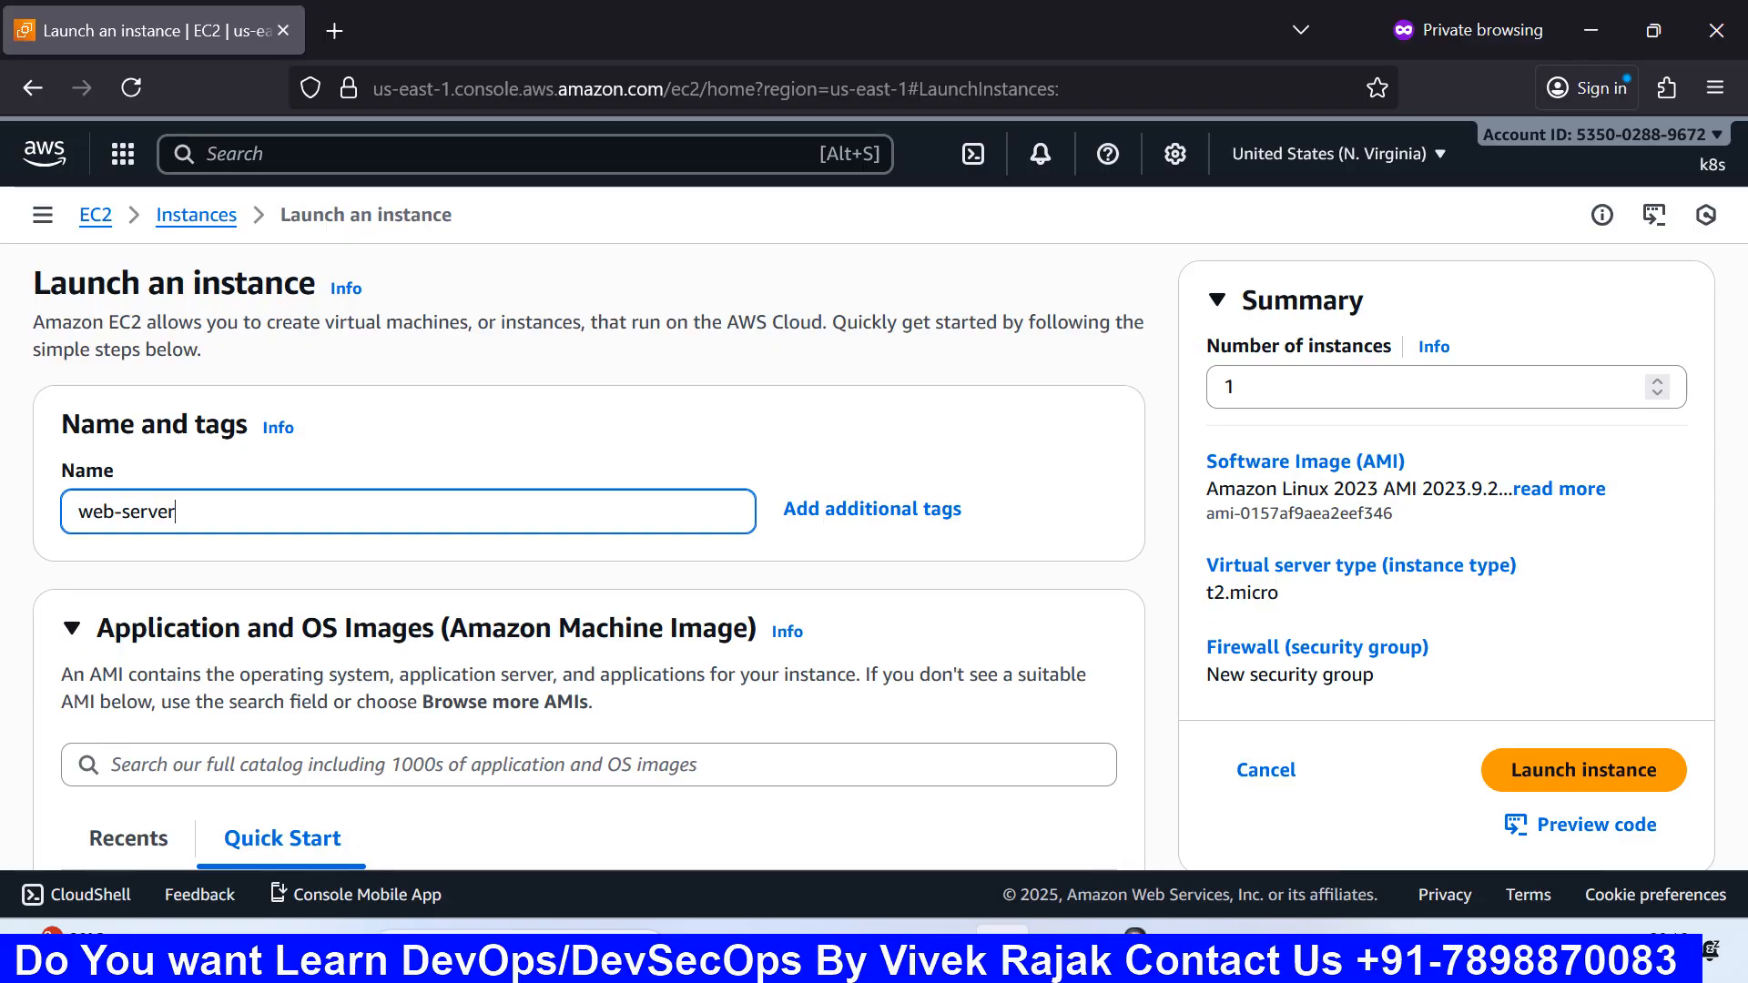
scroll(588, 556, down, 2)
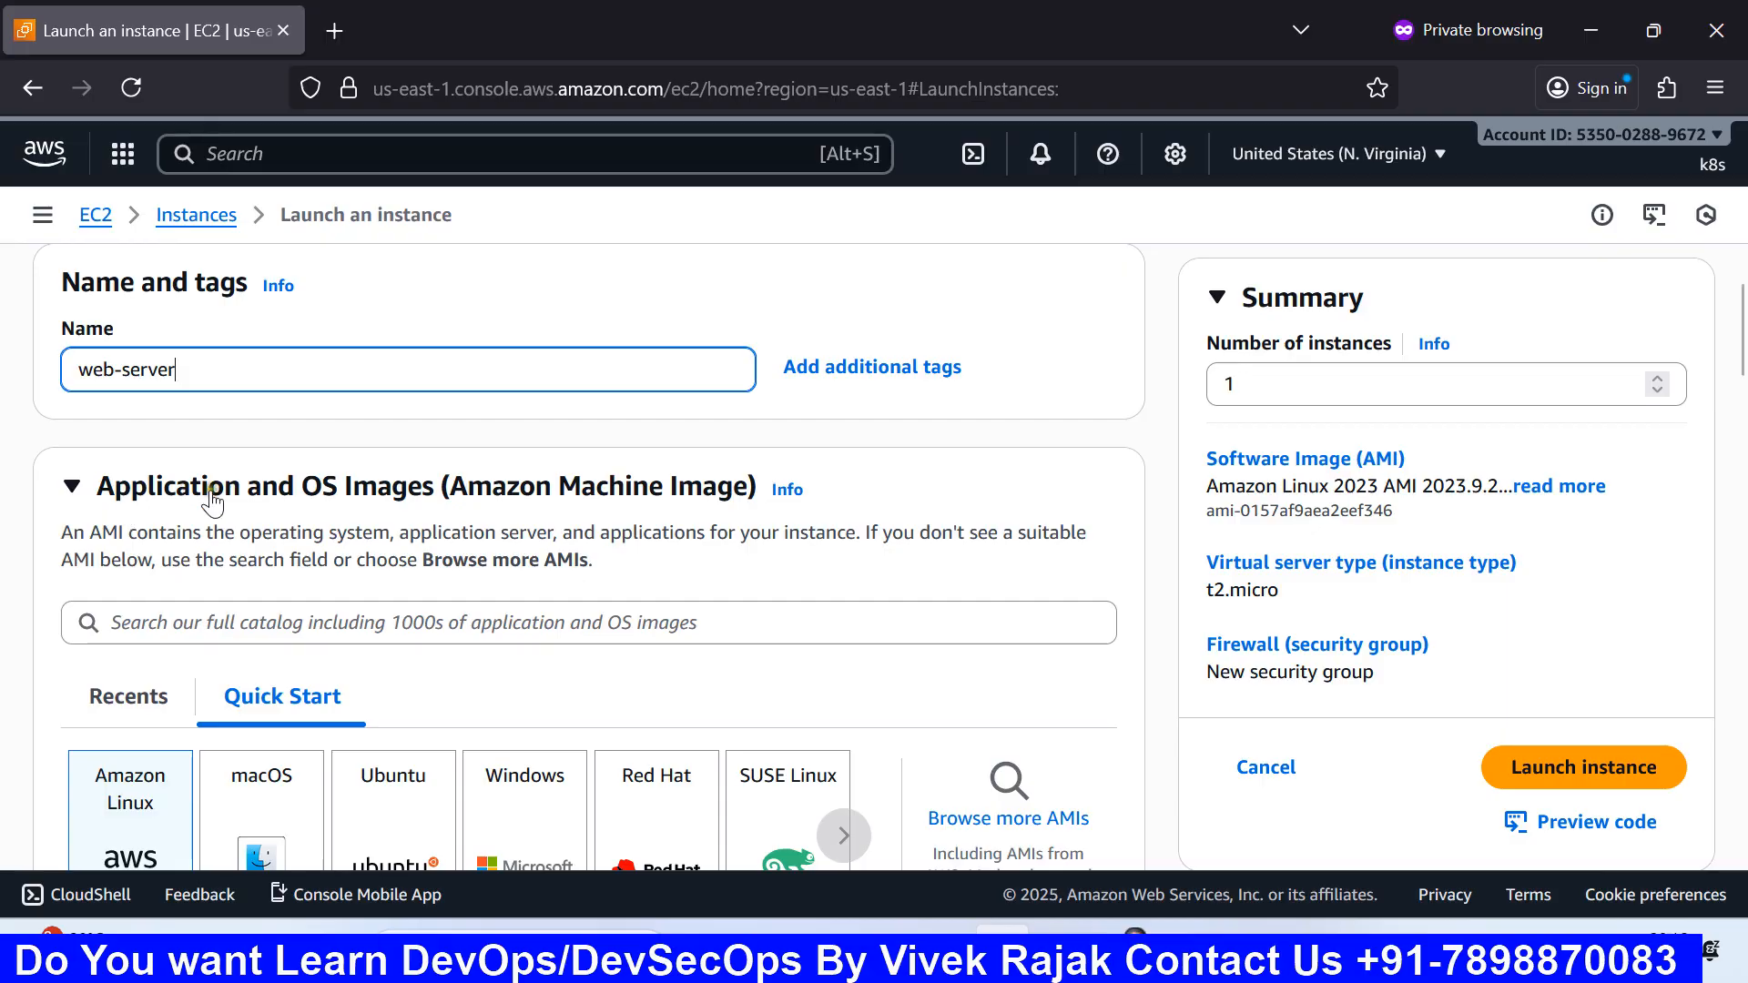
click(1182, 951)
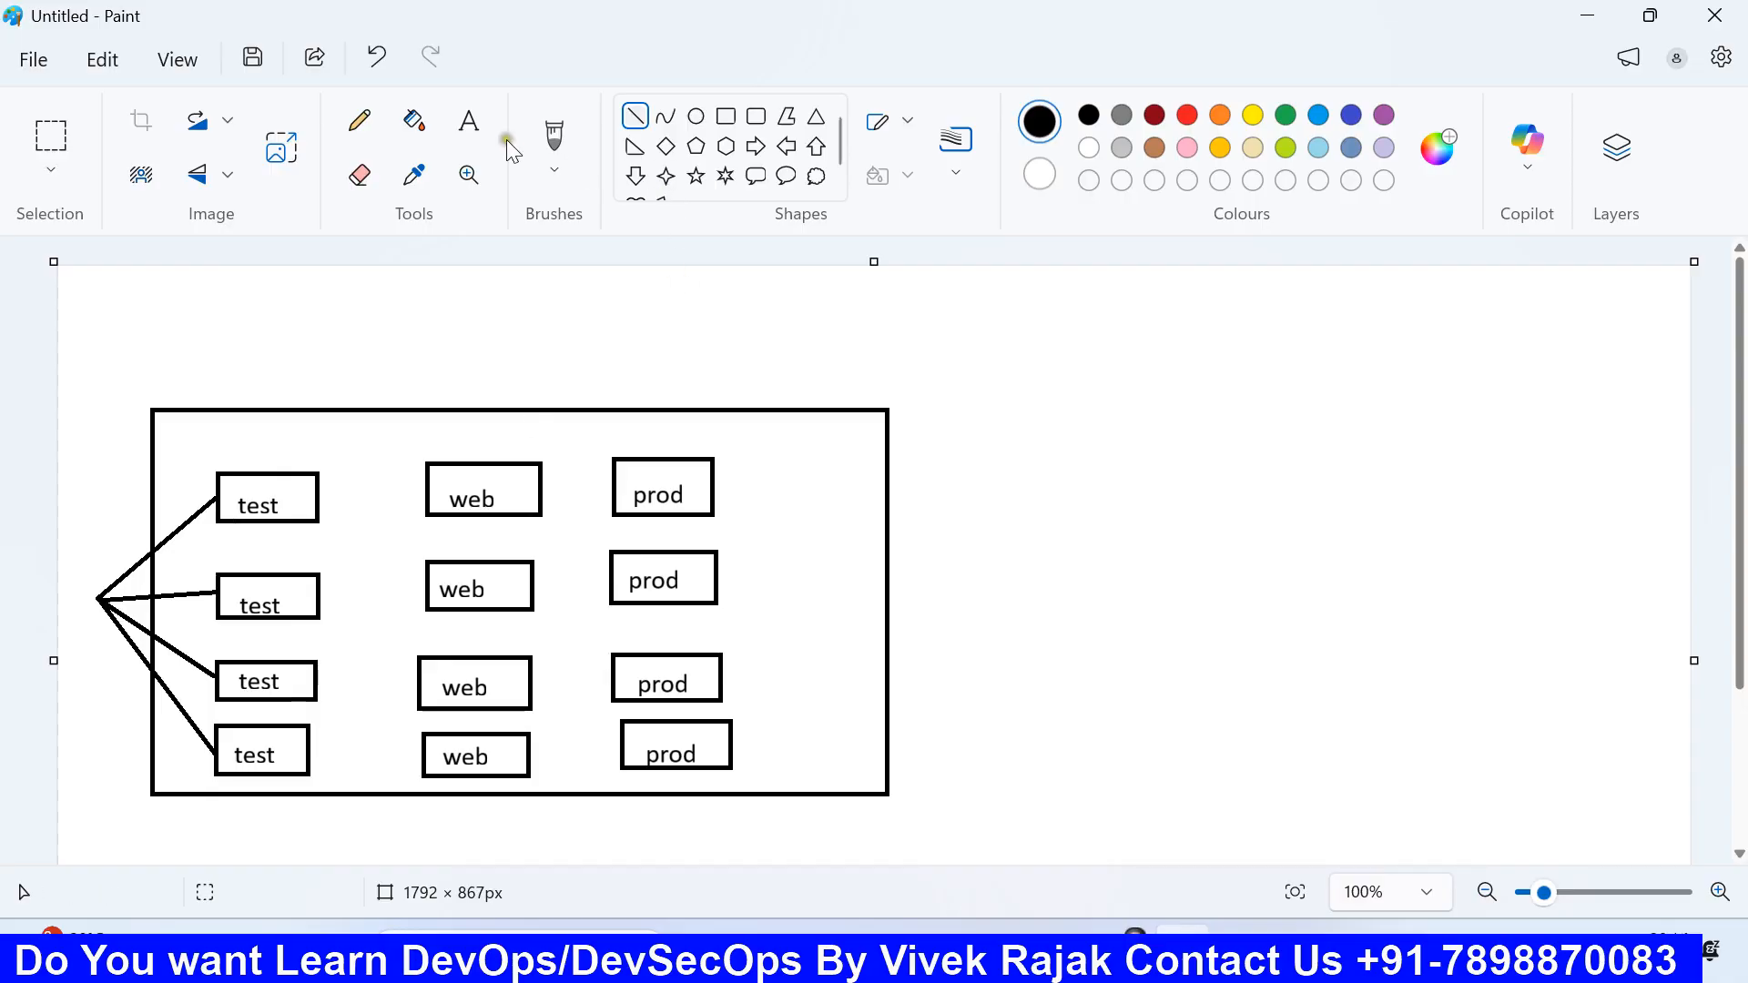
Step: Add a text box right of the diagram listing Linux, windows and mac on separate lines
click(469, 121)
drag(963, 399, 1373, 728)
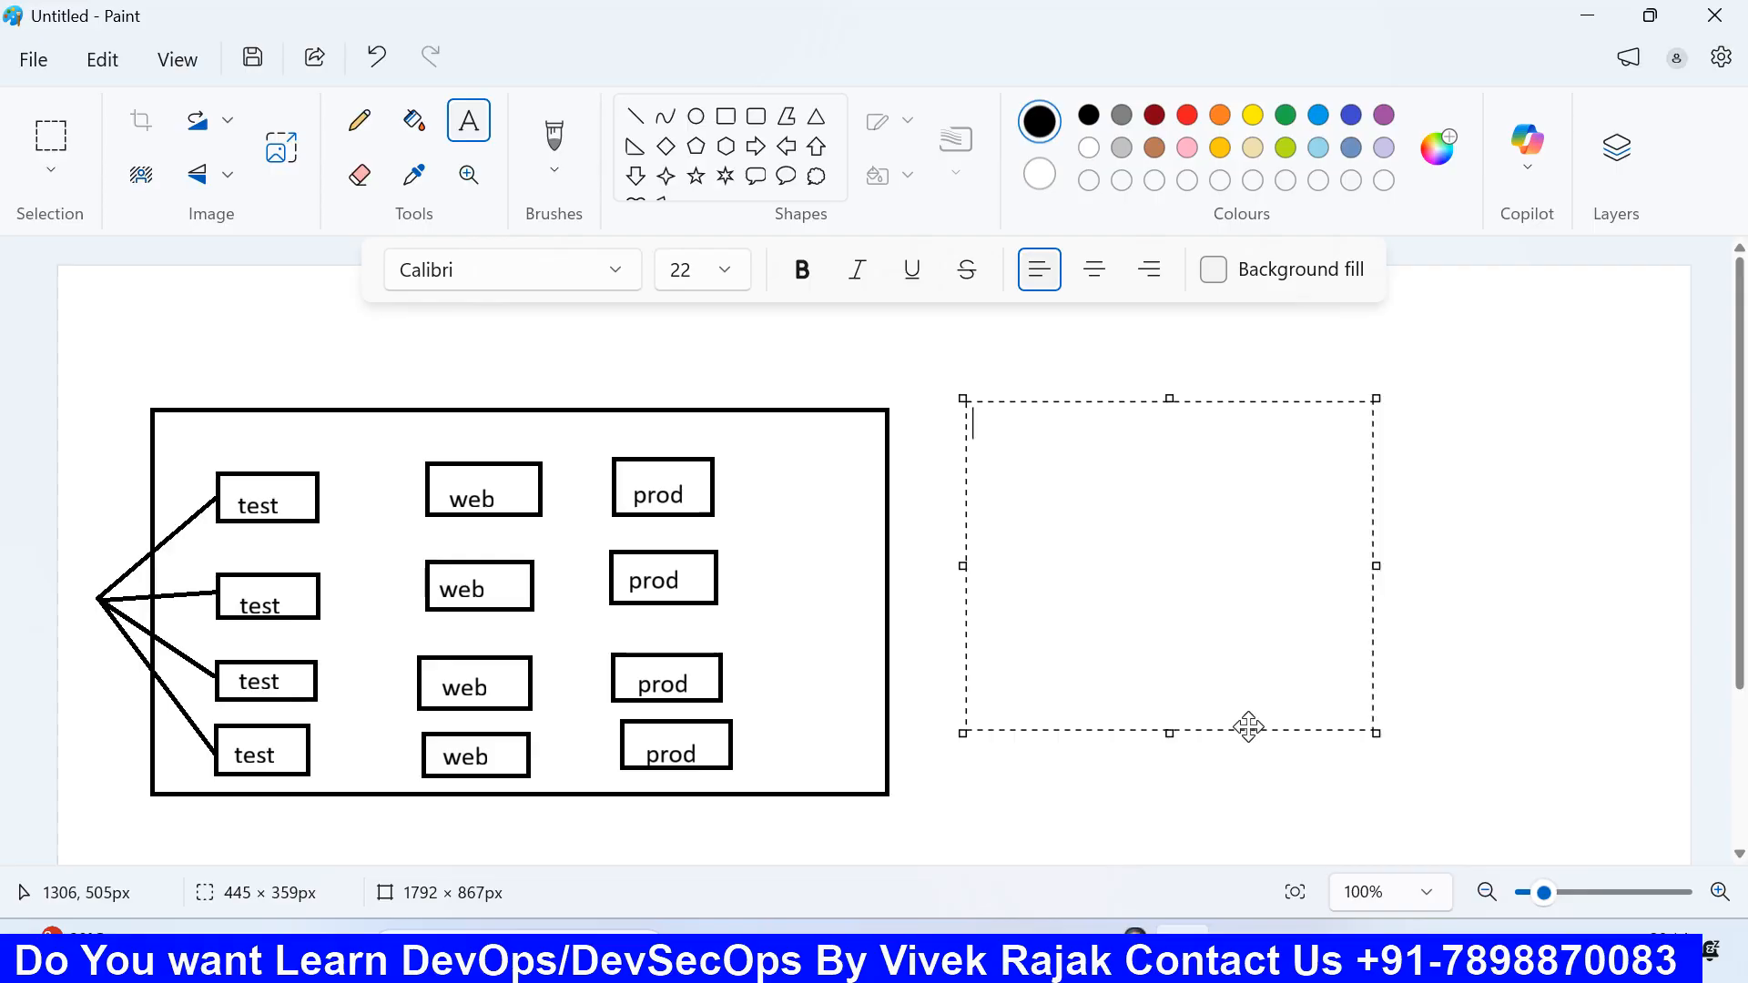
text(linux)
key(Return)
text(windws)
key(Return)
key(BackSpace)
key(BackSpace)
key(BackSpace)
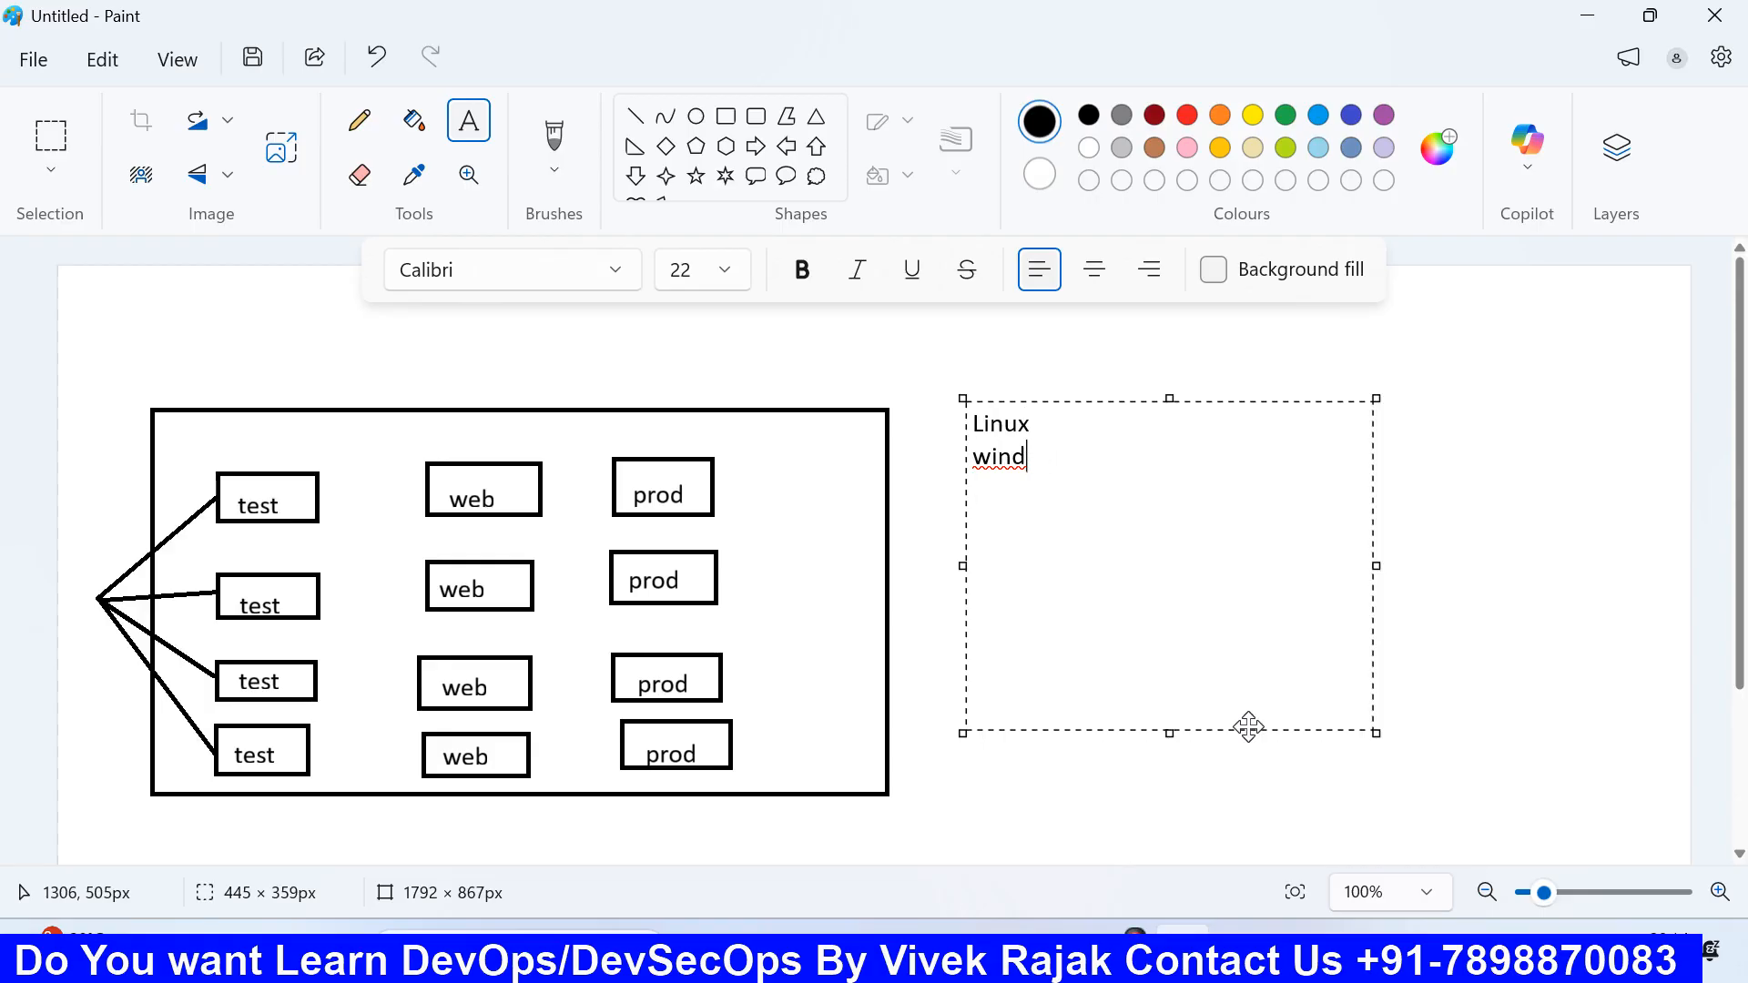
text(ows)
key(Return)
text(mac)
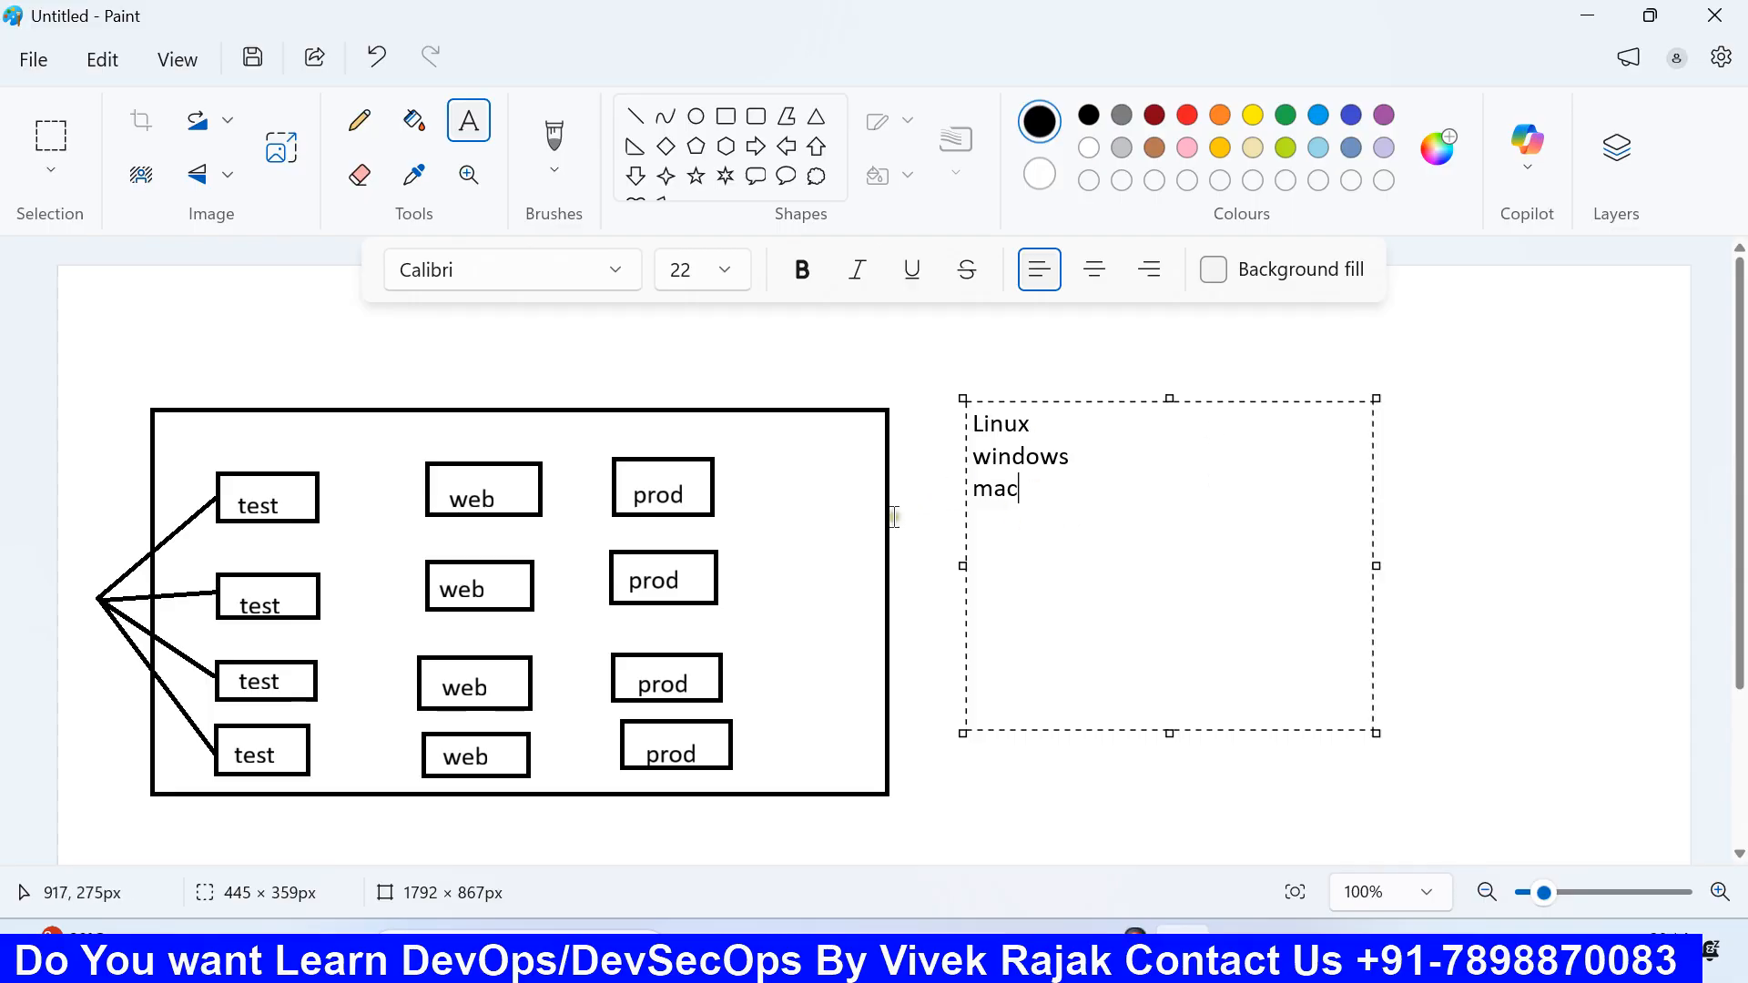
click(910, 522)
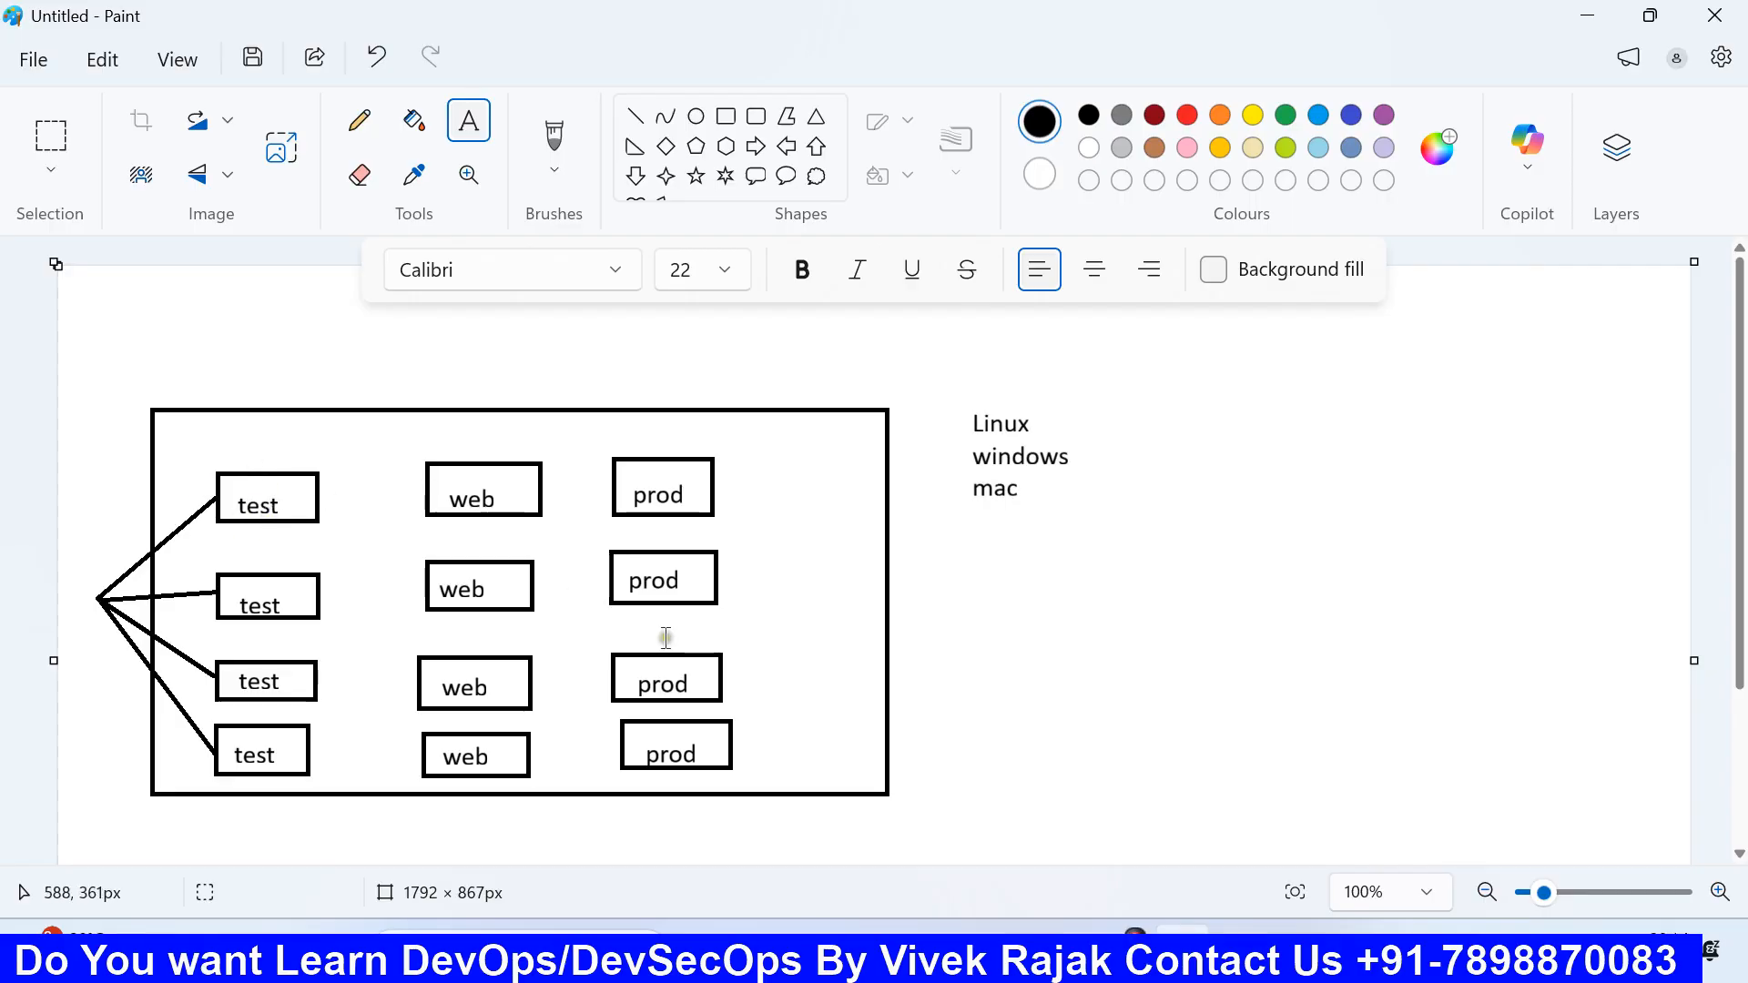
Step: Return to the launch form and scroll to the Application and OS Images Quick Start tiles
click(1002, 951)
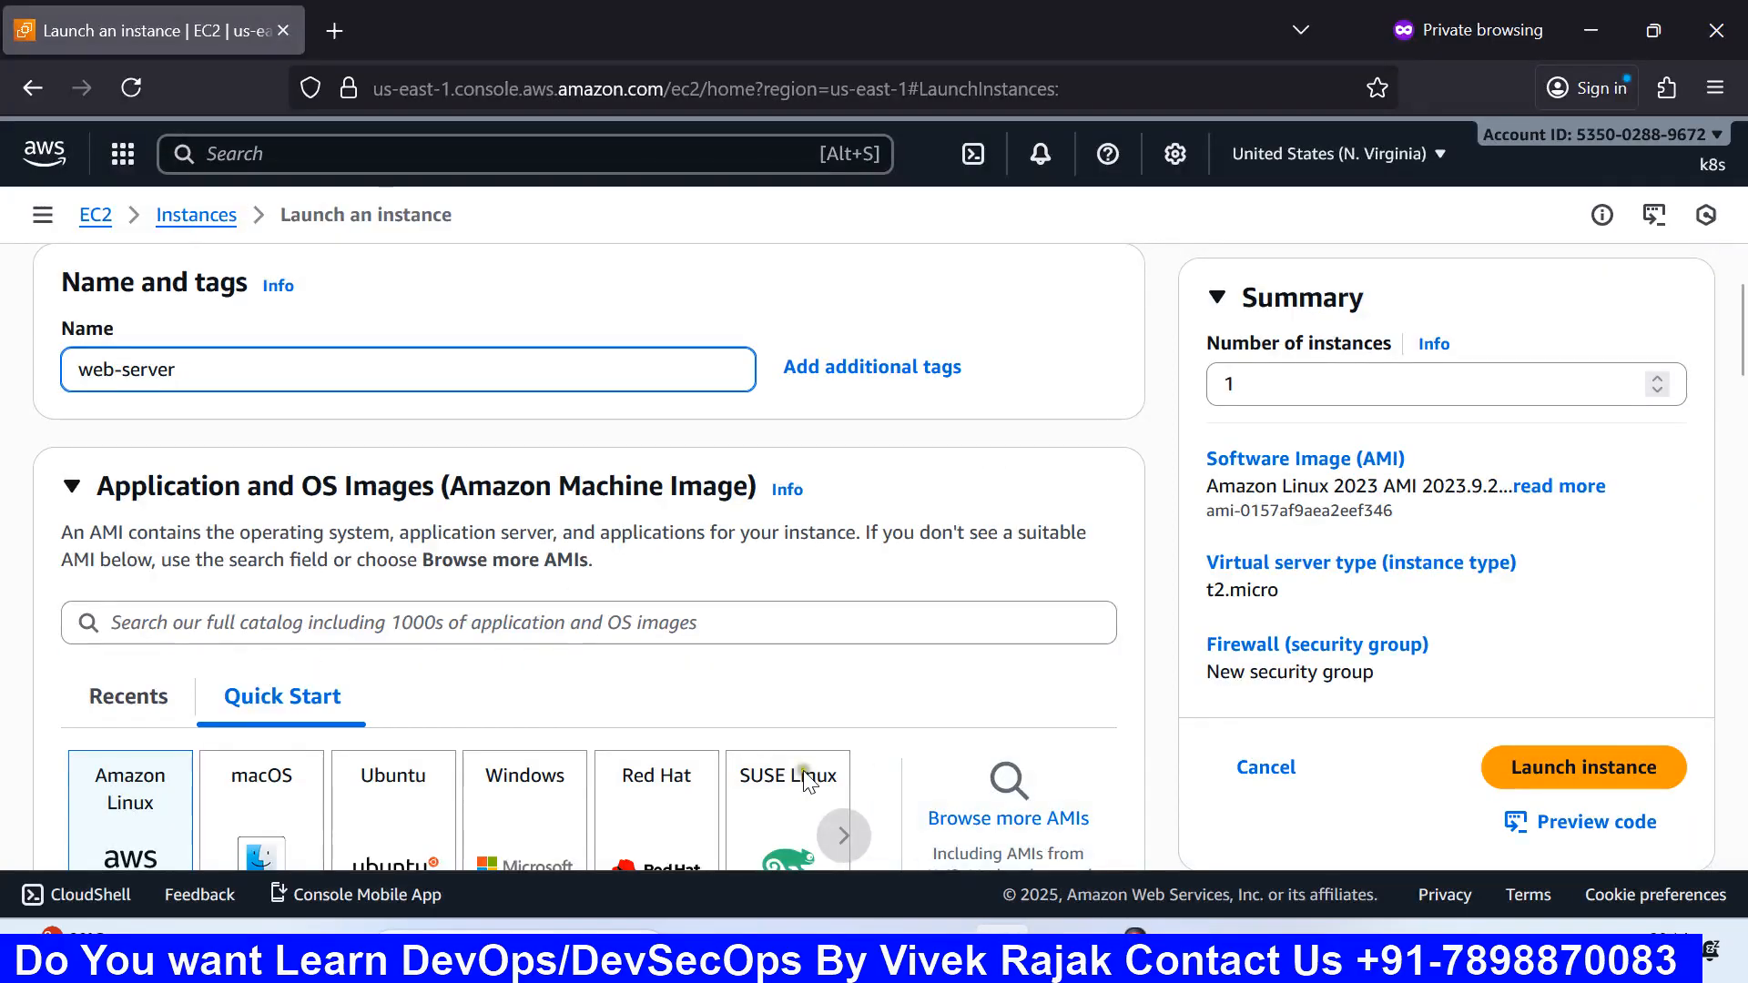
scroll(681, 665, down, 3)
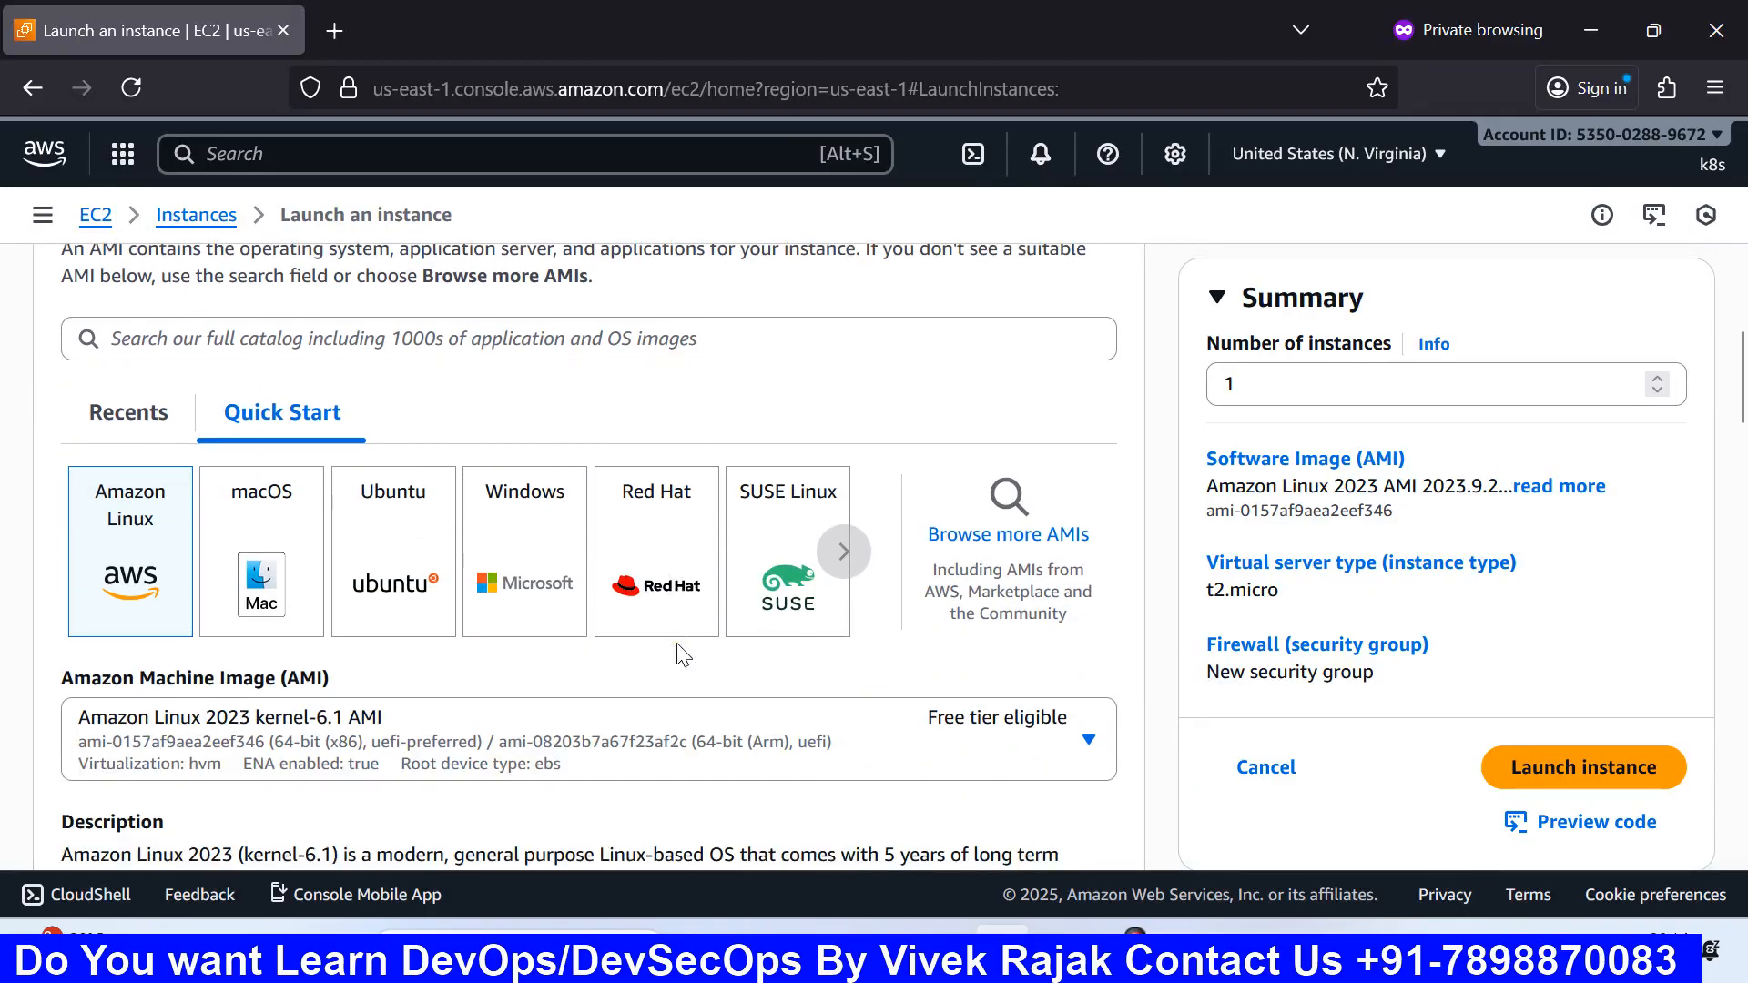
scroll(500, 546, up, 2)
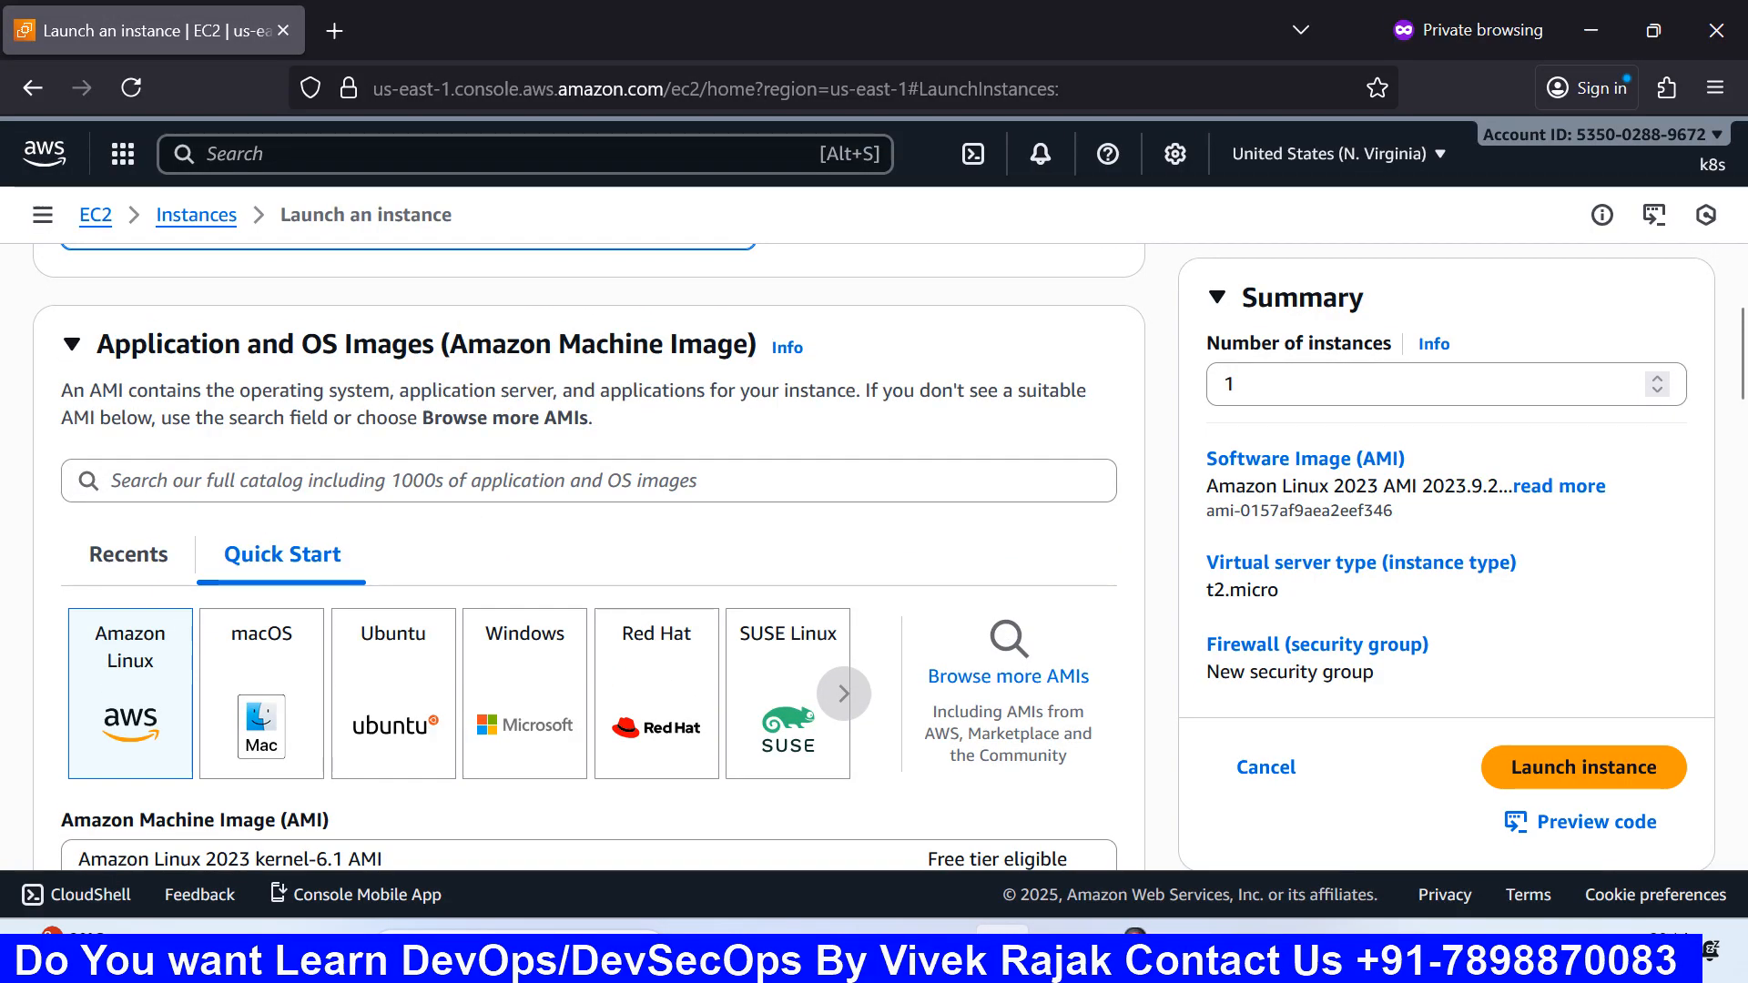
scroll(637, 373, down, 2)
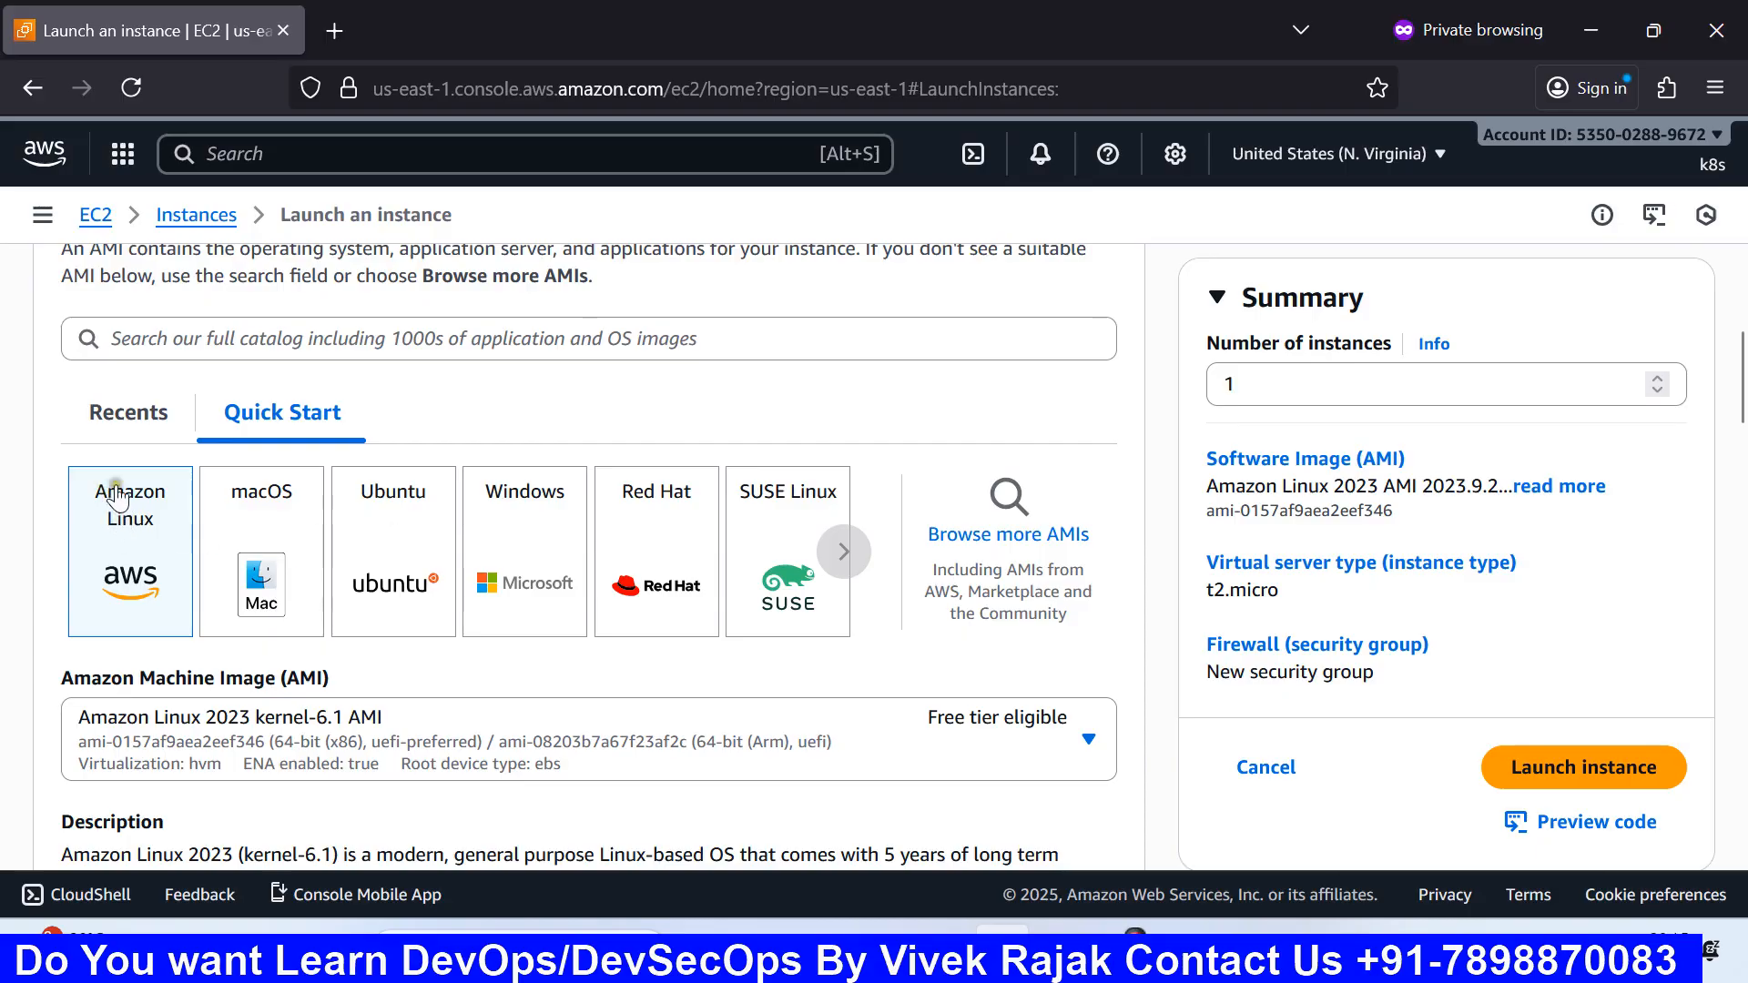
Step: Select the Microsoft Windows Server 2025 Base image on t3.micro, then bring up the Paint diagram
click(537, 568)
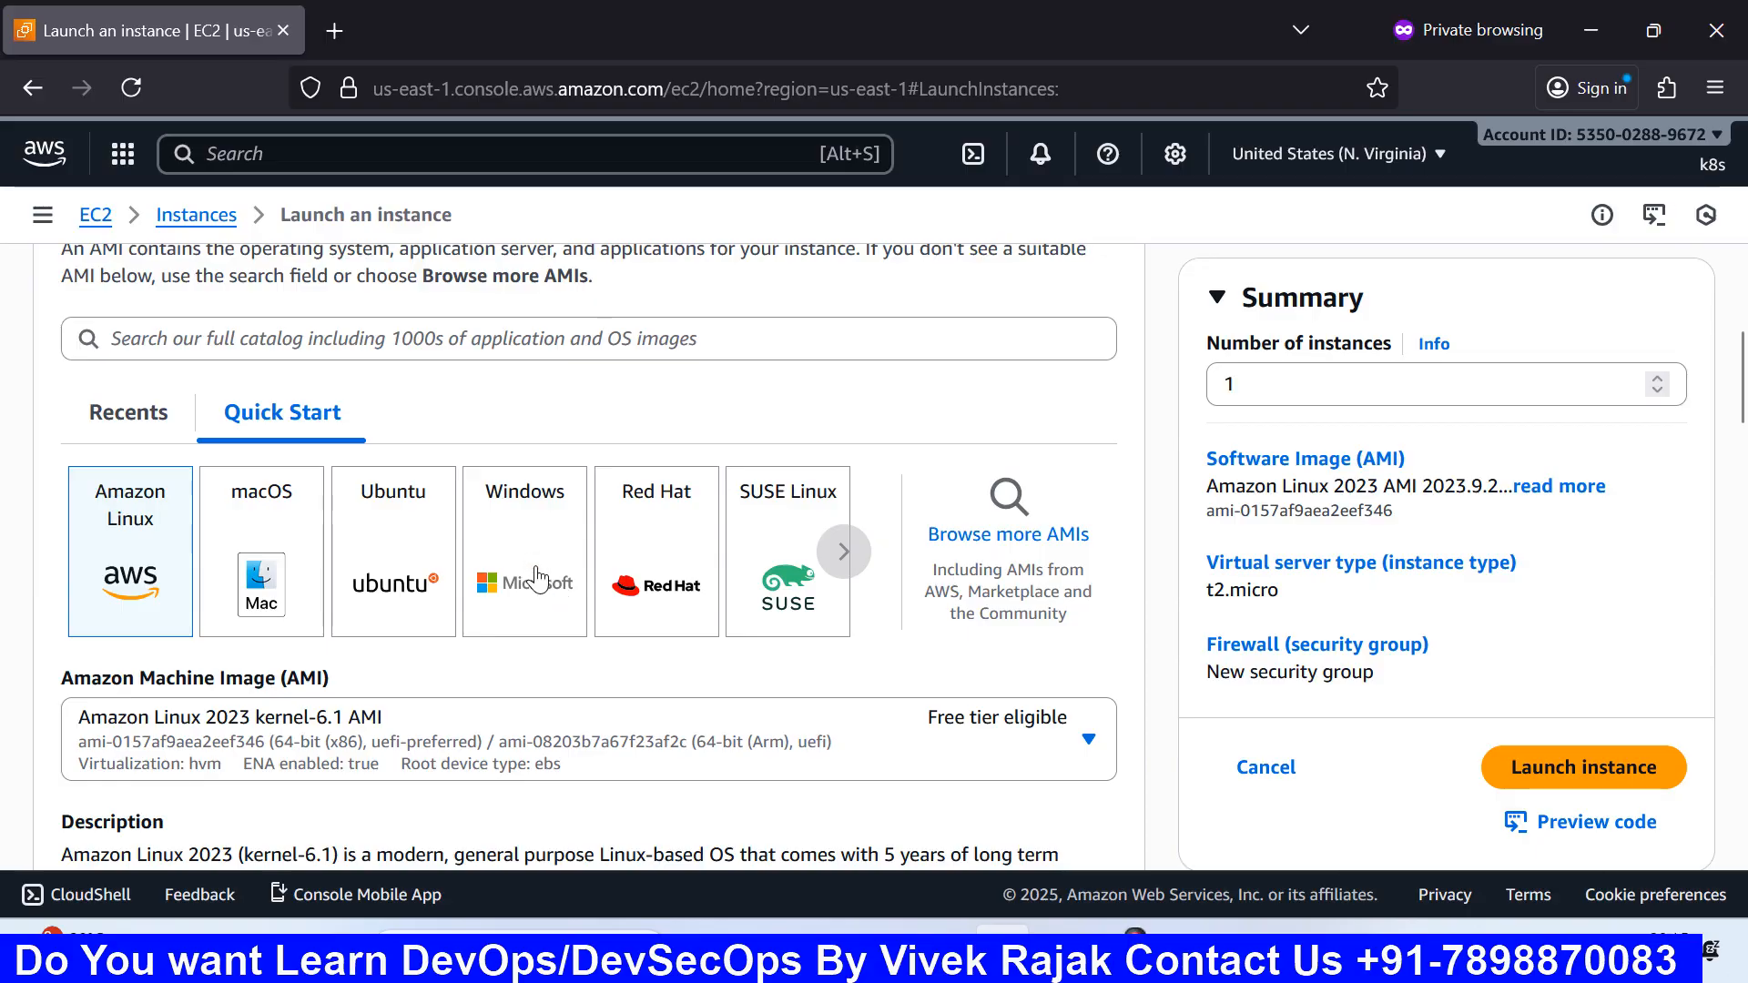
scroll(539, 578, down, 2)
scroll(538, 578, down, 2)
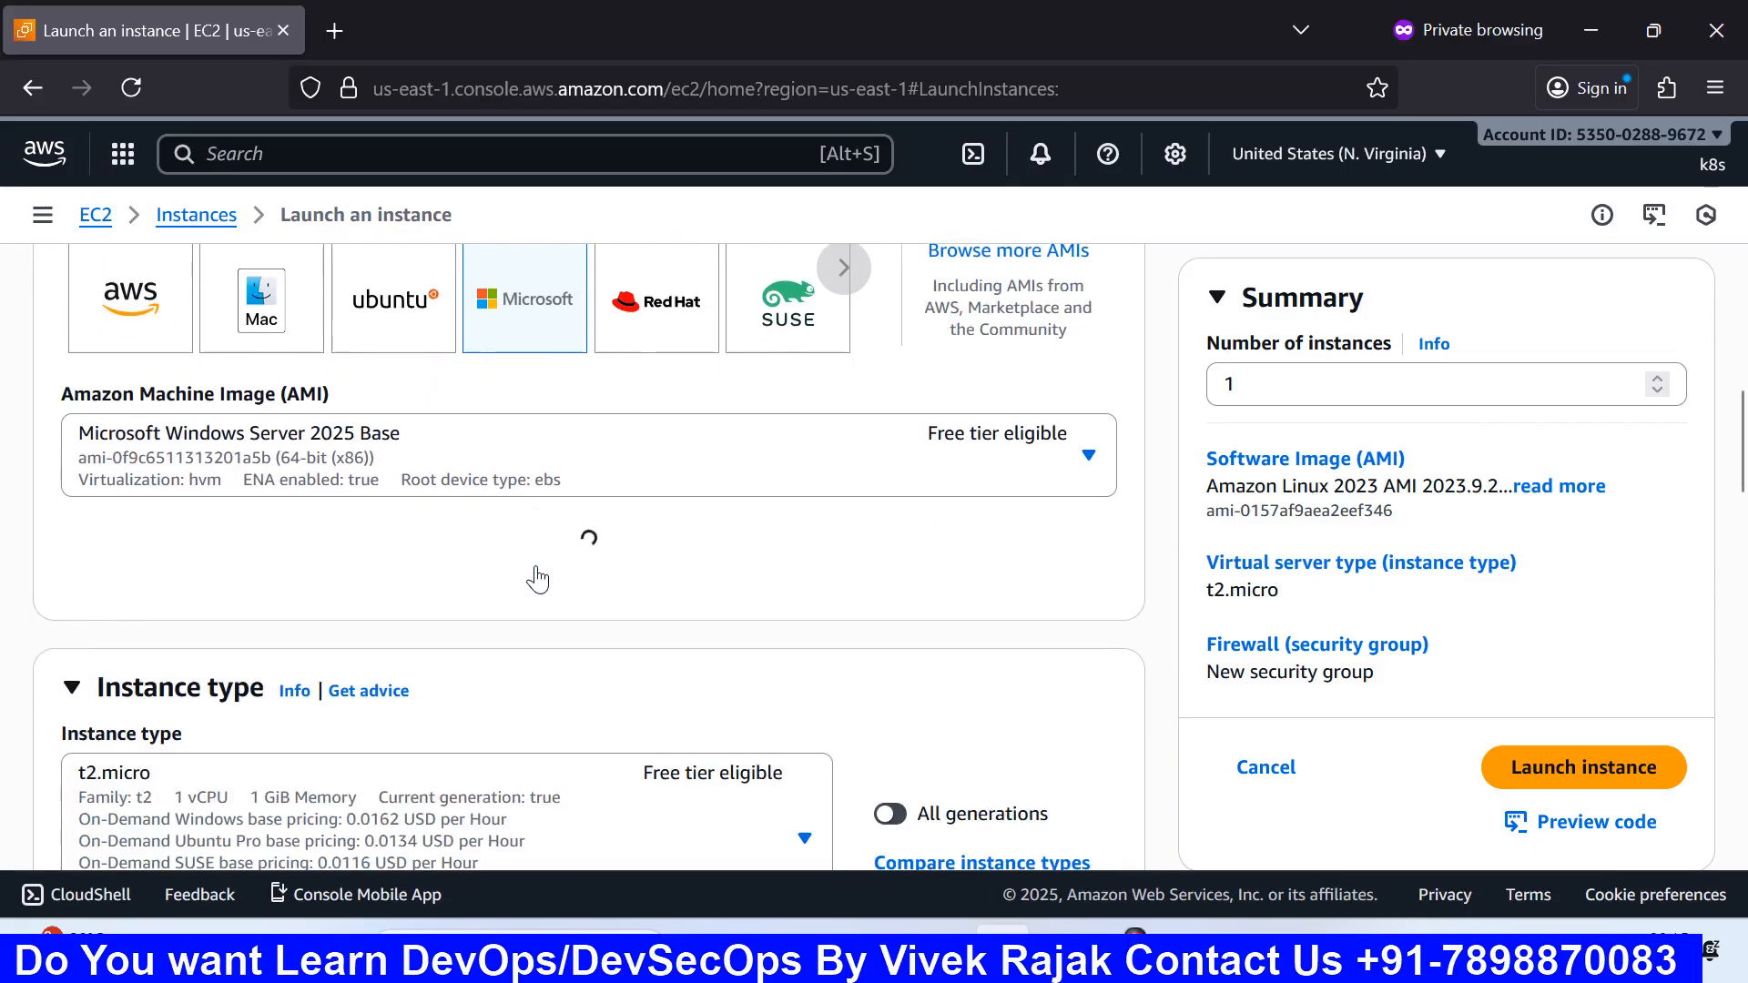
scroll(538, 577, up, 2)
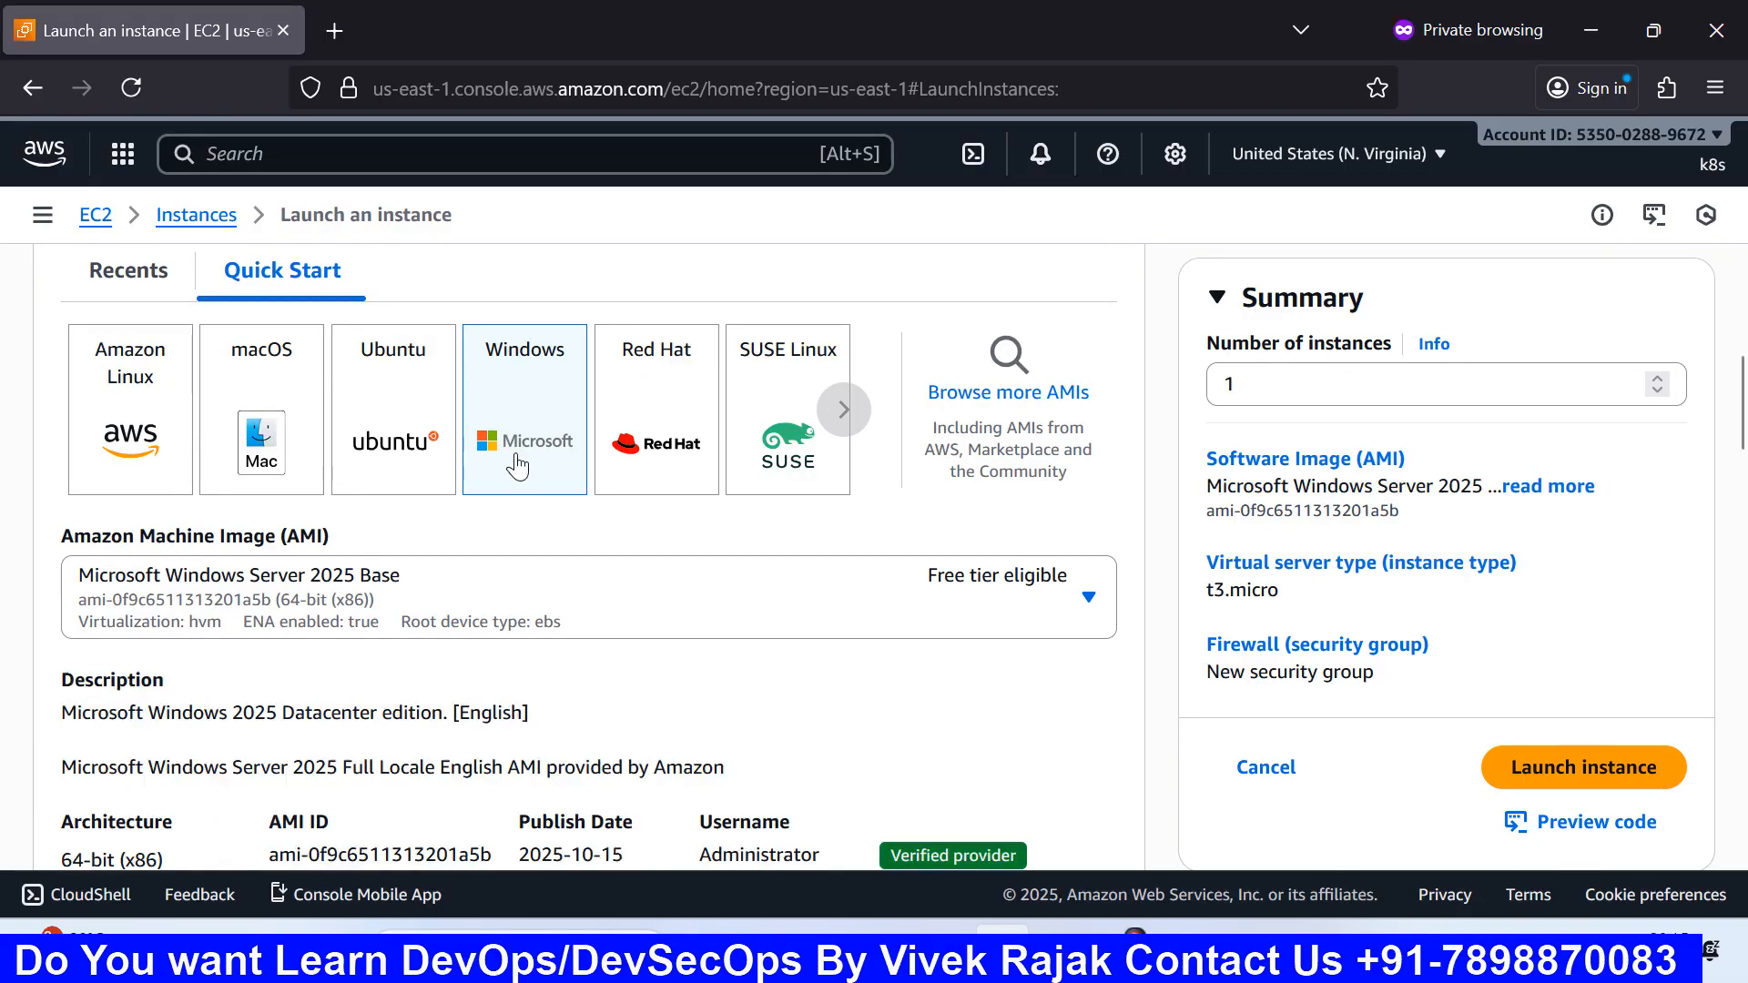
scroll(517, 466, down, 5)
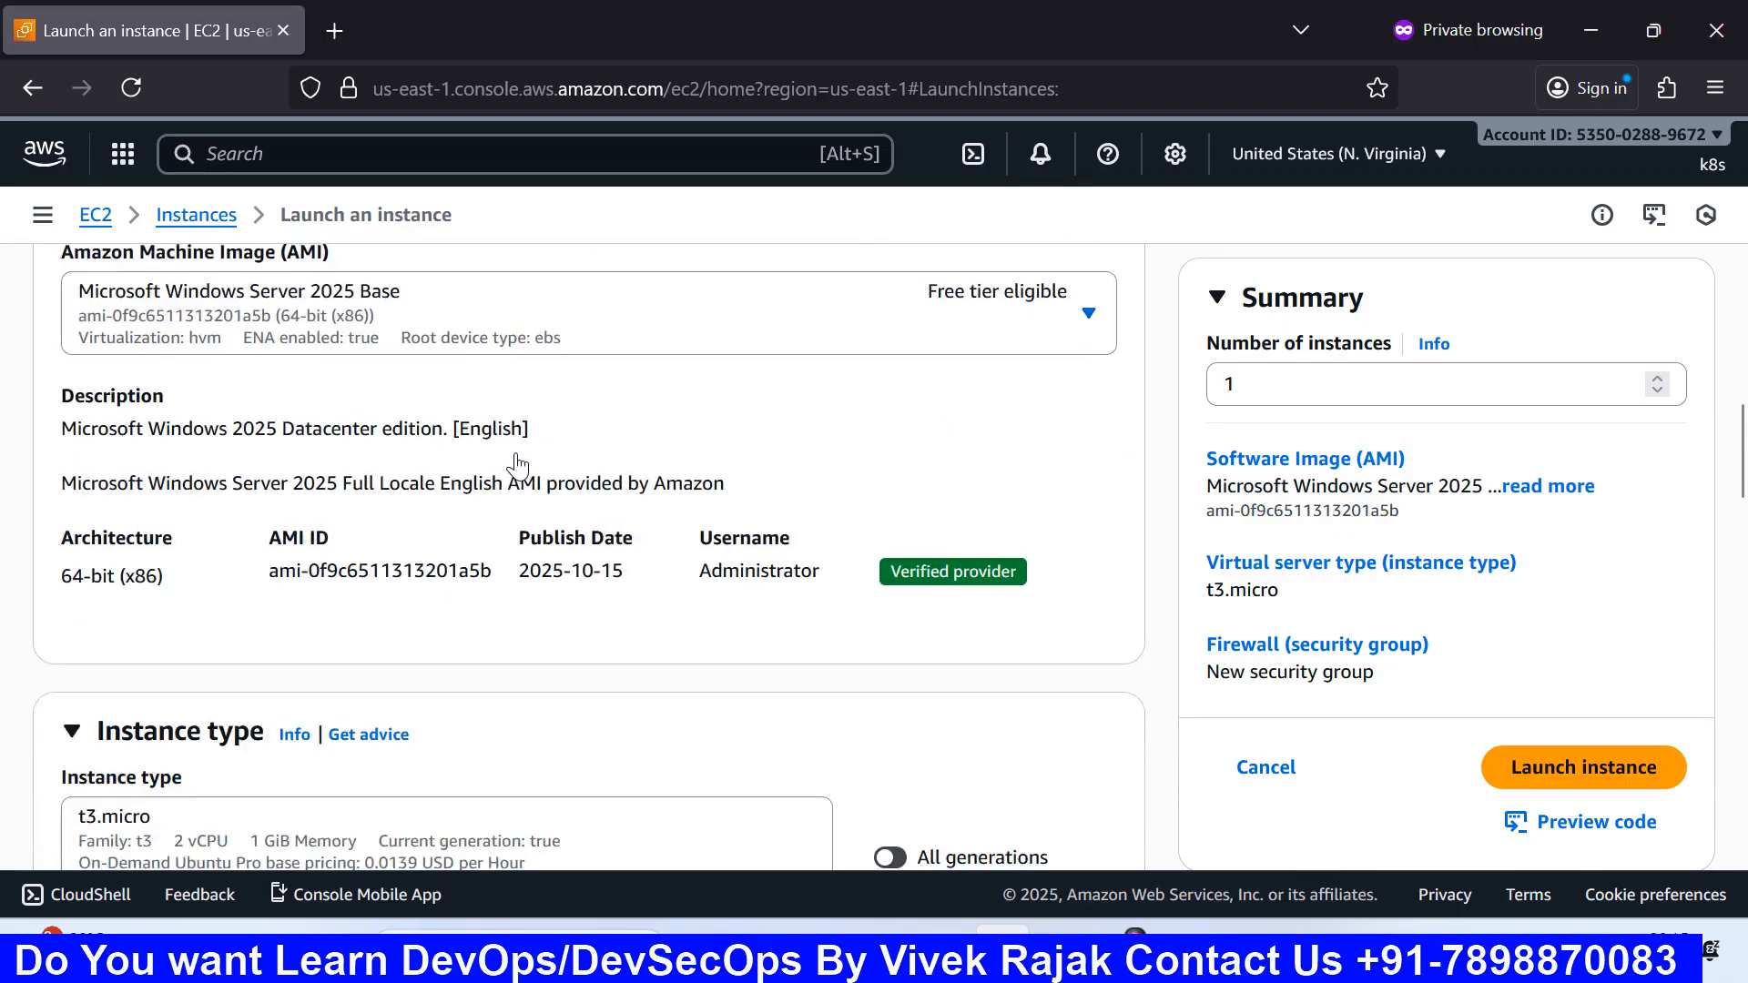
scroll(246, 458, up, 2)
scroll(91, 435, down, 2)
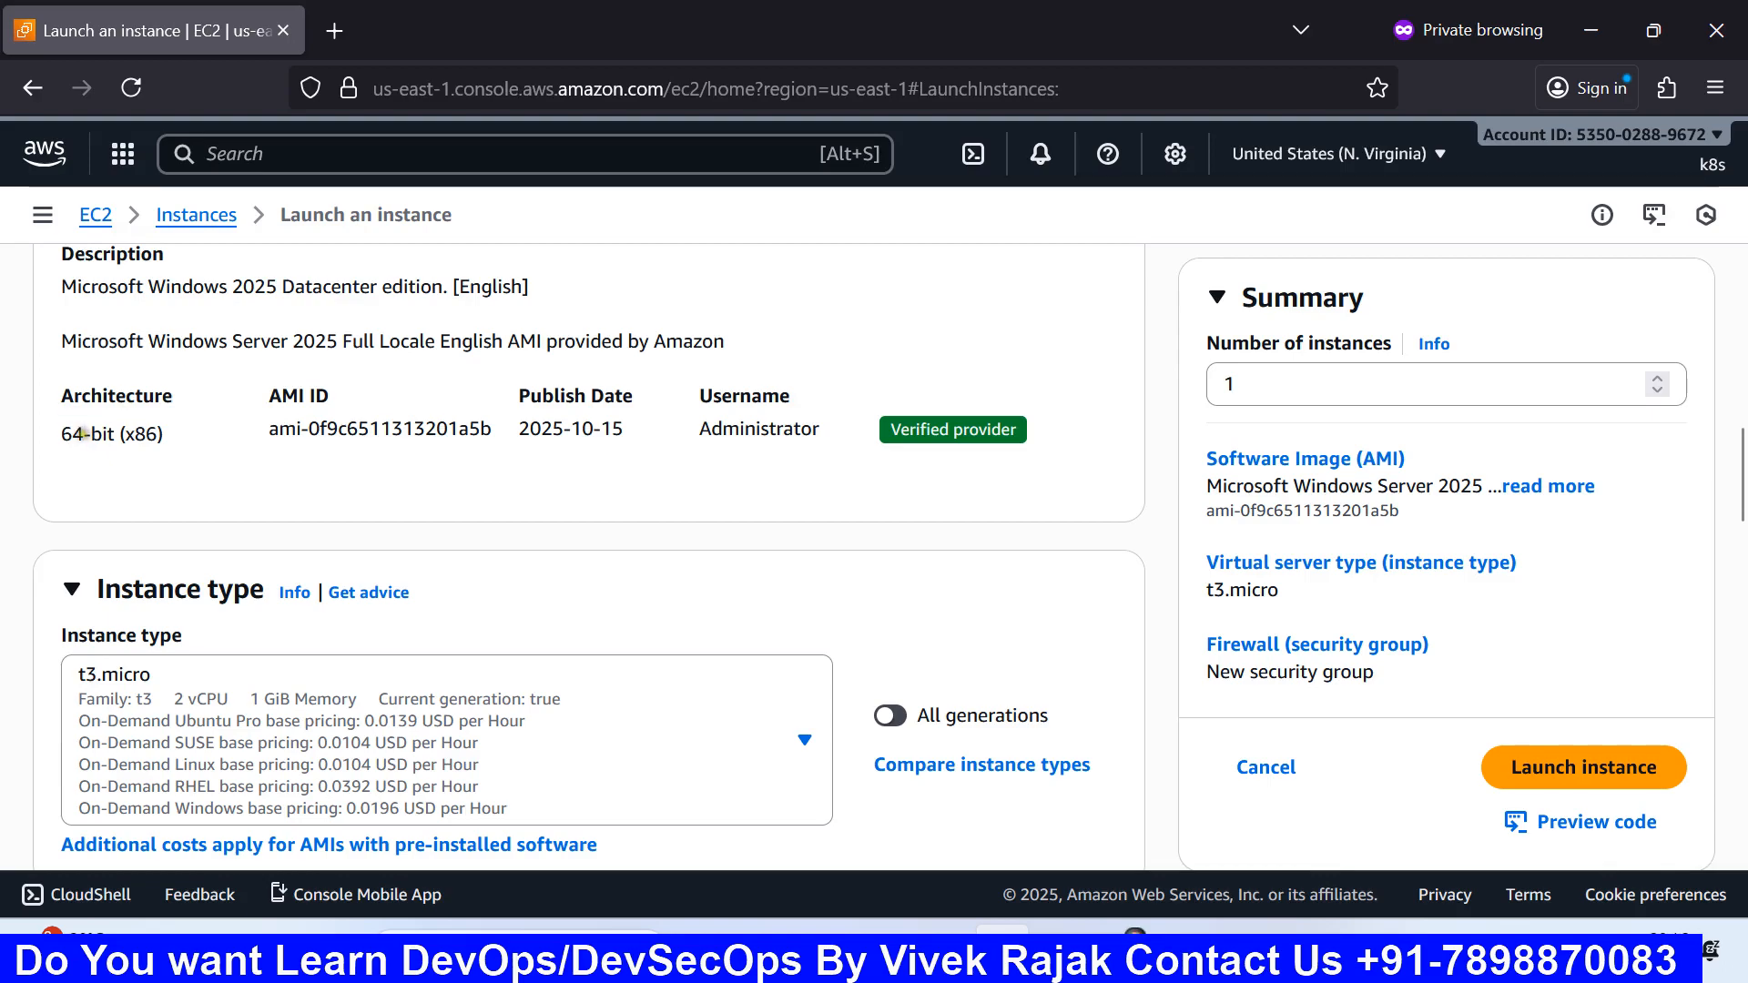
scroll(101, 489, up, 2)
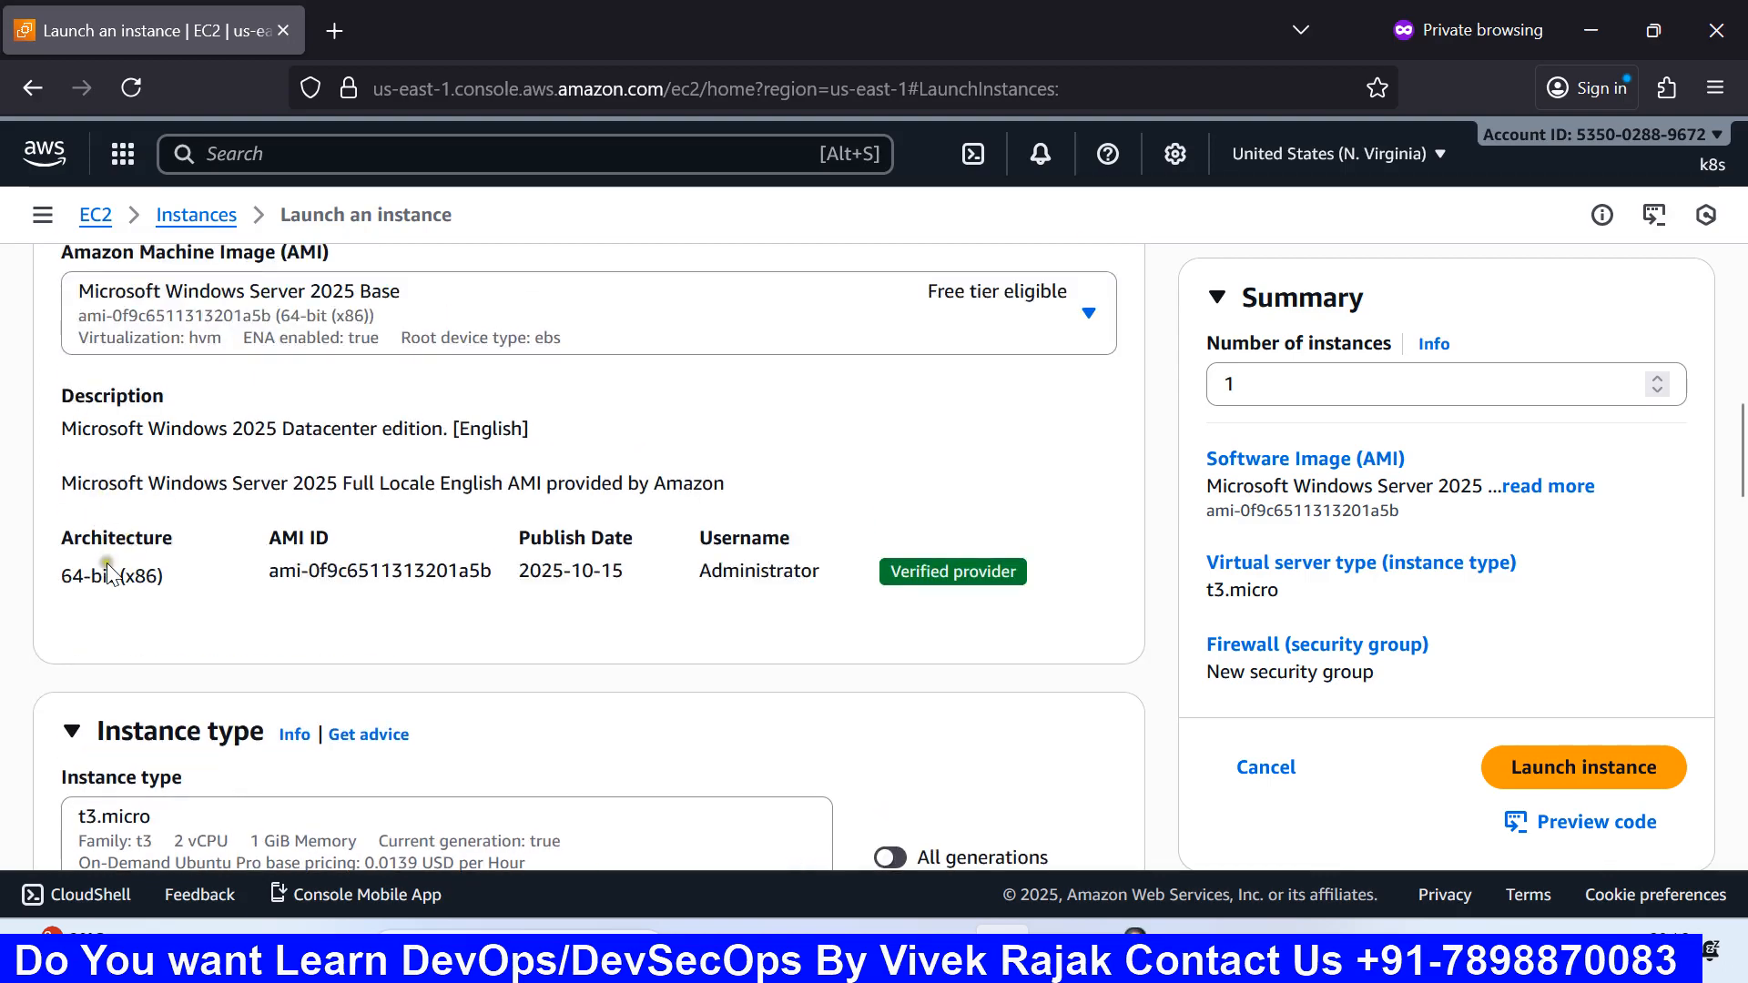
scroll(105, 566, up, 4)
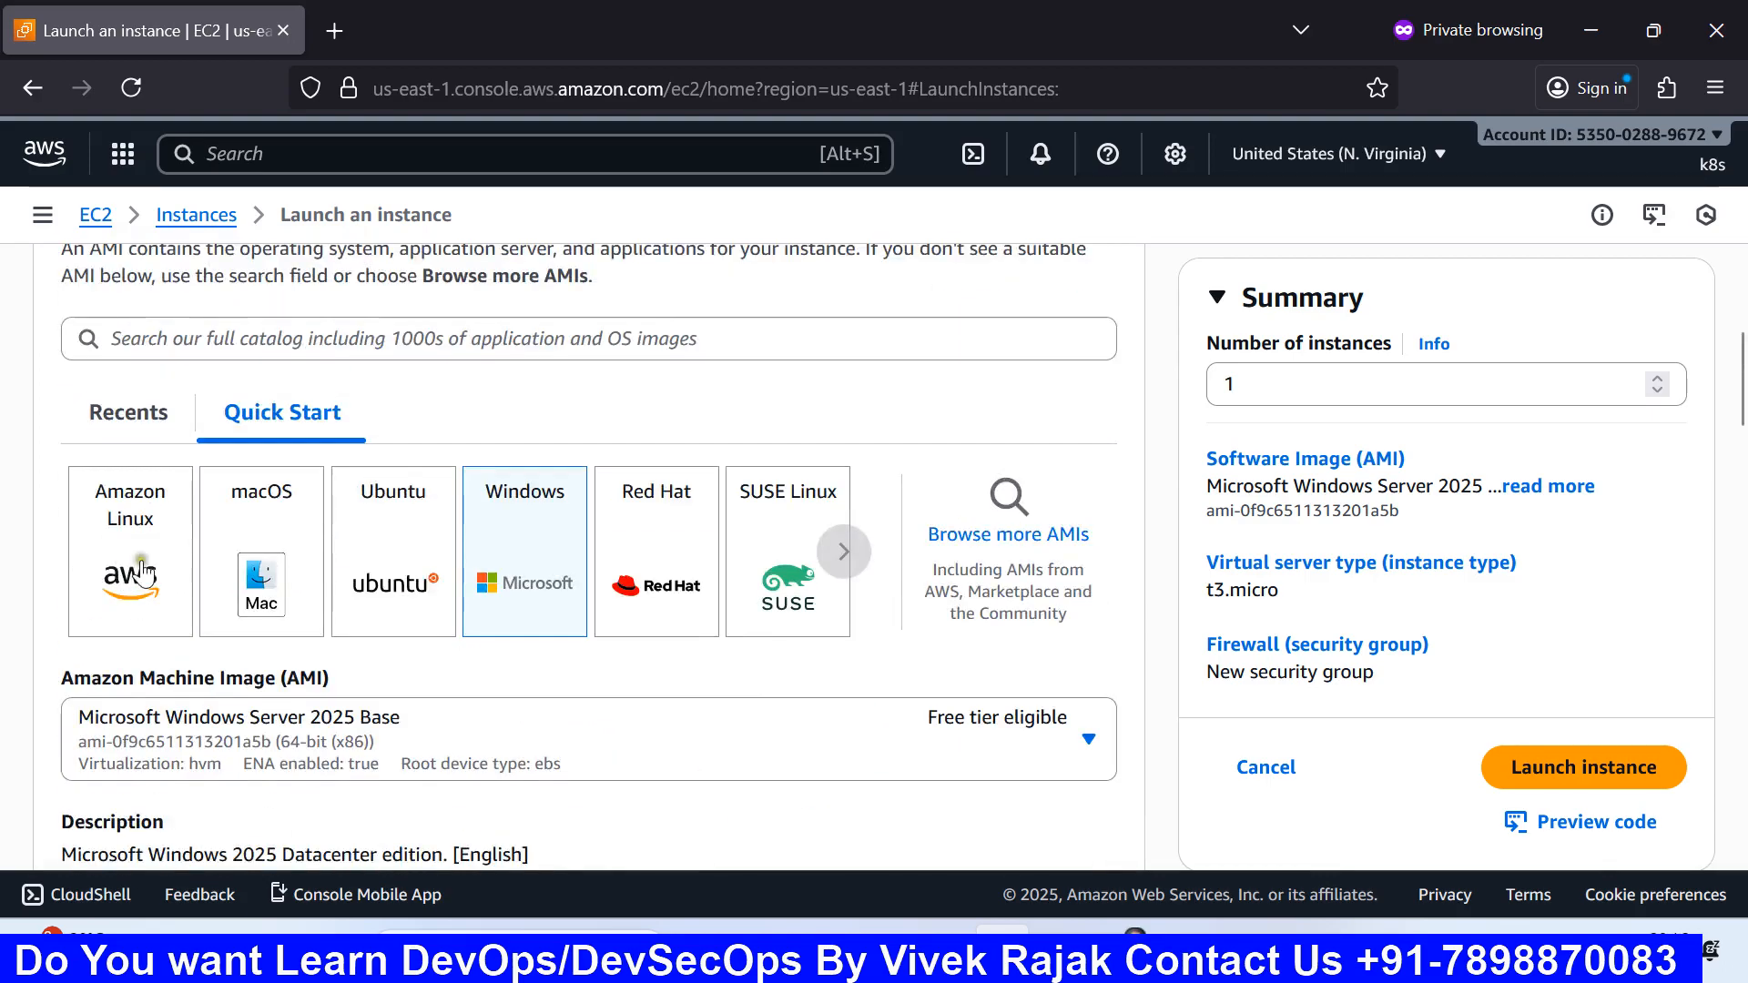
scroll(119, 555, down, 4)
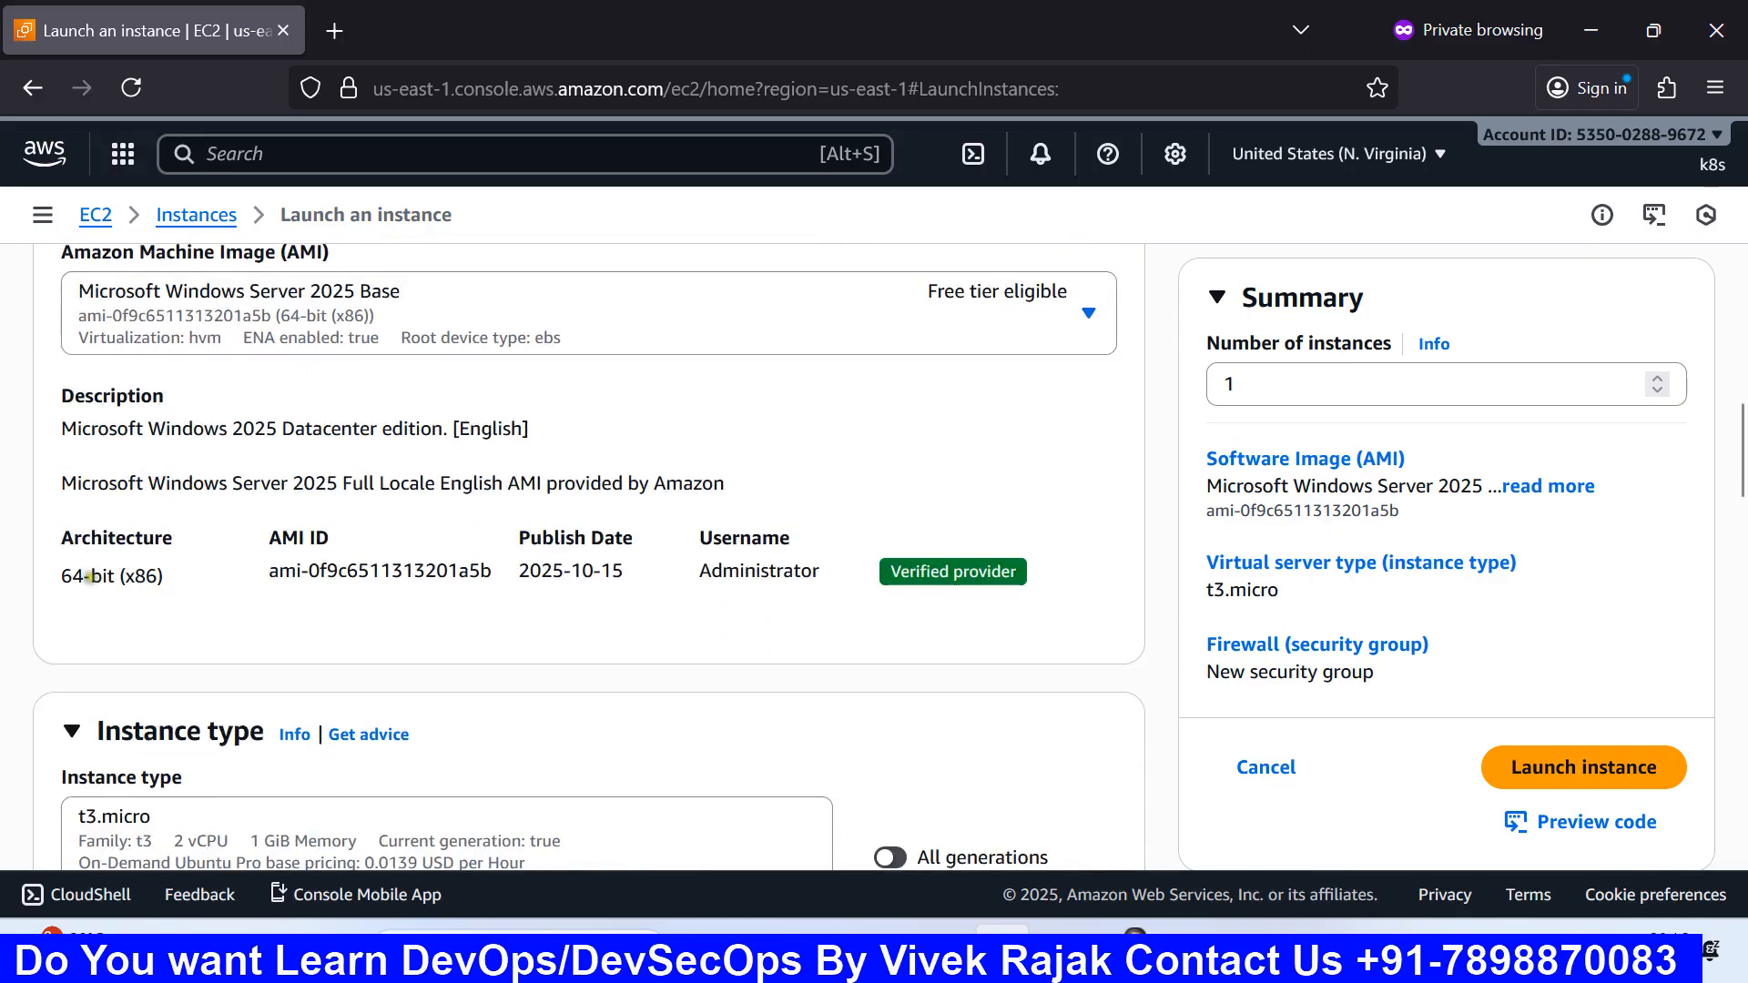
scroll(127, 588, down, 2)
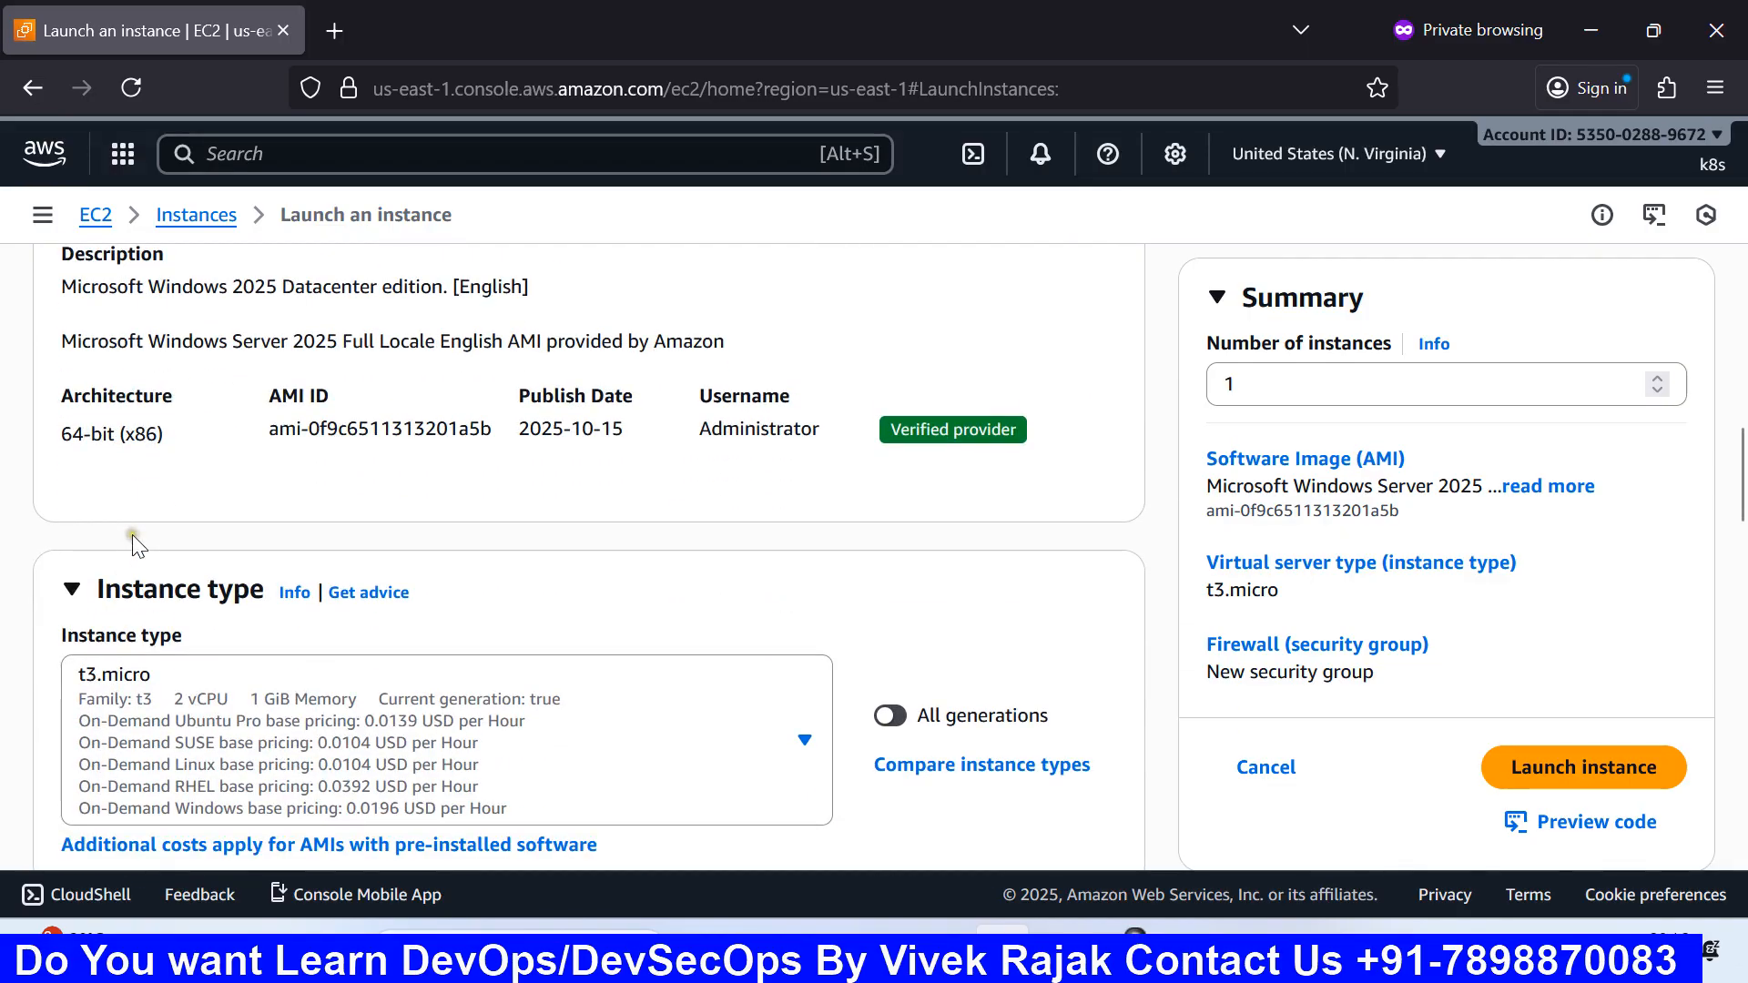
scroll(128, 588, down, 3)
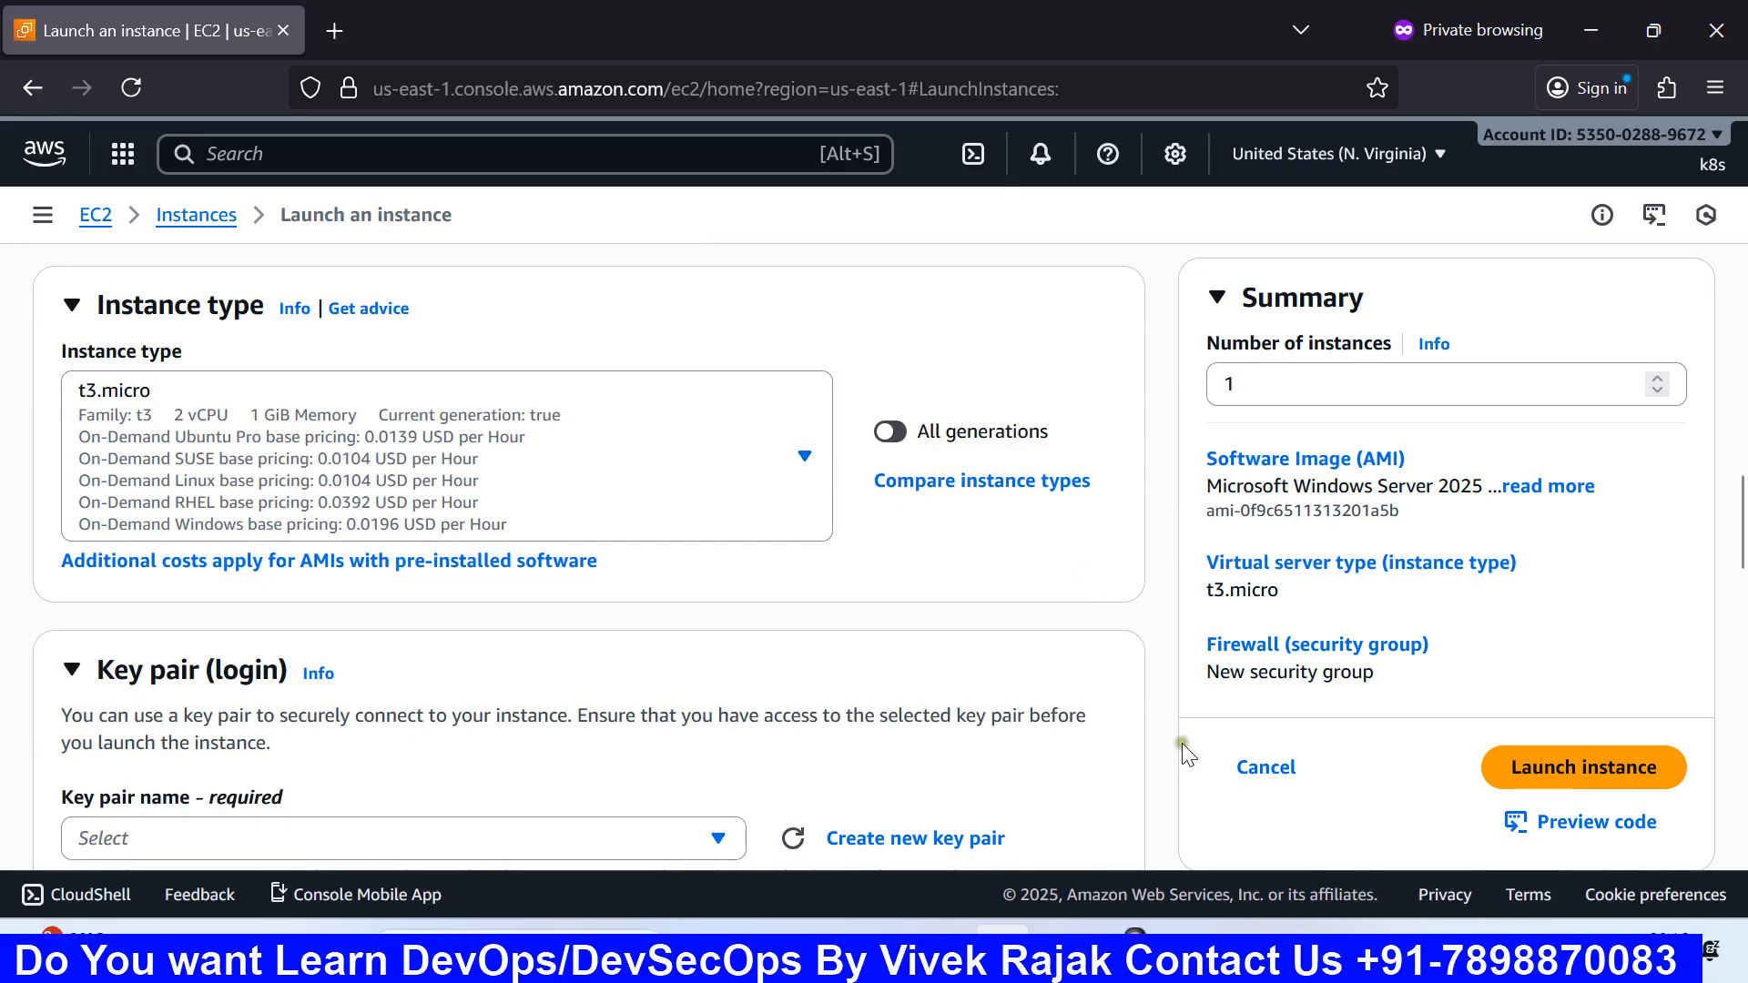
click(1183, 927)
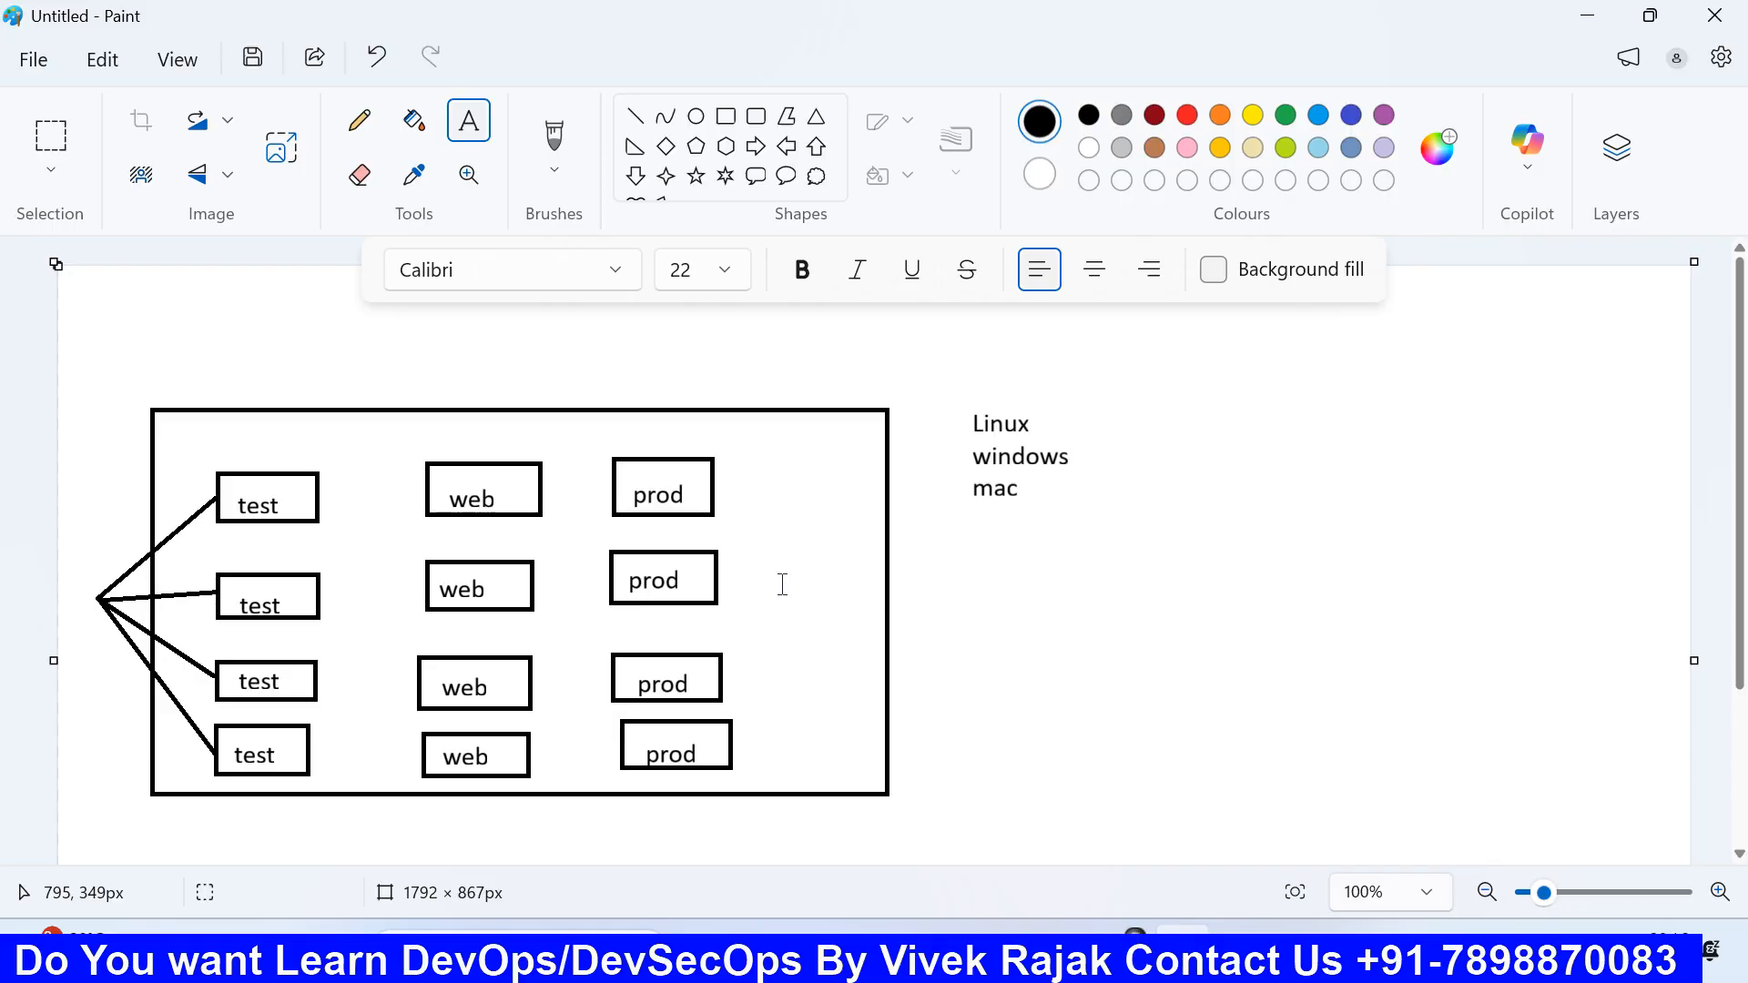
Step: Add a text box under the Linux/windows/mac list reading 4 GB RAM, 240 GB SSD, core i3
drag(983, 593, 1316, 689)
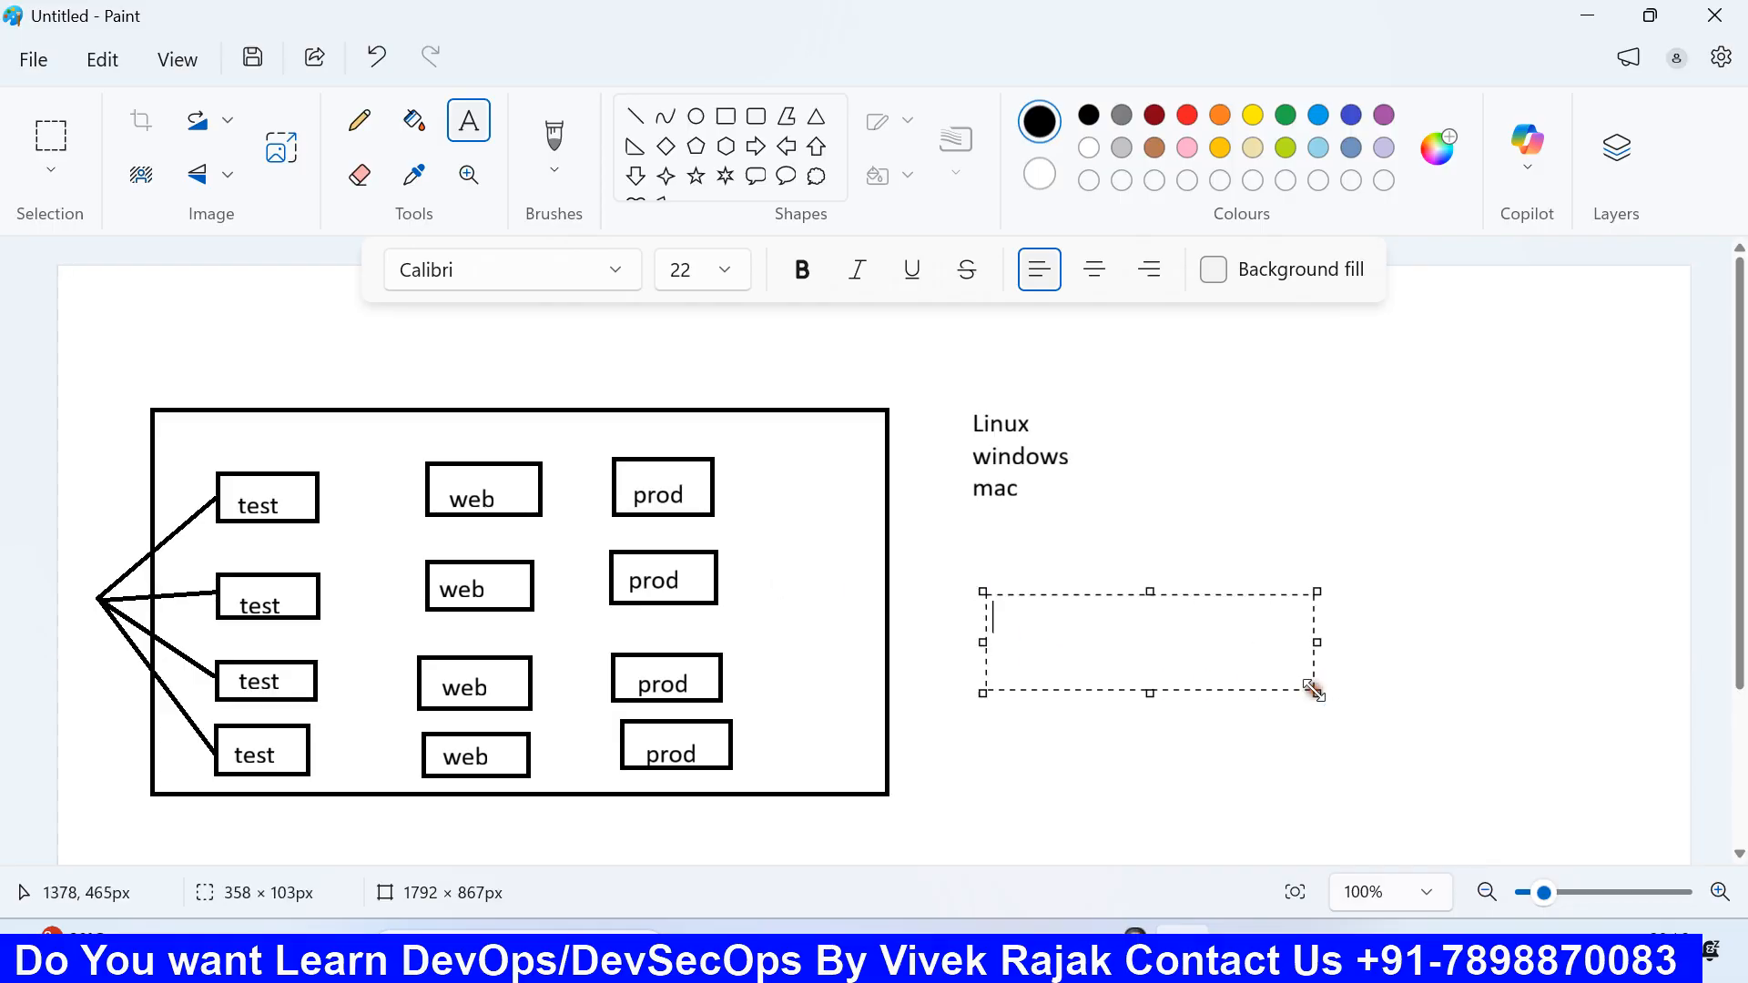
text(4 Gb)
key(BackSpace)
key(BackSpace)
text(B RAM)
key(Return)
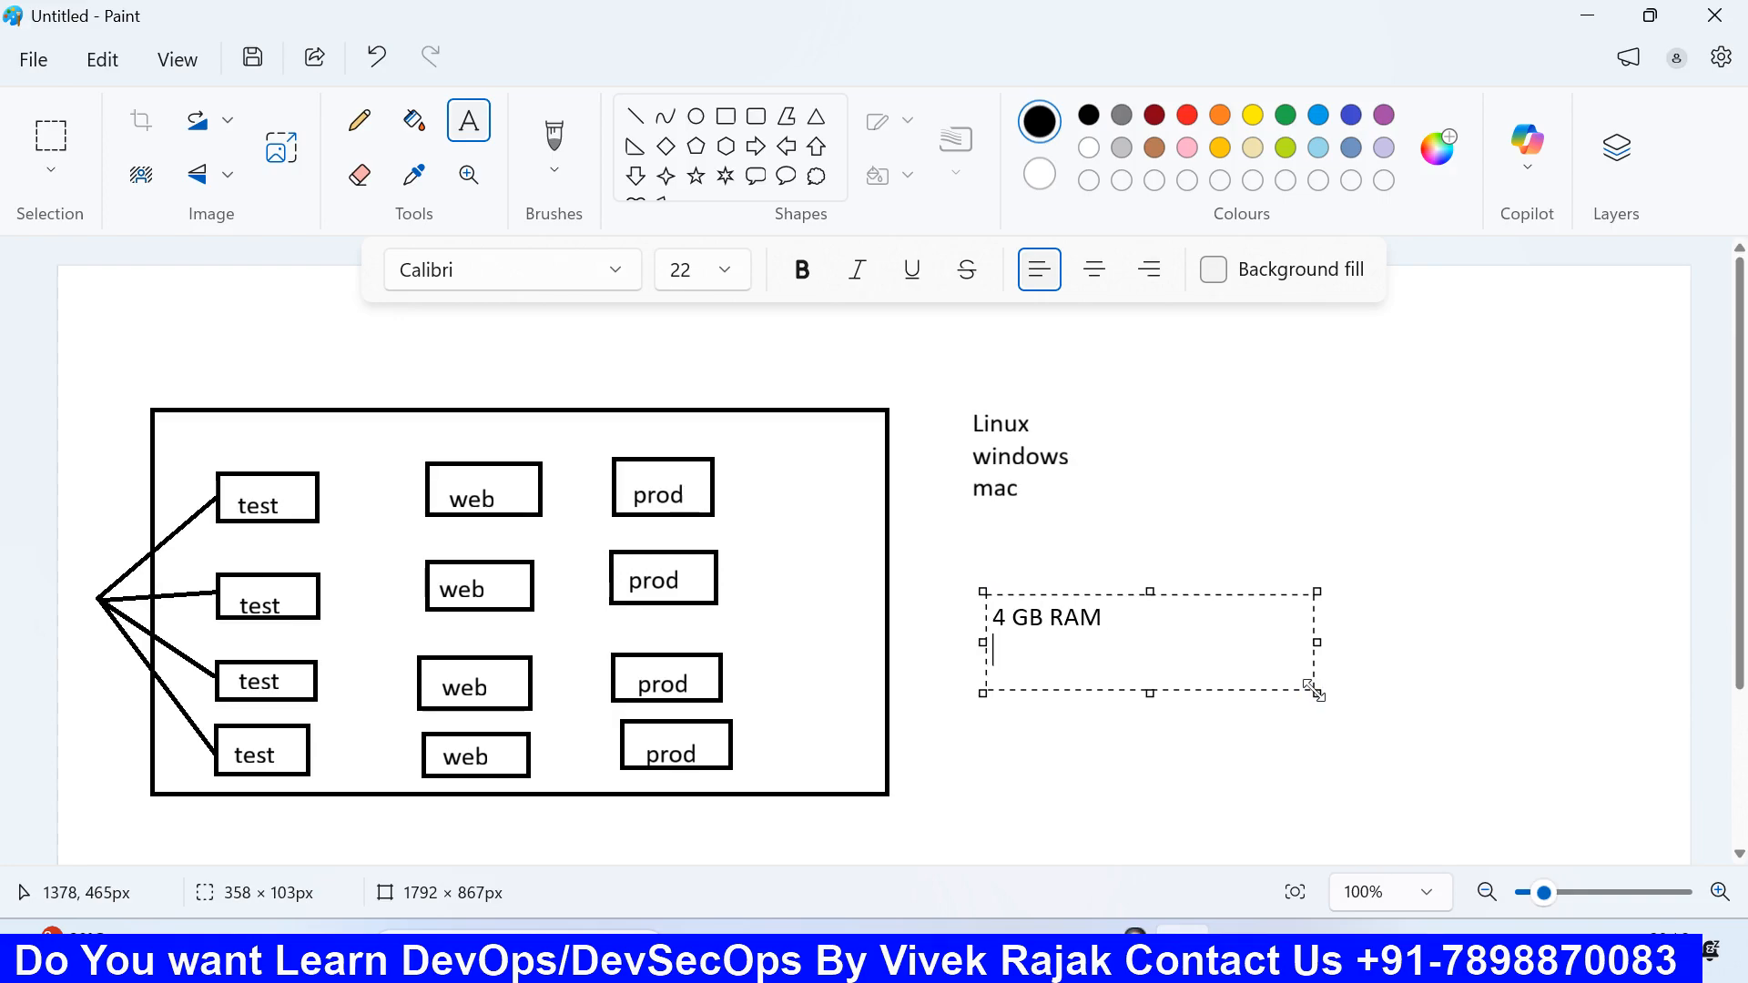
text(200)
key(BackSpace)
key(BackSpace)
text(20)
key(BackSpace)
key(BackSpace)
text(40 GB SS)
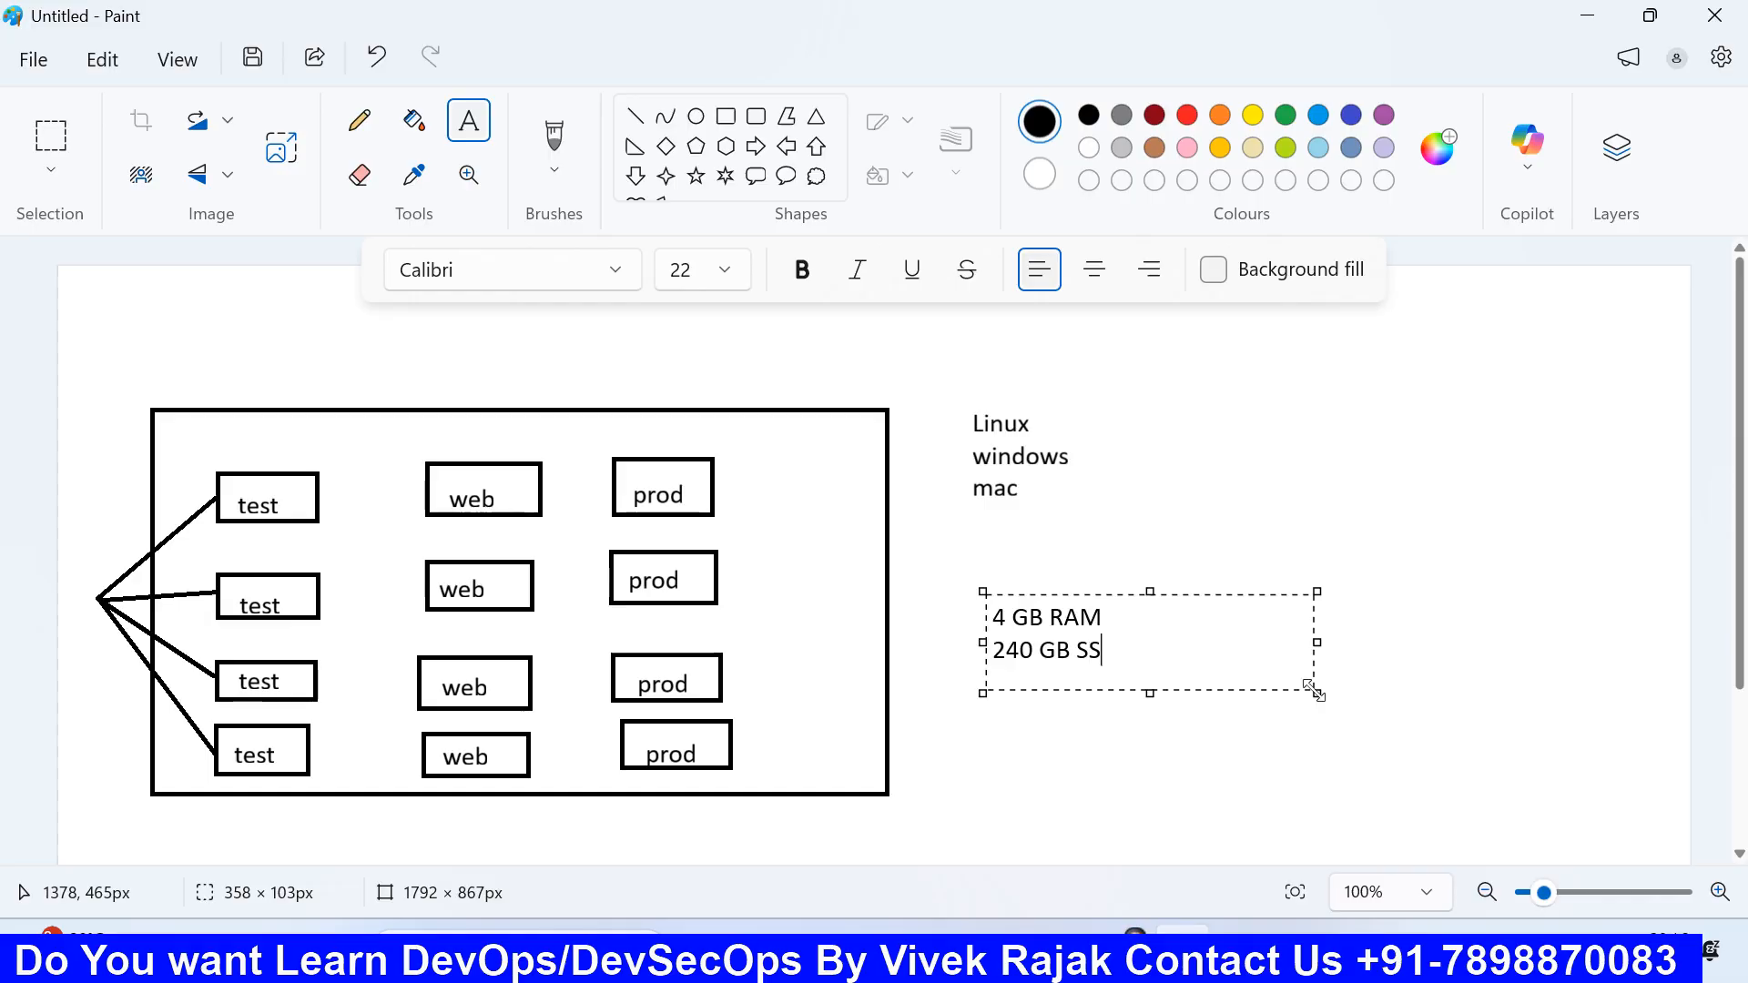
text(D)
key(Return)
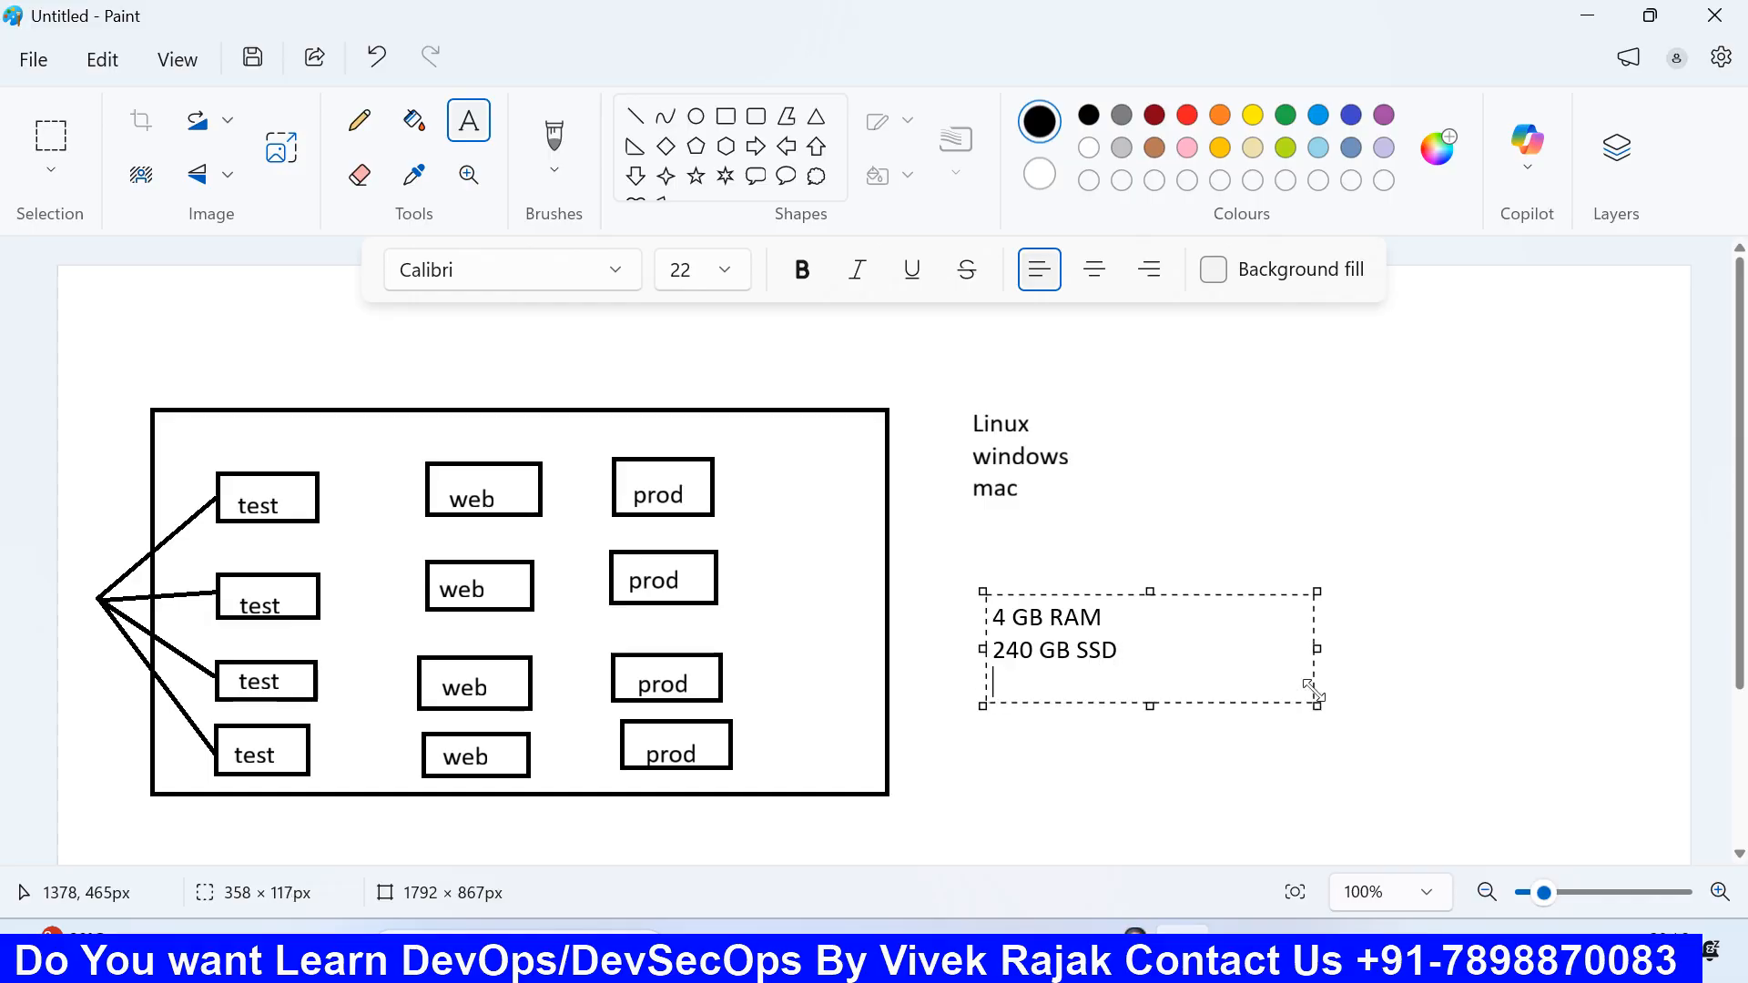
text(core i3)
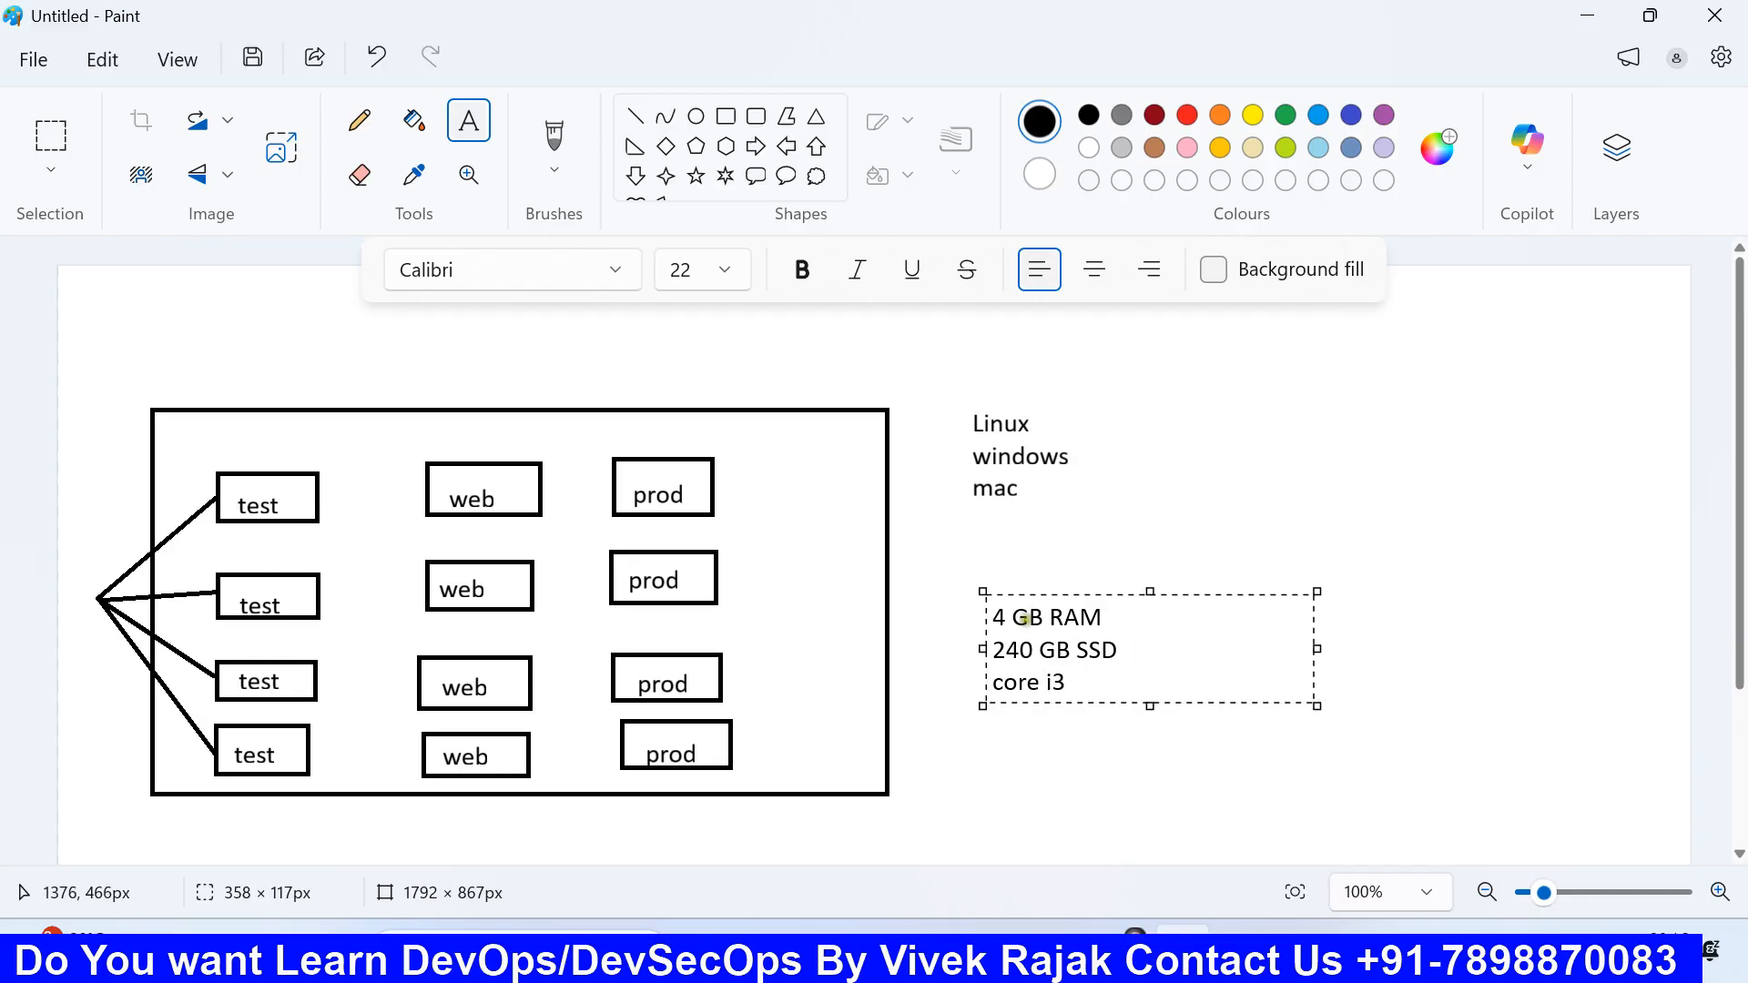
Step: Return to the EC2 launch form and briefly open the Instance type list, leaving t3.micro
click(1003, 949)
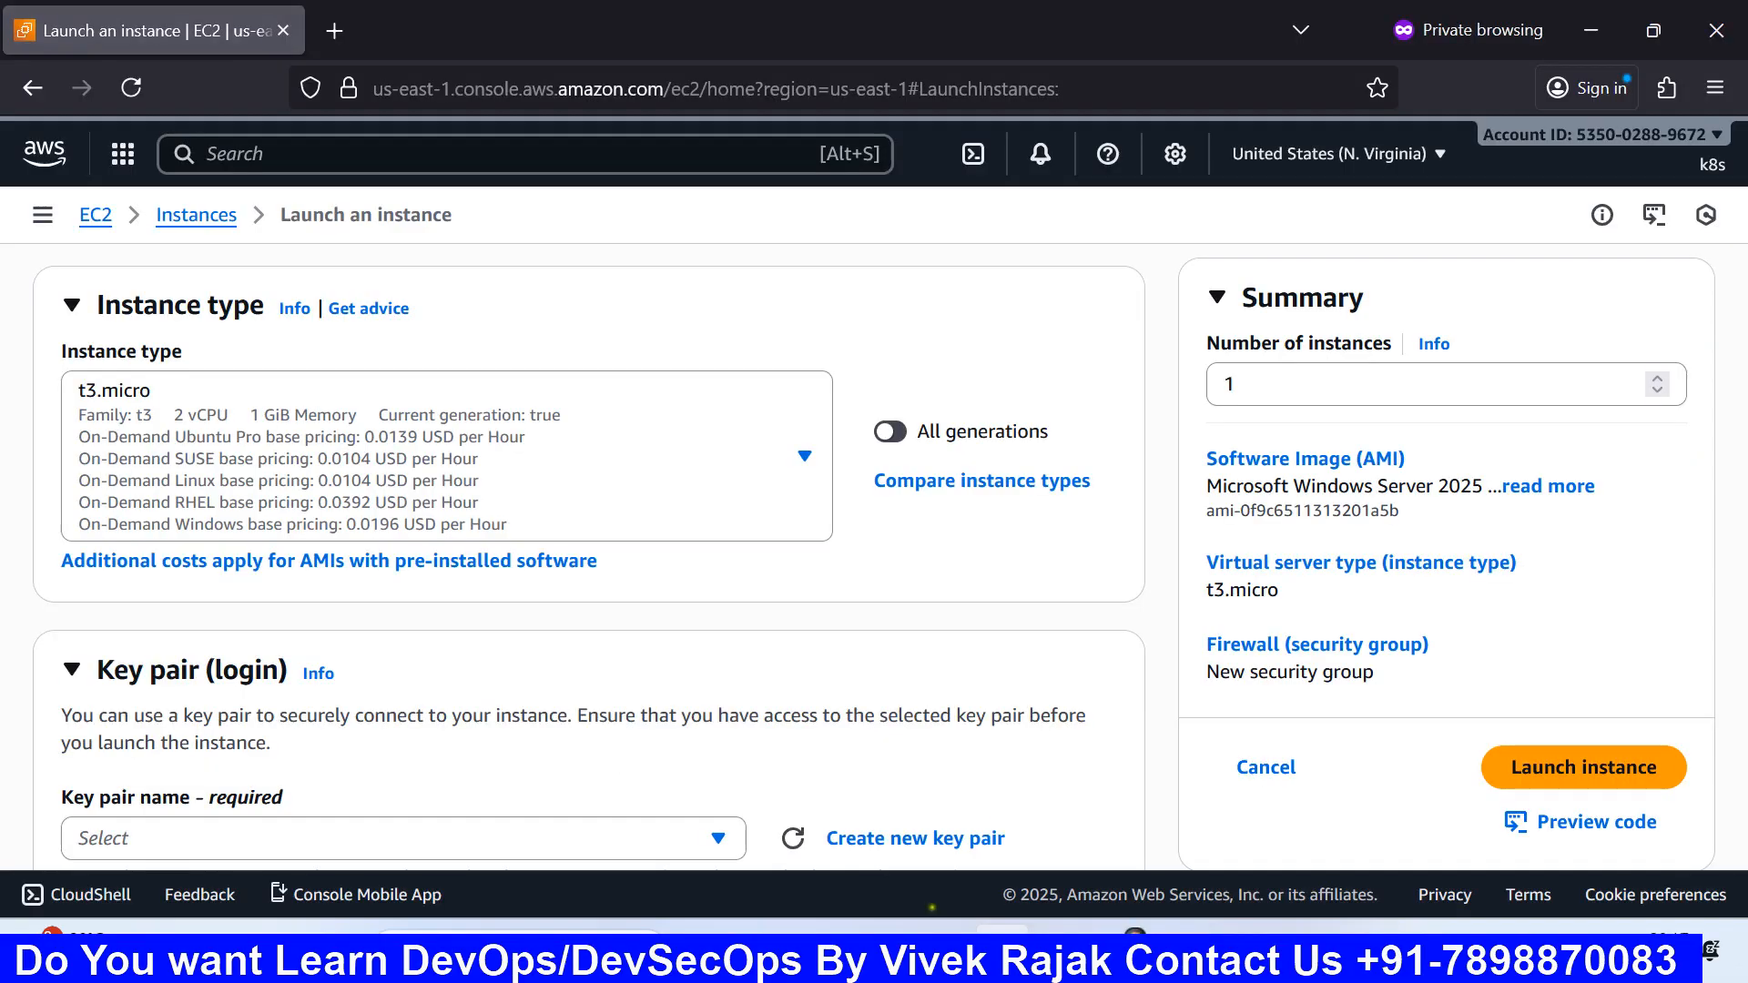
scroll(390, 449, up, 3)
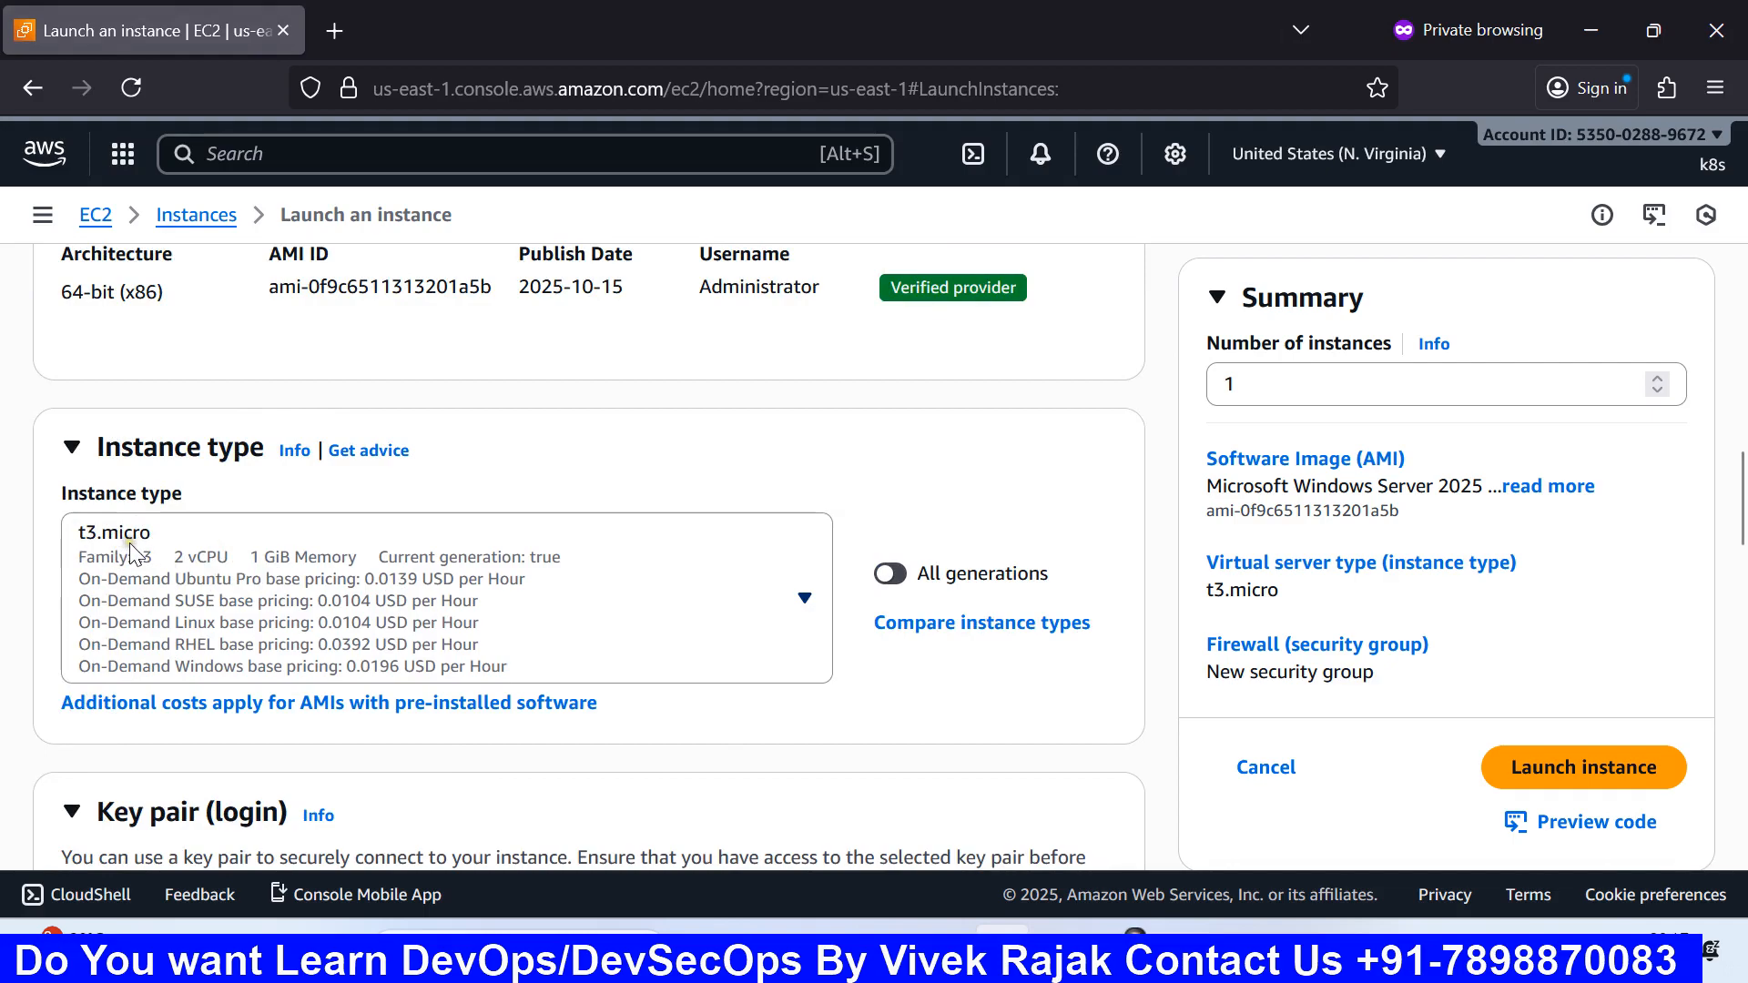
click(199, 564)
click(199, 566)
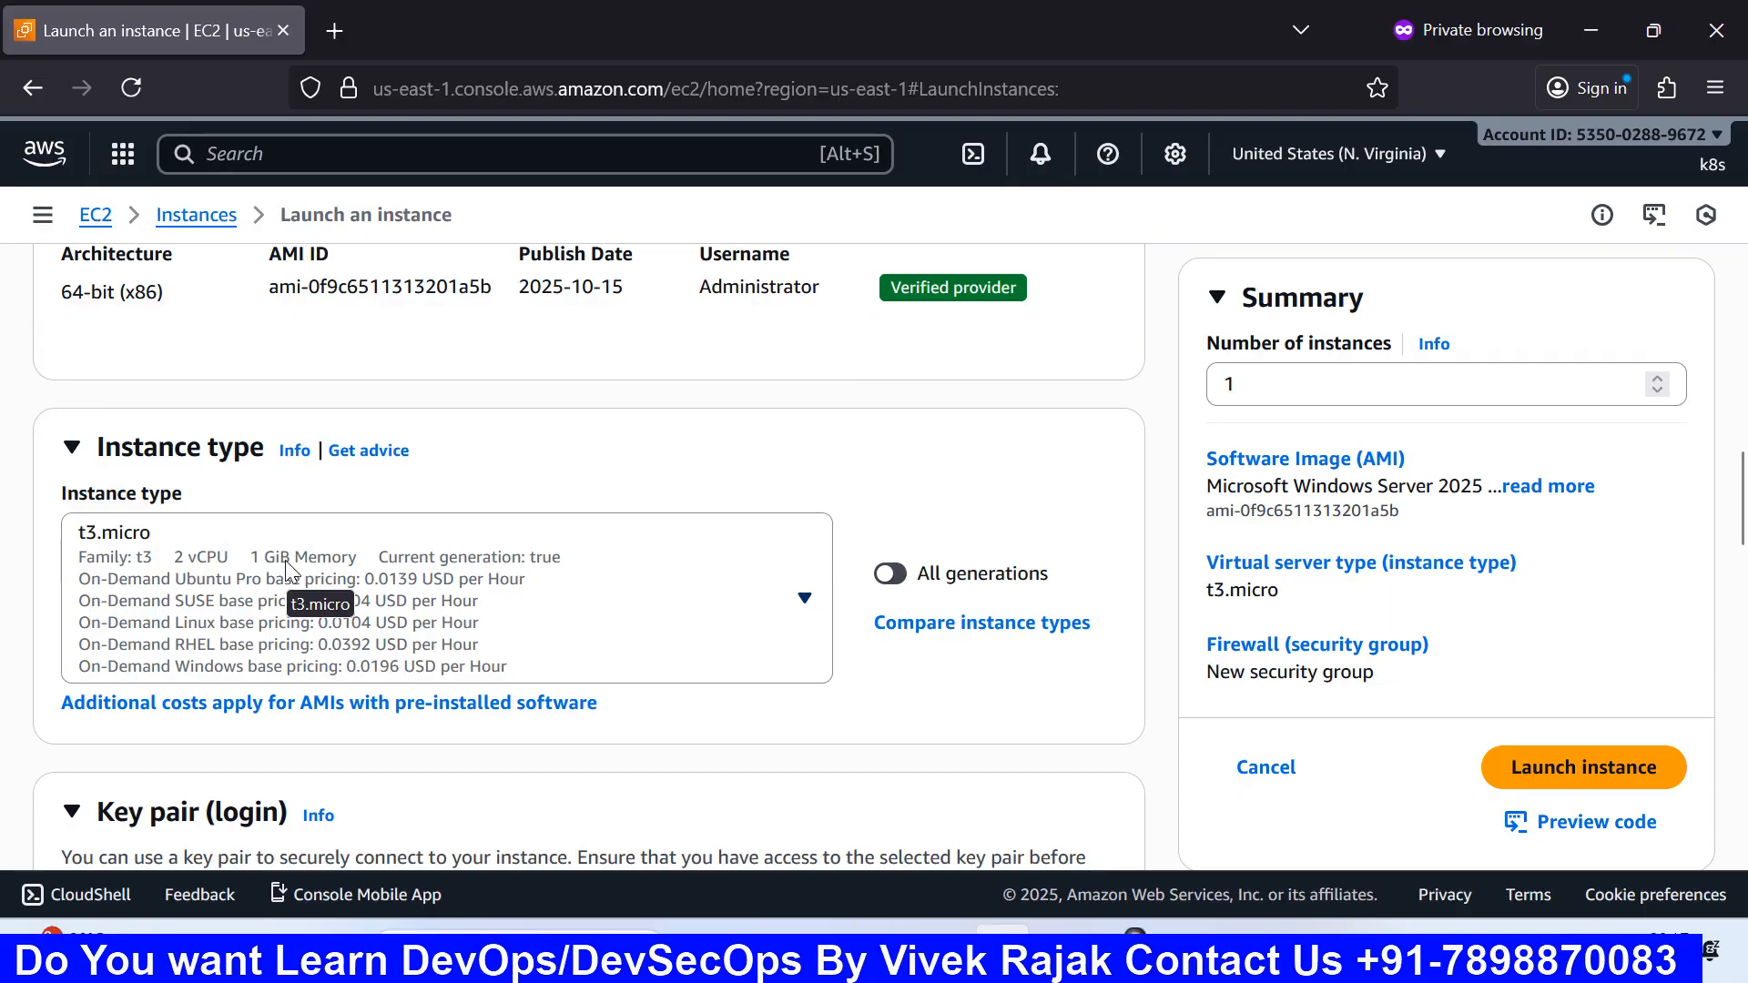
scroll(574, 619, down, 6)
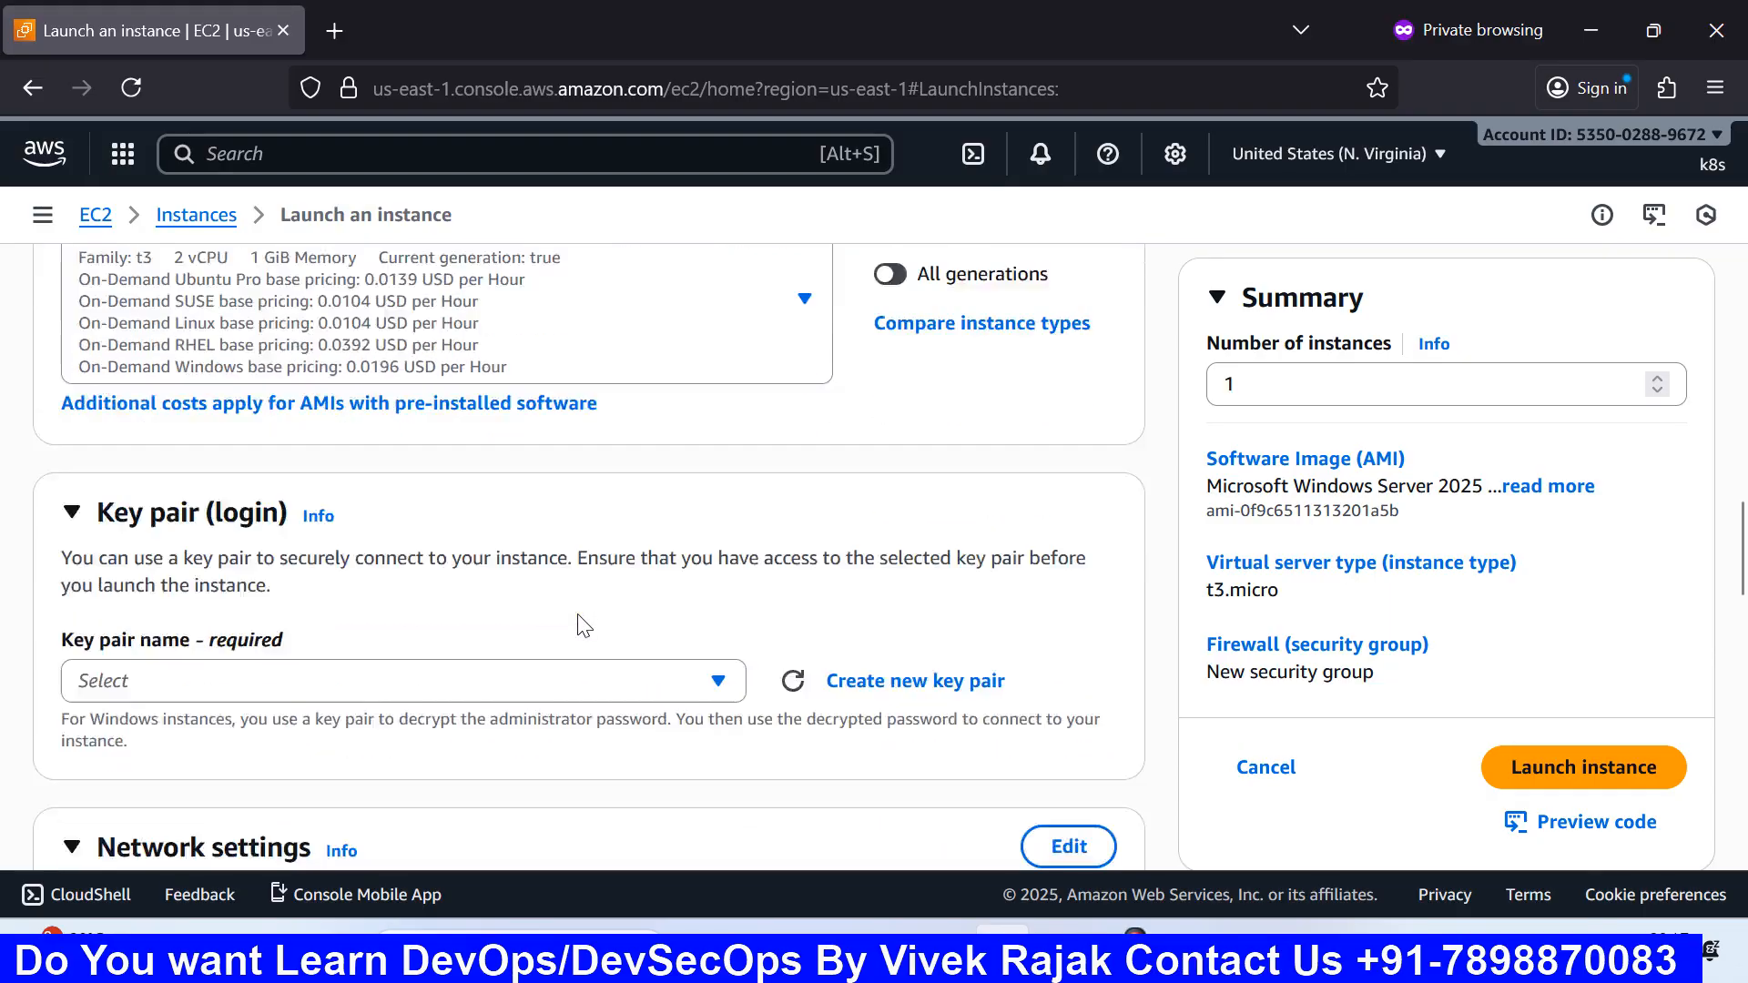
scroll(574, 629, down, 7)
scroll(383, 669, up, 9)
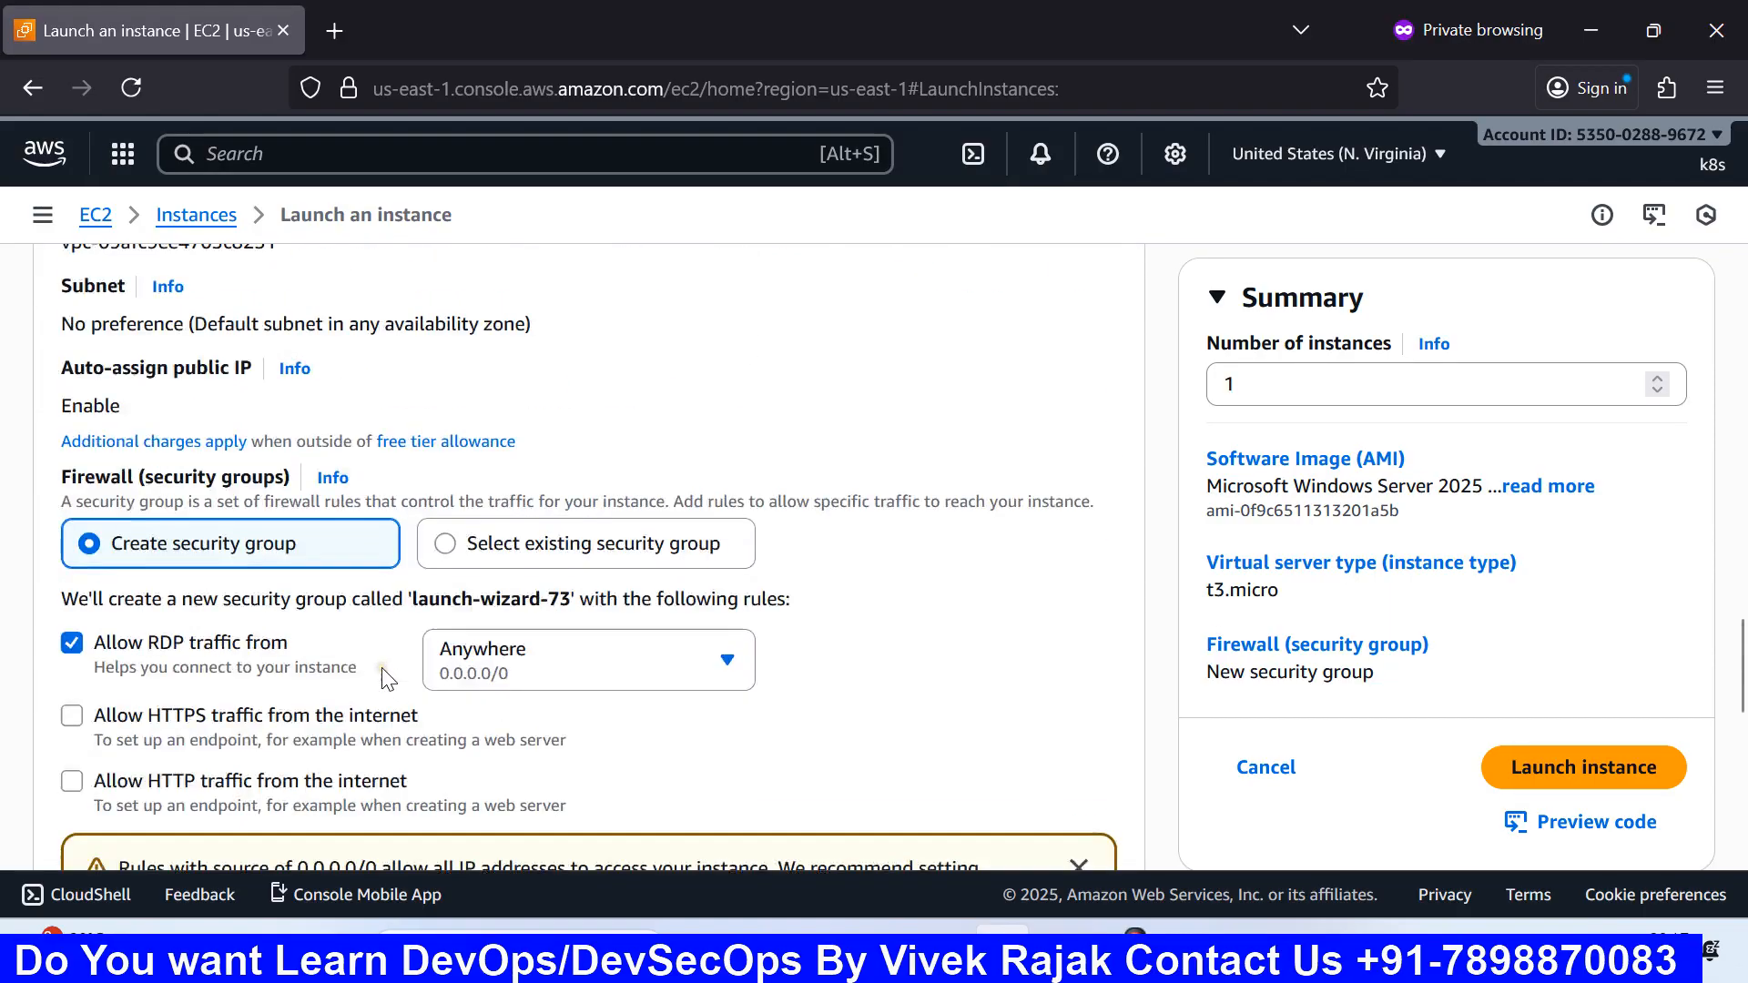
scroll(382, 675, up, 5)
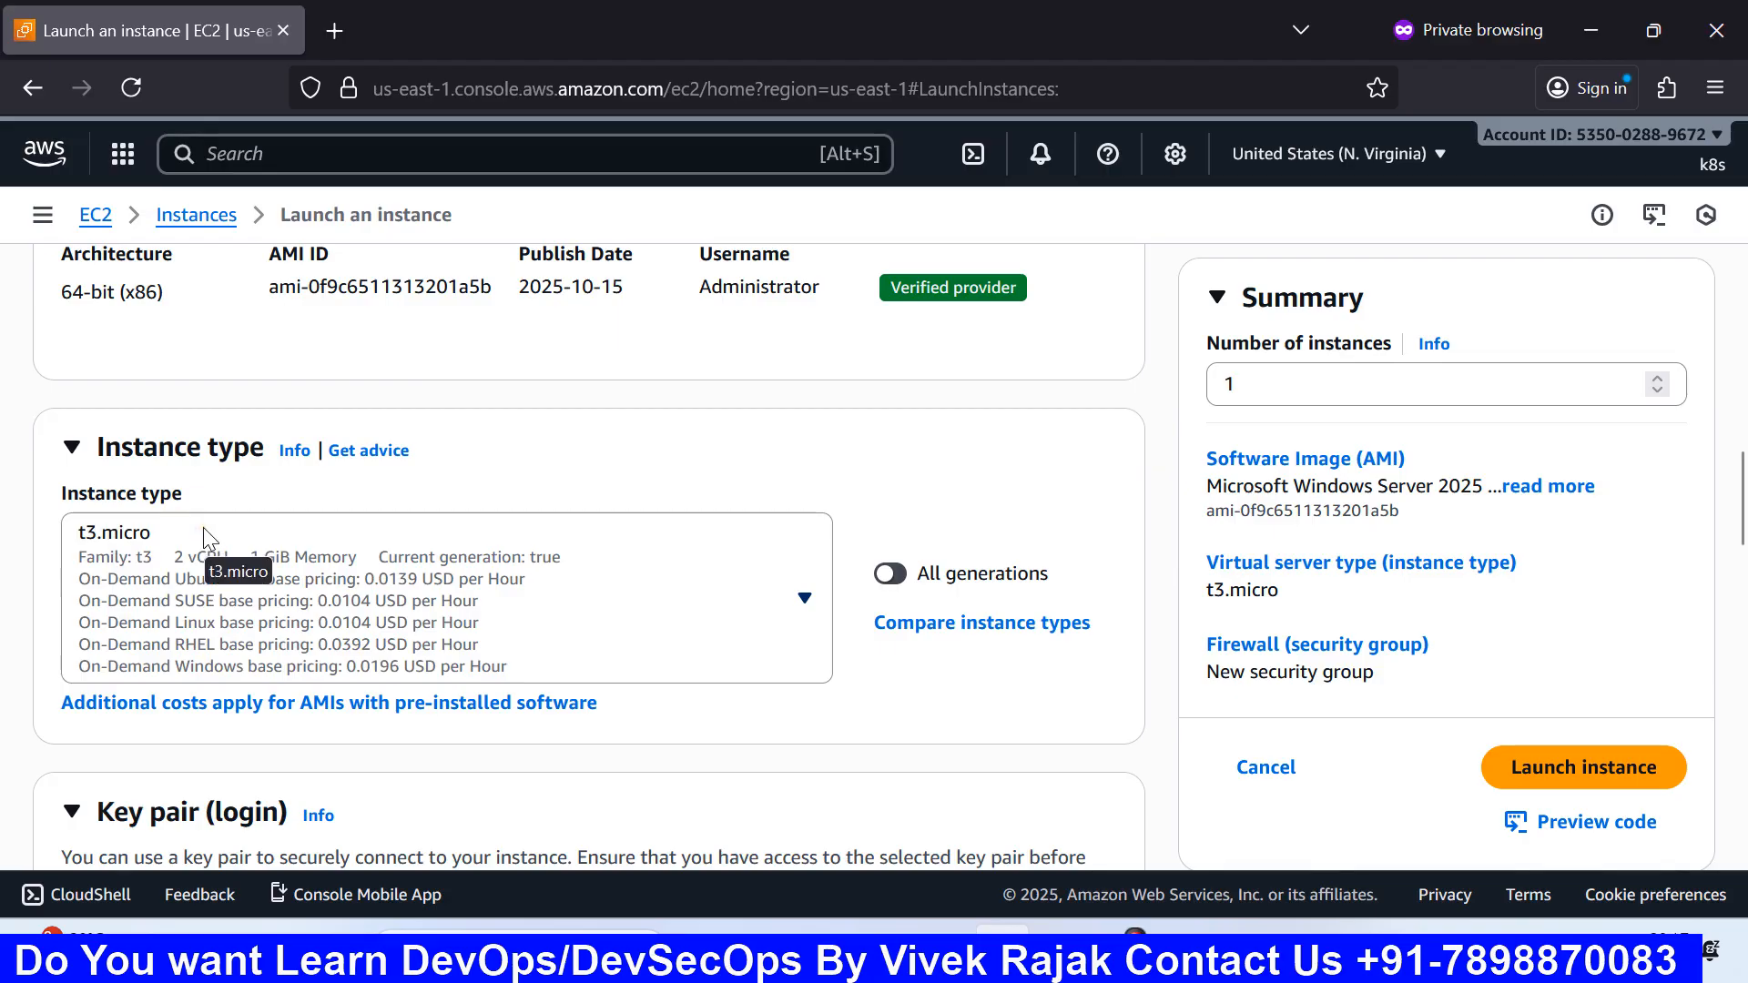
Step: Scroll through the full instance type list to compare sizes without changing t3.micro
click(772, 622)
scroll(490, 437, down, 3)
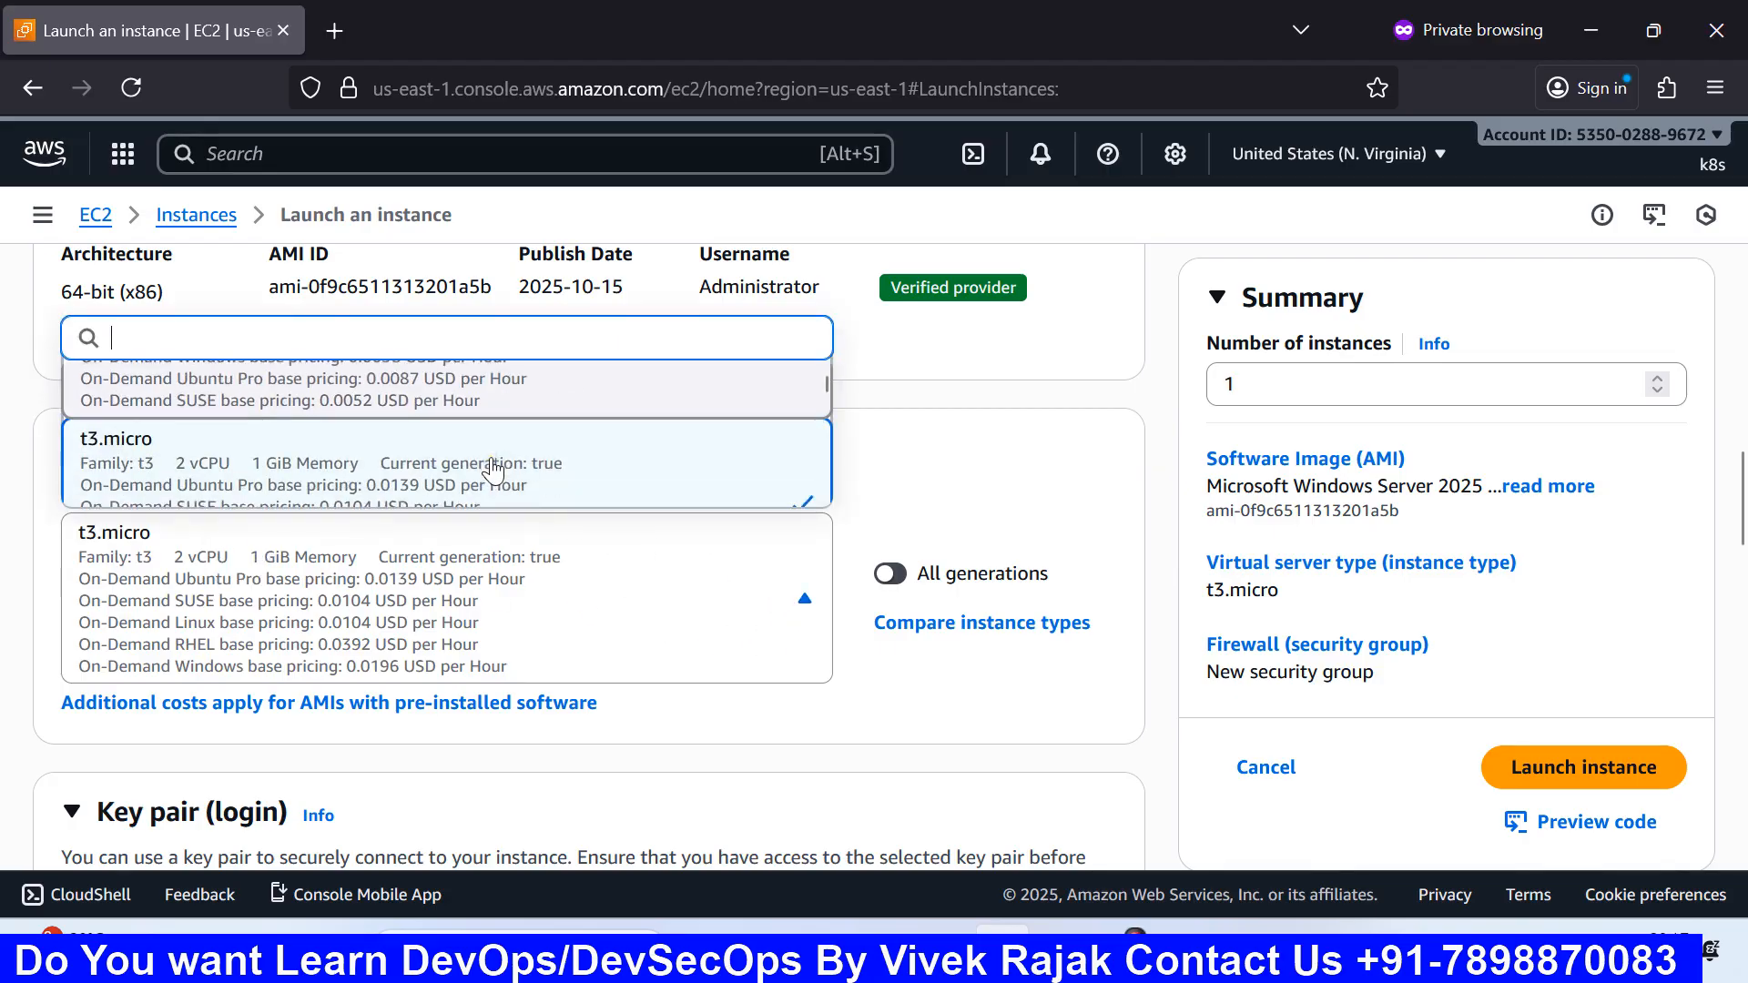
scroll(492, 470, down, 1)
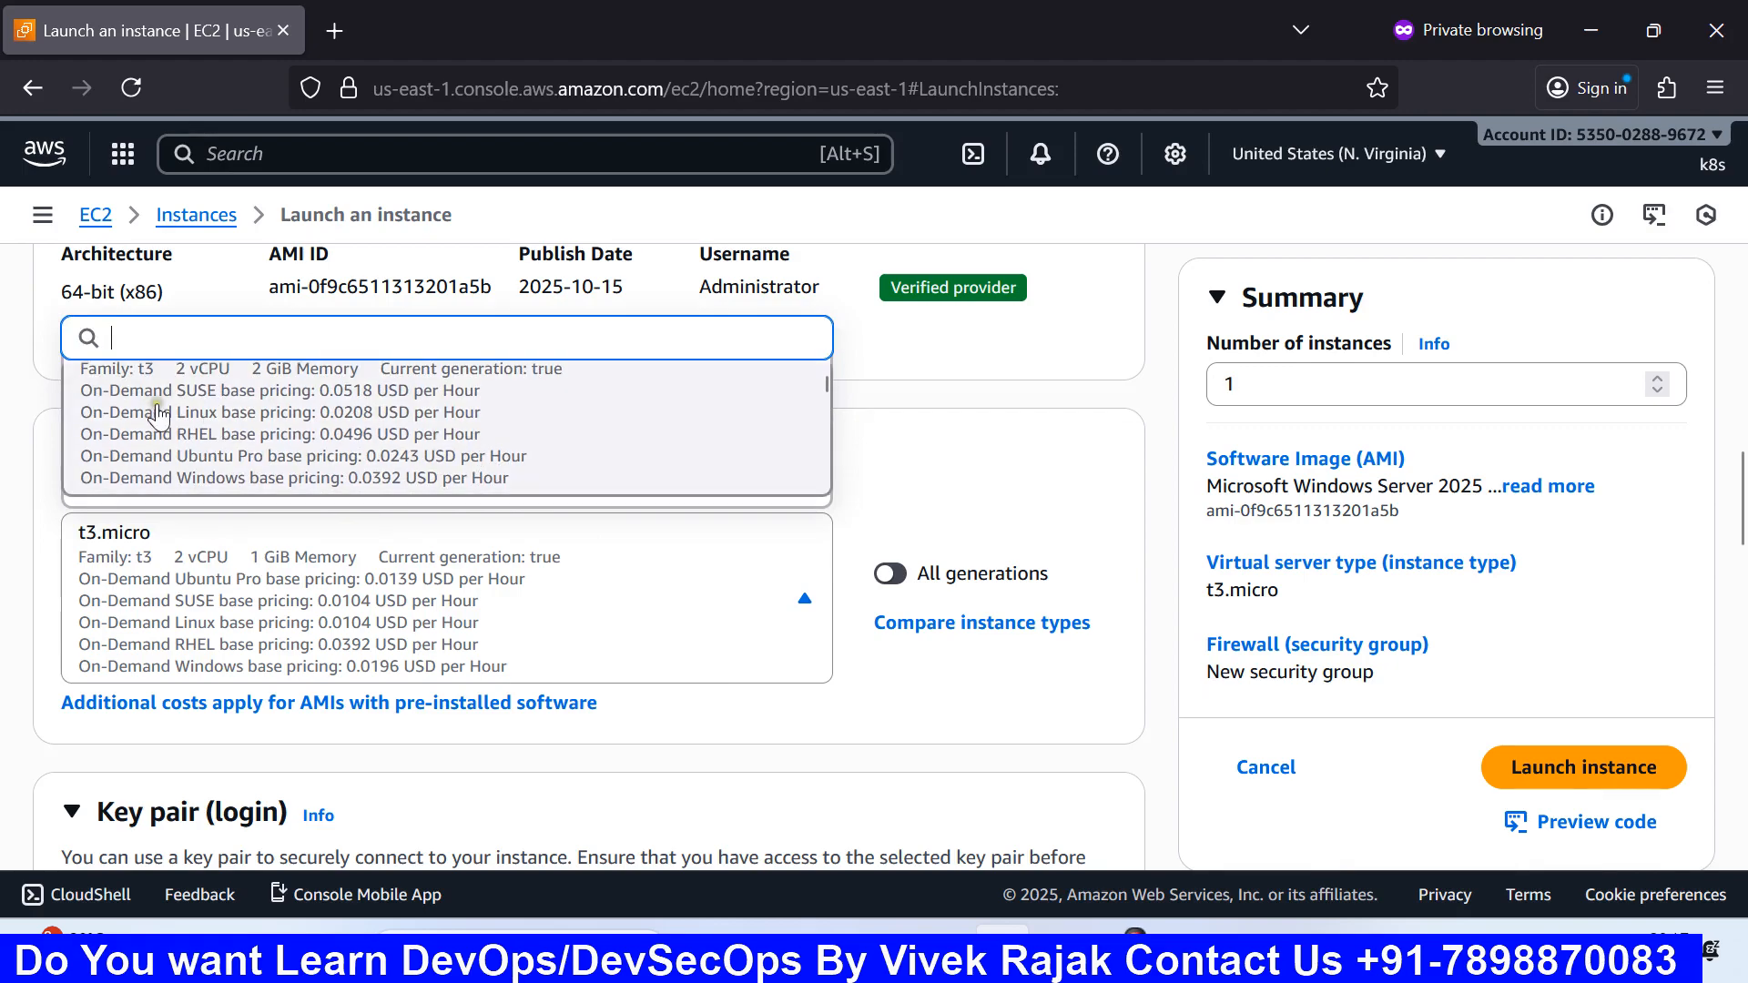
scroll(159, 416, up, 1)
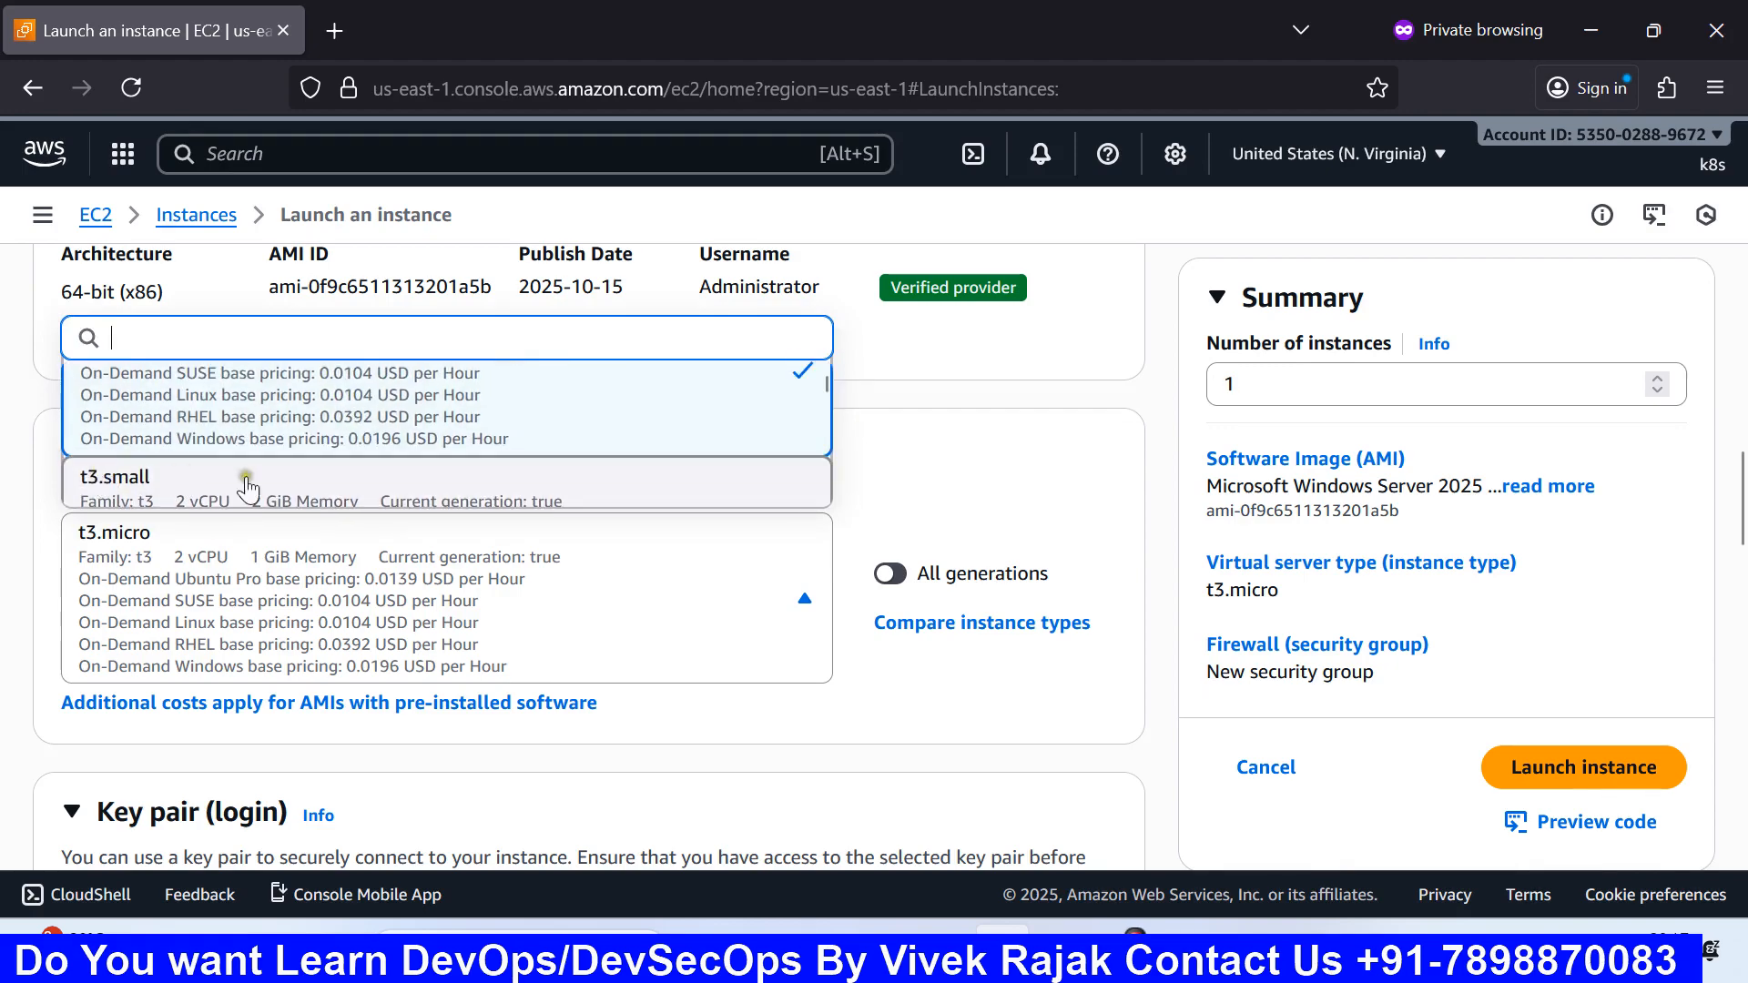
scroll(309, 489, down, 1)
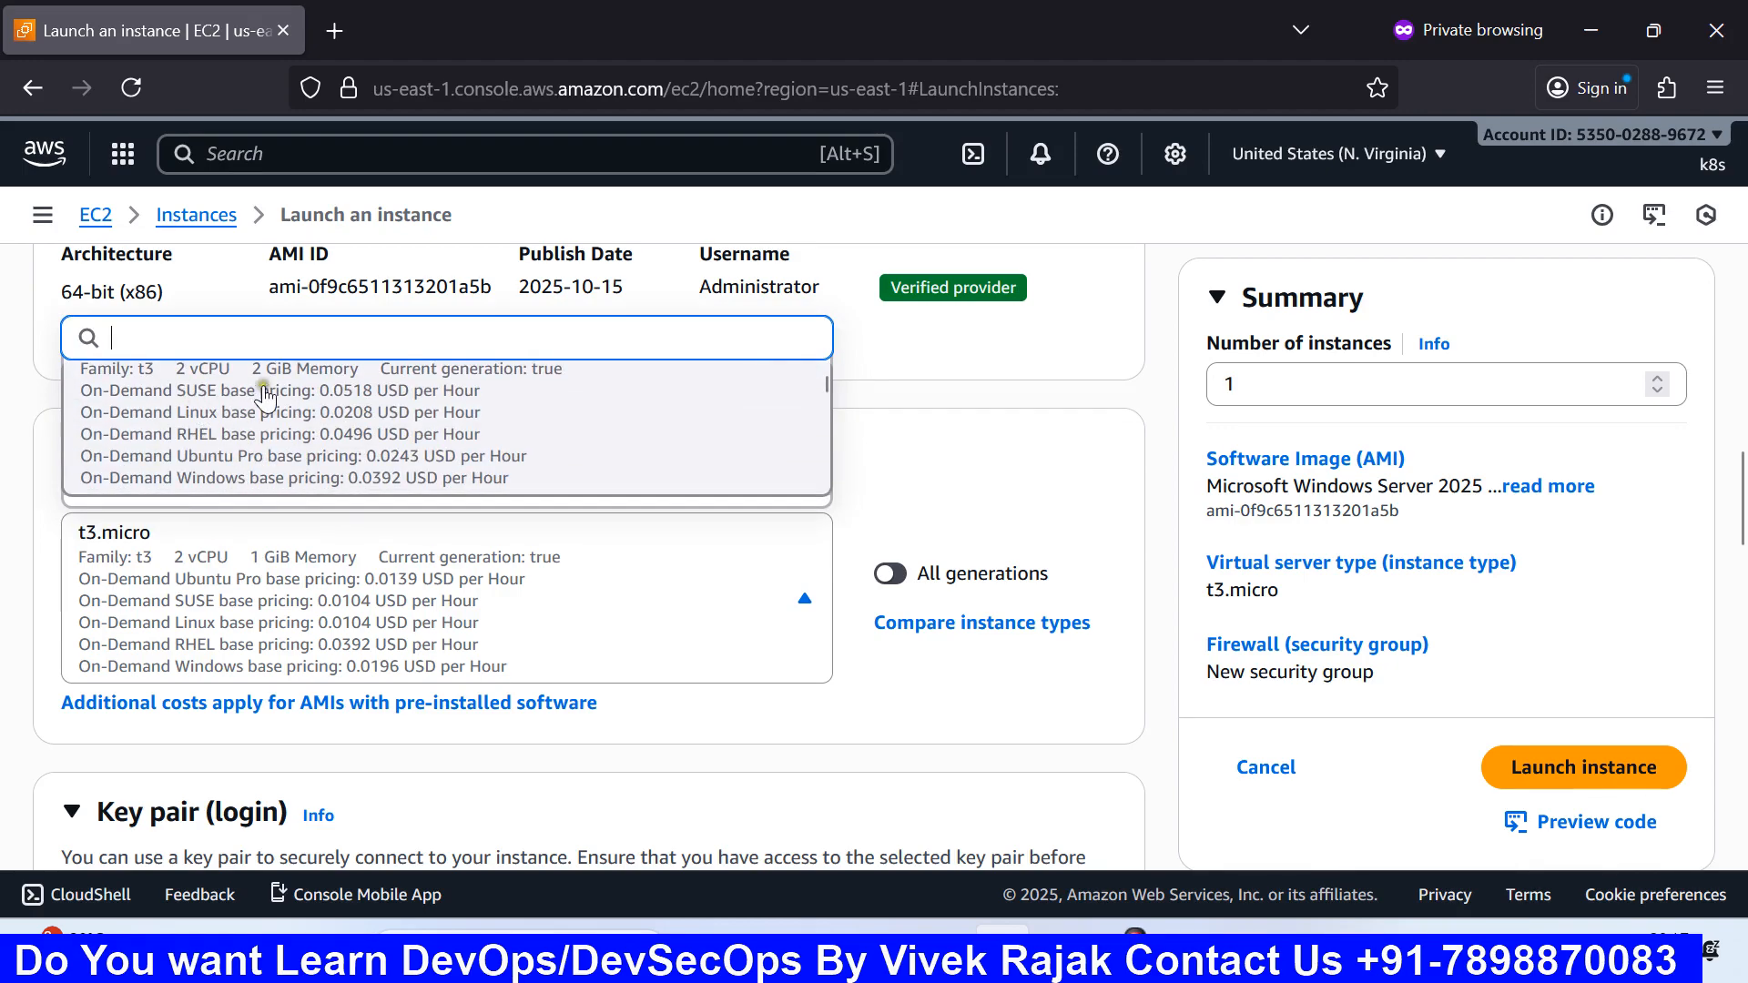
scroll(327, 405, down, 2)
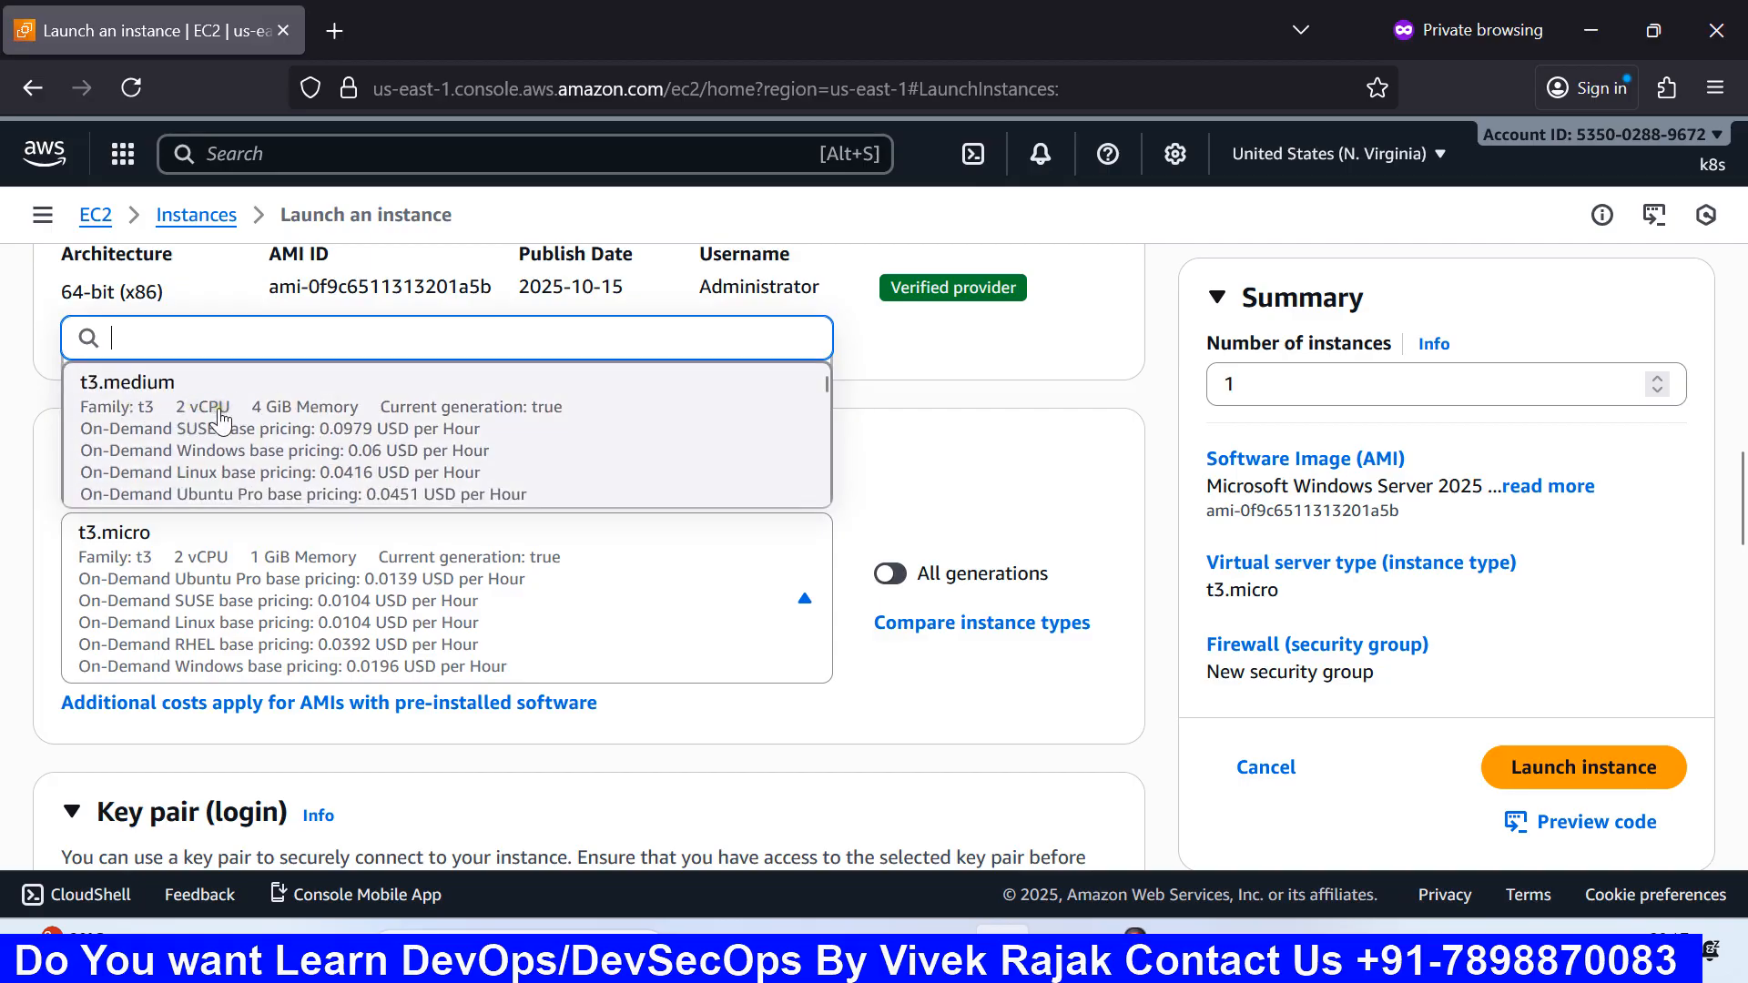
scroll(306, 436, down, 5)
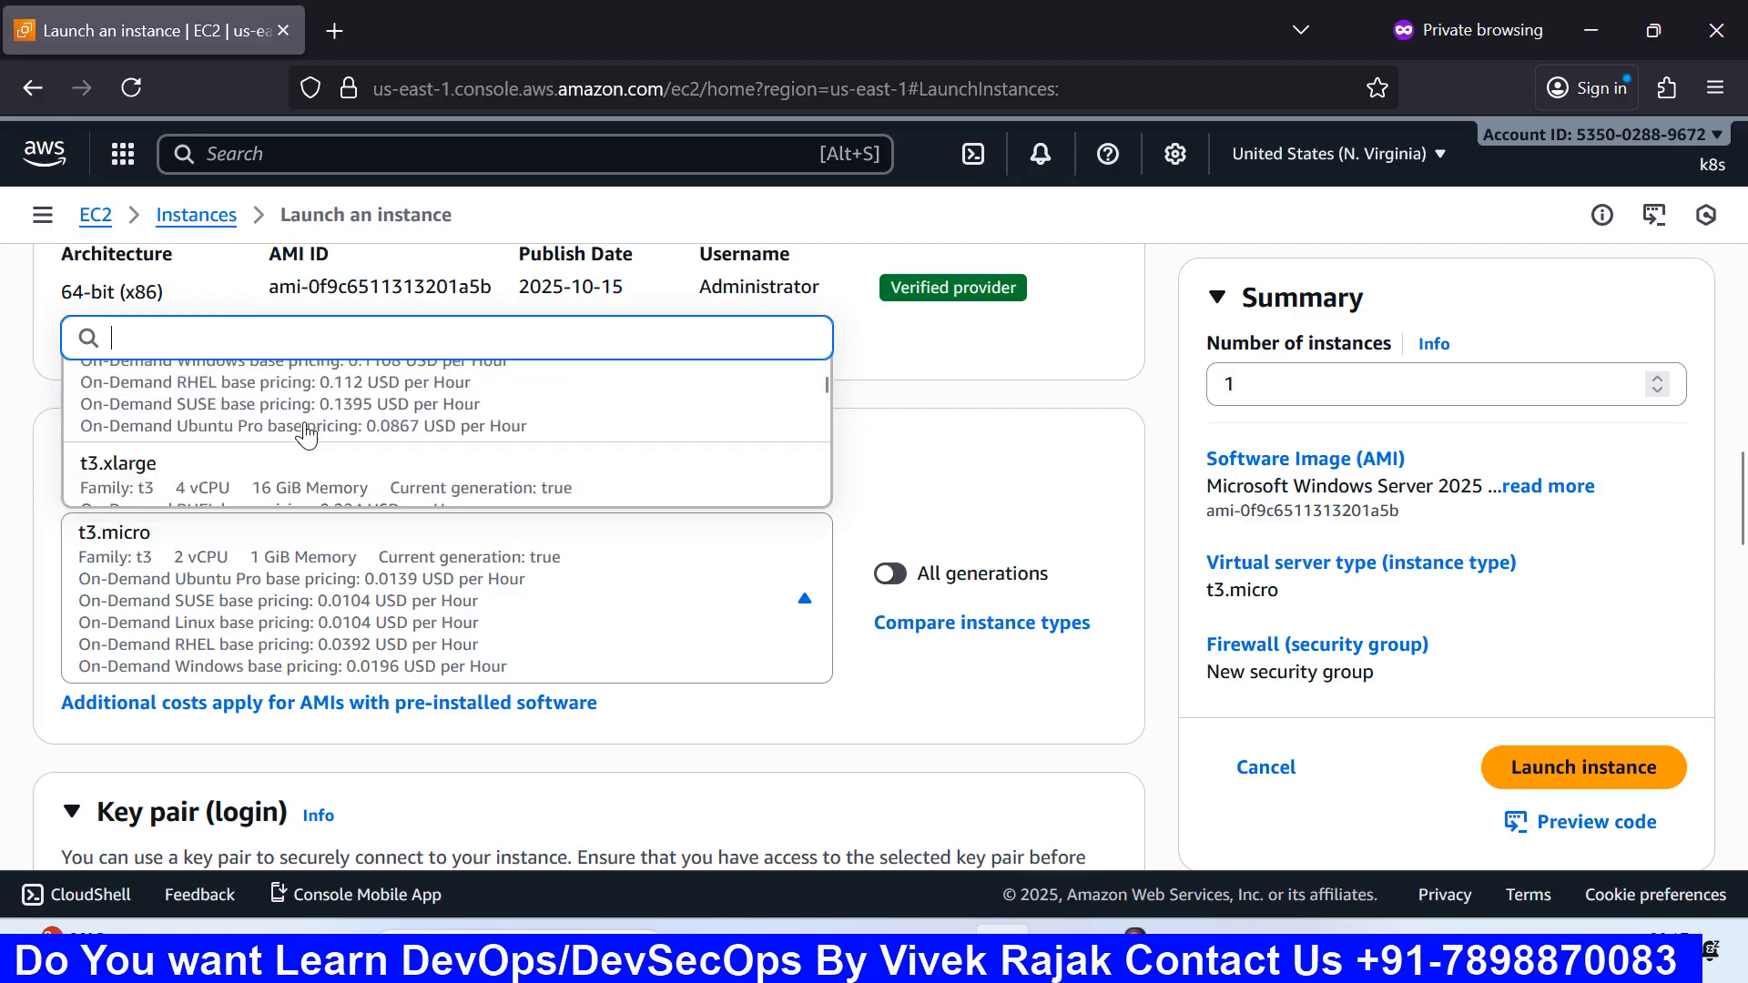
scroll(306, 436, down, 6)
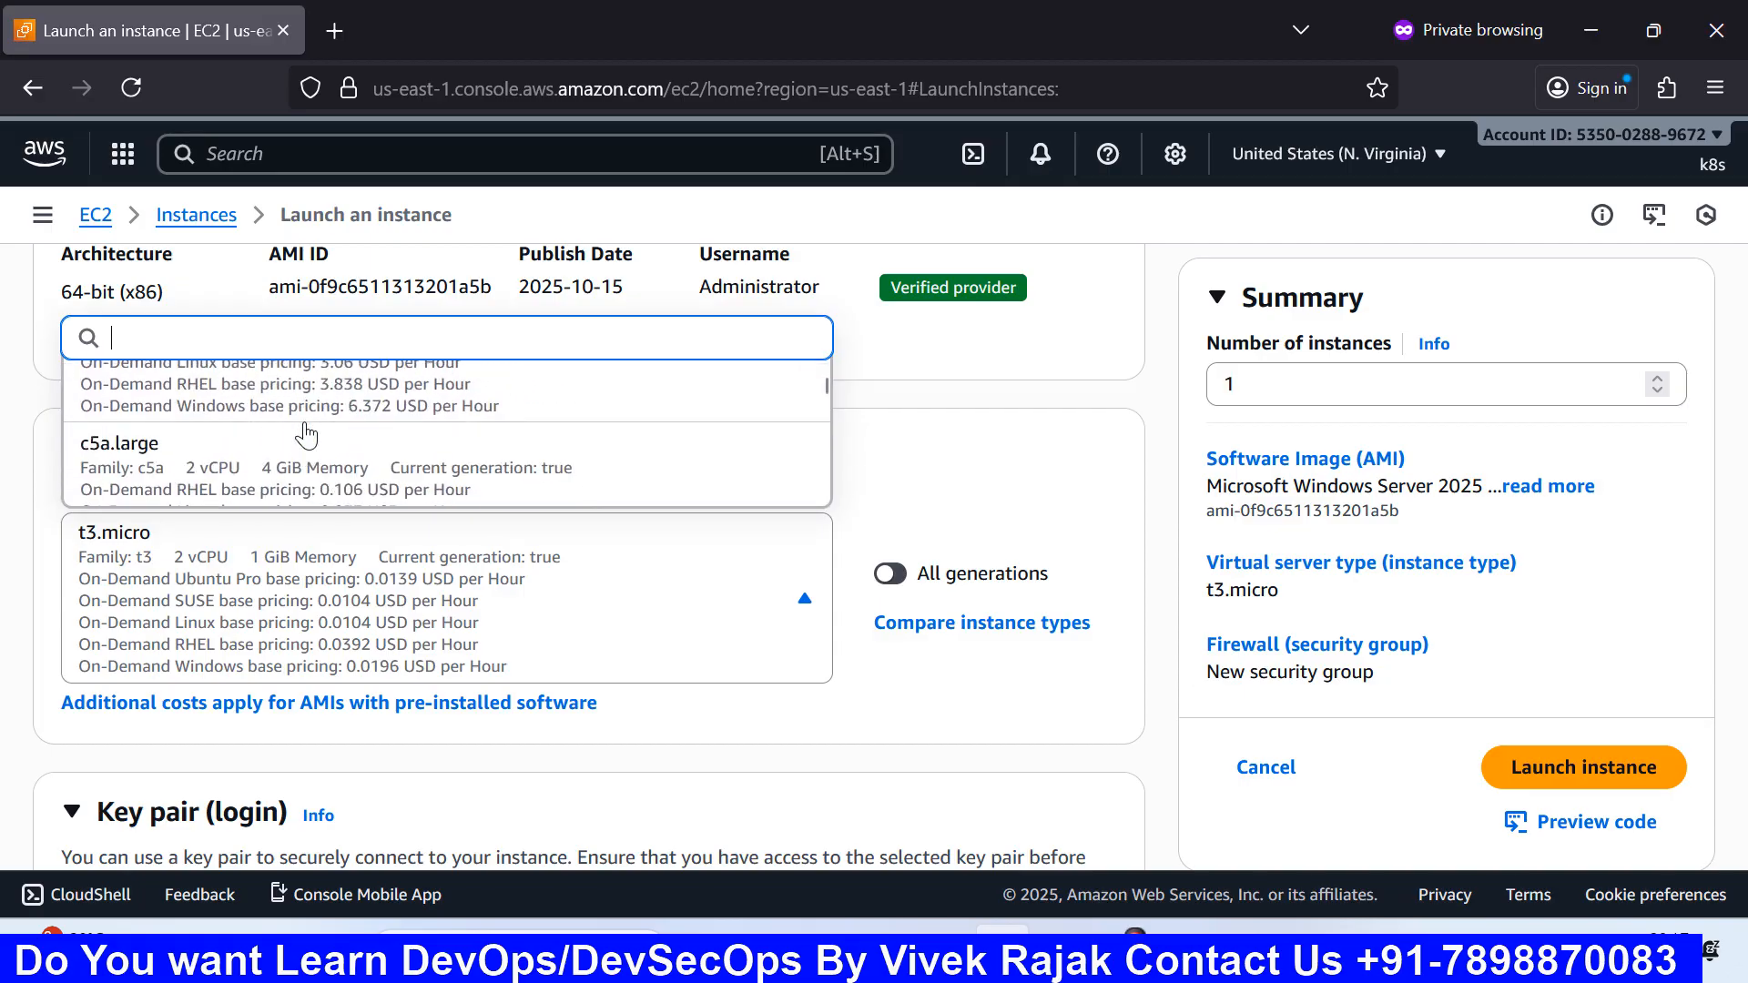
scroll(306, 436, down, 5)
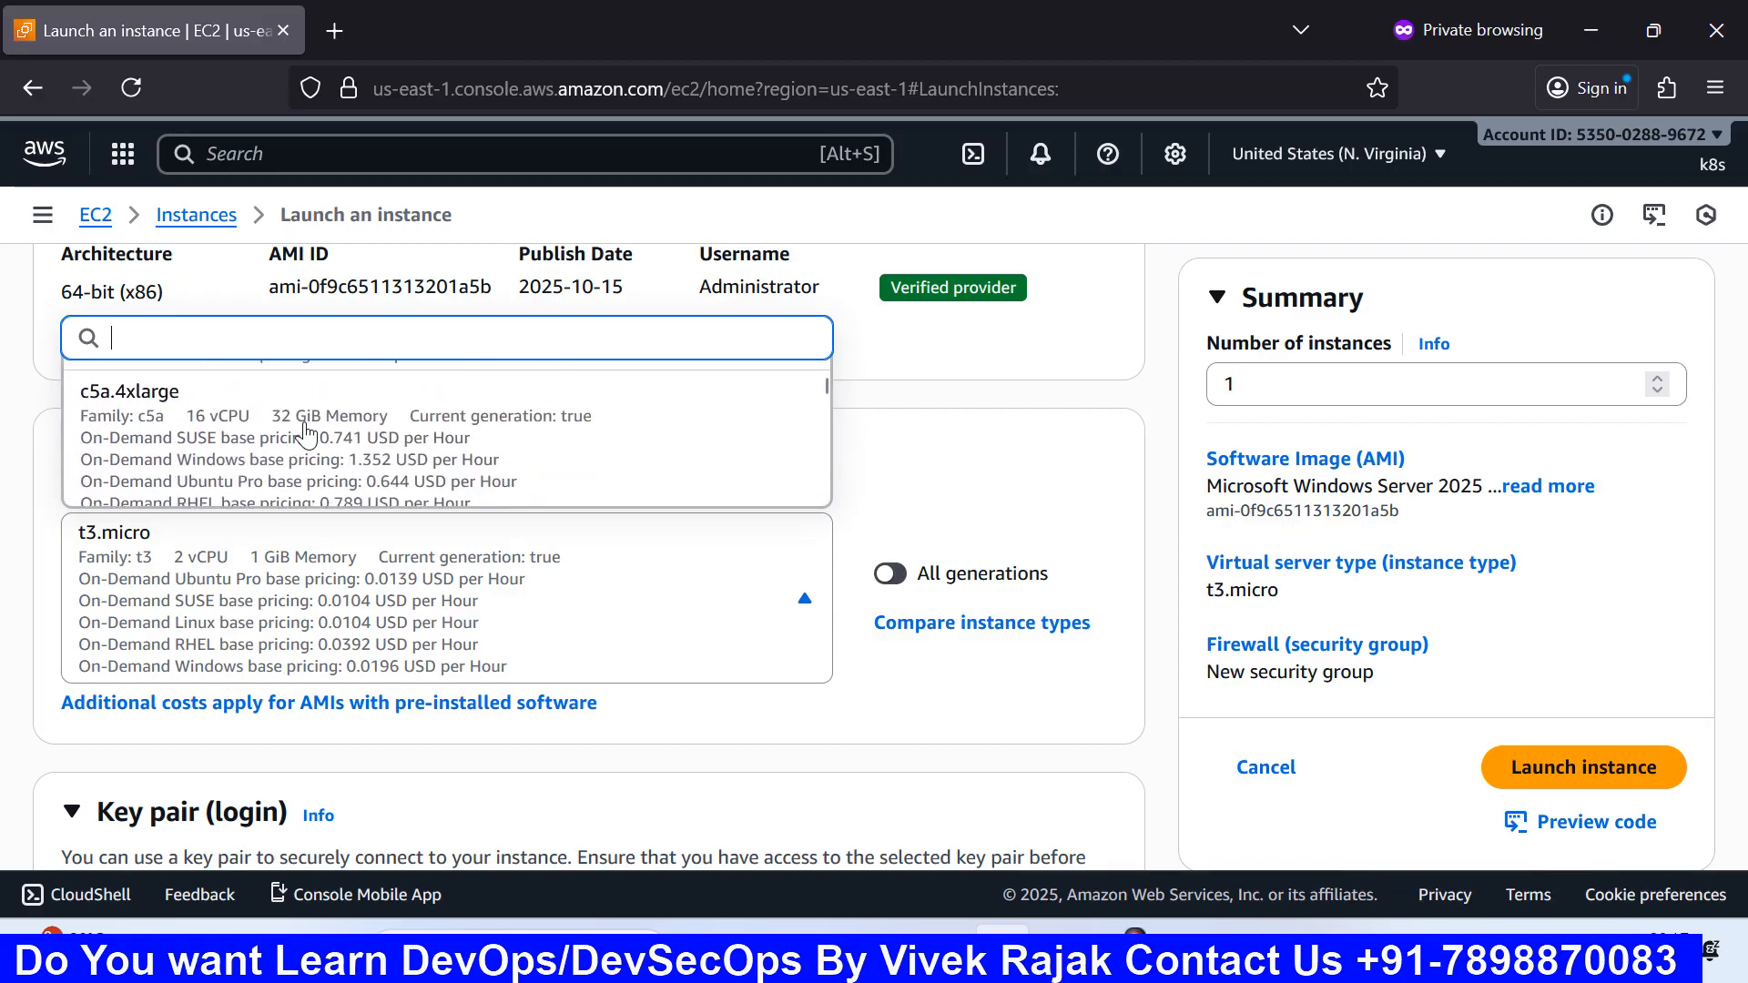
scroll(306, 435, up, 2)
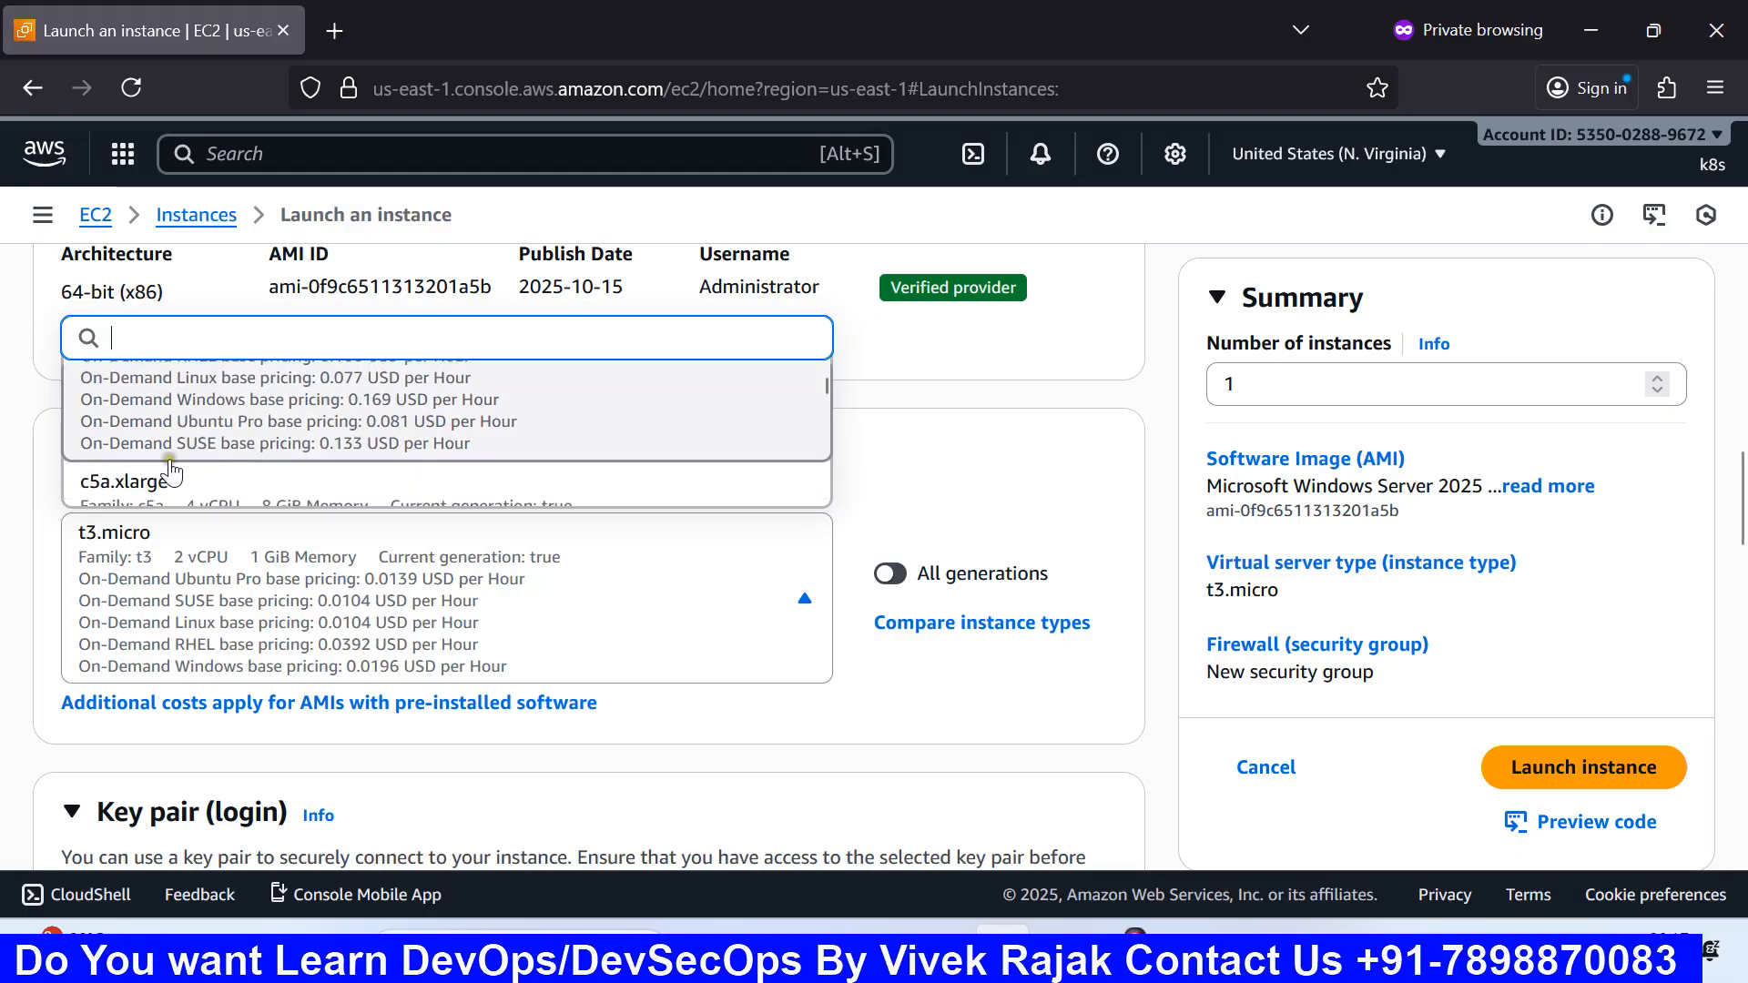
scroll(254, 485, down, 2)
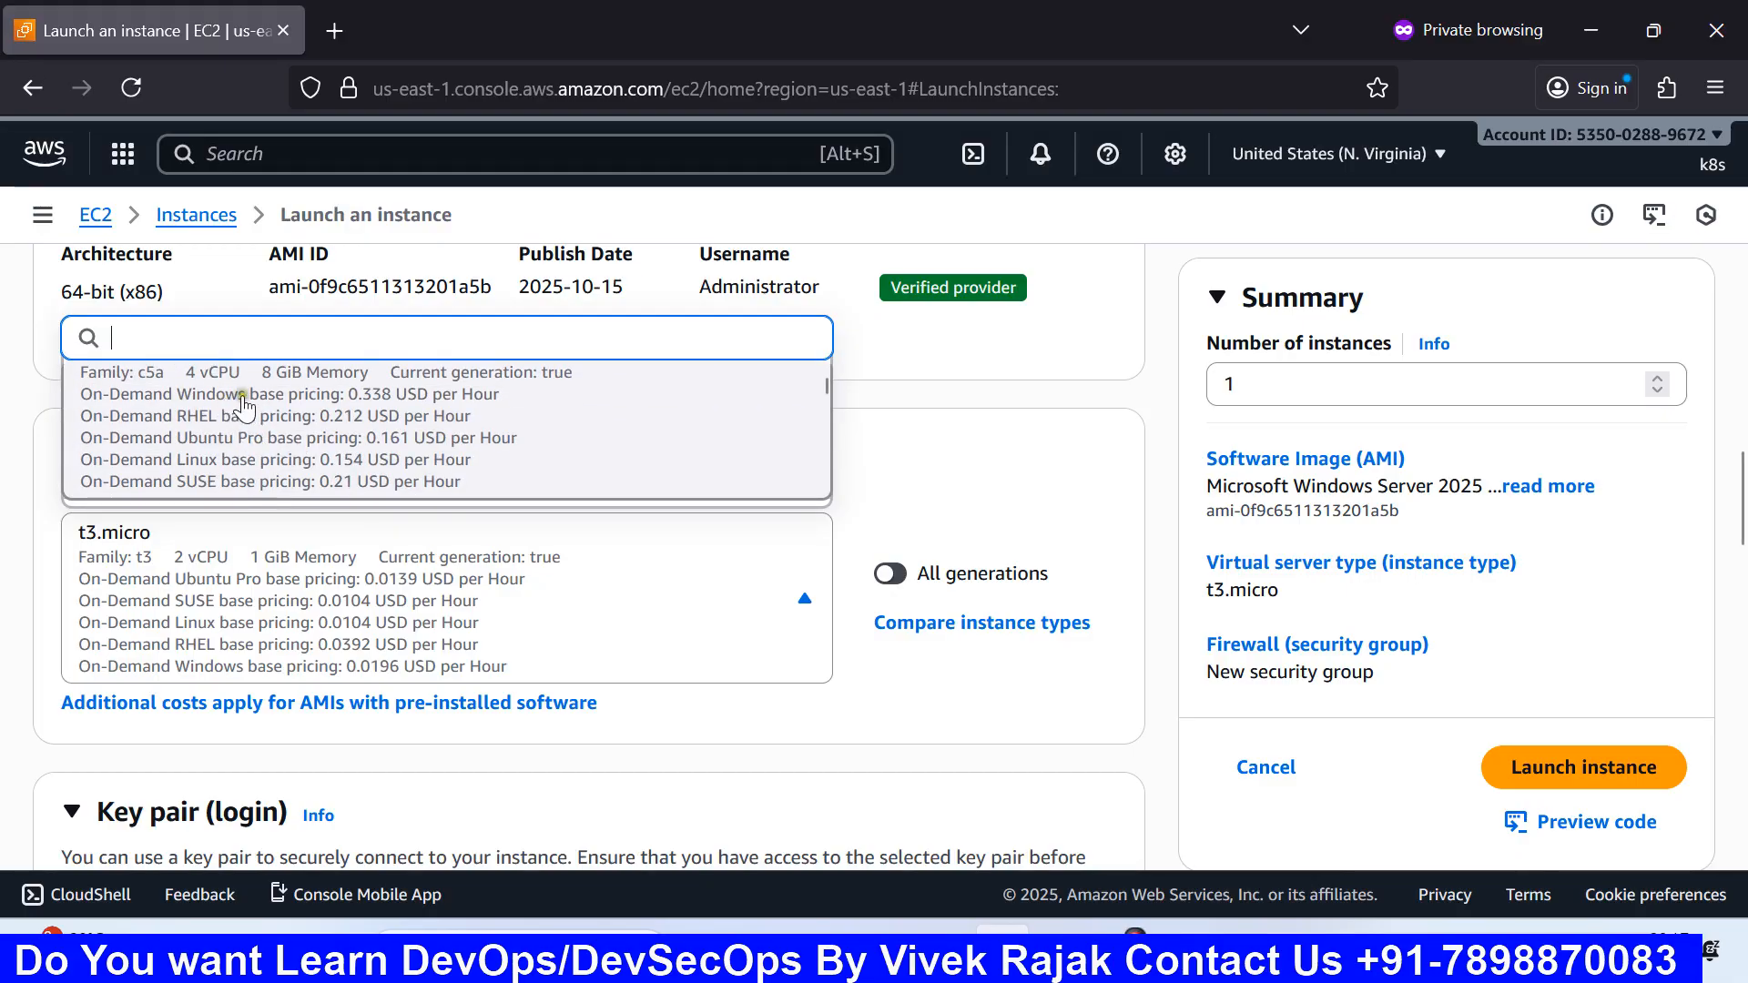
scroll(341, 409, down, 10)
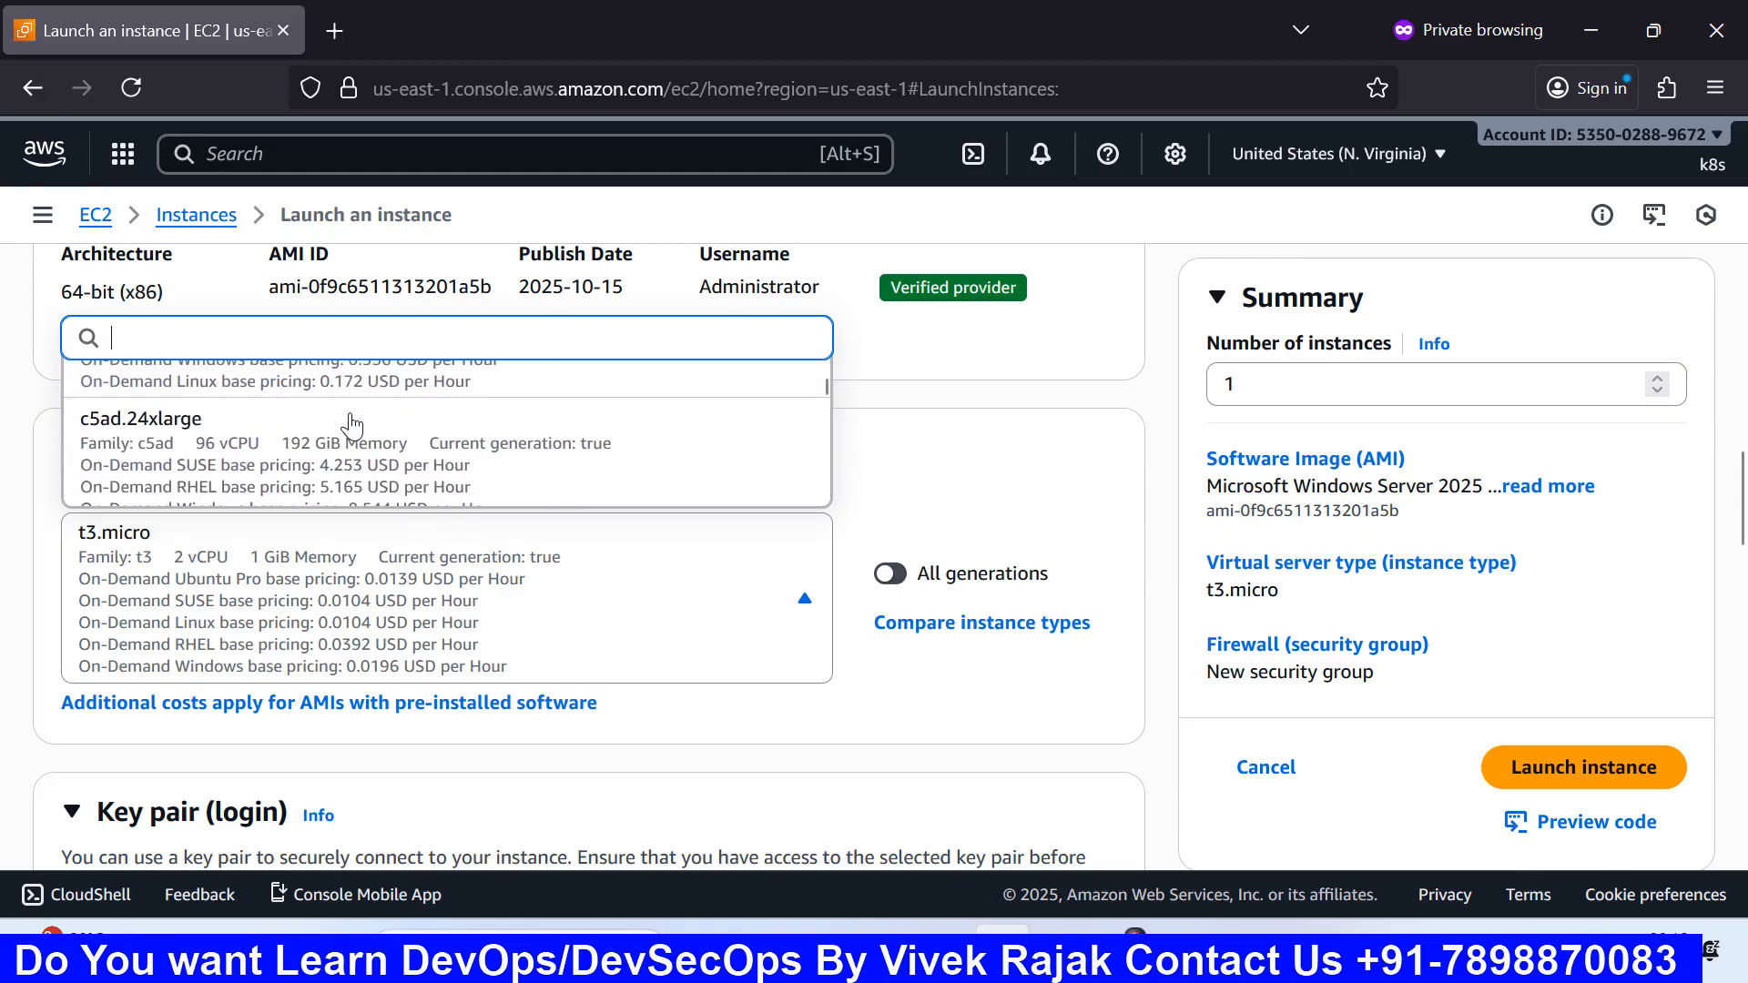
scroll(353, 425, down, 8)
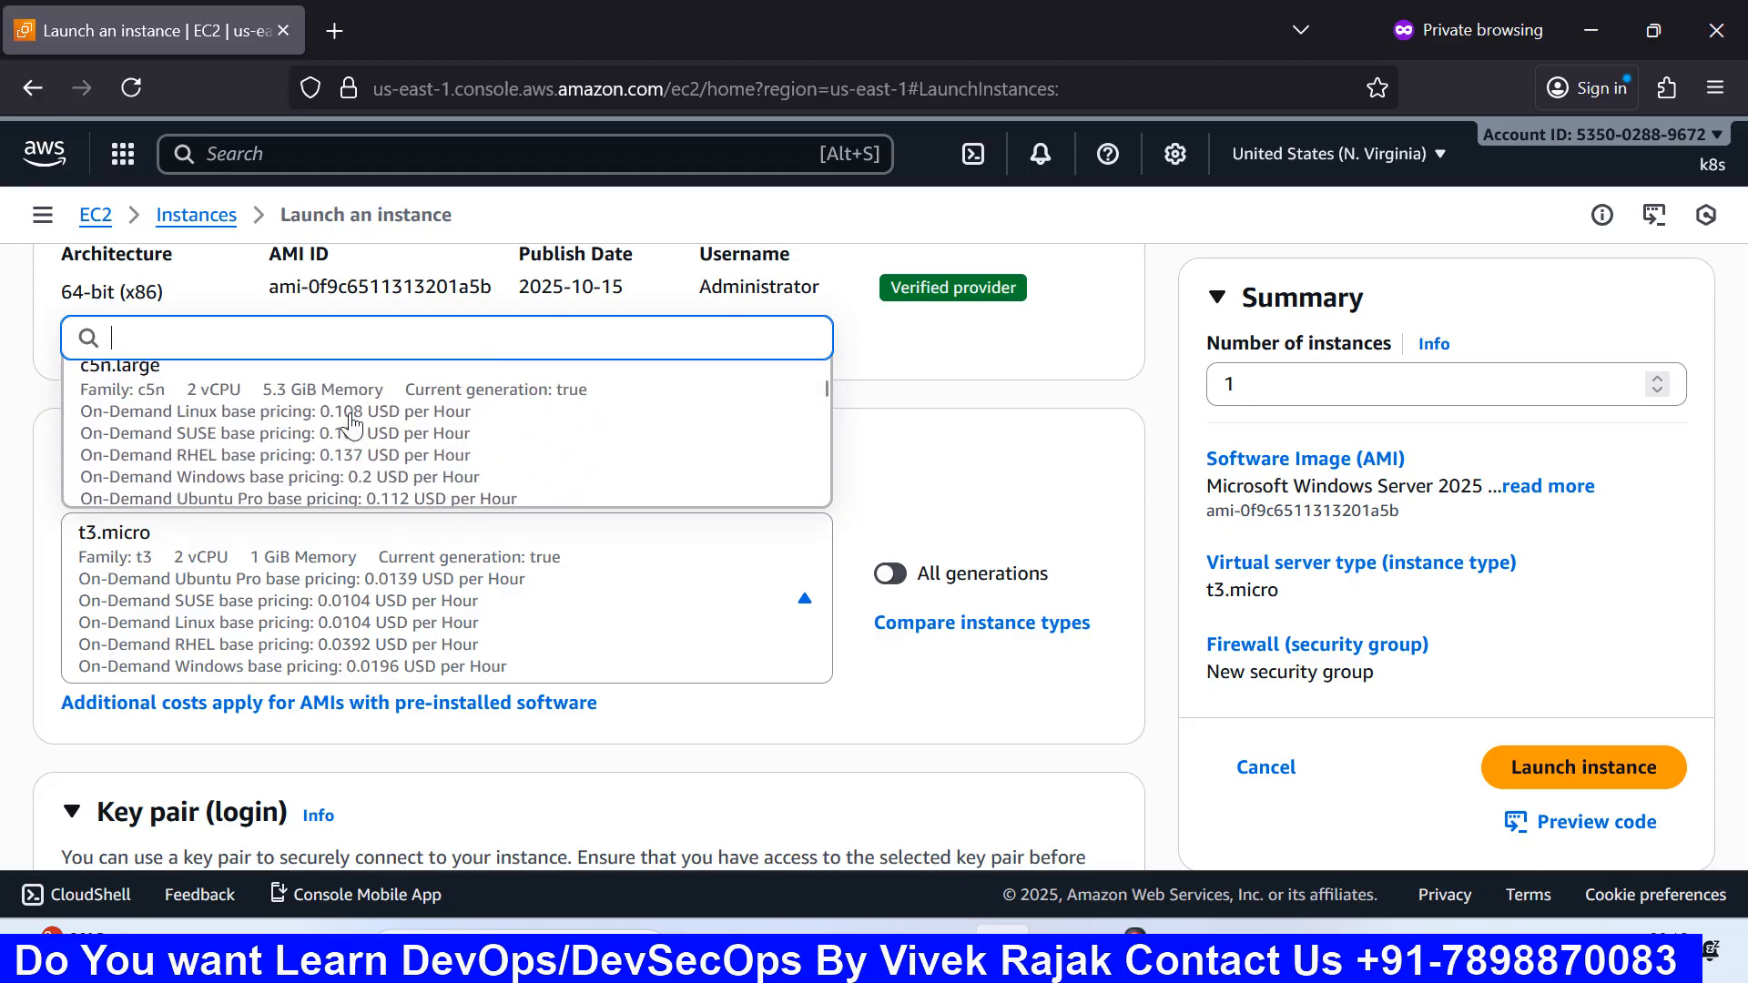
scroll(352, 425, down, 2)
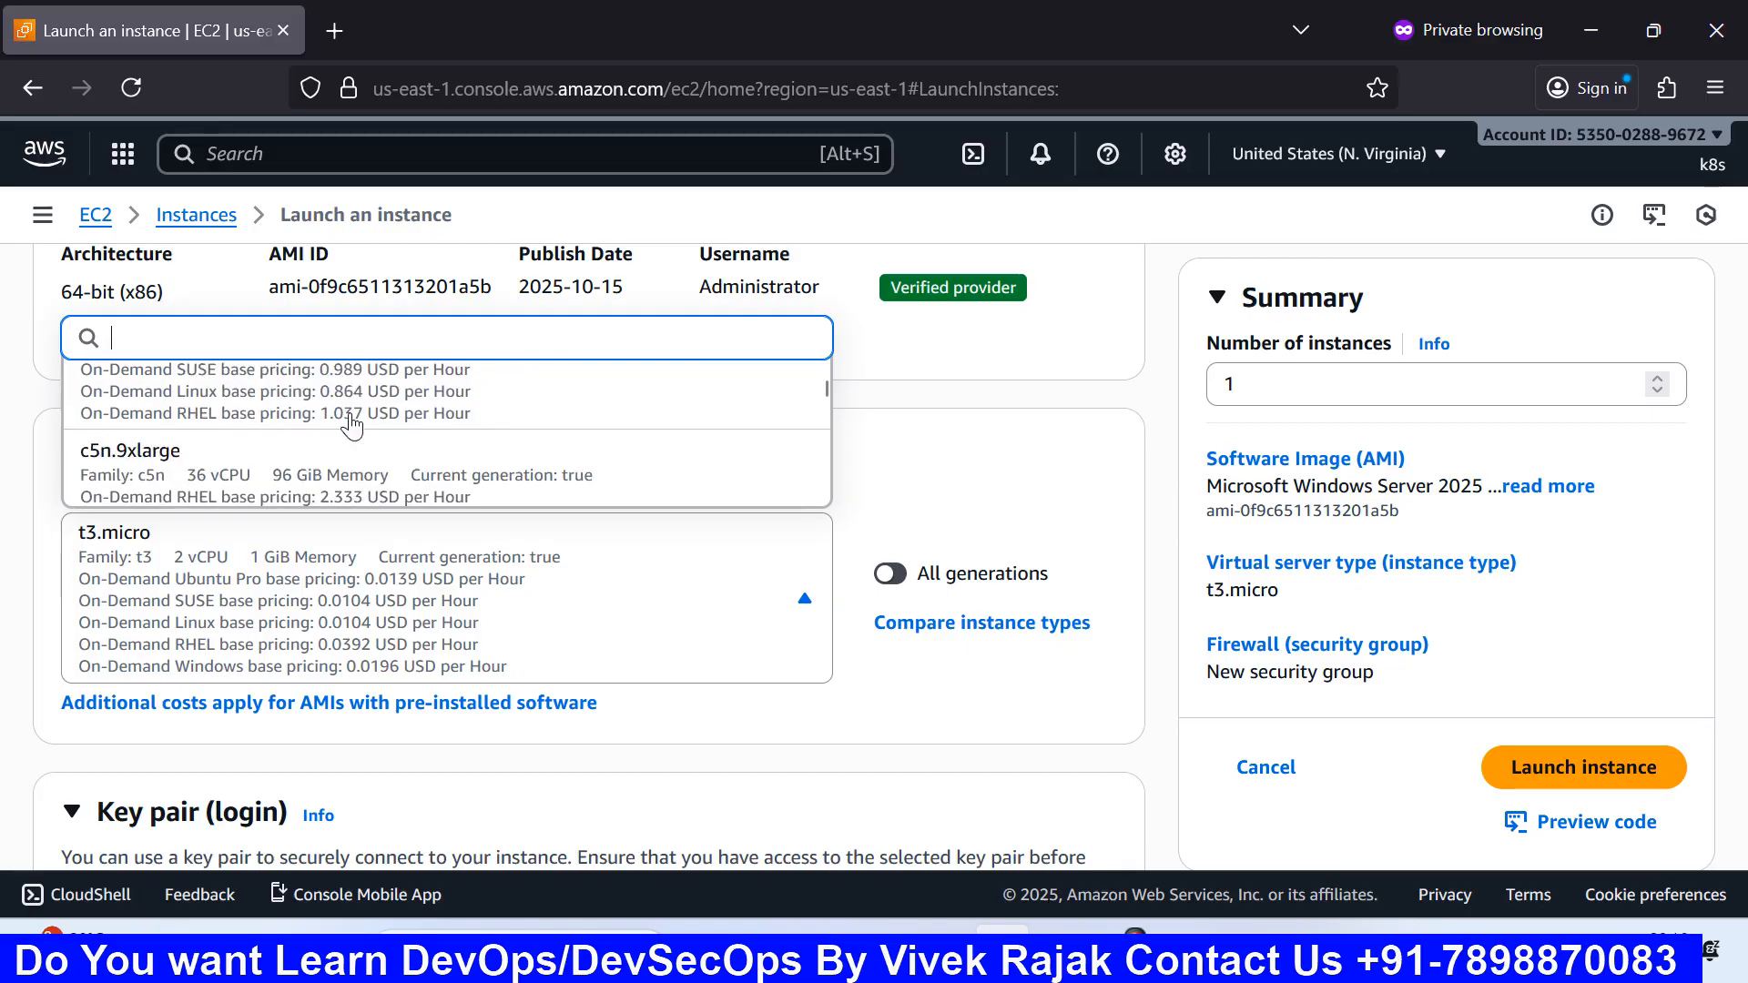
scroll(273, 437, up, 2)
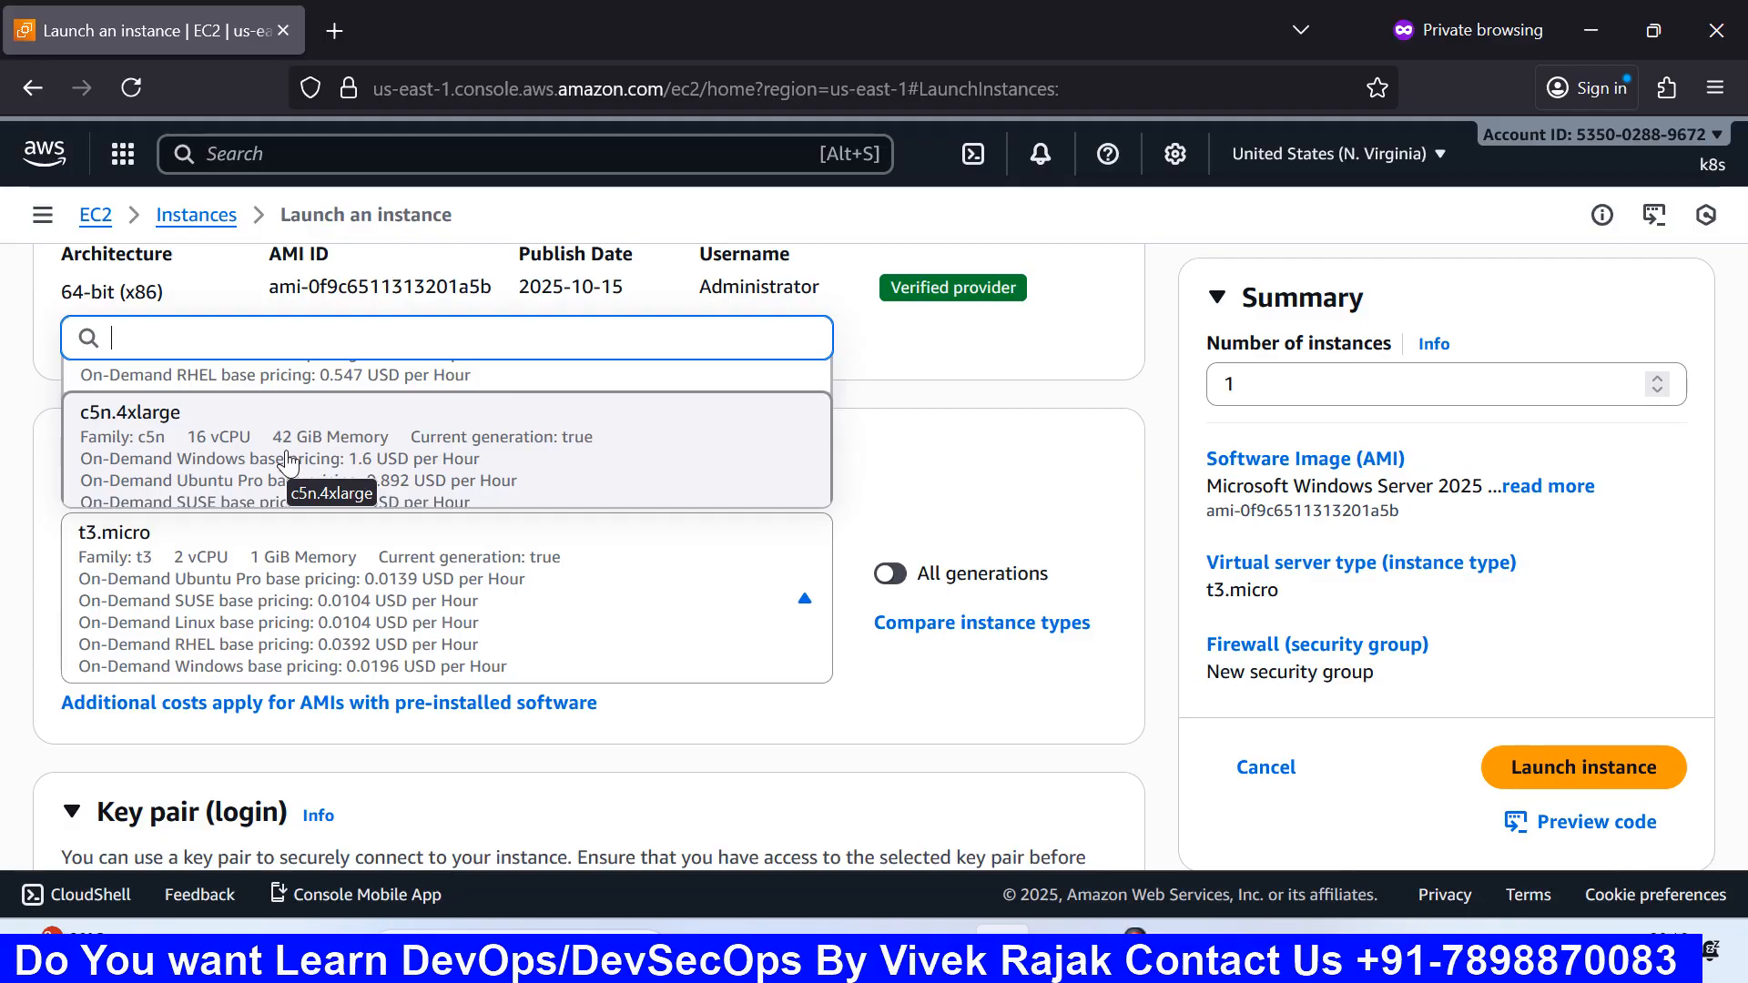
Step: Close the instance type list keeping t3.micro, and review the Key pair and Network settings
click(943, 469)
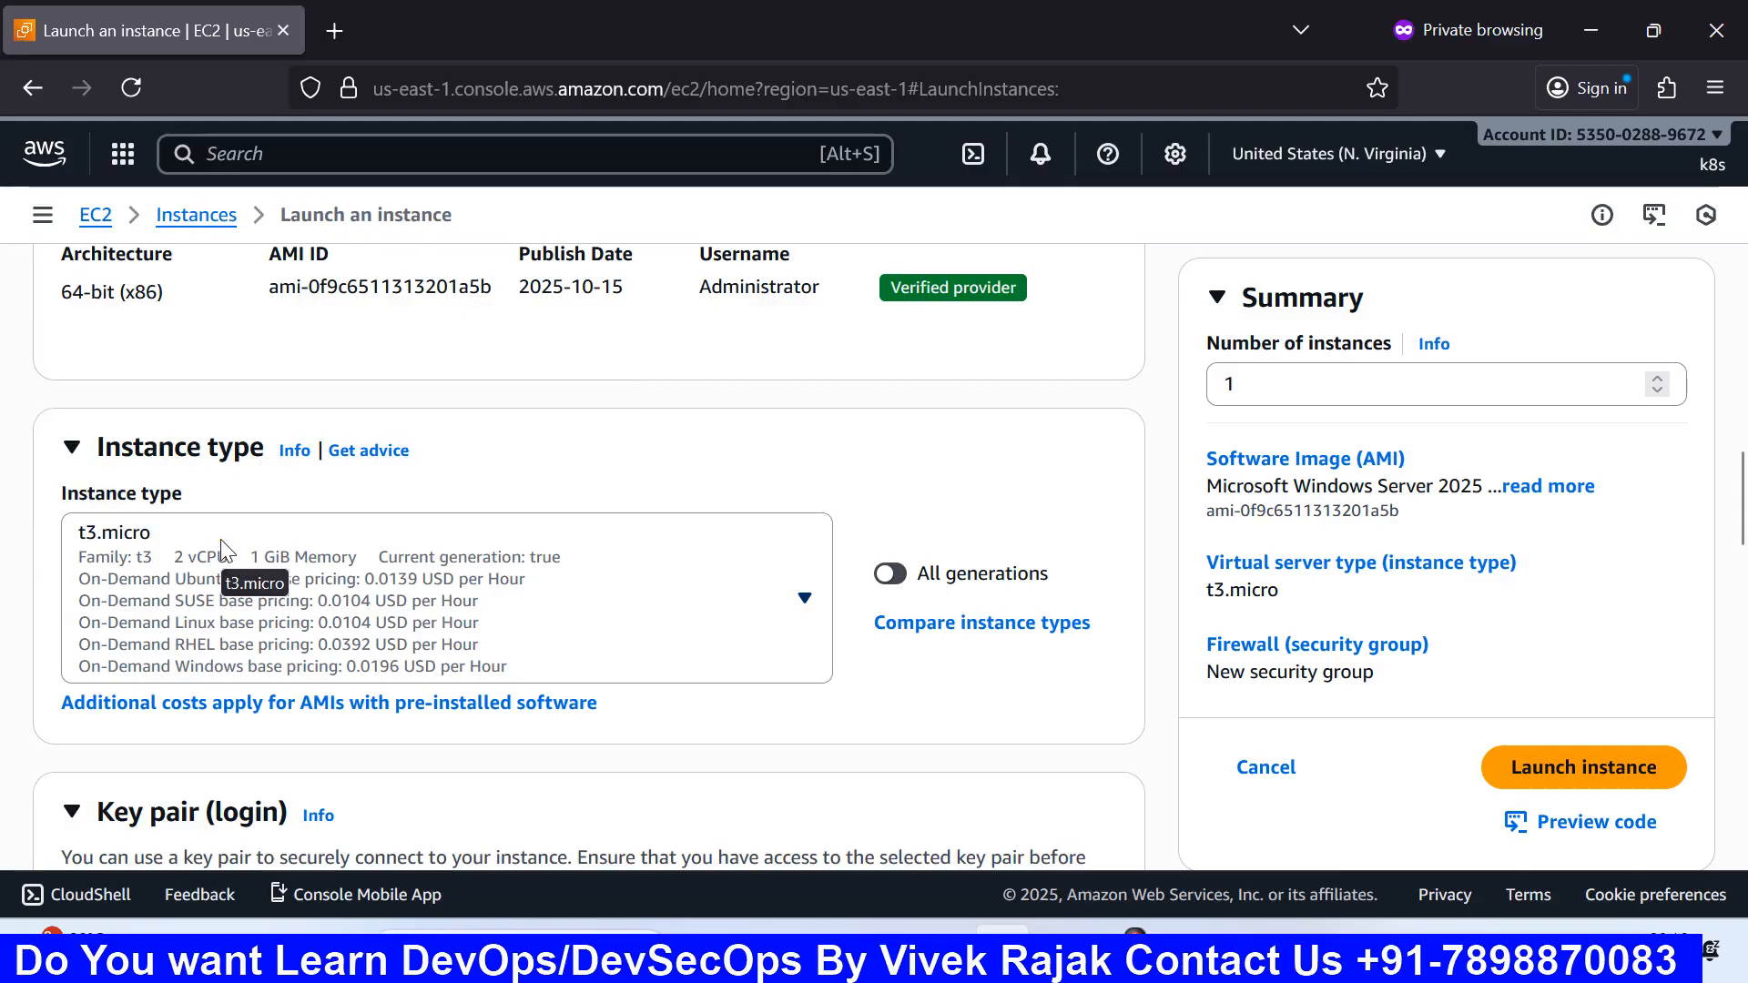
scroll(244, 546, down, 5)
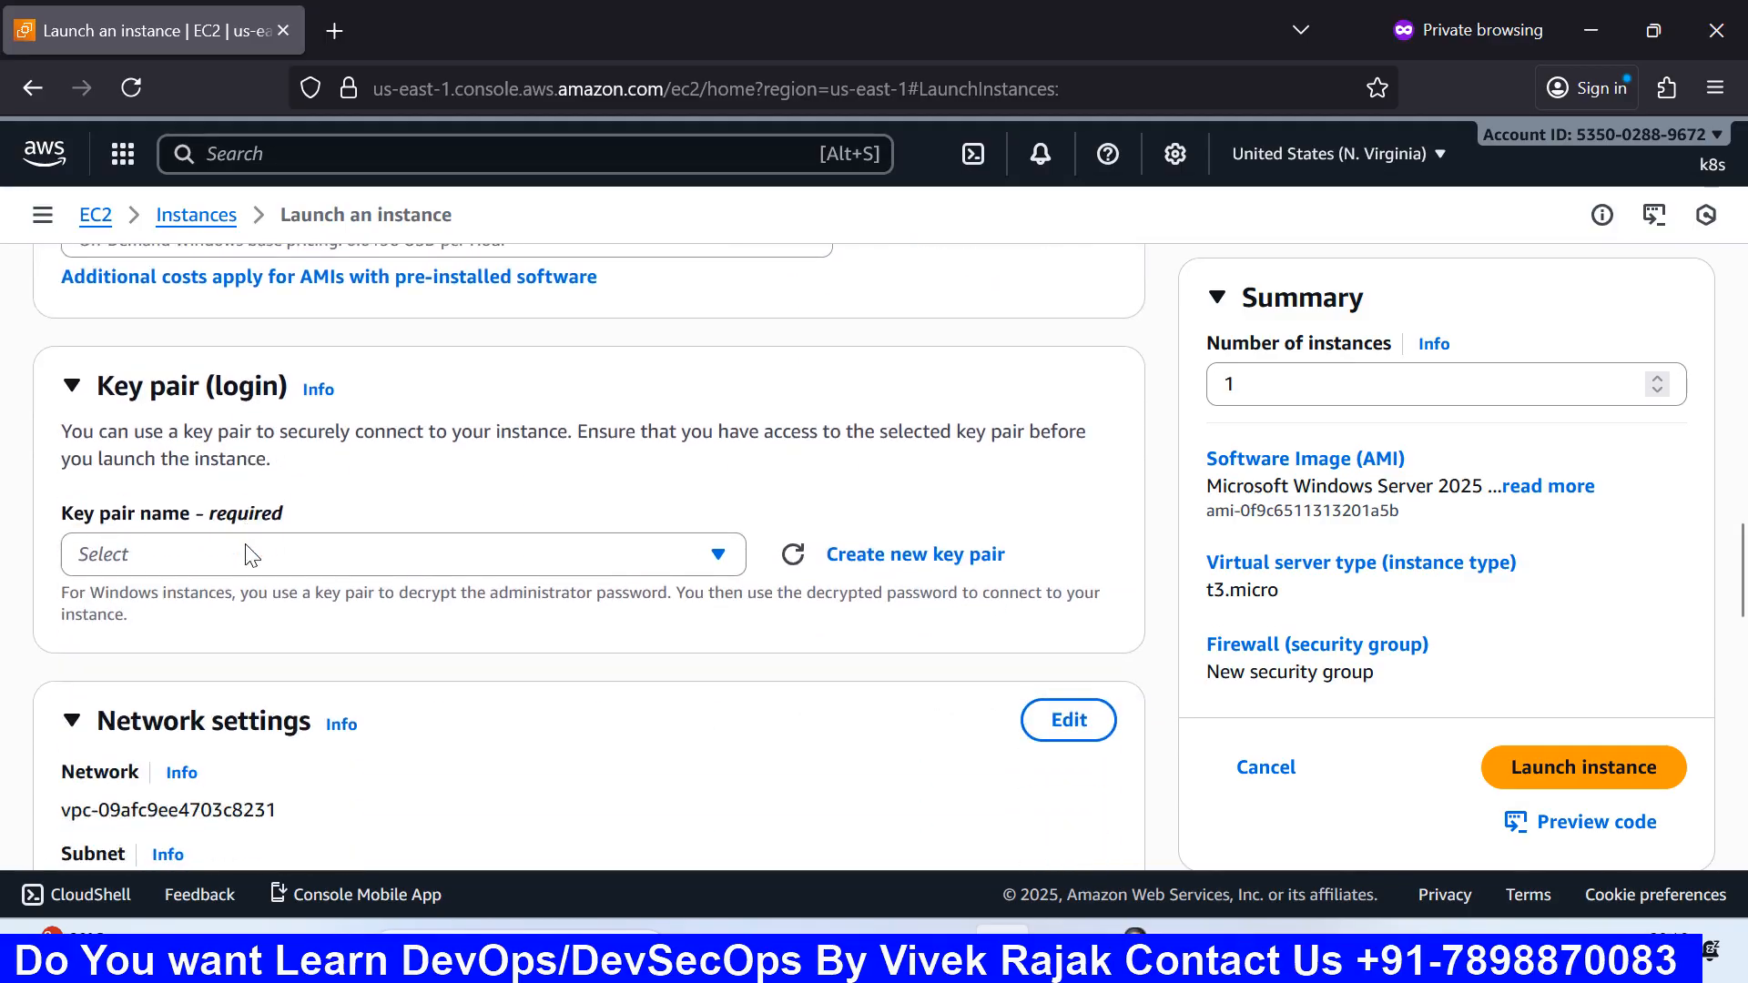
scroll(246, 554, down, 2)
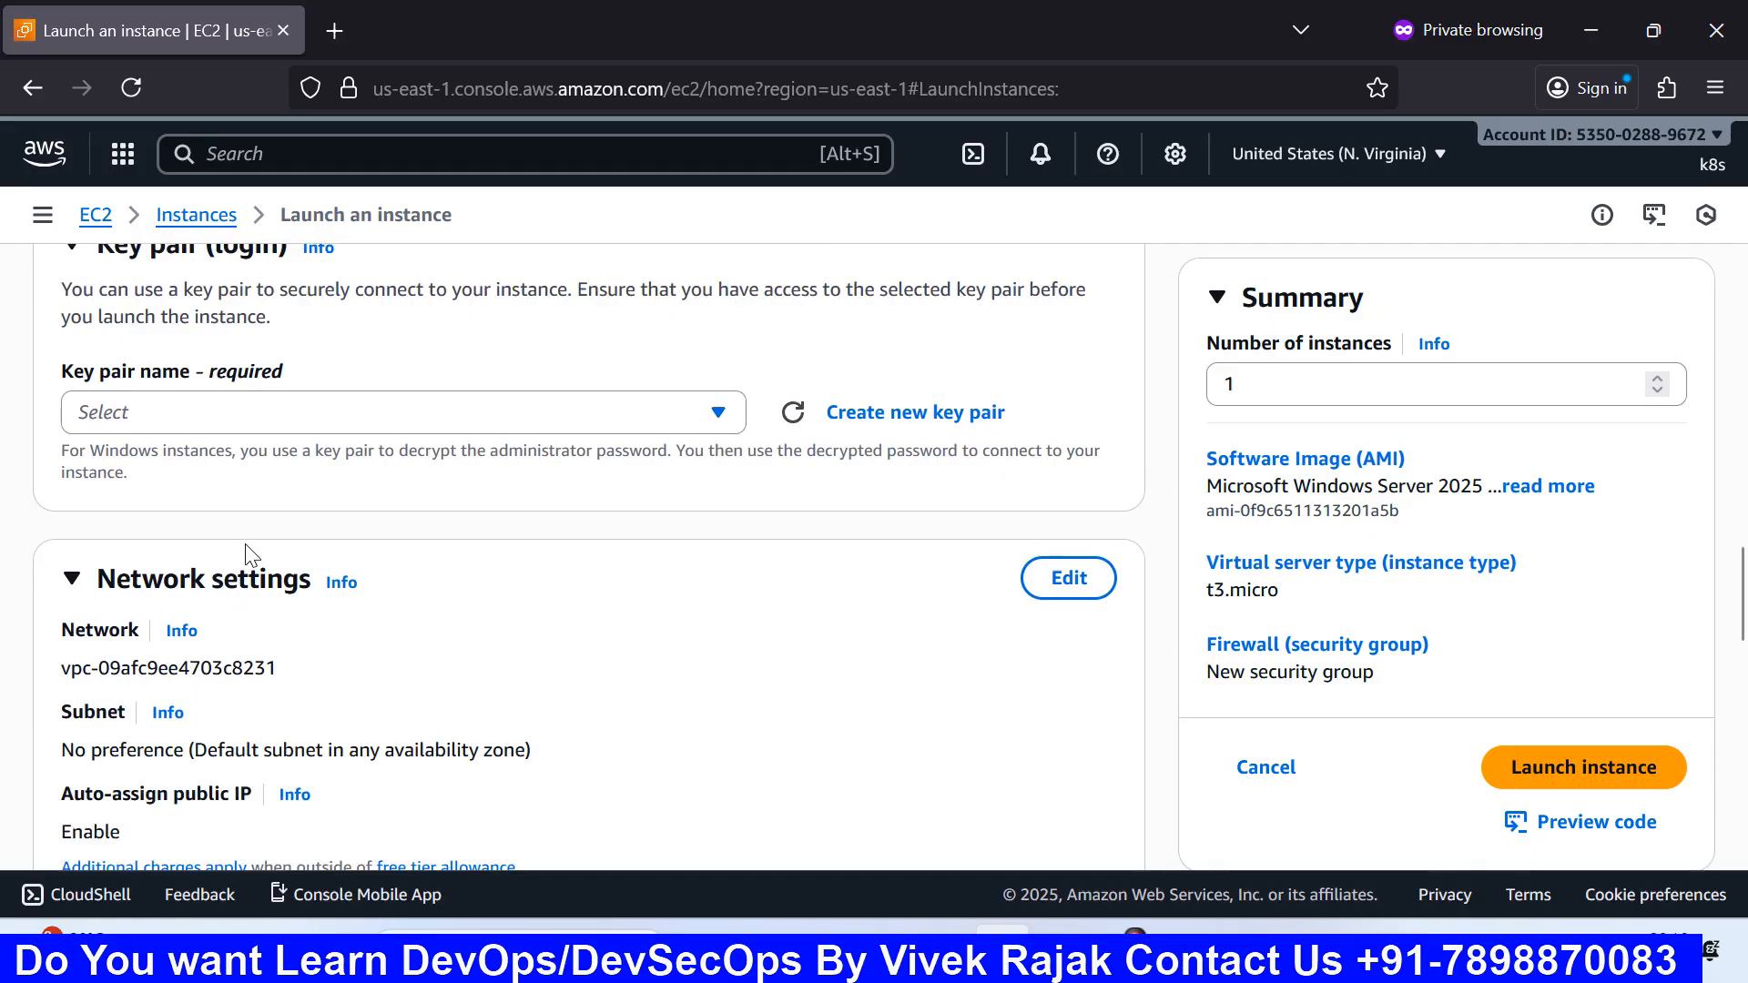
scroll(246, 555, up, 2)
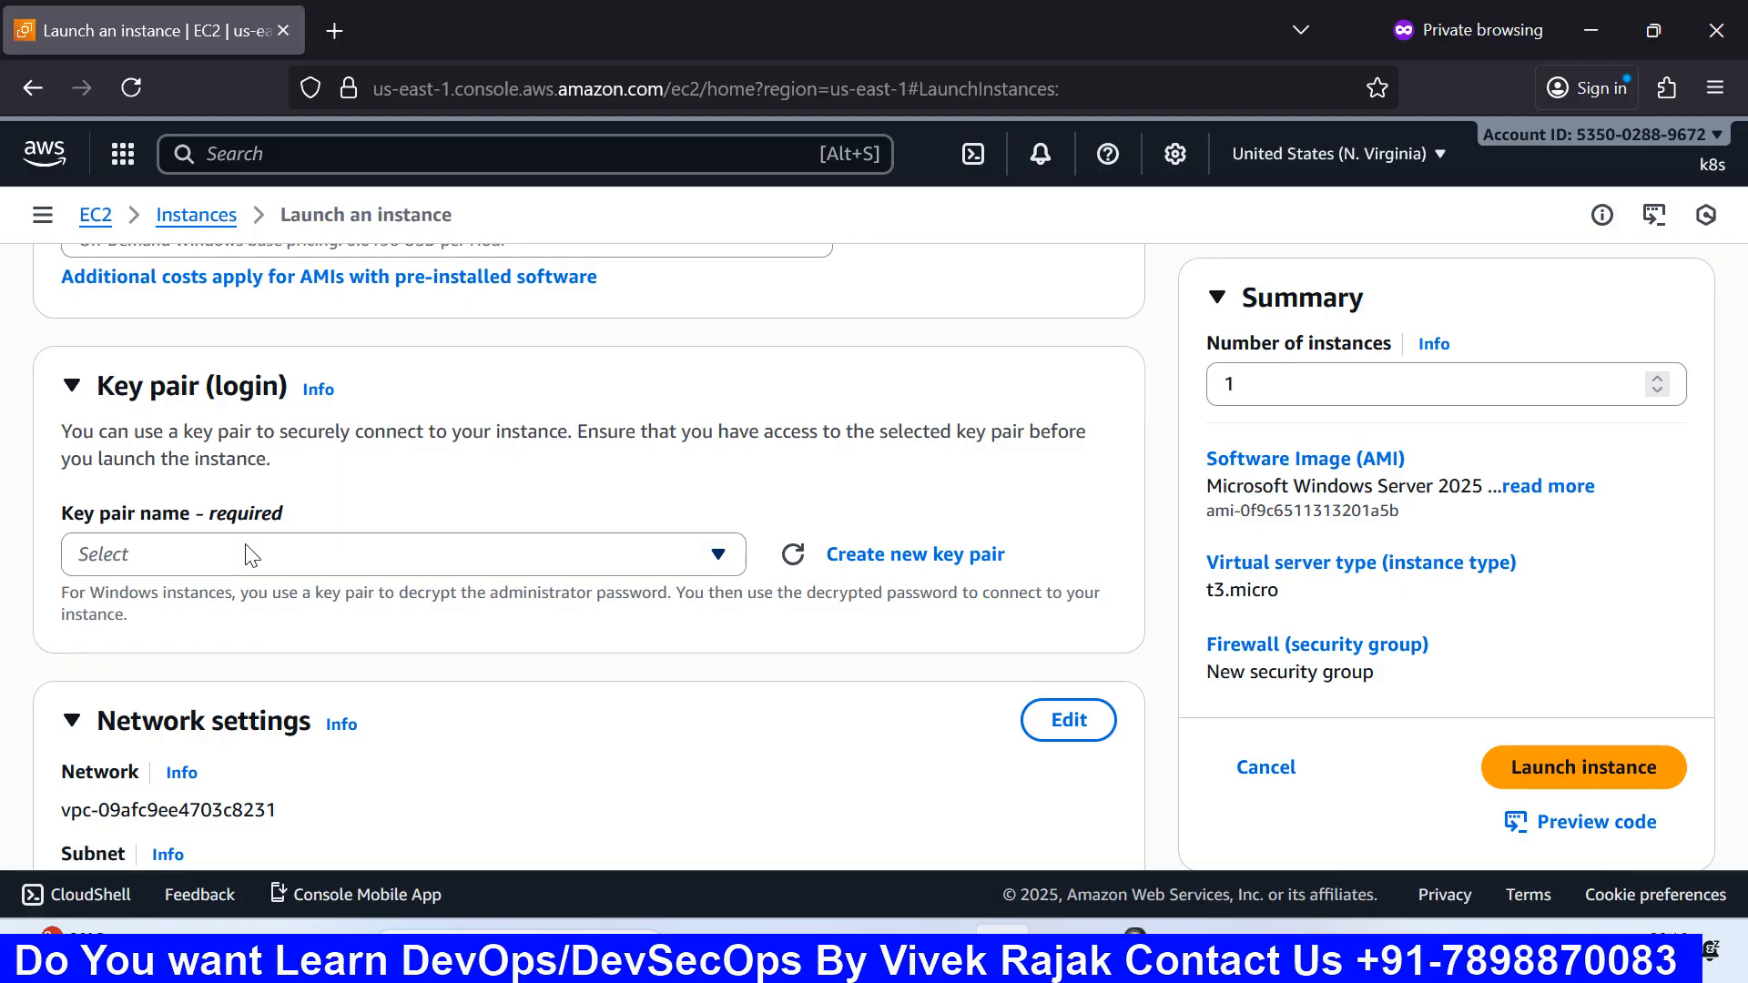
scroll(250, 554, up, 5)
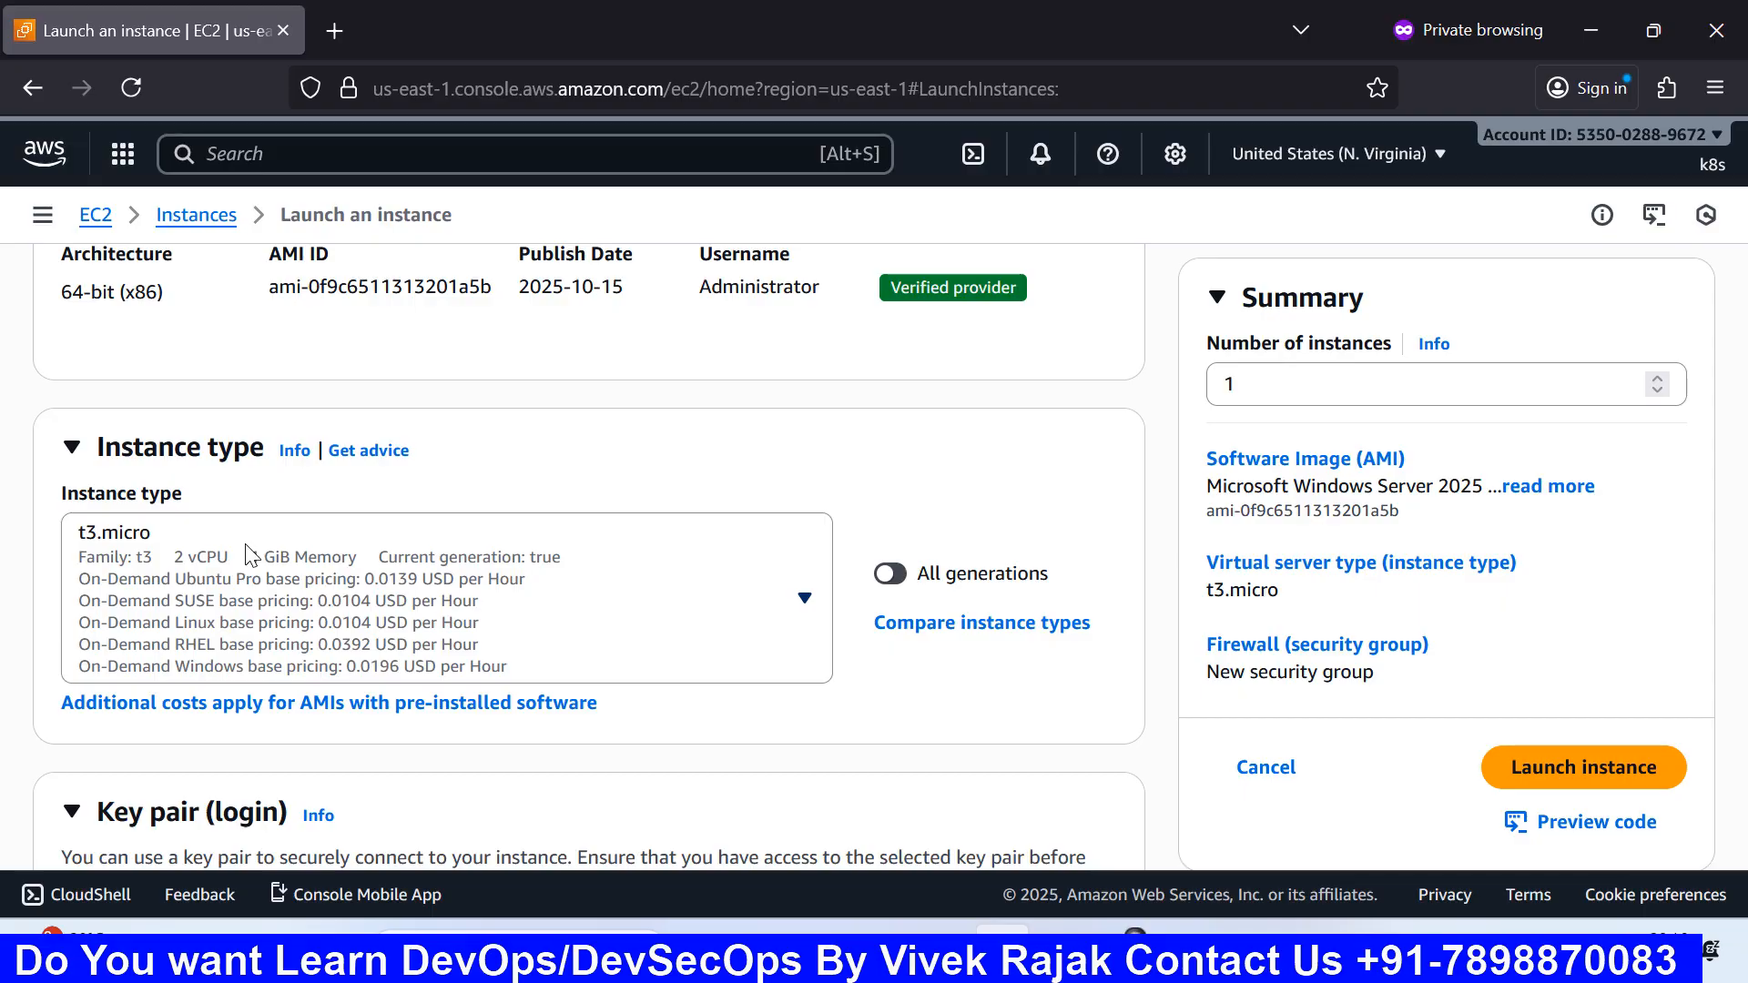
scroll(246, 549, up, 10)
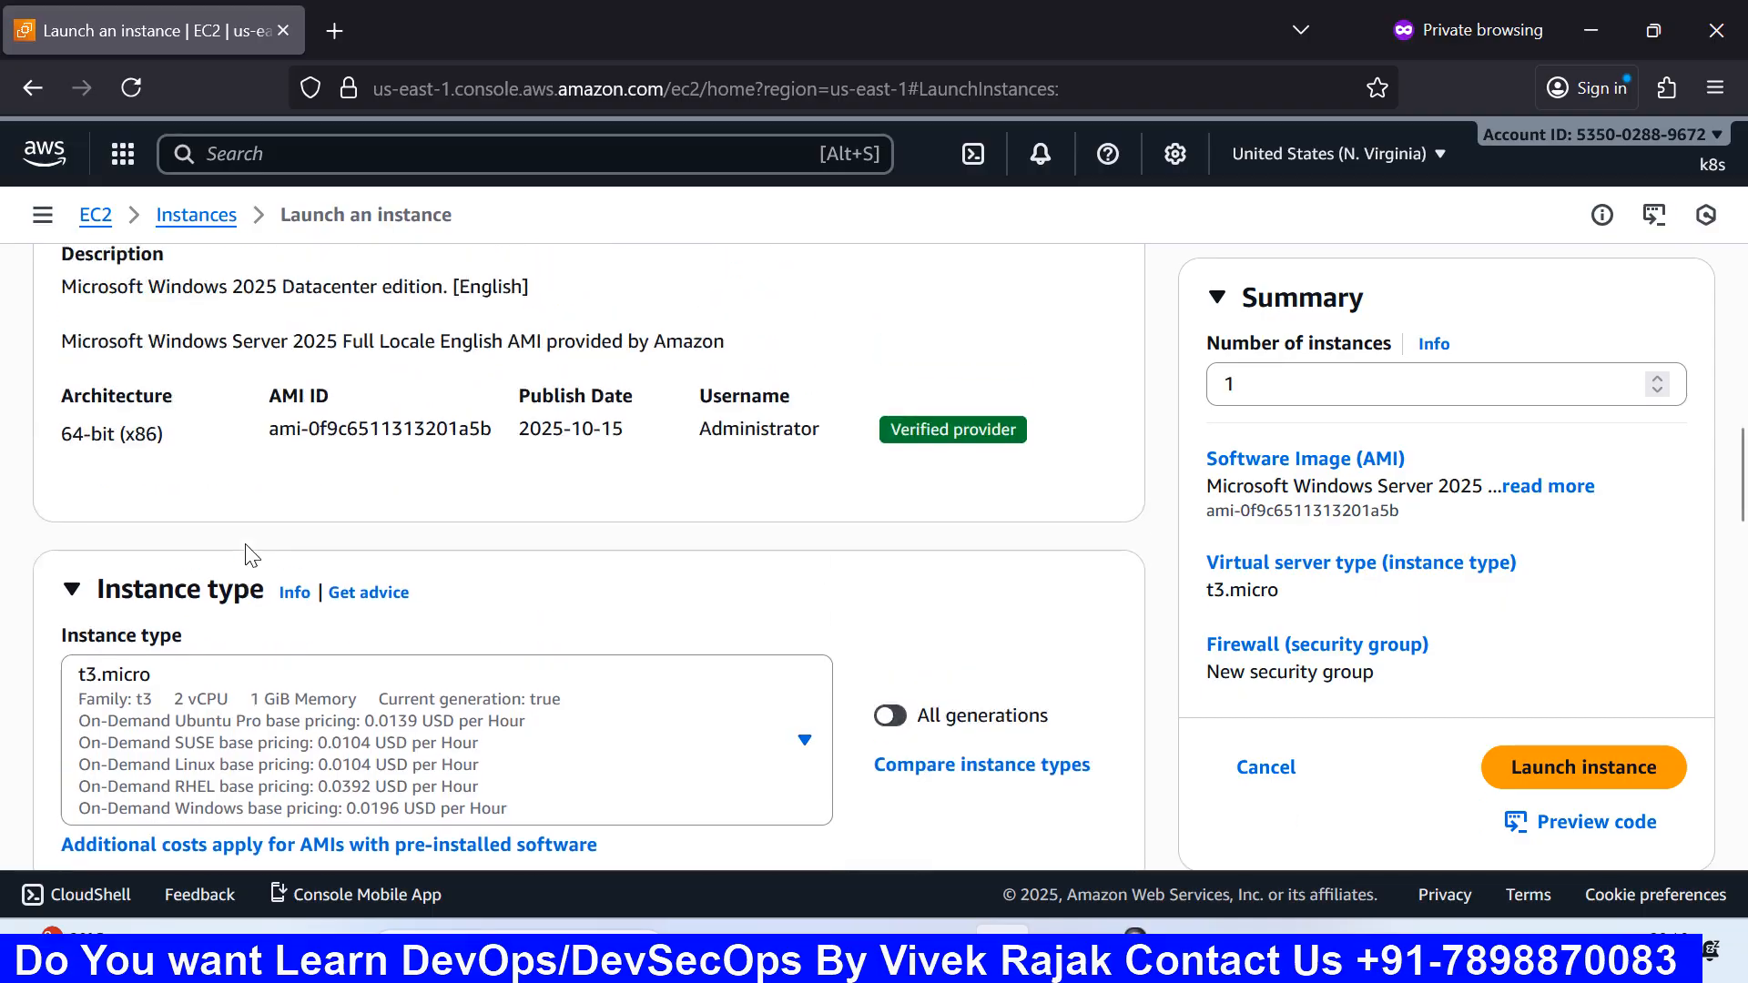
scroll(246, 549, down, 8)
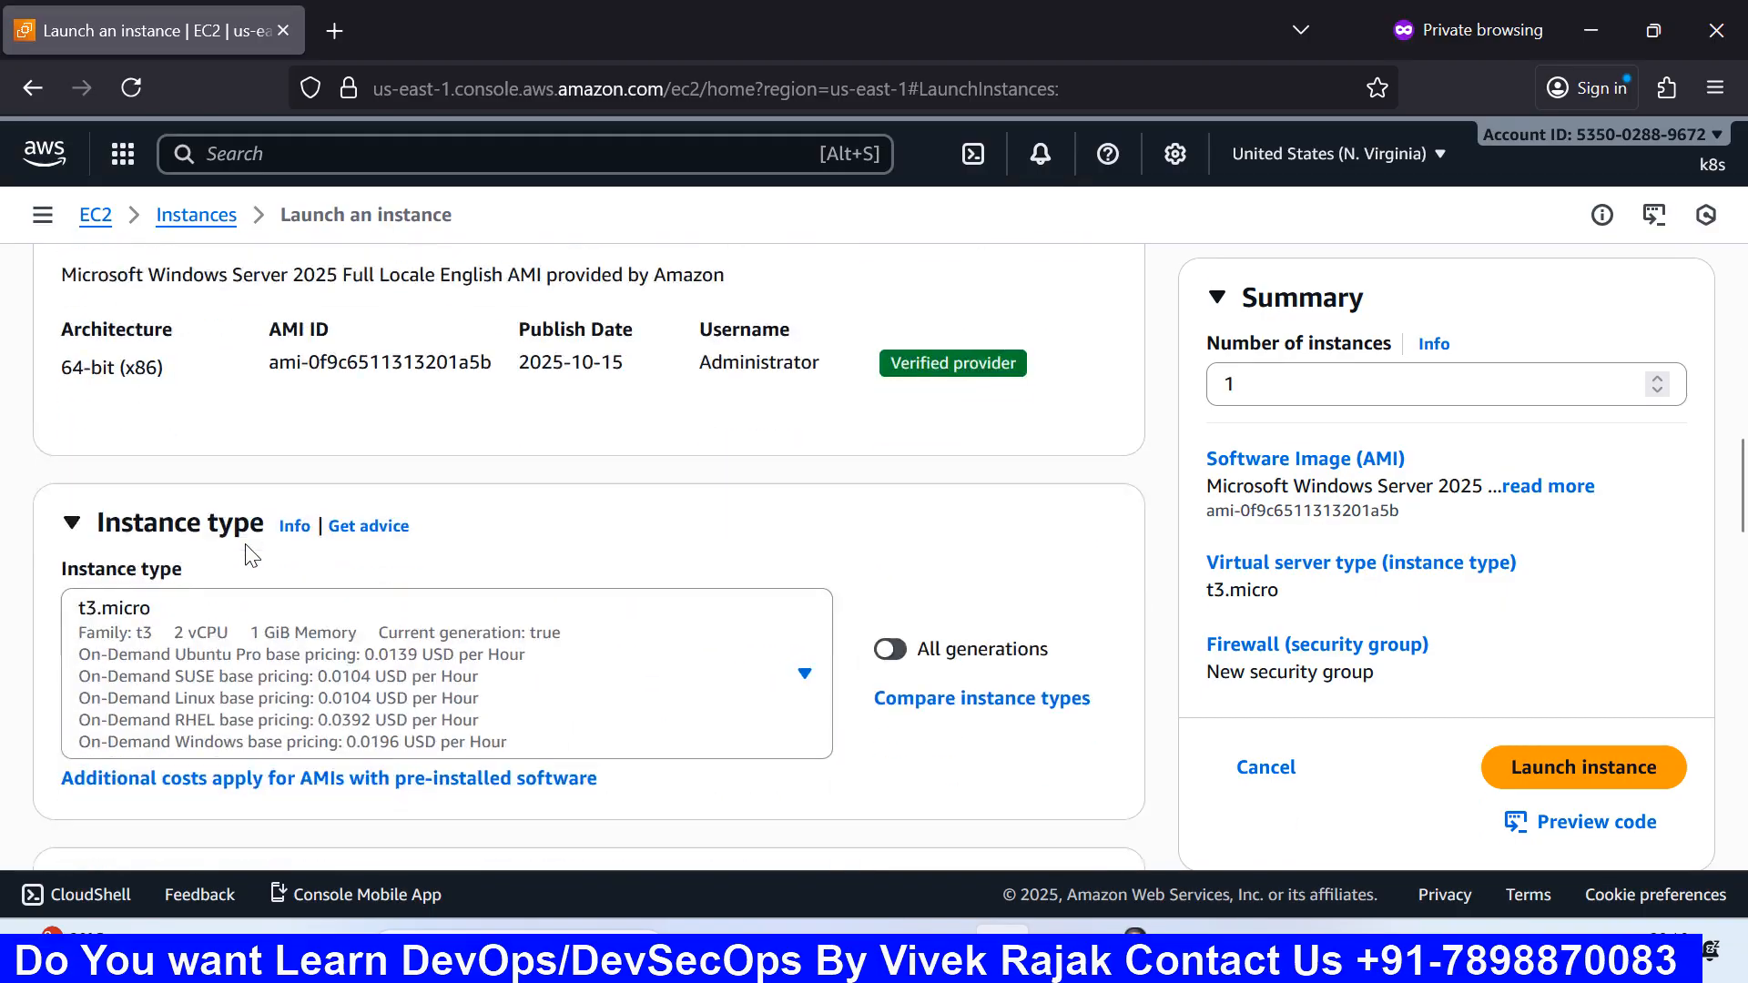
scroll(362, 582, up, 1)
scroll(361, 582, up, 5)
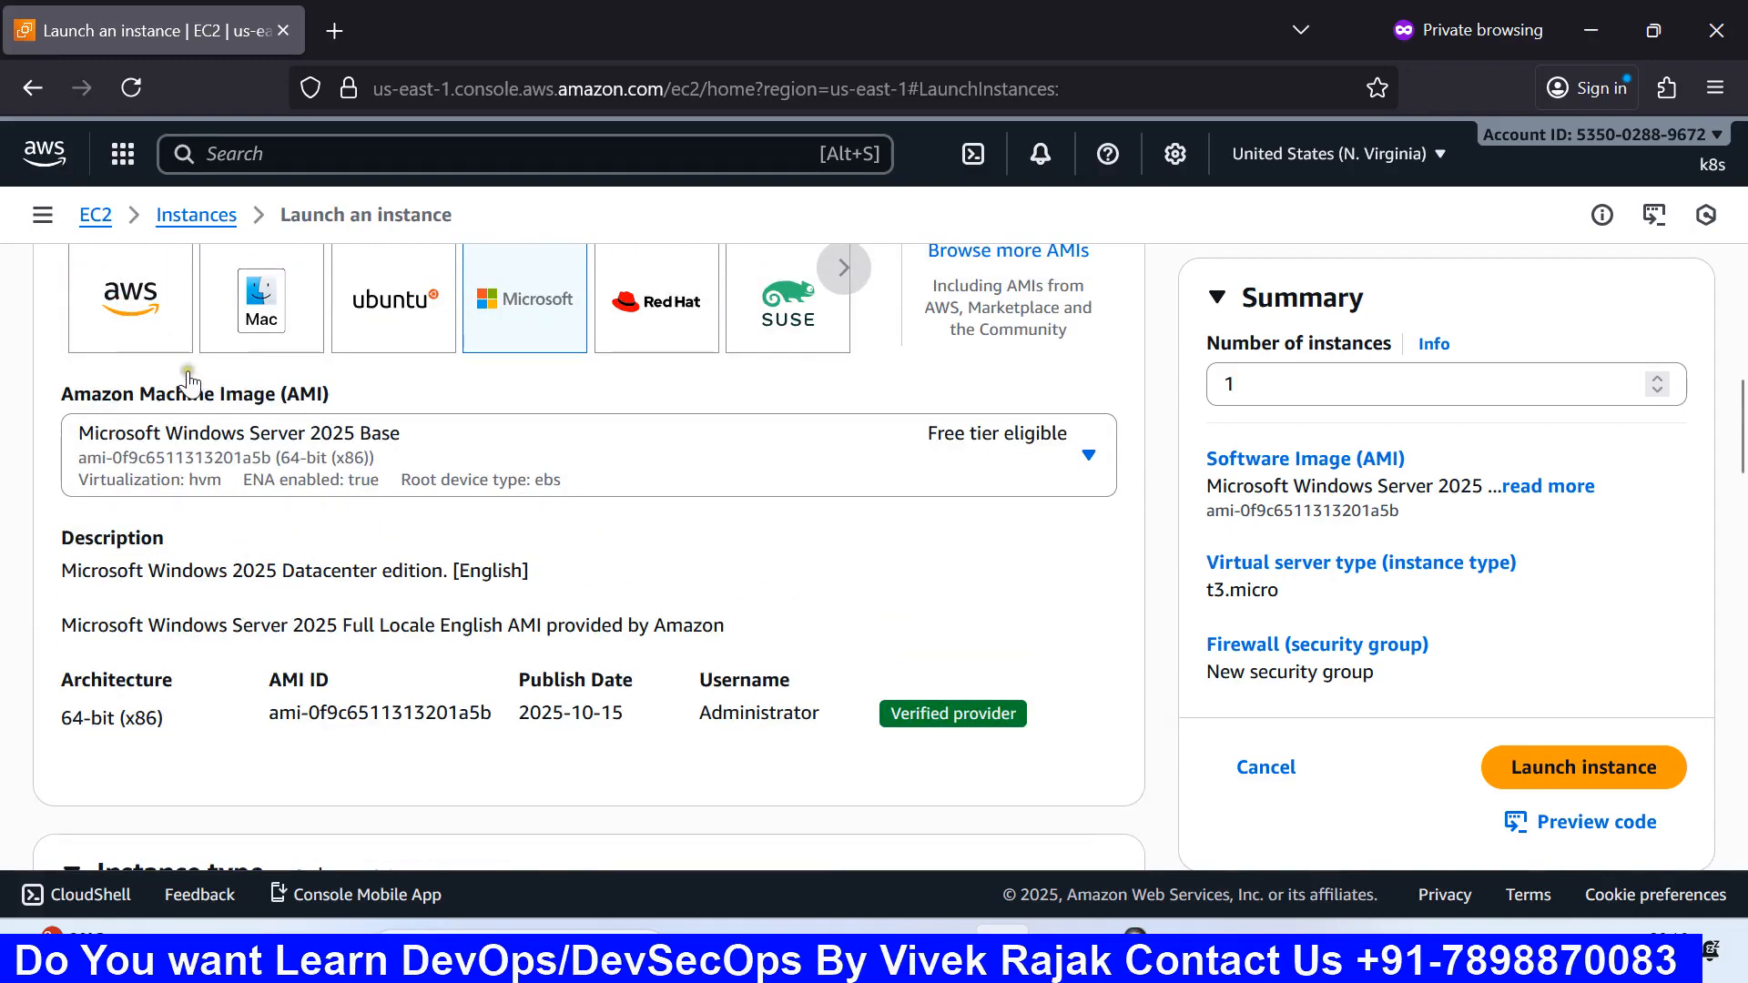
scroll(186, 377, up, 3)
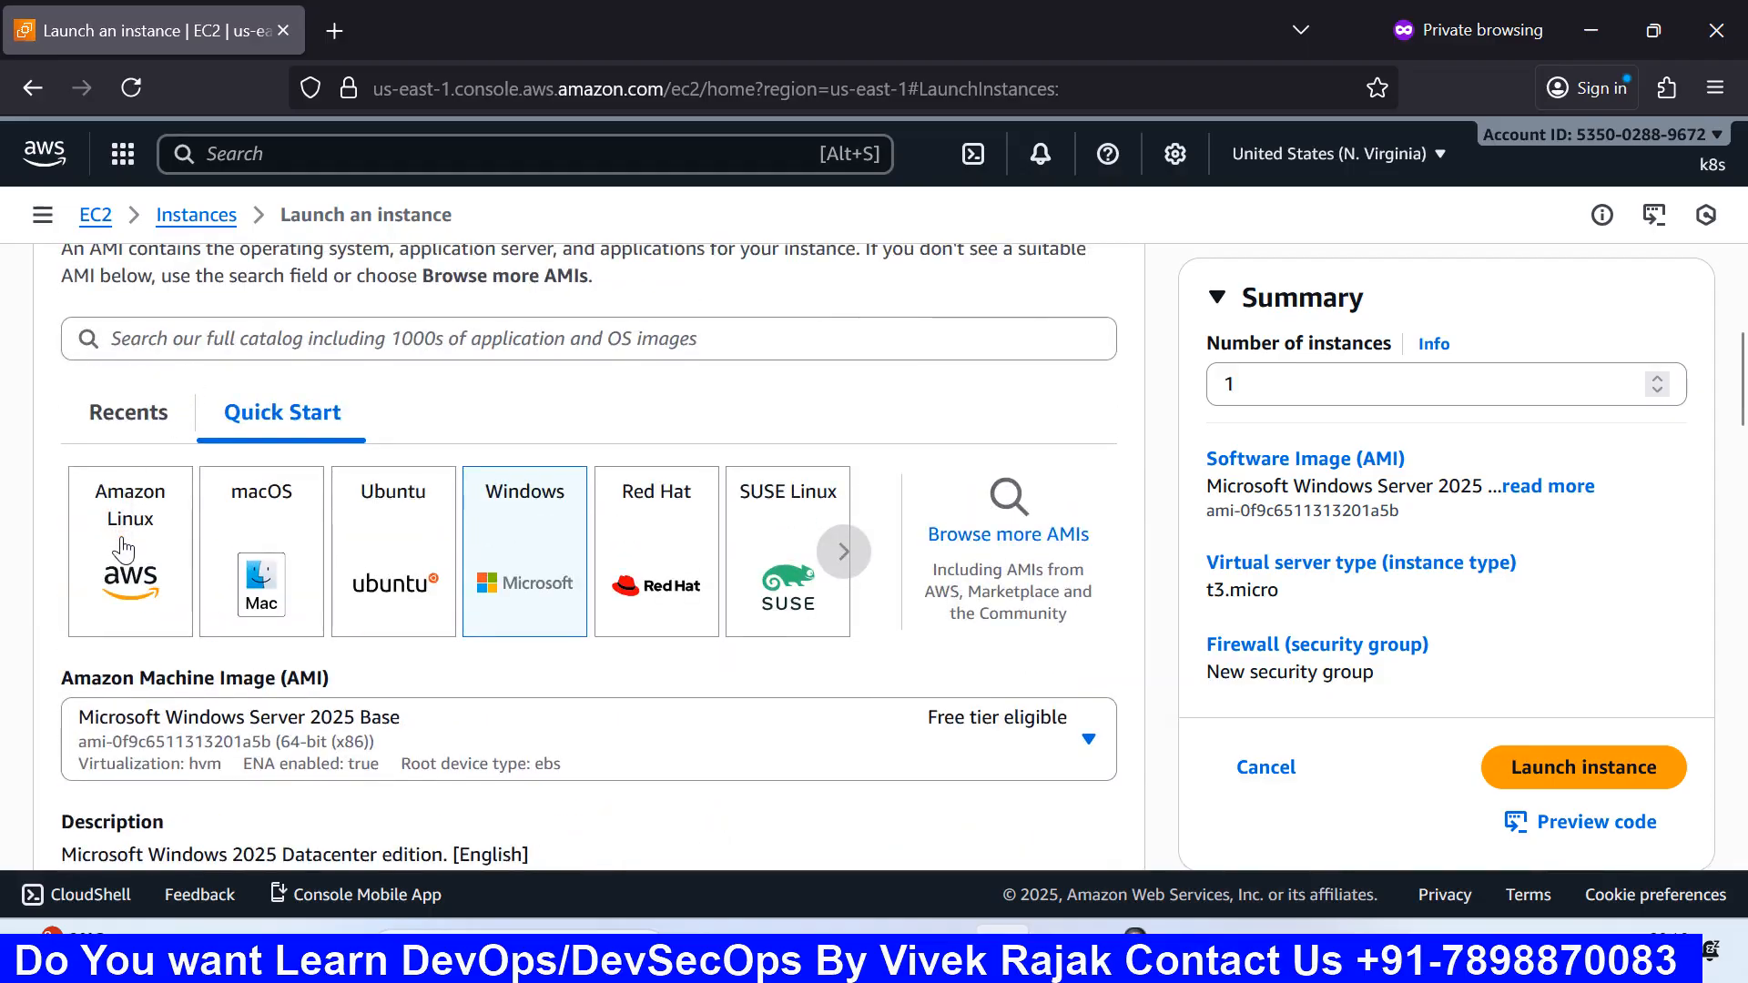
click(187, 535)
scroll(324, 546, down, 6)
scroll(323, 584, down, 3)
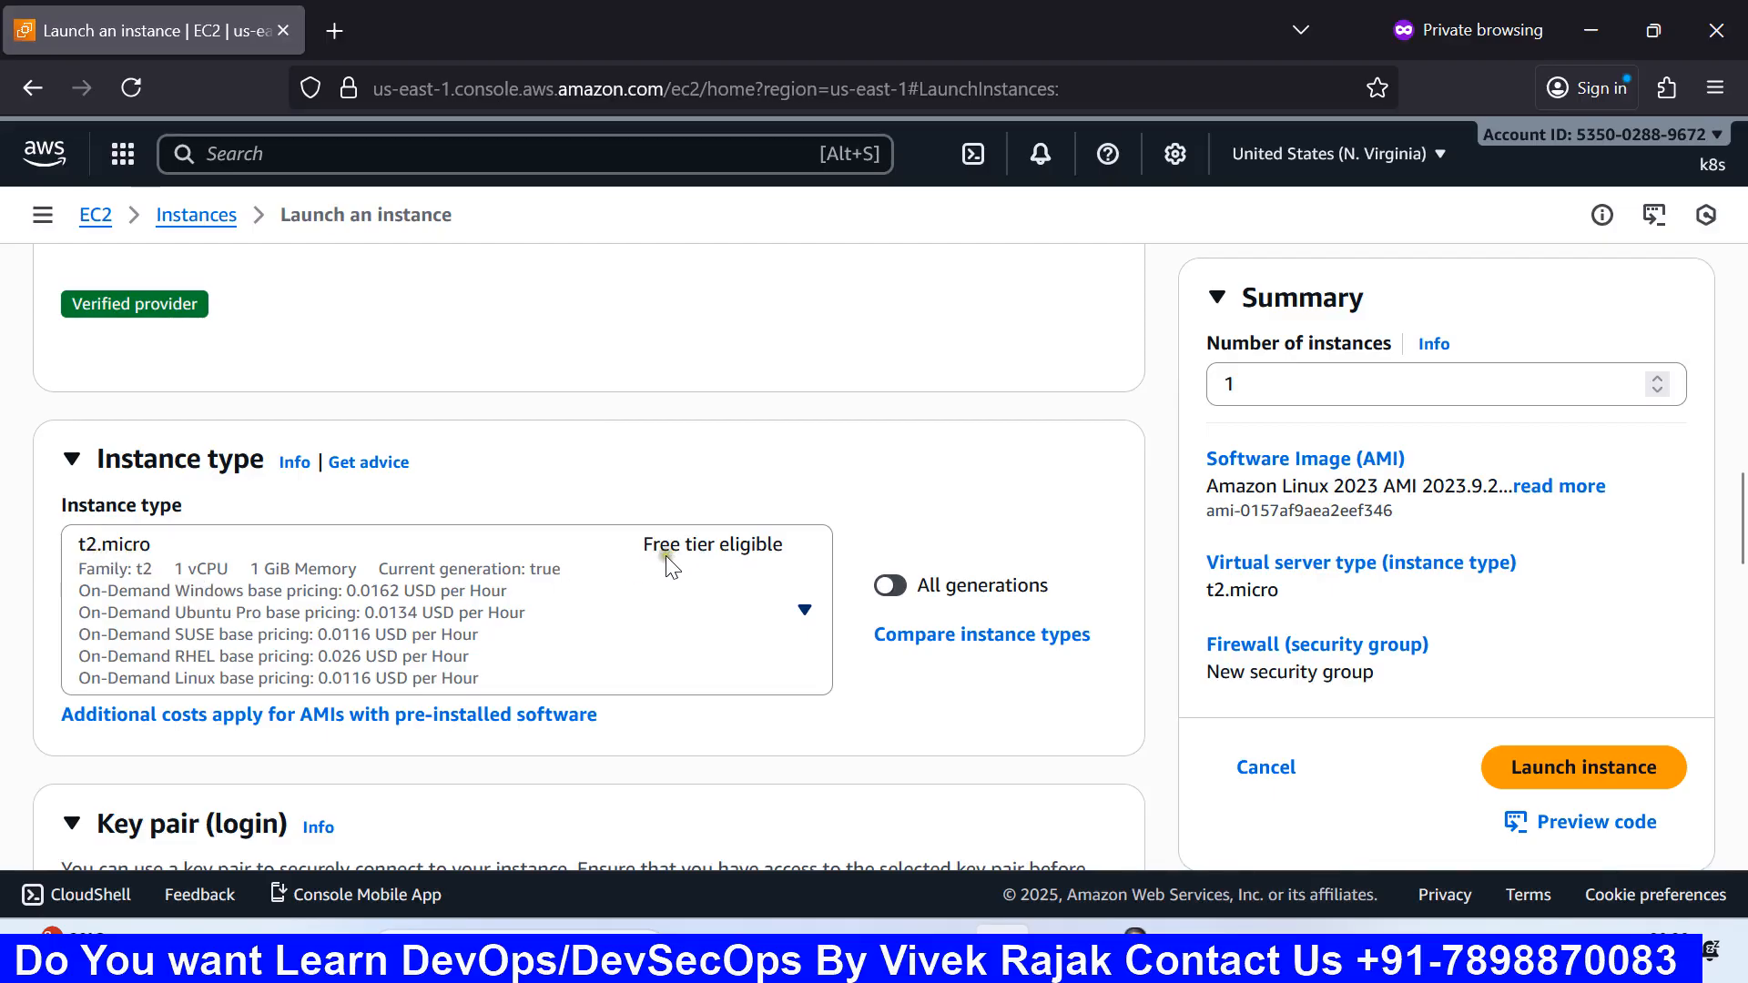
scroll(622, 569, up, 3)
scroll(621, 569, up, 6)
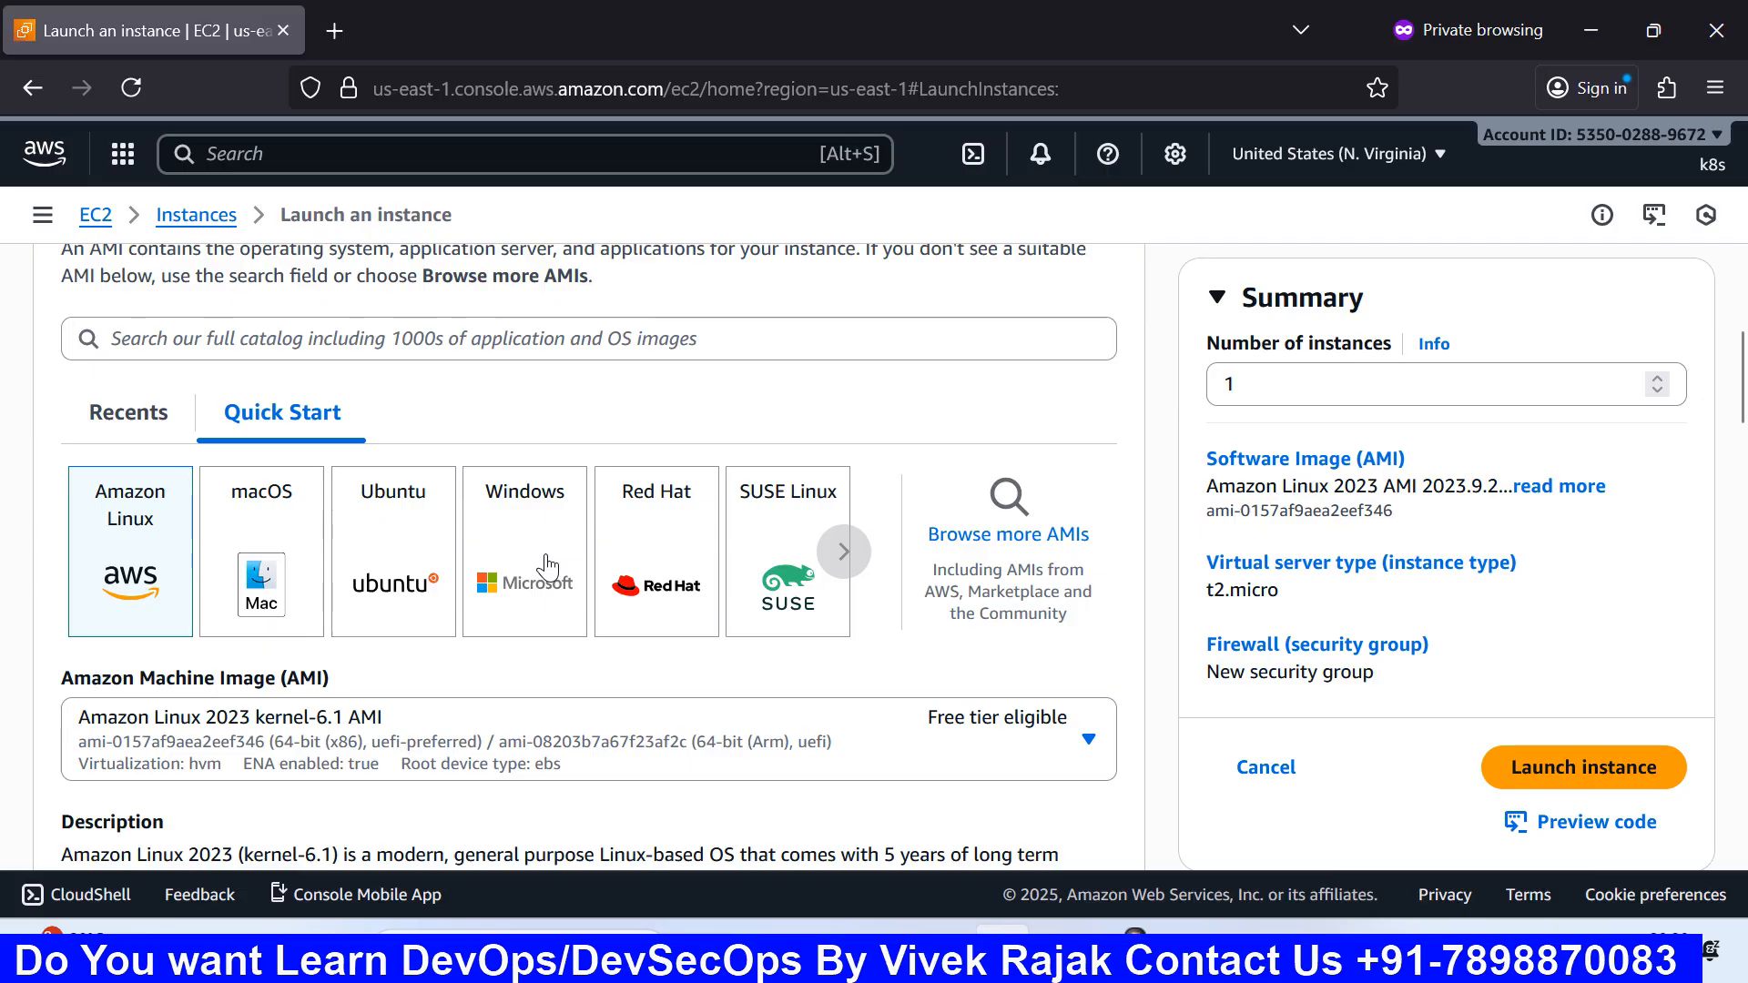
click(547, 567)
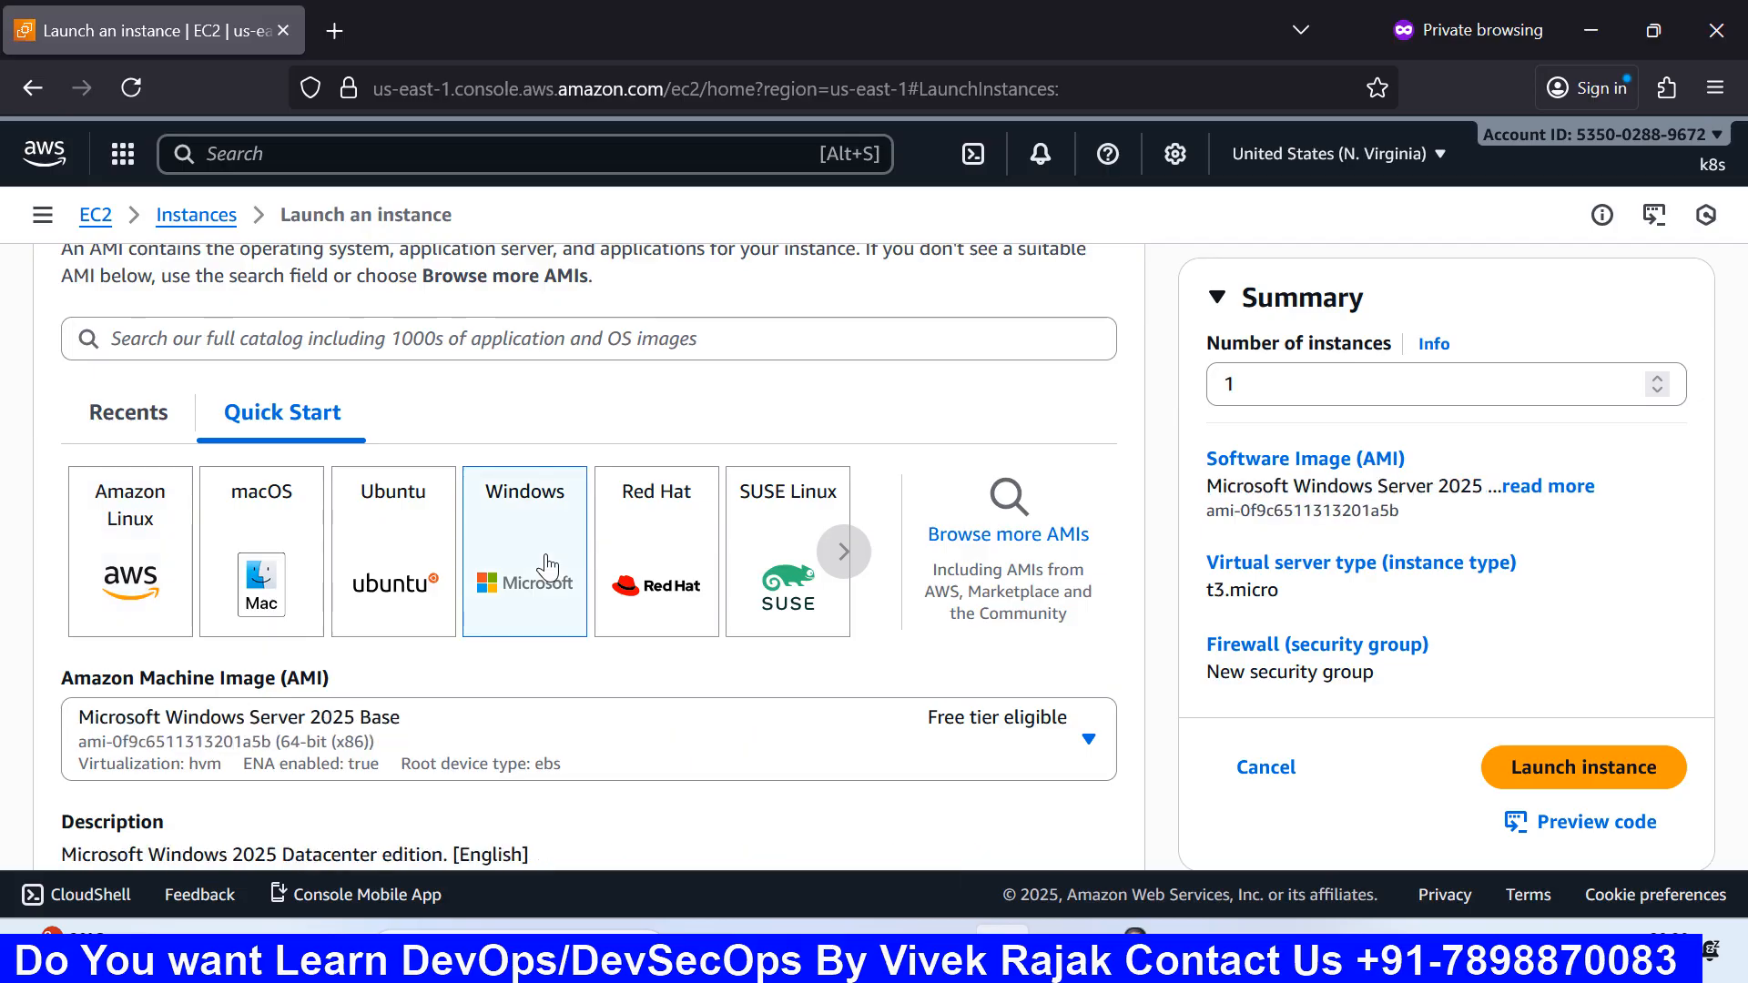
Step: Browse the existing key pairs without selecting one, then start creating a new key pair
scroll(547, 567, down, 6)
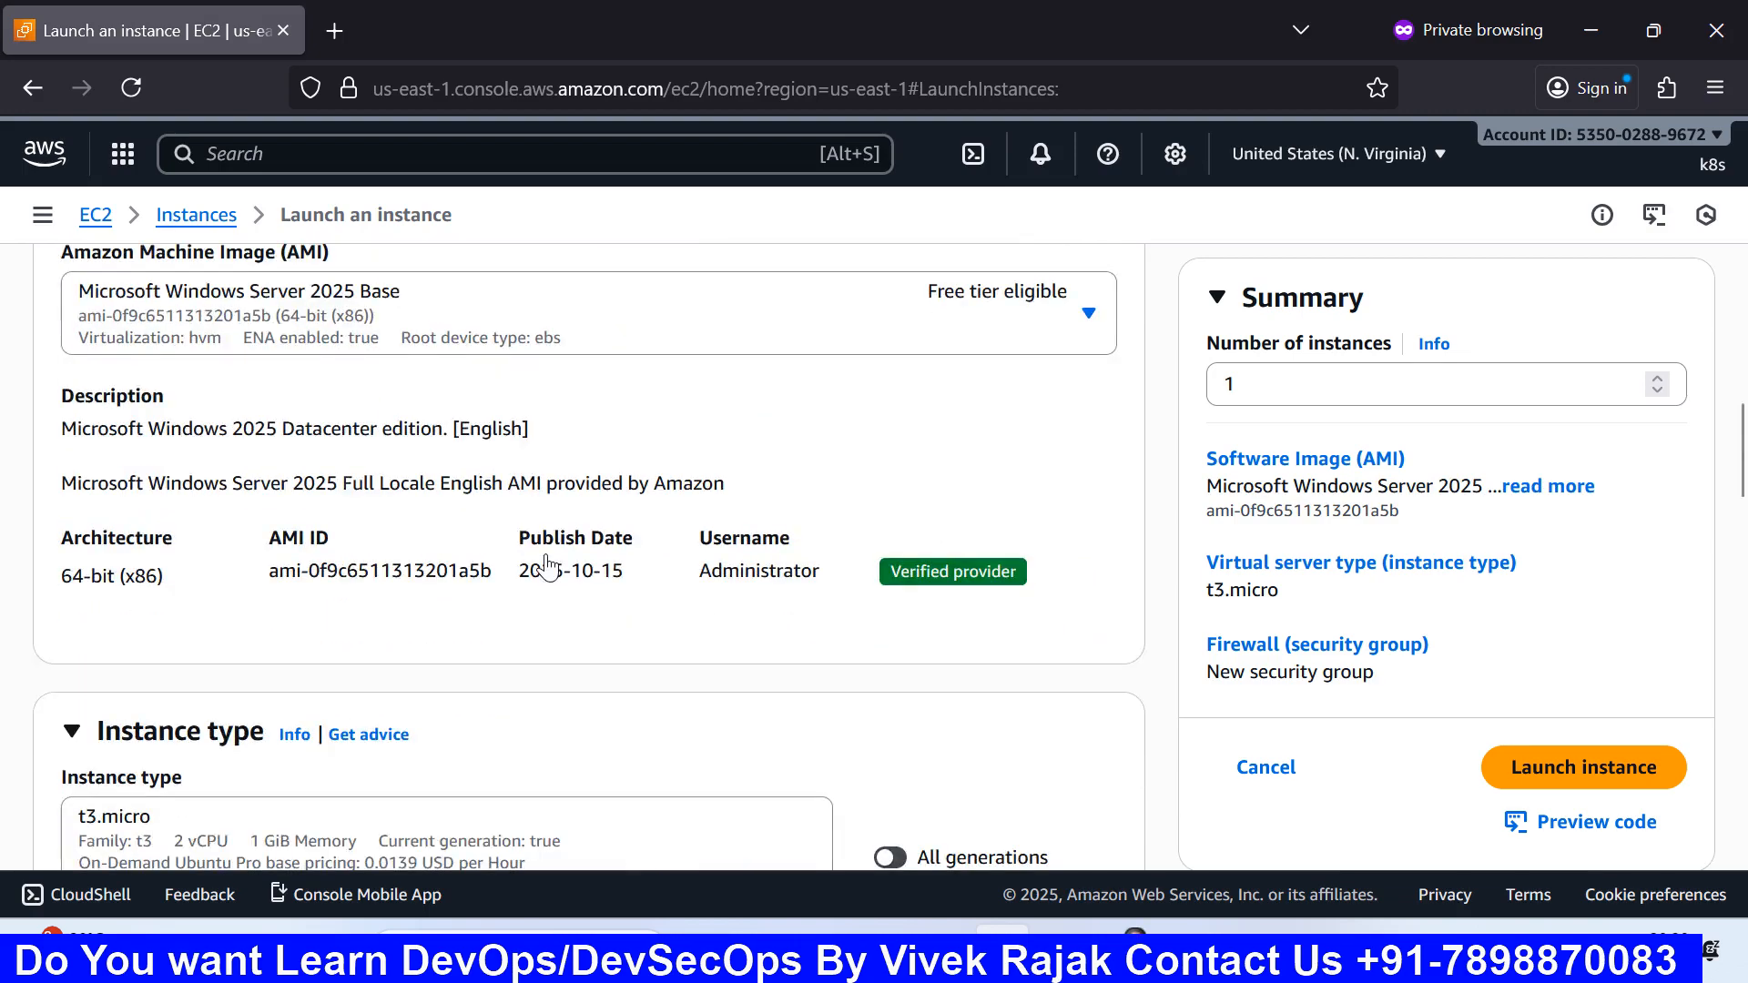
scroll(547, 567, down, 2)
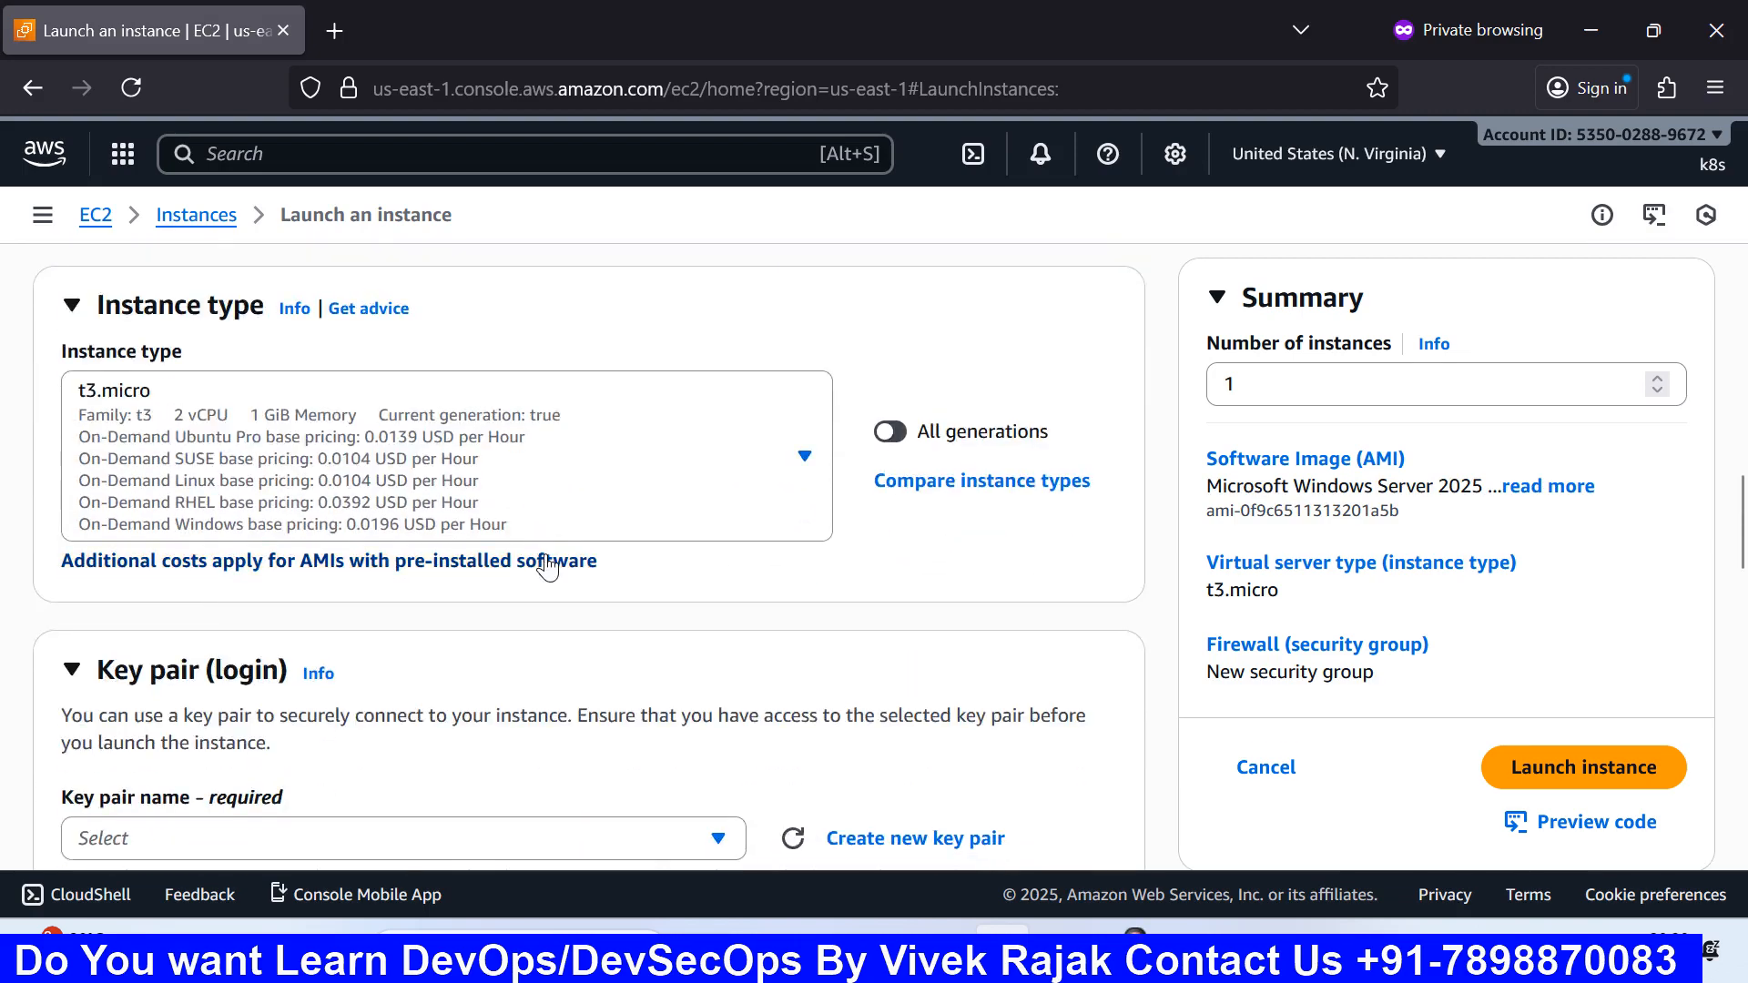
scroll(364, 408, down, 1)
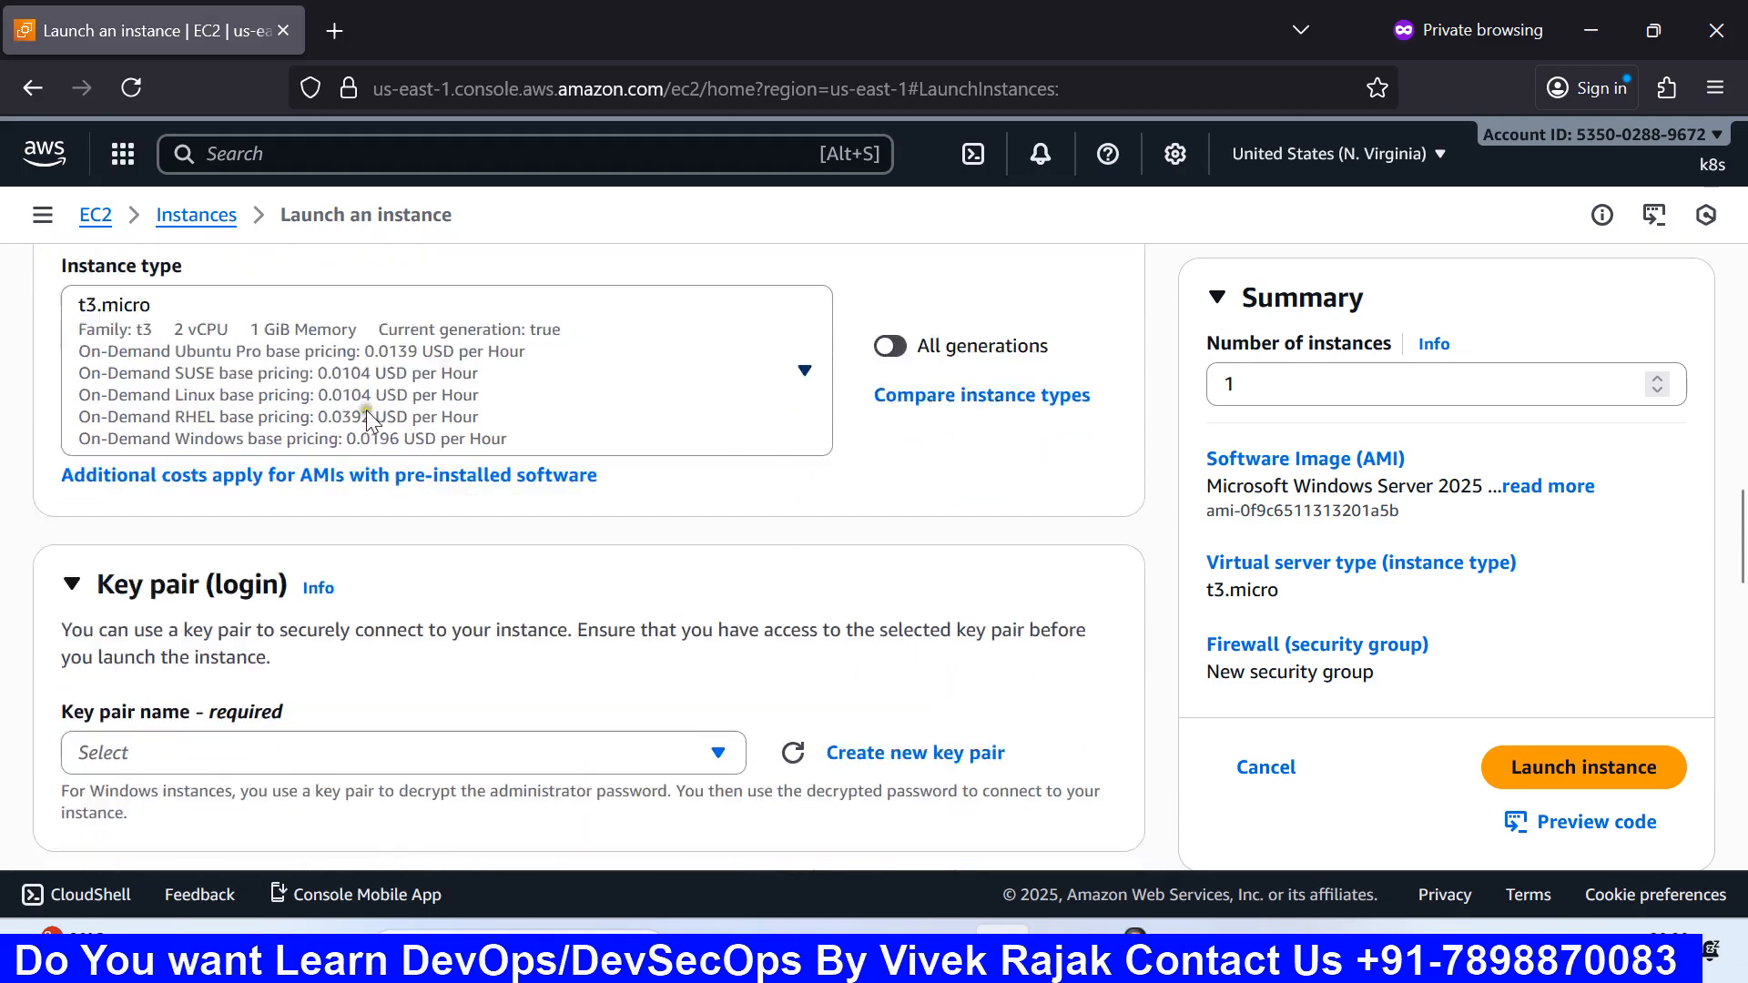
scroll(366, 410, down, 2)
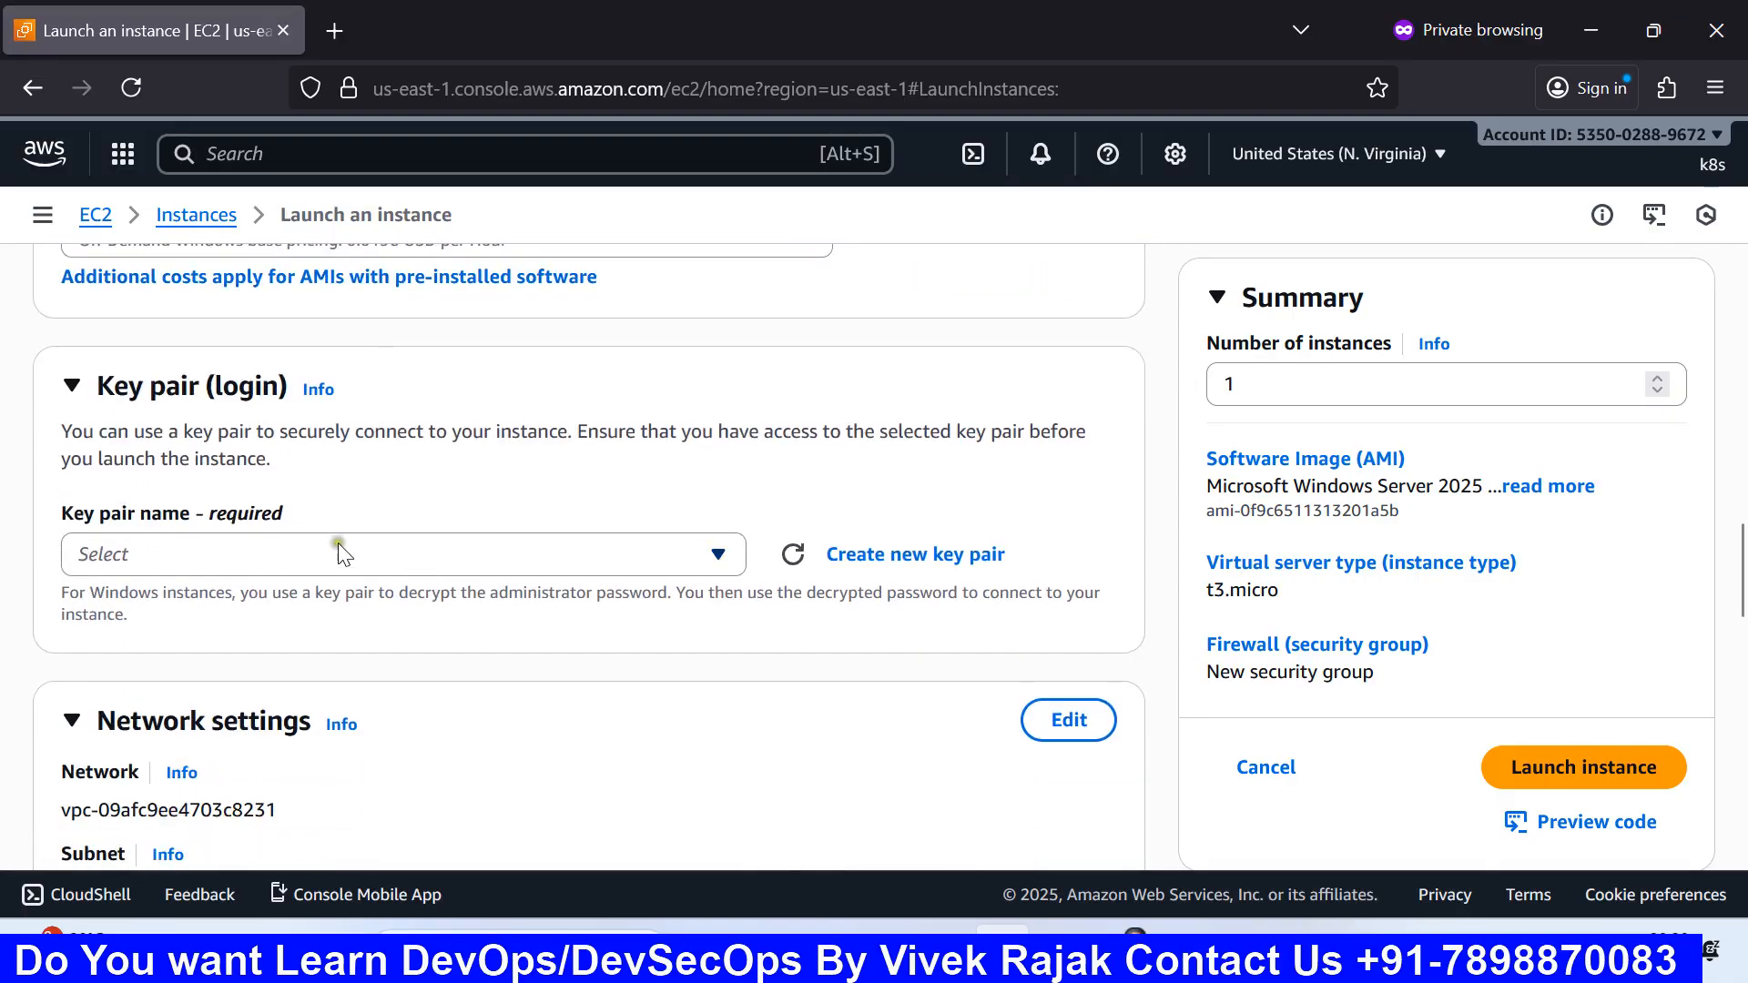
click(463, 552)
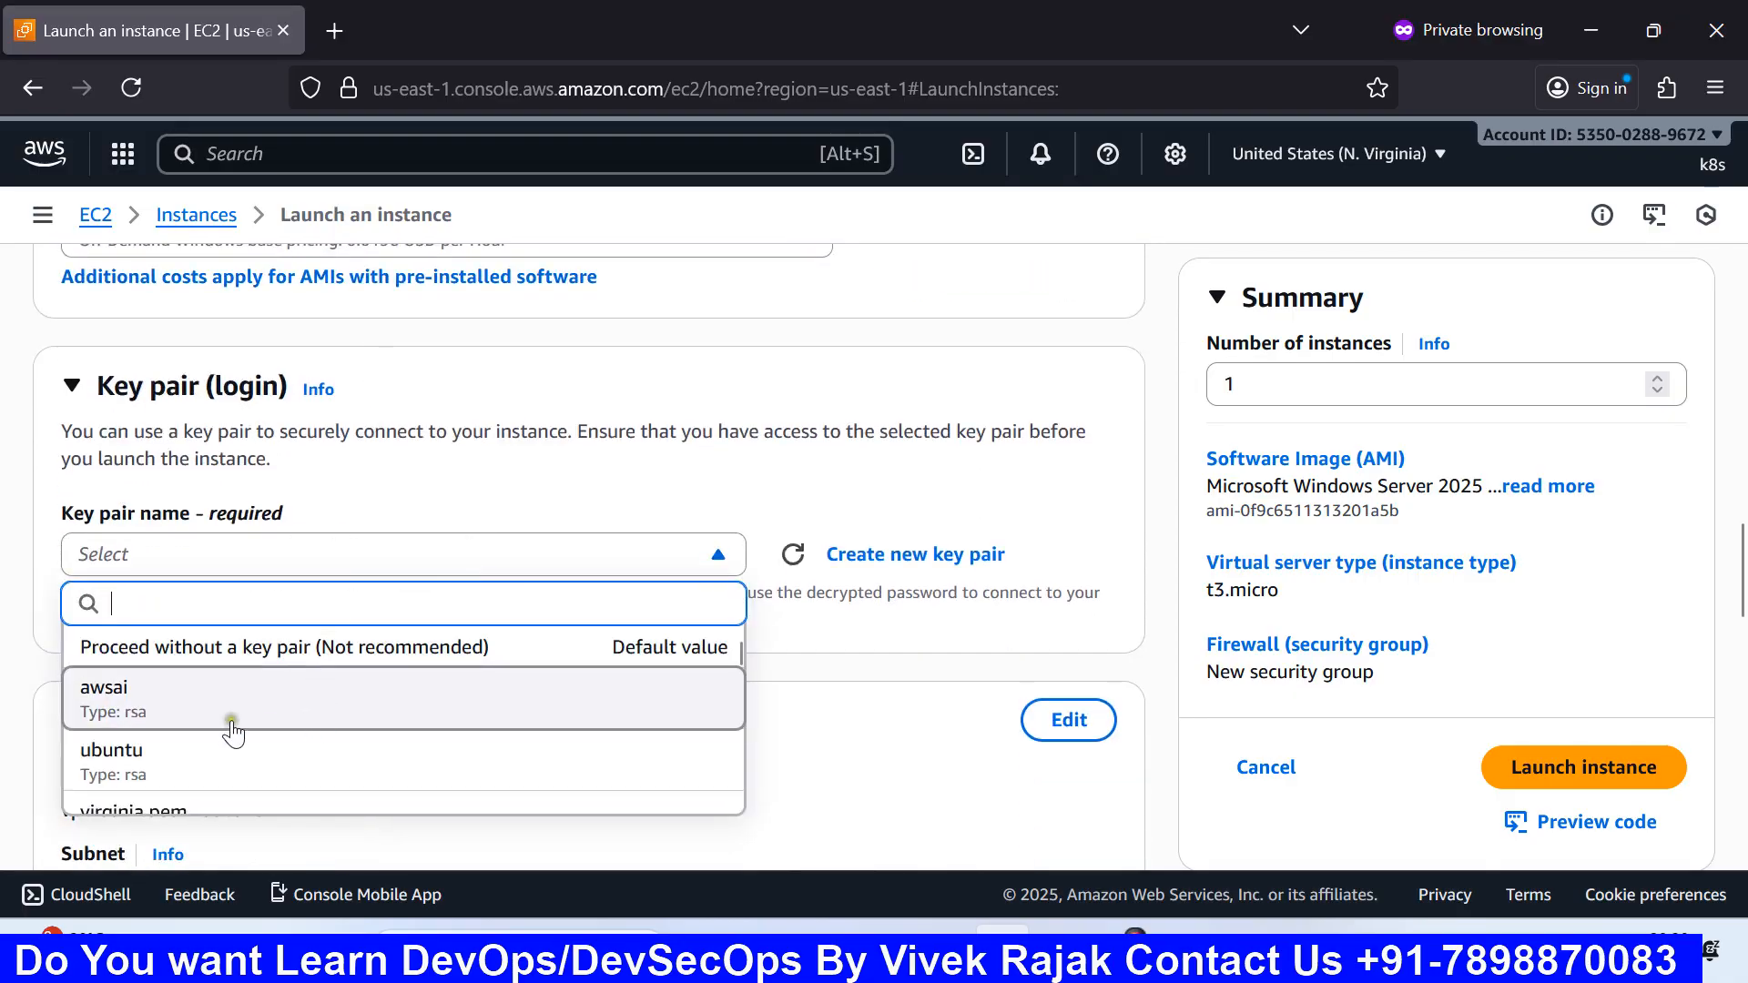
scroll(261, 719, down, 3)
scroll(261, 720, down, 8)
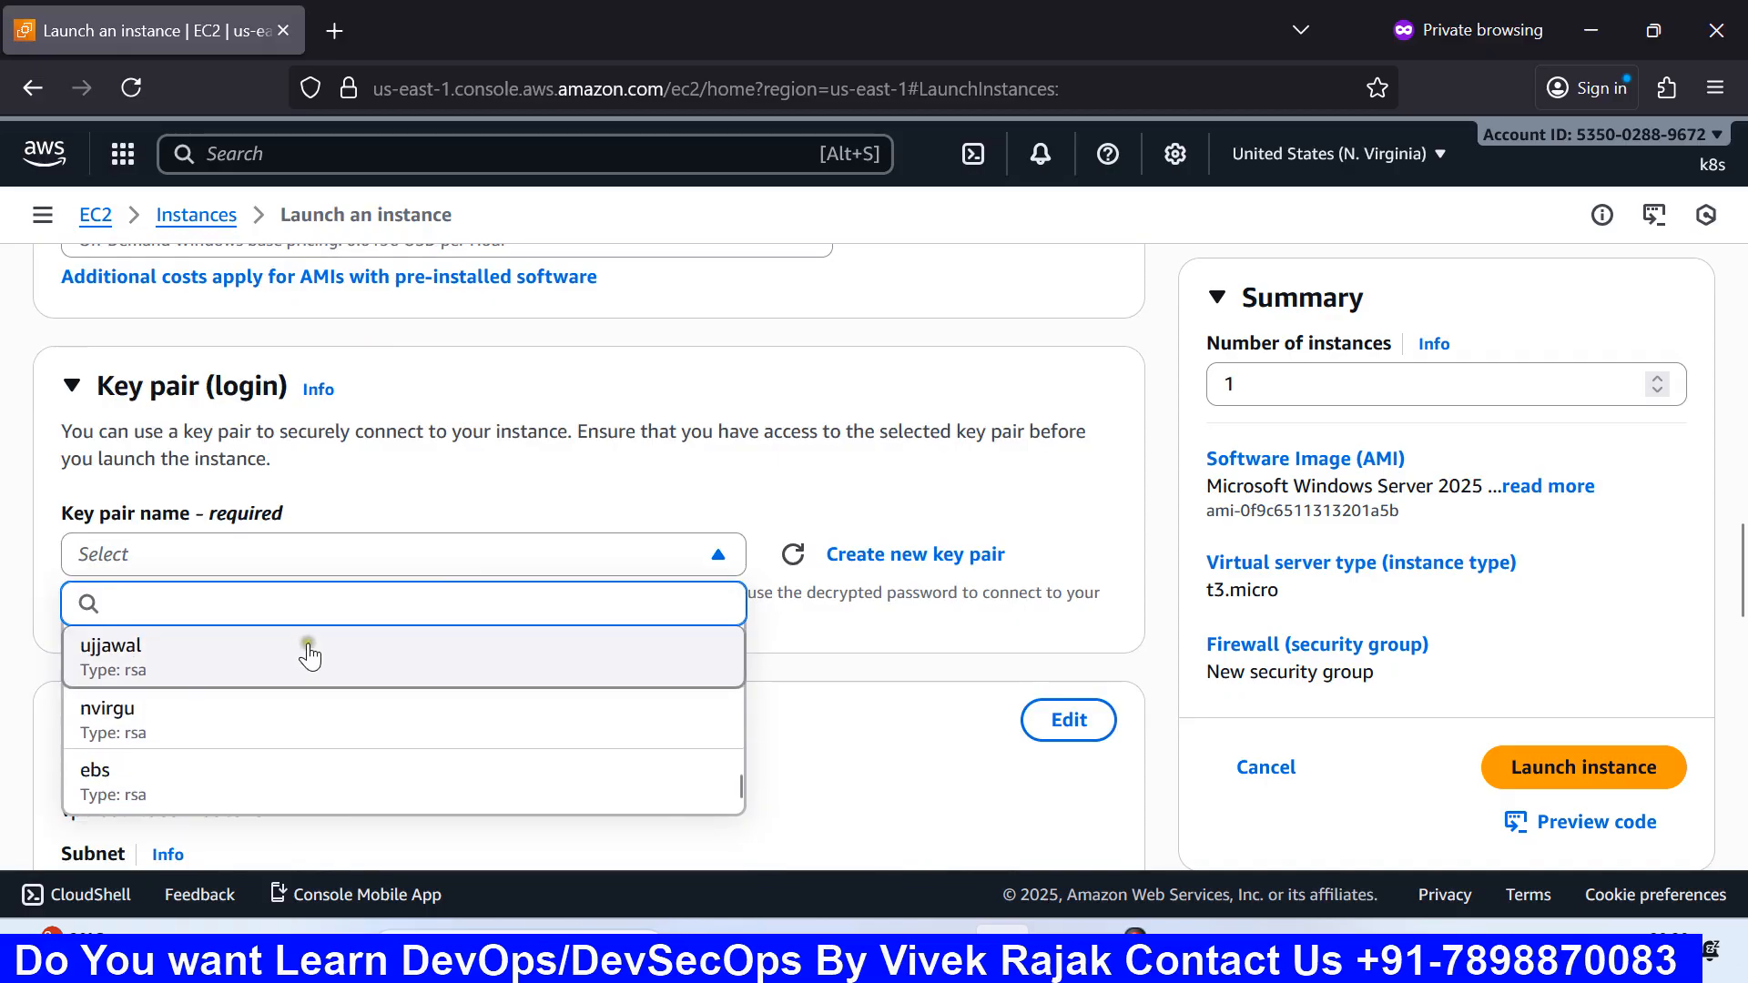
click(911, 670)
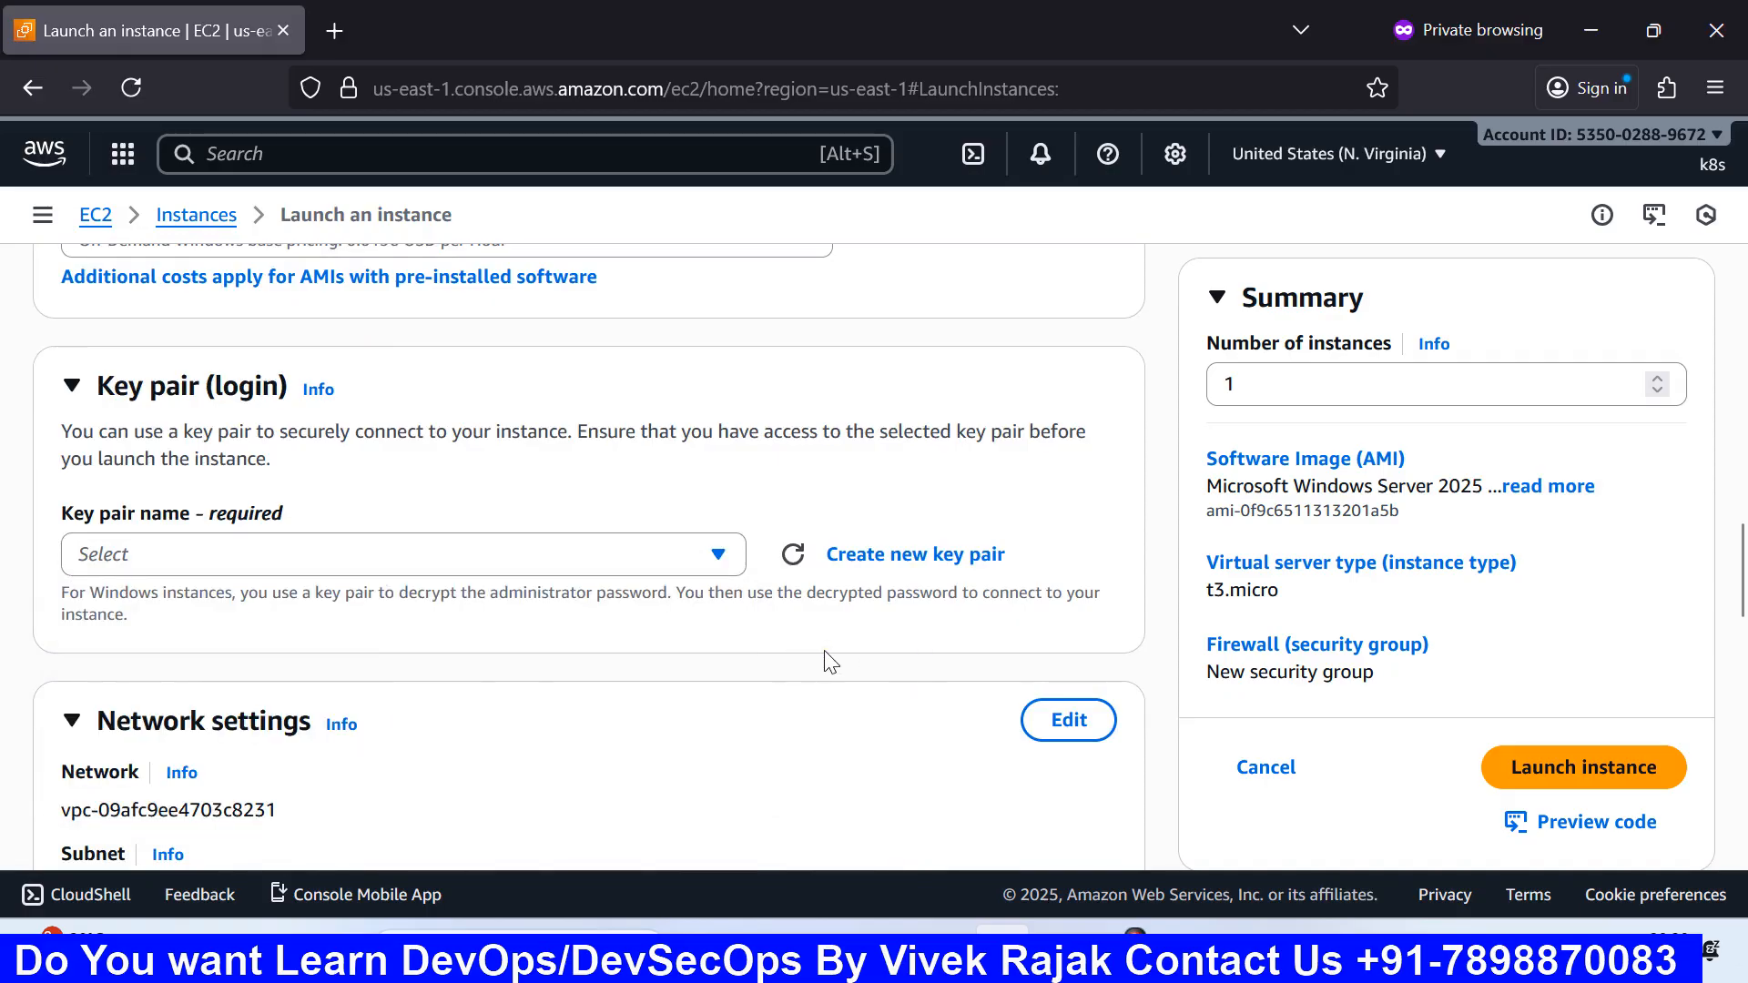
click(948, 554)
Step: Name the new key pair cloudwithvivek
scroll(708, 555, down, 3)
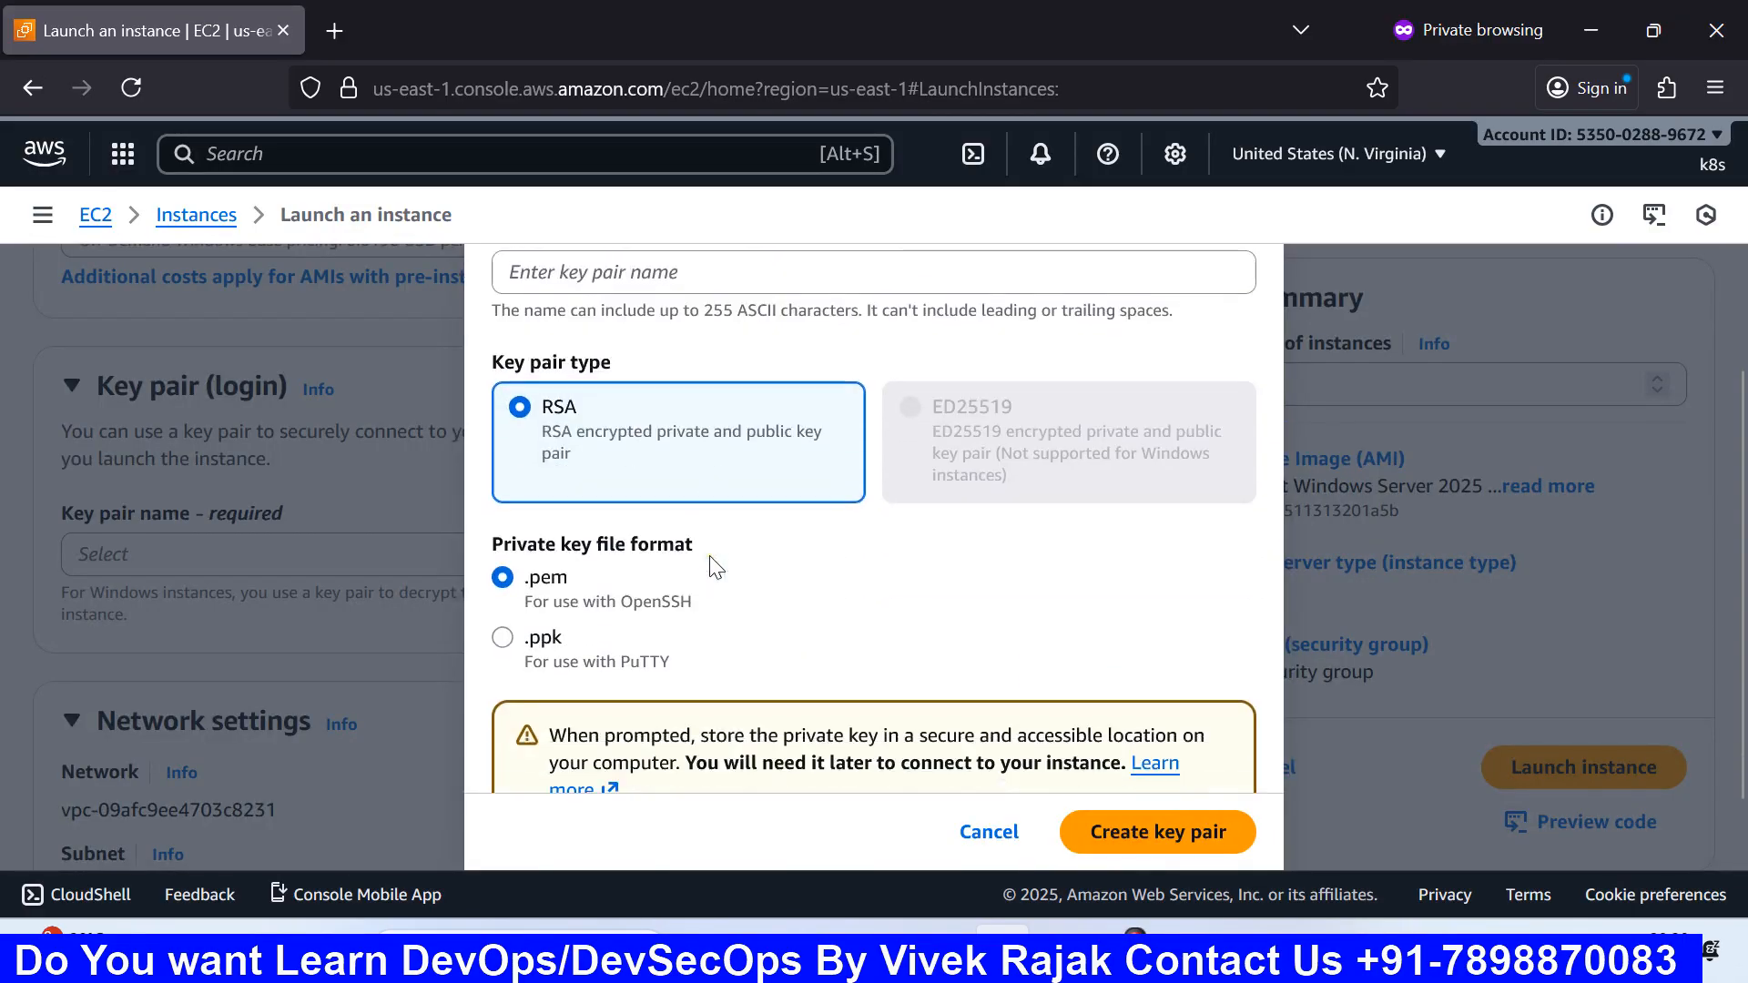
scroll(710, 565, up, 3)
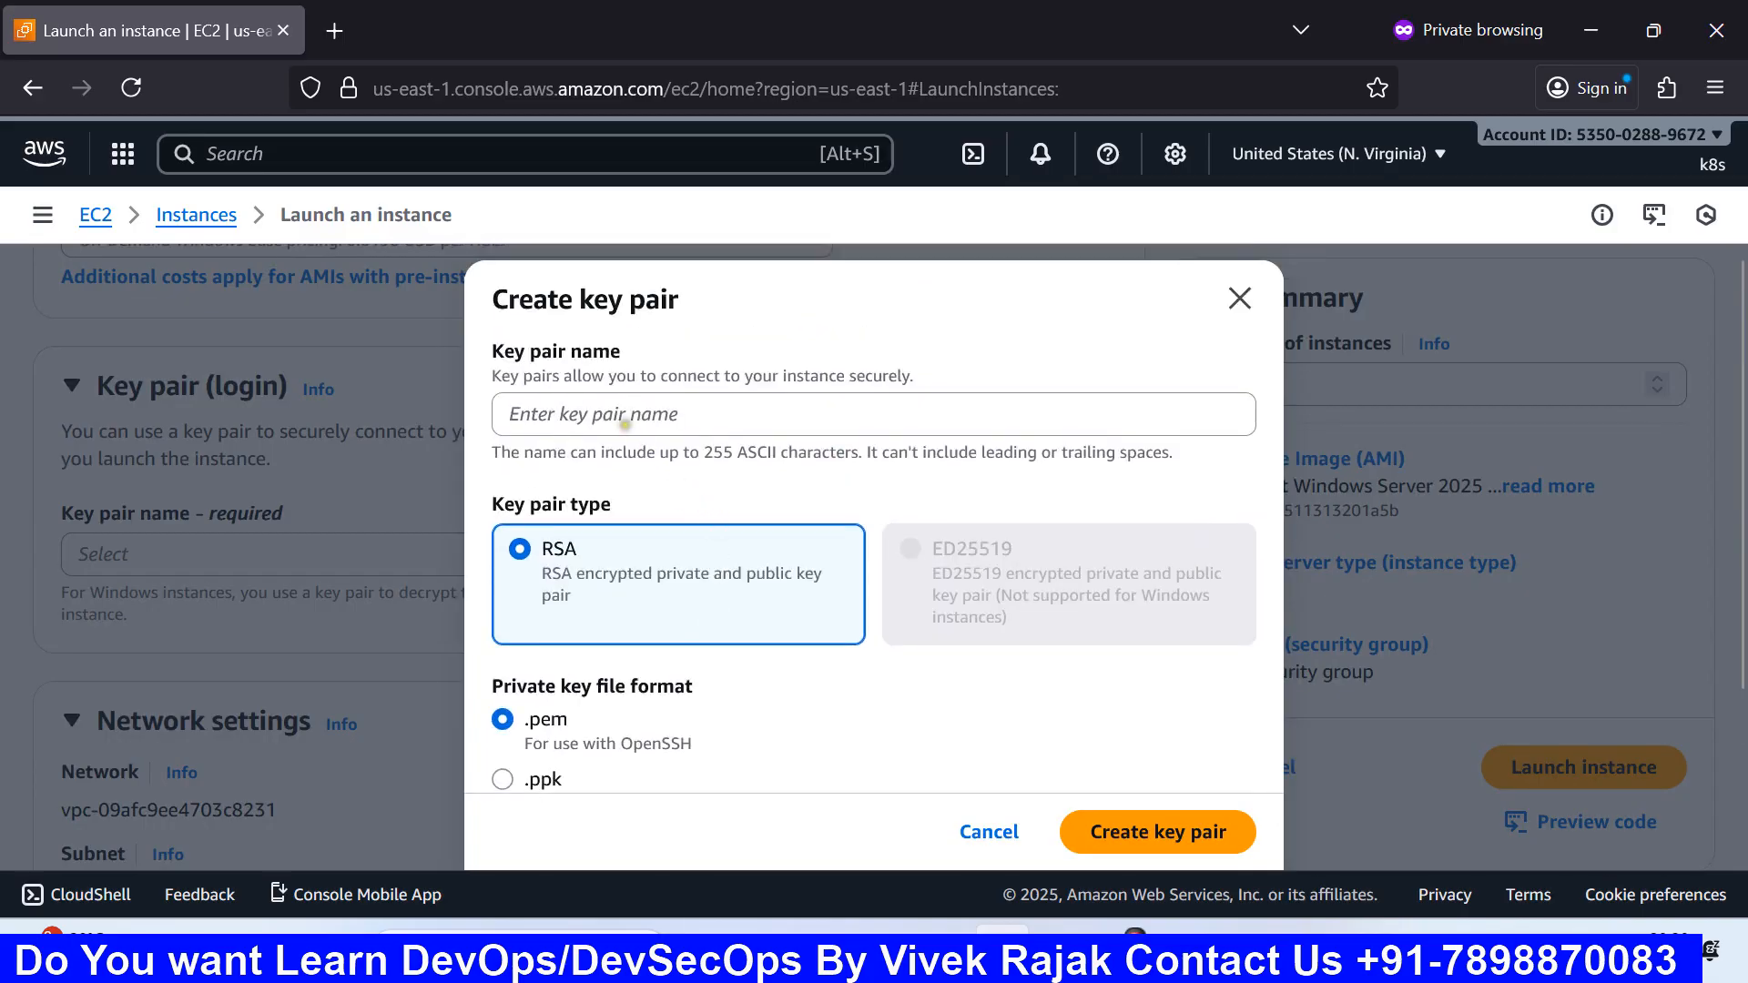
click(627, 402)
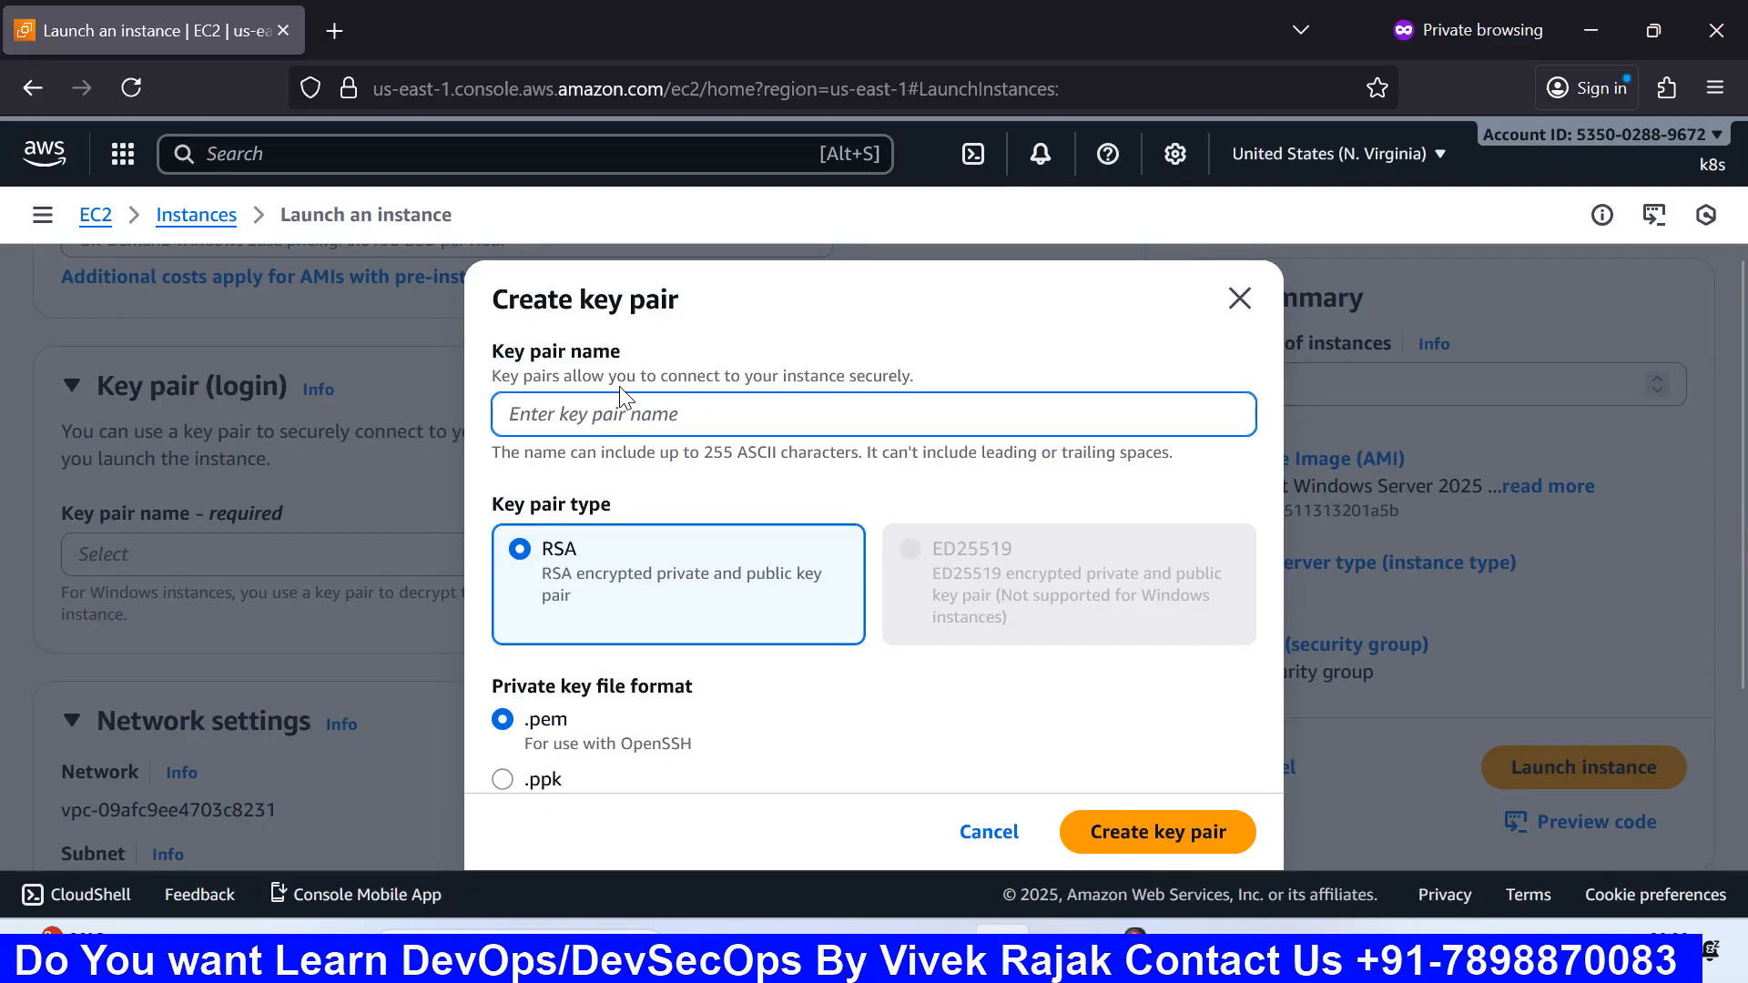
text(cloud)
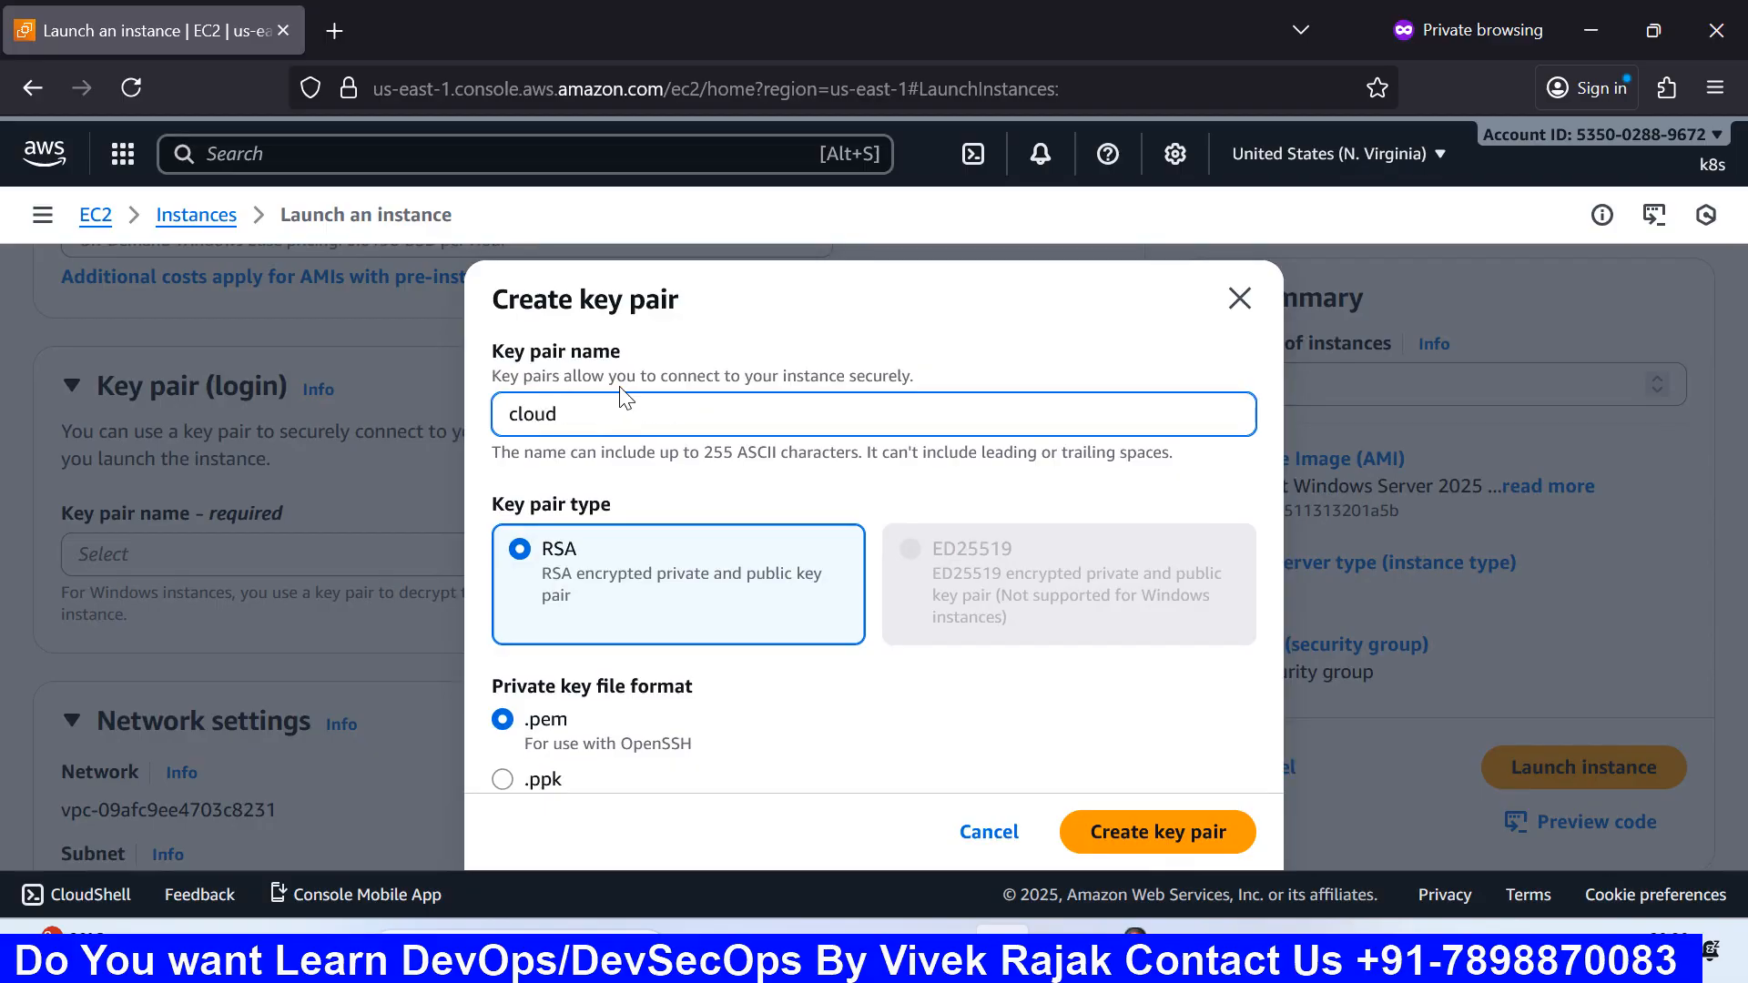
text(withvivek)
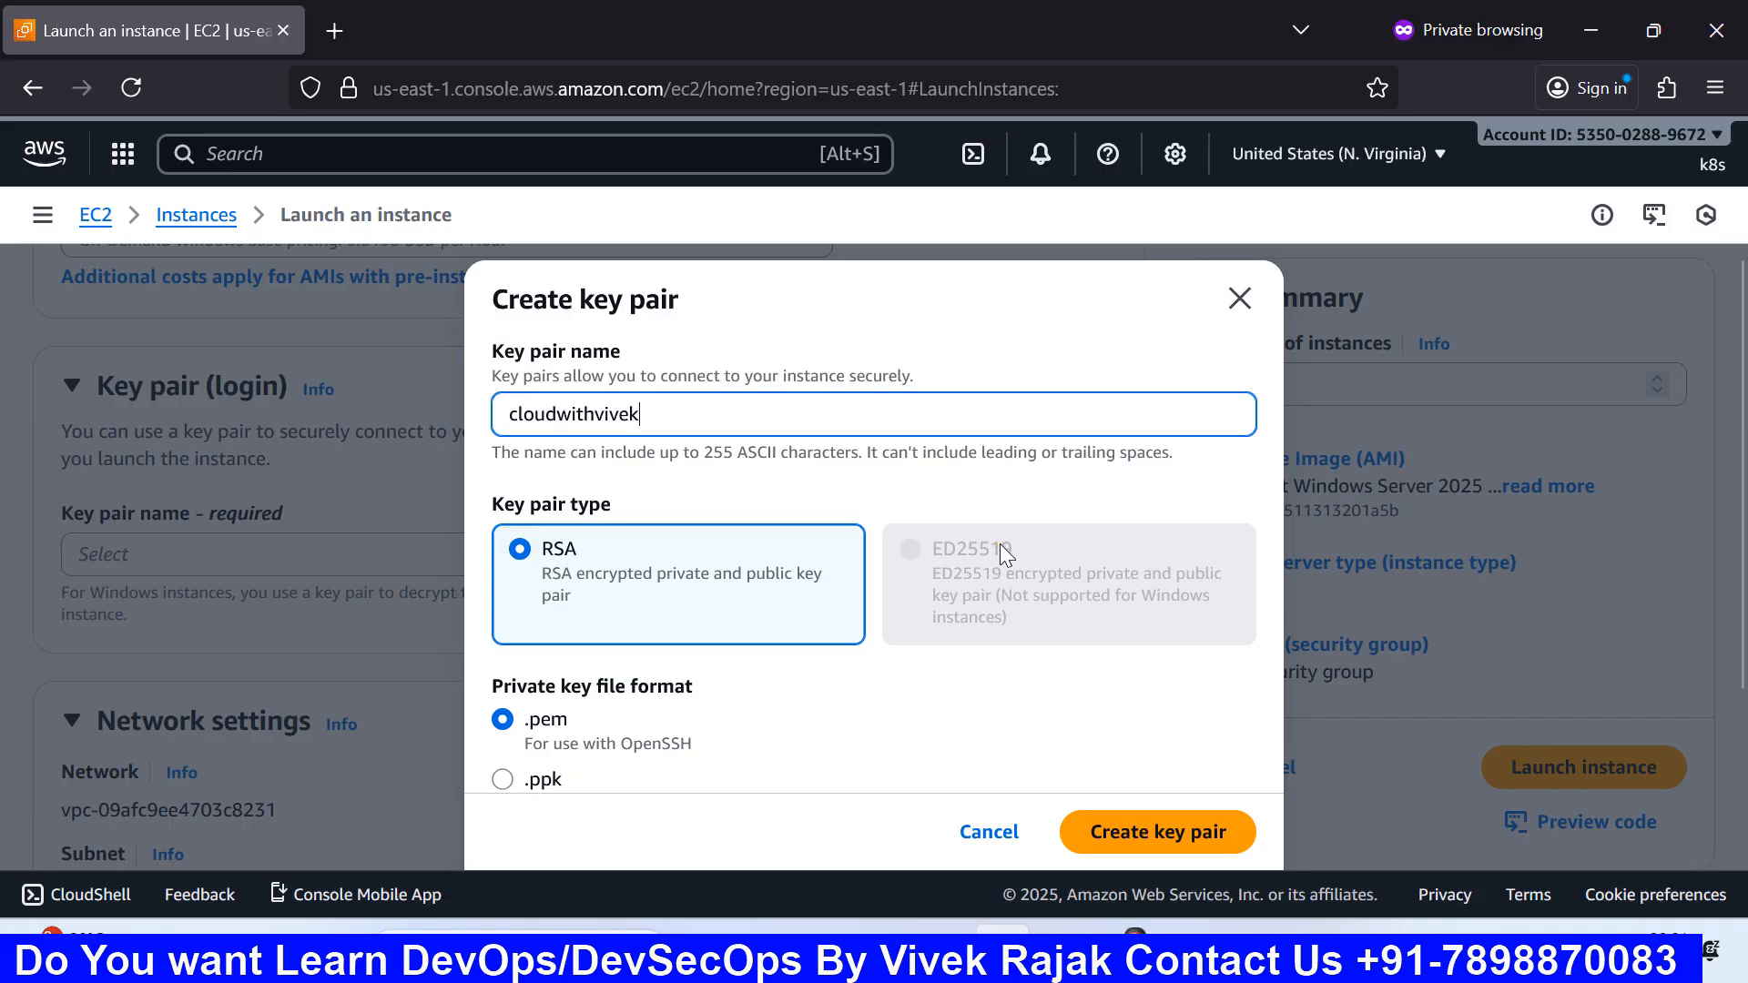
Step: Keep the RSA key type and .pem private key format, then open Windows search
click(936, 540)
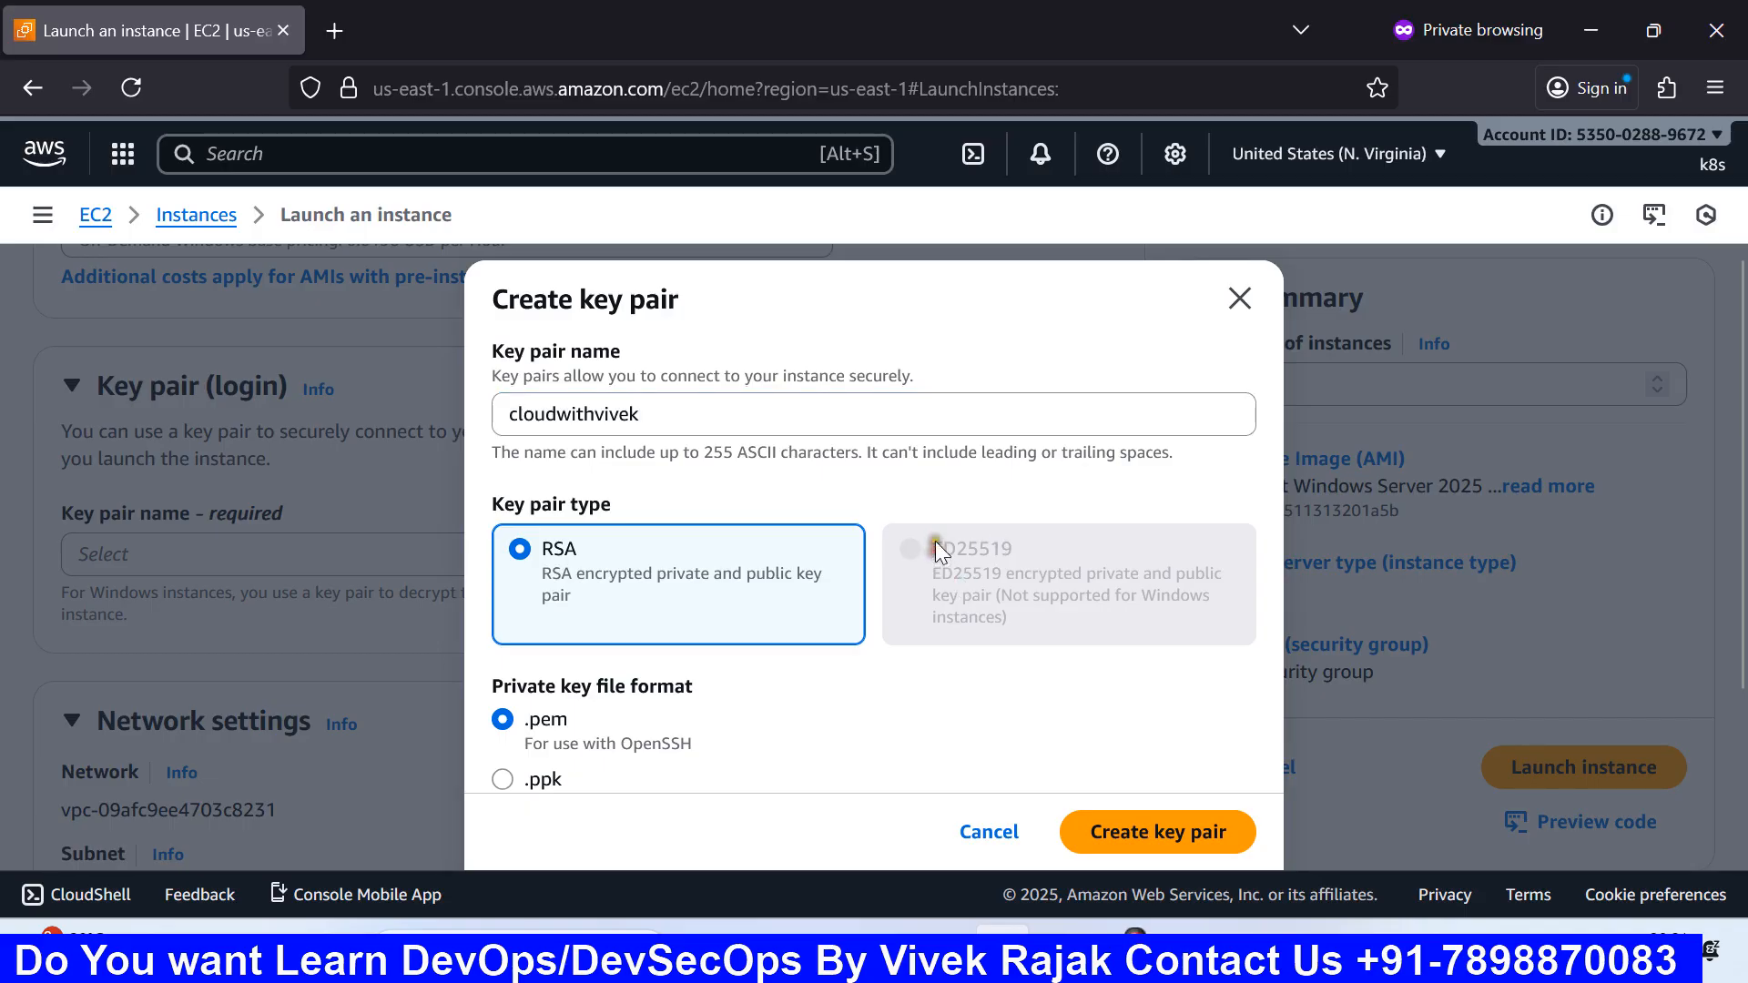
double_click(947, 575)
double_click(922, 550)
click(831, 647)
scroll(816, 605, down, 3)
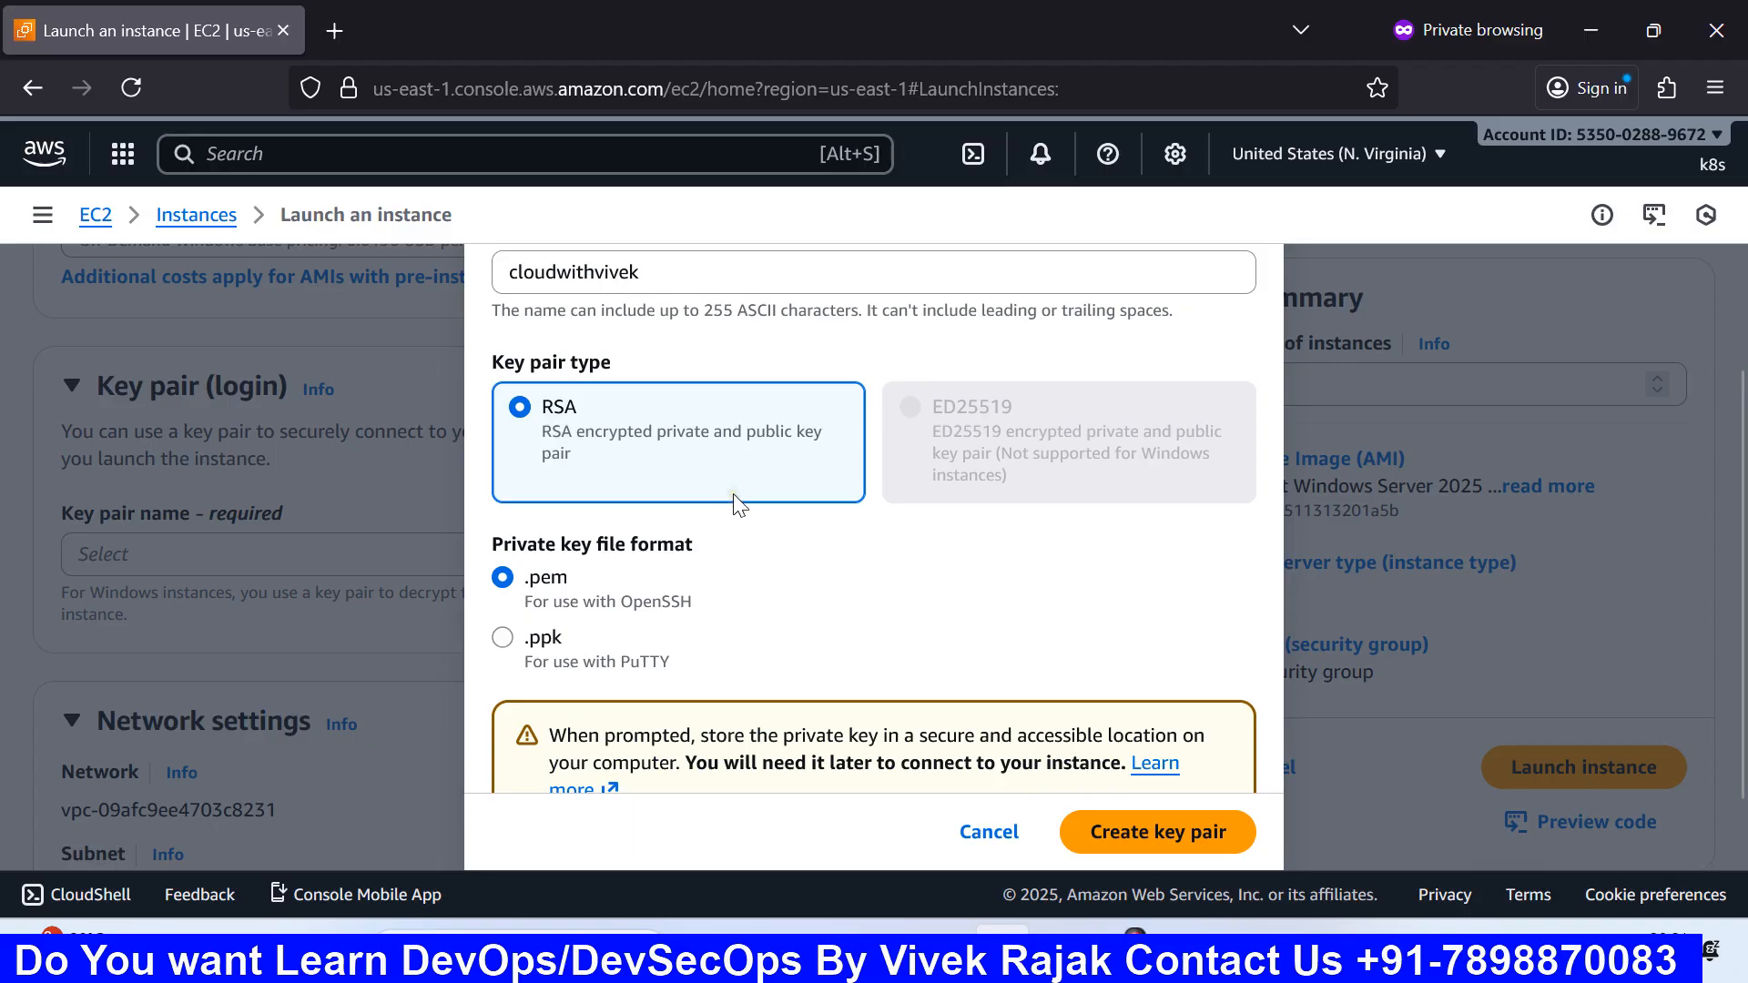
scroll(734, 502, down, 1)
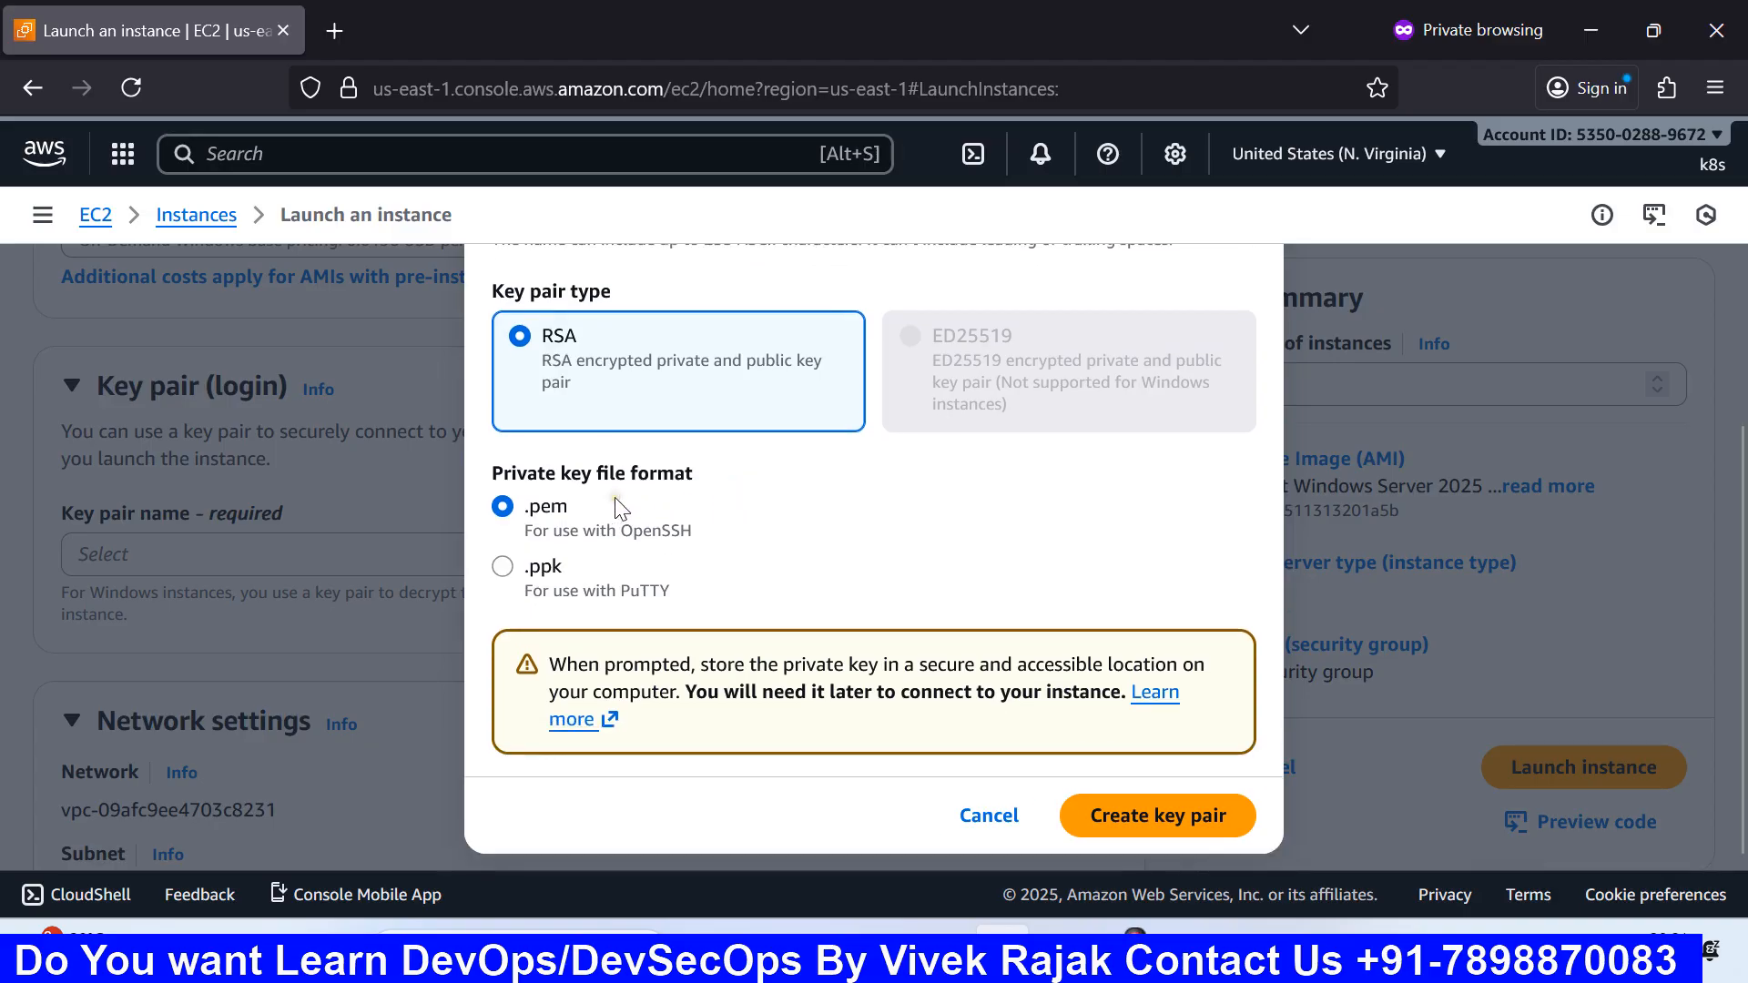
scroll(619, 507, up, 1)
scroll(582, 510, down, 1)
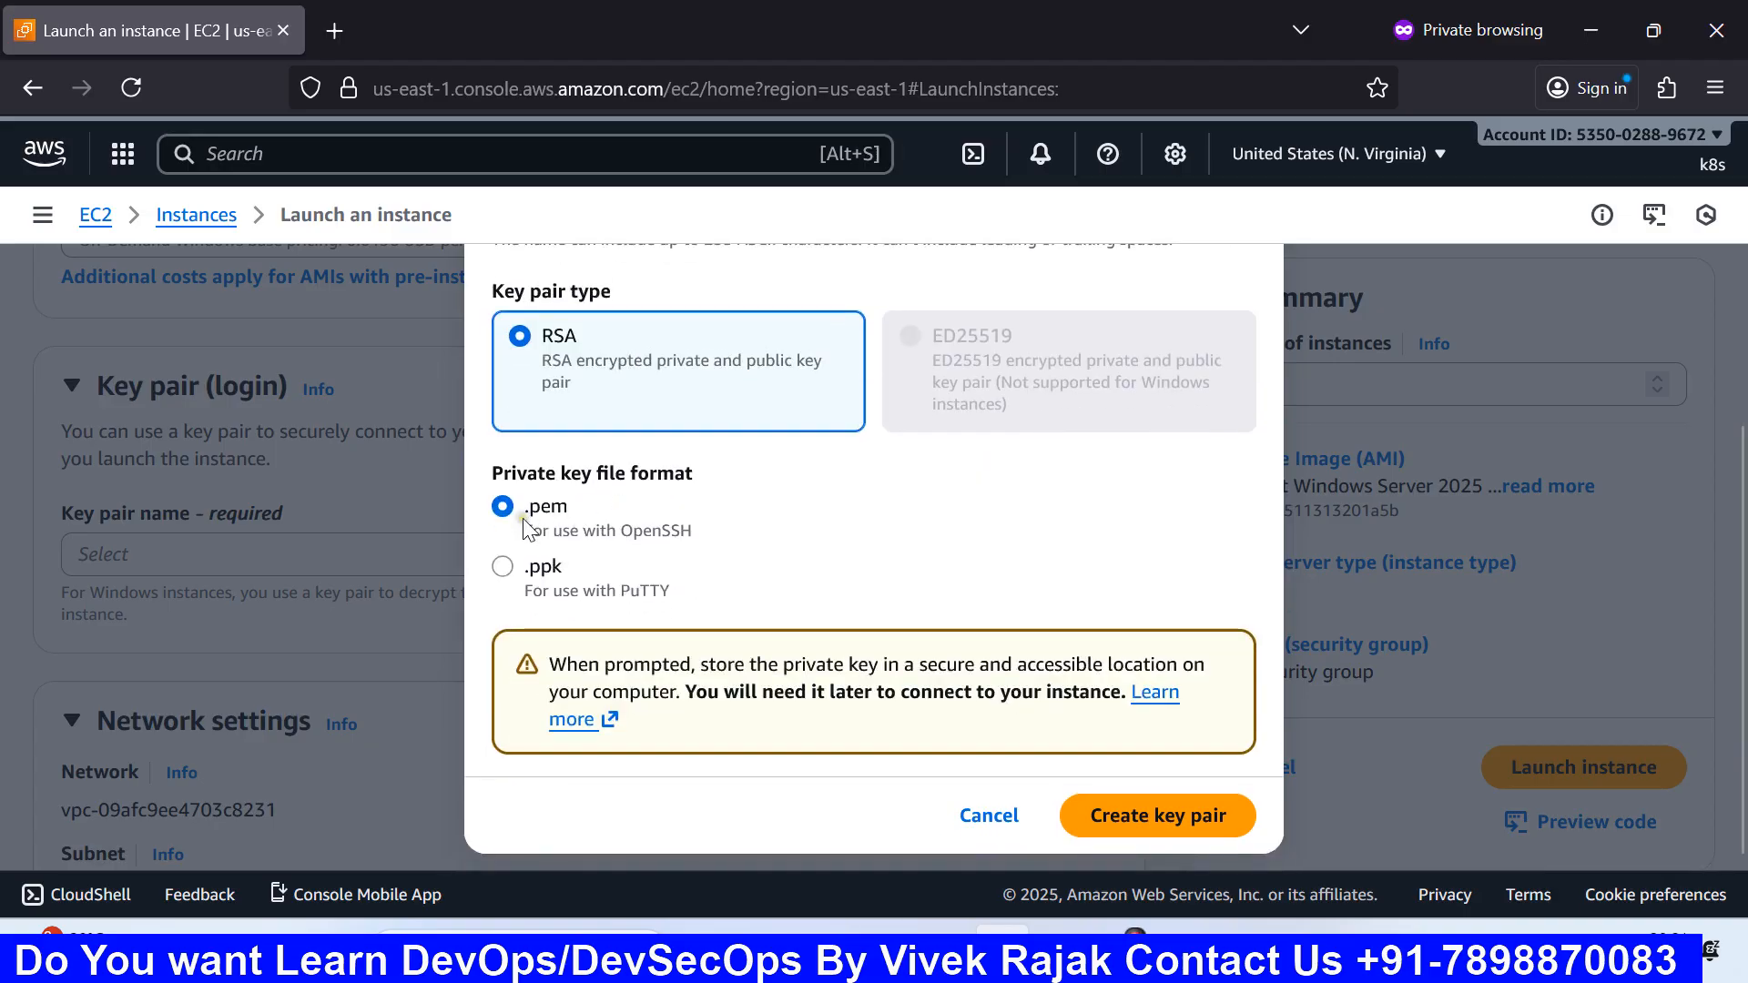
click(564, 528)
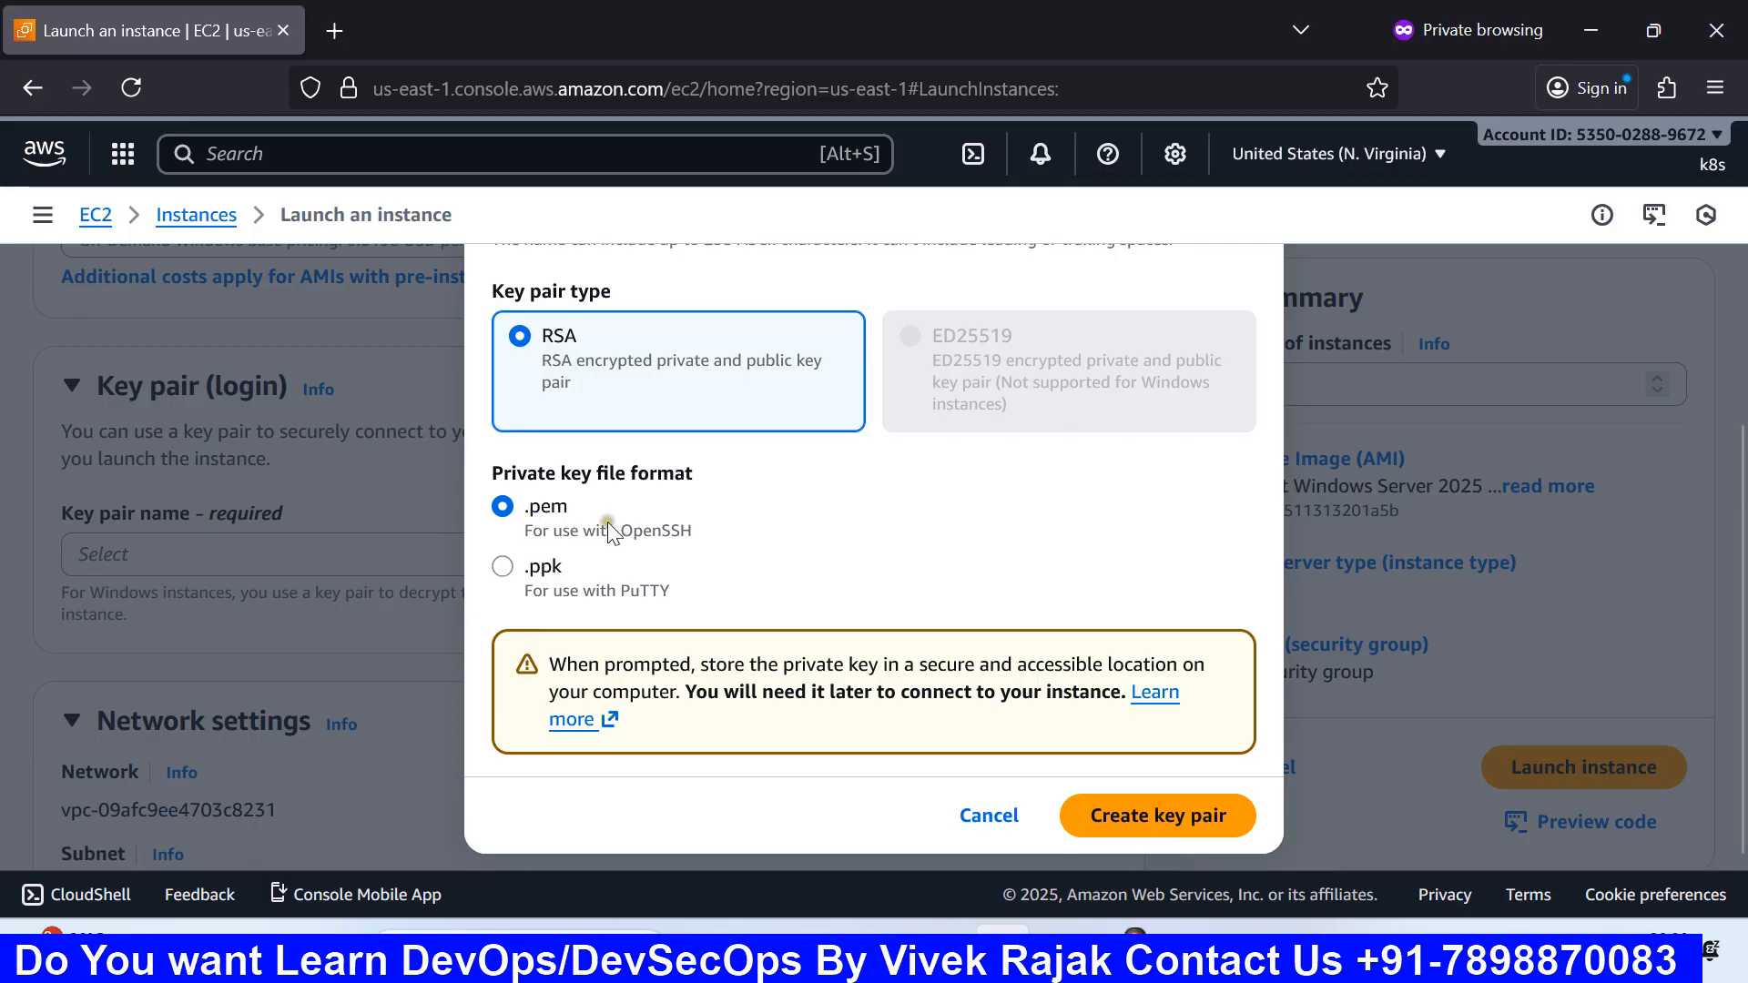
scroll(612, 533, up, 2)
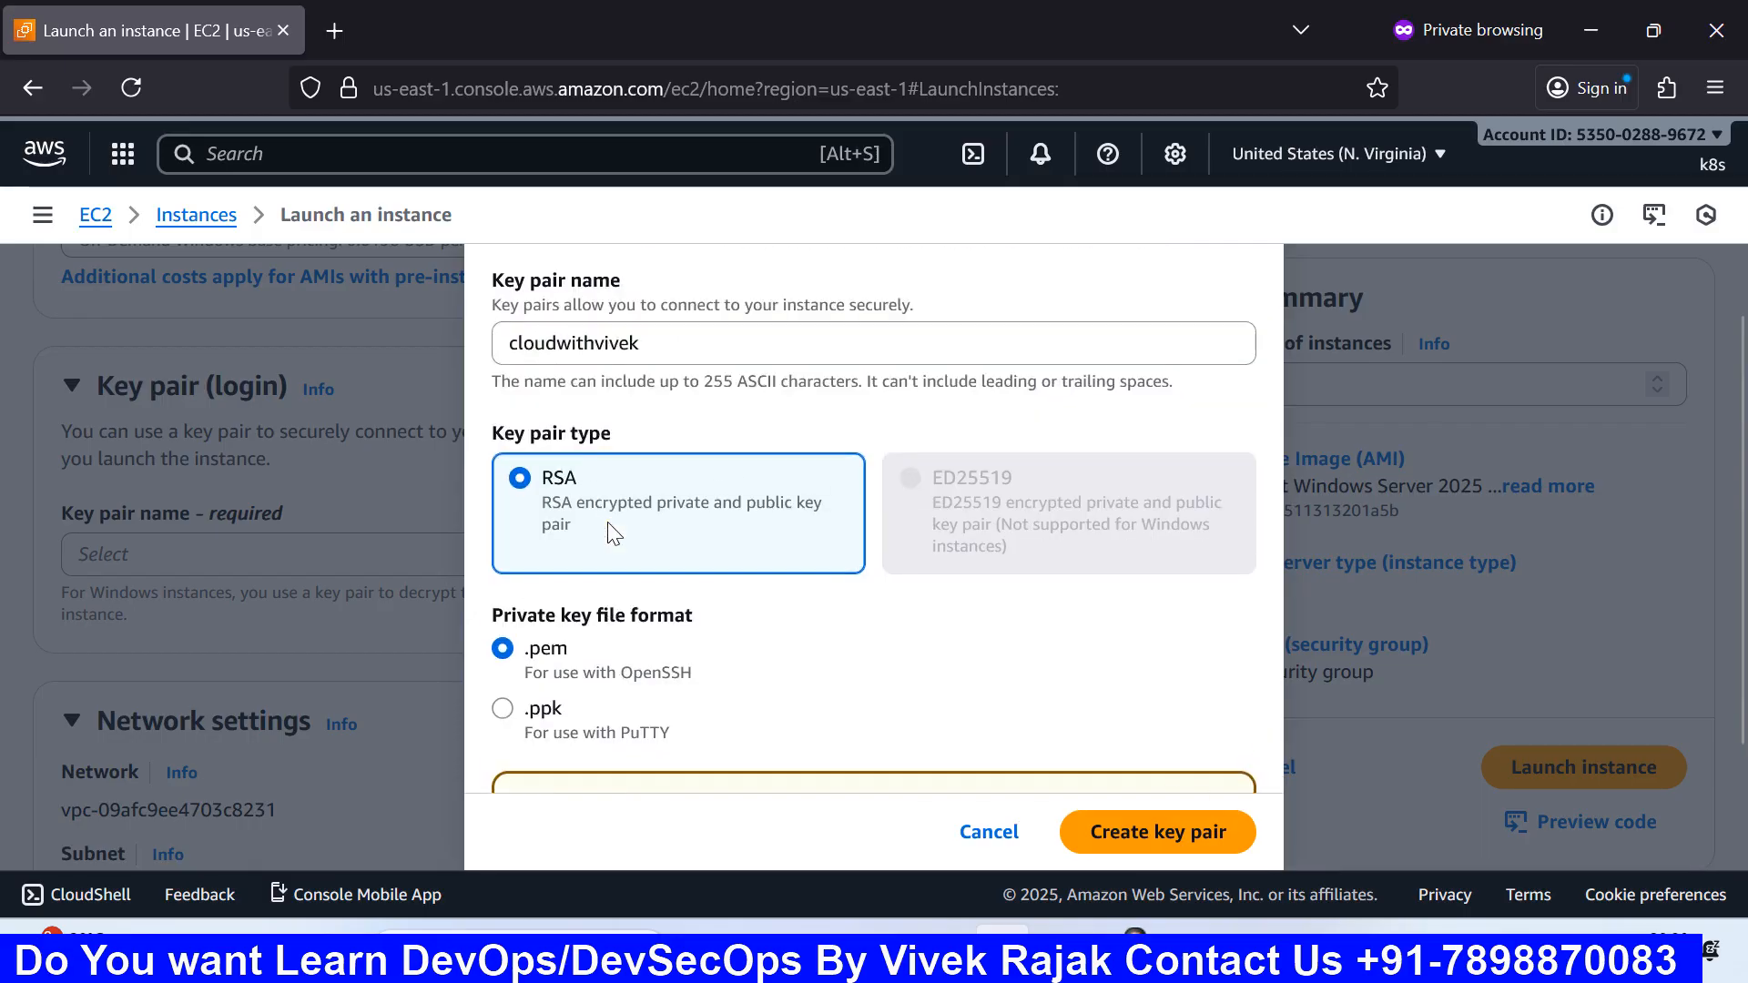
scroll(612, 533, down, 2)
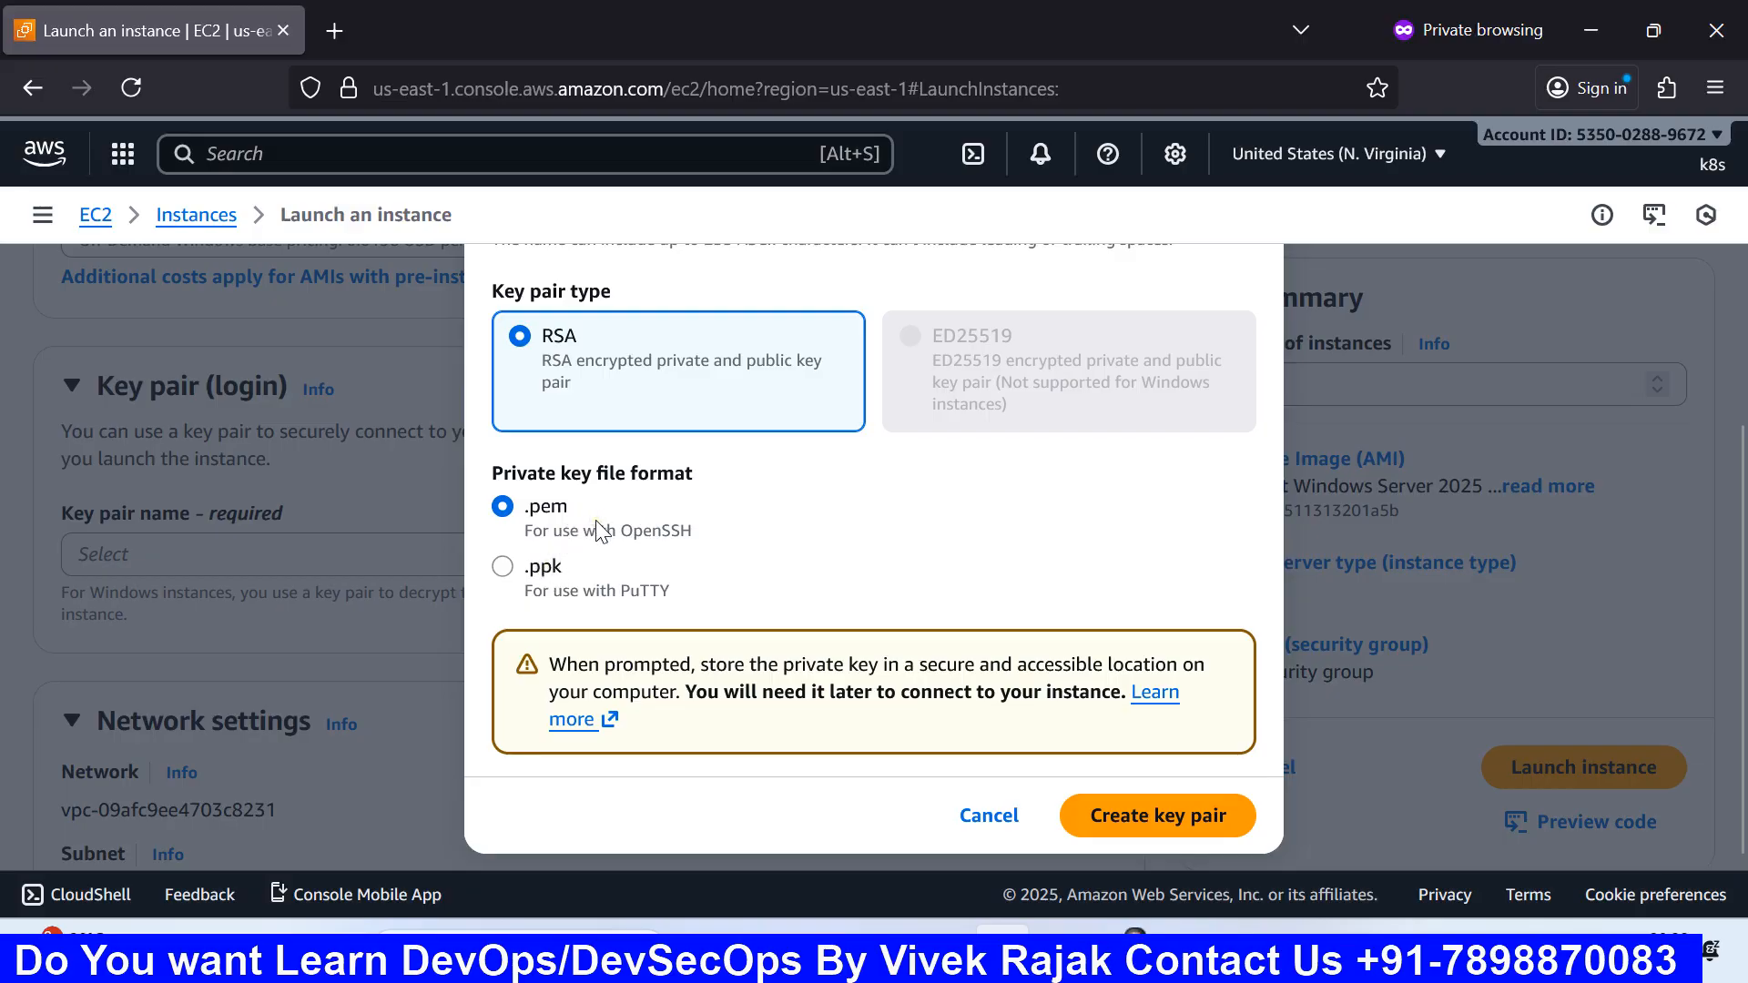
key(super)
Step: Open Command Prompt from a cmd search and close it again
text(cmd)
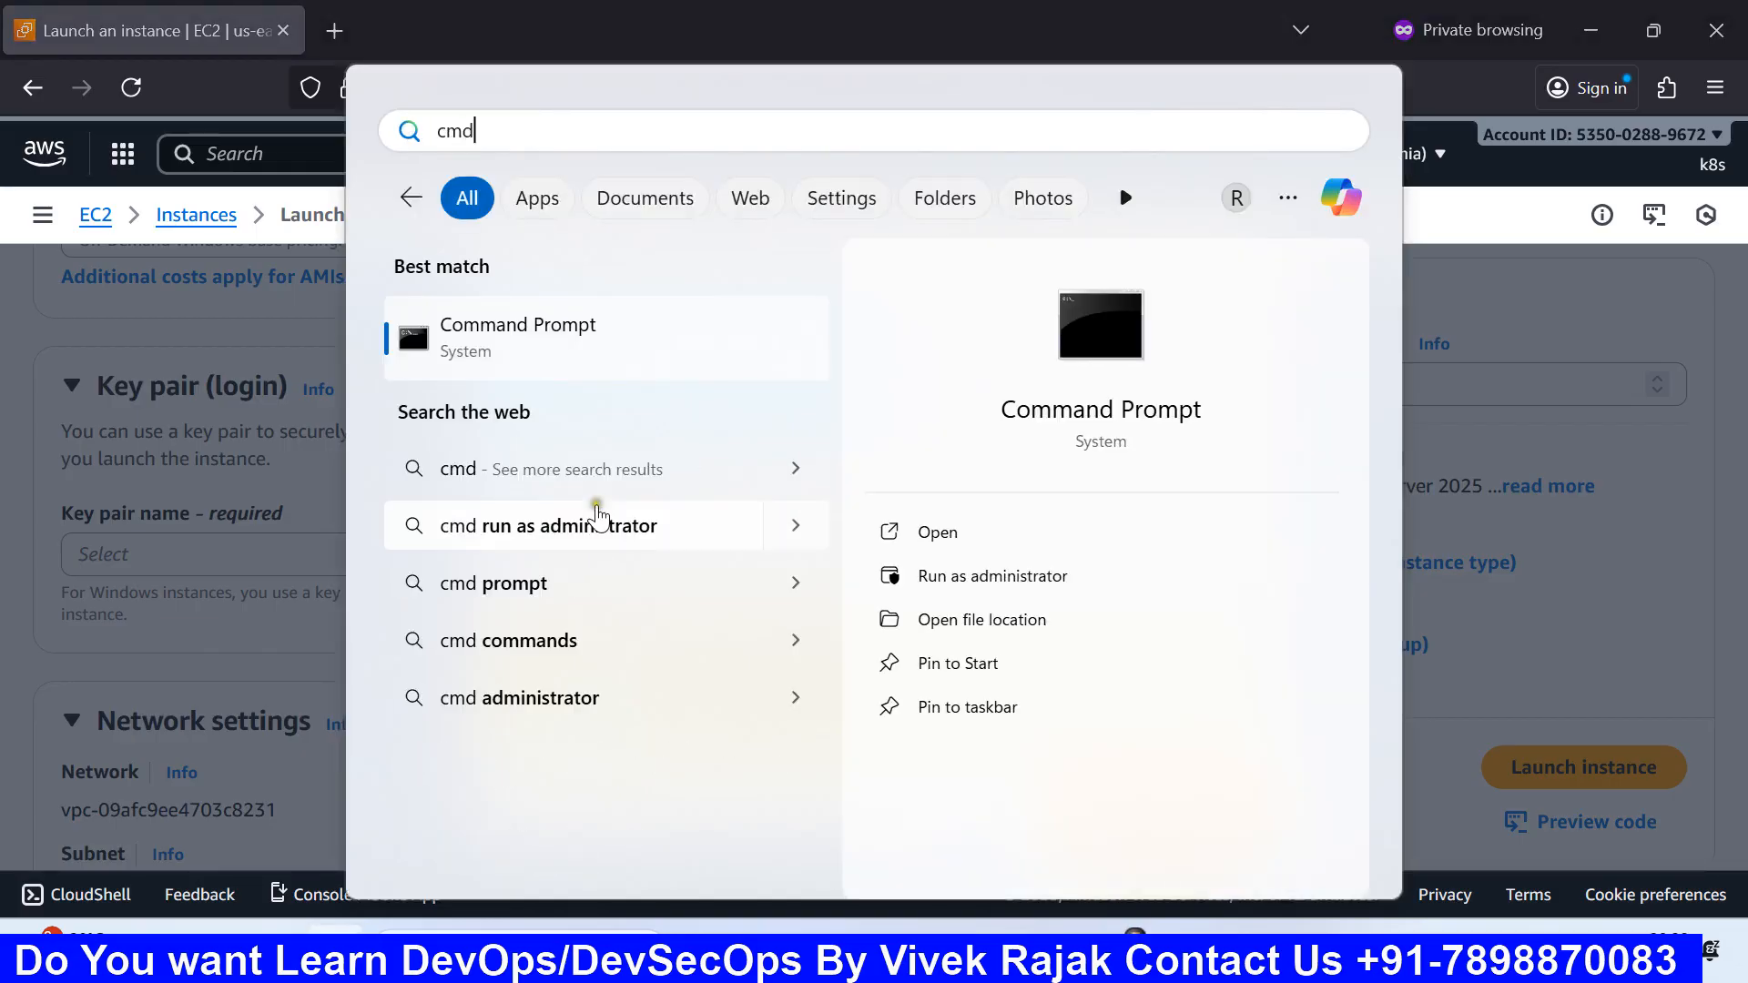
click(599, 347)
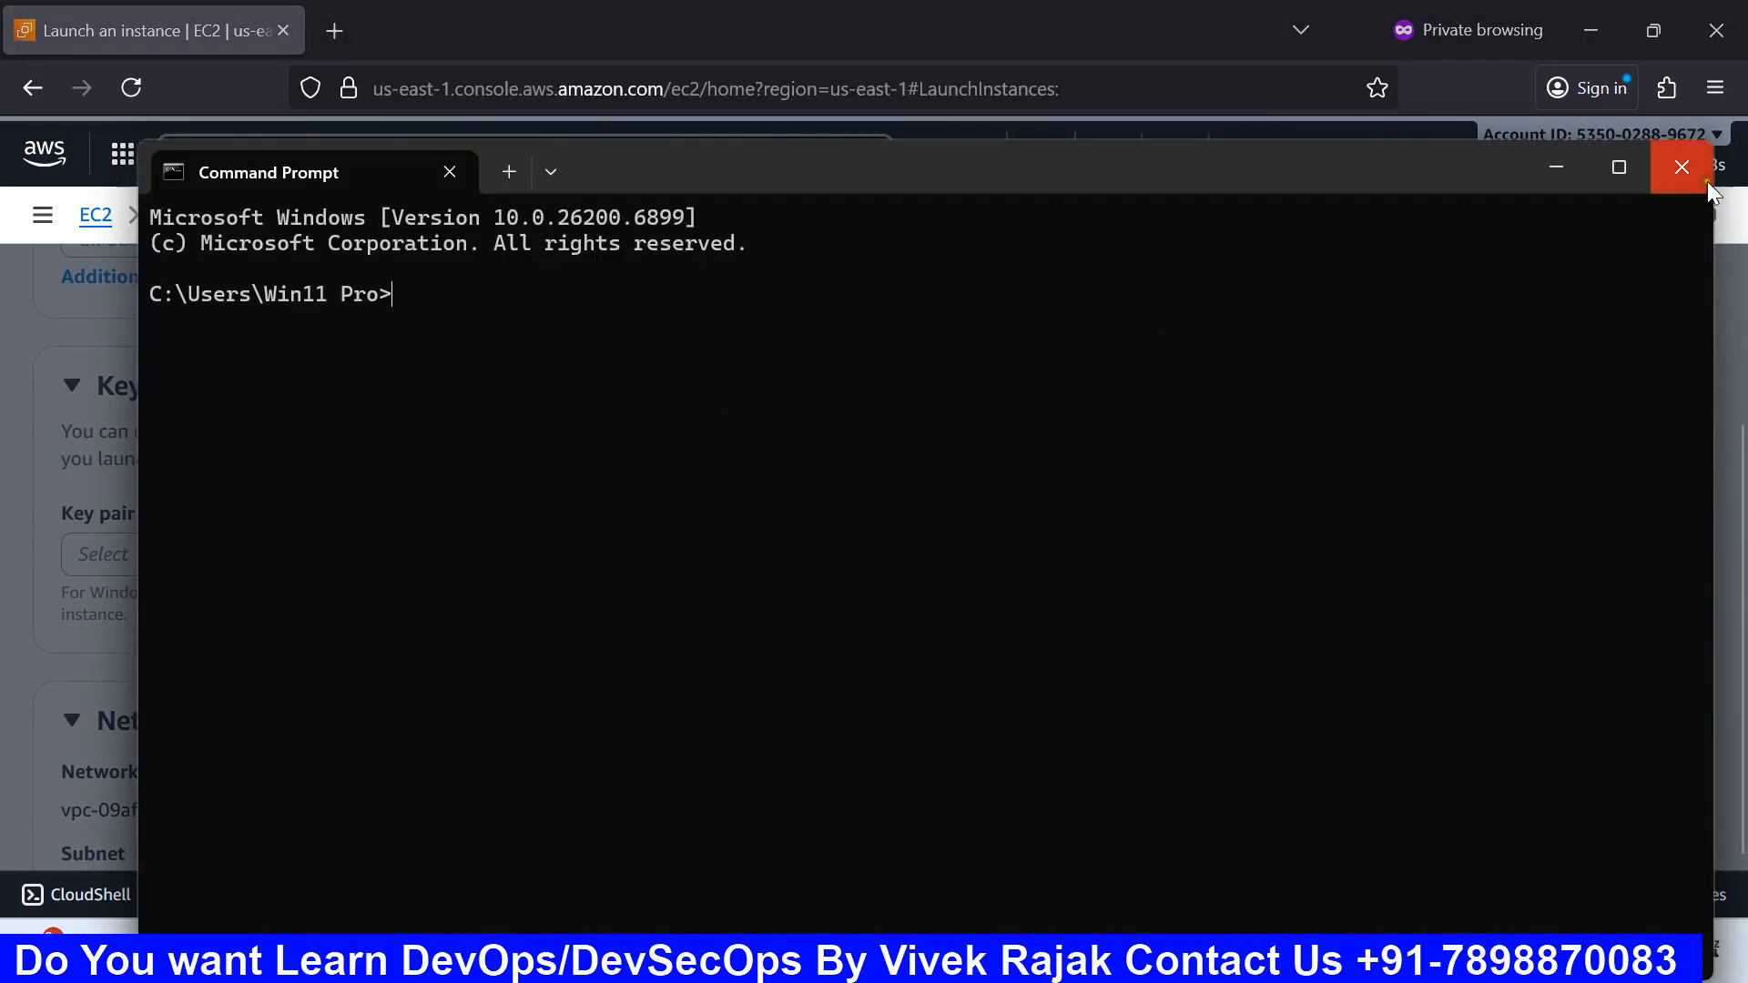
click(1681, 167)
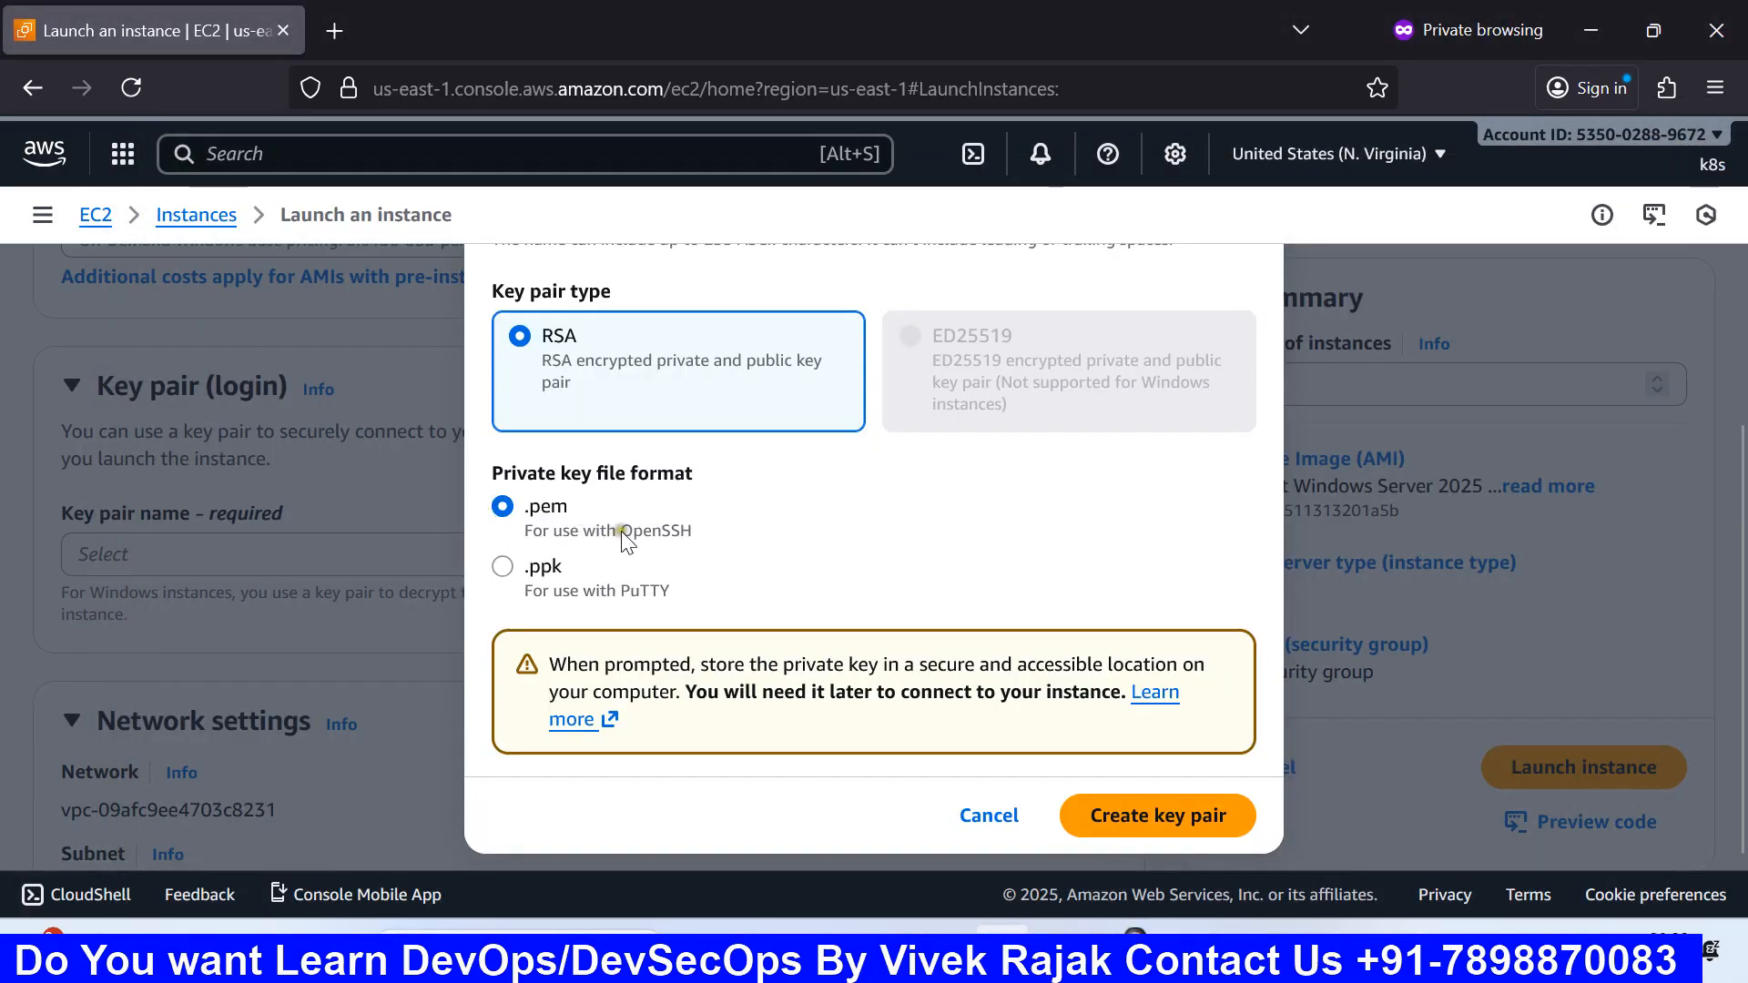
Step: Search for PuTTY, dismiss the search, and cancel the Create key pair dialog
key(super)
text(put)
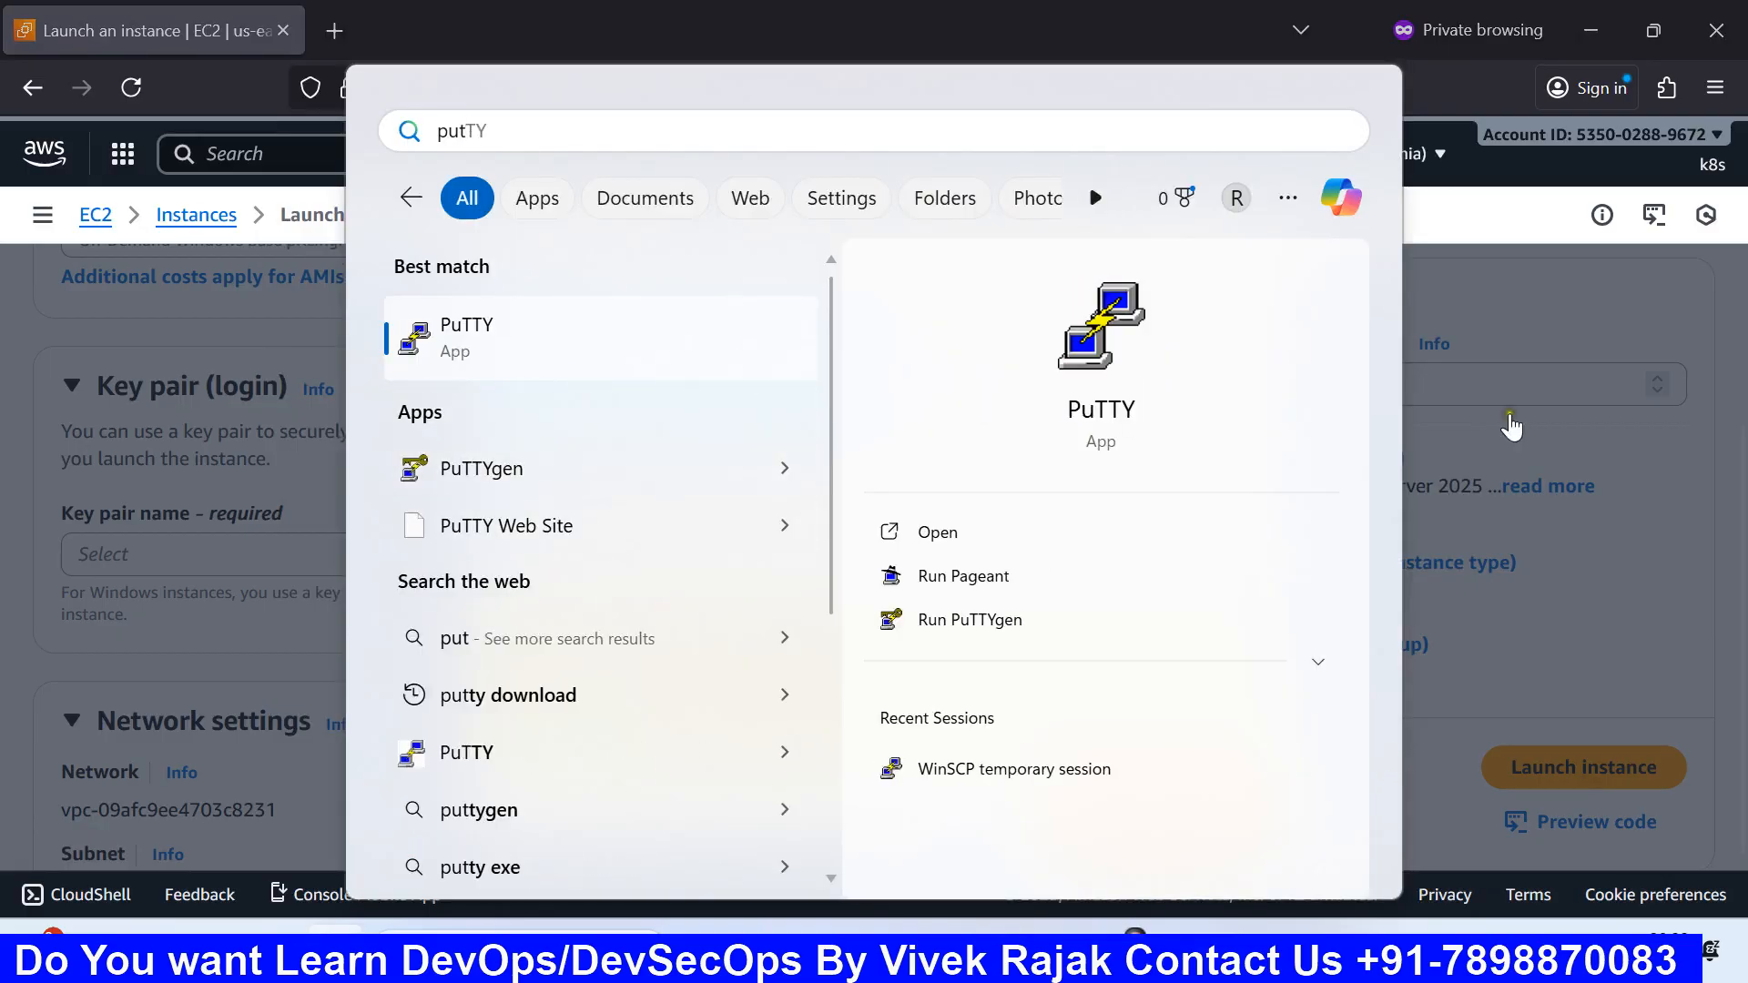
click(1476, 433)
click(1474, 429)
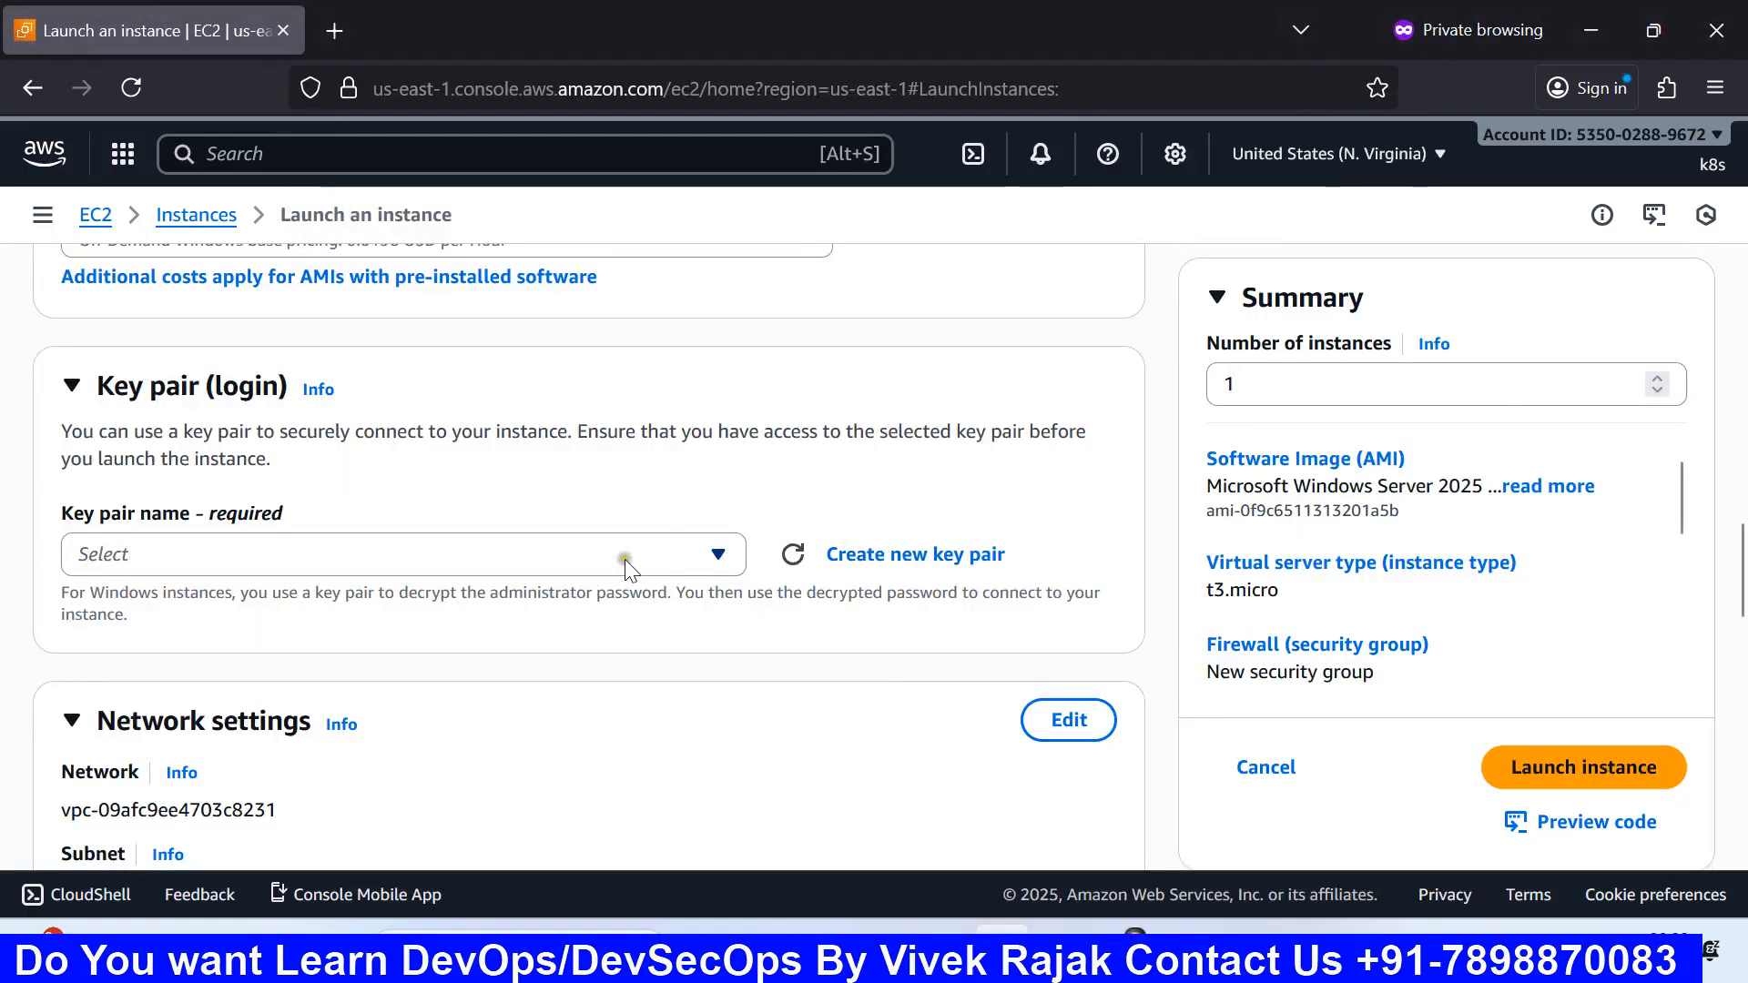
Step: Create an RSA key pair named cloudwithvivek with .pem format for the instance
click(909, 555)
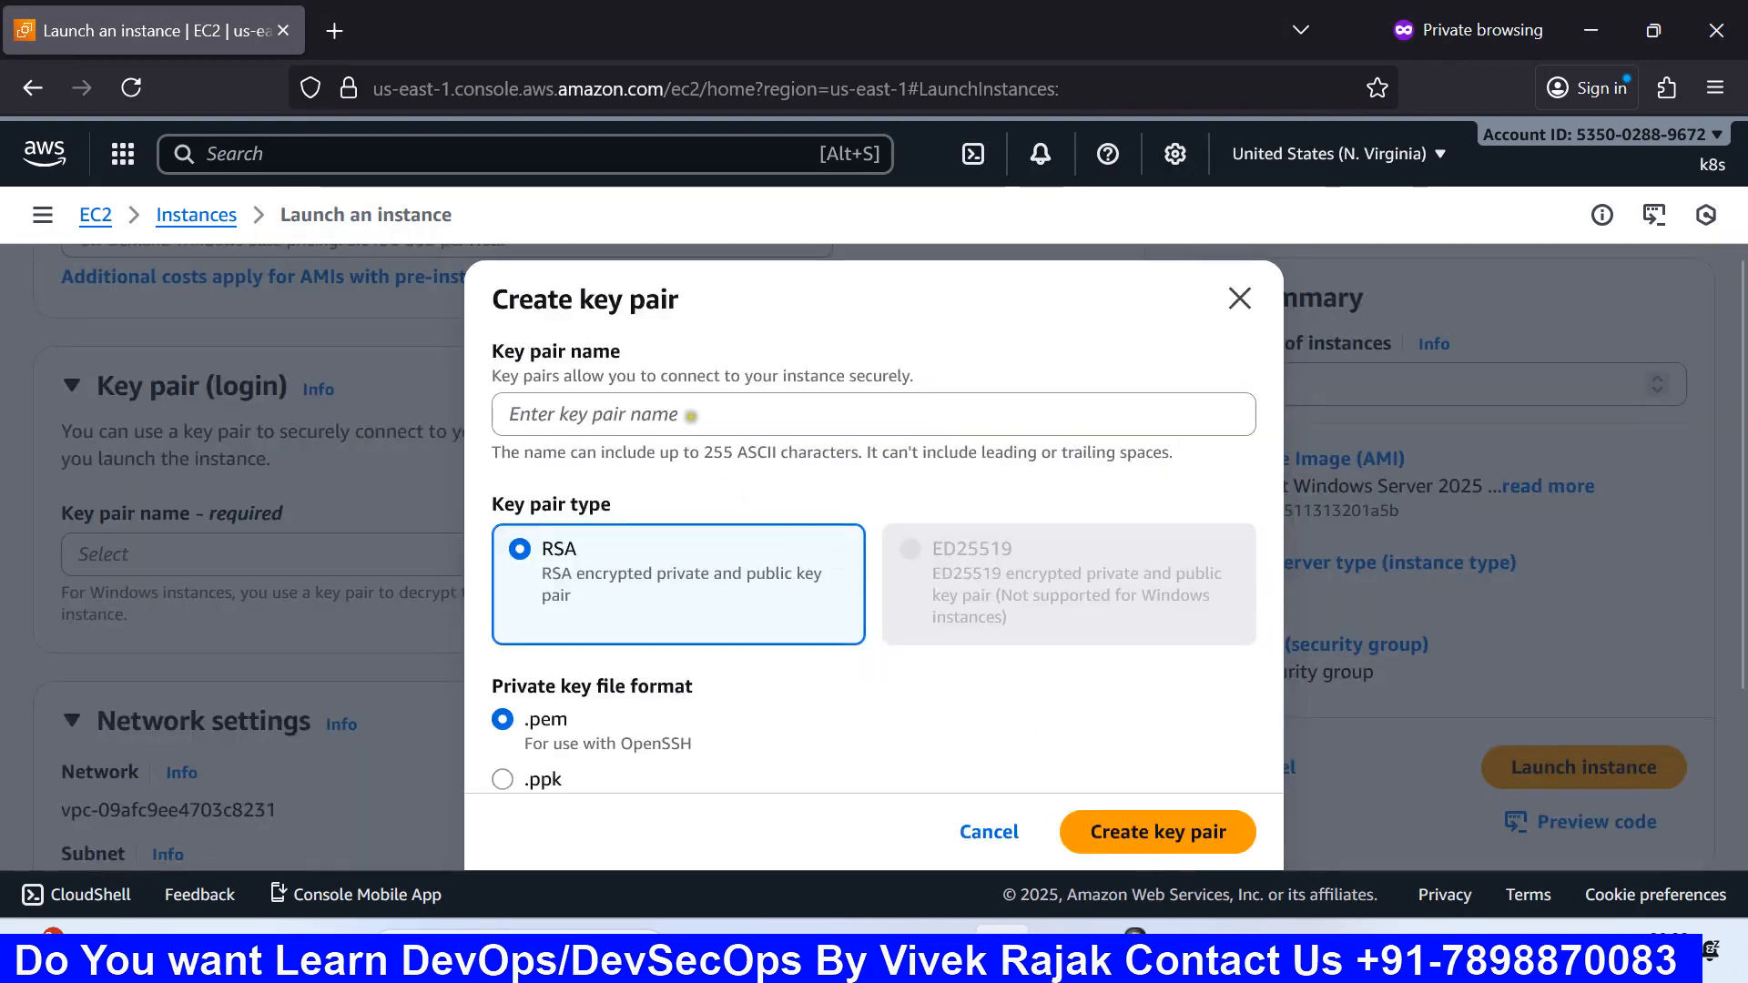
click(691, 416)
text(clou)
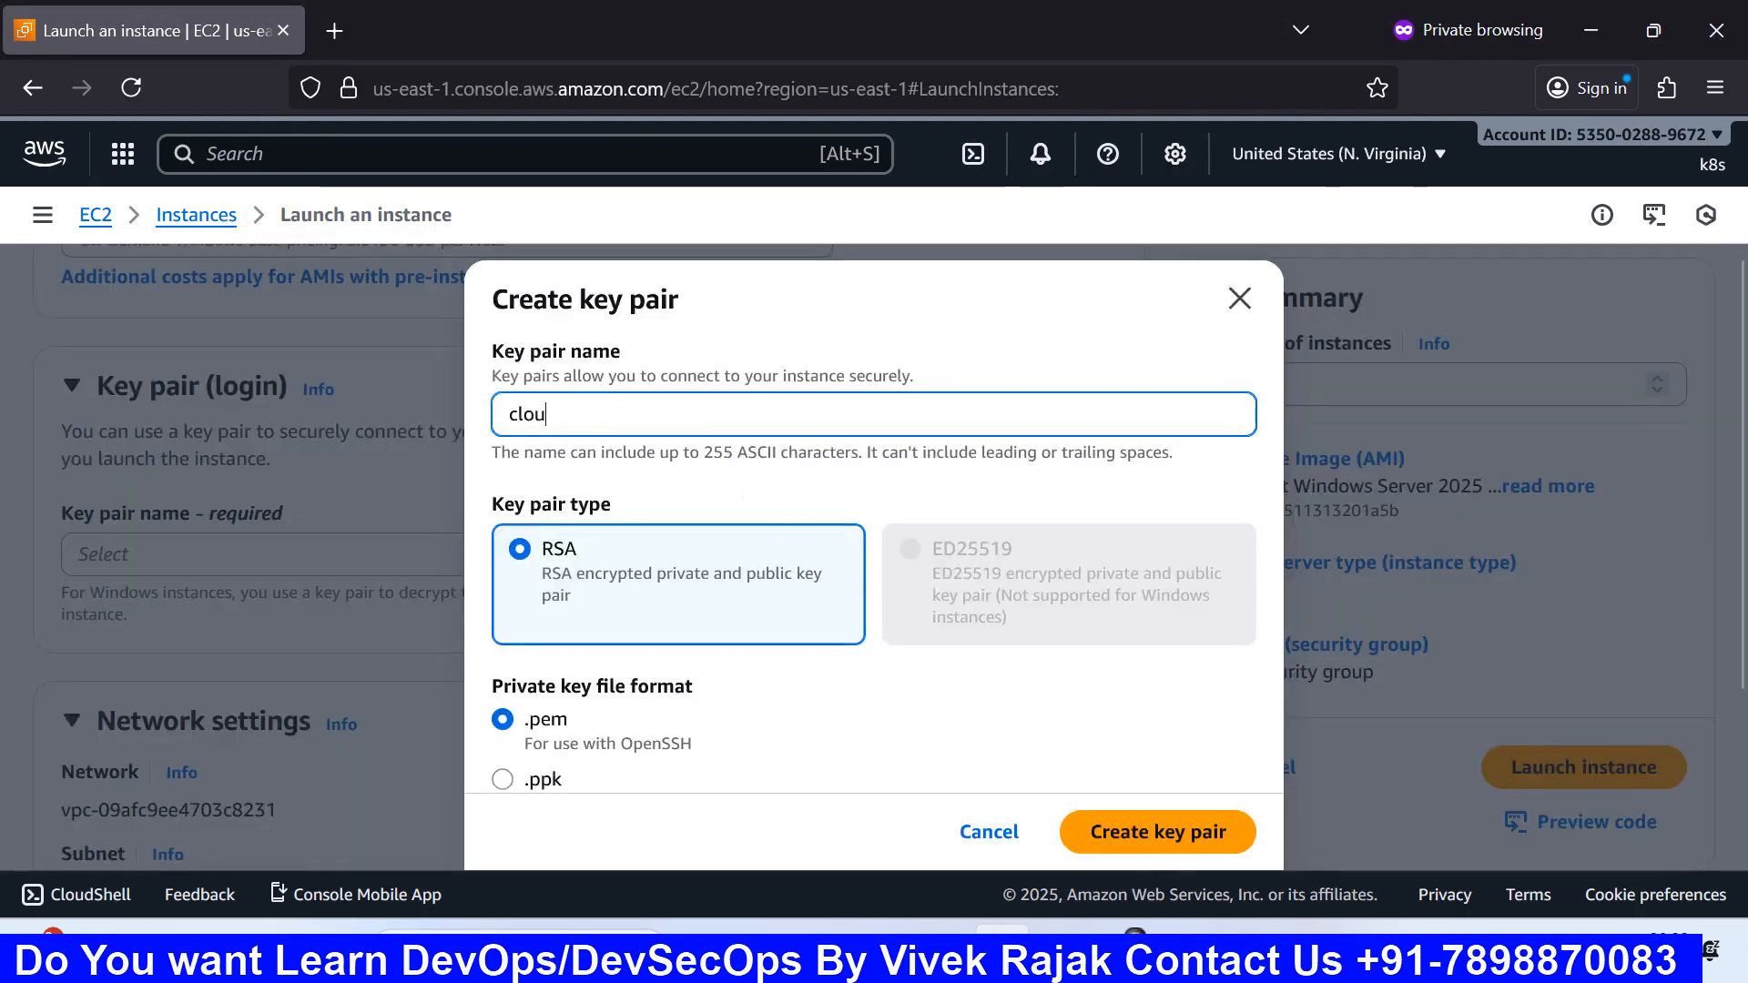
text(dwi)
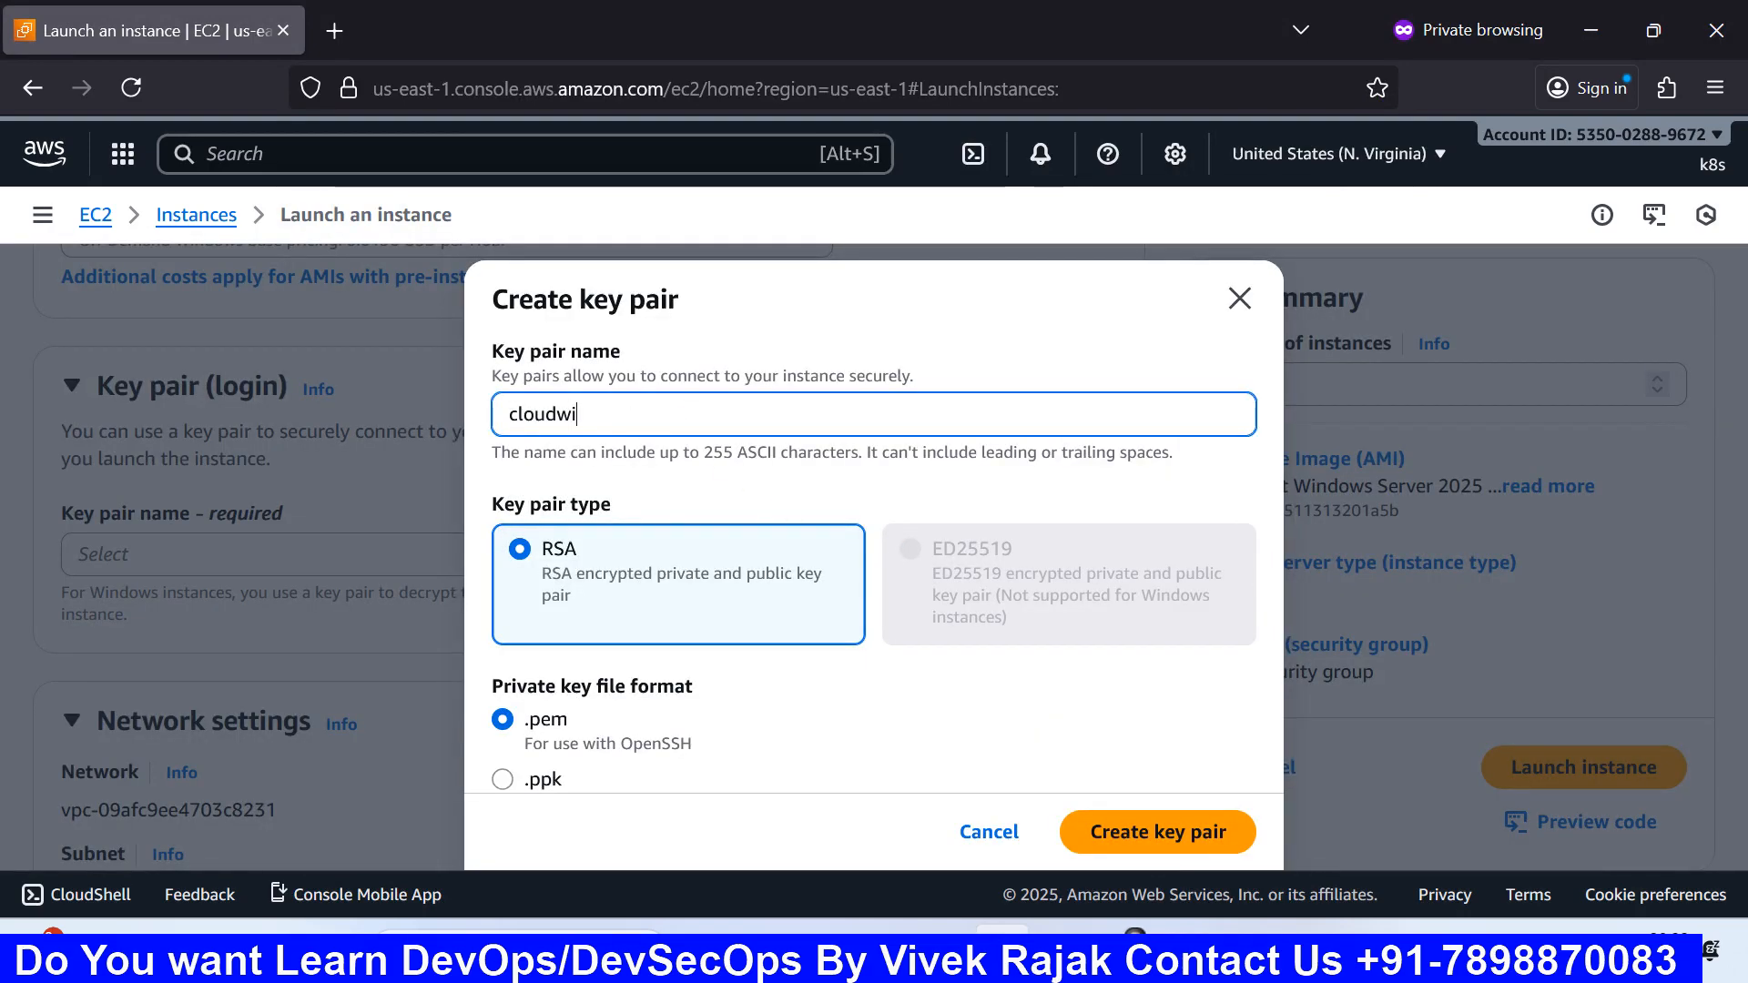
text(thvivek)
scroll(677, 733, down, 2)
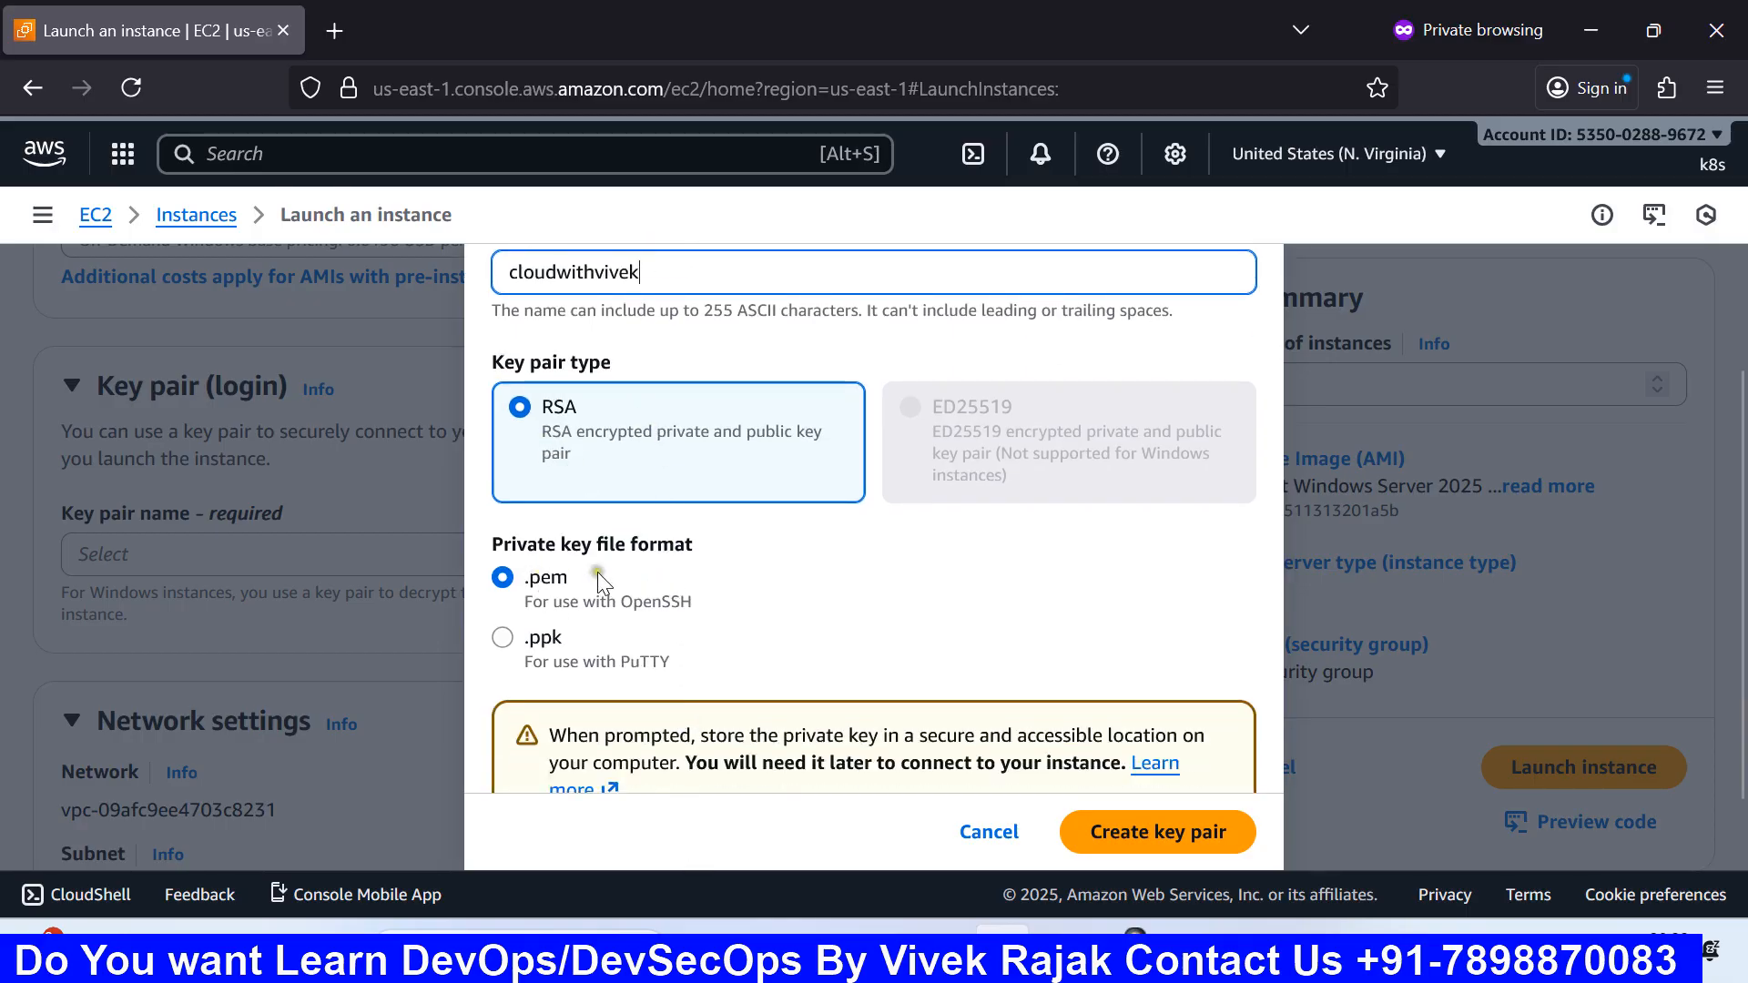
scroll(875, 619, down, 1)
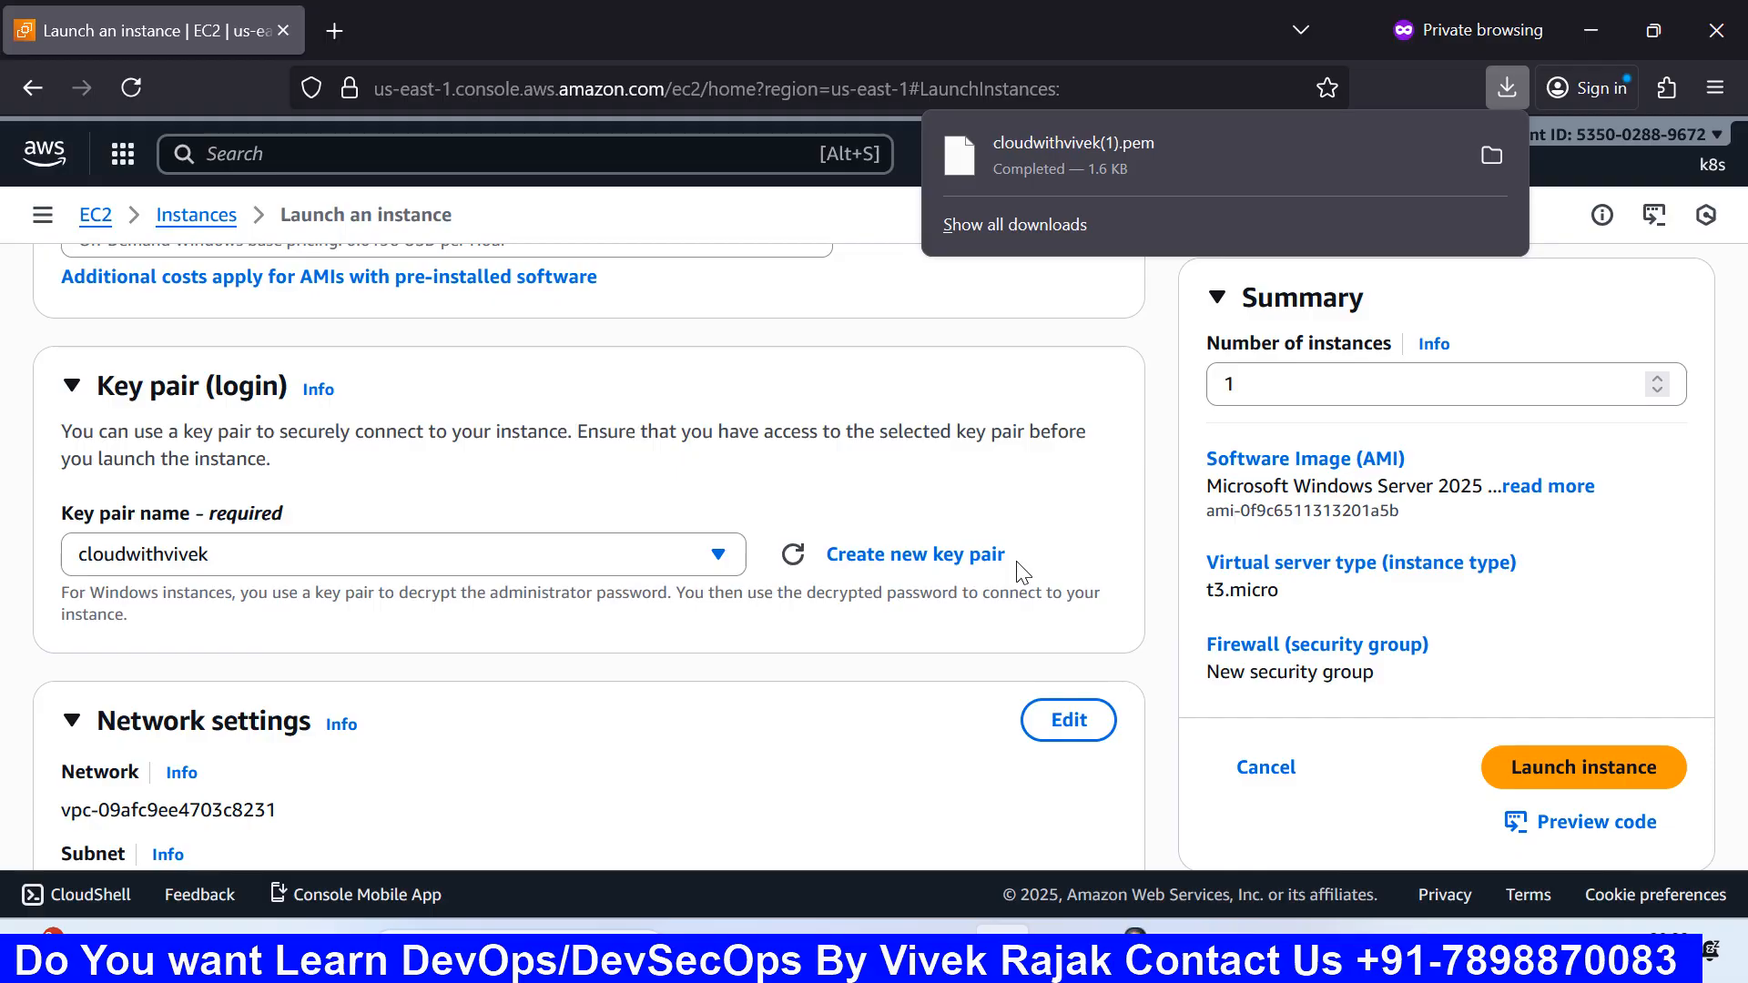
Step: Review the Key pair and Network settings, then dismiss the Firefox downloads panel
scroll(897, 649, down, 1)
scroll(897, 650, down, 1)
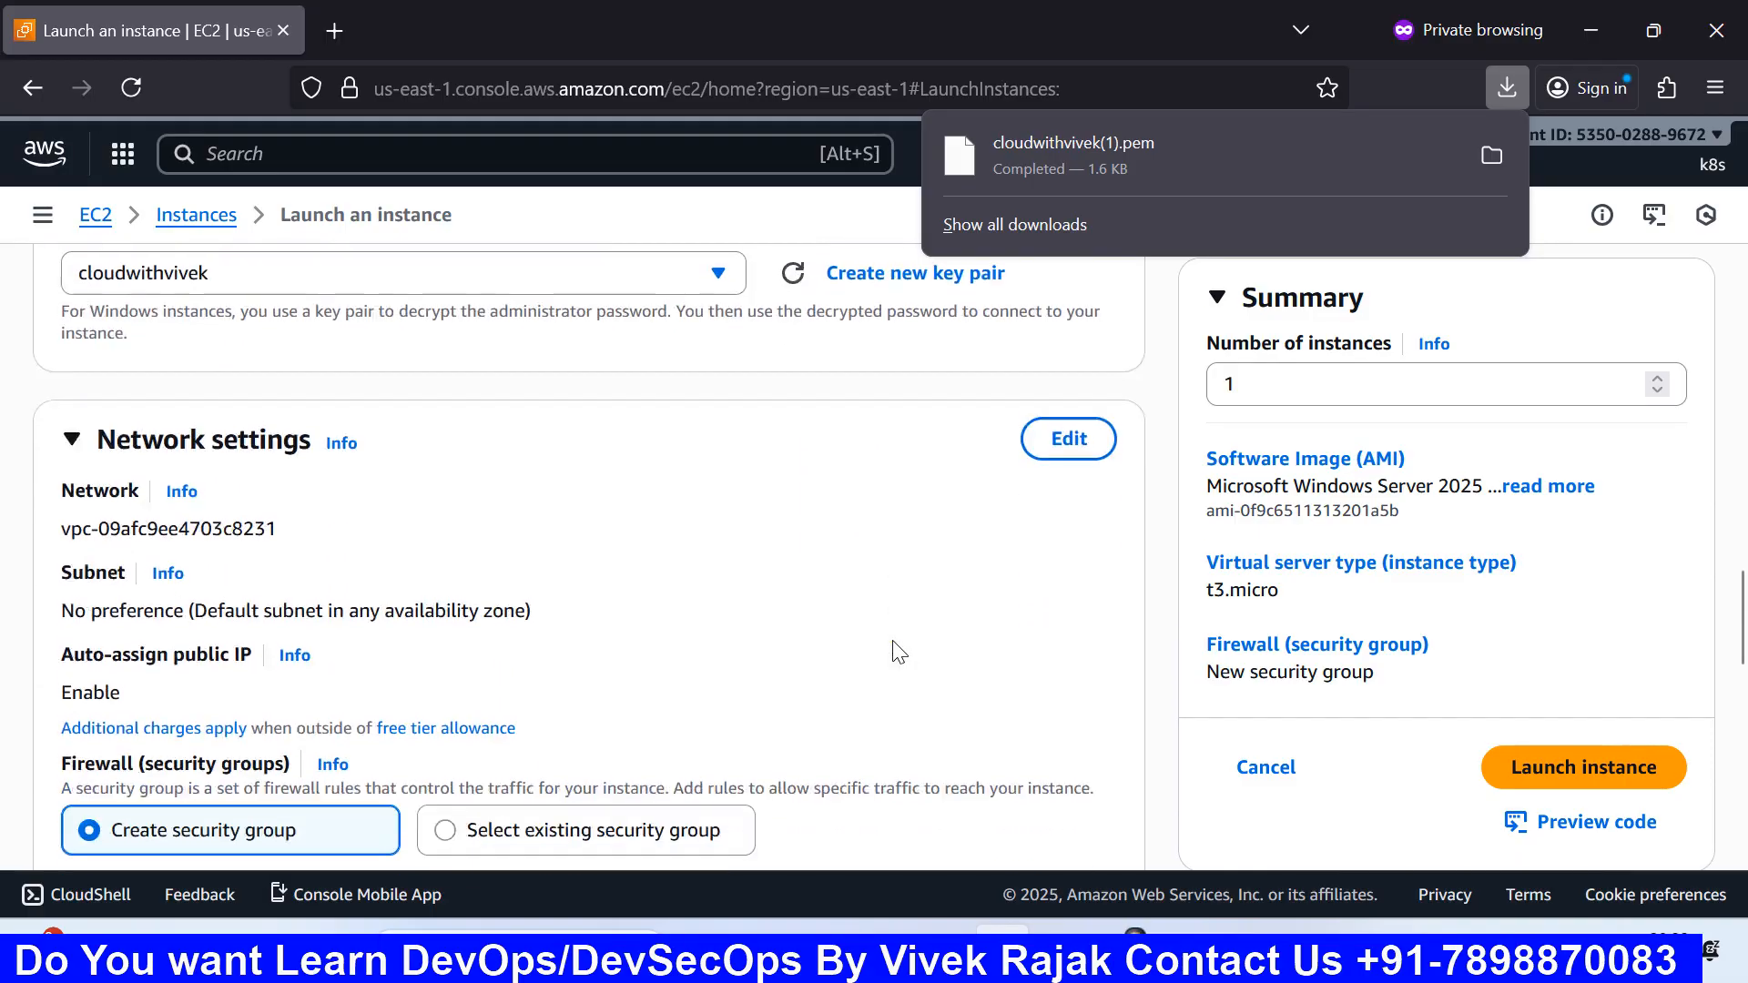
scroll(897, 650, up, 1)
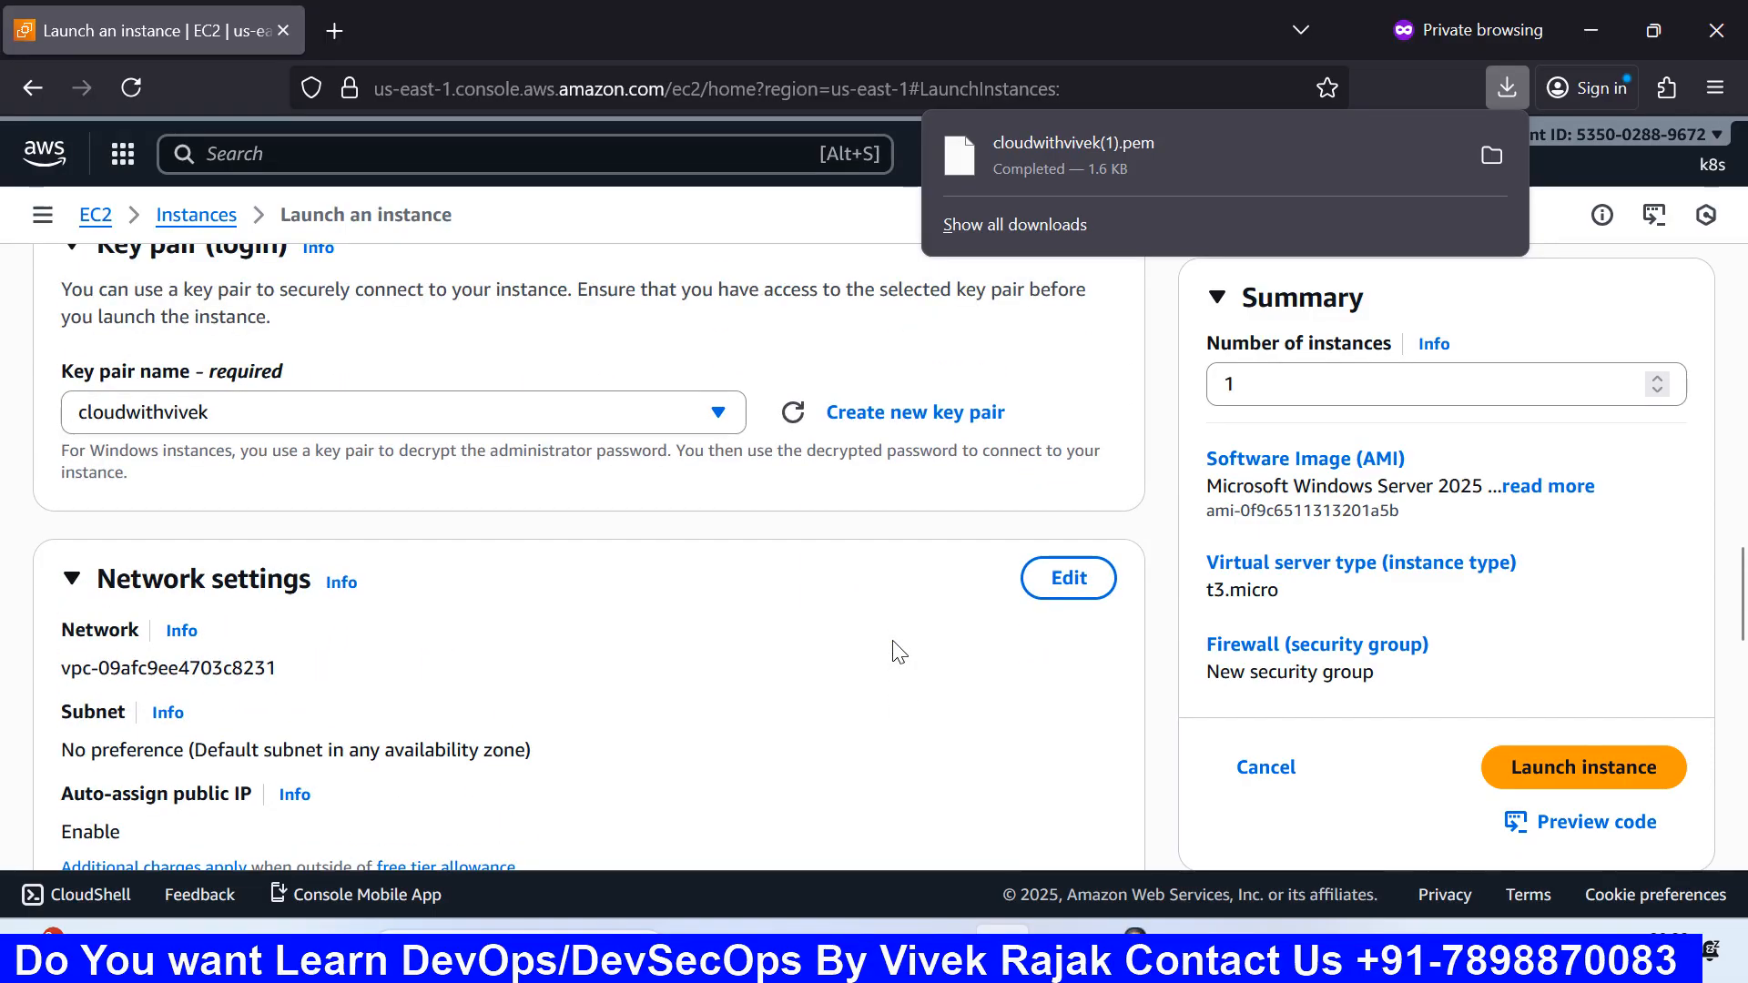
scroll(897, 649, up, 1)
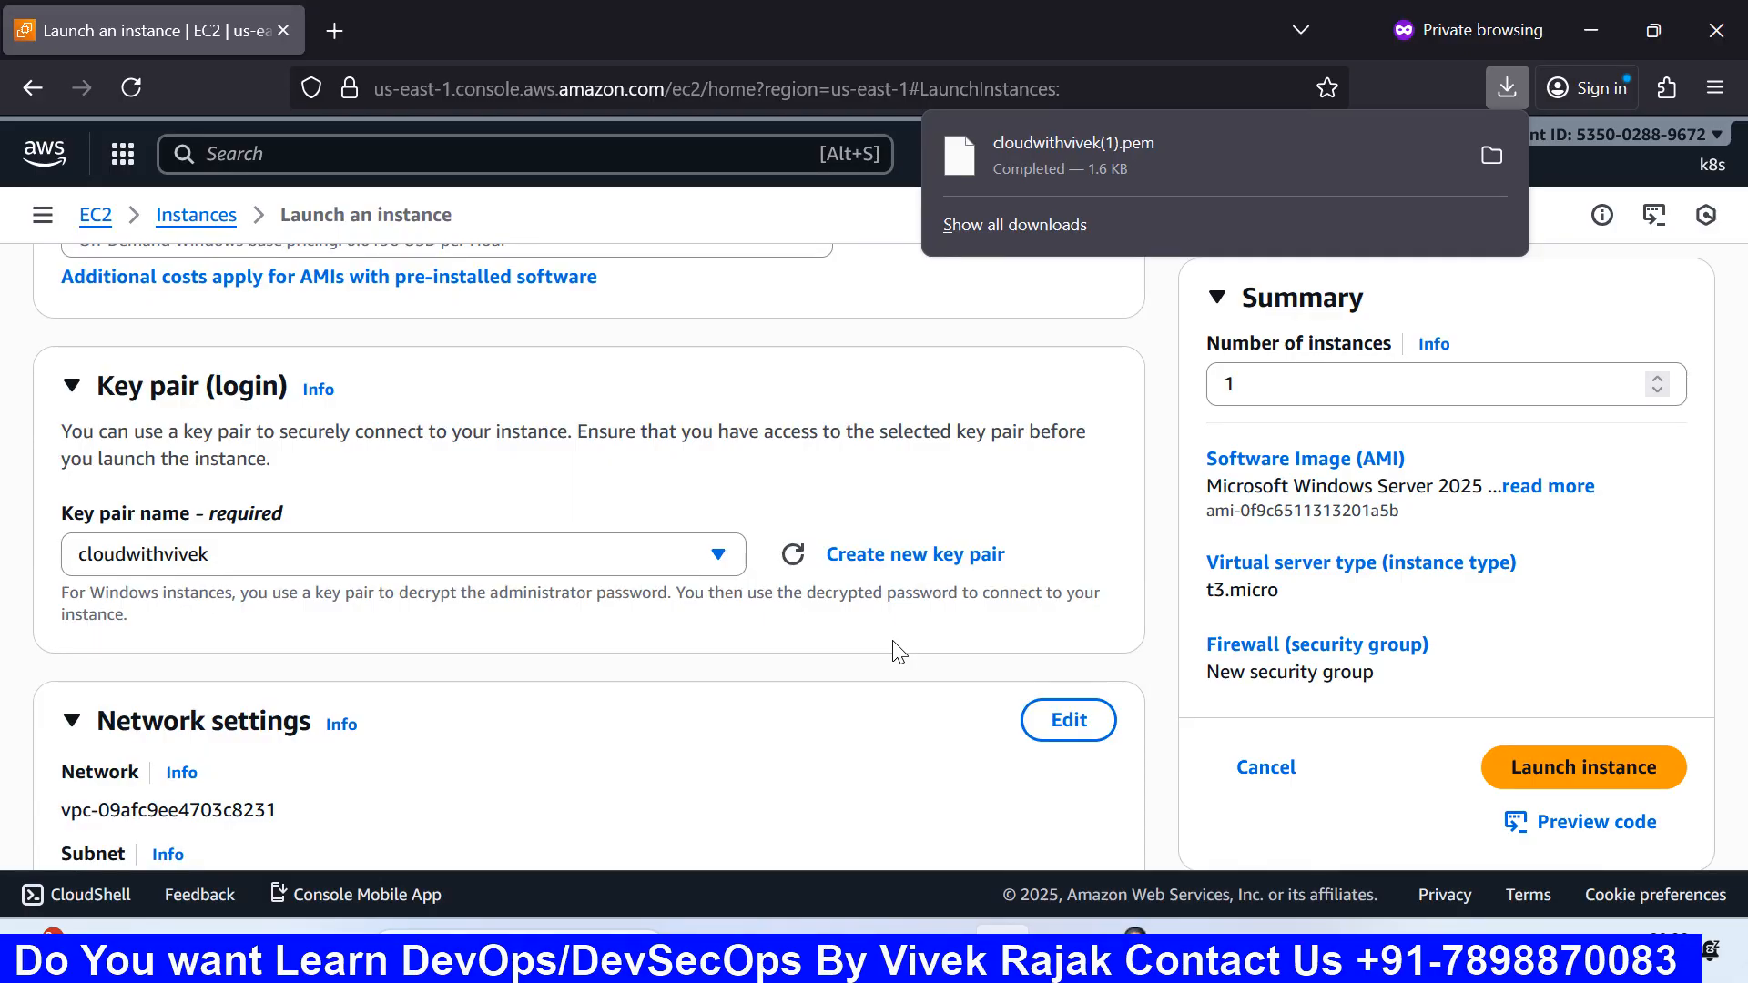
scroll(899, 652, down, 2)
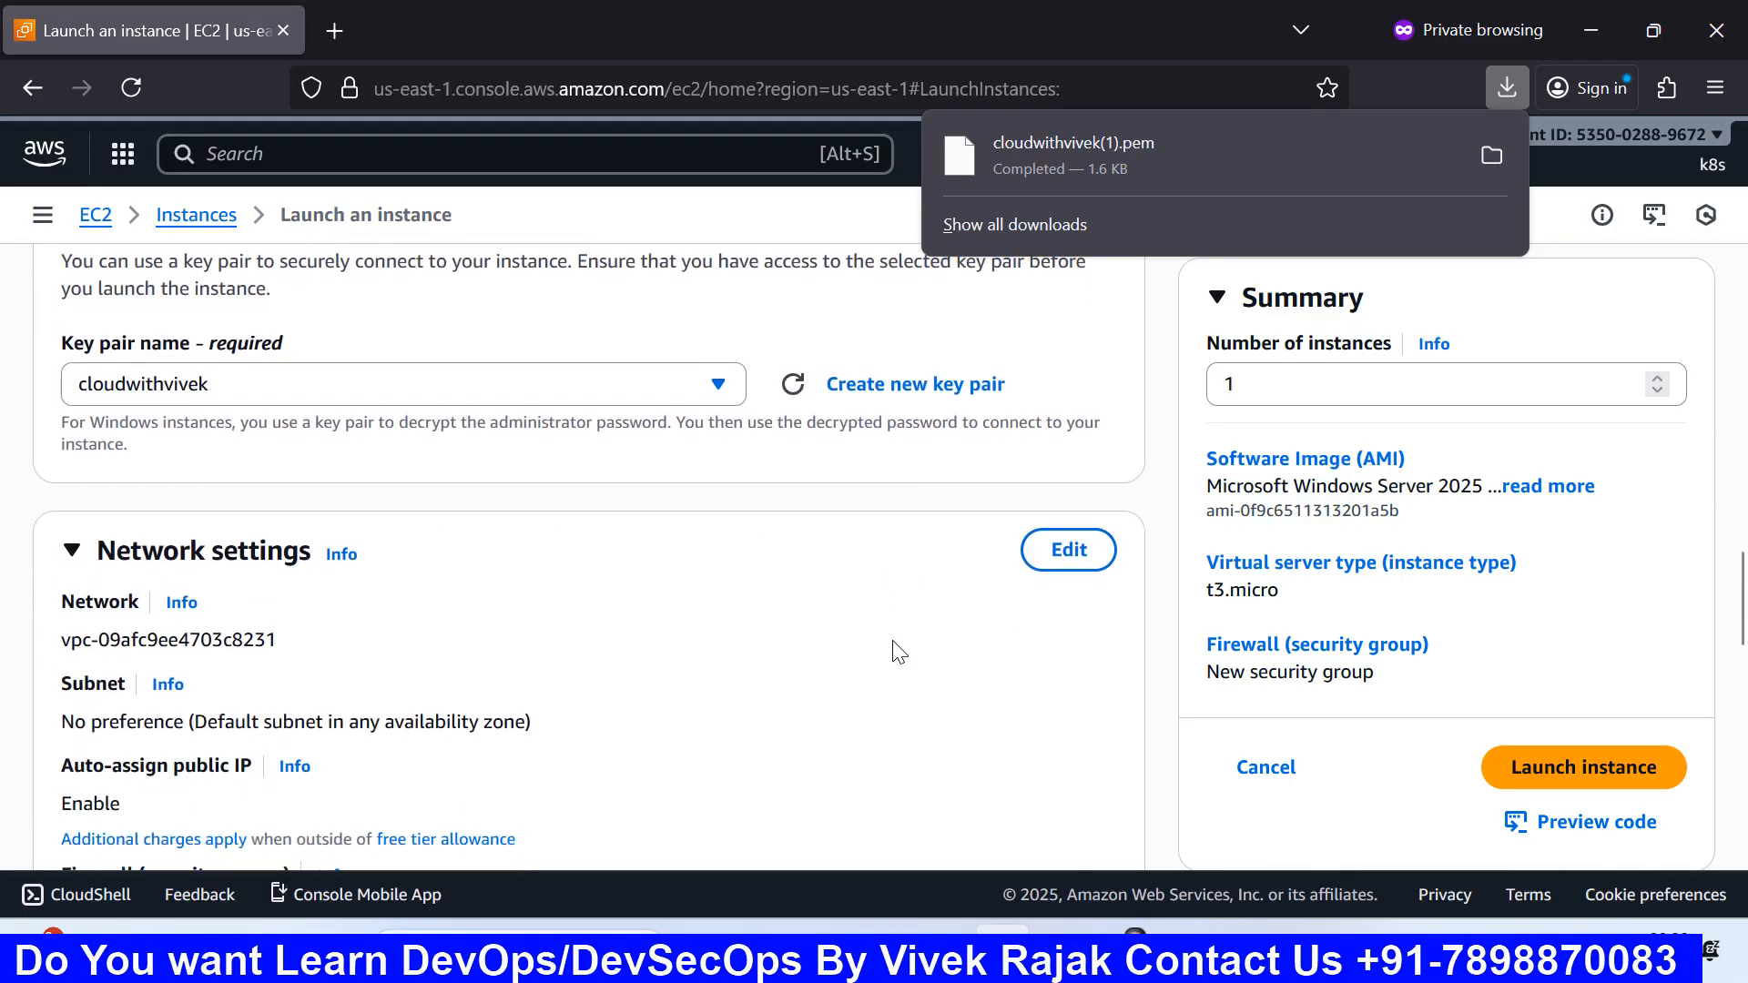
scroll(898, 652, down, 2)
scroll(898, 652, up, 2)
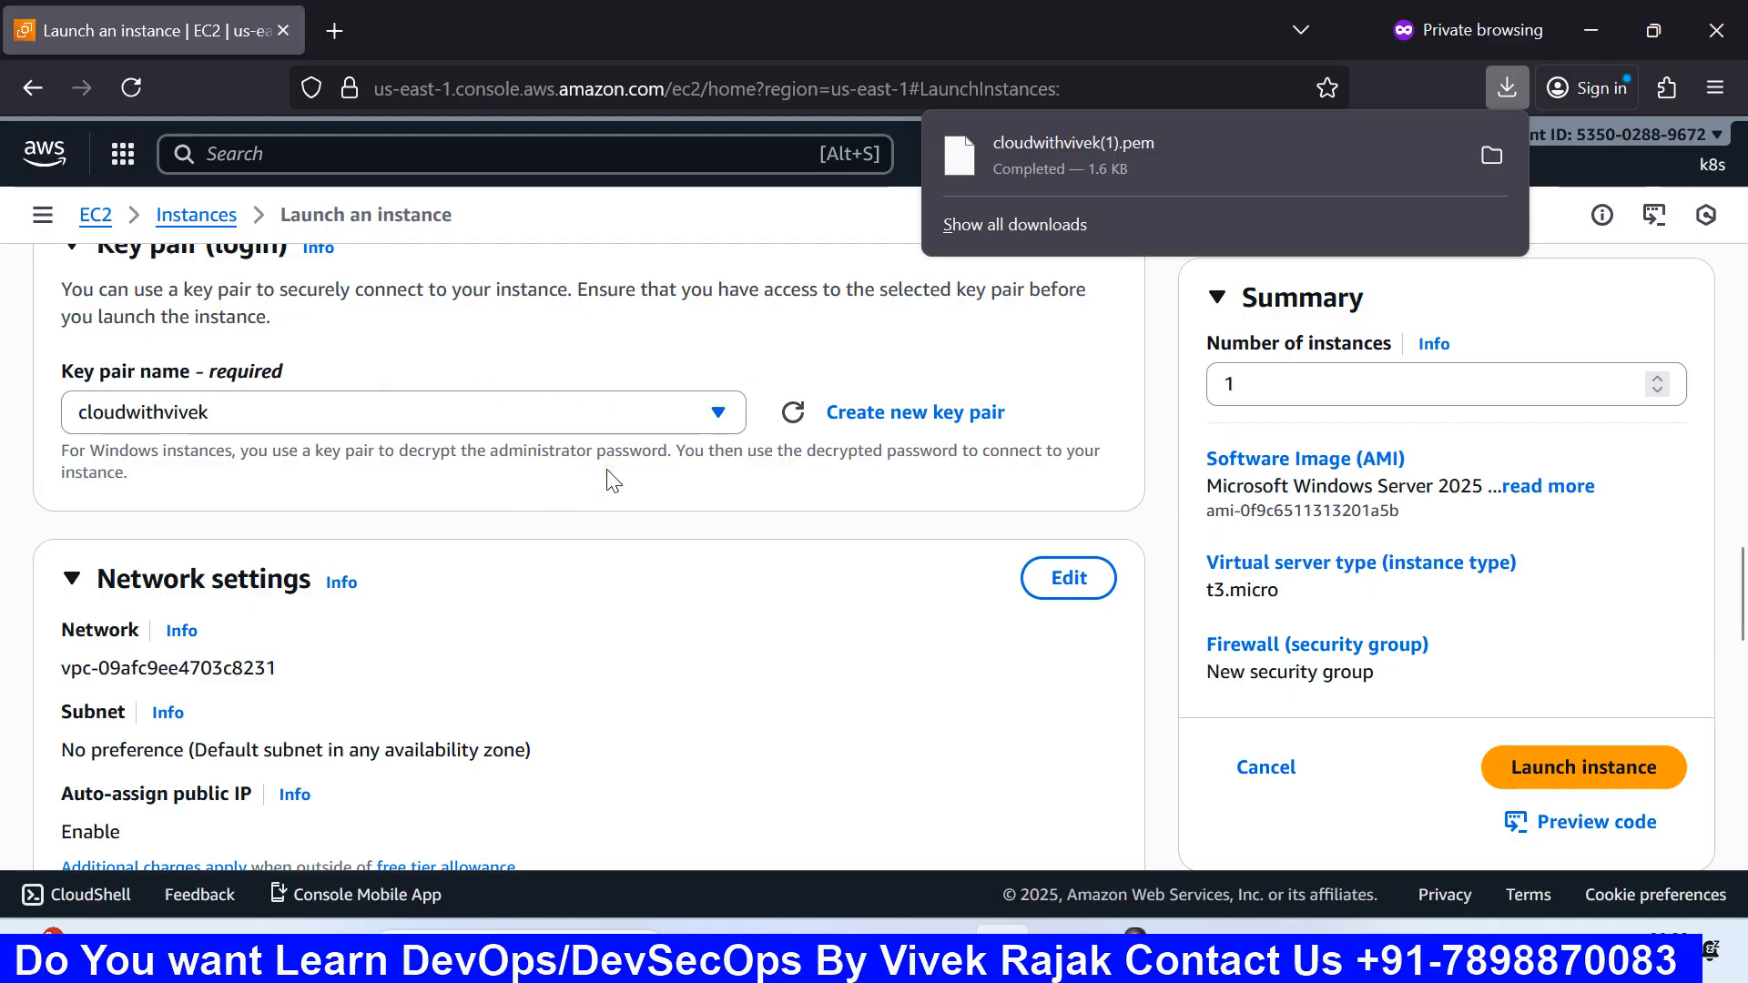
click(580, 489)
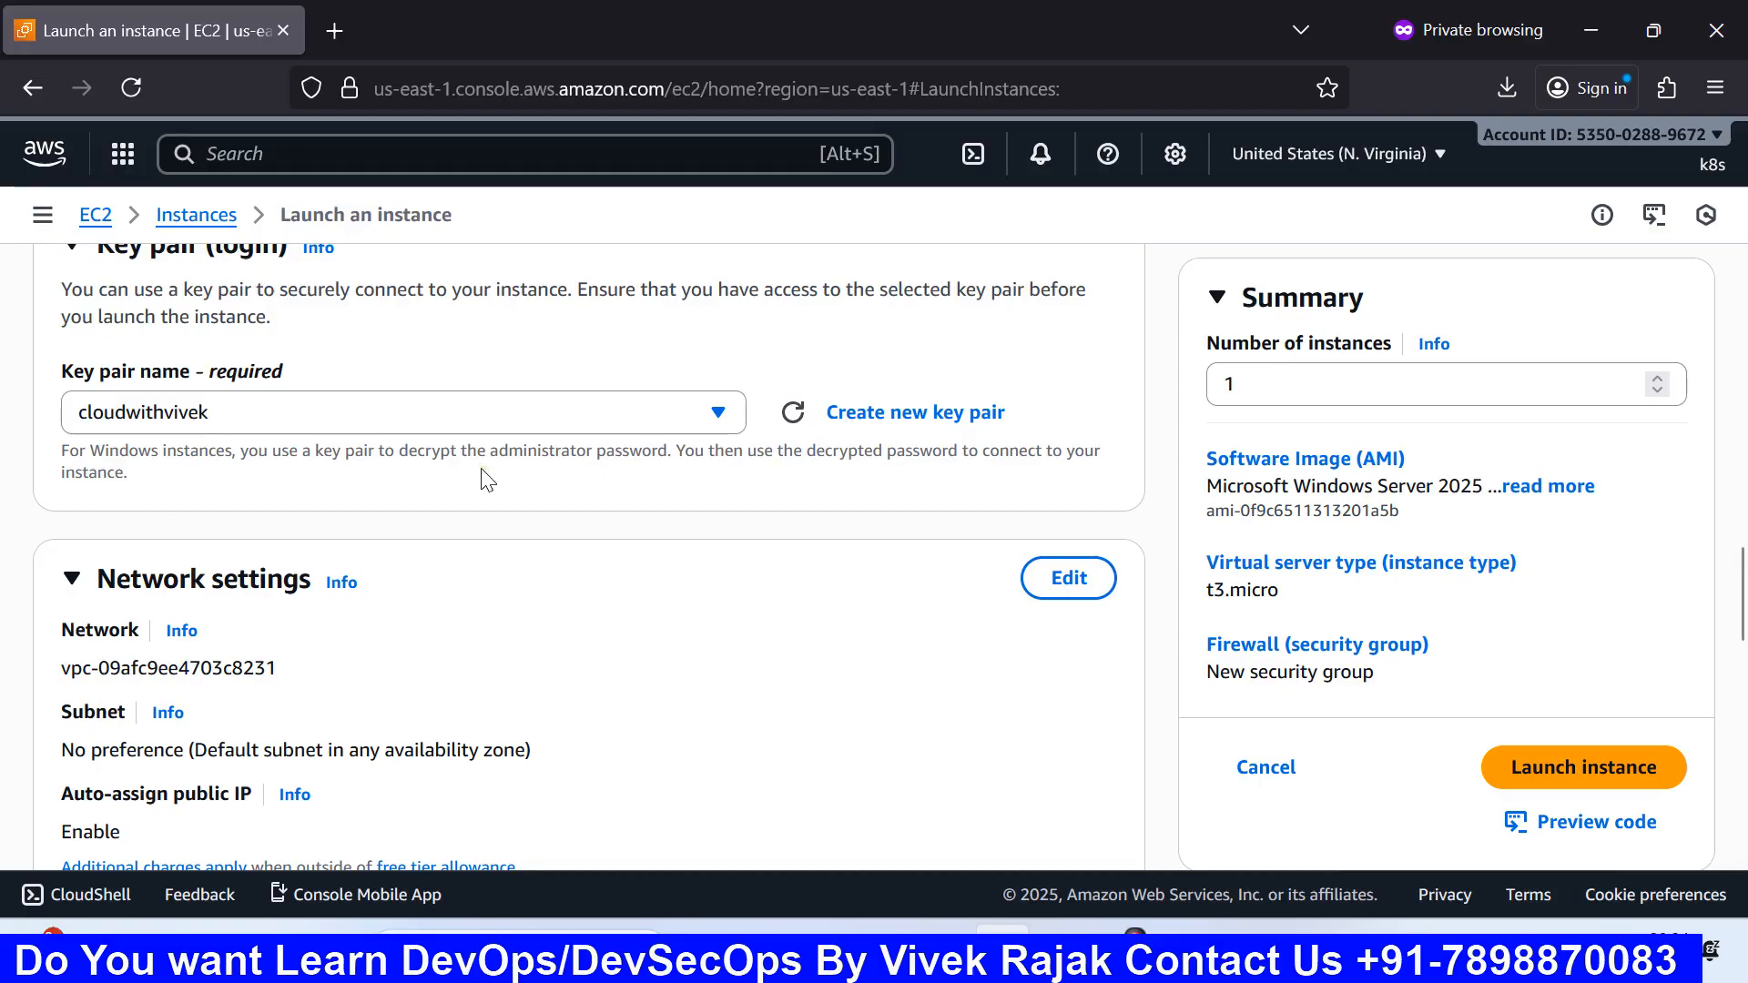
scroll(535, 476, down, 3)
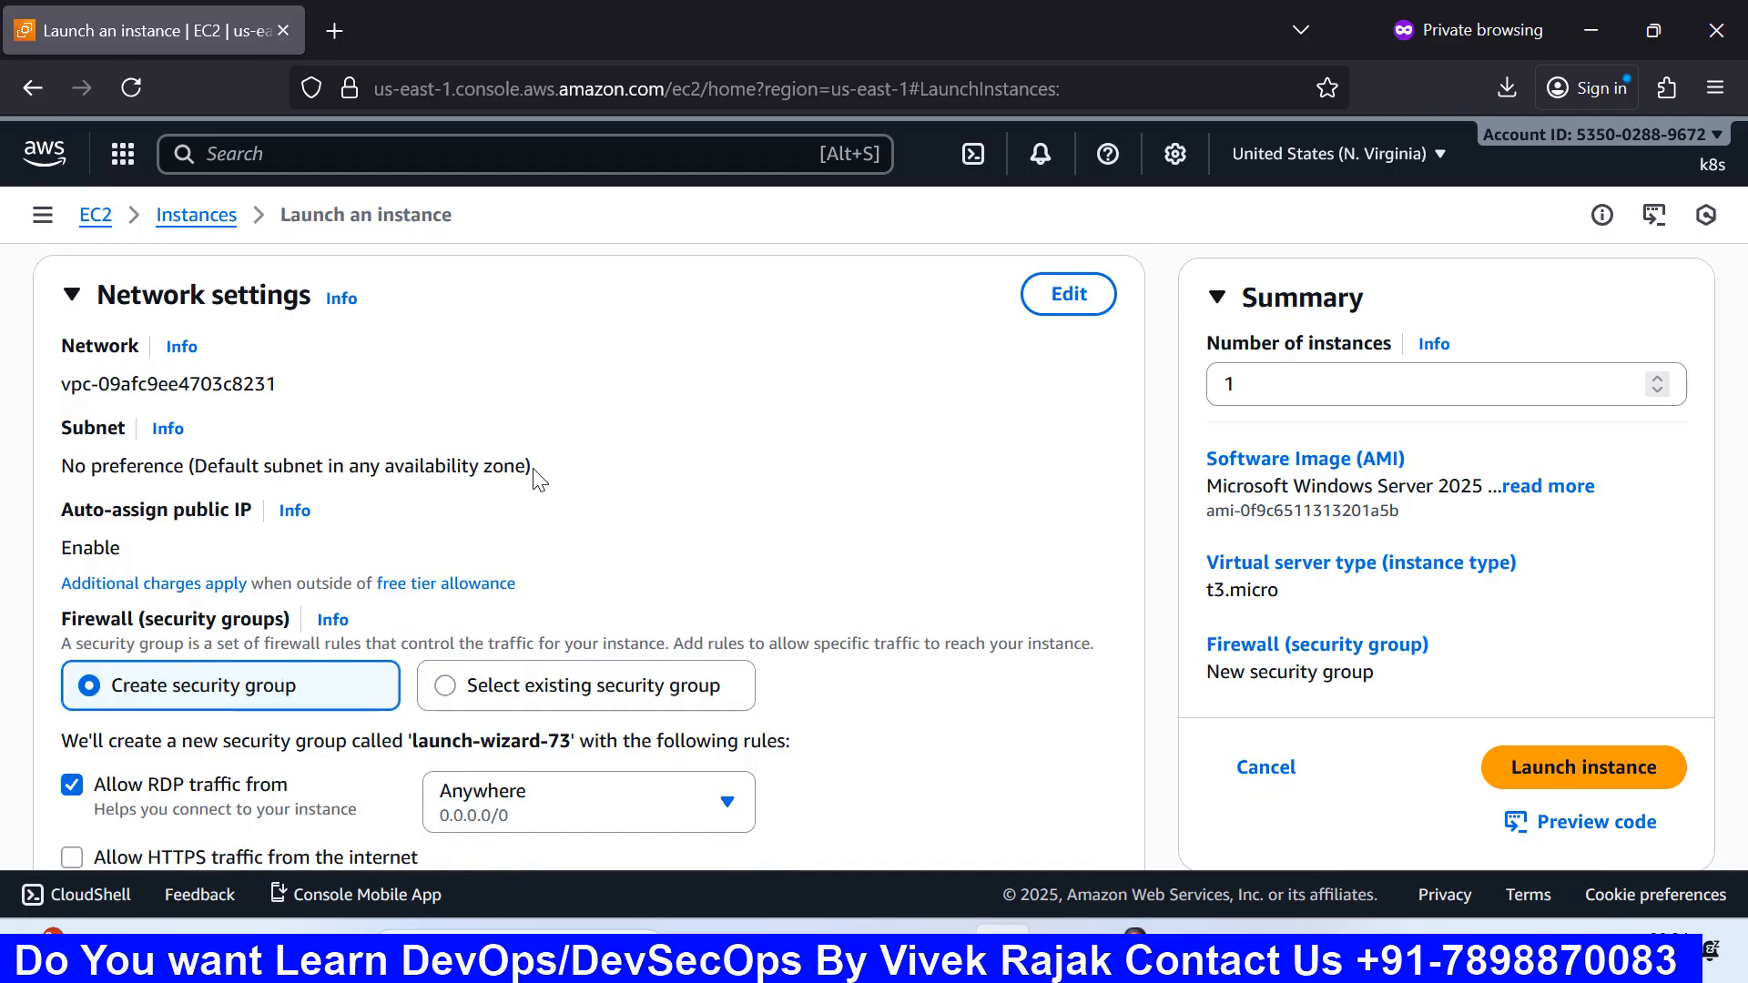
scroll(583, 462, up, 3)
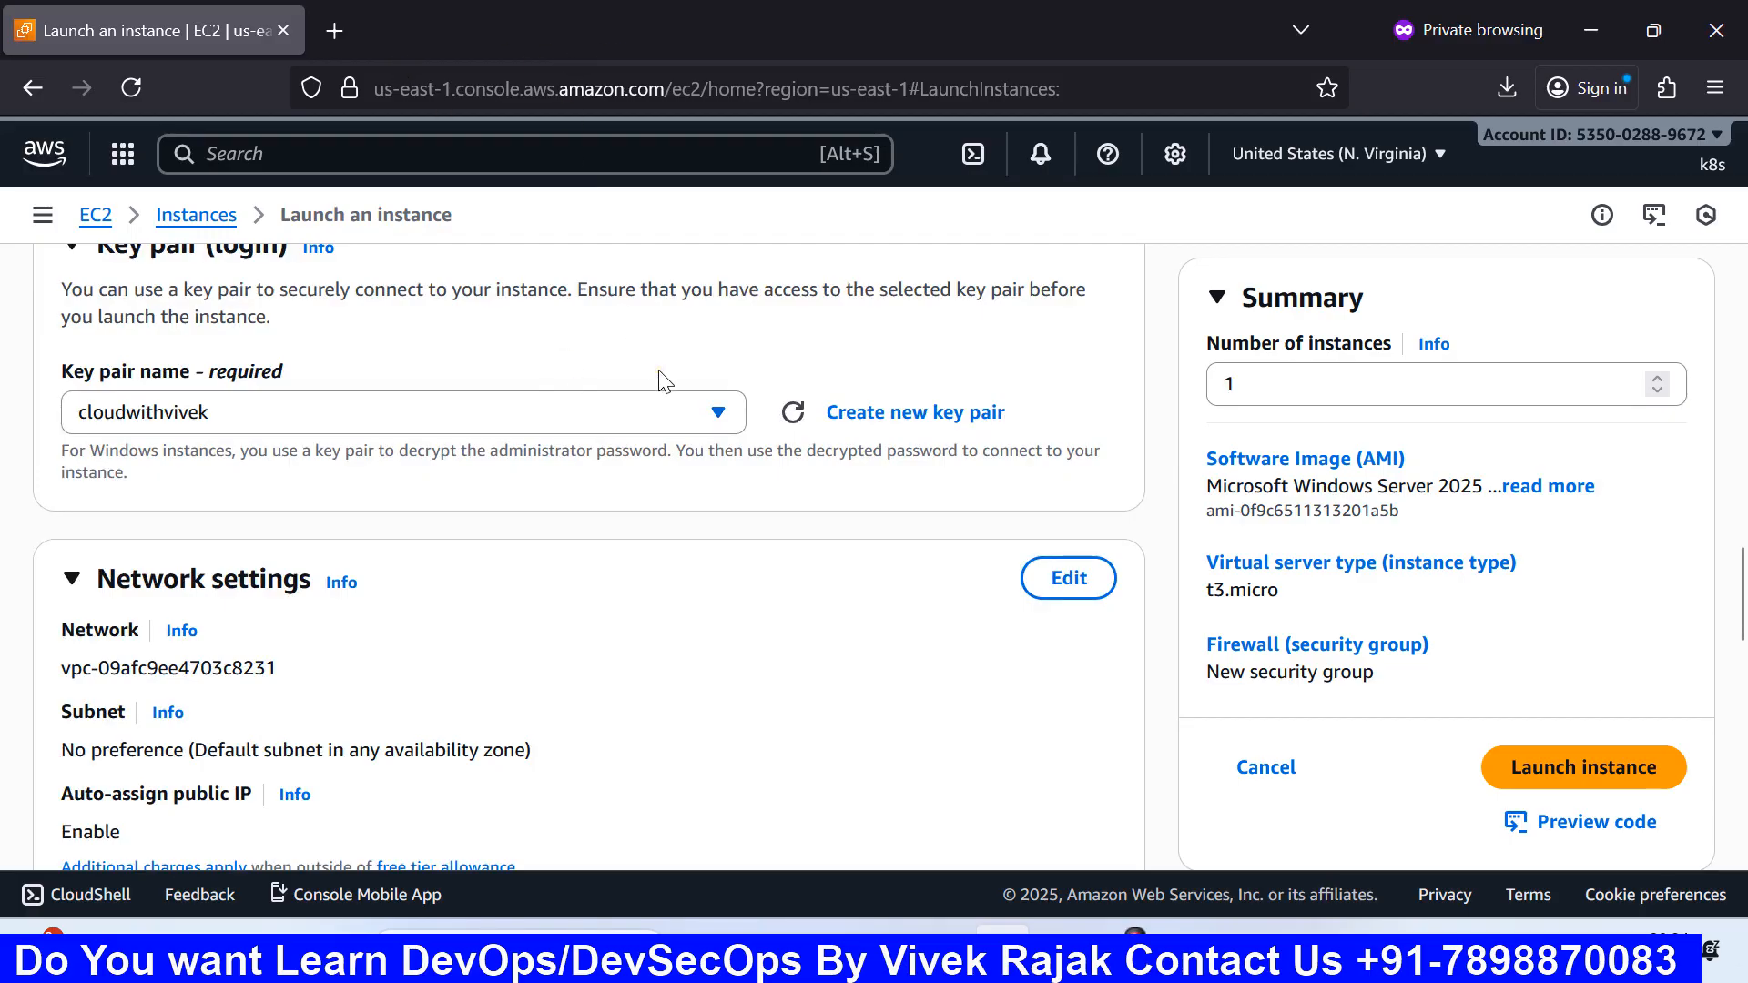
scroll(664, 490, down, 3)
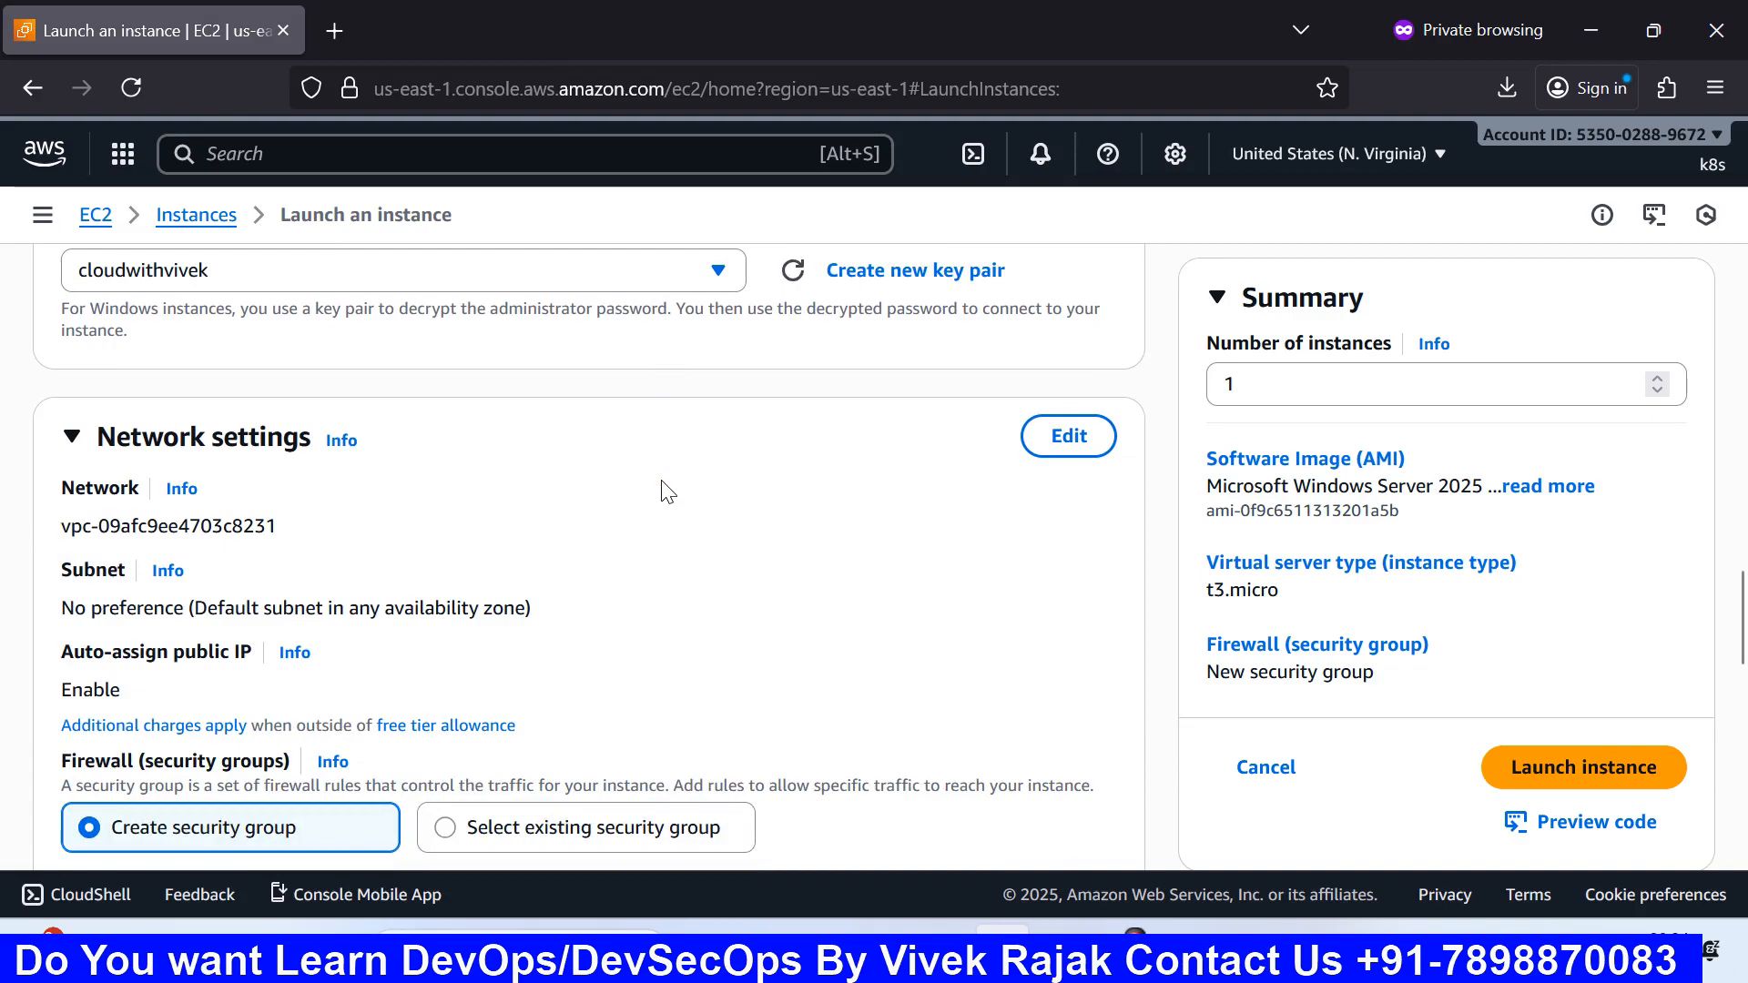
scroll(664, 492, down, 3)
scroll(663, 491, up, 3)
Step: Edit the network settings, keeping the default VPC and the No preference subnet
click(1057, 446)
scroll(365, 480, down, 3)
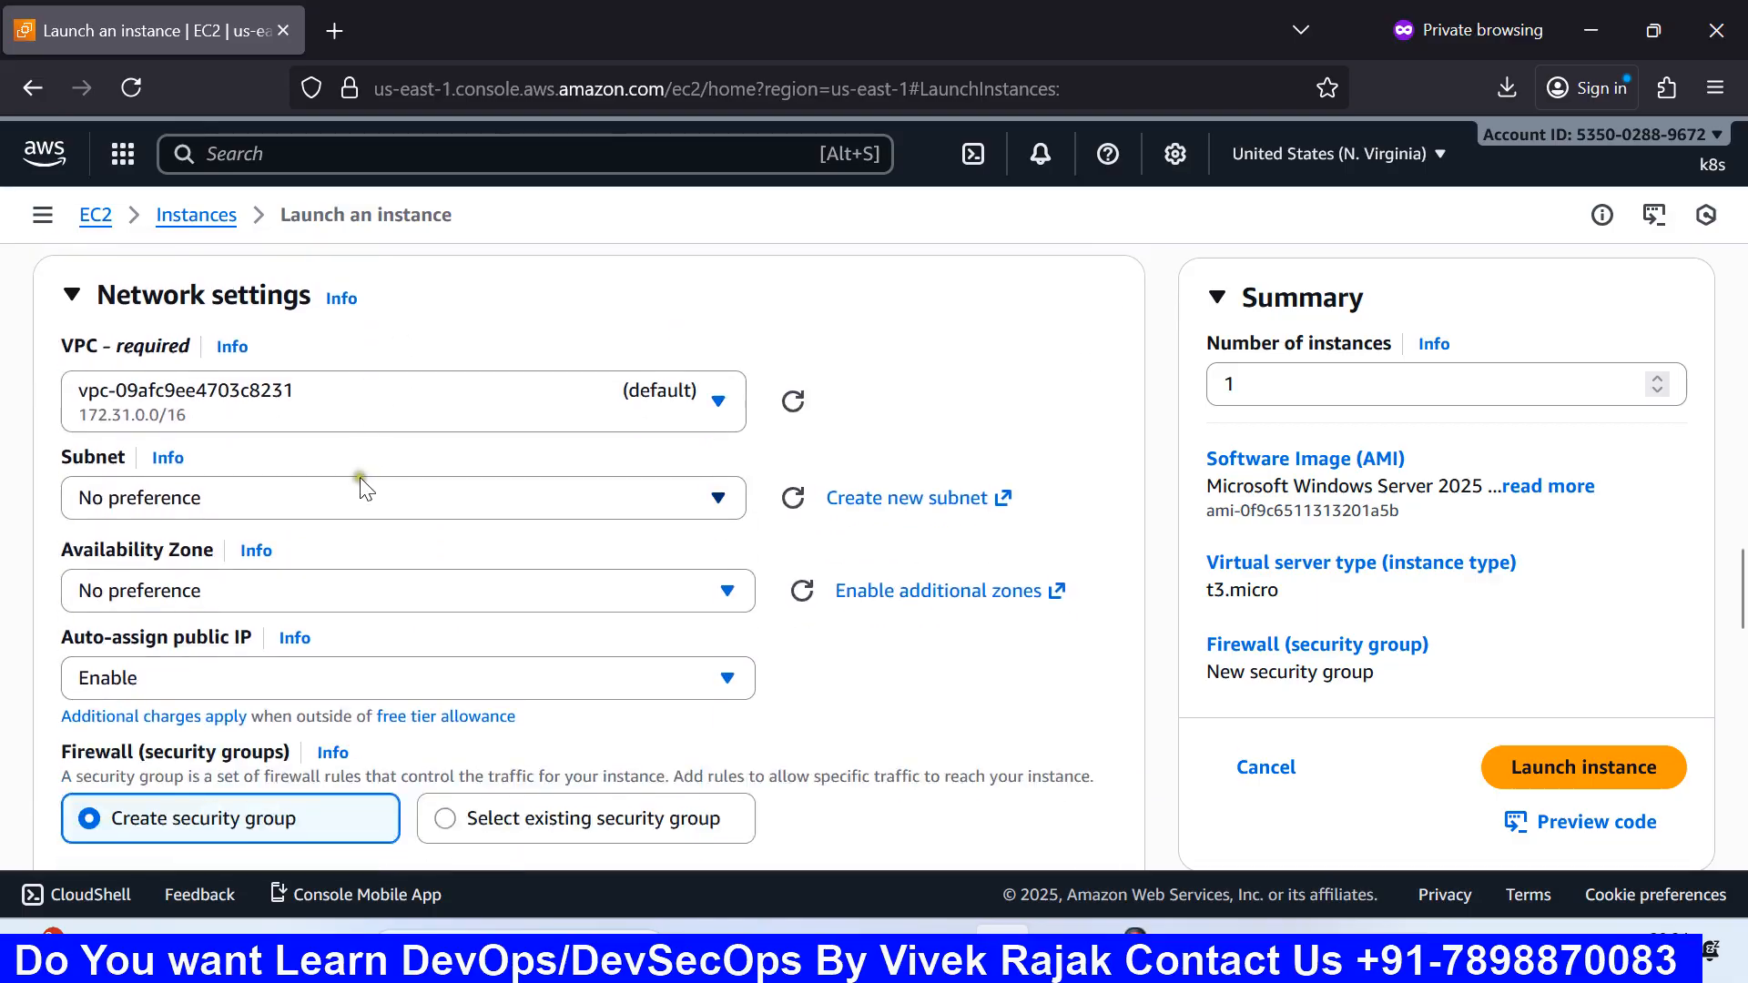
click(432, 400)
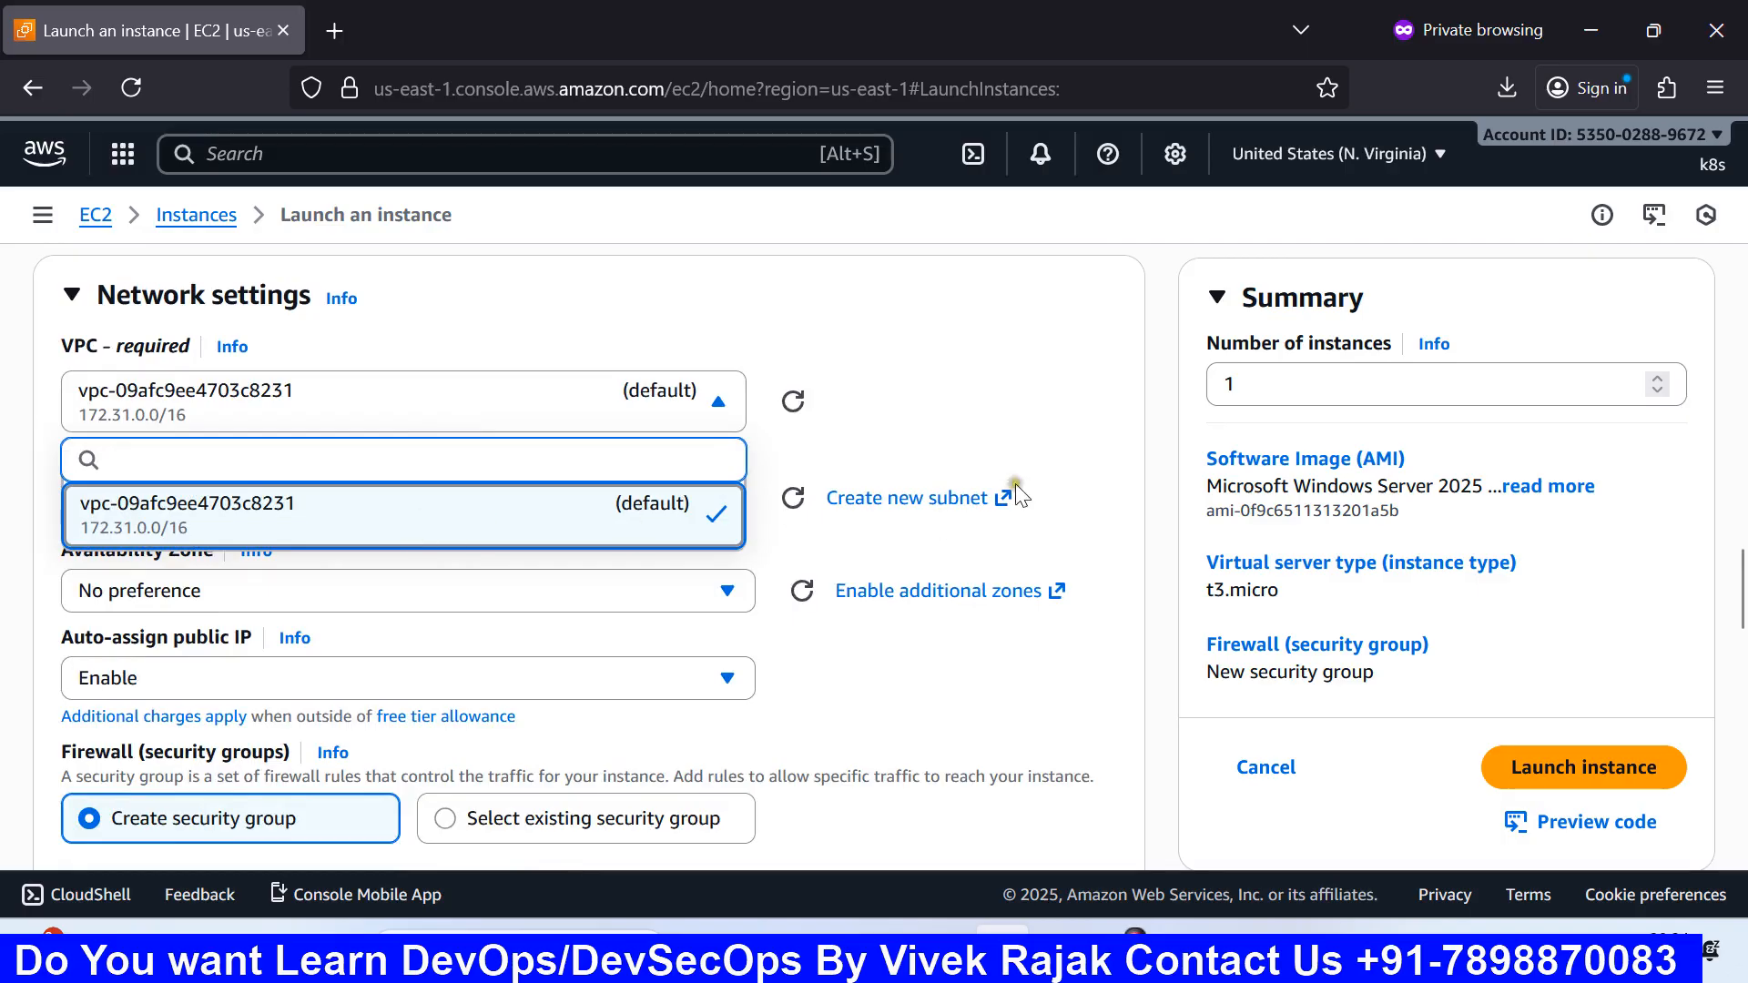
click(975, 427)
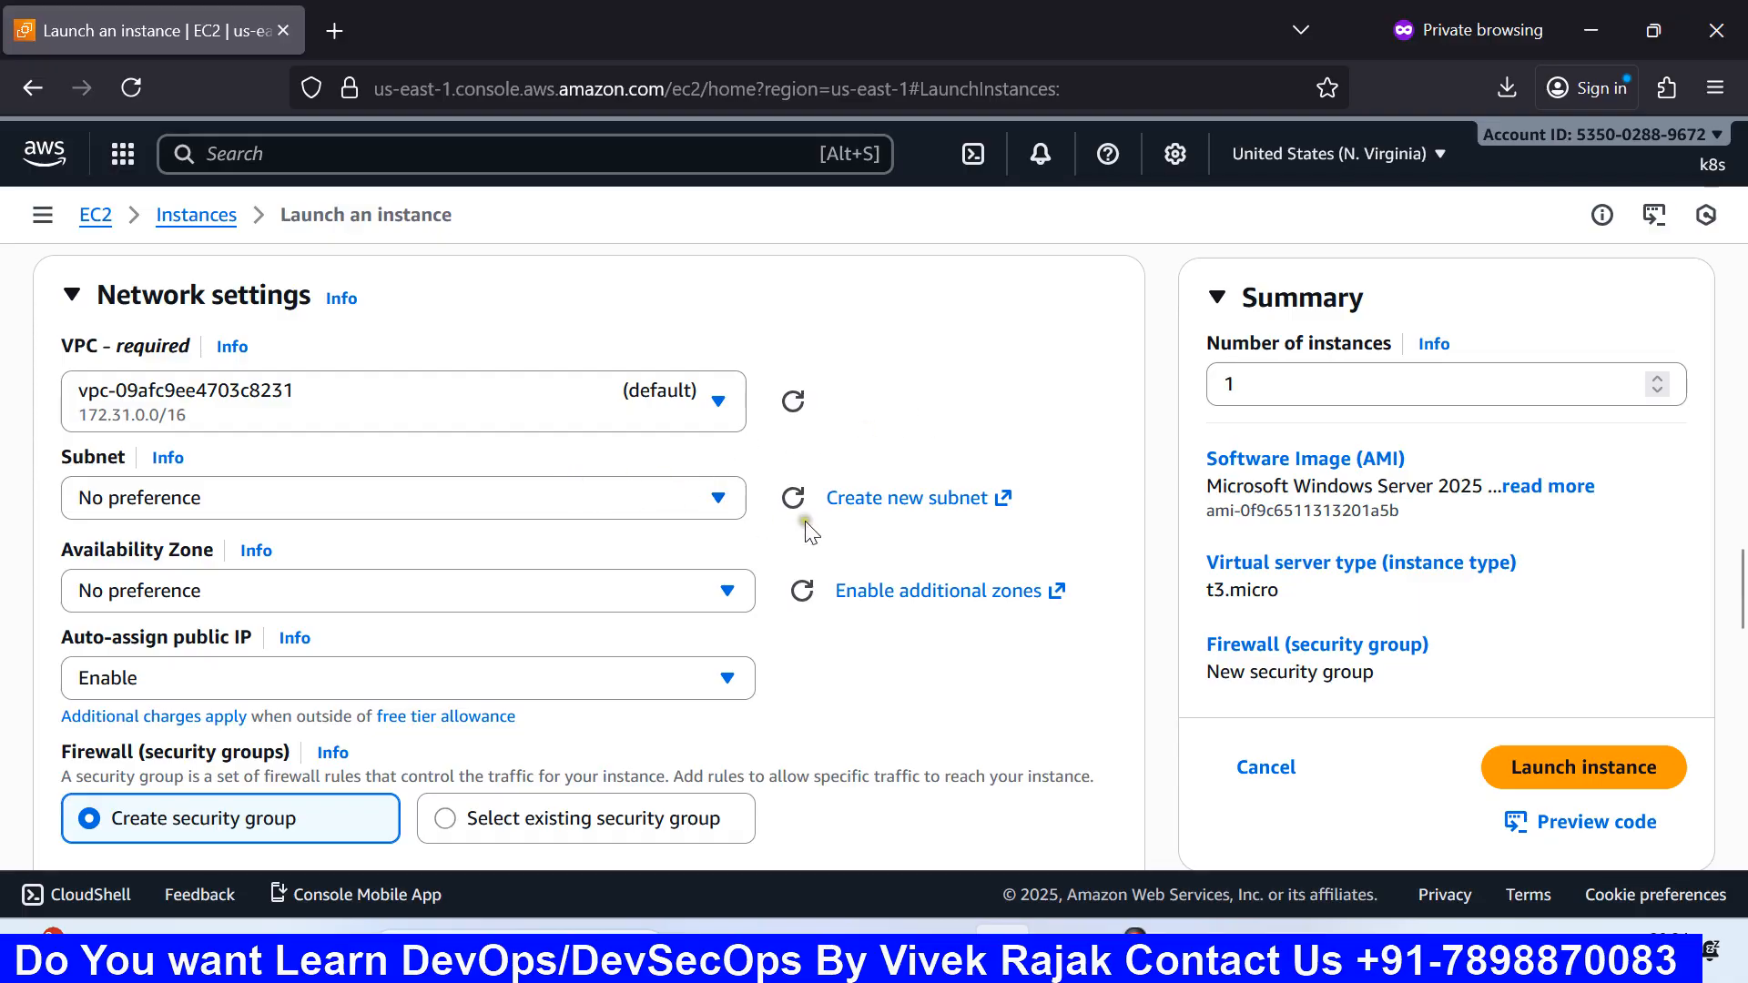
click(729, 514)
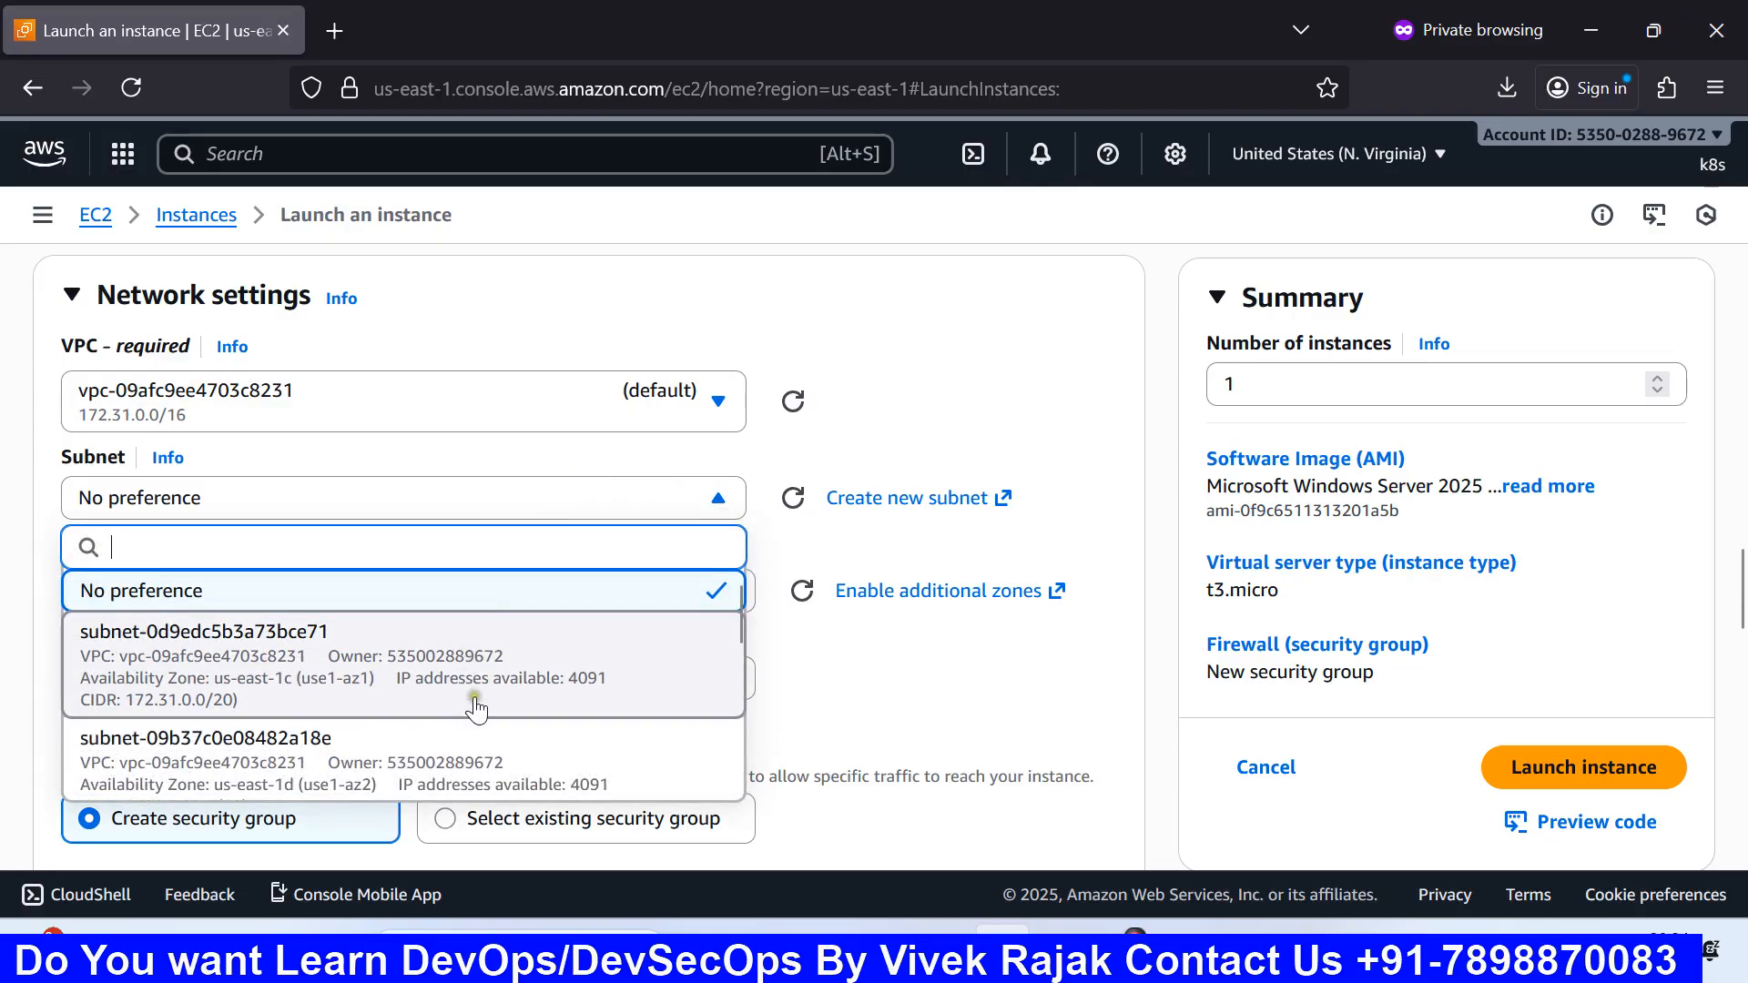
scroll(483, 701, down, 3)
scroll(637, 619, down, 2)
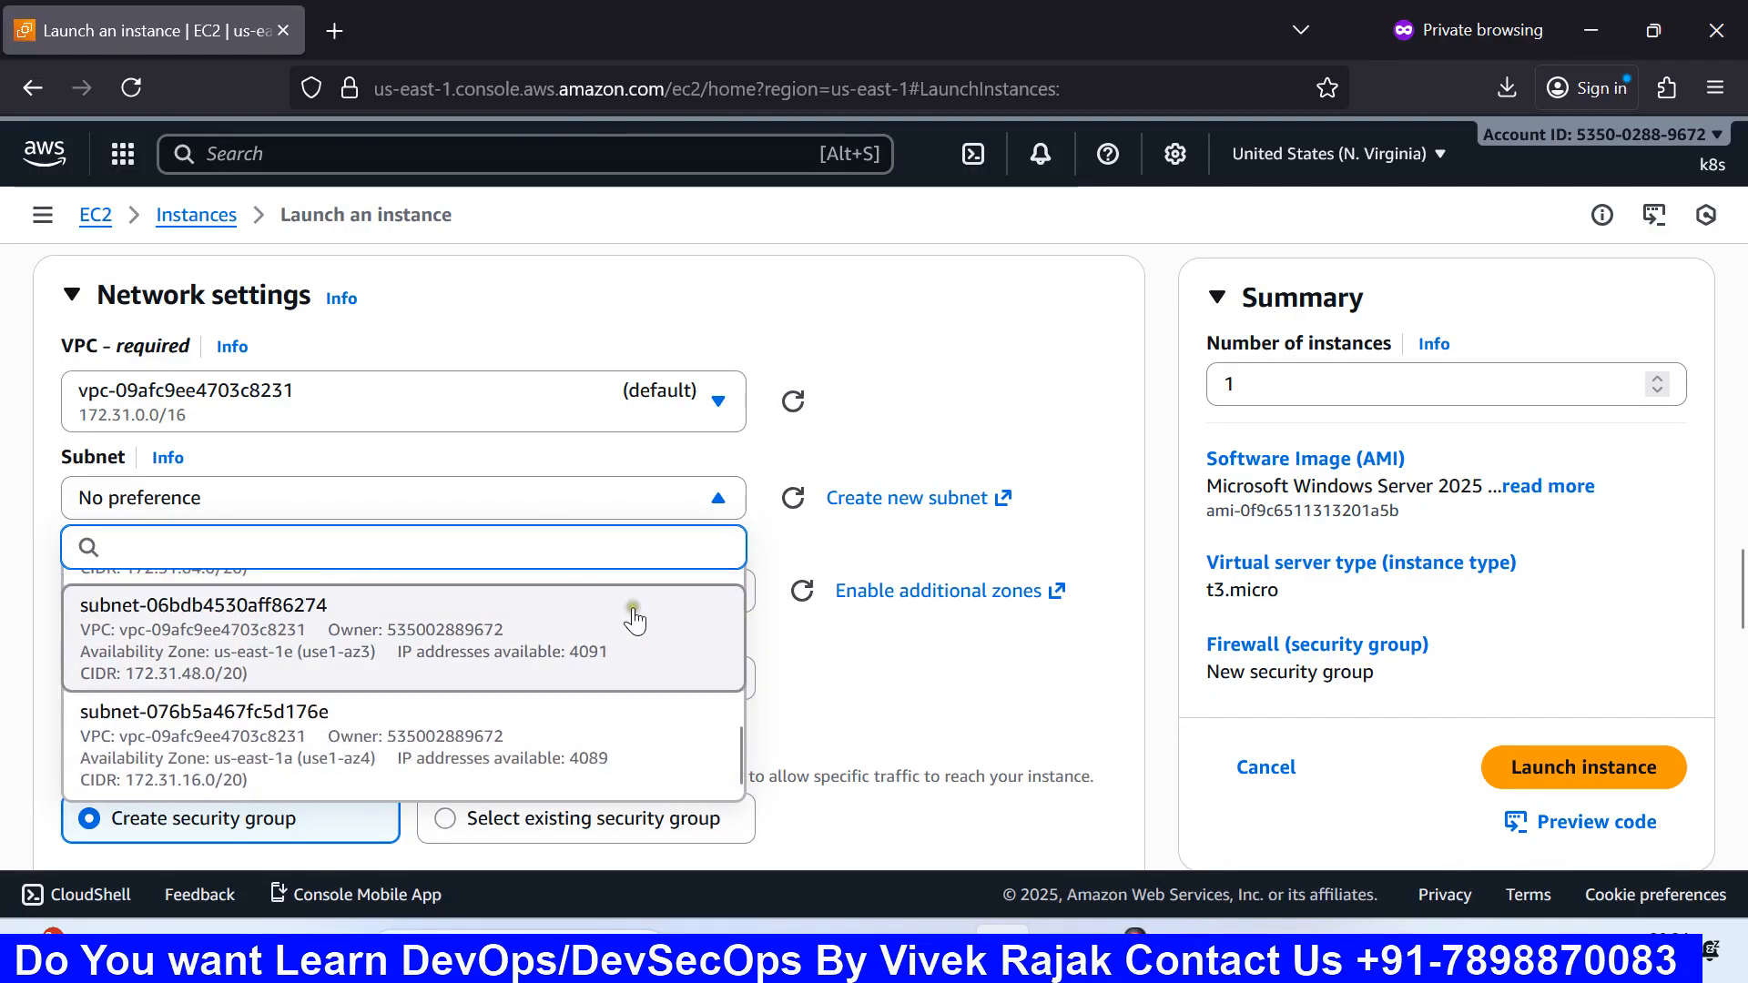
scroll(624, 625, up, 5)
click(861, 434)
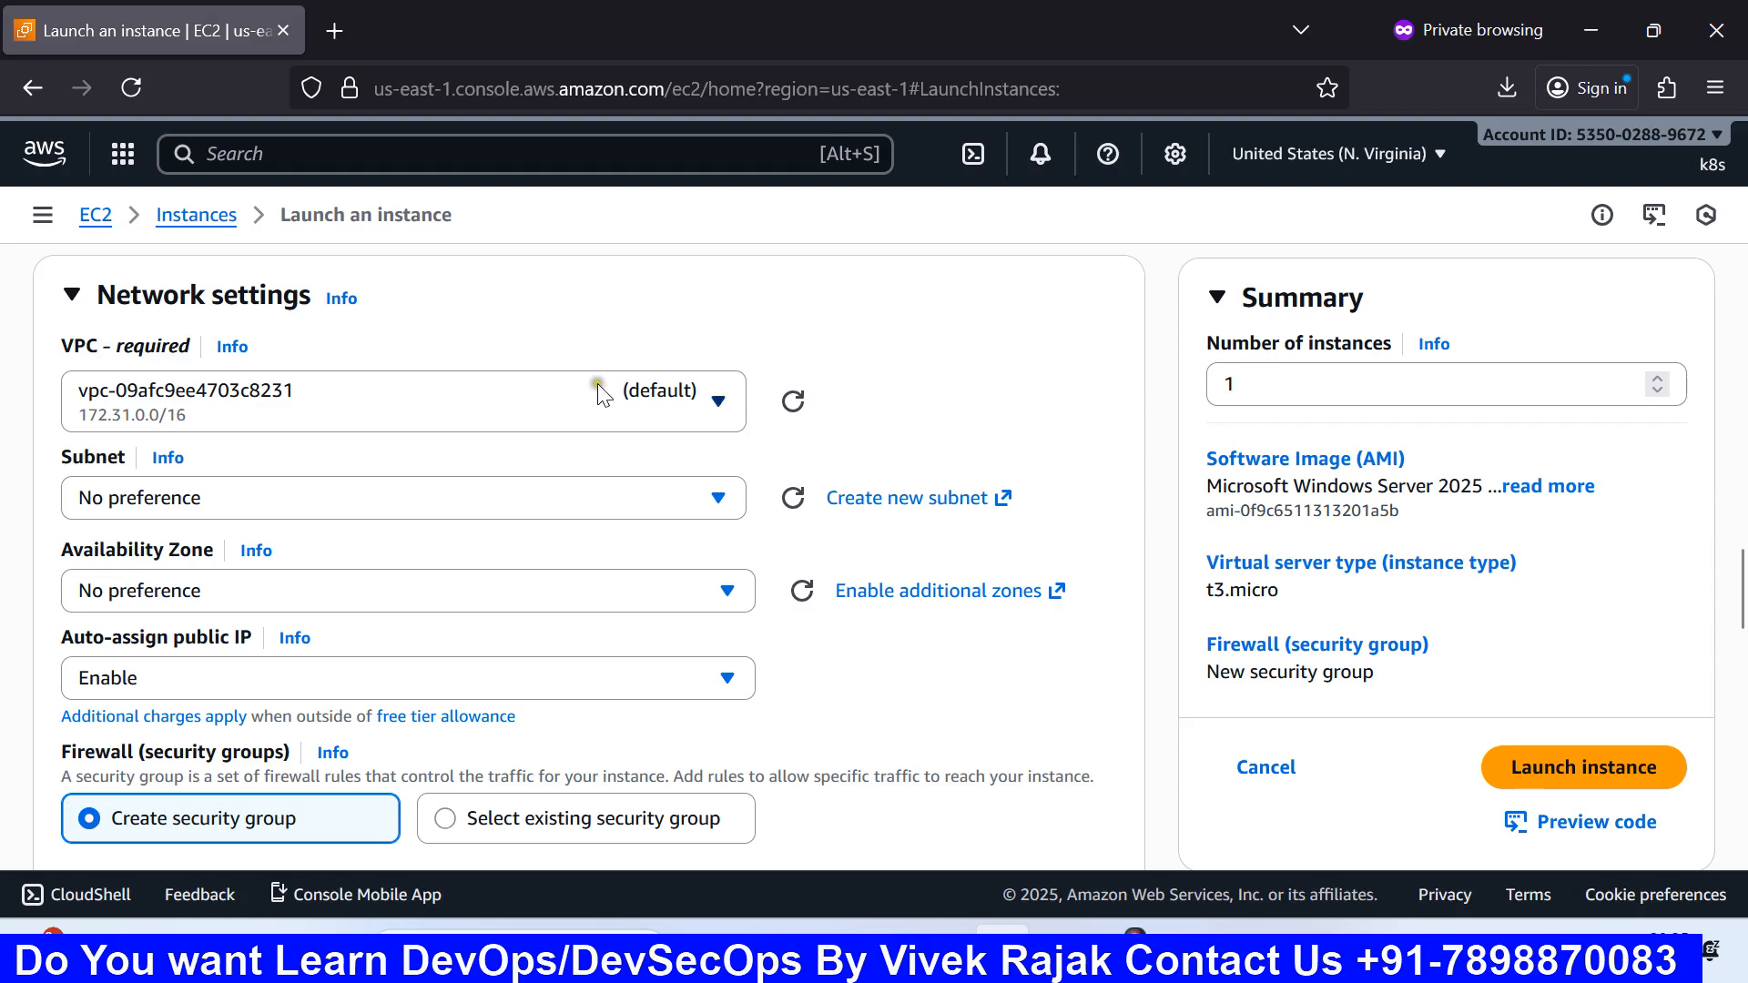
Step: Keep the Availability Zone at No preference, then switch to the Paint drawing
scroll(617, 490, down, 2)
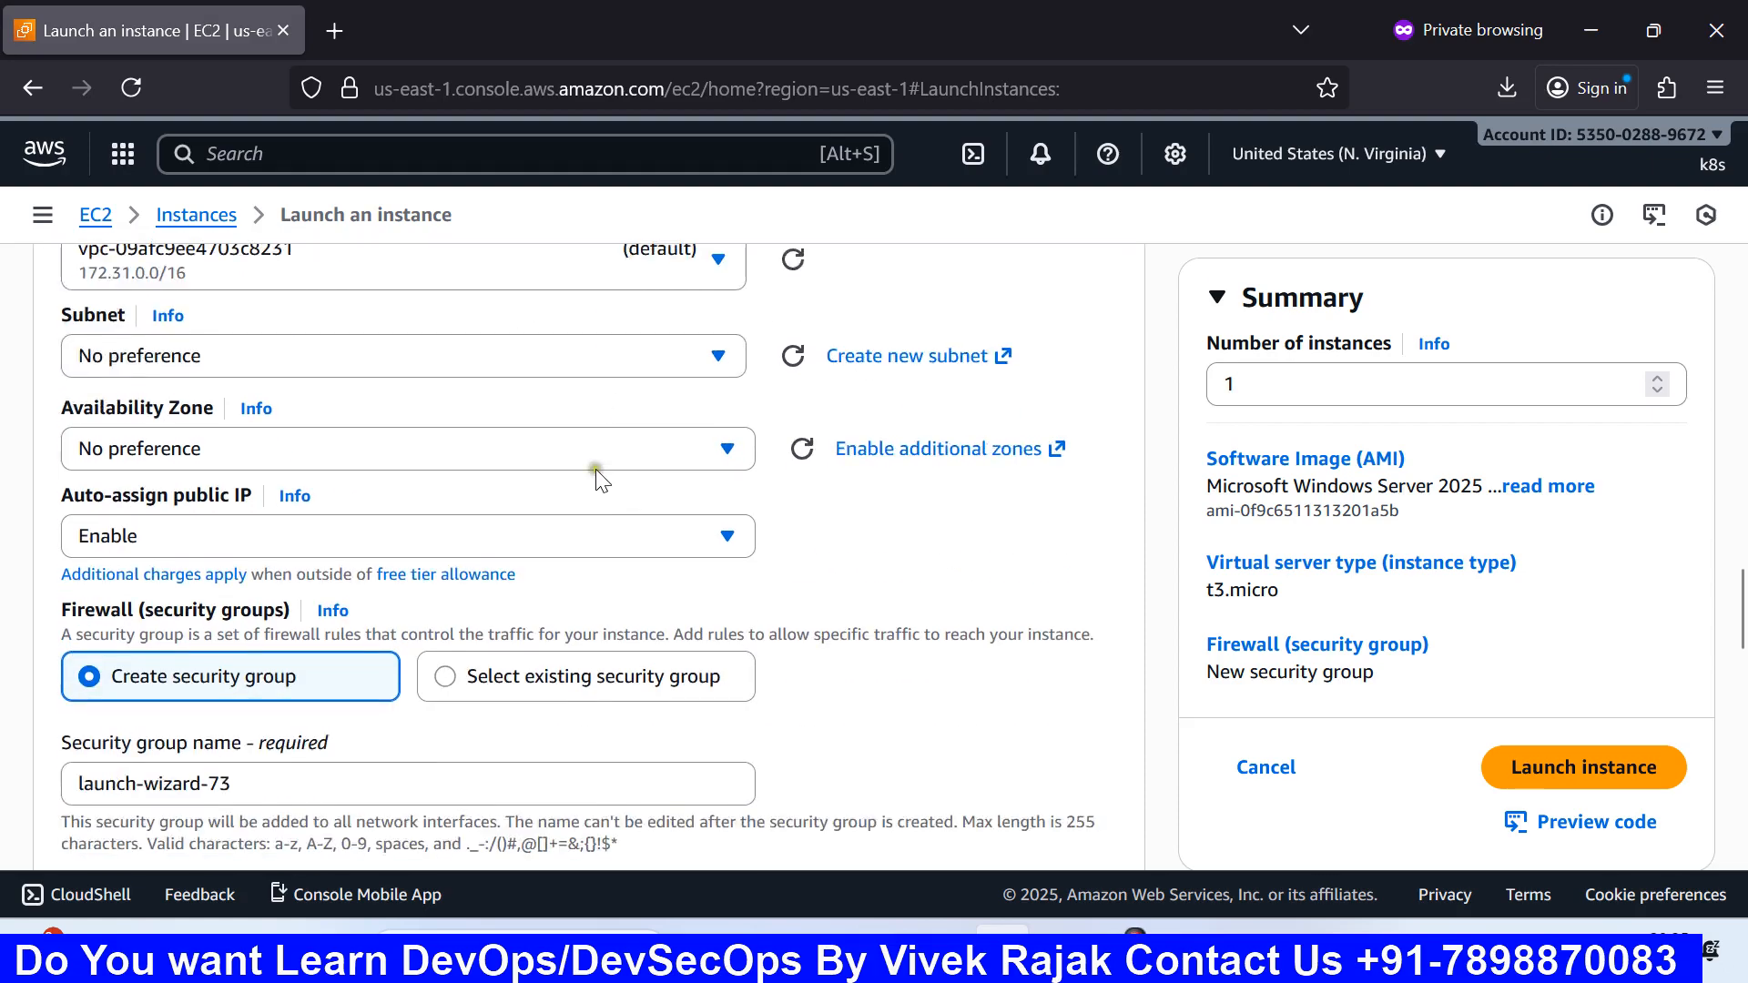
click(500, 450)
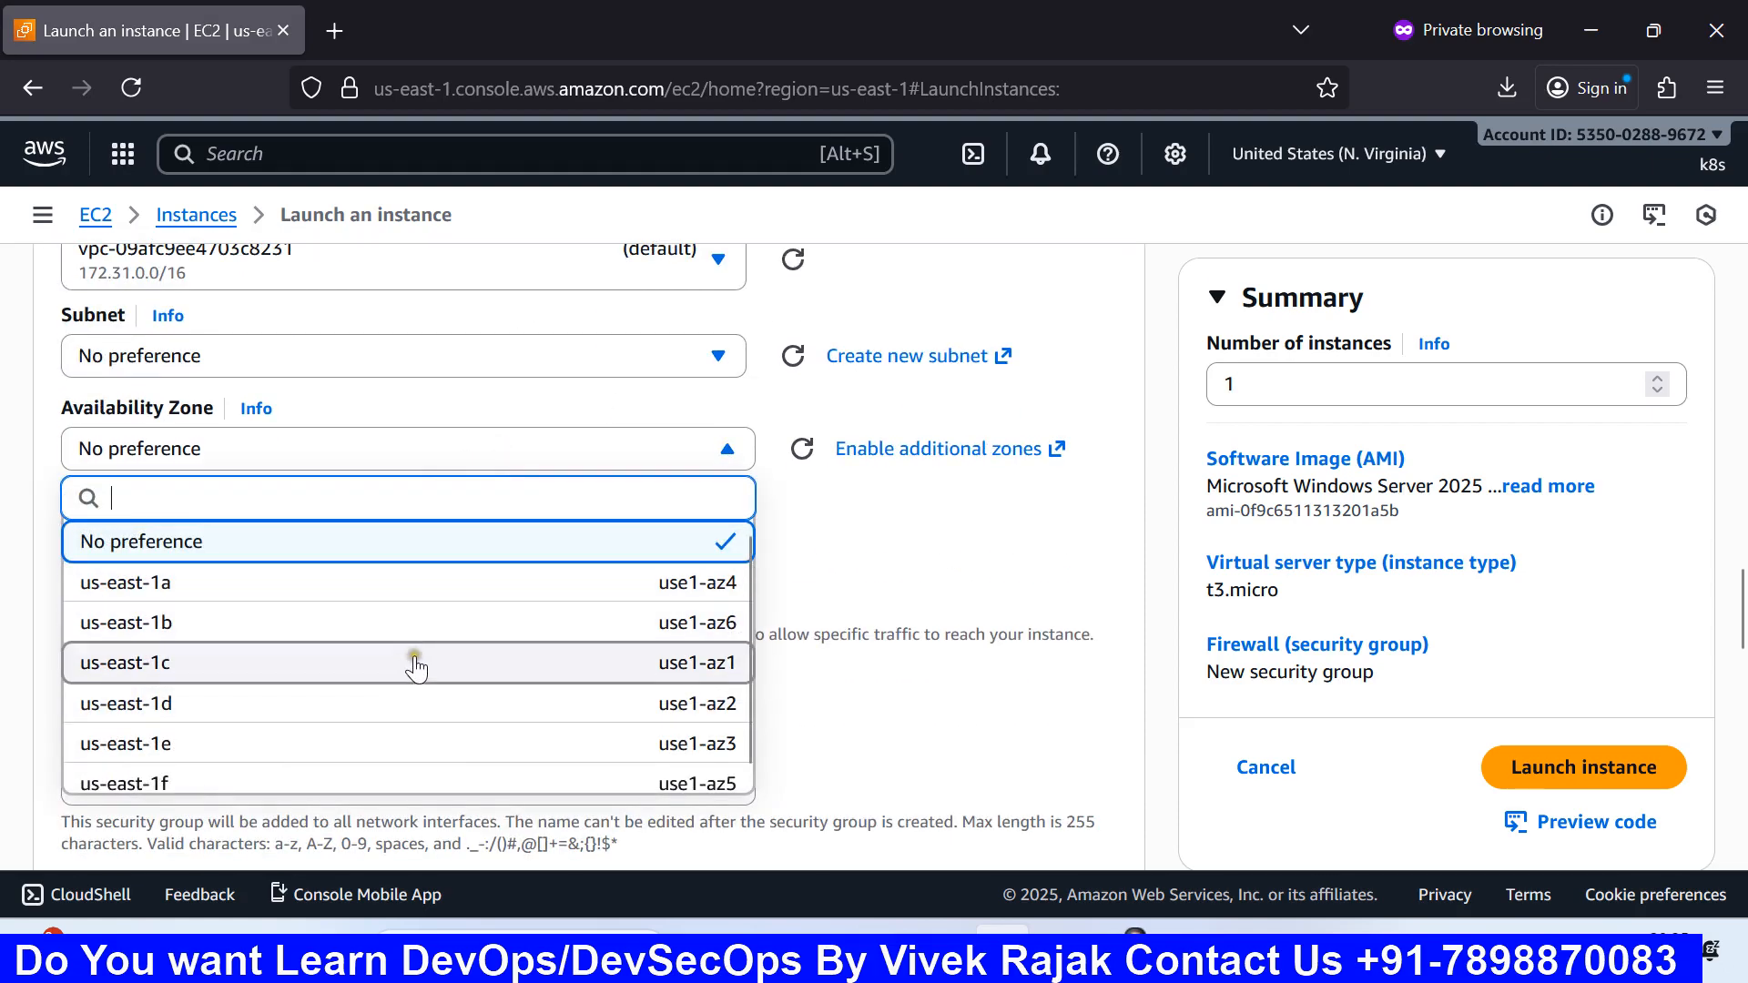
click(806, 563)
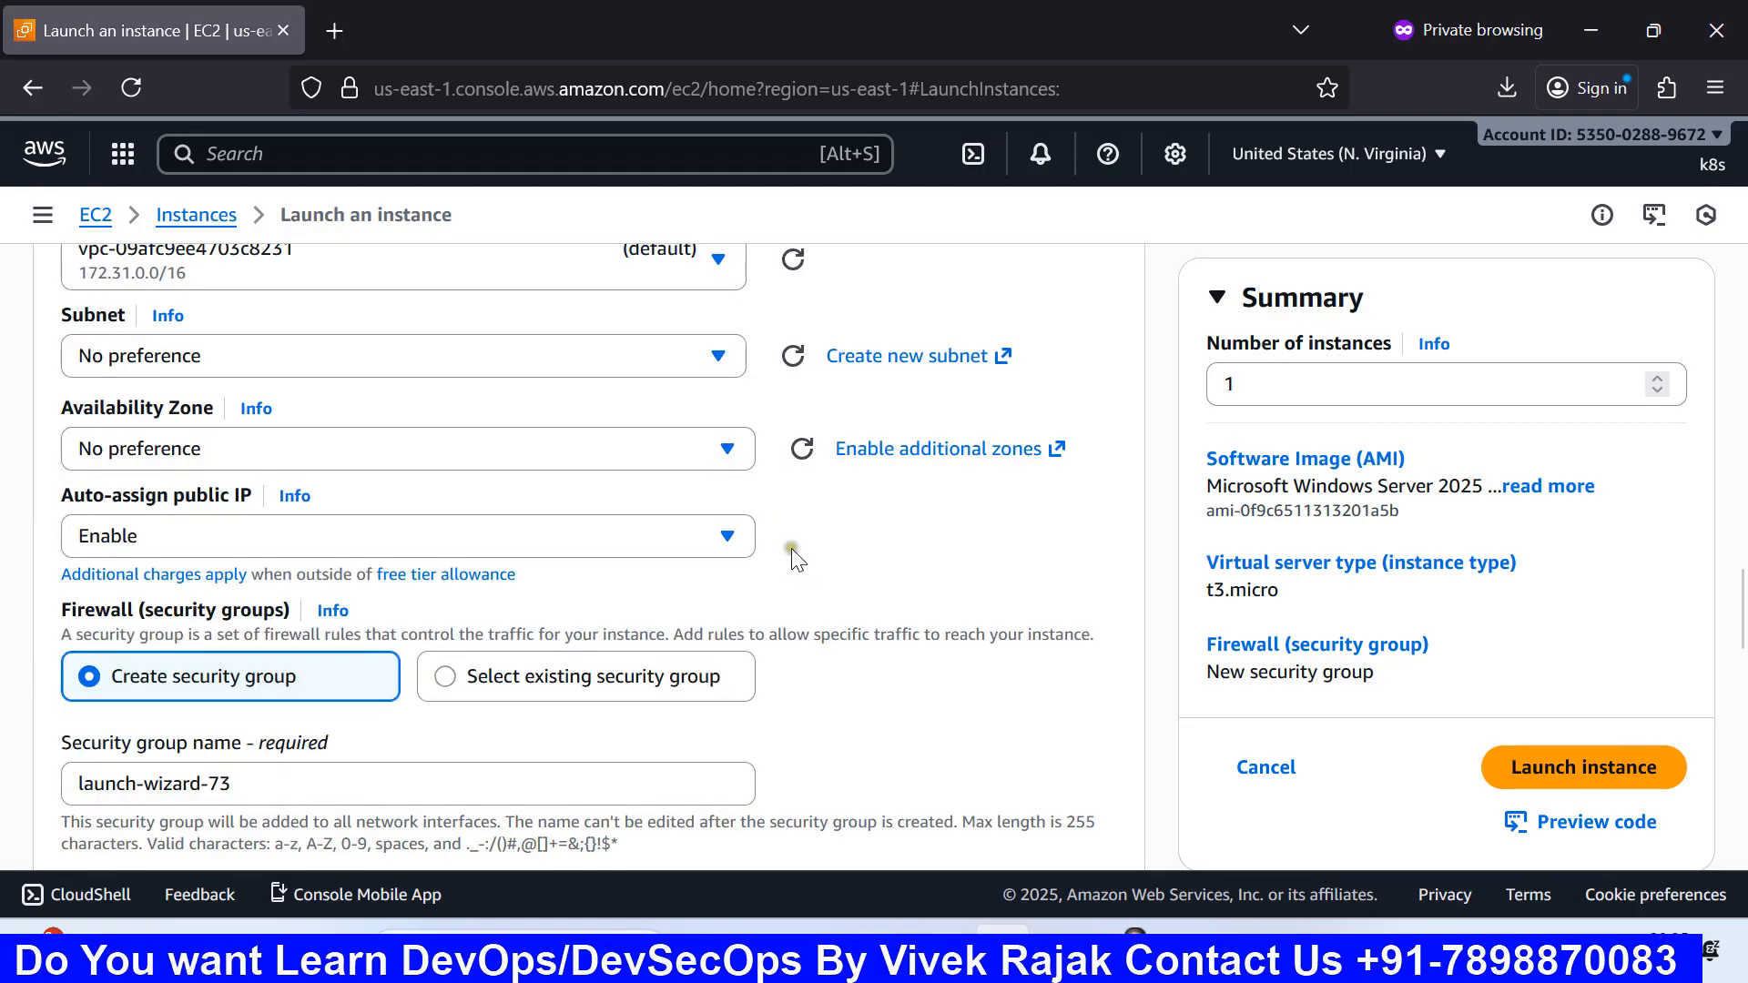
scroll(790, 552, up, 2)
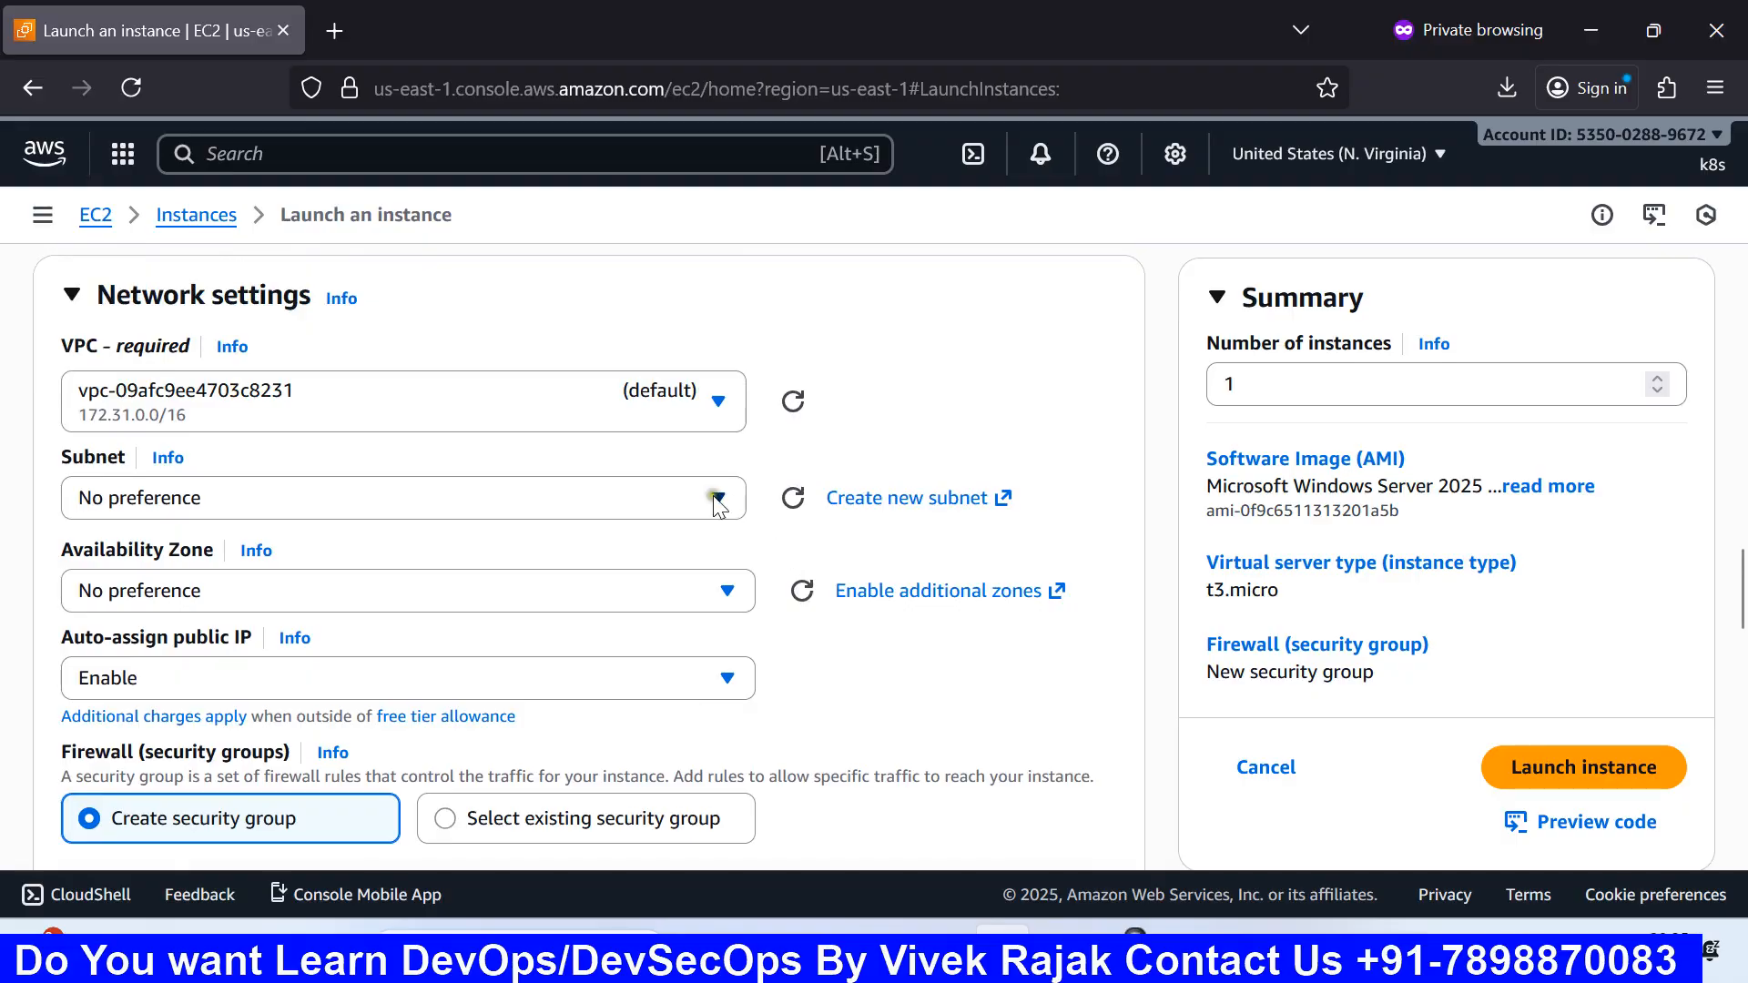
click(673, 490)
click(1182, 951)
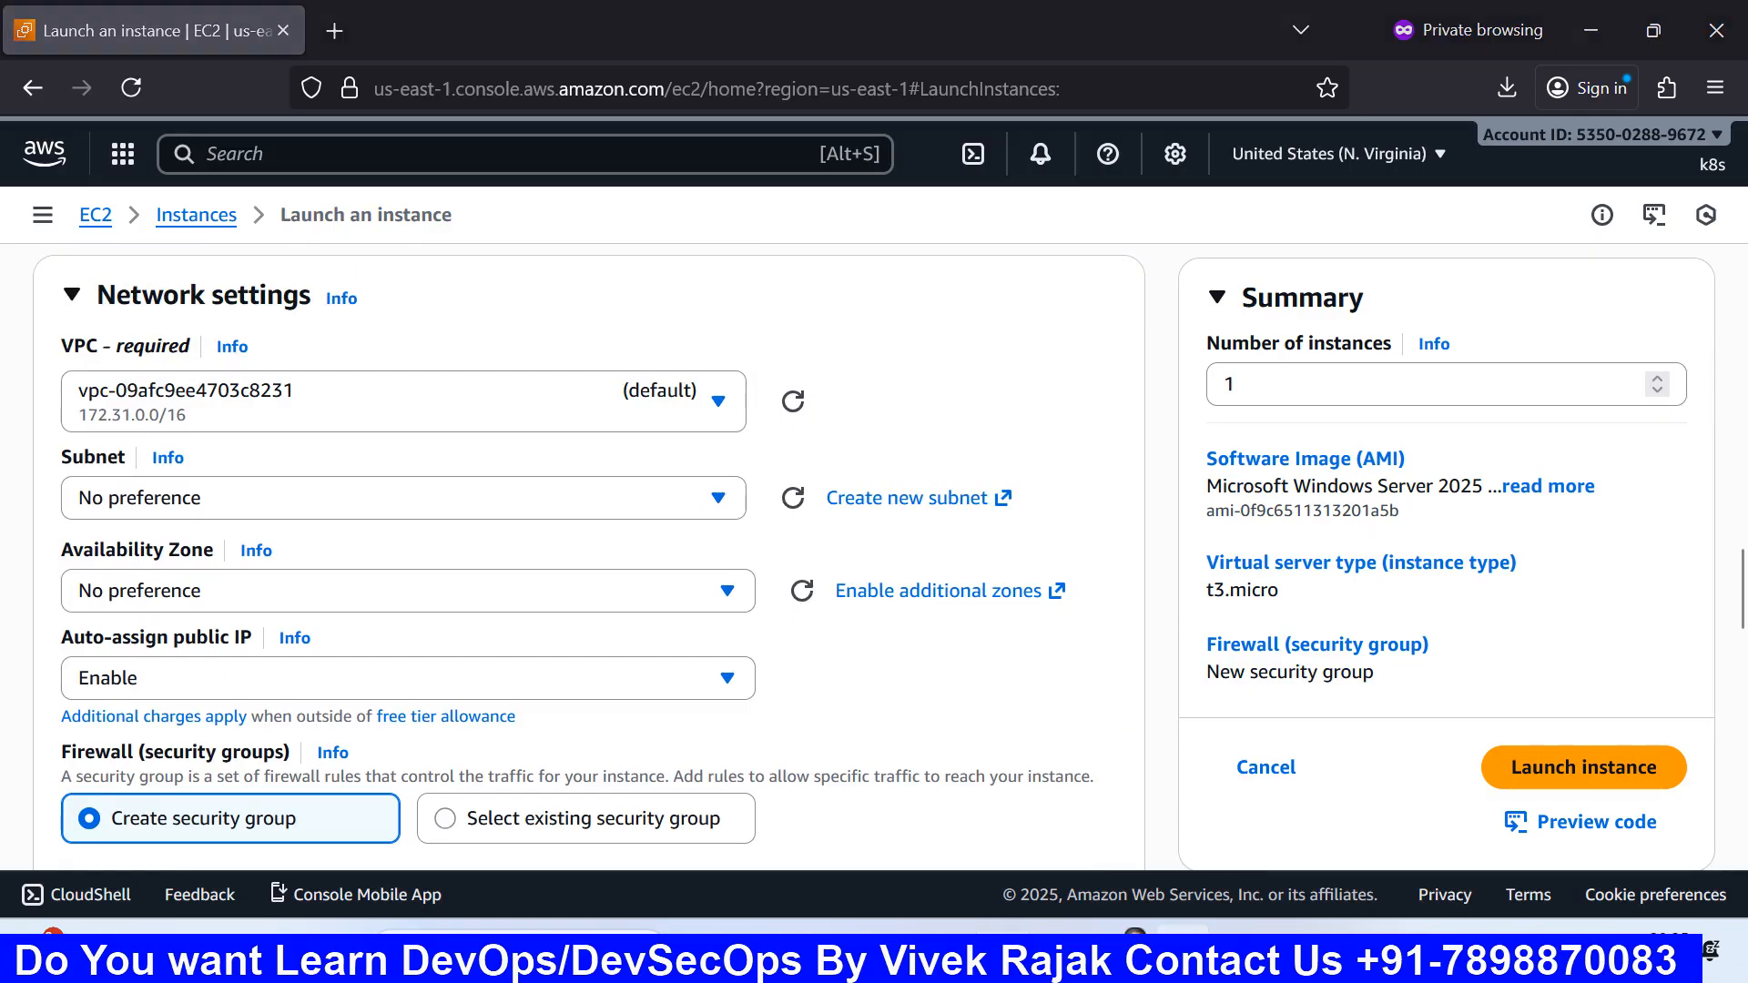
Step: Finish the hardware specs text and launch a new blank Paint window with mspaint
click(903, 427)
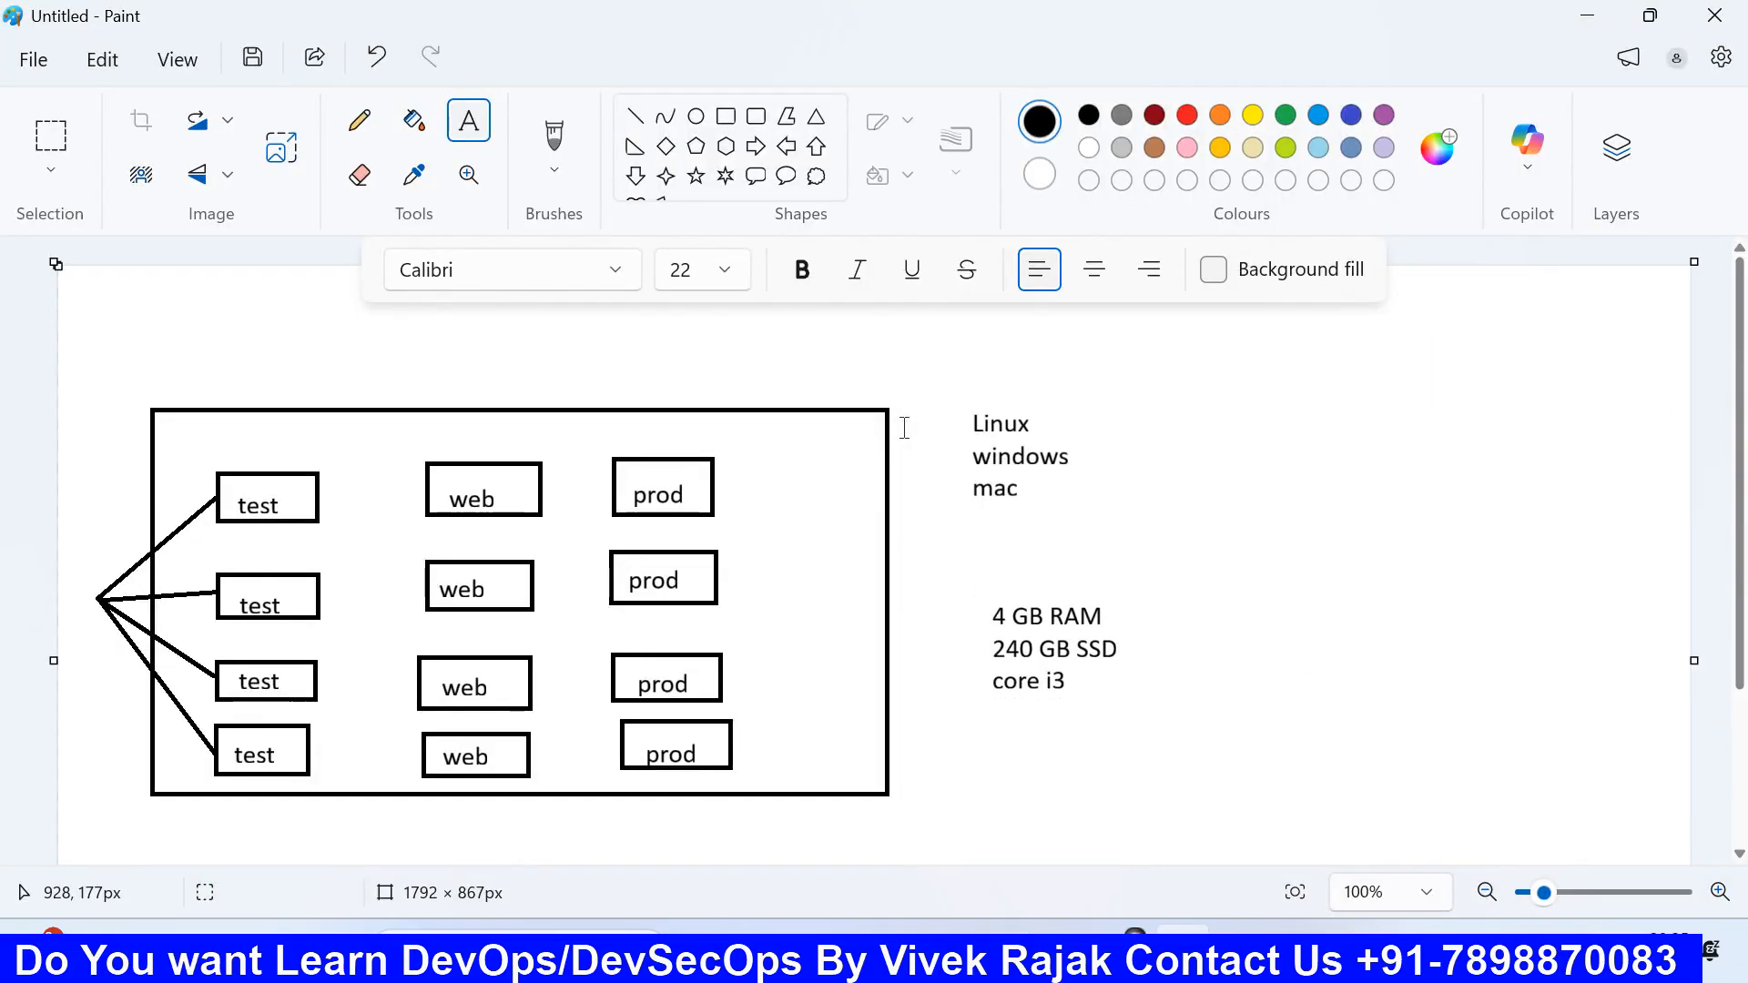
key(super+r)
text(msp)
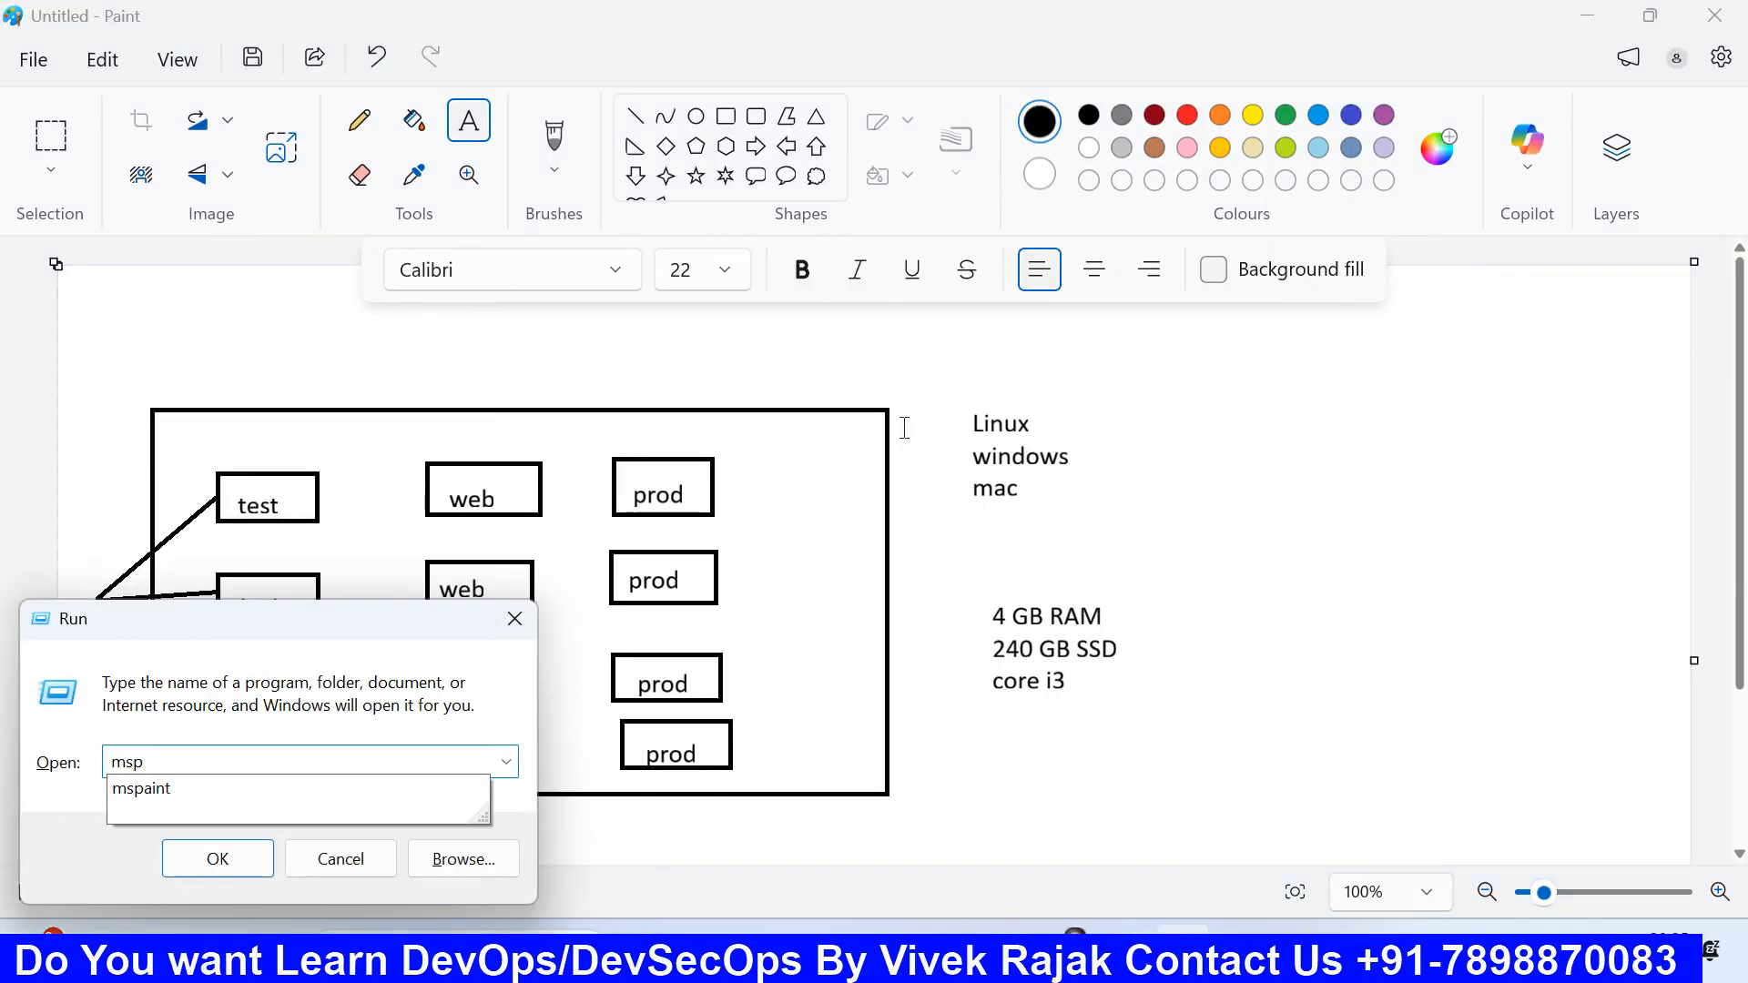
text(aint)
key(Return)
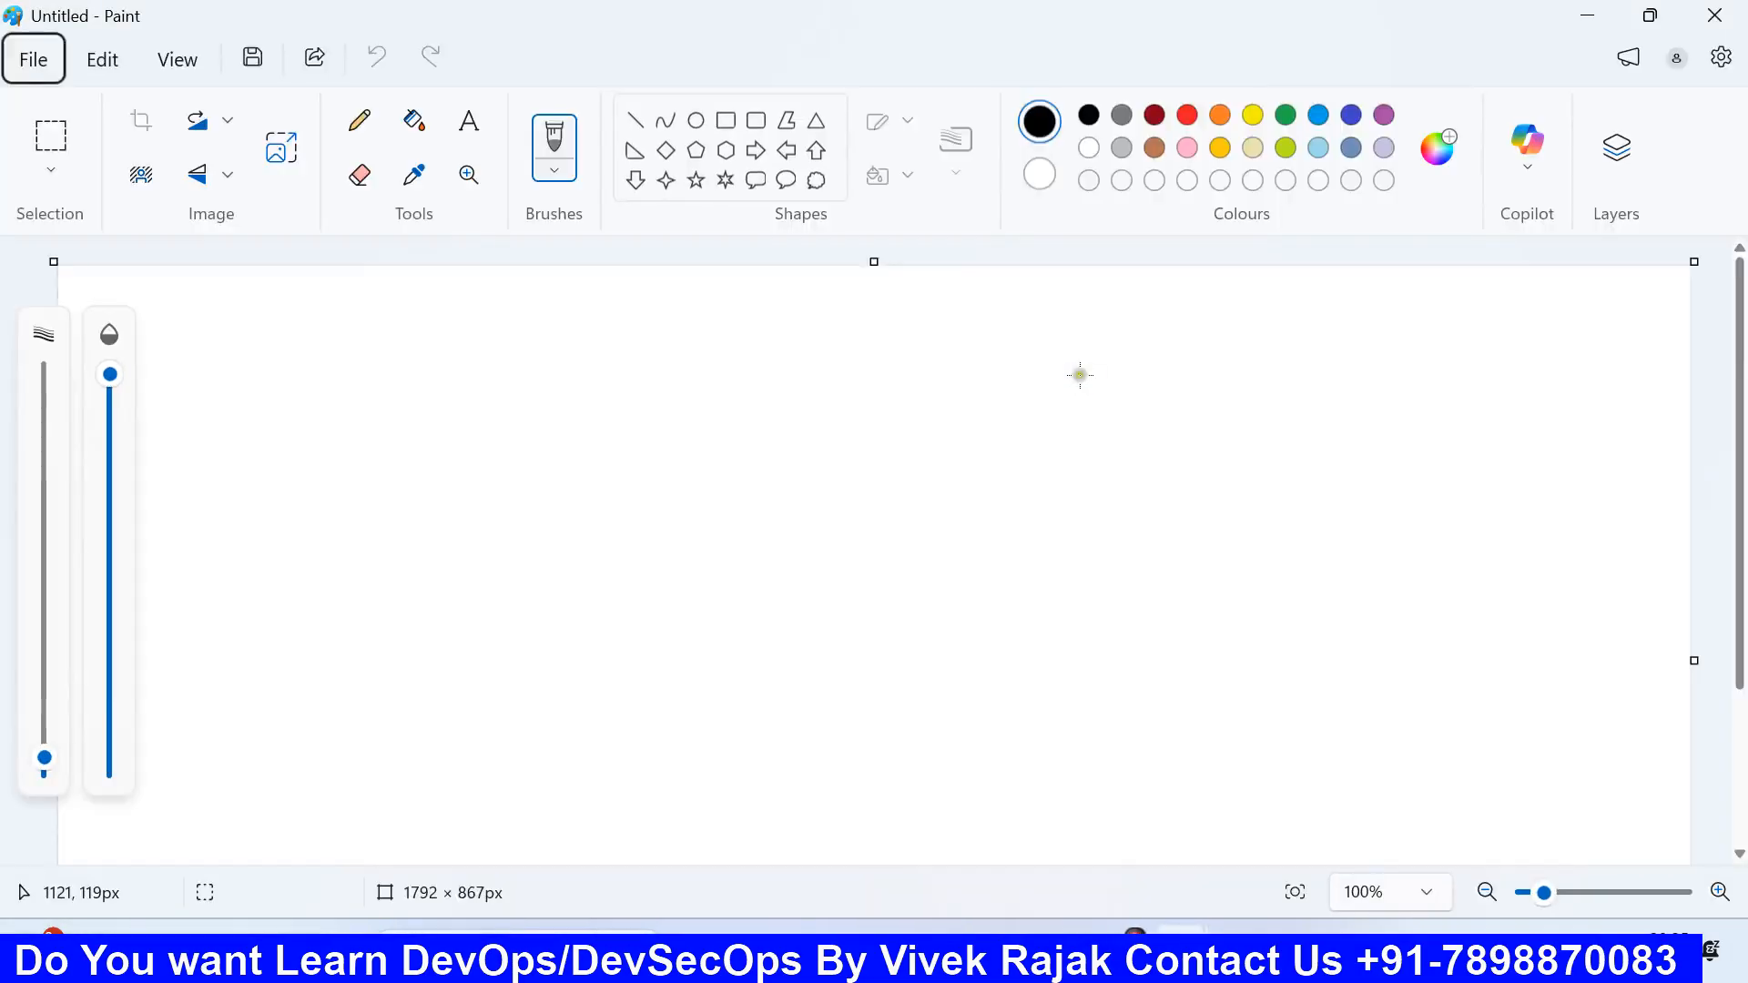
Step: Draw a large rectangle on the canvas and place a text box inside its top
click(725, 119)
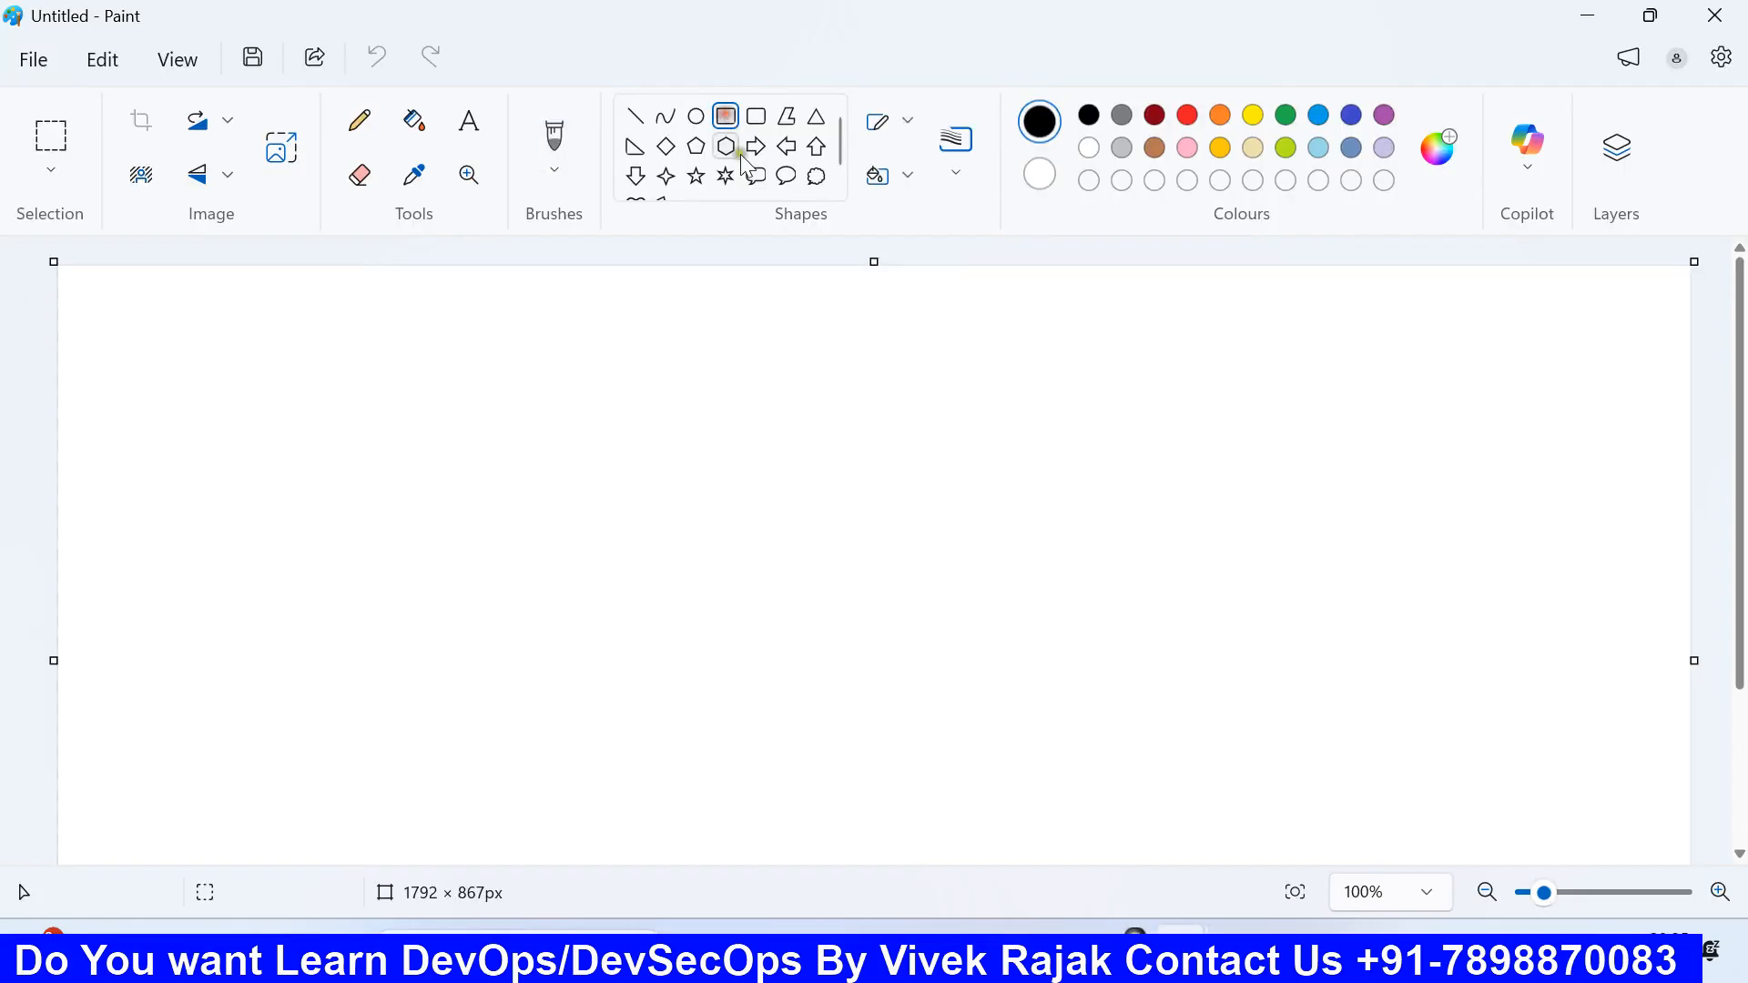
drag(151, 356, 884, 813)
click(925, 577)
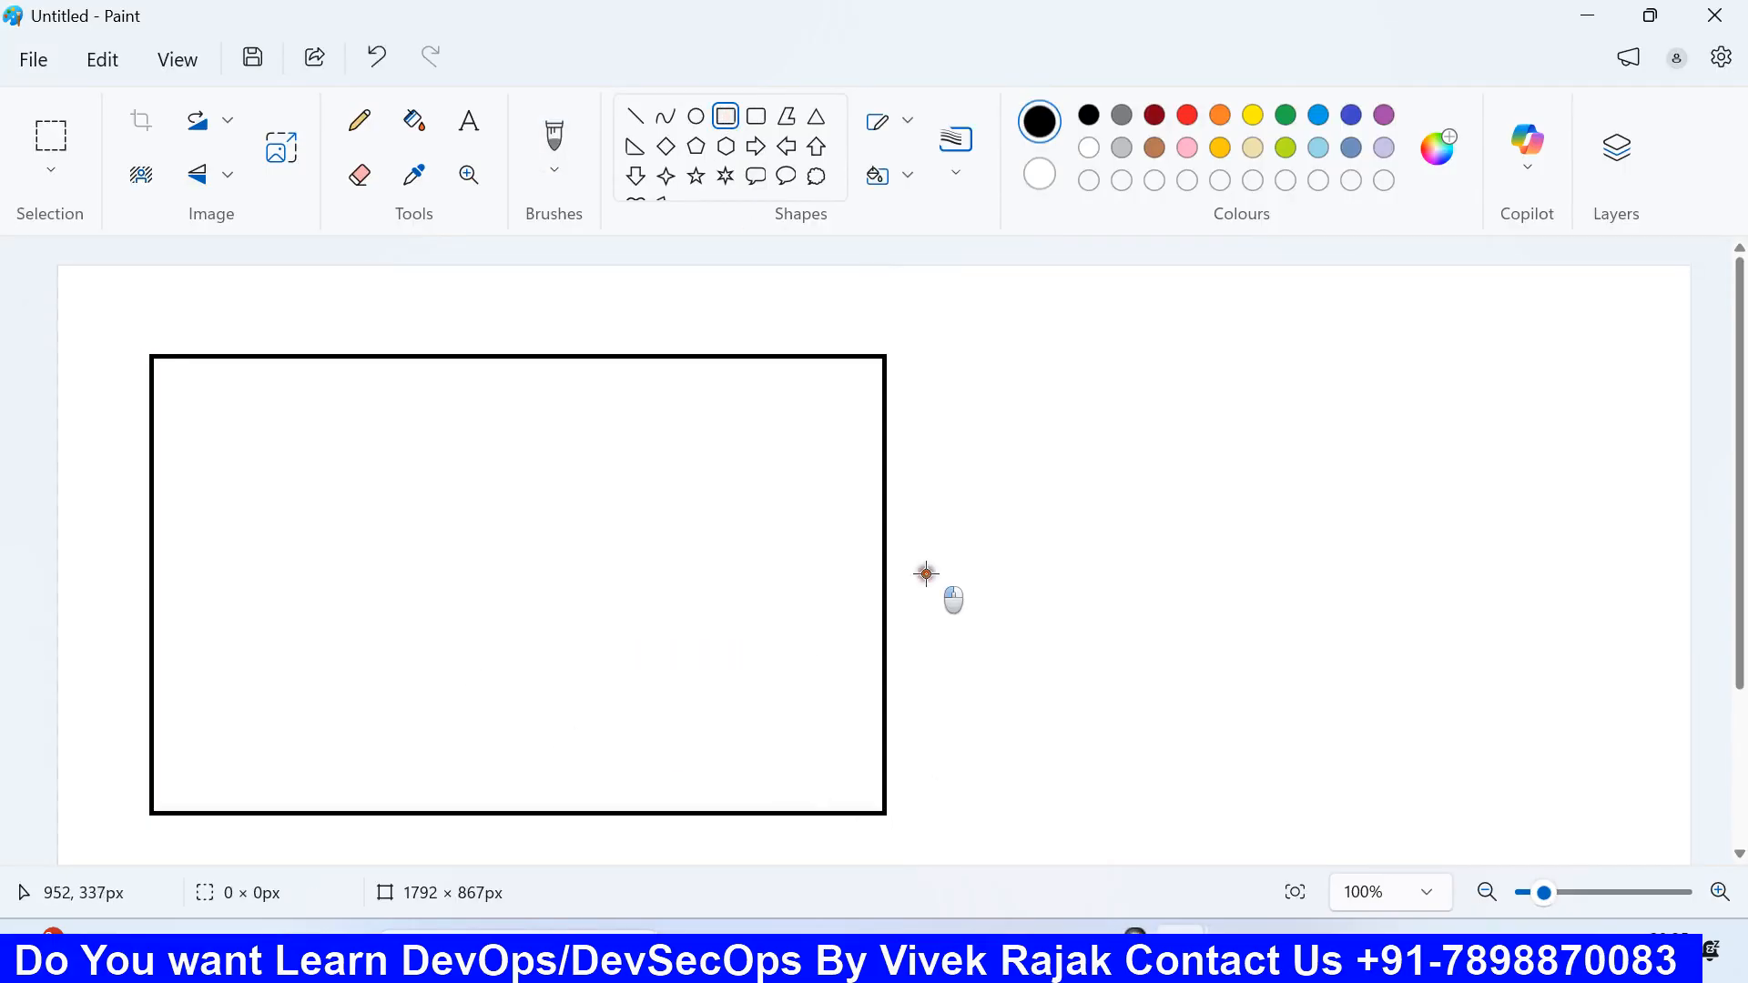
click(469, 120)
drag(191, 379, 574, 458)
Step: Type '1.create a vpc with cidr 192.68.1.20' and widen the text box to fit
text(1.cr)
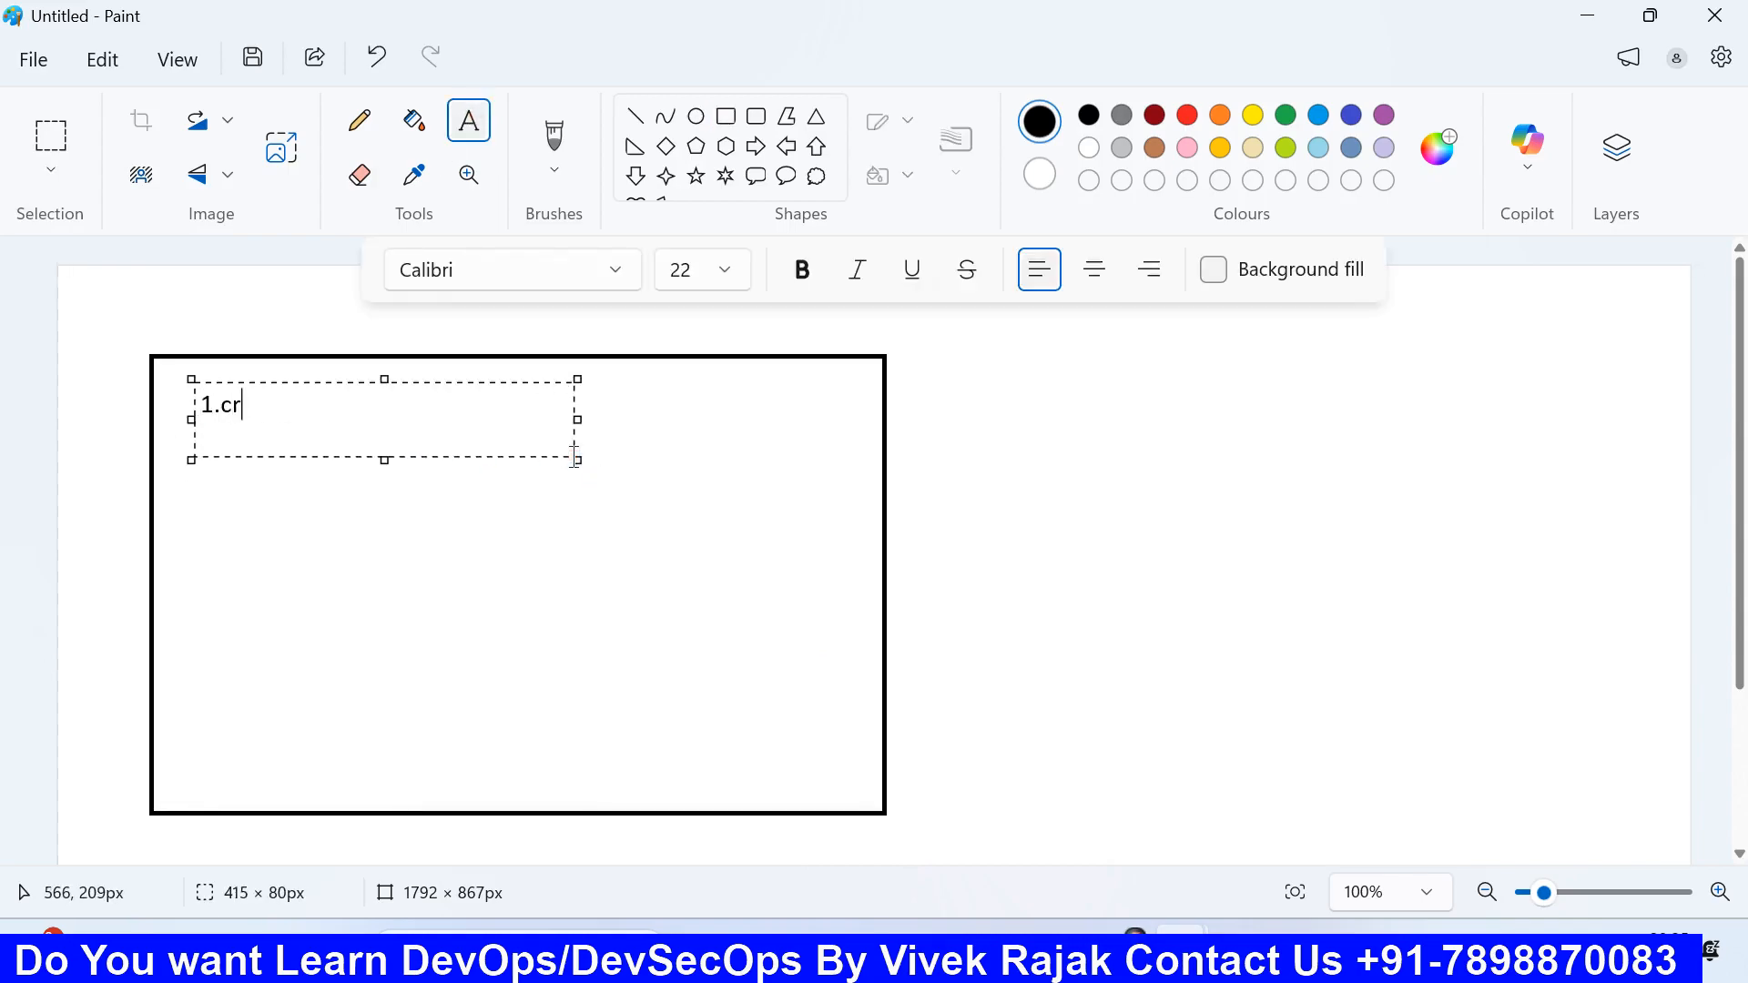
text(eate a vpc wirt)
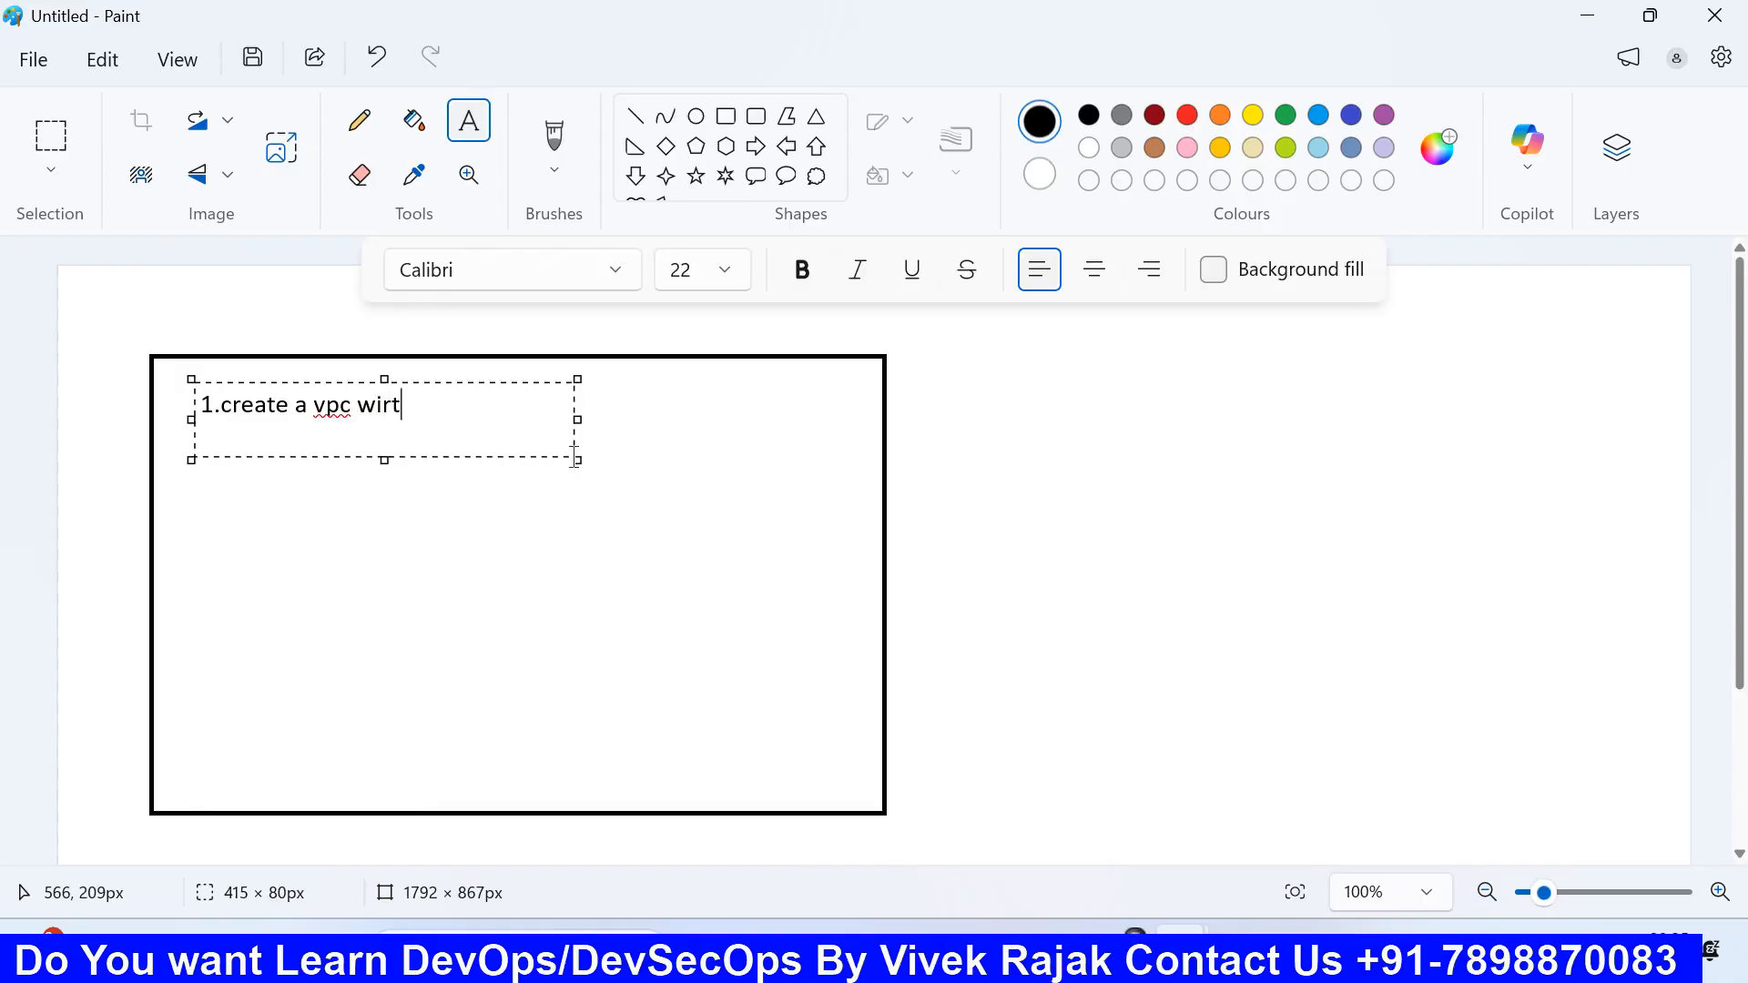
key(BackSpace)
key(BackSpace)
text(th cidr 192.68.1.)
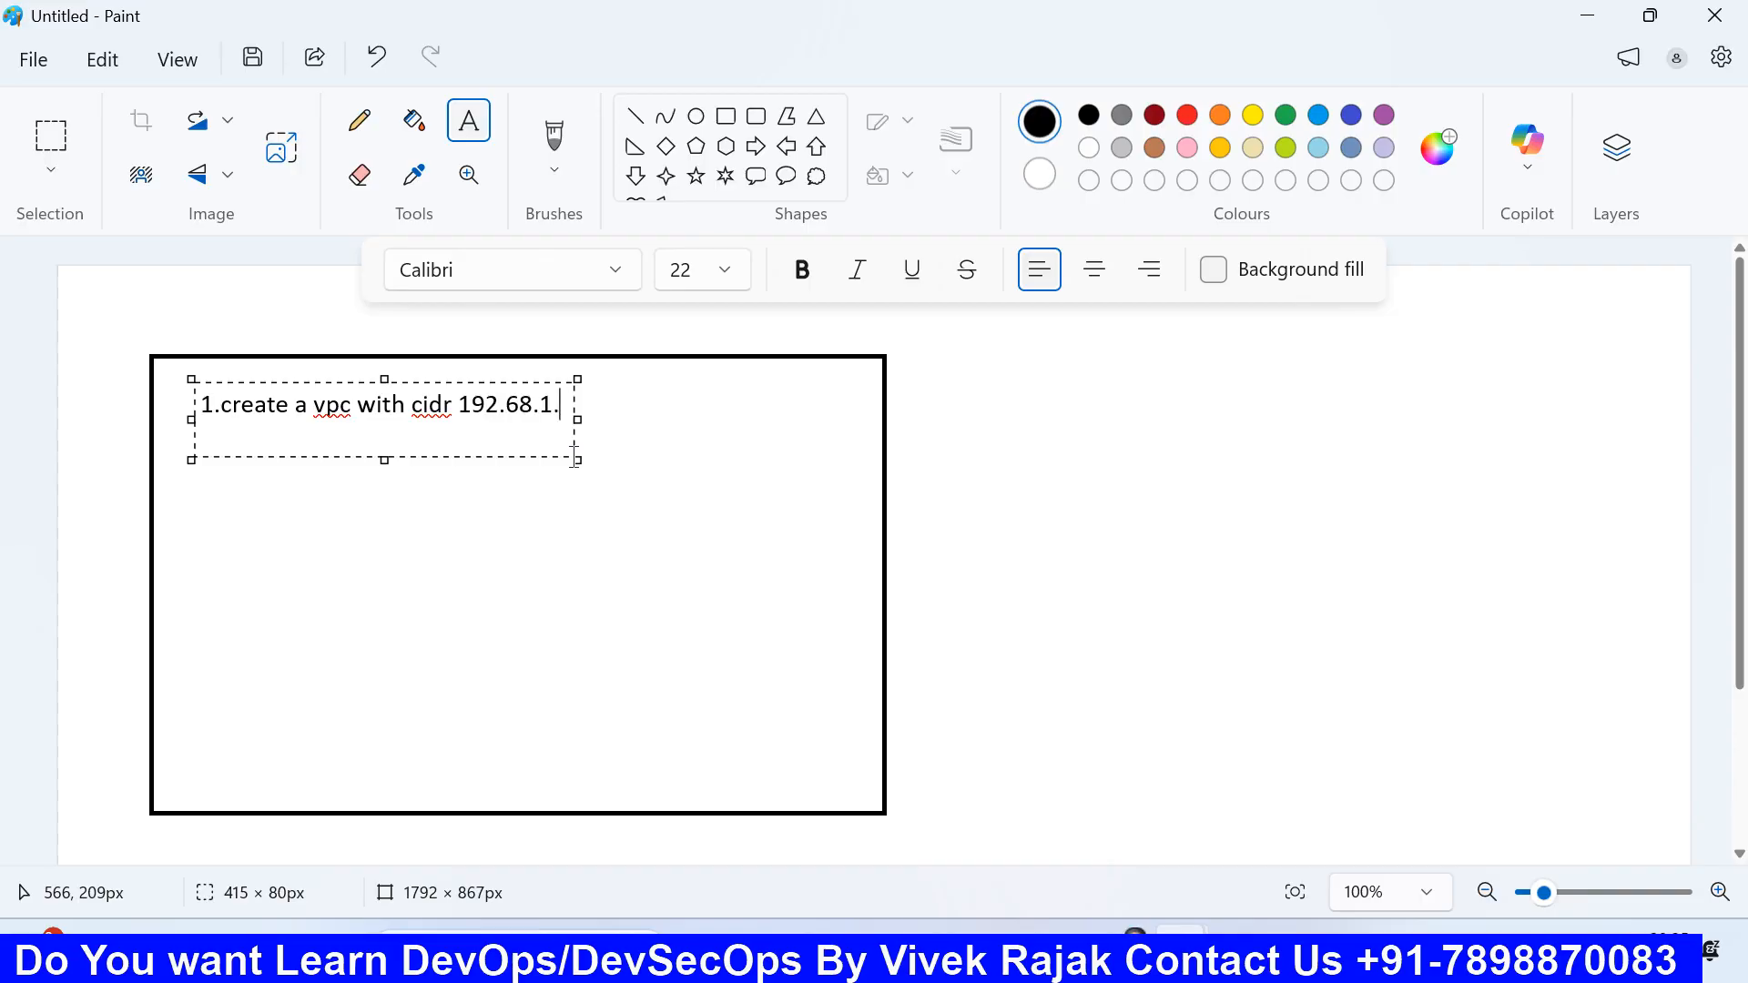
text(20)
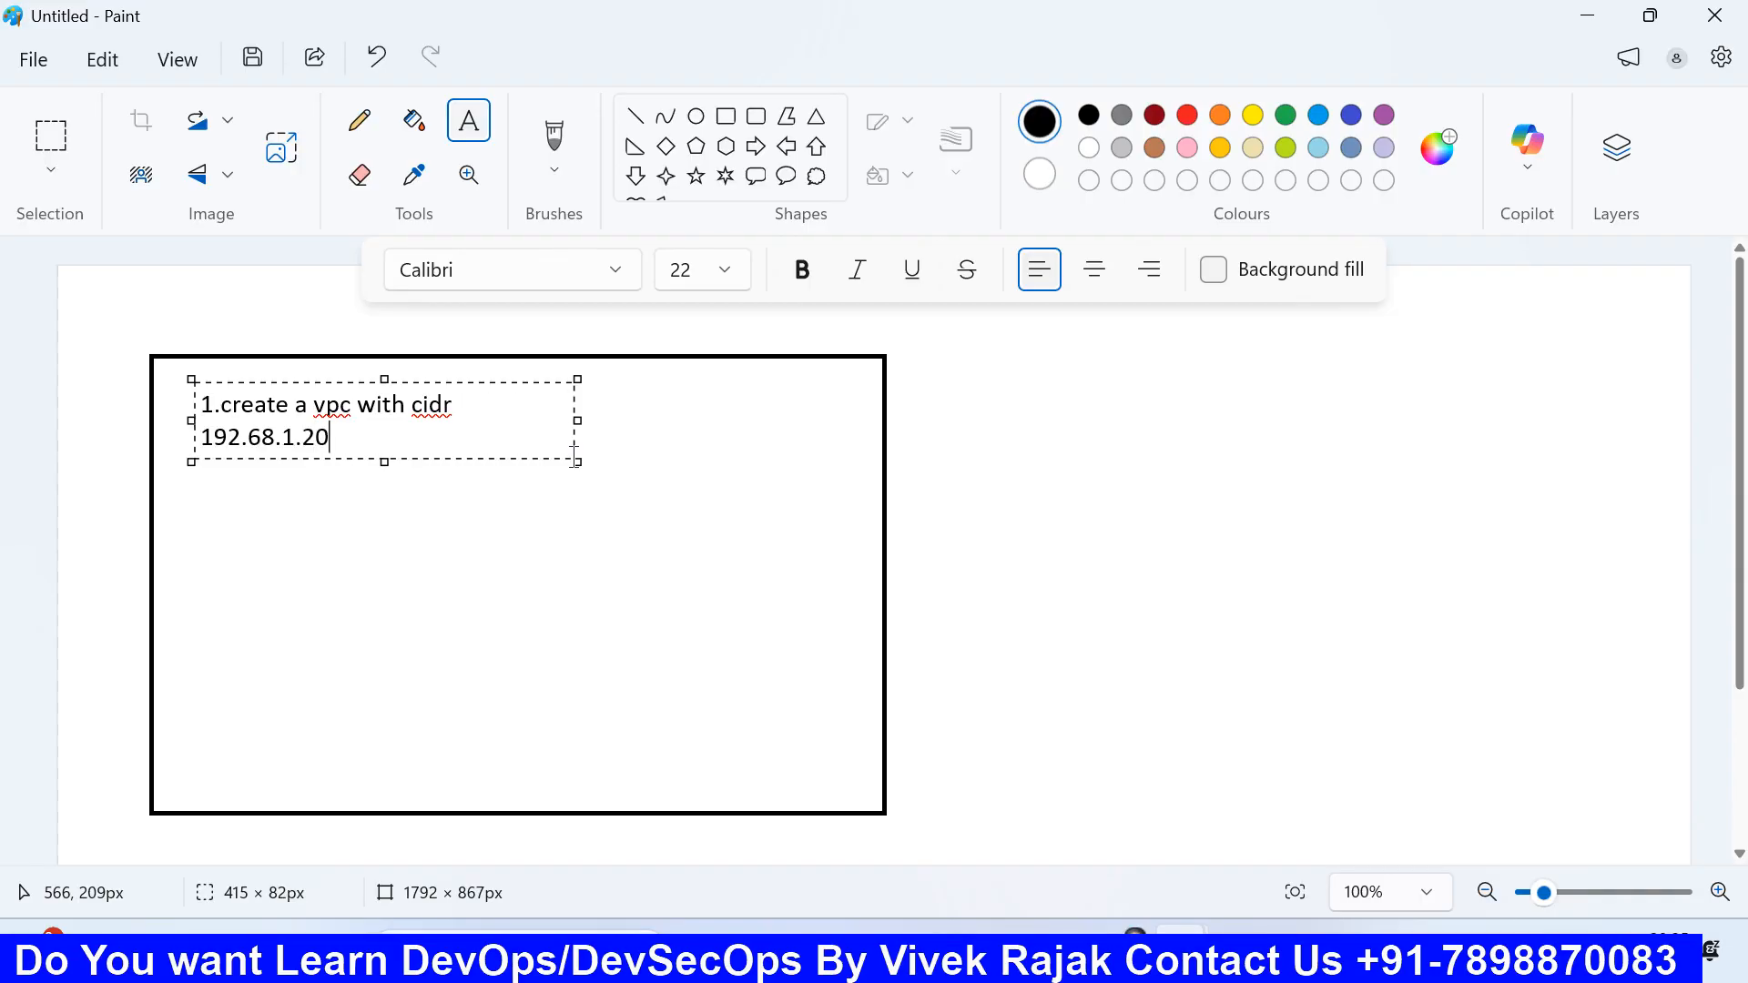
drag(577, 420, 791, 444)
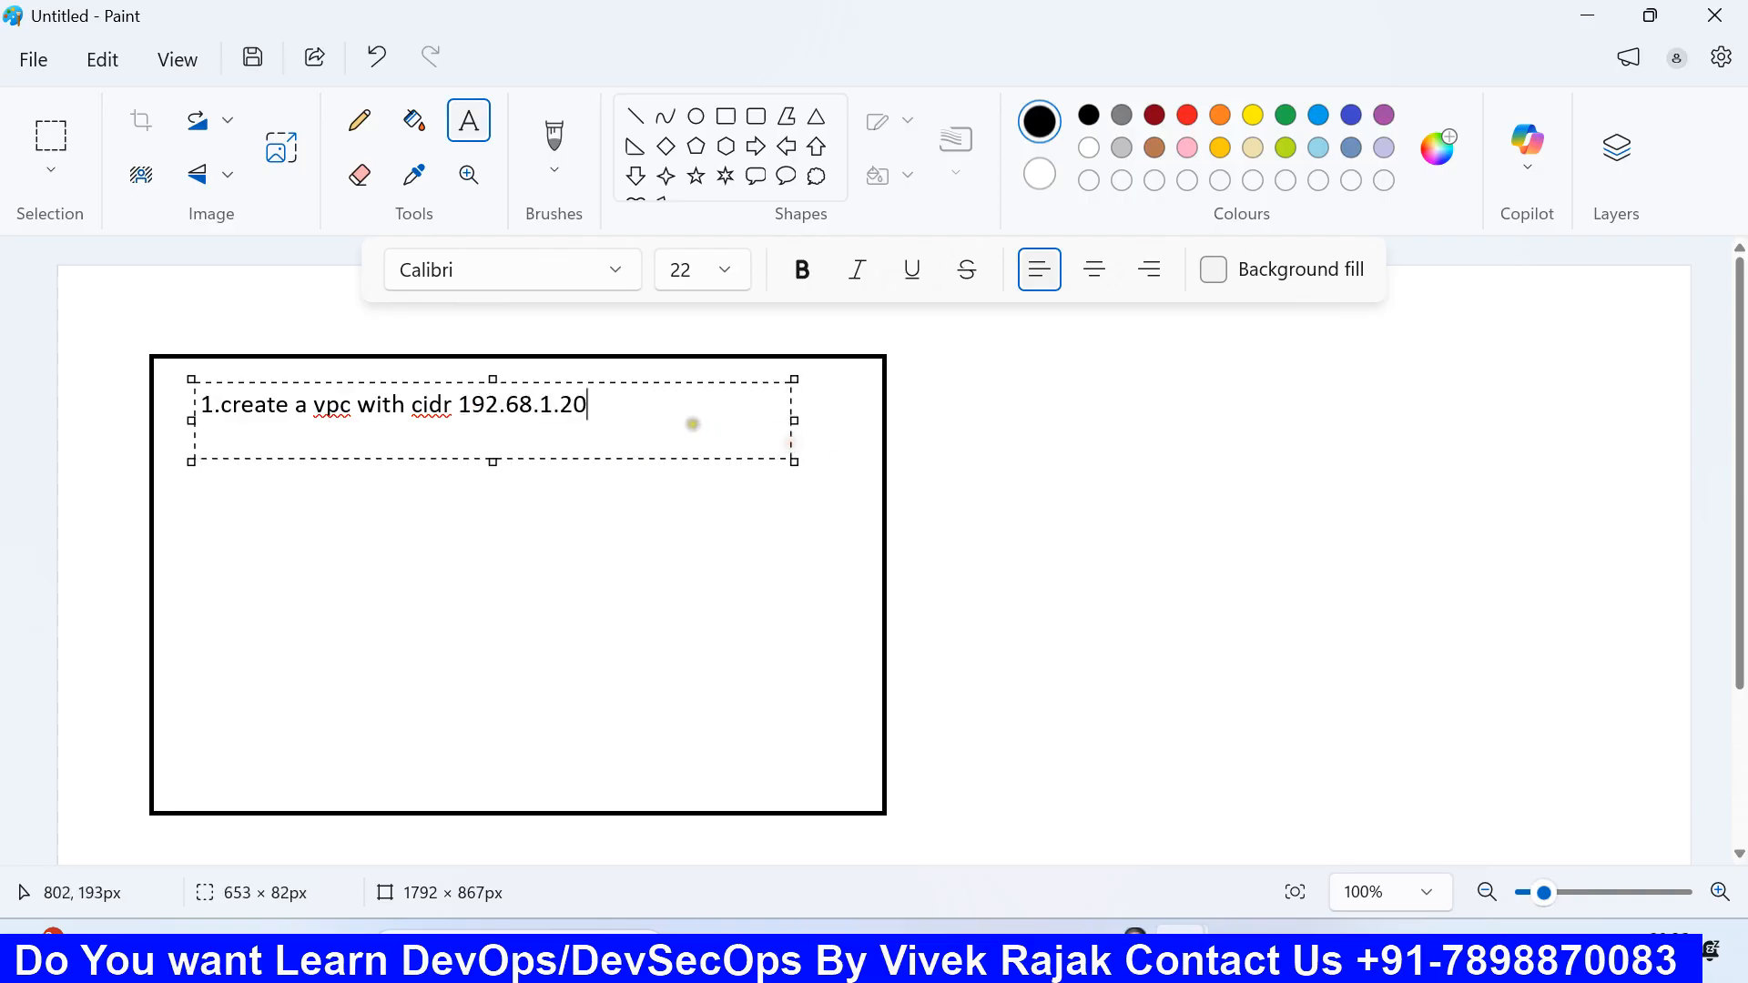
Step: Add lines '2.create 2 public subnet' and '3. create 4 private subnet', then commit the text
key(Return)
text(2.cre)
text(ate 2 publ)
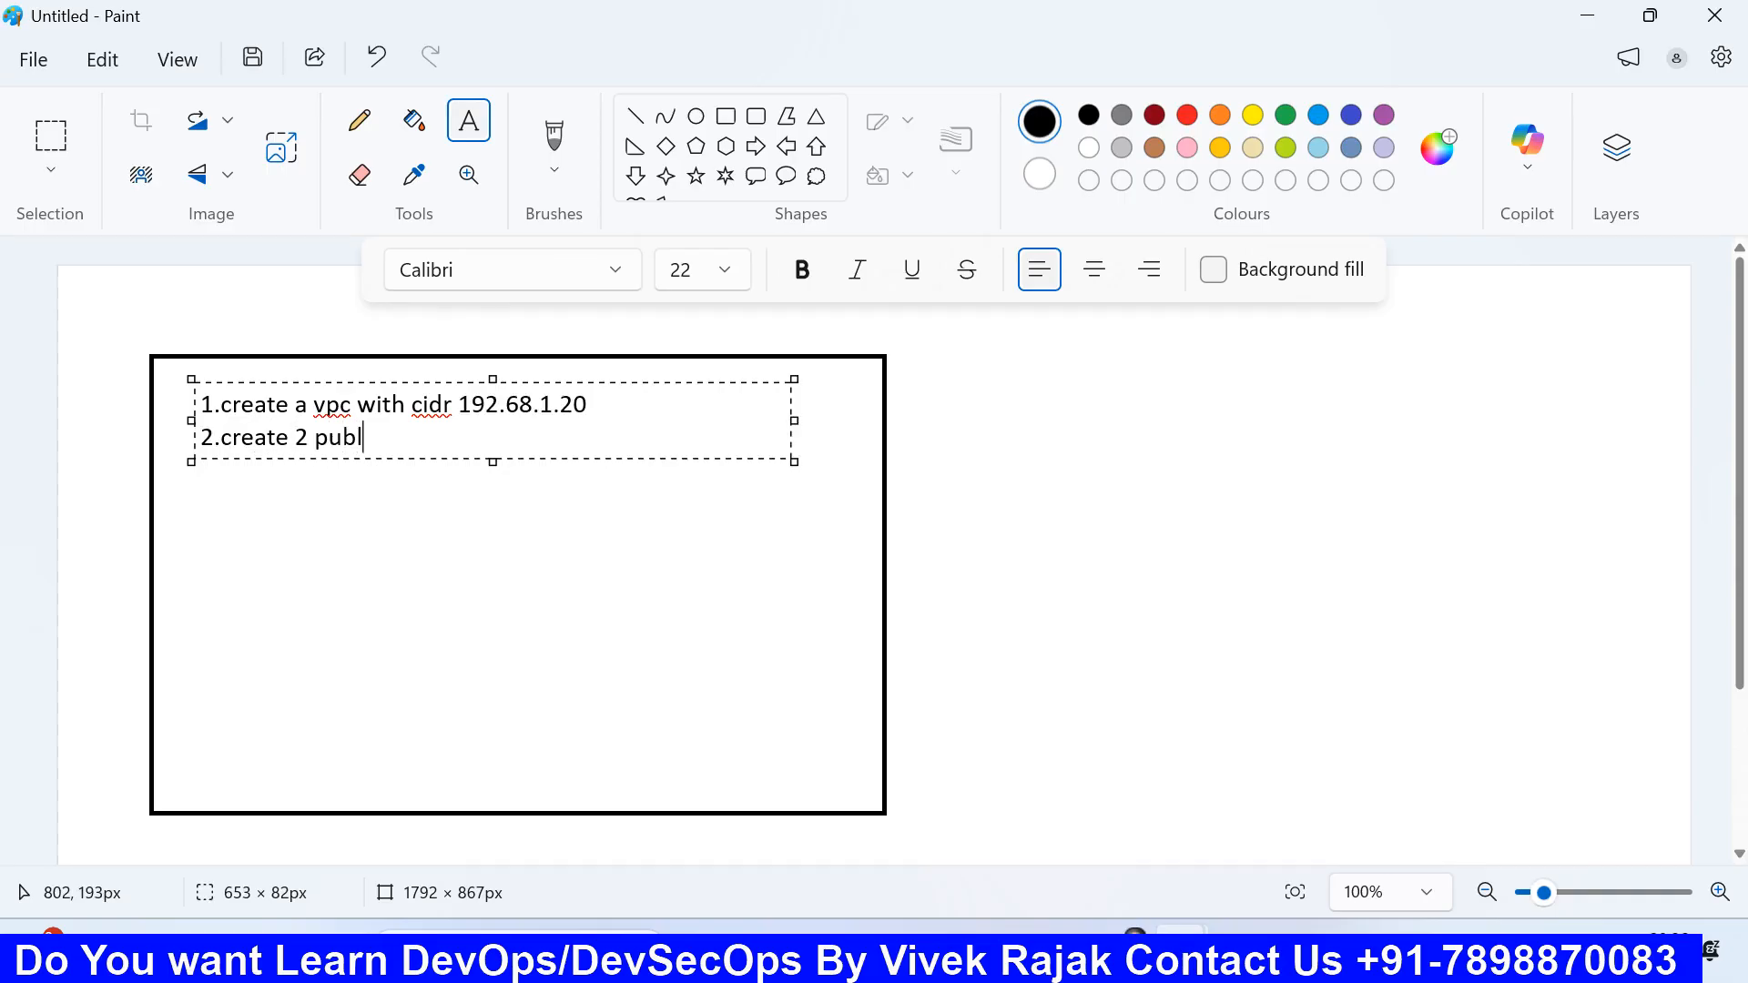
text(ic subnet)
key(Return)
text(3.)
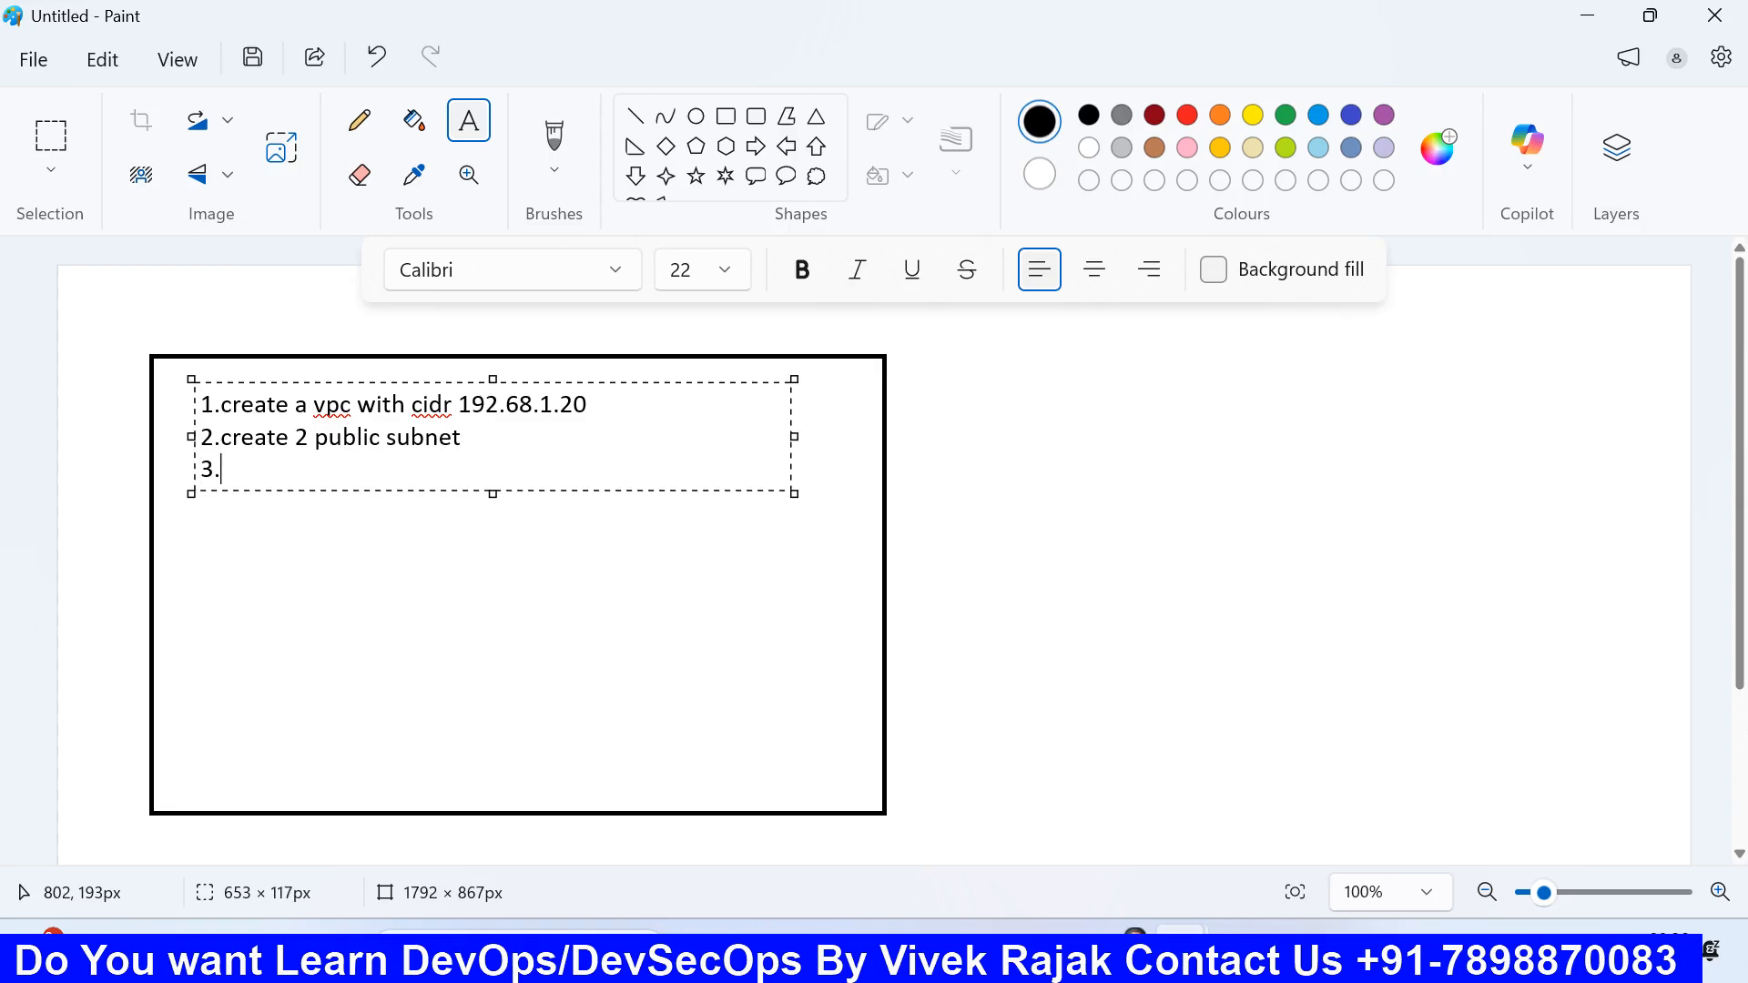
text( create 4 private )
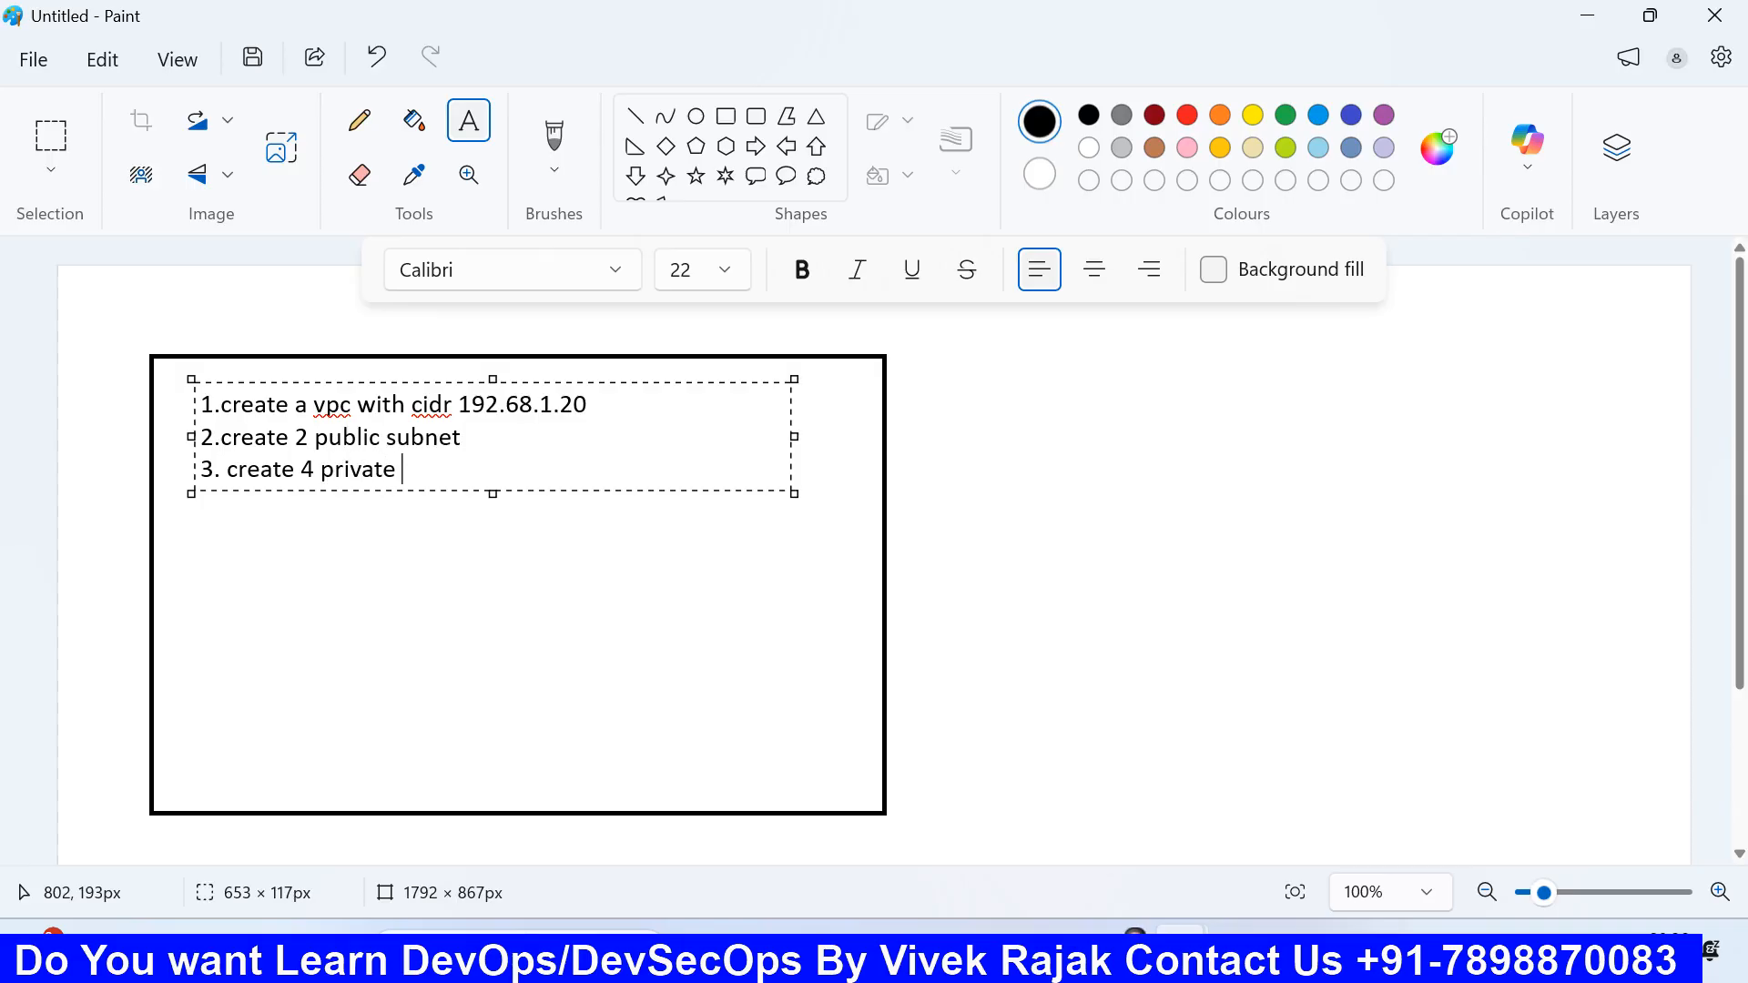
text(subnet)
key(Return)
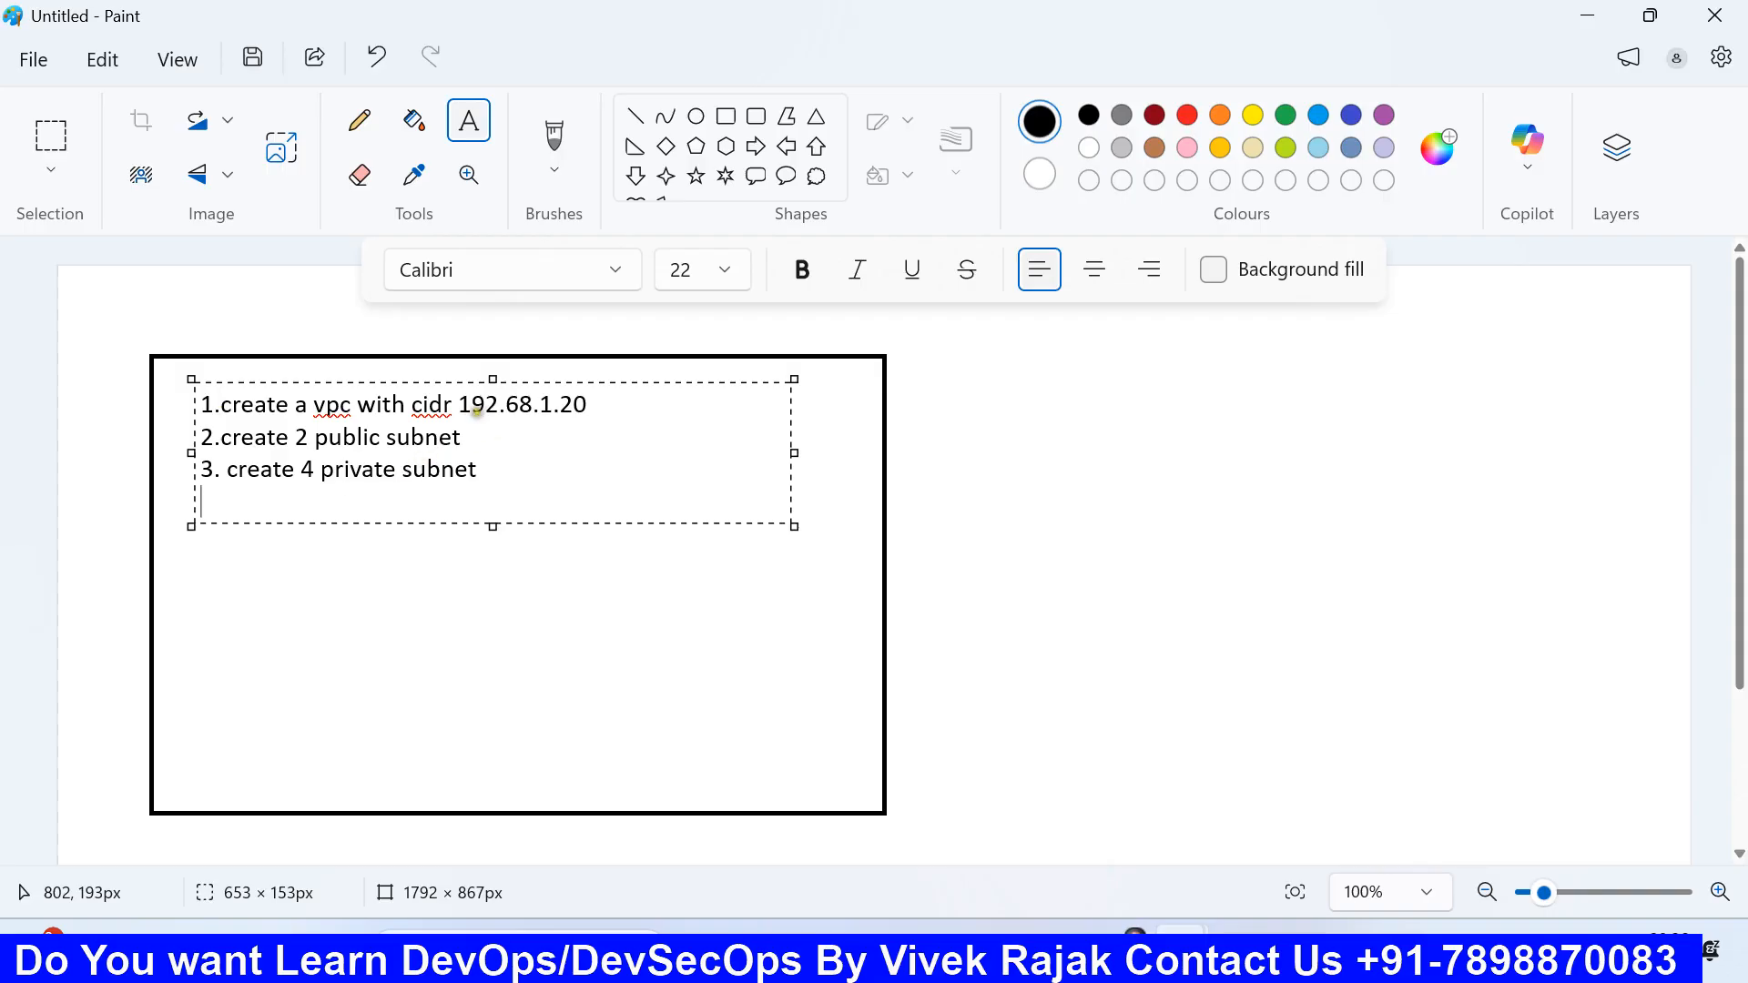
drag(458, 404, 588, 406)
click(588, 407)
click(417, 571)
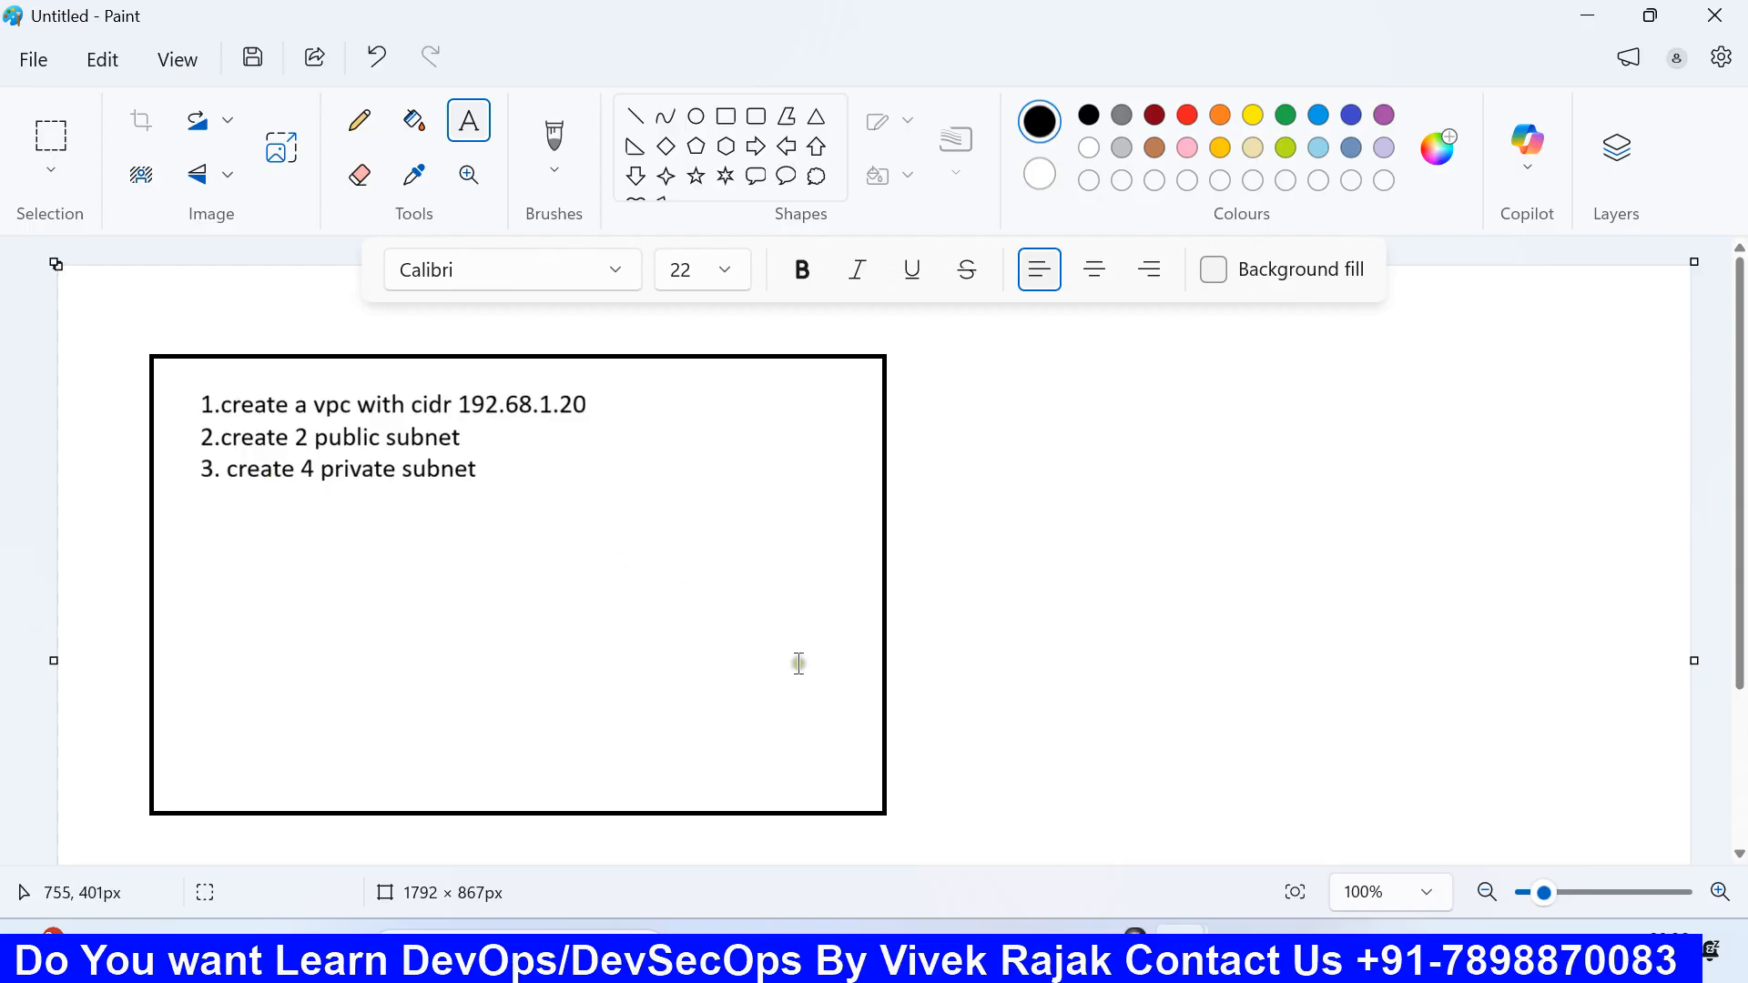
Step: Switch back to the EC2 Launch an instance page in Firefox
click(1003, 947)
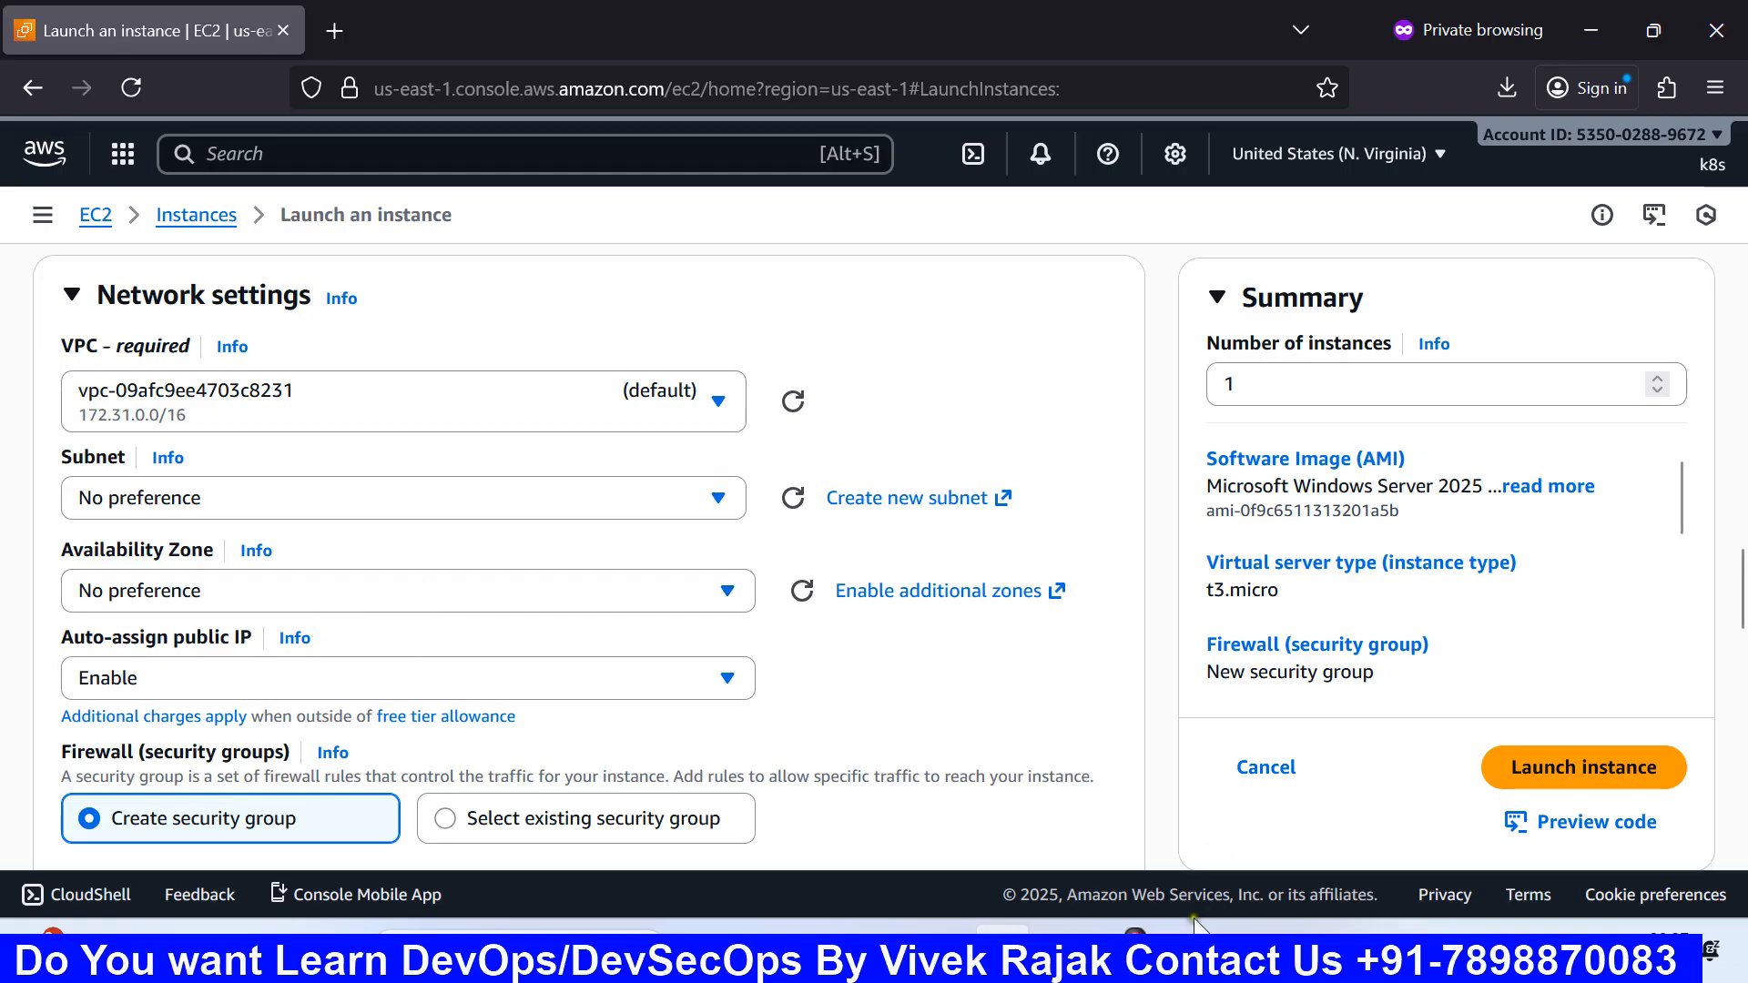
mouse_move(1184, 947)
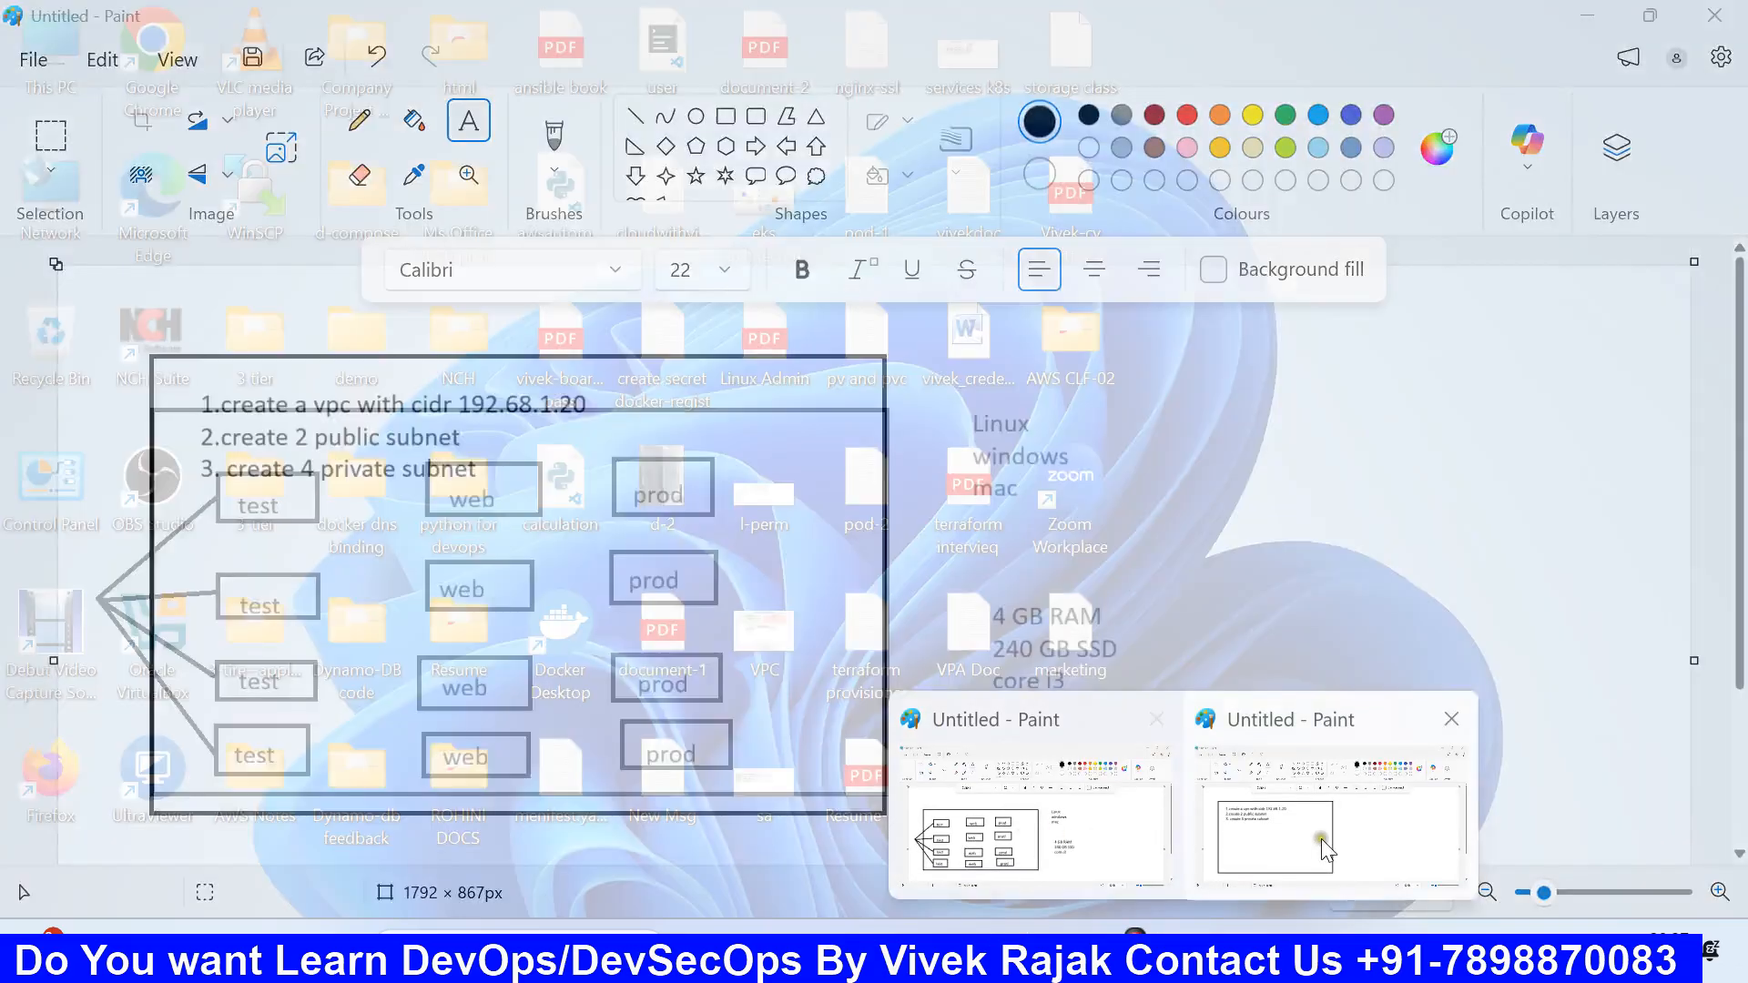
click(1325, 833)
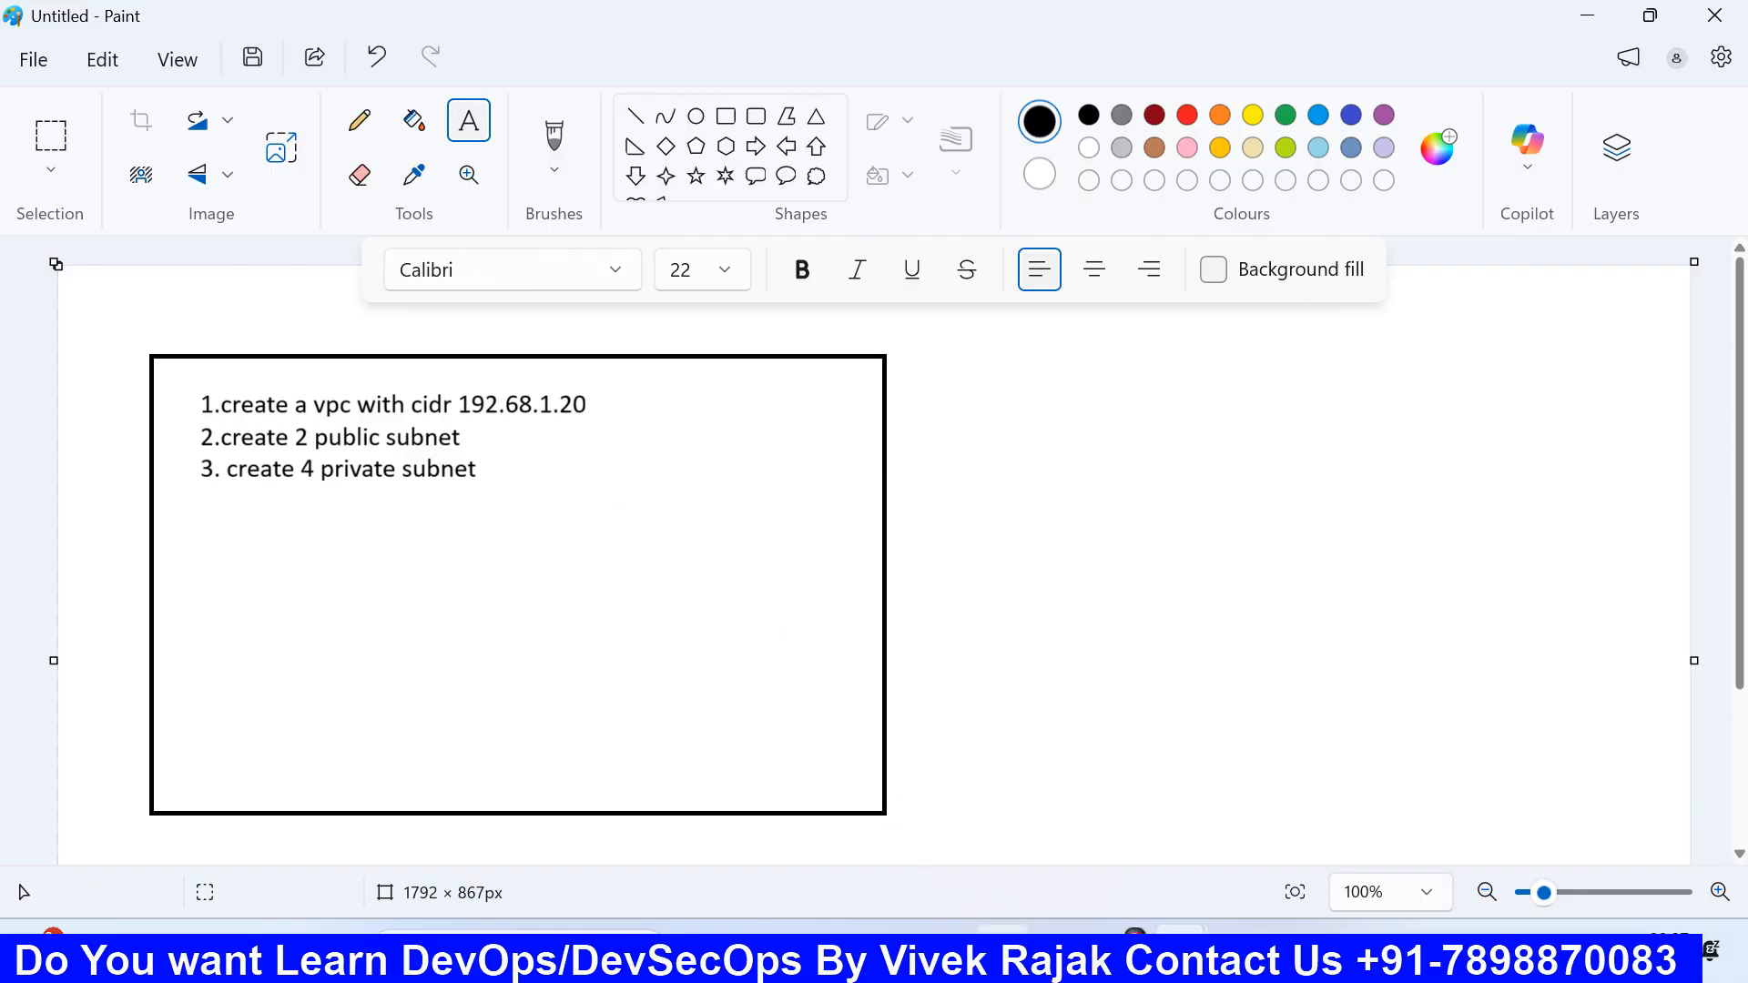
click(1002, 954)
scroll(402, 589, up, 2)
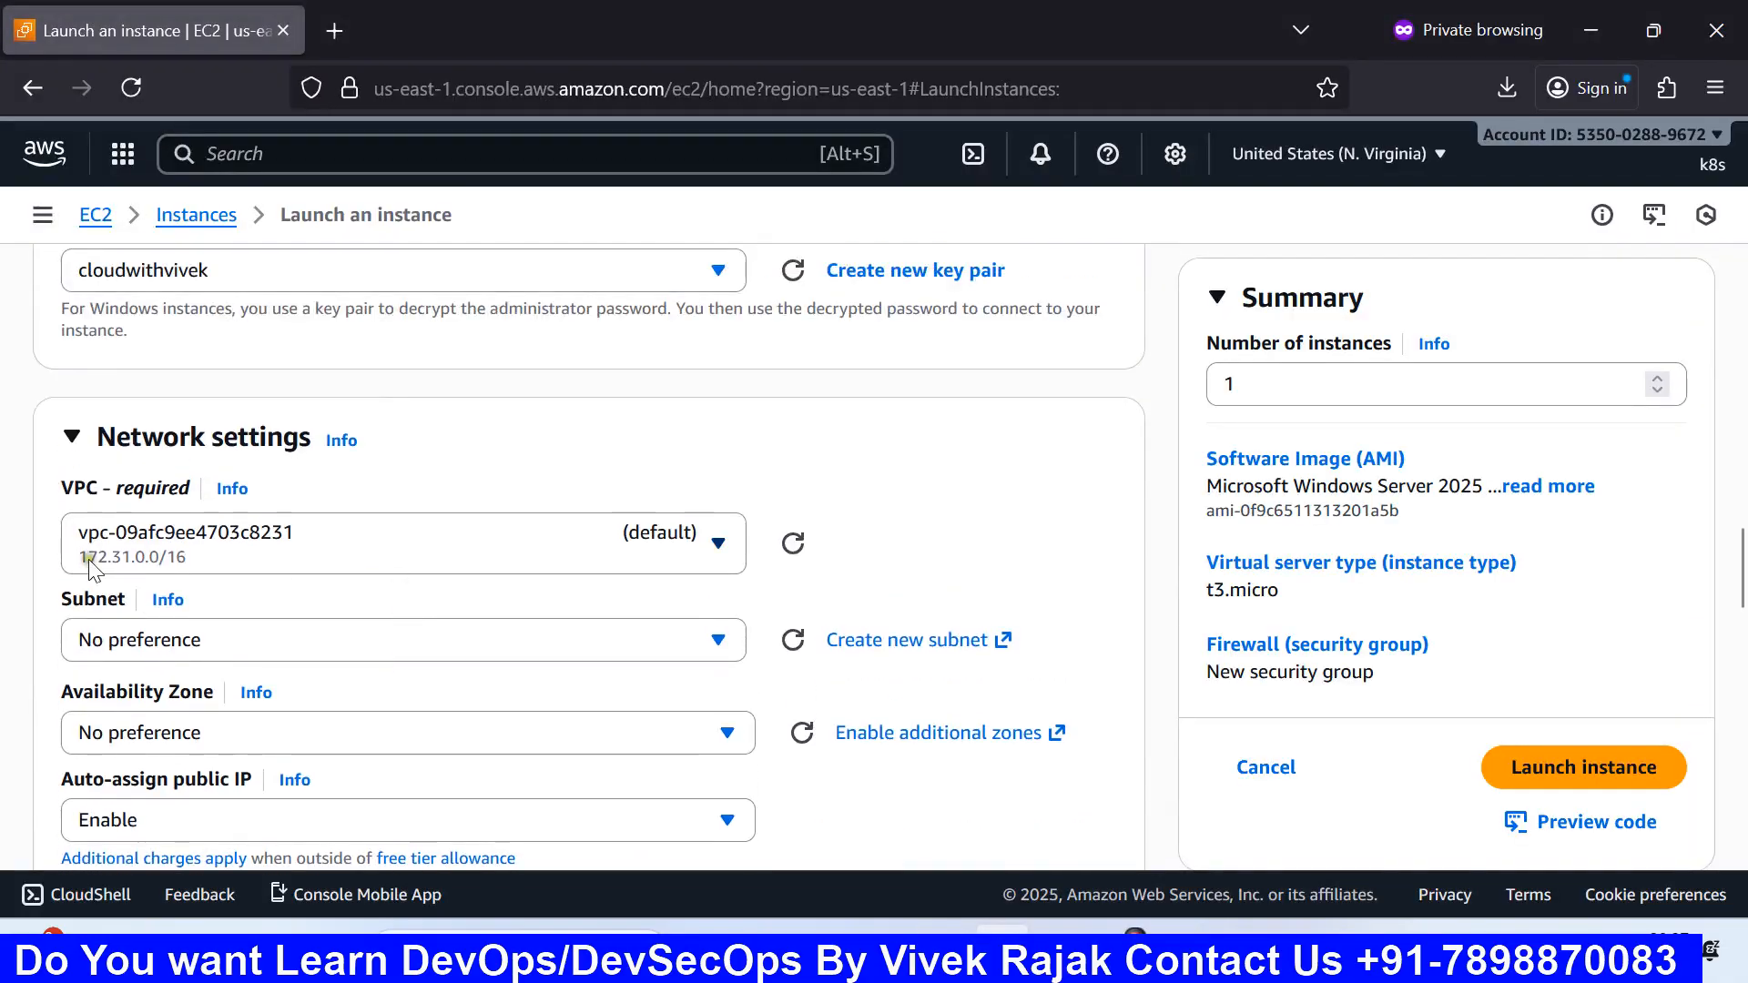
scroll(373, 565, down, 4)
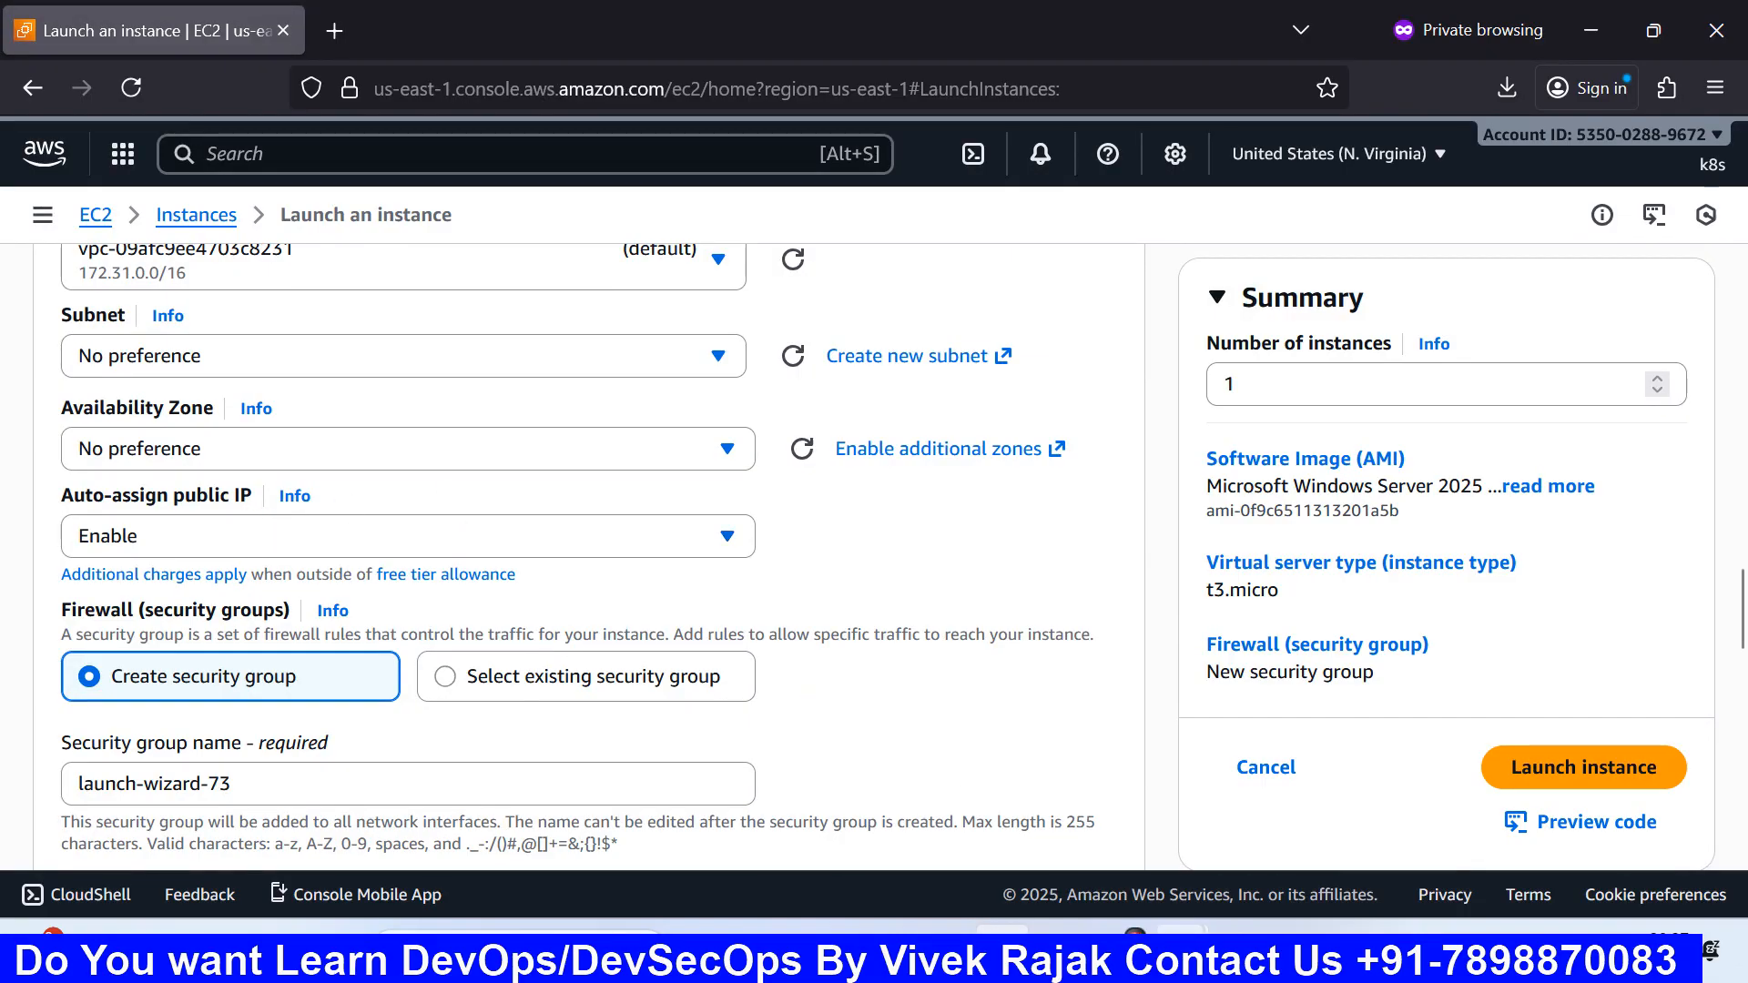
mouse_move(1180, 951)
click(993, 863)
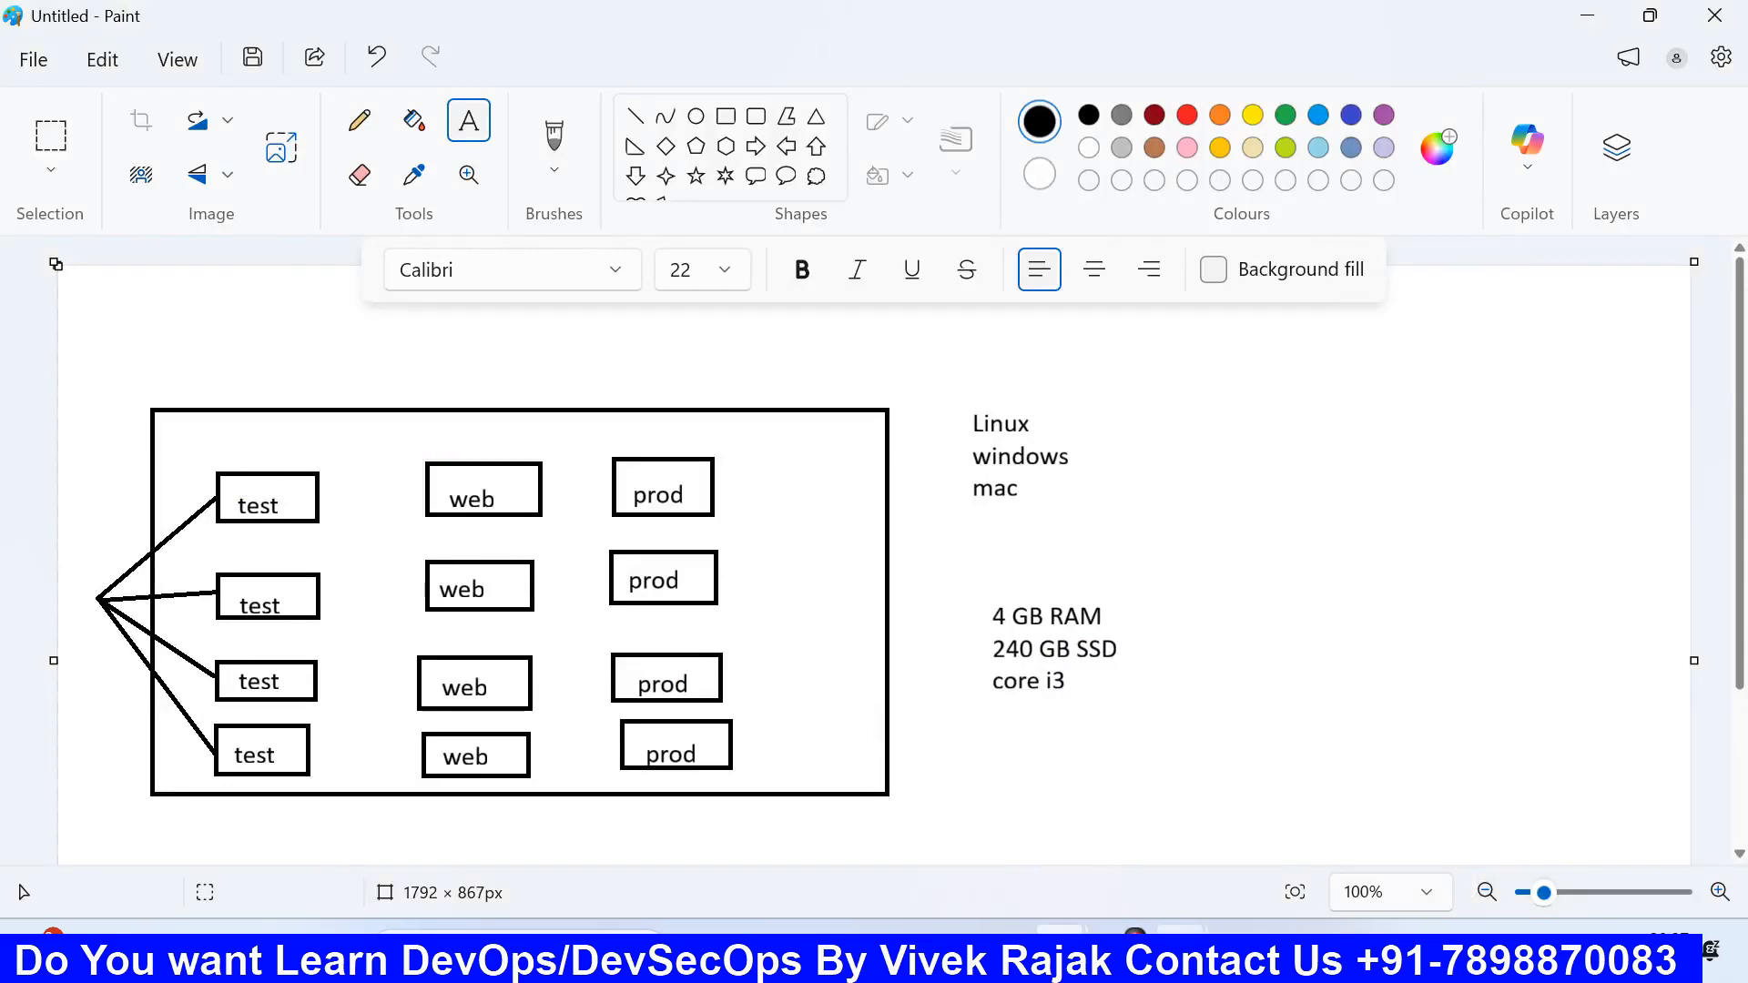
click(1002, 952)
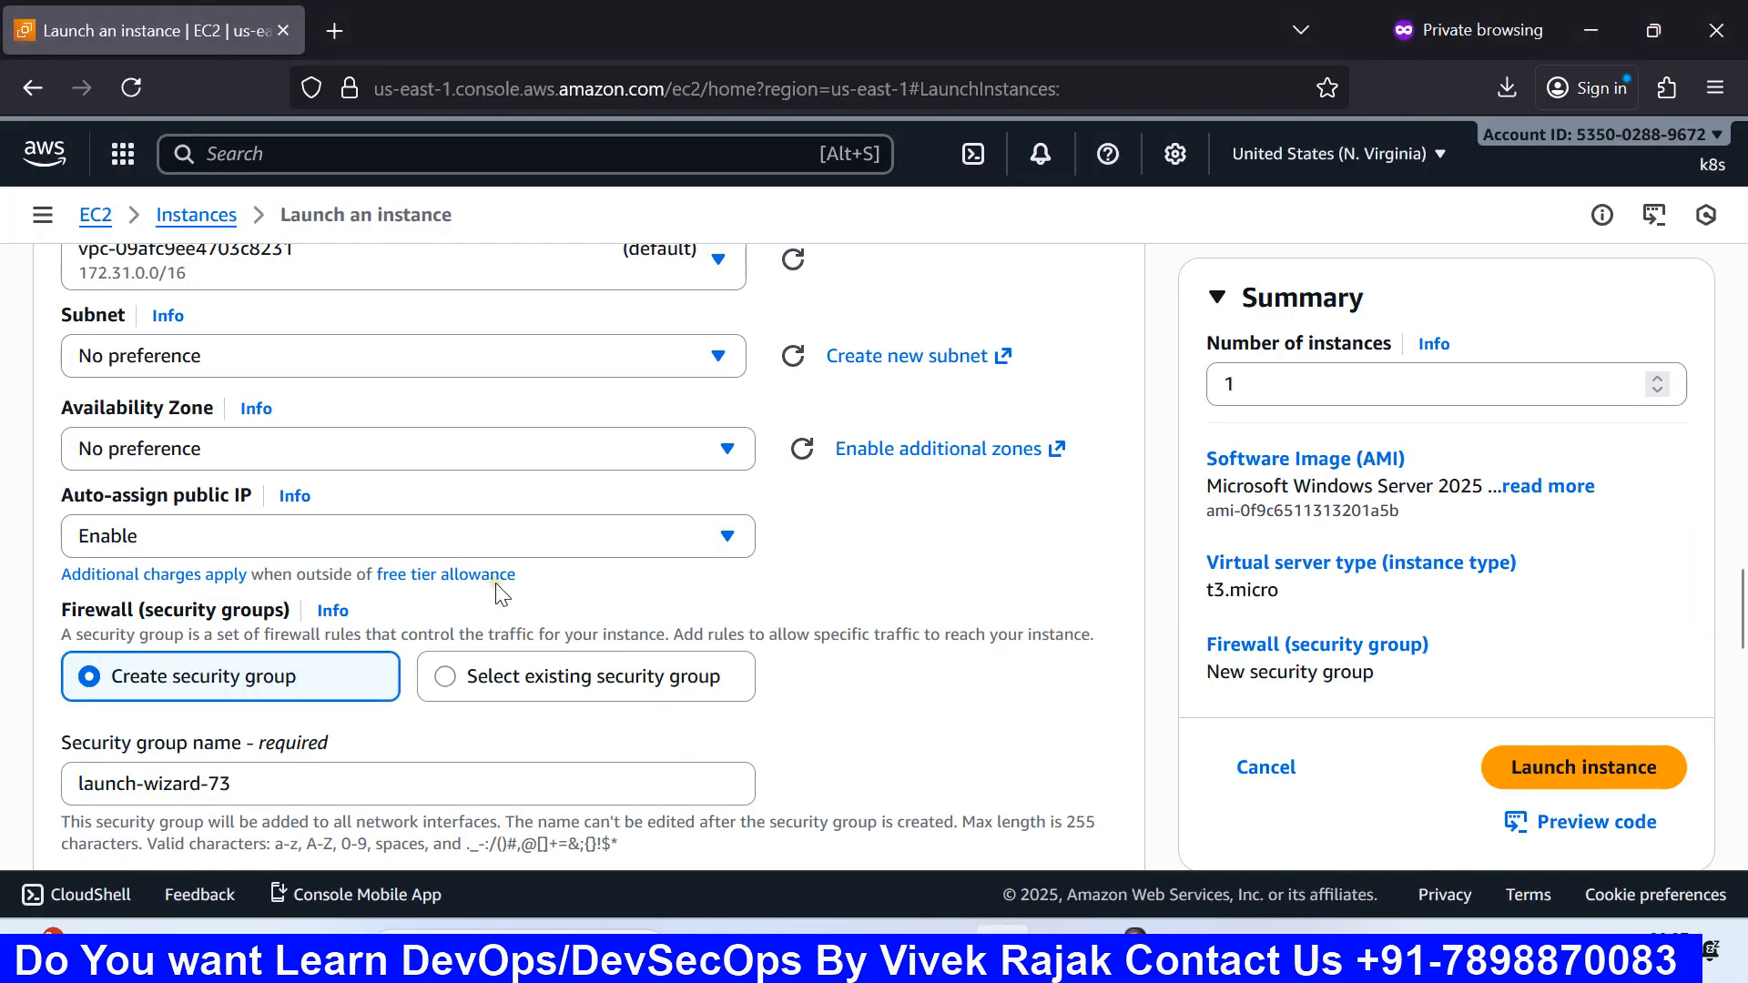
scroll(466, 548, up, 3)
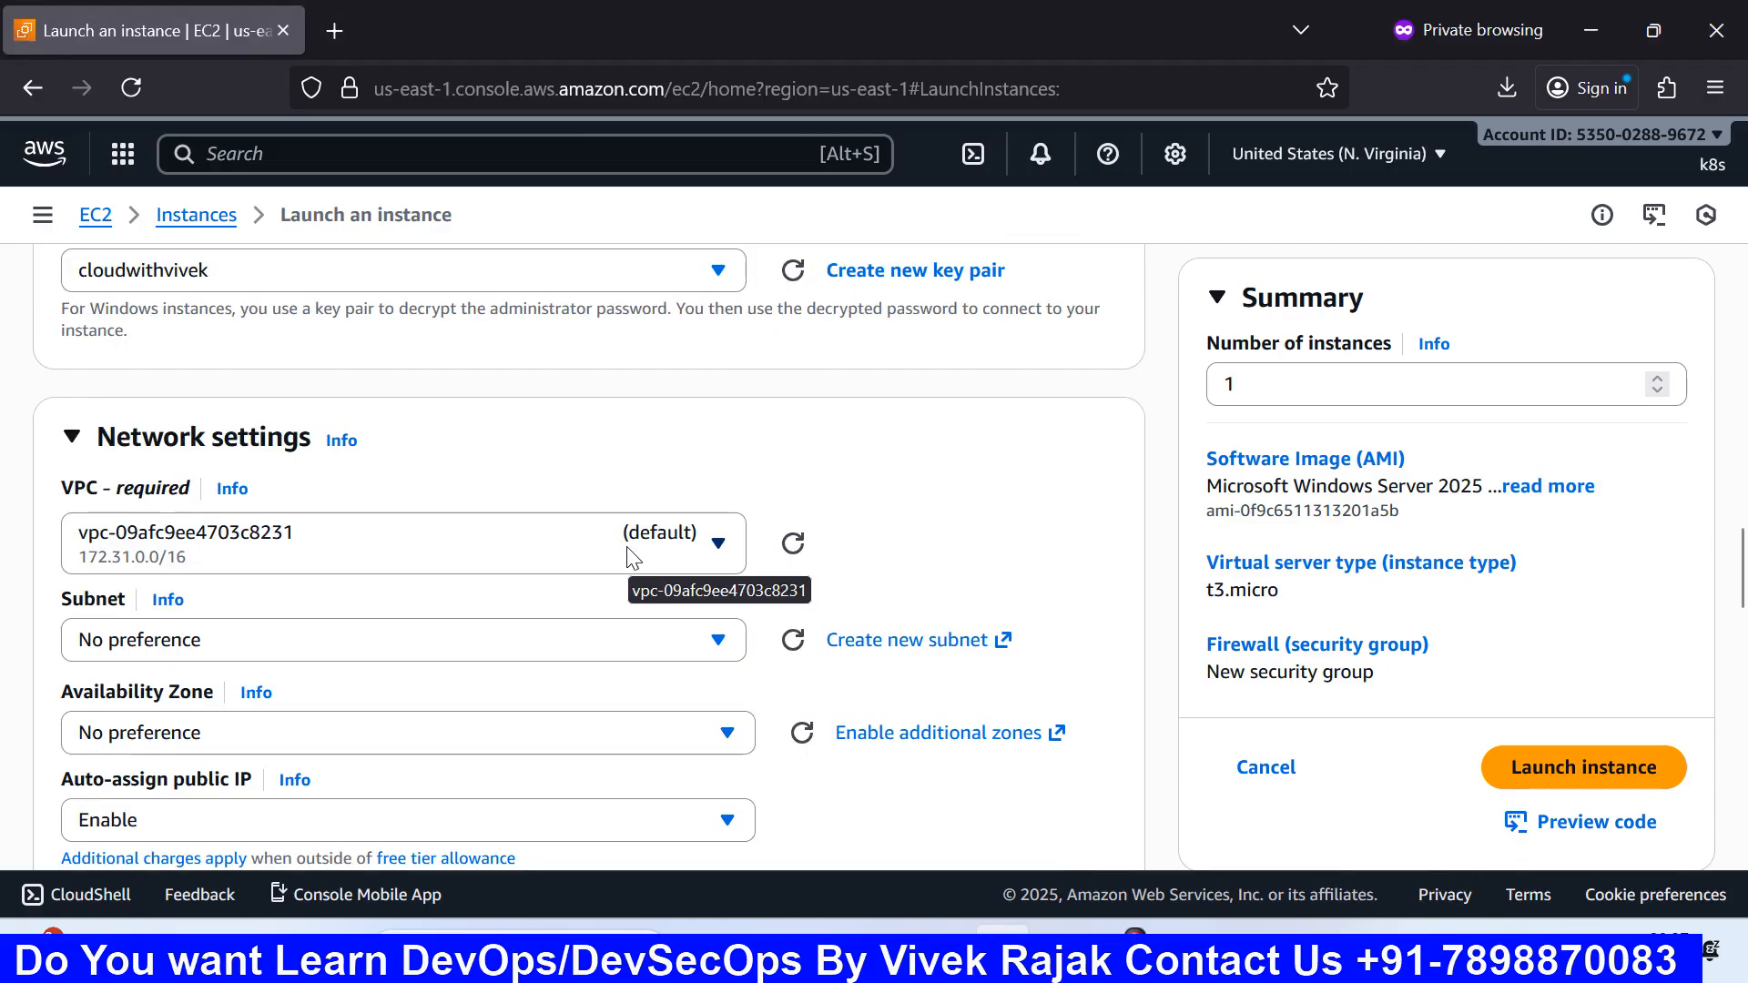
scroll(634, 557, down, 2)
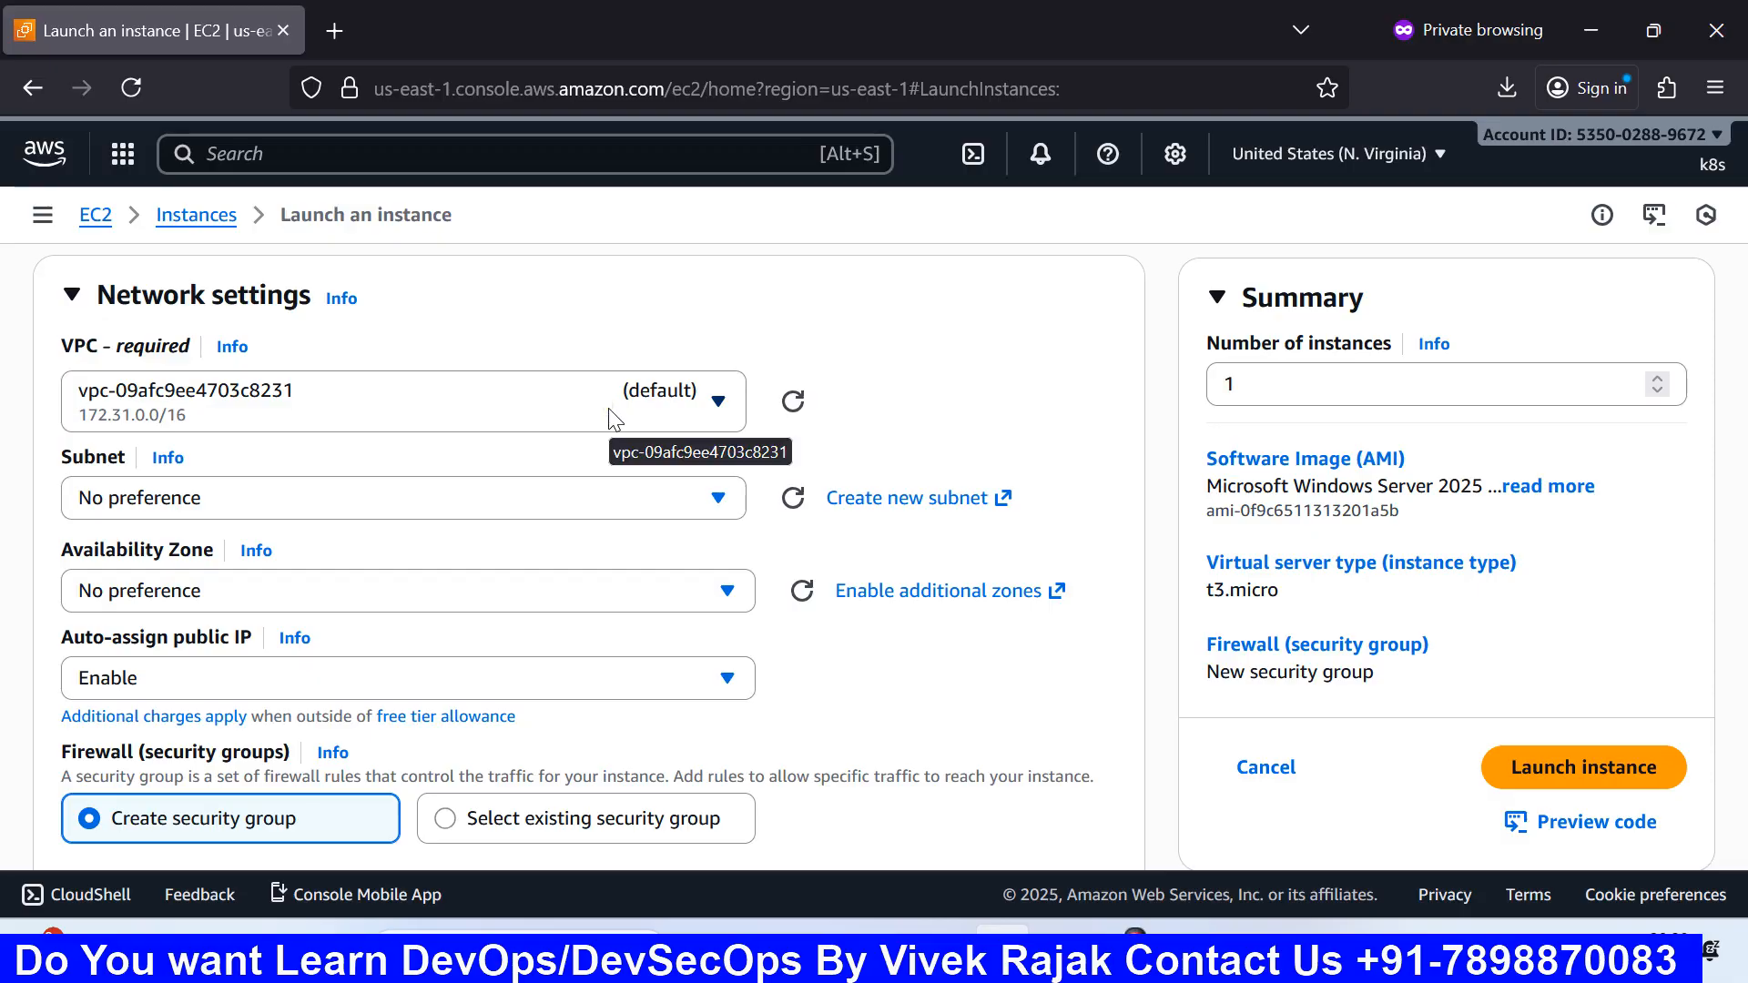
scroll(611, 419, down, 2)
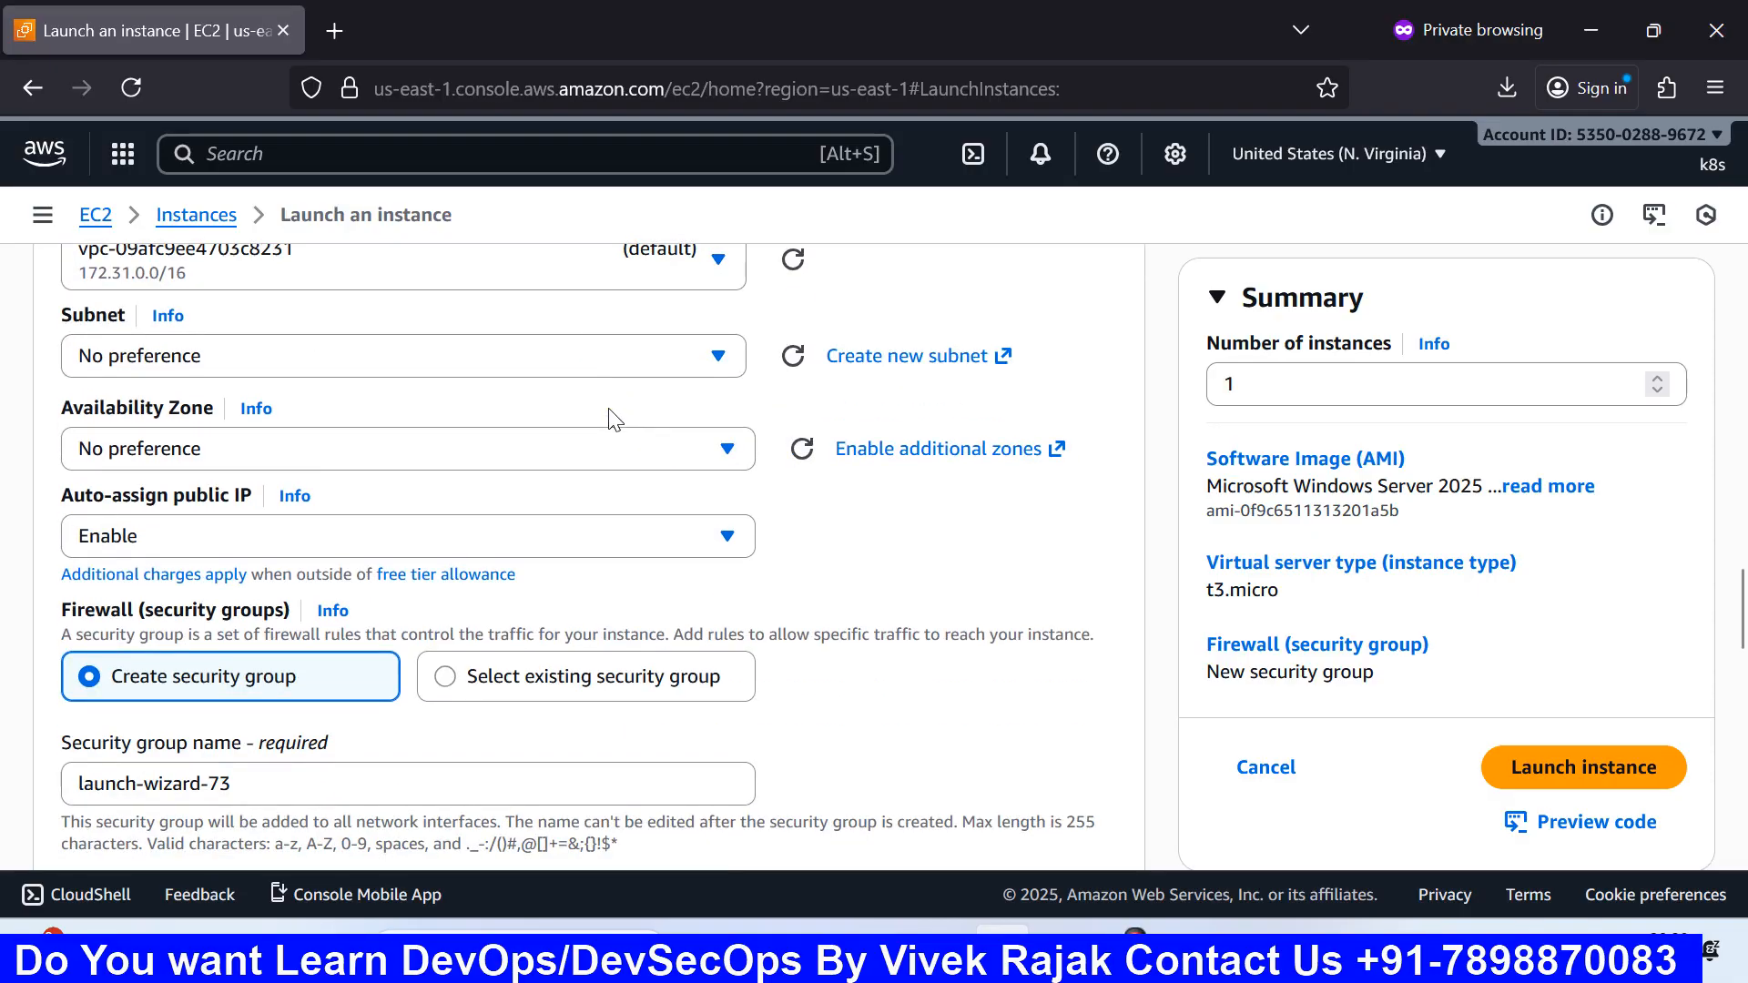
scroll(612, 419, down, 2)
Step: Set Auto-assign public IP to Disable and collapse the Network settings section
click(384, 396)
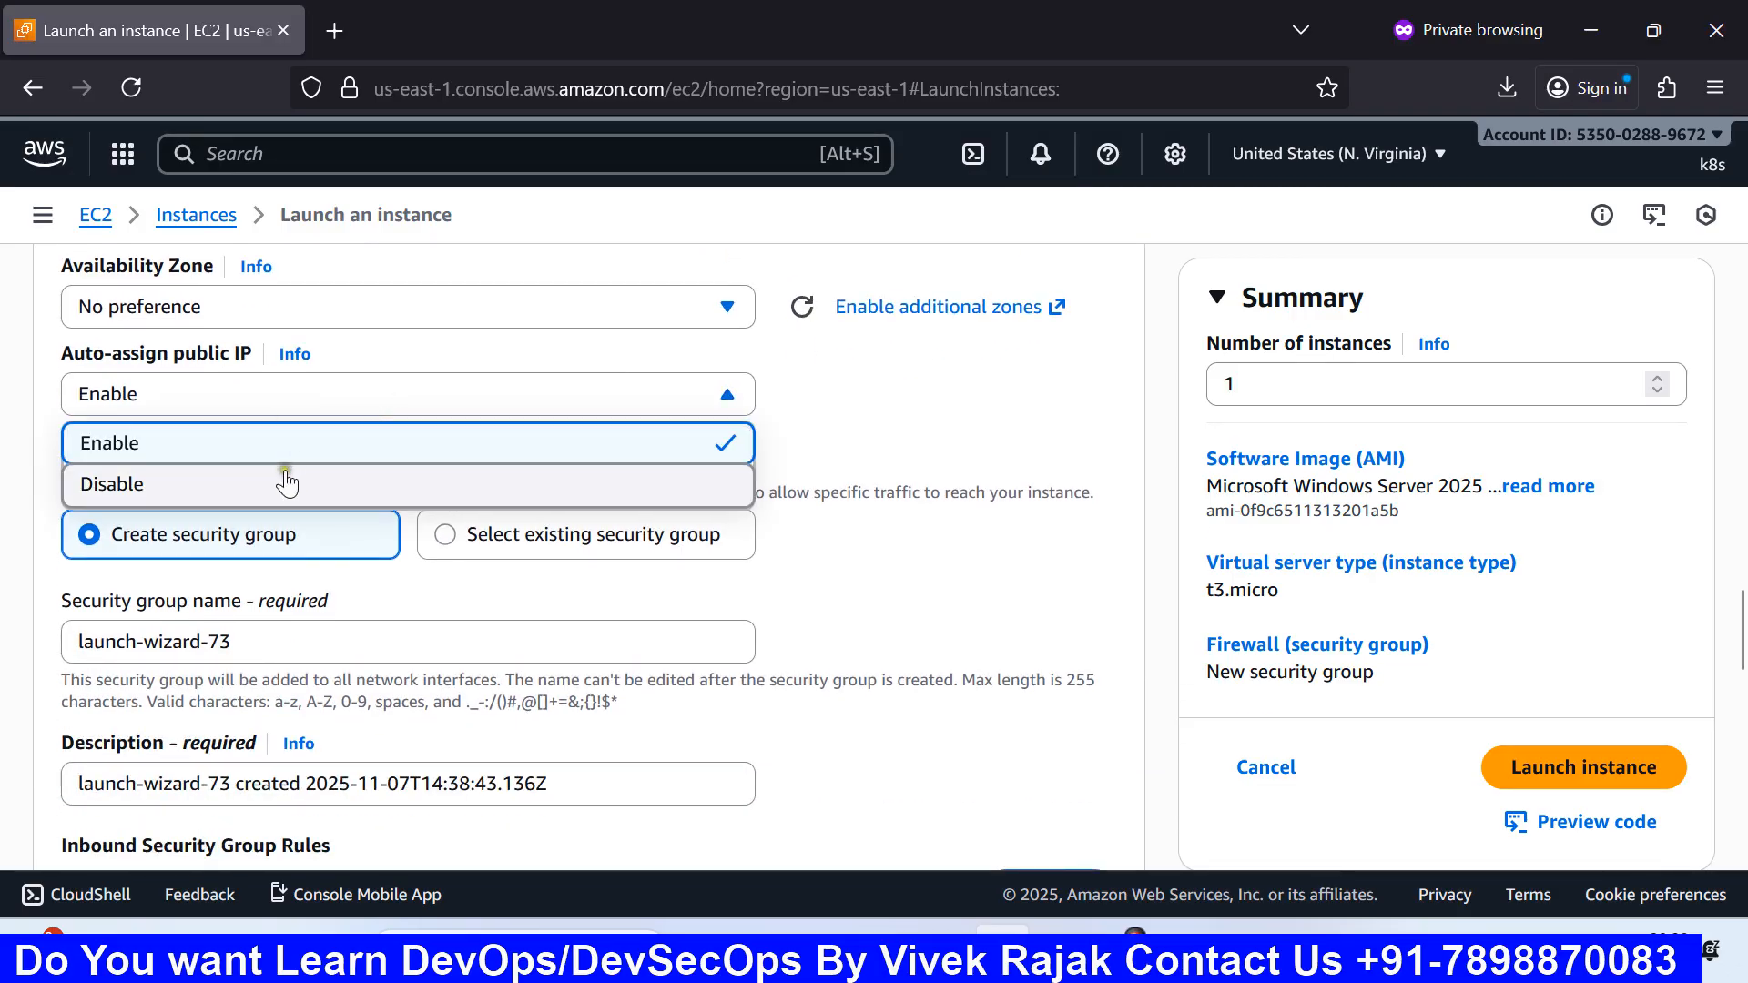
click(286, 482)
scroll(286, 479, up, 3)
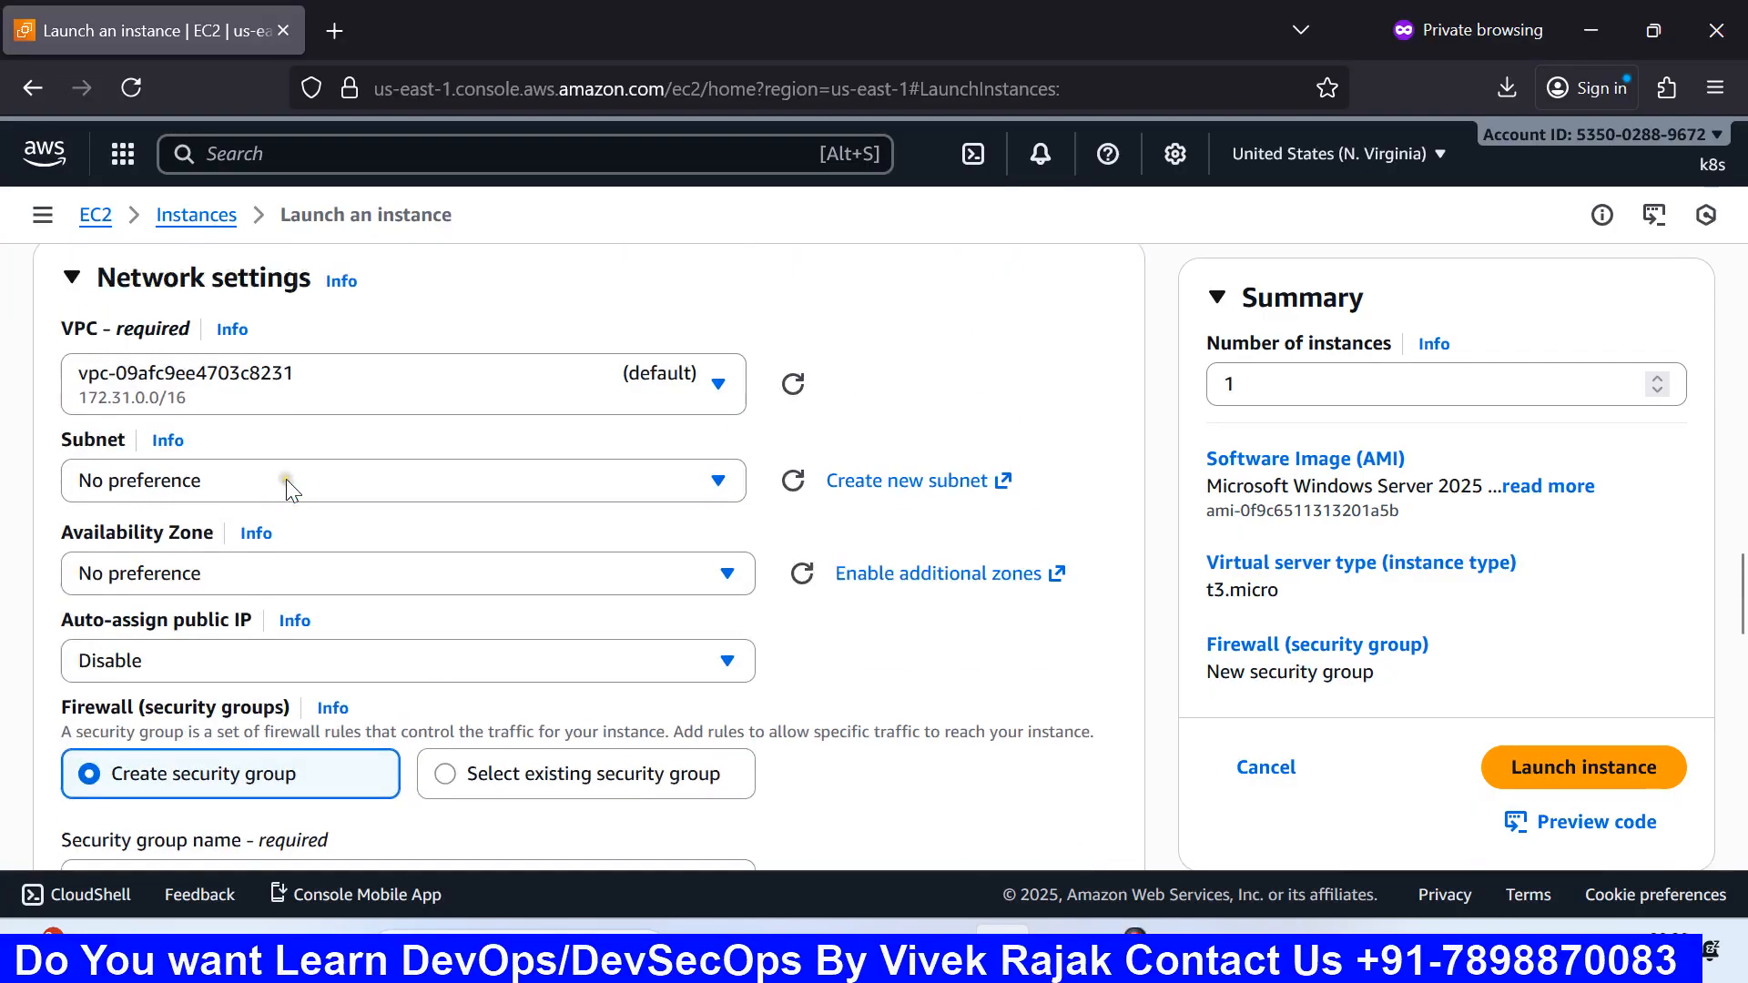
scroll(320, 479, up, 3)
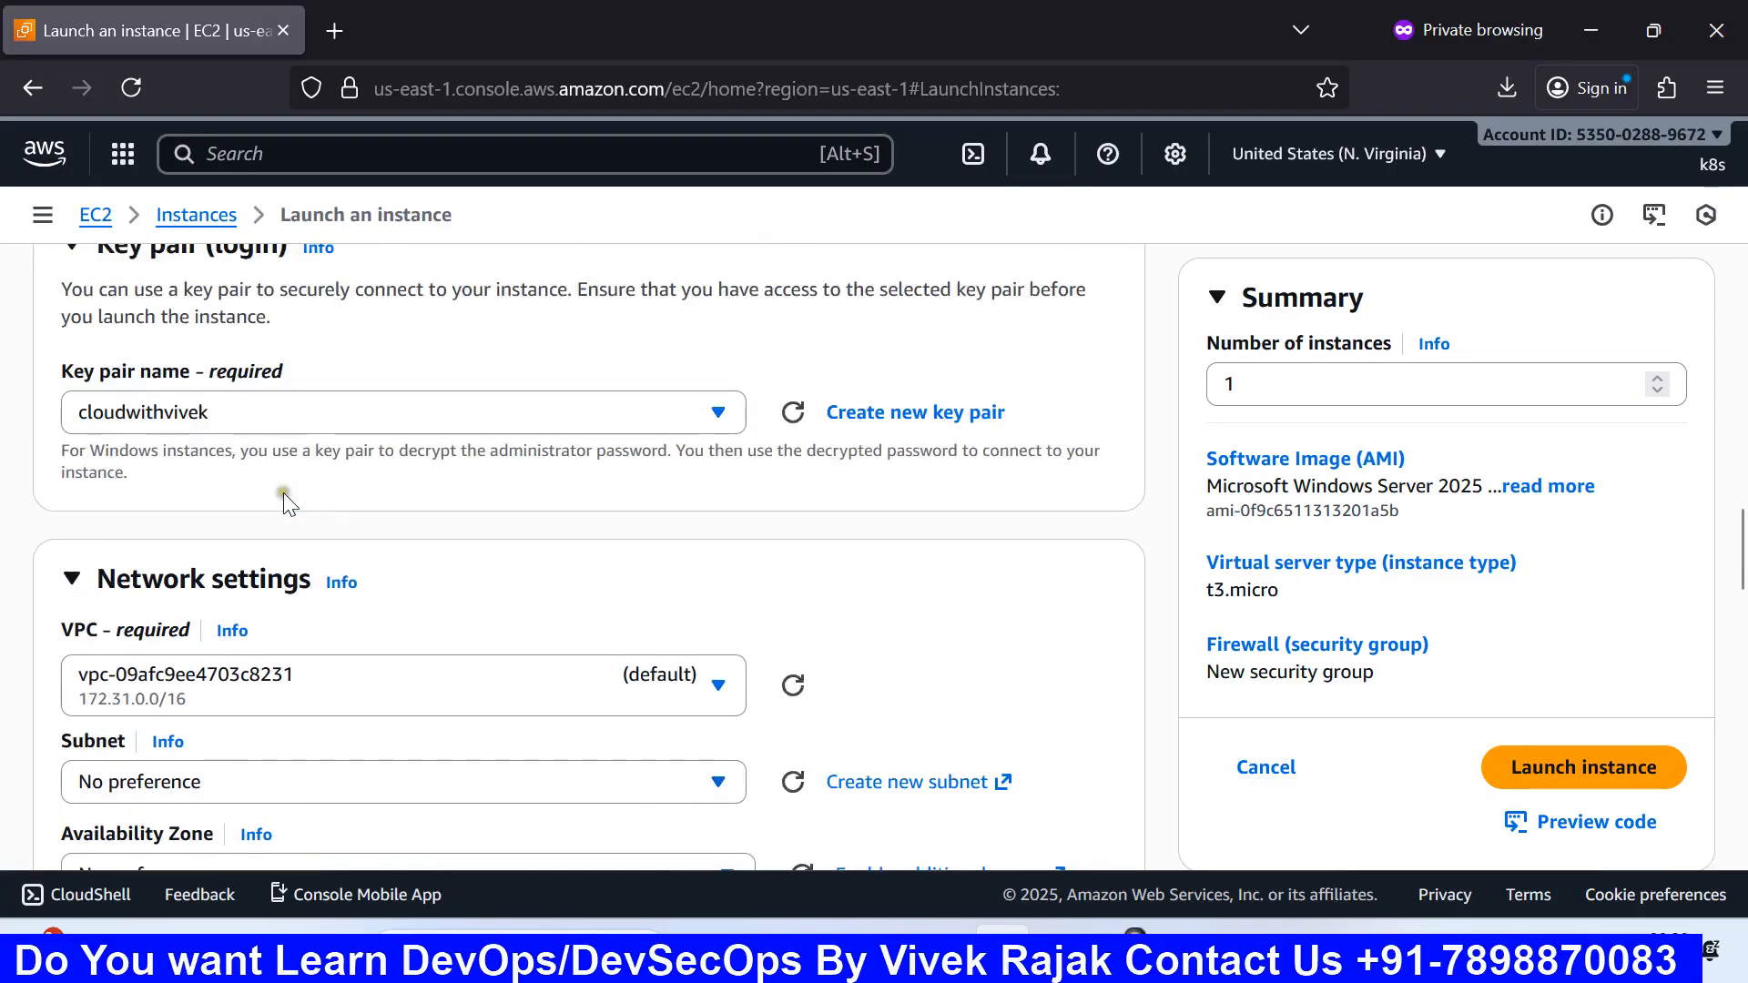
click(215, 575)
scroll(702, 530, down, 5)
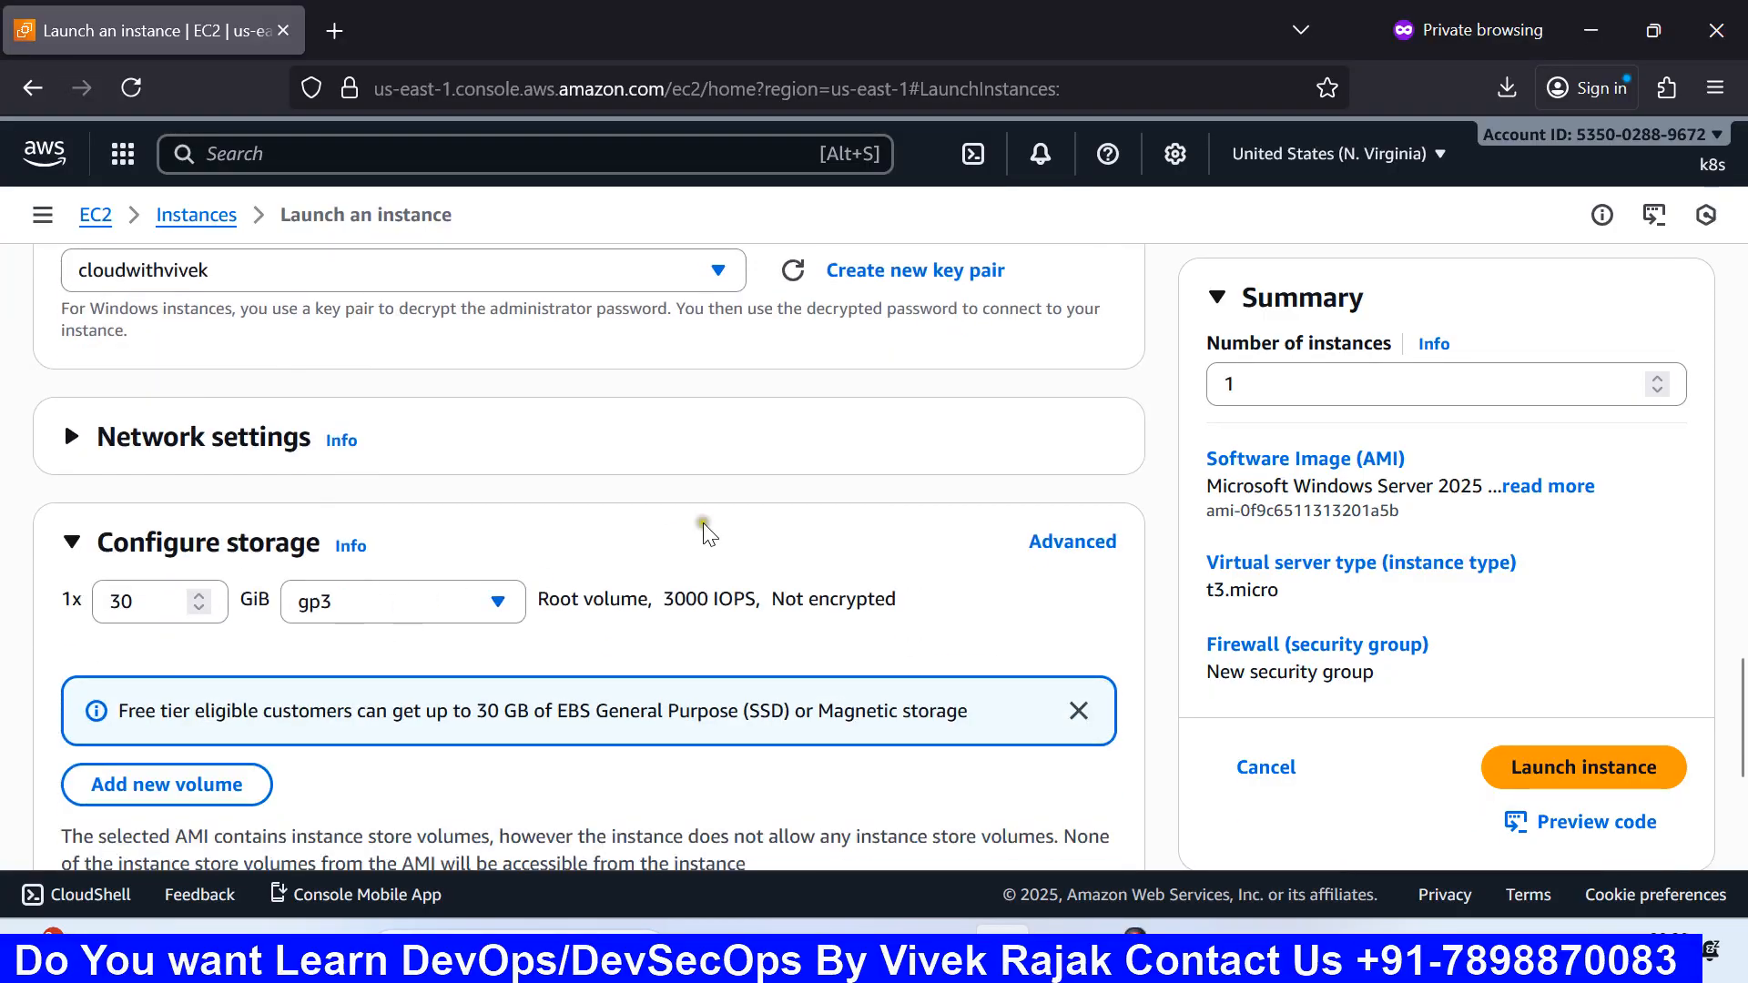
scroll(1047, 592, up, 3)
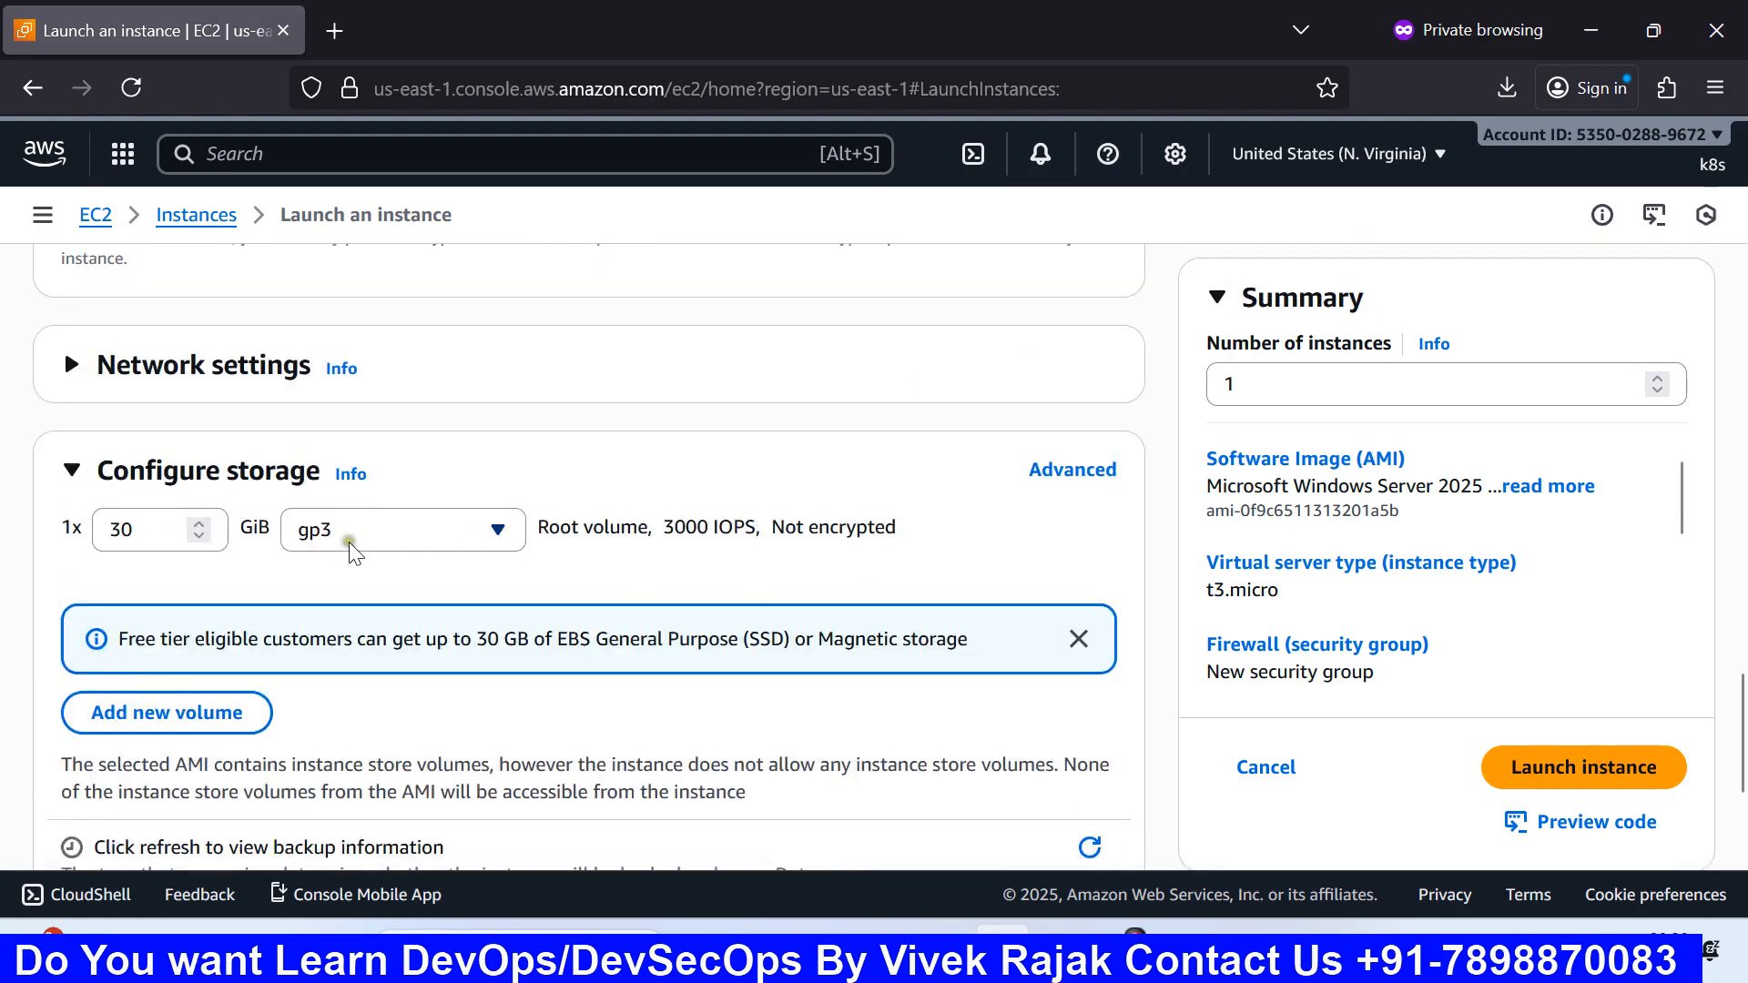
Step: Collapse Configure storage, reopen Network settings, and set Auto-assign public IP to Enable
click(256, 470)
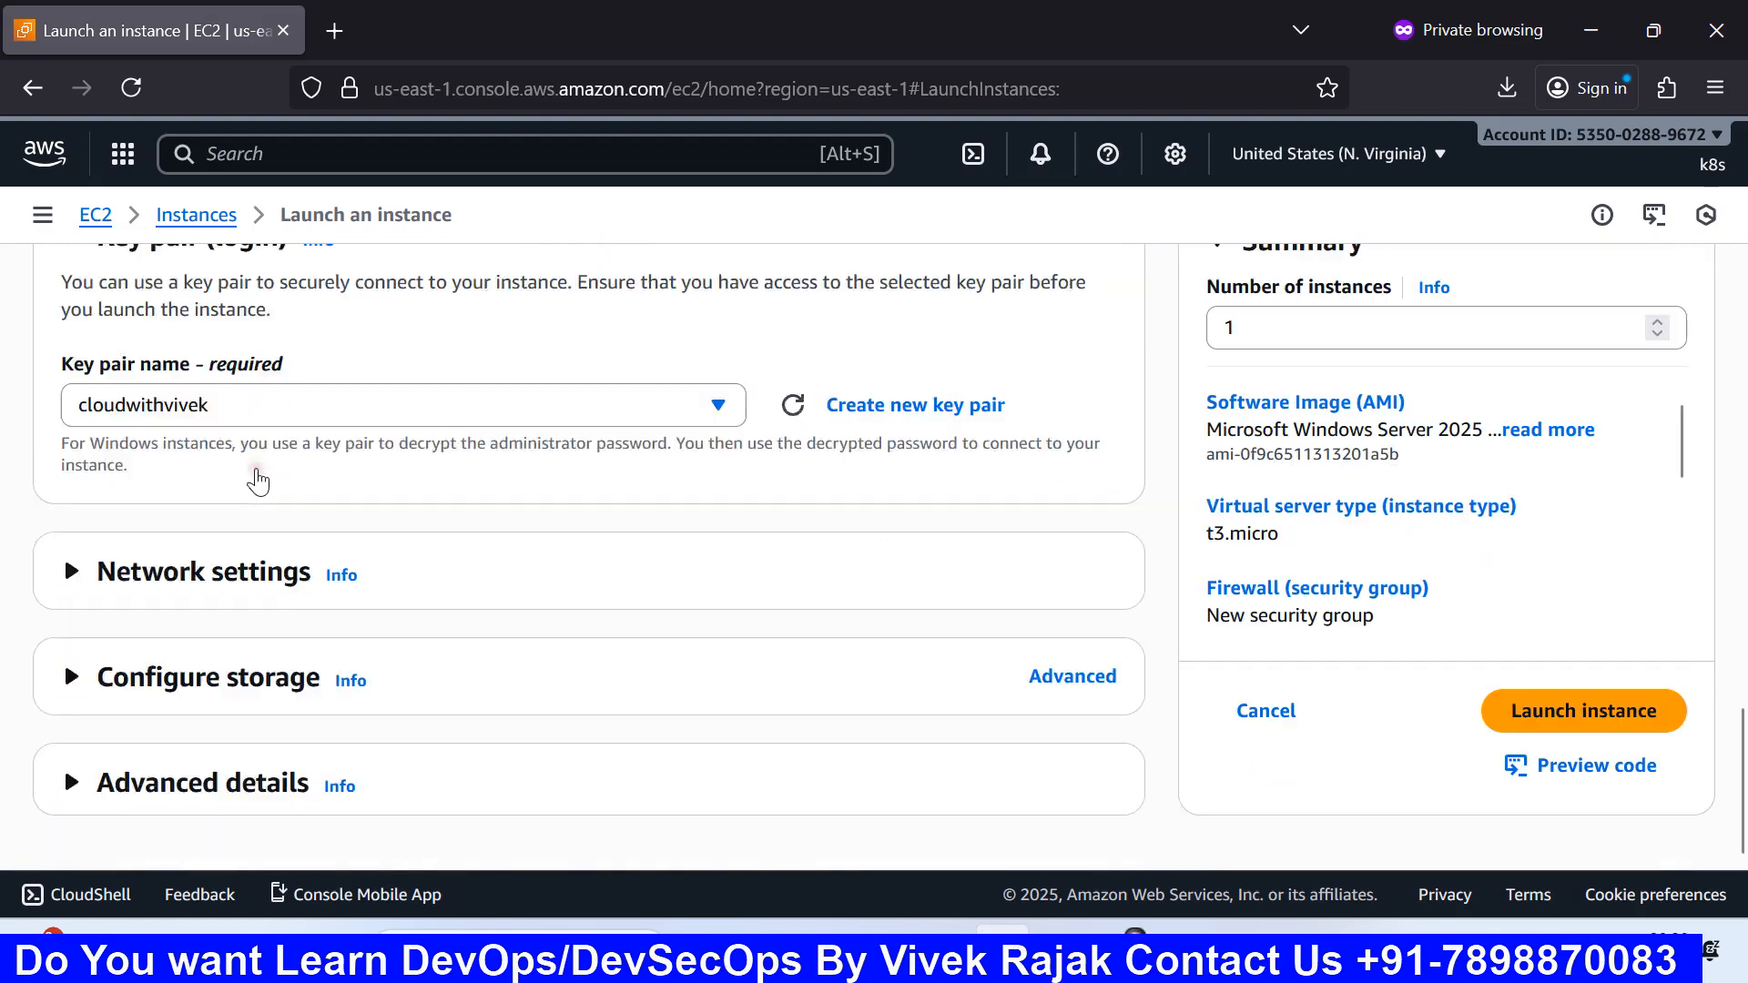
click(207, 573)
scroll(425, 541, down, 1)
scroll(425, 541, down, 5)
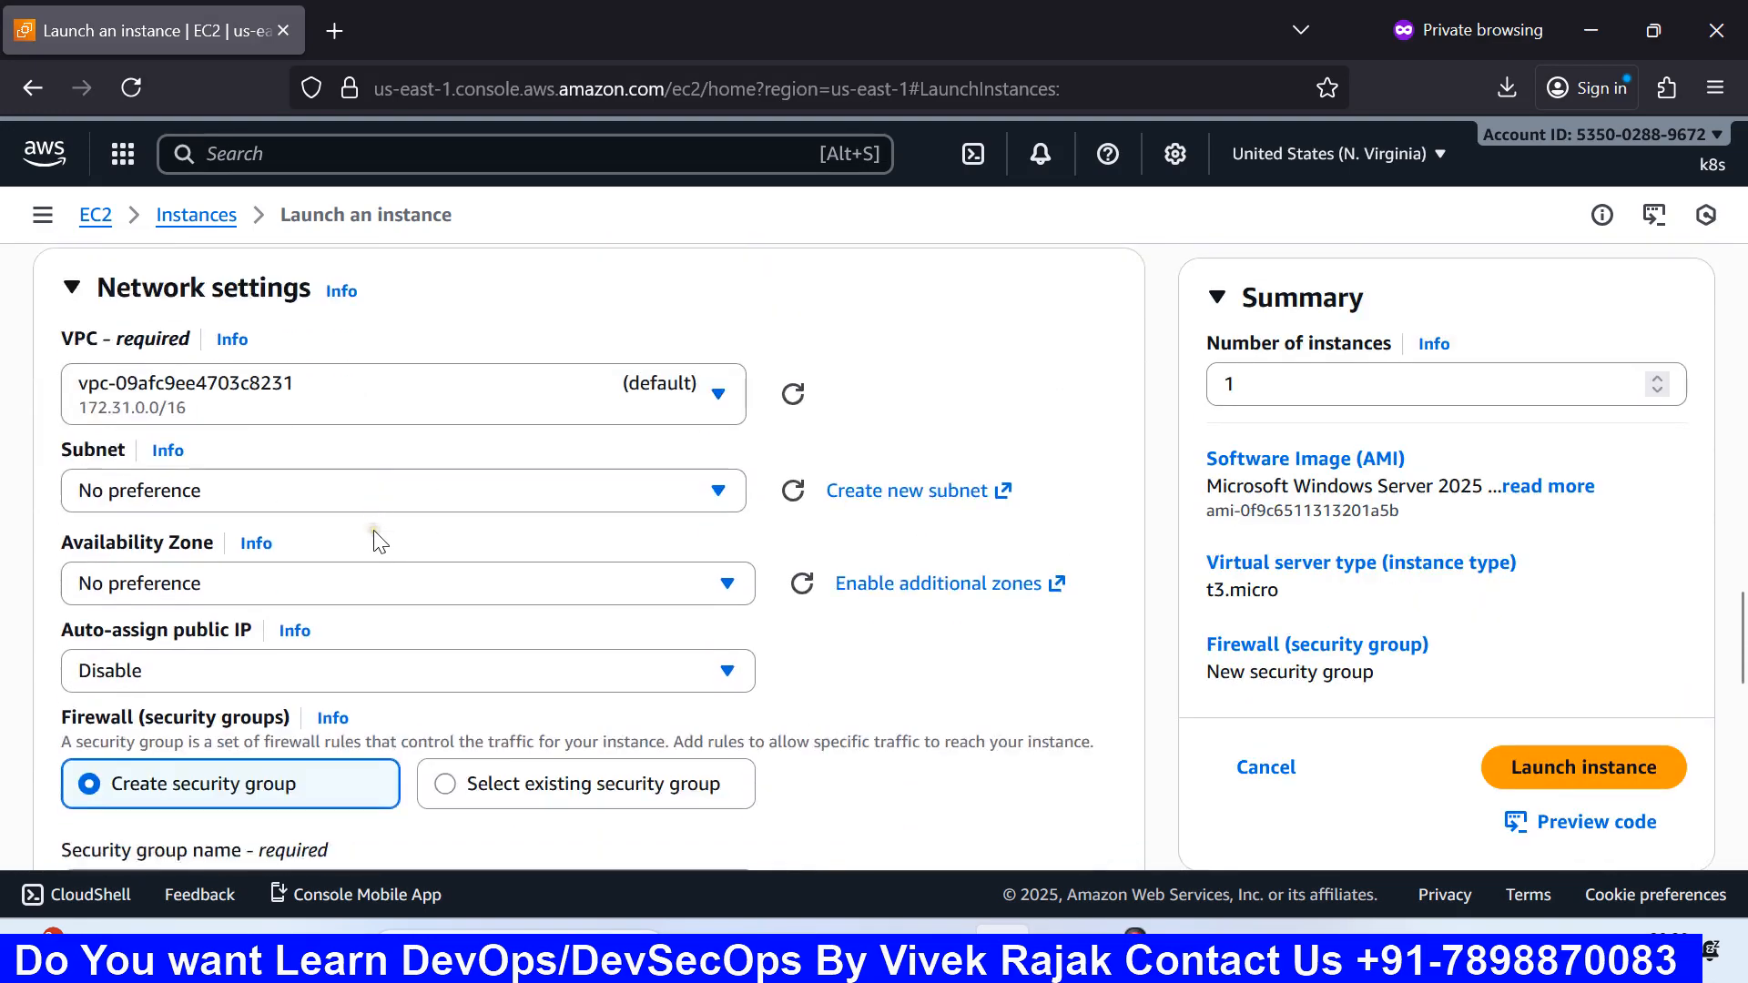
click(262, 380)
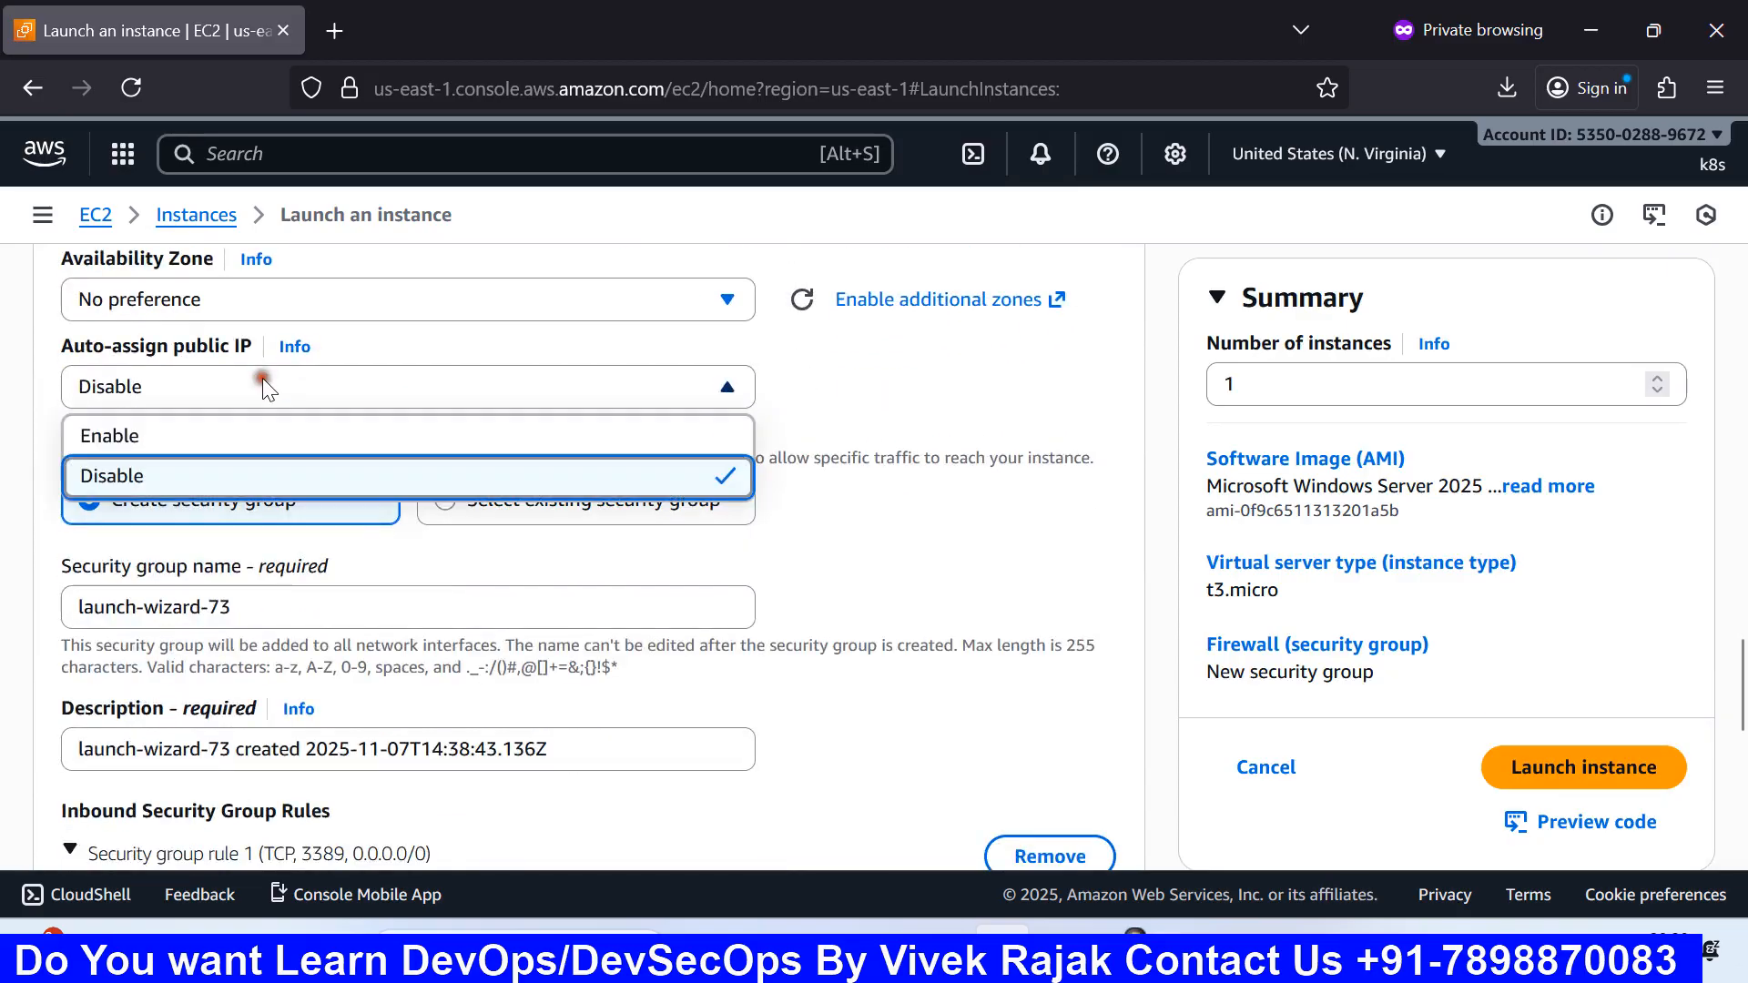
click(158, 437)
scroll(231, 437, up, 2)
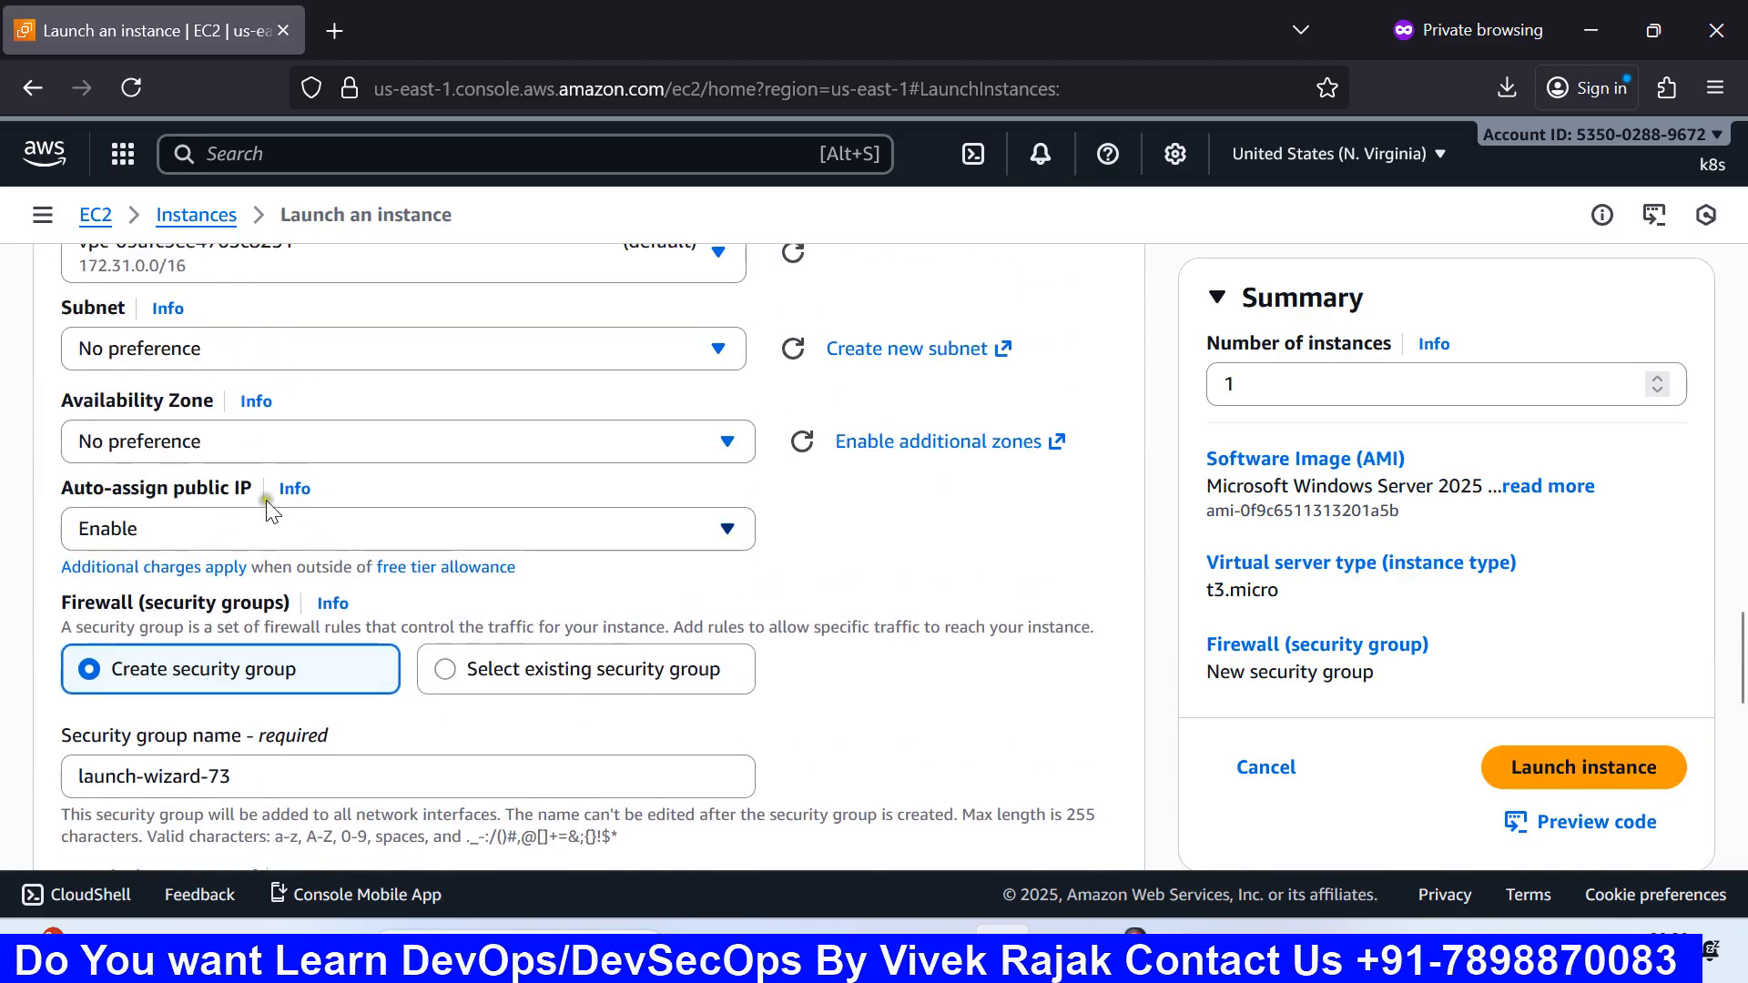
scroll(268, 499, up, 4)
scroll(268, 499, down, 2)
scroll(268, 499, down, 2)
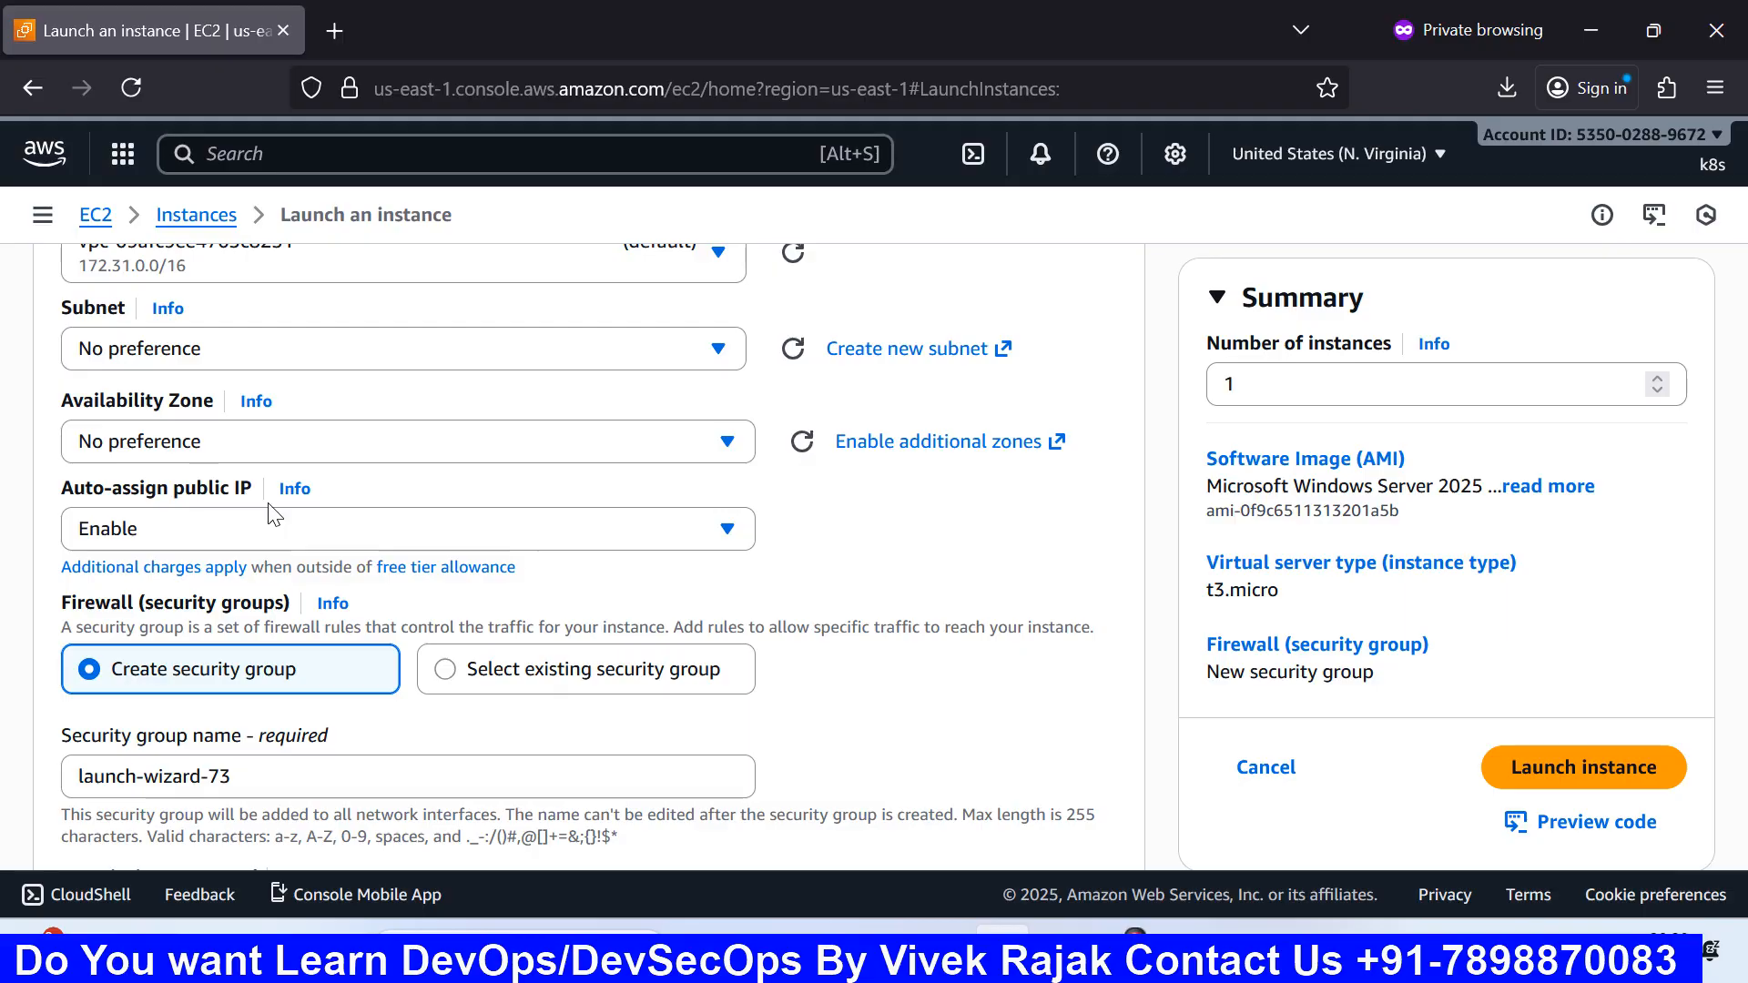
scroll(270, 512, up, 3)
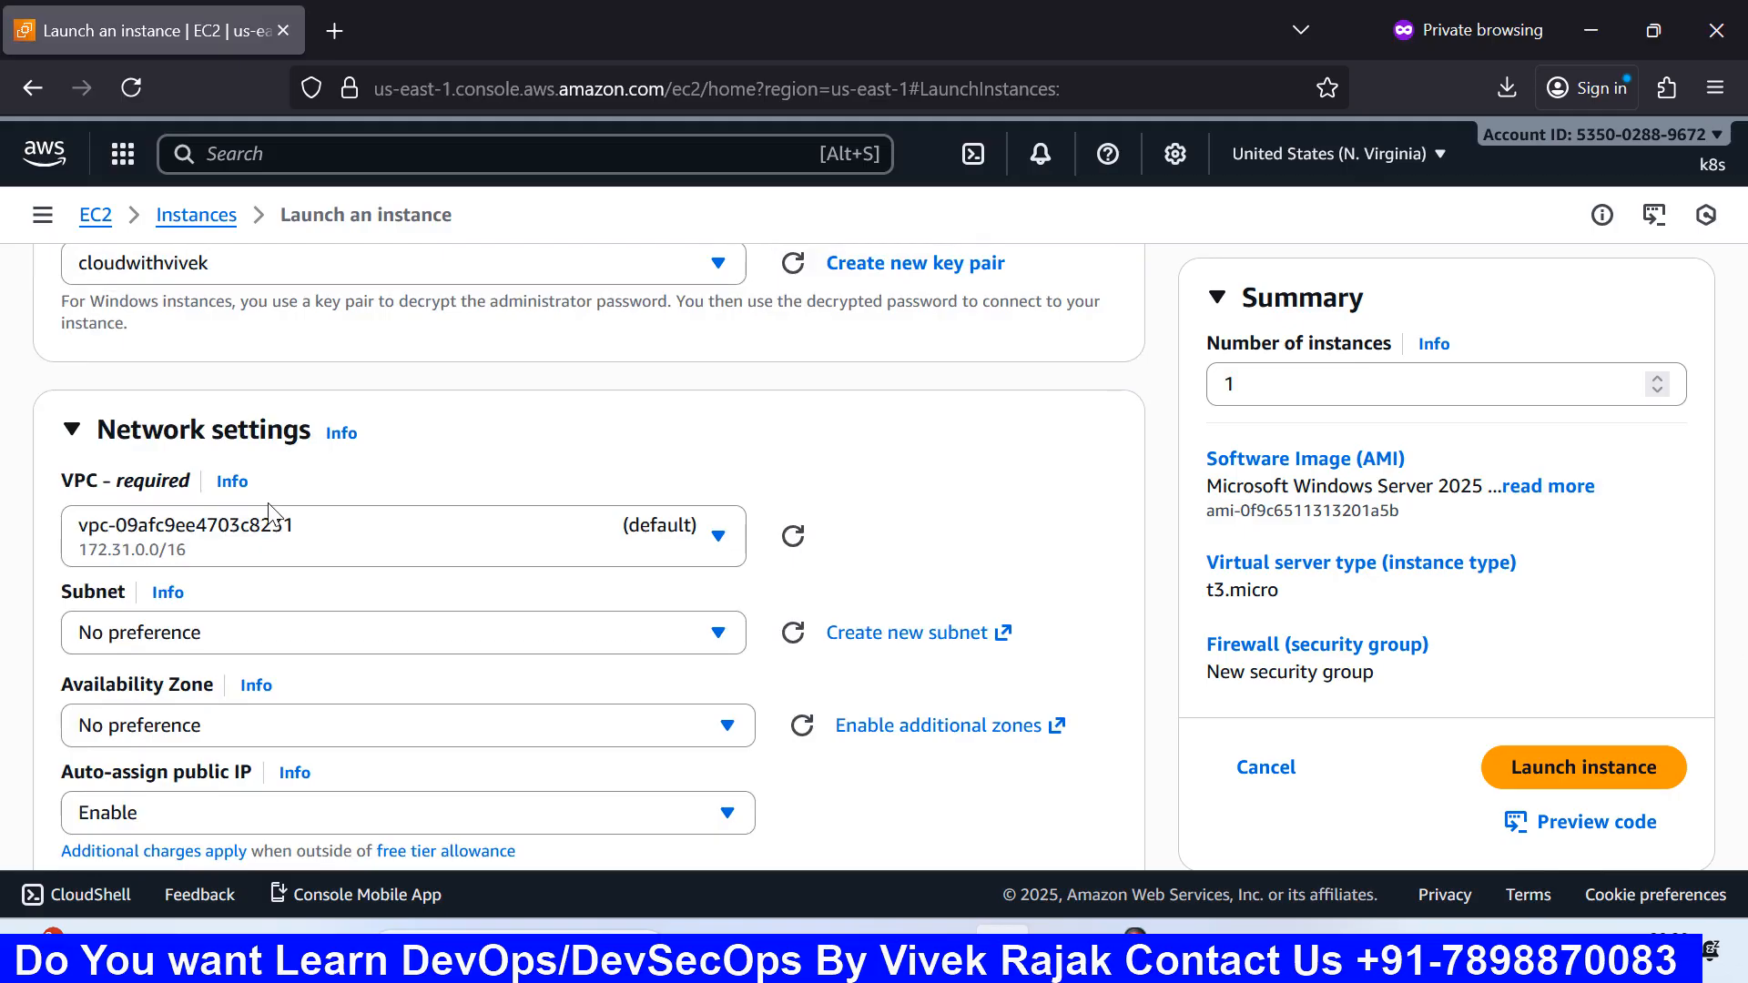
scroll(271, 513, down, 3)
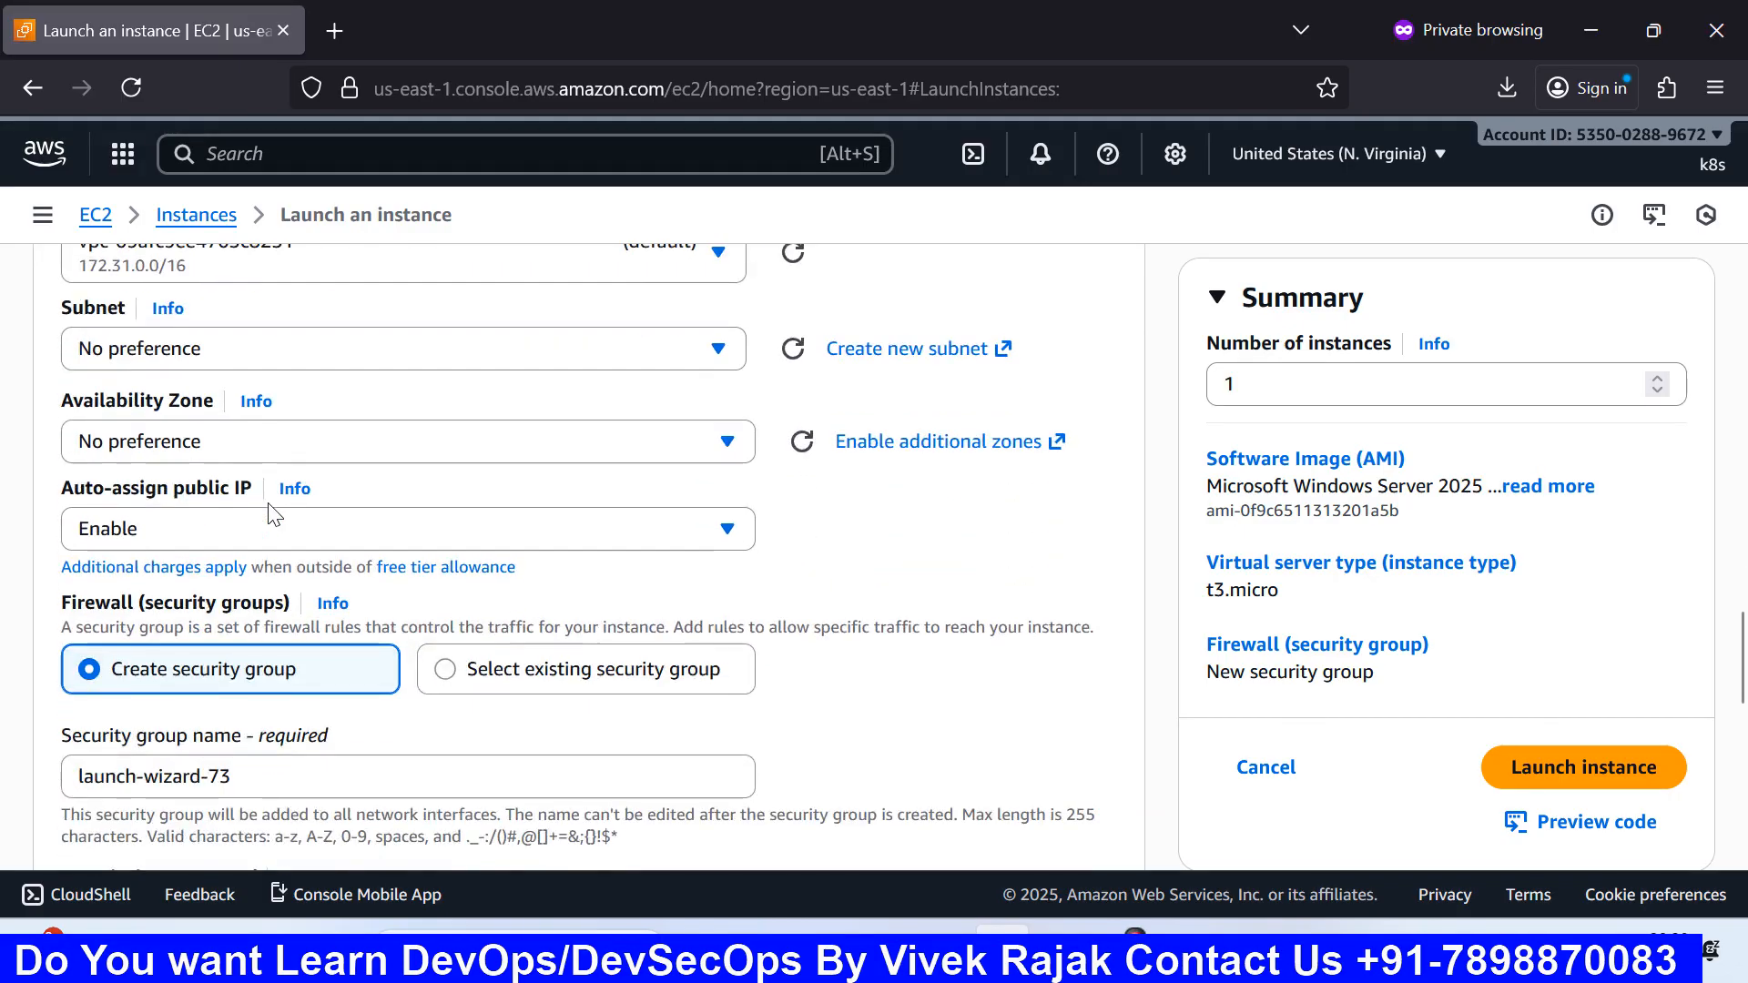
scroll(273, 514, down, 2)
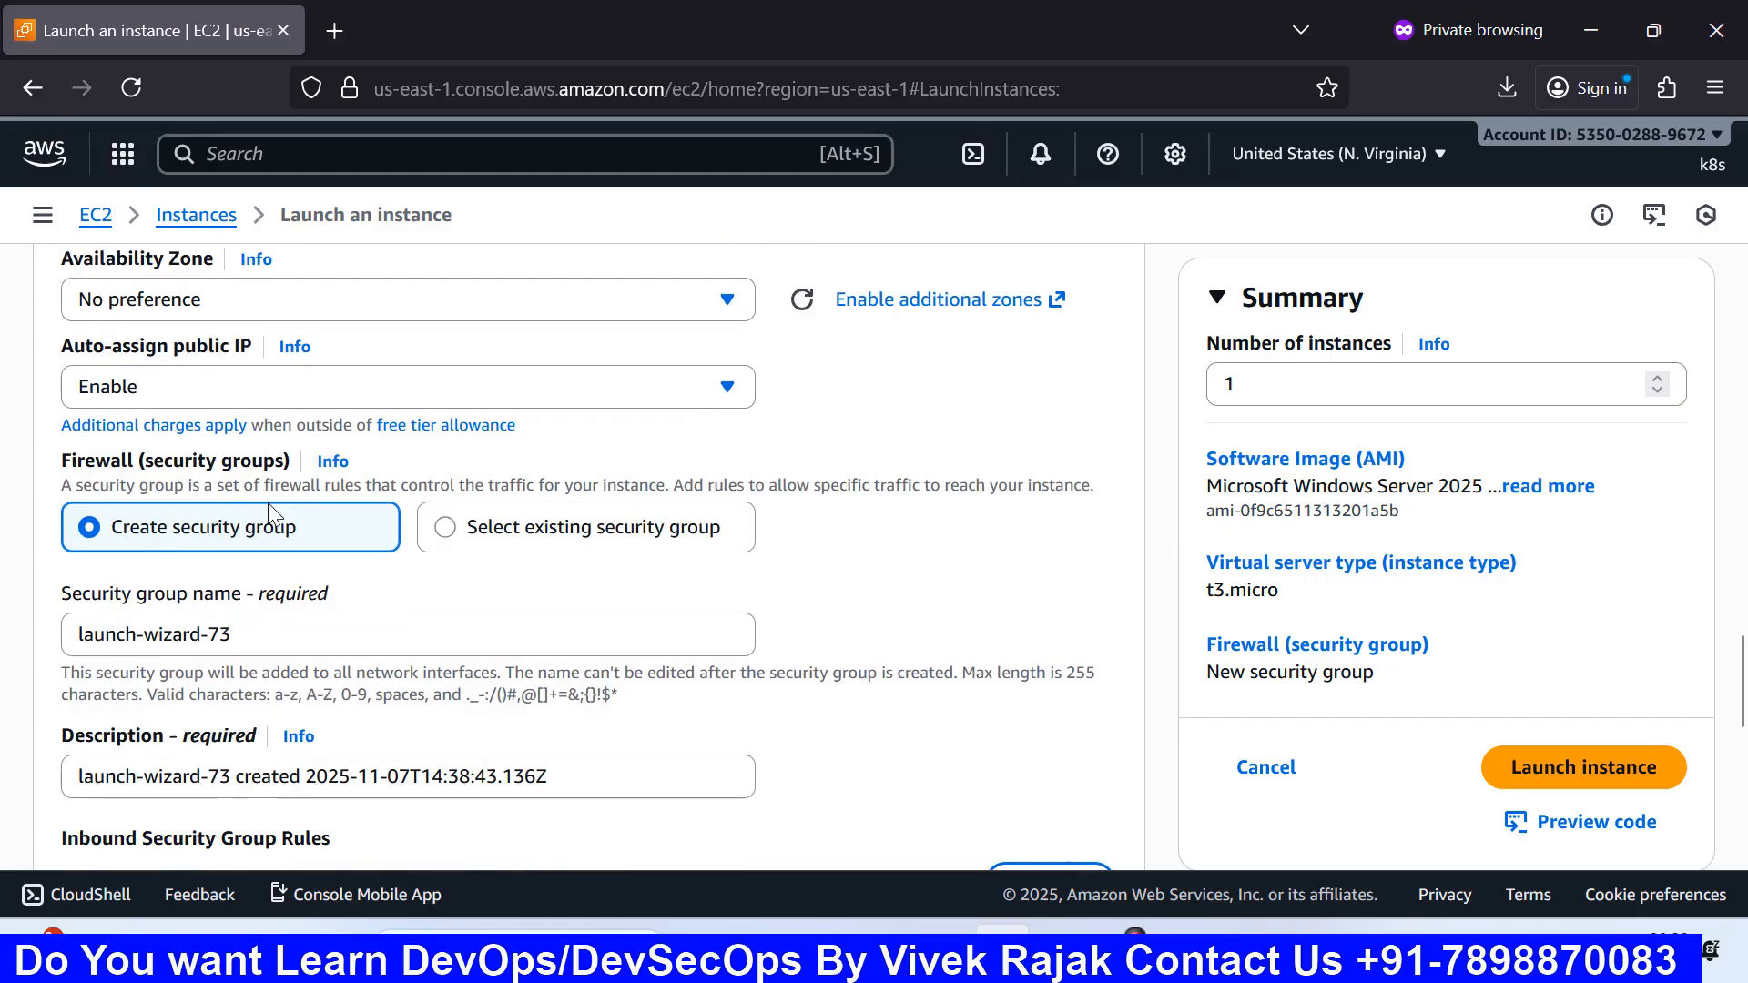
scroll(268, 503, up, 5)
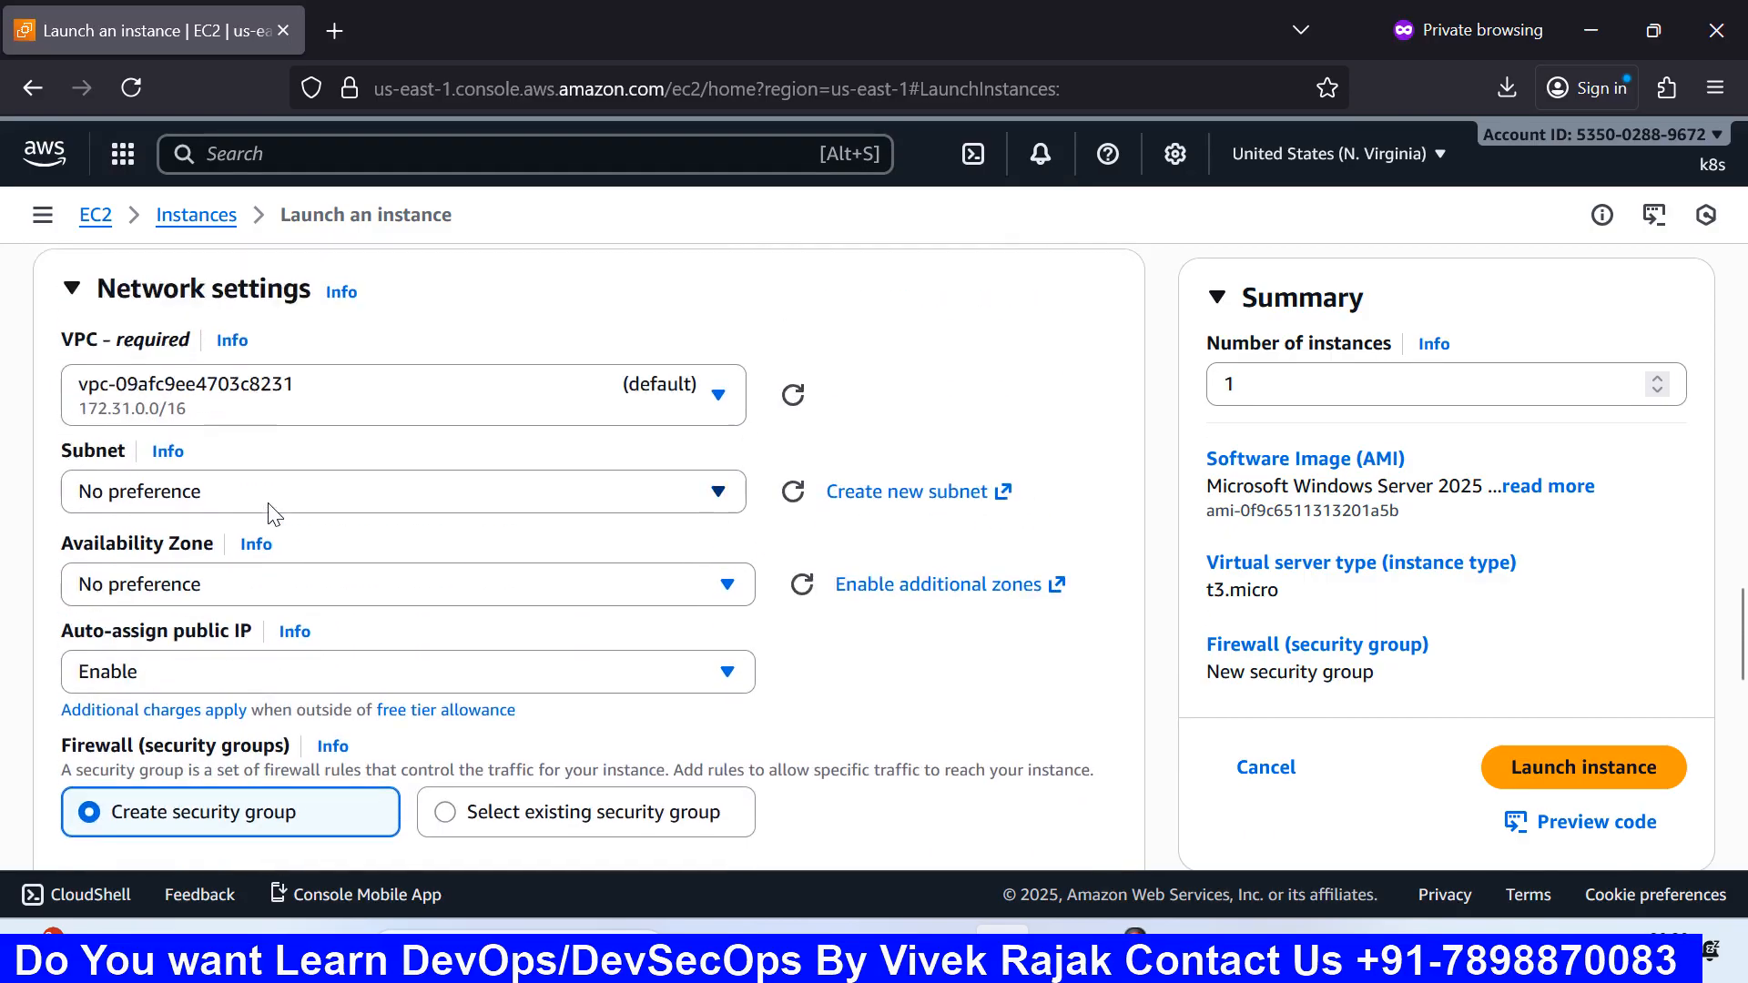
scroll(270, 512, up, 3)
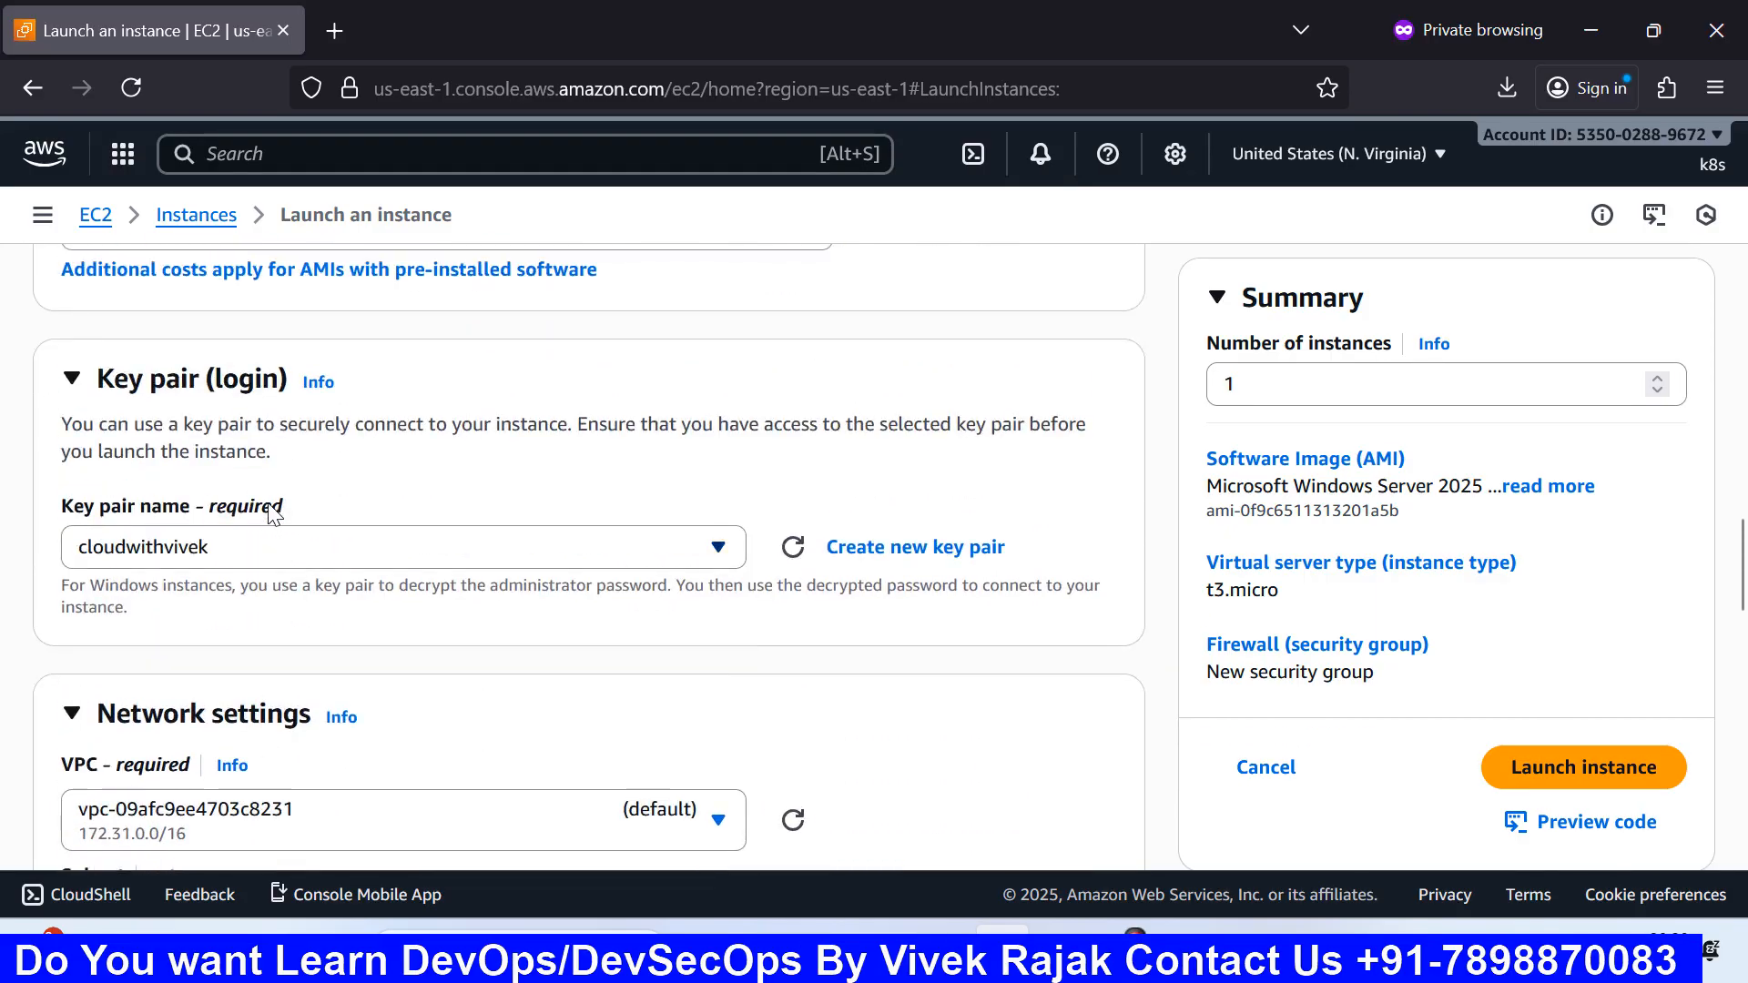
scroll(270, 511, up, 2)
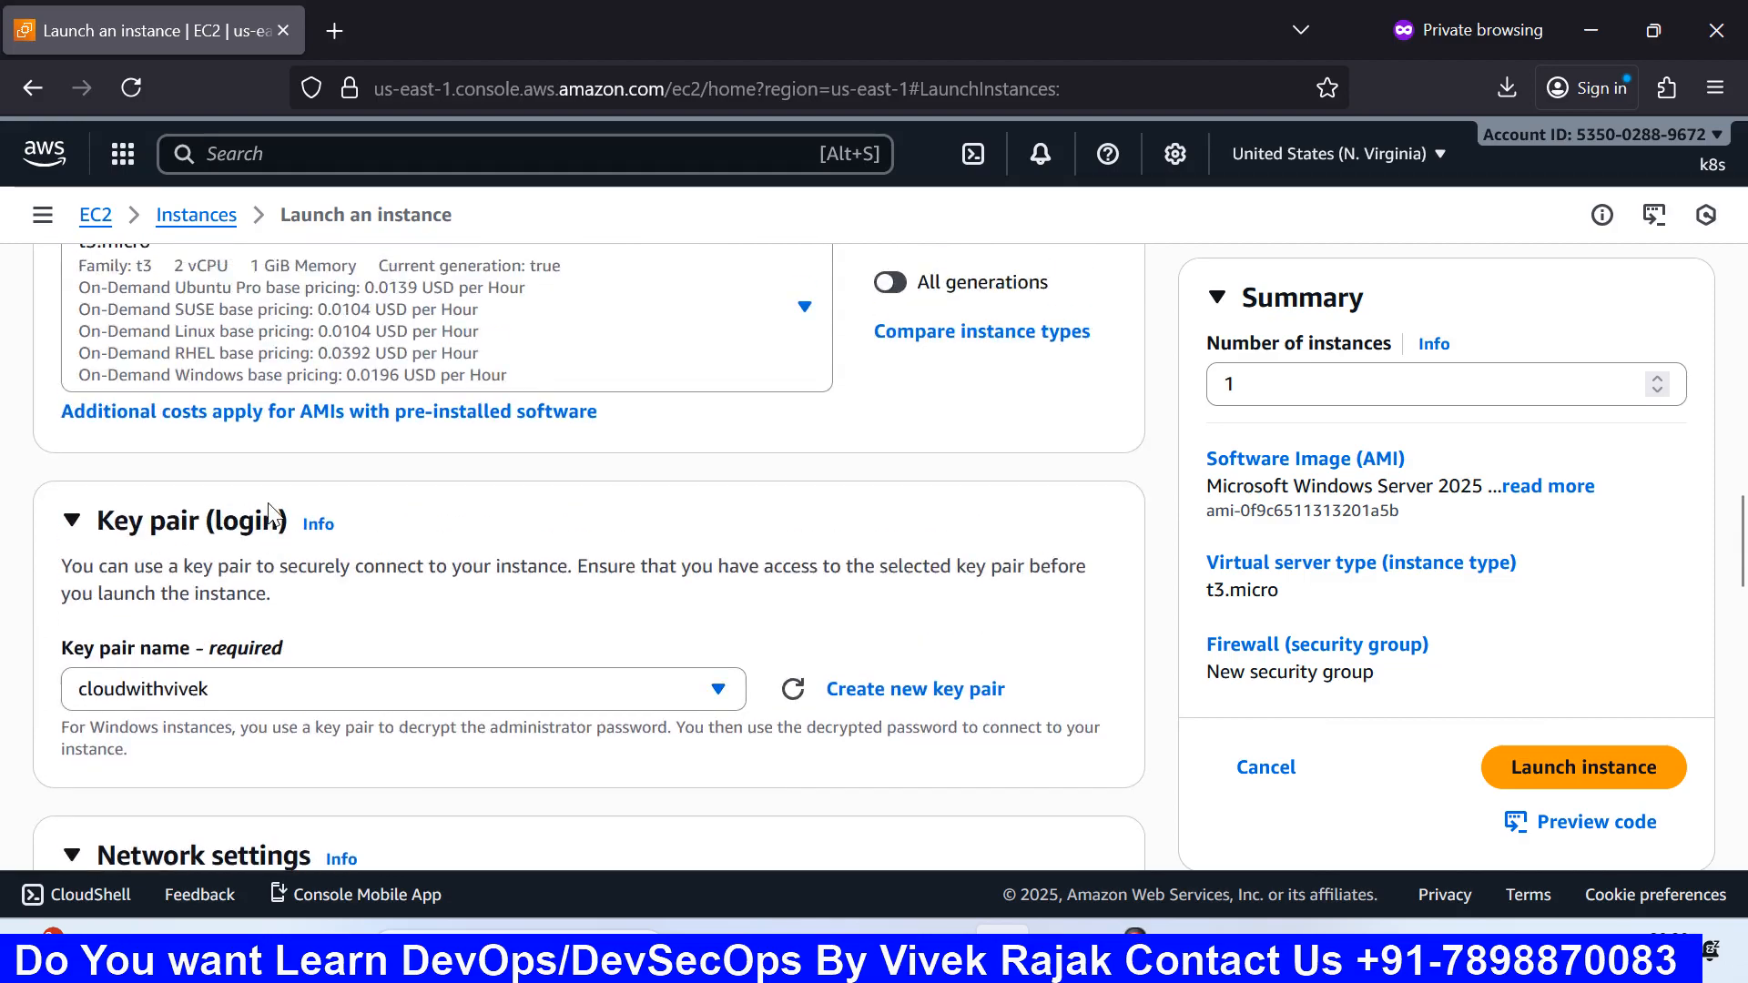
scroll(270, 511, down, 3)
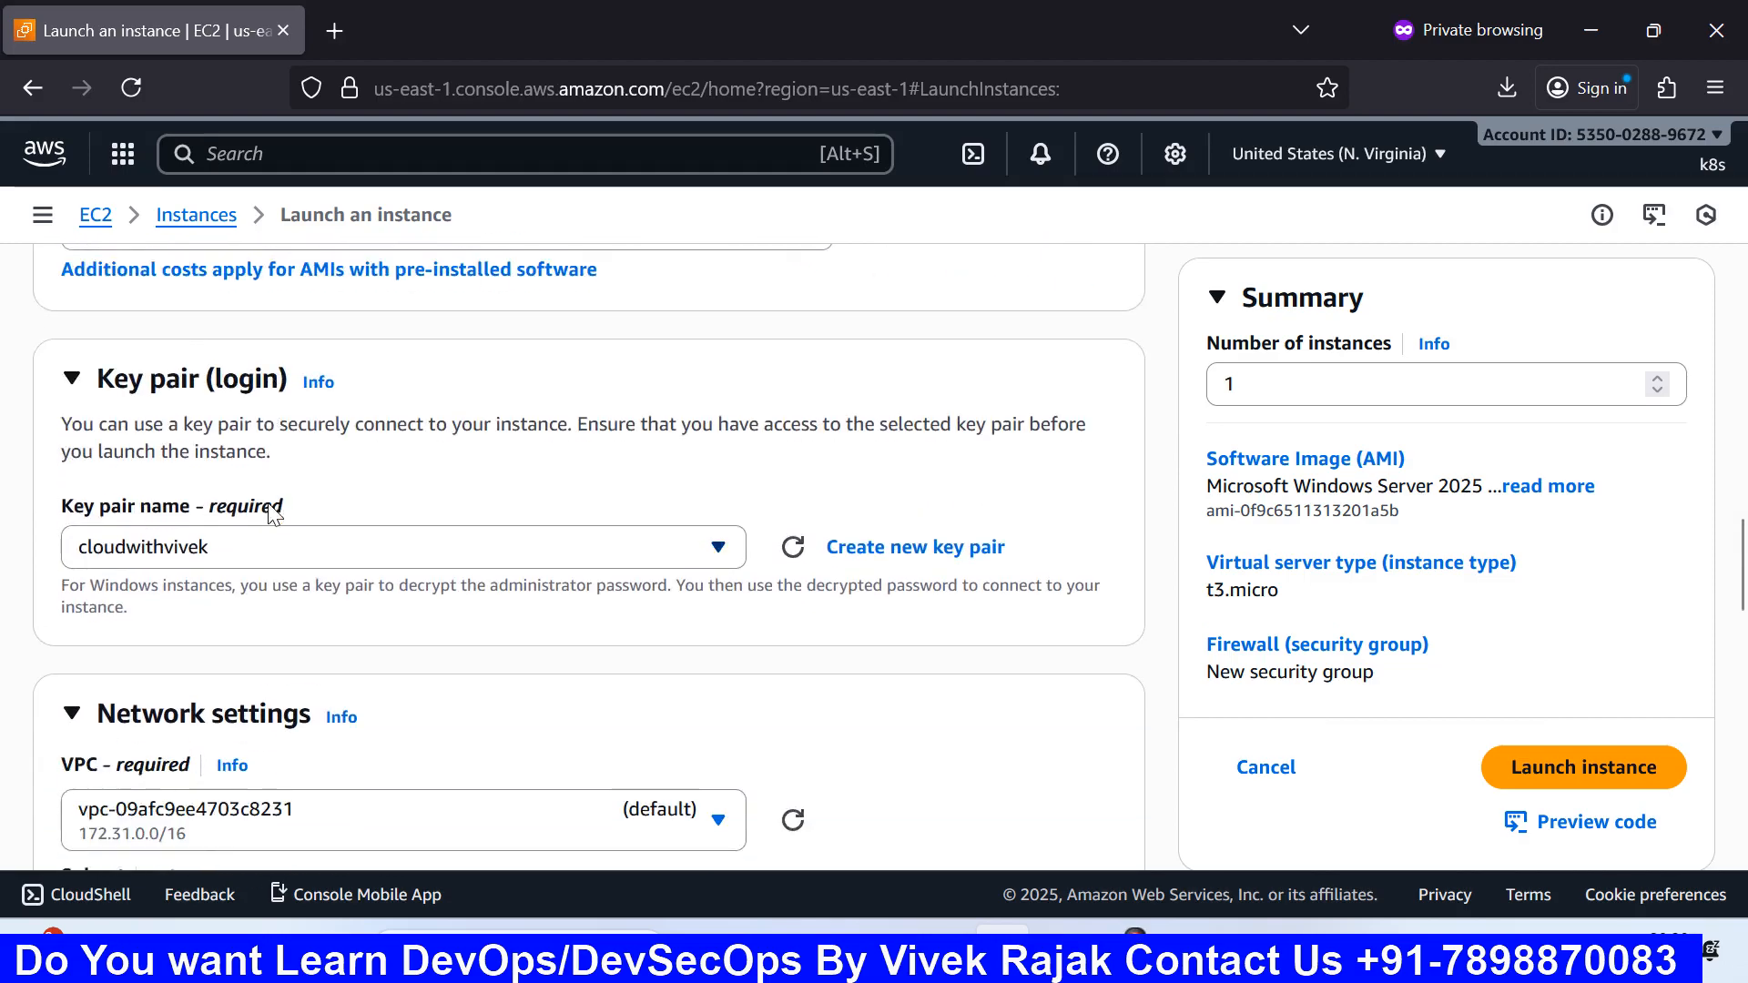
scroll(271, 512, down, 3)
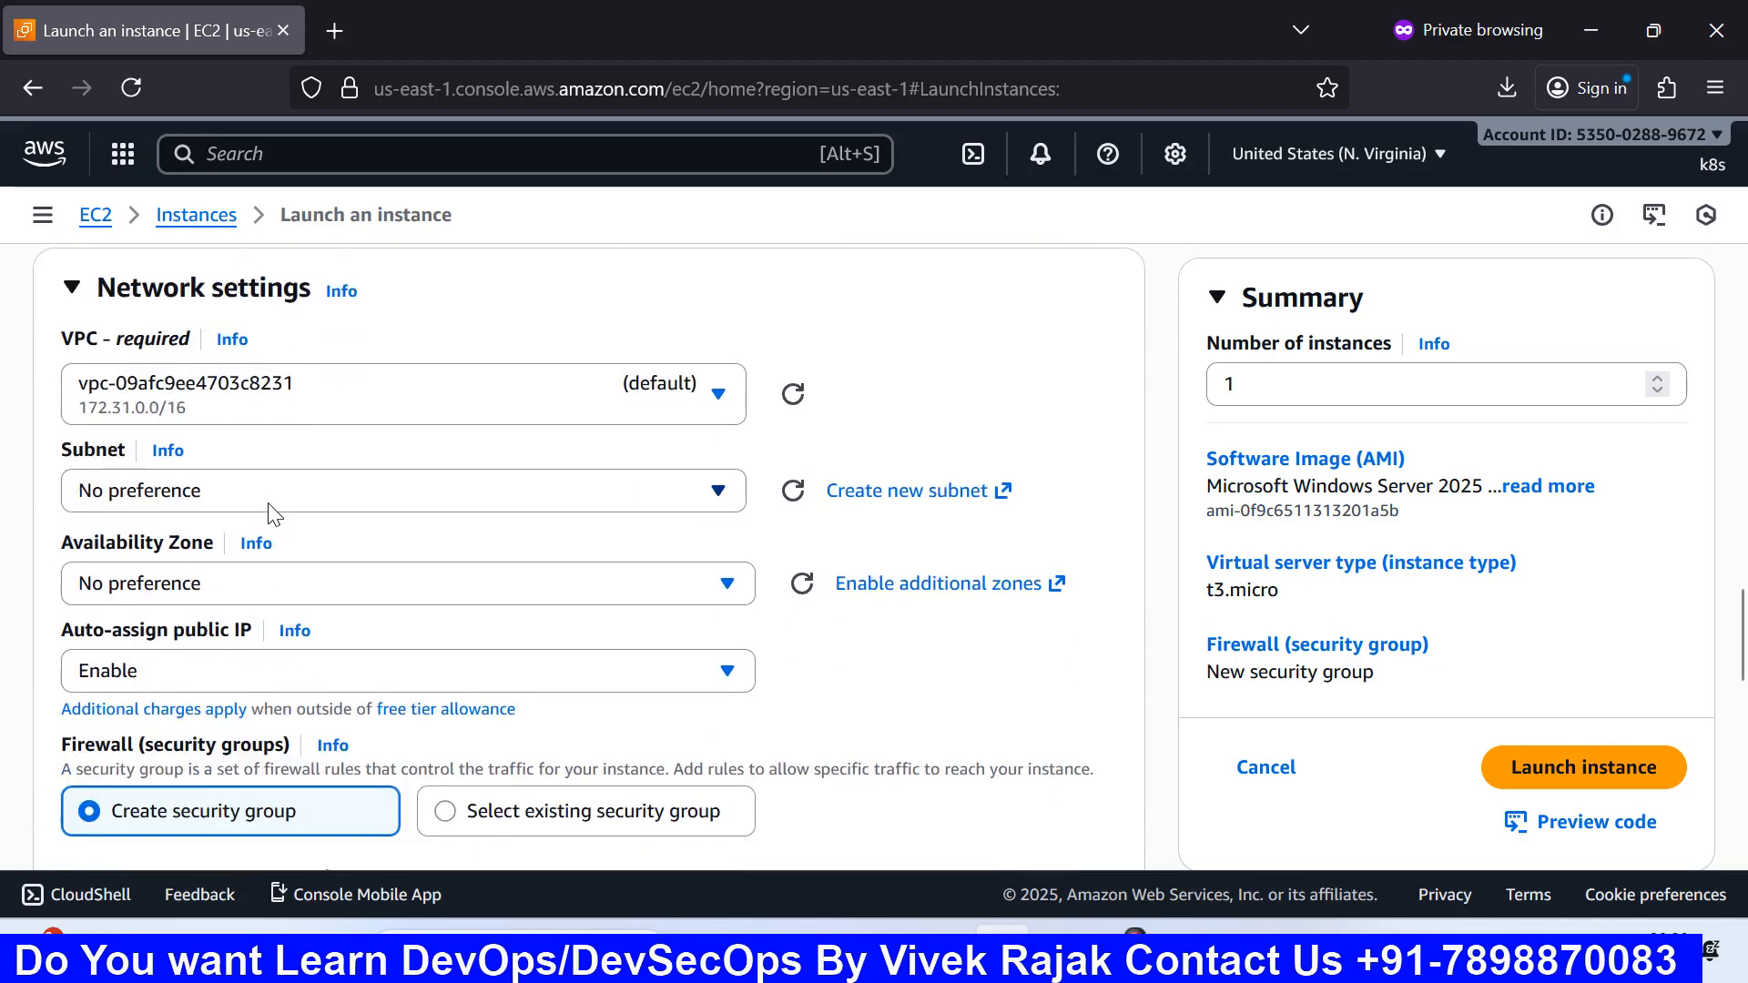
scroll(270, 511, up, 2)
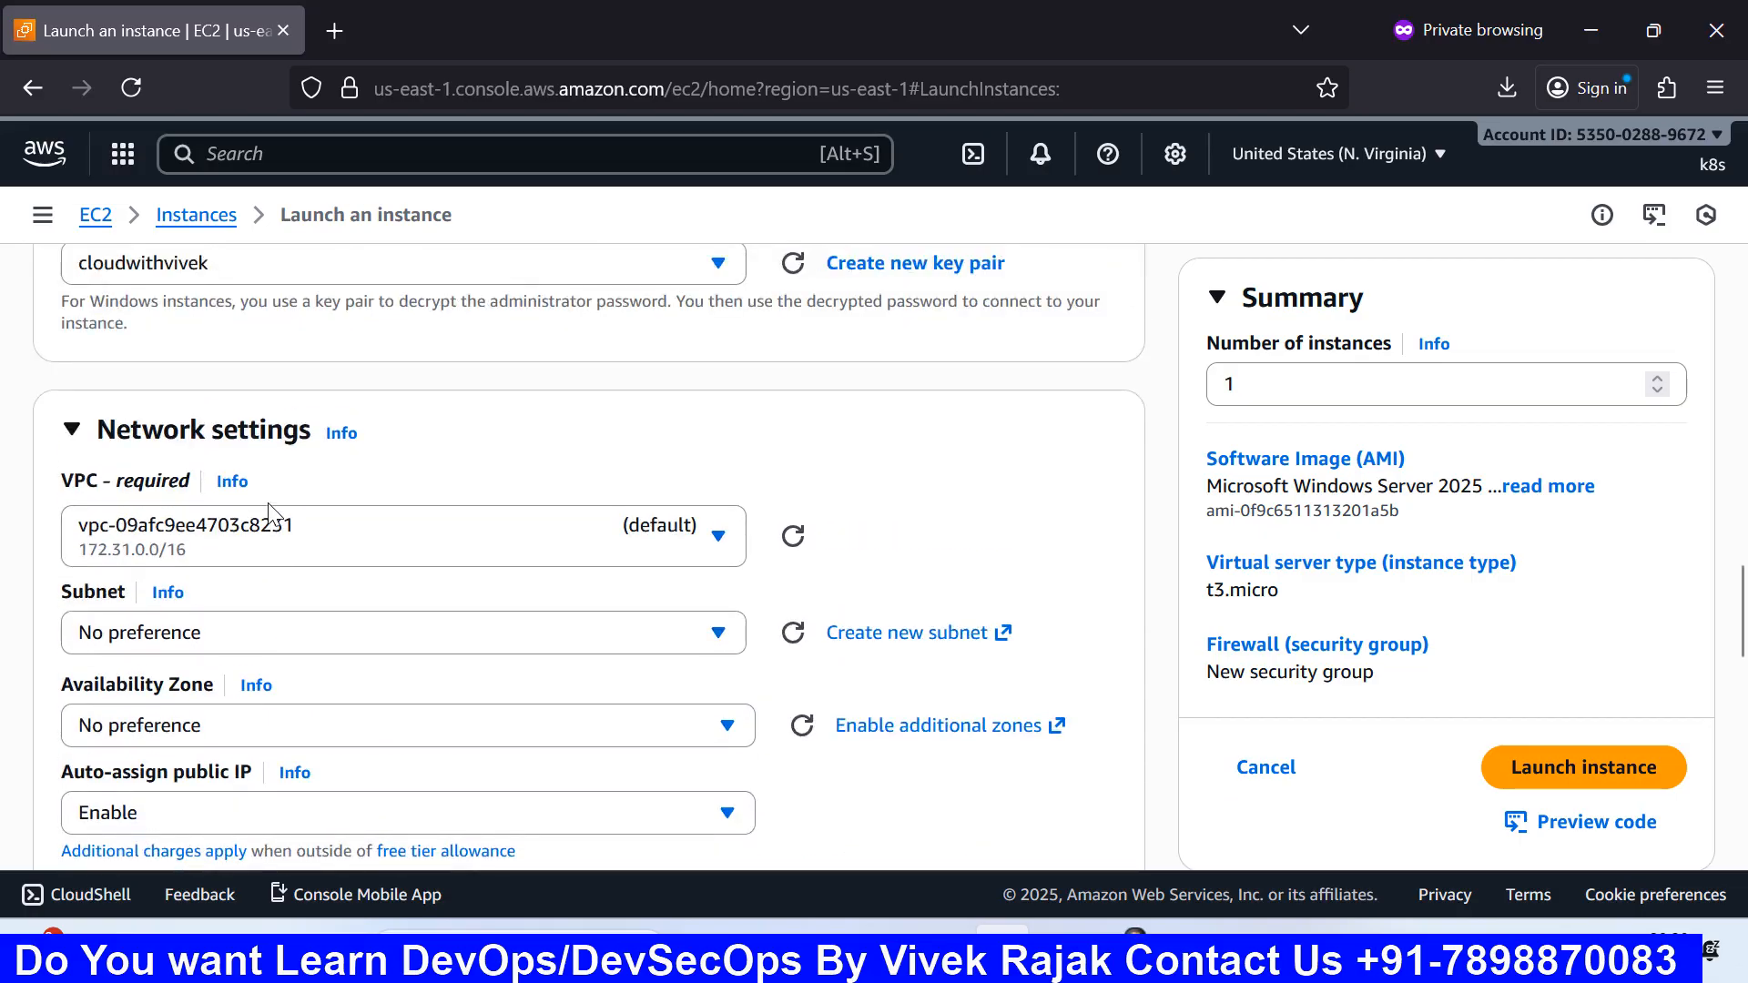
scroll(271, 512, up, 2)
scroll(271, 512, down, 3)
scroll(270, 512, down, 2)
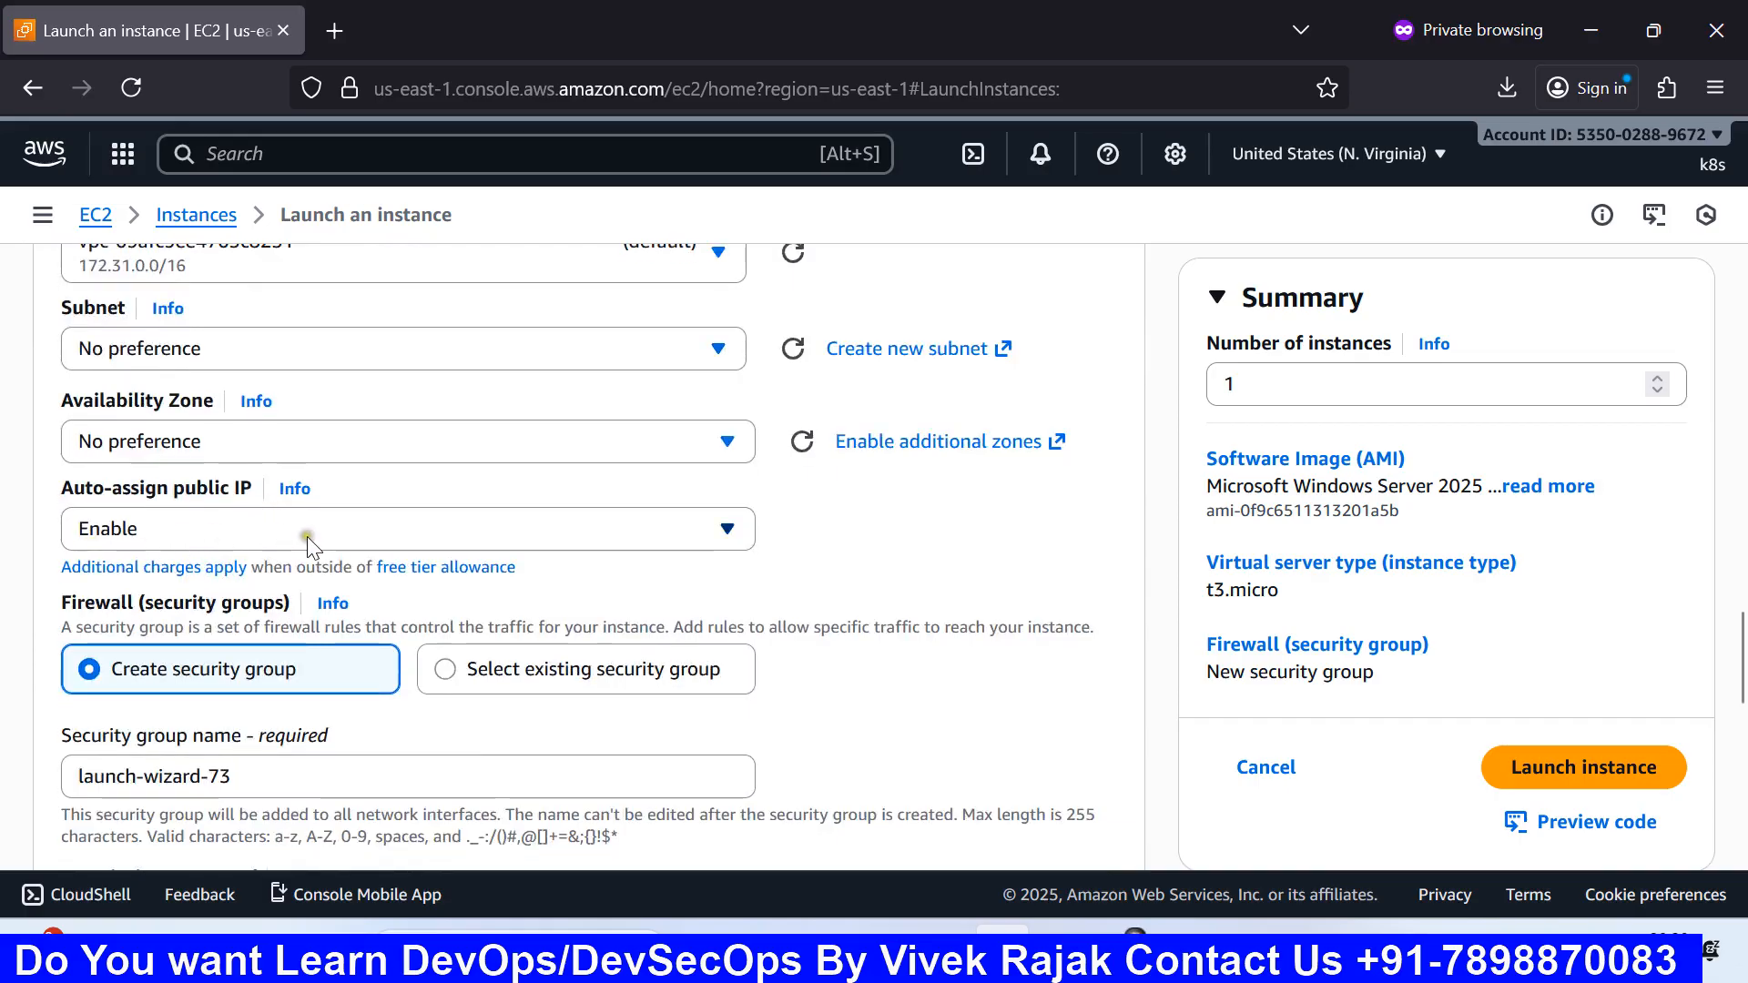
scroll(310, 544, down, 2)
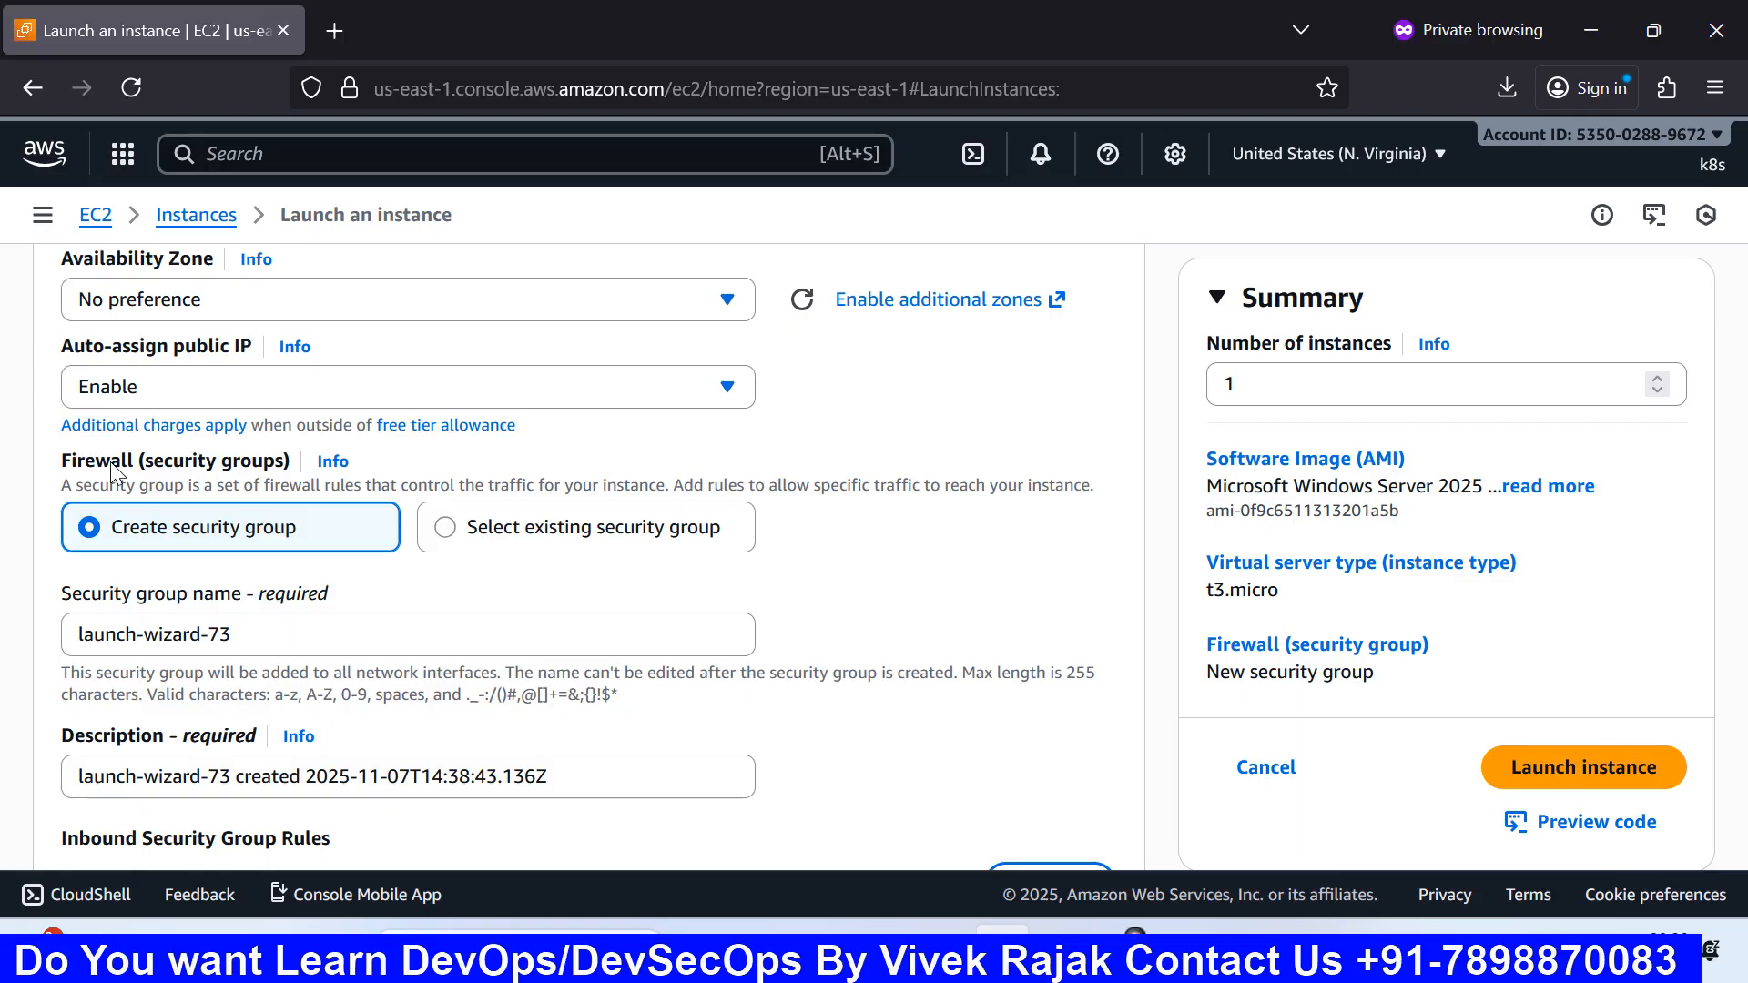
click(334, 22)
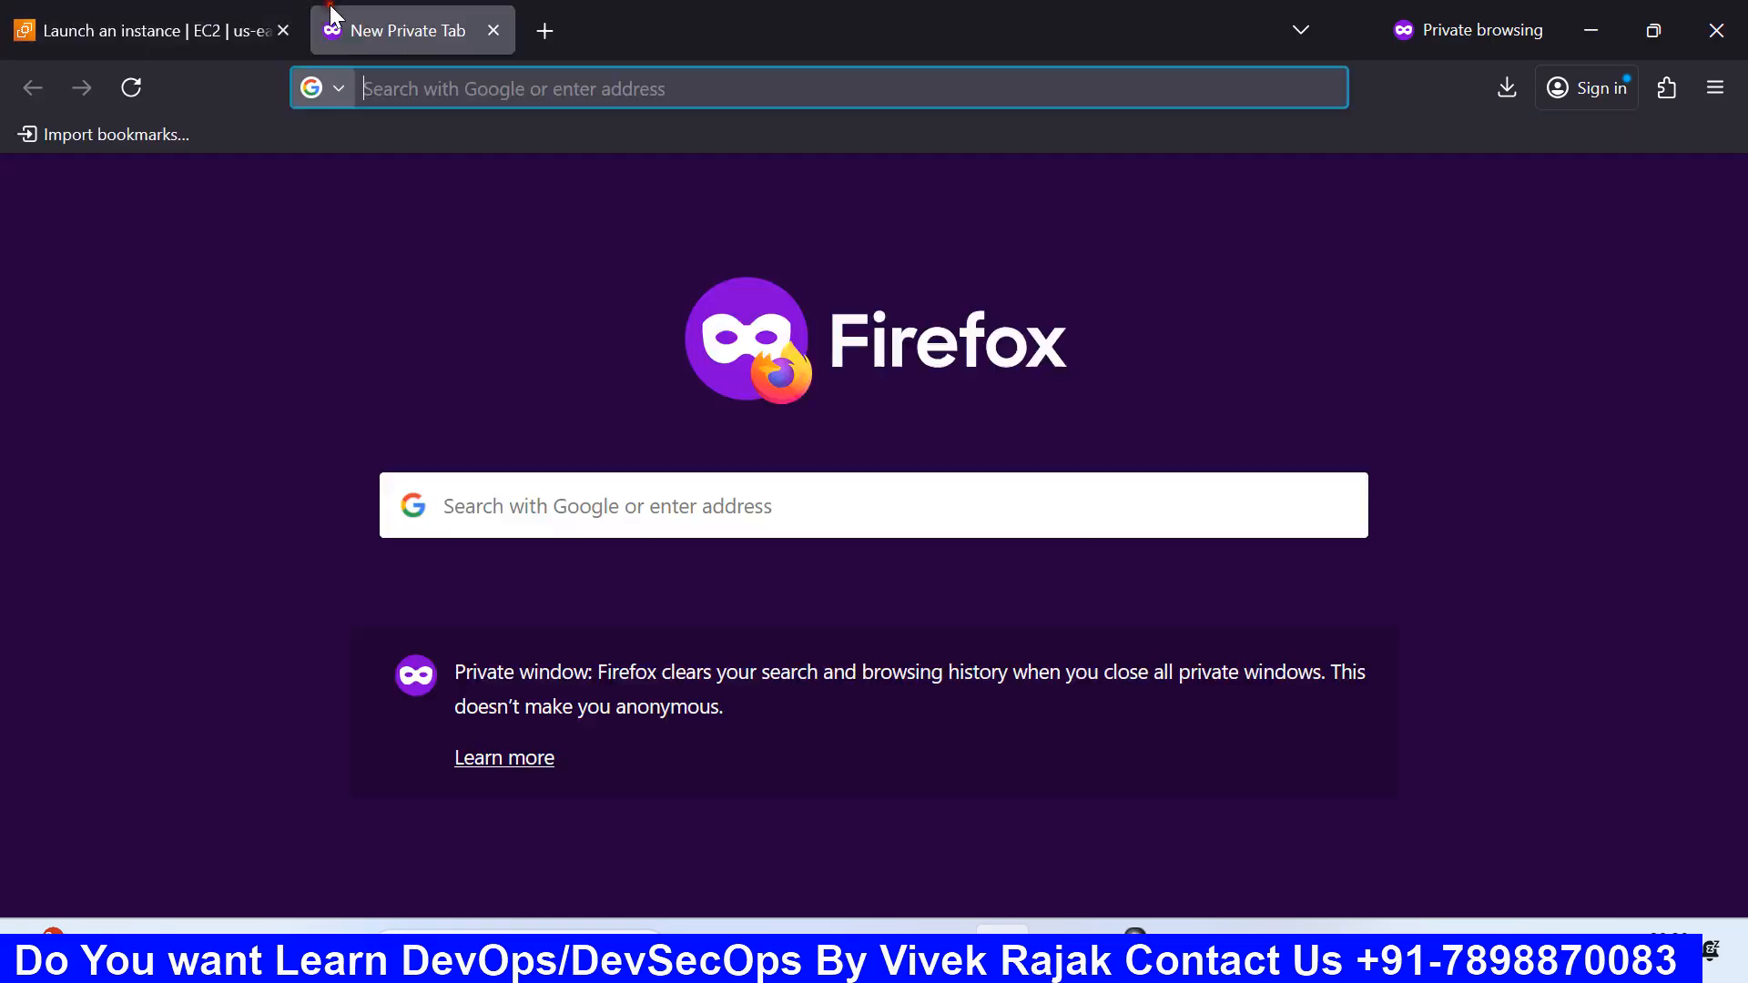
text(fire)
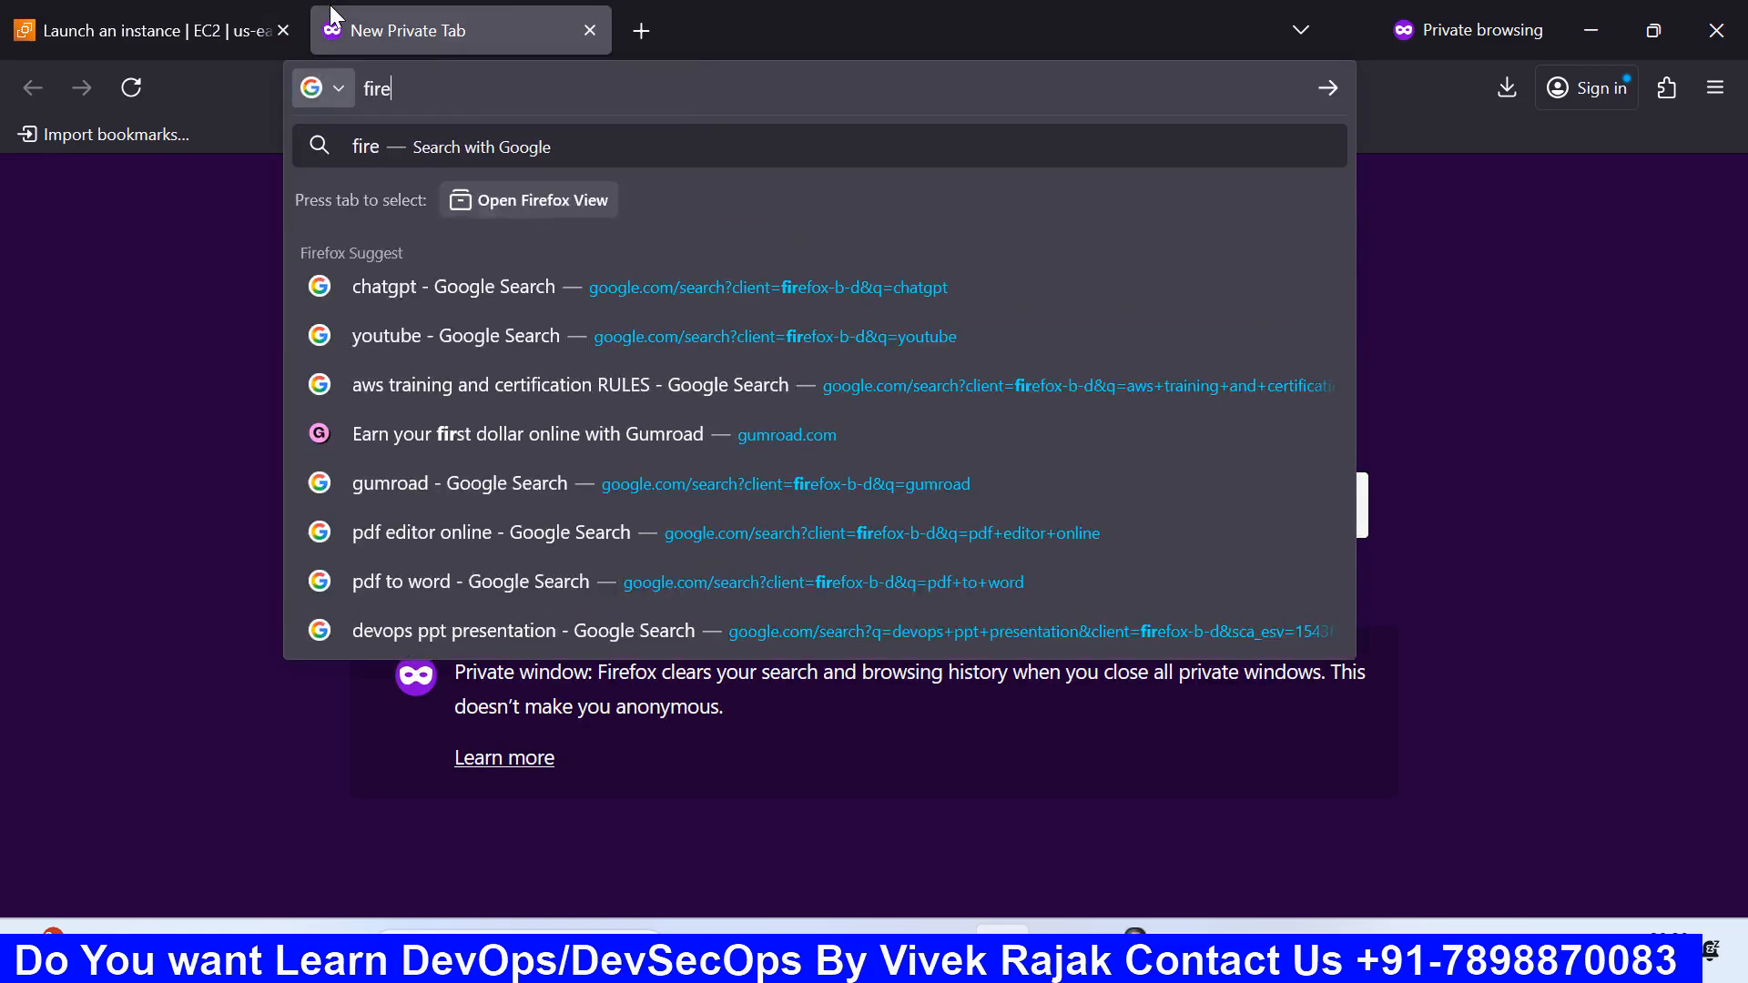
text(wall de)
text(vi)
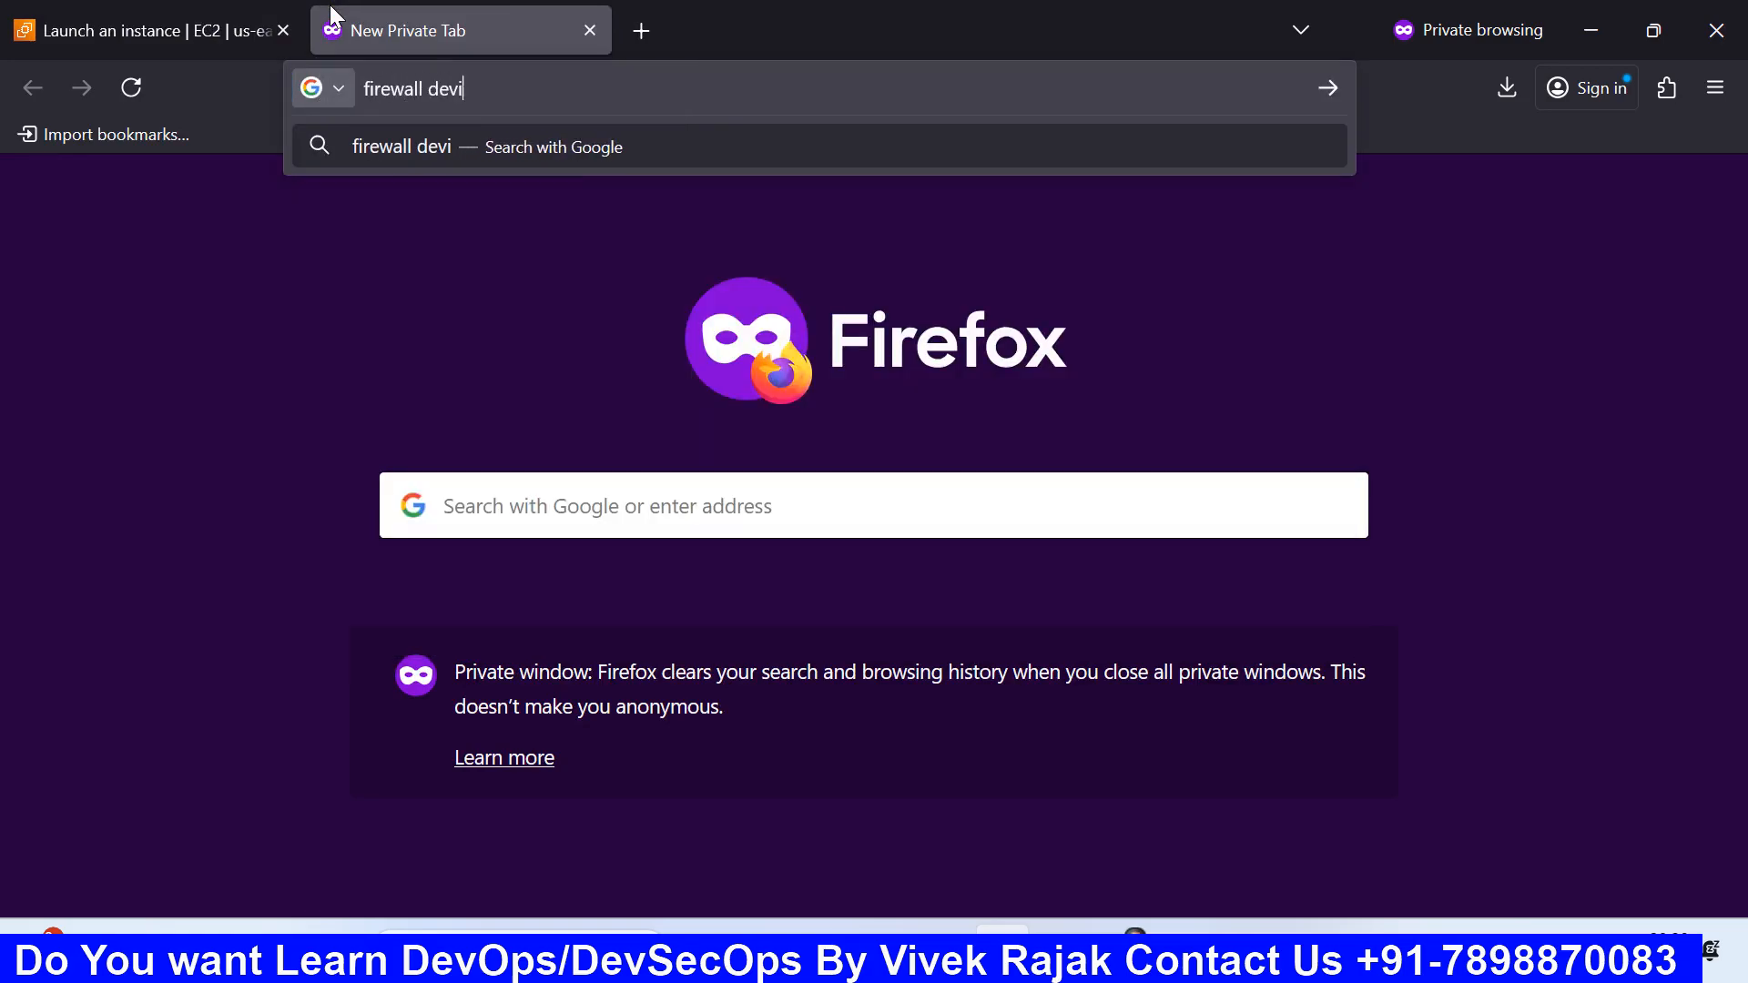
text(ce cisco)
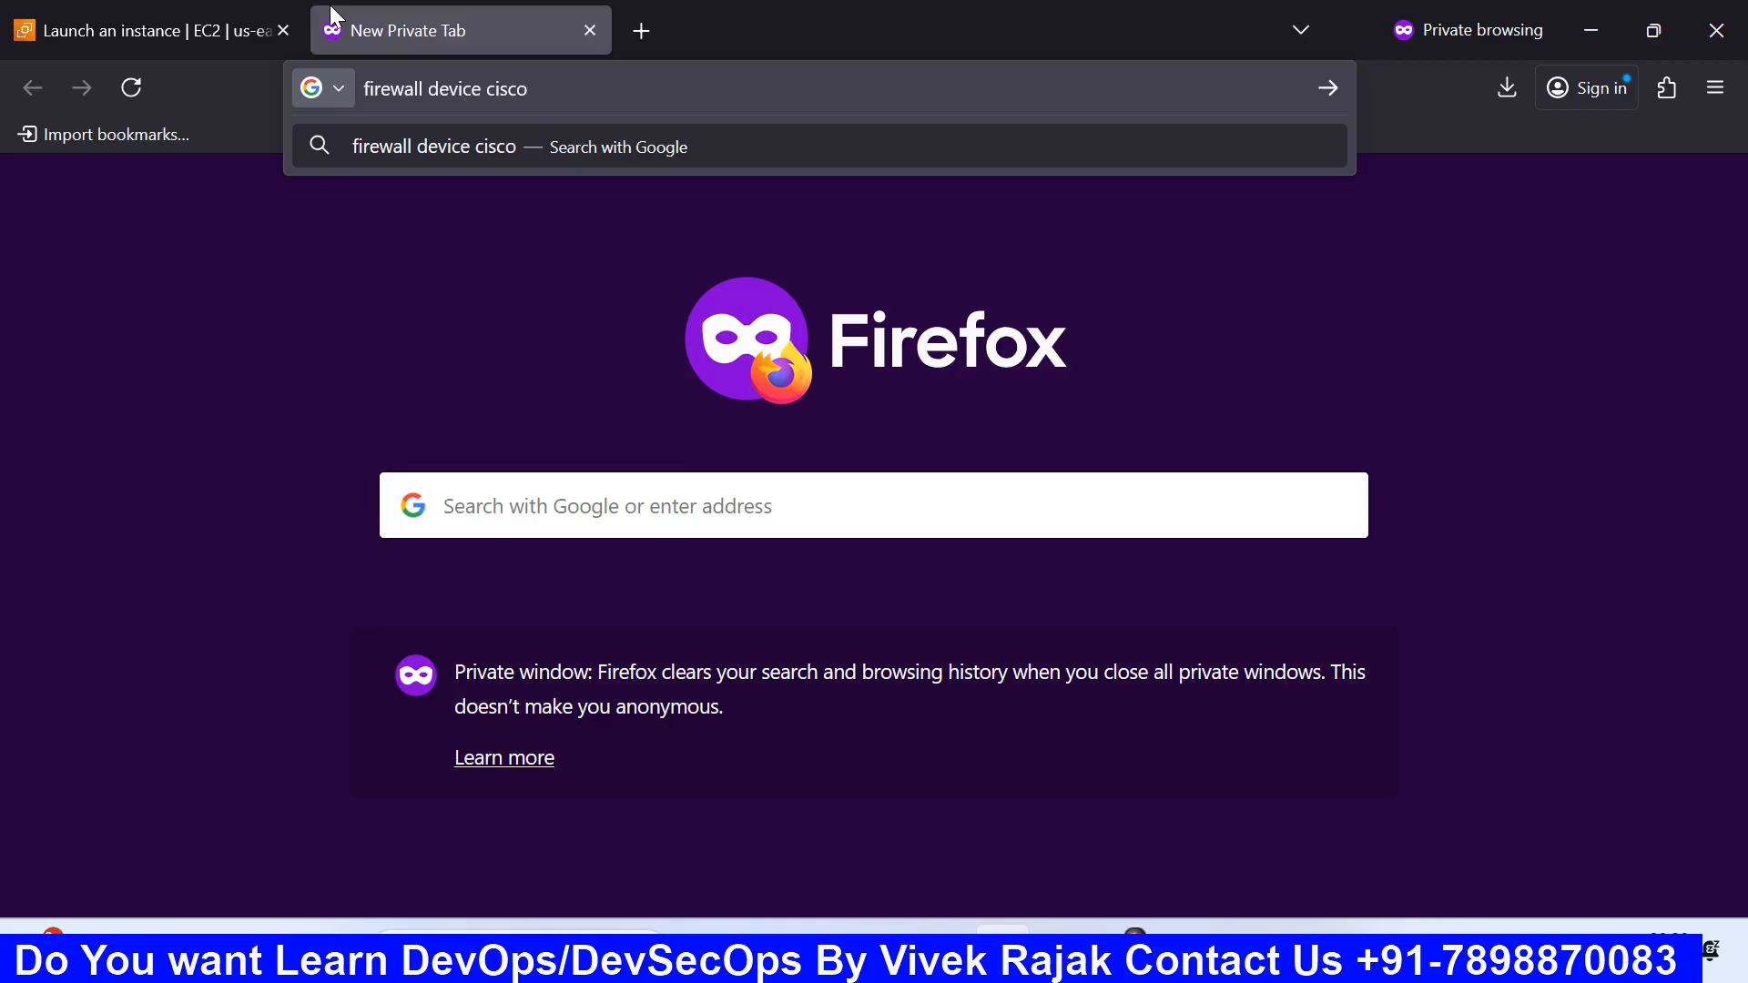
key(Return)
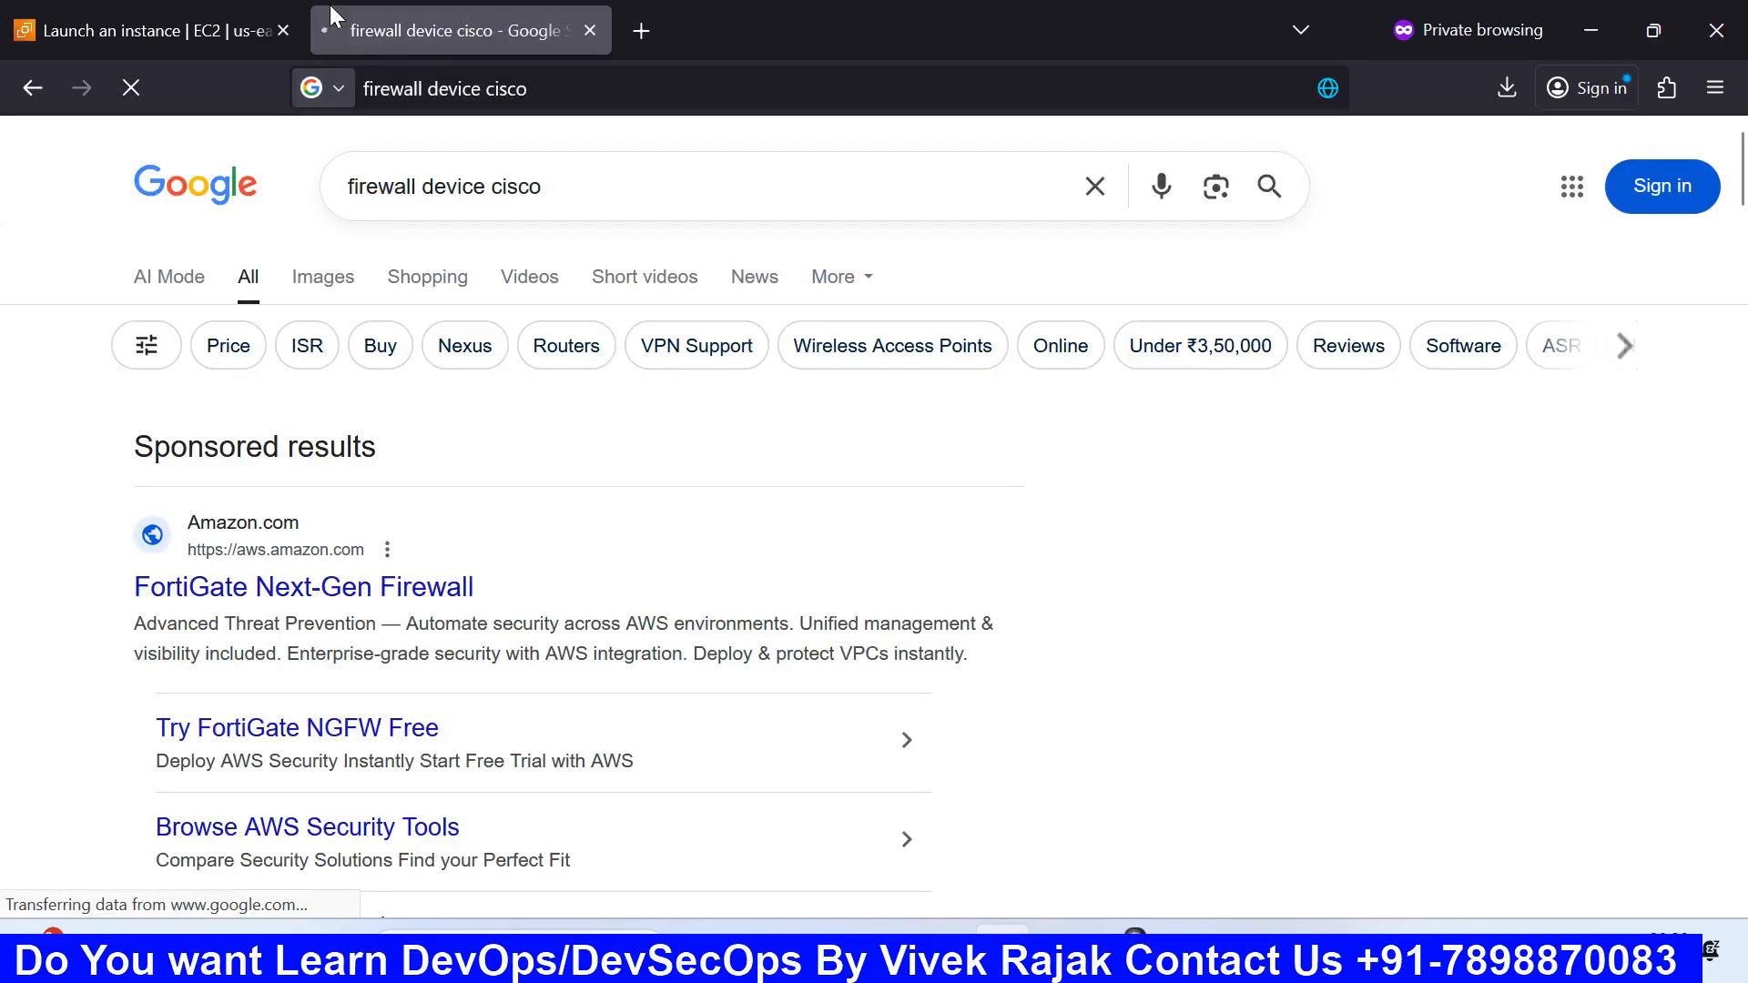
click(346, 295)
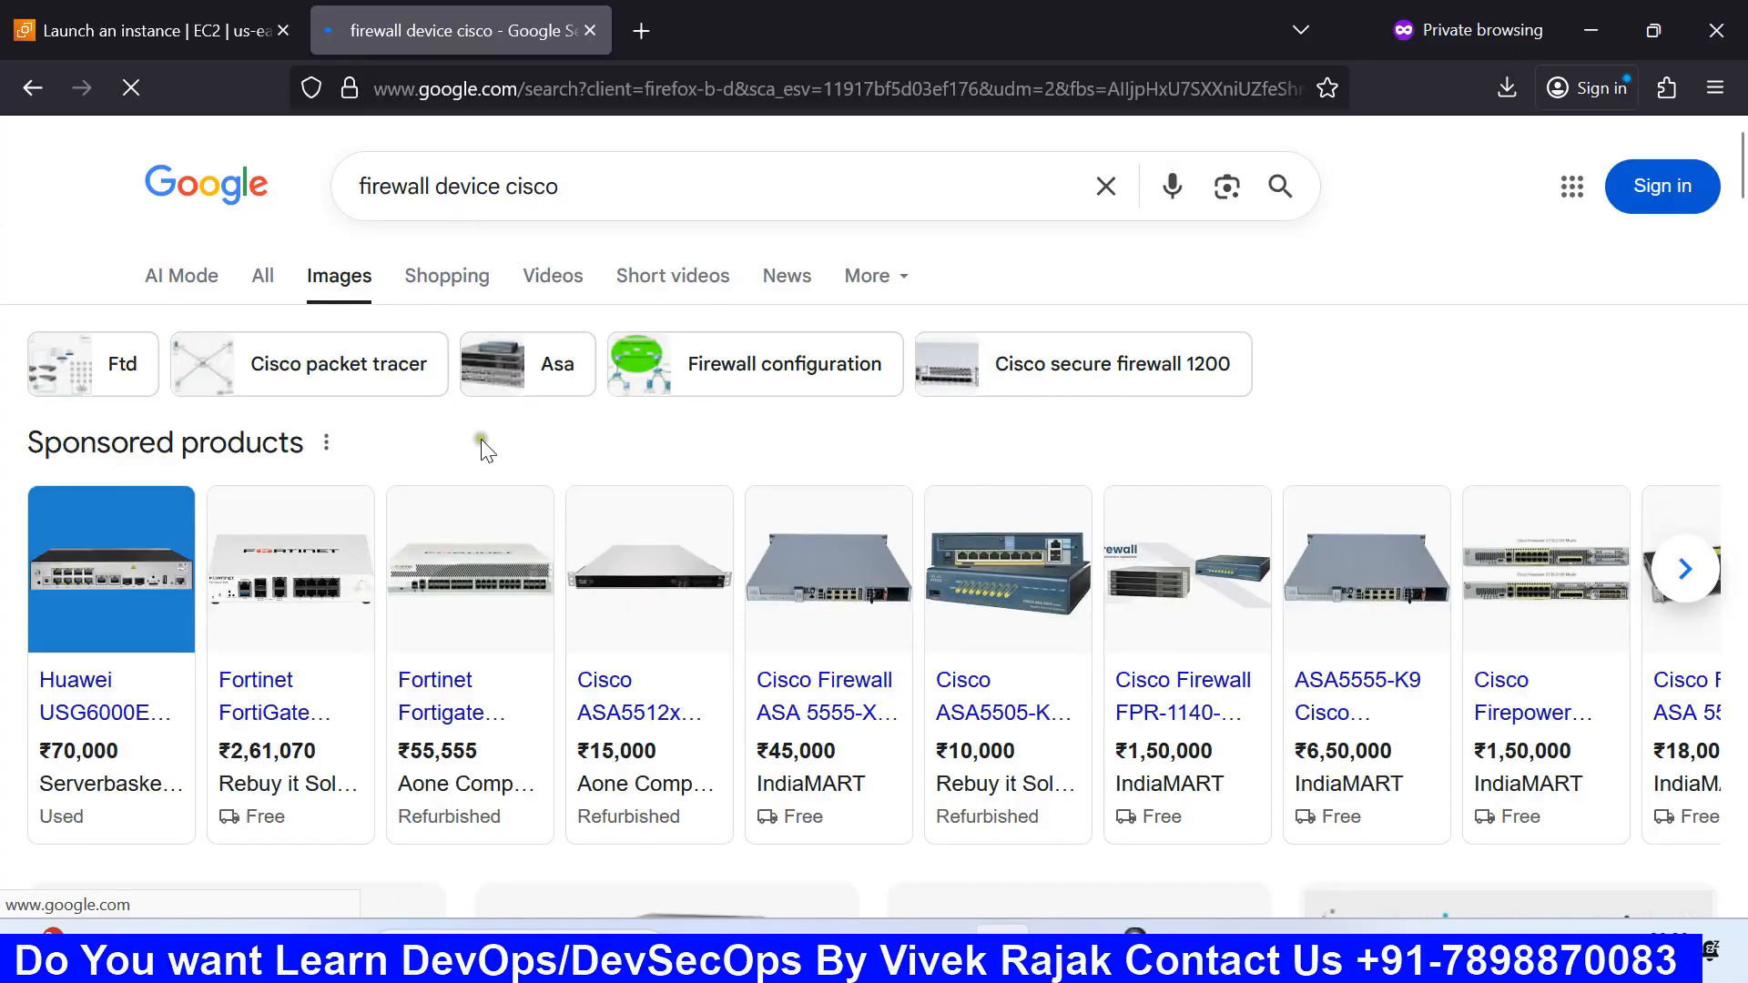
scroll(465, 565, down, 2)
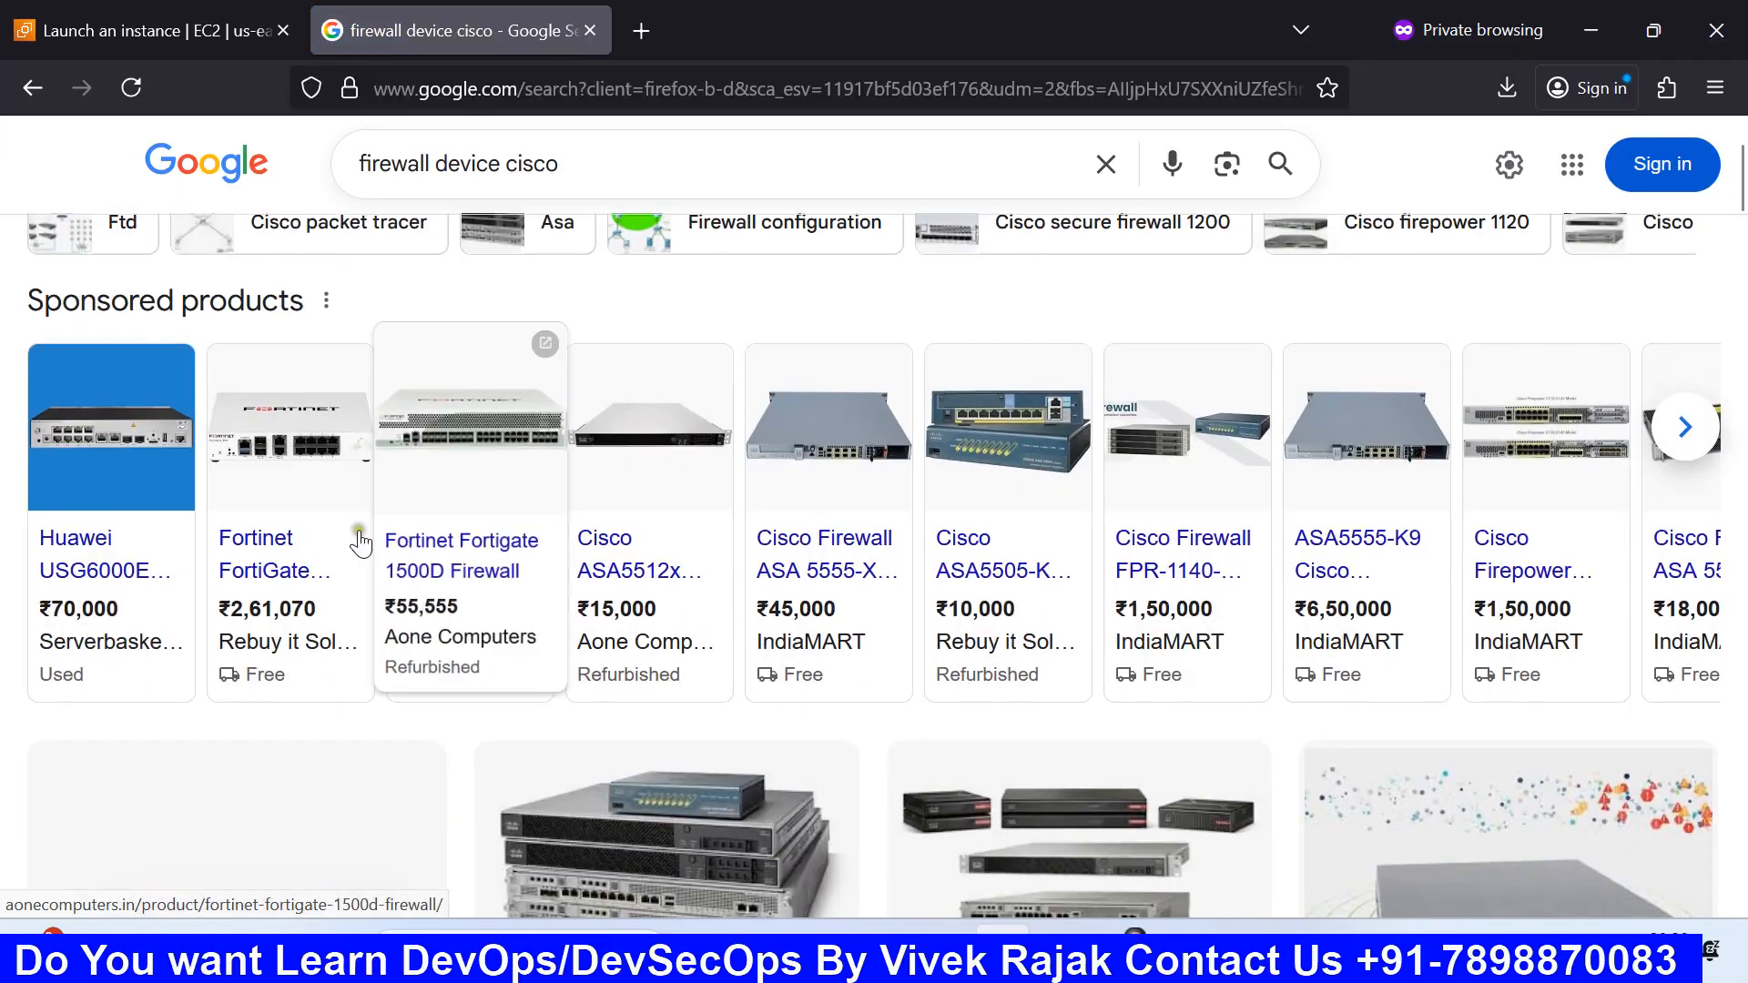
mouse_move(114, 535)
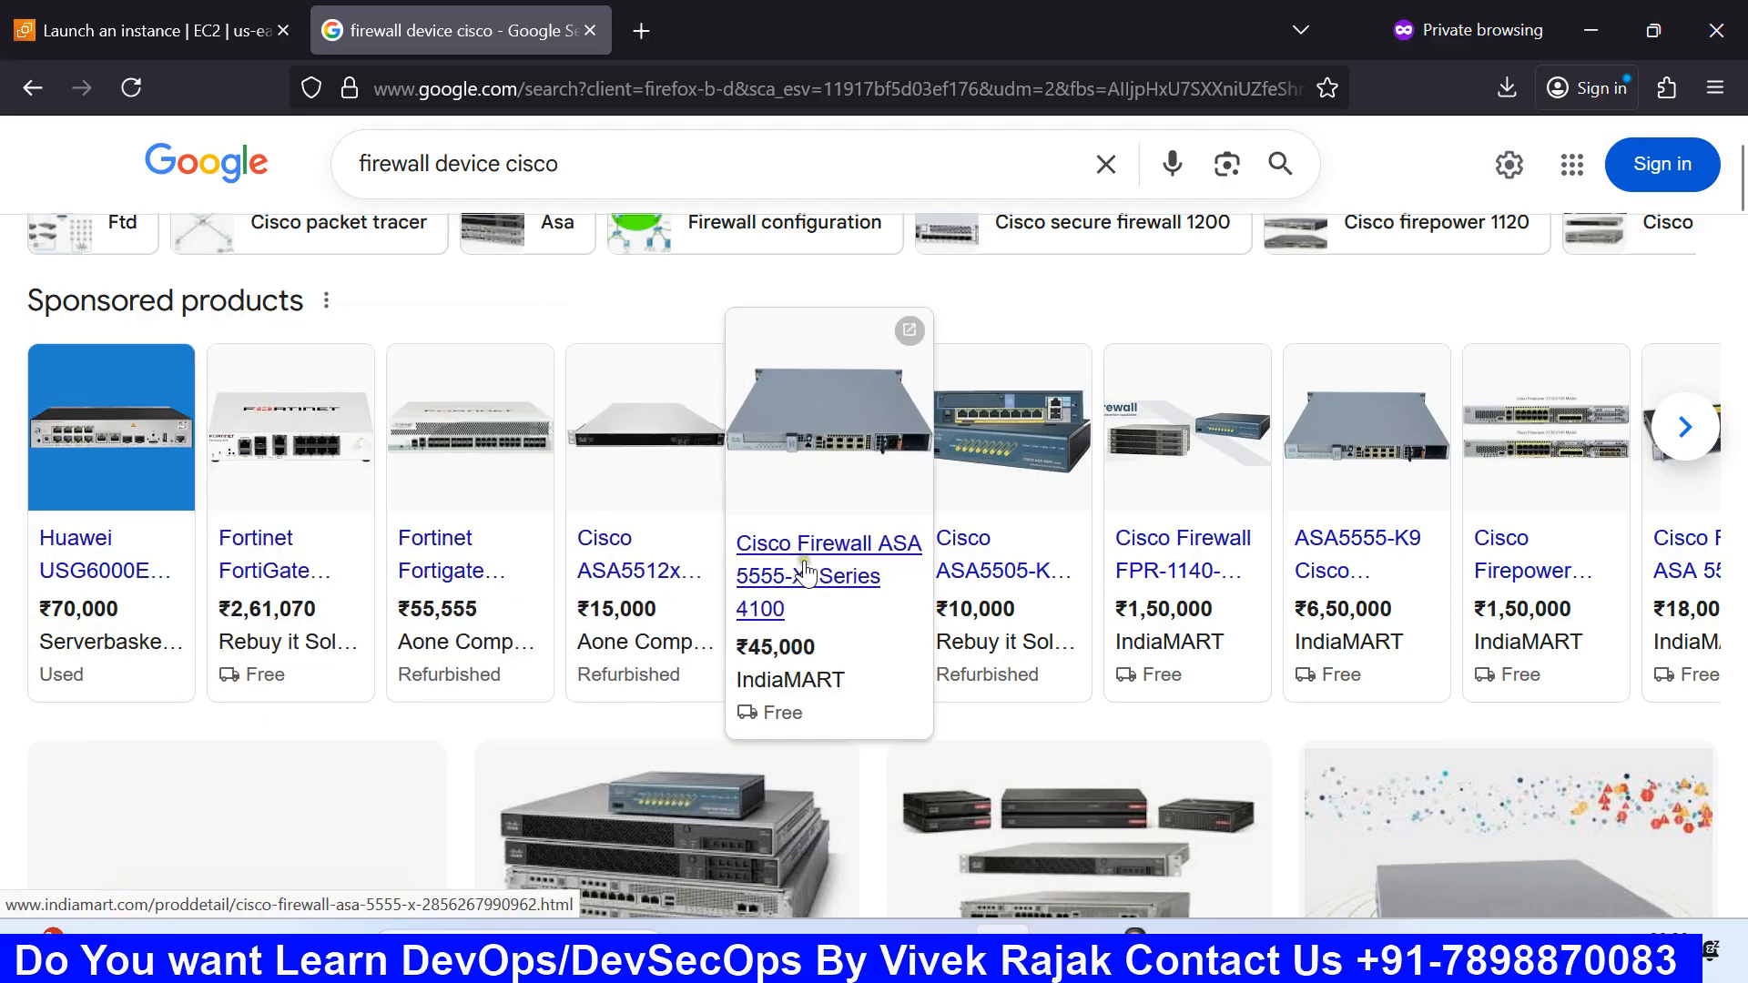
scroll(800, 573, down, 5)
scroll(806, 573, down, 10)
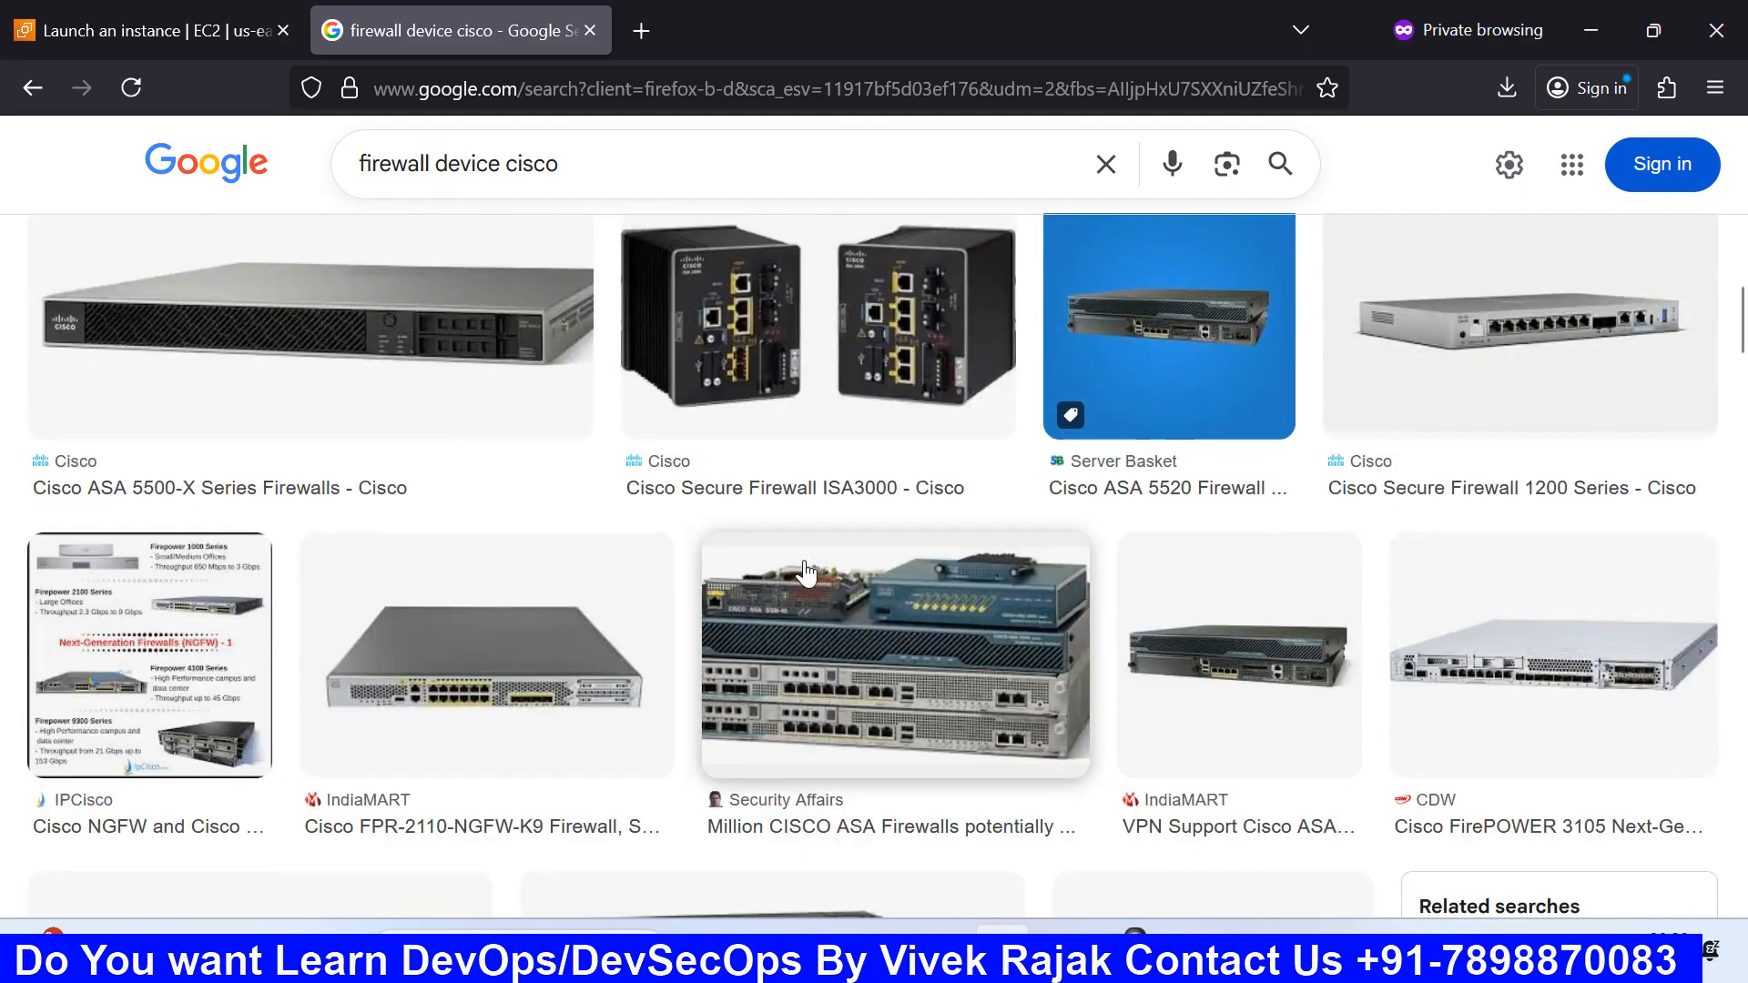
scroll(806, 574, down, 10)
scroll(805, 573, down, 5)
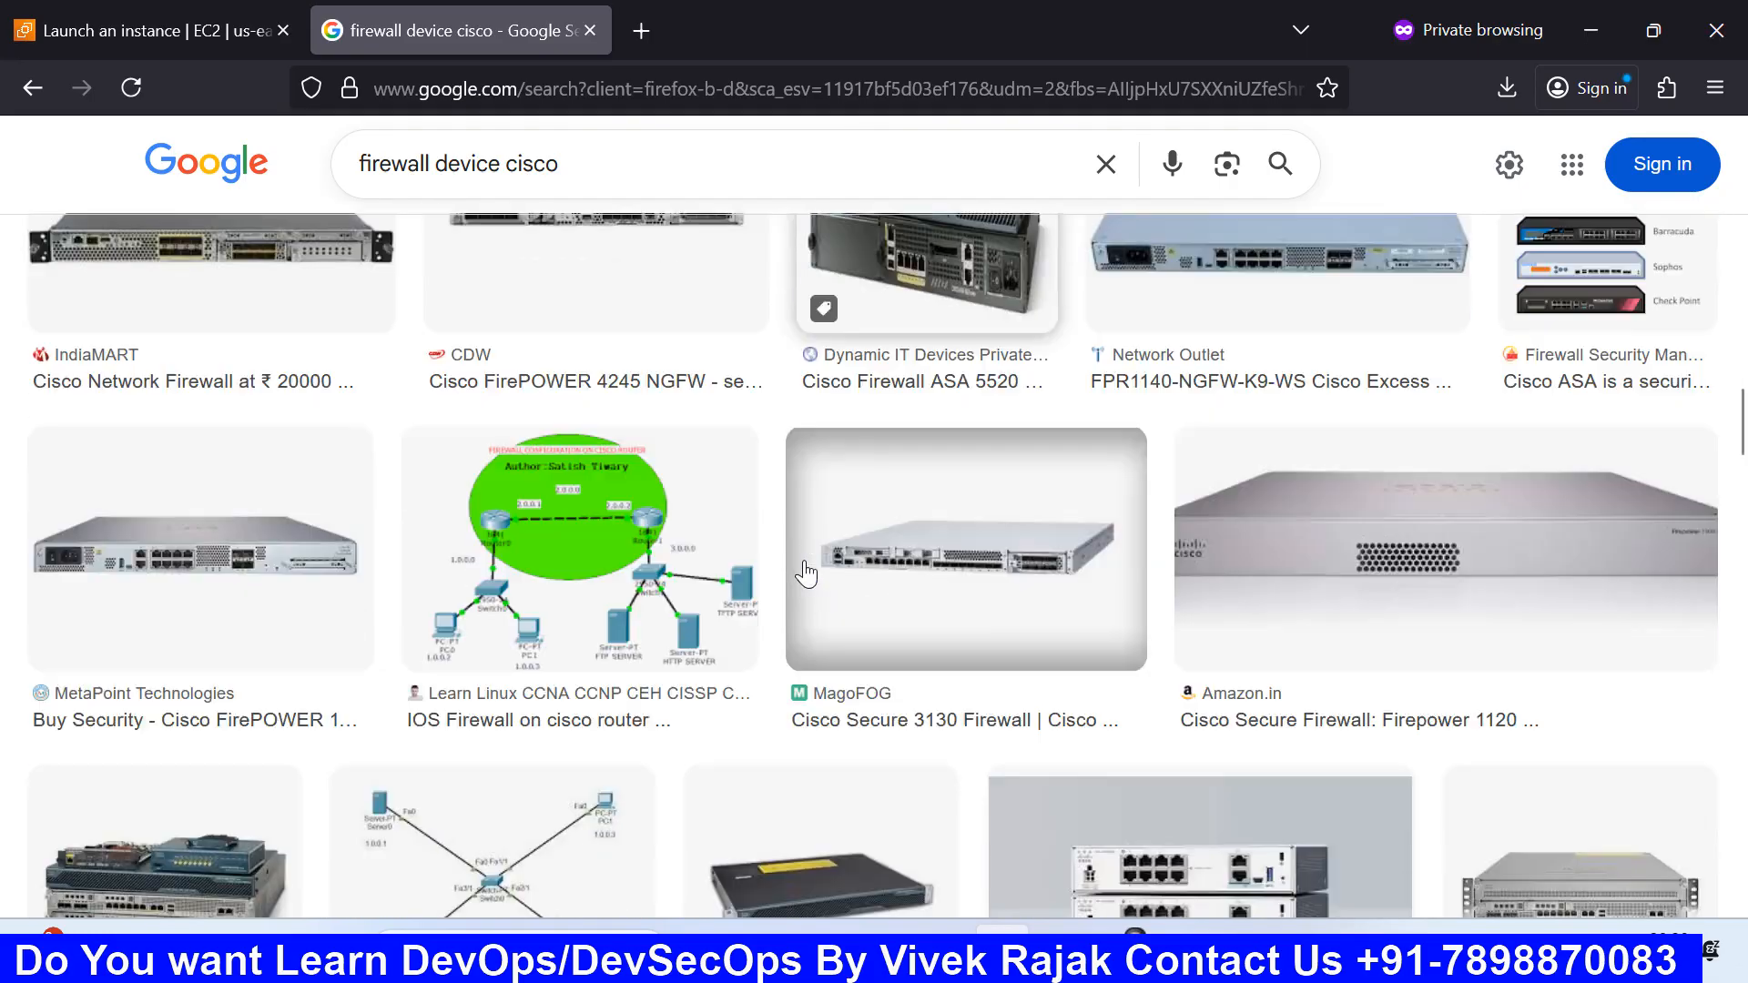
scroll(783, 559, up, 3)
scroll(783, 559, up, 5)
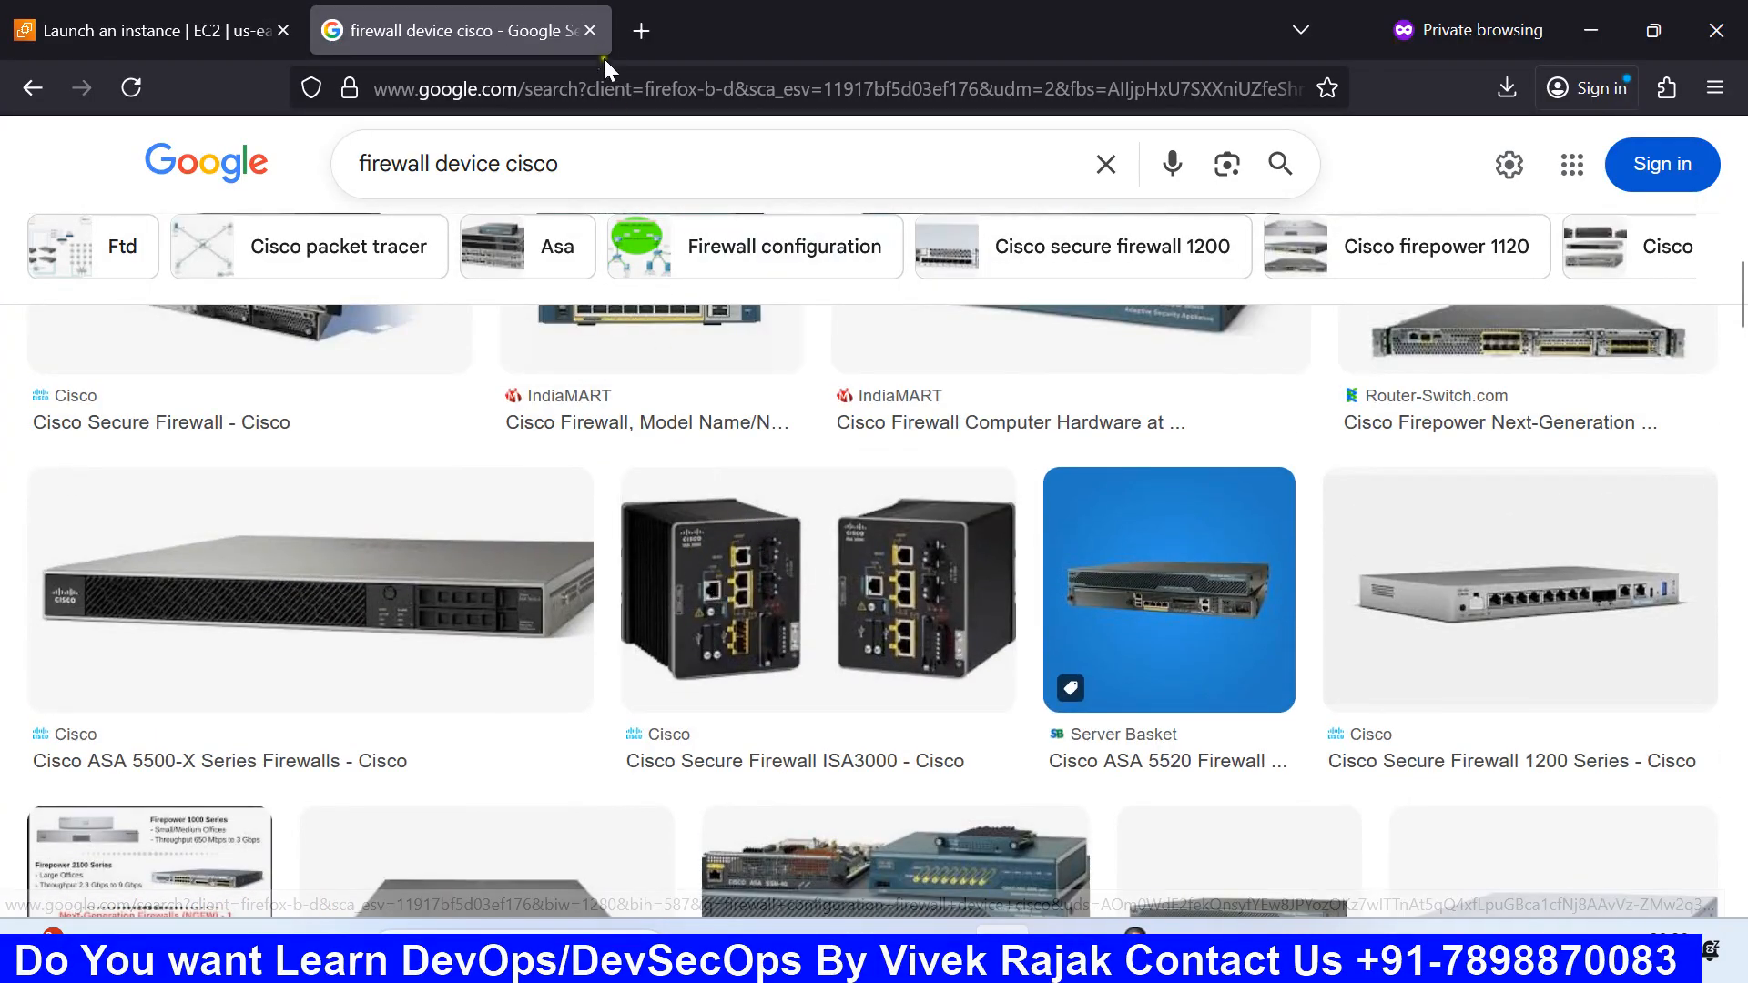
click(590, 33)
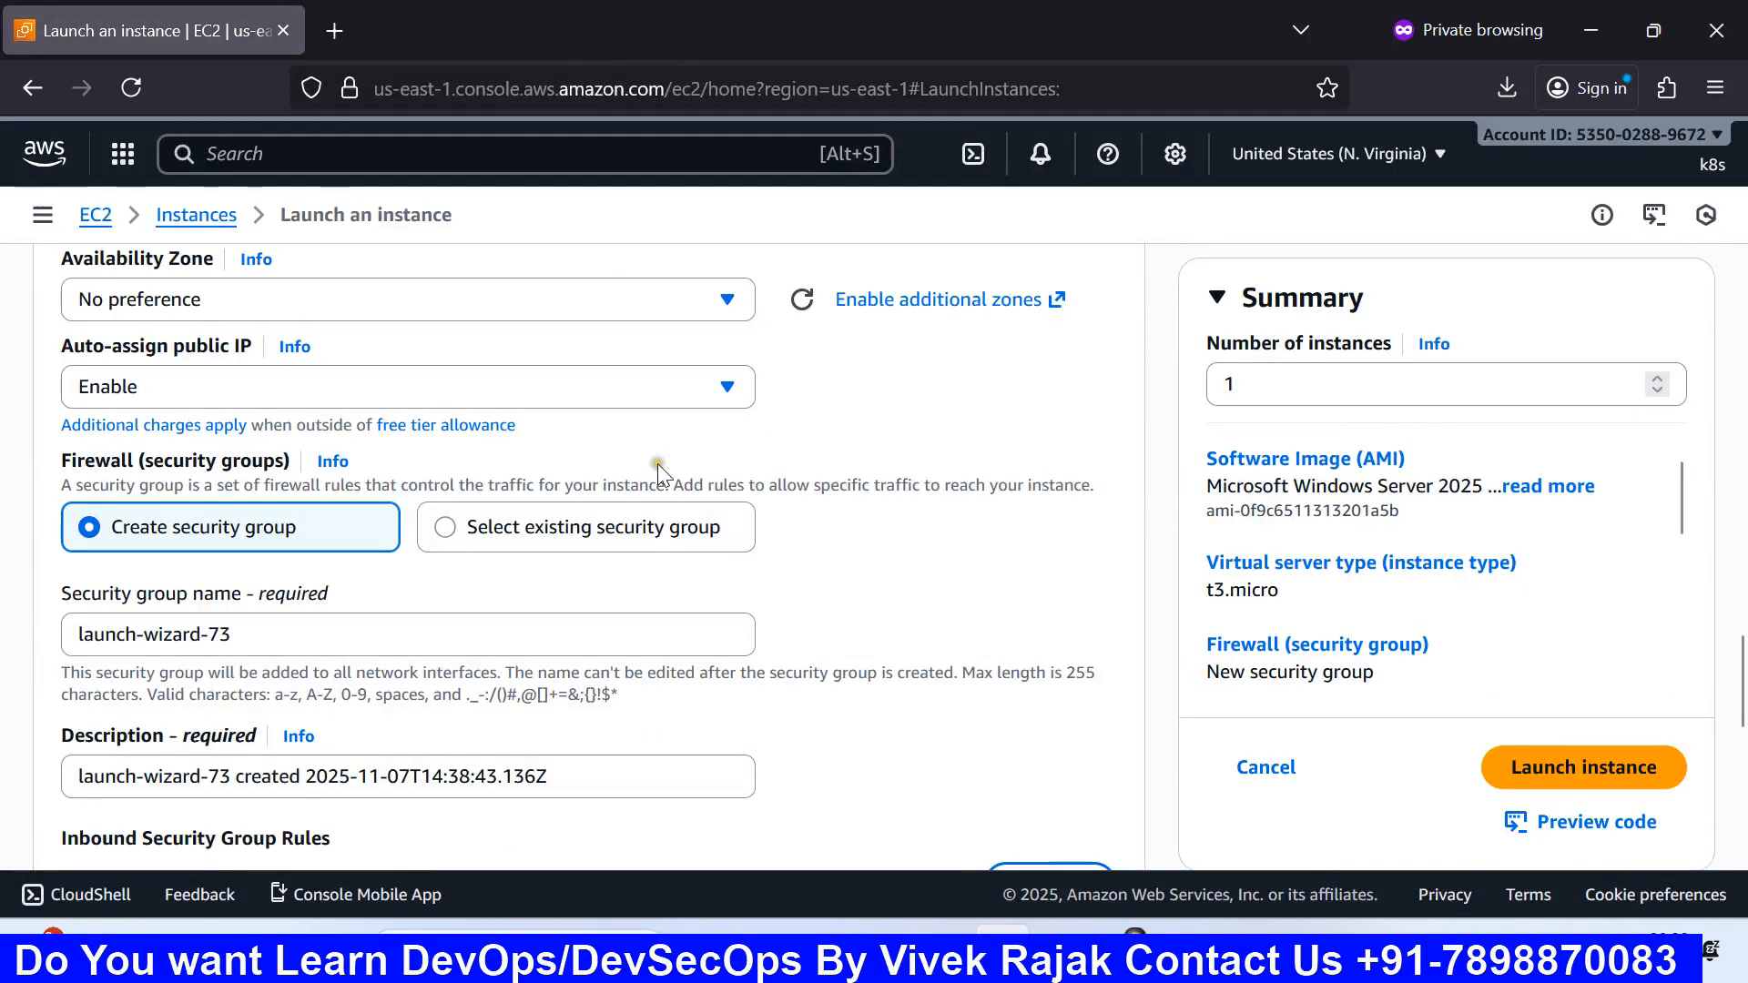
scroll(659, 466, up, 2)
scroll(663, 473, down, 4)
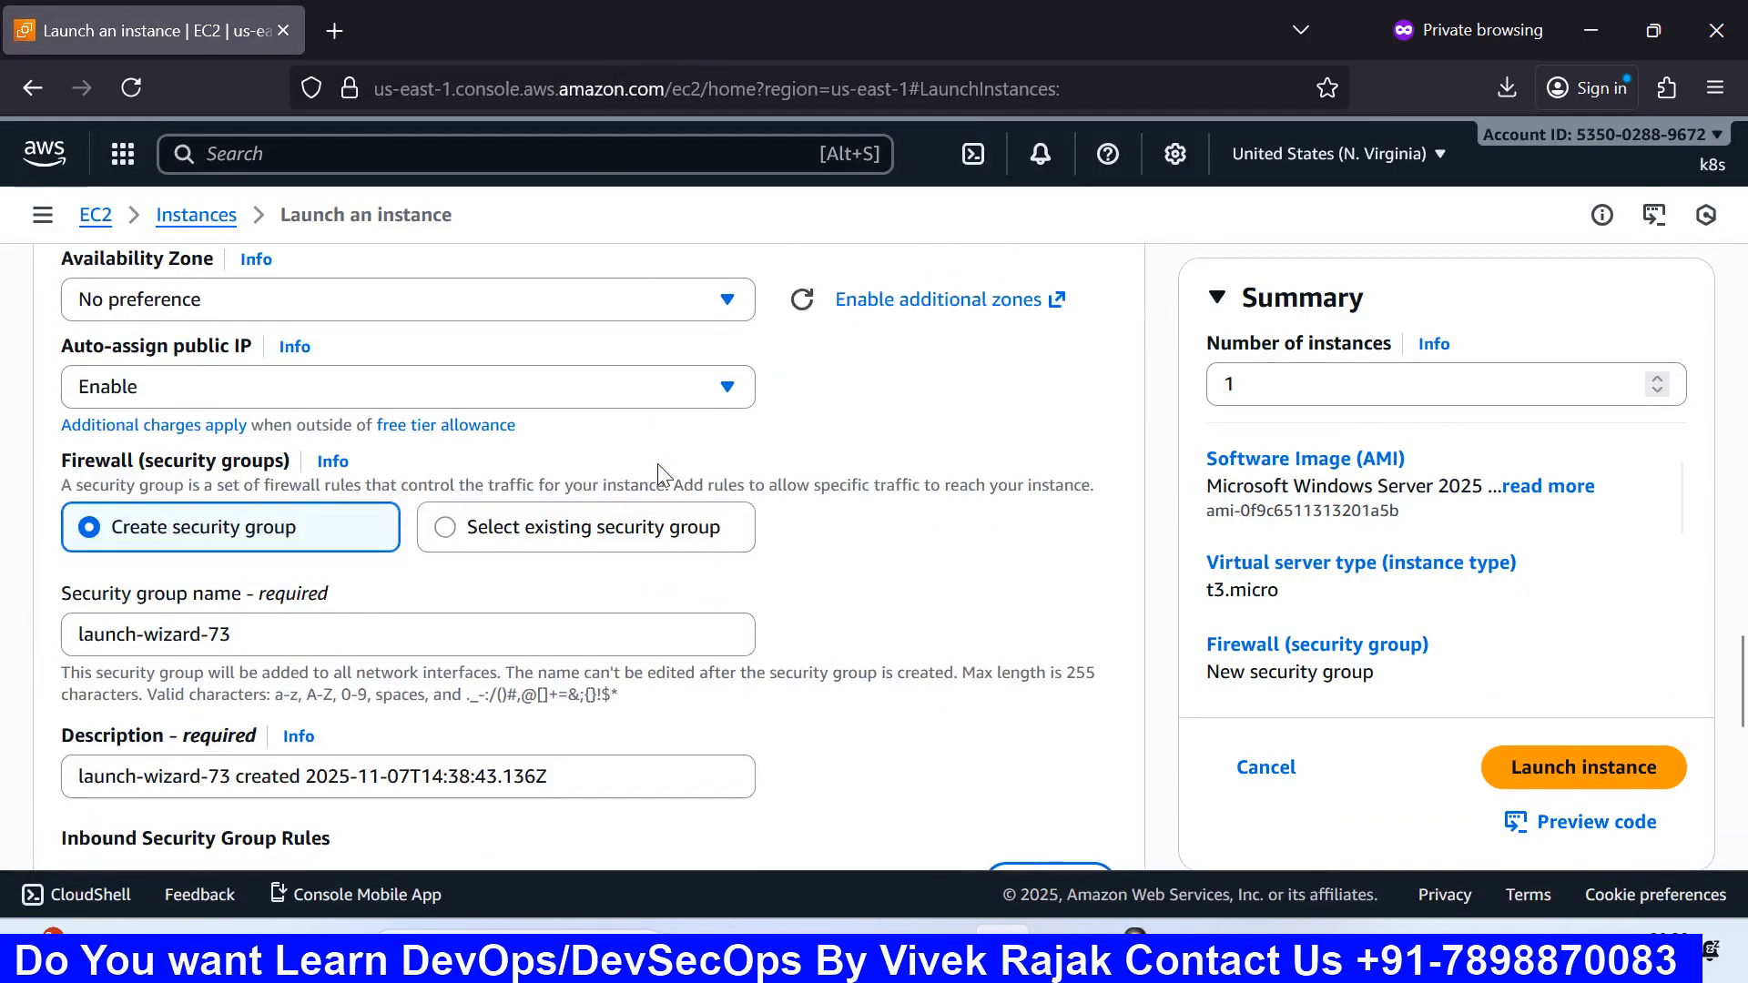
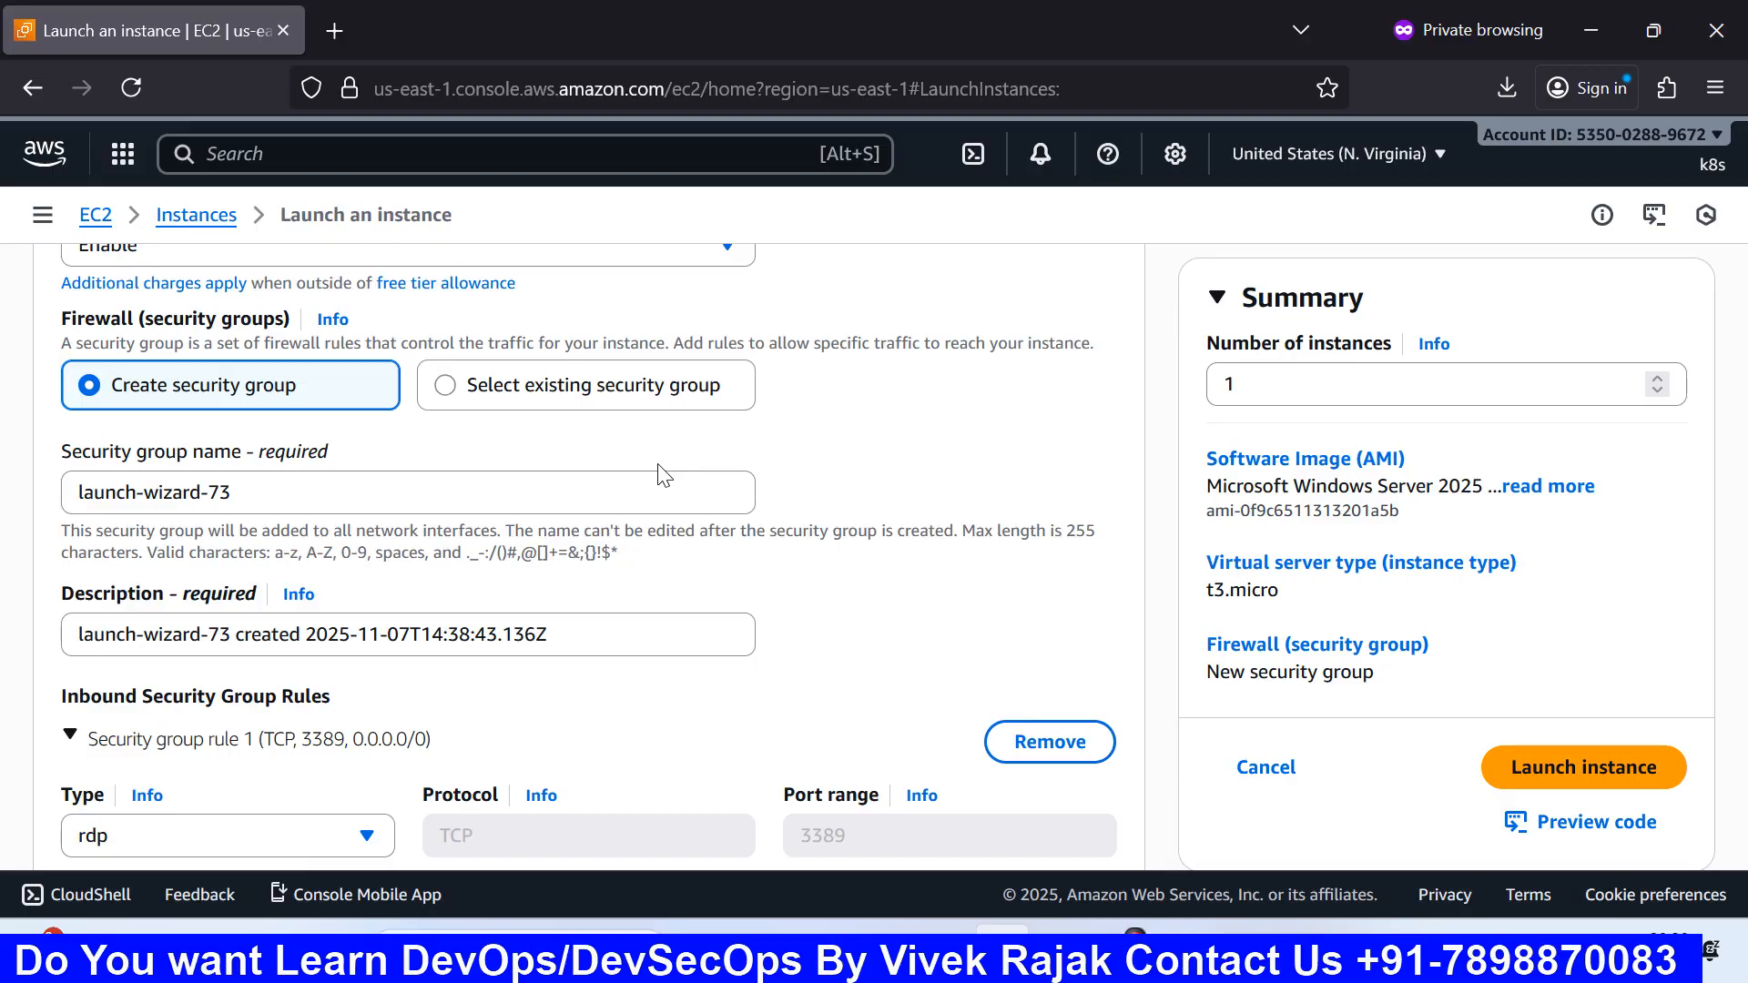
Step: Replace the default security group name with 'aws with ai' and paste it as the description
scroll(633, 481, down, 3)
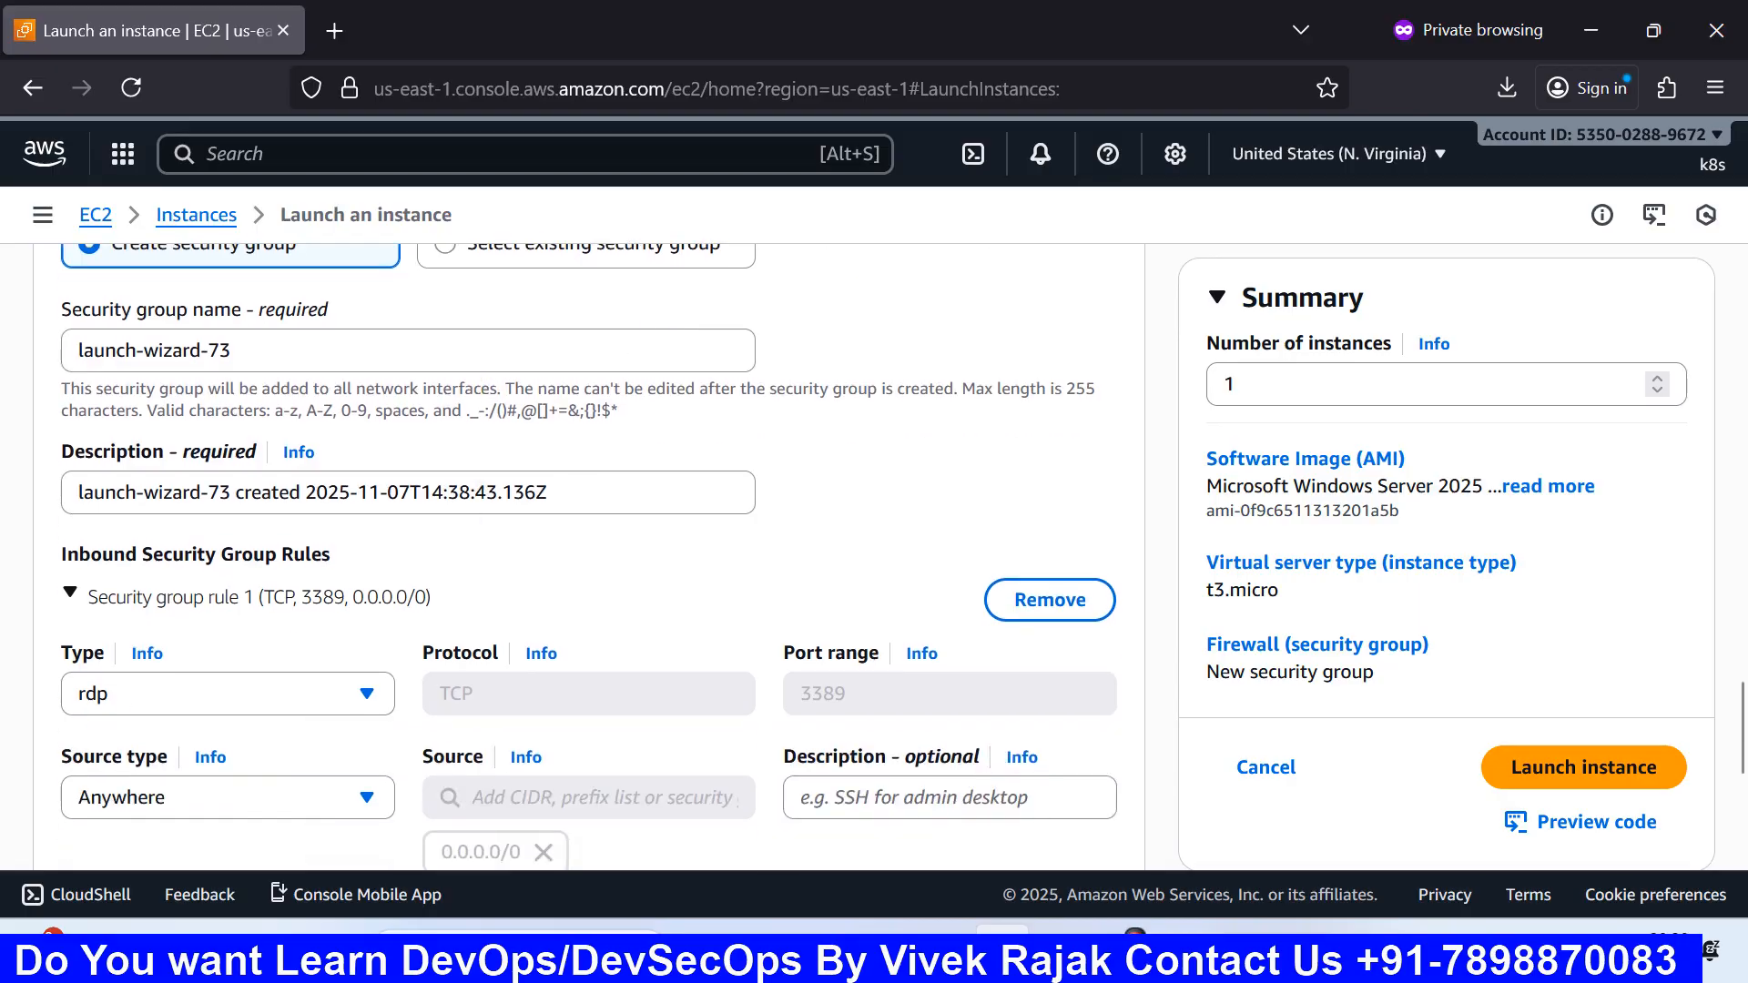
scroll(592, 501, up, 3)
drag(310, 497, 30, 496)
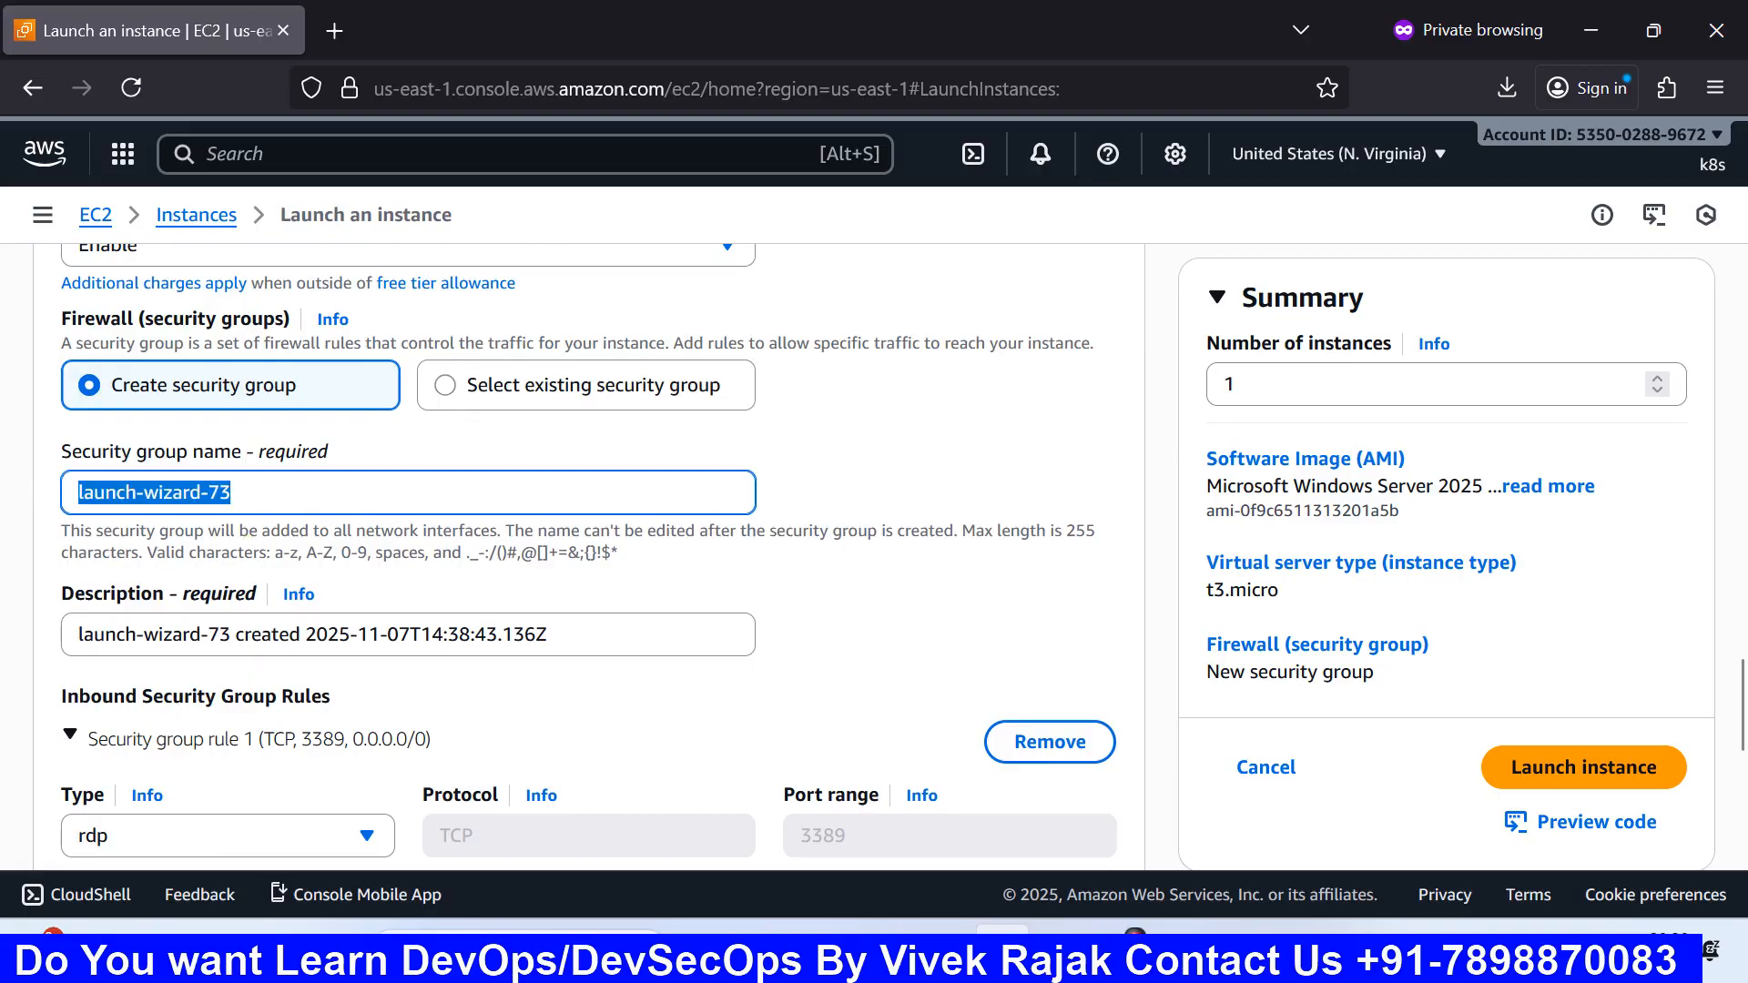
text(aws with ai)
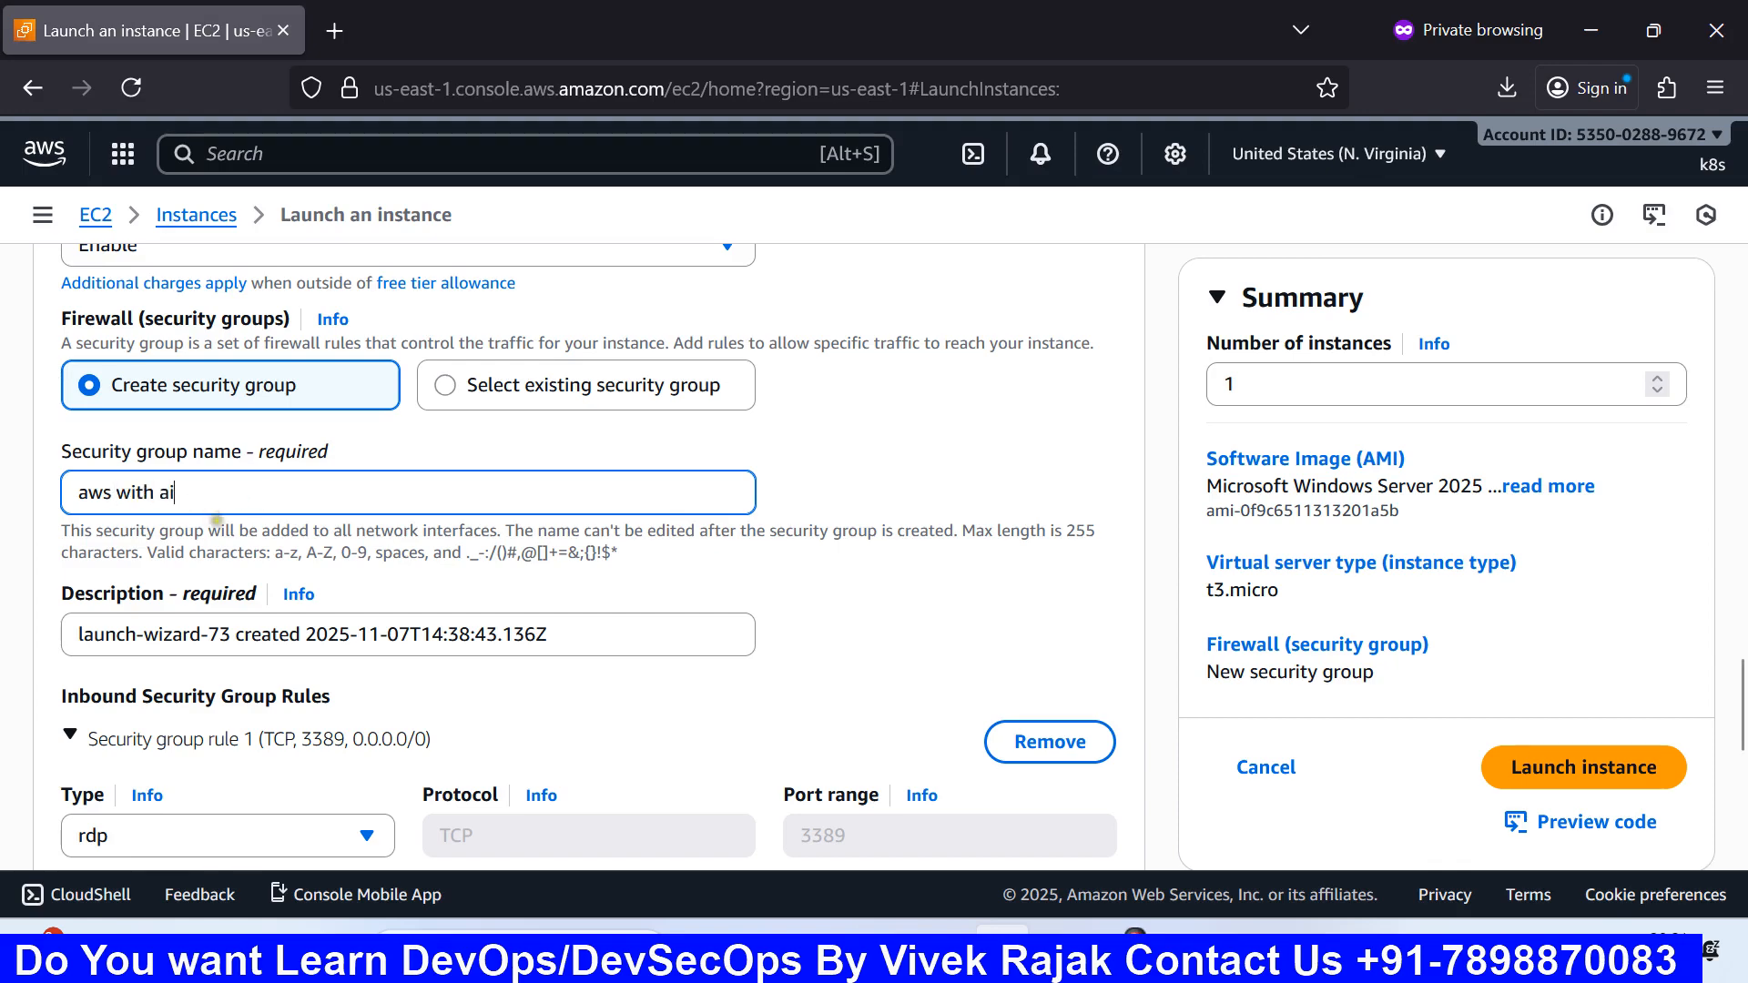
scroll(519, 499, down, 3)
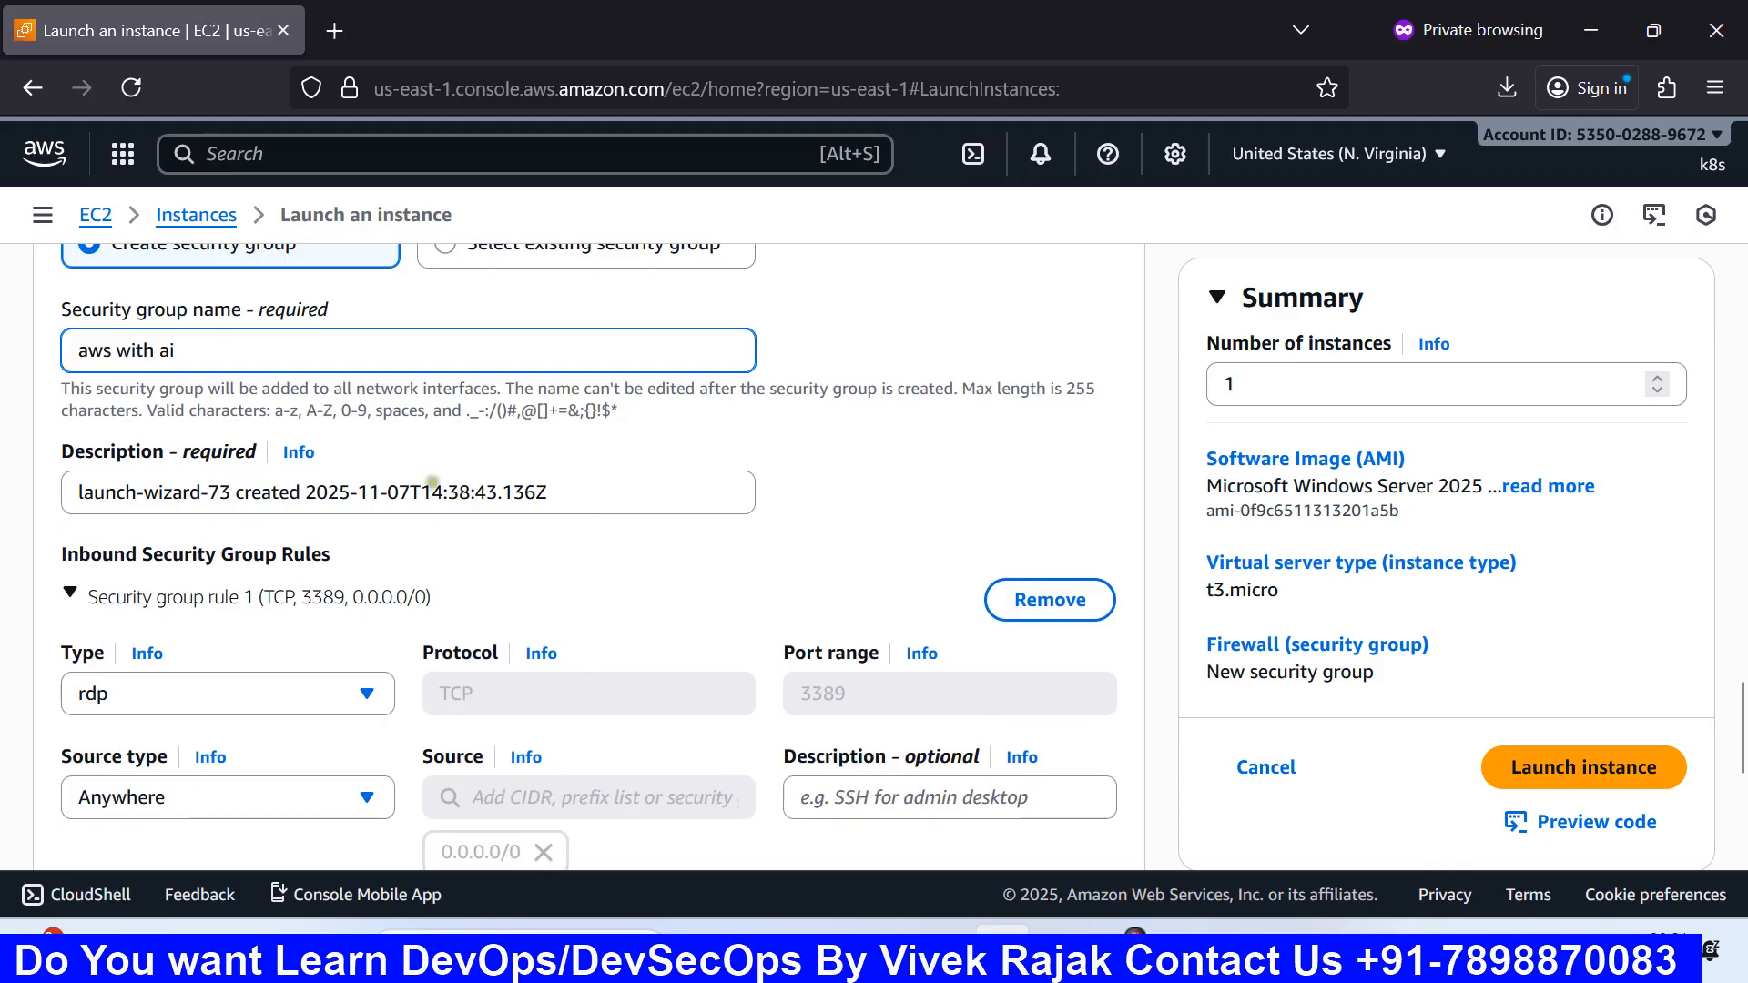
key(ctrl+a)
key(ctrl+c)
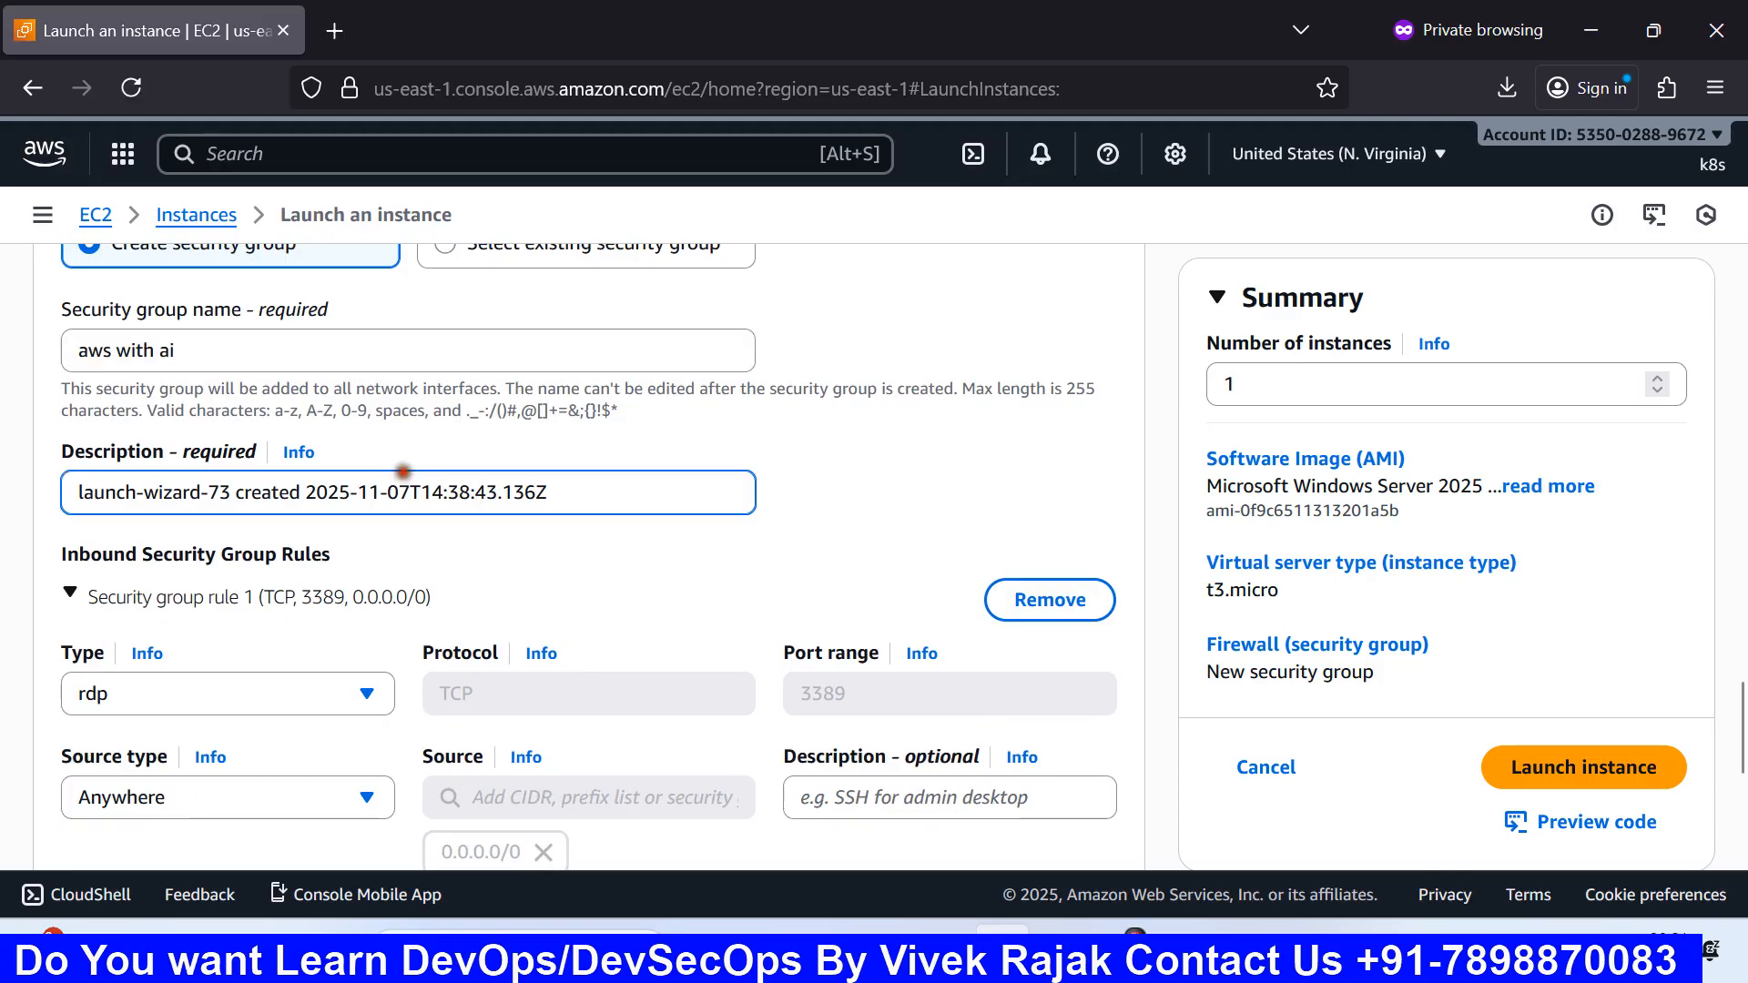
triple_click(403, 472)
key(ctrl+v)
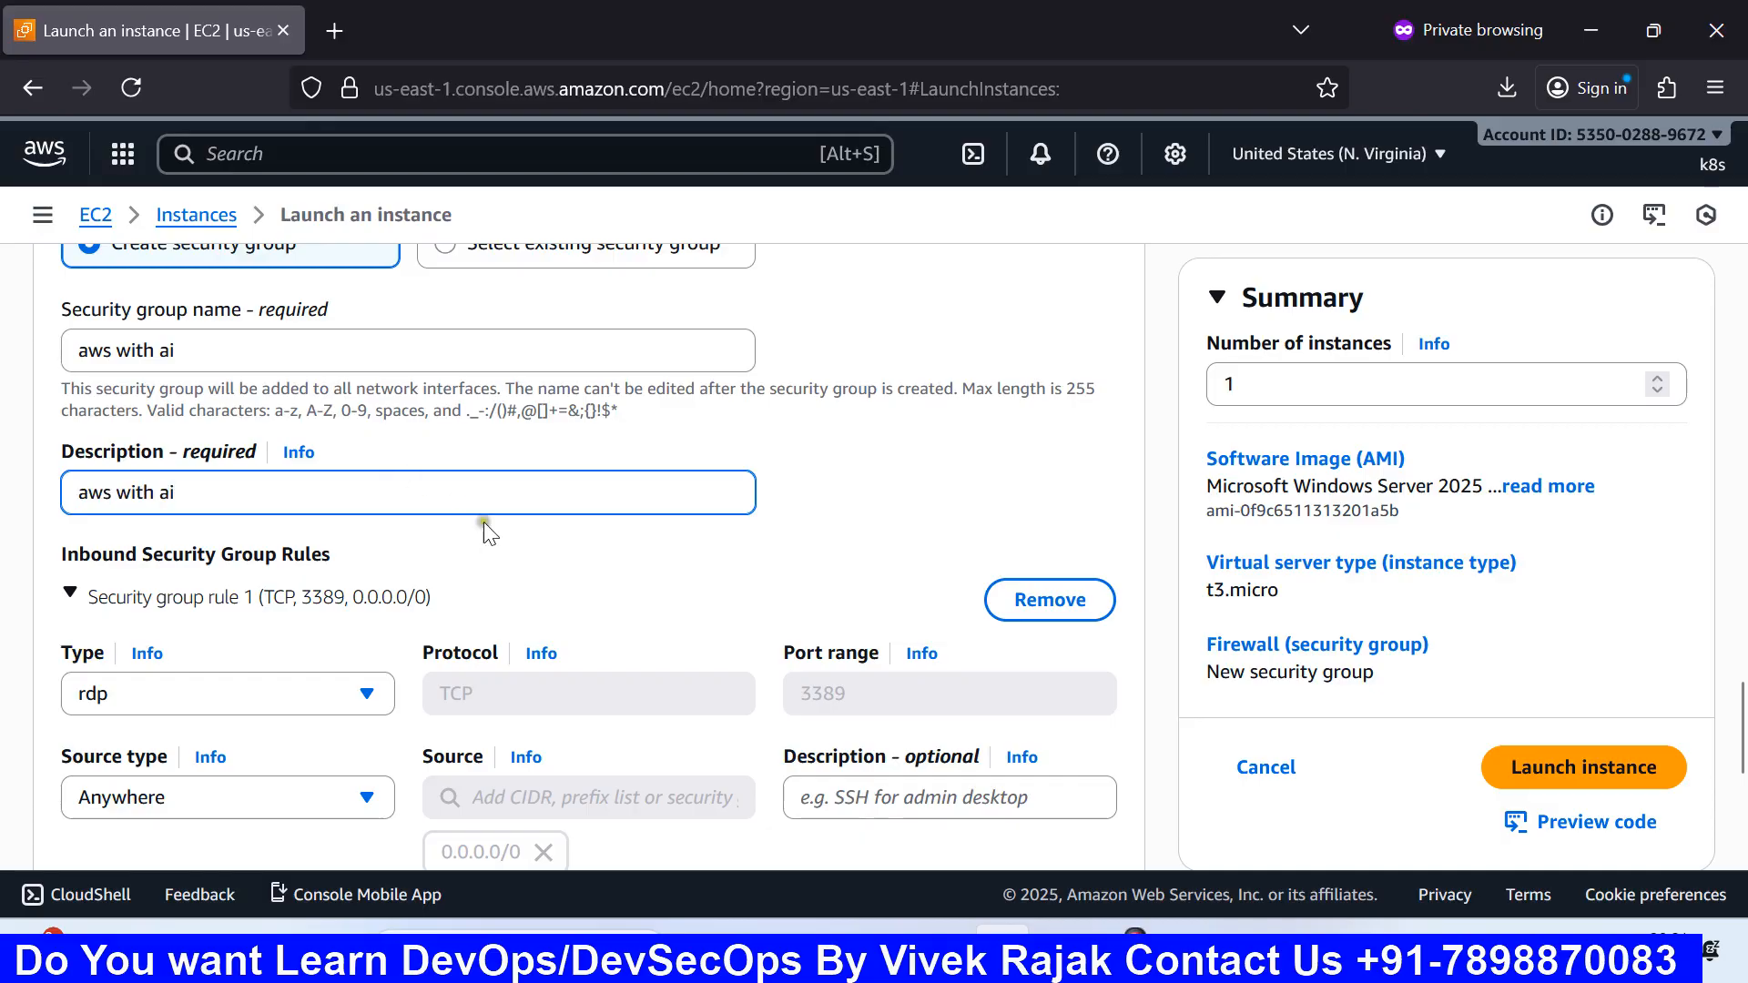
scroll(508, 560, down, 2)
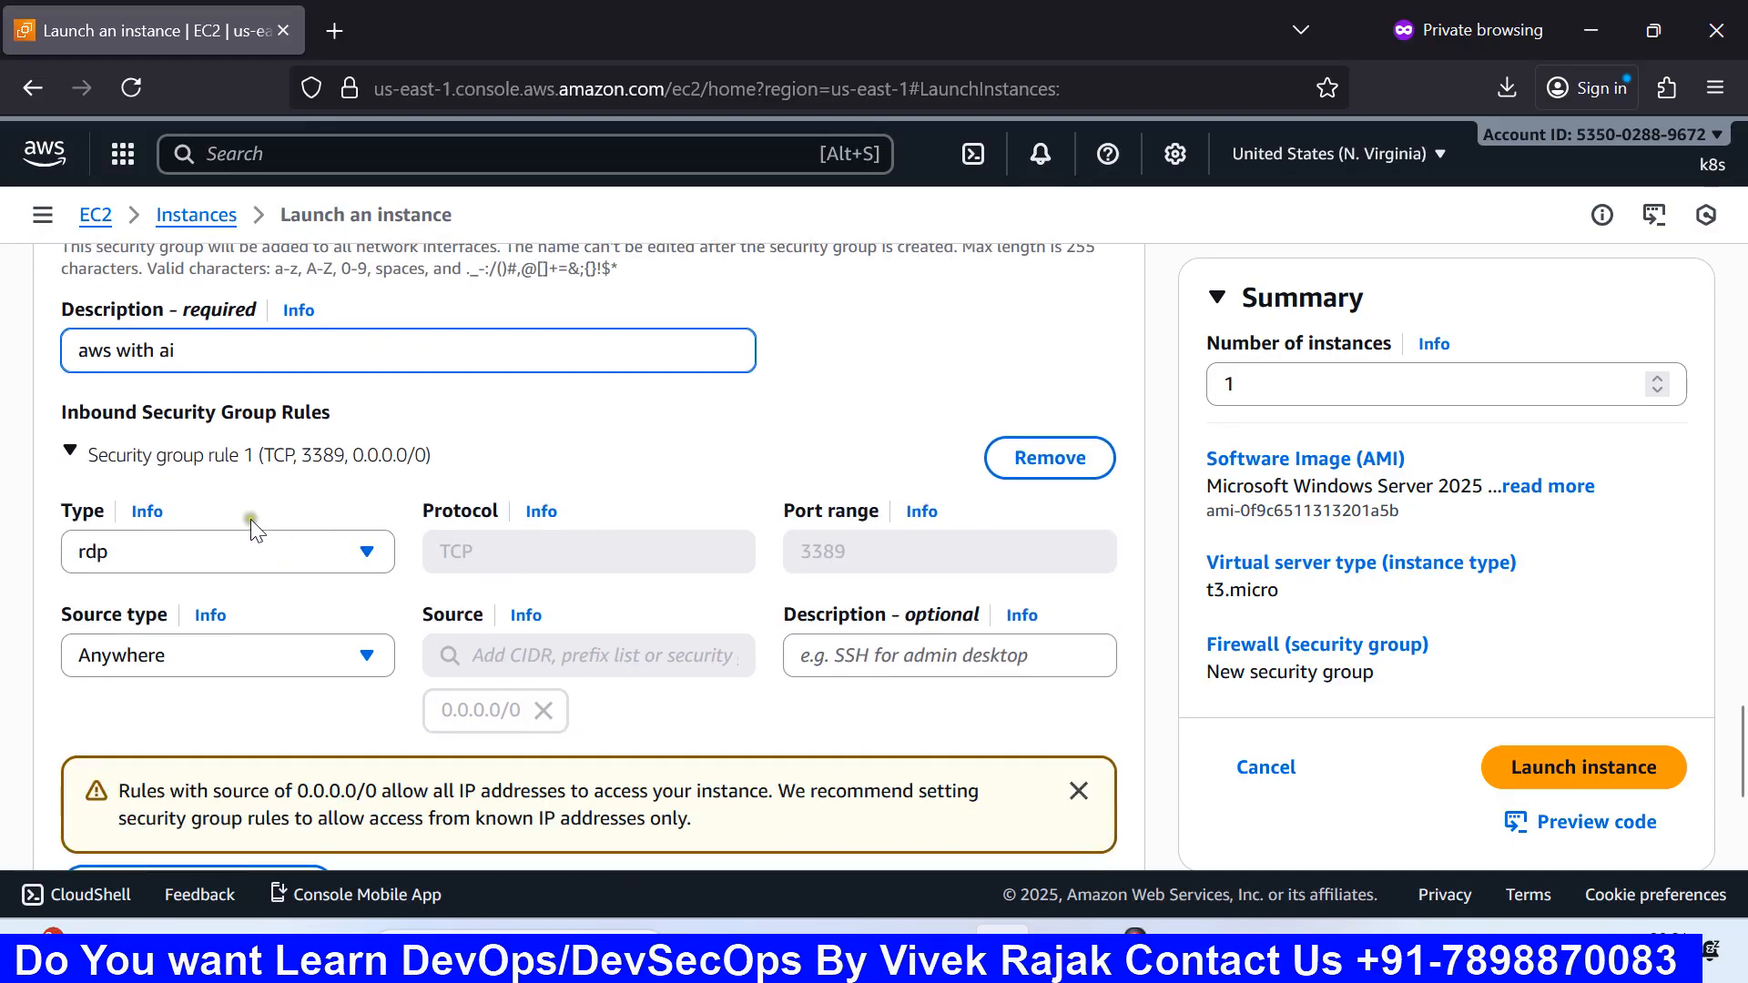
Step: Collapse and re-expand Security group rule 1 to inspect it
scroll(191, 463, down, 4)
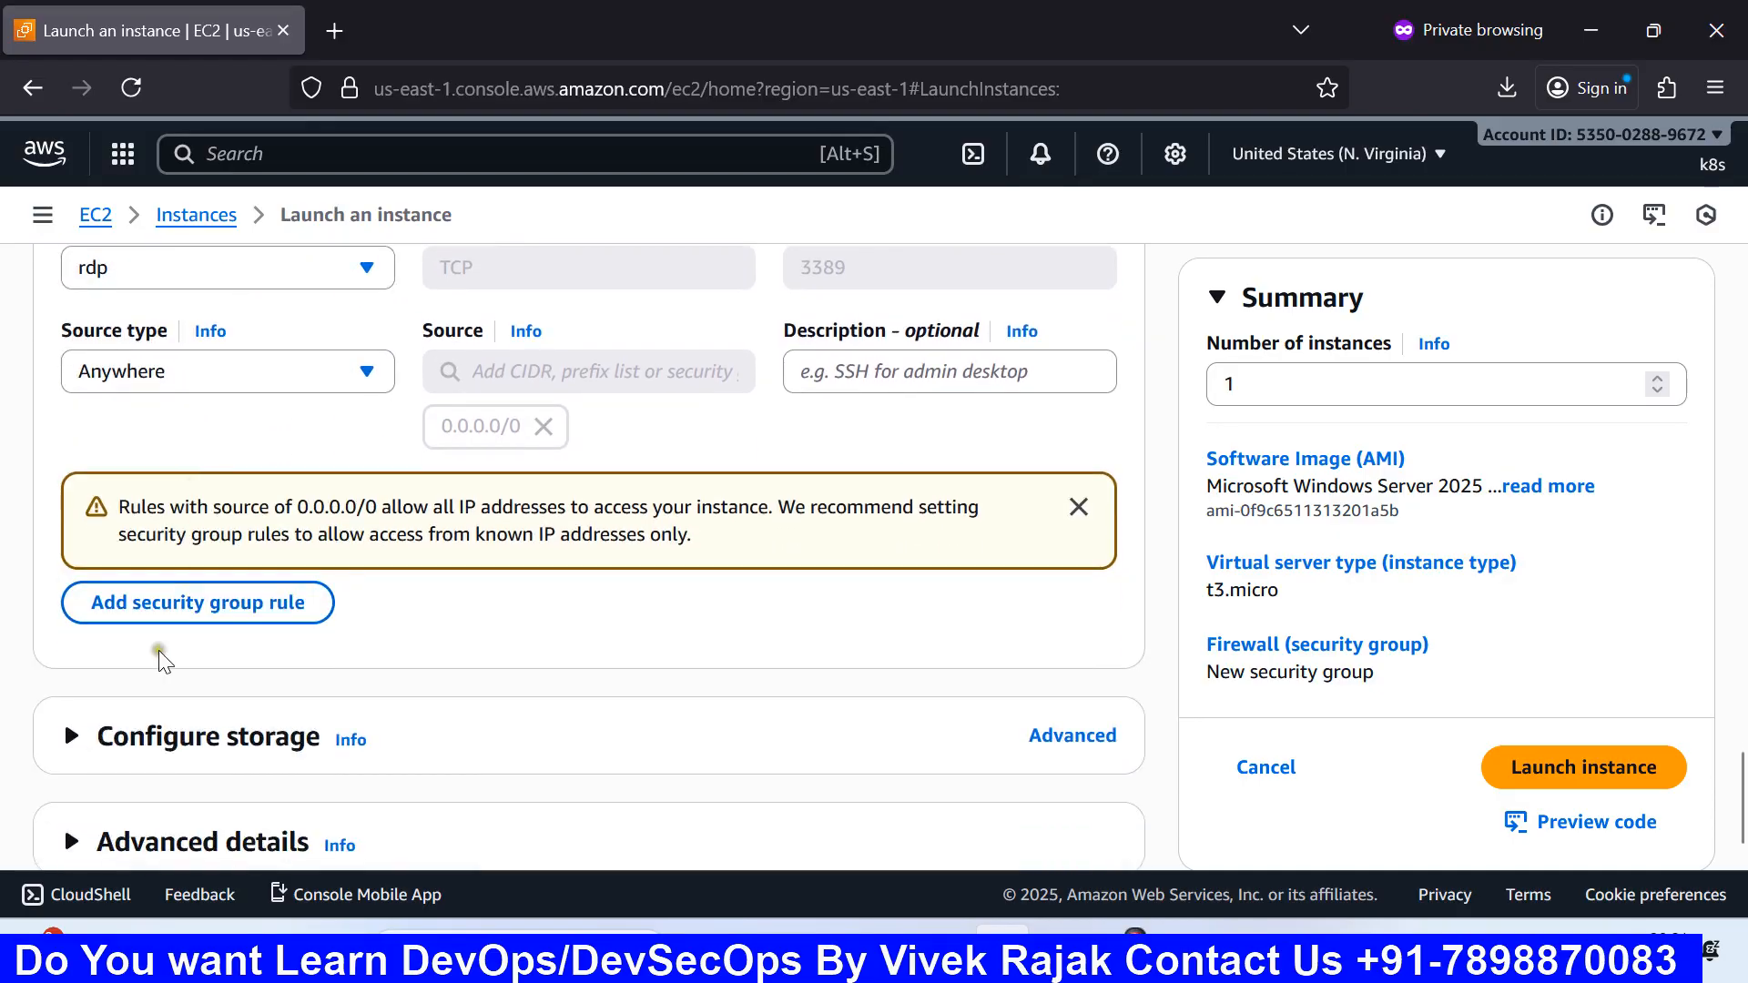
scroll(173, 643, up, 2)
scroll(227, 633, up, 2)
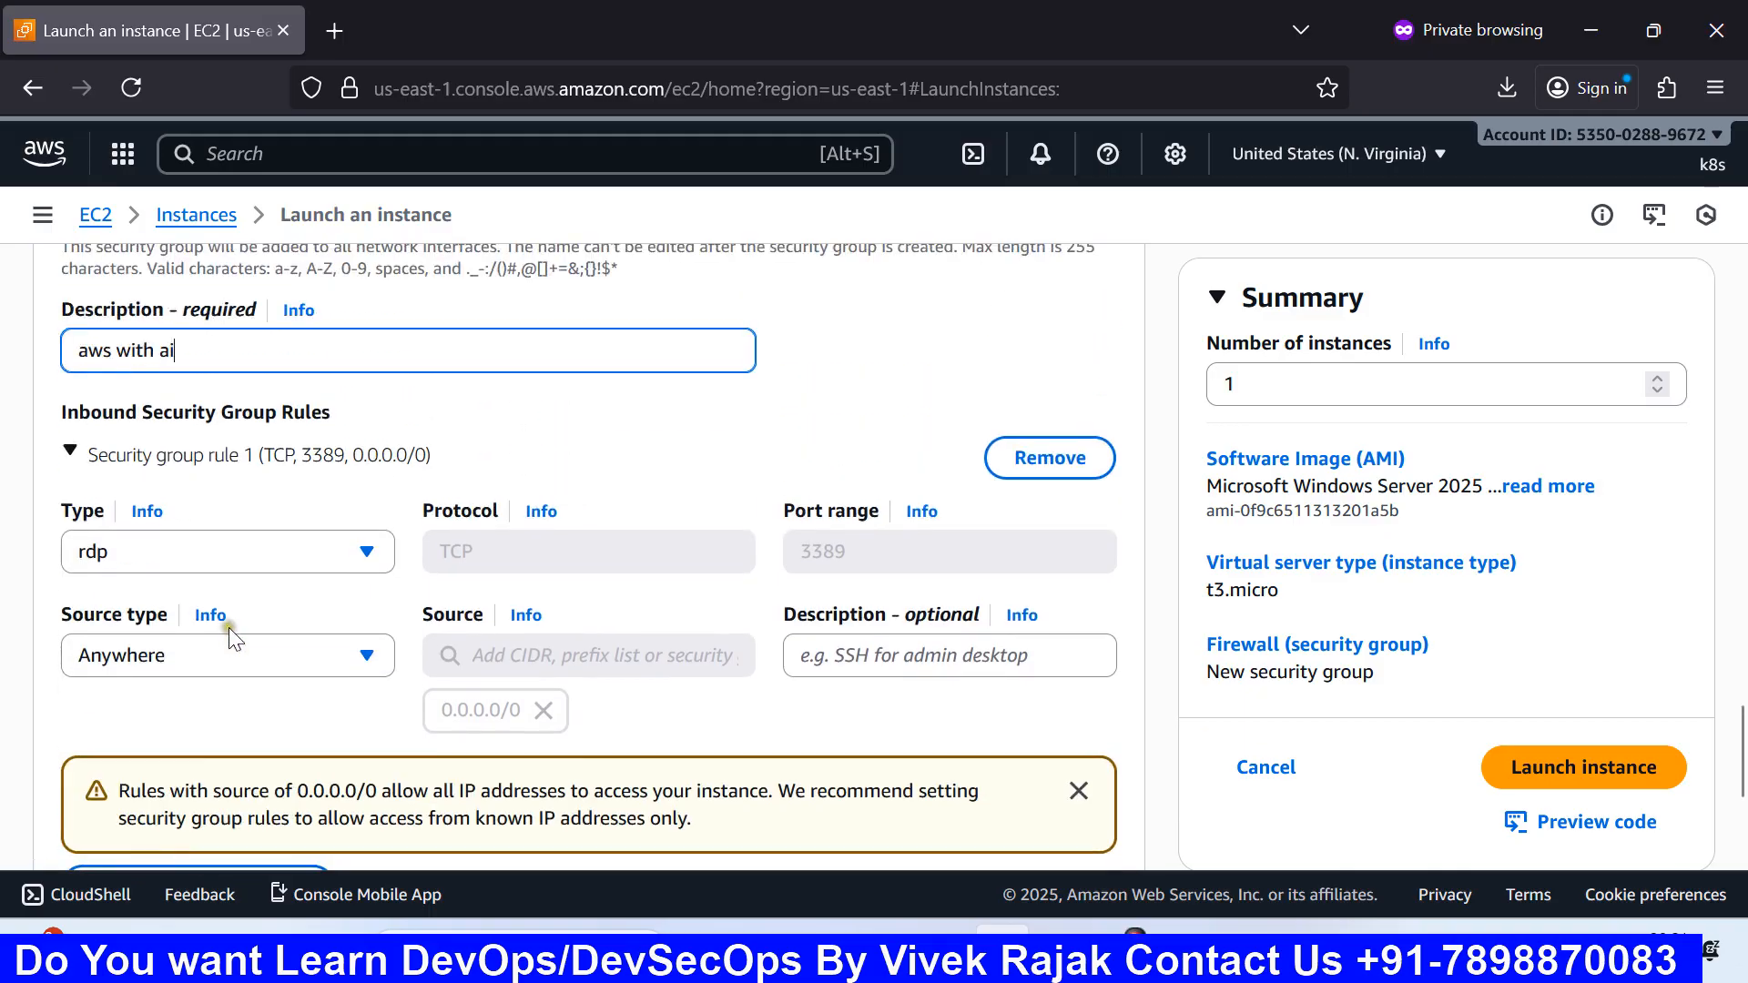
scroll(235, 628, down, 4)
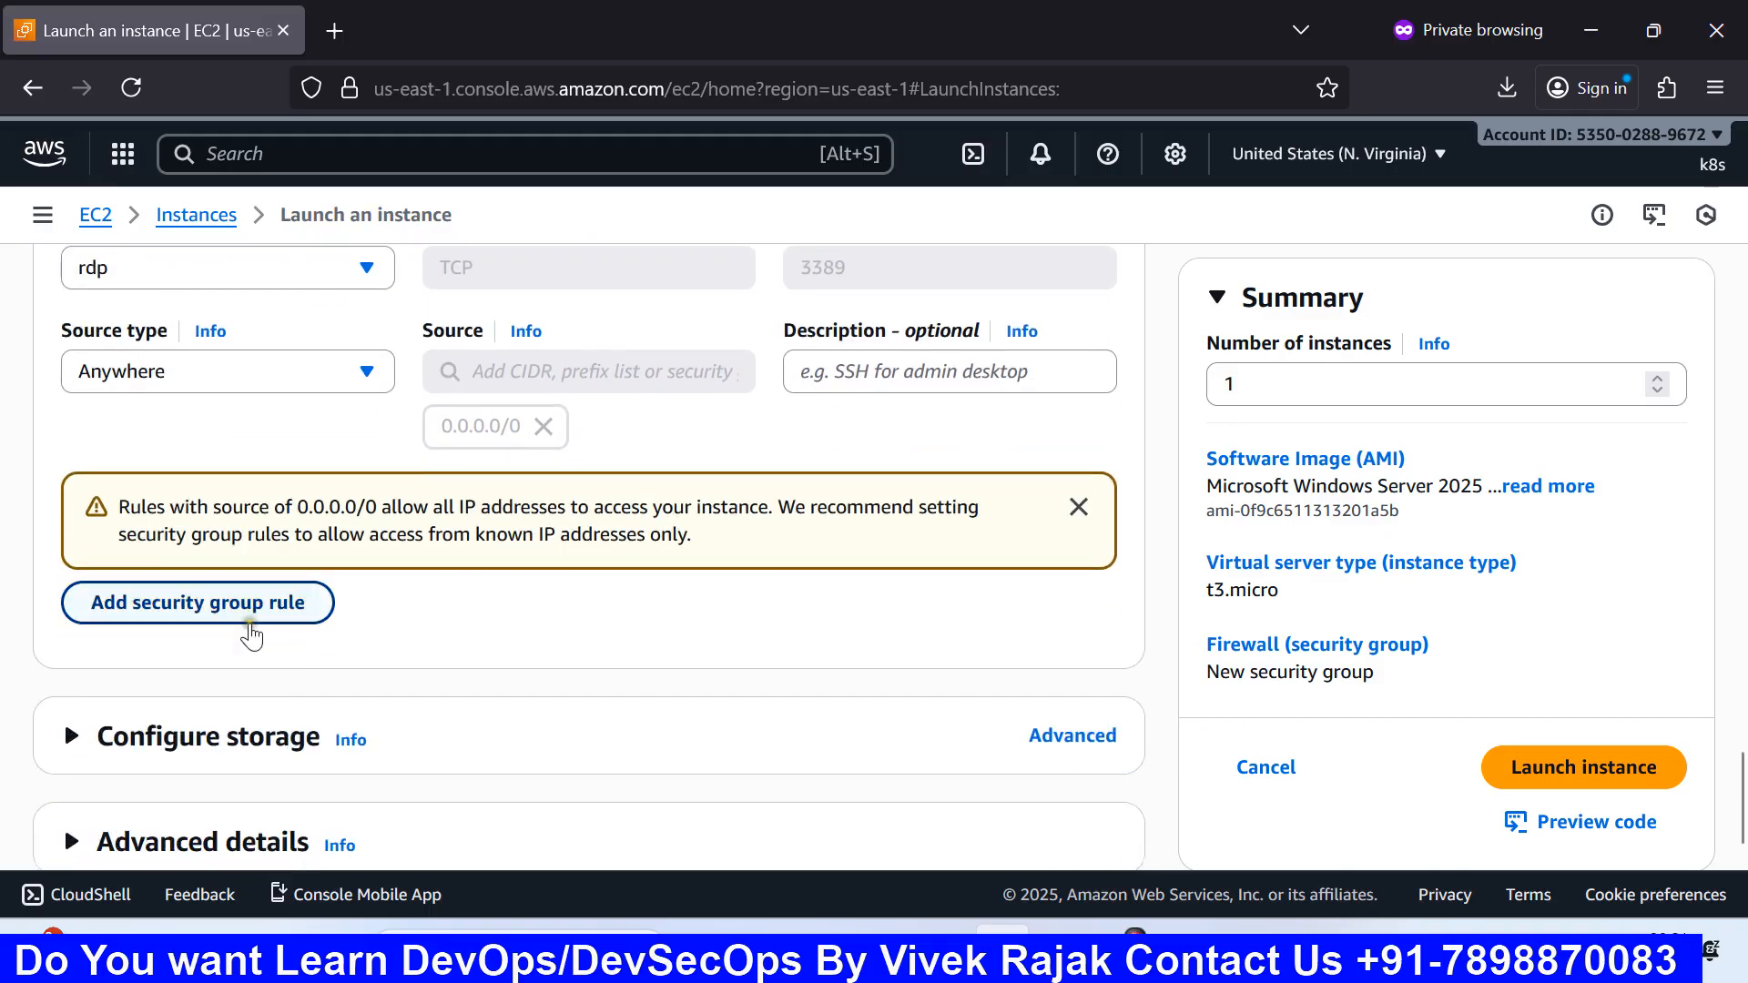
scroll(250, 623, up, 2)
scroll(250, 622, up, 2)
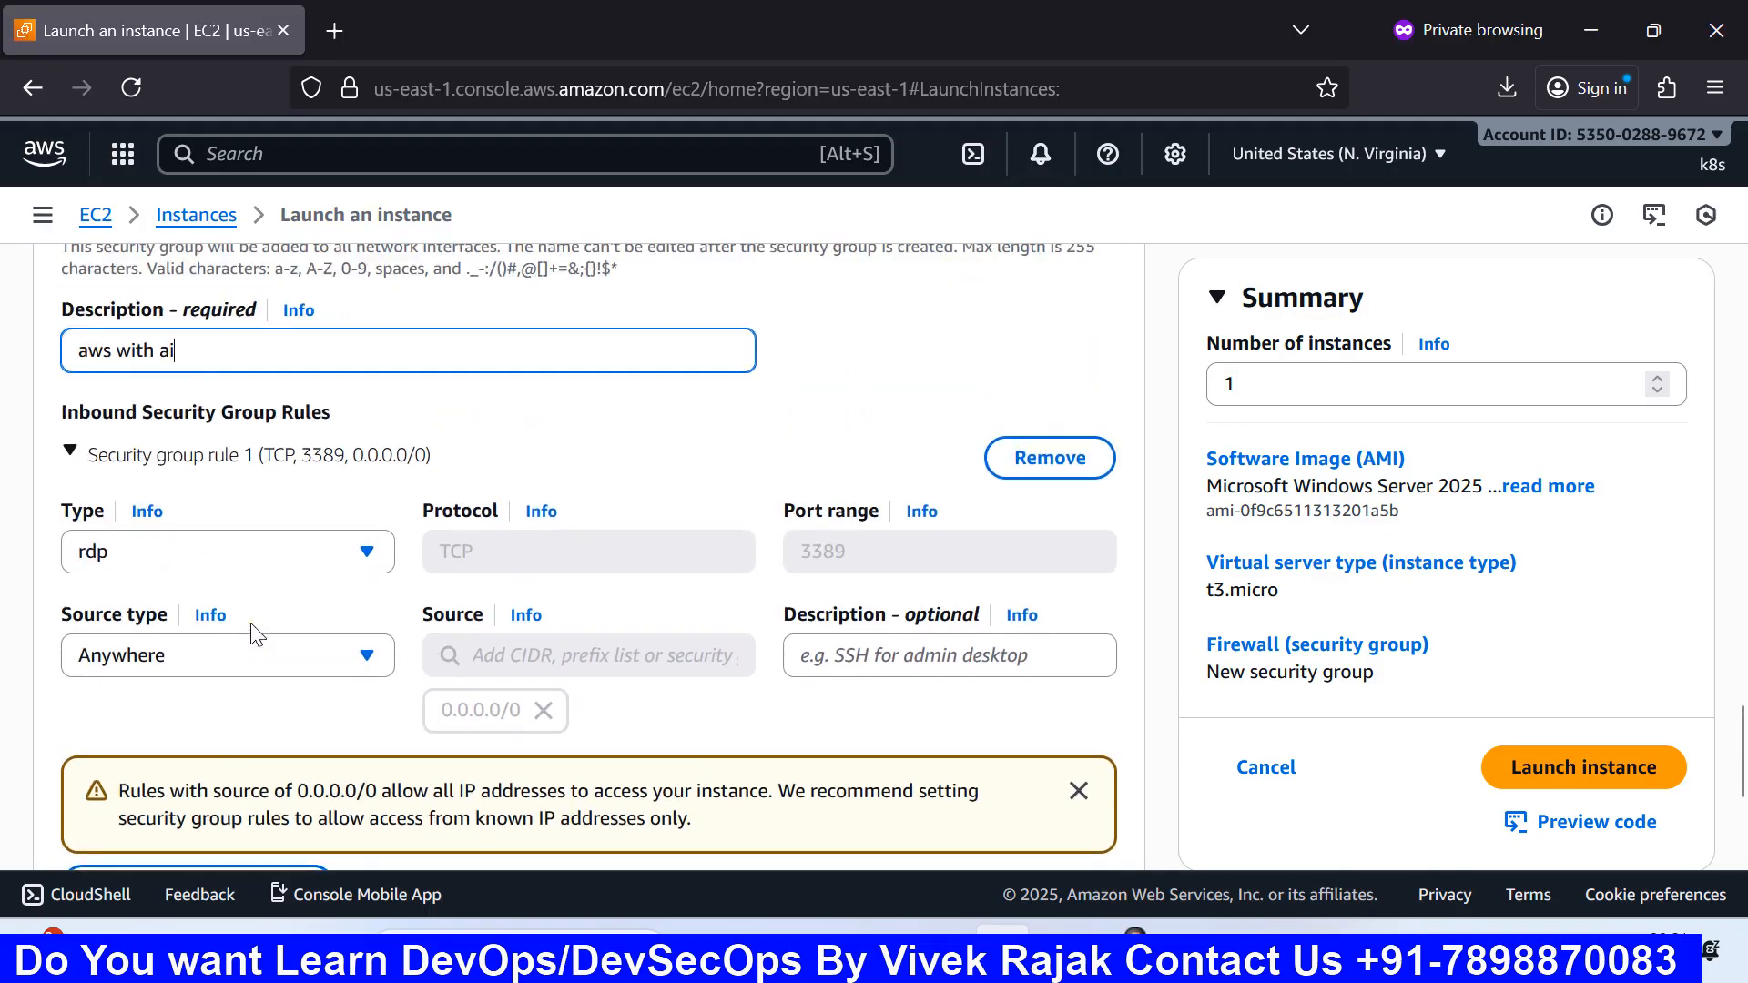
click(201, 460)
click(201, 460)
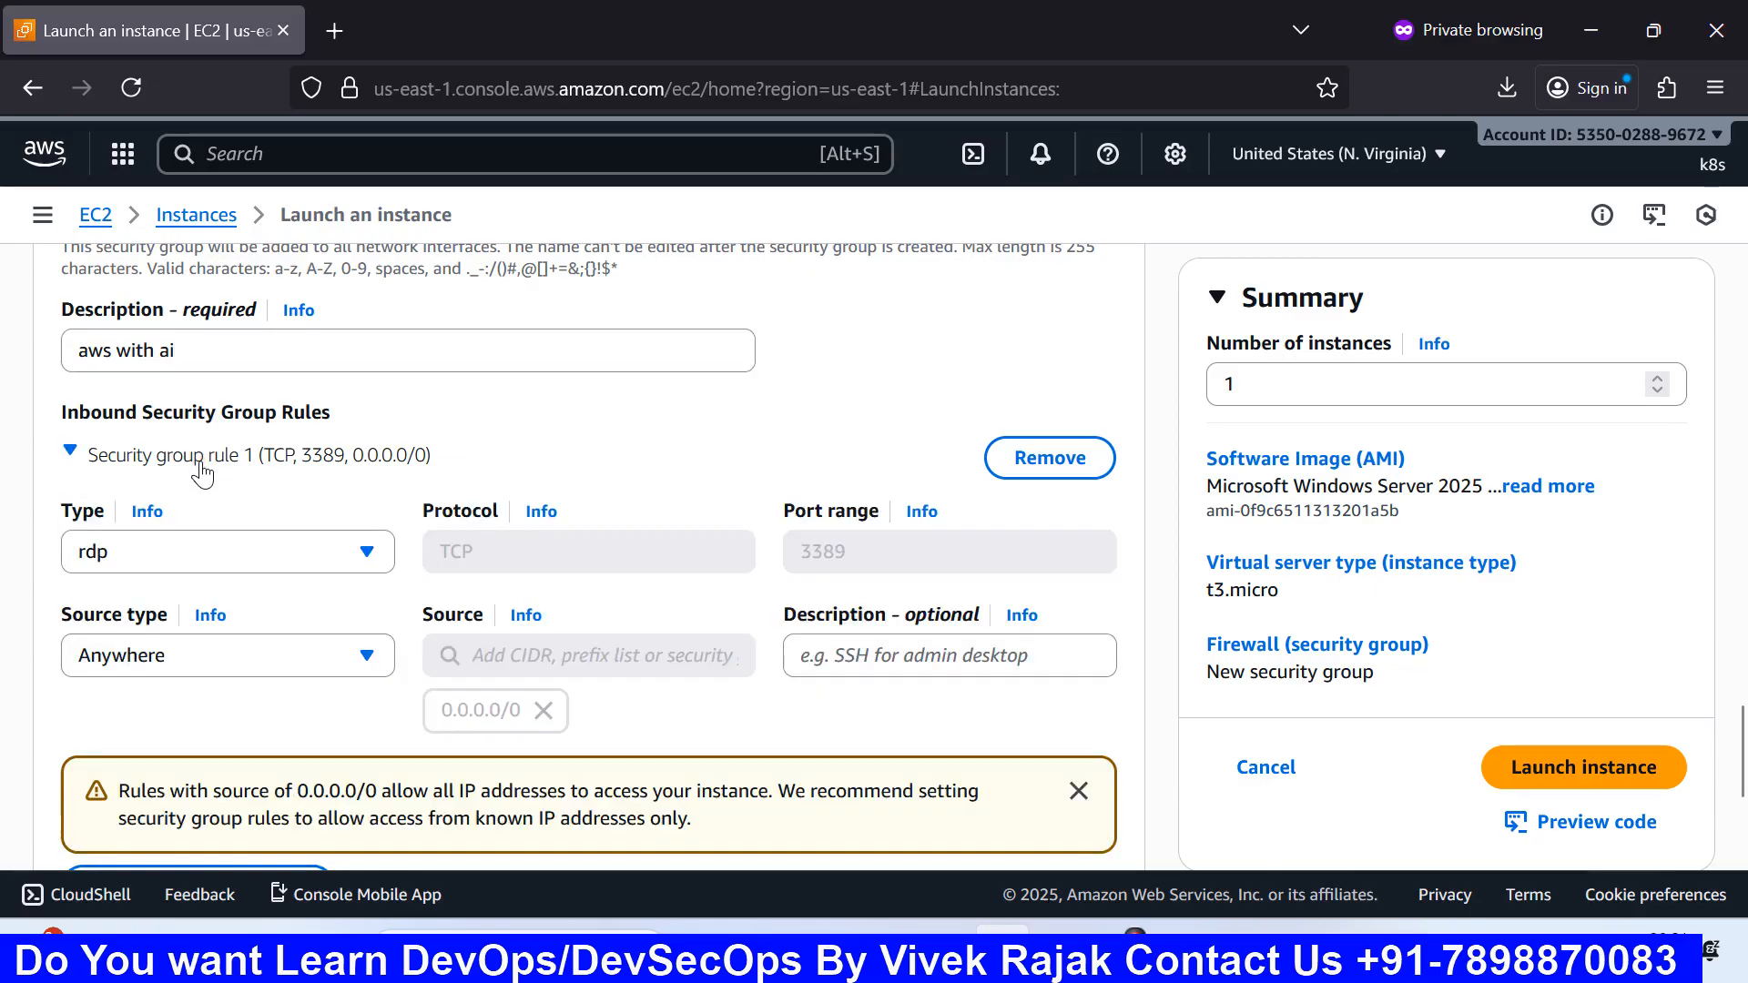
Step: Confirm rule 1 keeps type rdp and source Anywhere, then collapse the rule
scroll(203, 468, down, 2)
scroll(211, 443, up, 1)
scroll(211, 444, up, 1)
click(228, 555)
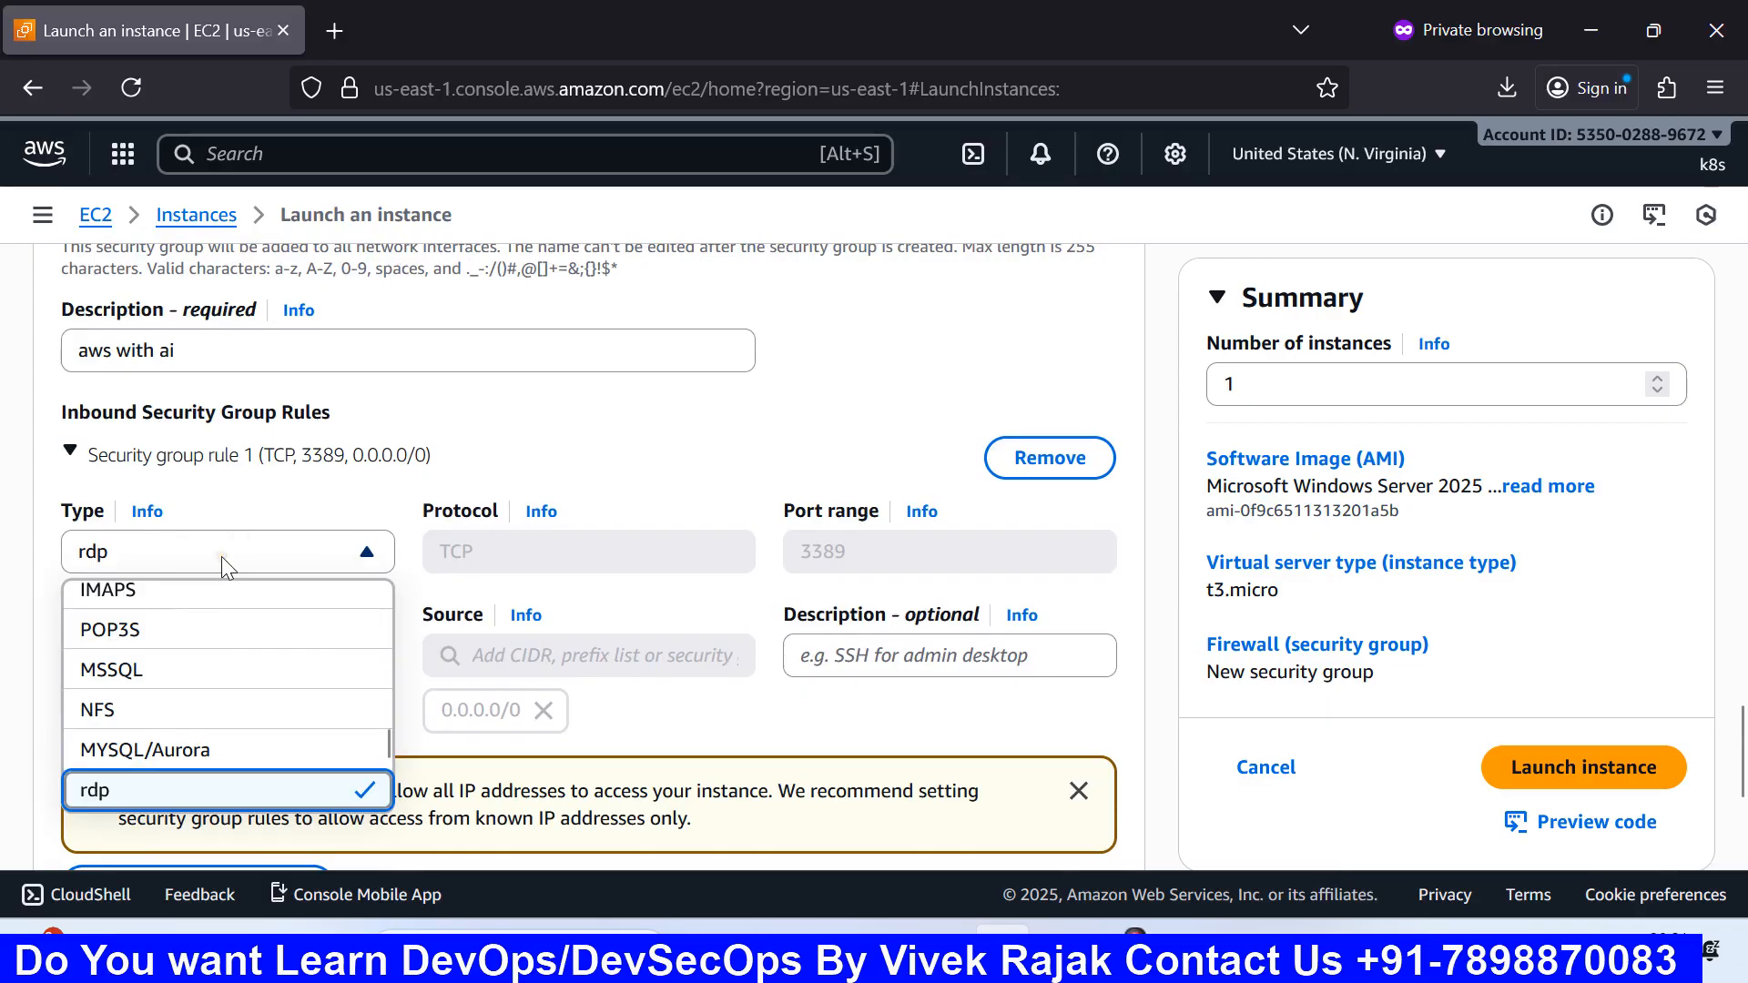
scroll(212, 674, up, 4)
scroll(213, 666, up, 3)
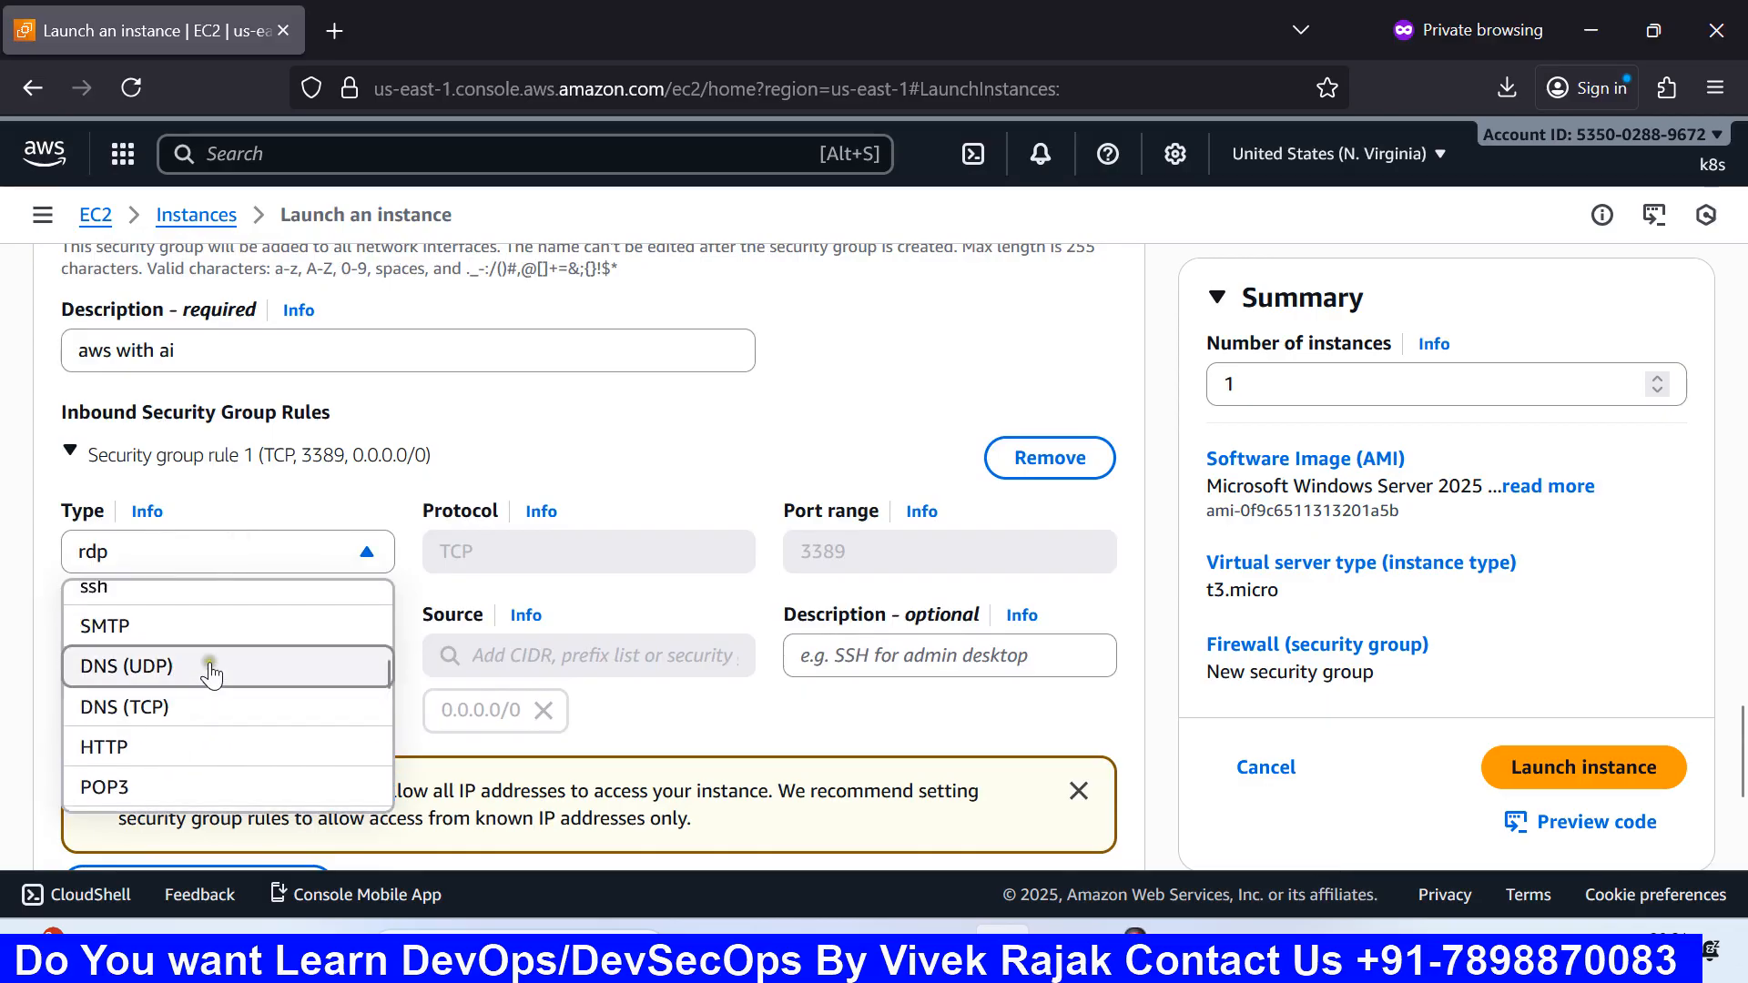
scroll(214, 664, down, 3)
click(249, 488)
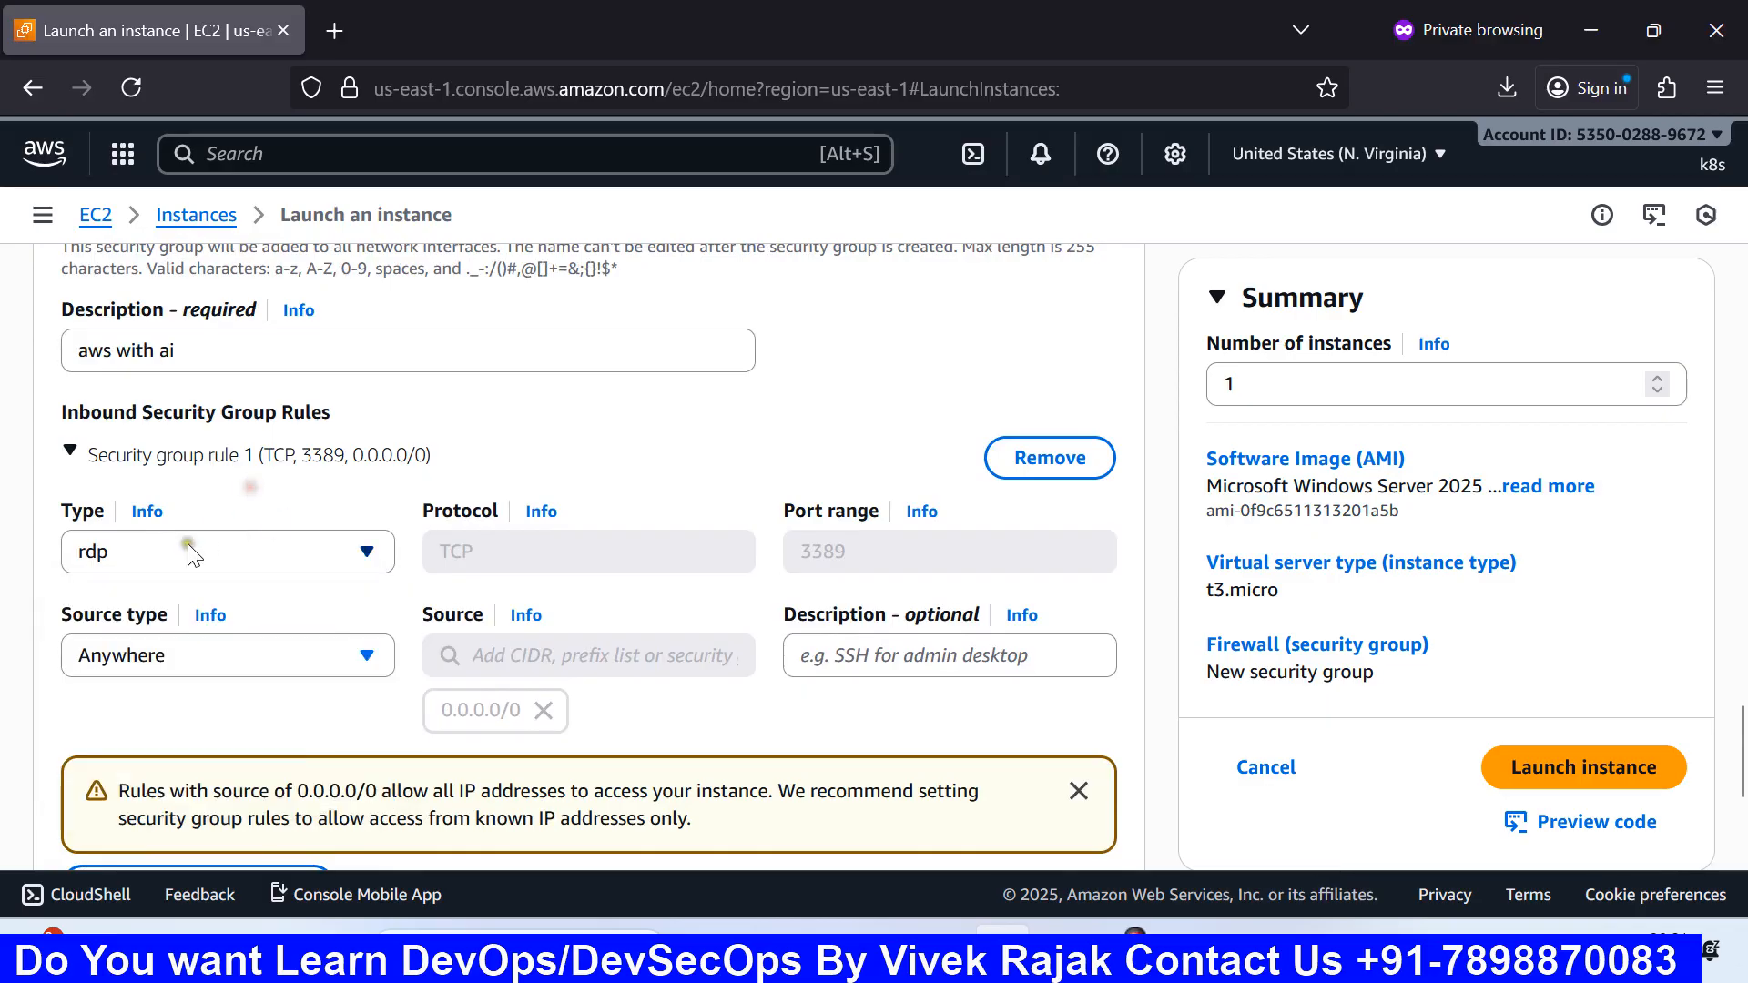
click(113, 654)
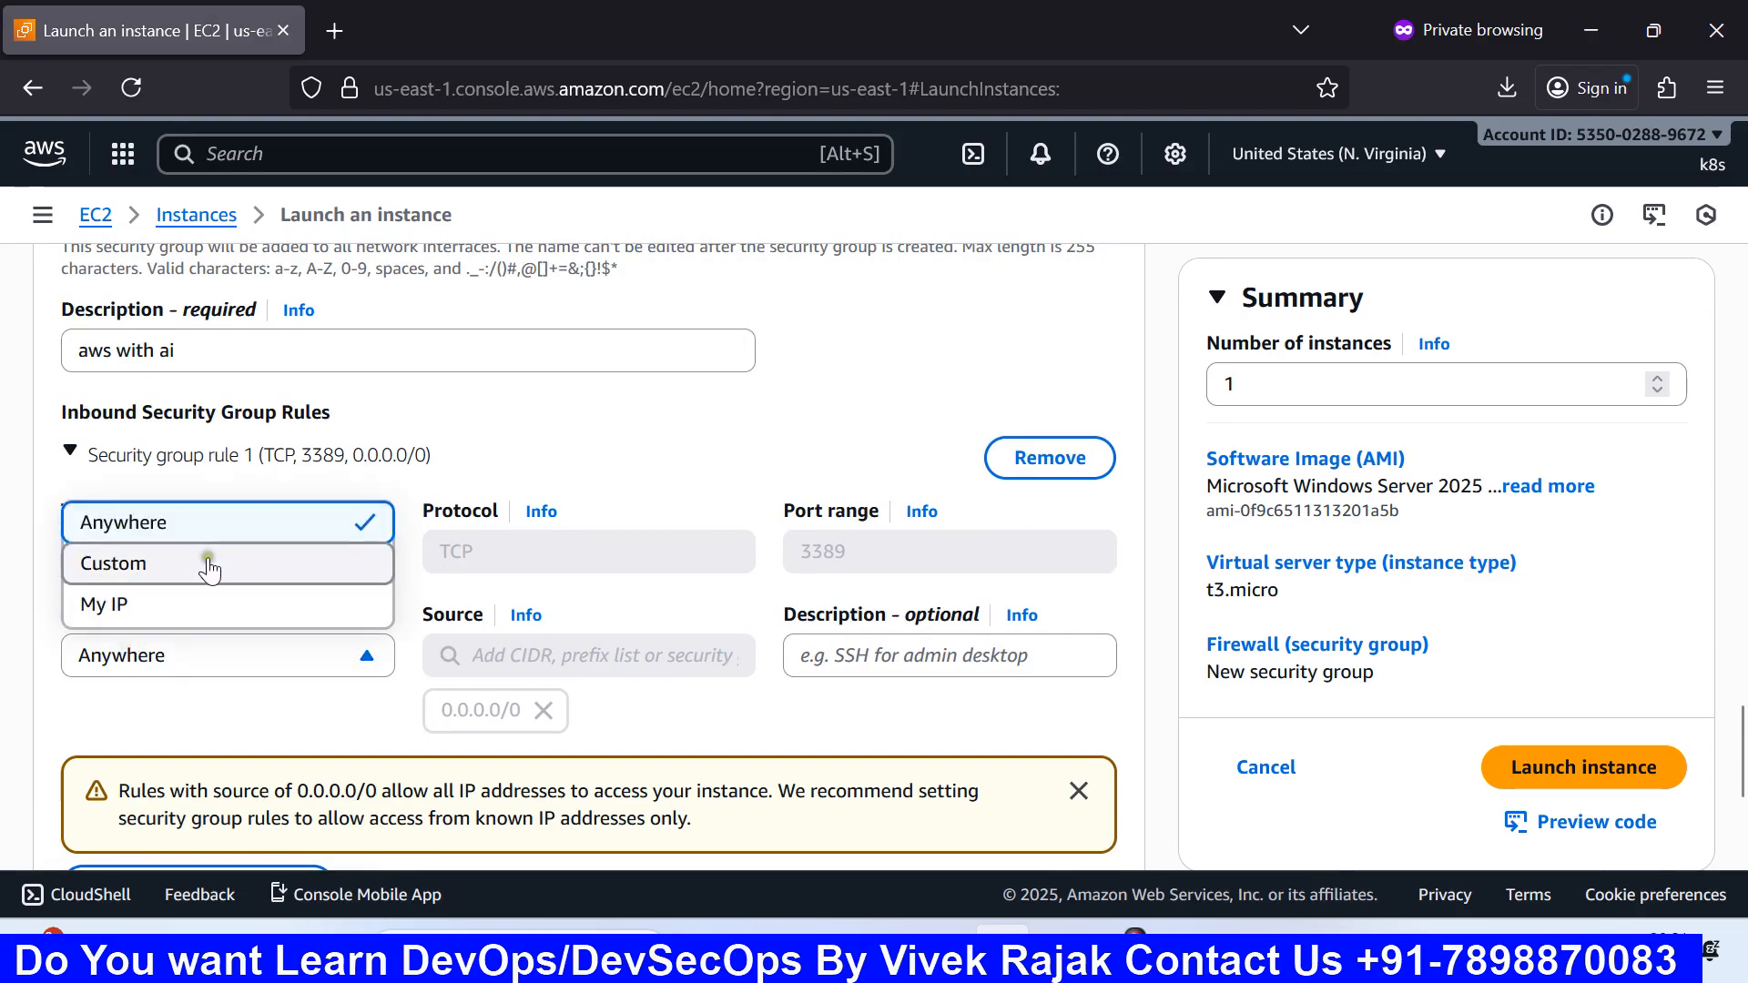
click(573, 468)
click(573, 468)
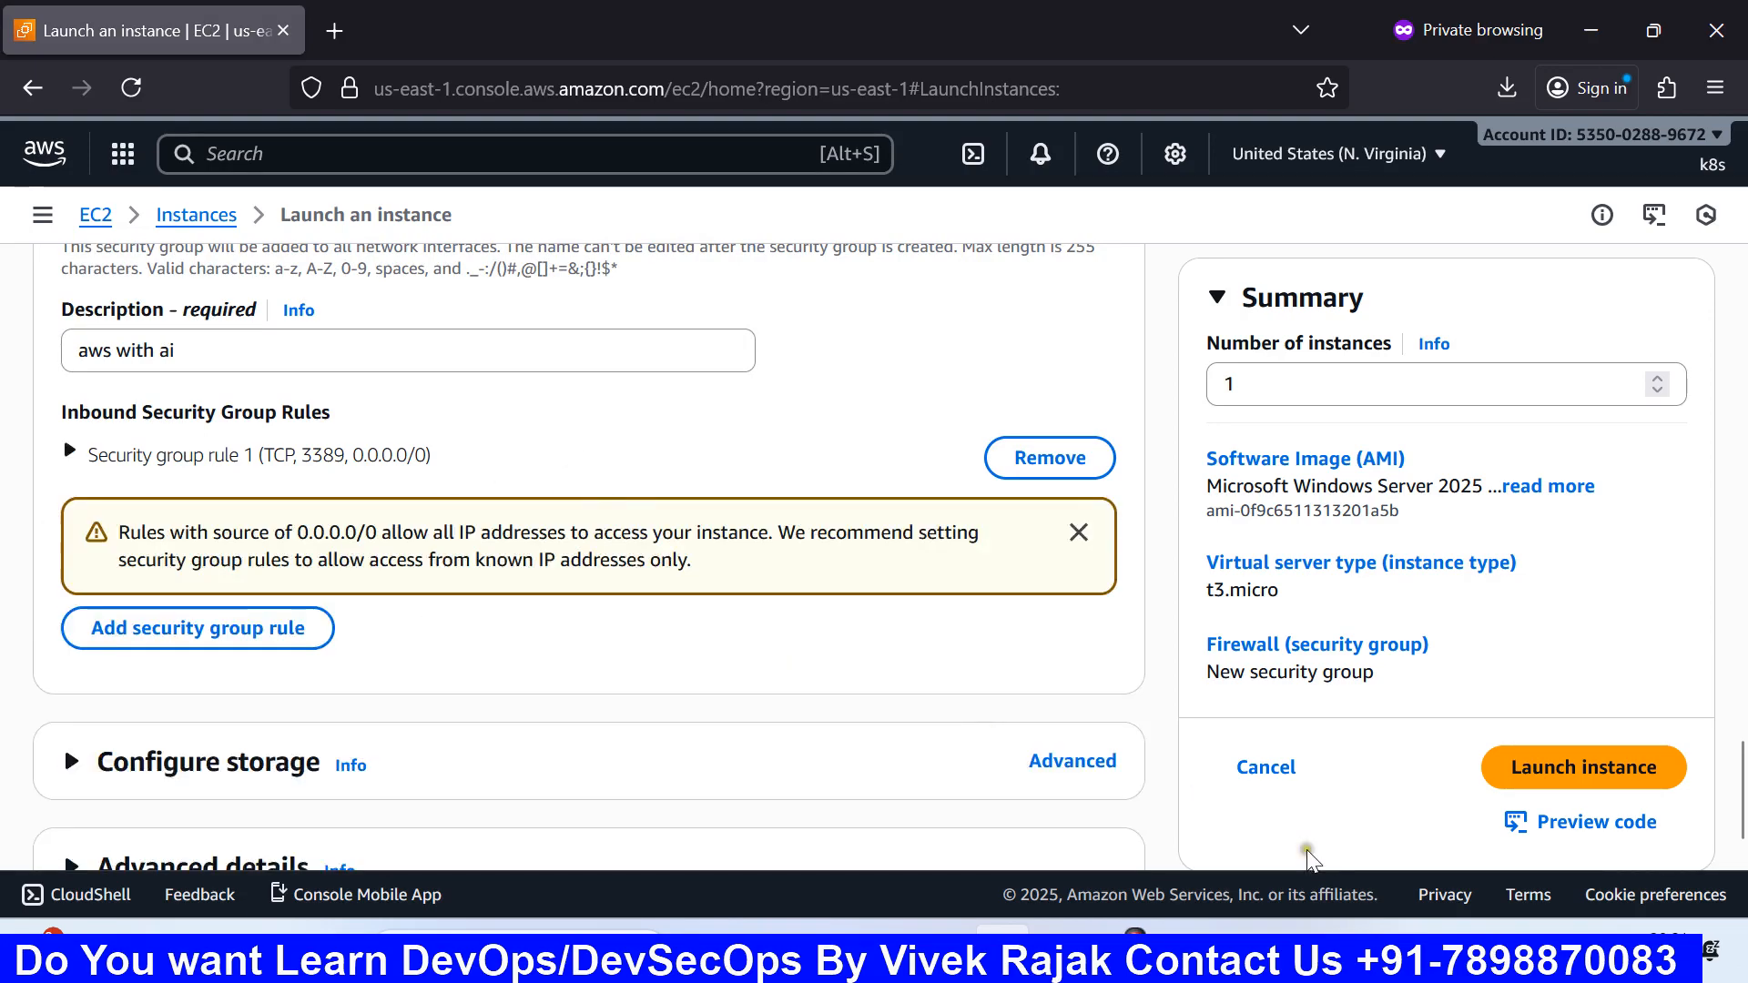
Step: In the Paint diagram, erase the mac, Linux and windows notes with an enlarged eraser
mouse_move(1183, 952)
click(1097, 764)
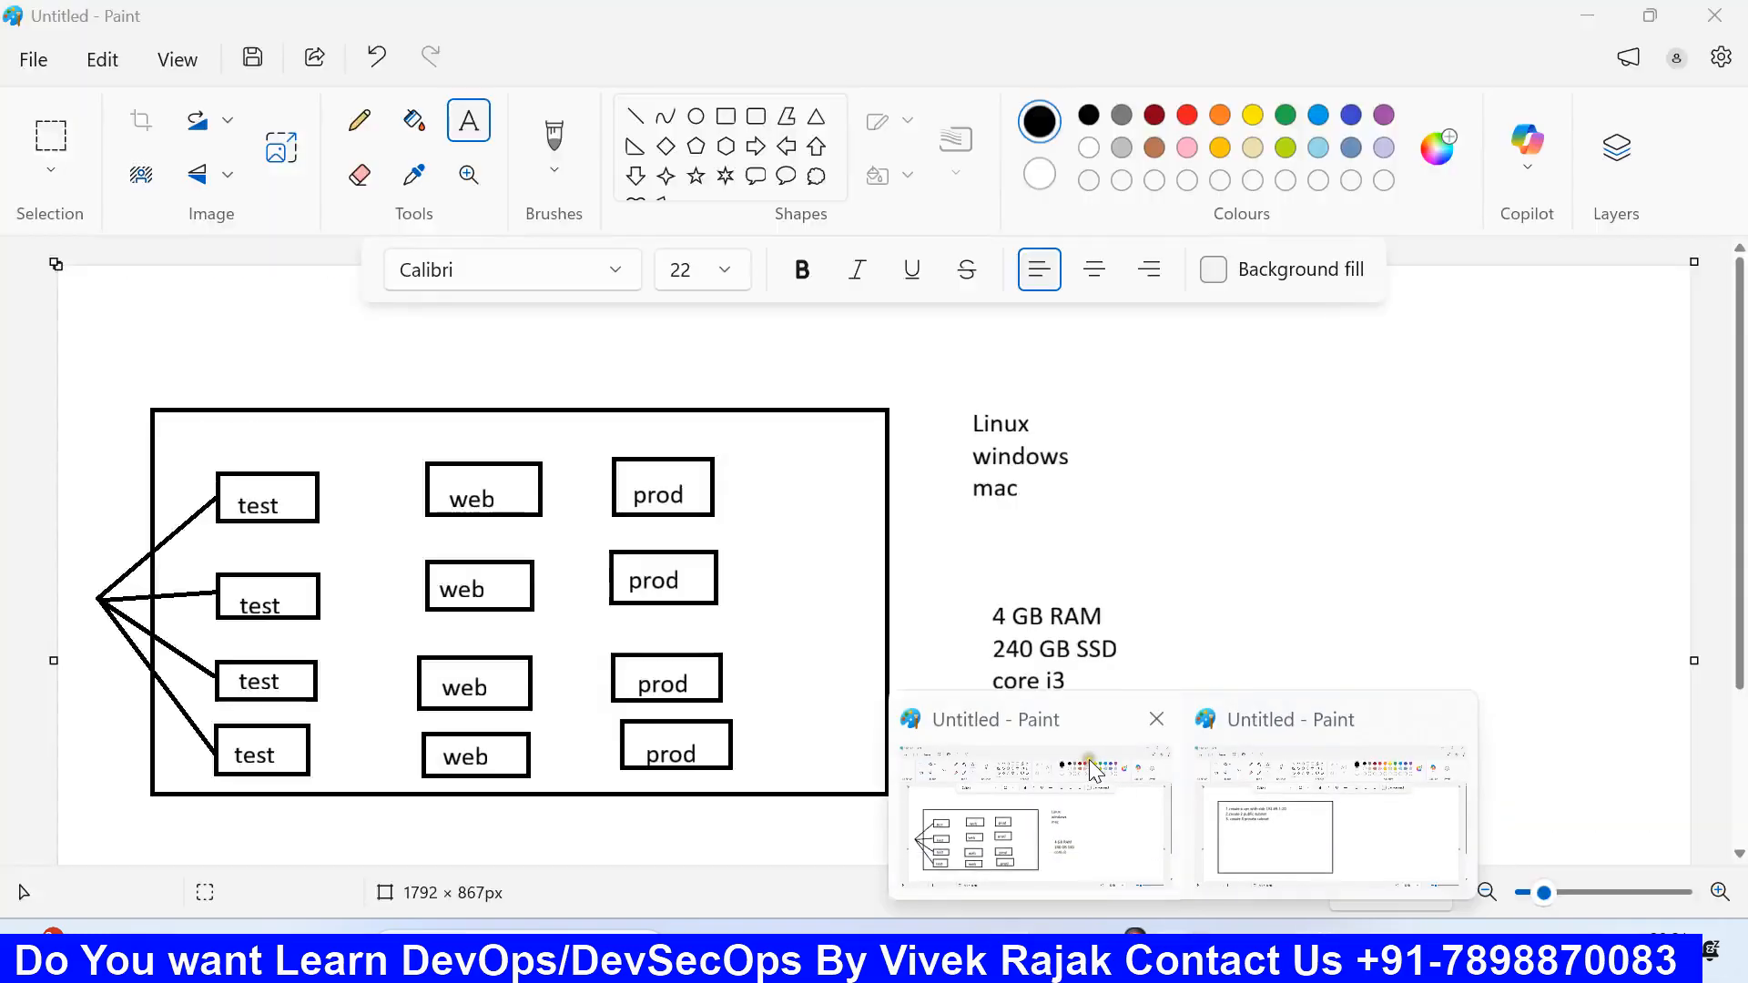
click(361, 170)
drag(44, 683, 43, 561)
click(989, 505)
mouse_move(988, 505)
mouse_down()
mouse_move(1026, 500)
mouse_move(1047, 460)
mouse_move(983, 425)
mouse_move(980, 691)
mouse_move(1101, 702)
mouse_move(995, 659)
mouse_move(1187, 653)
mouse_move(1030, 604)
mouse_move(967, 616)
mouse_up()
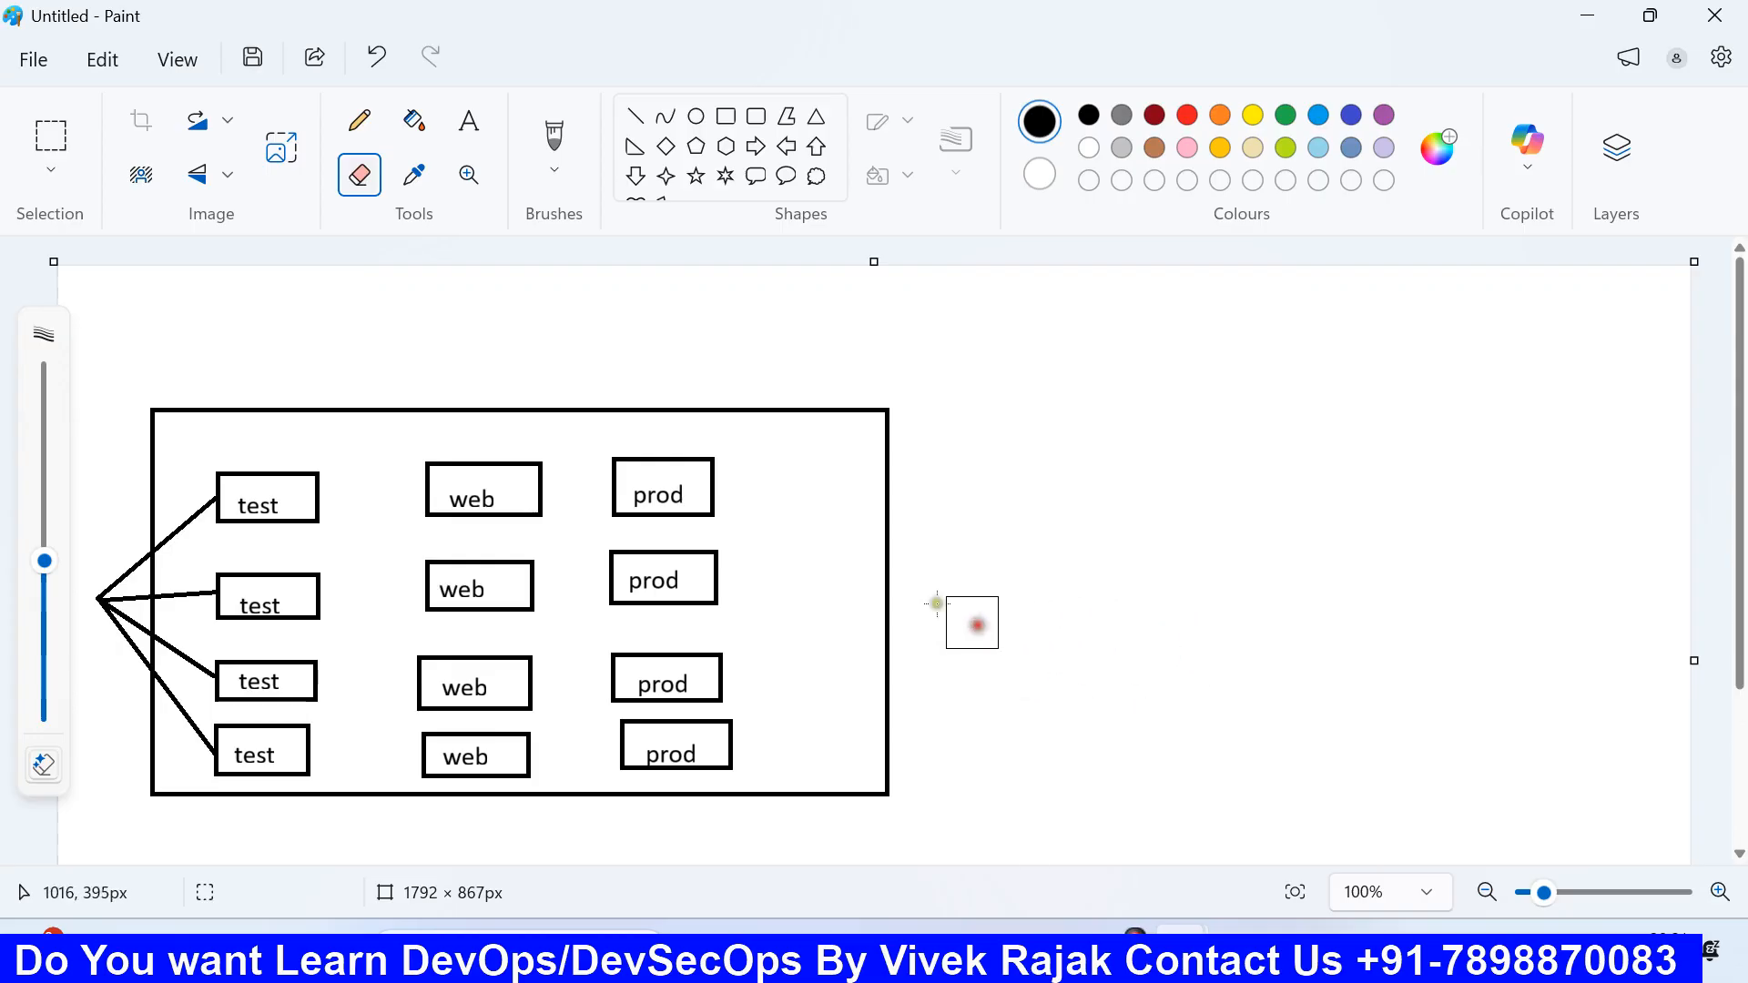
Step: Draw a monitor icon at the right edge: a small rectangle on a triangle stand
click(470, 128)
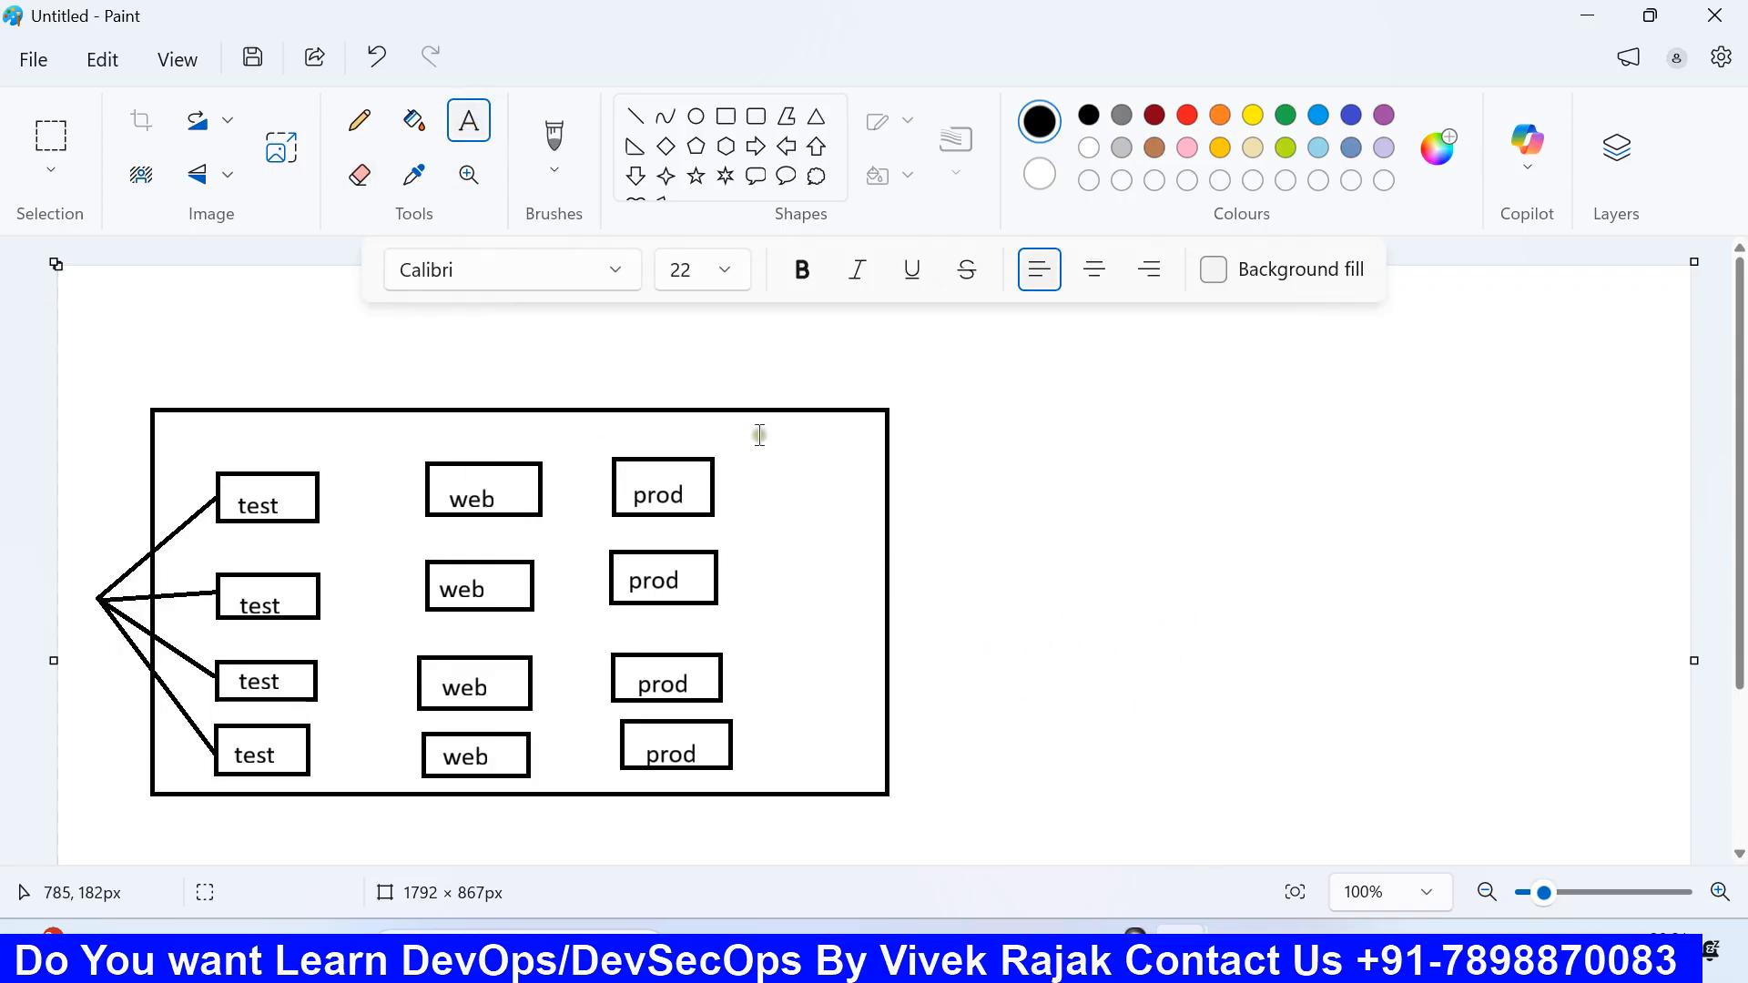
click(725, 115)
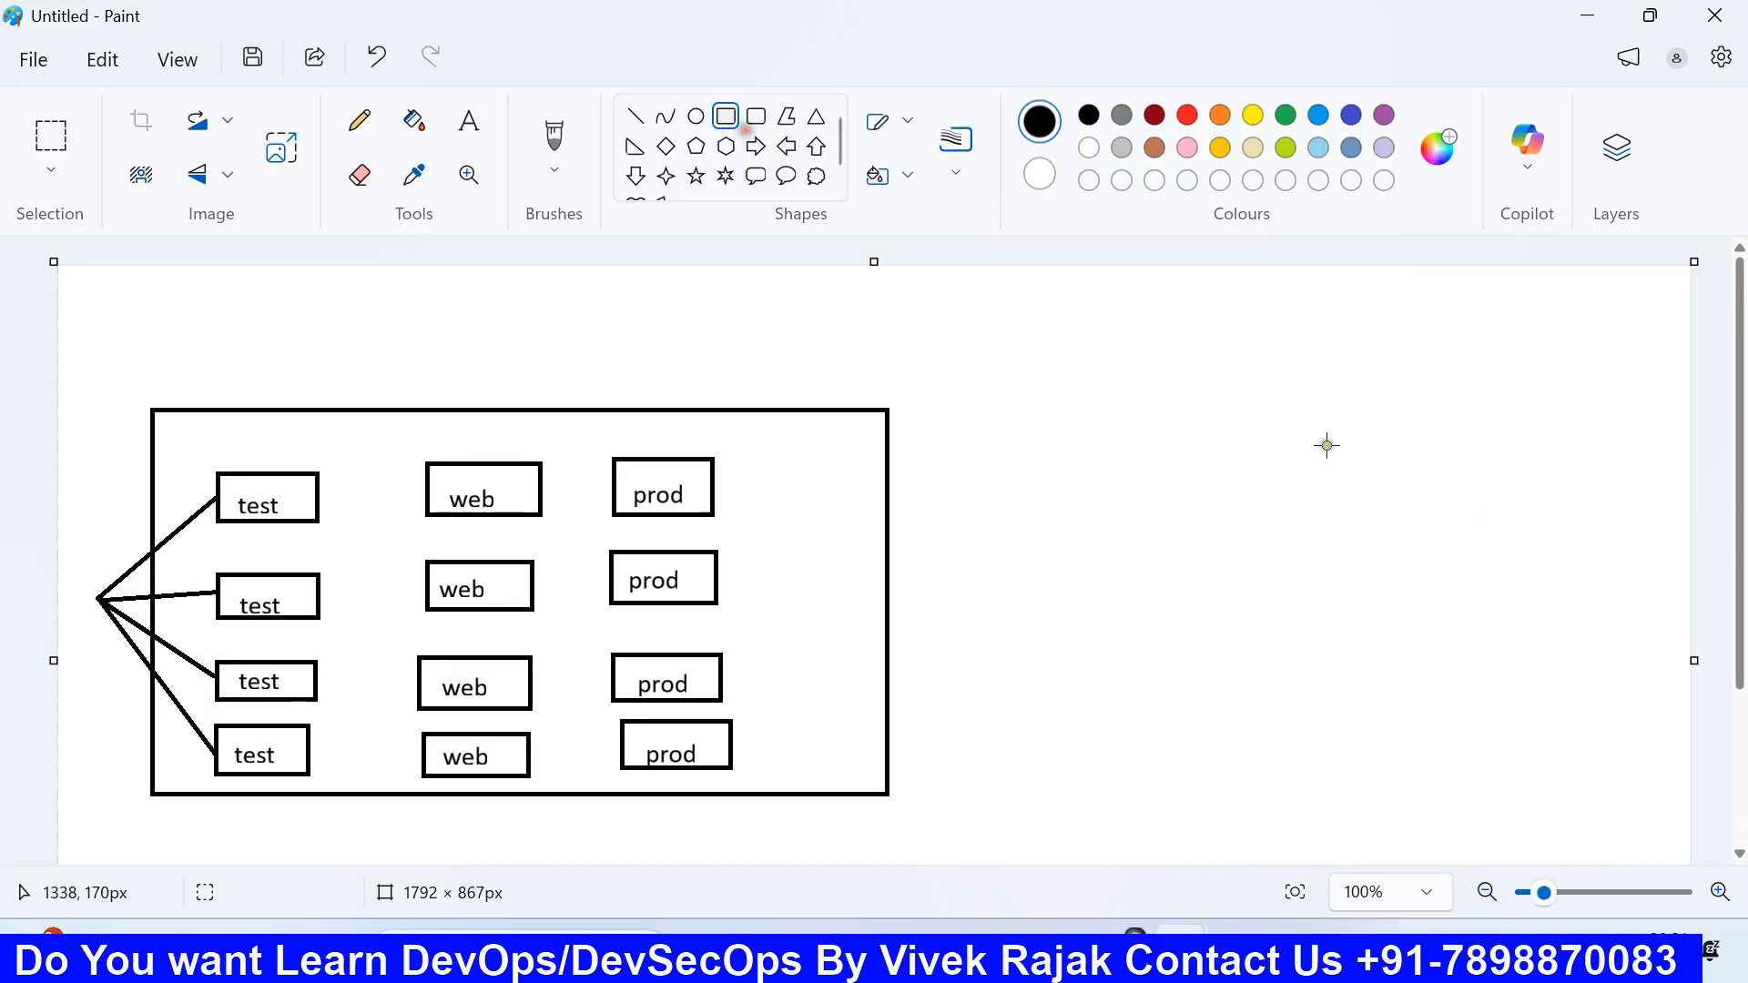
mouse_move(1444, 434)
mouse_down()
mouse_move(1593, 517)
mouse_move(1550, 380)
mouse_up()
click(1238, 433)
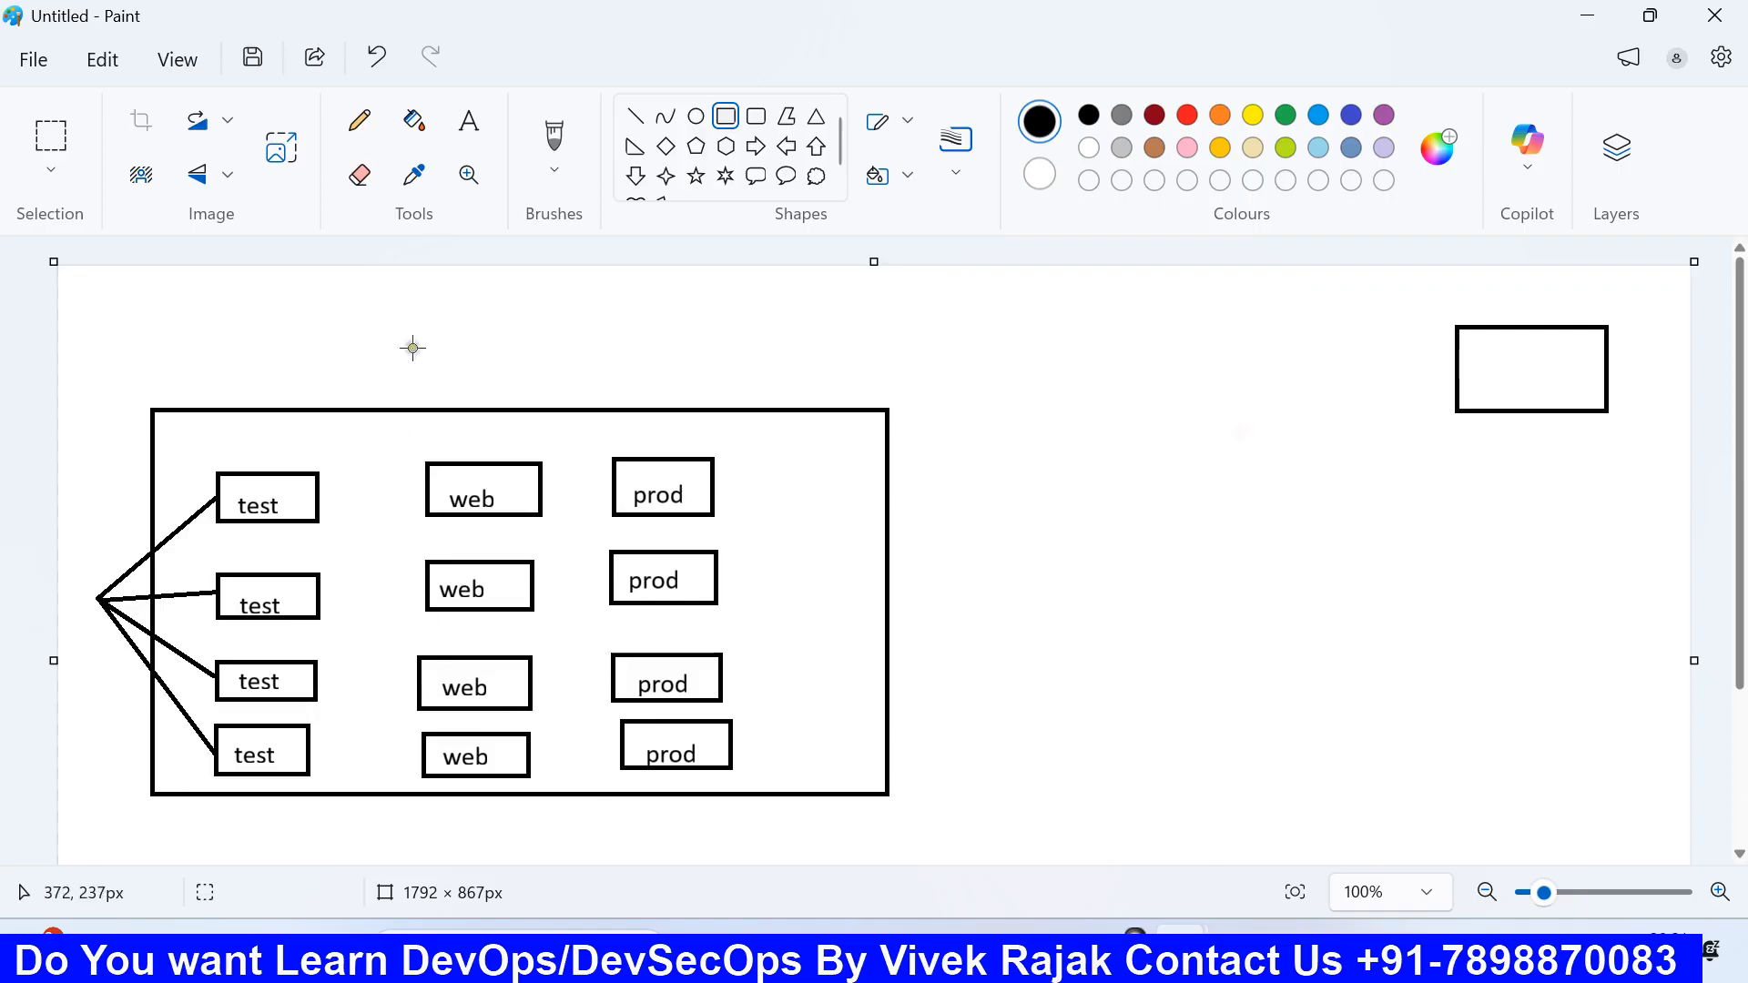
click(816, 119)
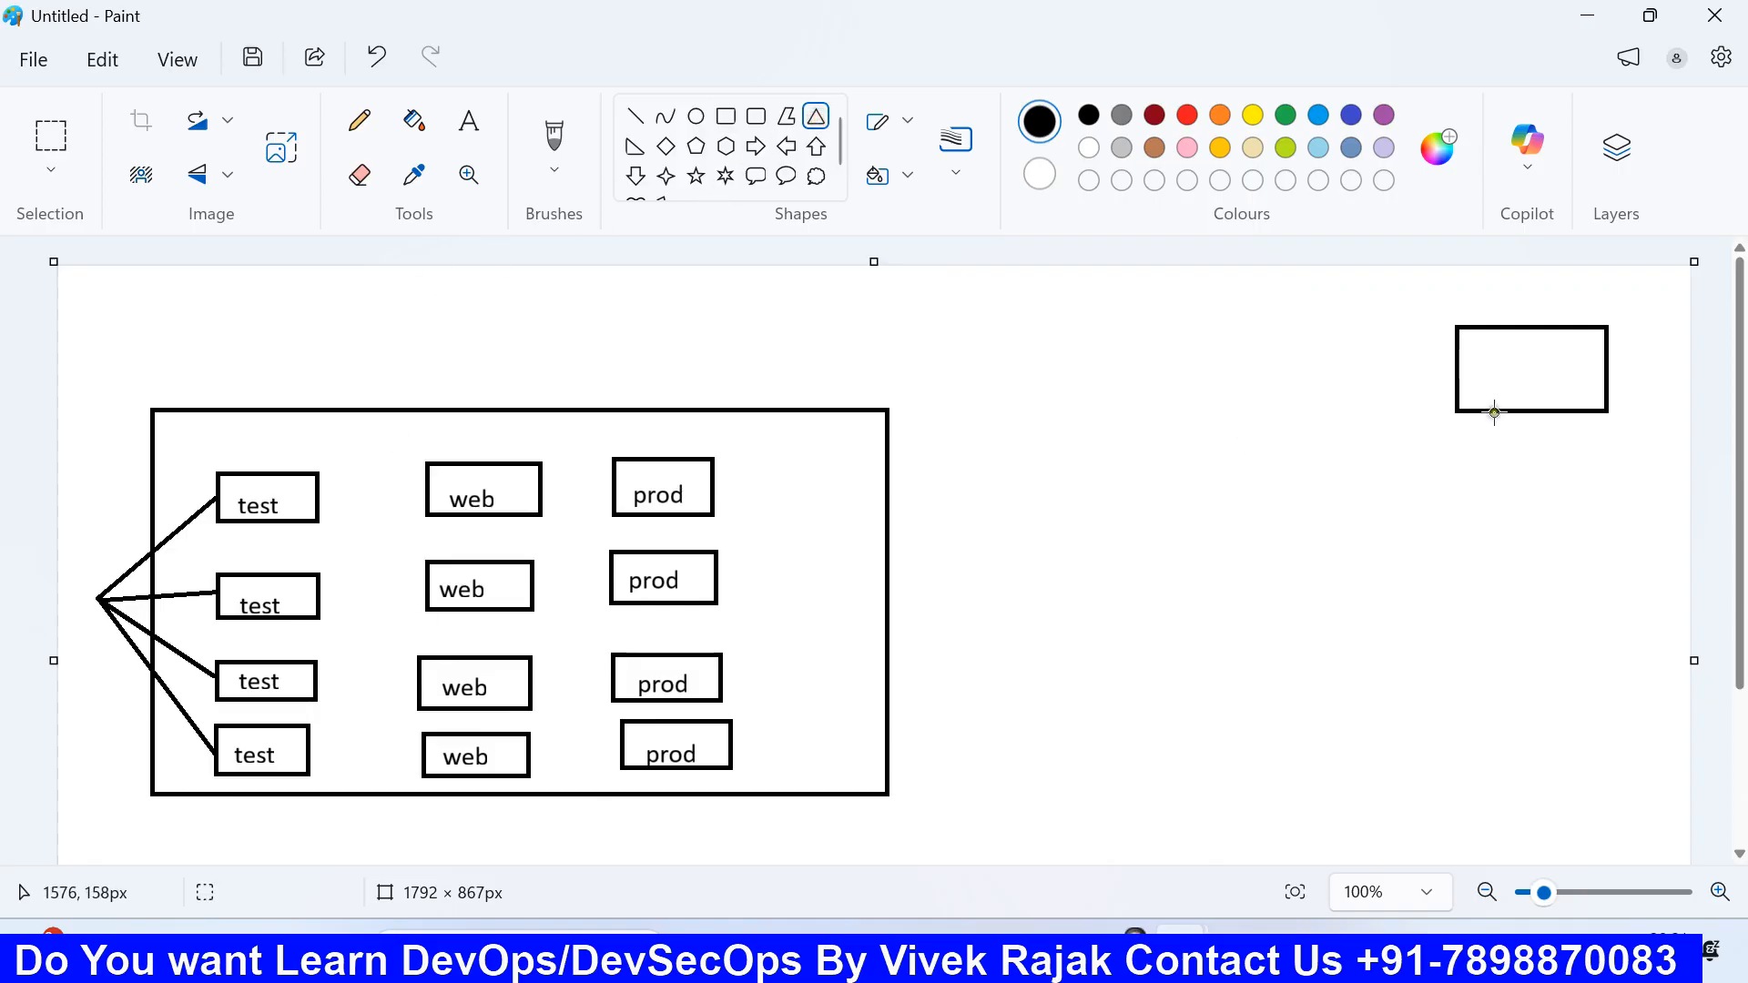
drag(1493, 416, 1553, 437)
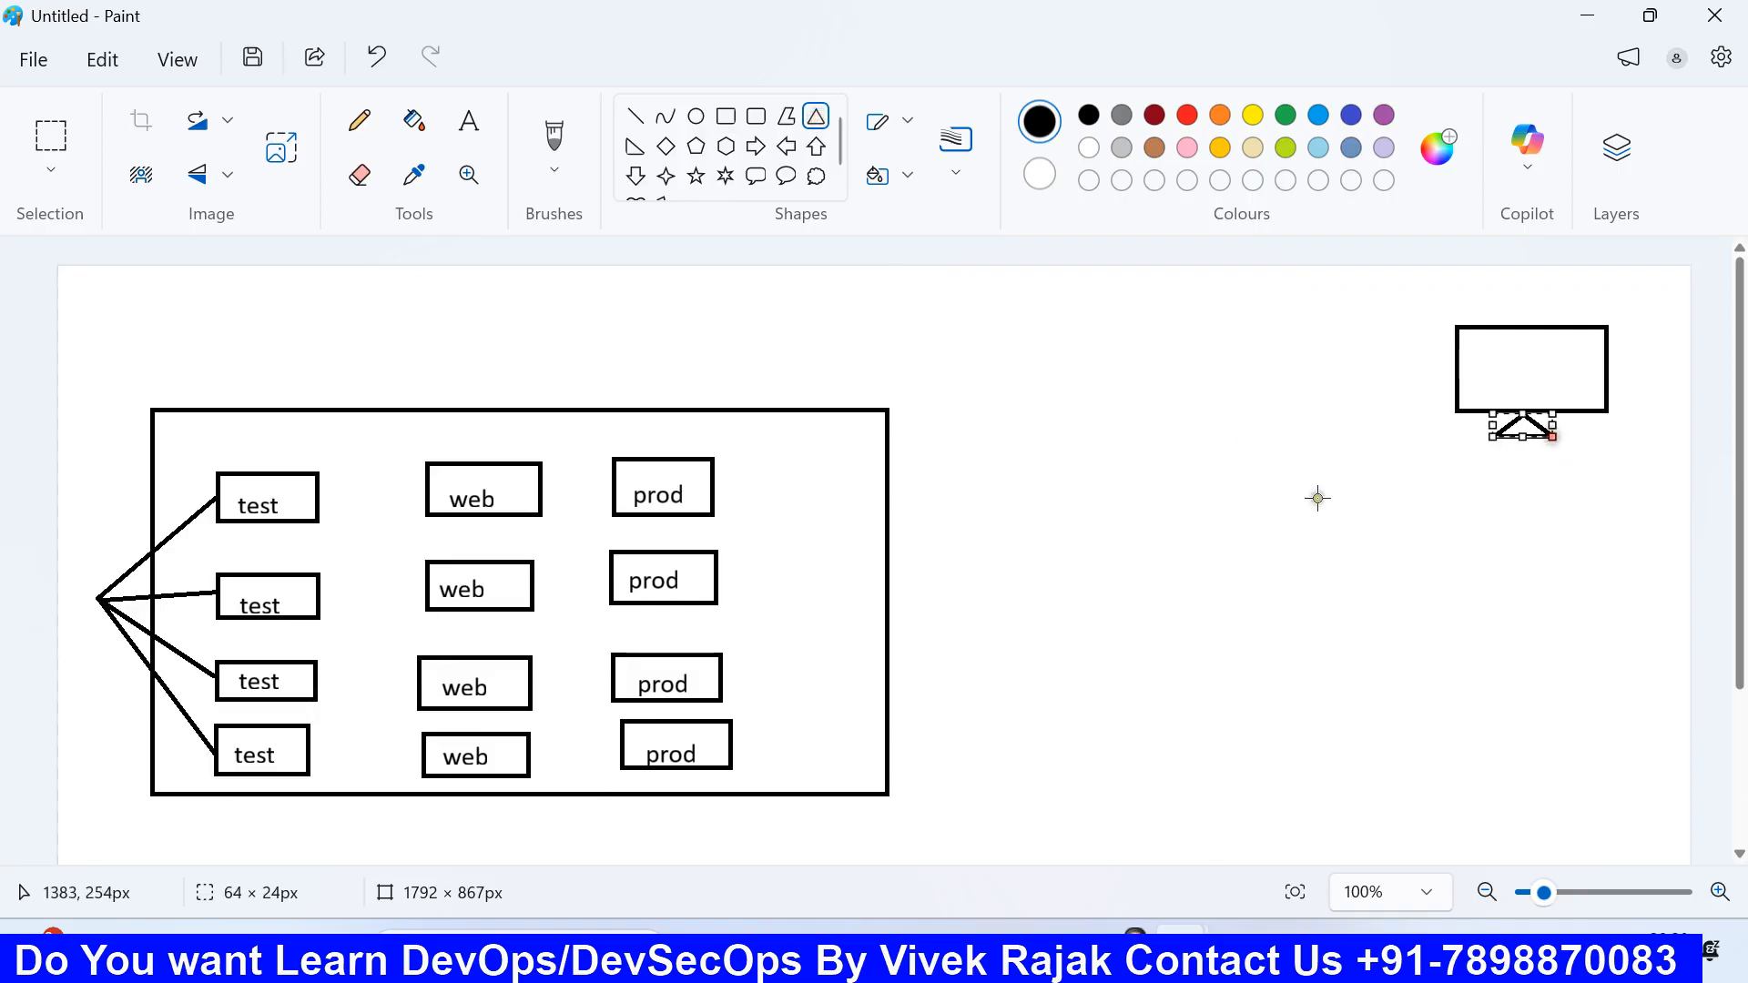
click(1317, 497)
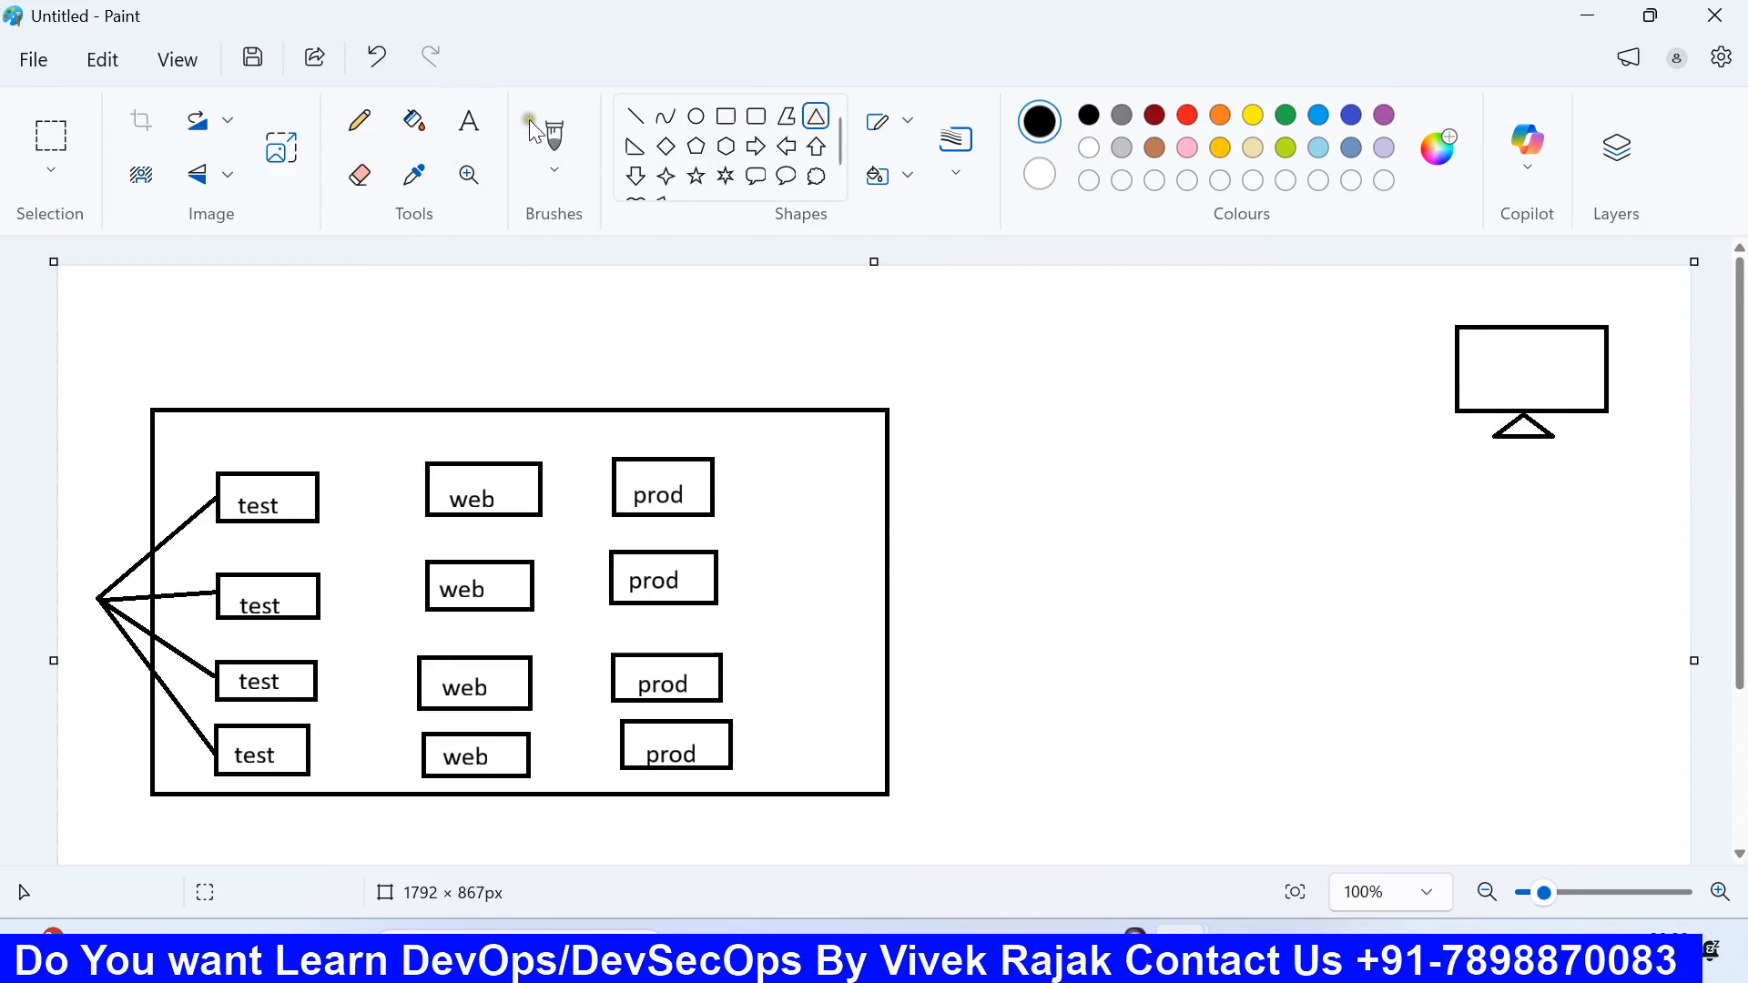
Step: Draw a straight line from the top prod box to the monitor
click(636, 116)
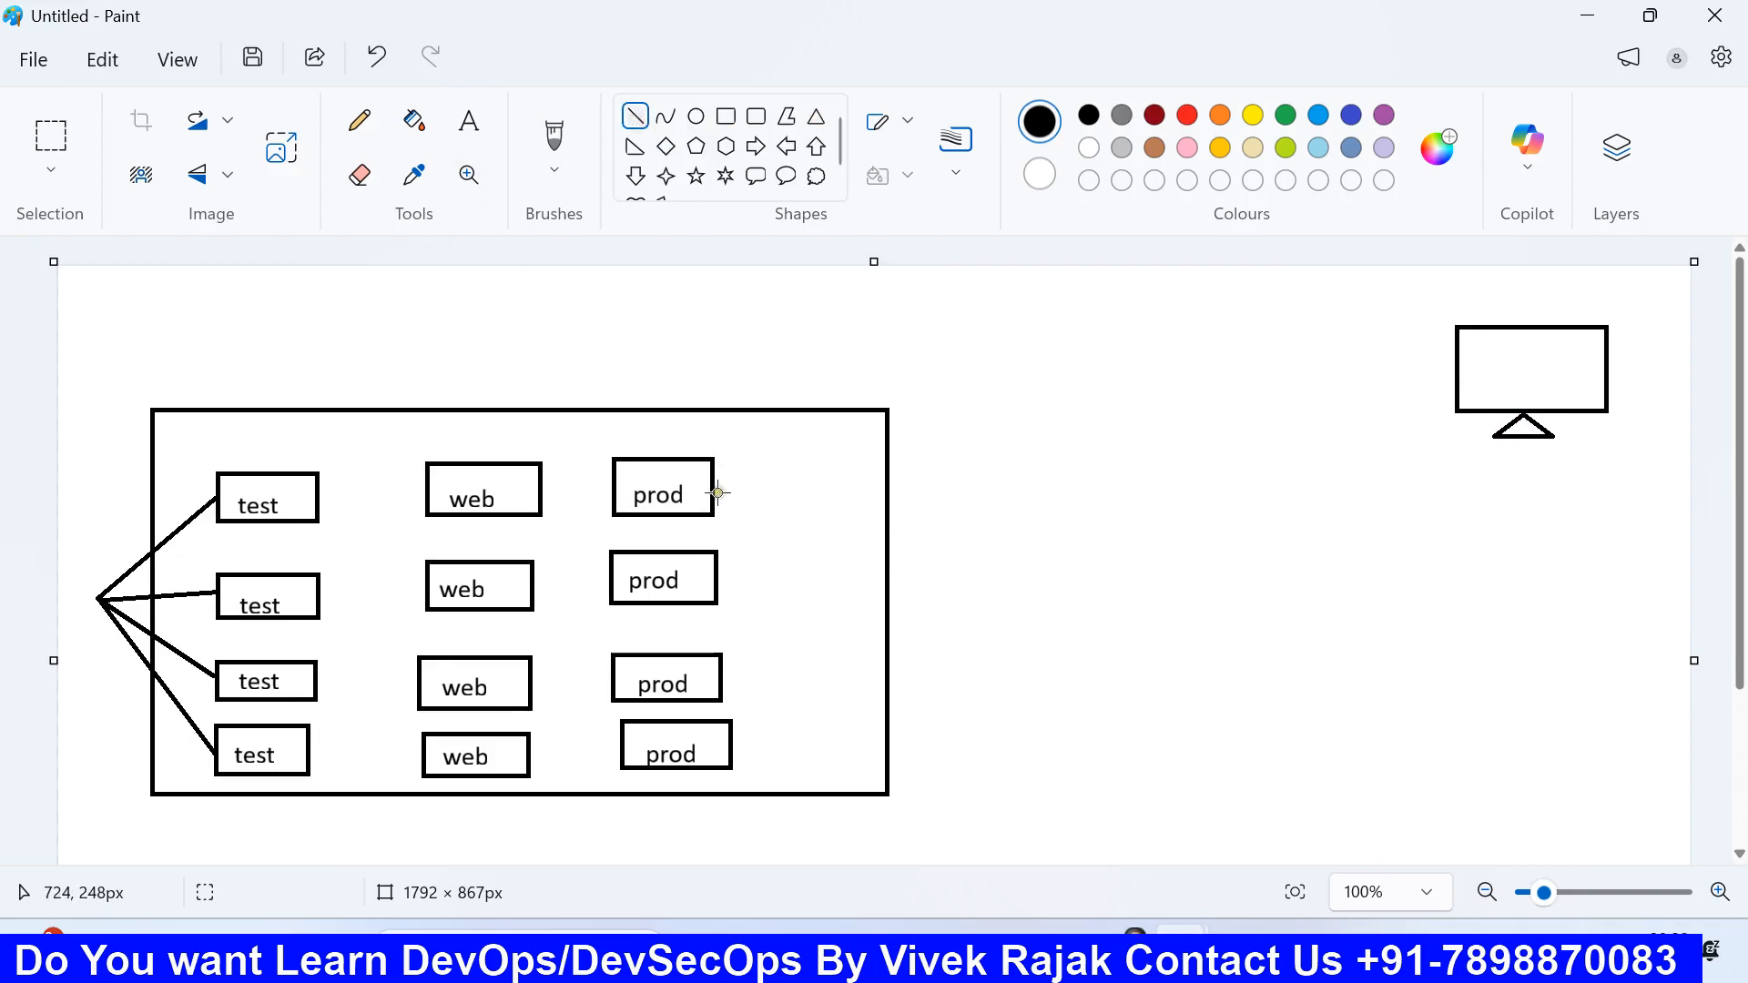
drag(715, 494, 1454, 359)
click(1032, 380)
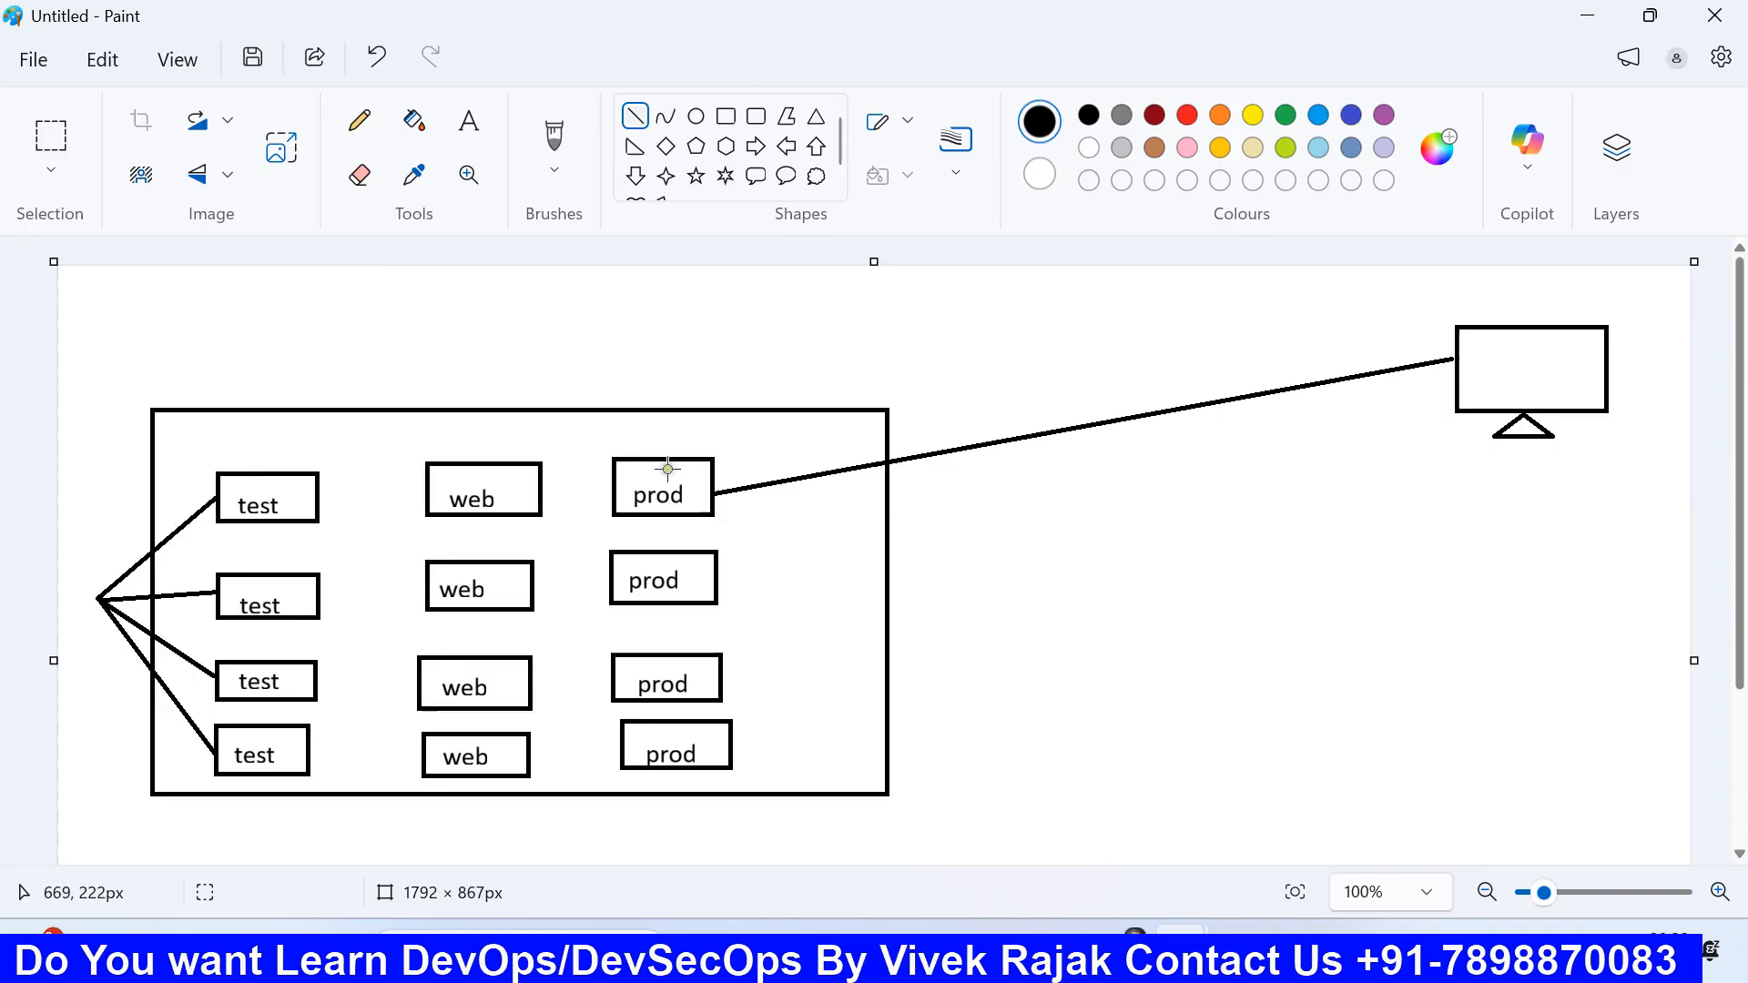
Step: Label the prod-to-monitor line 'rdp'
click(469, 120)
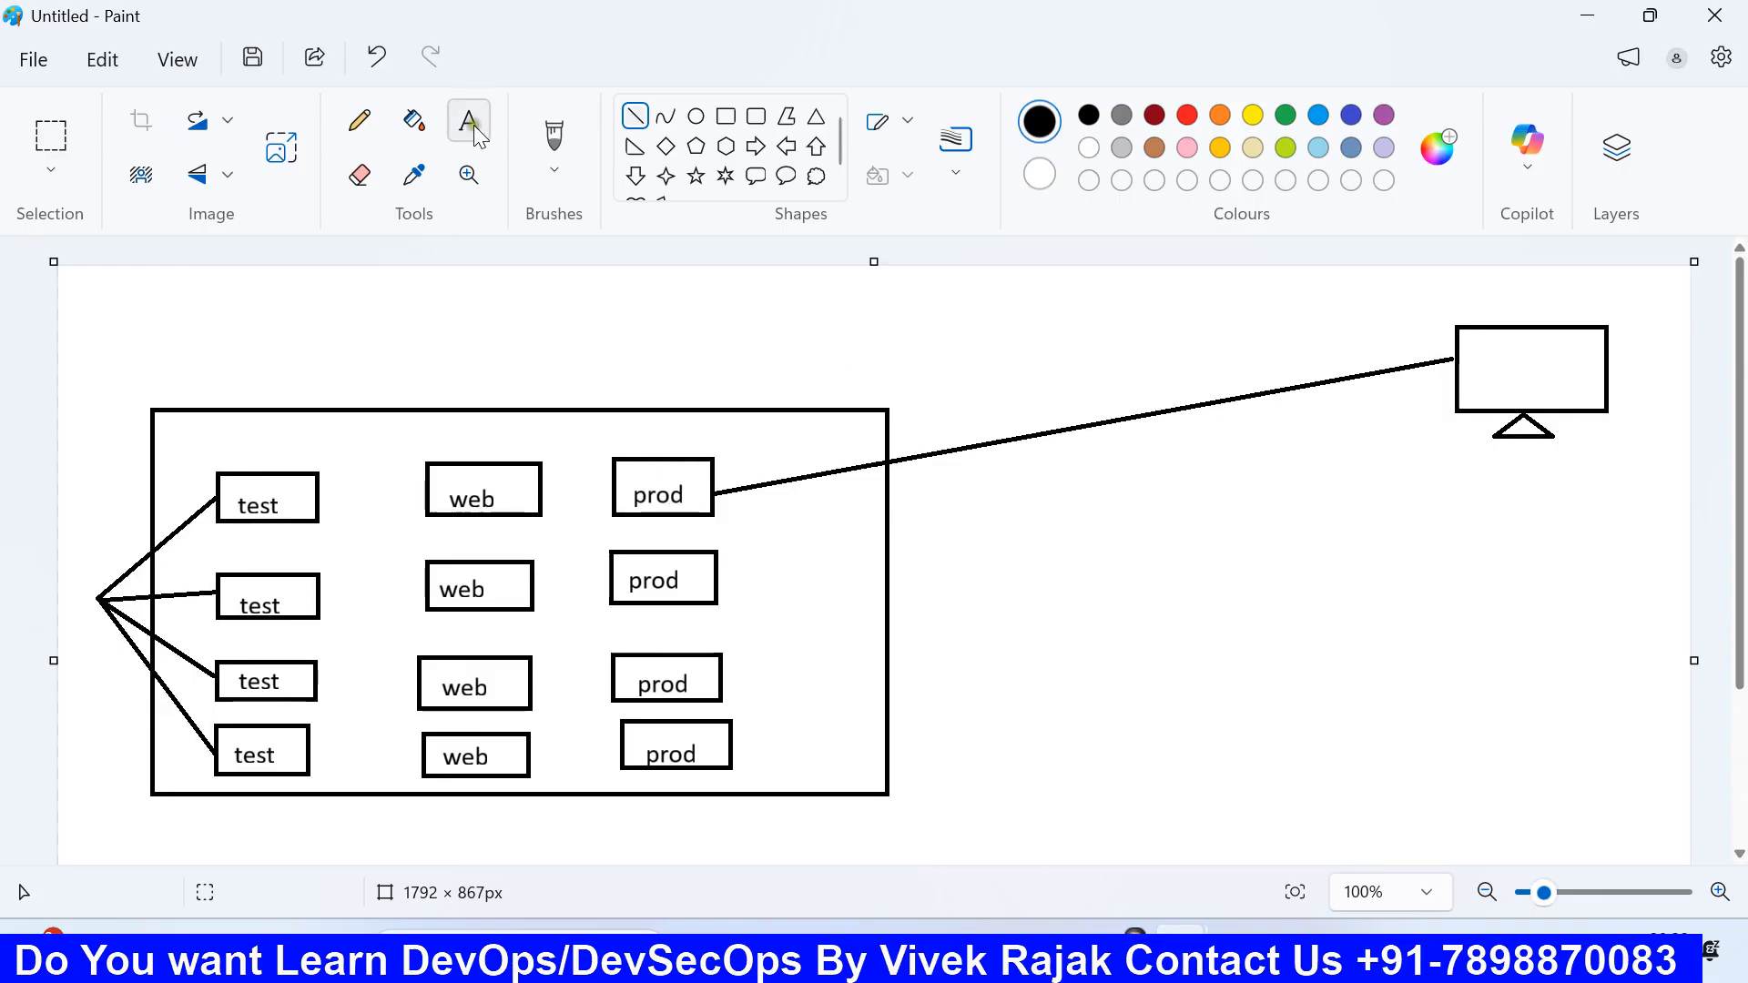
click(988, 475)
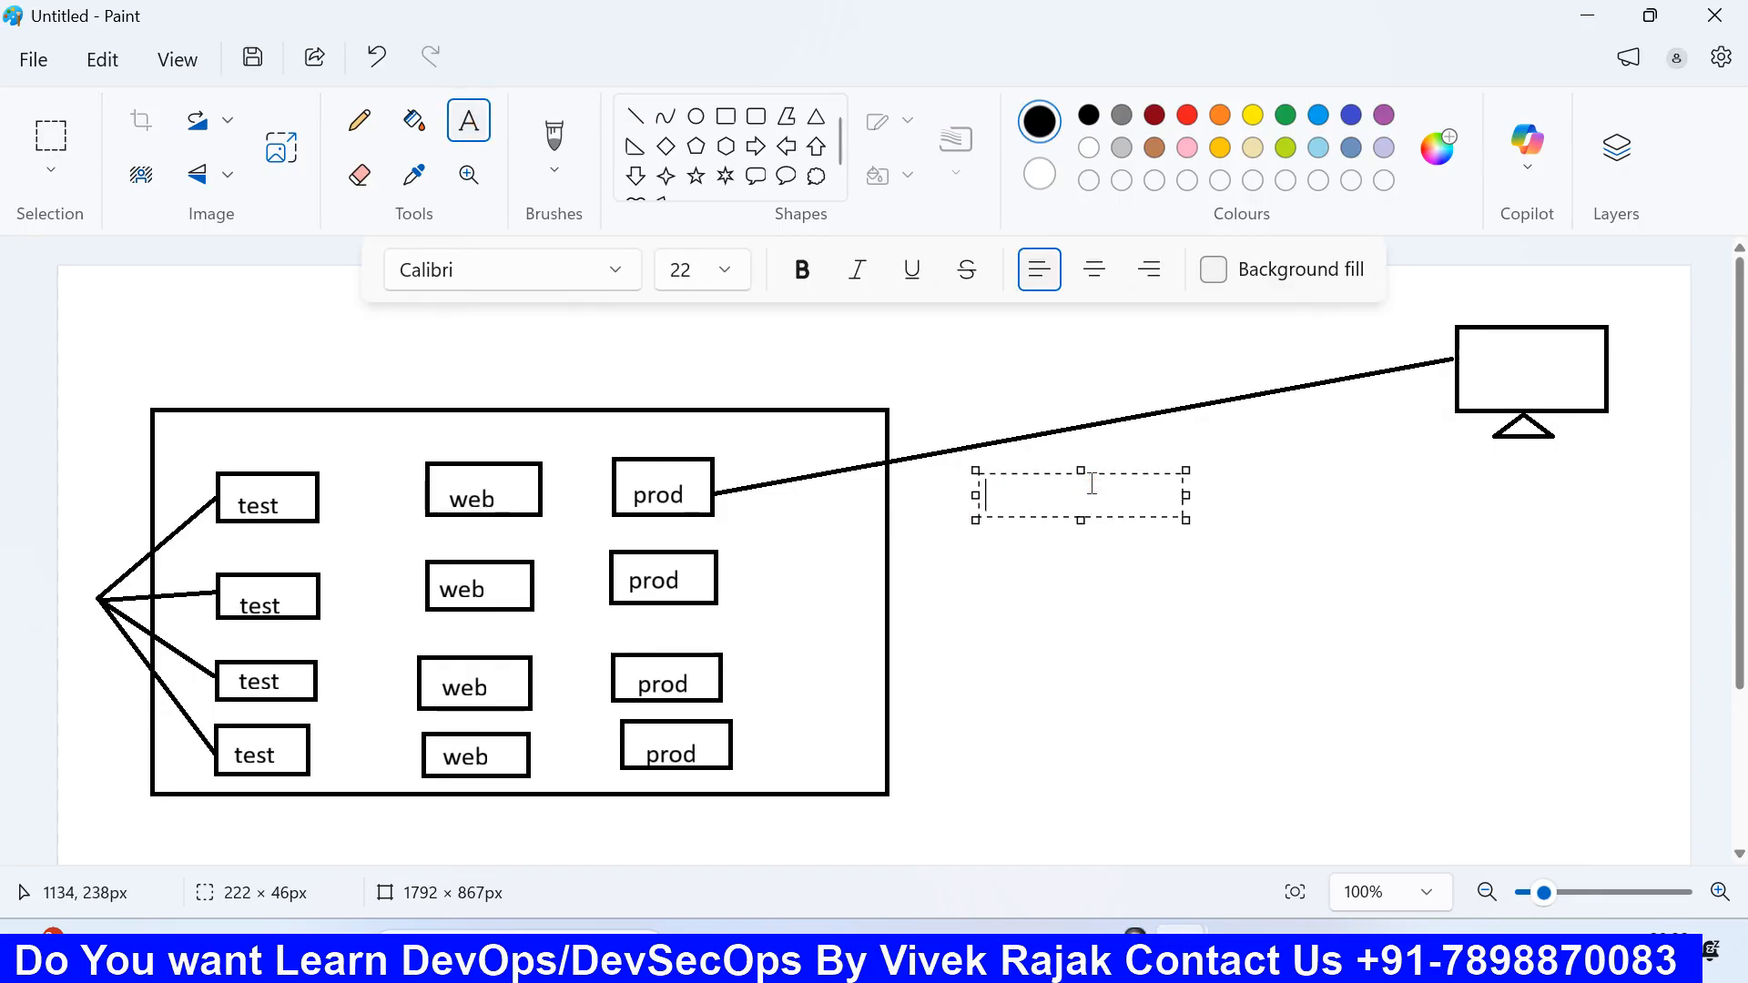
text(rdp)
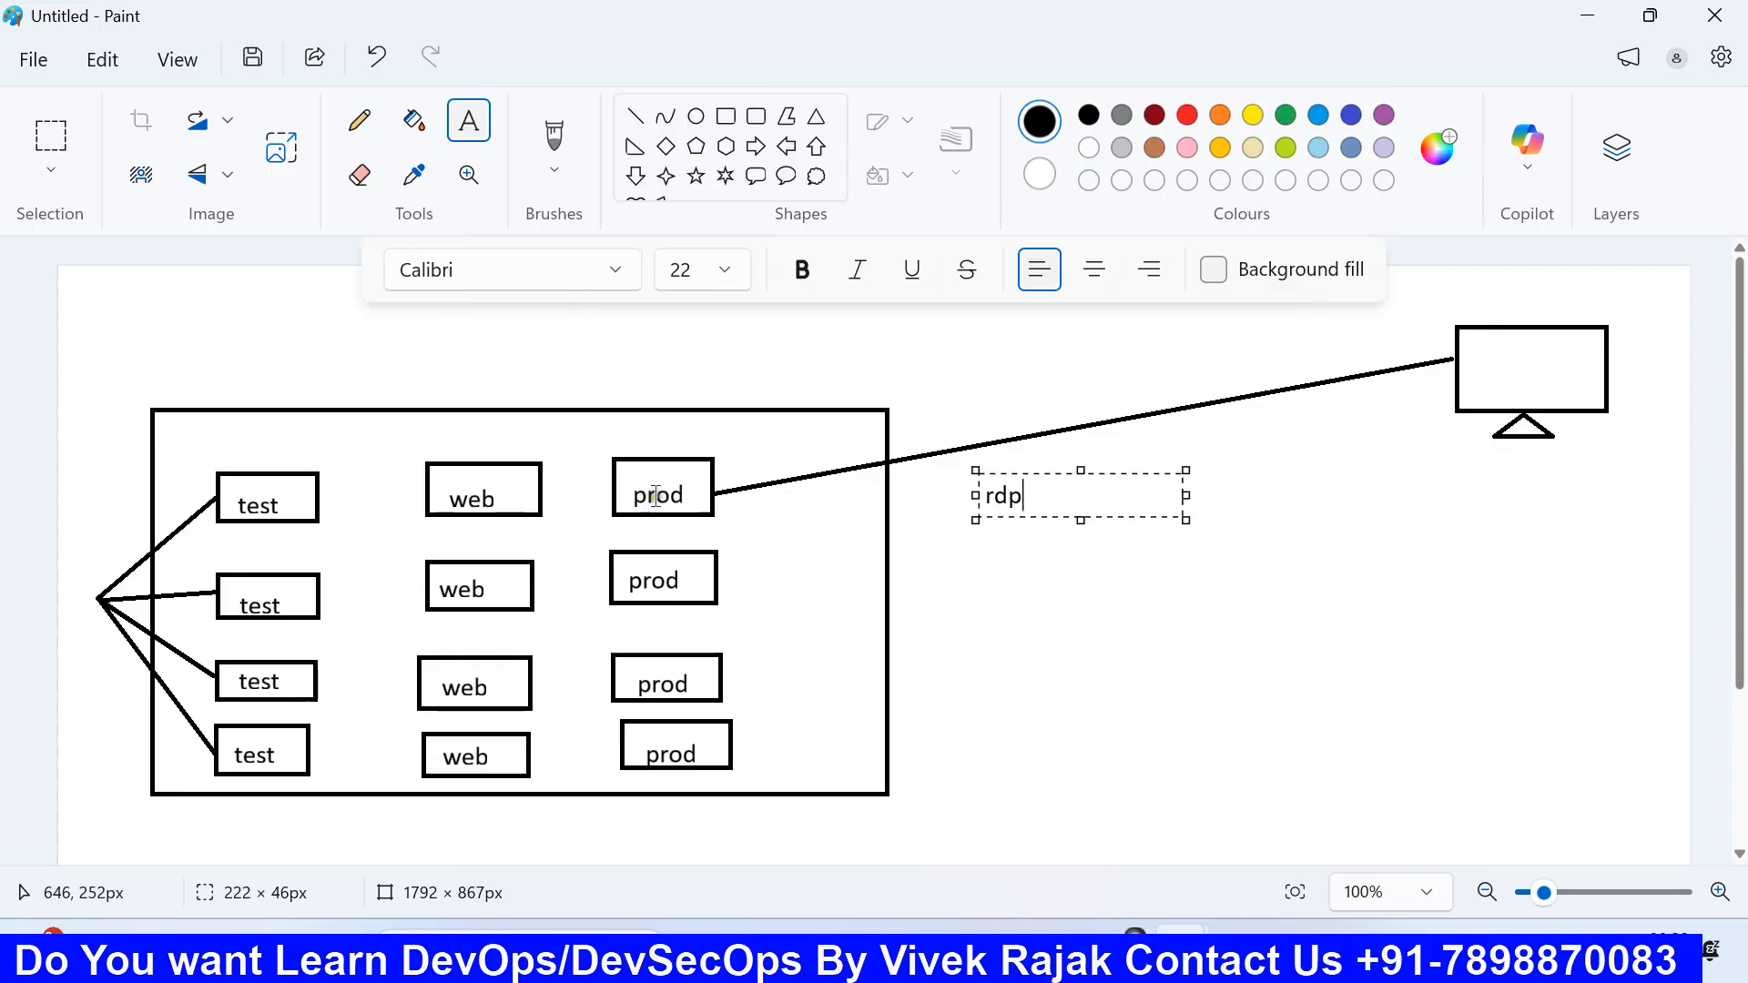
click(625, 508)
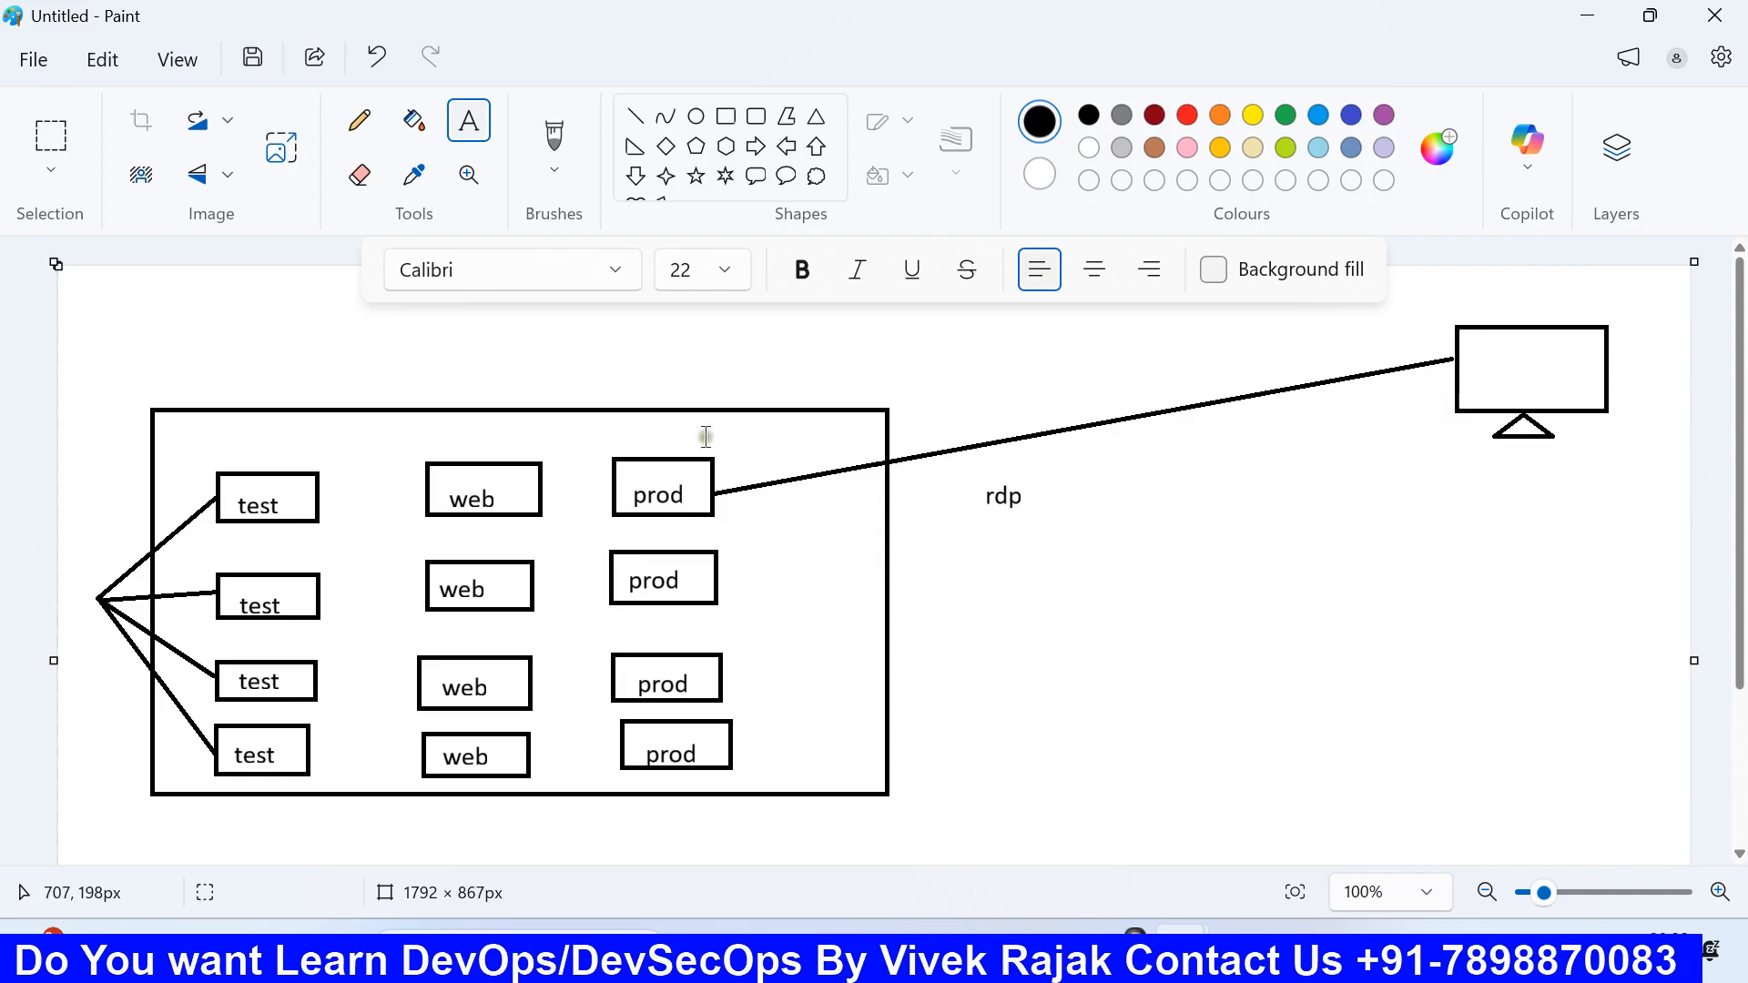
Step: Add a text box below the label listing ports 80 and 443 on separate lines
drag(1108, 627, 1319, 739)
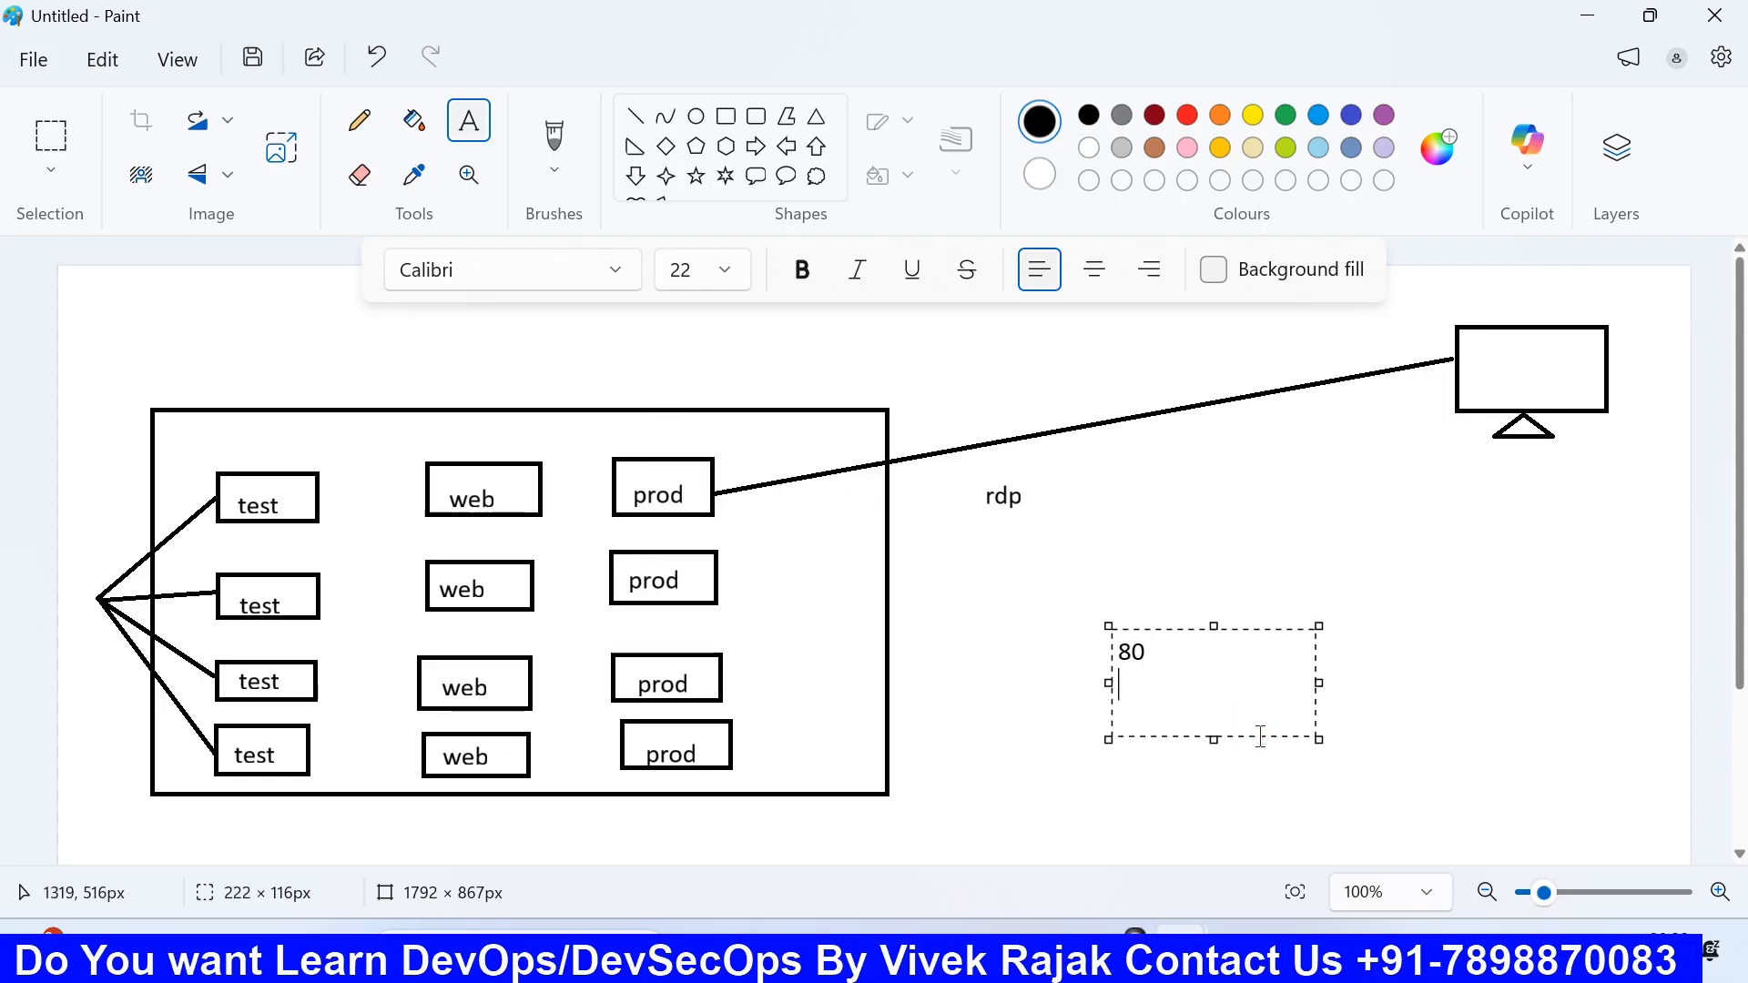
text(80)
key(Return)
text(443)
click(1217, 640)
Step: Check rule 1 in the launch form (rdp, port 3389, Anywhere source), then switch back to Paint
click(1002, 949)
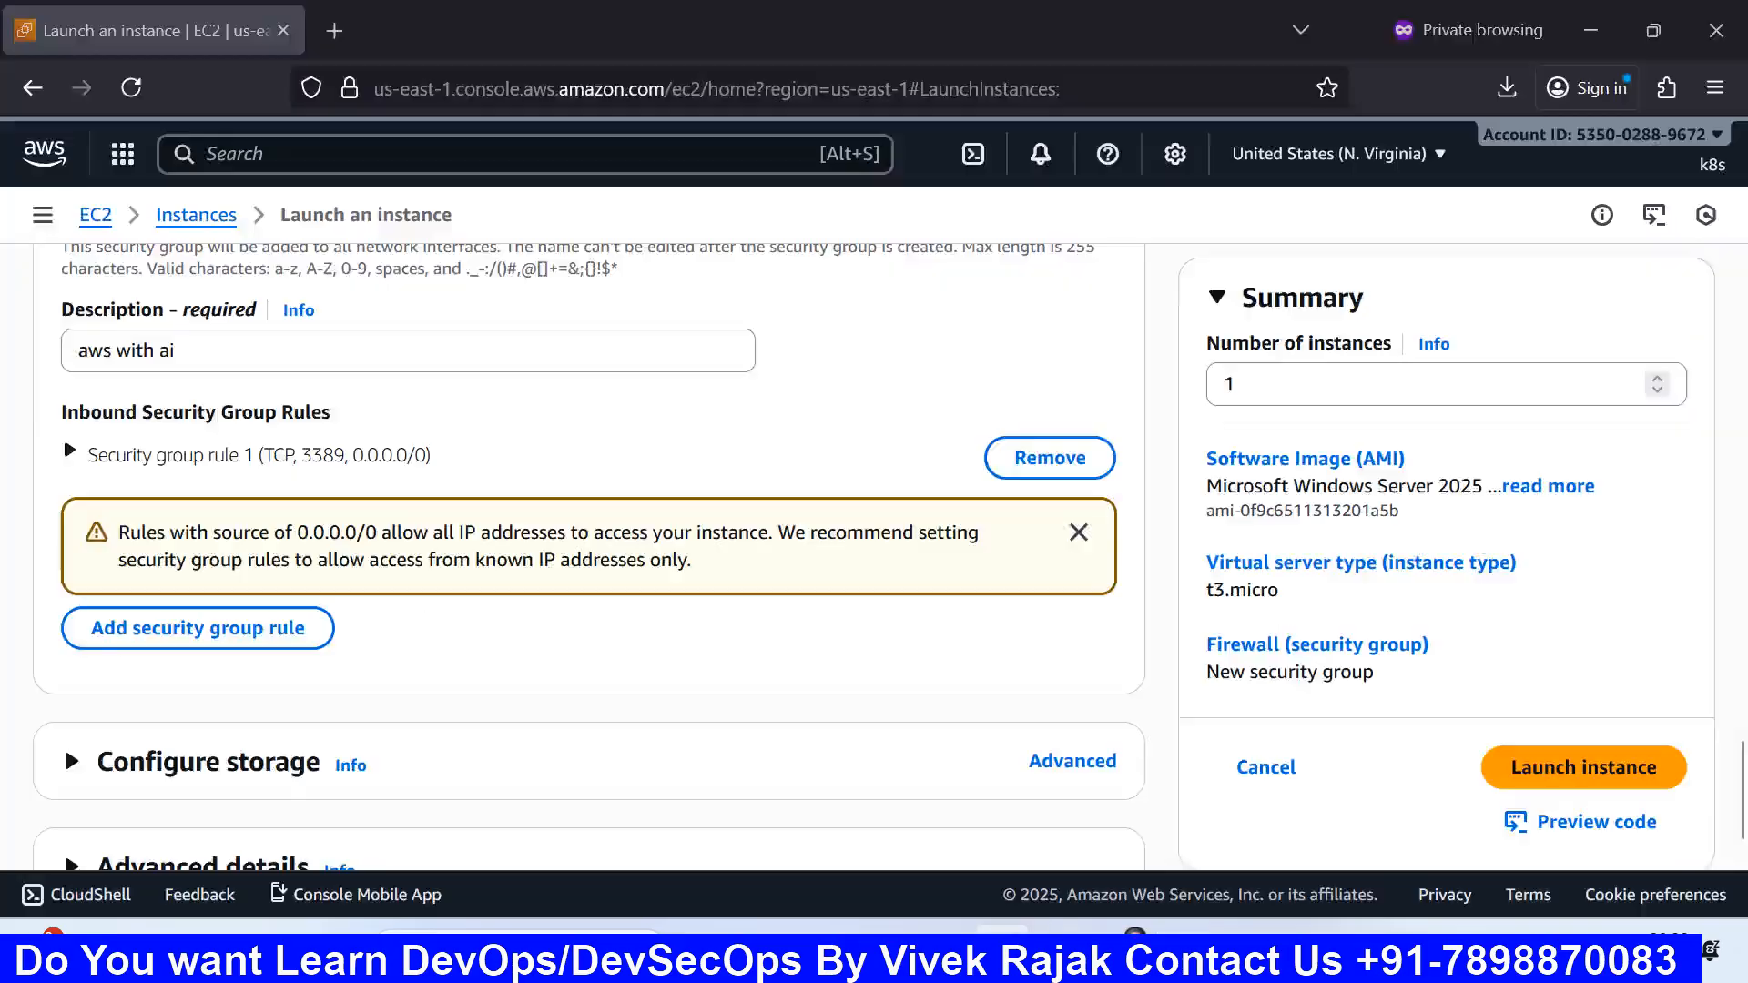
scroll(502, 678, up, 1)
scroll(505, 683, up, 1)
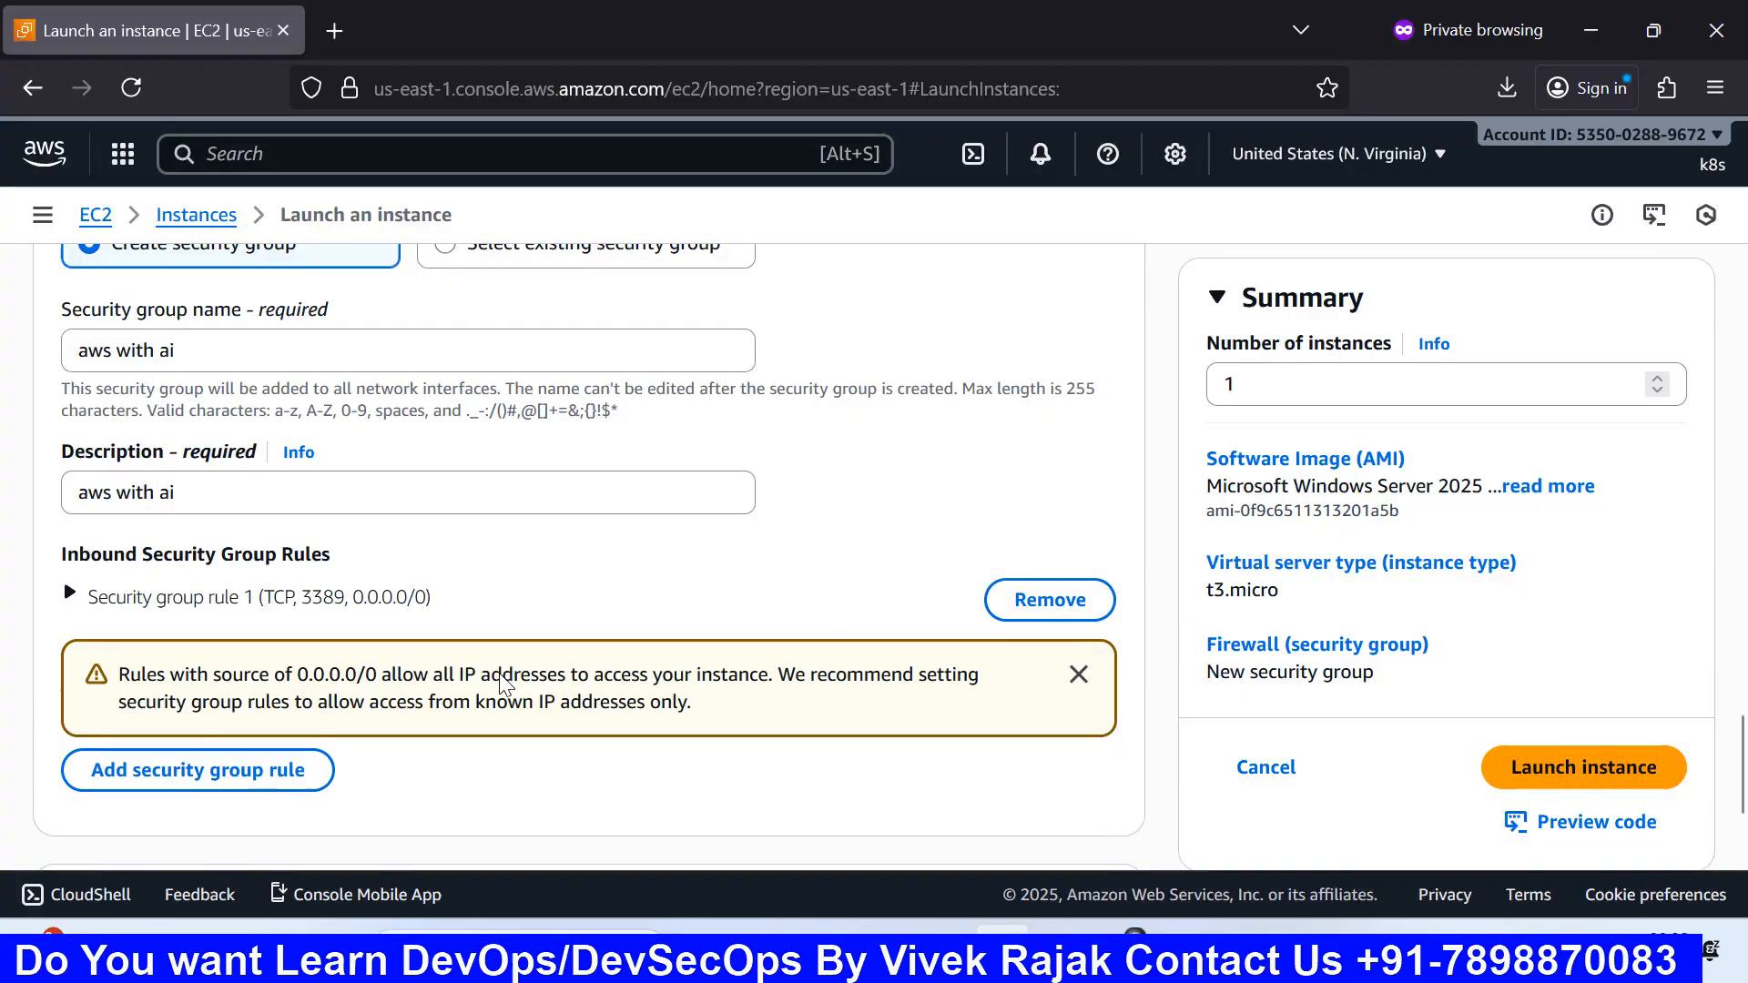
click(213, 616)
scroll(248, 612, down, 3)
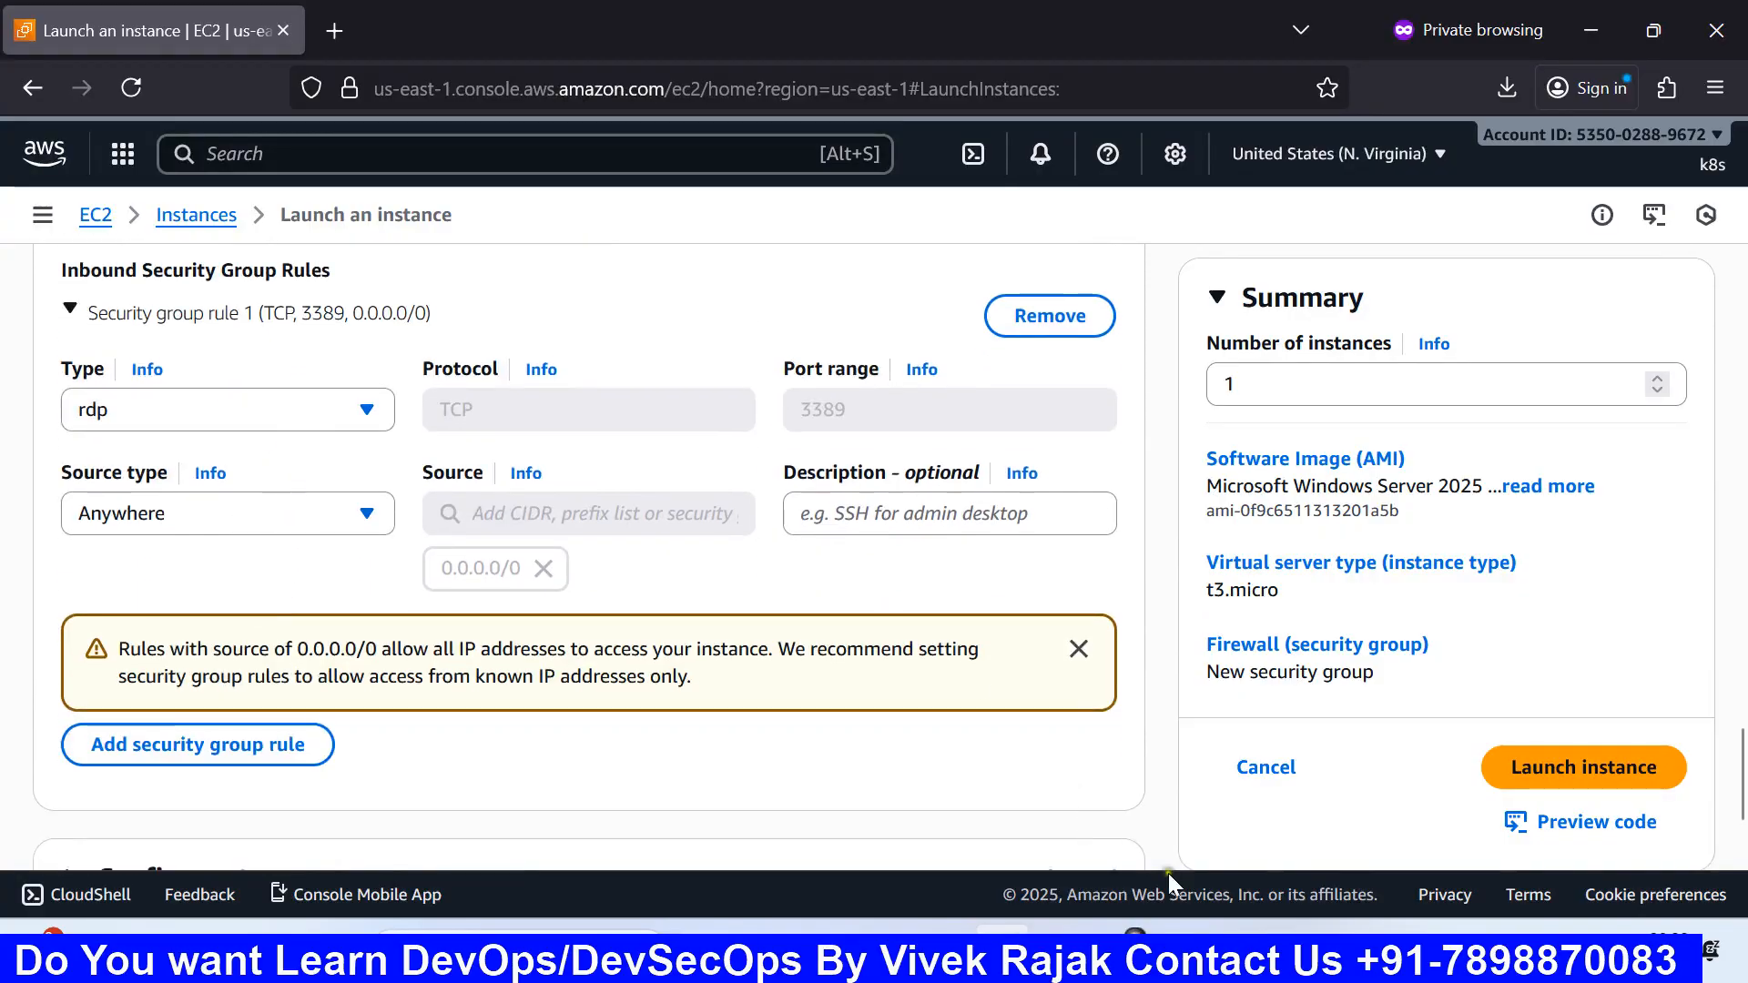
mouse_move(1189, 947)
click(1138, 811)
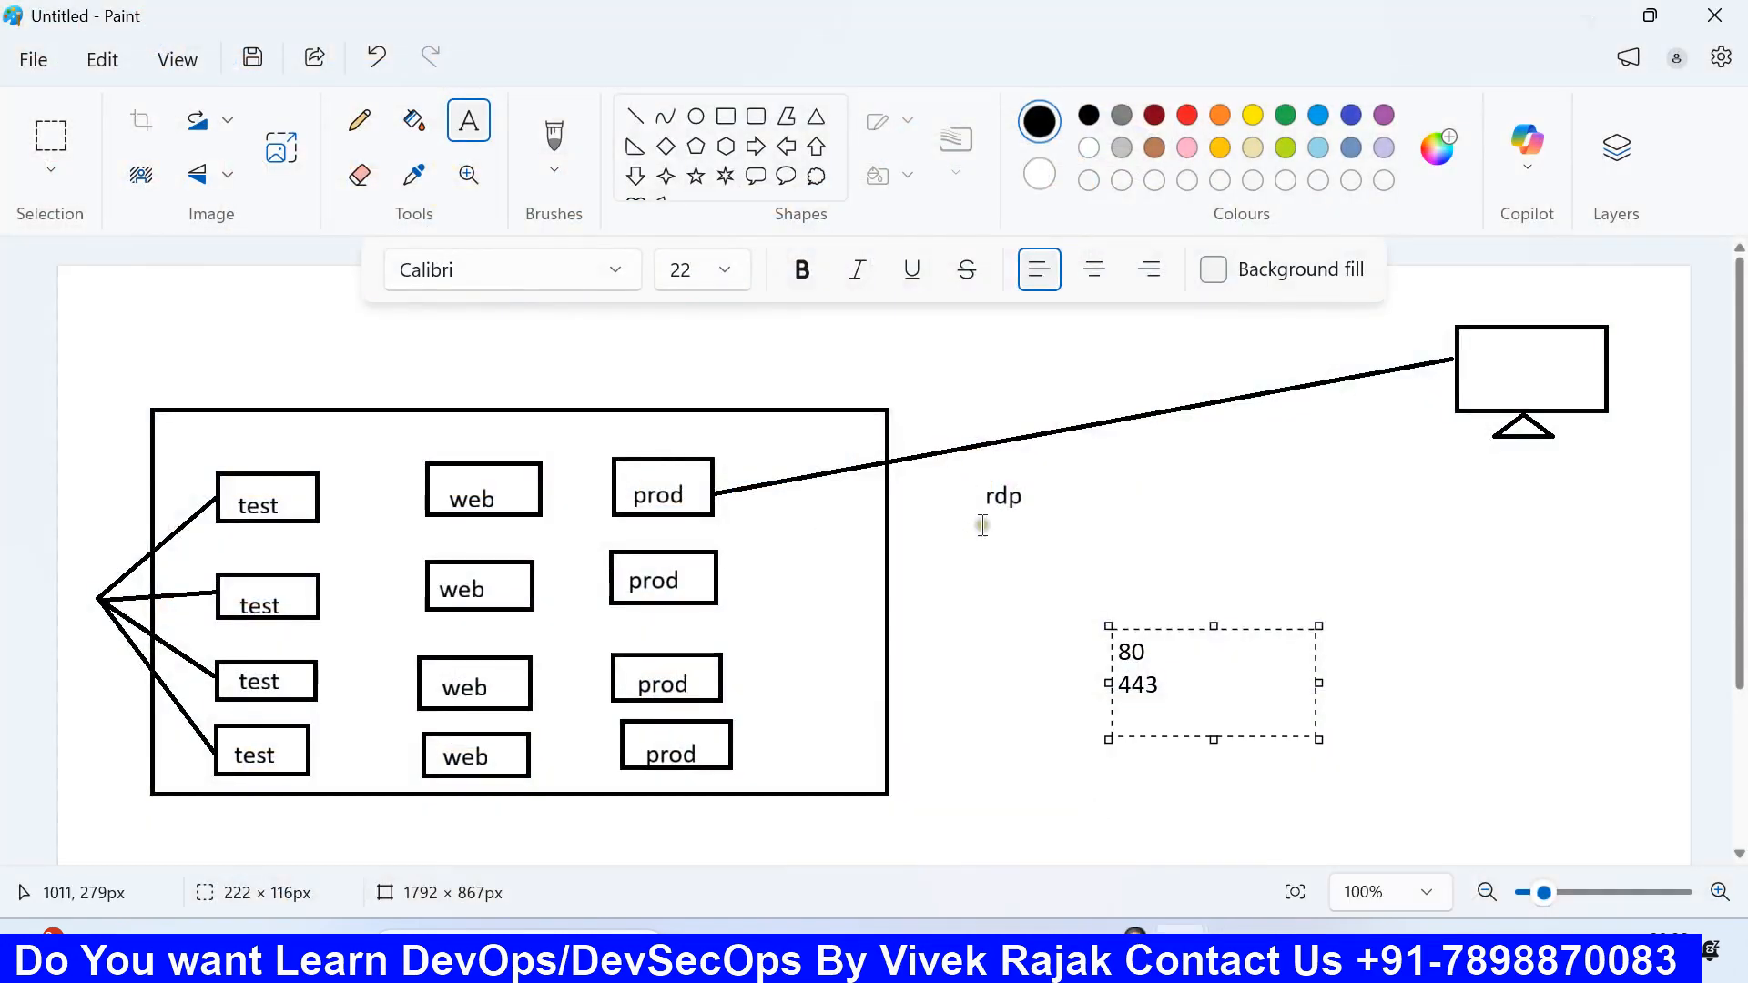
key(alt+Tab)
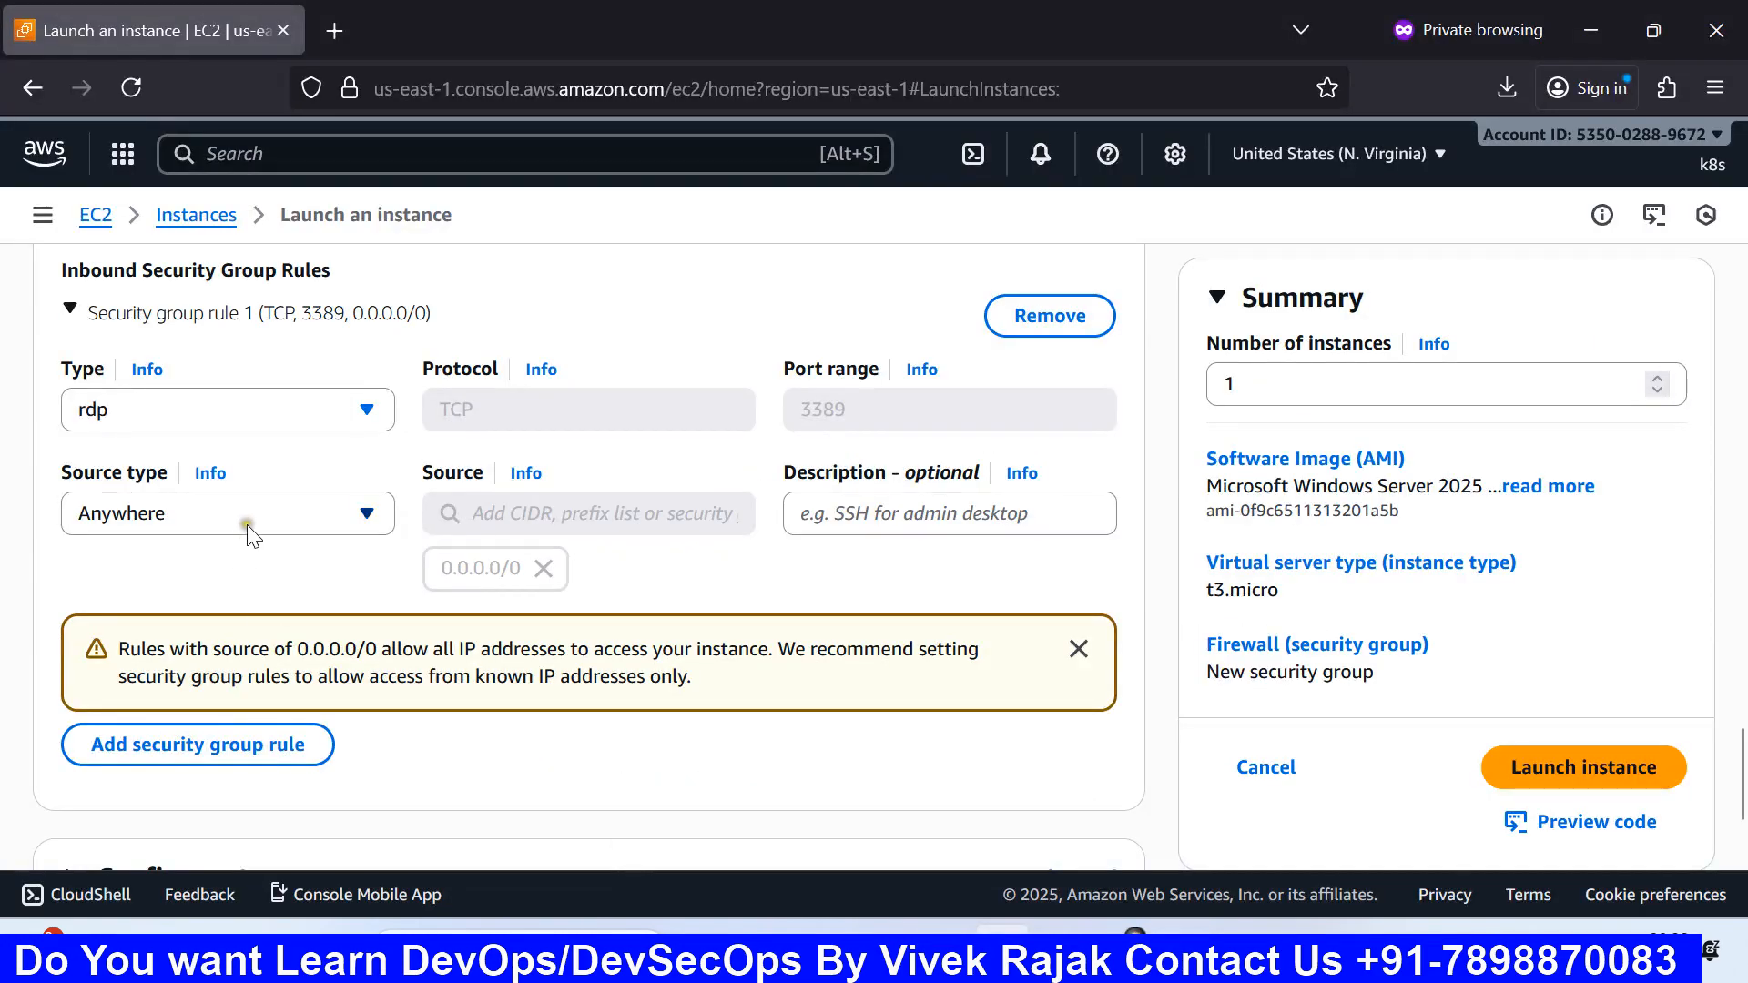
click(243, 518)
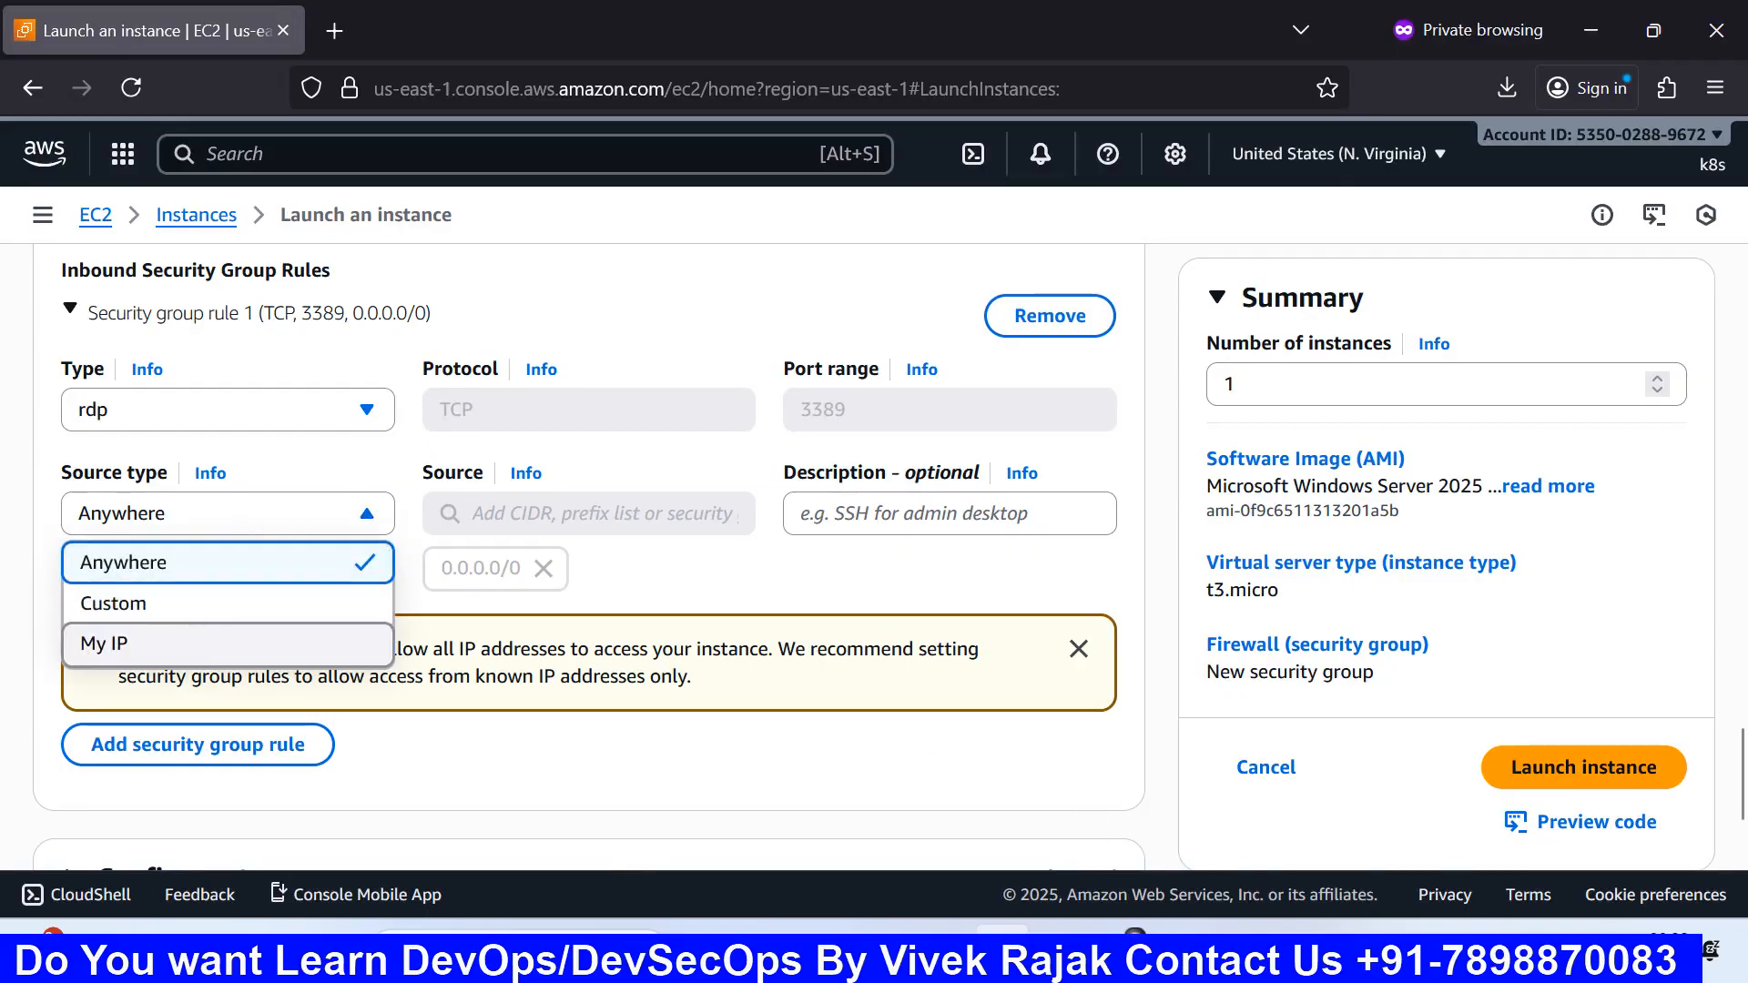
click(1181, 952)
click(1311, 847)
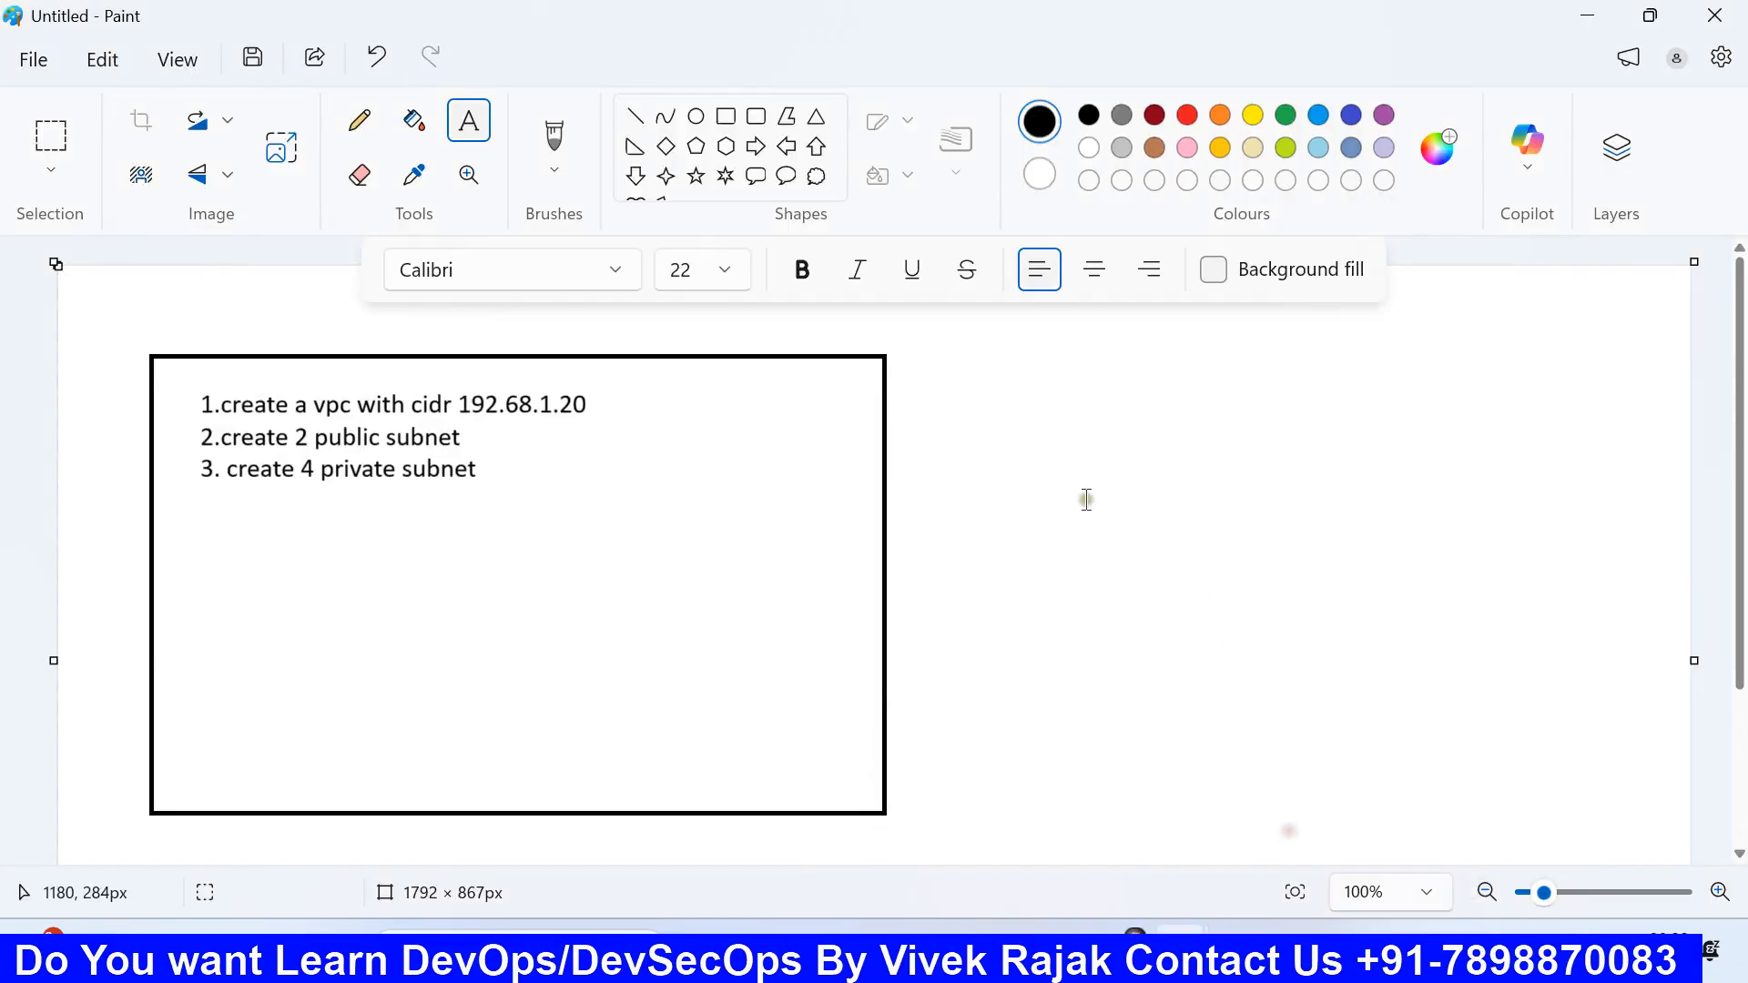
Step: Back in the diagram, write a user's name inside the first monitor
click(1182, 953)
click(1029, 811)
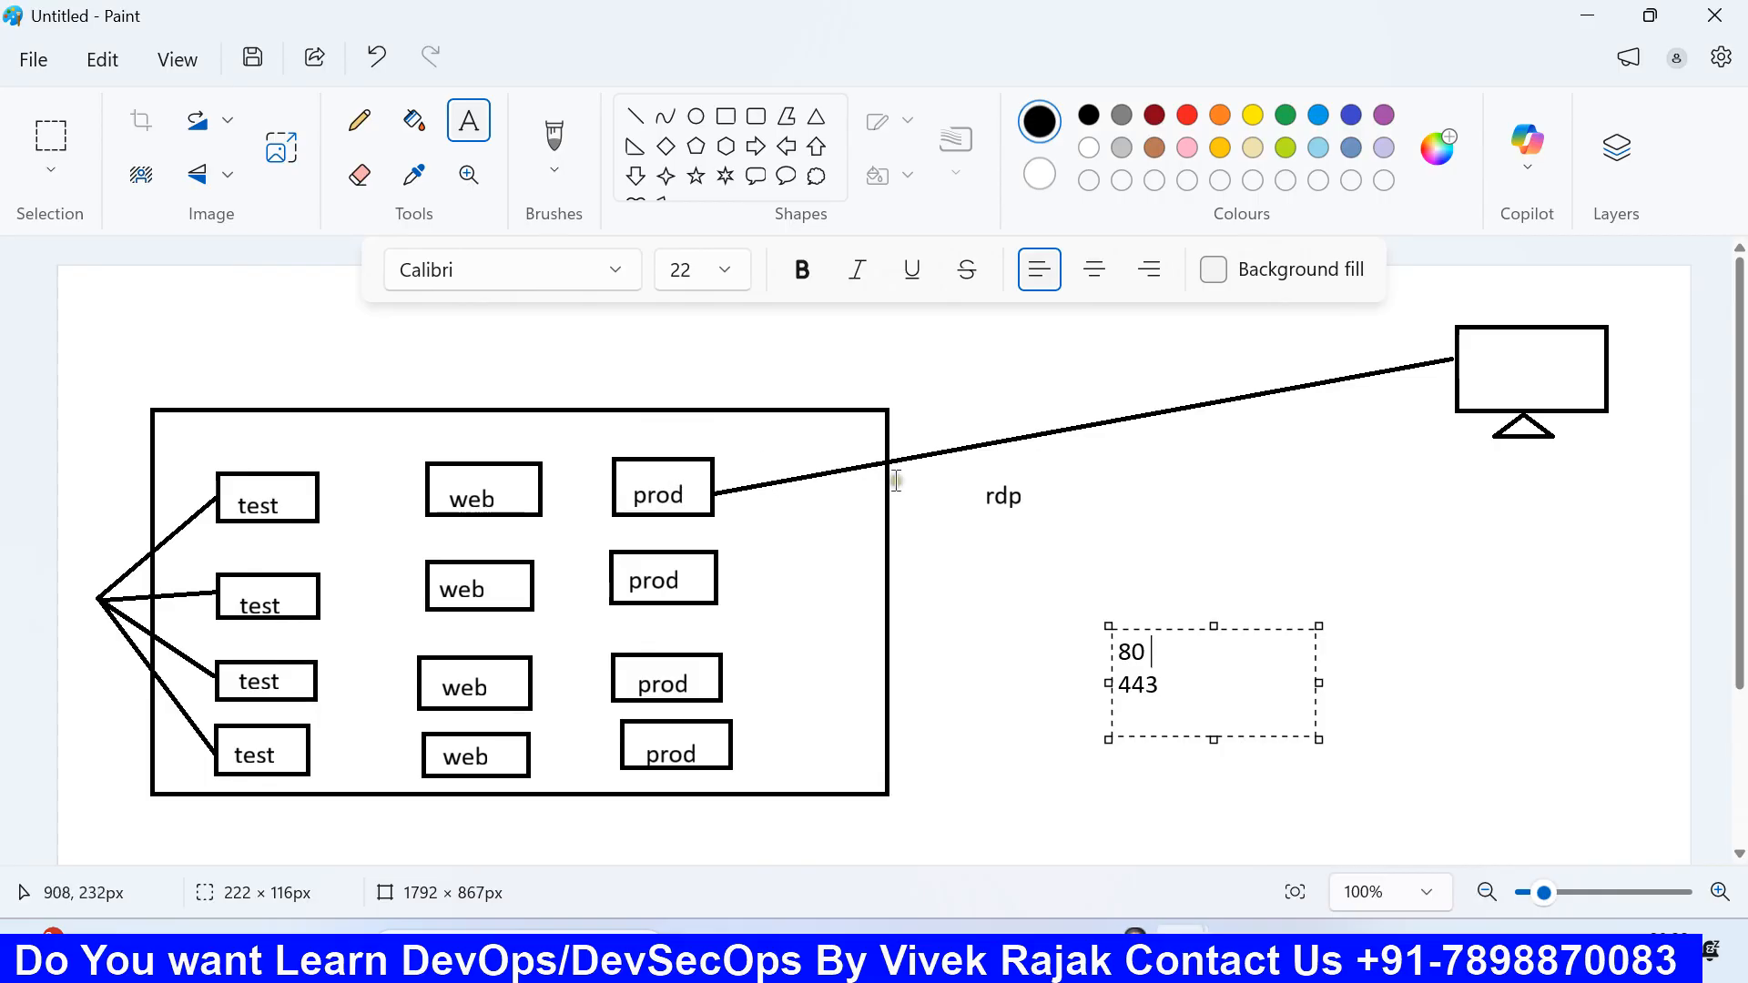
drag(948, 532, 1154, 579)
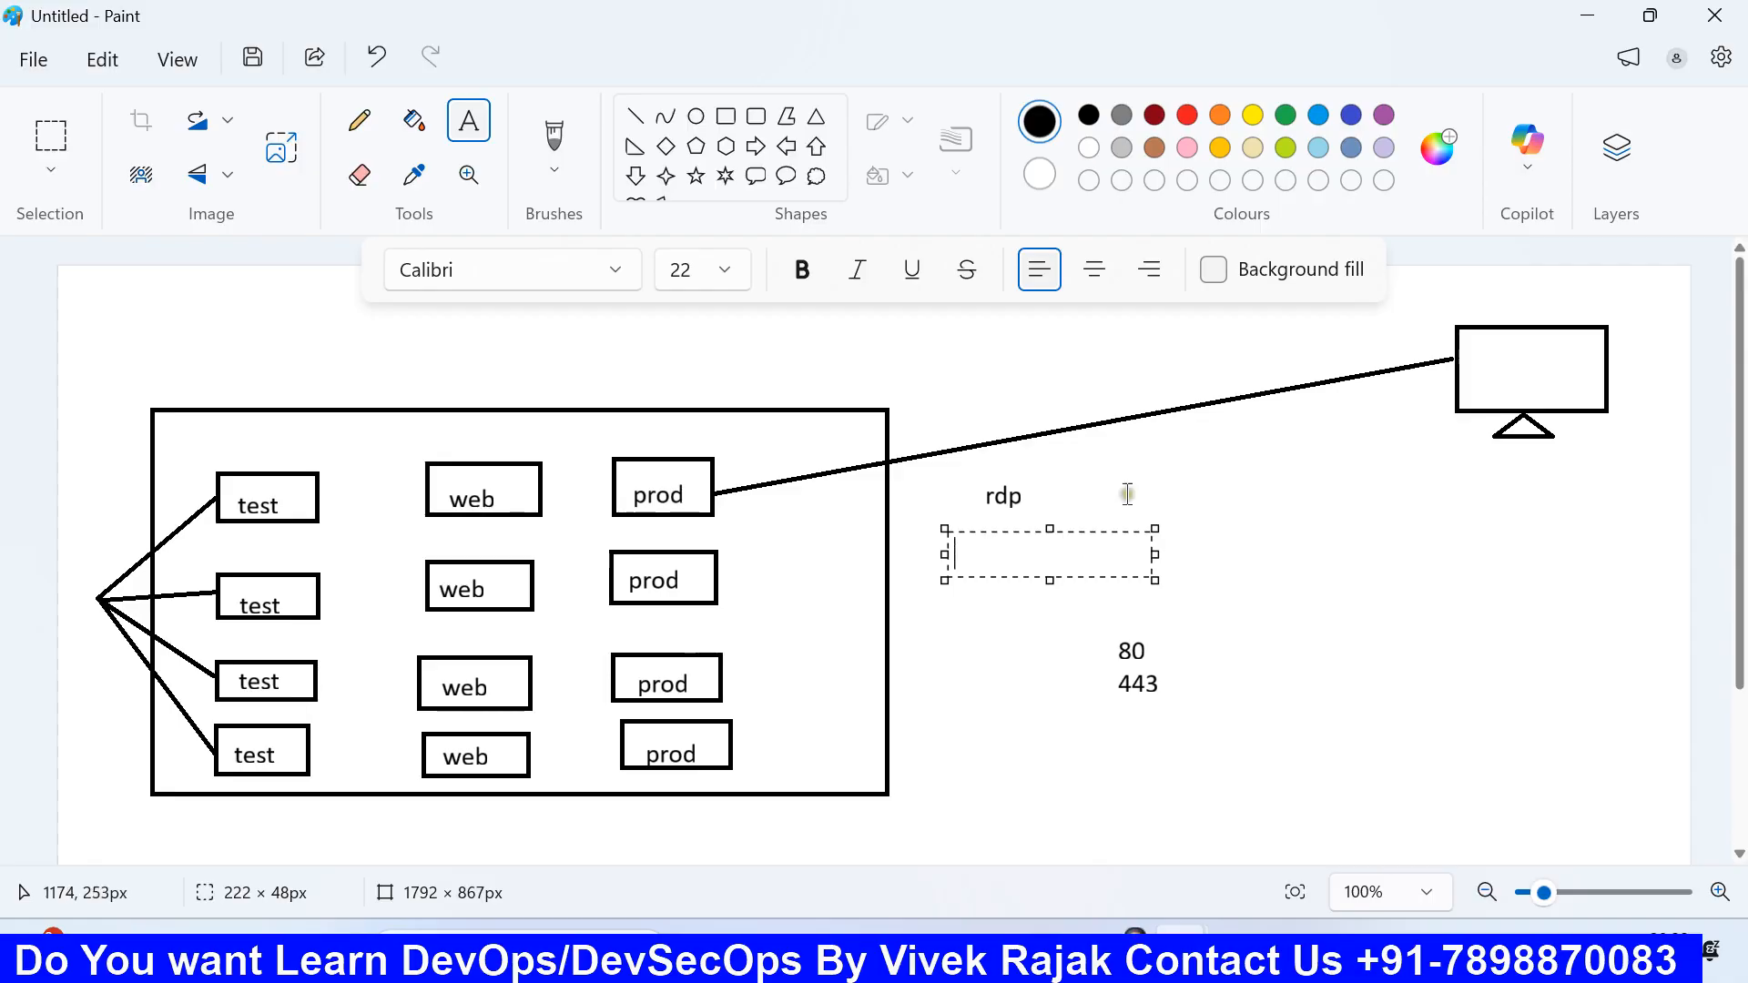
drag(1488, 354, 1545, 365)
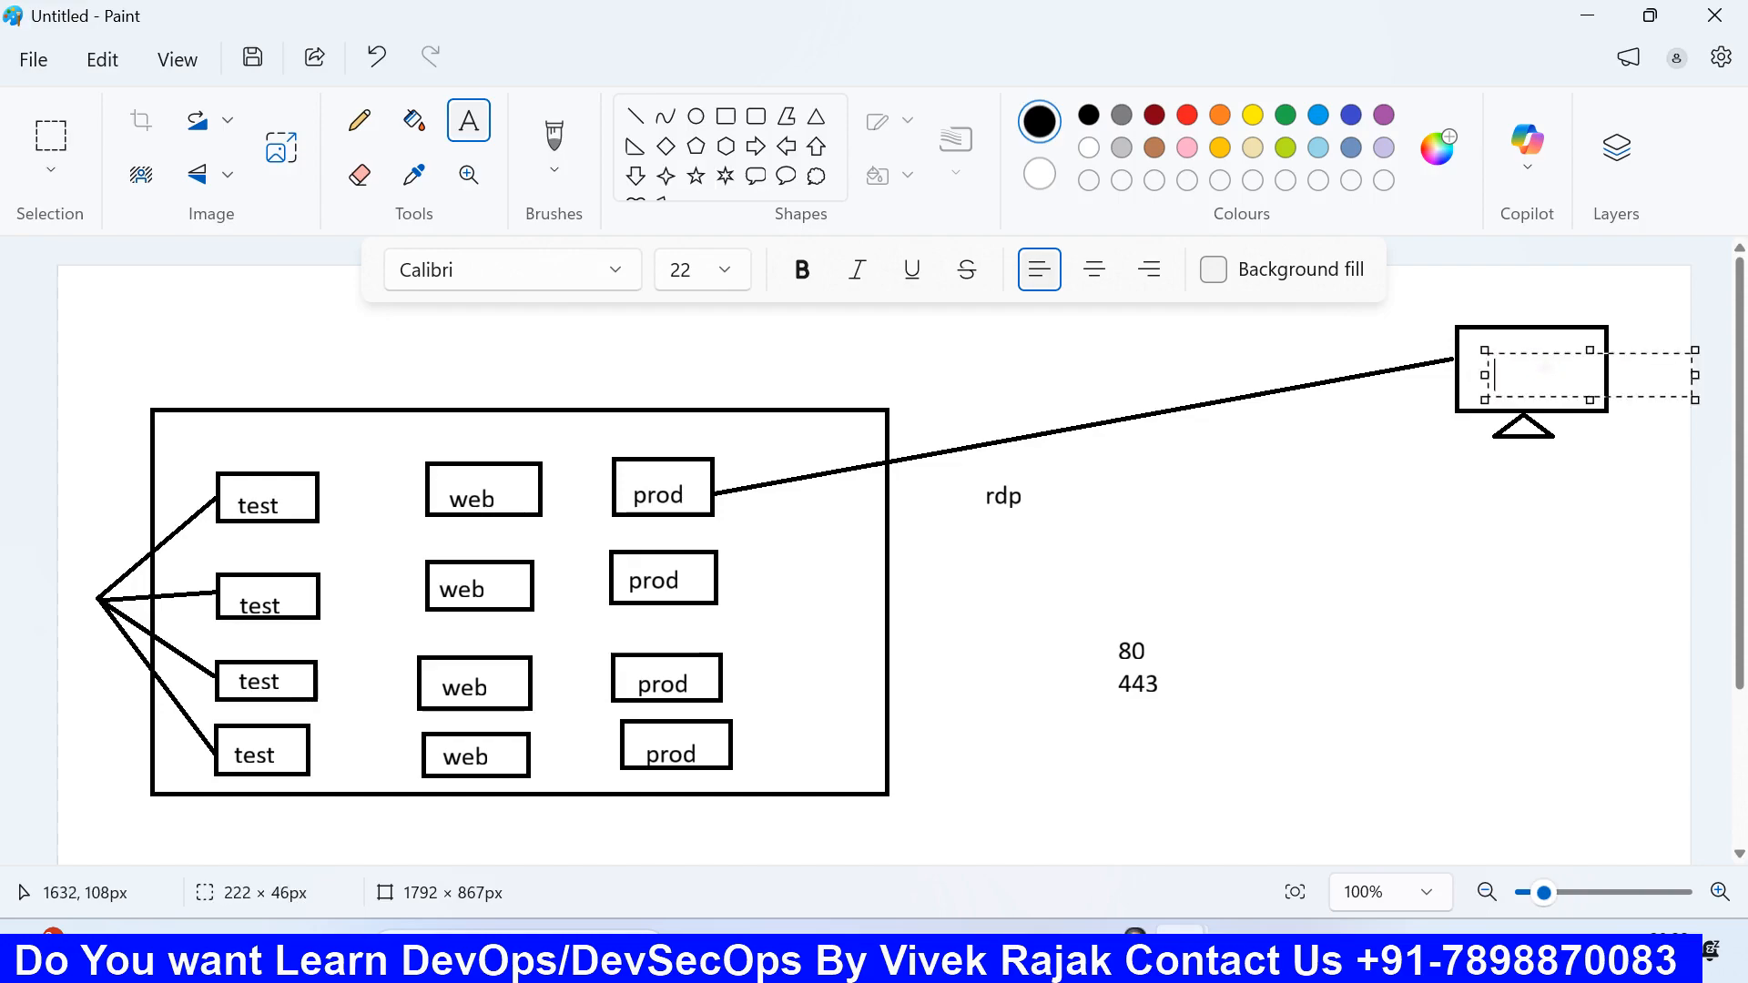
text(jalaj)
click(1512, 557)
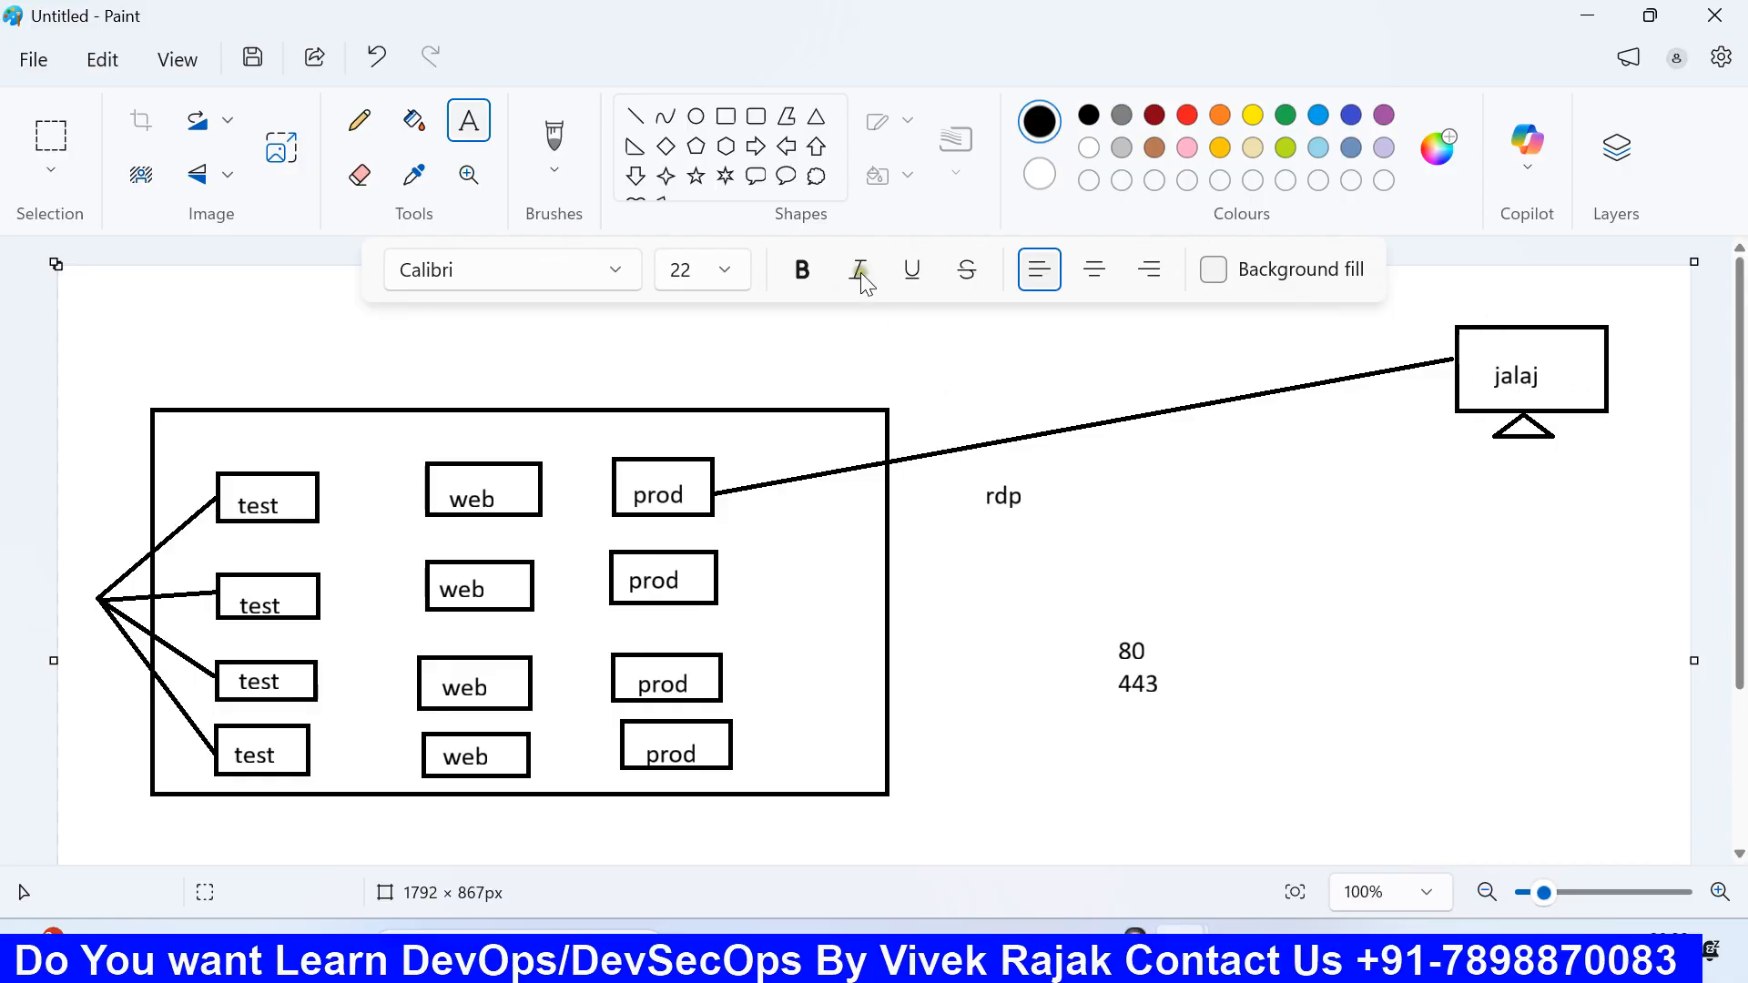
Step: Draw a second monitor below the first: a rectangle screen with a triangle stand
click(727, 117)
drag(1445, 496, 1548, 550)
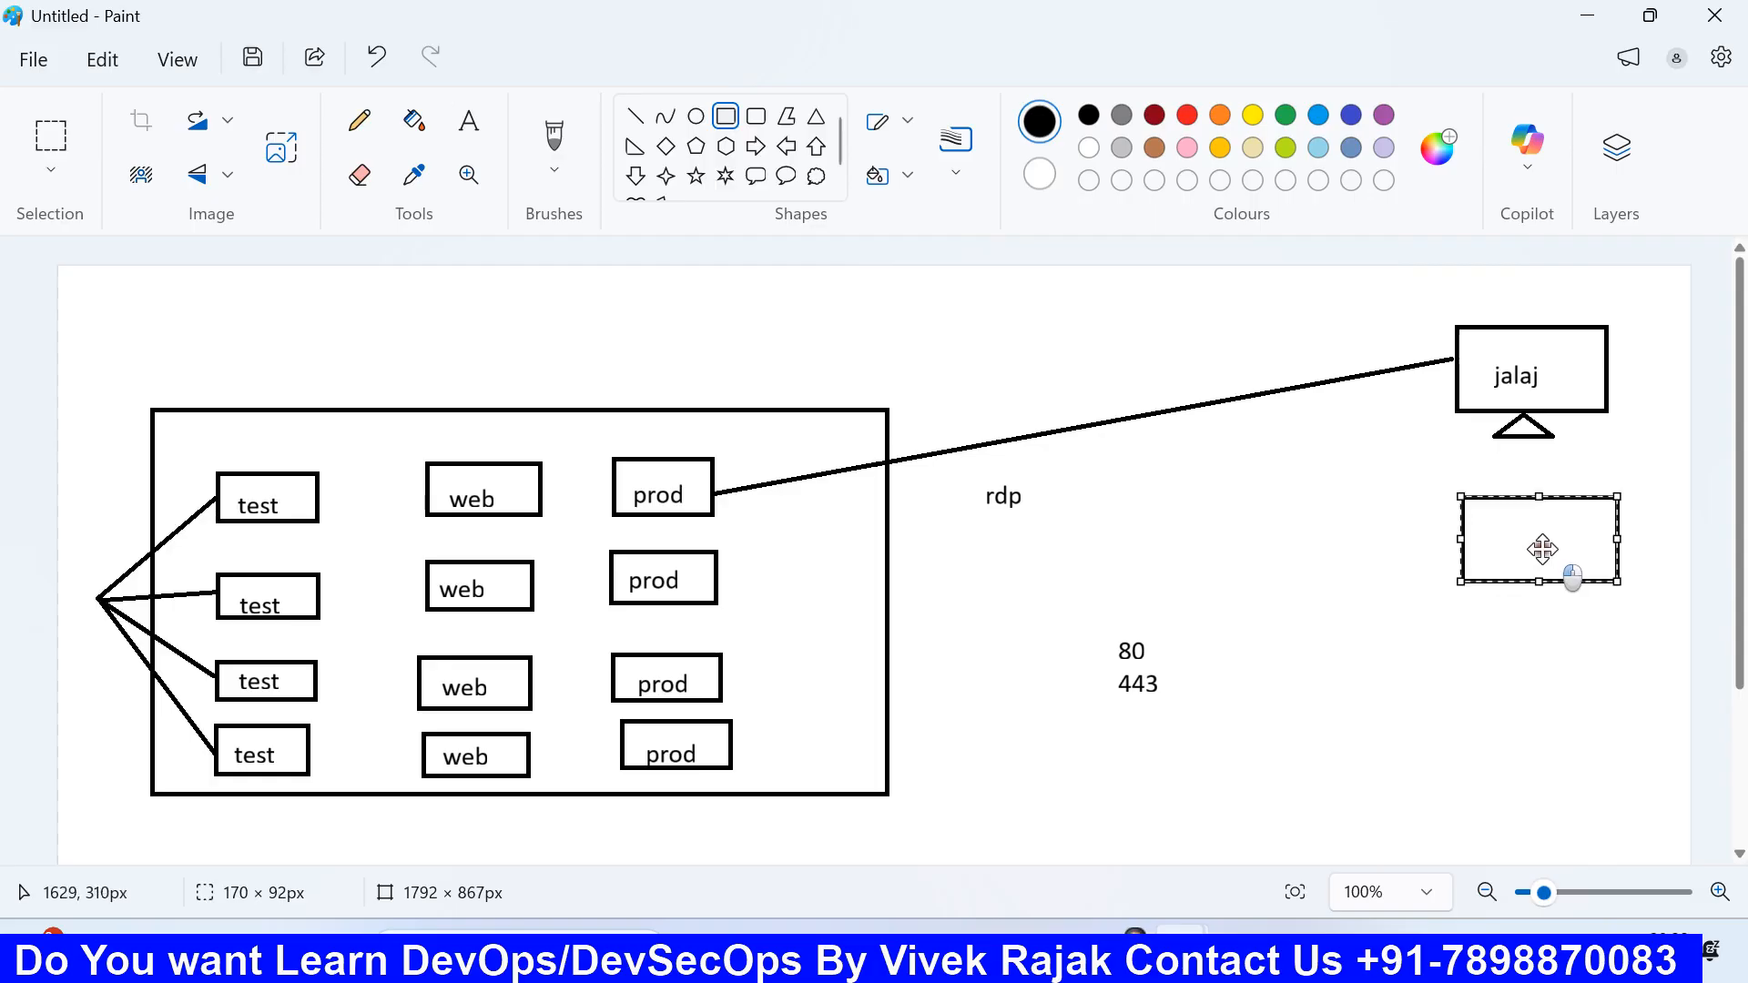
click(1332, 517)
click(816, 117)
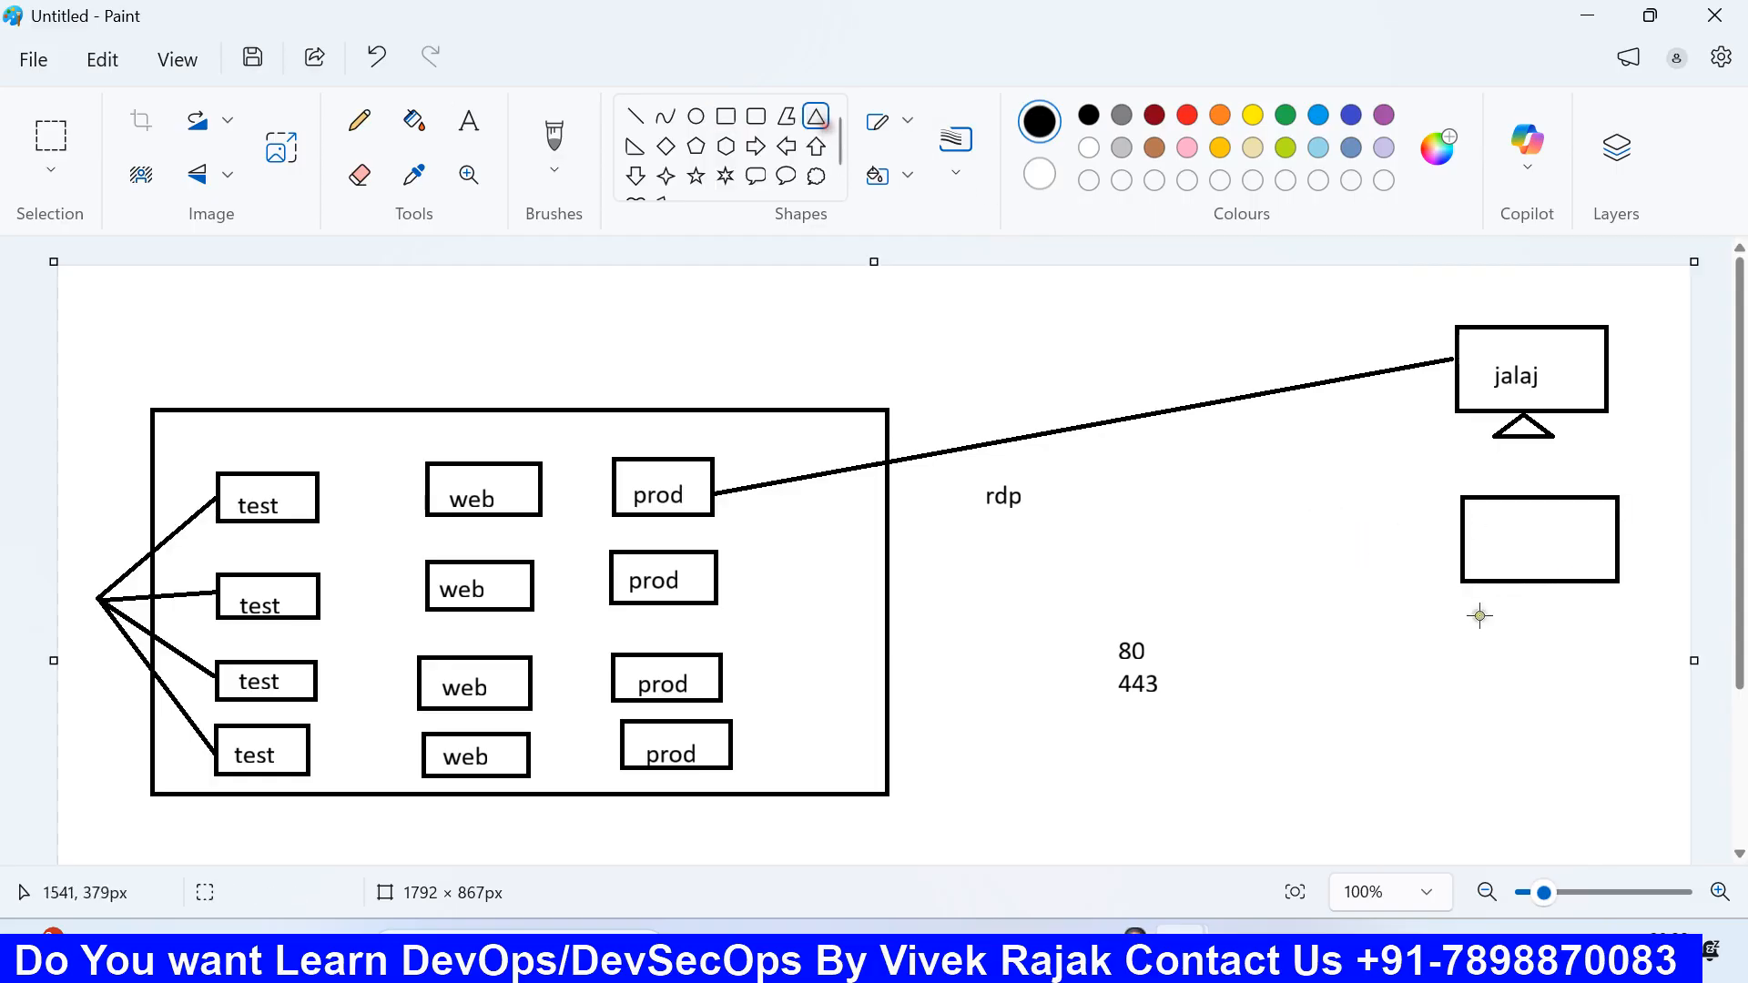
drag(1490, 582, 1586, 613)
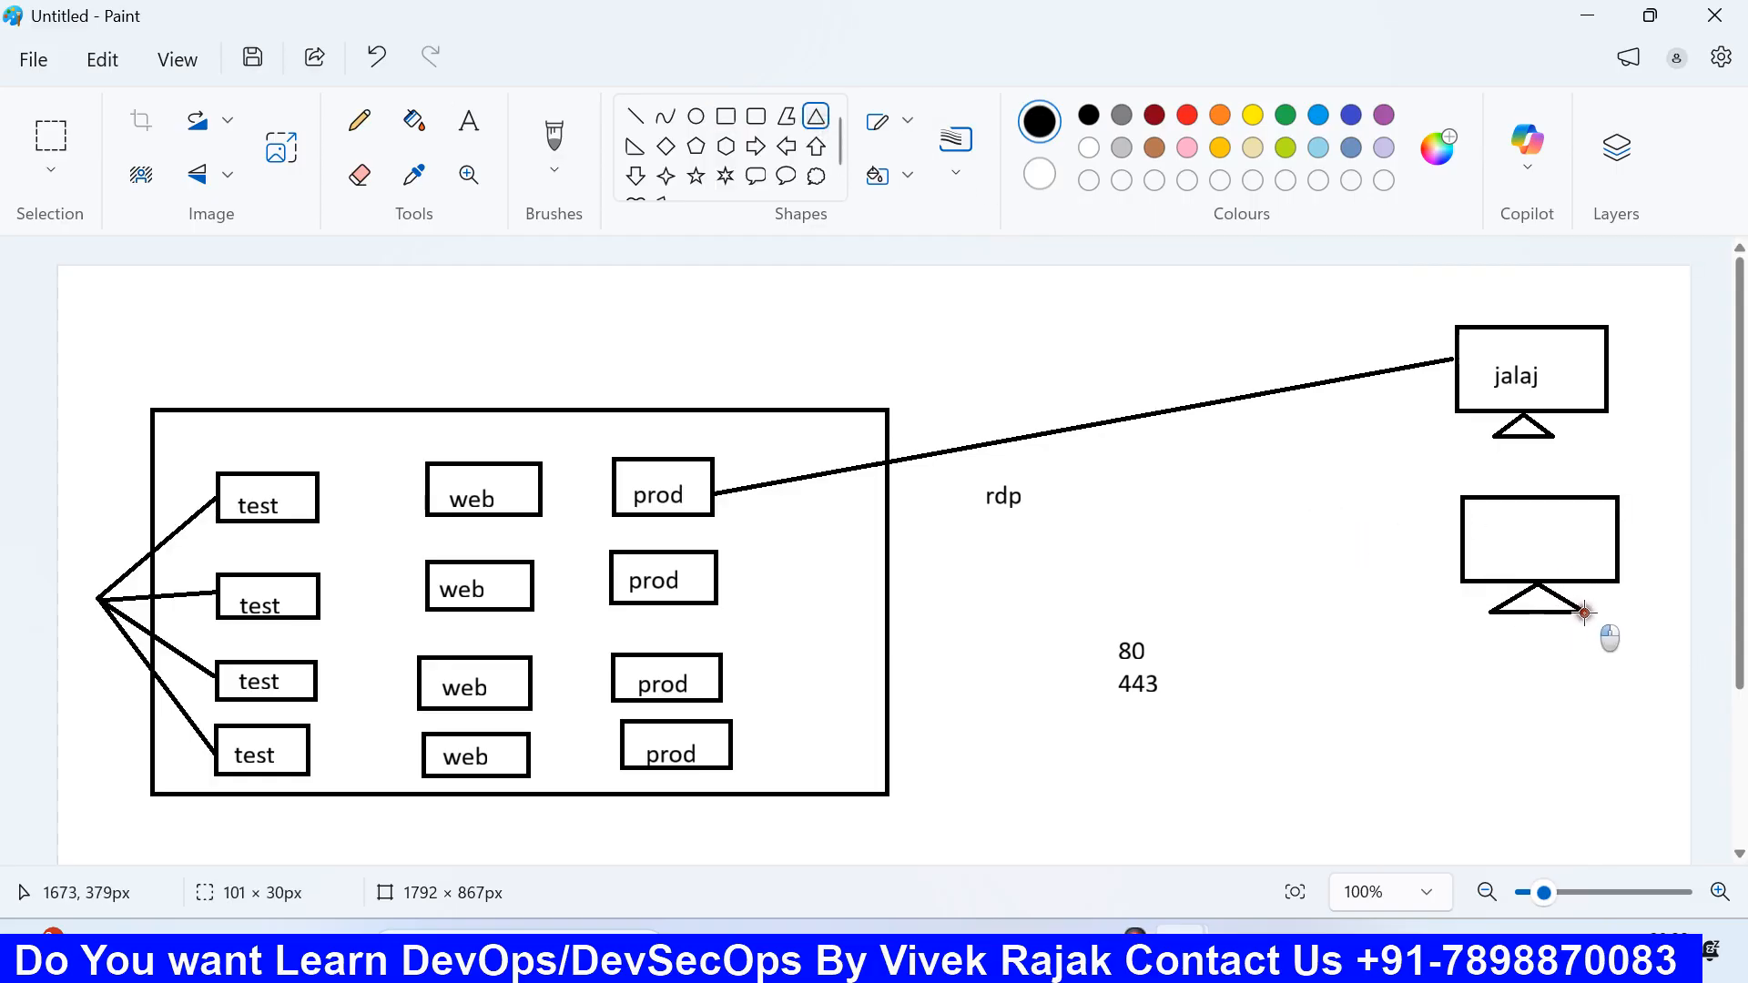
click(1417, 626)
Step: Write another user's name inside the second monitor
click(469, 120)
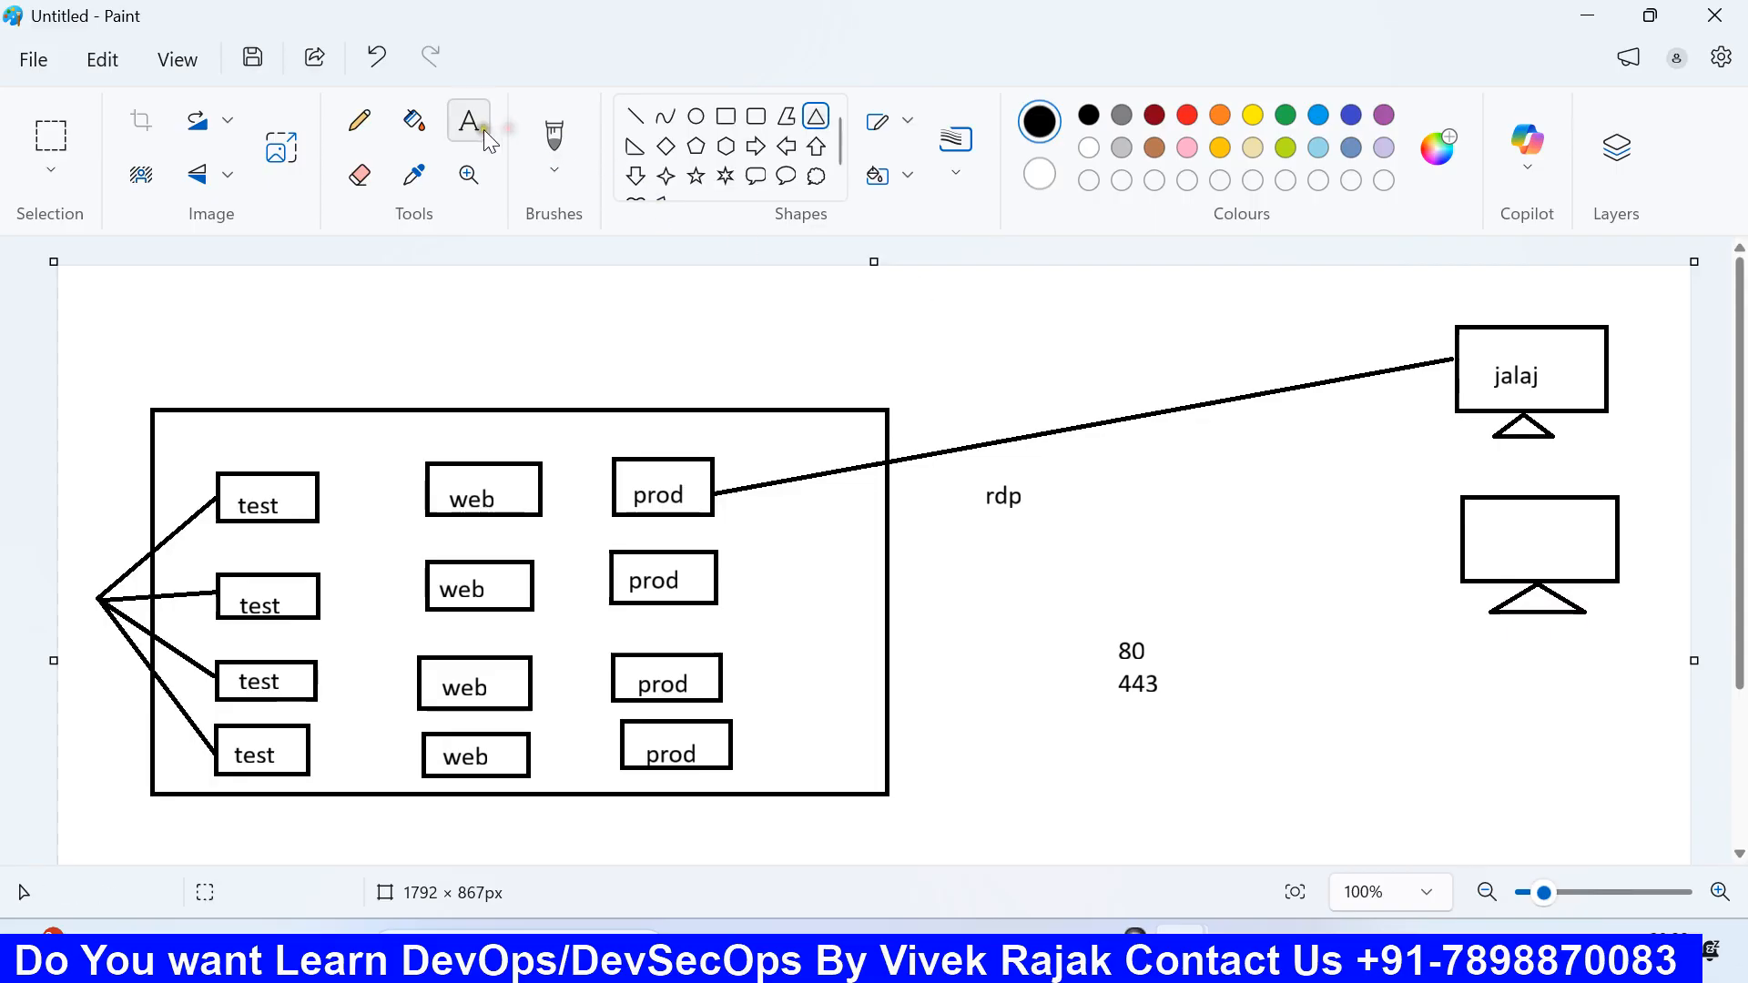
click(1588, 556)
click(1480, 514)
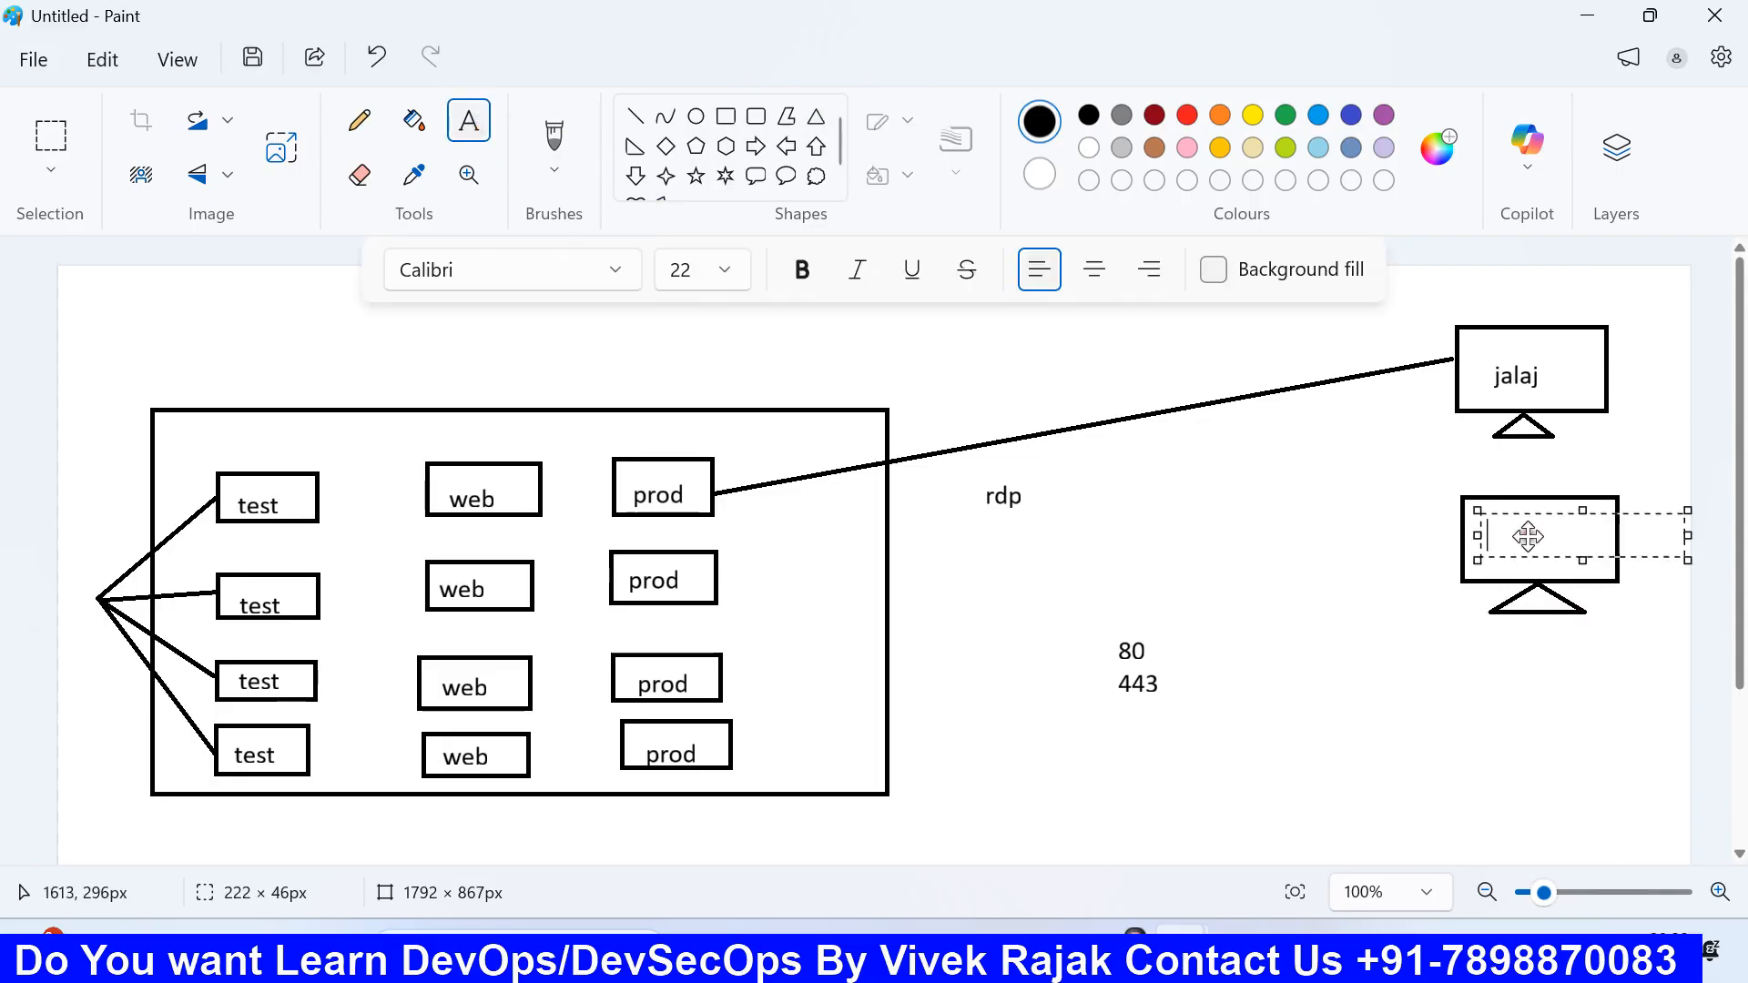
text(ujjhwal)
click(1458, 751)
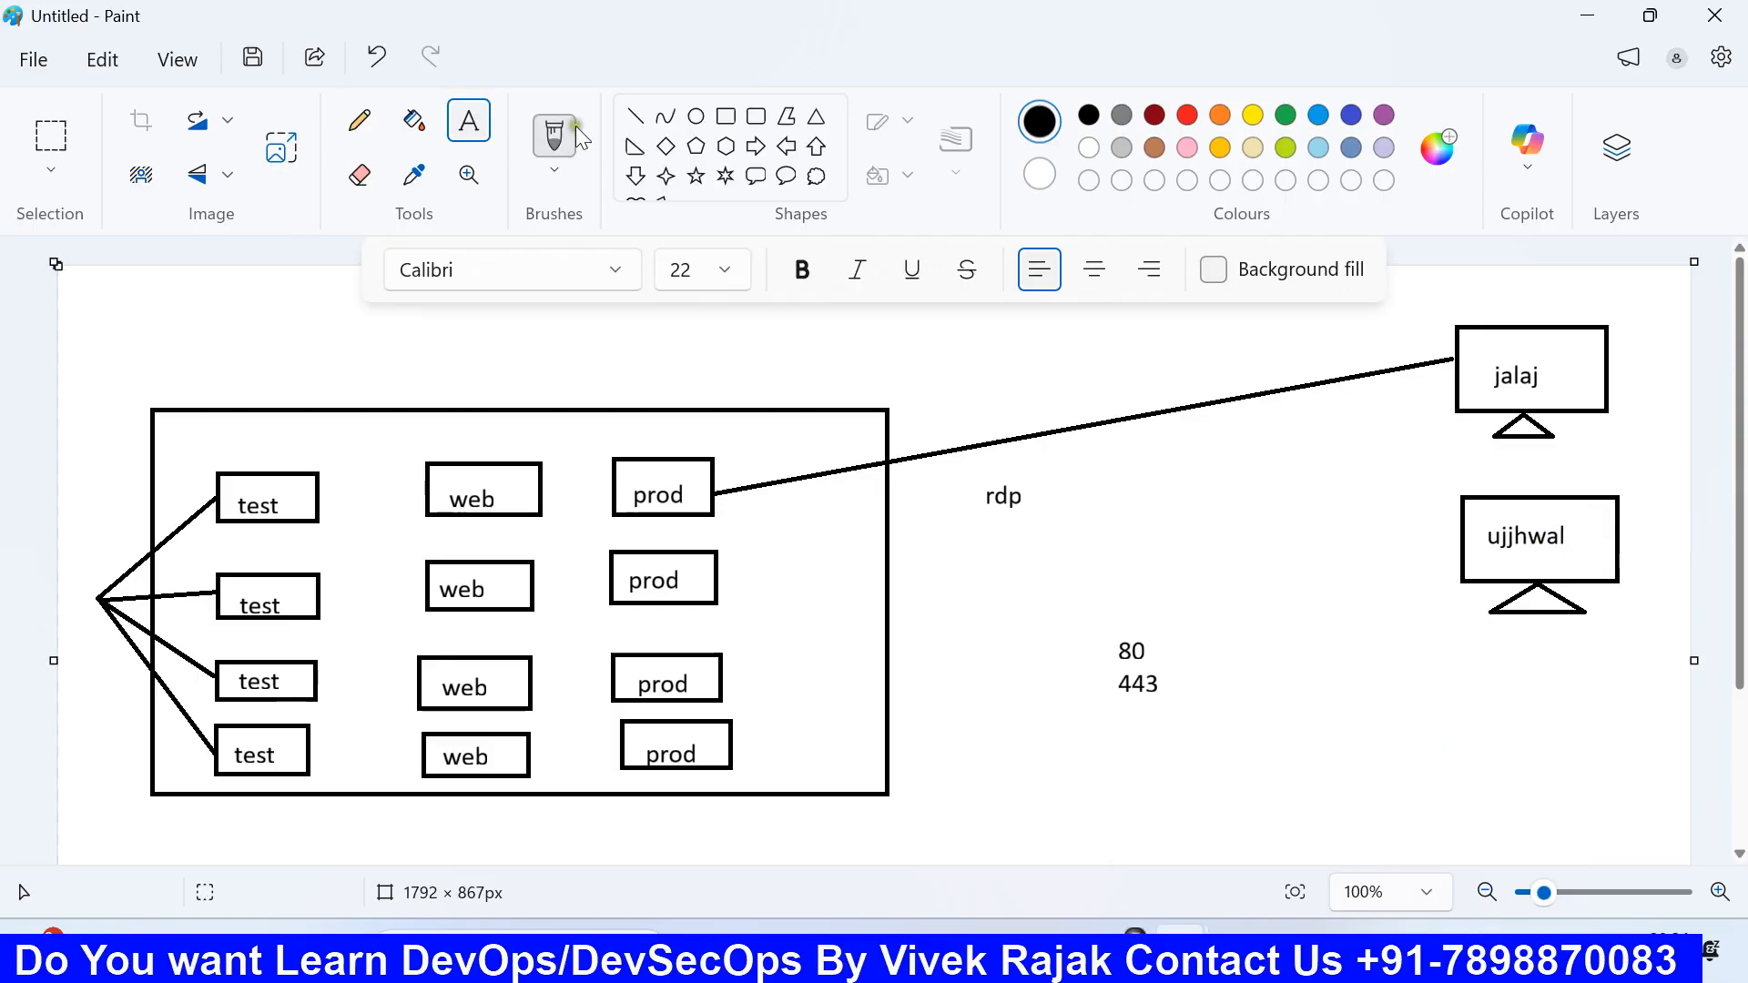
Step: Draw a line from the top prod box to the second monitor
click(635, 116)
mouse_move(715, 496)
mouse_down()
mouse_move(1490, 570)
mouse_move(1460, 562)
mouse_up()
click(1279, 516)
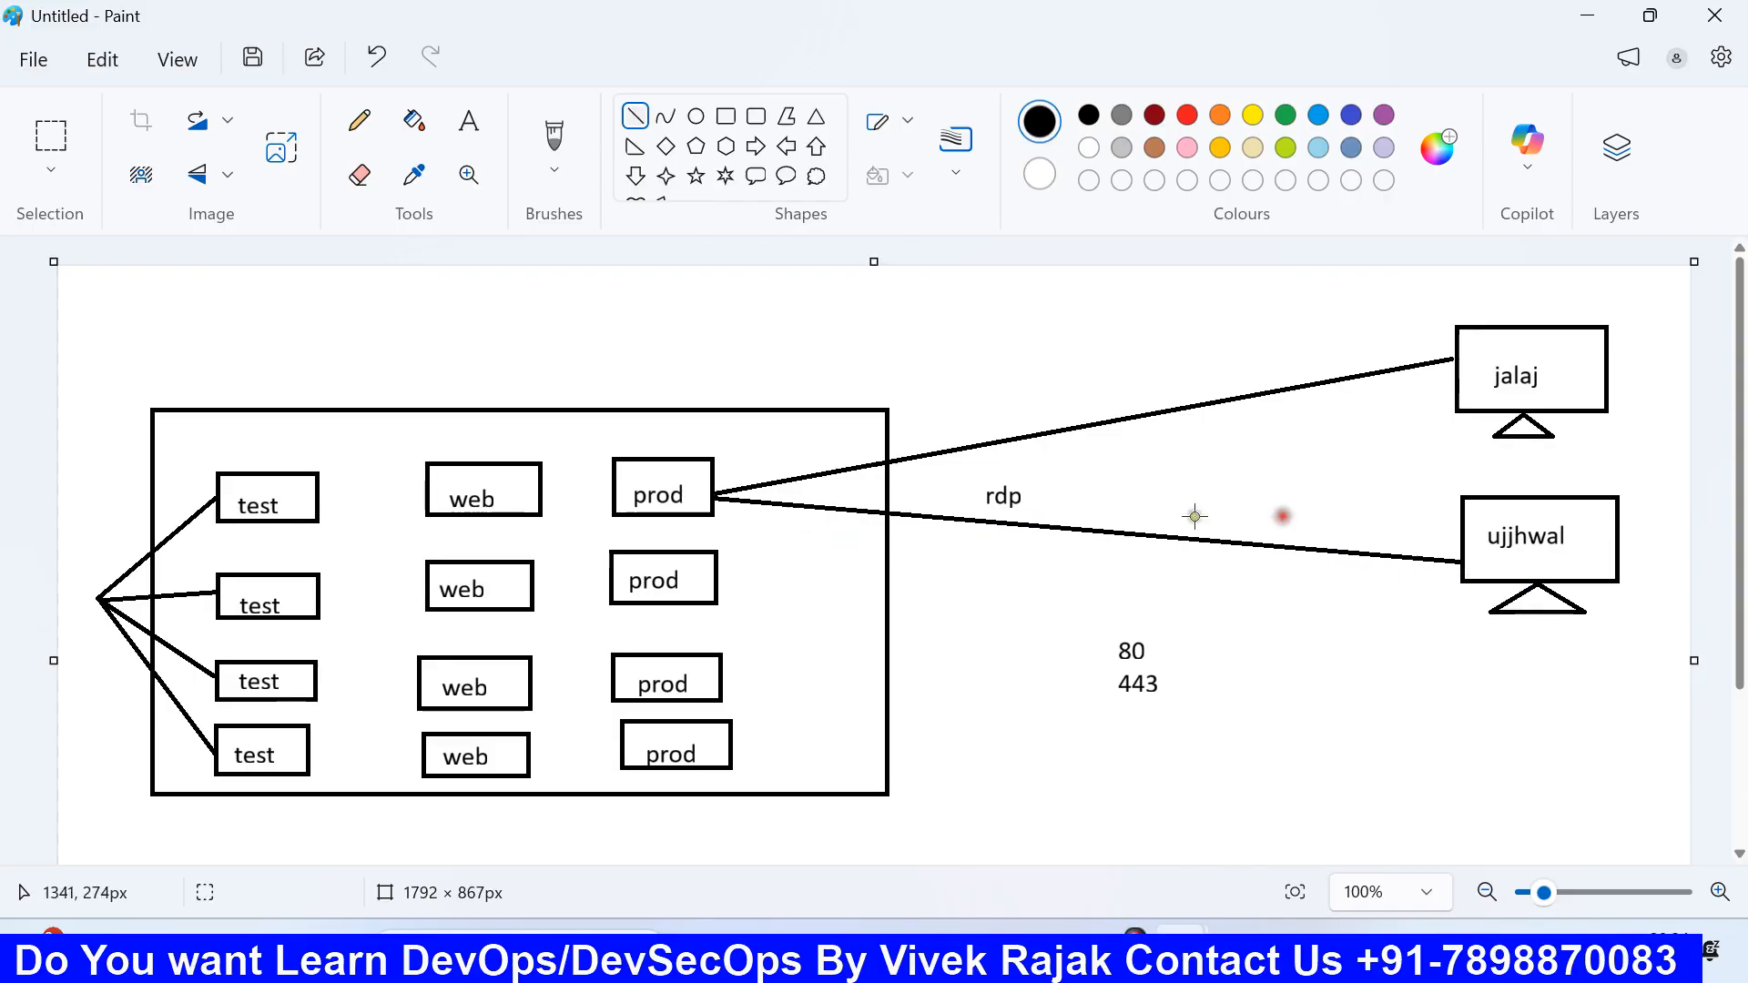
click(993, 498)
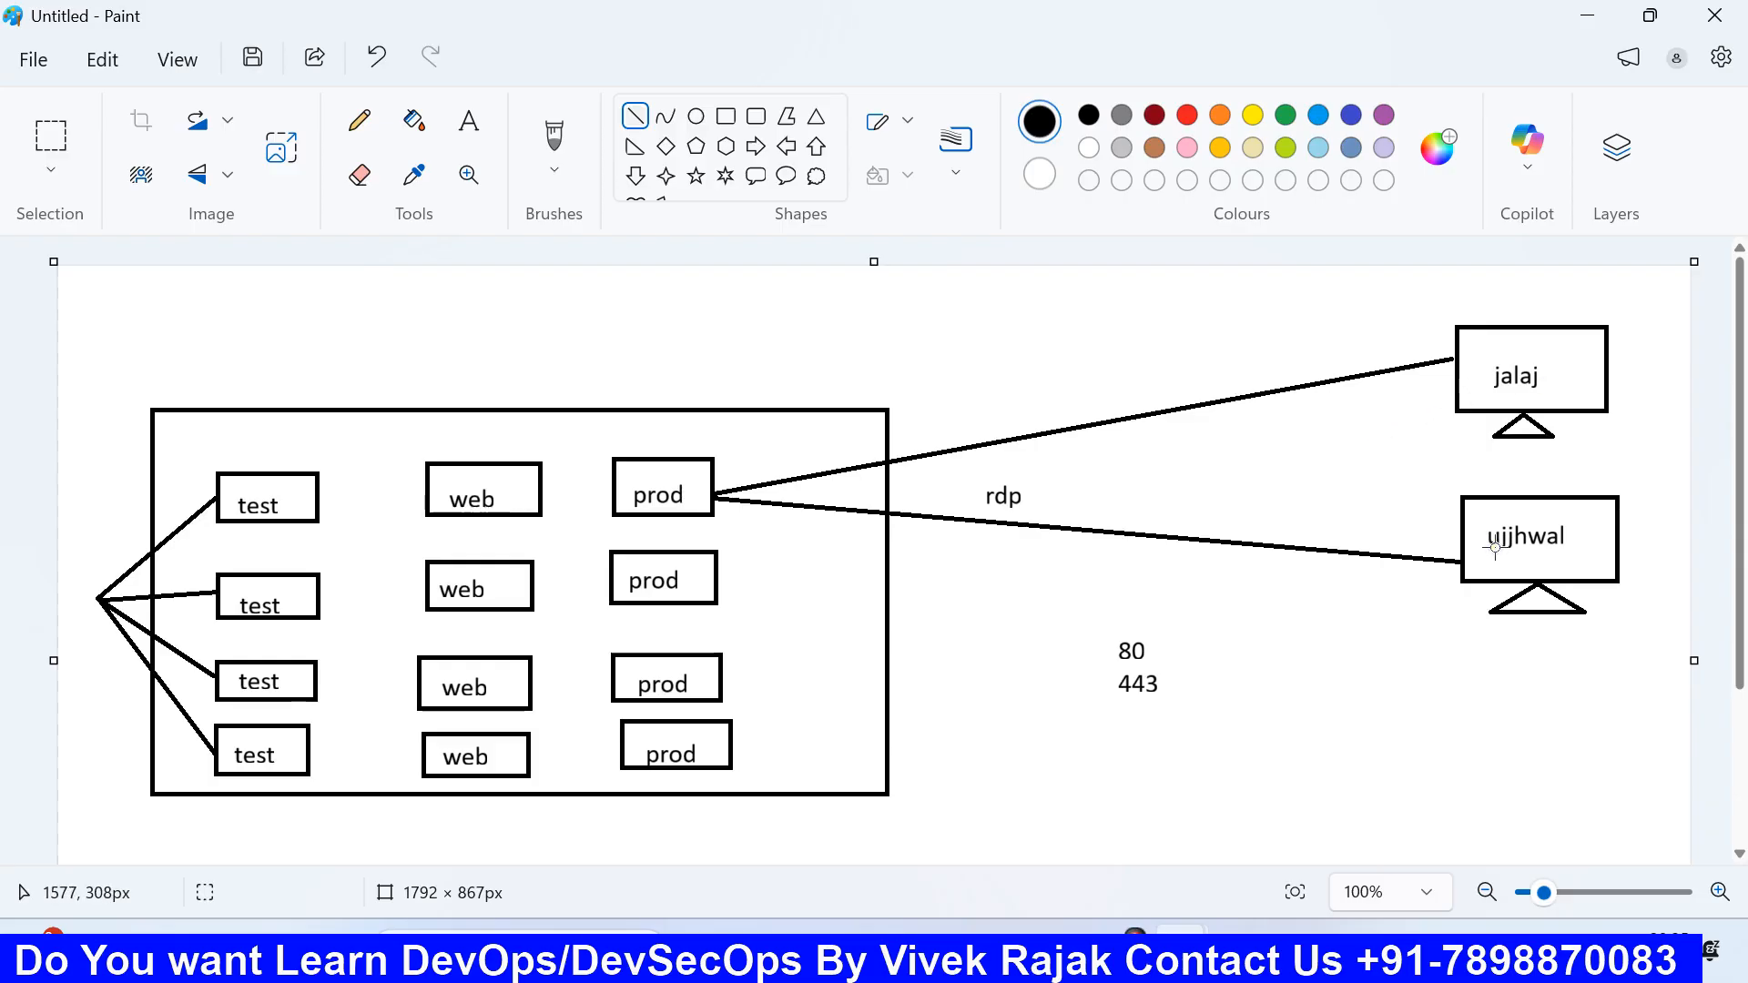
Step: Glance at rule 1's source type in the launch form, then bring Paint's VPC task list forward
click(1003, 951)
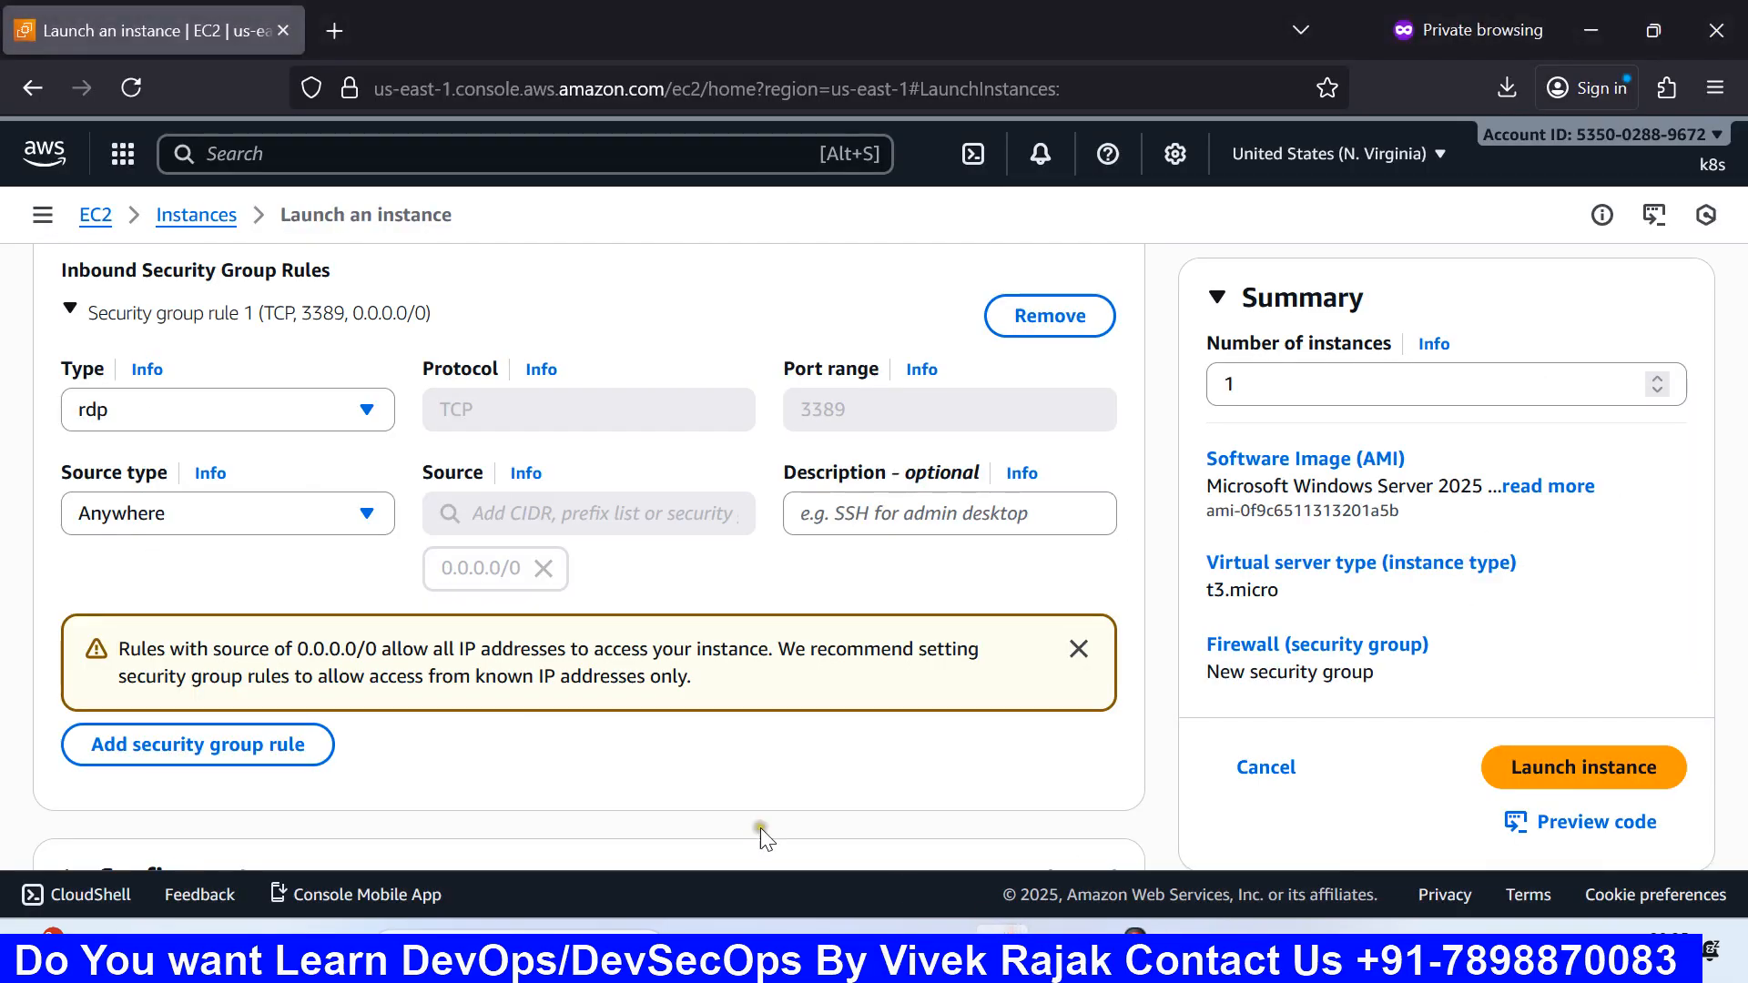
click(195, 523)
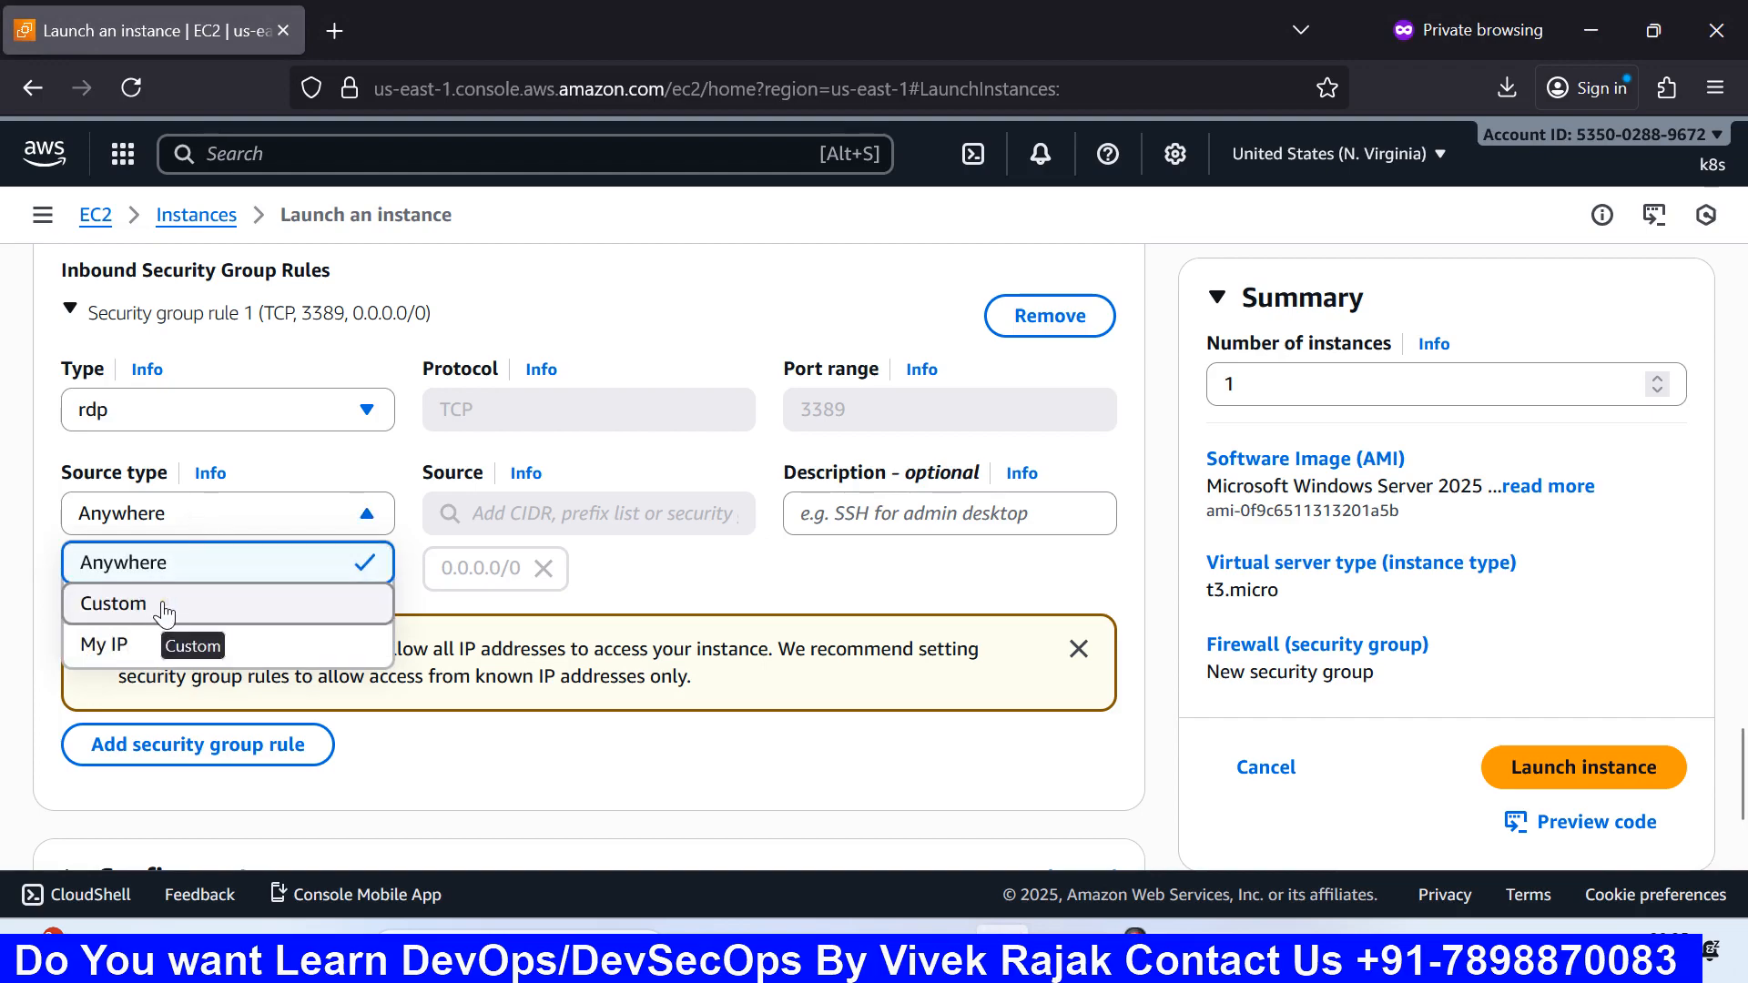
click(1187, 945)
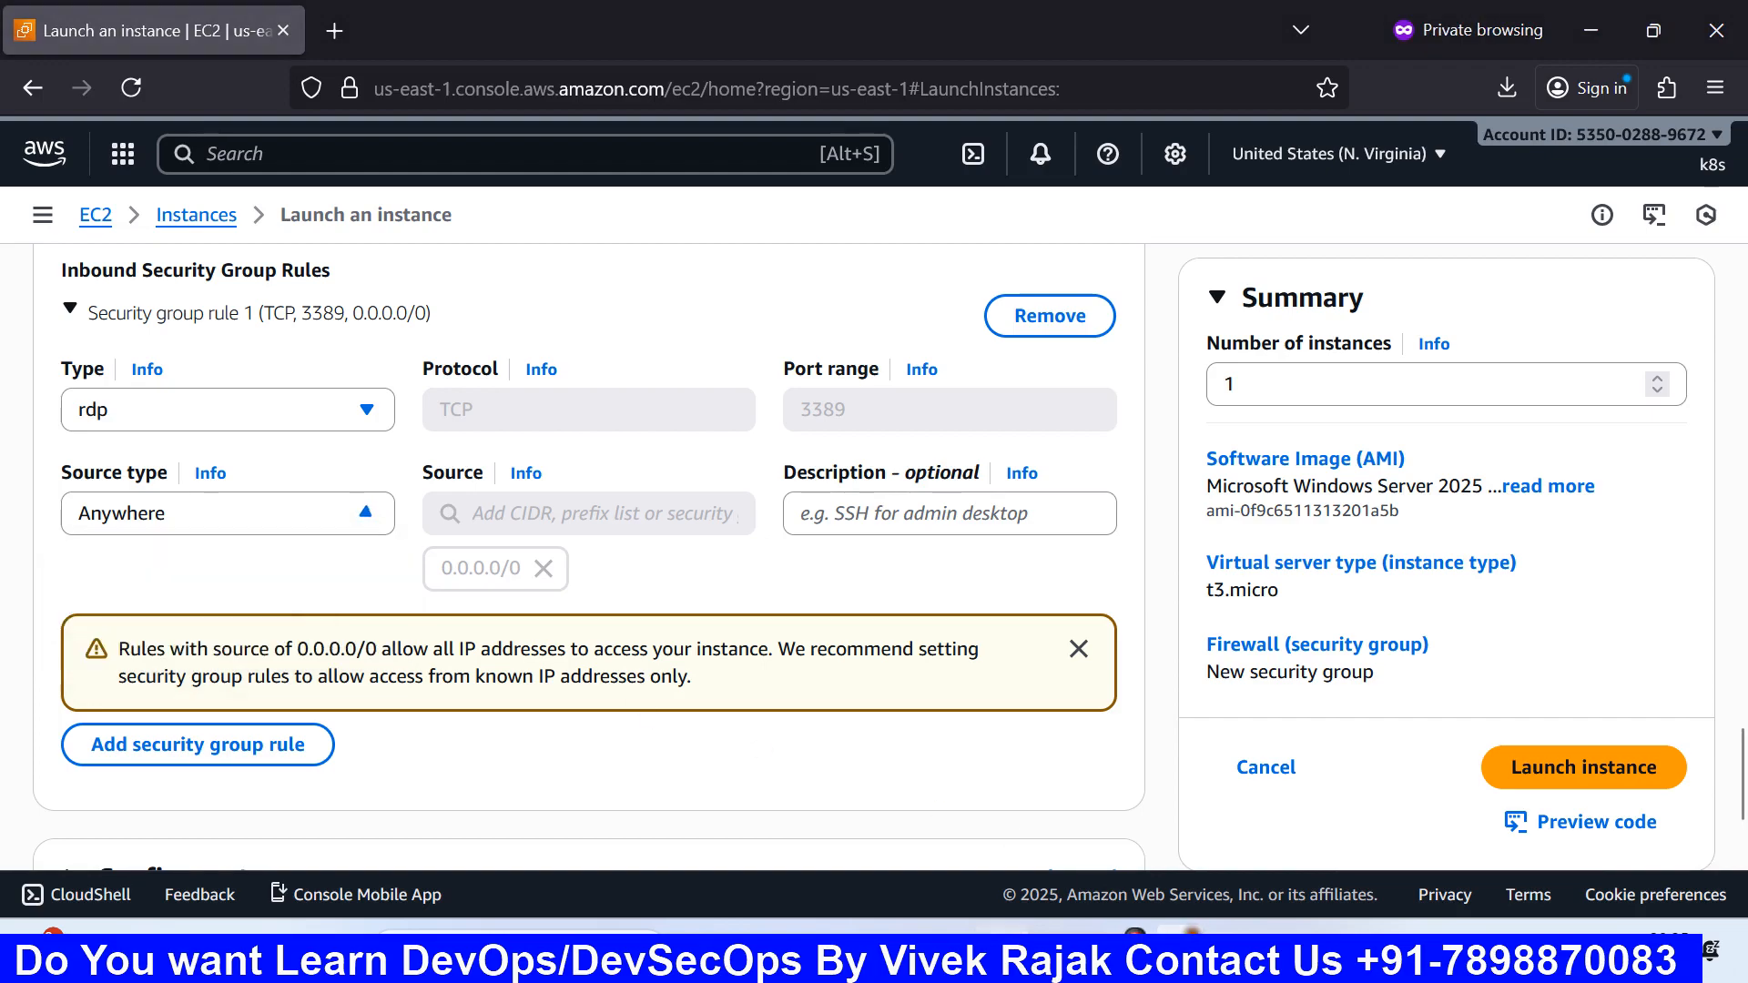
click(1034, 810)
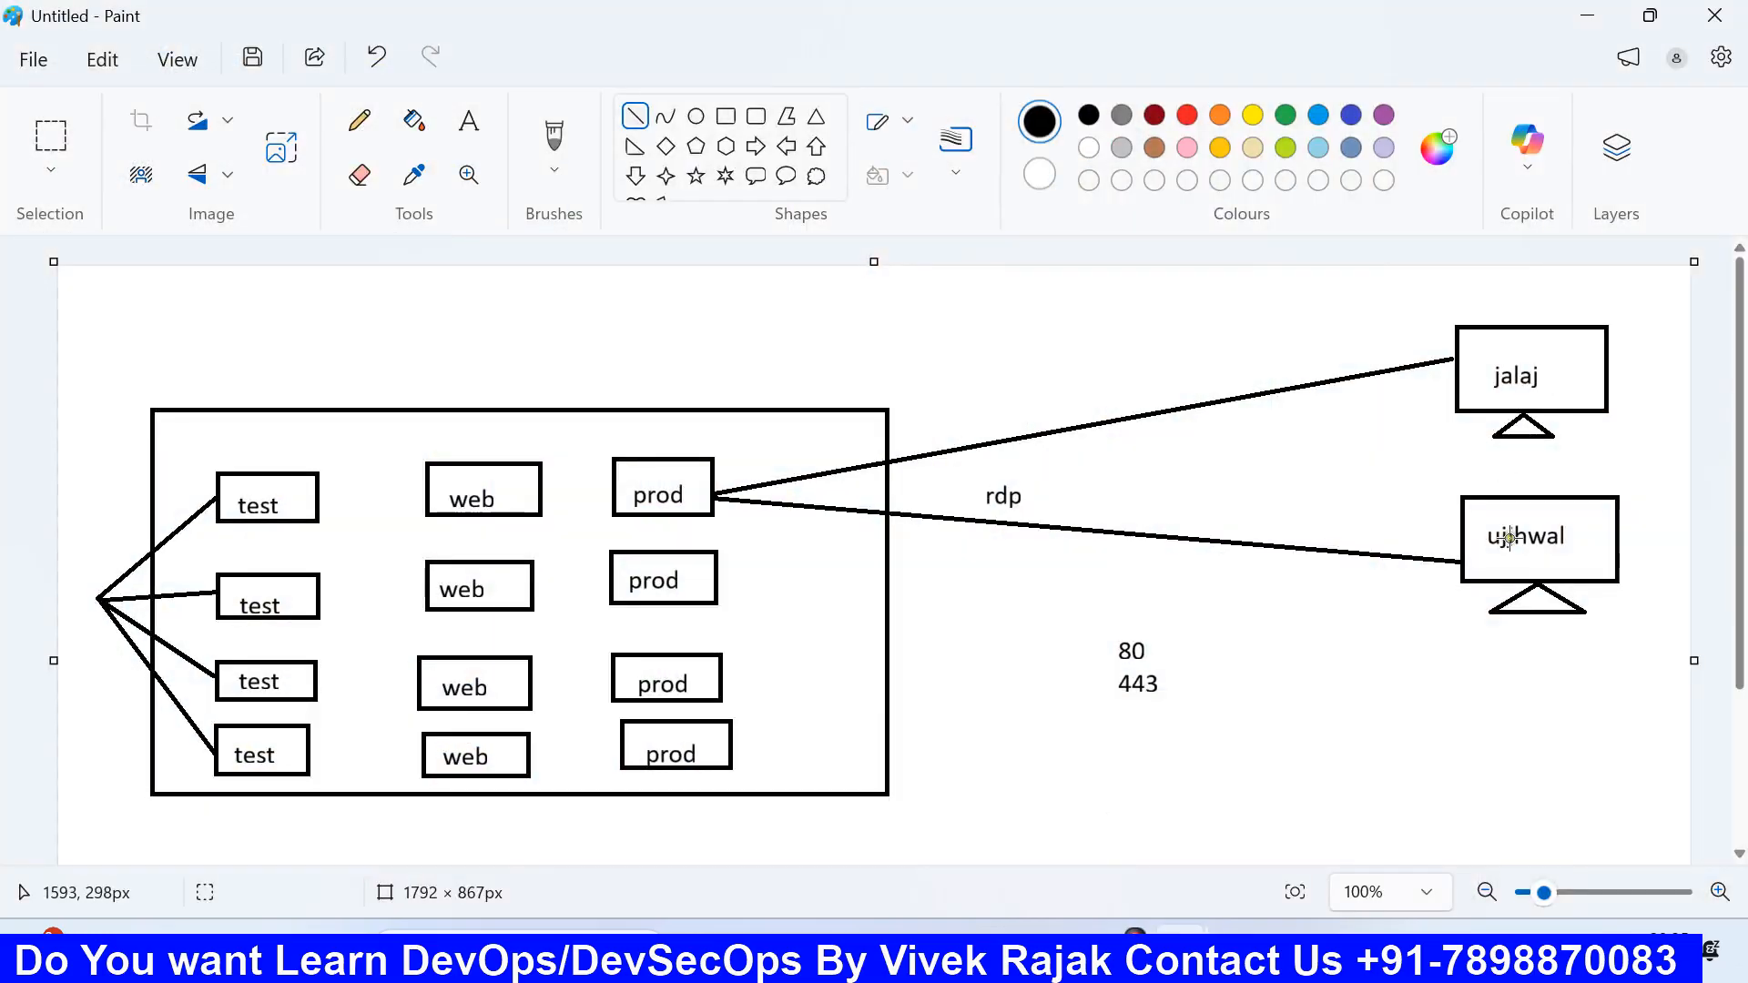
click(1002, 938)
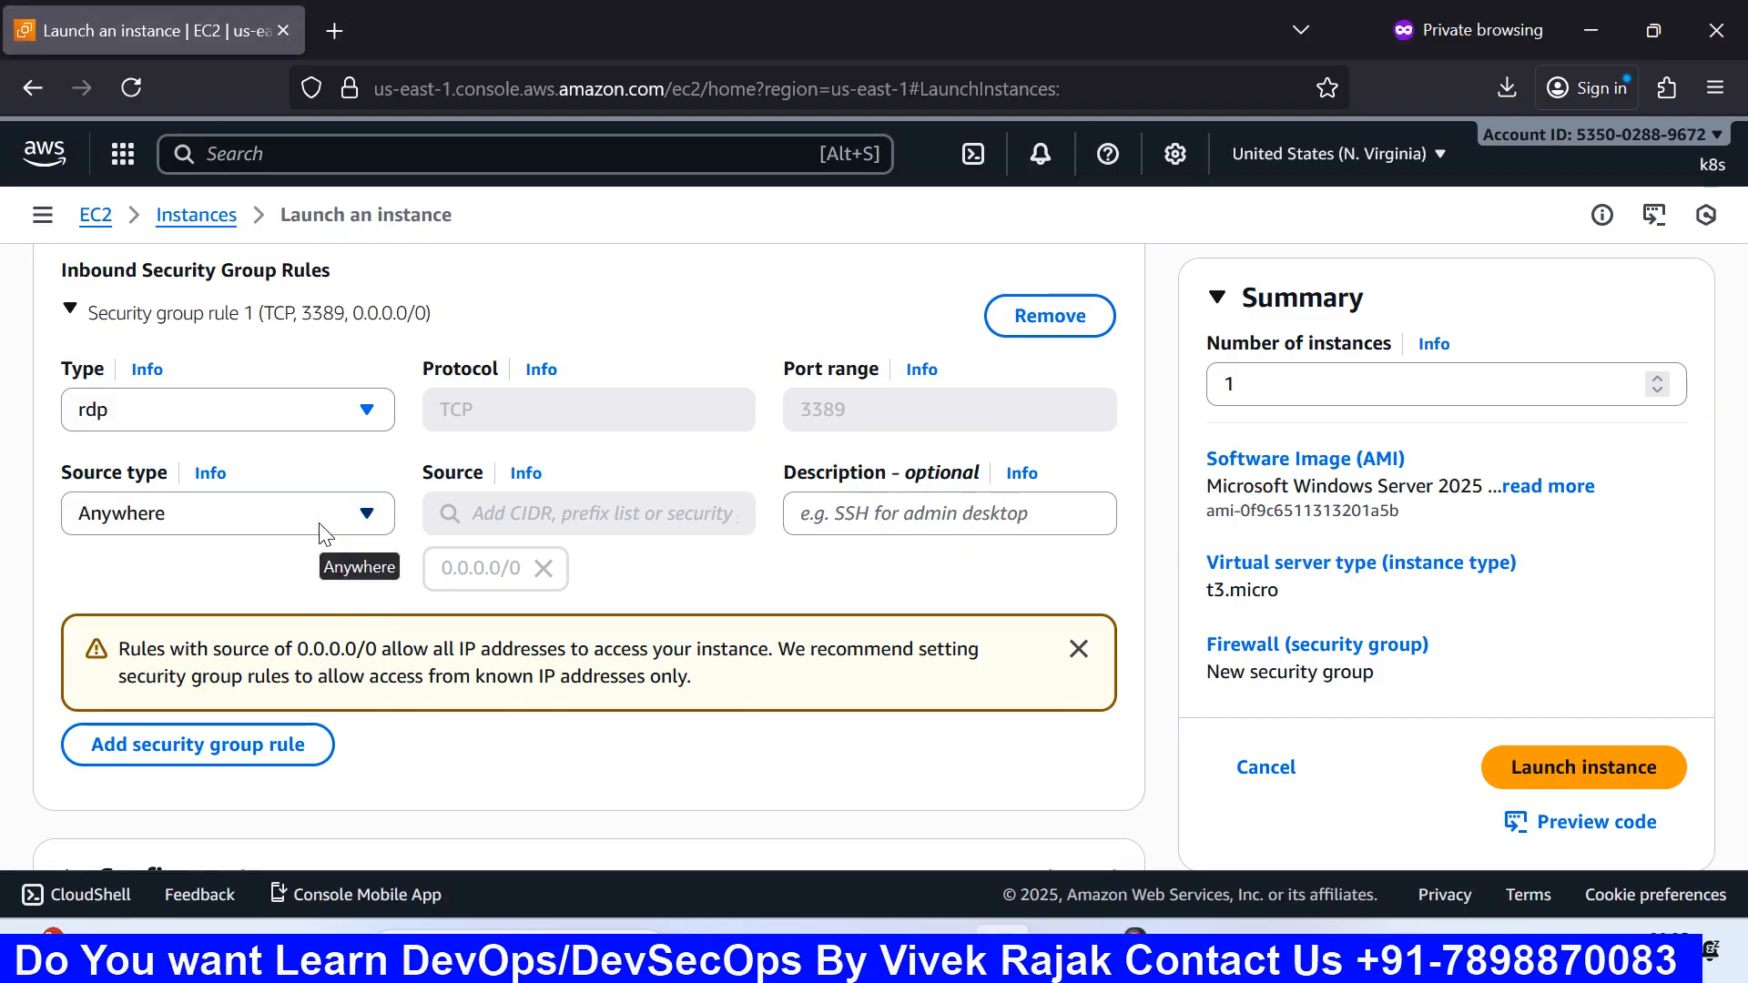
mouse_move(1242, 898)
click(1221, 839)
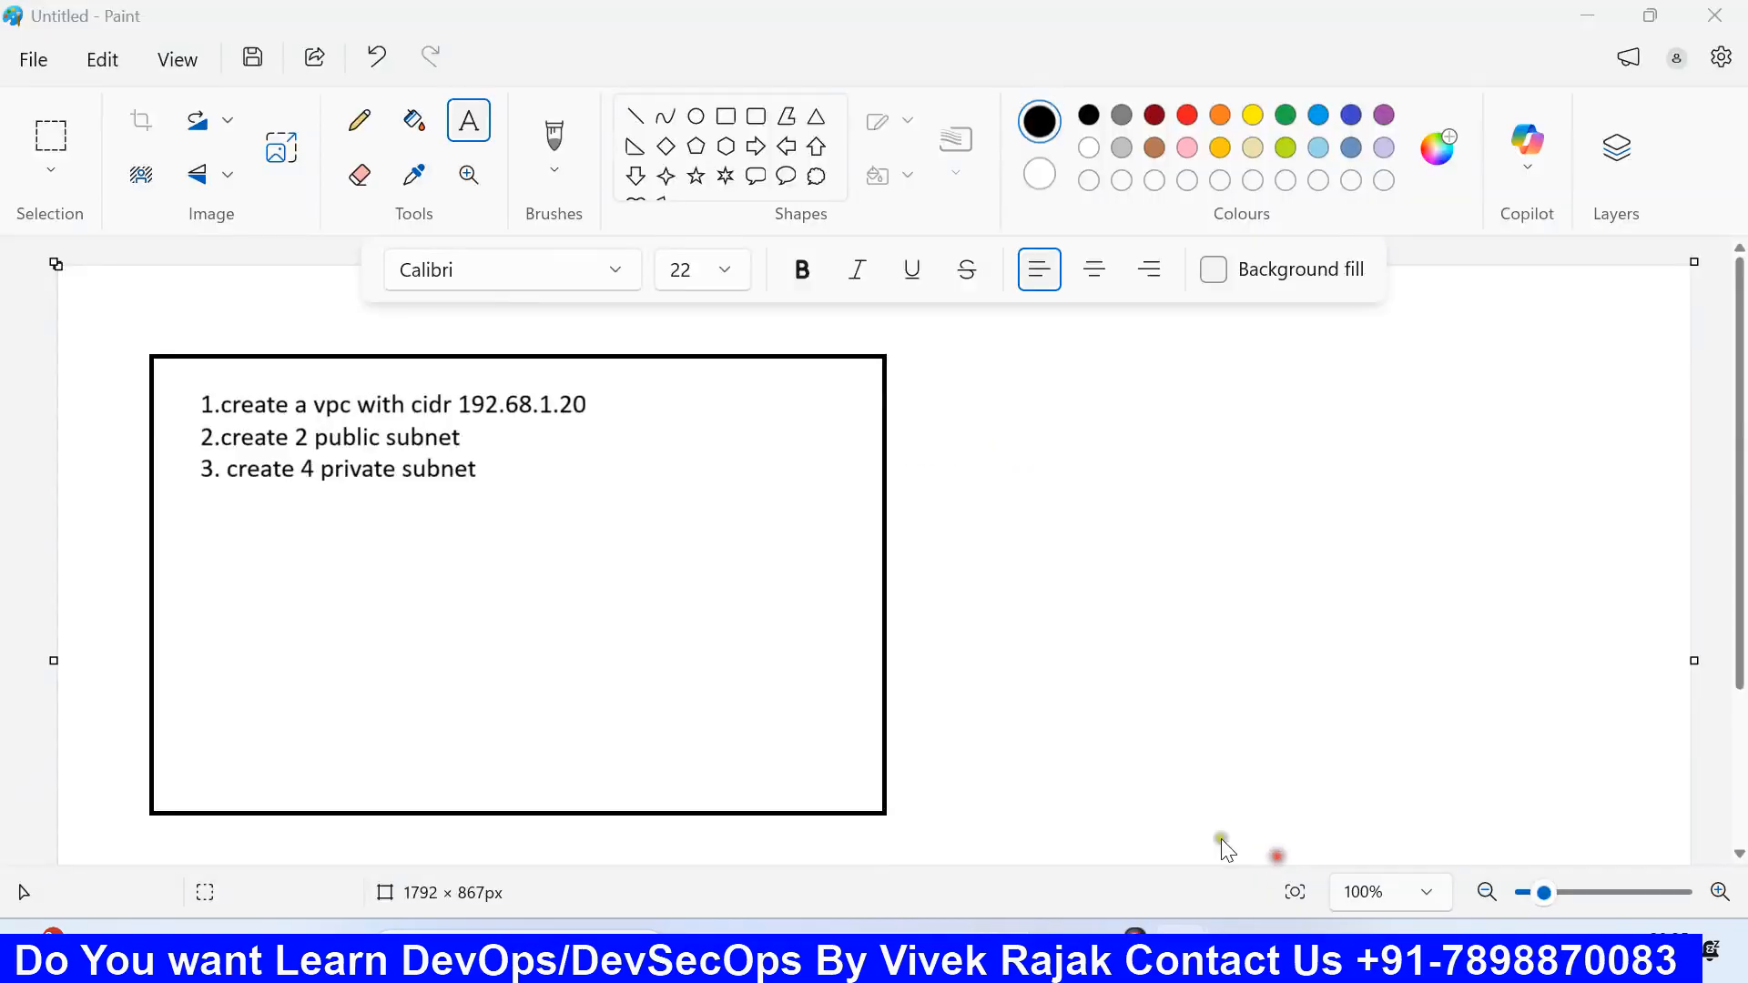
Step: Type a NACL label beside the VPC task list, then return to the EC2 launch form
drag(981, 459, 1469, 681)
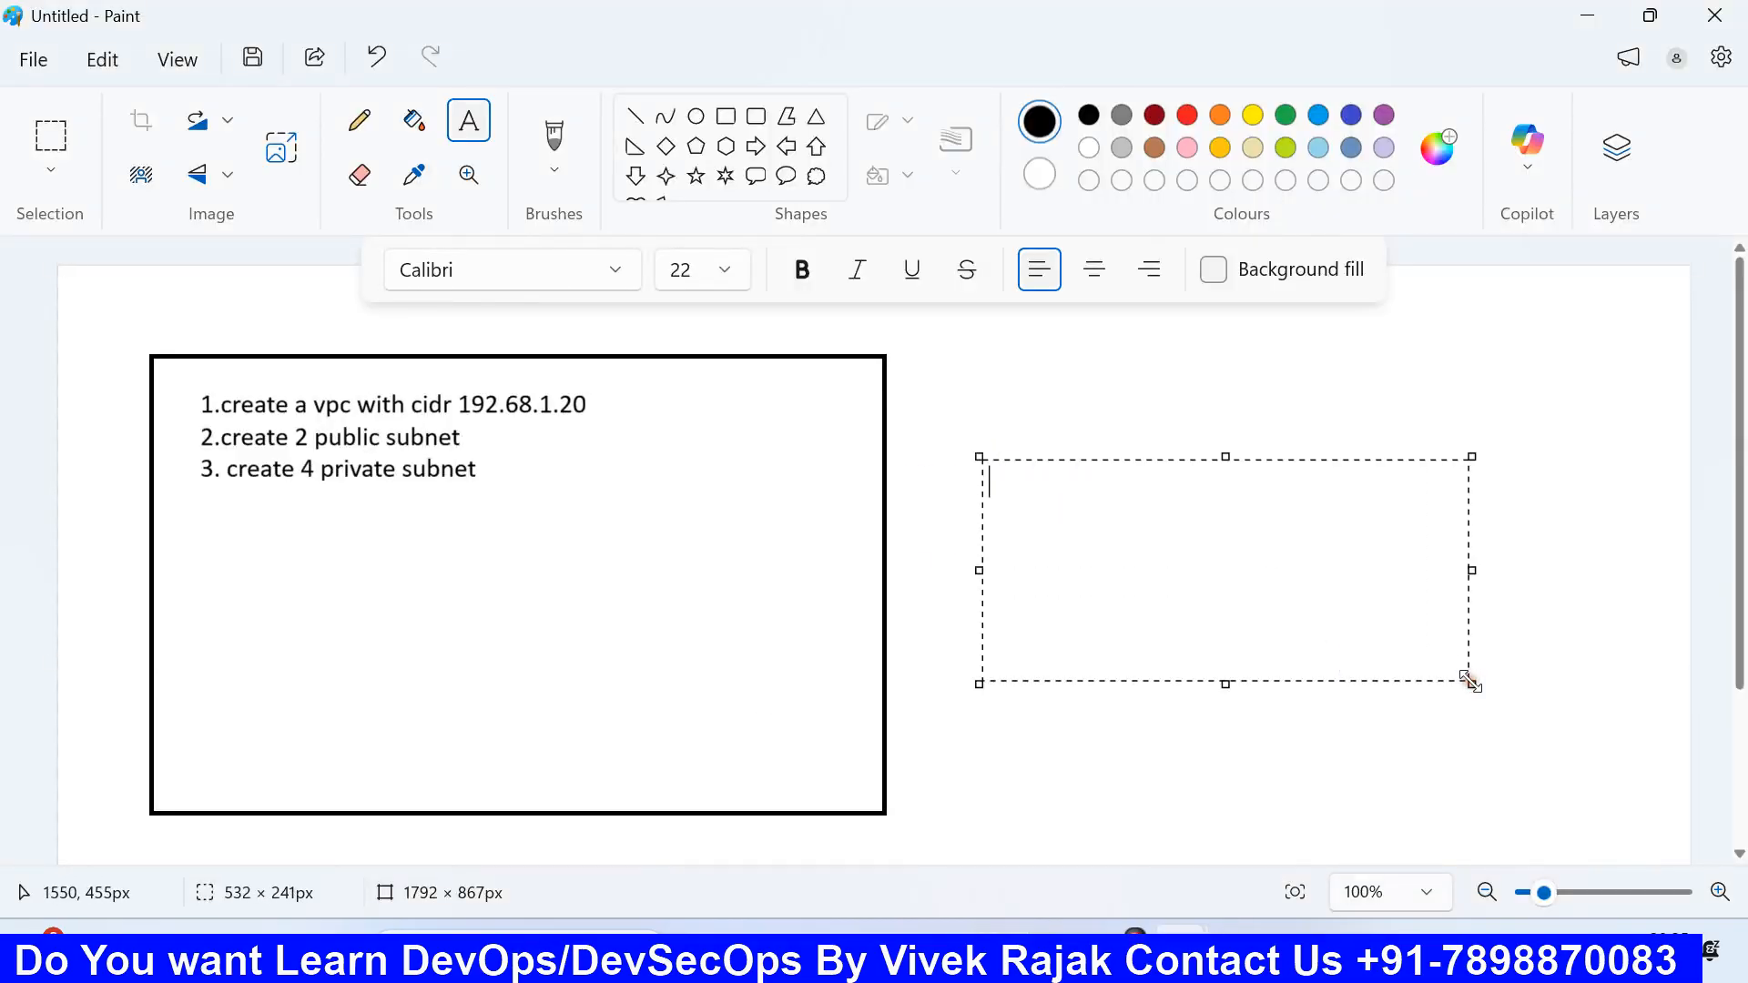
text(NACL)
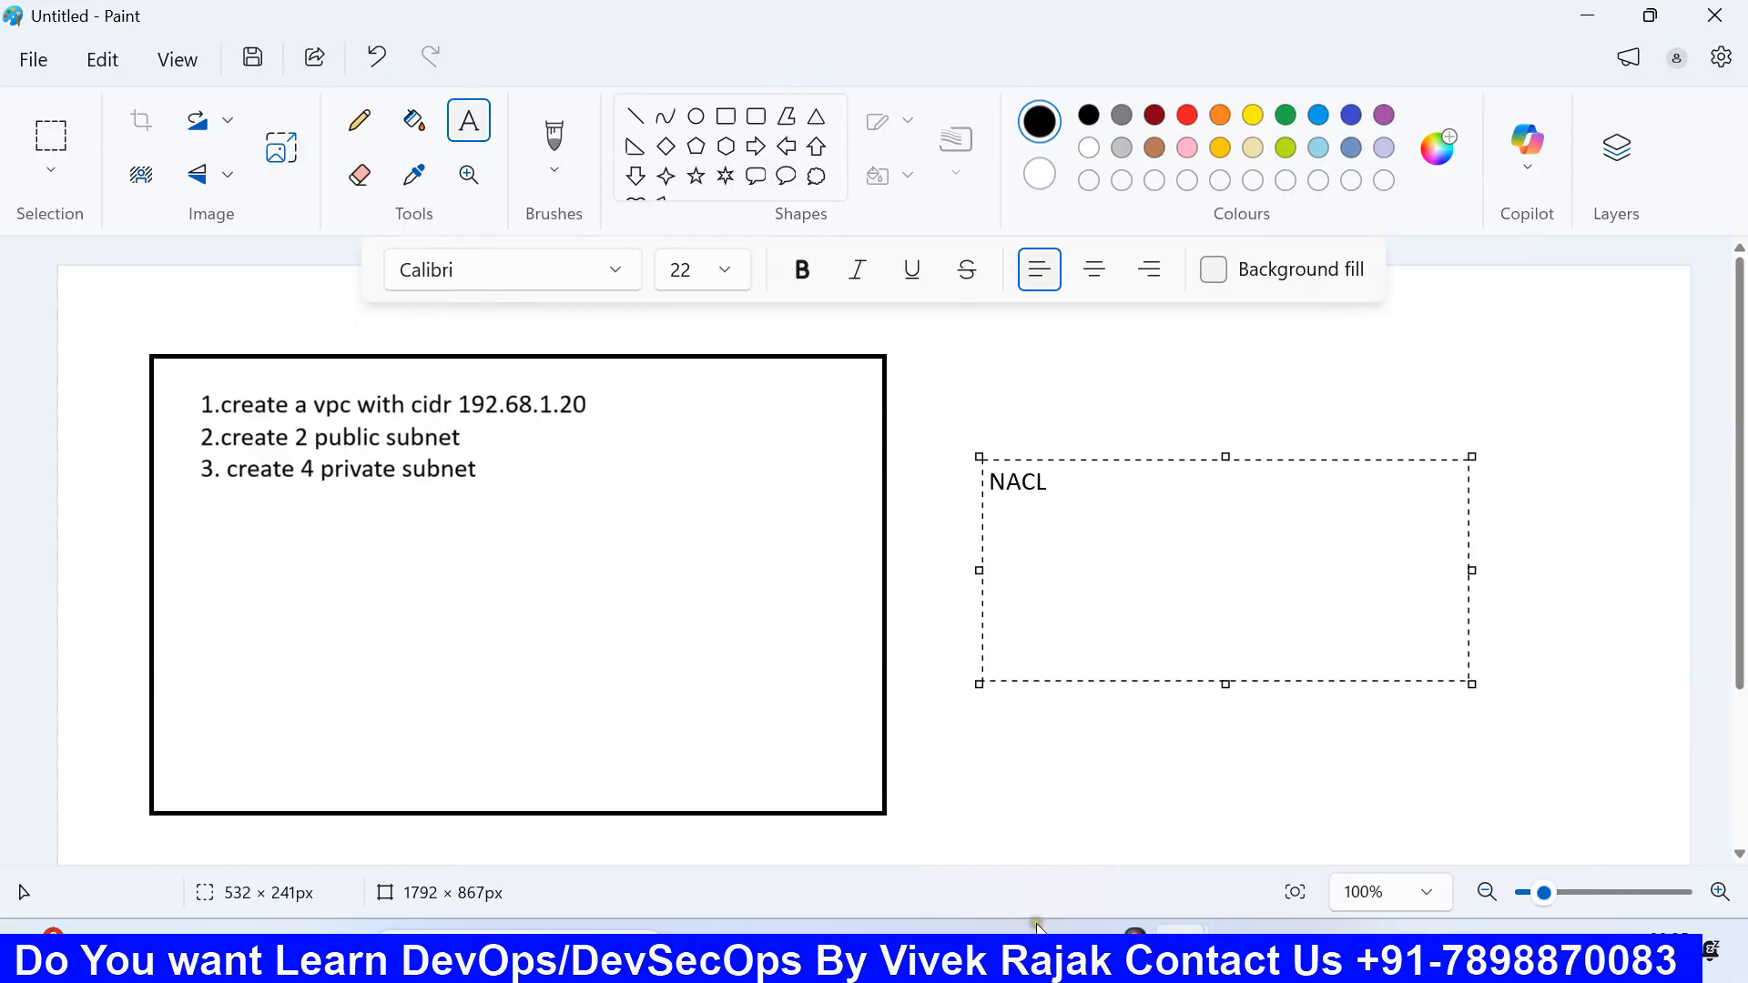
mouse_move(1038, 927)
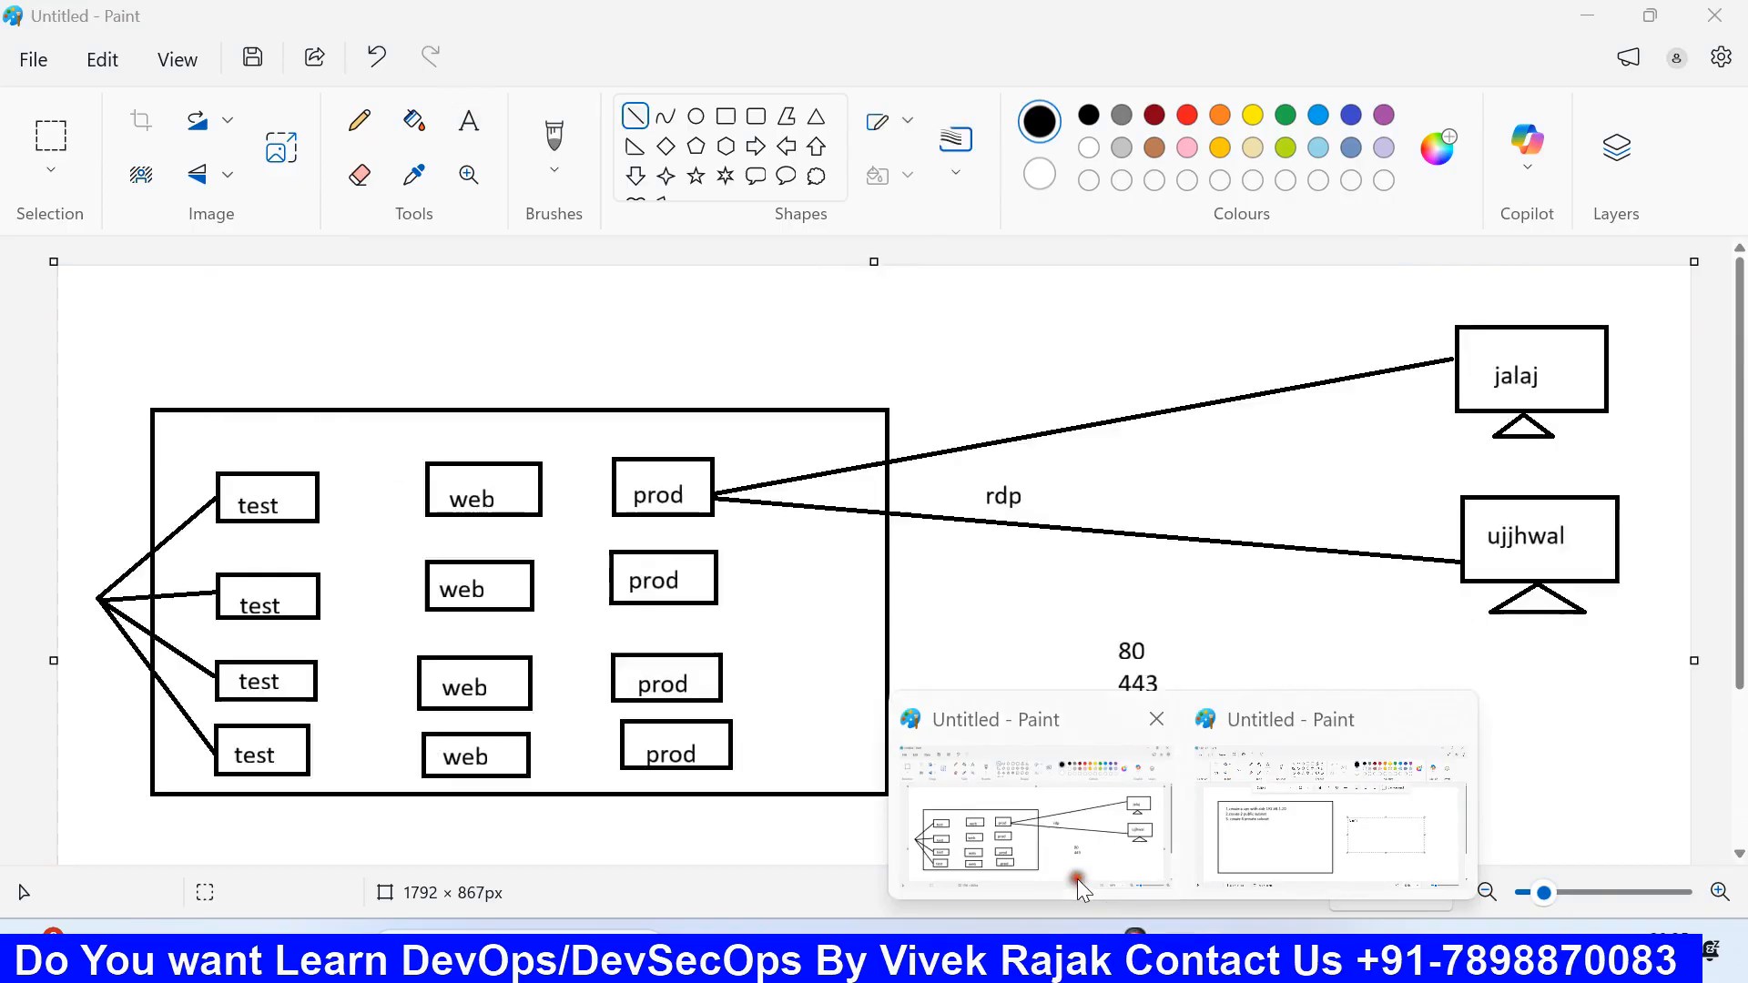
click(1079, 888)
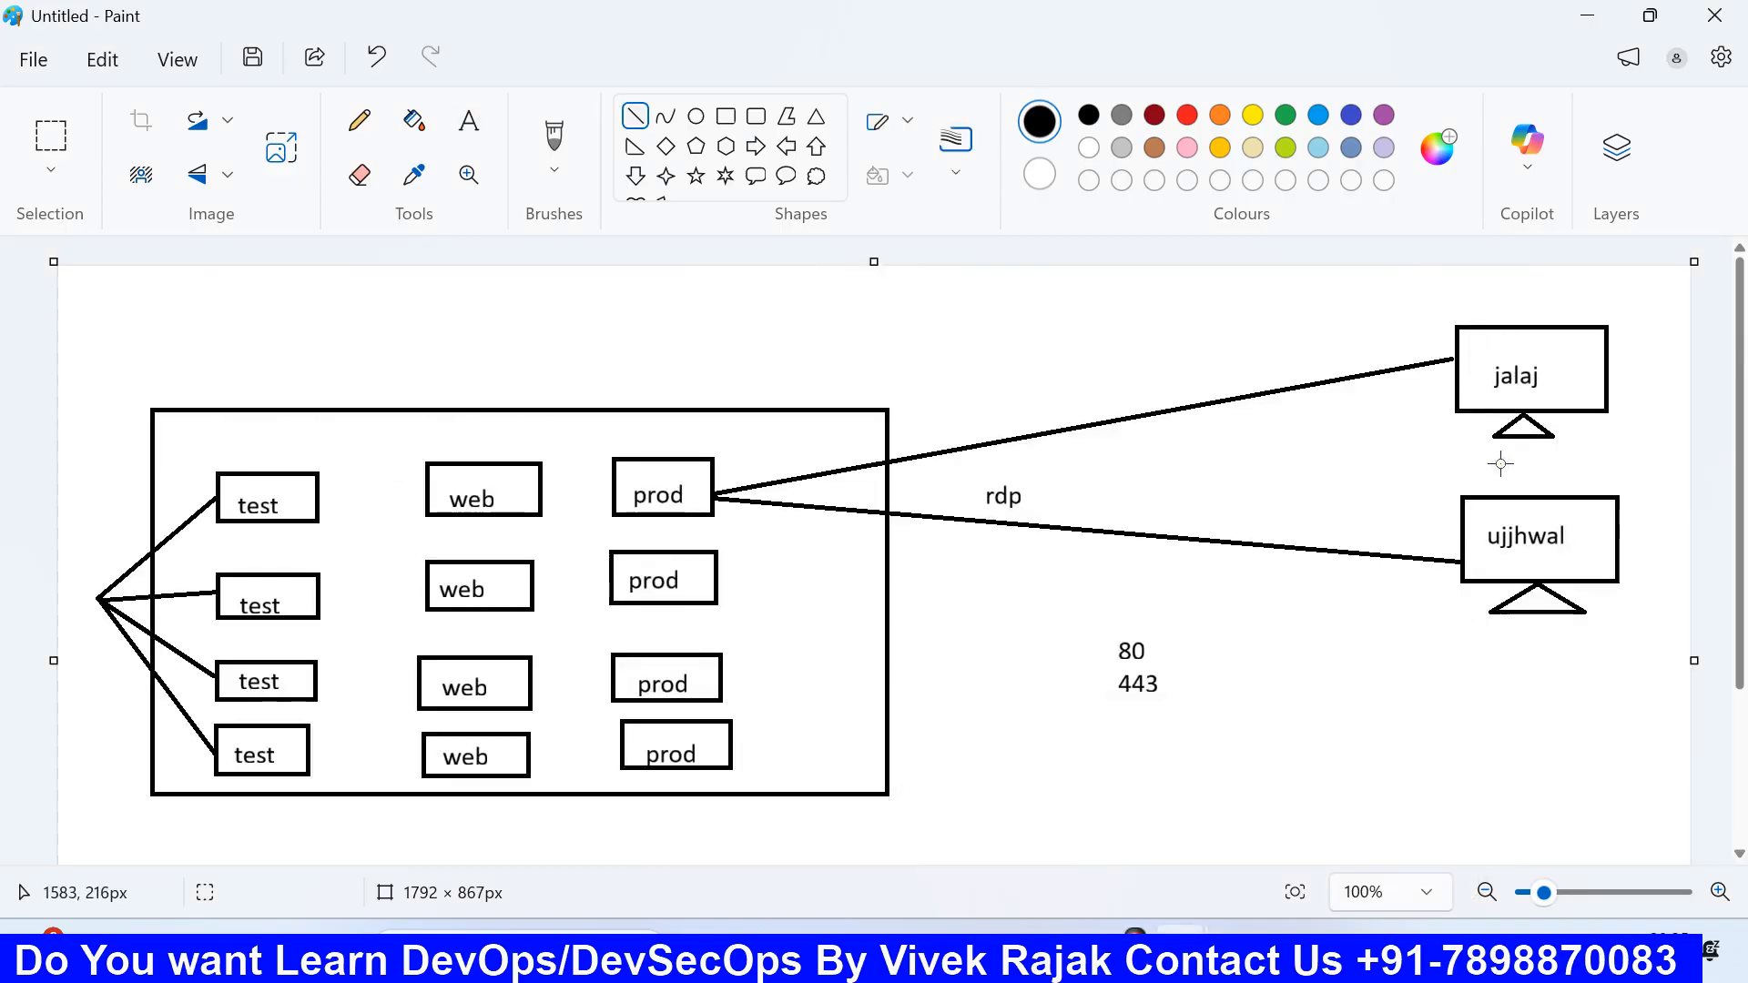
click(1003, 943)
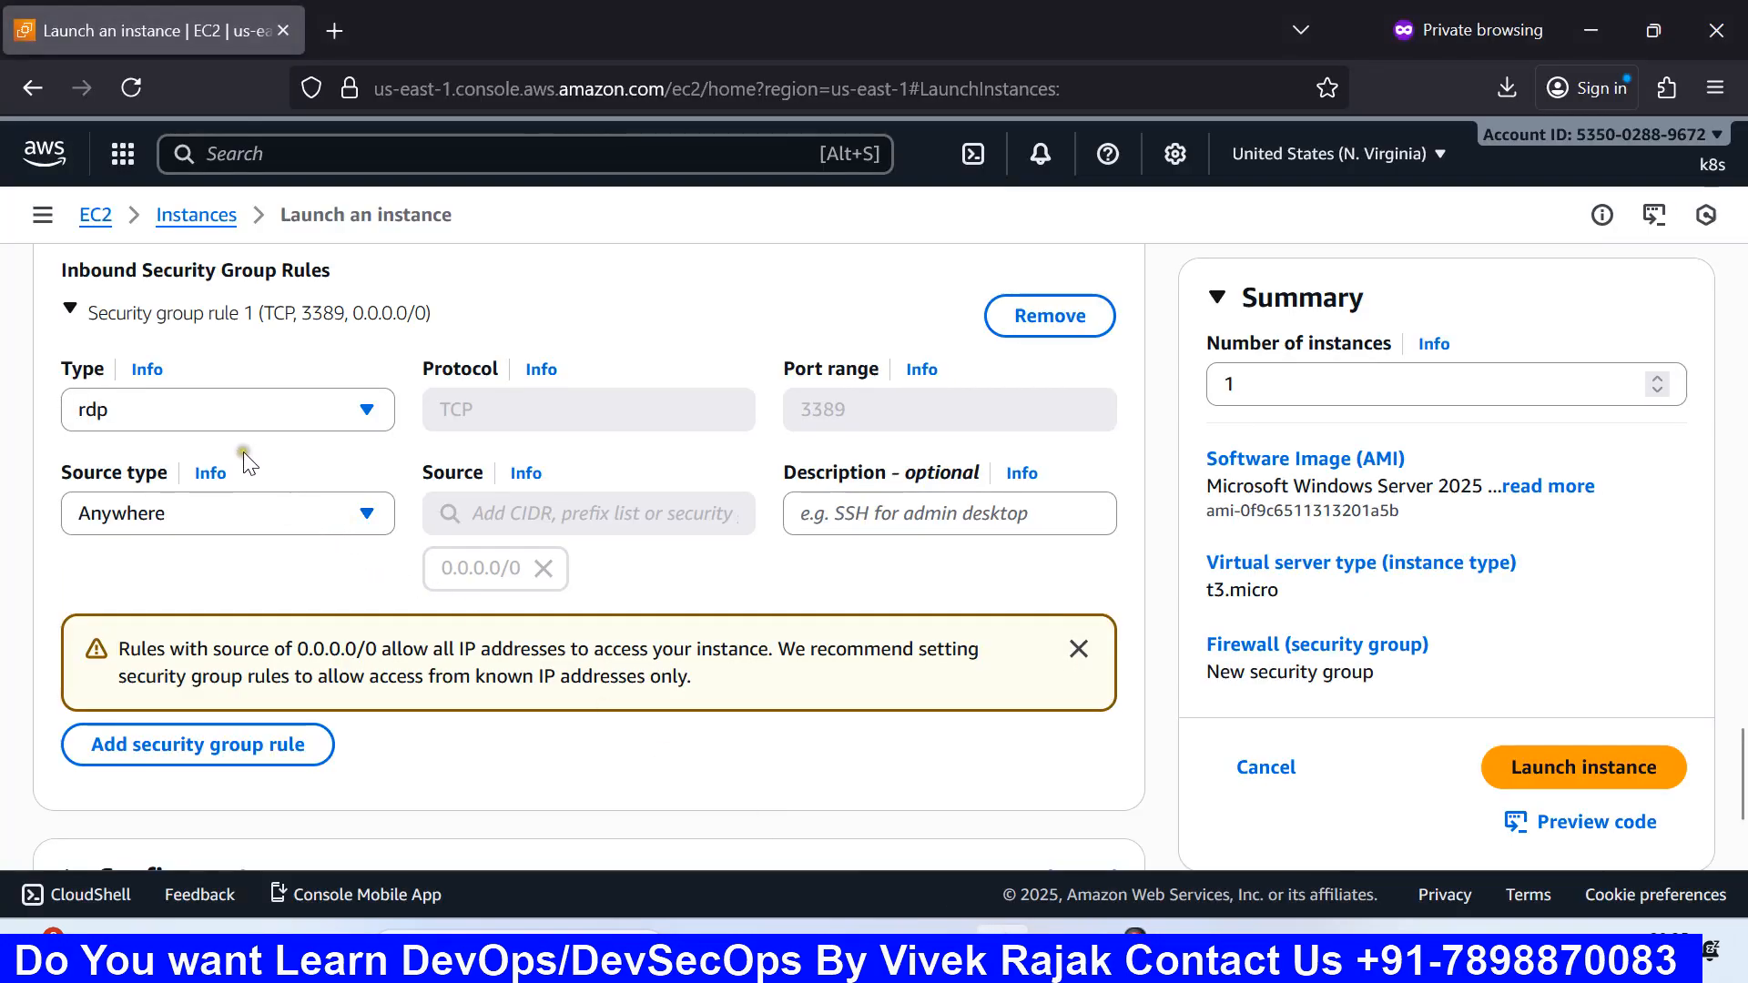
click(223, 521)
click(141, 600)
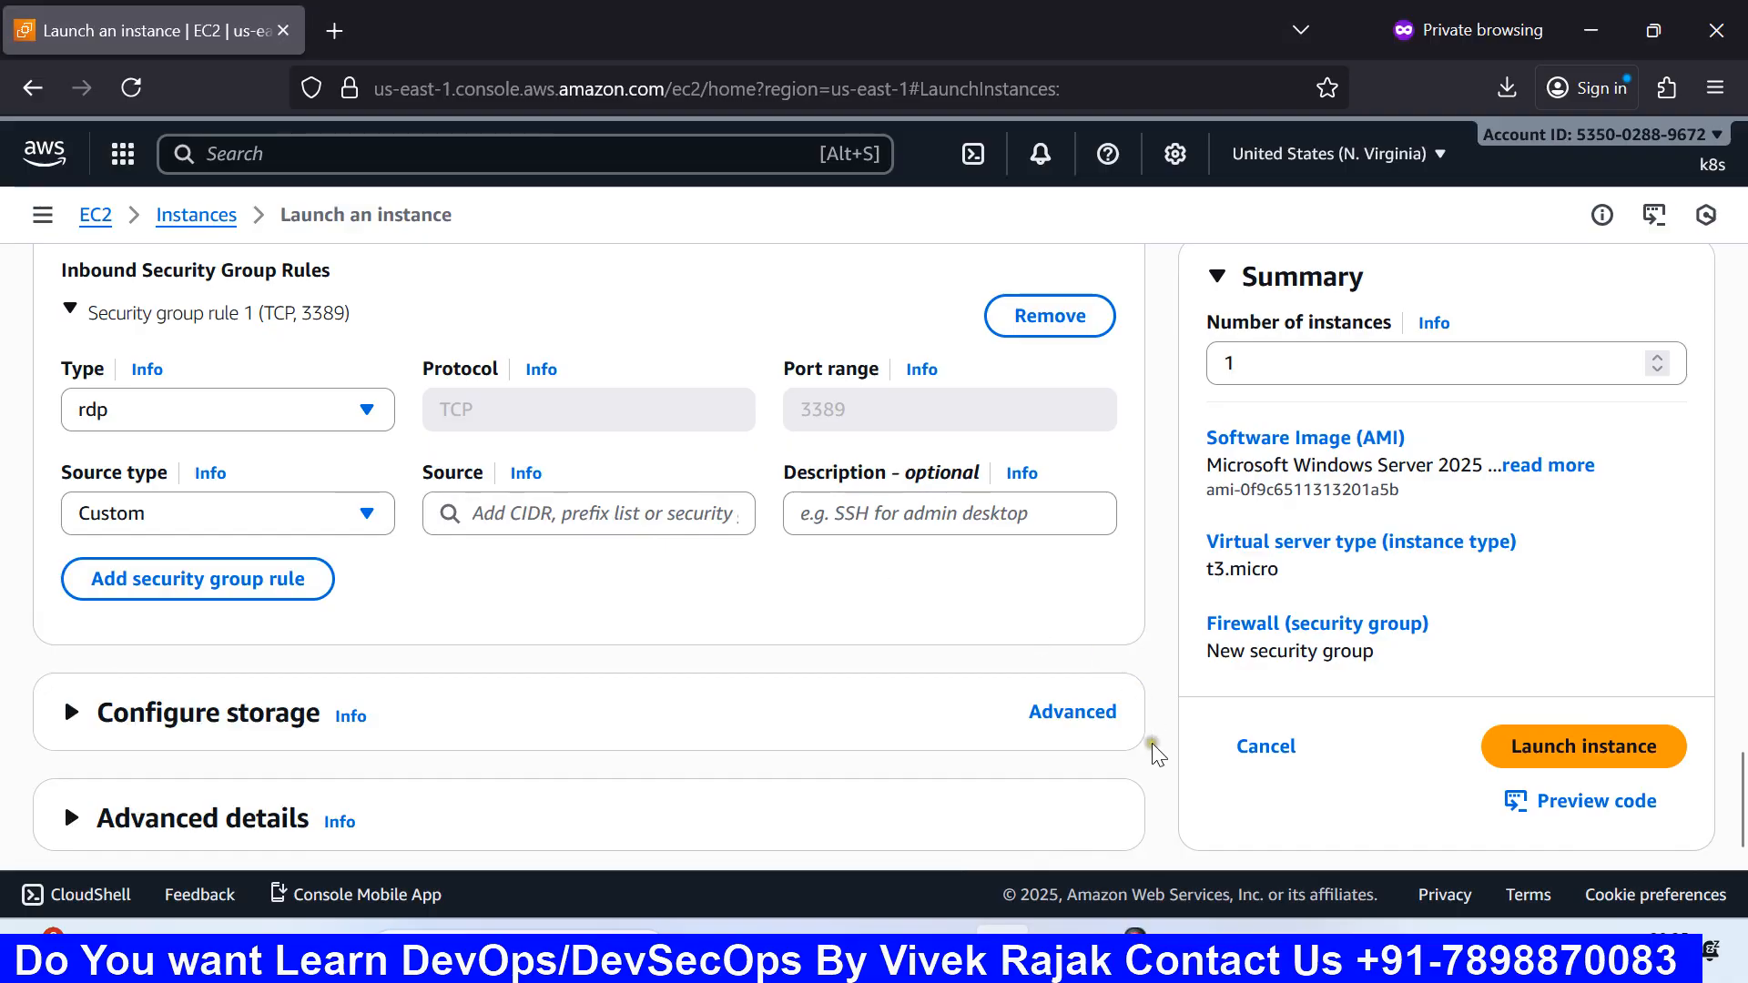
mouse_move(1211, 924)
click(1330, 856)
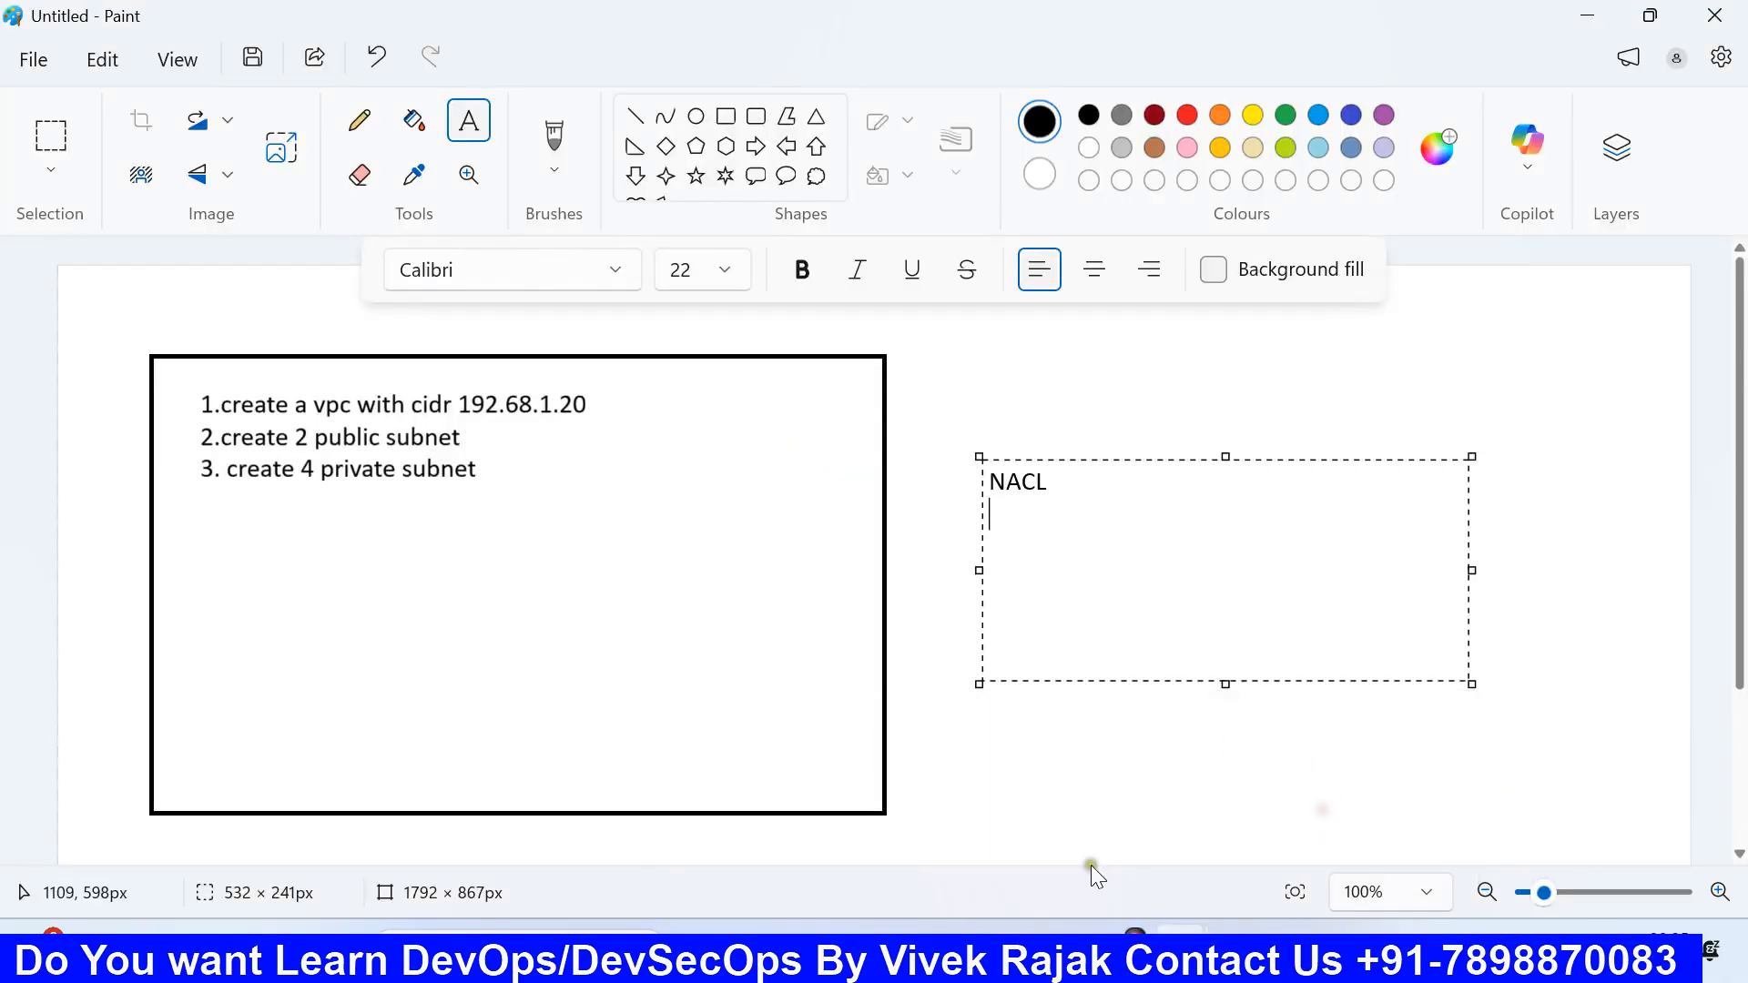
mouse_move(1138, 924)
click(1043, 833)
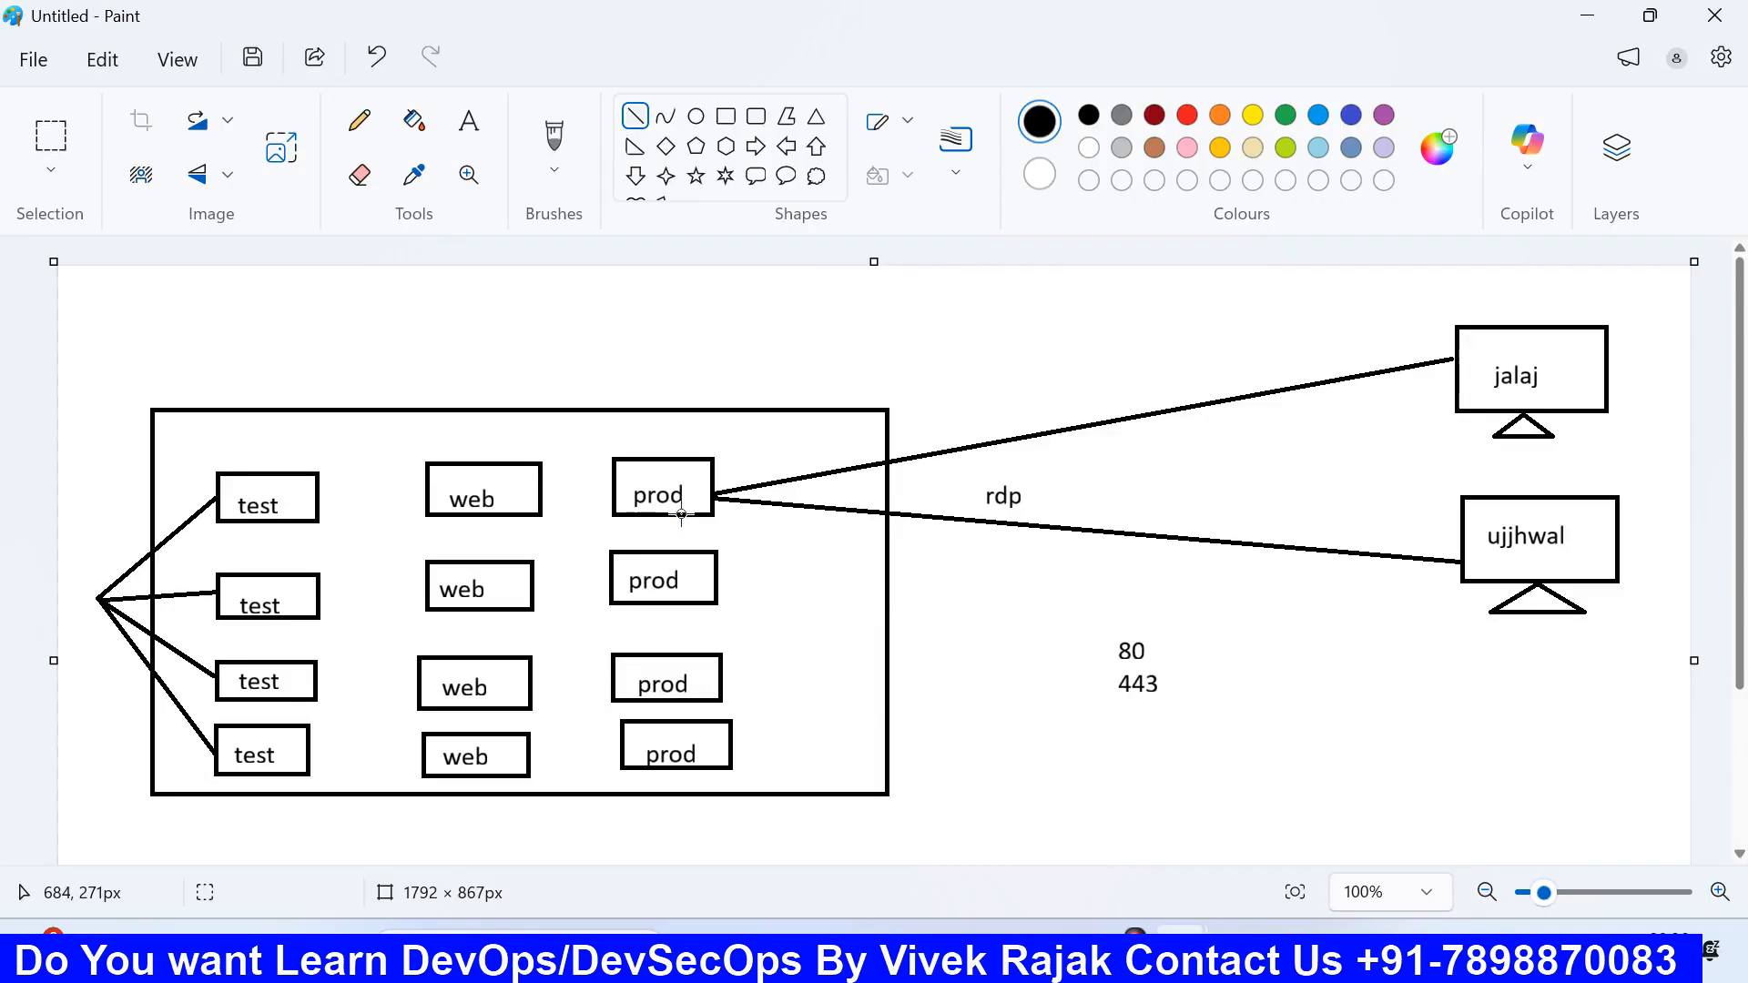
click(1002, 954)
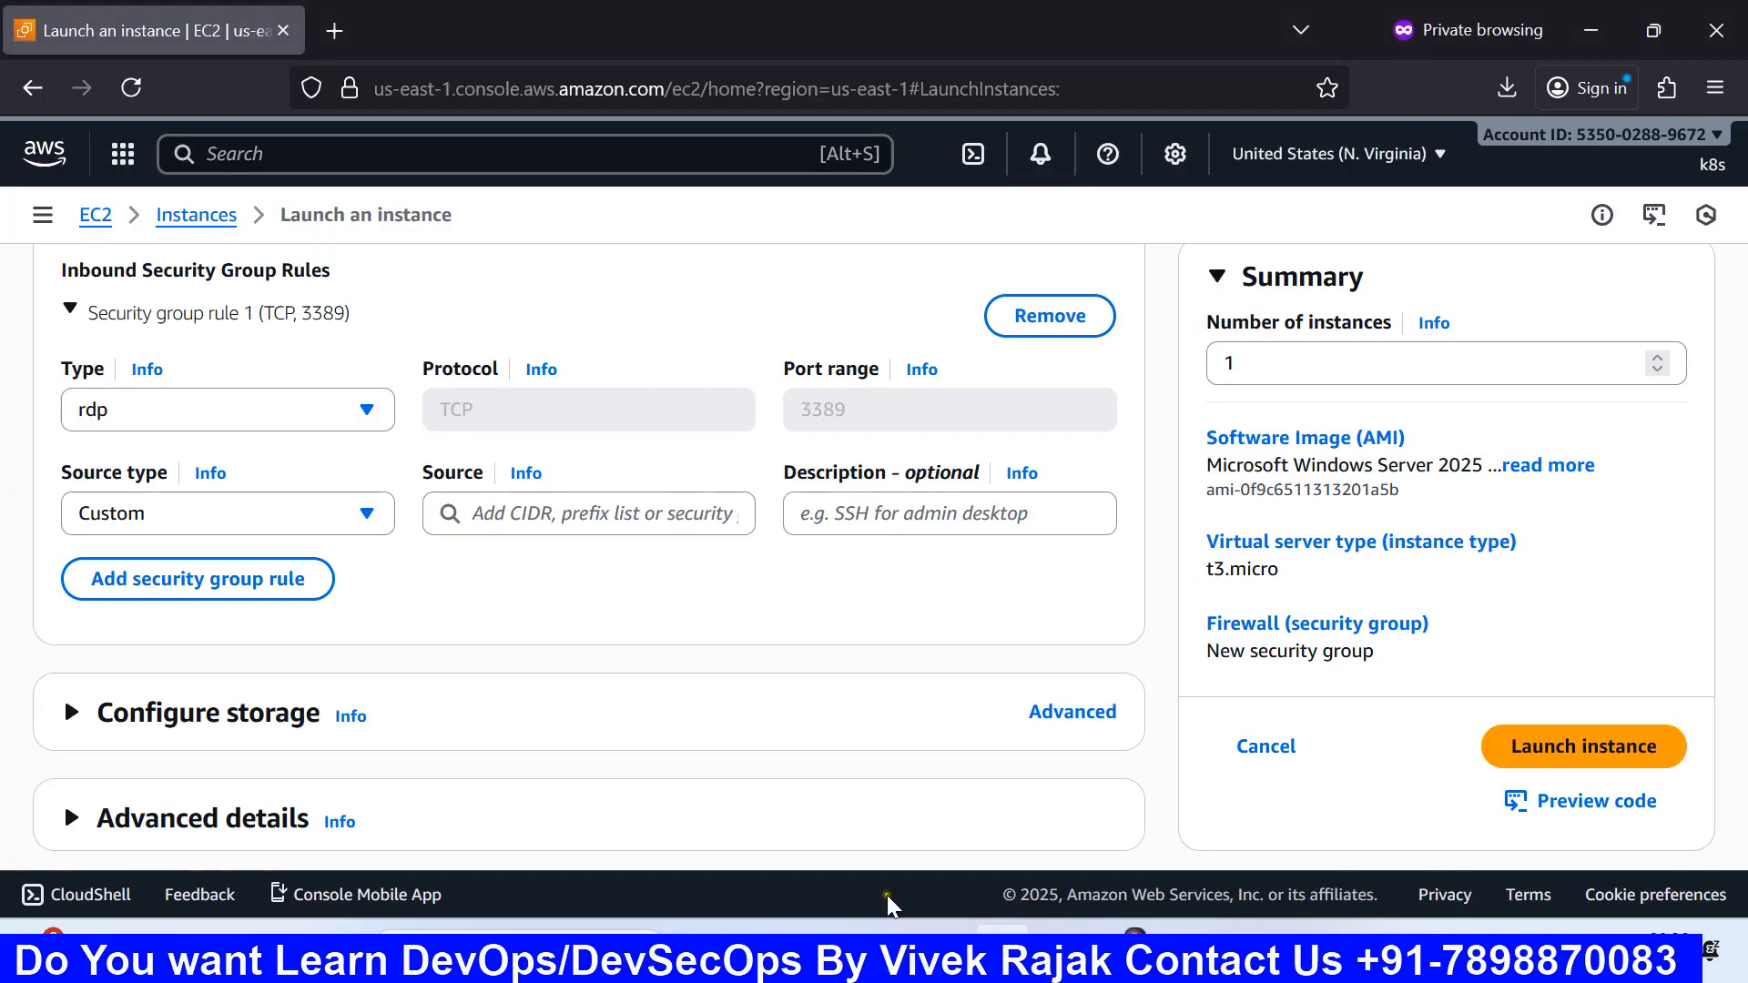
click(258, 513)
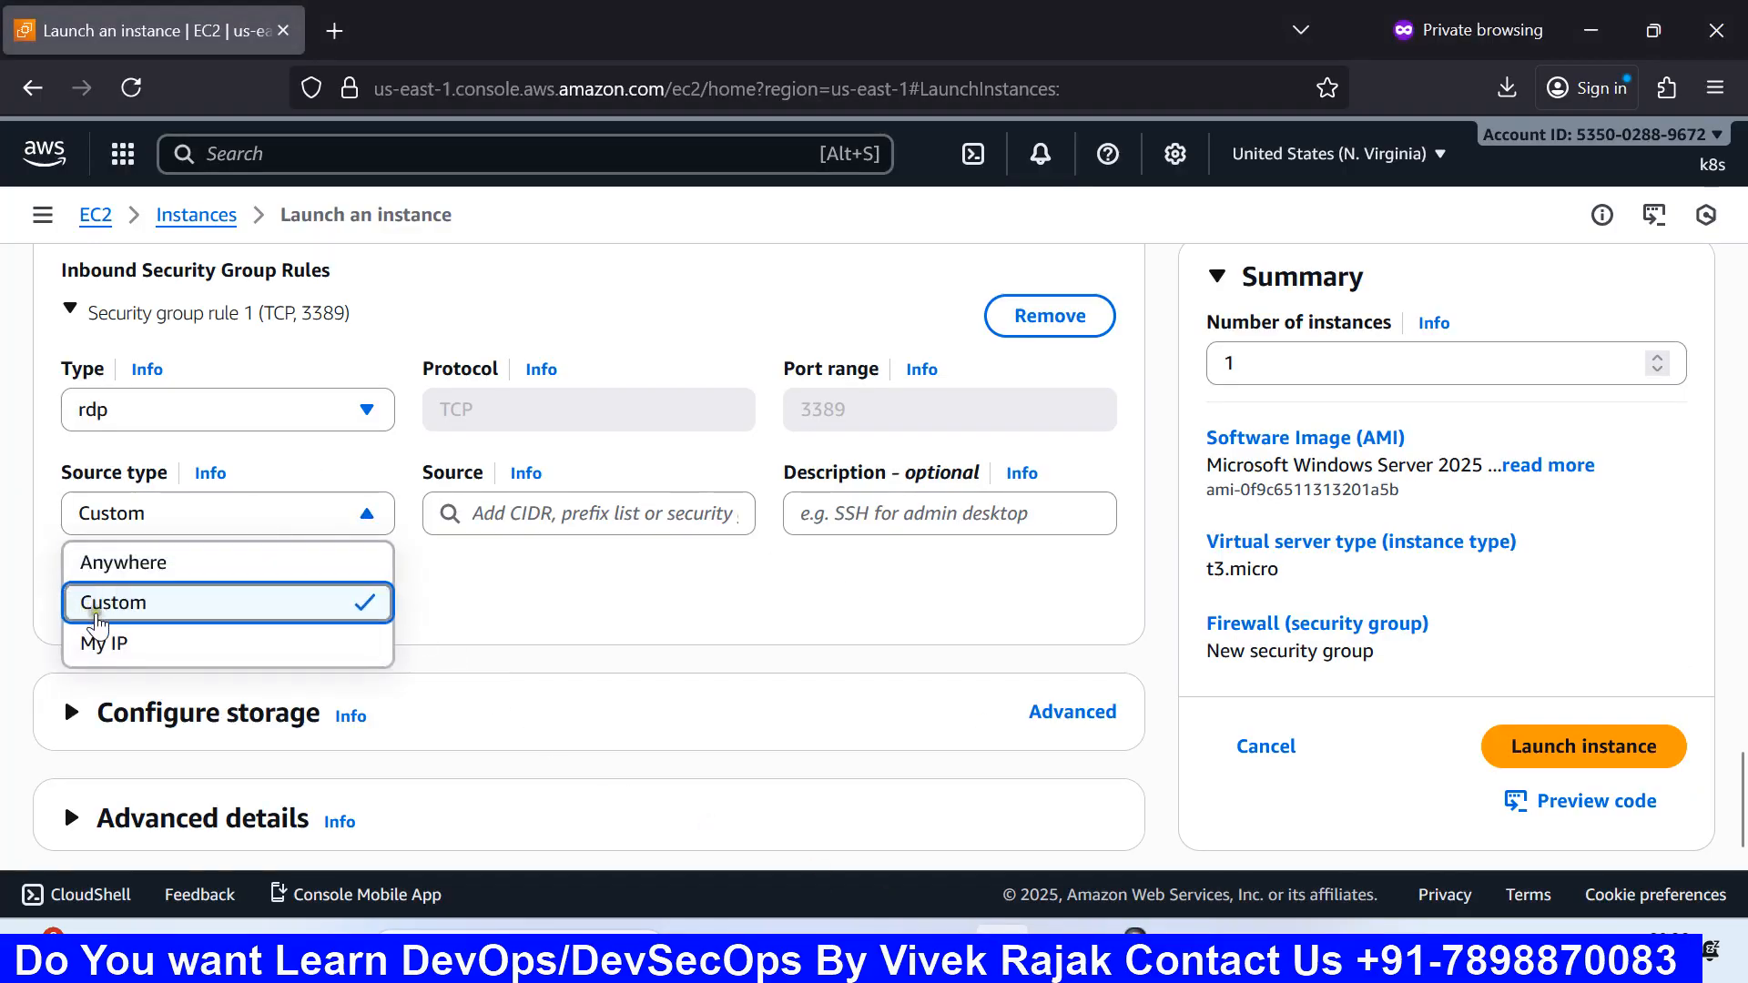
click(132, 643)
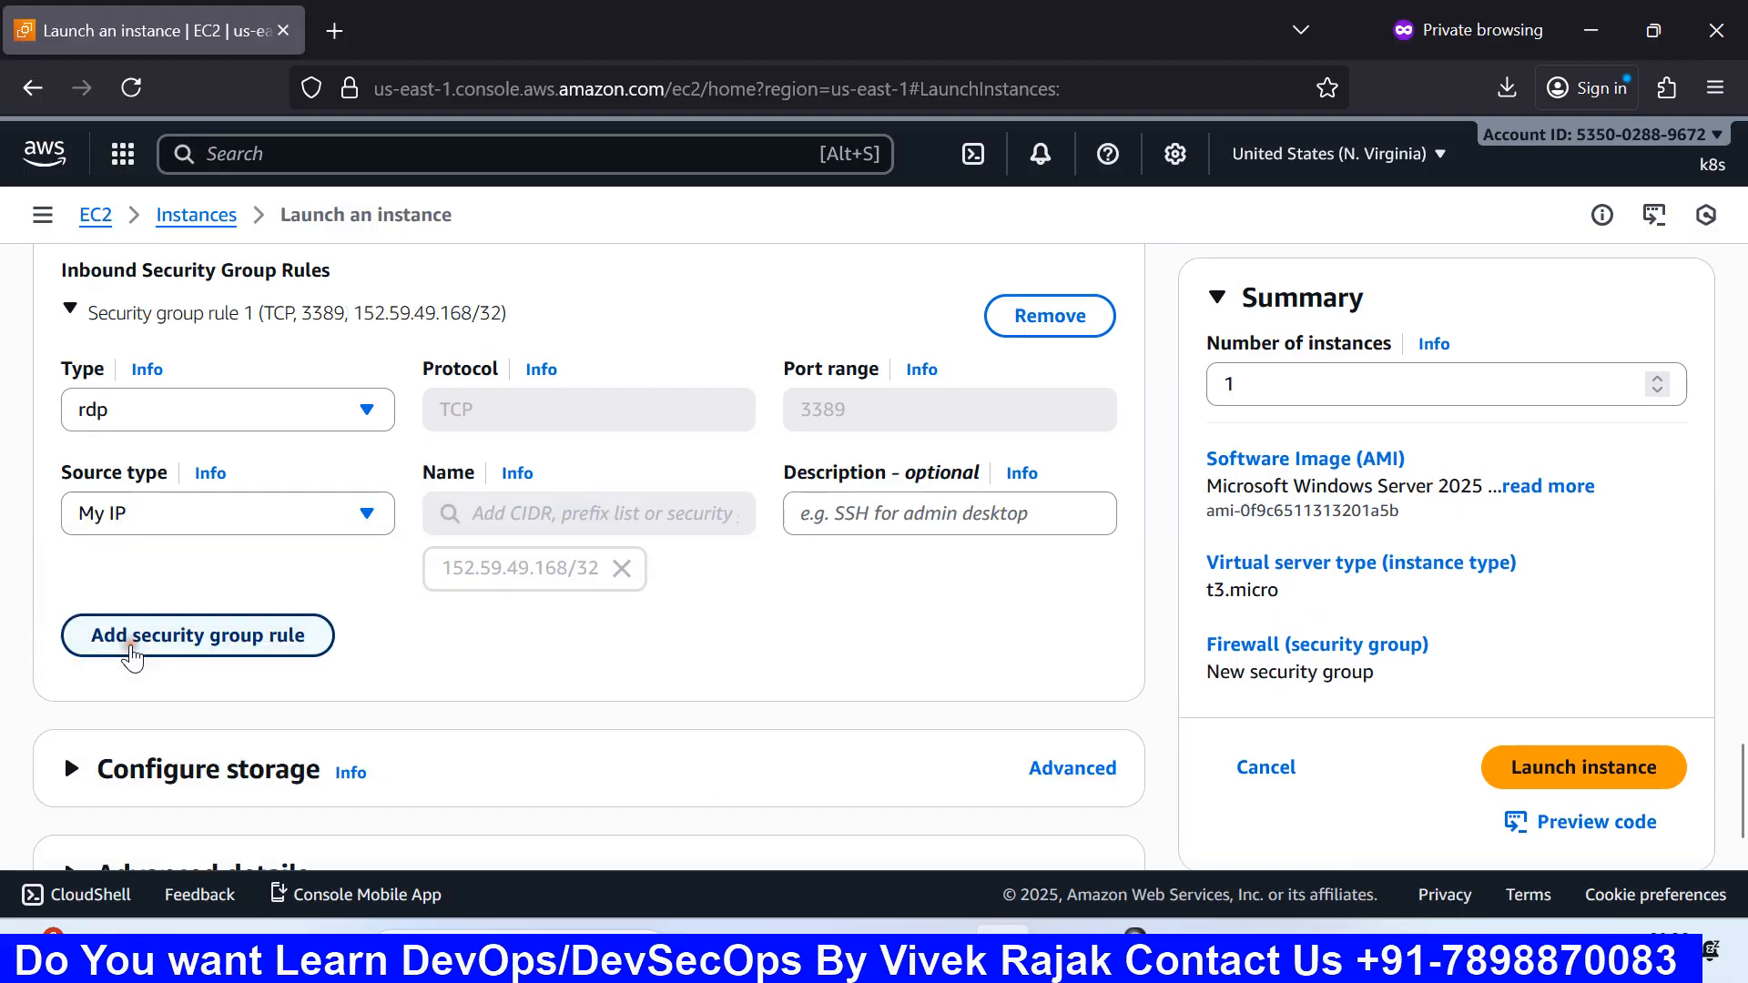
drag(455, 570, 593, 580)
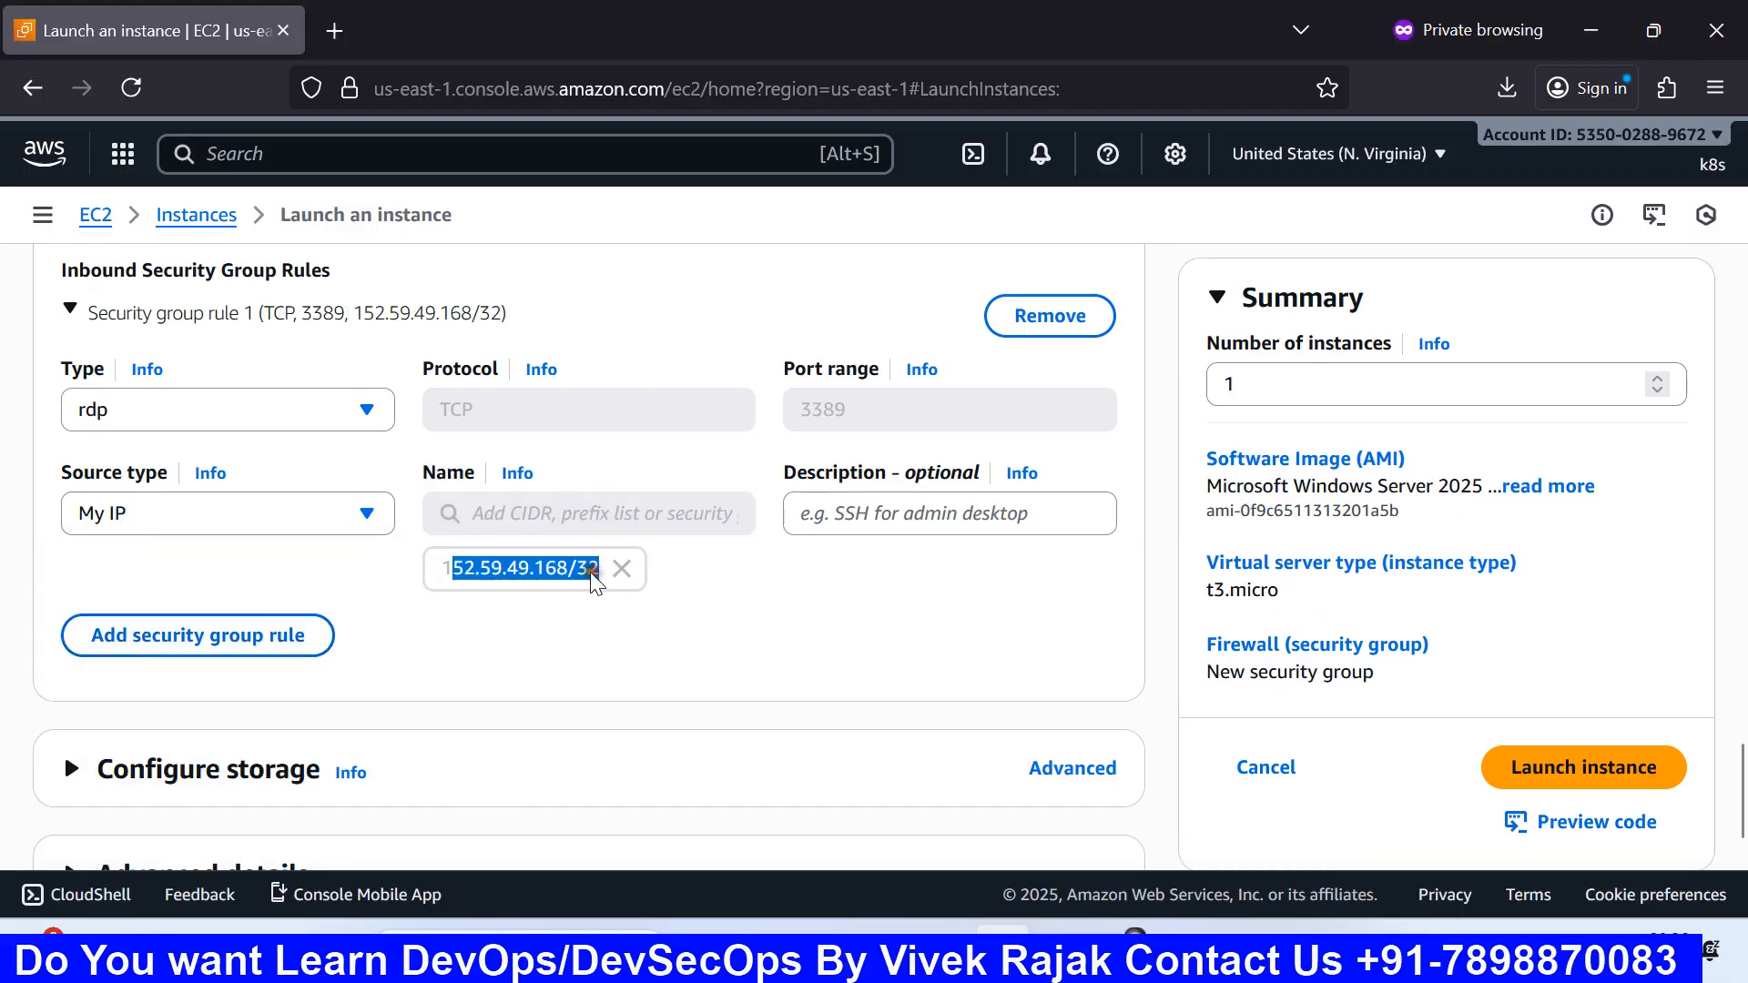
click(548, 582)
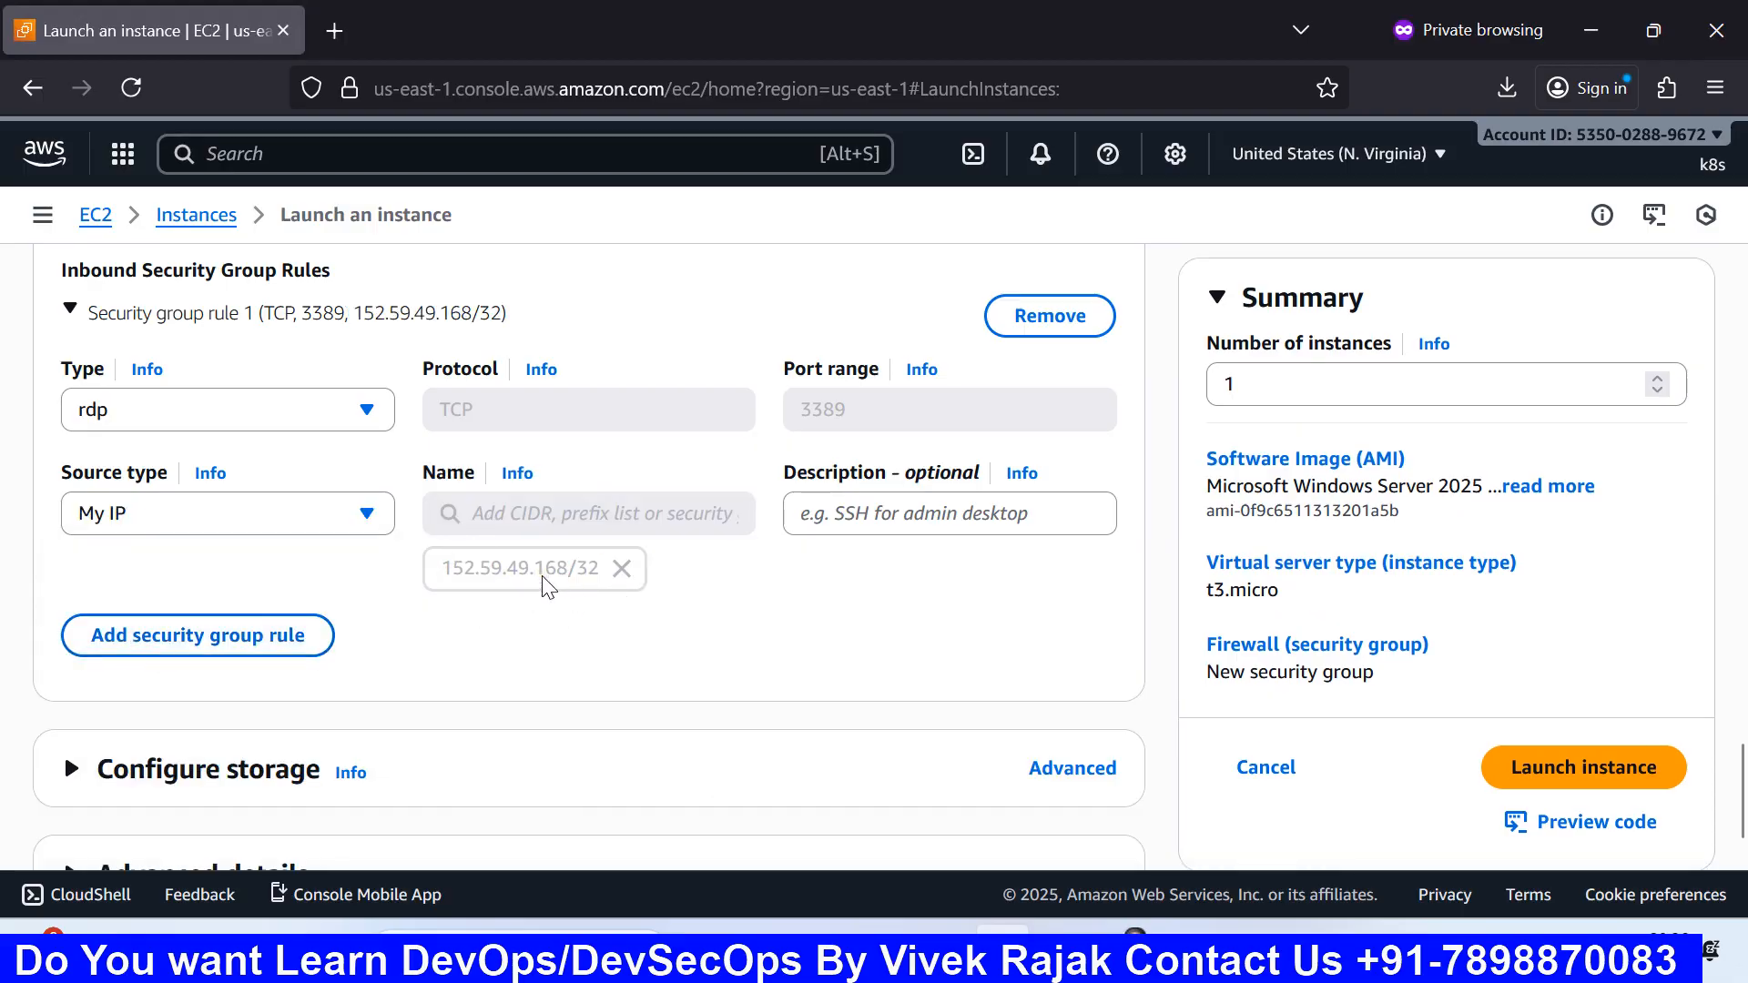
click(282, 512)
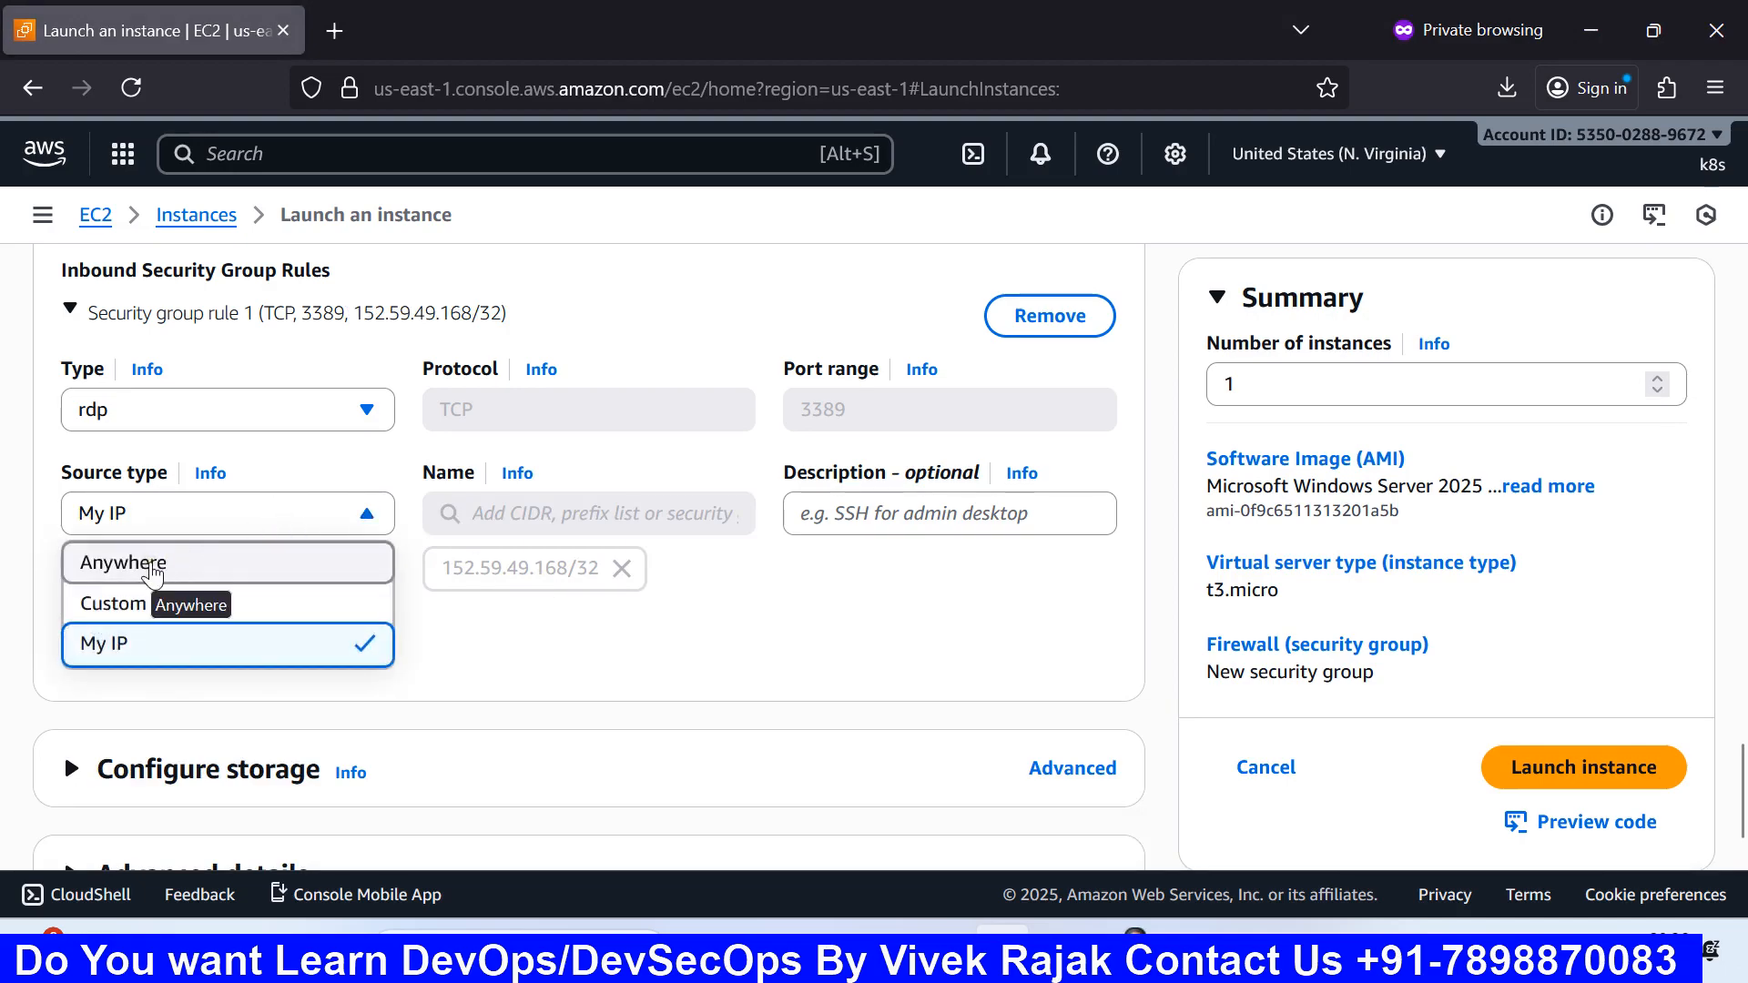
click(152, 571)
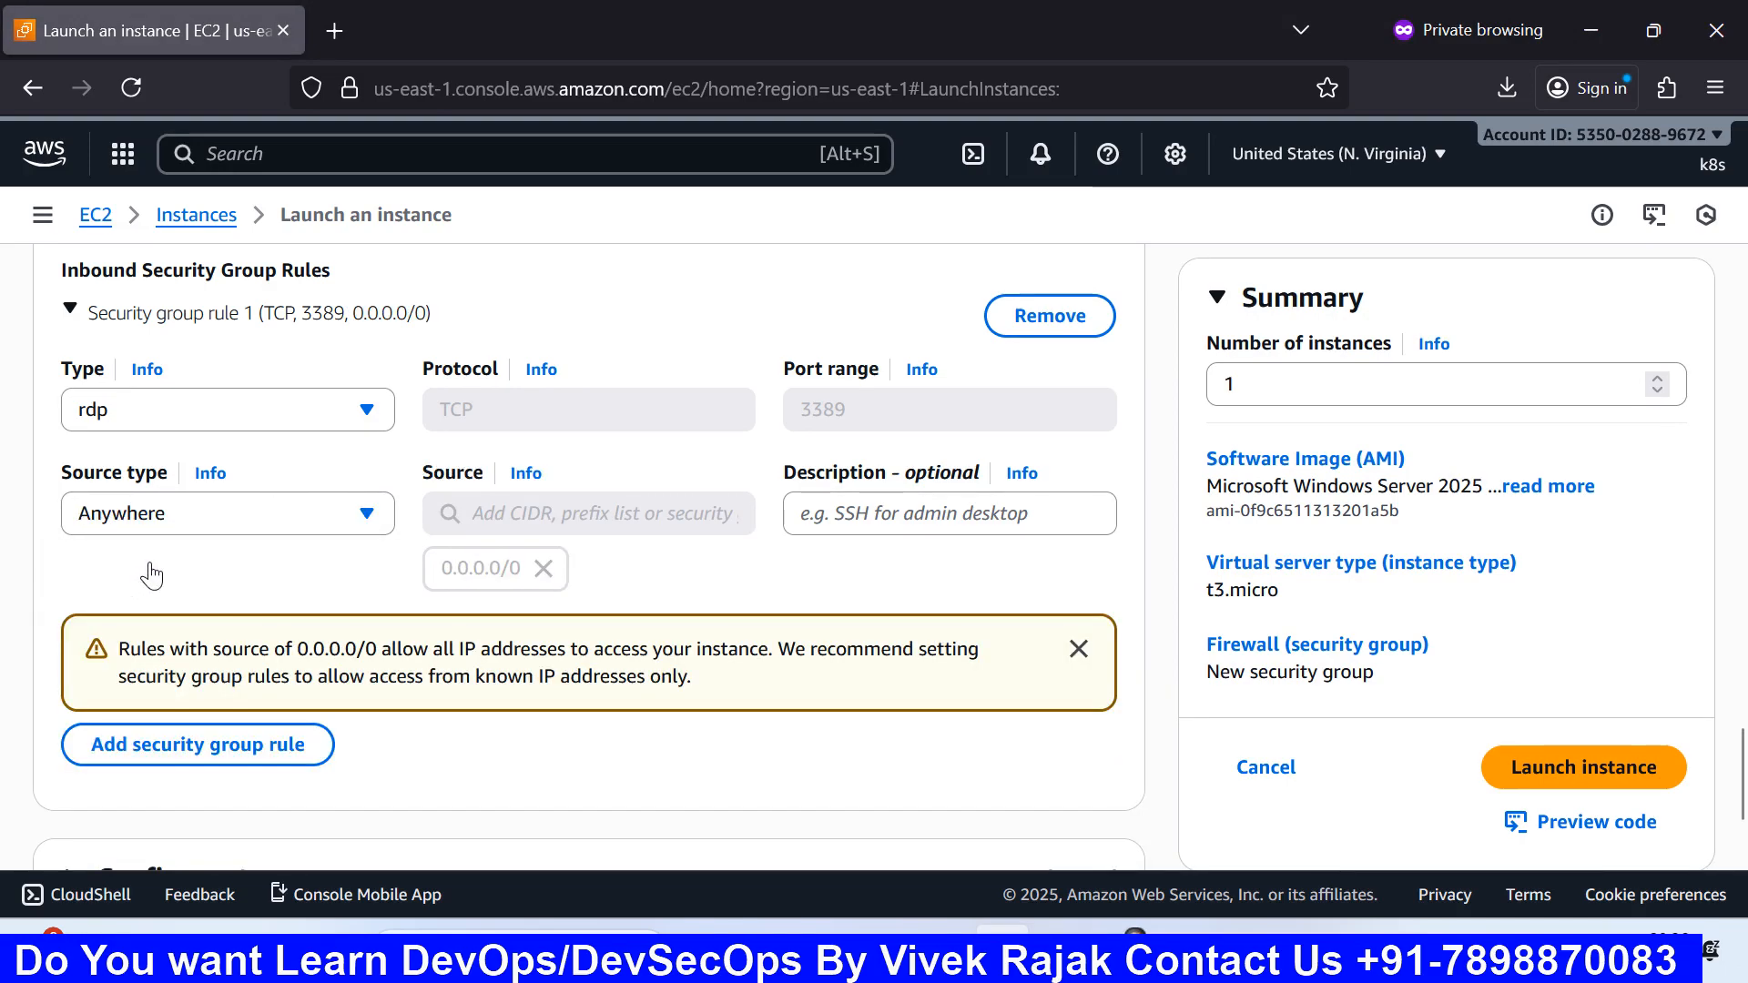
scroll(523, 603, up, 2)
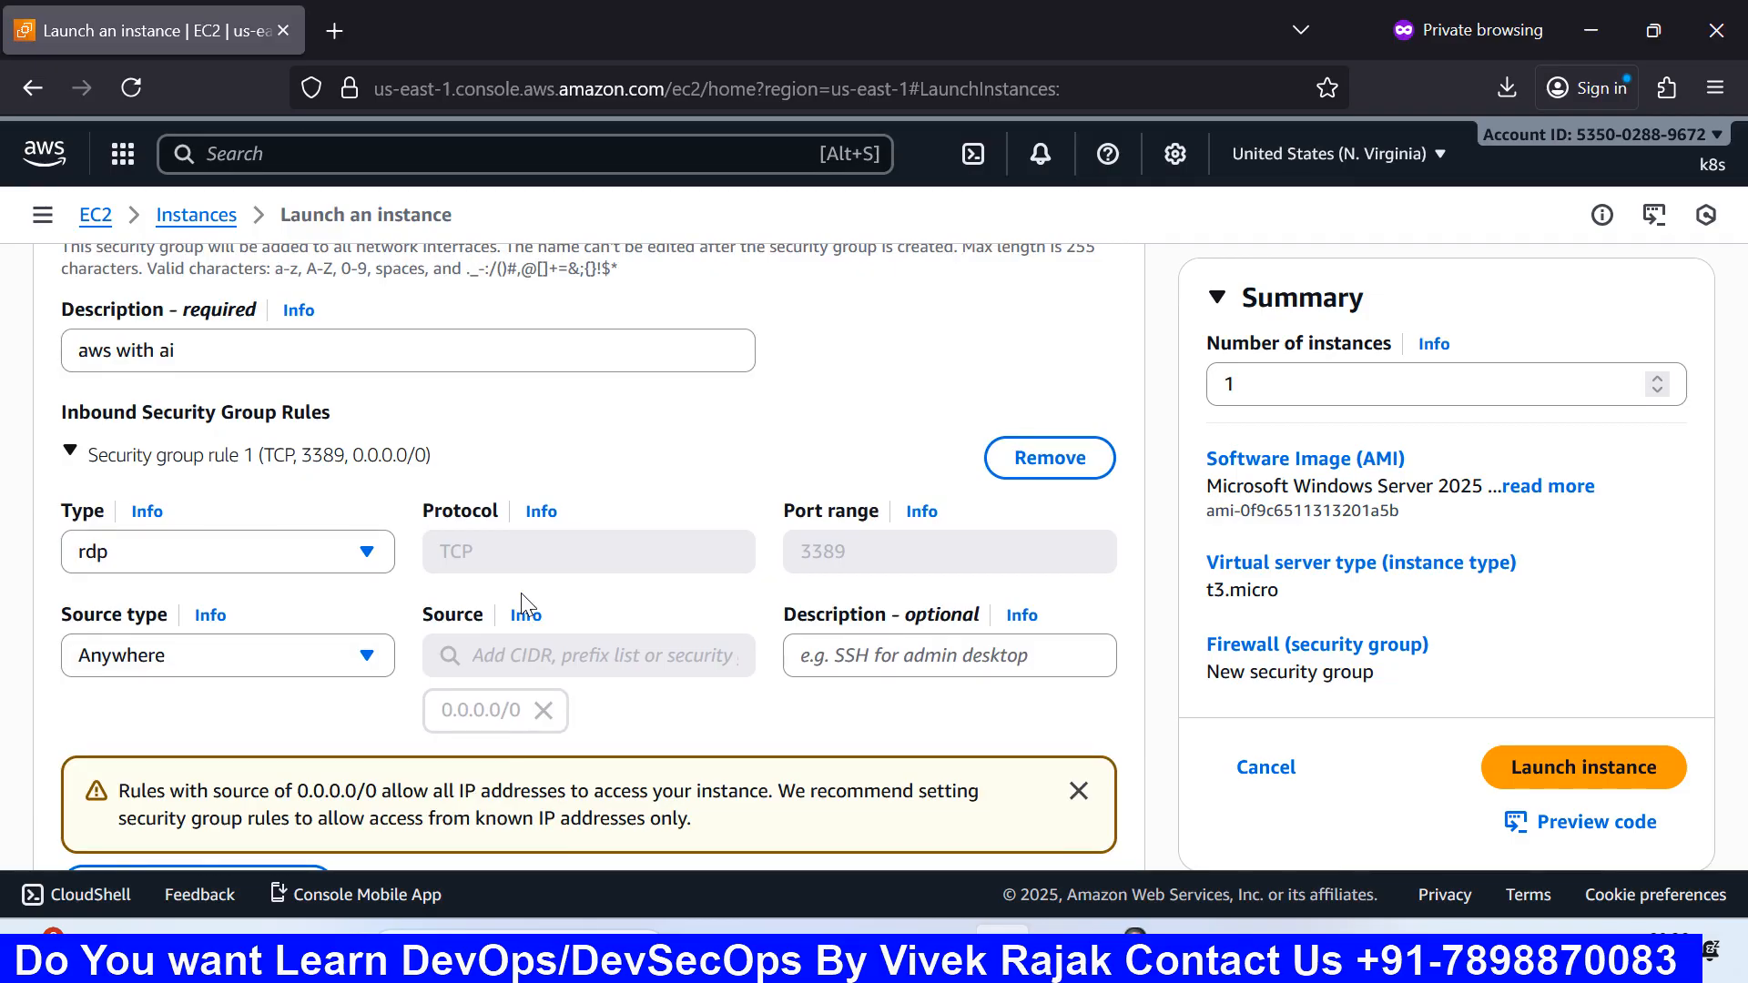
scroll(520, 593, down, 2)
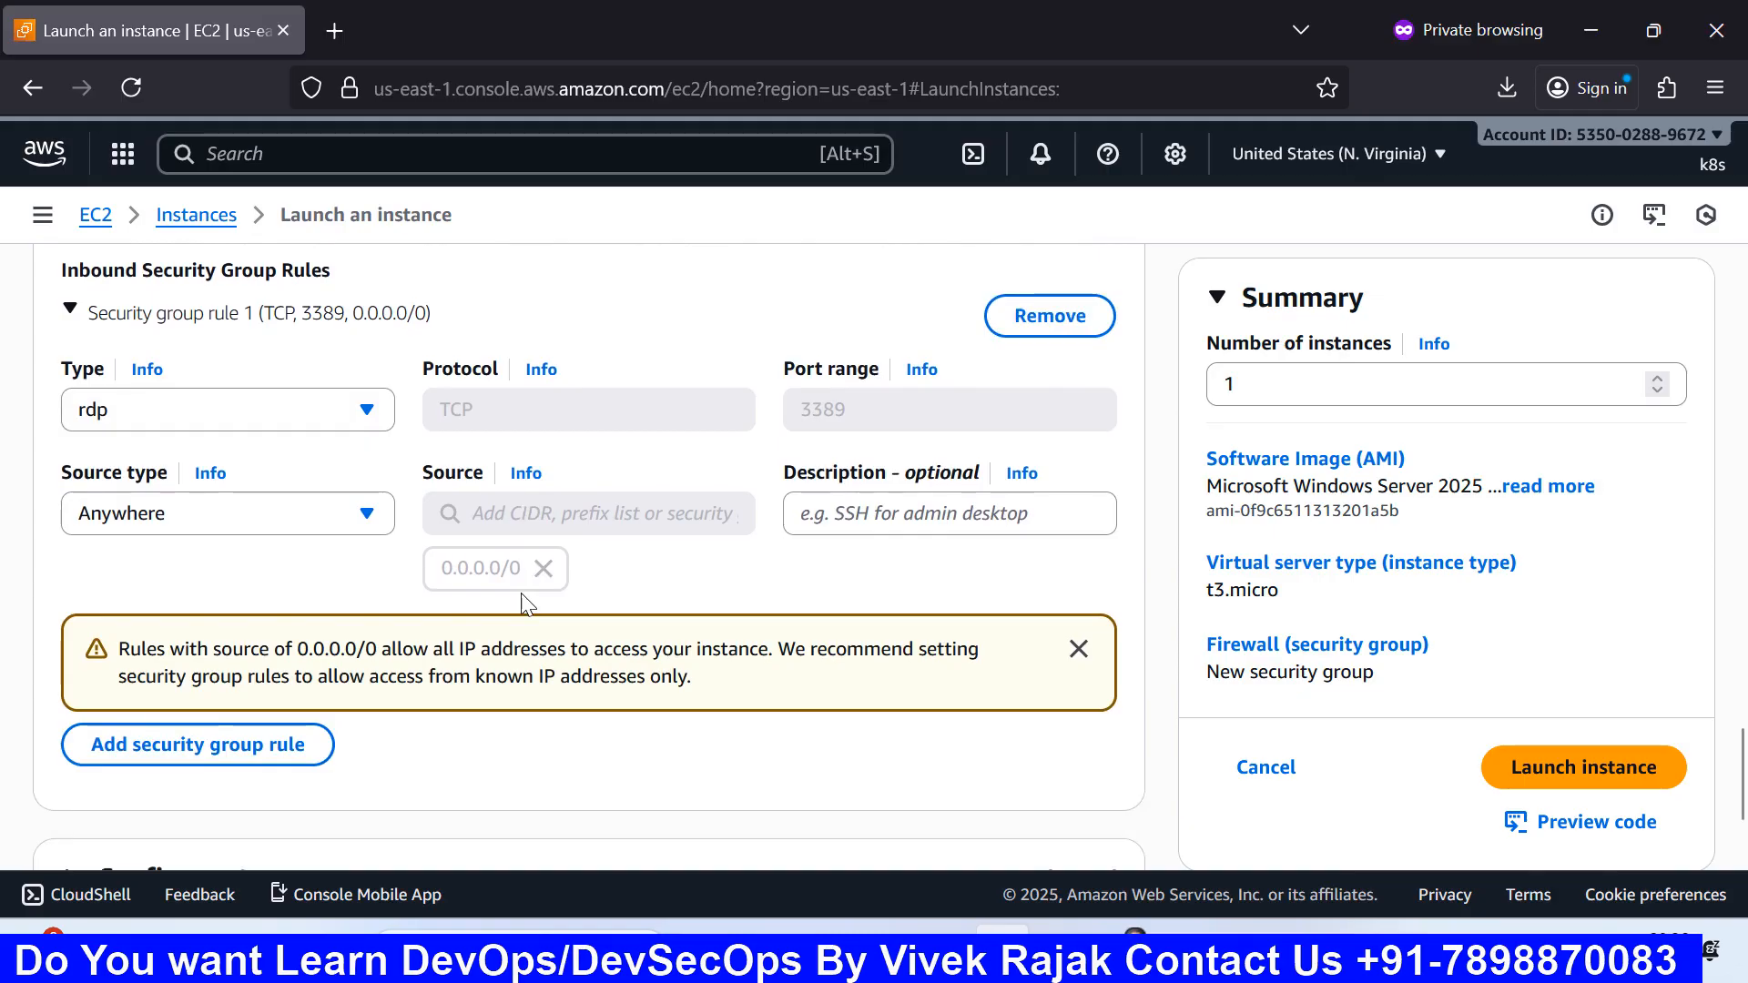
scroll(523, 603, down, 2)
scroll(523, 603, up, 2)
Step: Change the RDP rule's source type to Custom, leaving the CIDR field blank
click(266, 512)
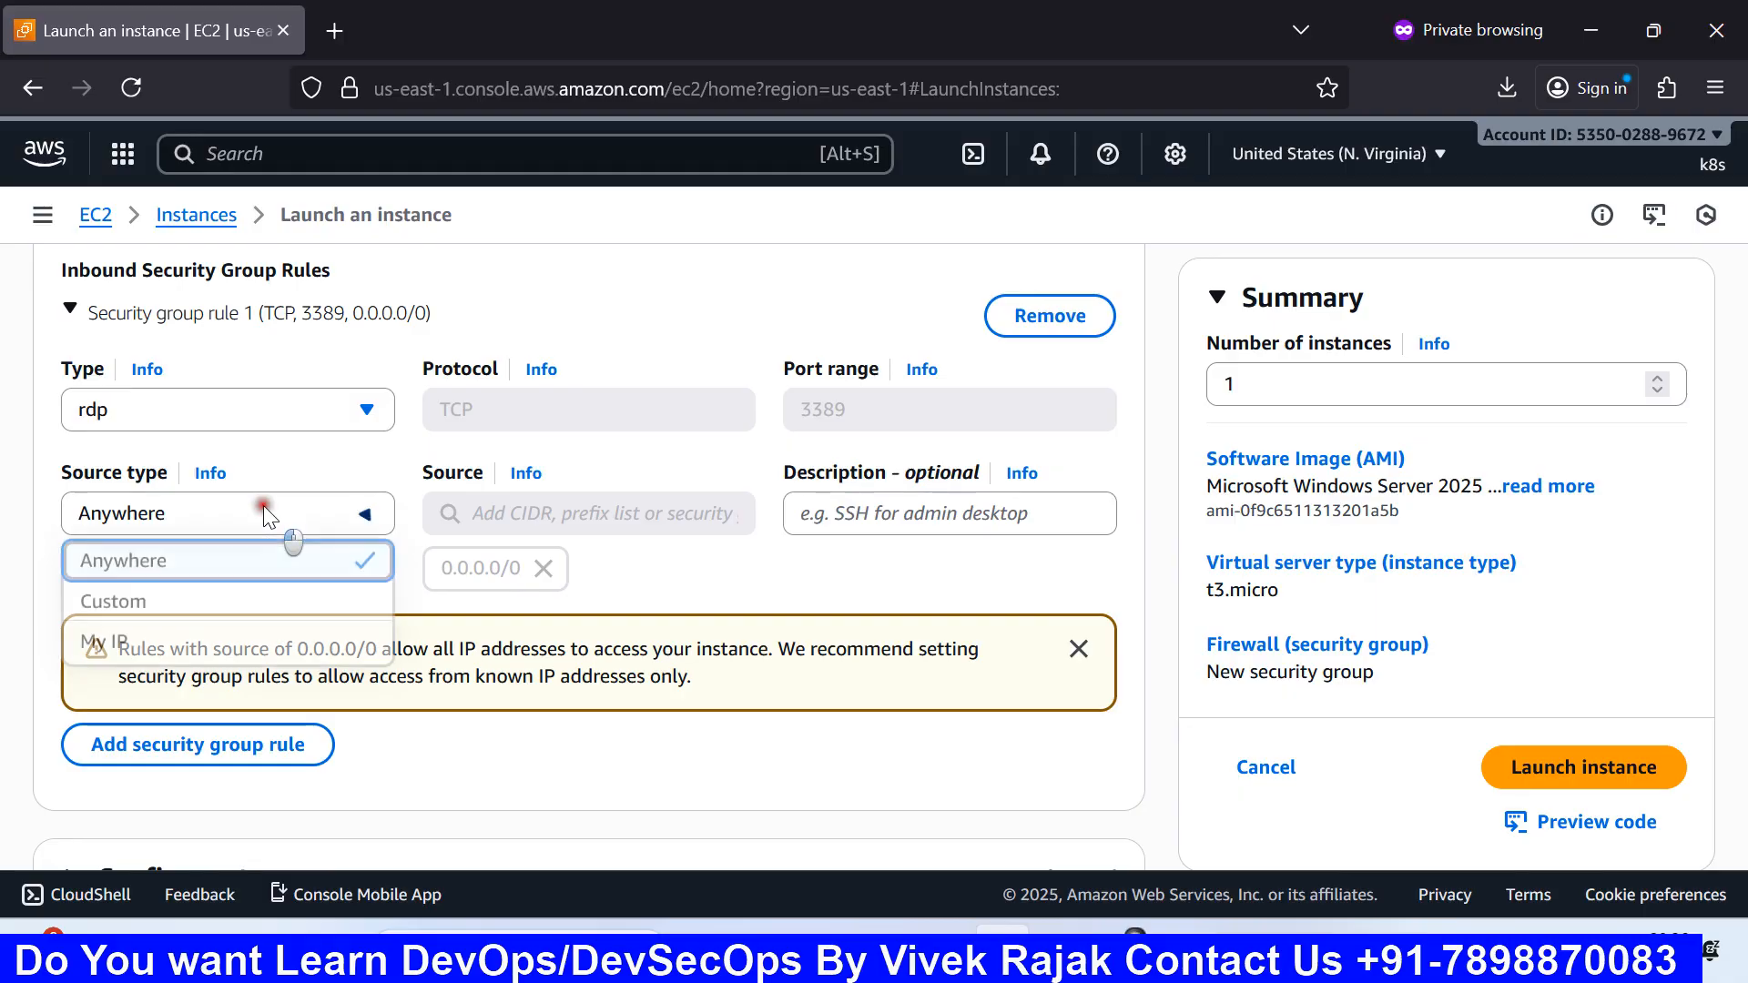
click(157, 604)
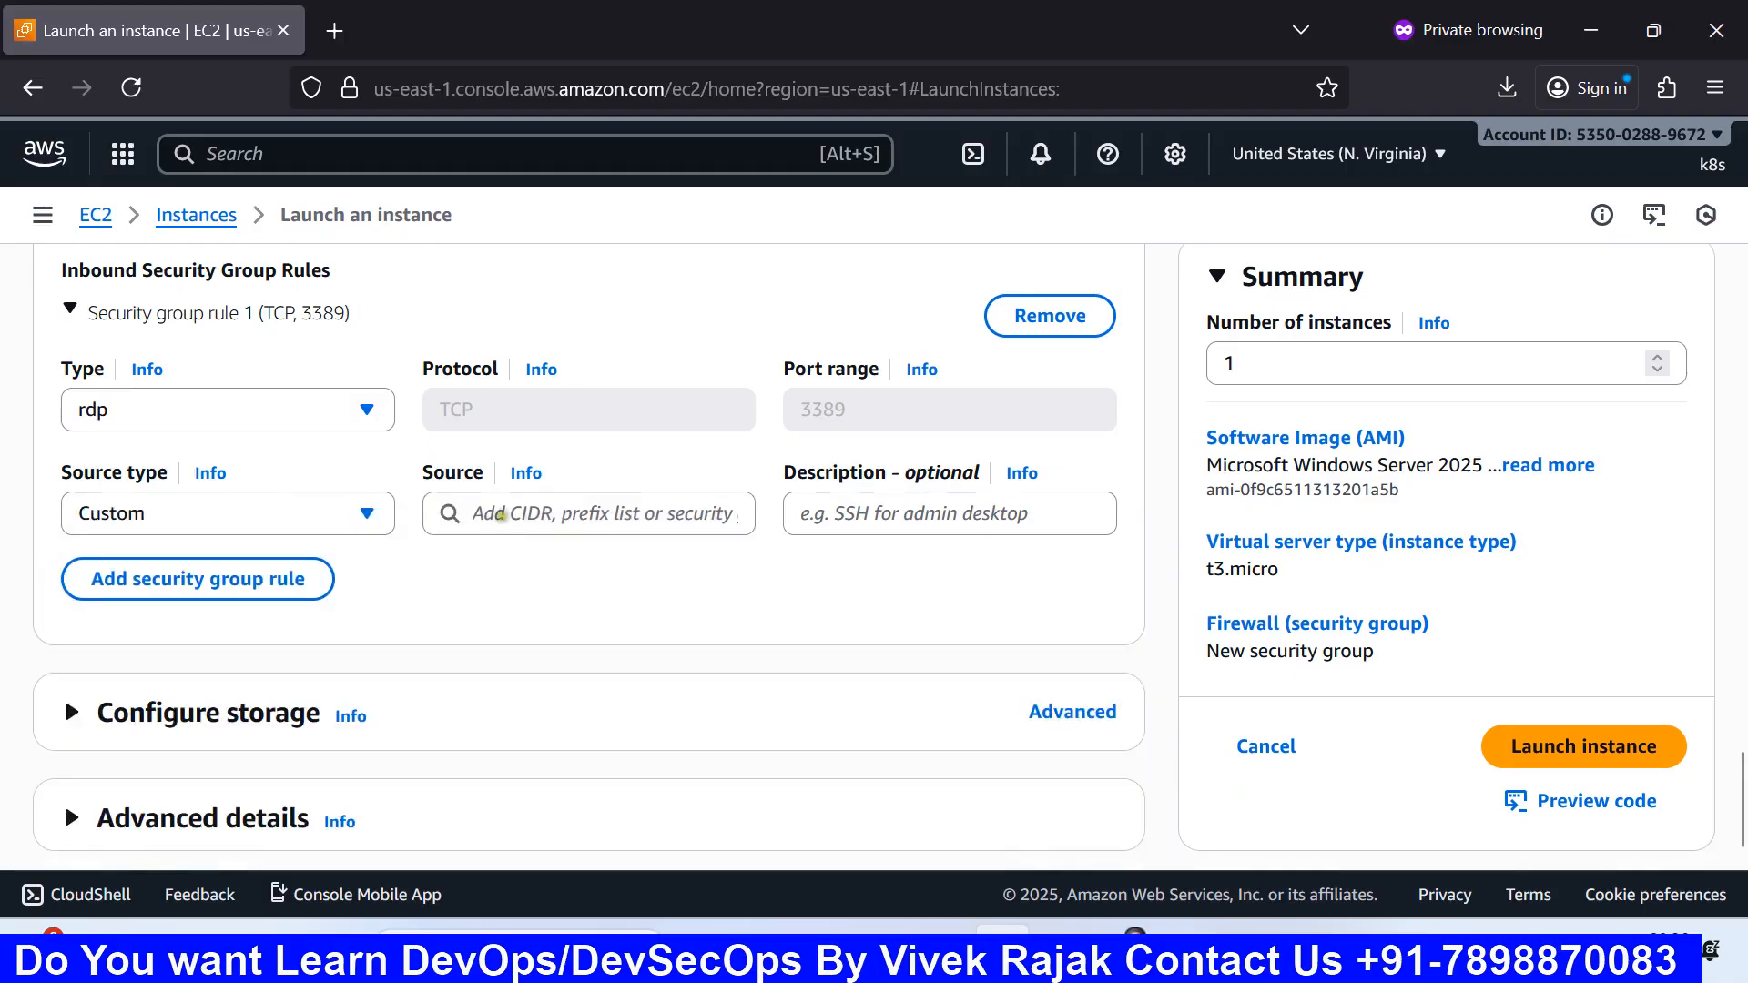
click(468, 530)
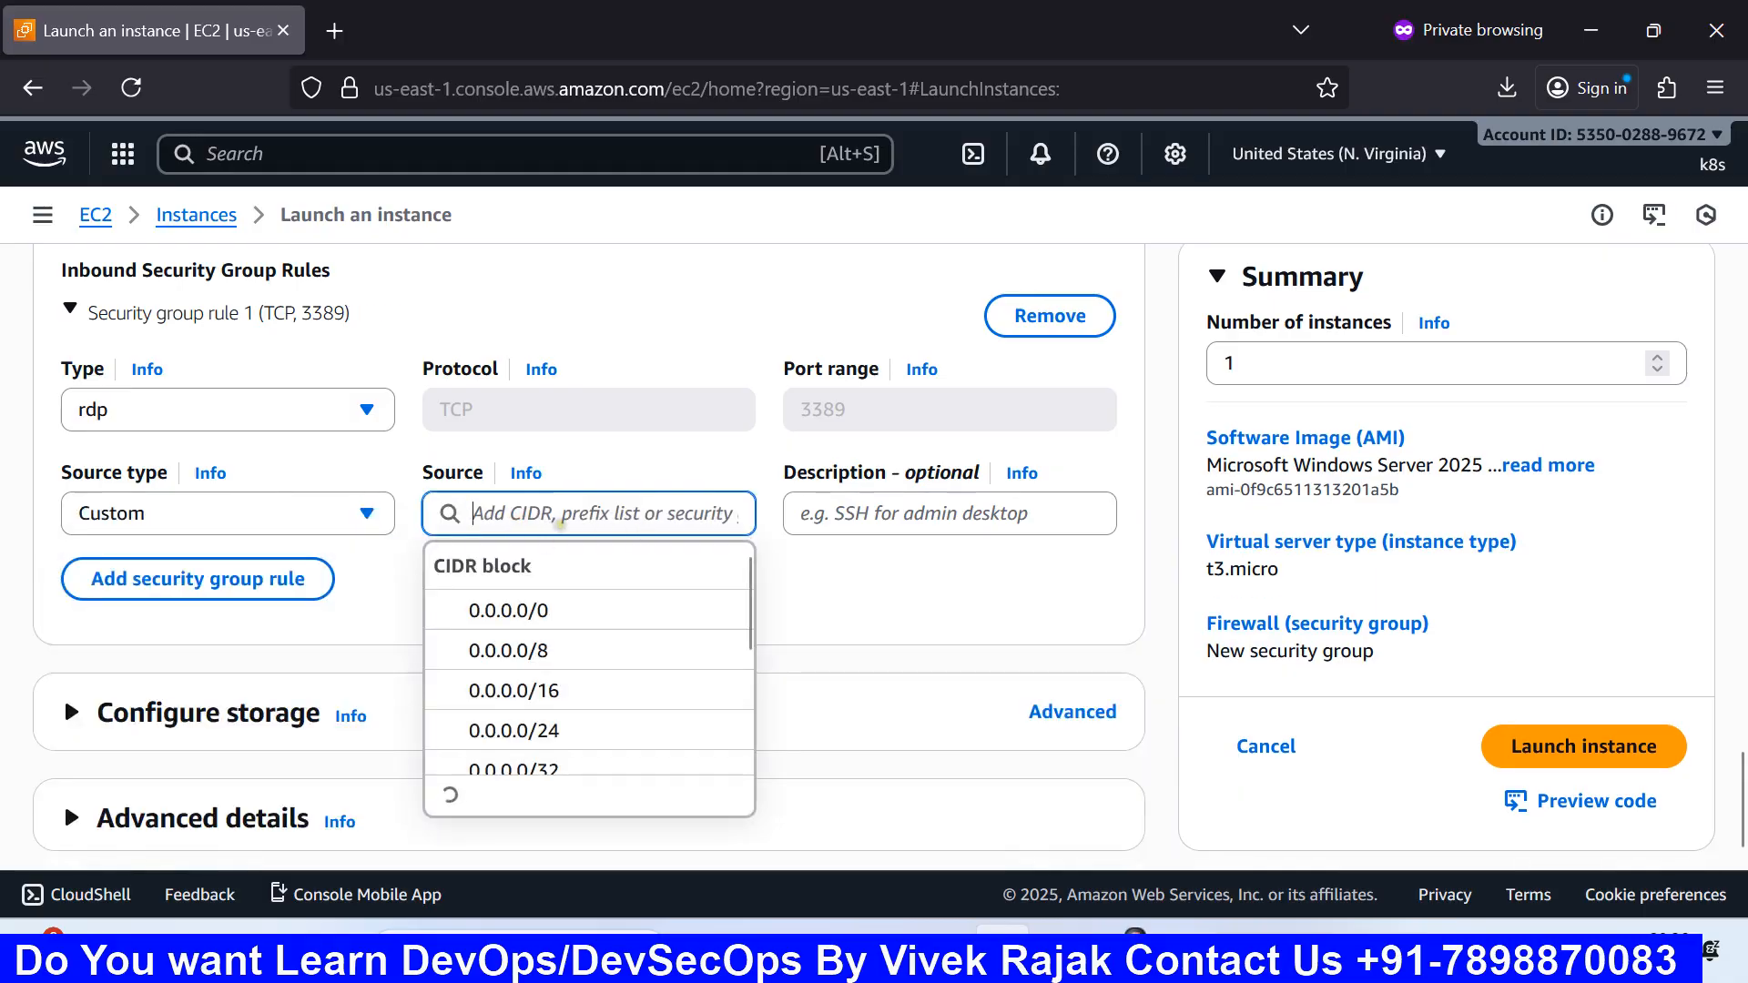
click(401, 578)
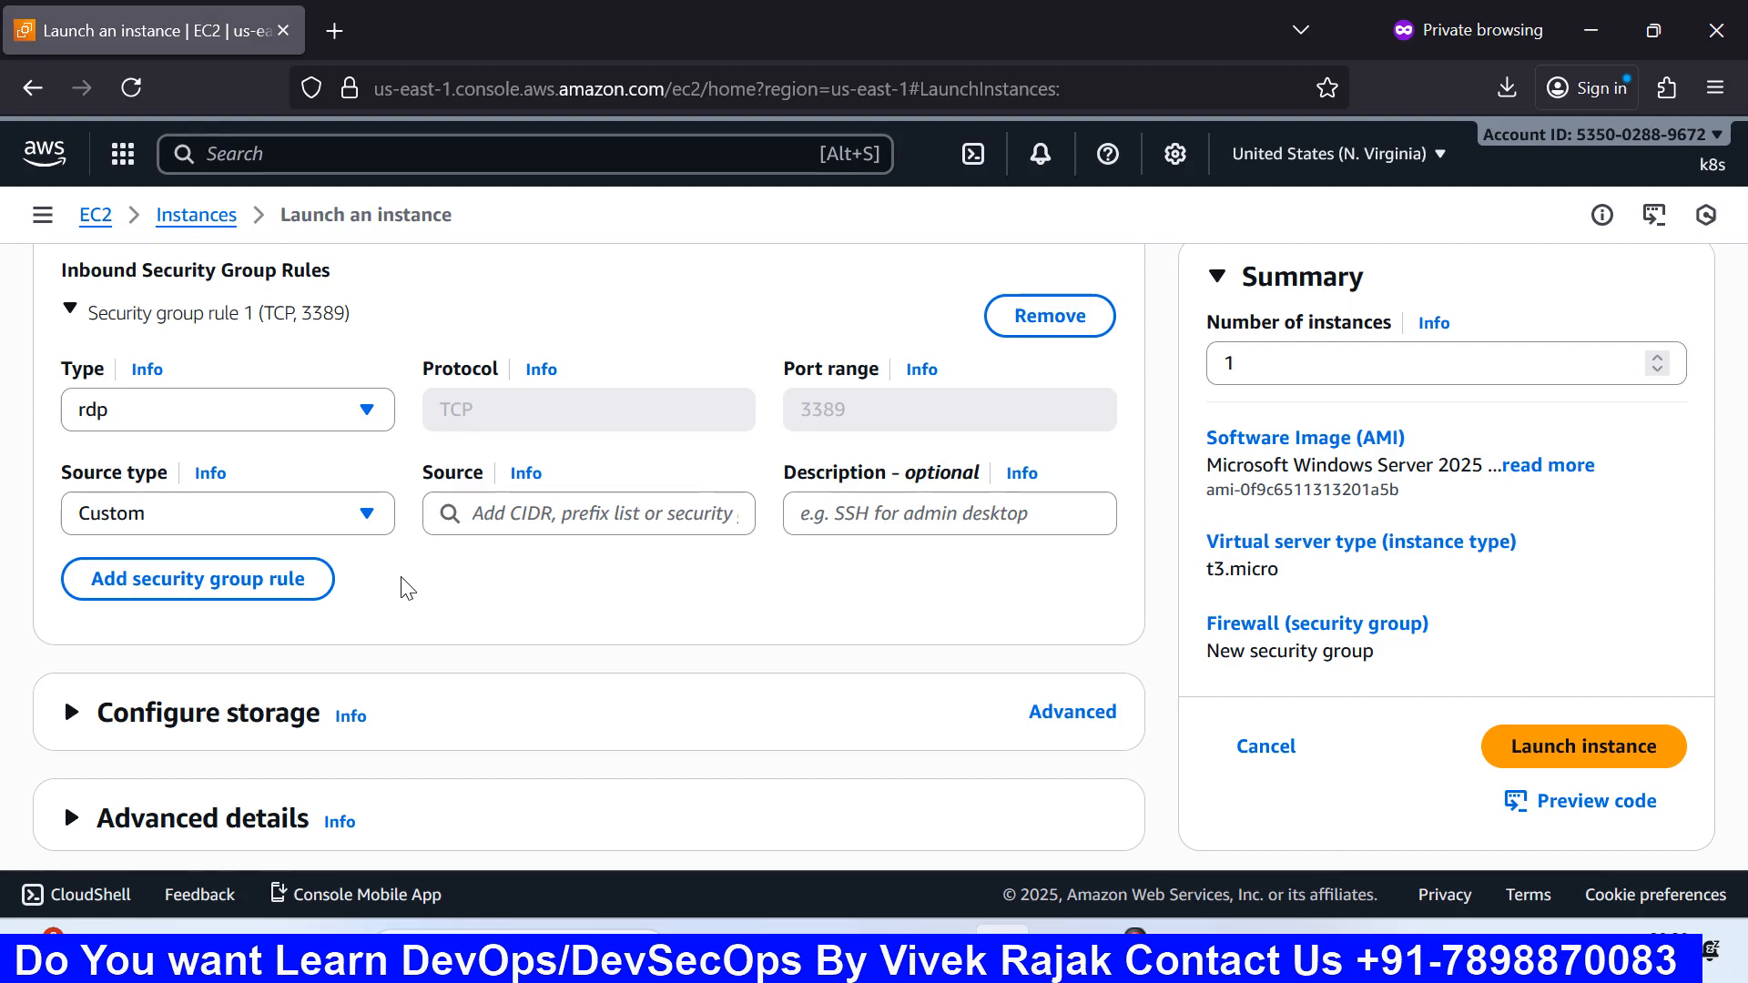
Step: Reset the RDP source to Anywhere and expand Configure storage showing the 30 GiB gp3 root volume
click(367, 514)
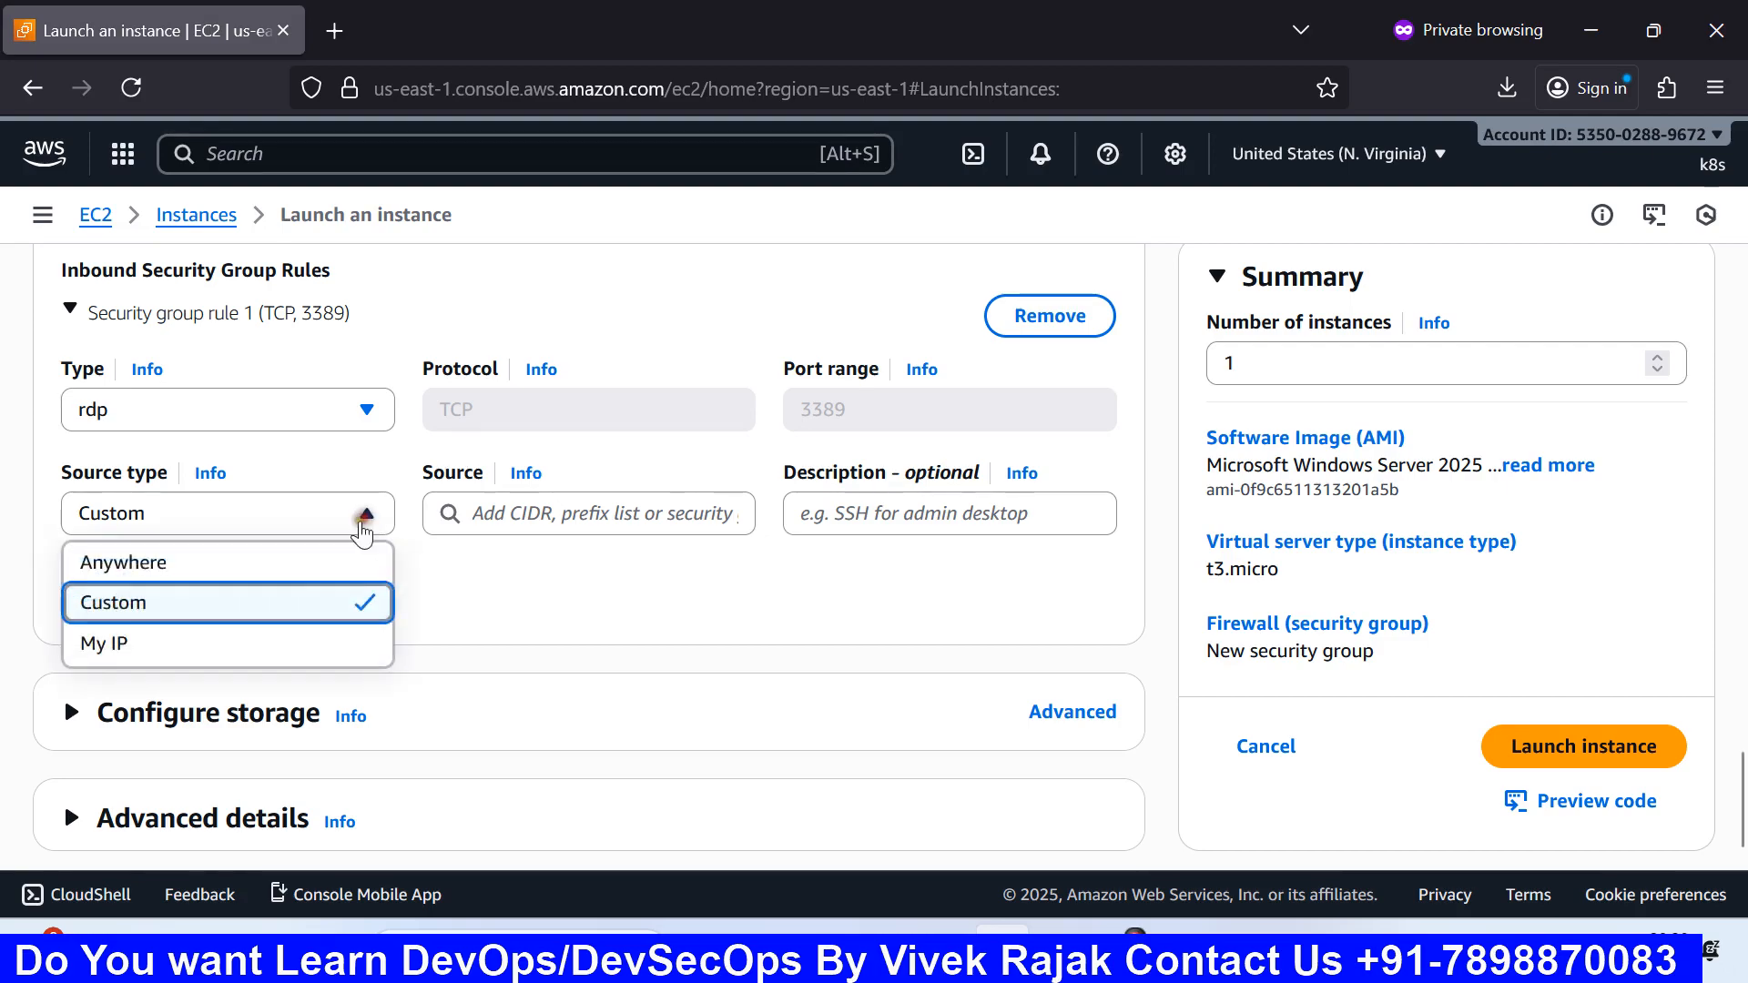
click(236, 568)
scroll(487, 629, down, 3)
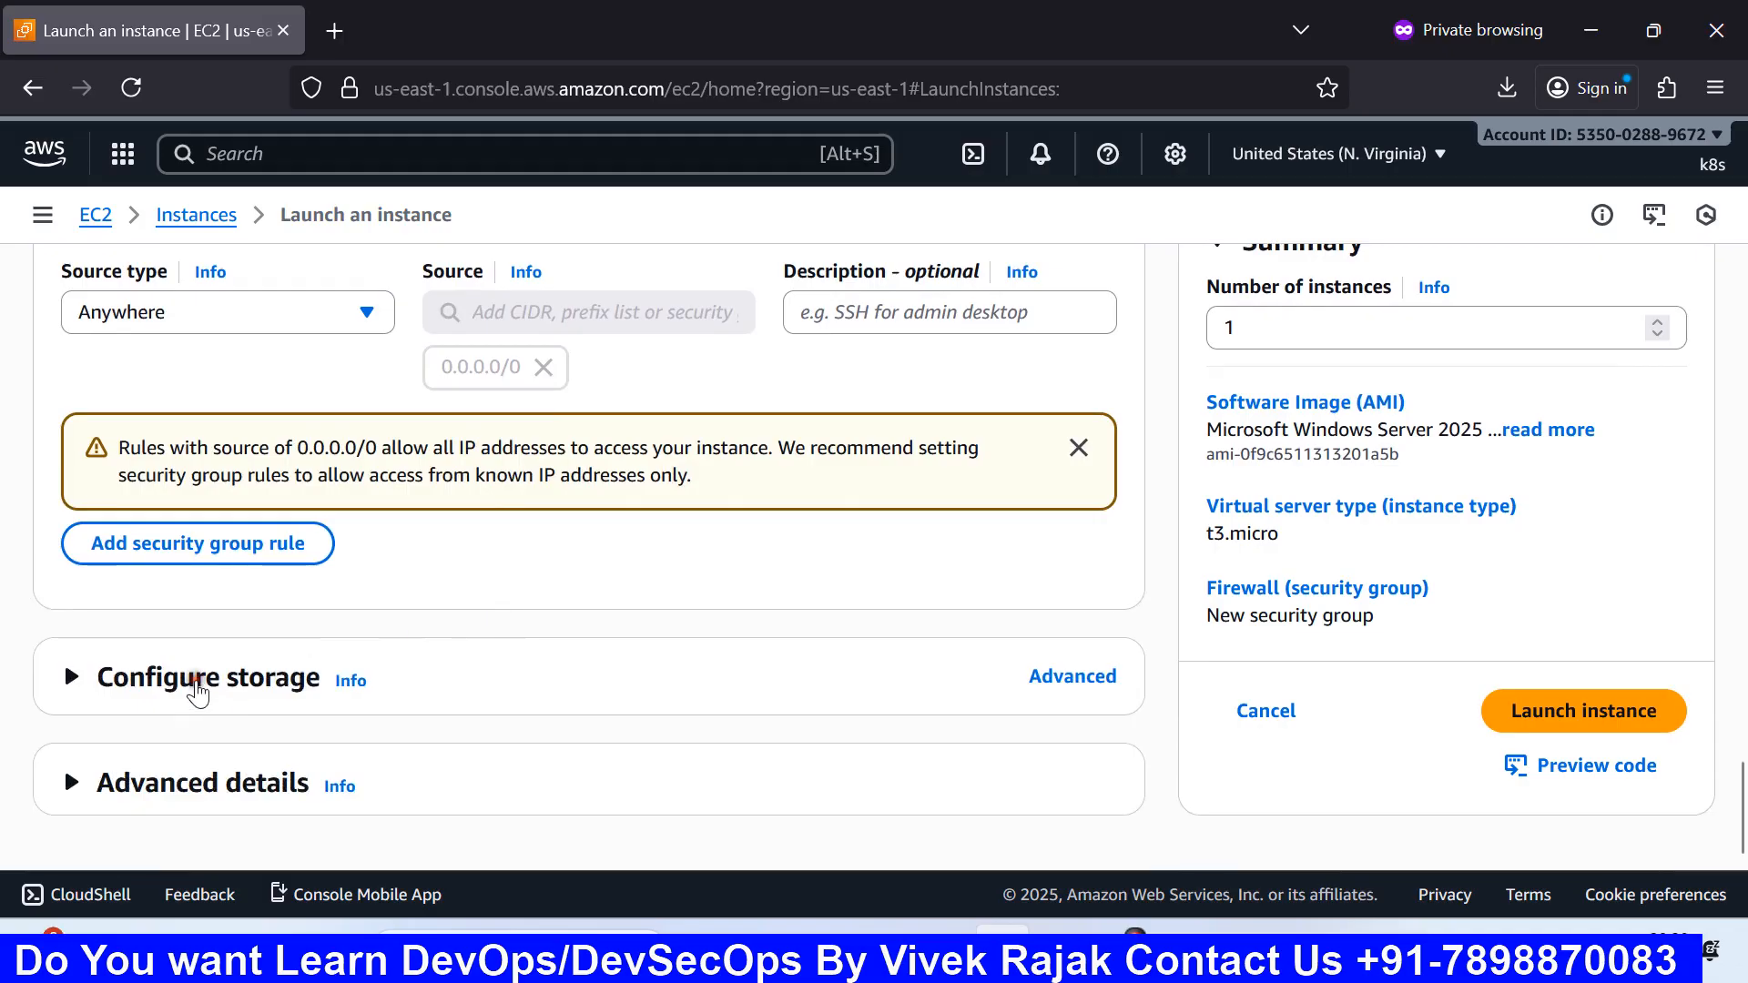
click(195, 689)
scroll(285, 637, down, 3)
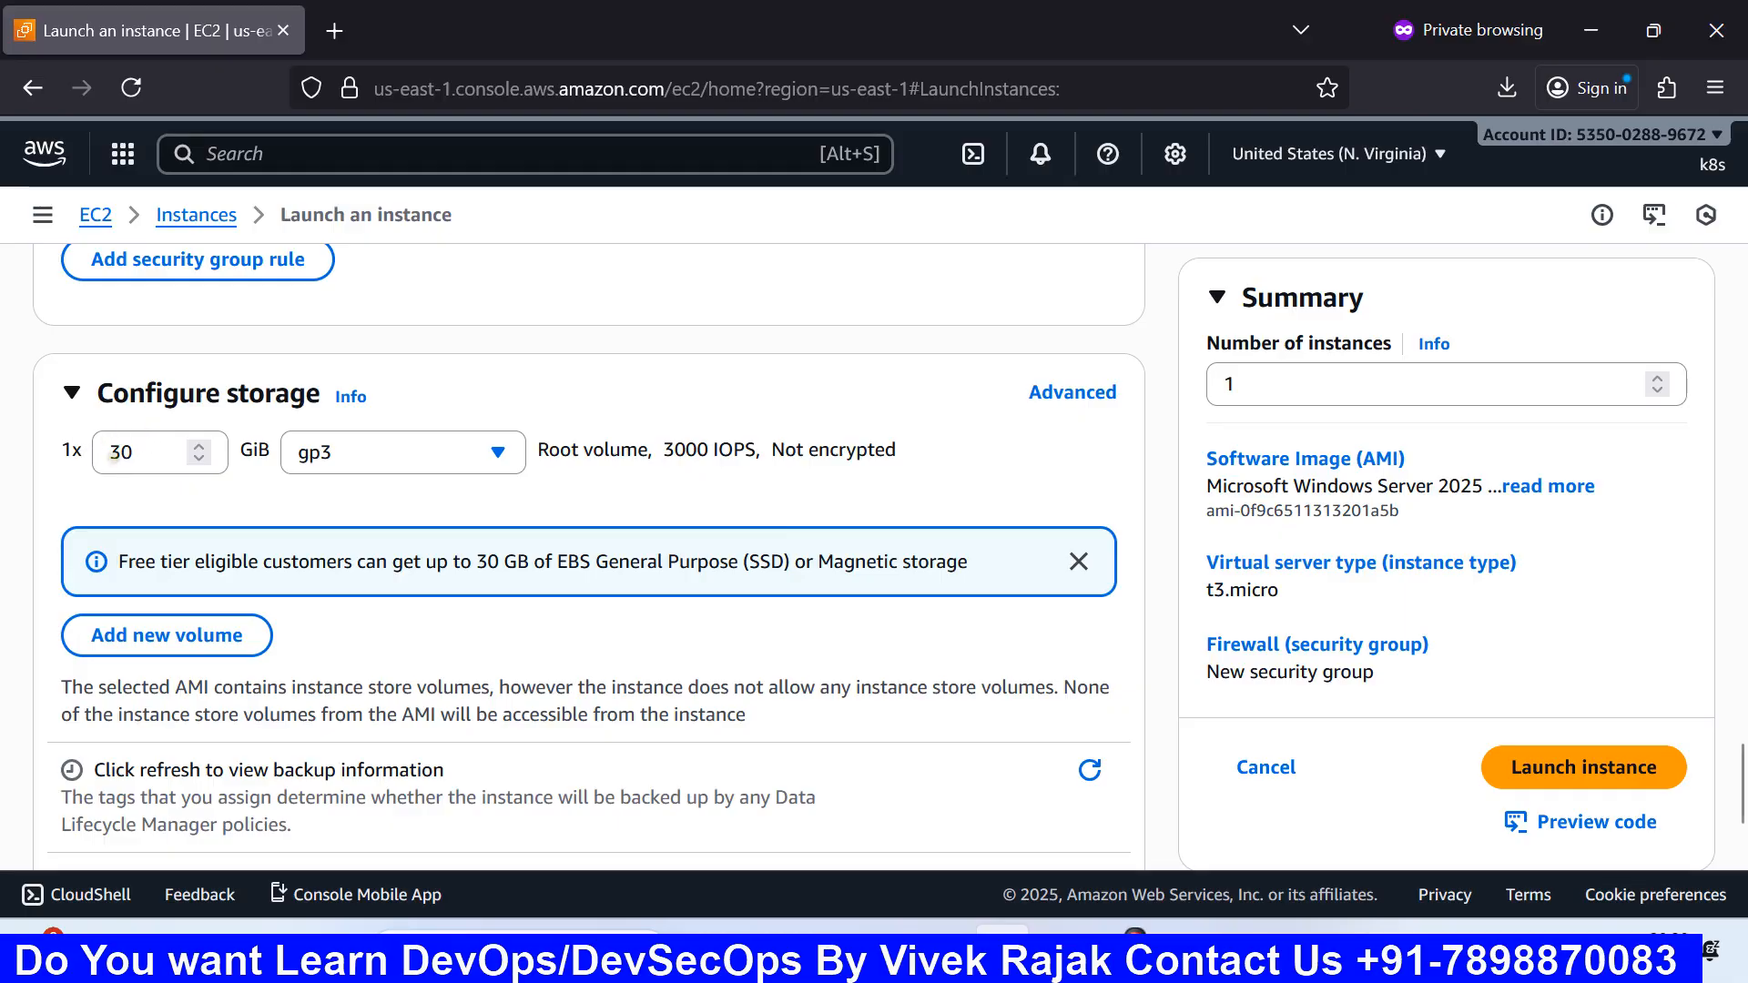
Step: Look over the root volume type options and keep General purpose SSD (gp3)
click(347, 457)
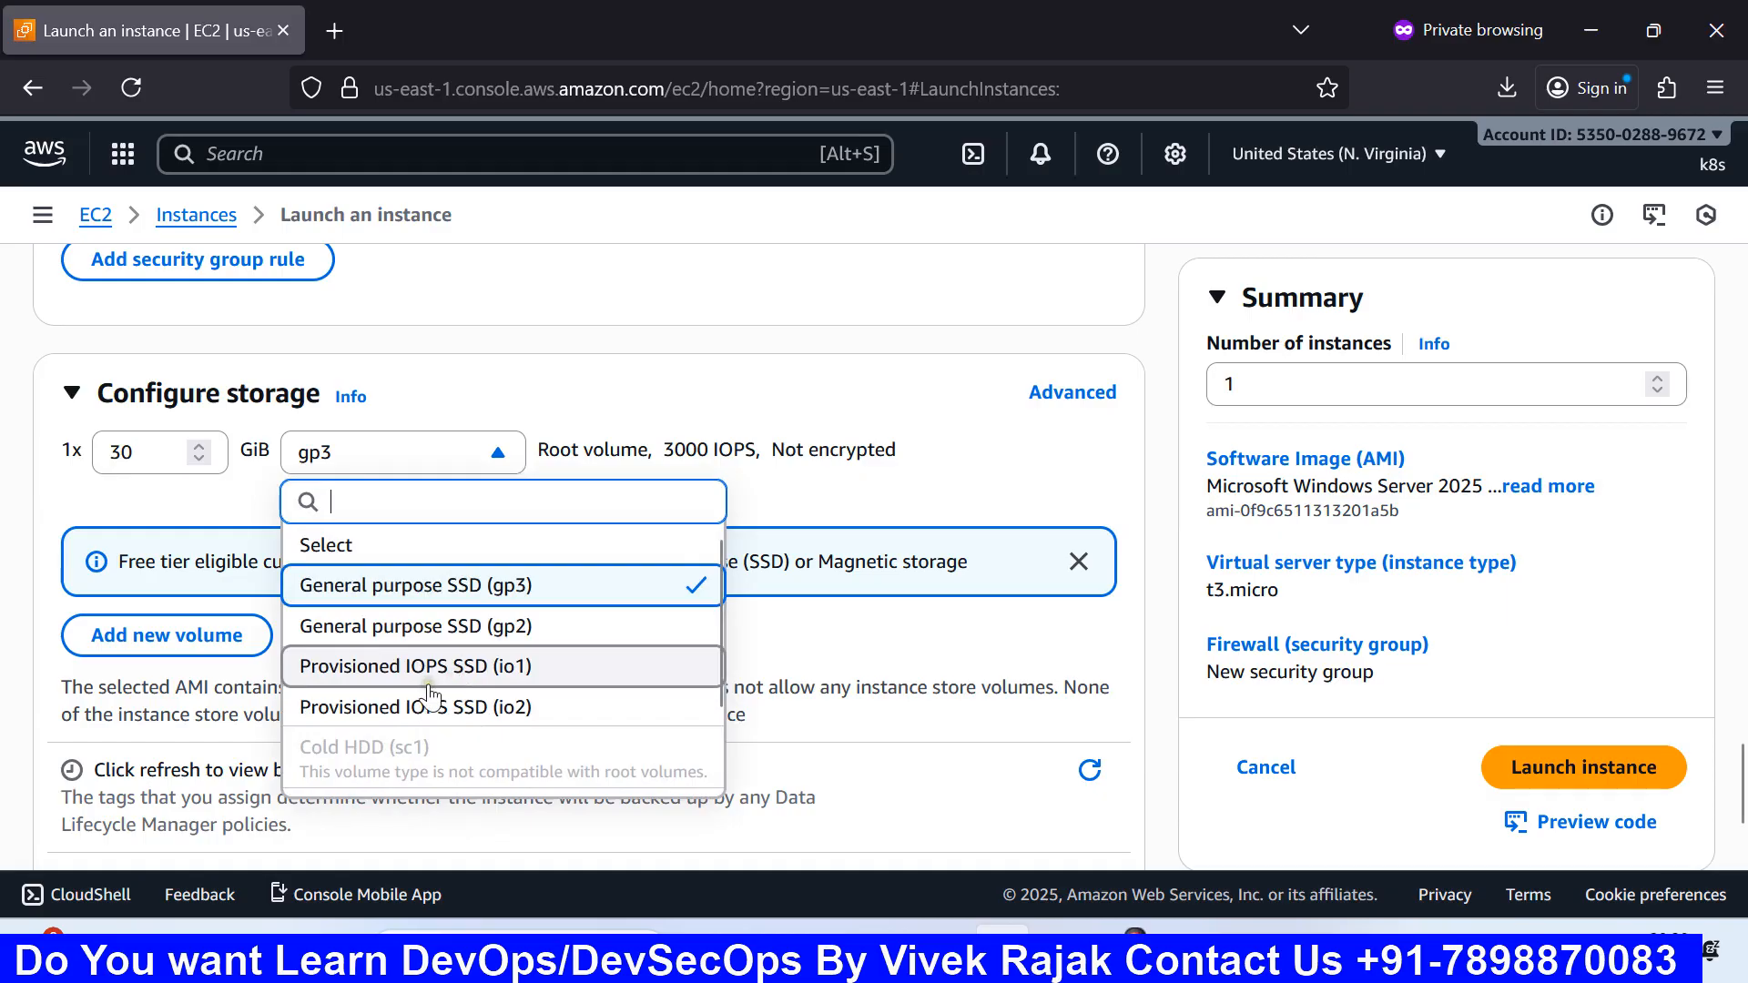
scroll(431, 697, down, 2)
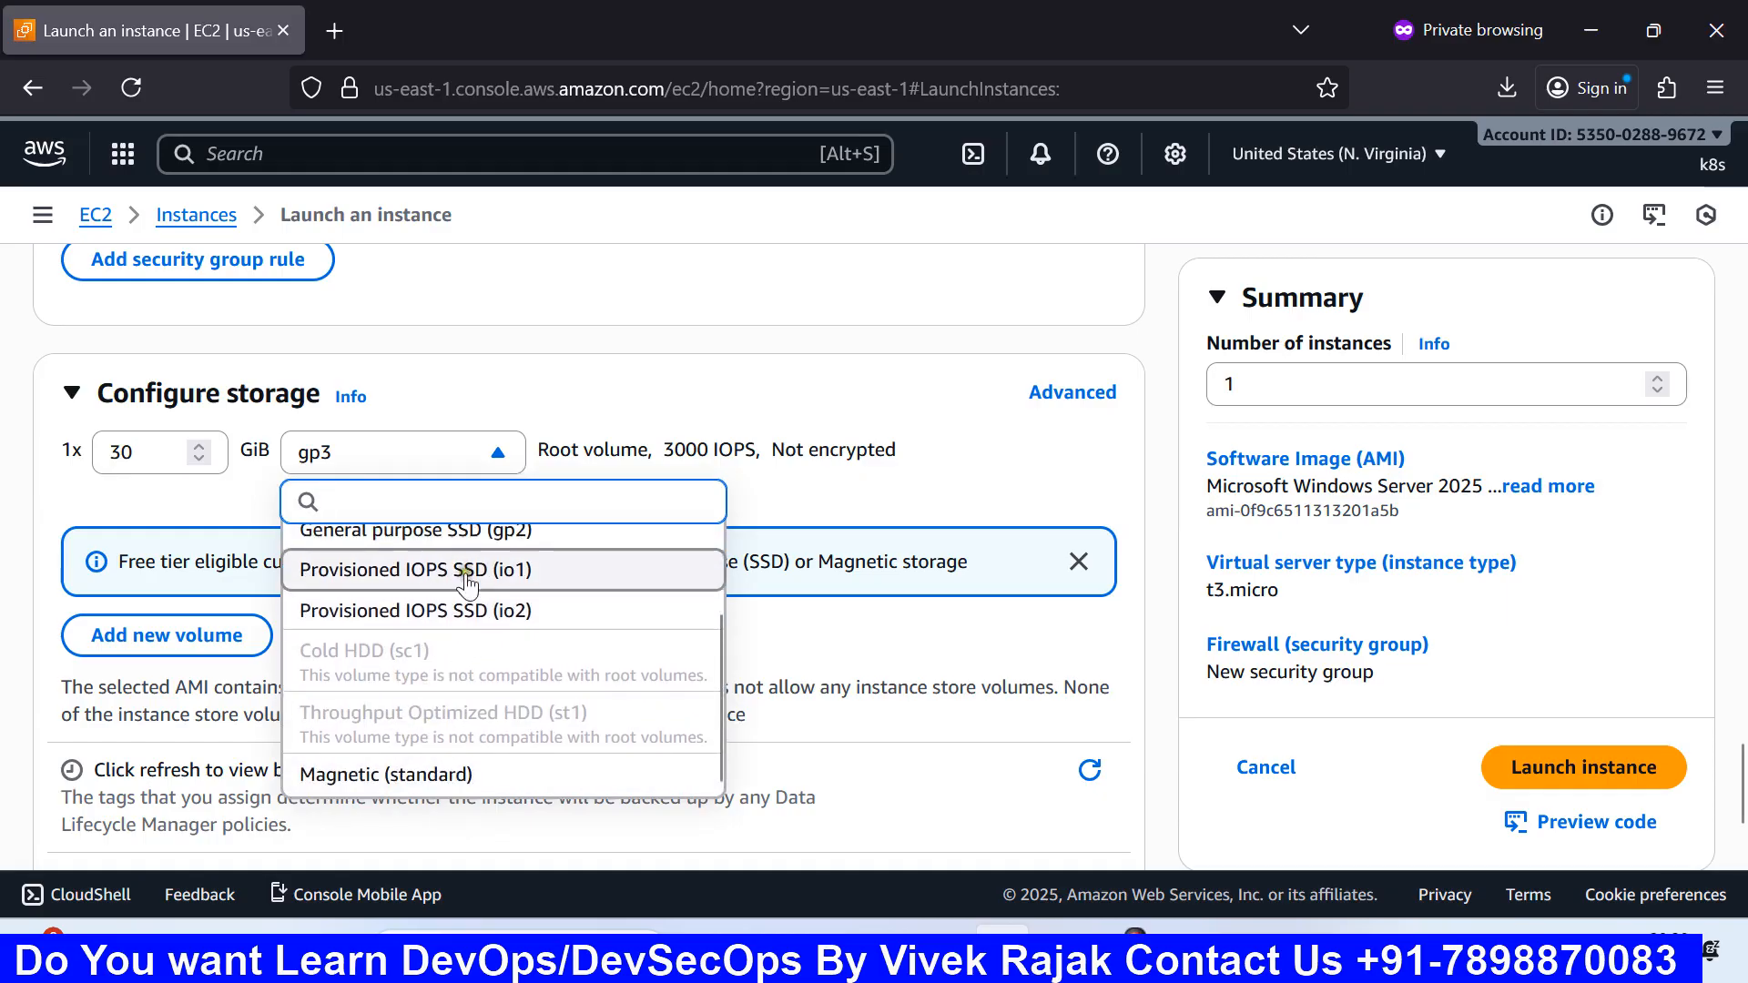
scroll(467, 583, up, 2)
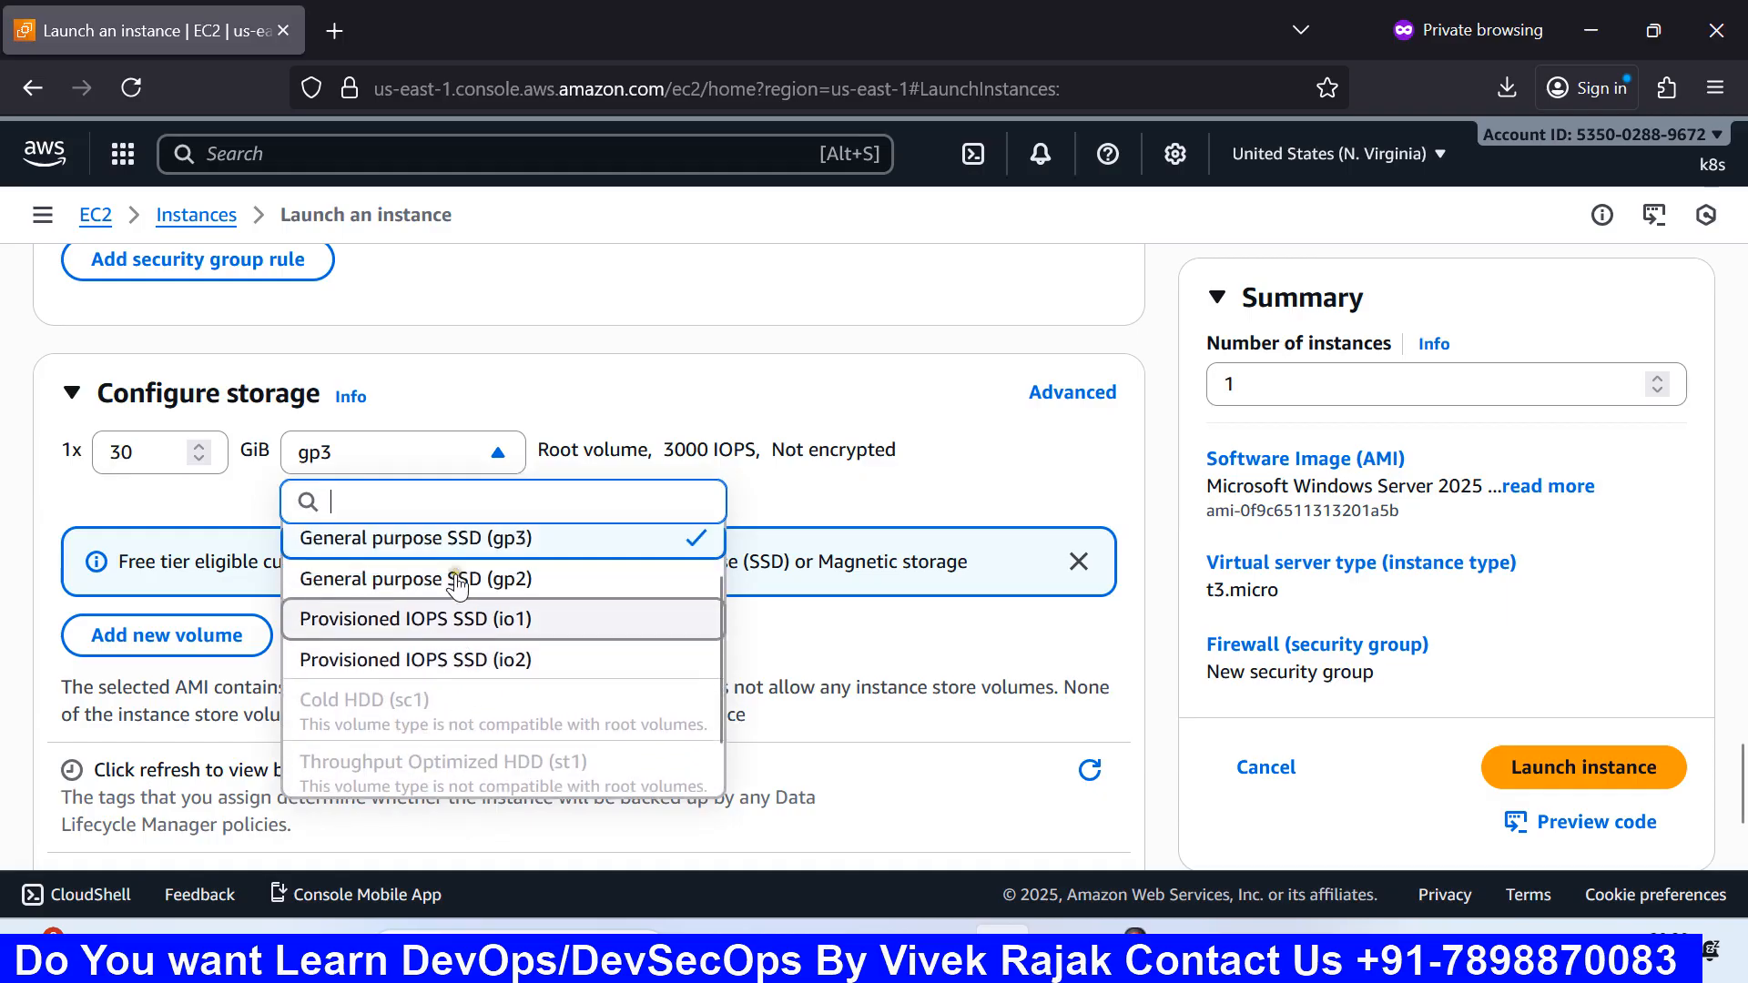
click(264, 528)
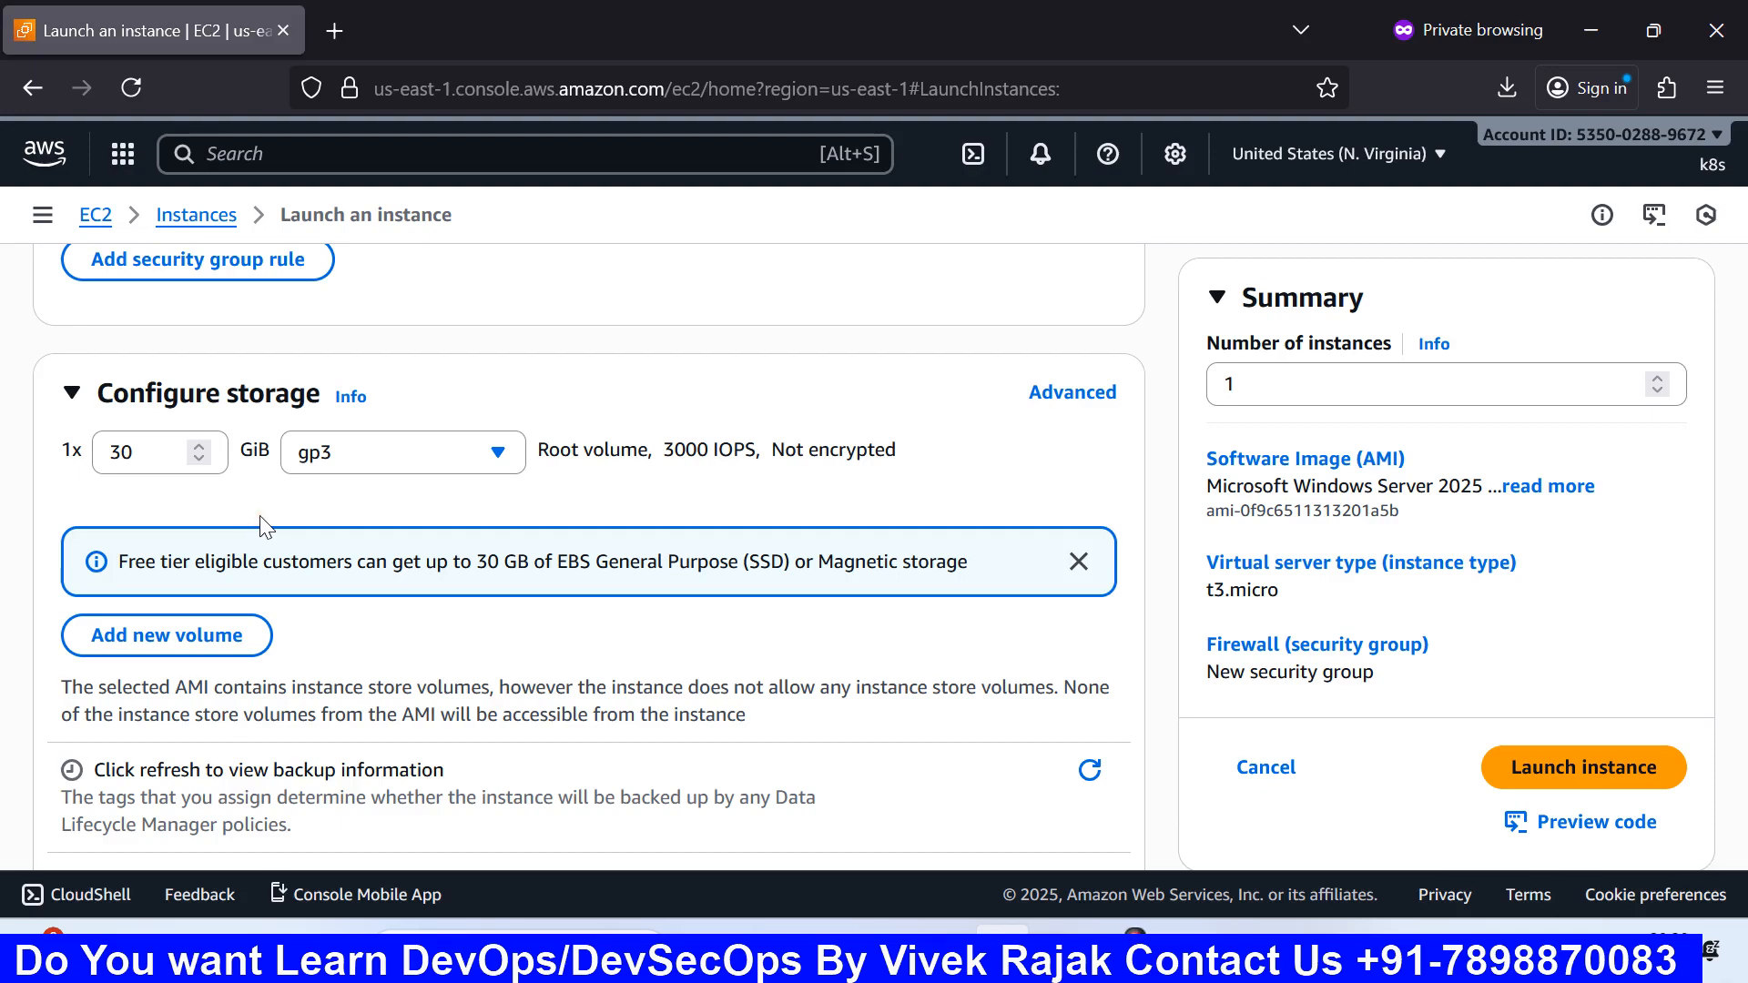
Step: Show advanced storage and expand Volume 1 (AMI Root): 30 GiB gp3, 3000 IOPS, throughput 125
click(1059, 396)
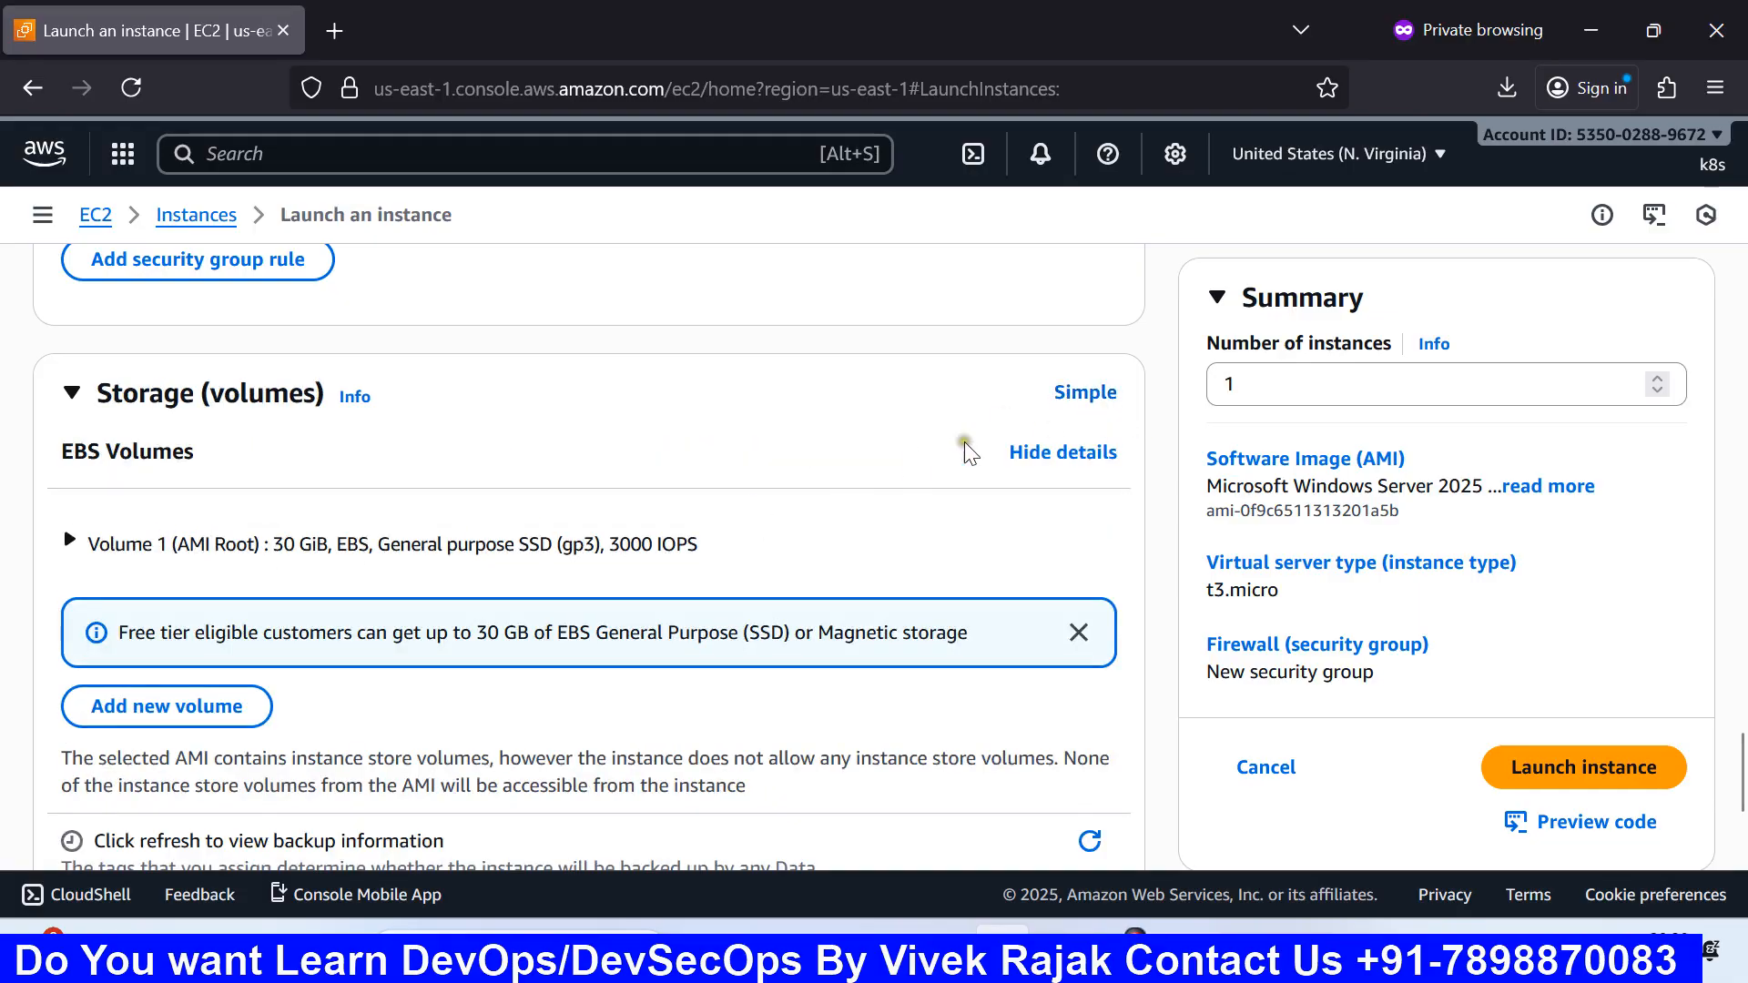
click(71, 541)
scroll(109, 546, down, 4)
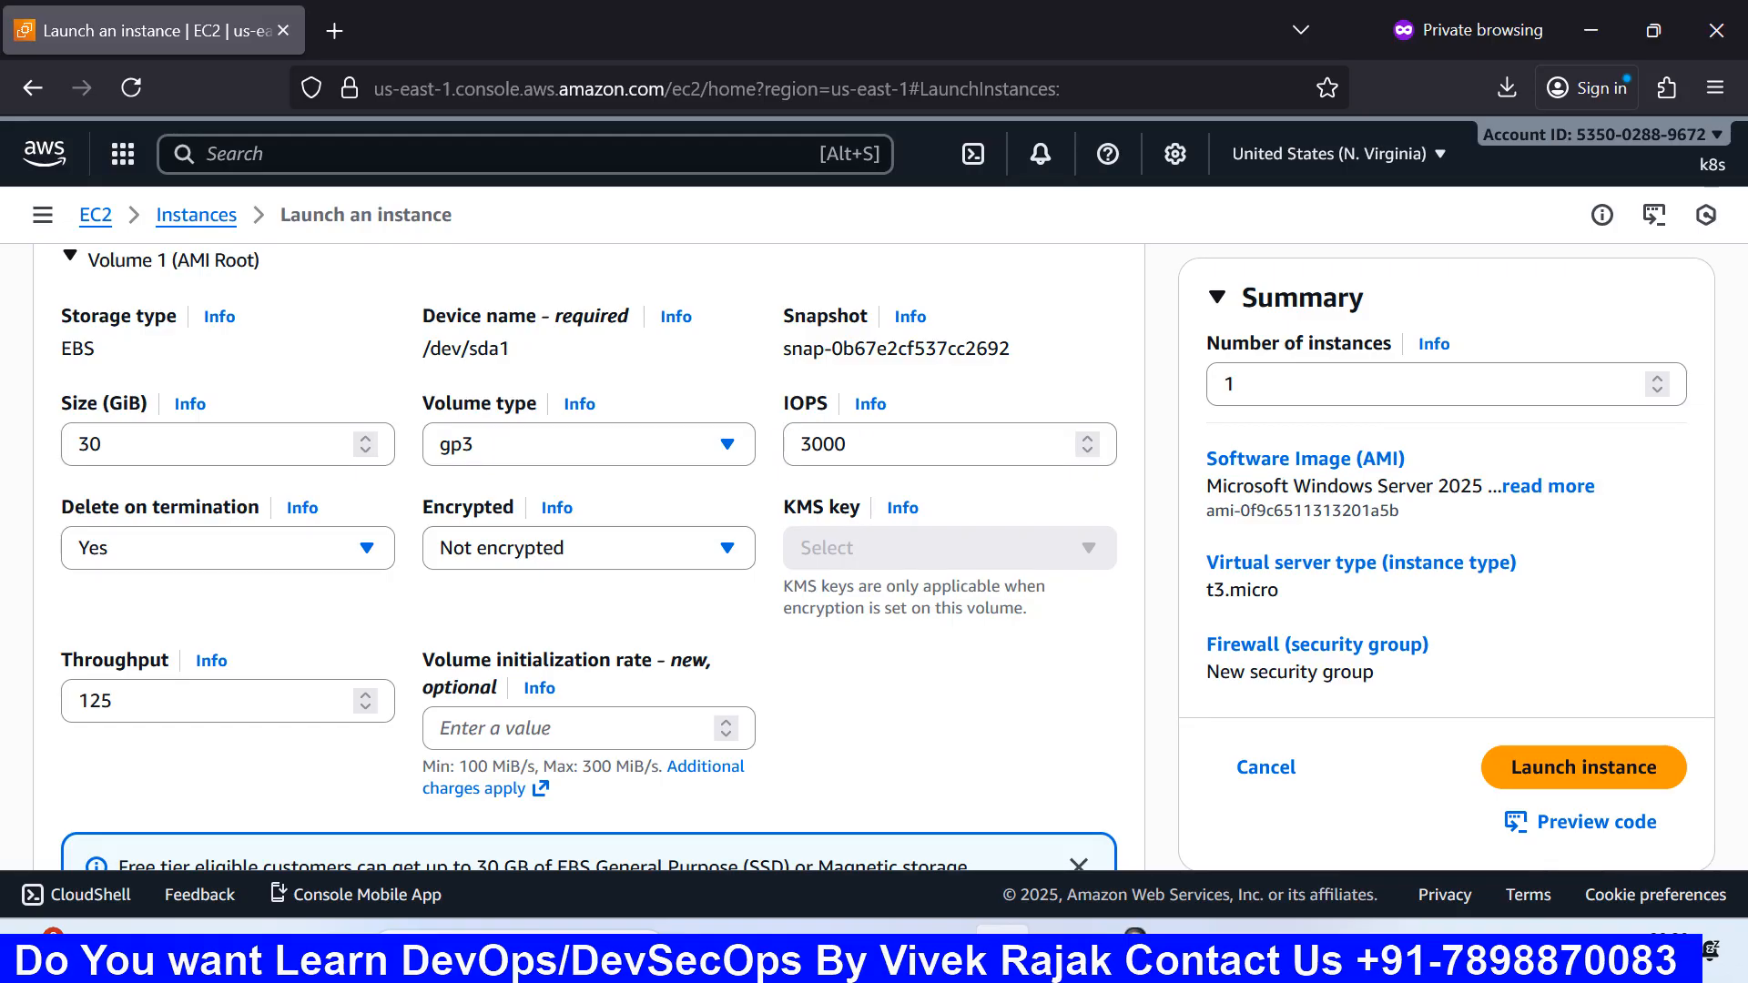
scroll(774, 446, down, 2)
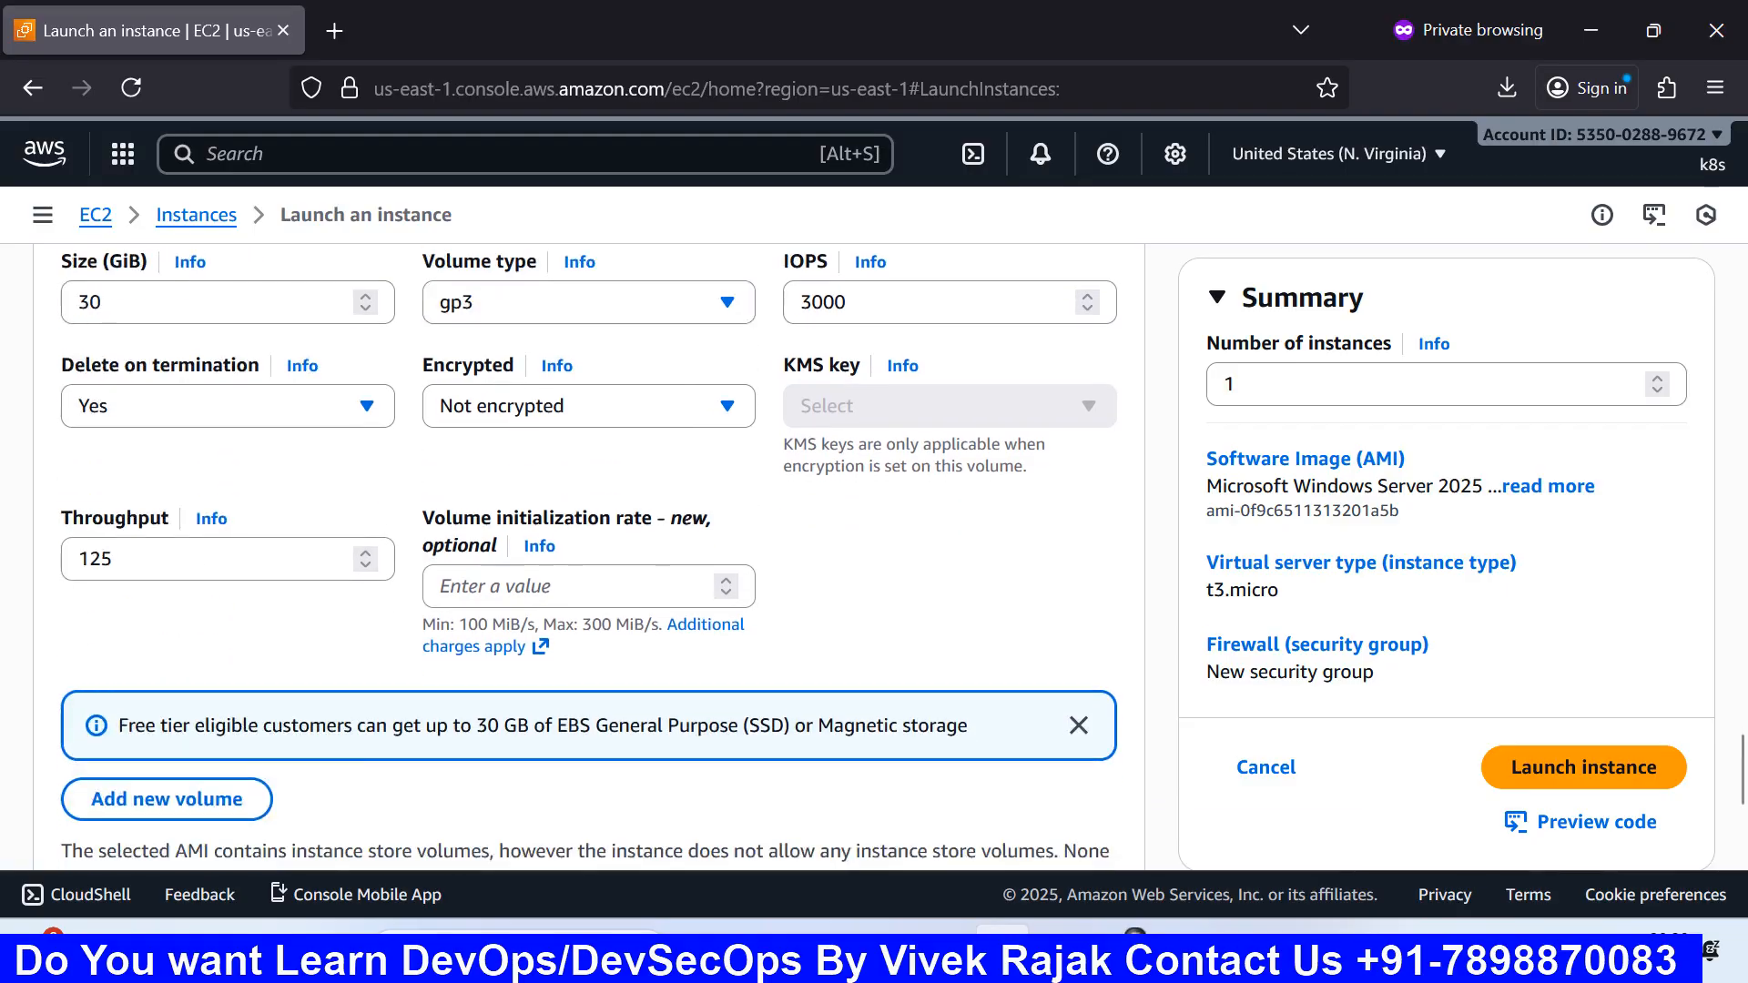
scroll(515, 387, up, 1)
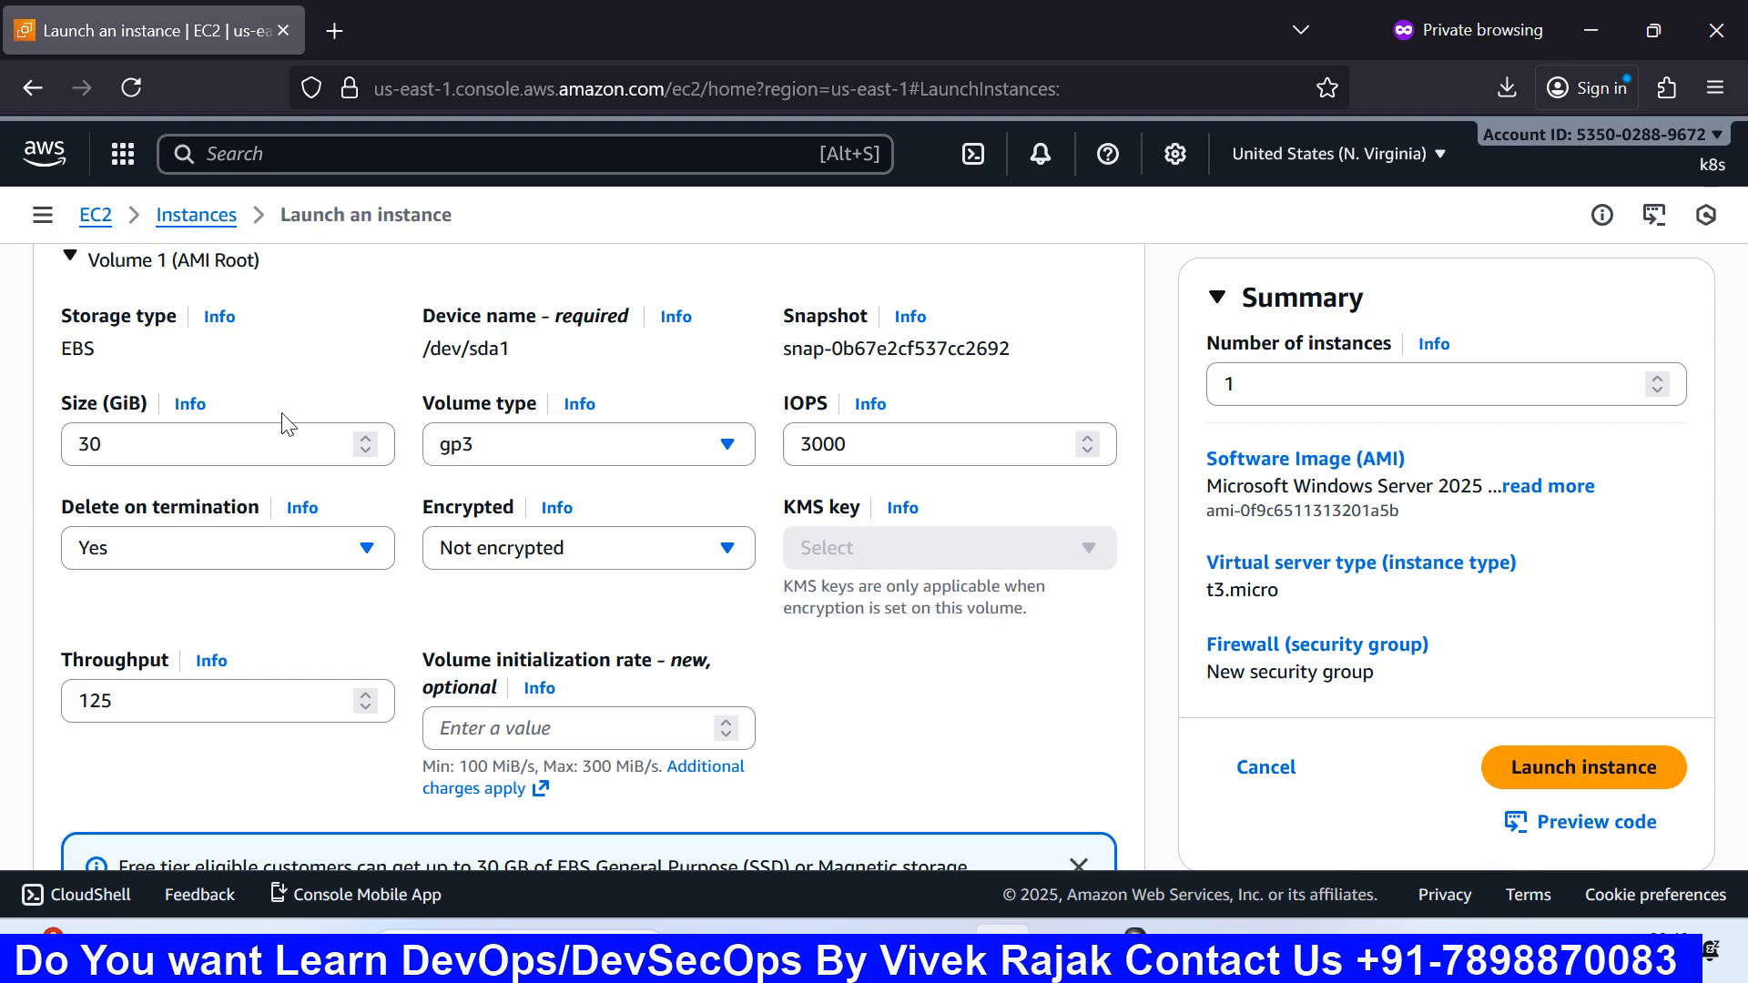
scroll(287, 424, up, 2)
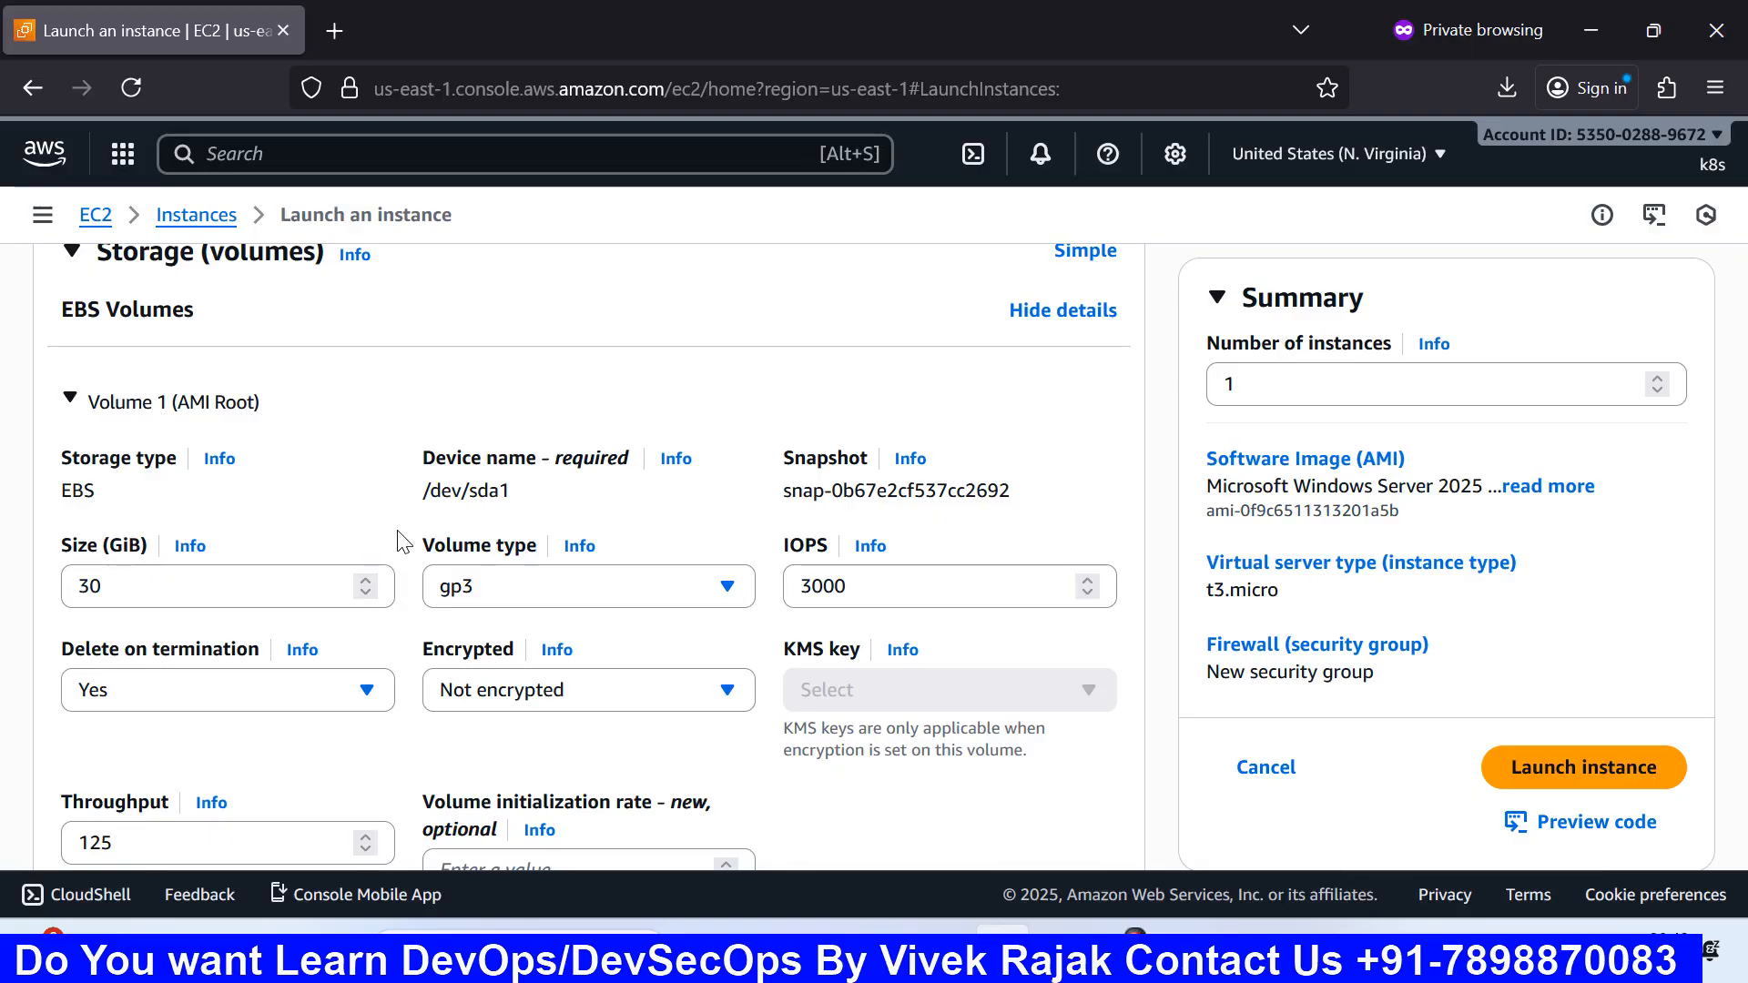
scroll(398, 542, down, 2)
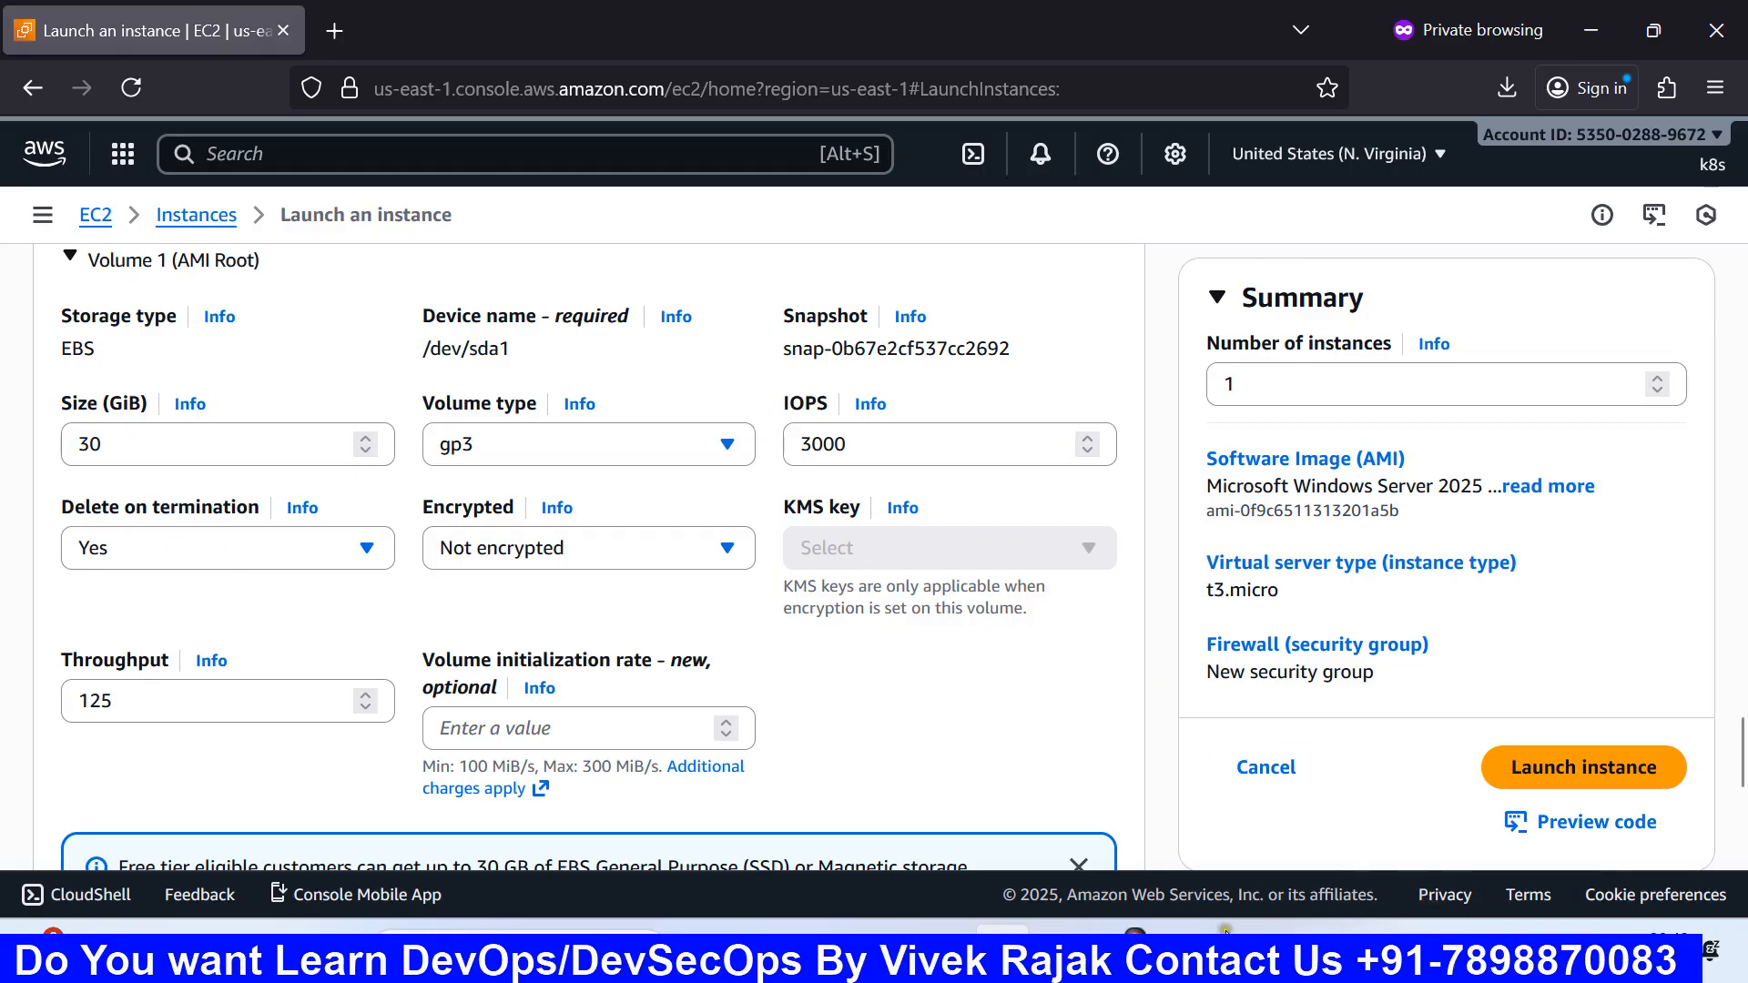
mouse_move(1001, 947)
click(1264, 805)
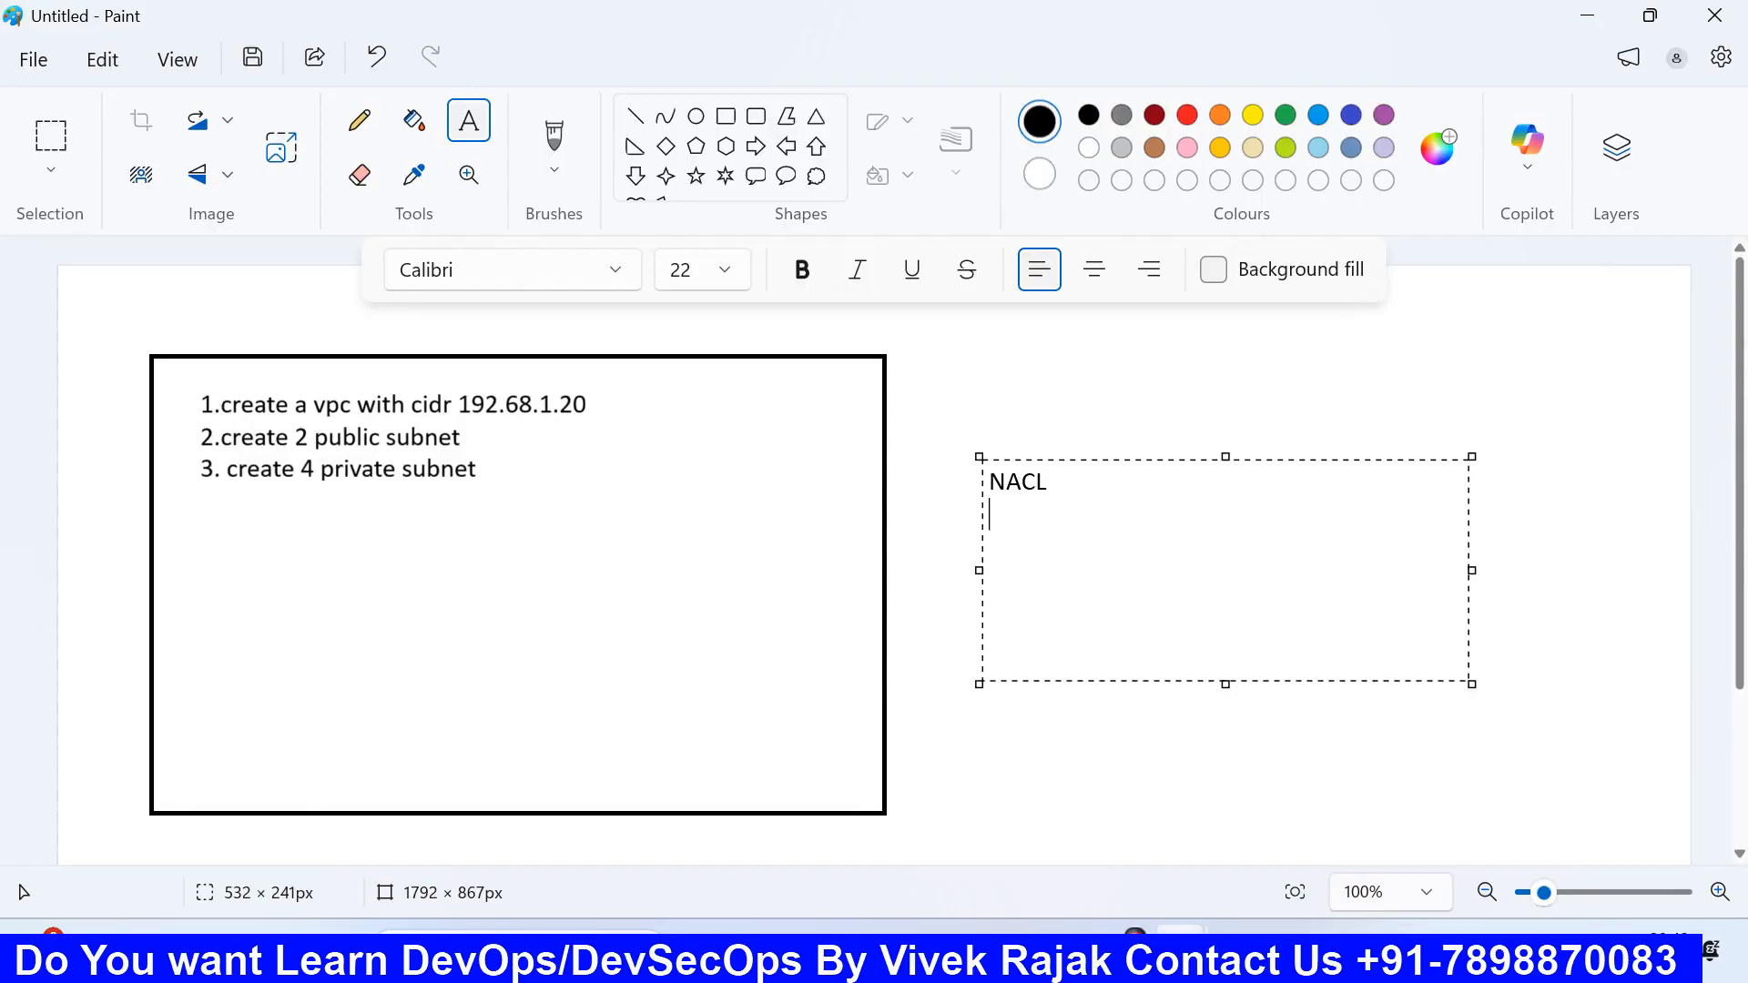
Step: View the network diagram in Paint, then return to the EC2 launch page in Firefox
mouse_move(1135, 942)
click(1054, 824)
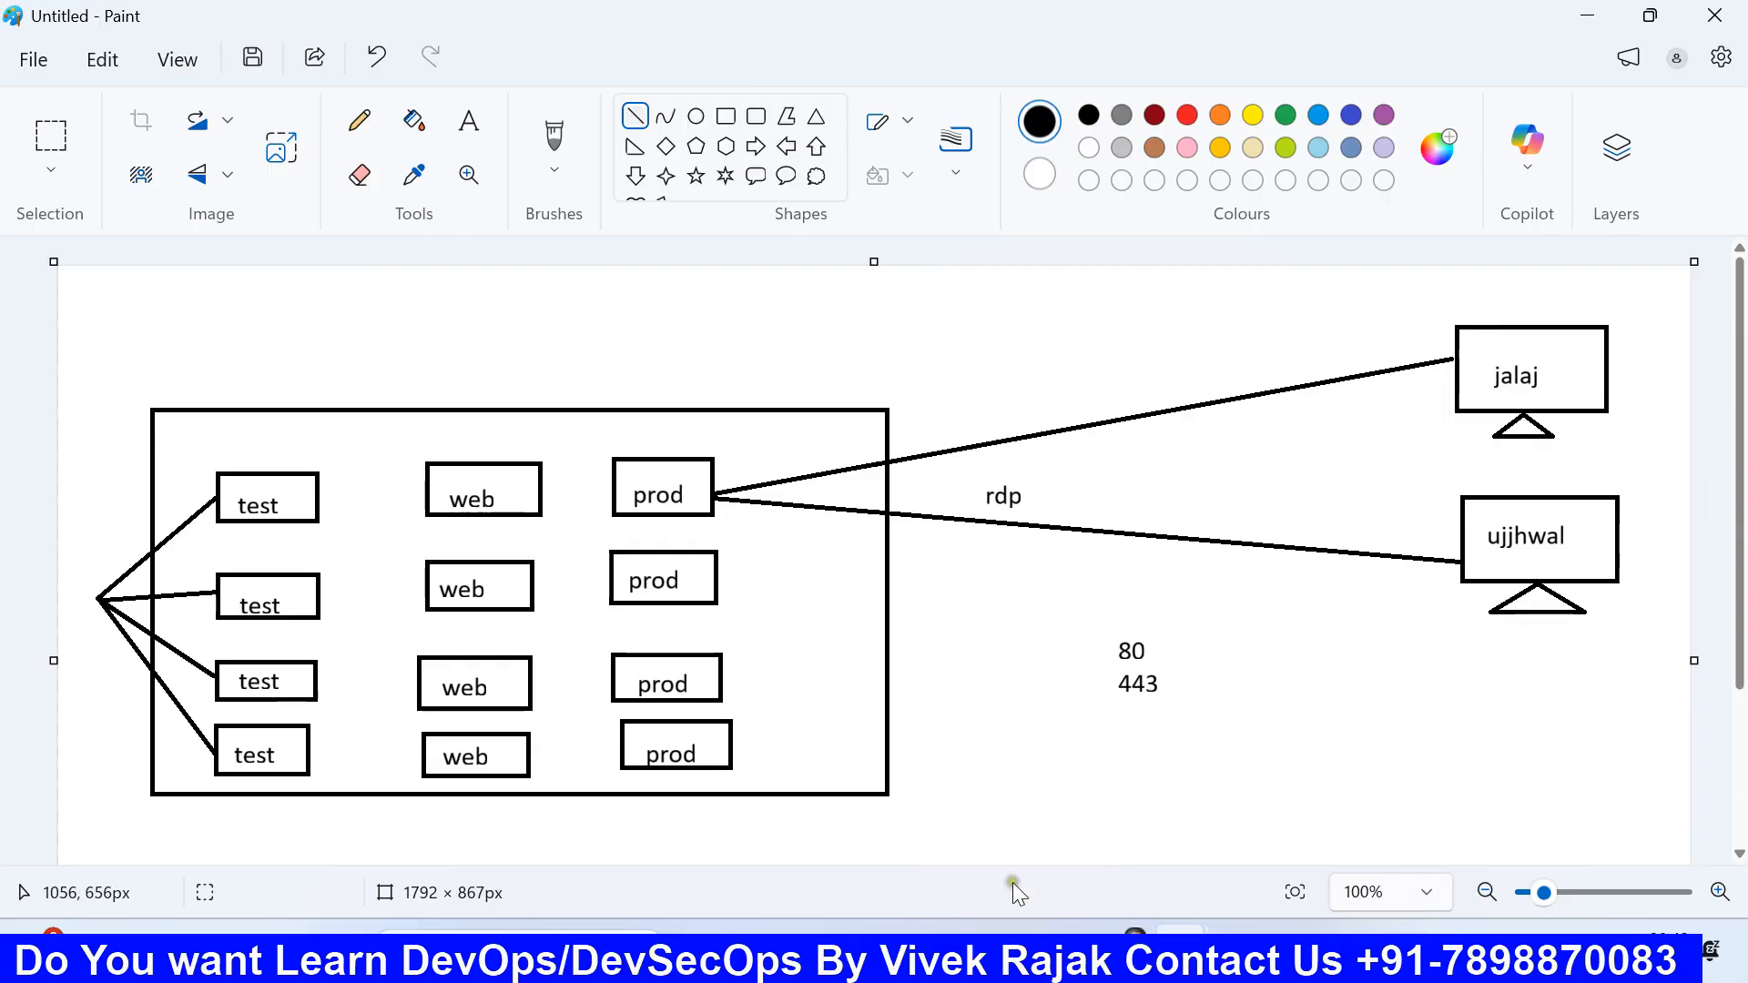
click(1003, 952)
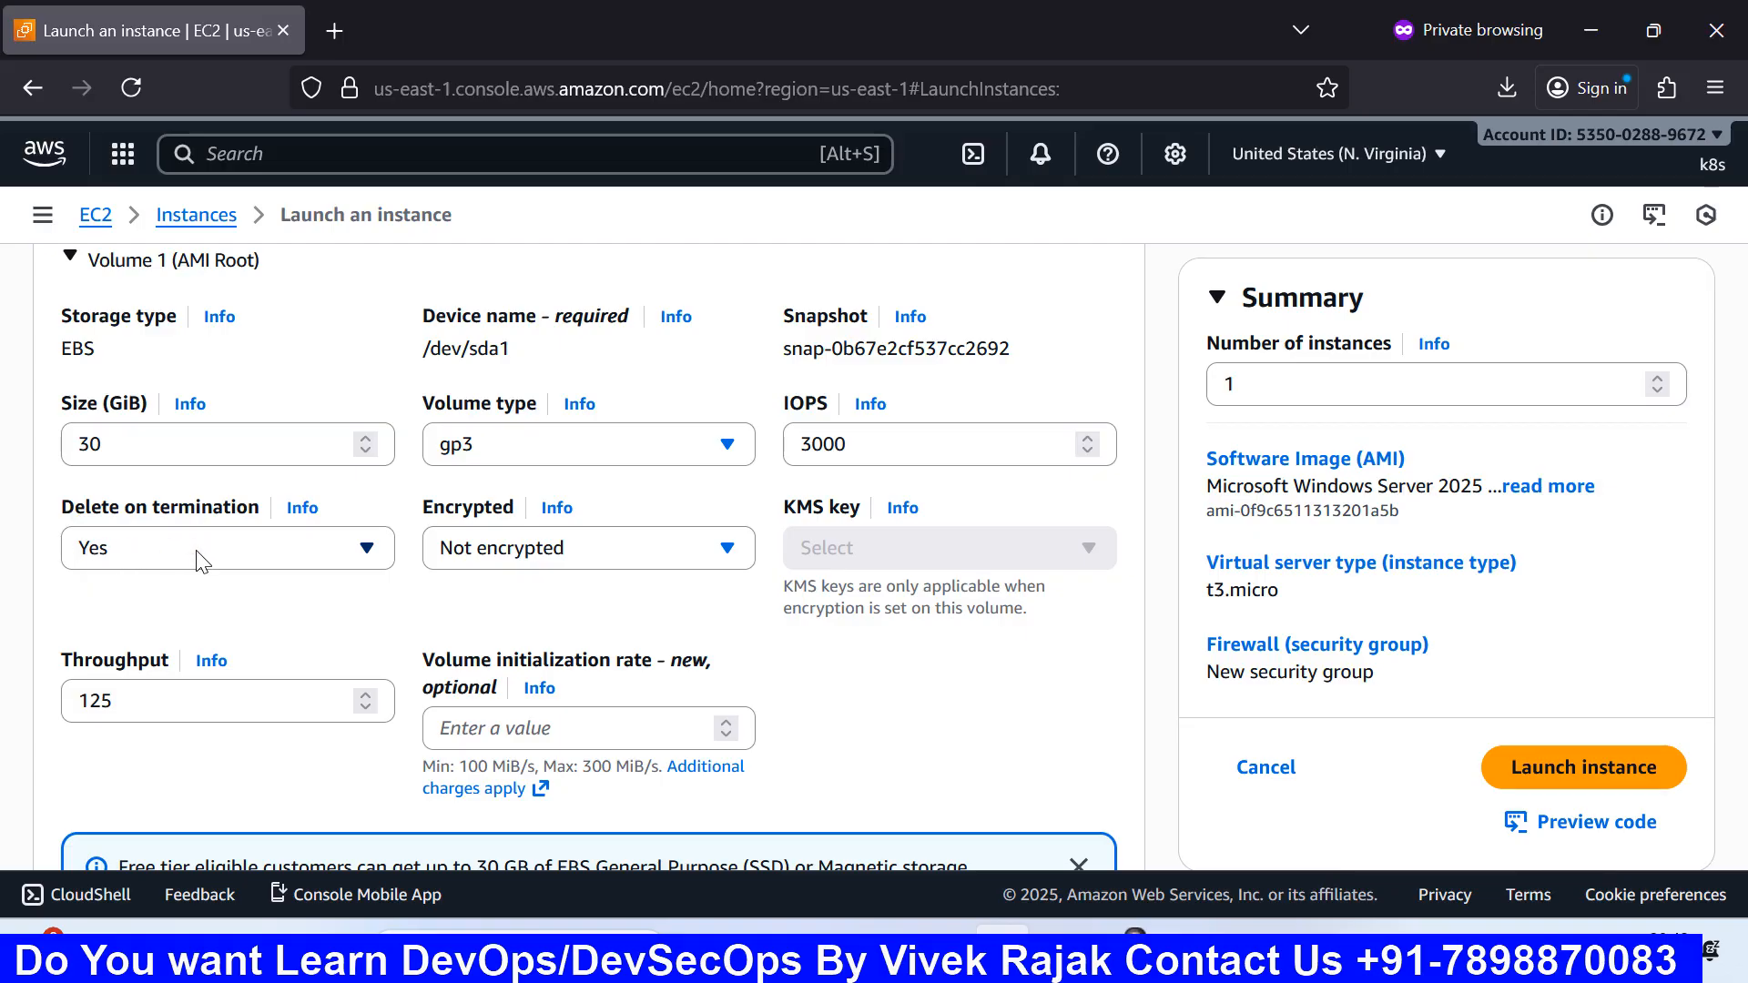
scroll(202, 560, up, 3)
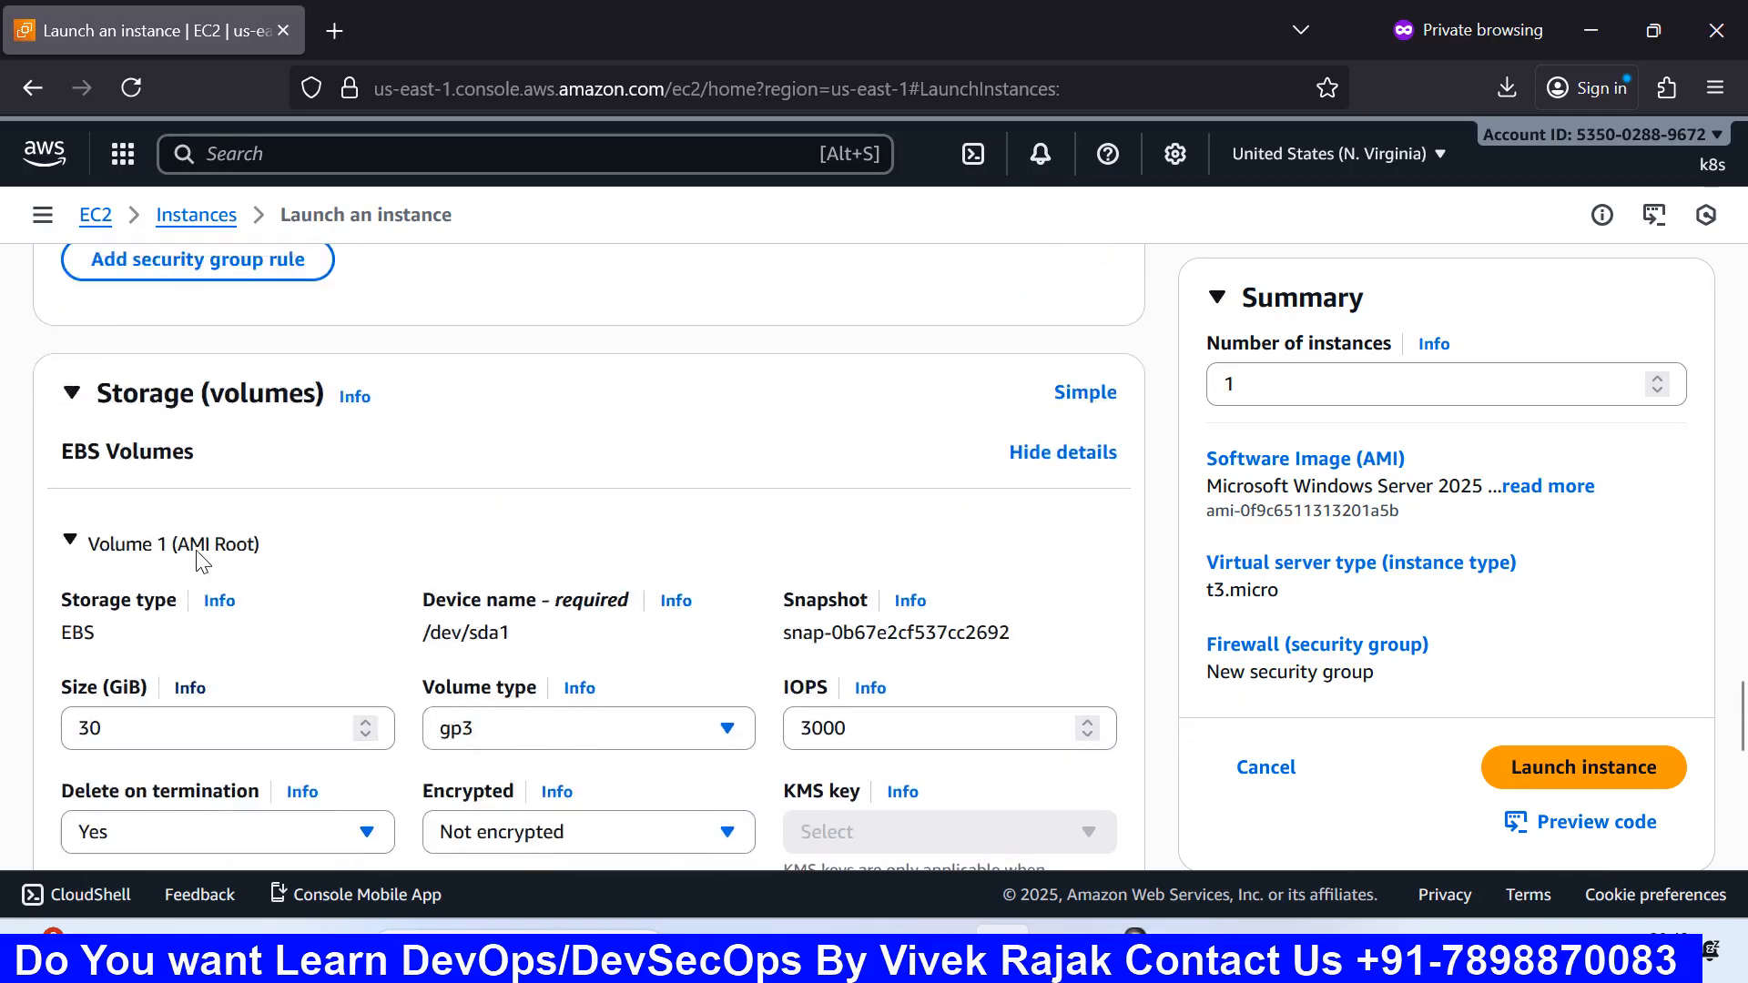
scroll(125, 719, down, 5)
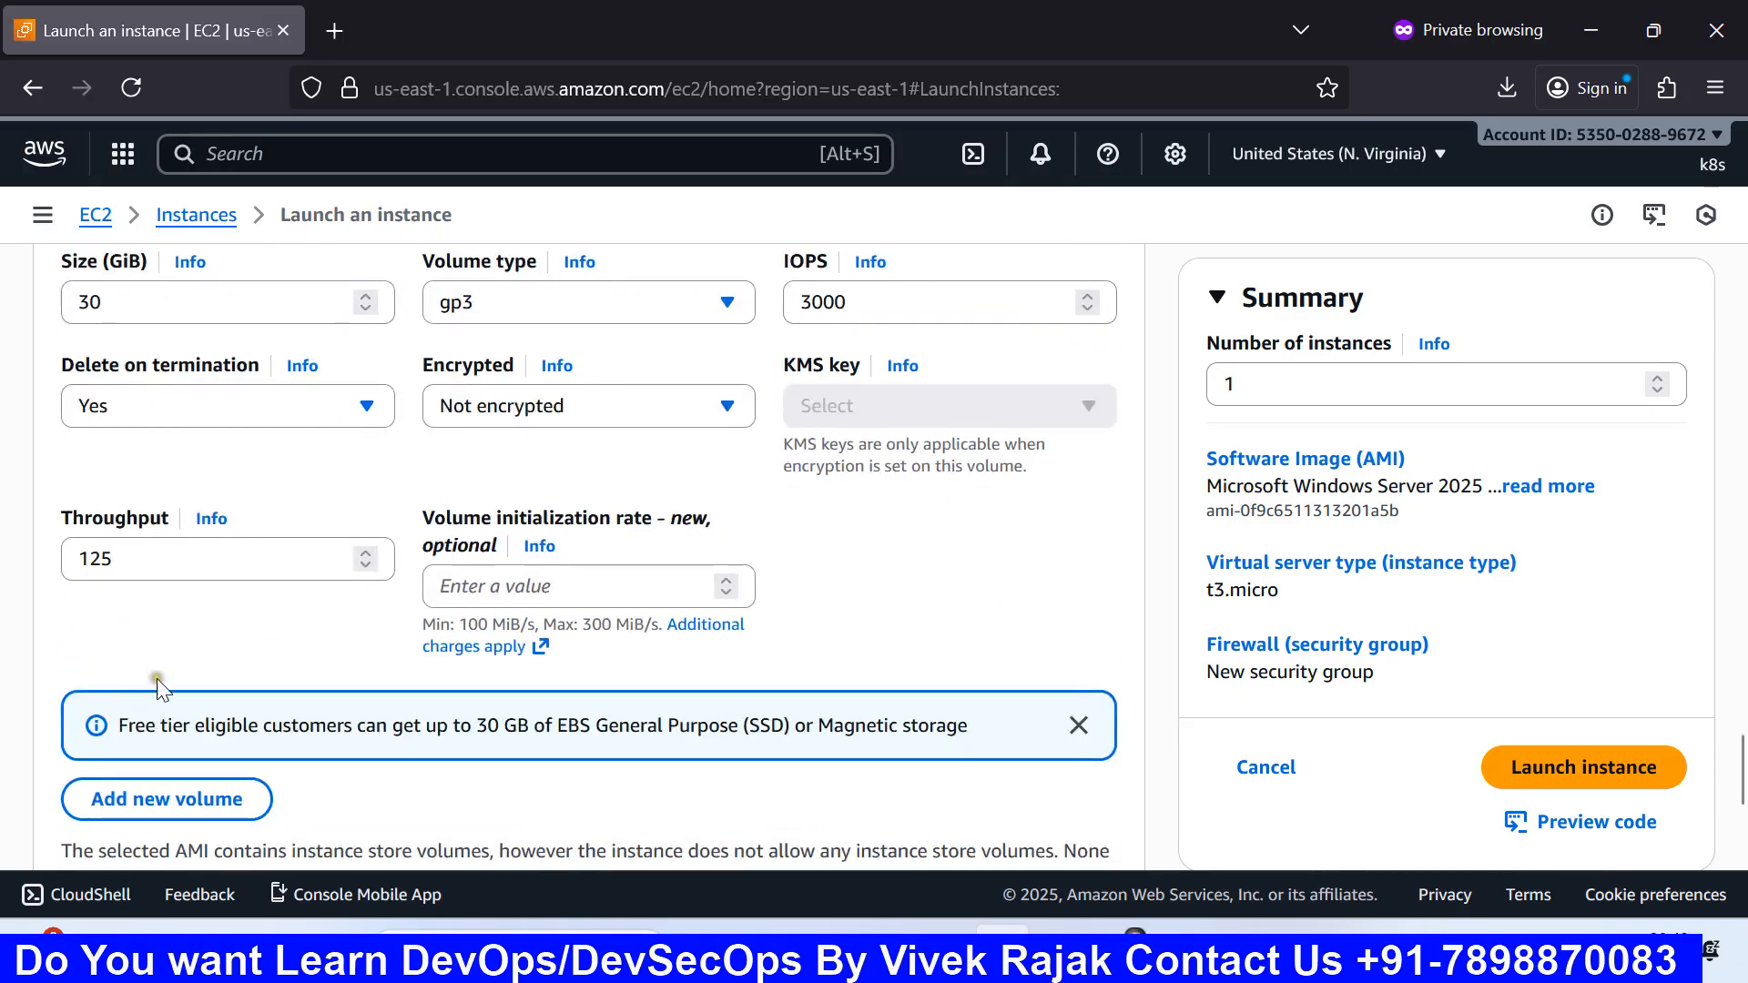
click(202, 421)
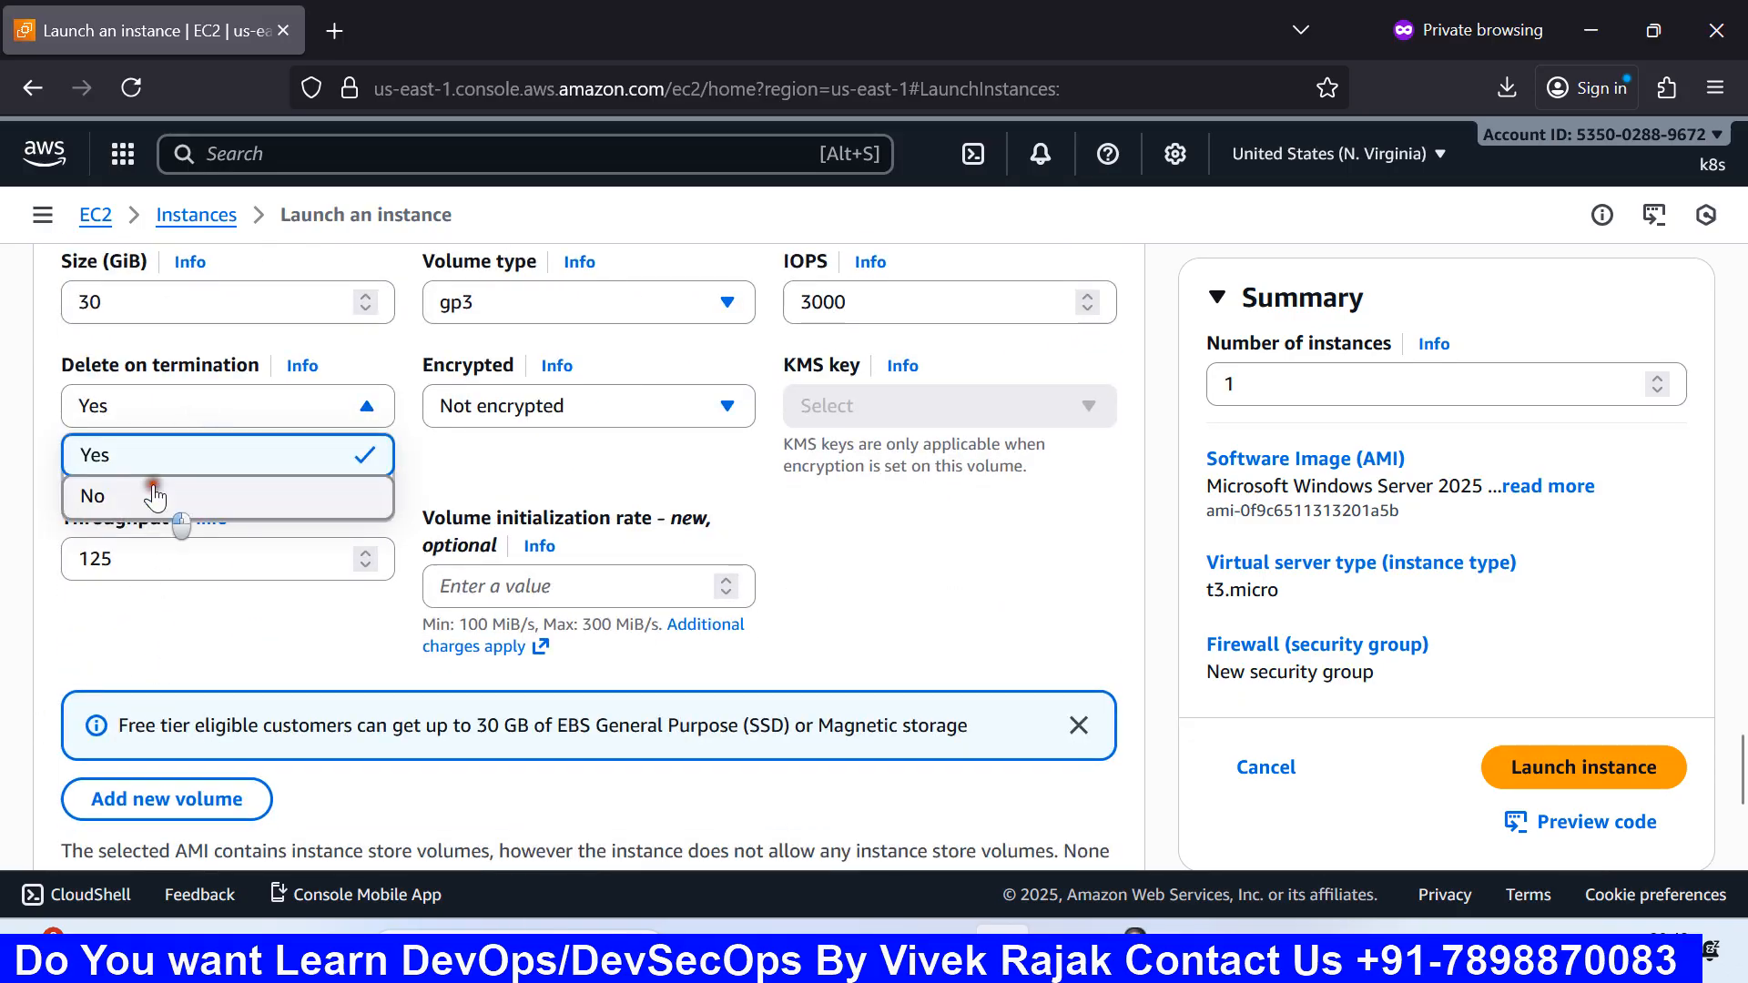
click(156, 493)
scroll(155, 492, up, 2)
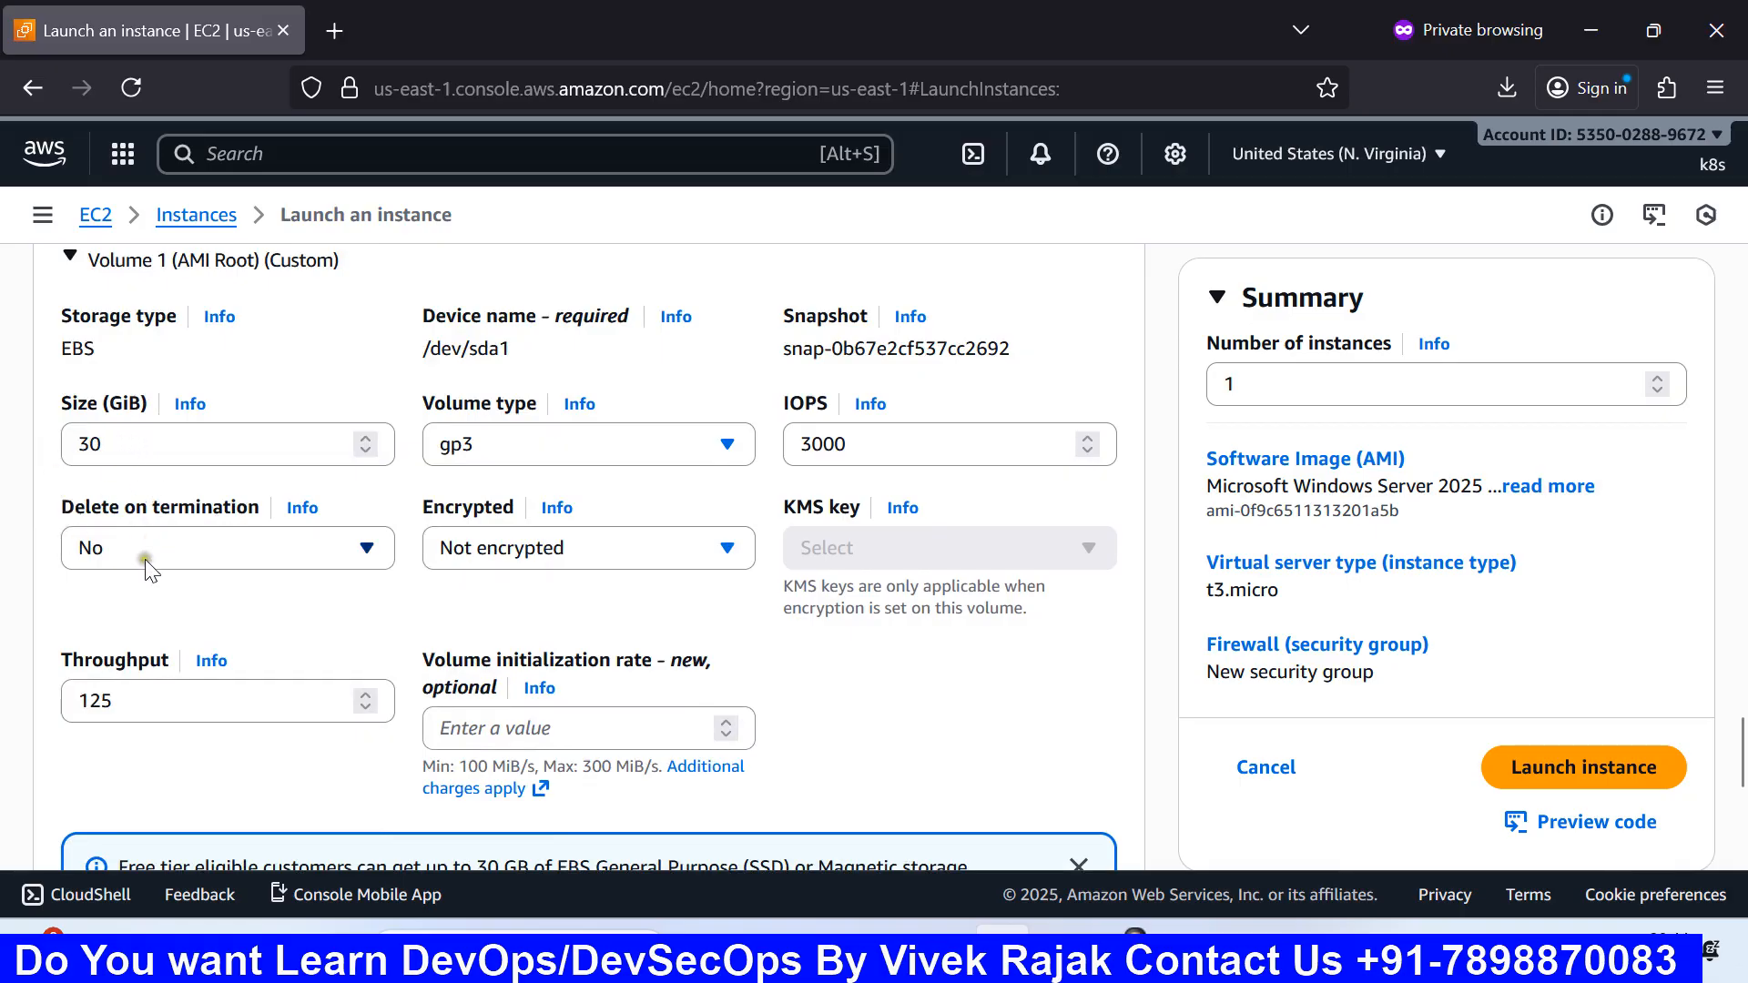
click(168, 550)
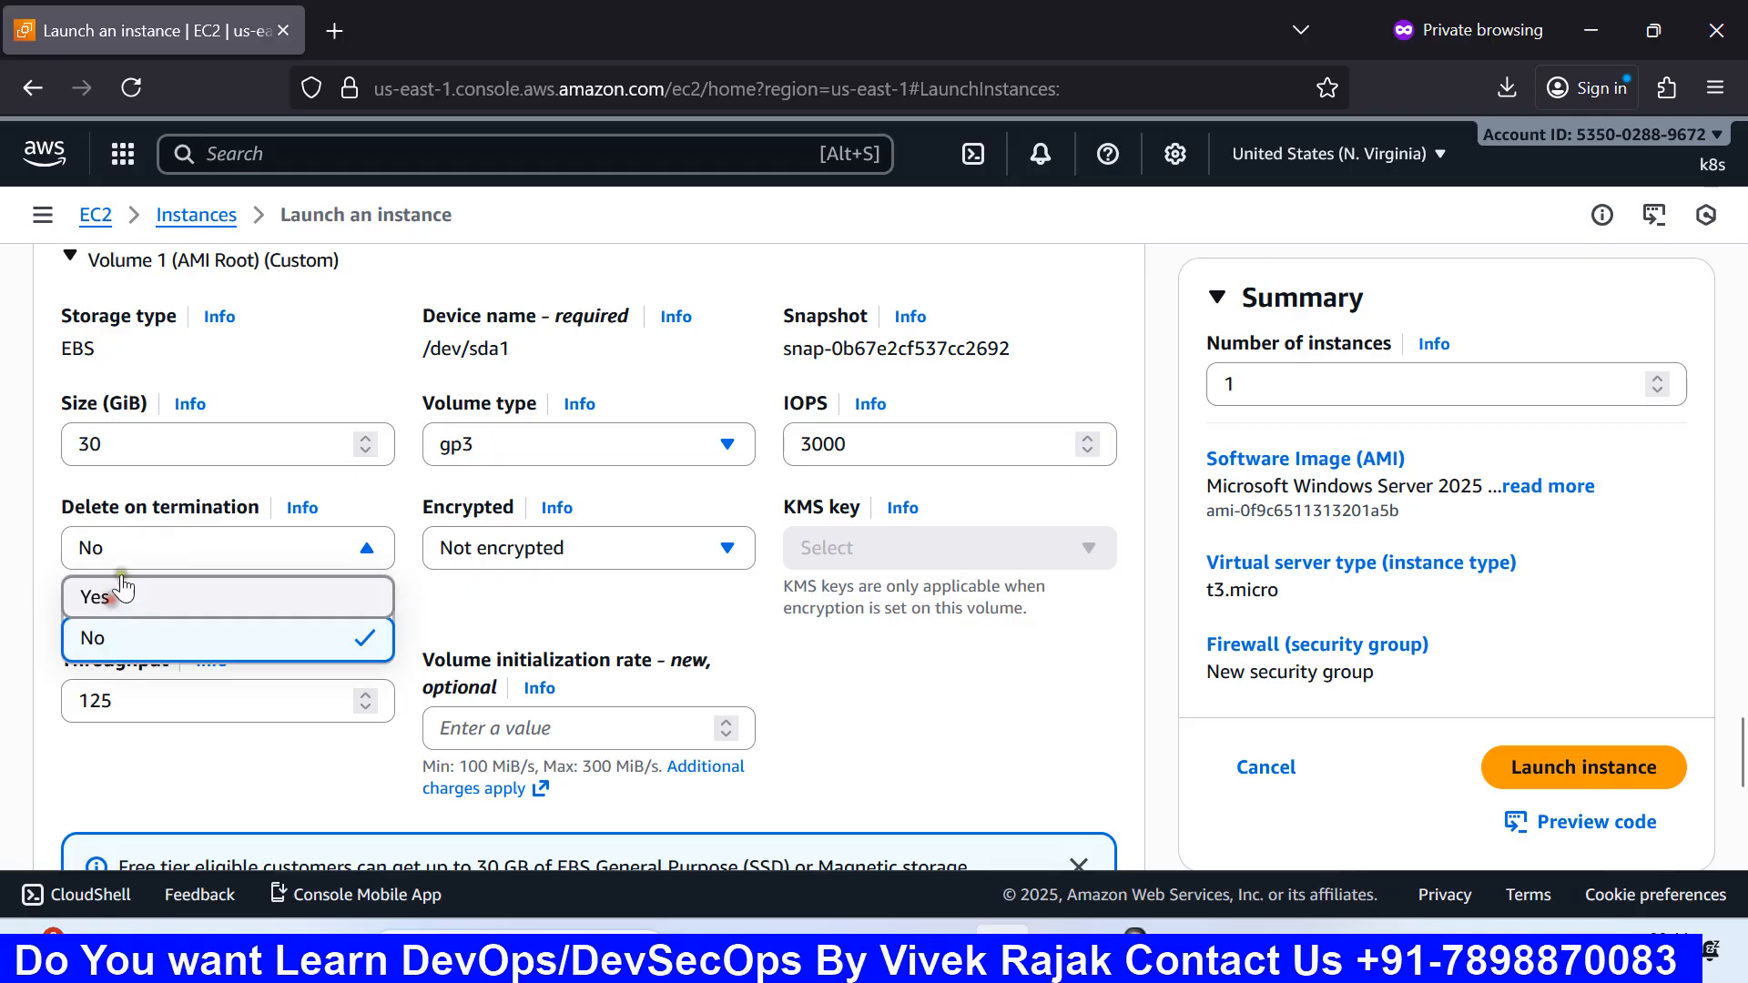
click(114, 601)
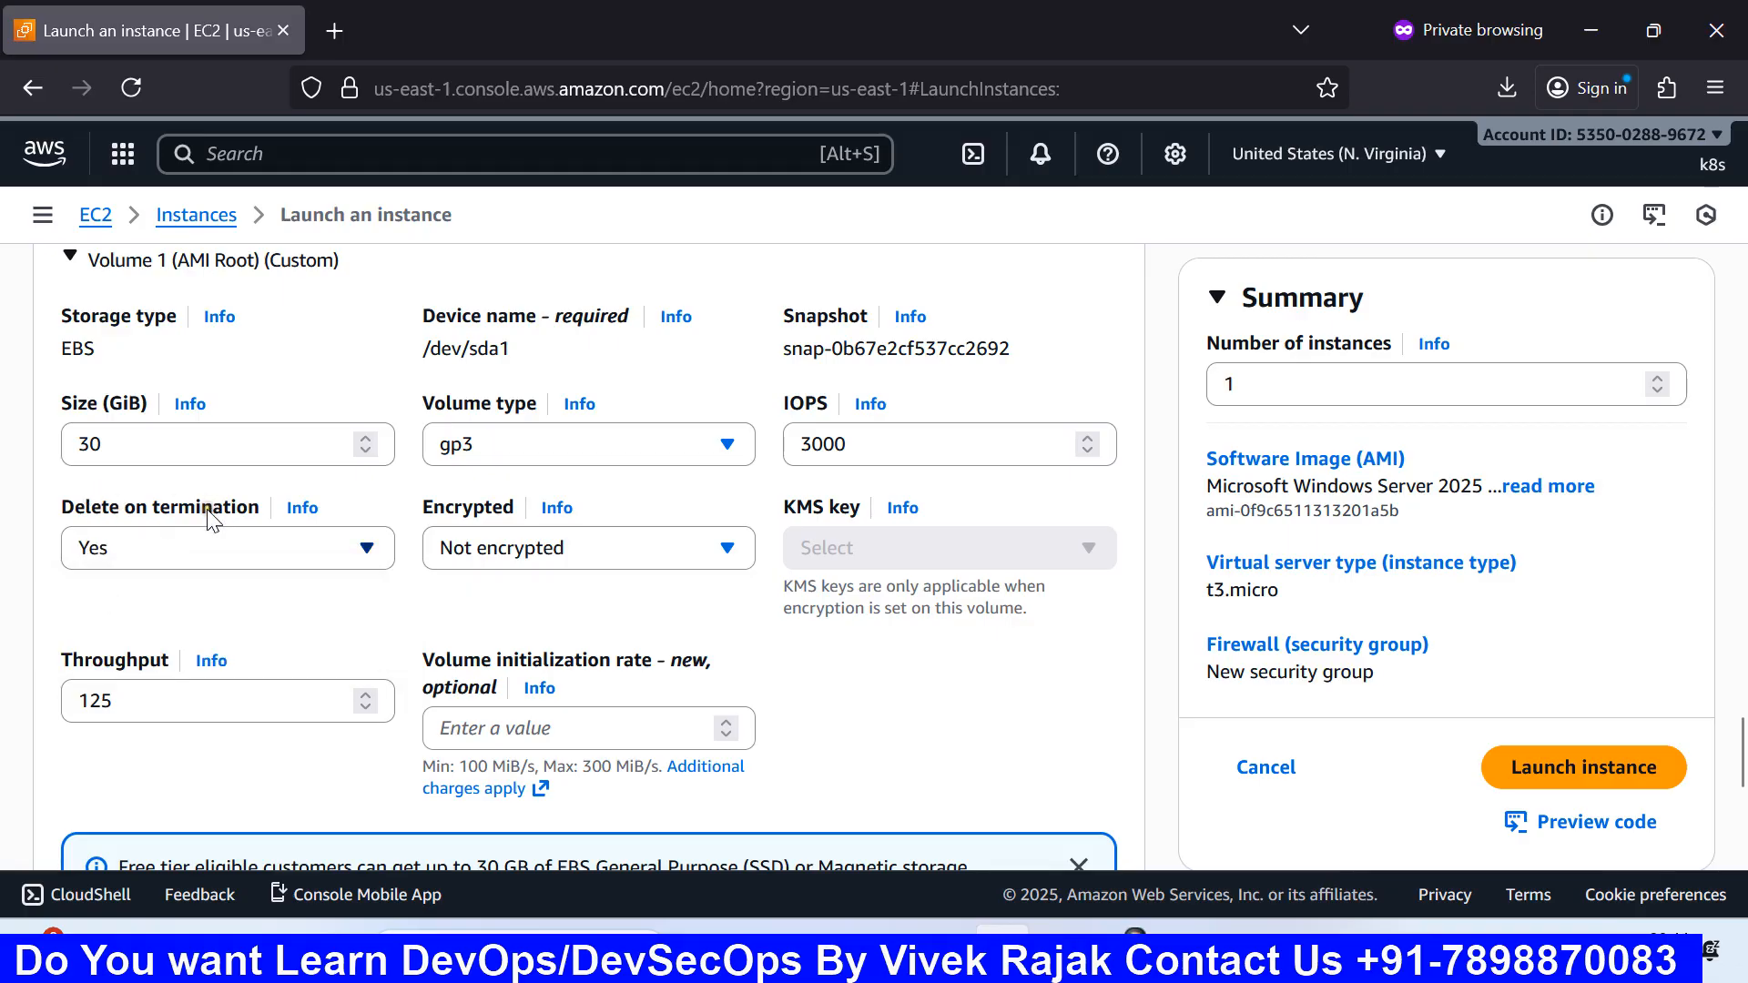
scroll(208, 526, down, 2)
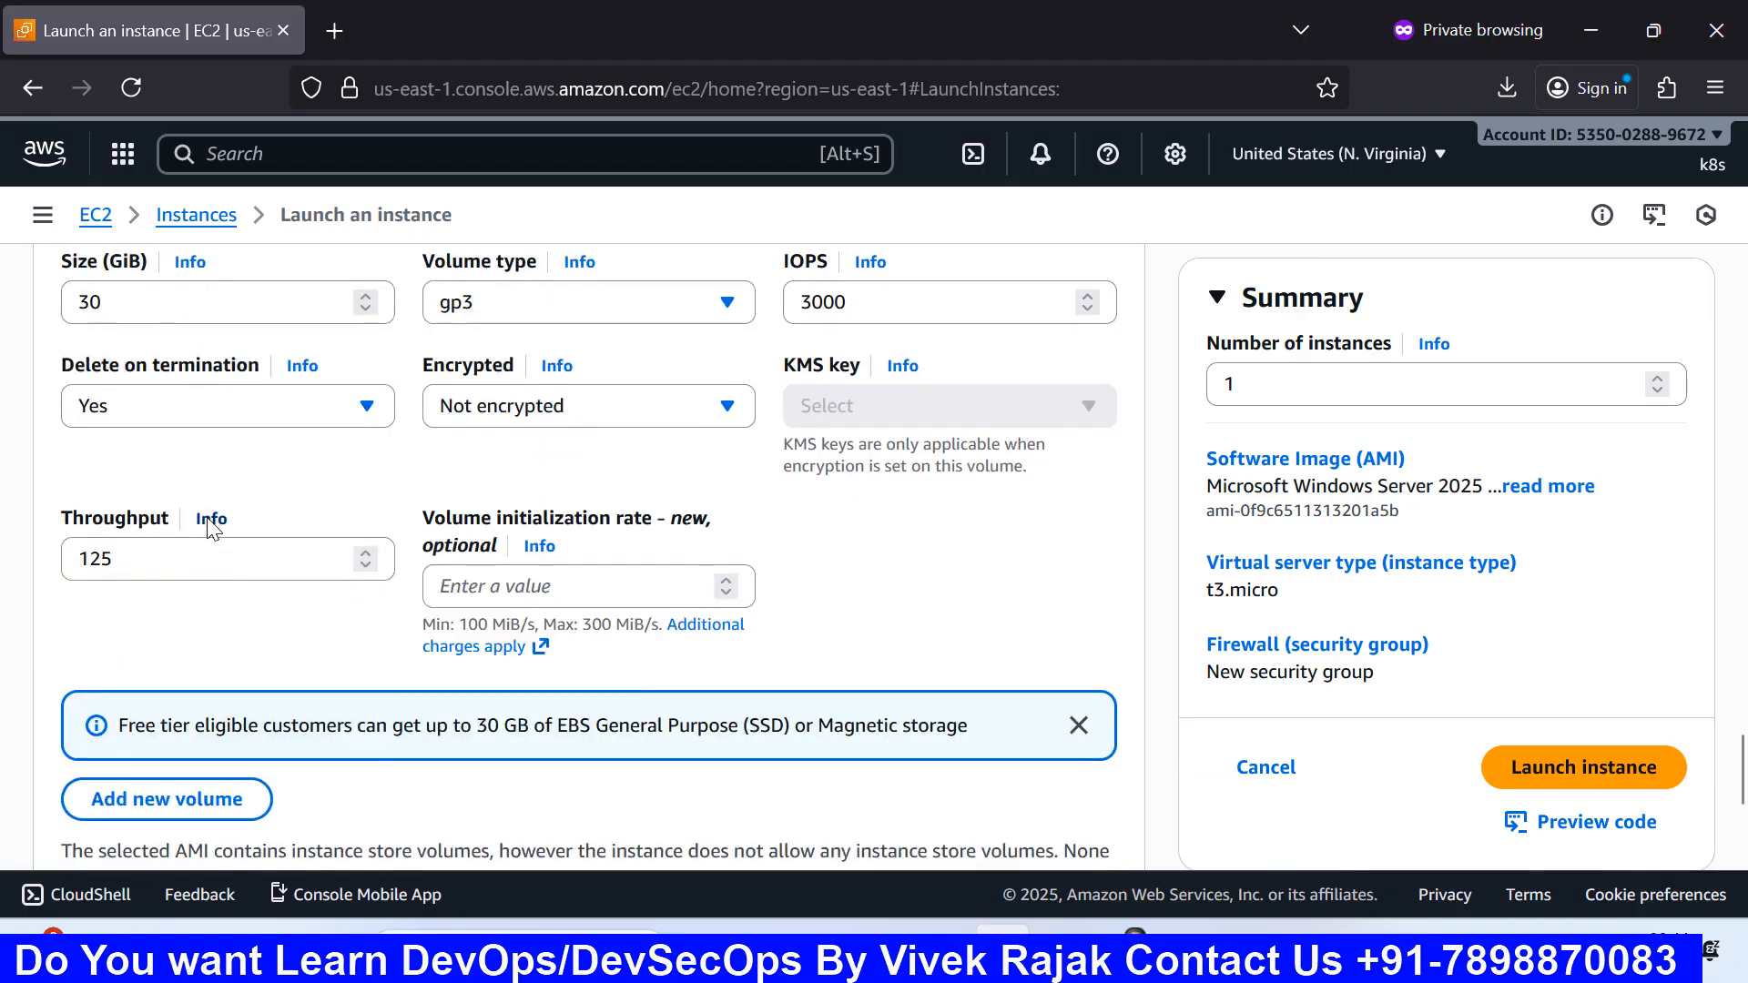
scroll(208, 526, up, 2)
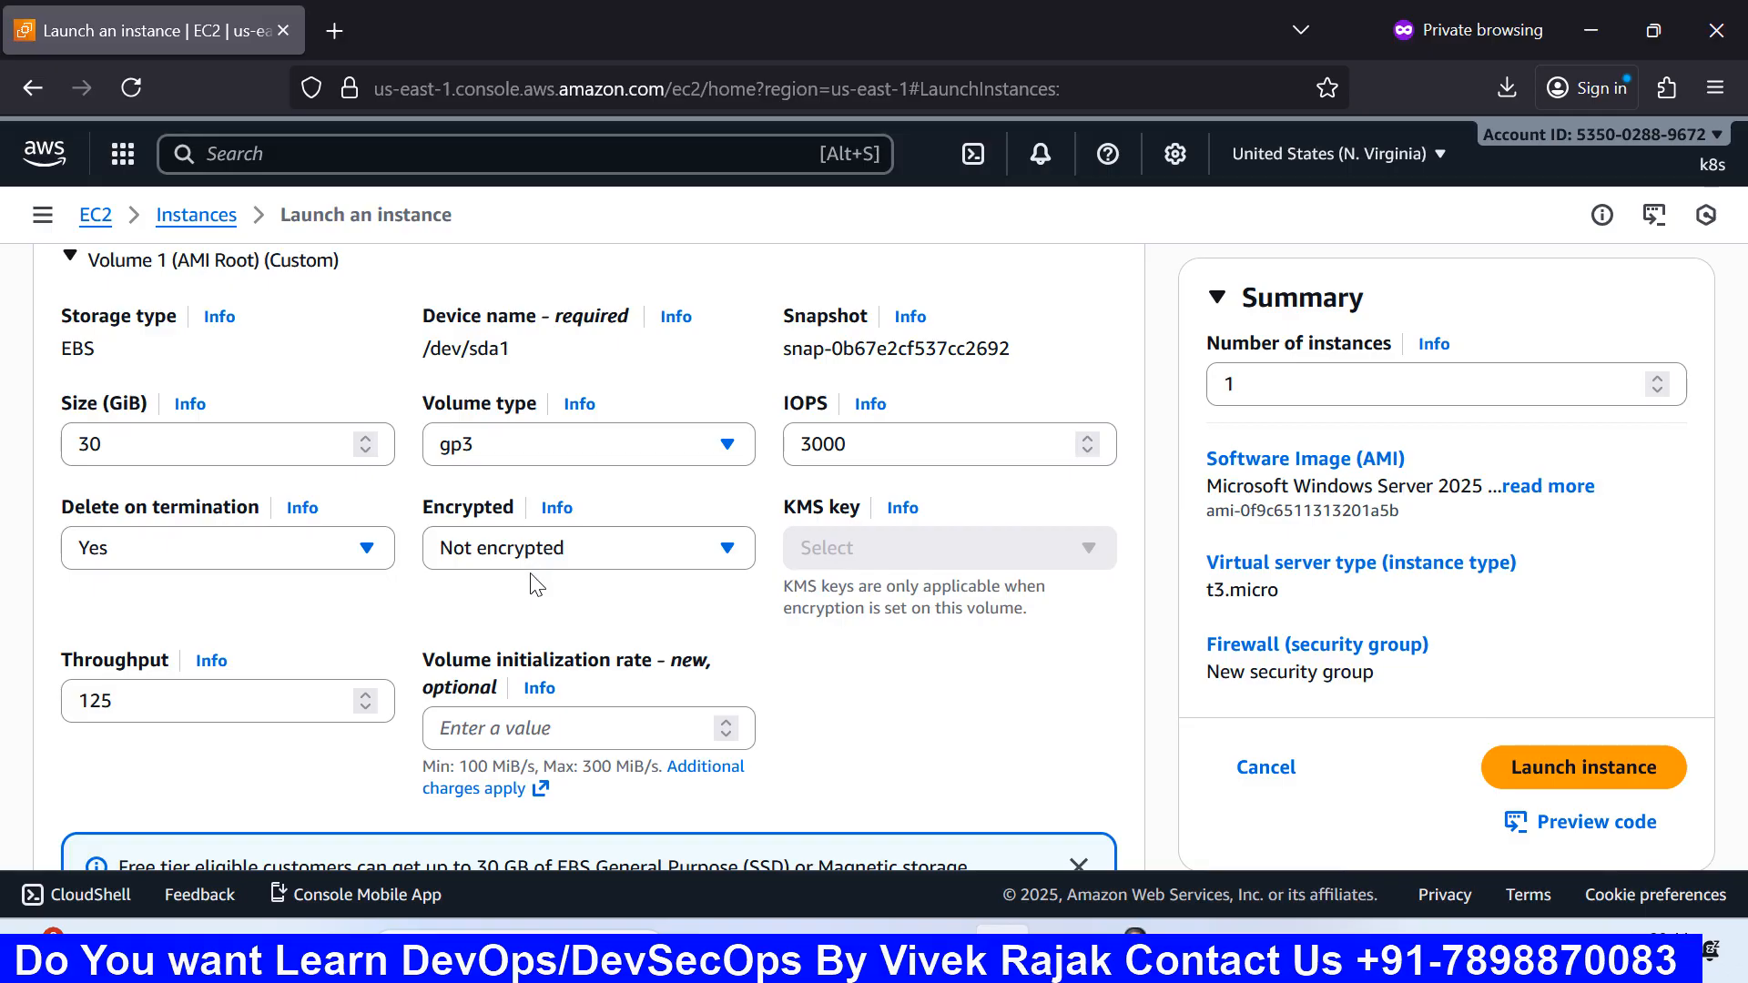
Step: Set the root volume's encryption to Encrypted, enabling the KMS key field
click(586, 558)
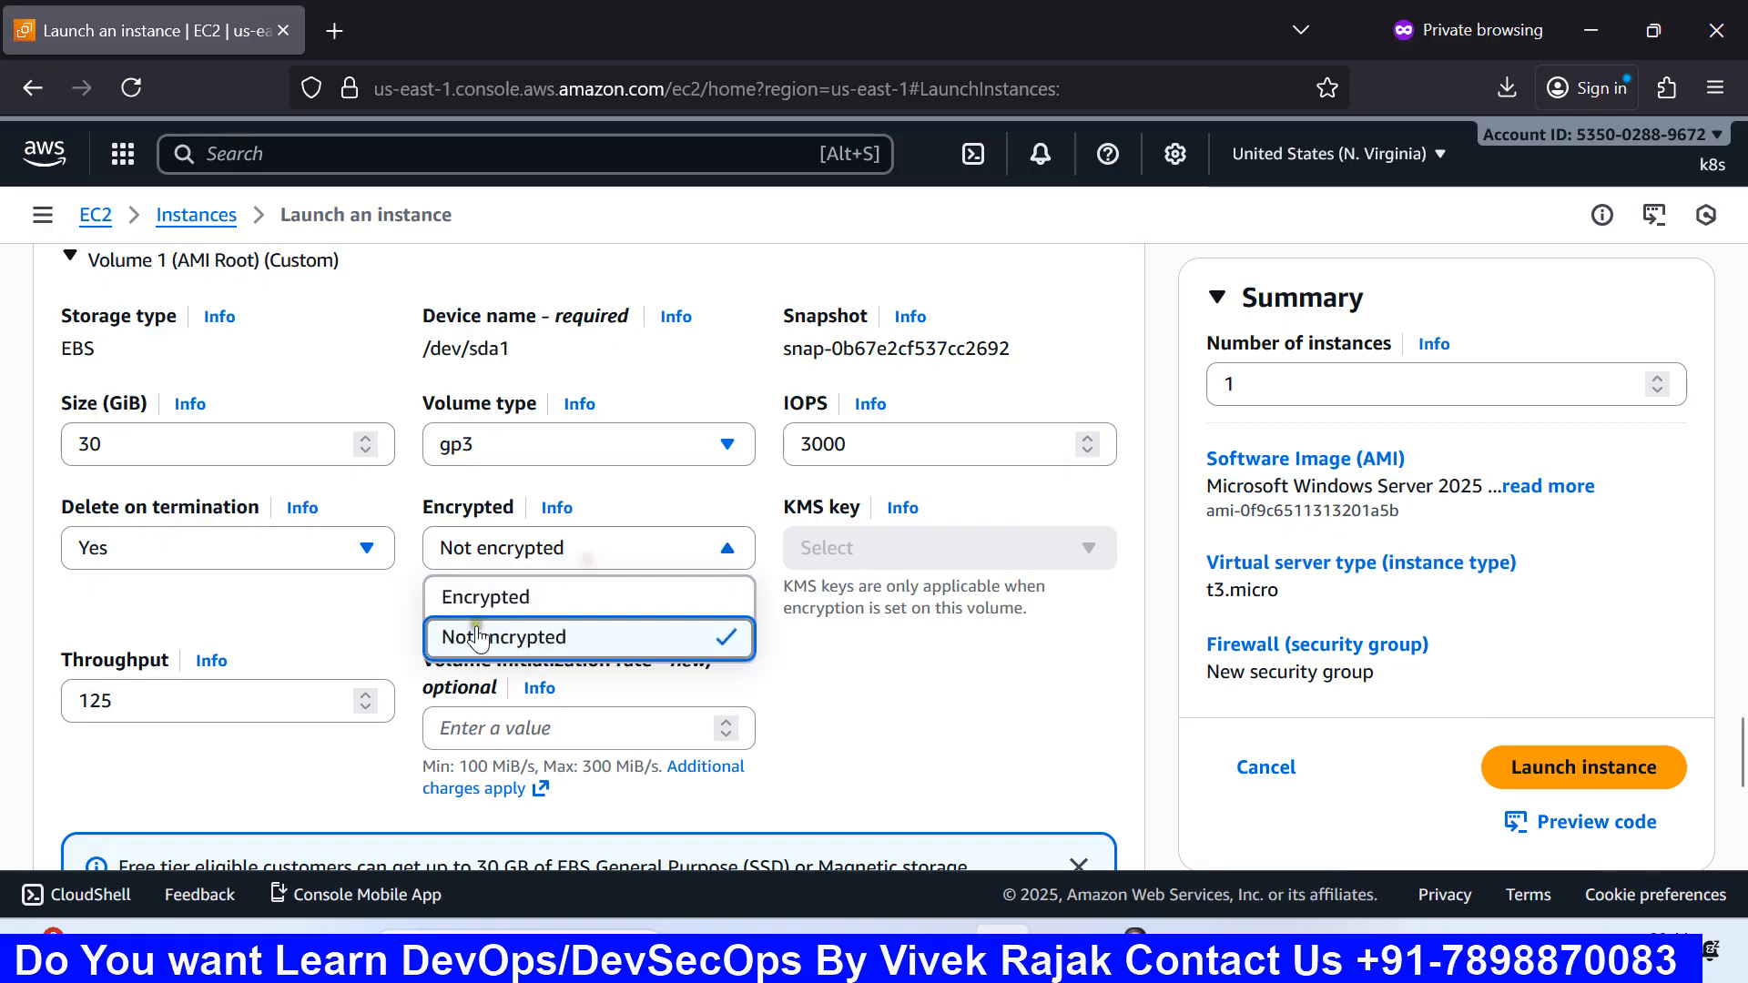
click(538, 599)
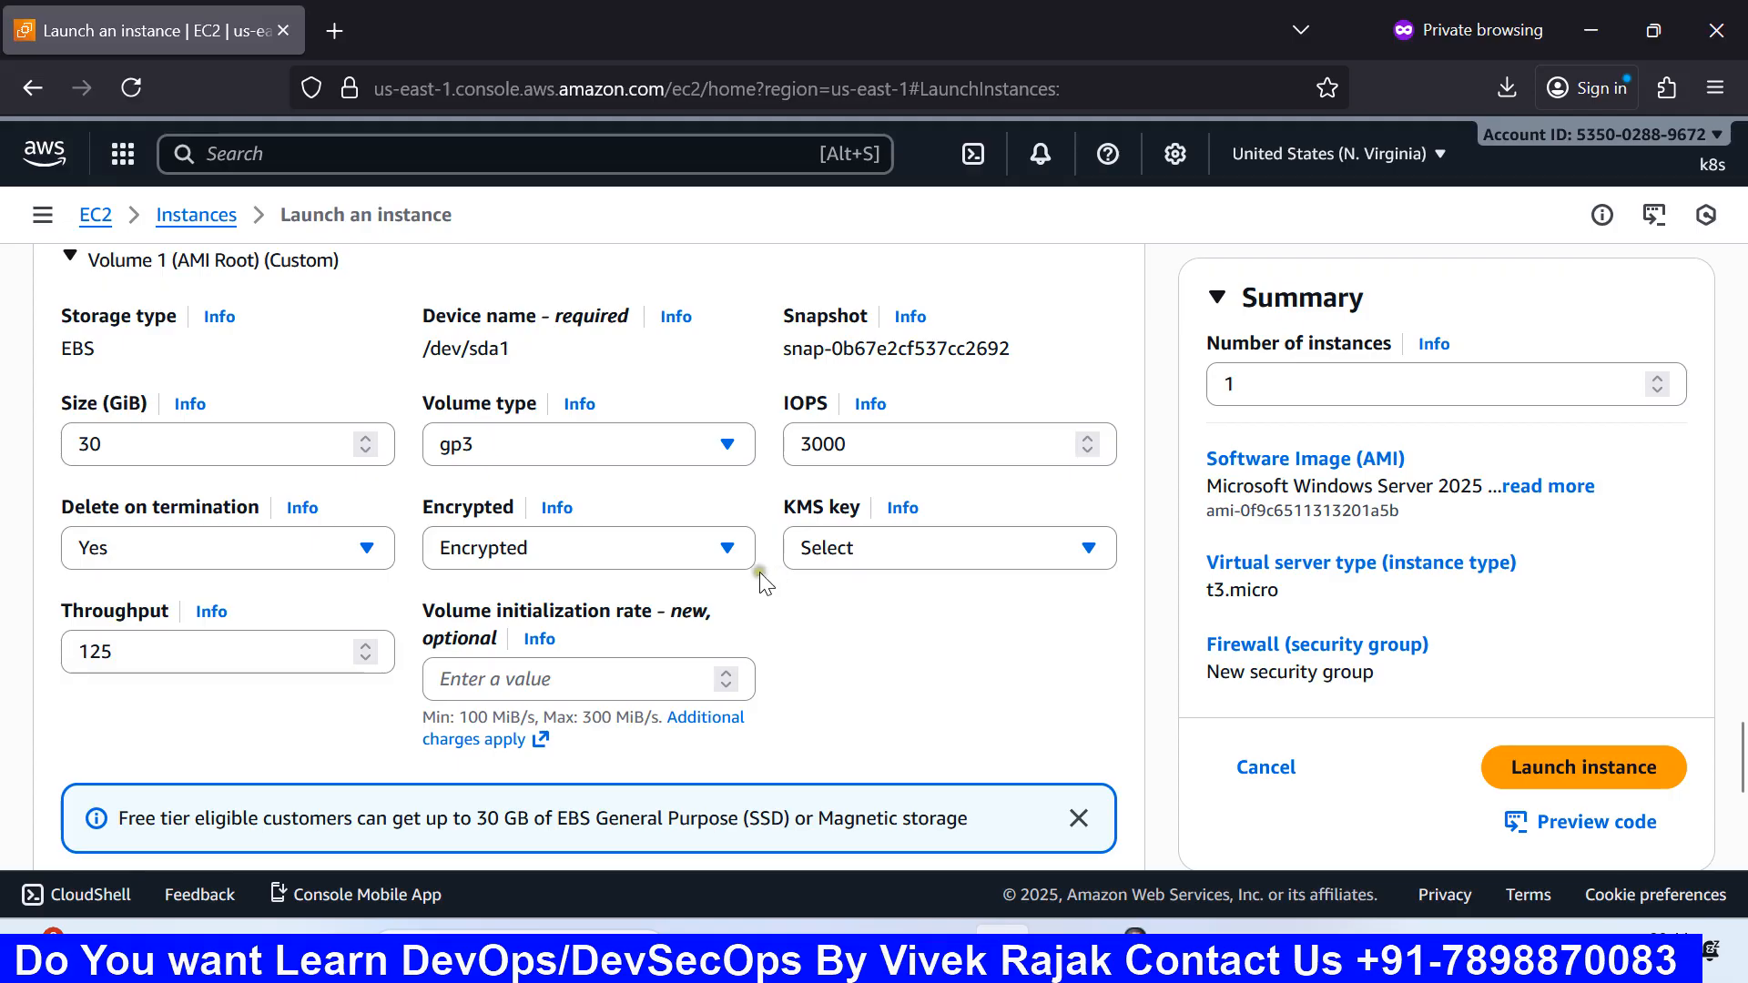
click(704, 550)
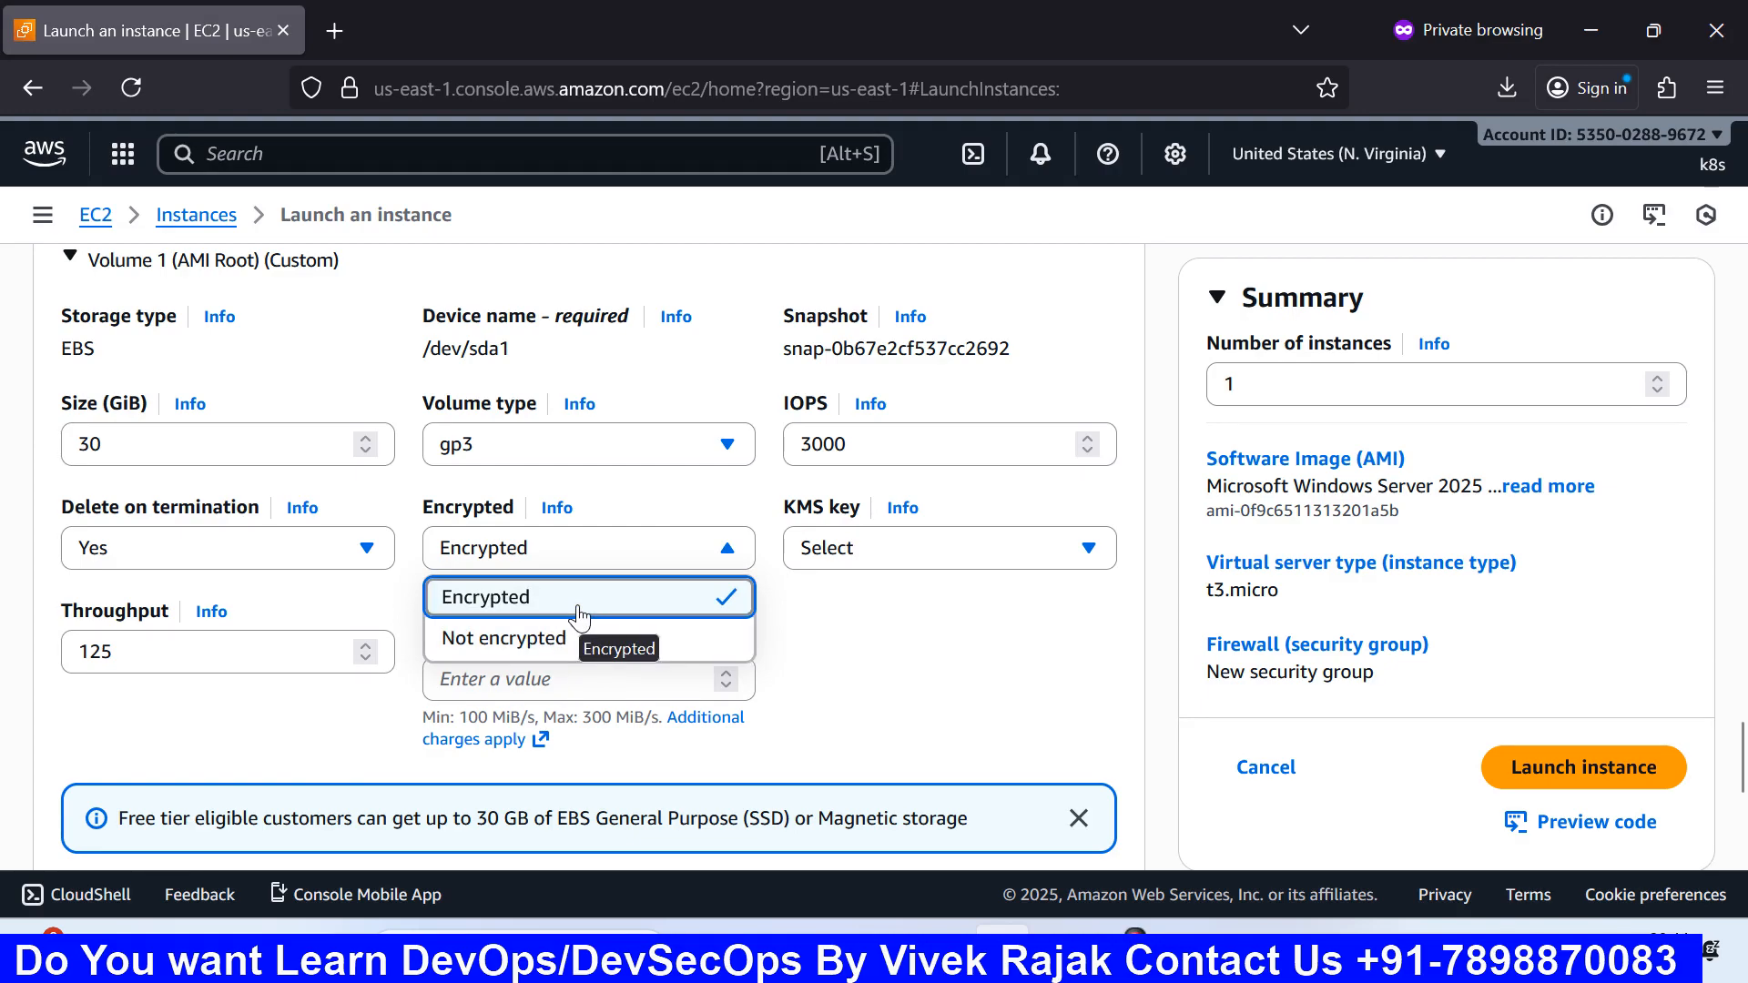
click(577, 602)
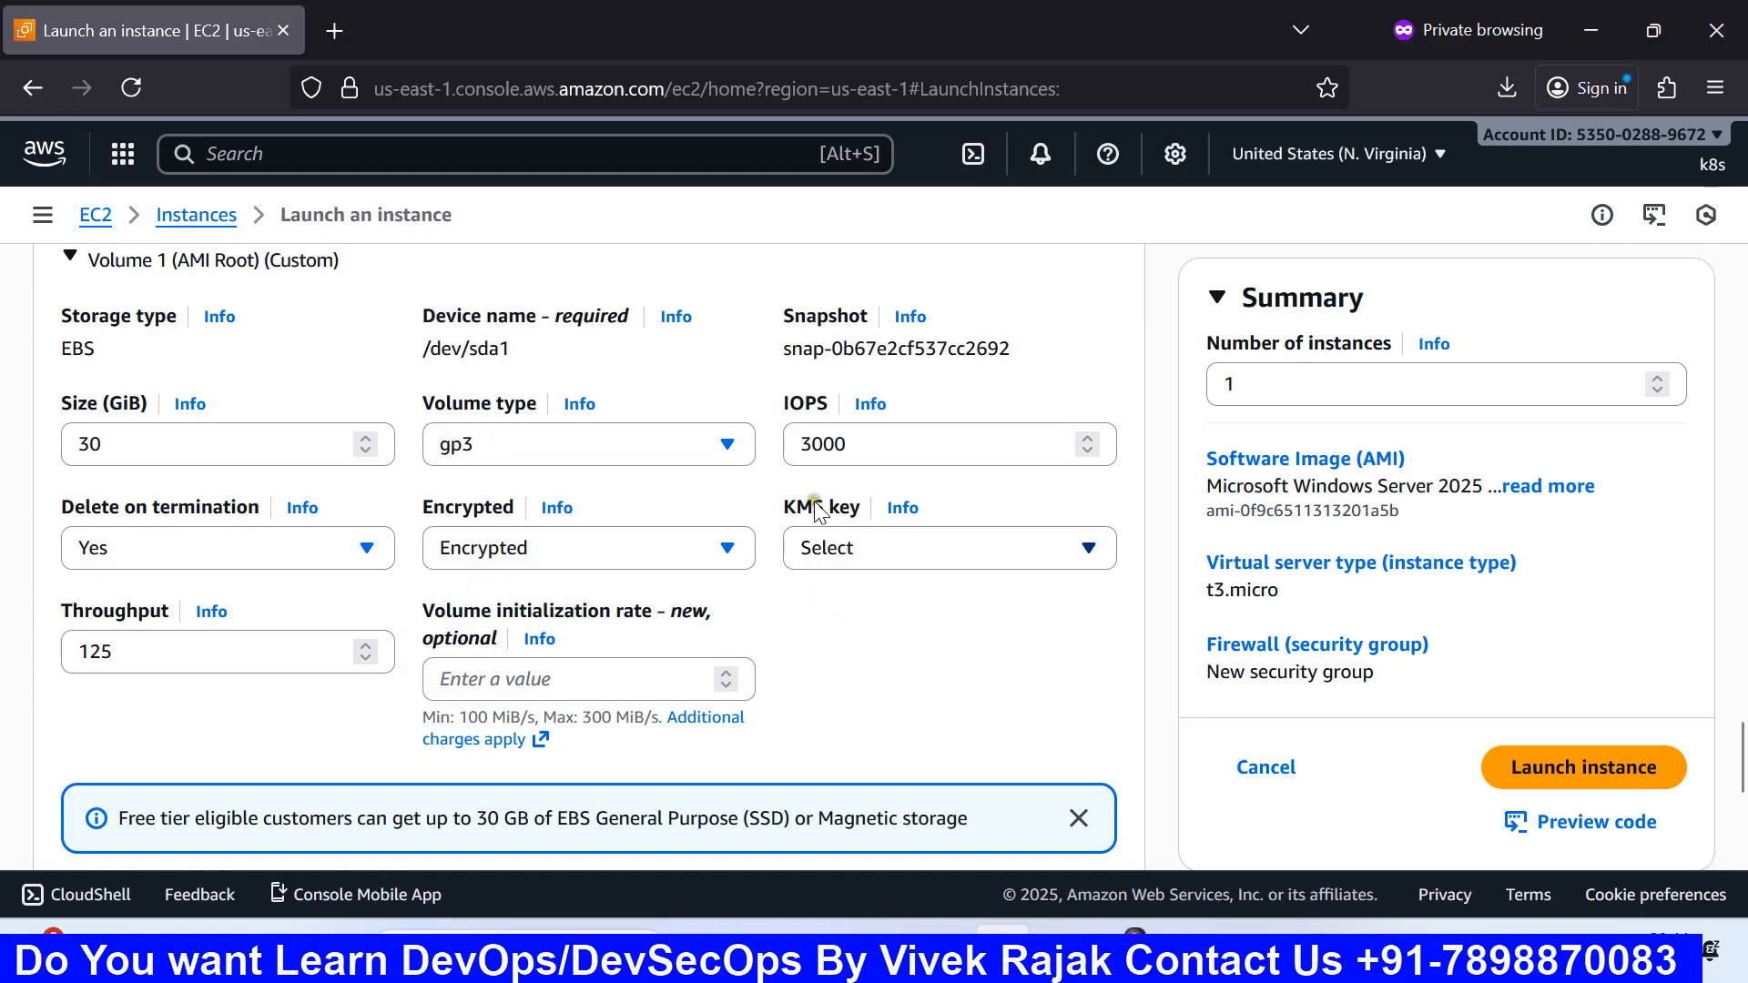
click(835, 549)
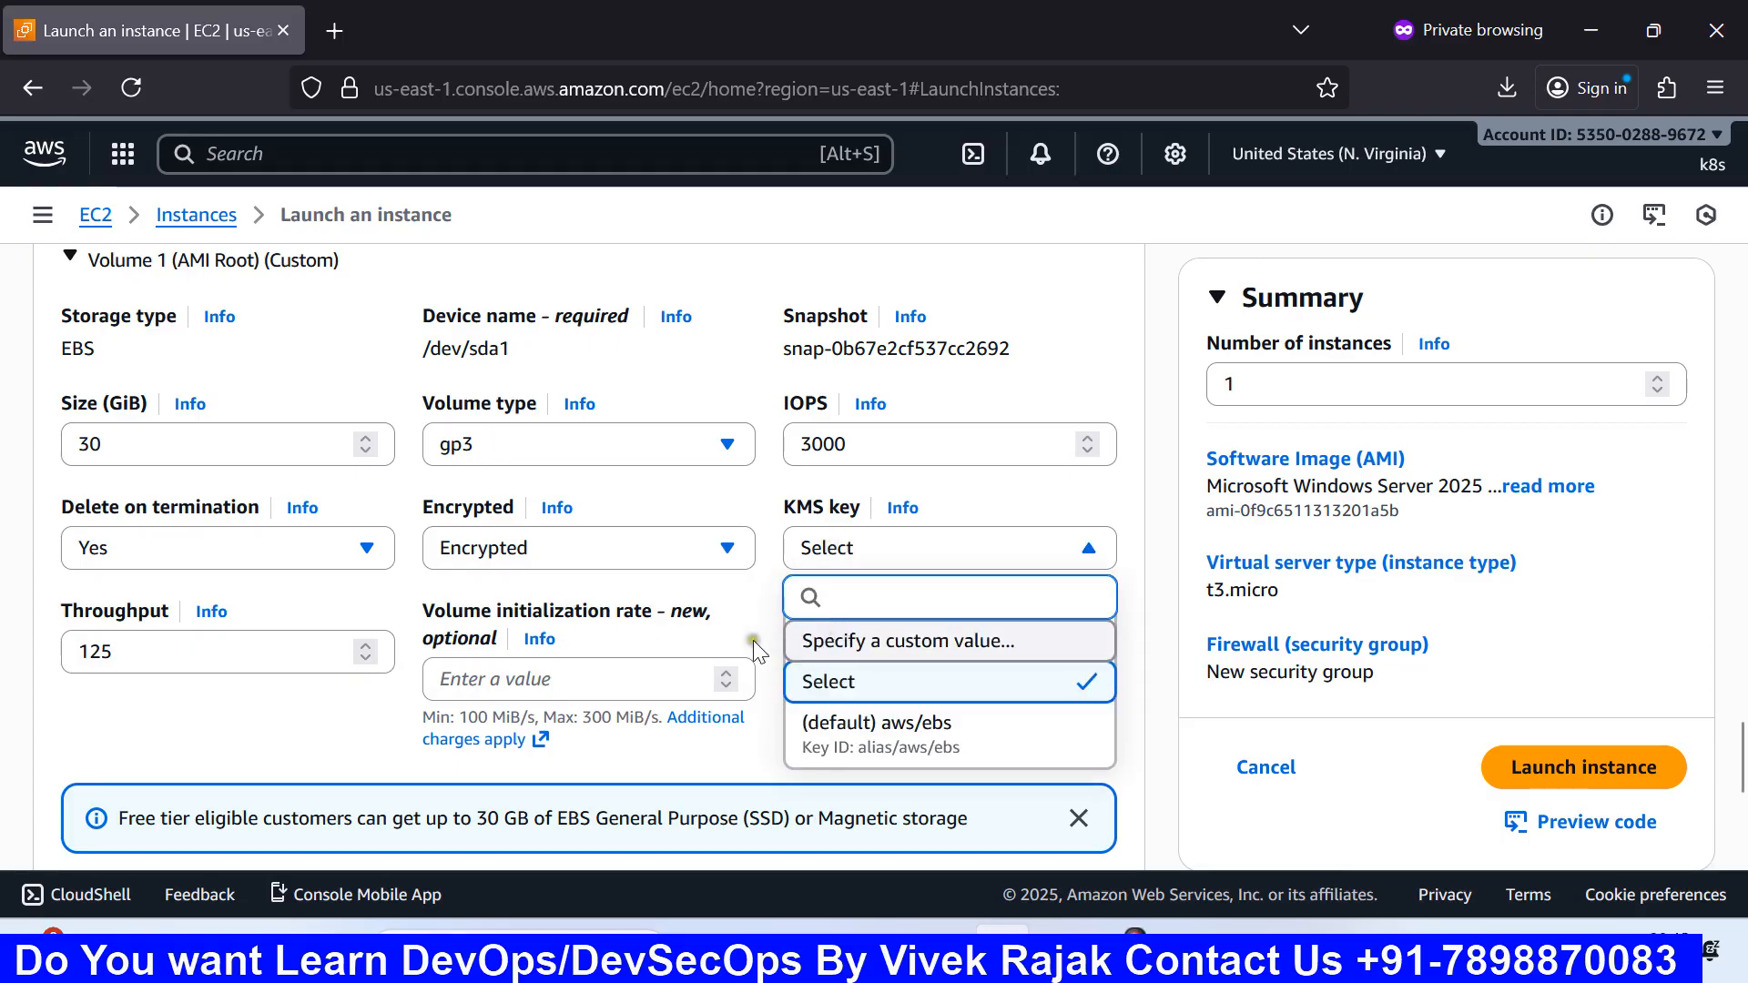
click(726, 608)
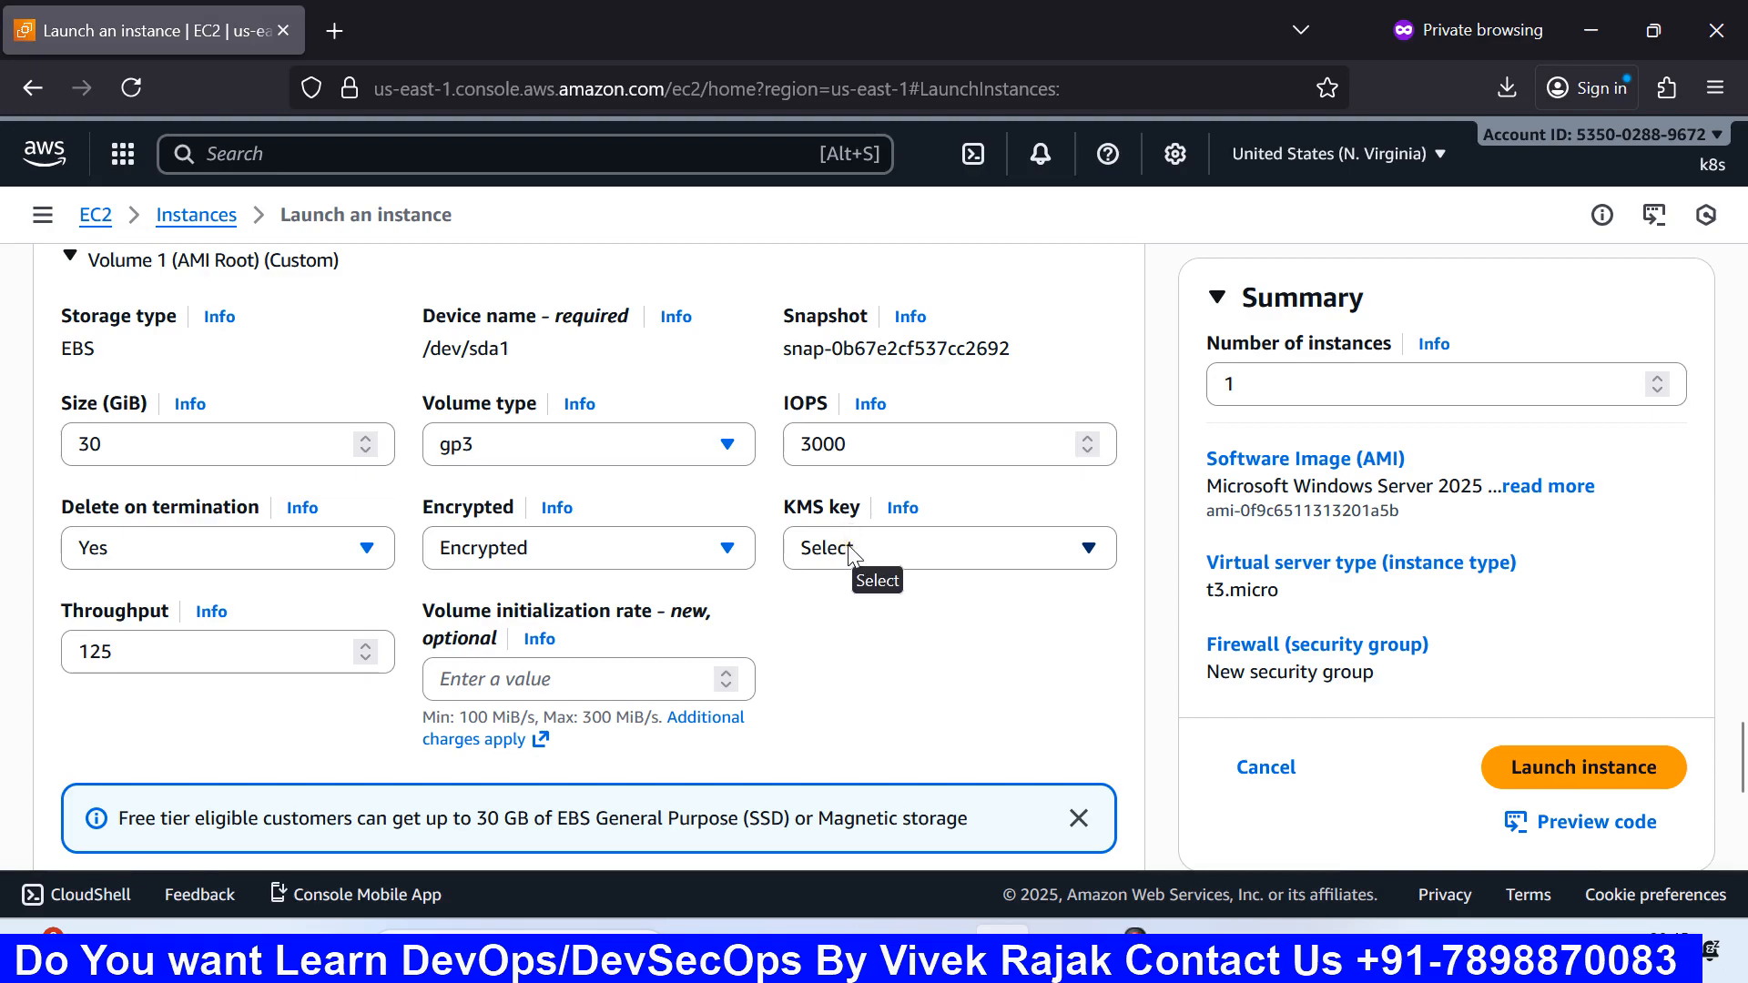
click(848, 545)
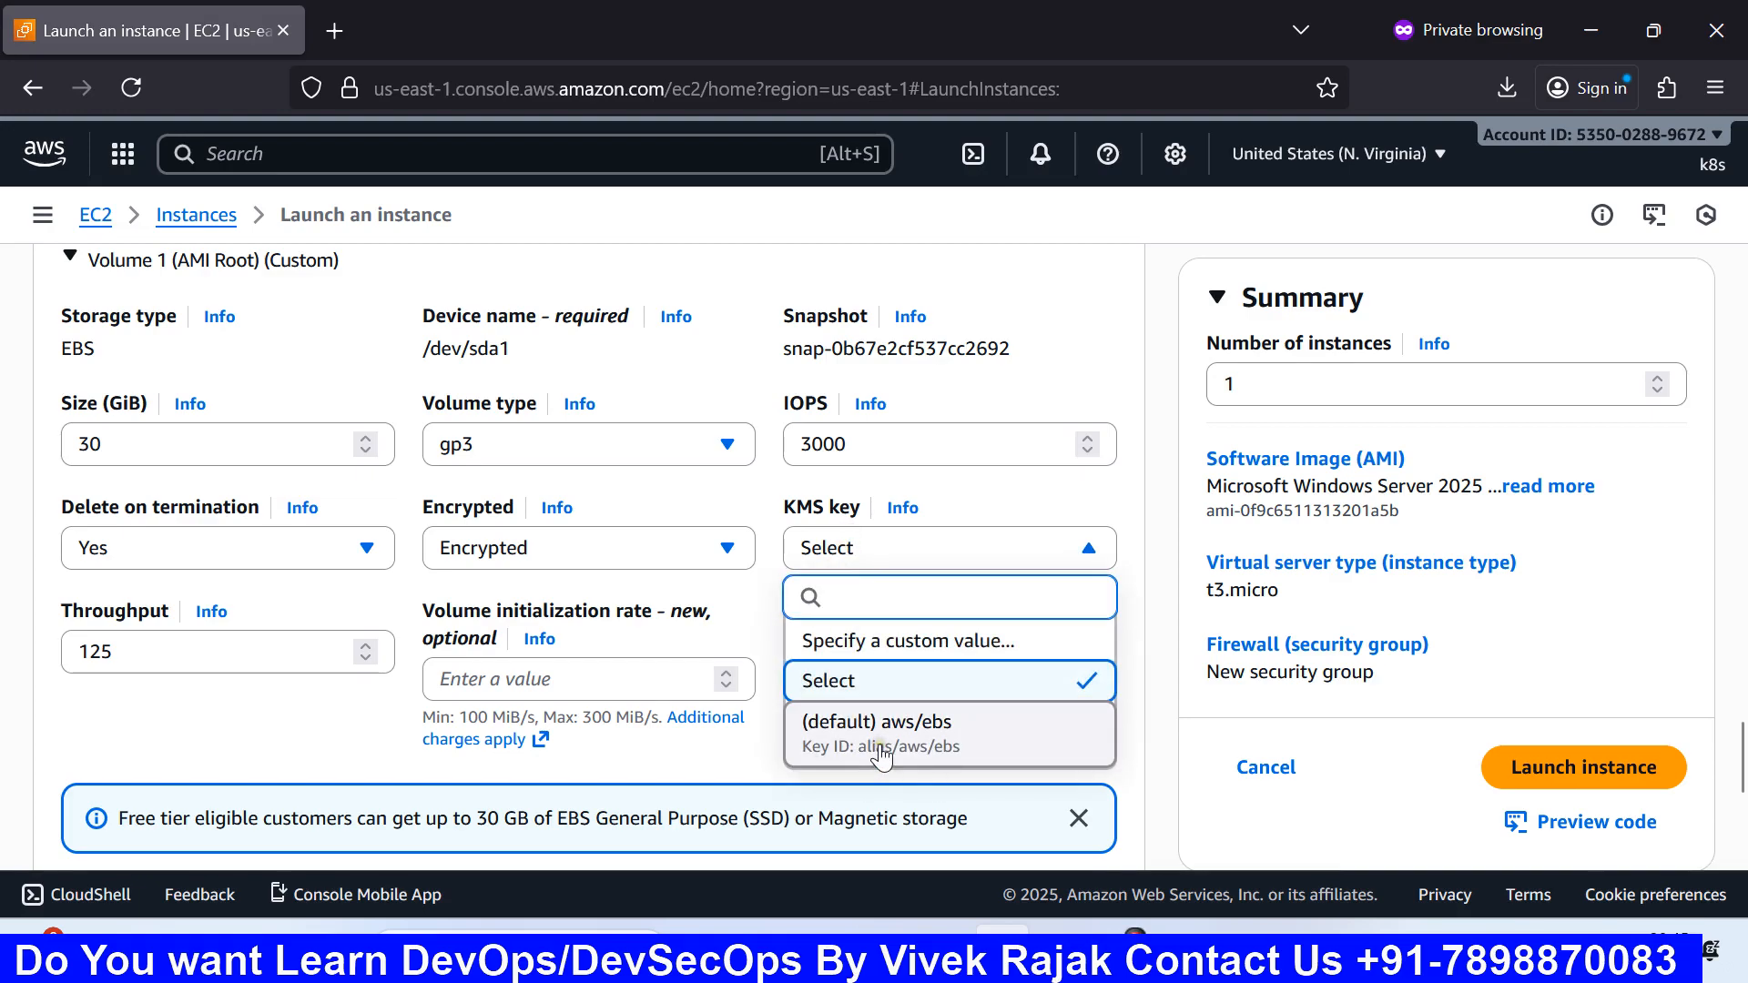
click(752, 604)
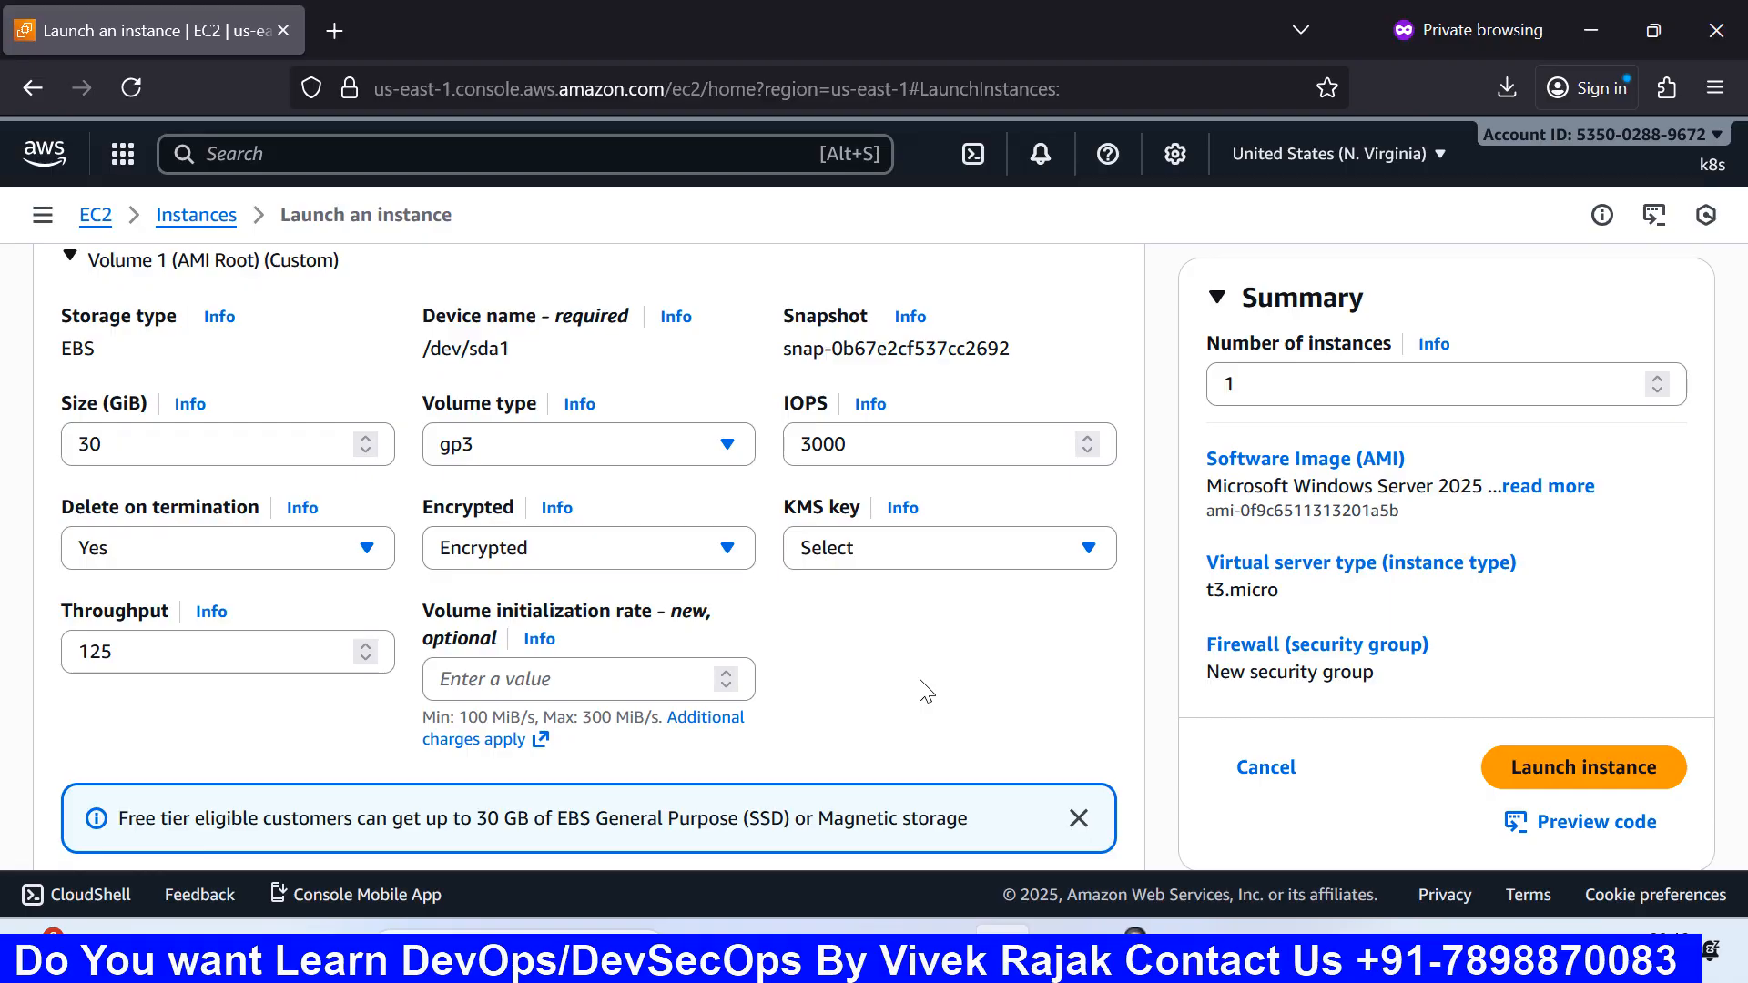
click(828, 661)
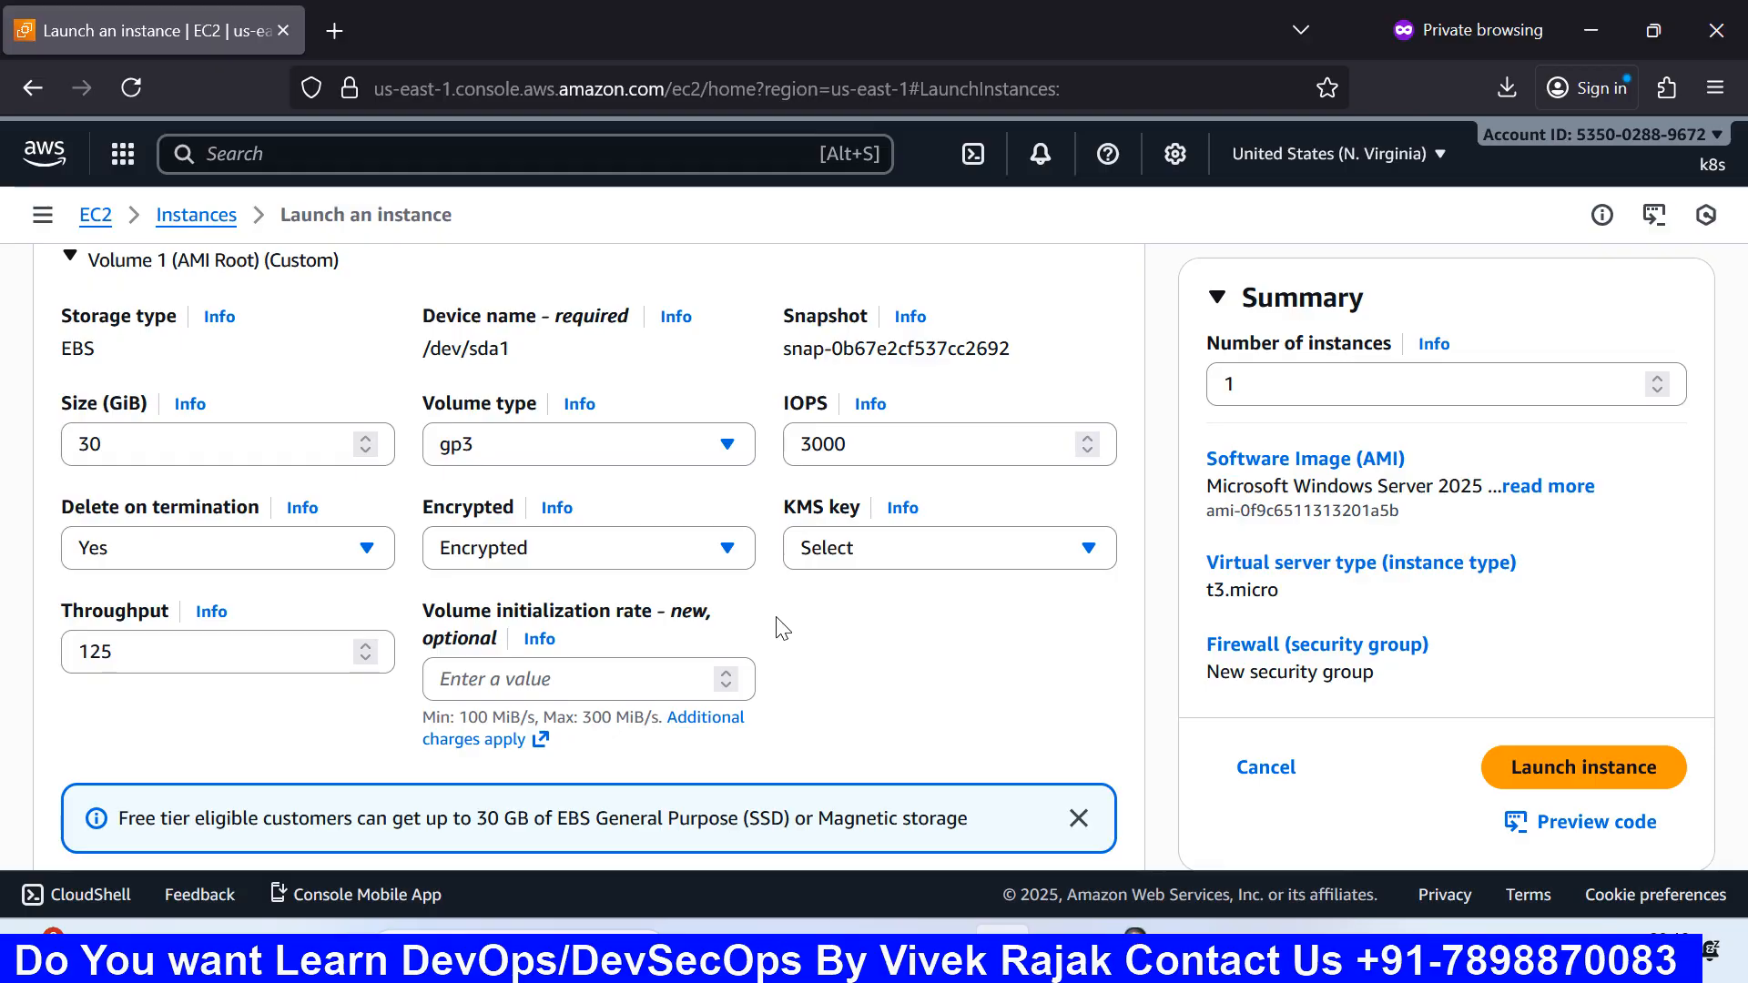
scroll(782, 628, down, 2)
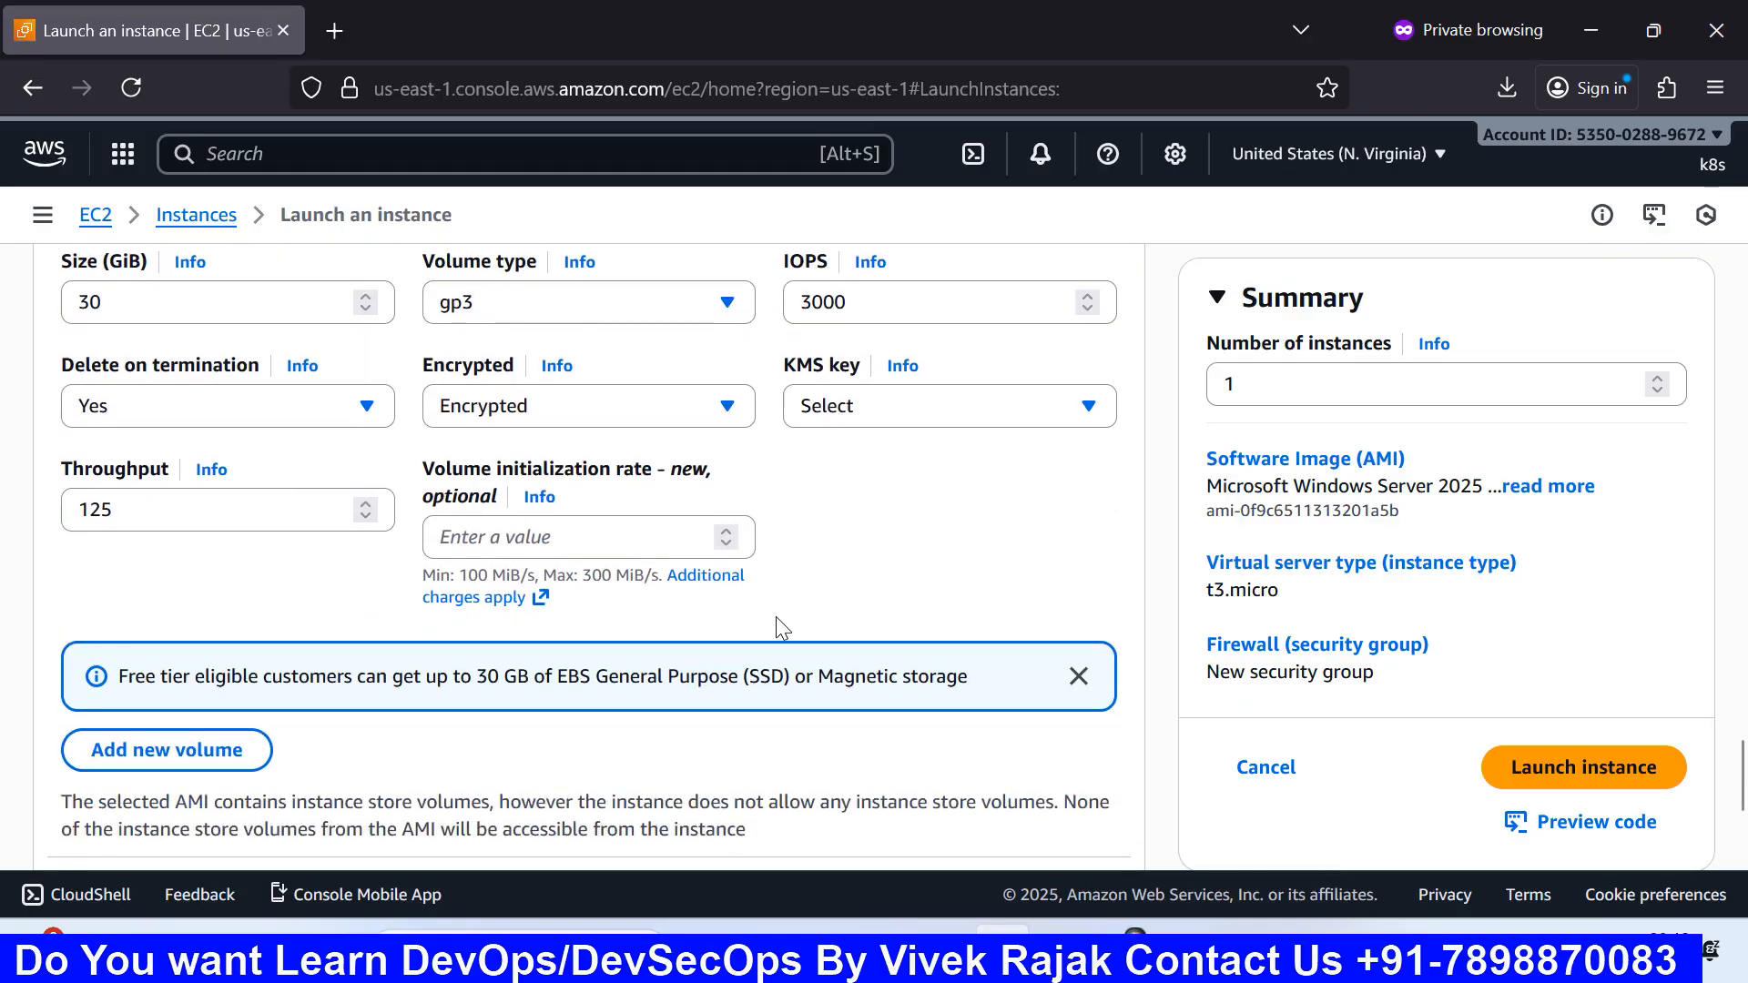
scroll(776, 625, up, 2)
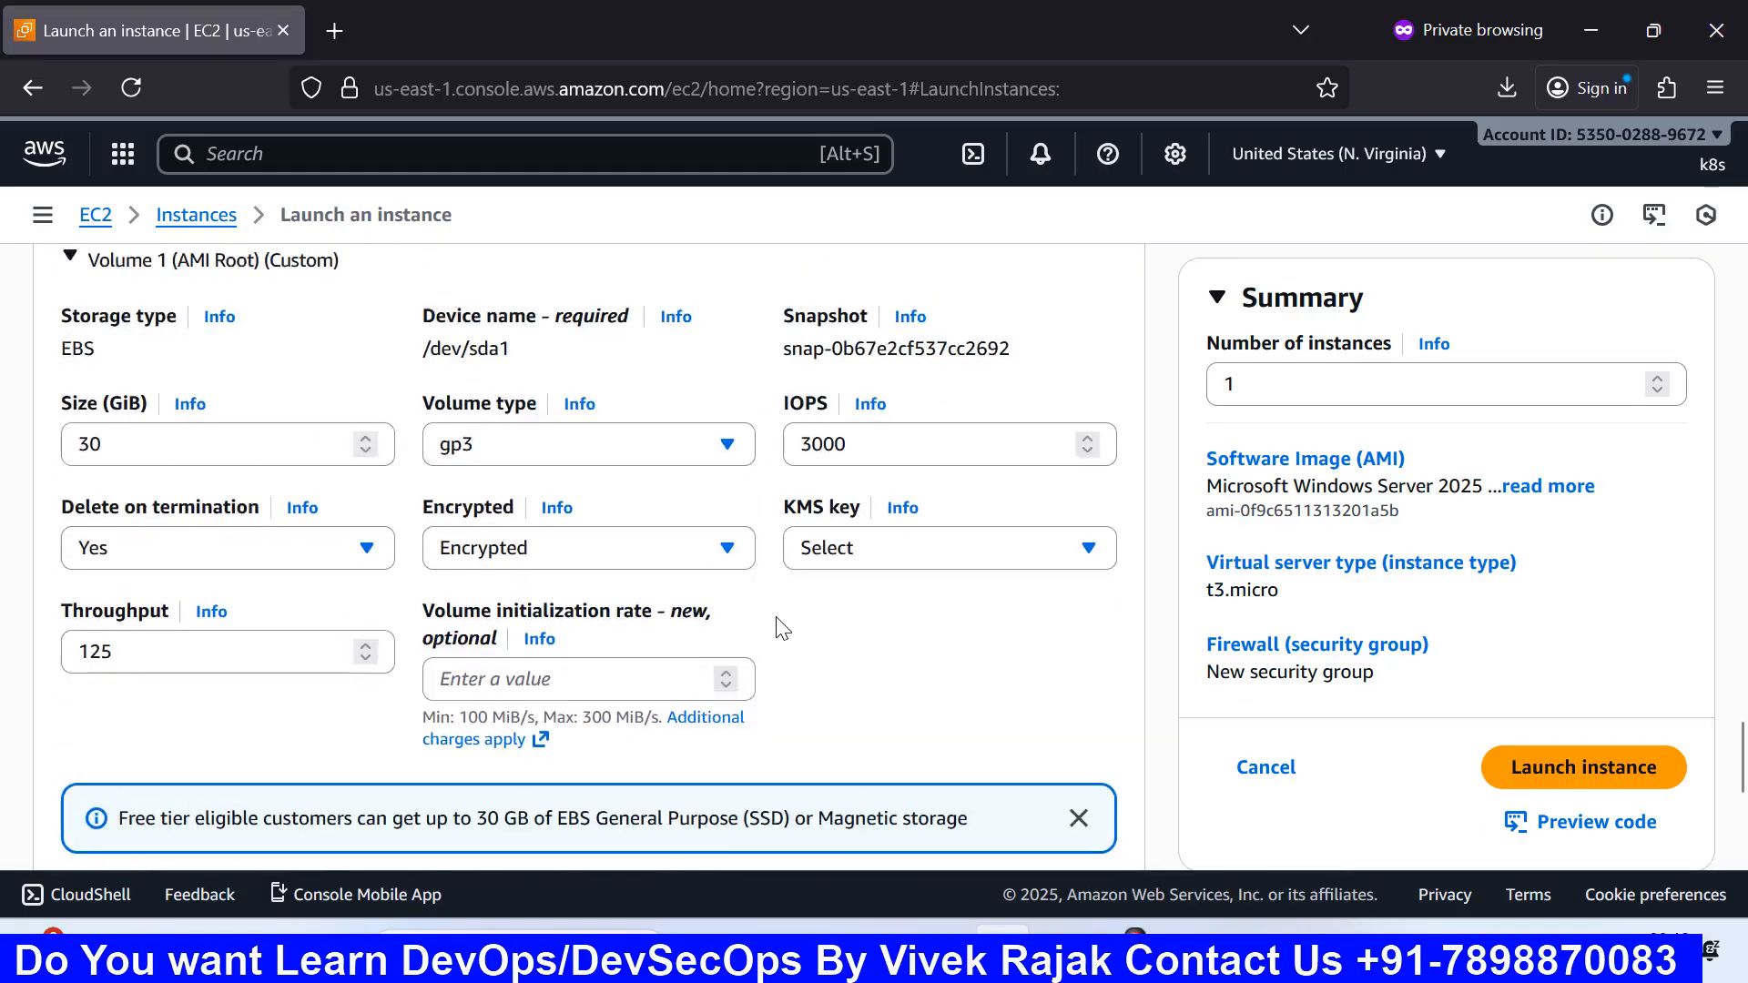
Step: Switch the root volume back to Not encrypted and scroll down to File systems
click(724, 550)
click(571, 640)
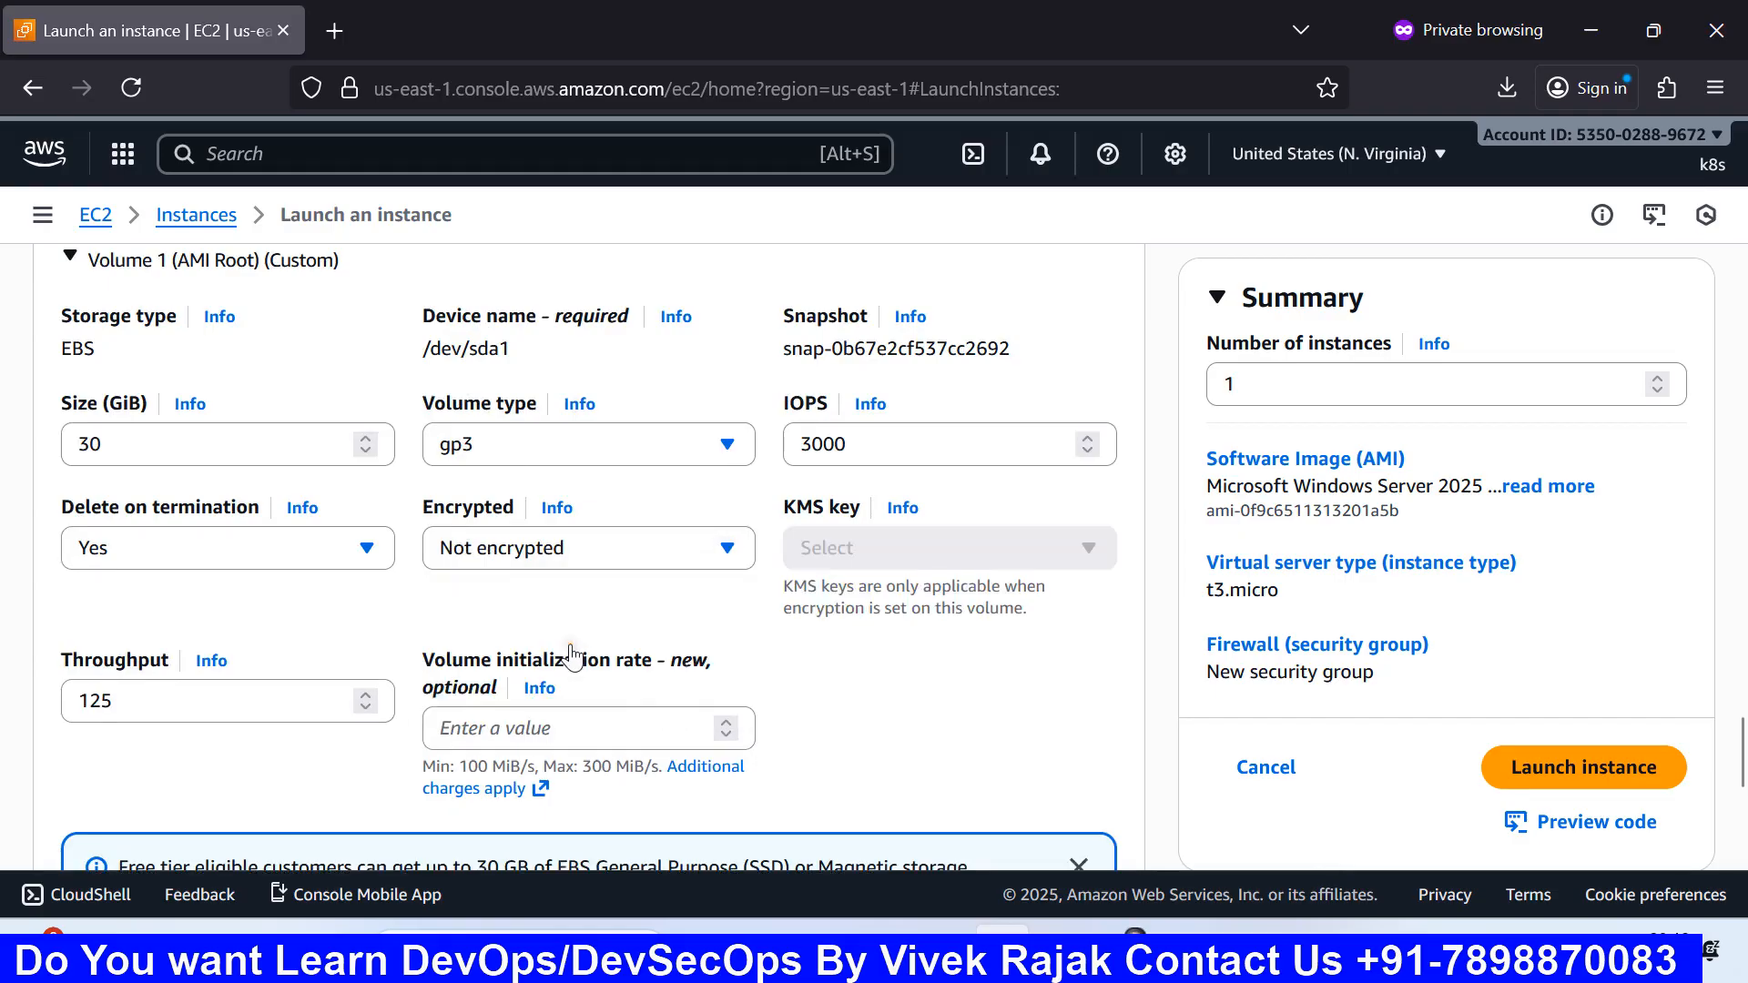
scroll(572, 655, down, 2)
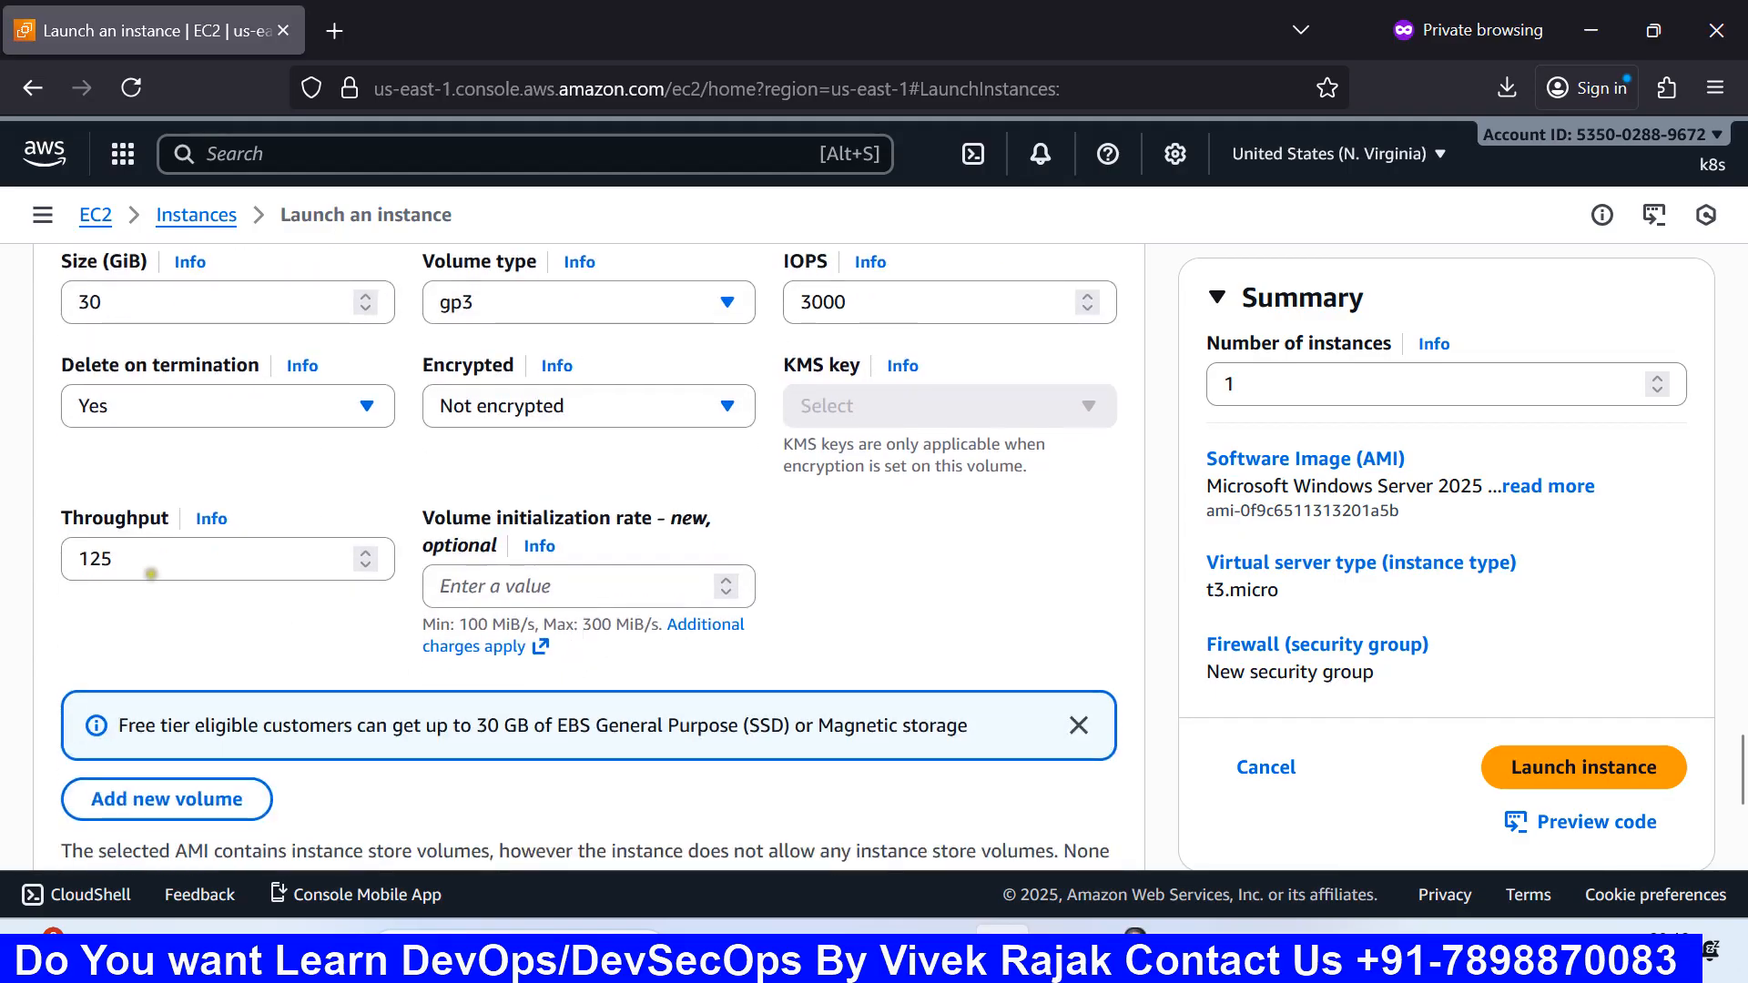
scroll(583, 555, down, 2)
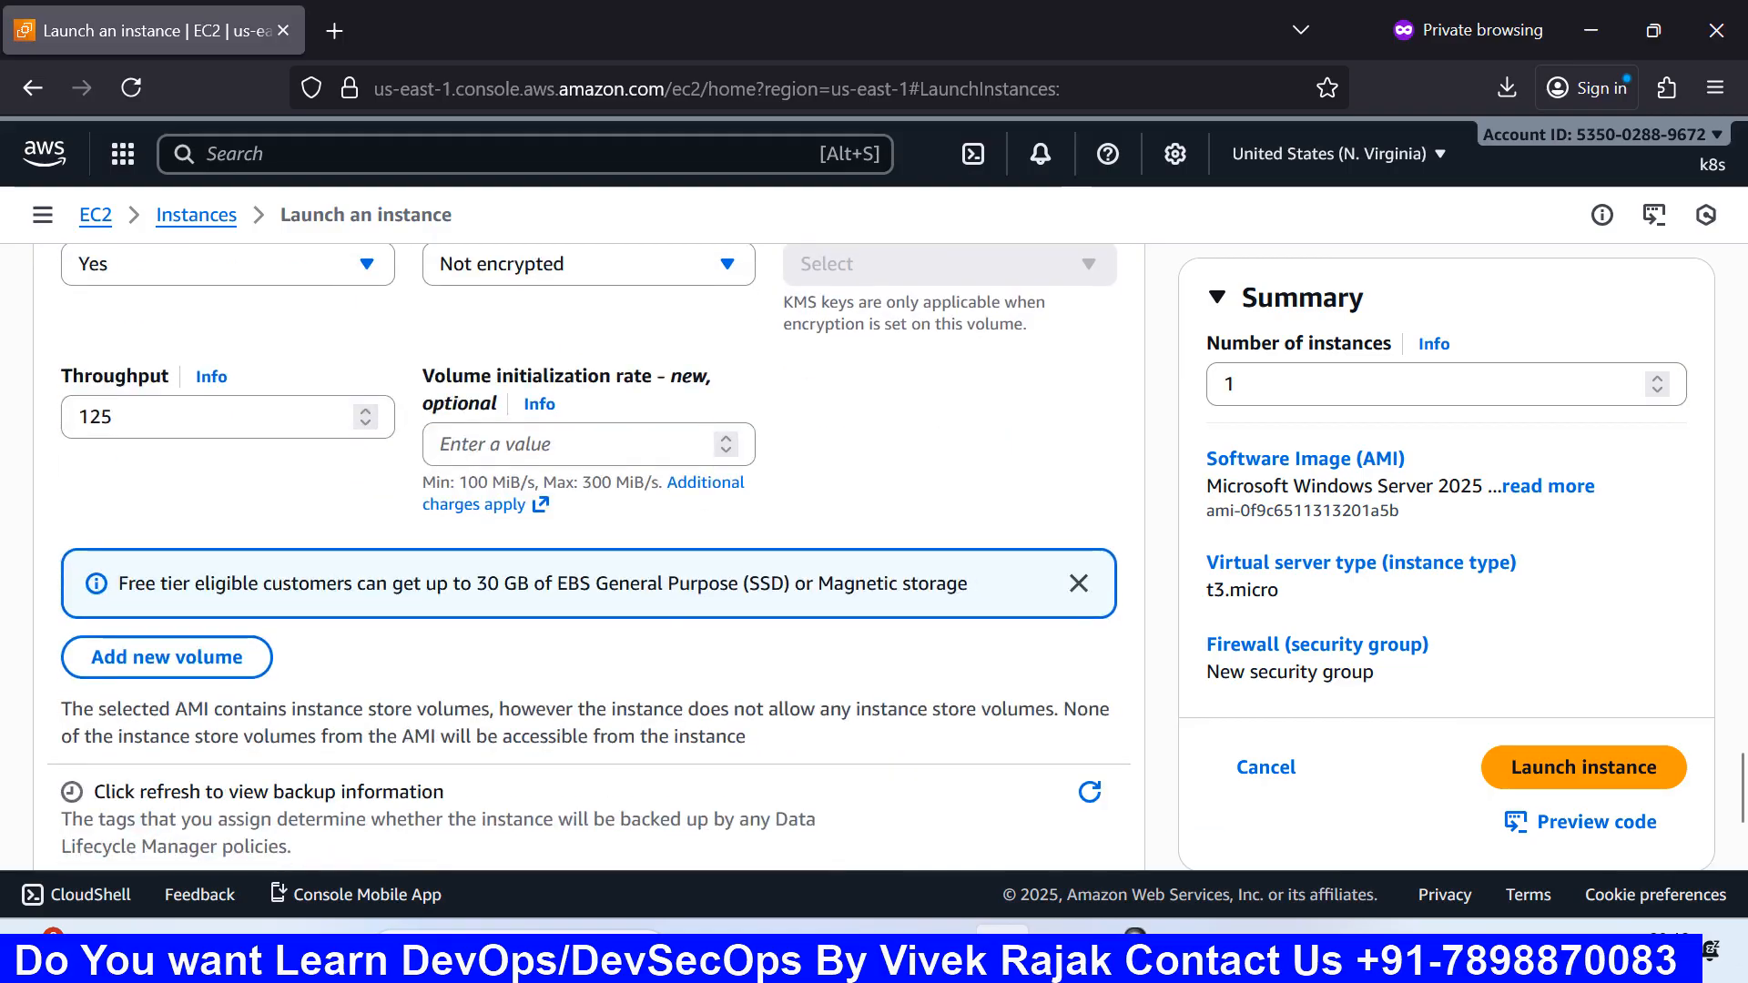
scroll(583, 555, up, 2)
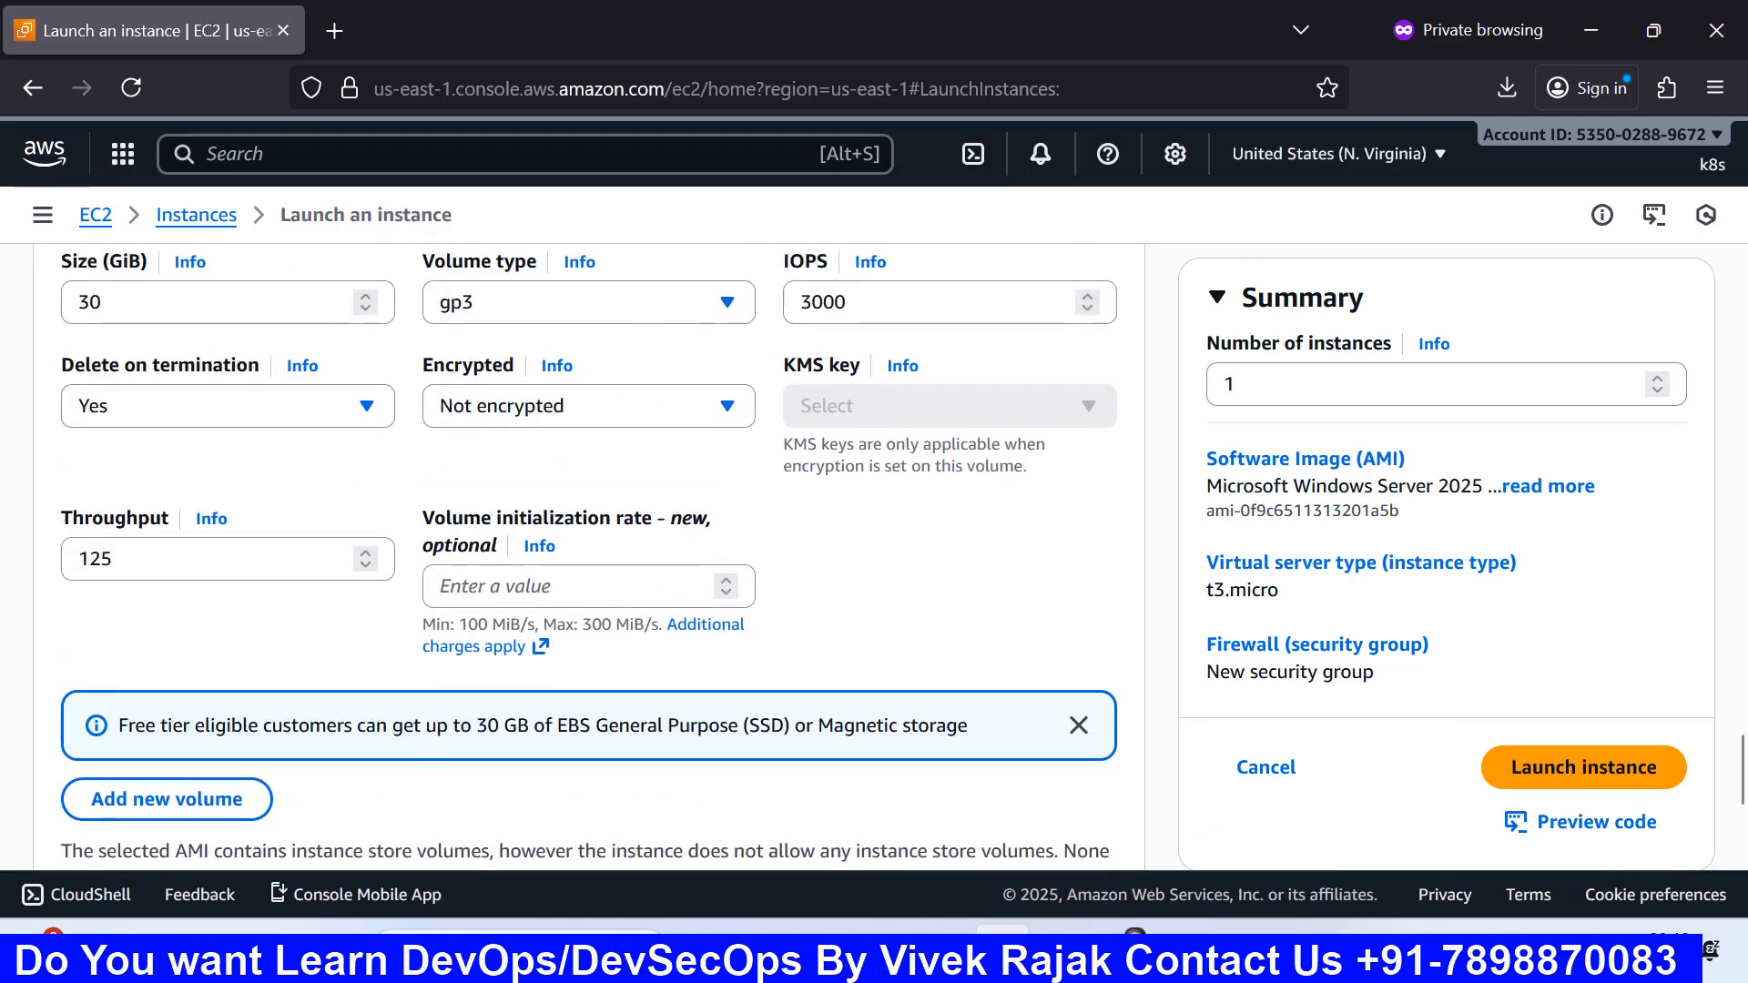
scroll(249, 537, down, 2)
scroll(249, 537, down, 2)
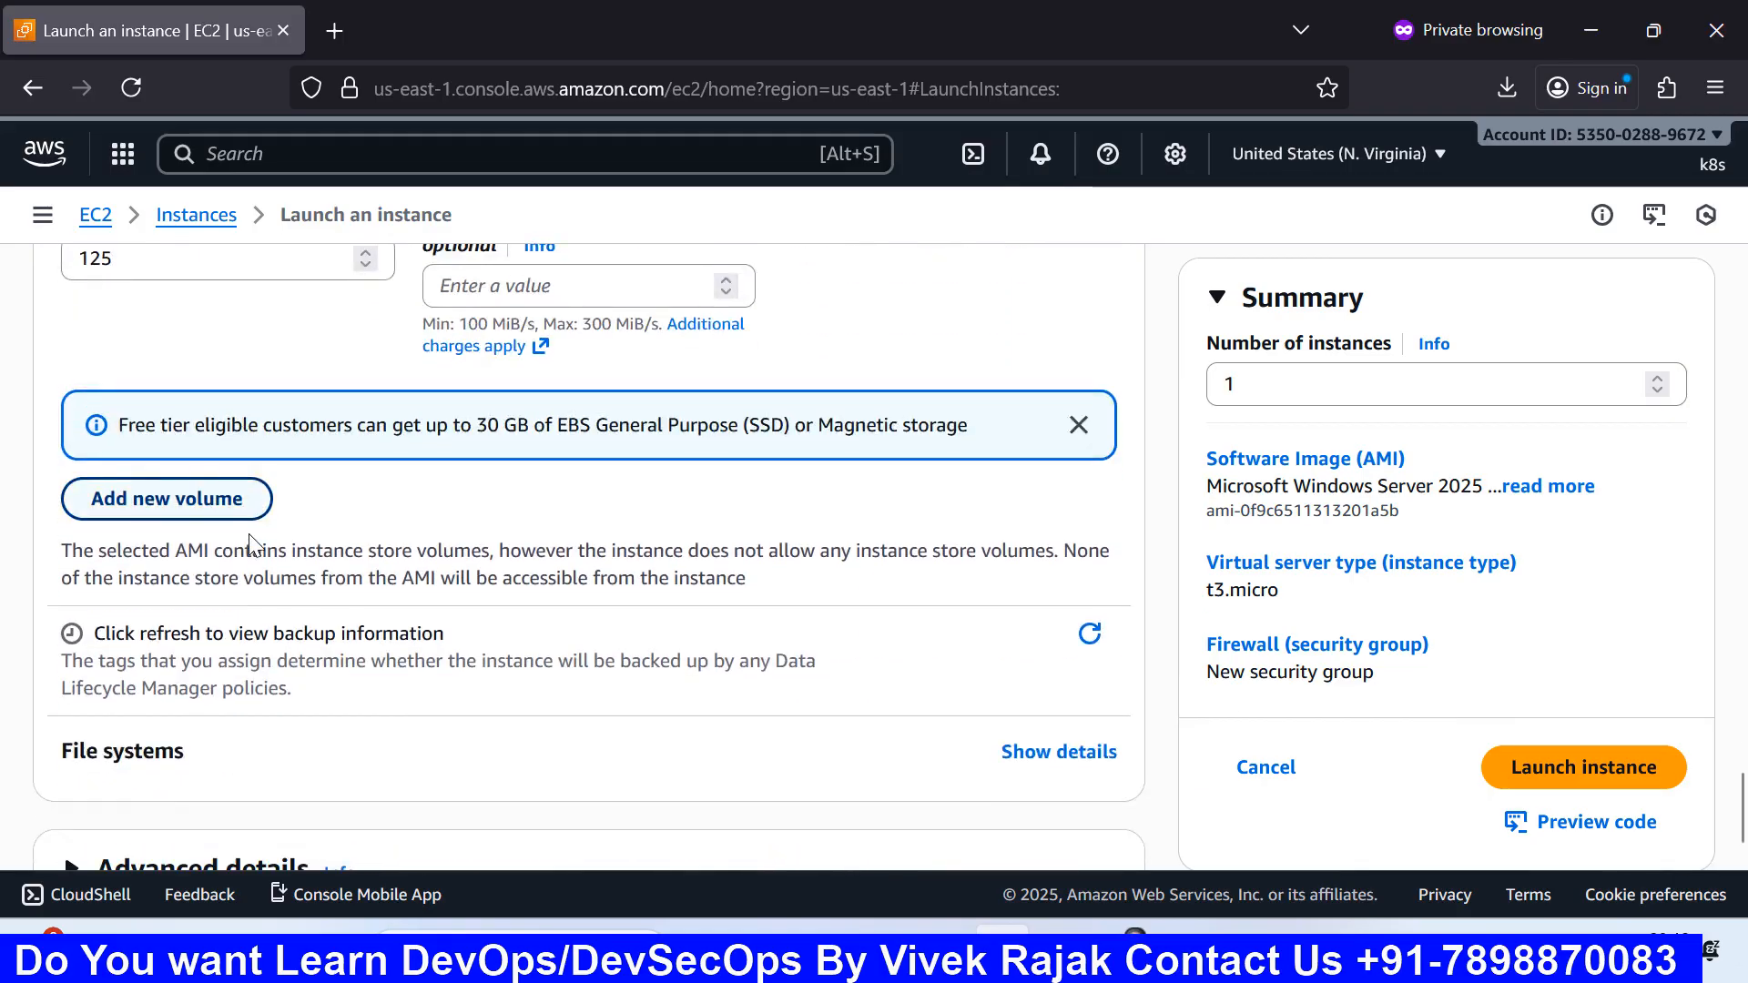
scroll(250, 544, down, 1)
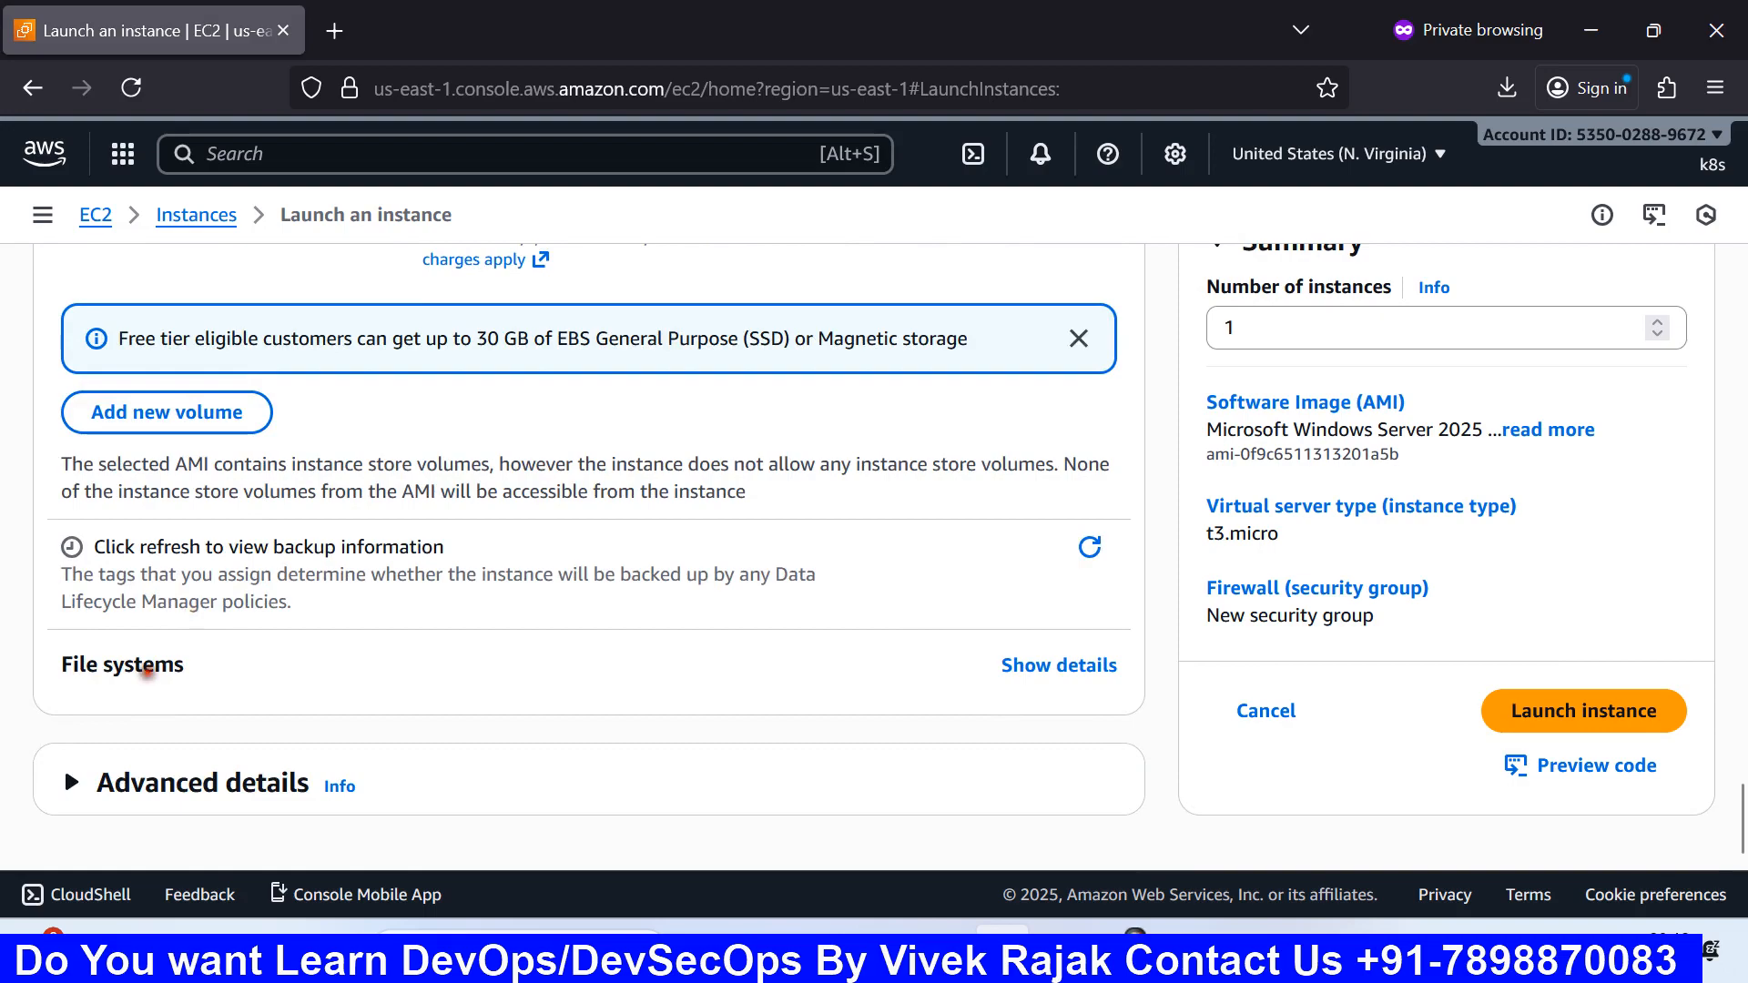
Step: Show the EFS and FSx file system details and expand the Advanced details section
click(1015, 667)
scroll(874, 656, down, 3)
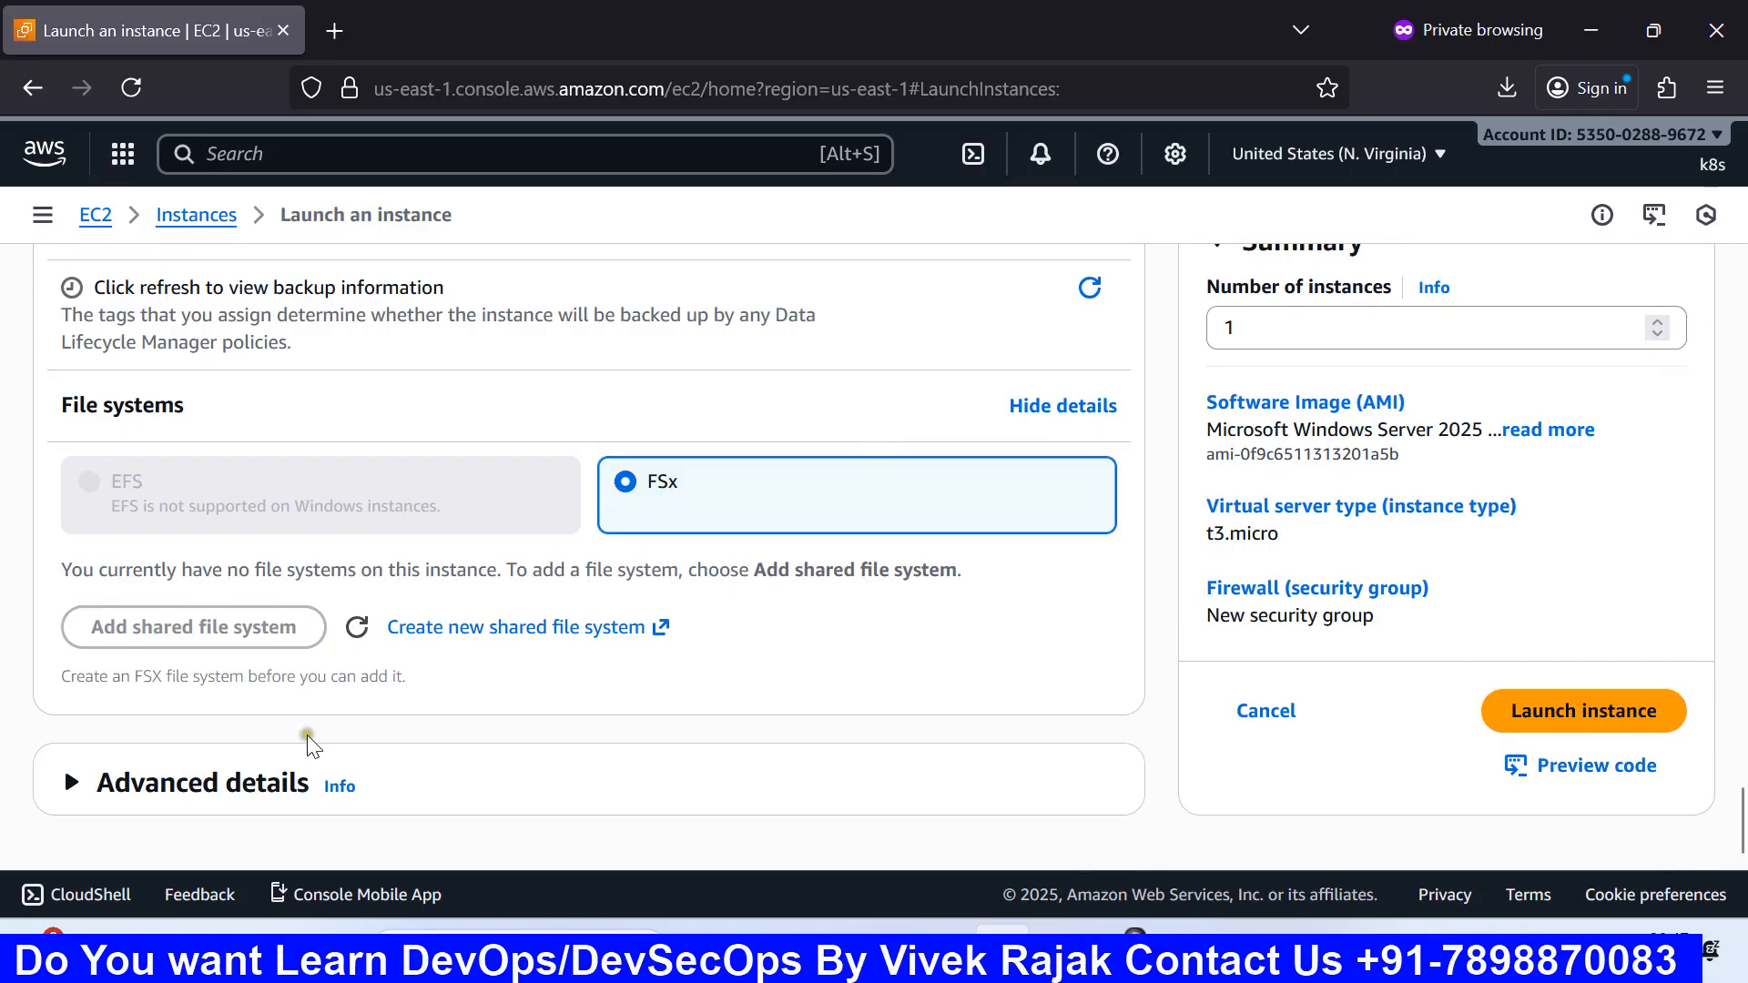
click(229, 782)
scroll(508, 709, down, 5)
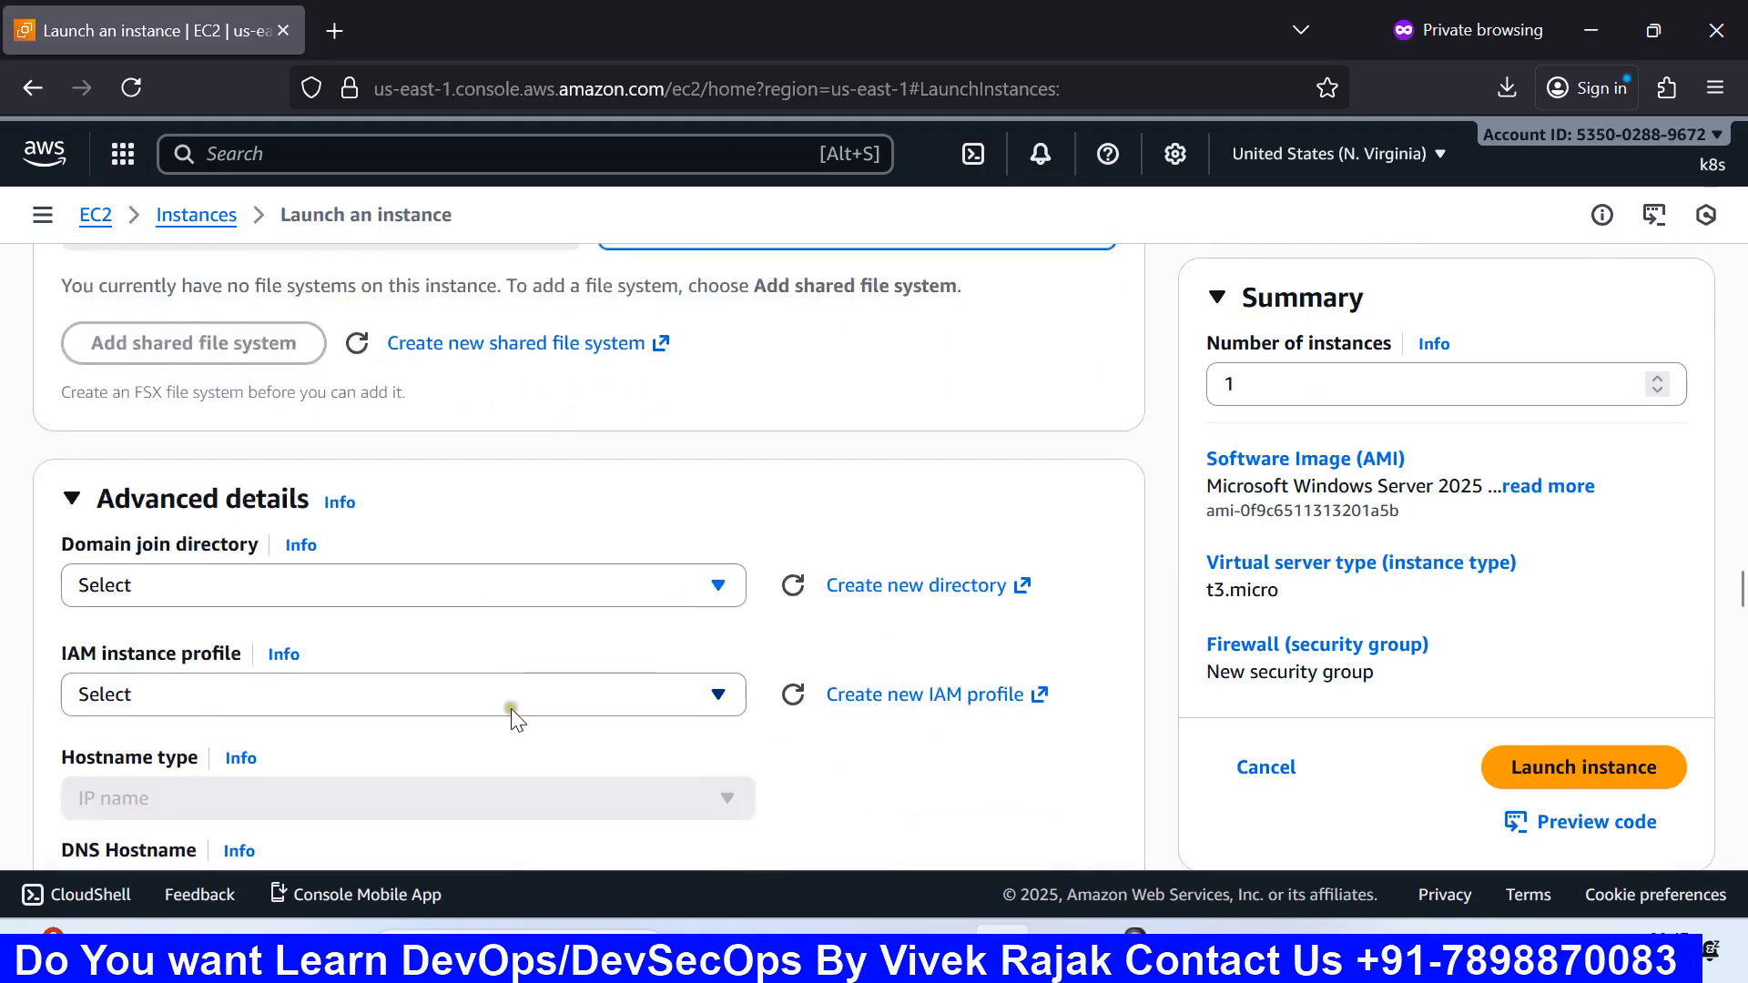
scroll(510, 665, up, 1)
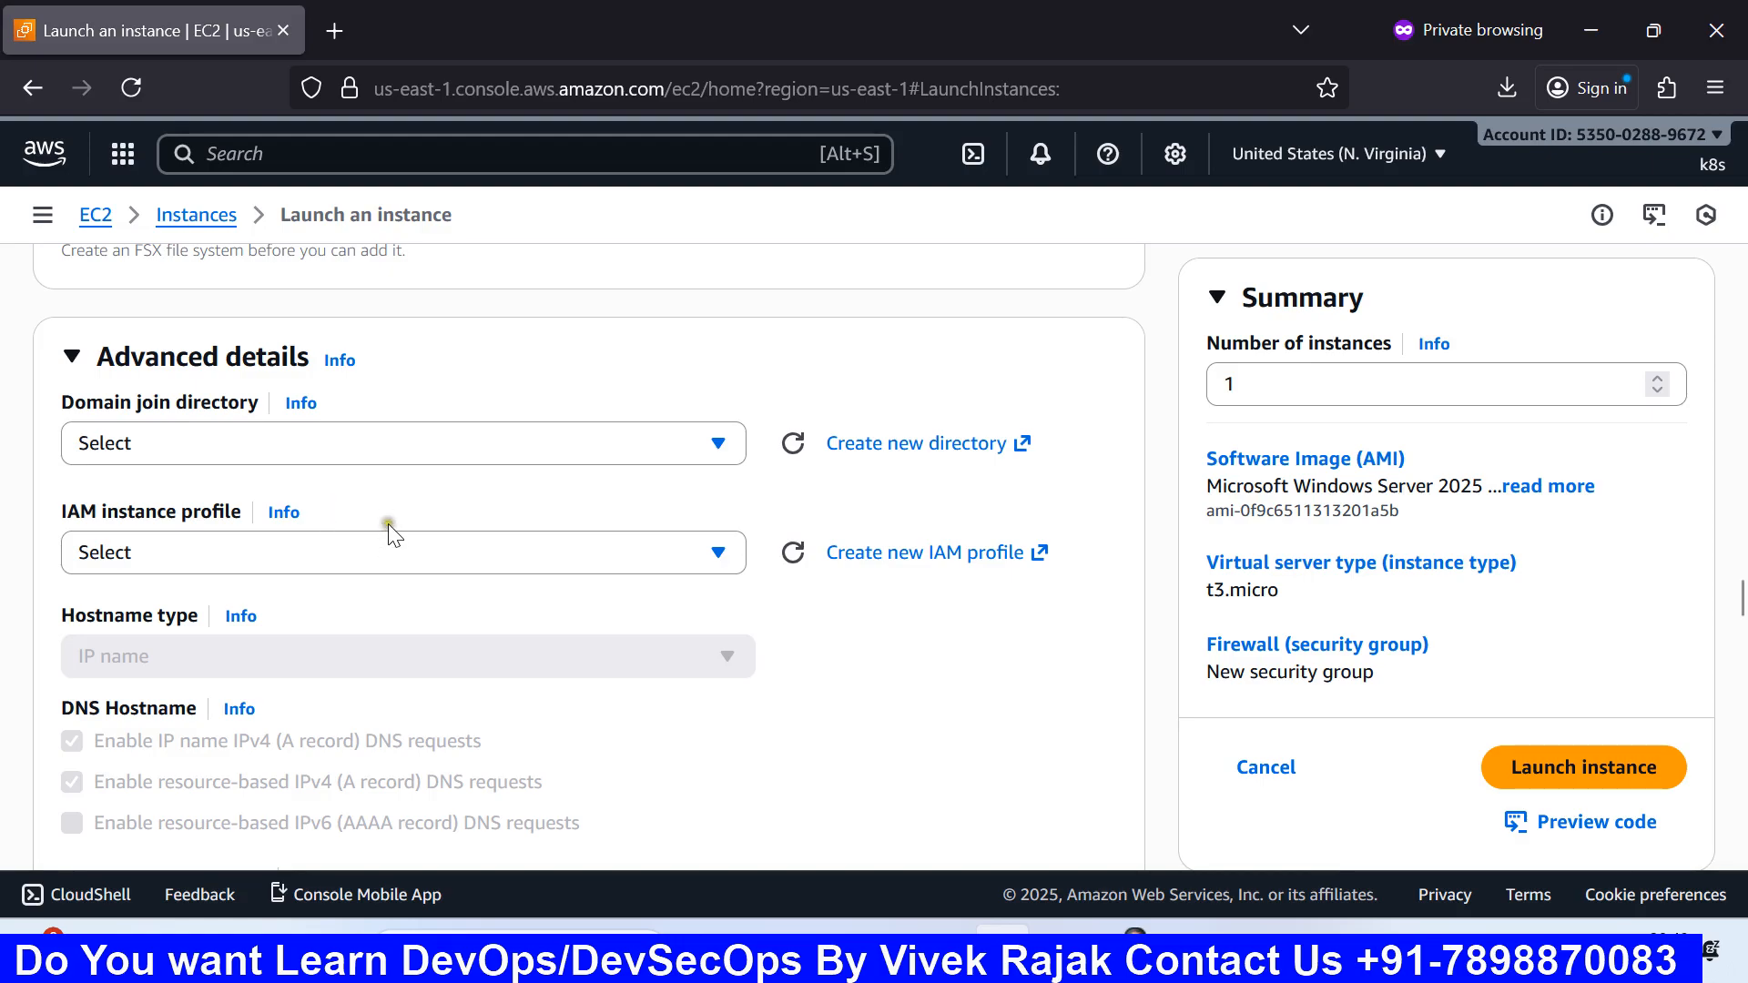
click(395, 457)
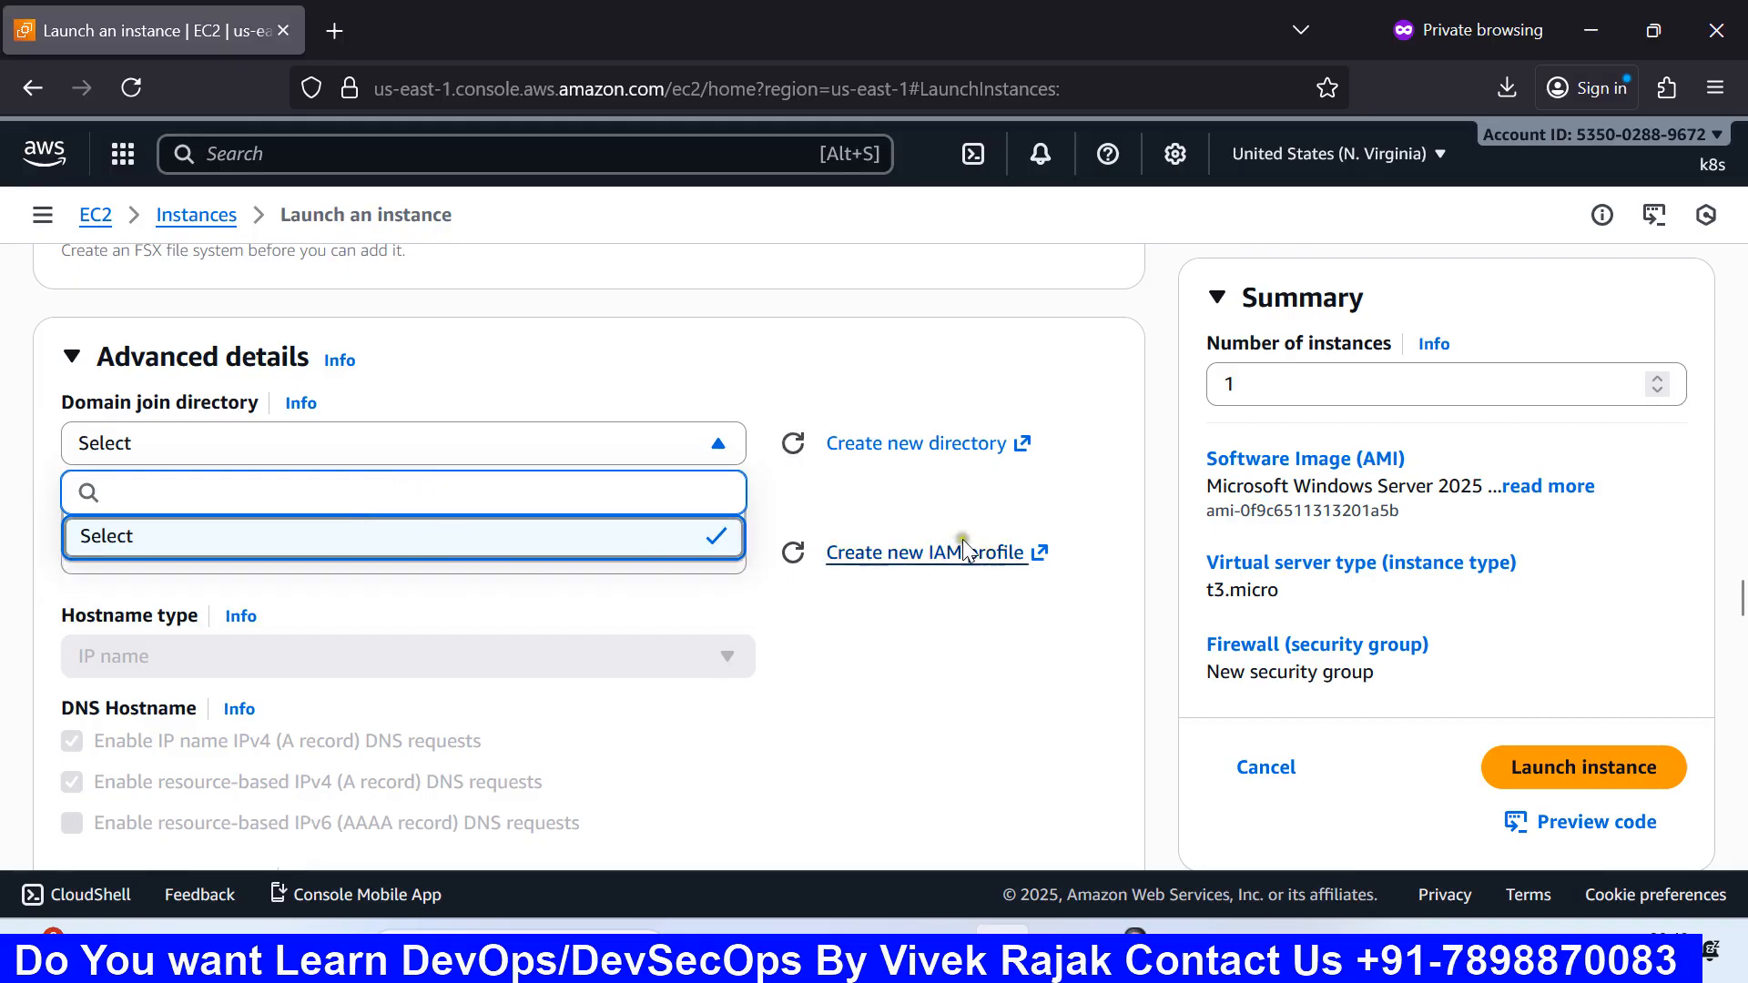
click(876, 494)
click(574, 461)
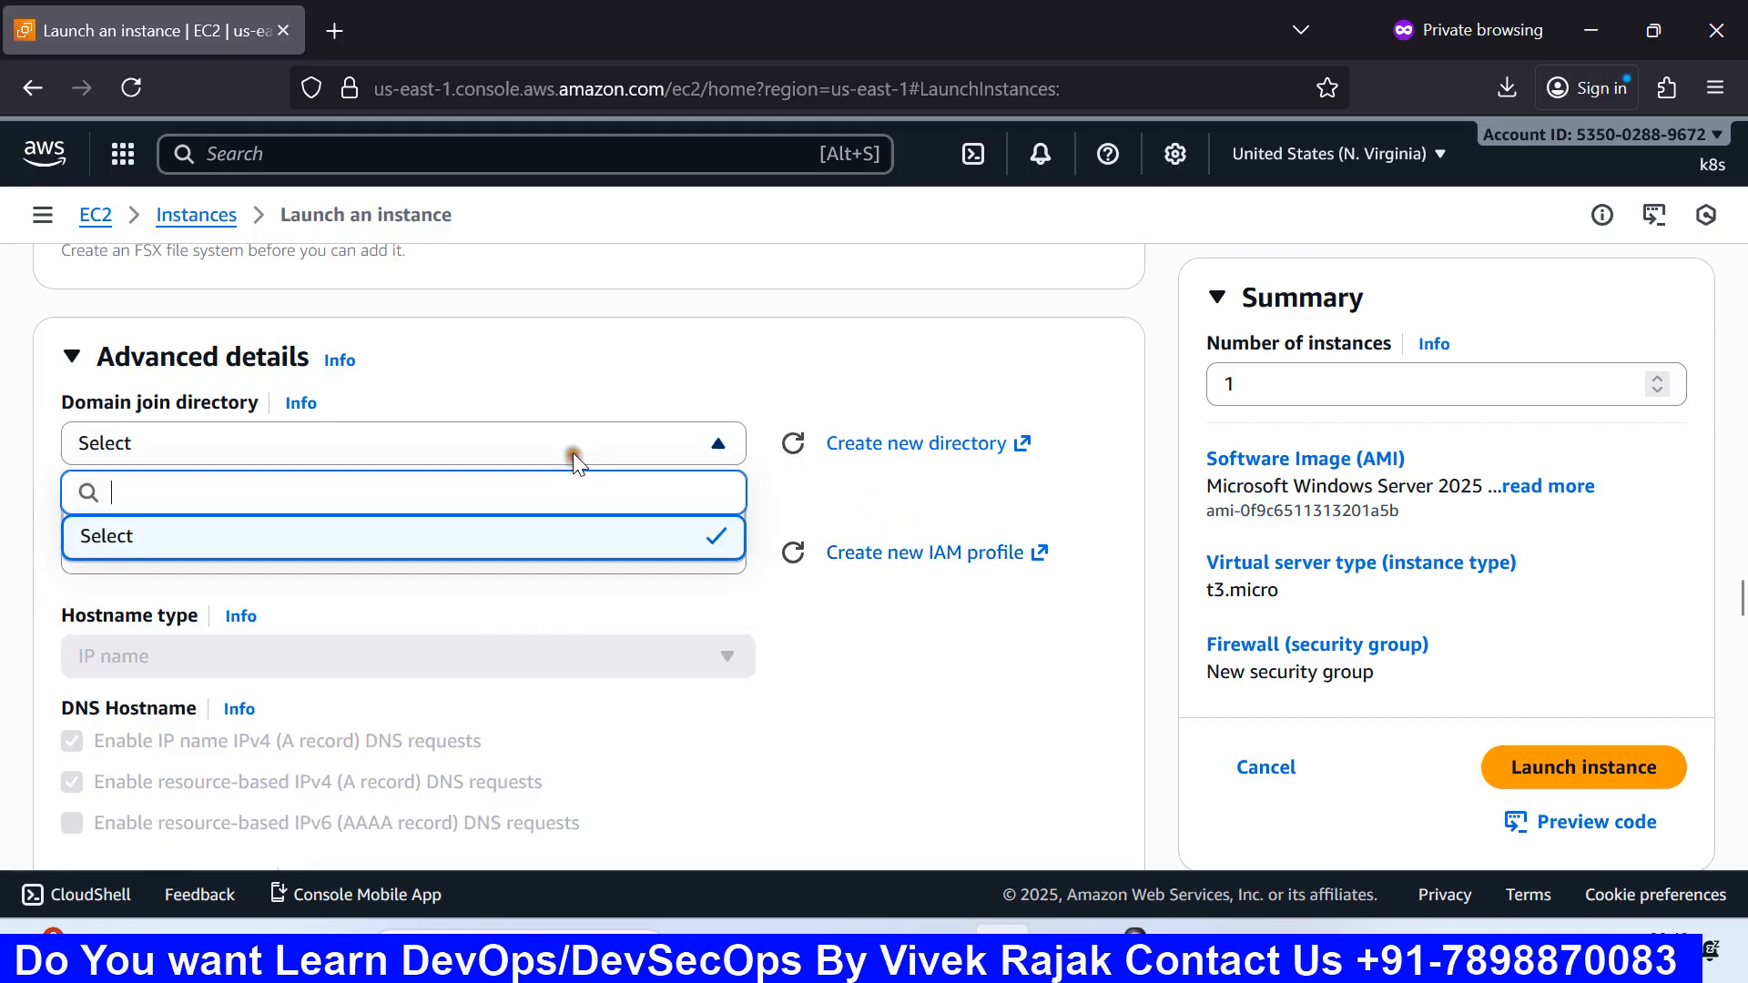
click(916, 507)
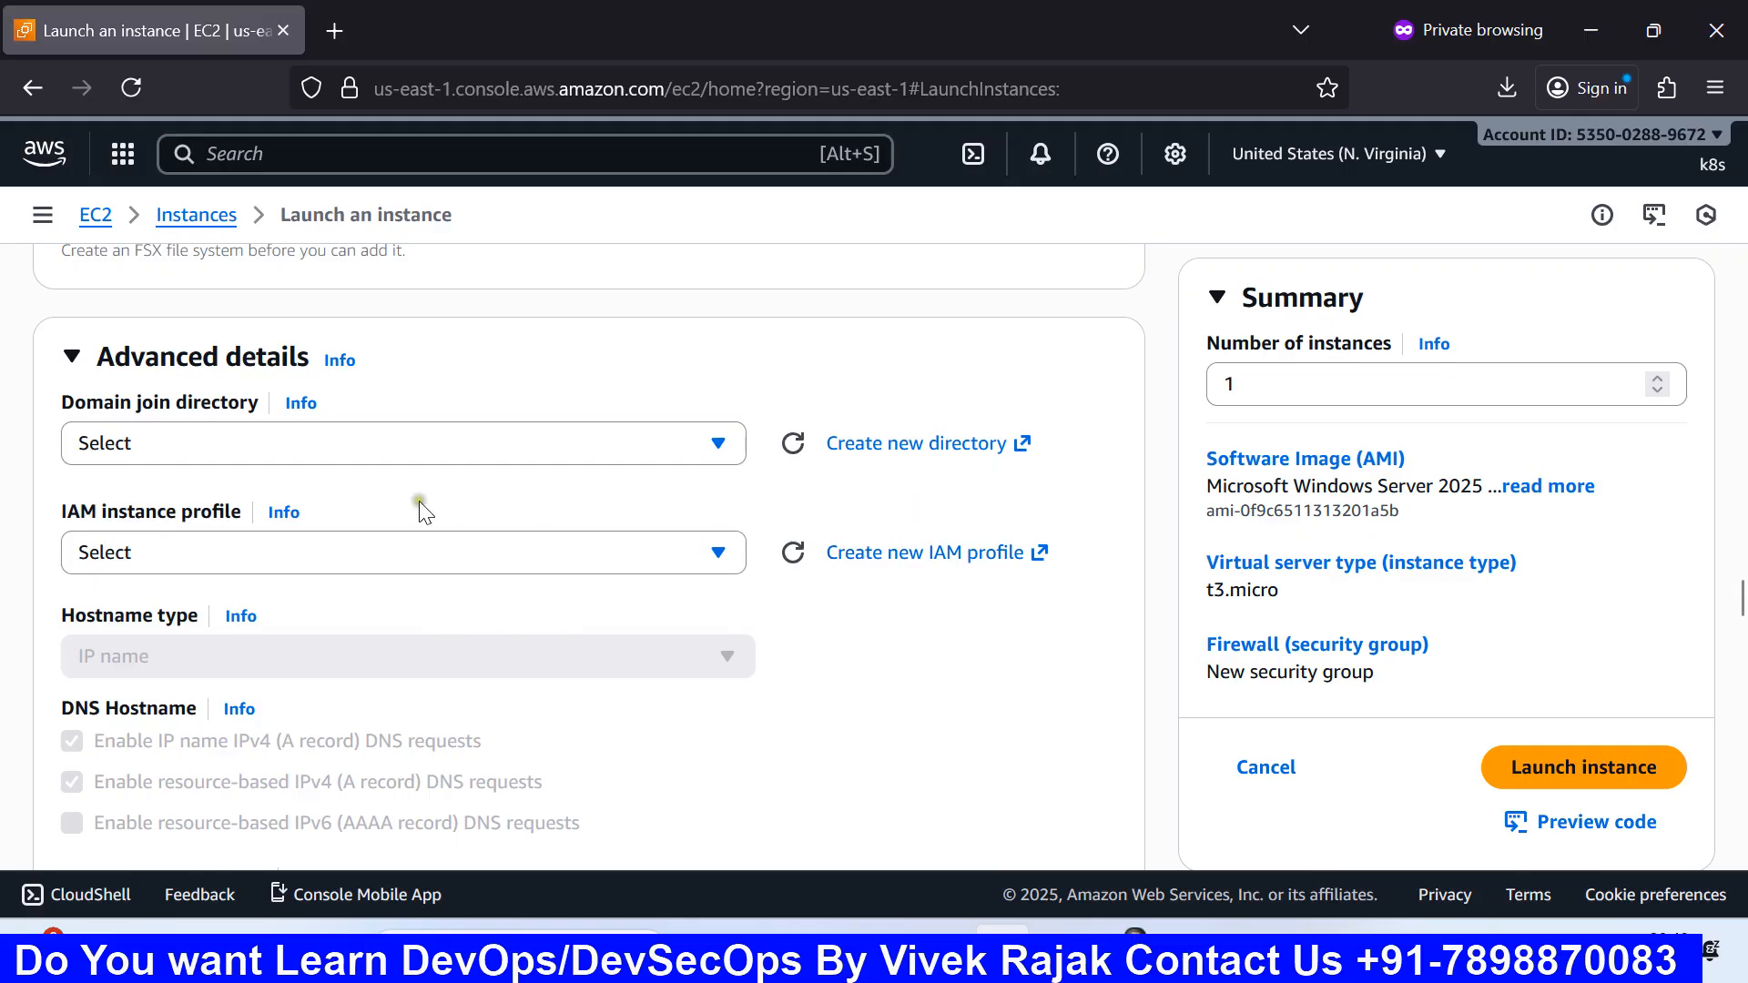
click(404, 450)
click(998, 483)
click(594, 456)
click(594, 456)
scroll(521, 515, down, 2)
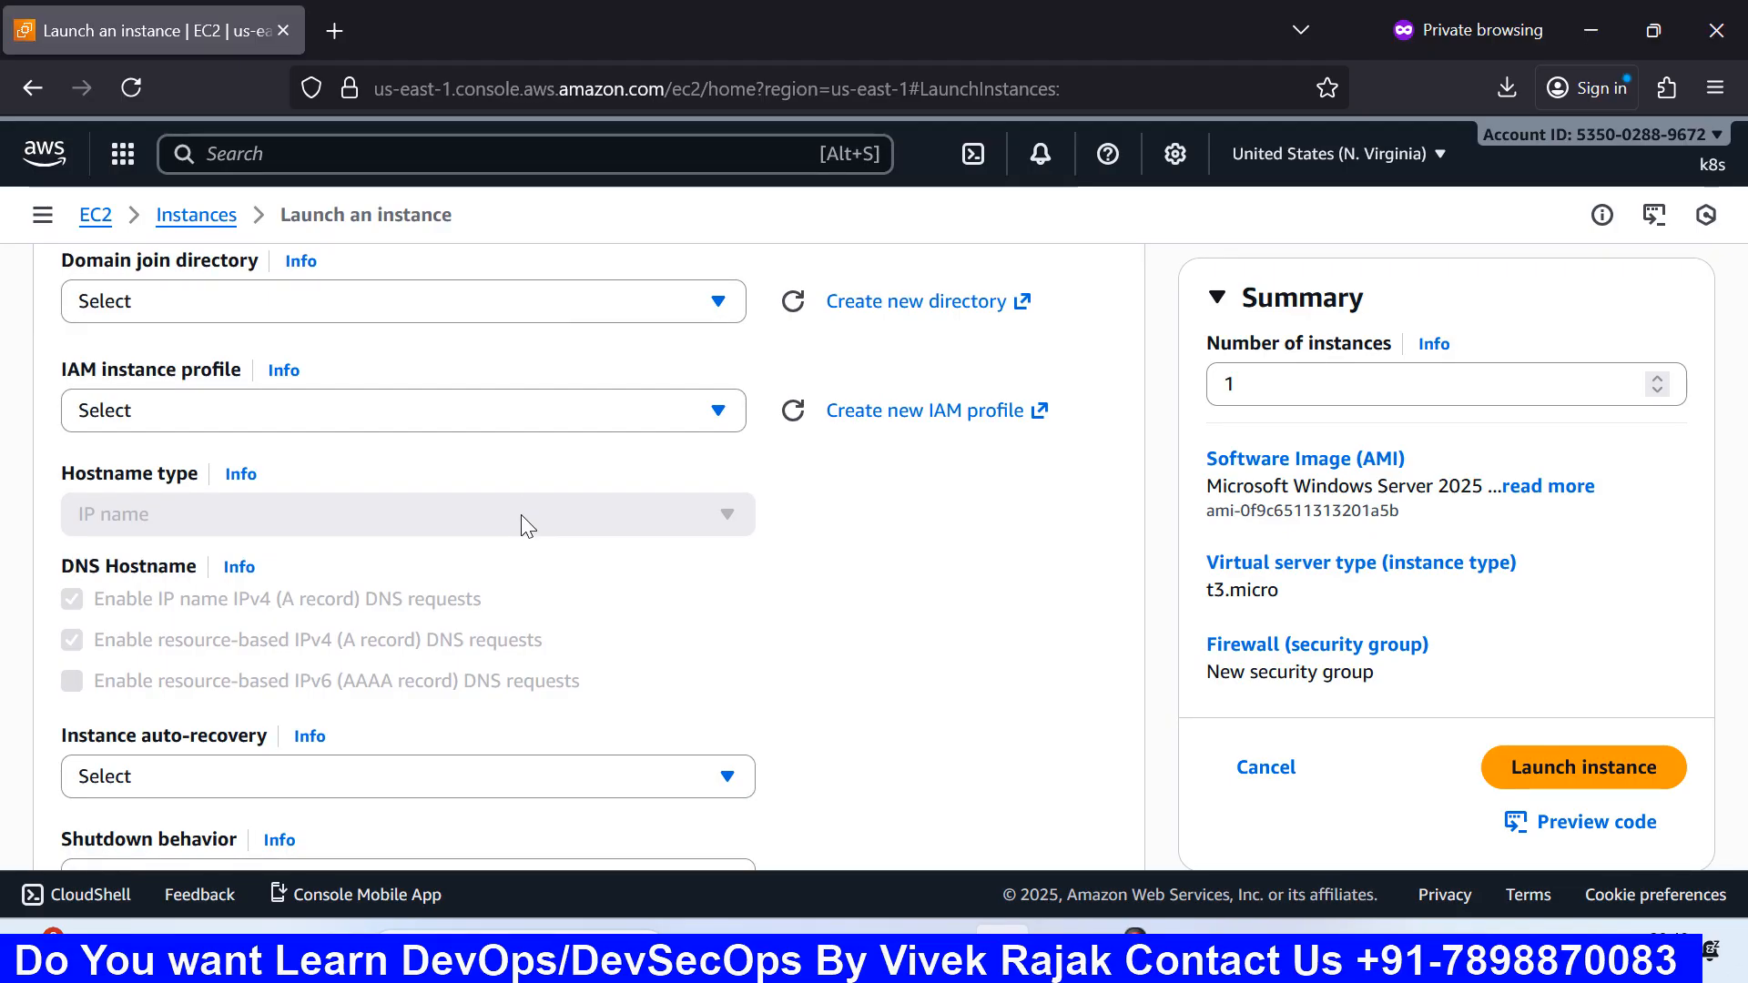
scroll(521, 515, down, 2)
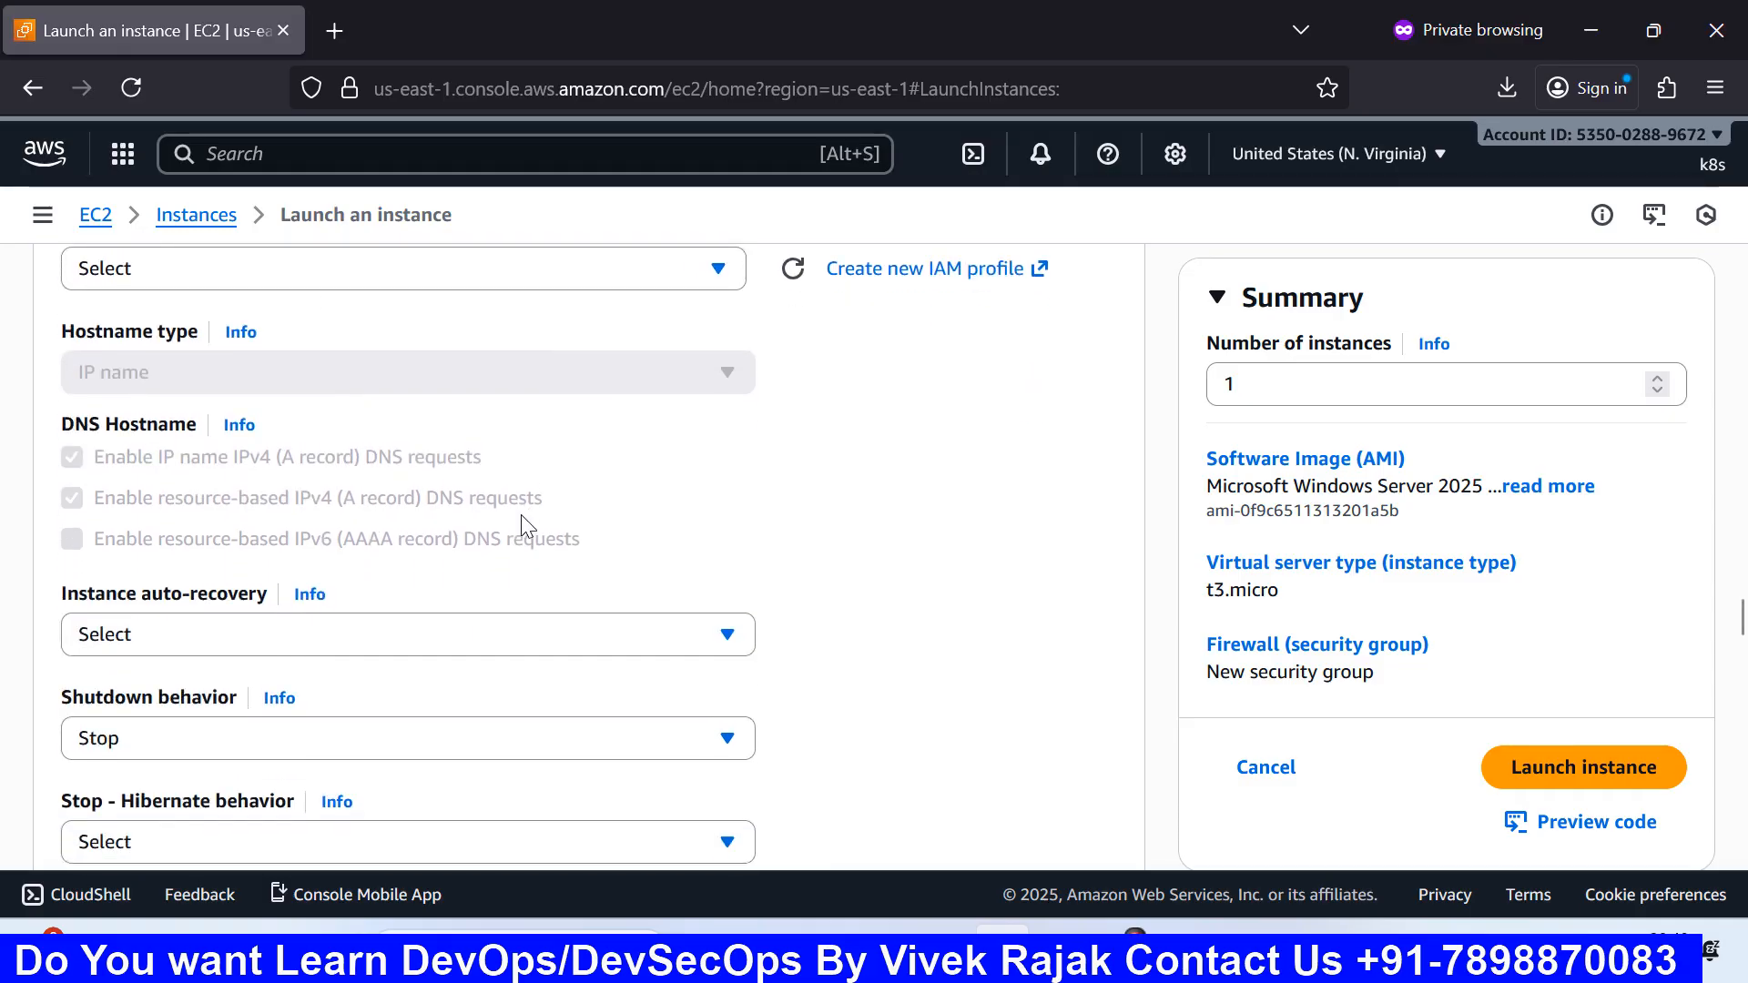
scroll(521, 515, up, 2)
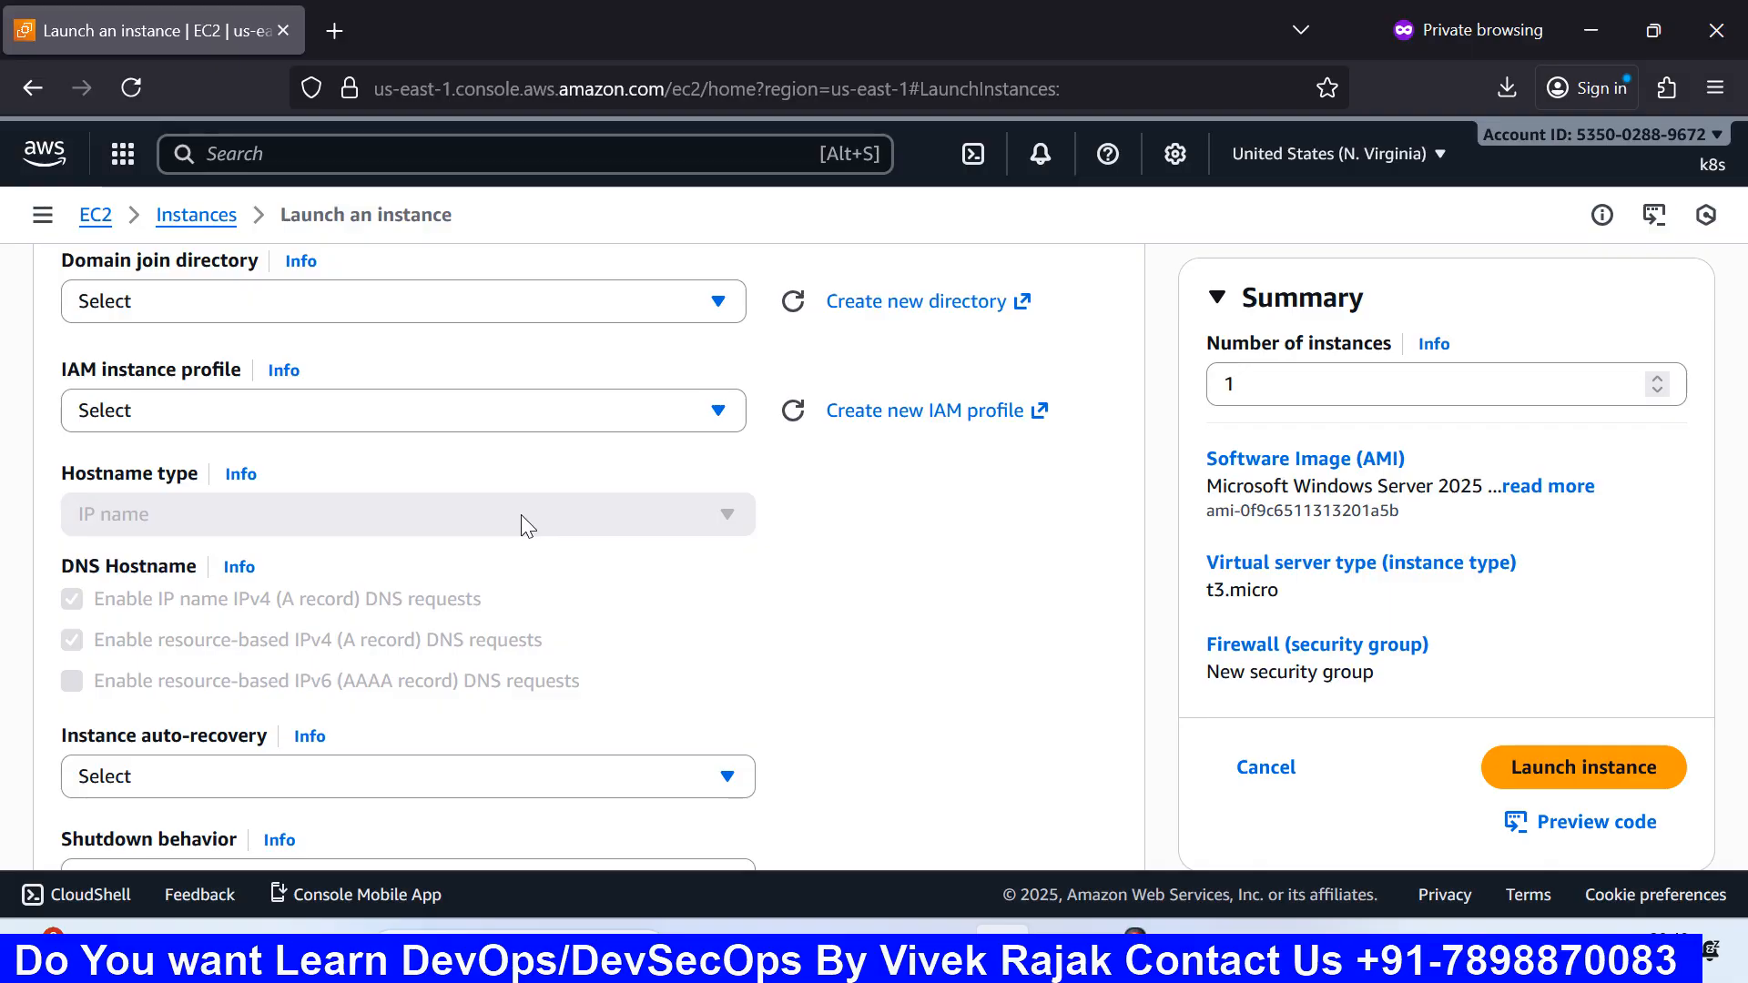
Step: Review the IAM instance profile options, leave it at Select, and scan Advanced details
click(618, 411)
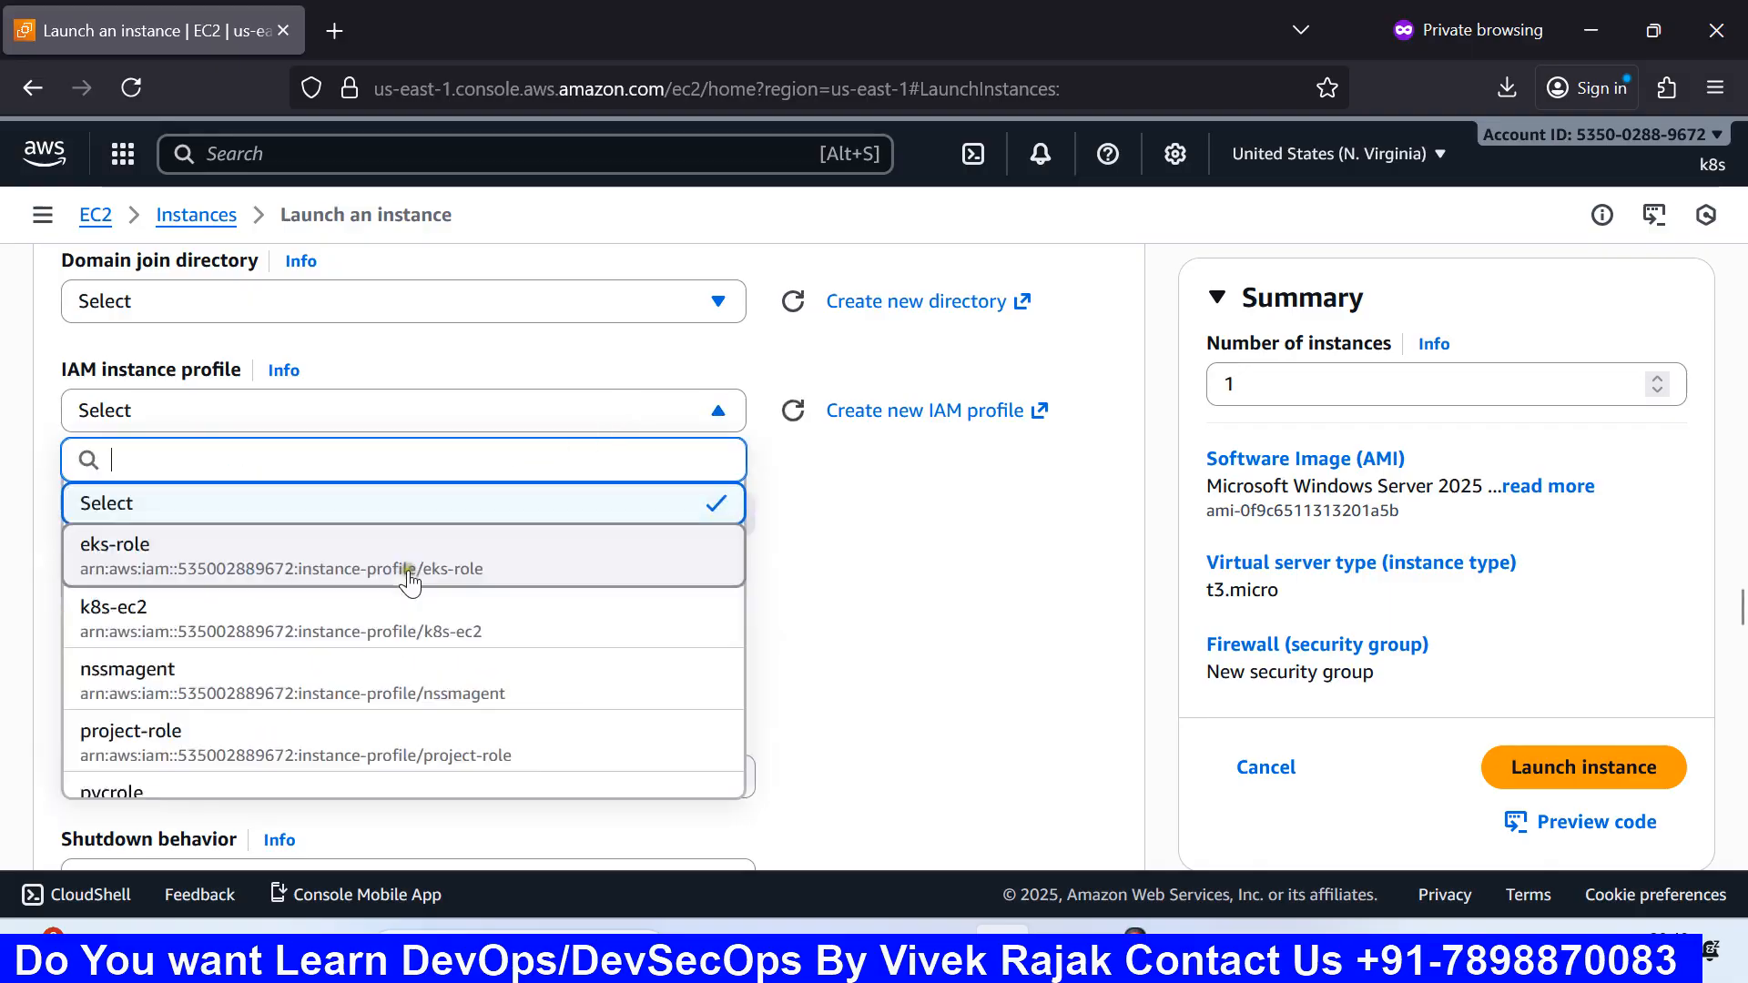
scroll(245, 576, down, 3)
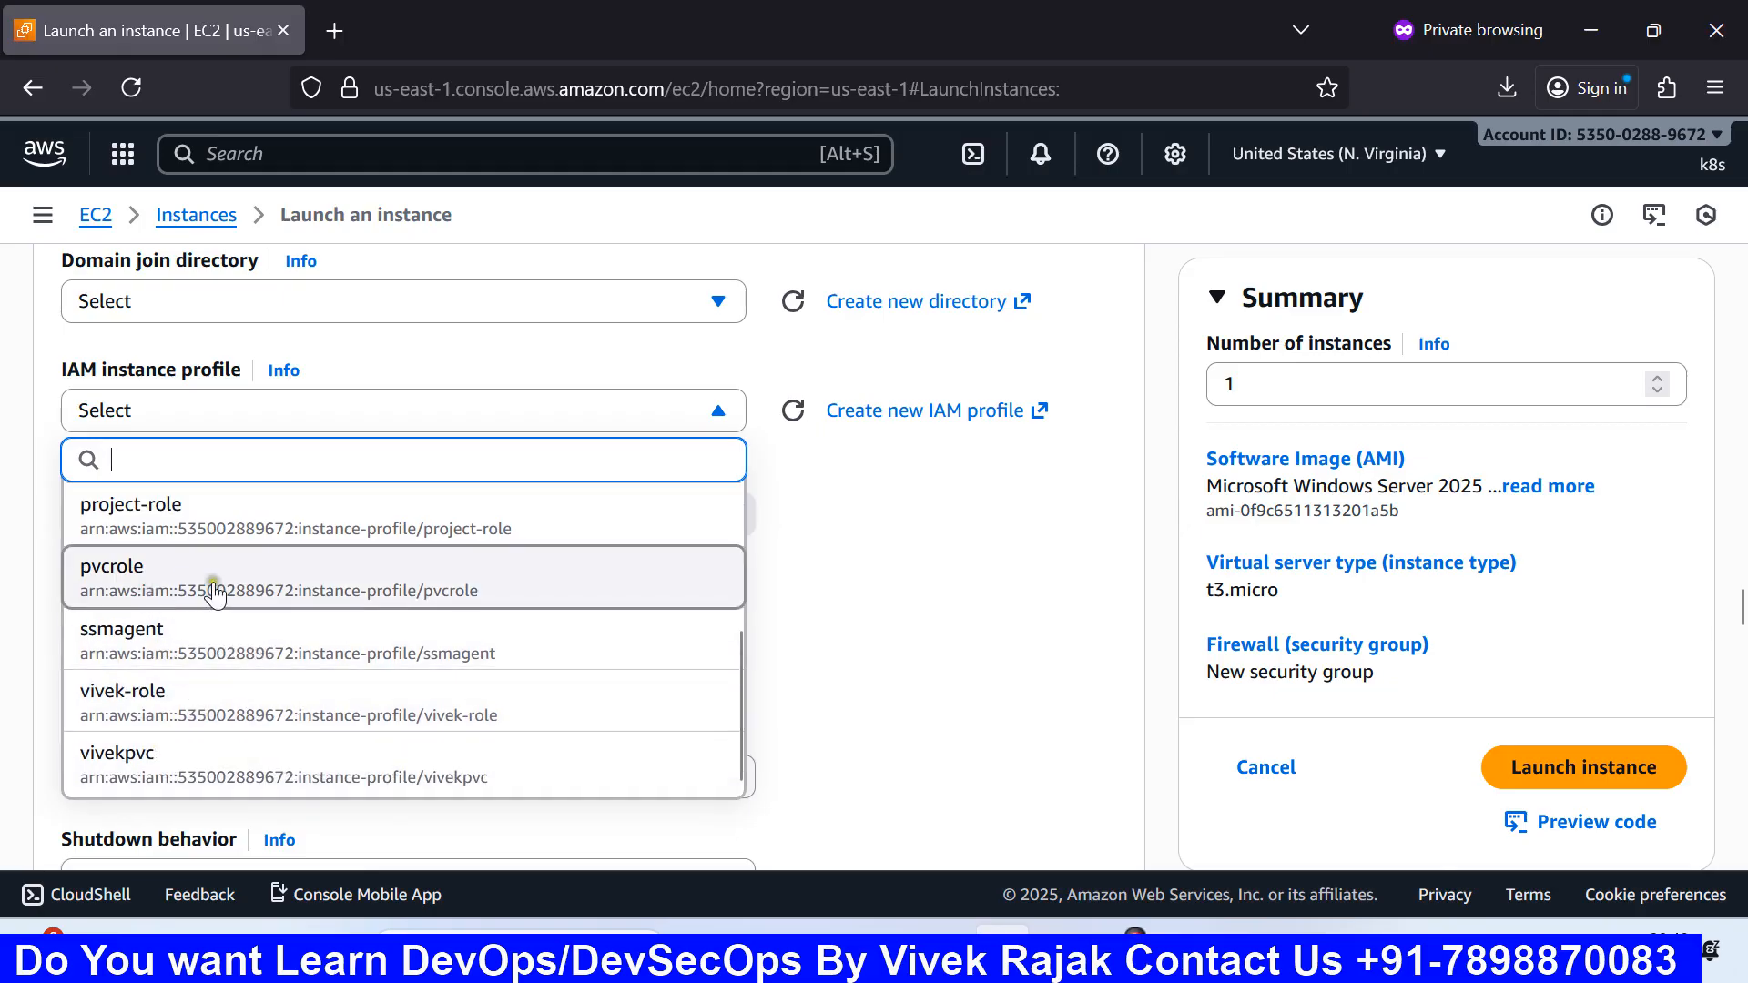
scroll(215, 592, up, 3)
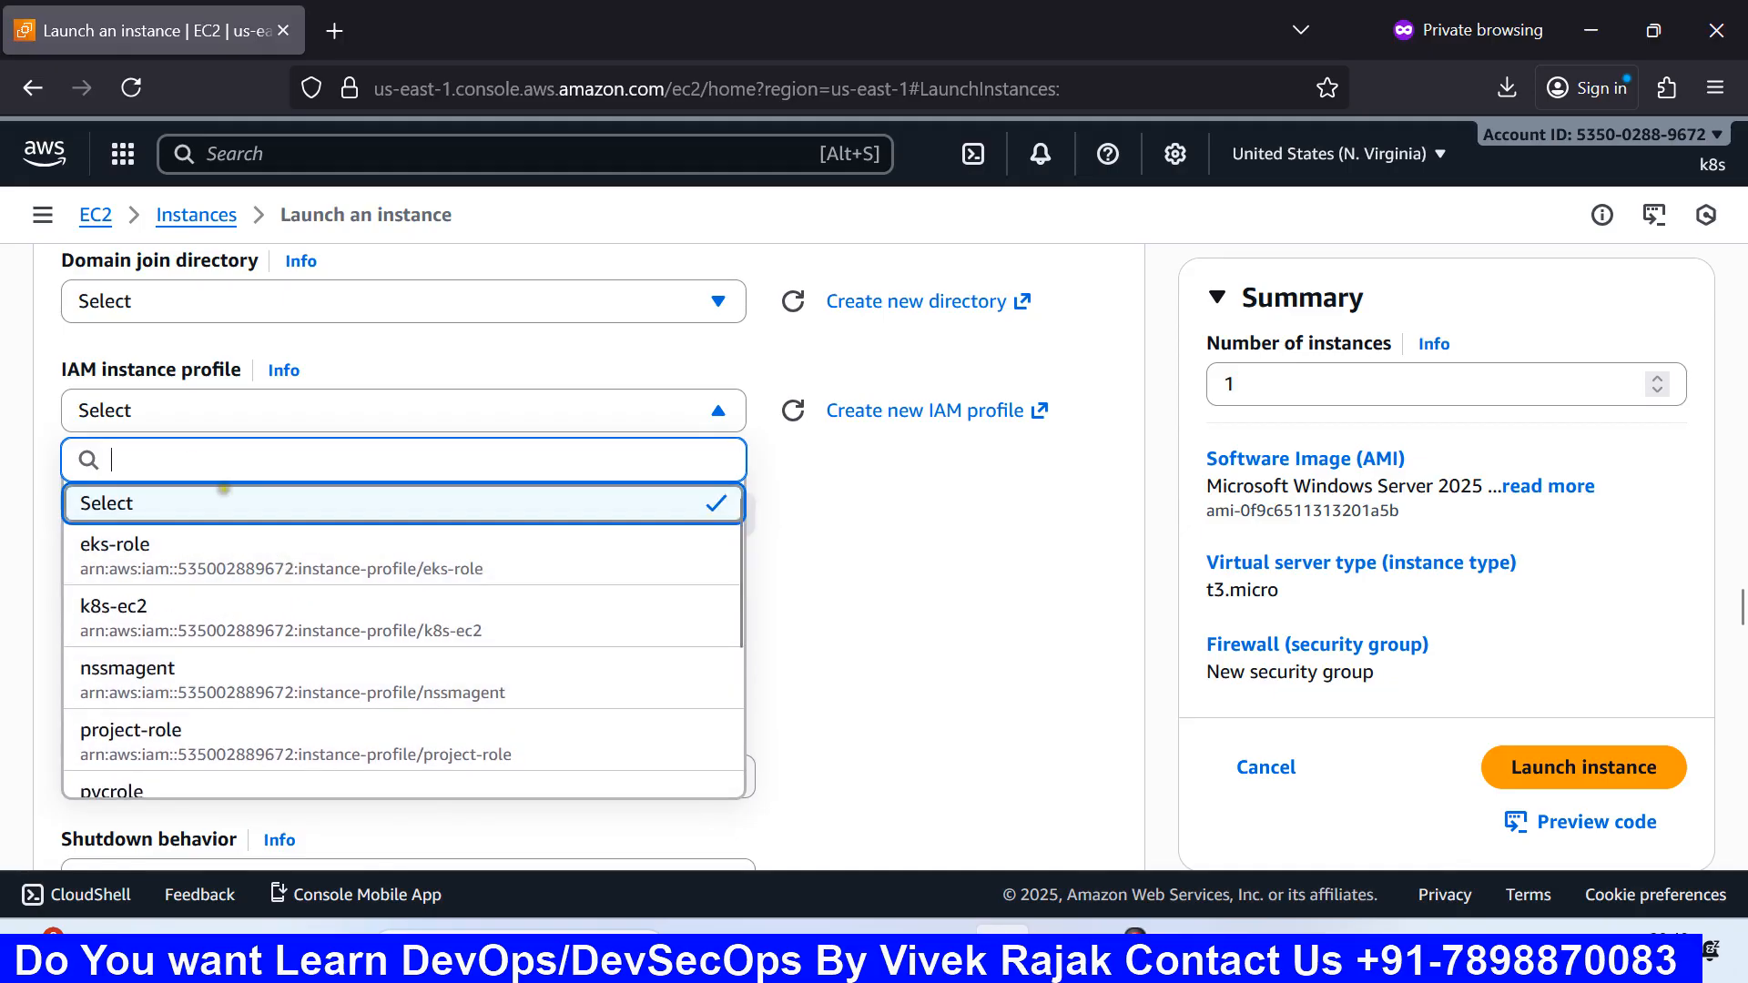
click(872, 507)
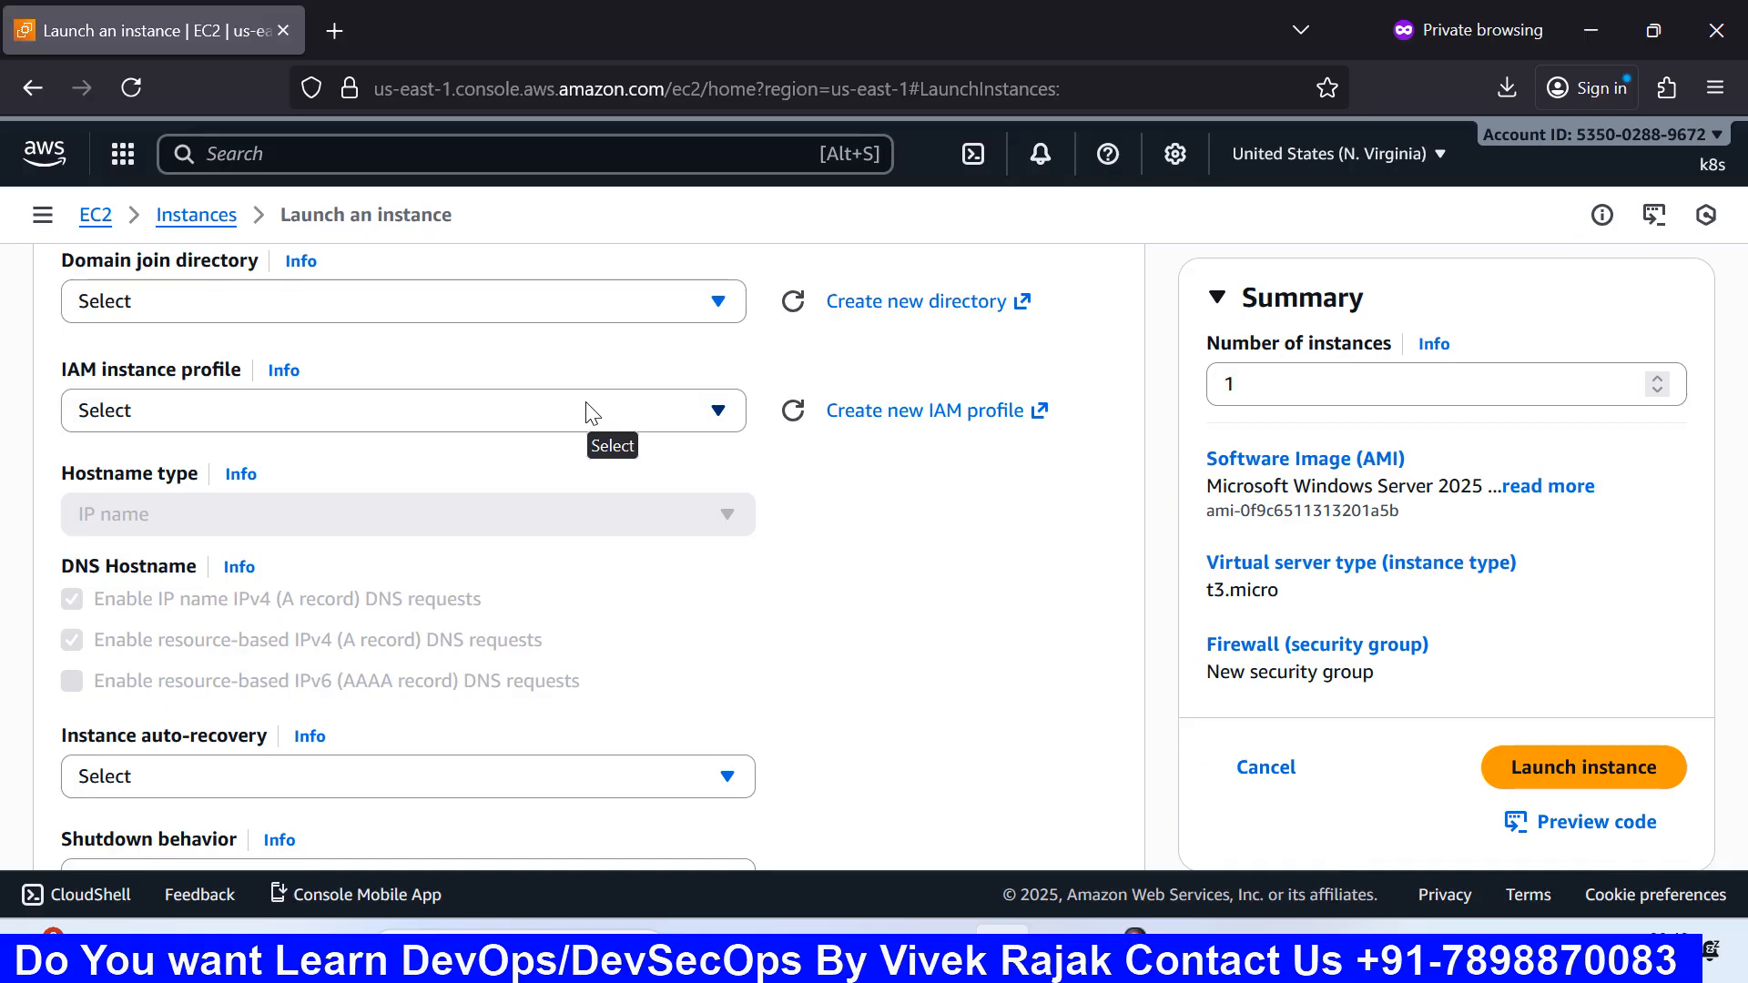
scroll(586, 410, down, 2)
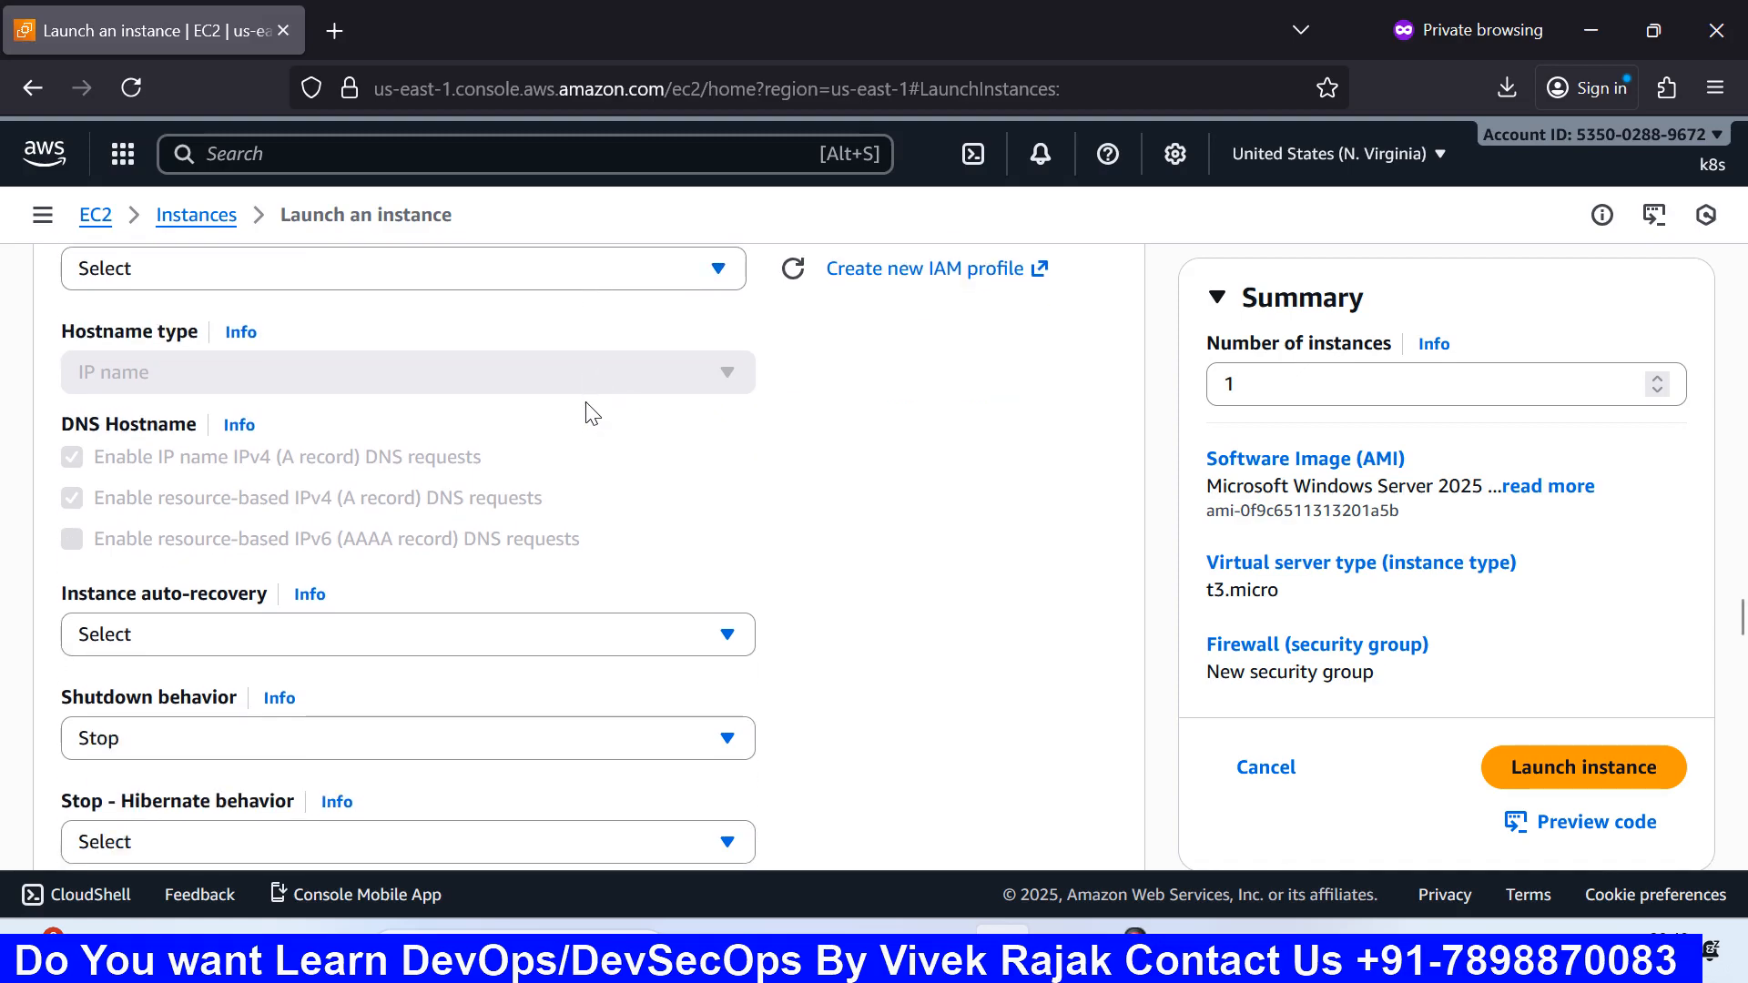
scroll(406, 407, up, 2)
scroll(455, 446, down, 1)
scroll(455, 446, down, 3)
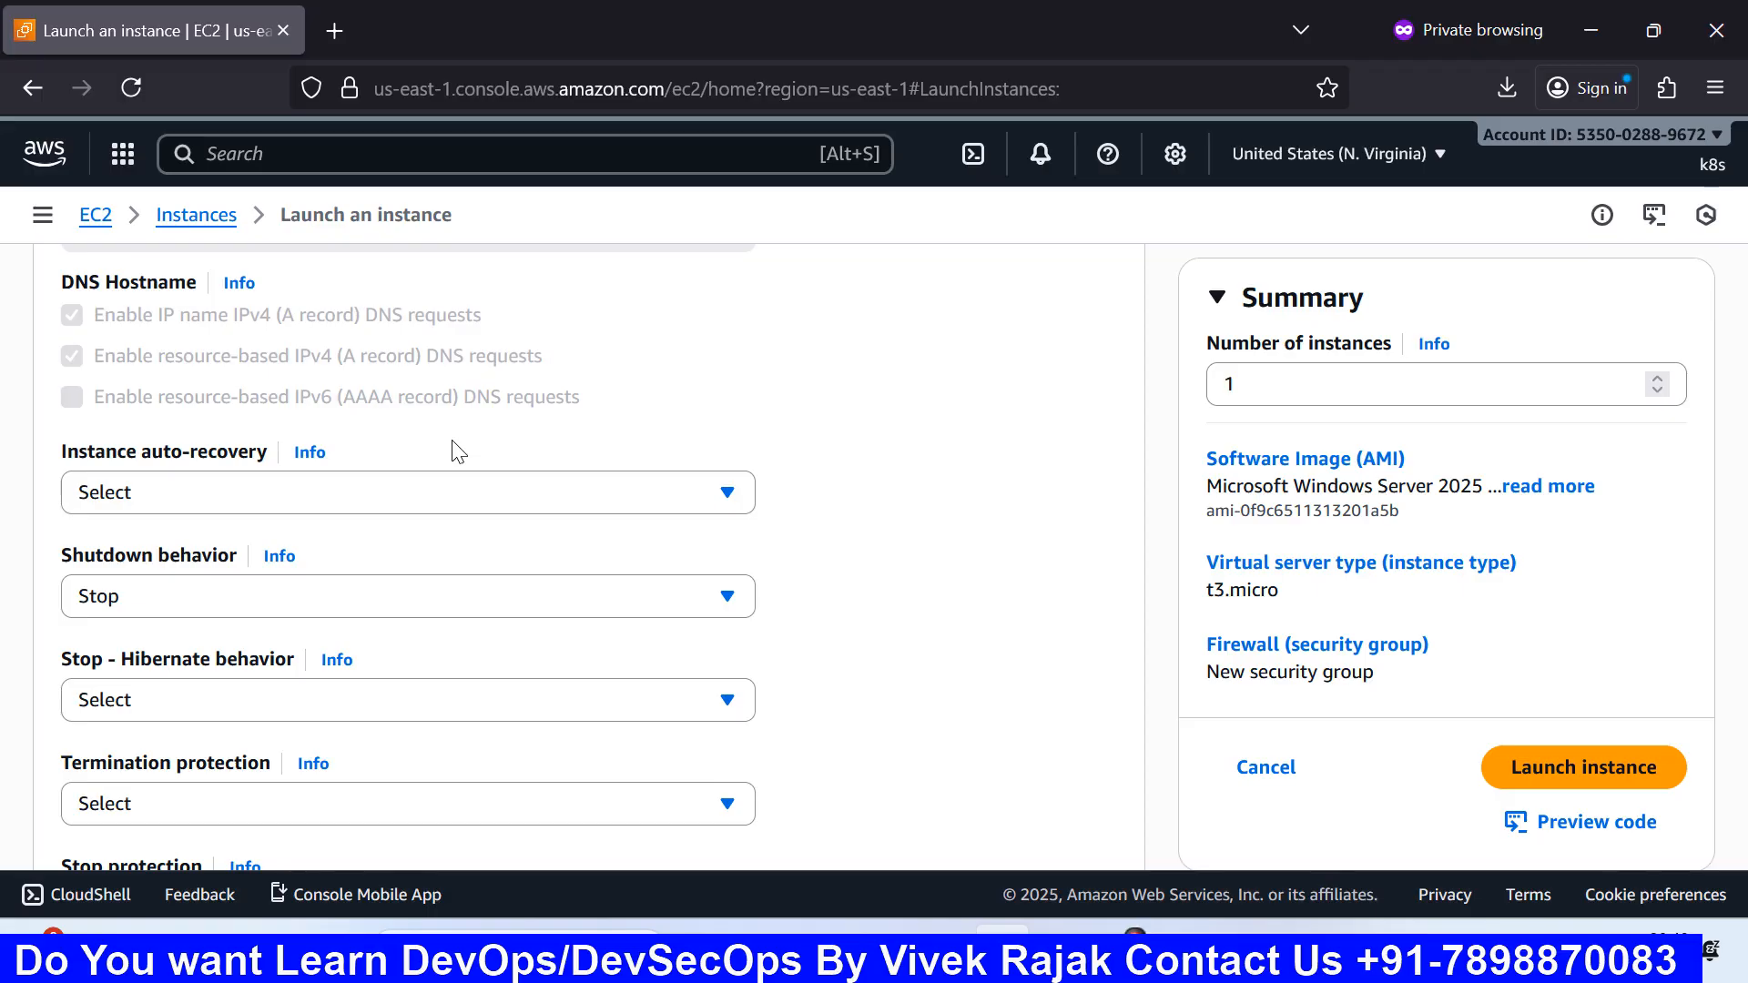
scroll(458, 451, up, 5)
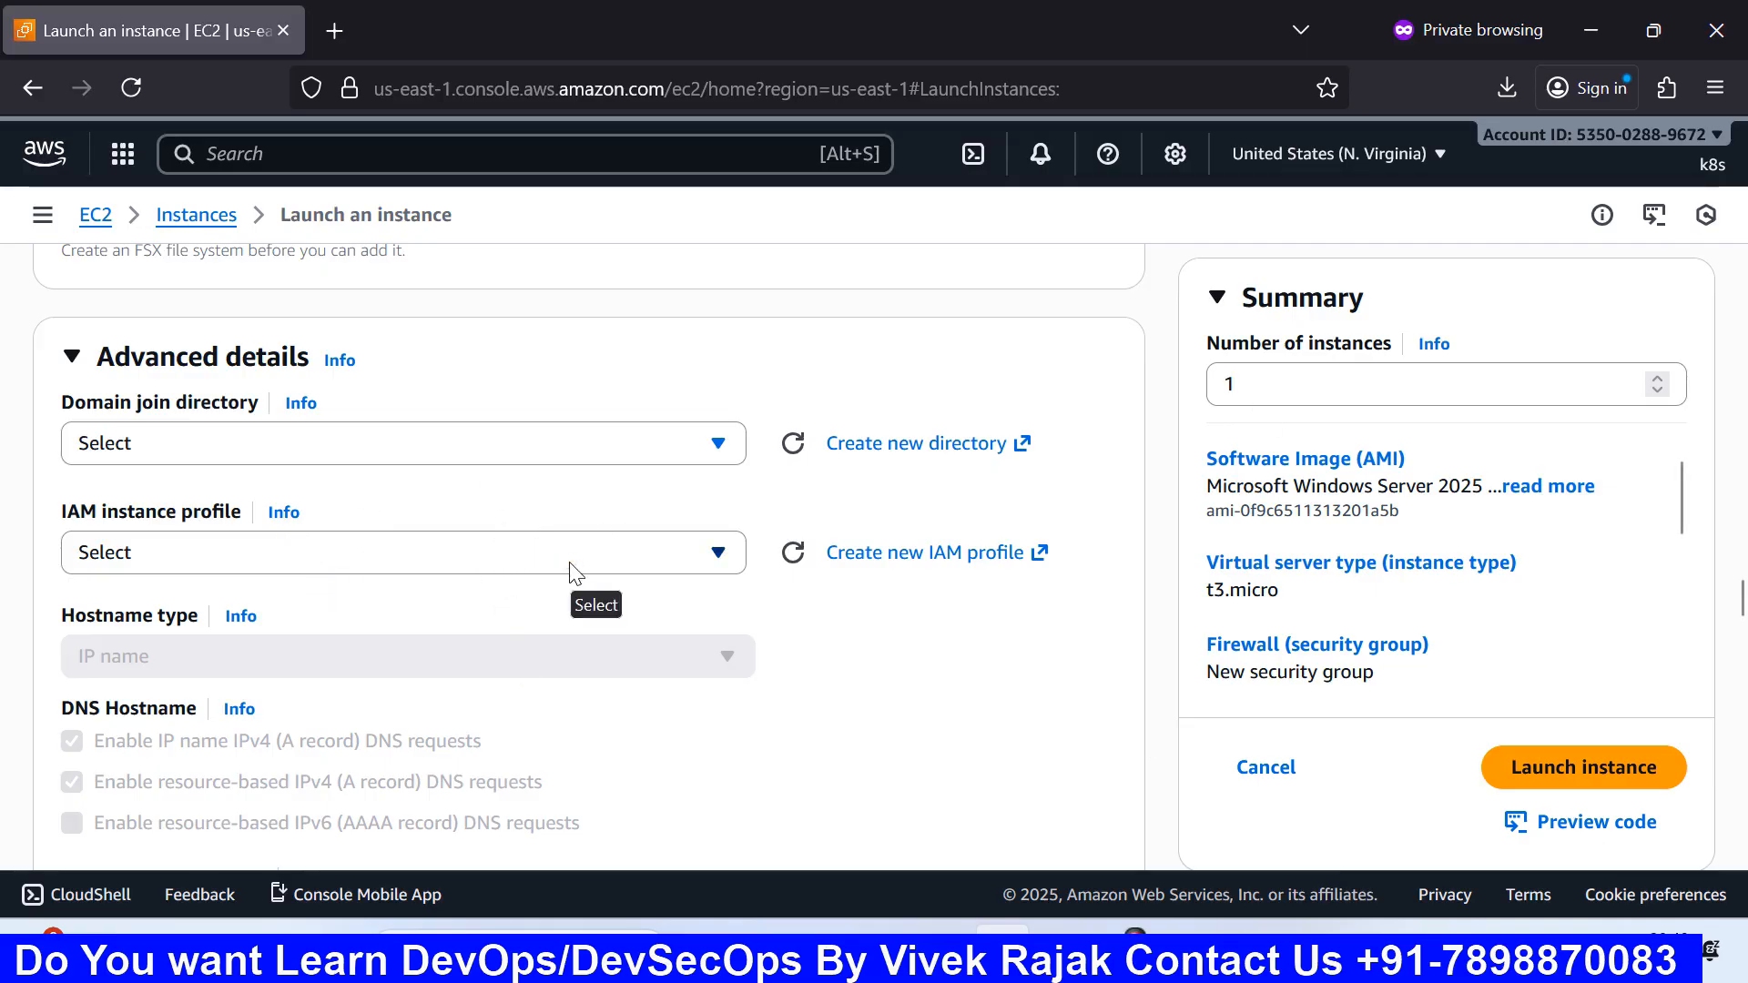
scroll(652, 655, down, 5)
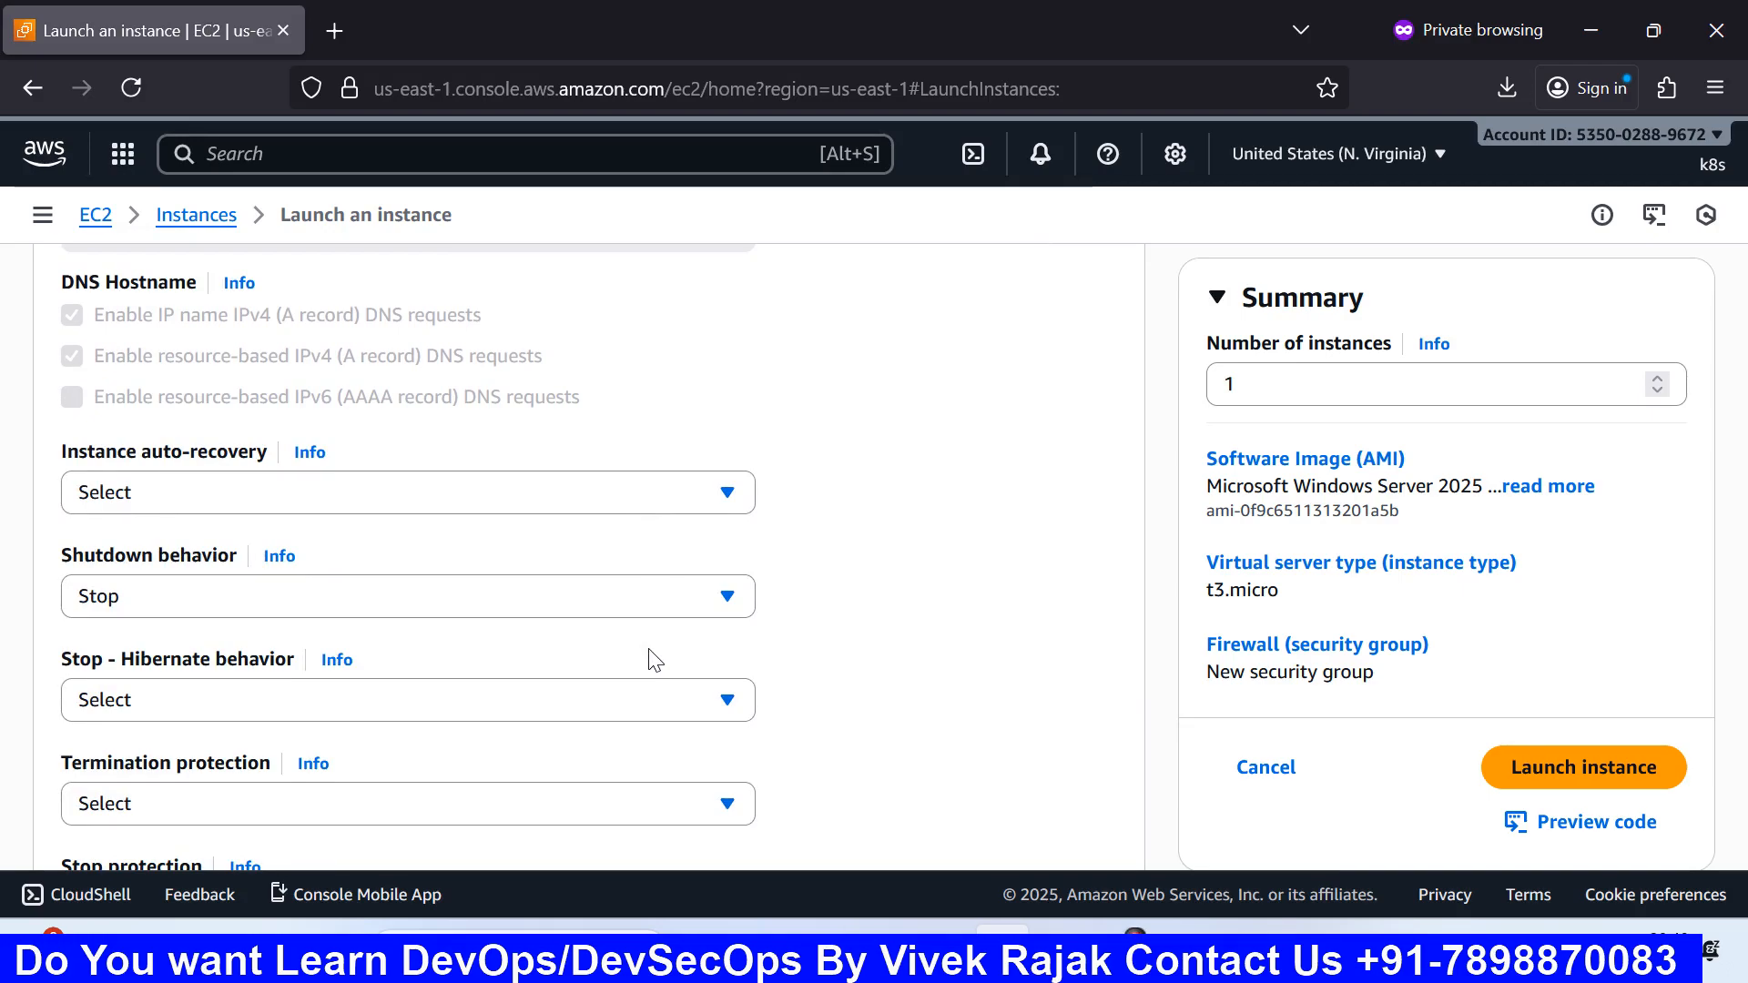
scroll(652, 655, up, 5)
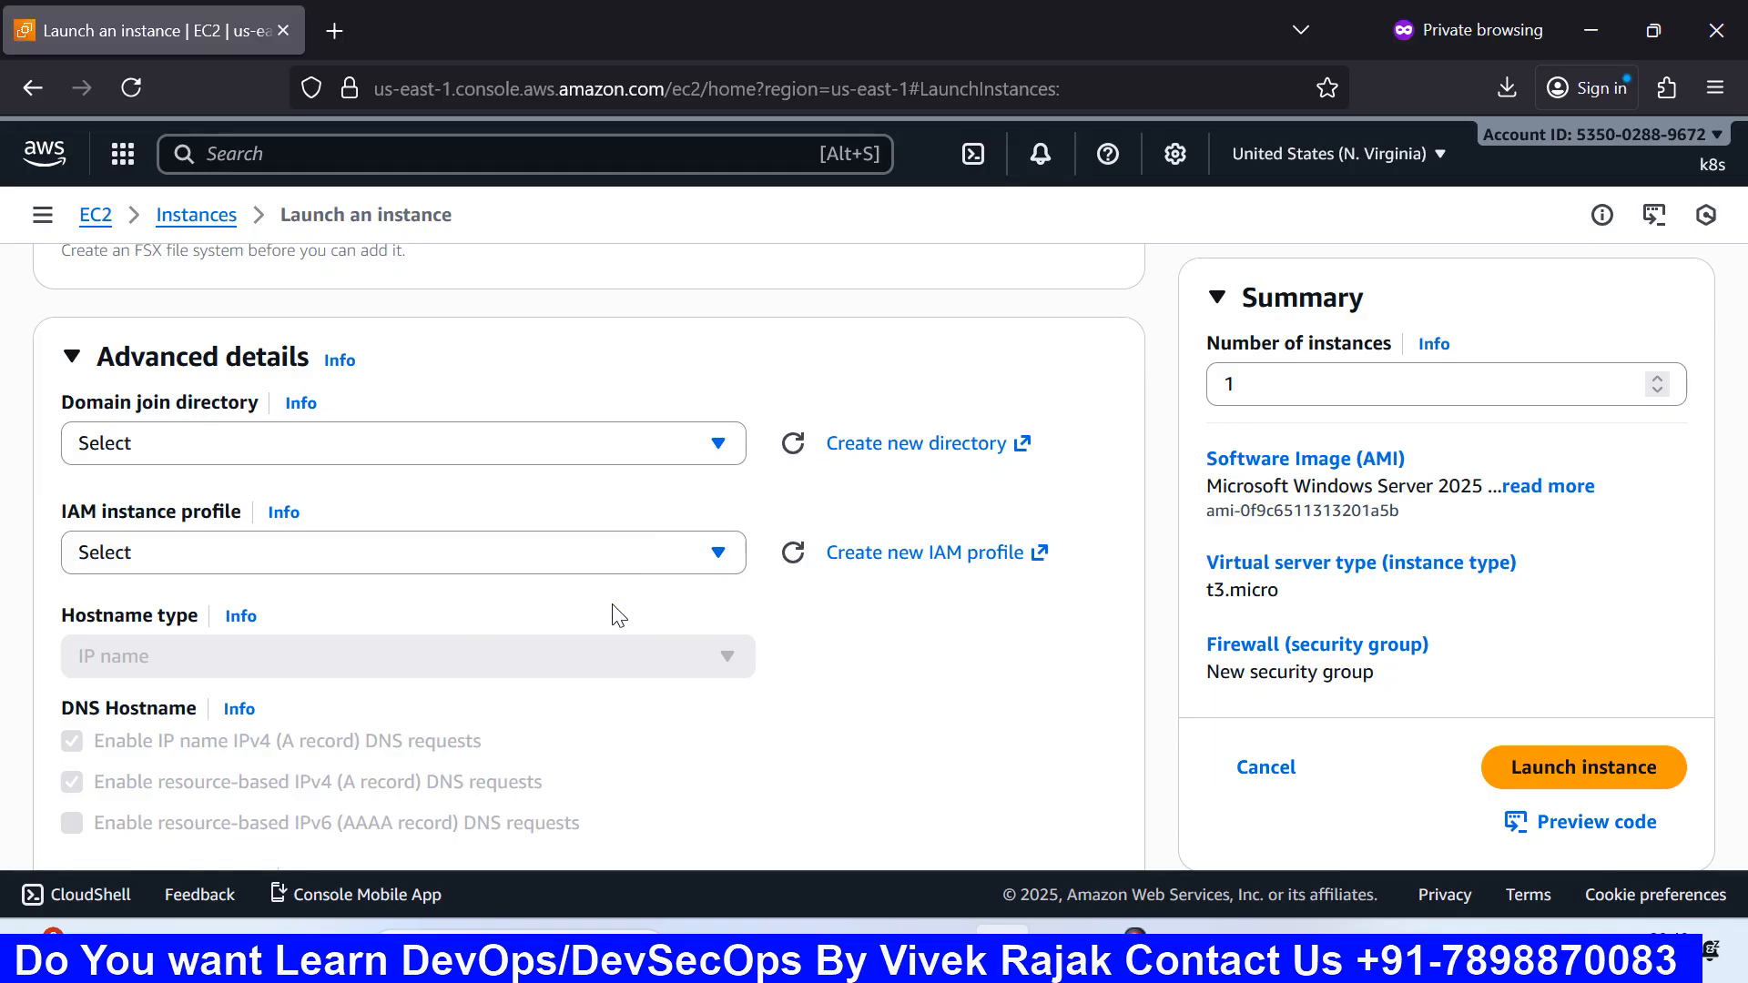
Step: Recheck the IAM instance profile list twice, closing it without choosing a profile
click(715, 549)
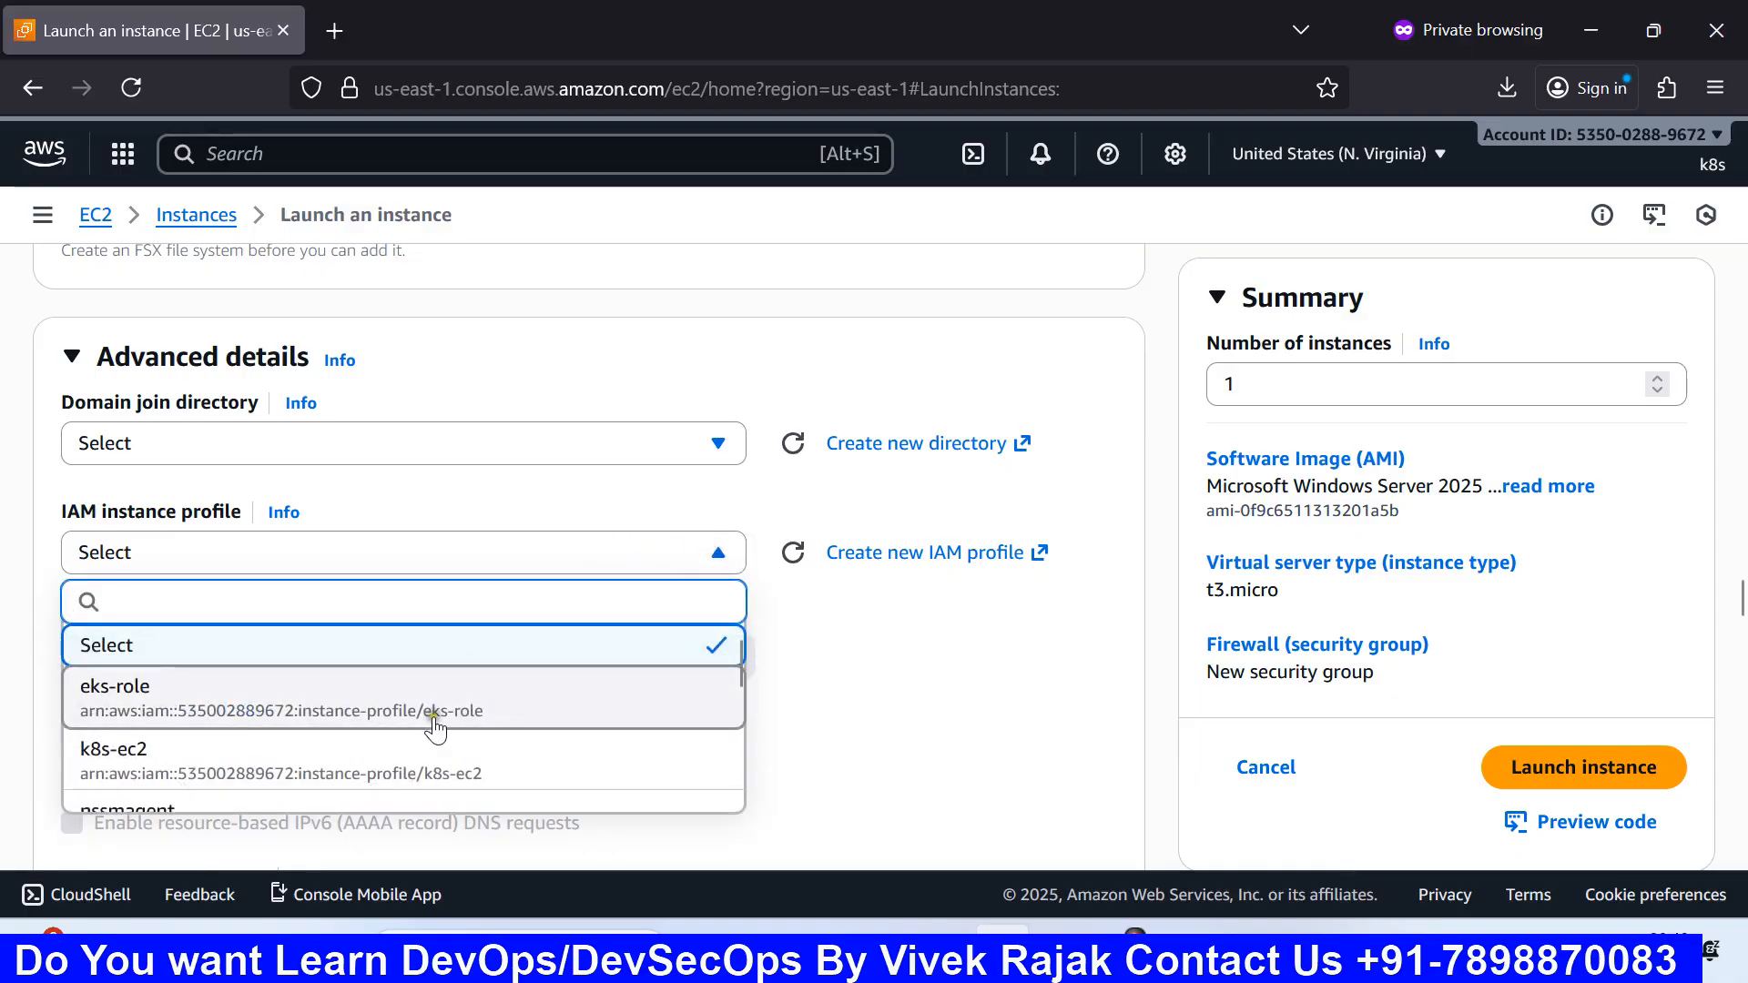
click(860, 665)
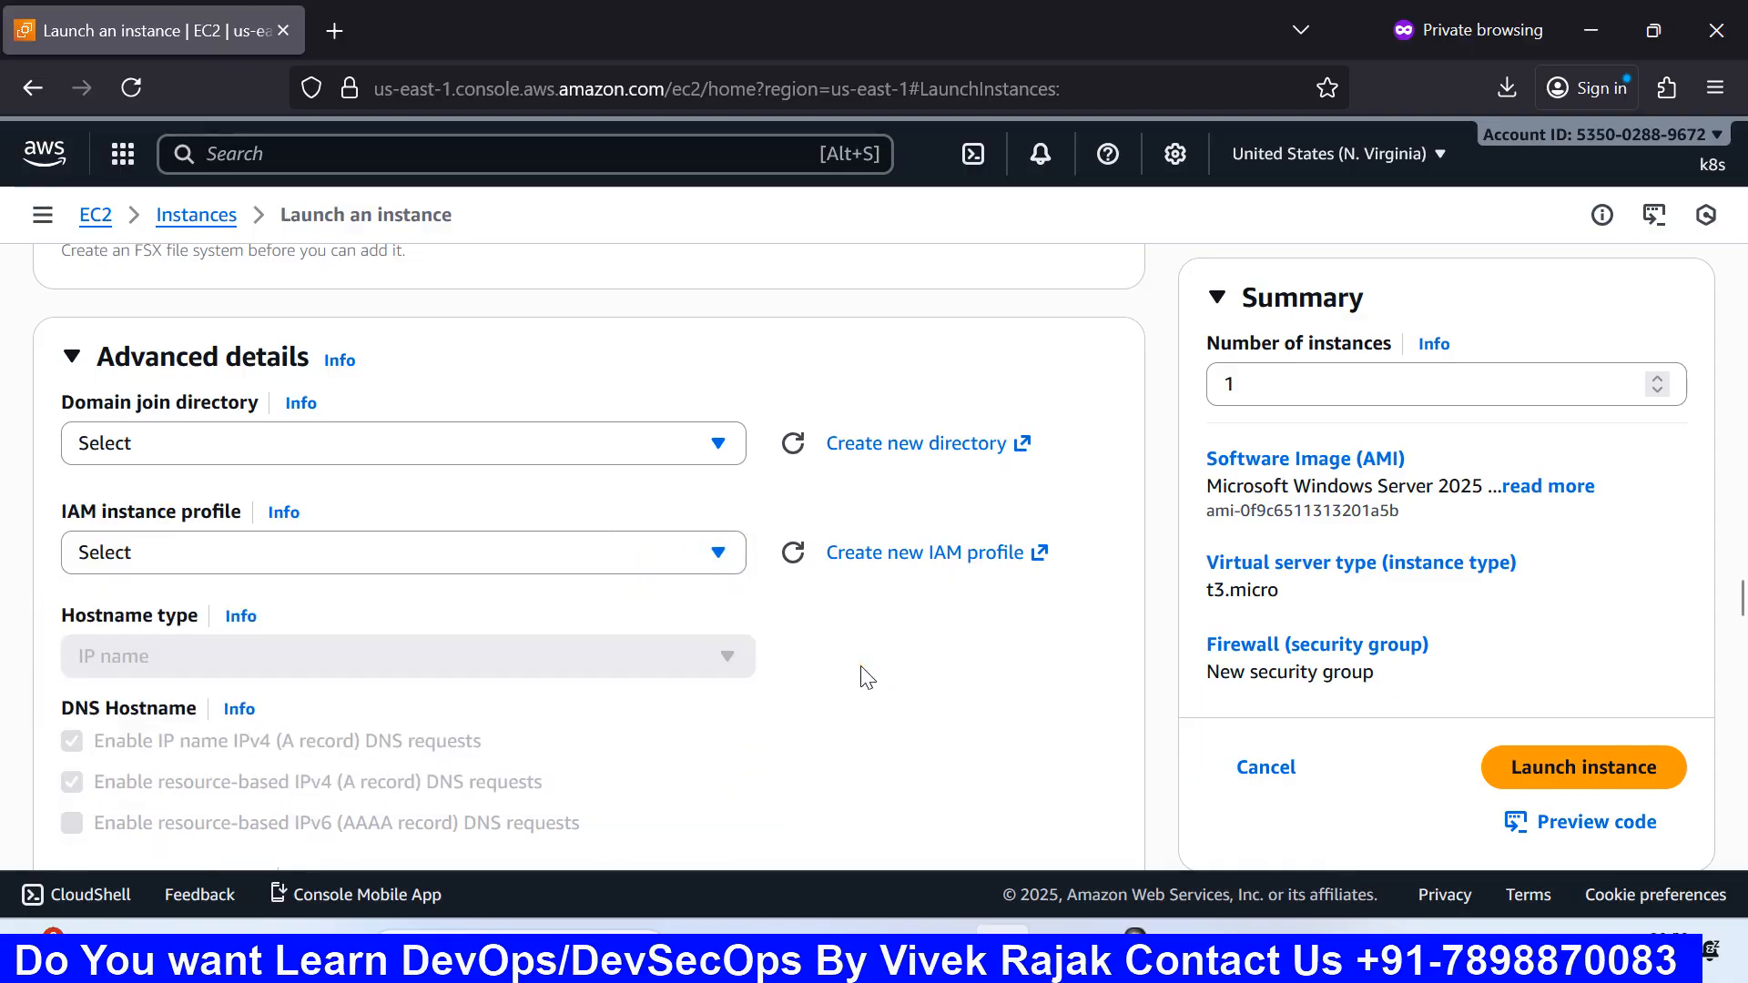
click(680, 552)
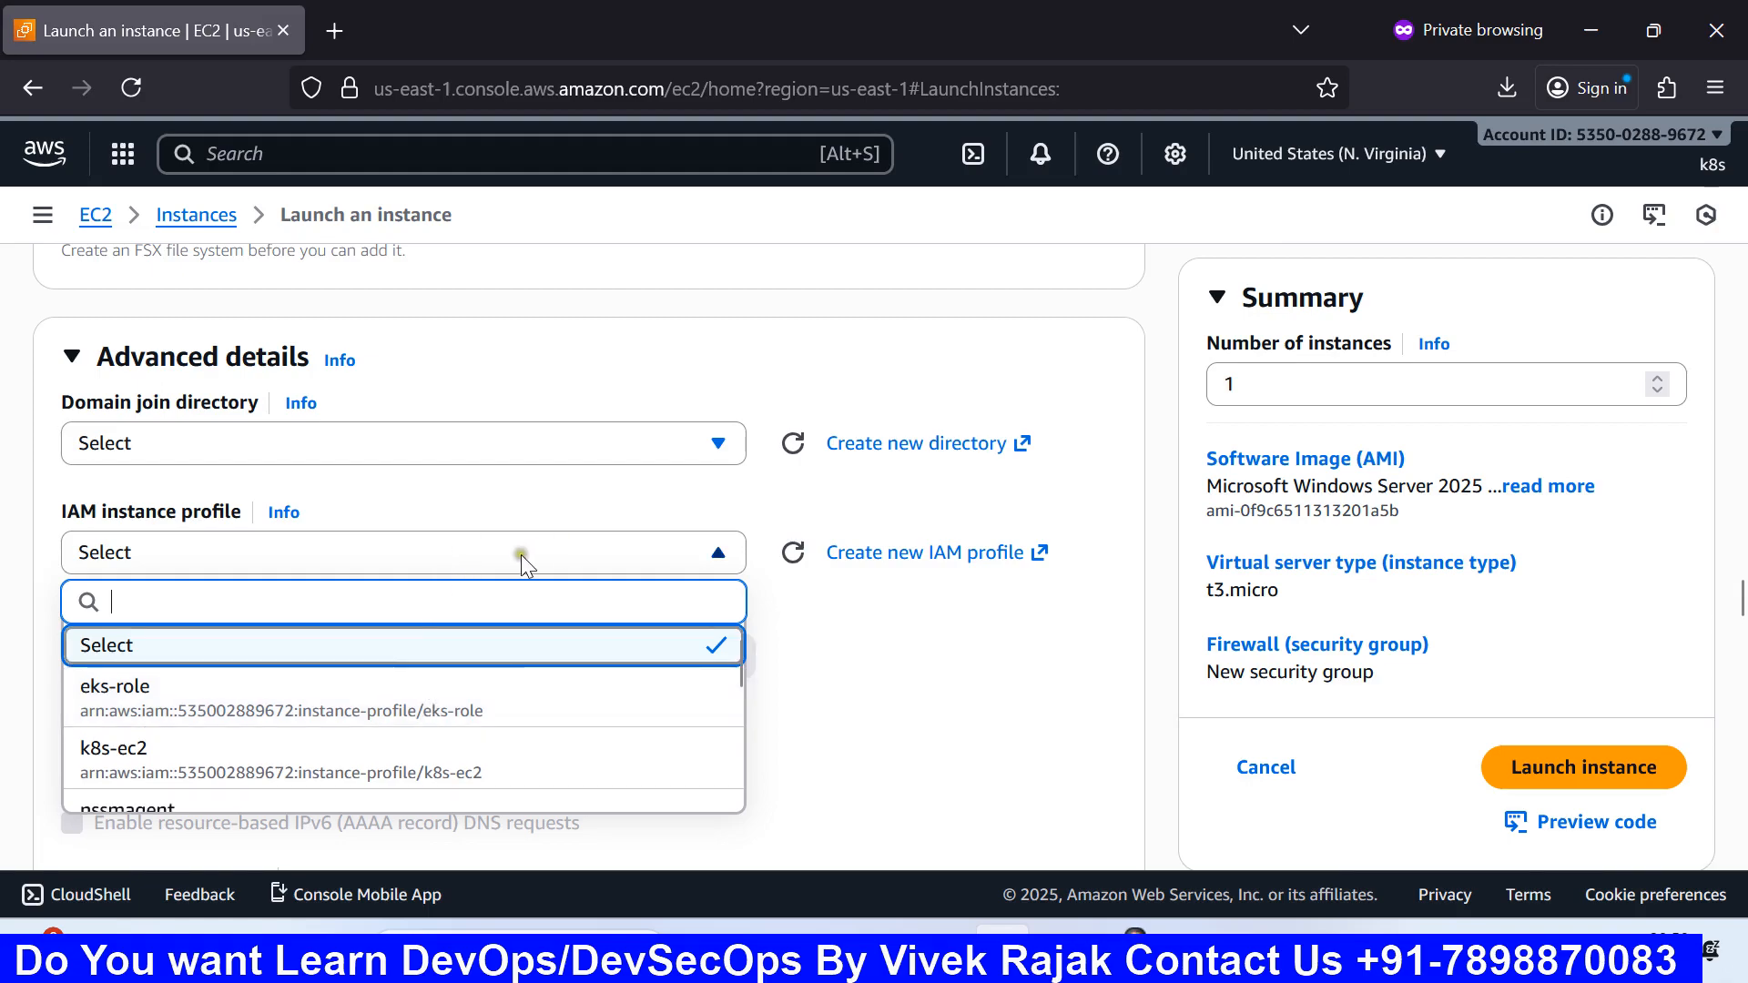
click(804, 666)
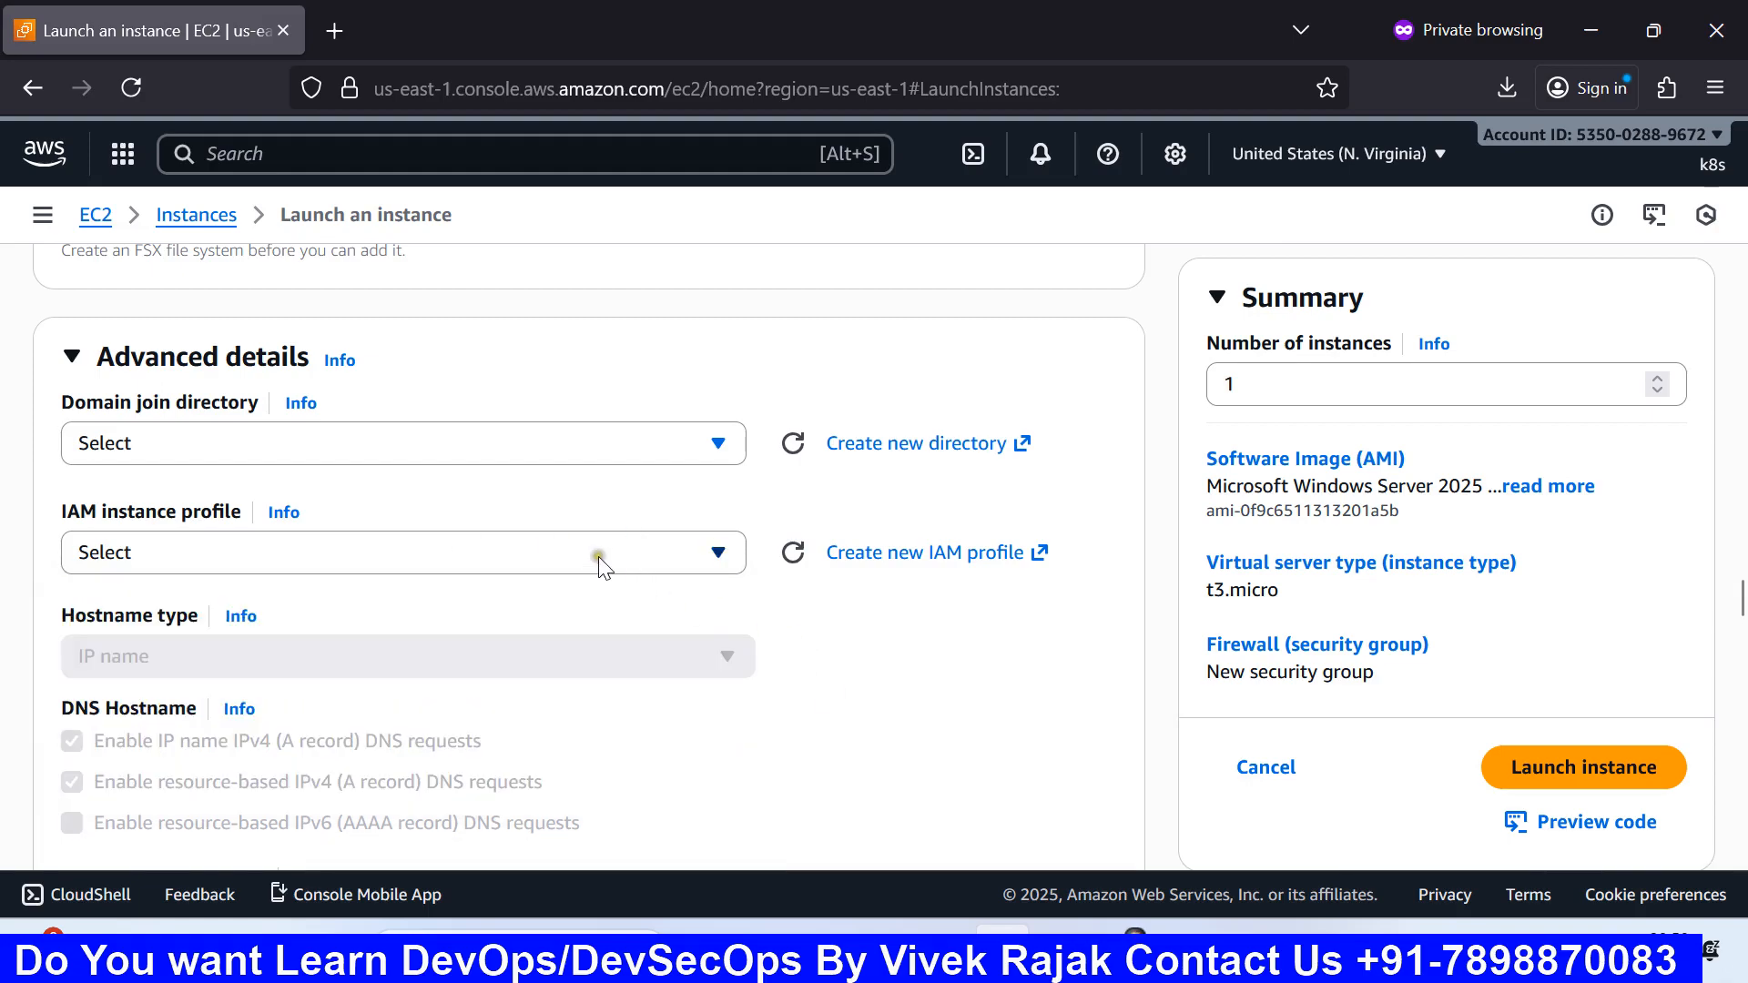
Step: Bring the Paint diagram forward, select the Pencil tool, then return to the EC2 launch form
mouse_move(1187, 887)
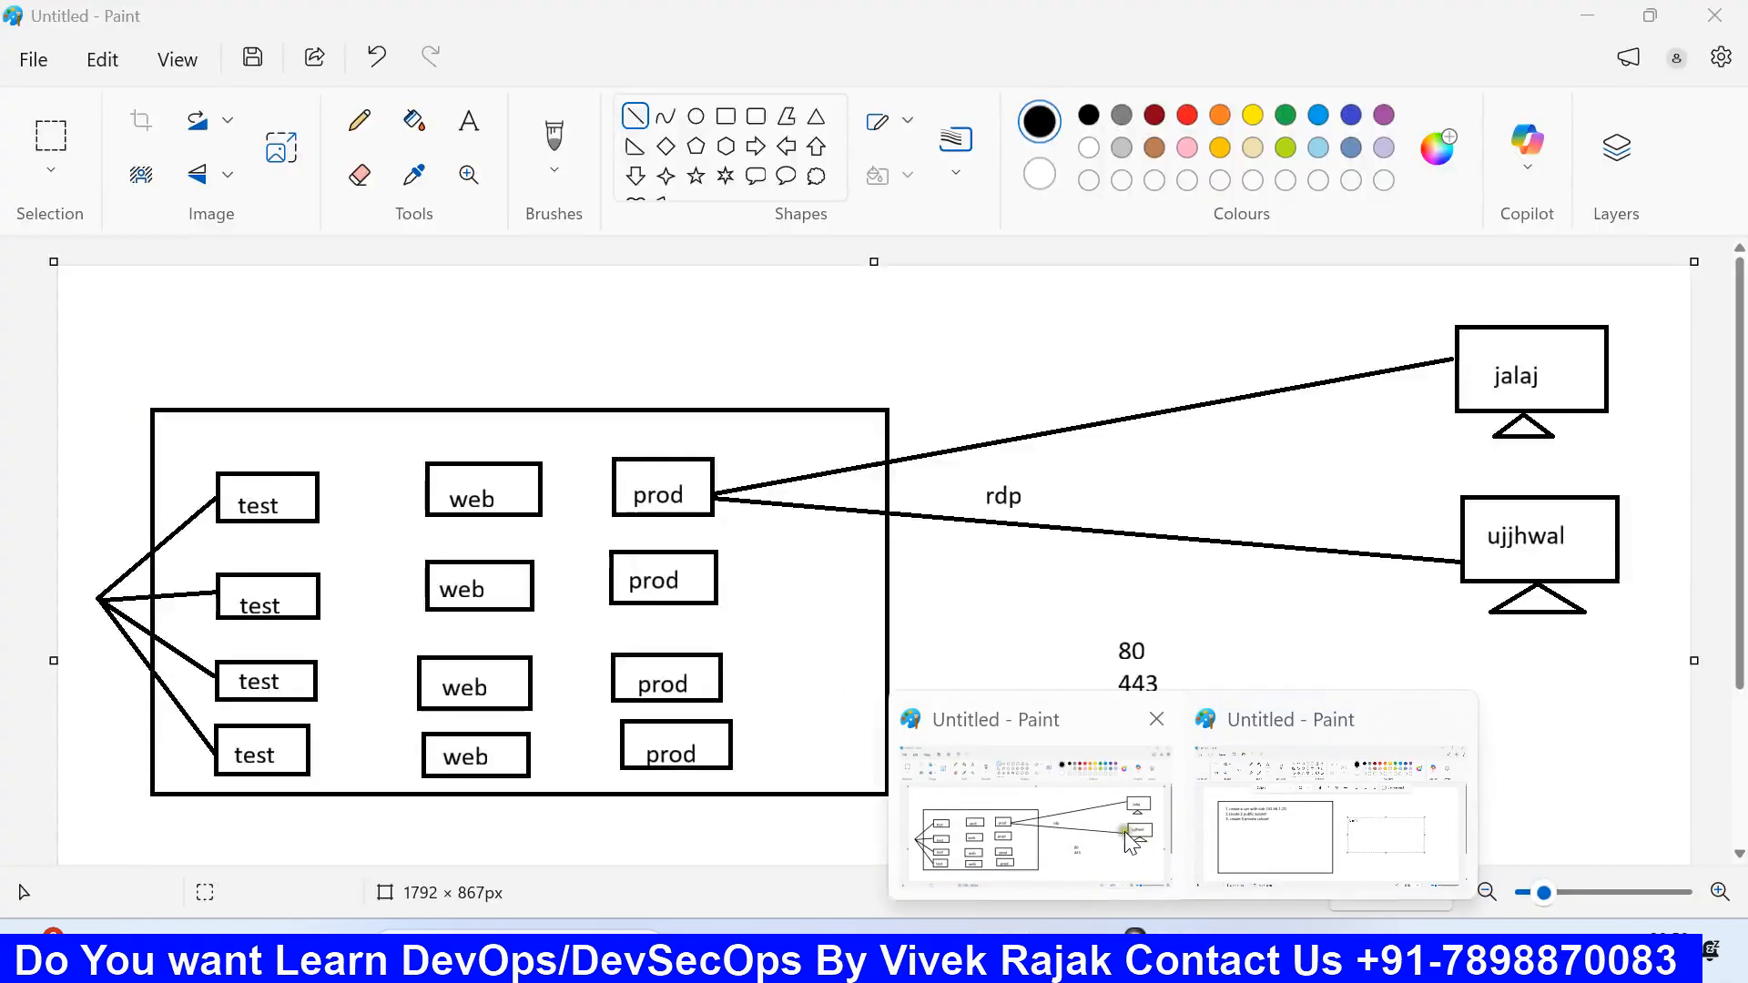
click(1101, 823)
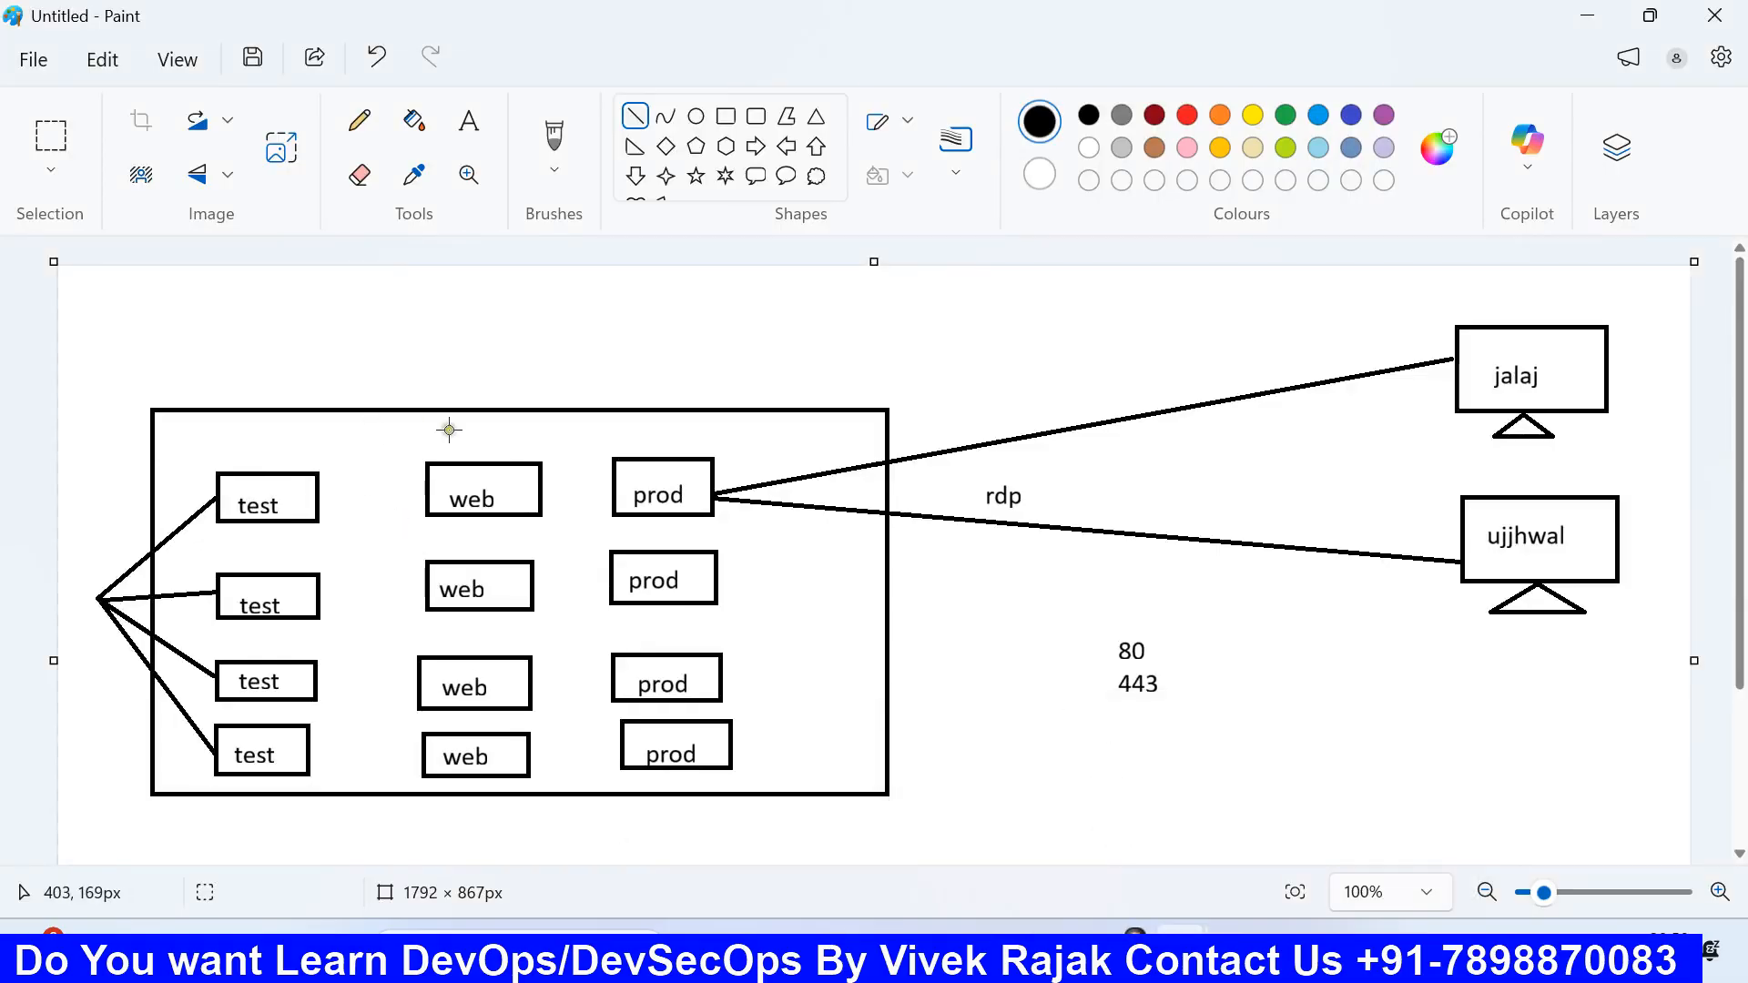
click(362, 126)
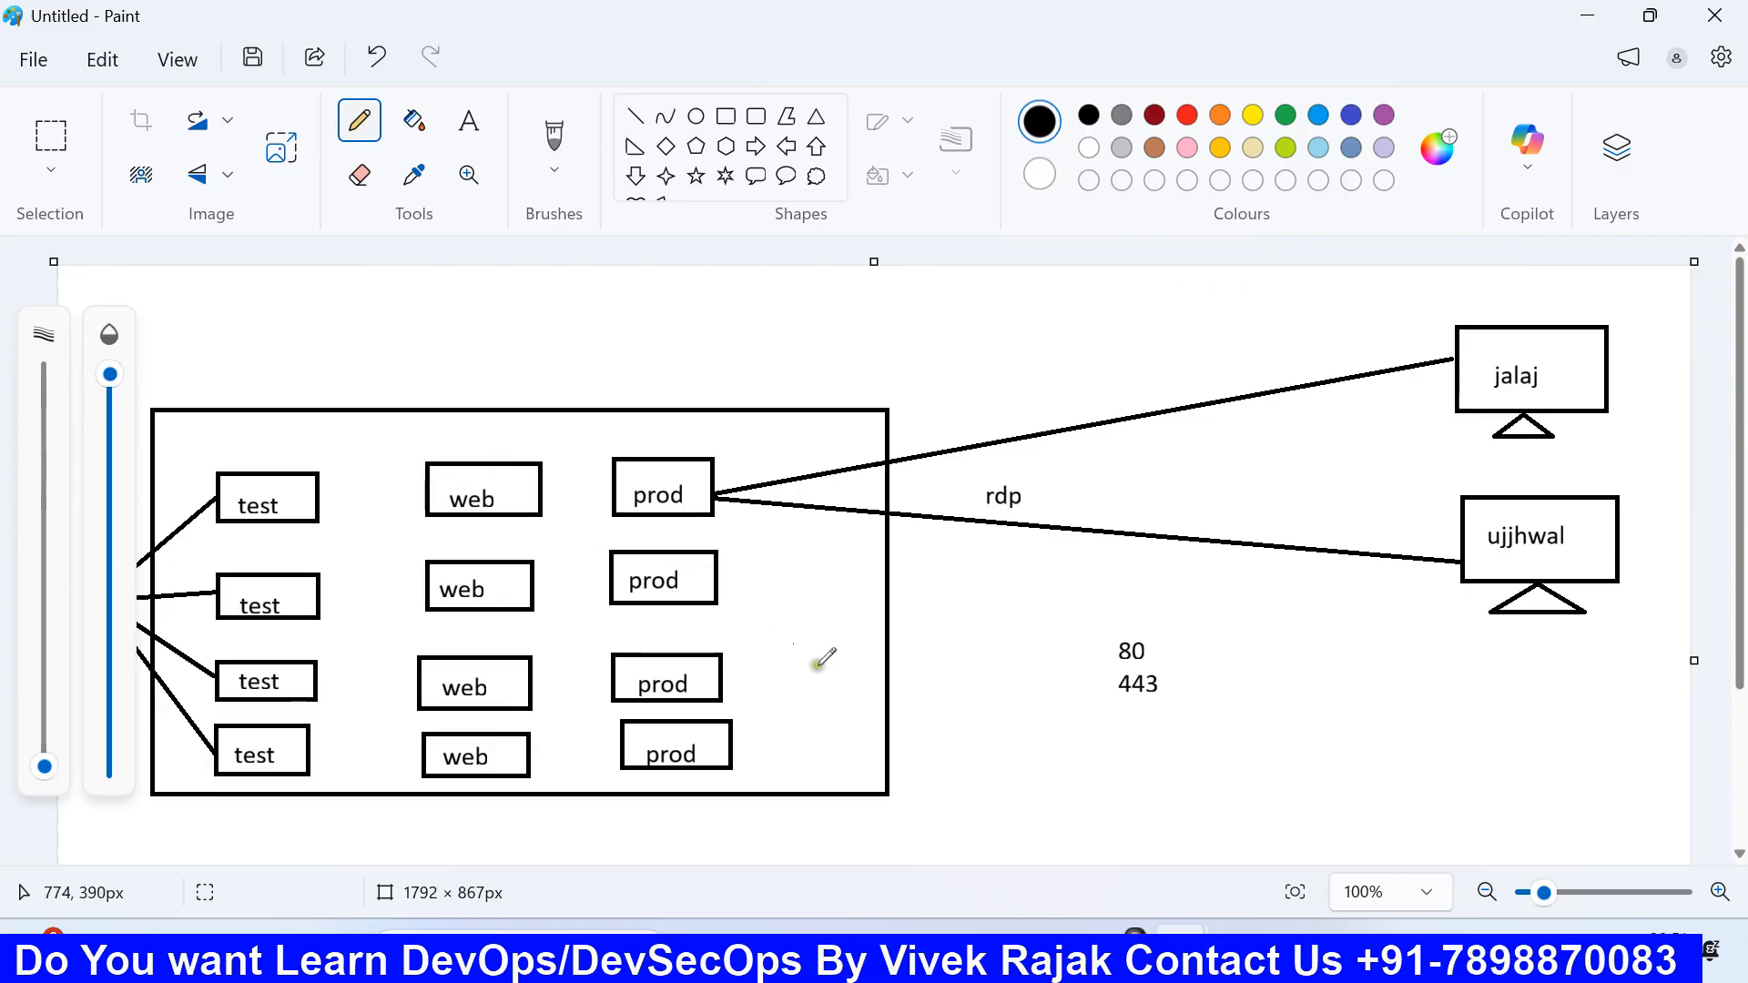
click(1001, 950)
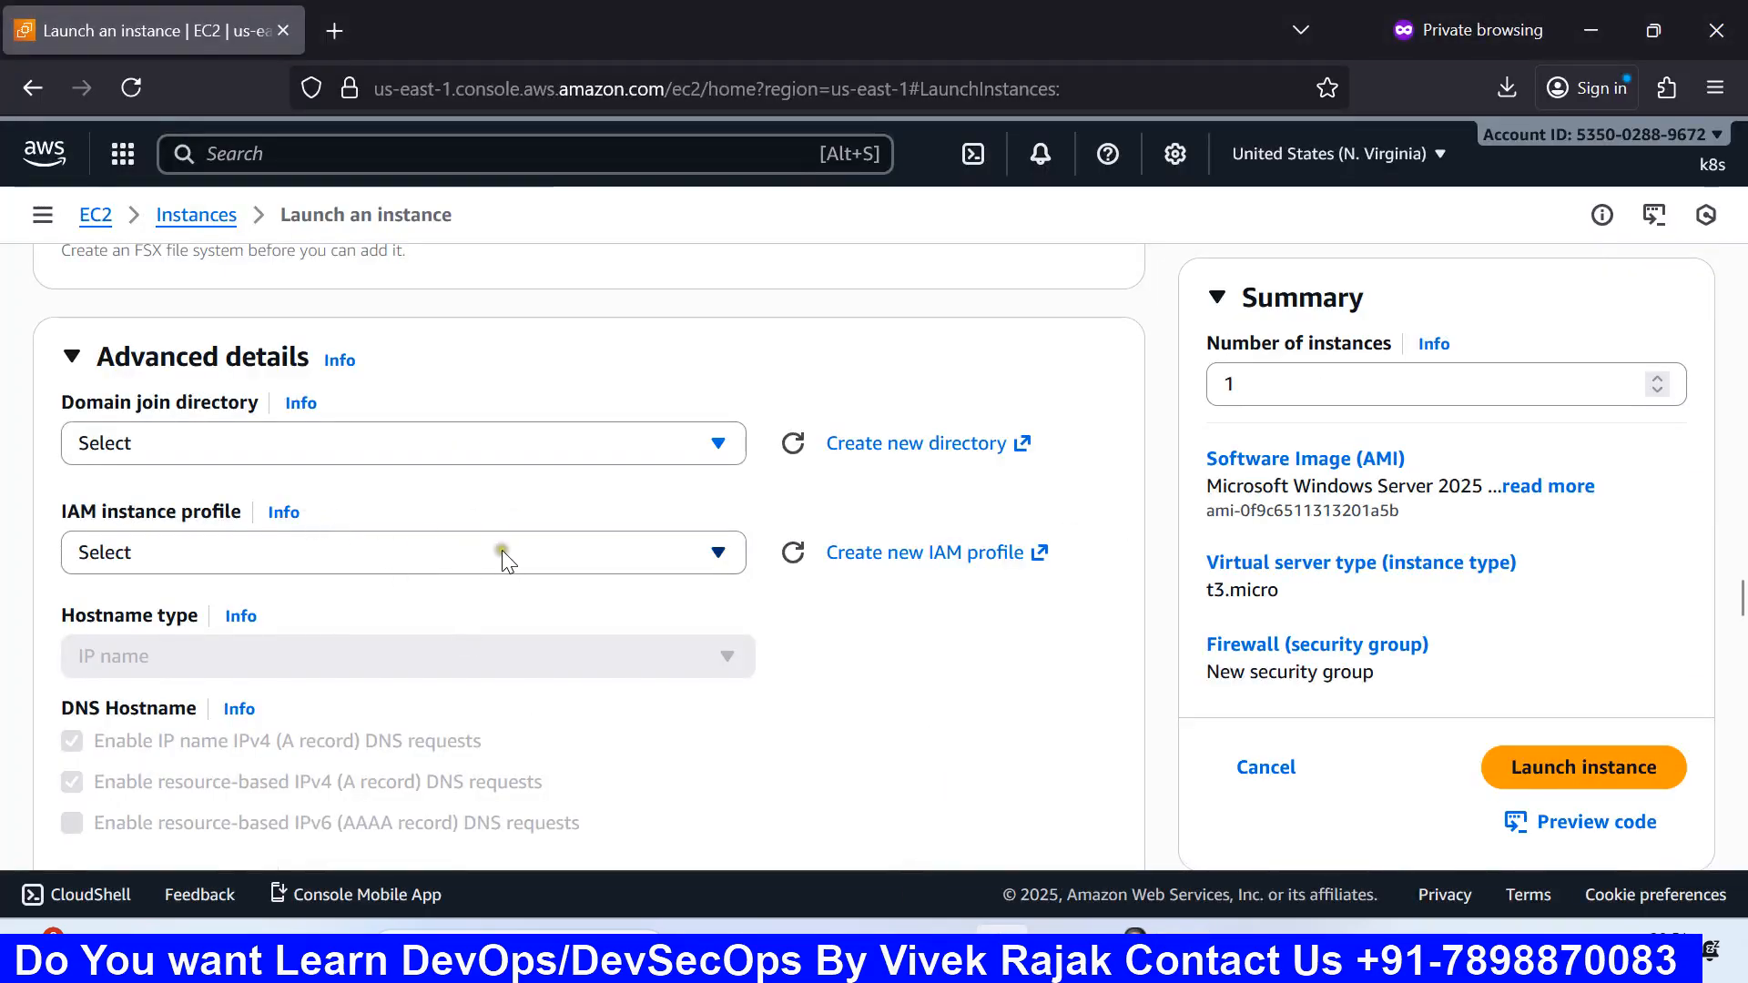
Step: Scroll Advanced details to view auto-recovery, shutdown behavior Stop, and the protection settings
scroll(483, 565, down, 2)
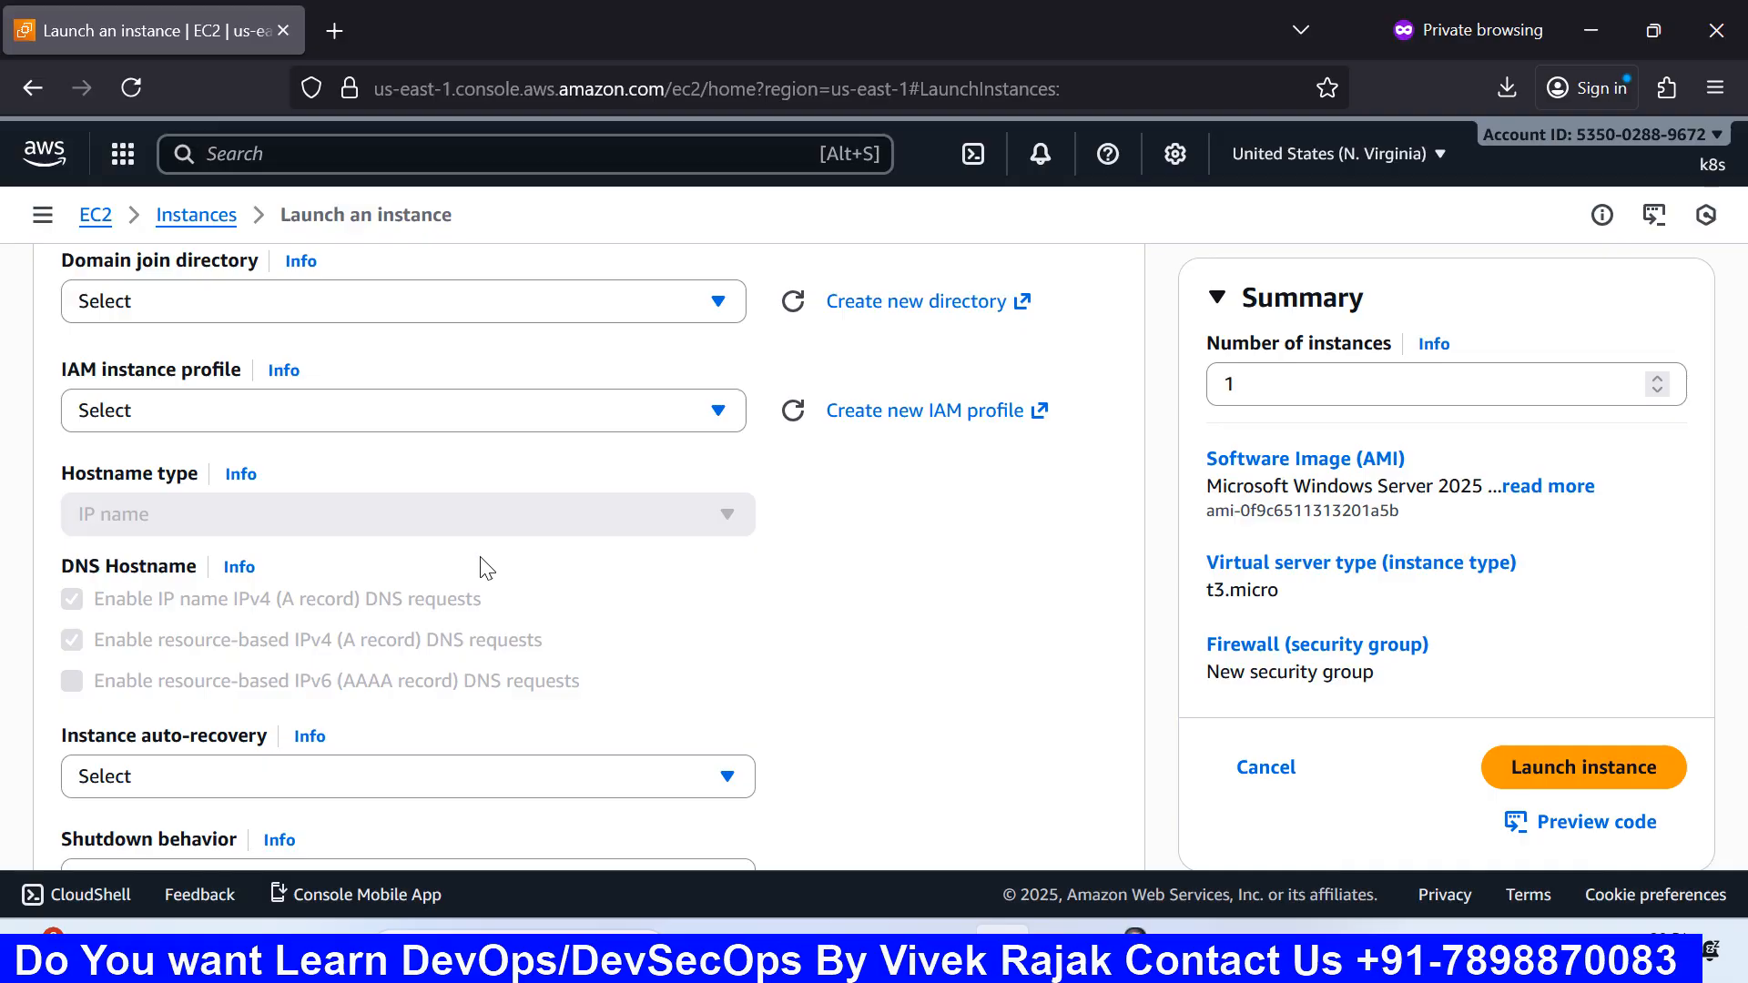
scroll(485, 566, down, 3)
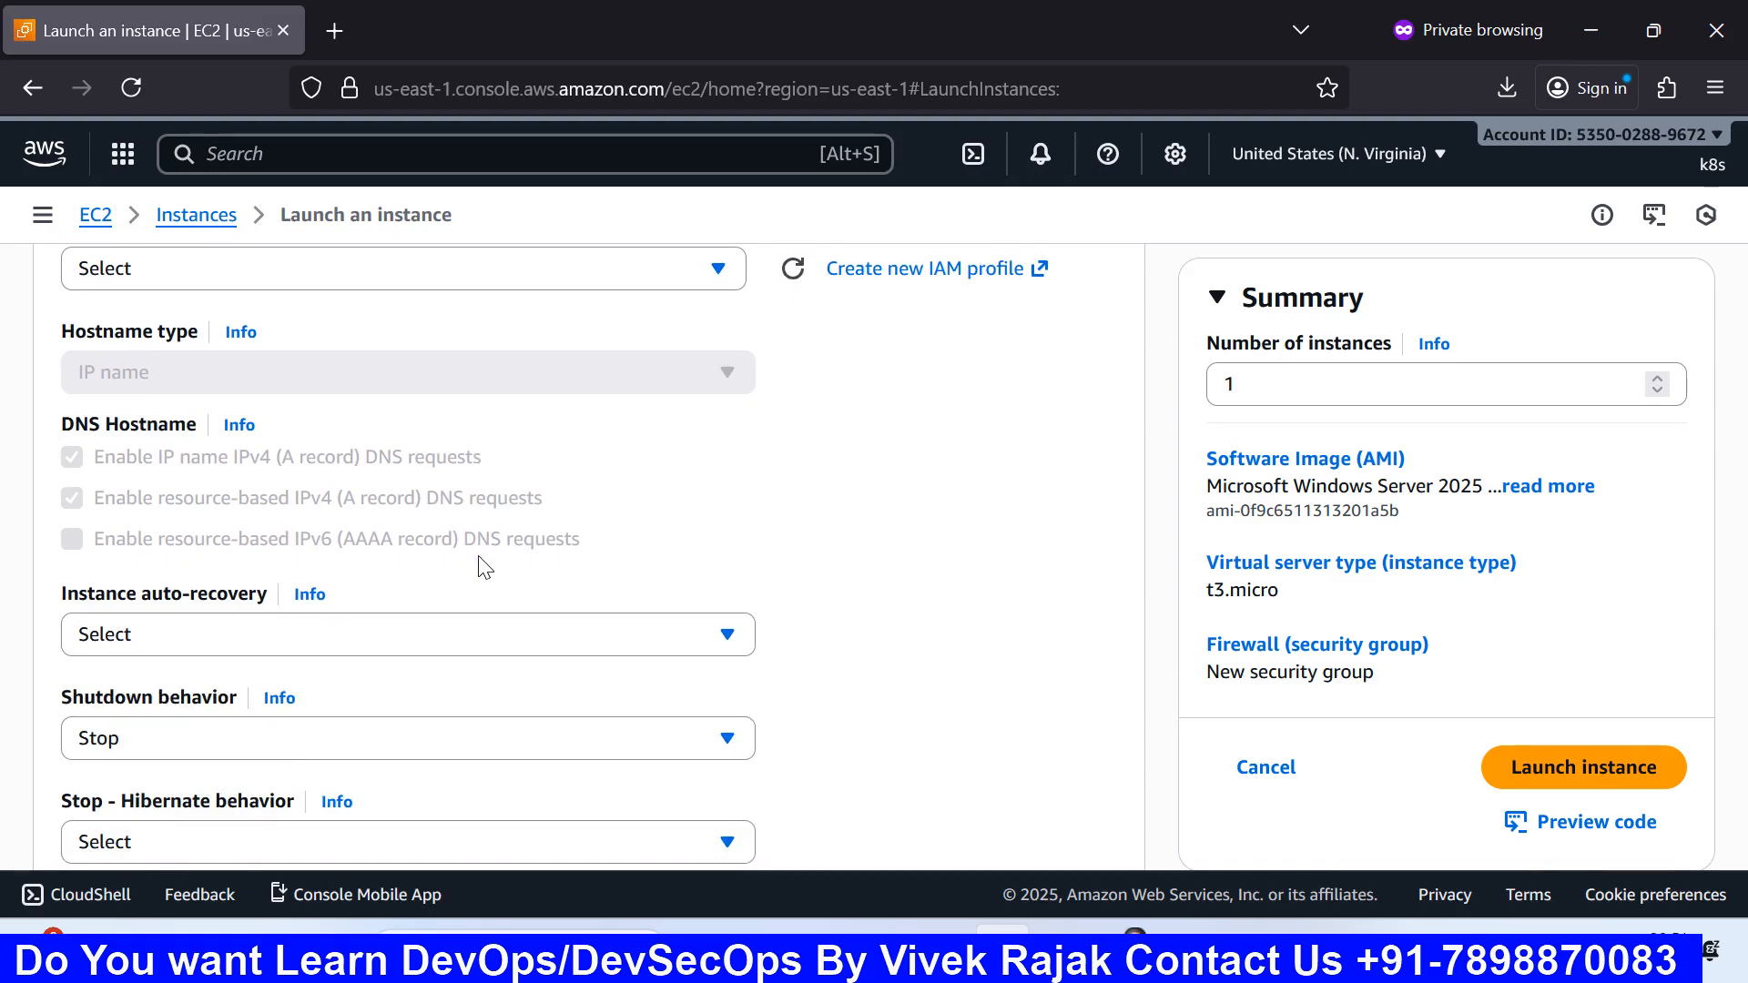
scroll(486, 566, down, 3)
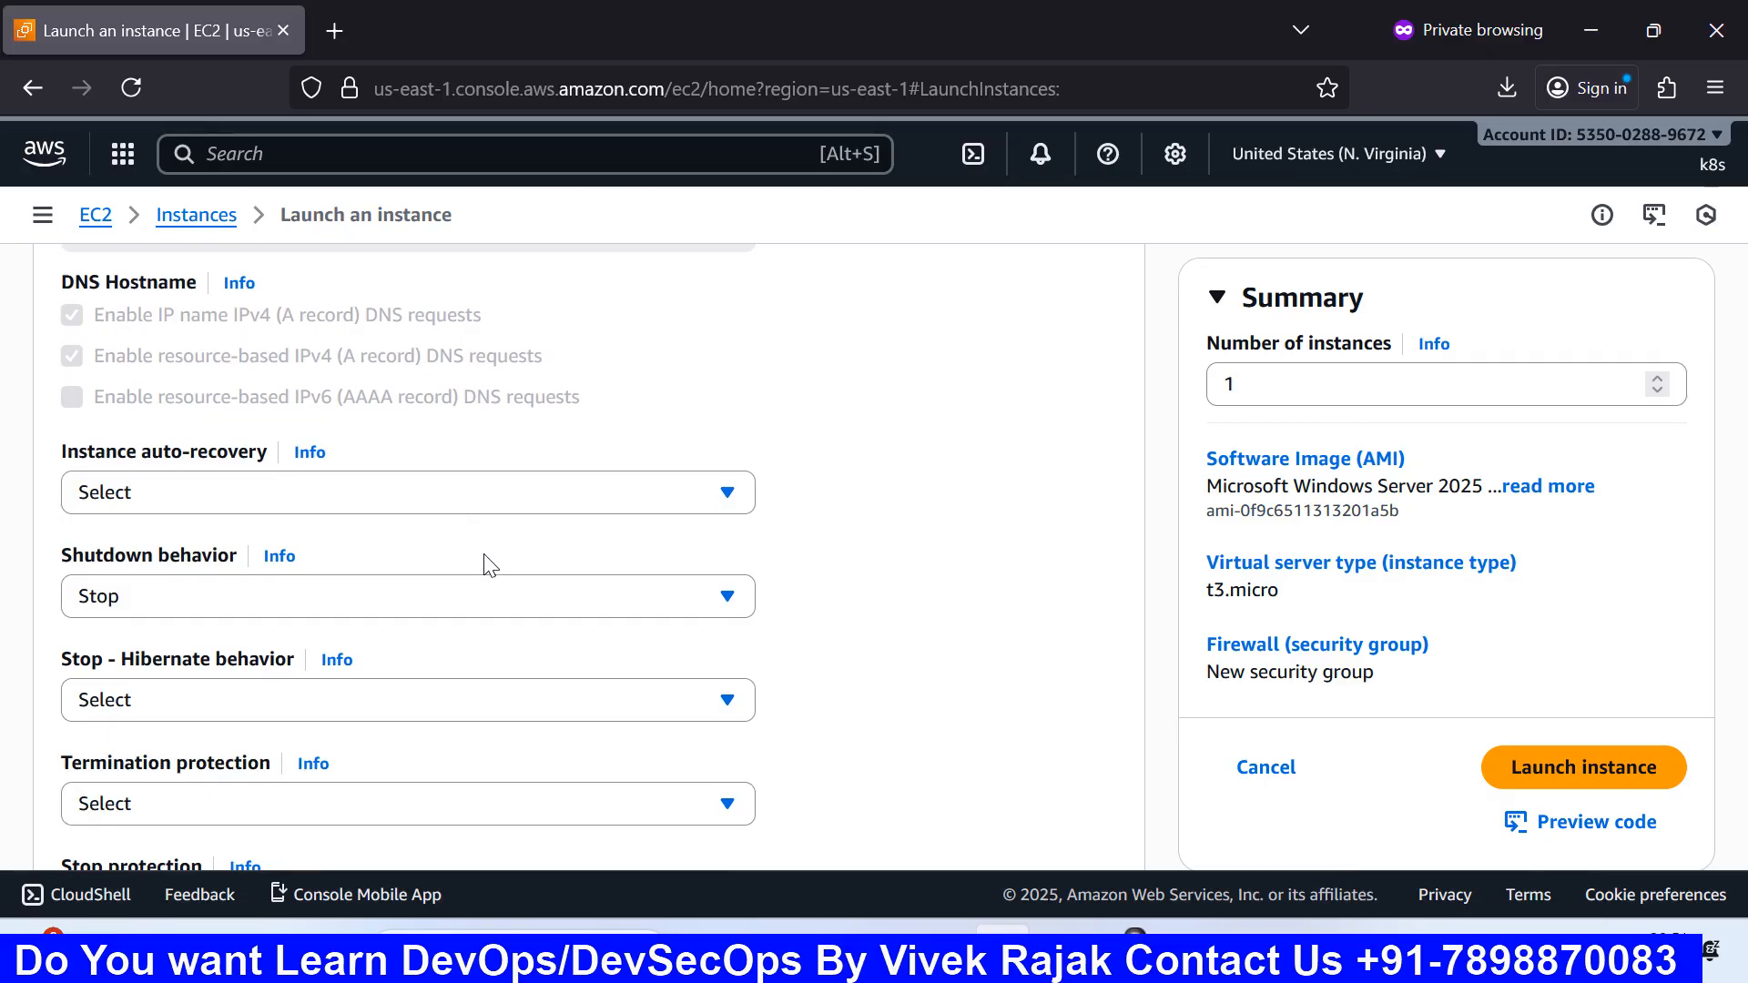
scroll(487, 564, down, 3)
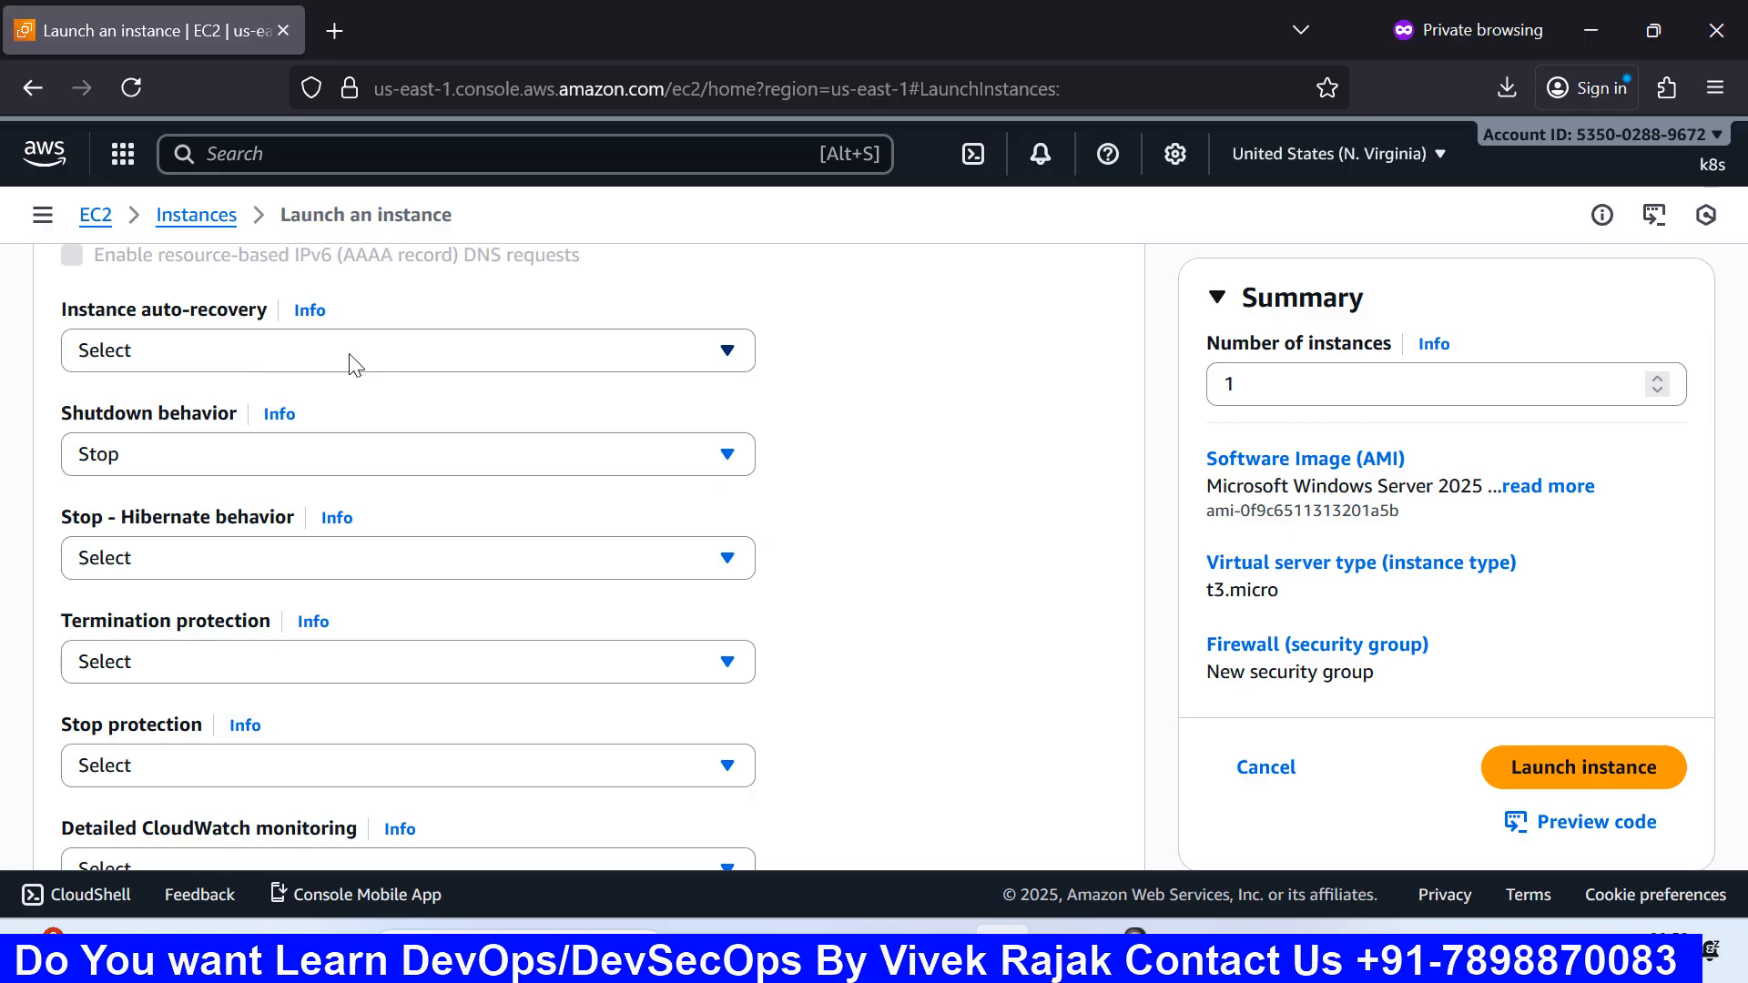
Step: In Paint, pencil a mark across the top 'test' box, then return to the EC2 launch form
mouse_move(1002, 930)
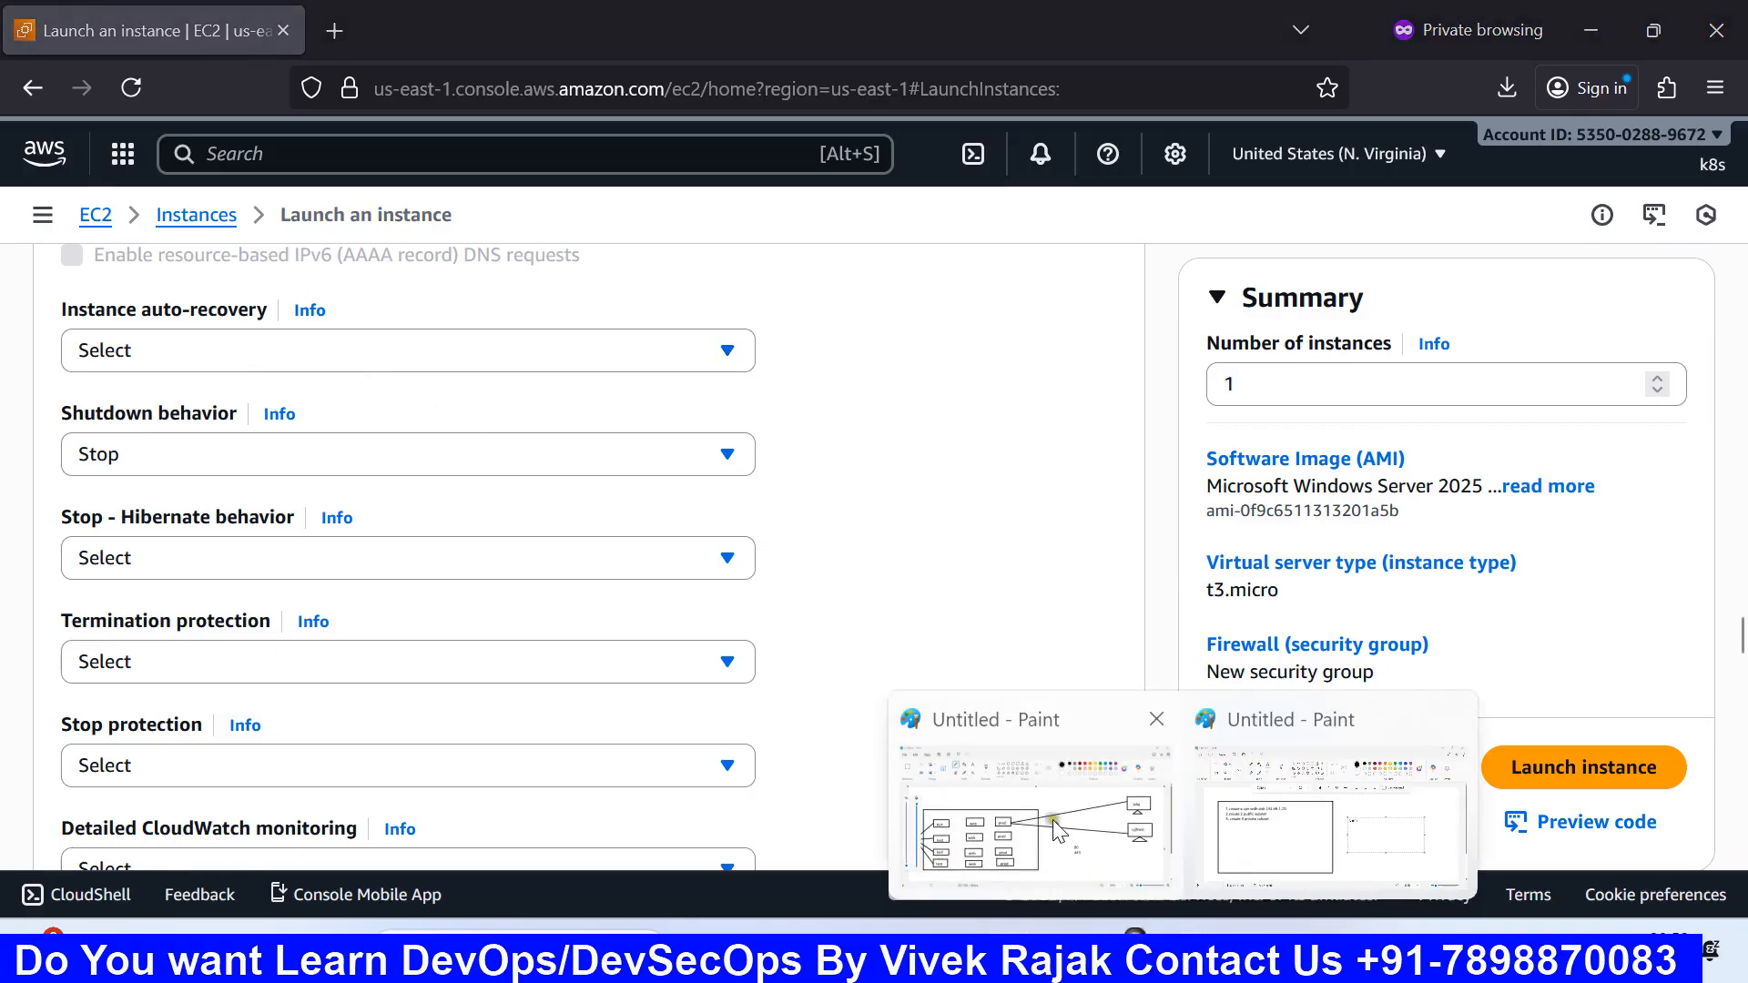
click(1053, 820)
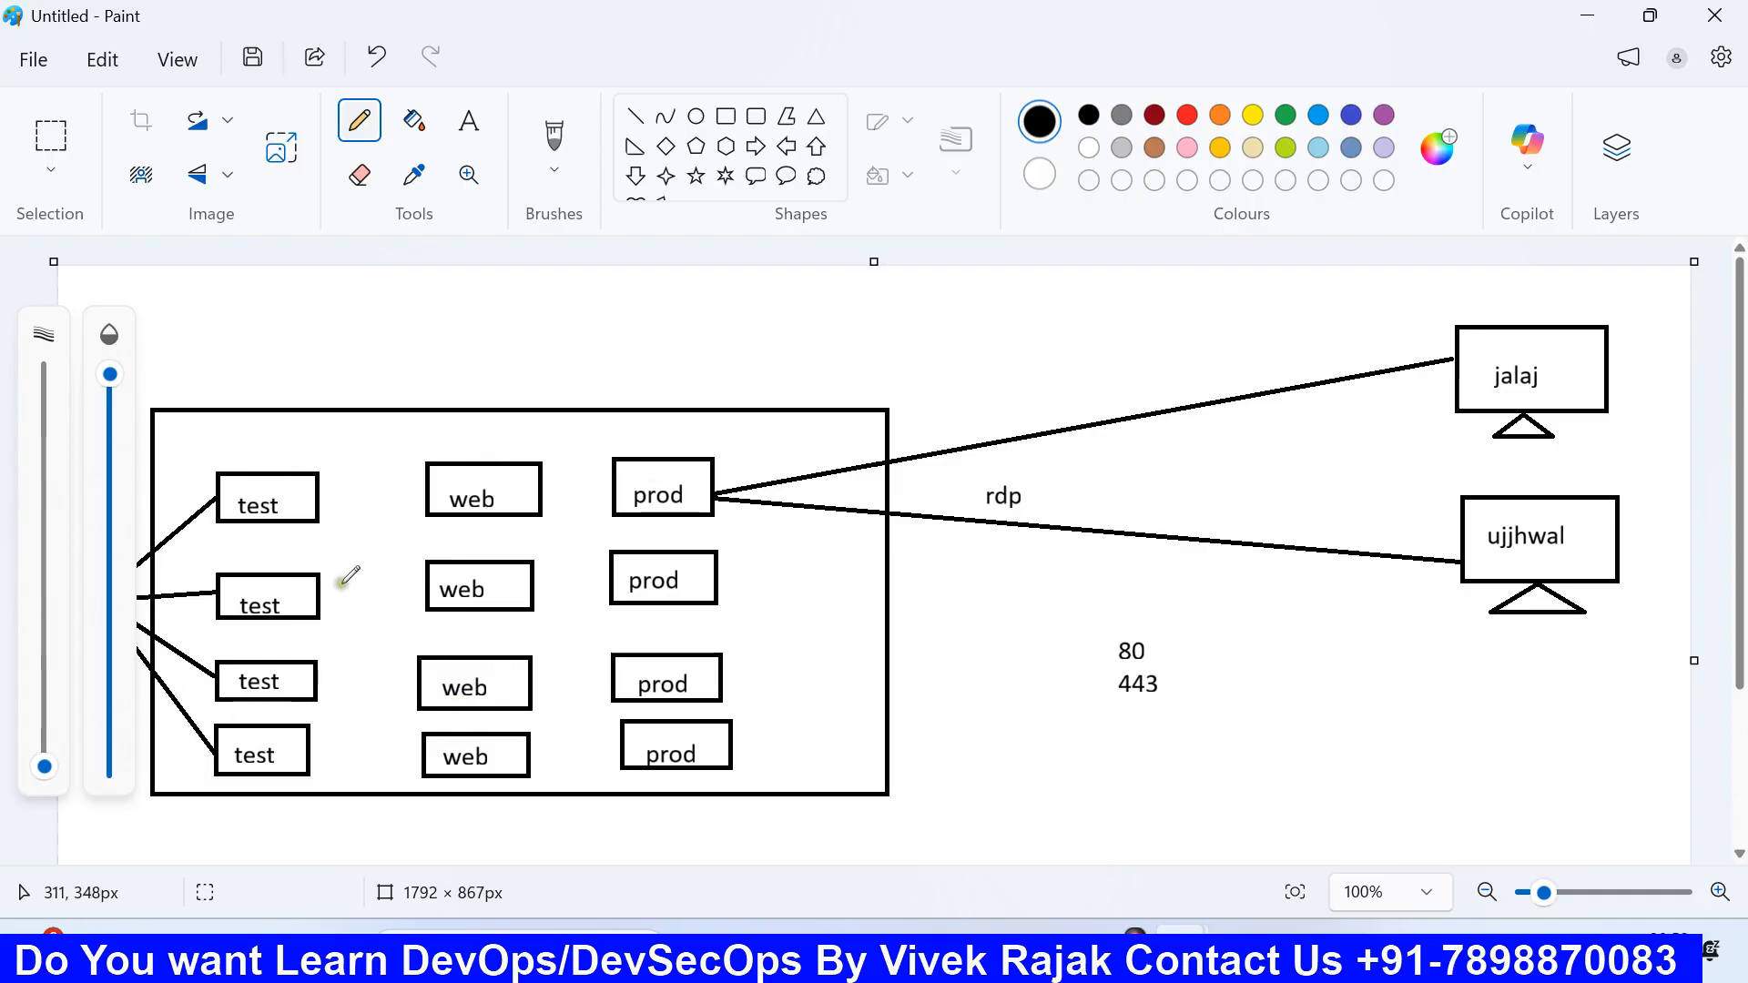
mouse_move(242, 469)
mouse_down()
mouse_move(278, 515)
mouse_move(266, 531)
mouse_up()
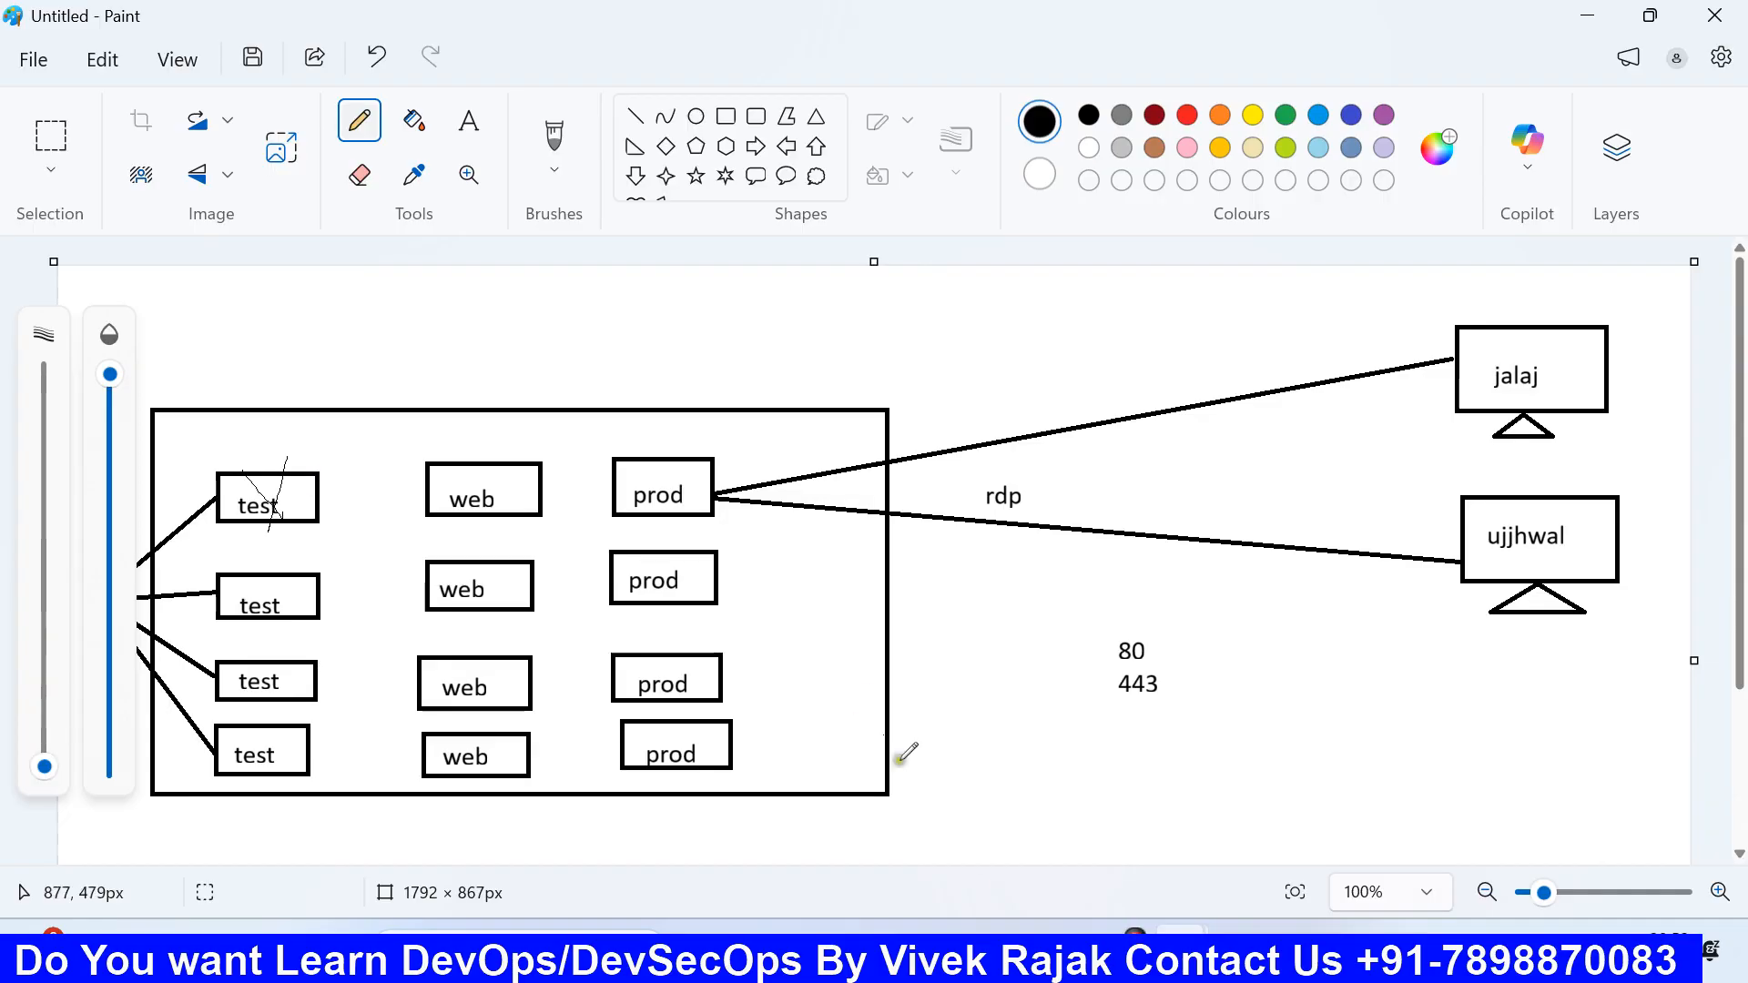
click(1002, 952)
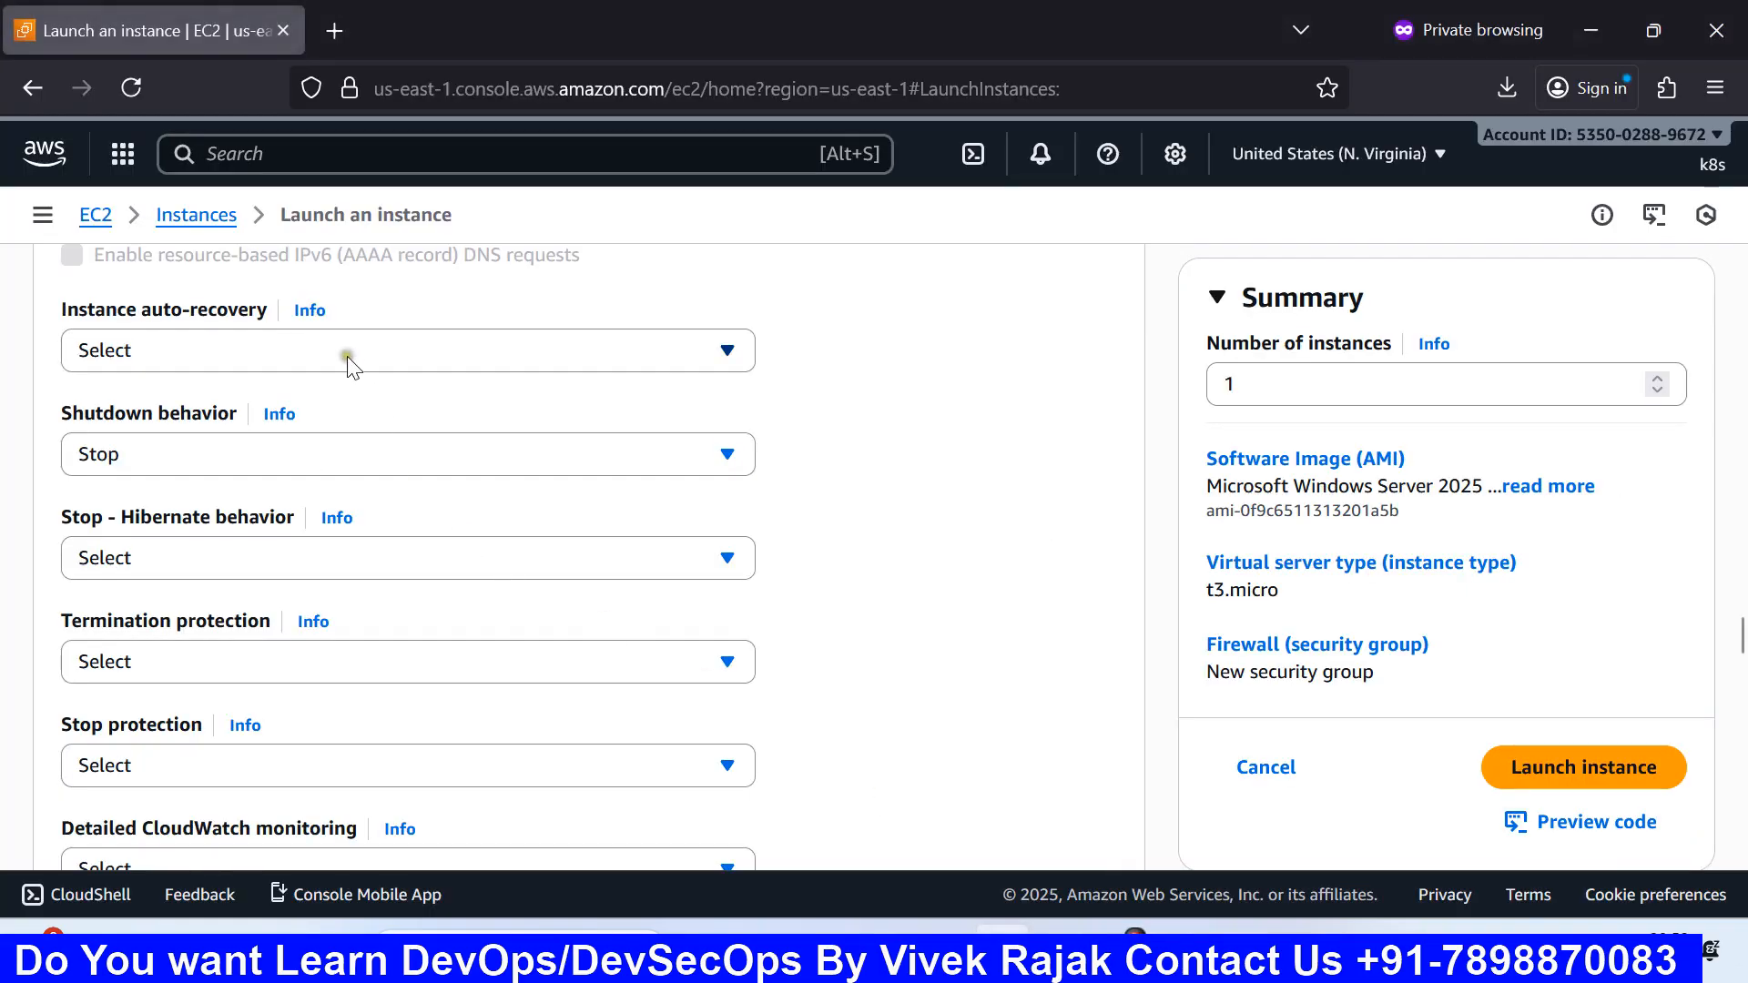
Step: Review the Instance auto-recovery dropdown choices without selecting one, leaving auto-recovery unset
scroll(358, 363, up, 3)
click(310, 487)
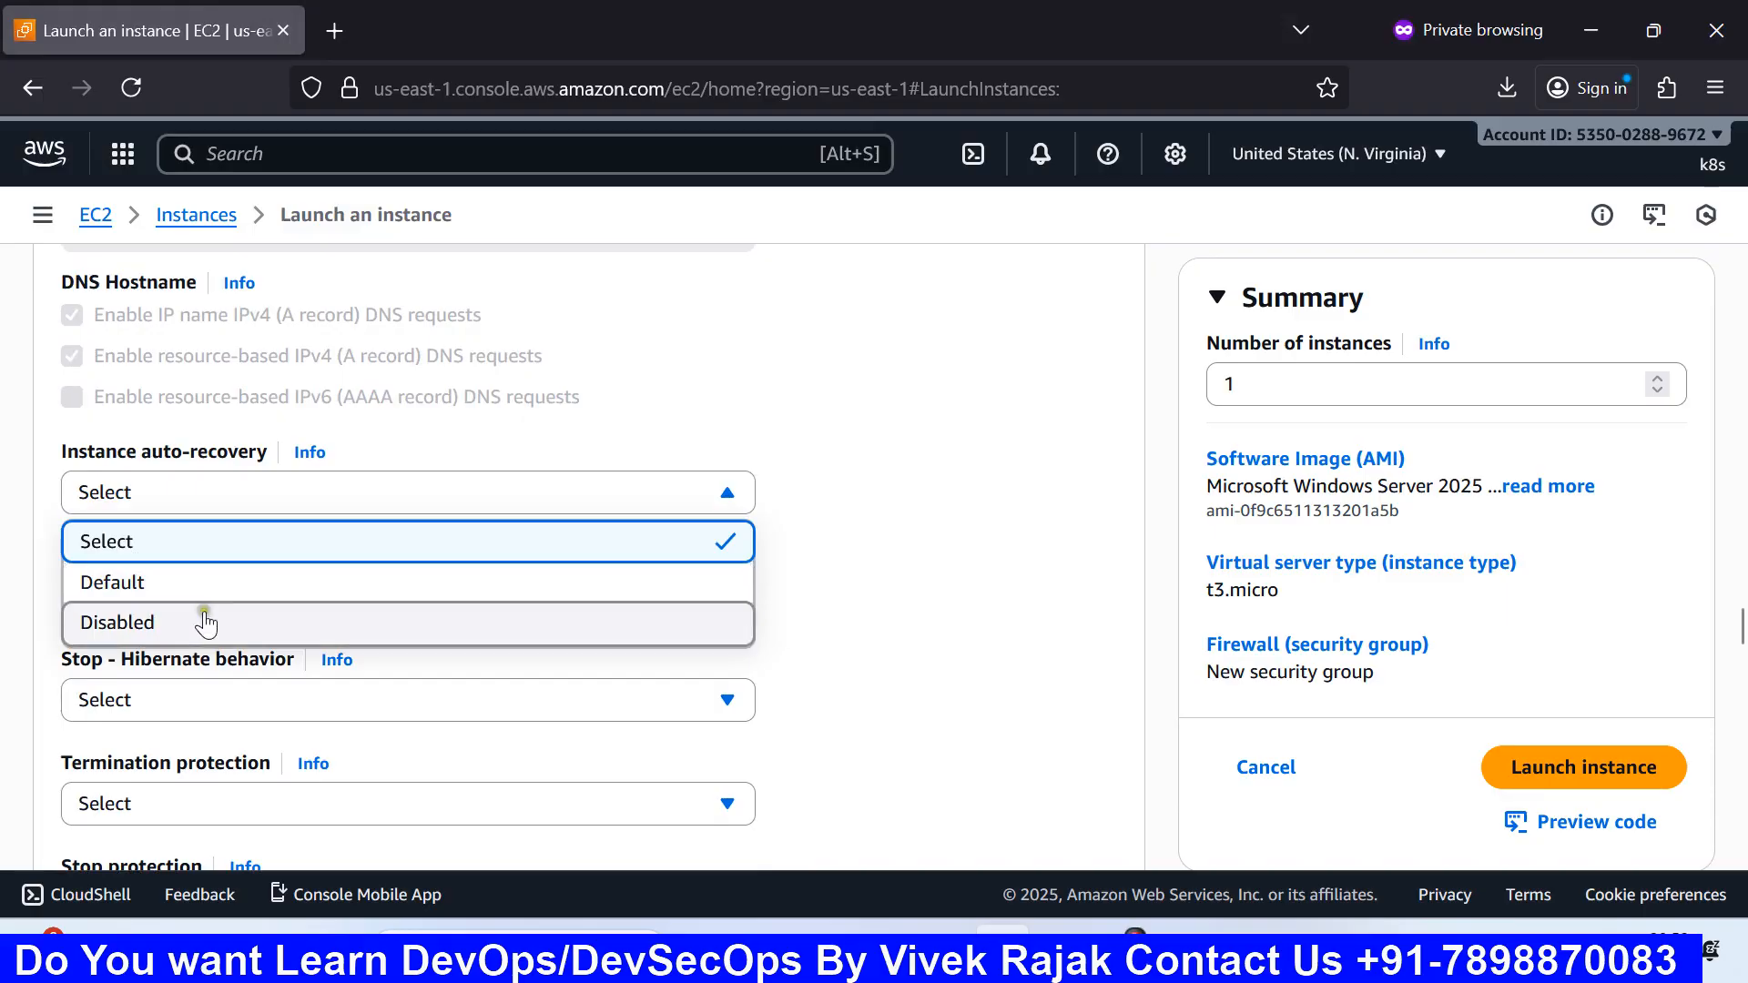
click(568, 401)
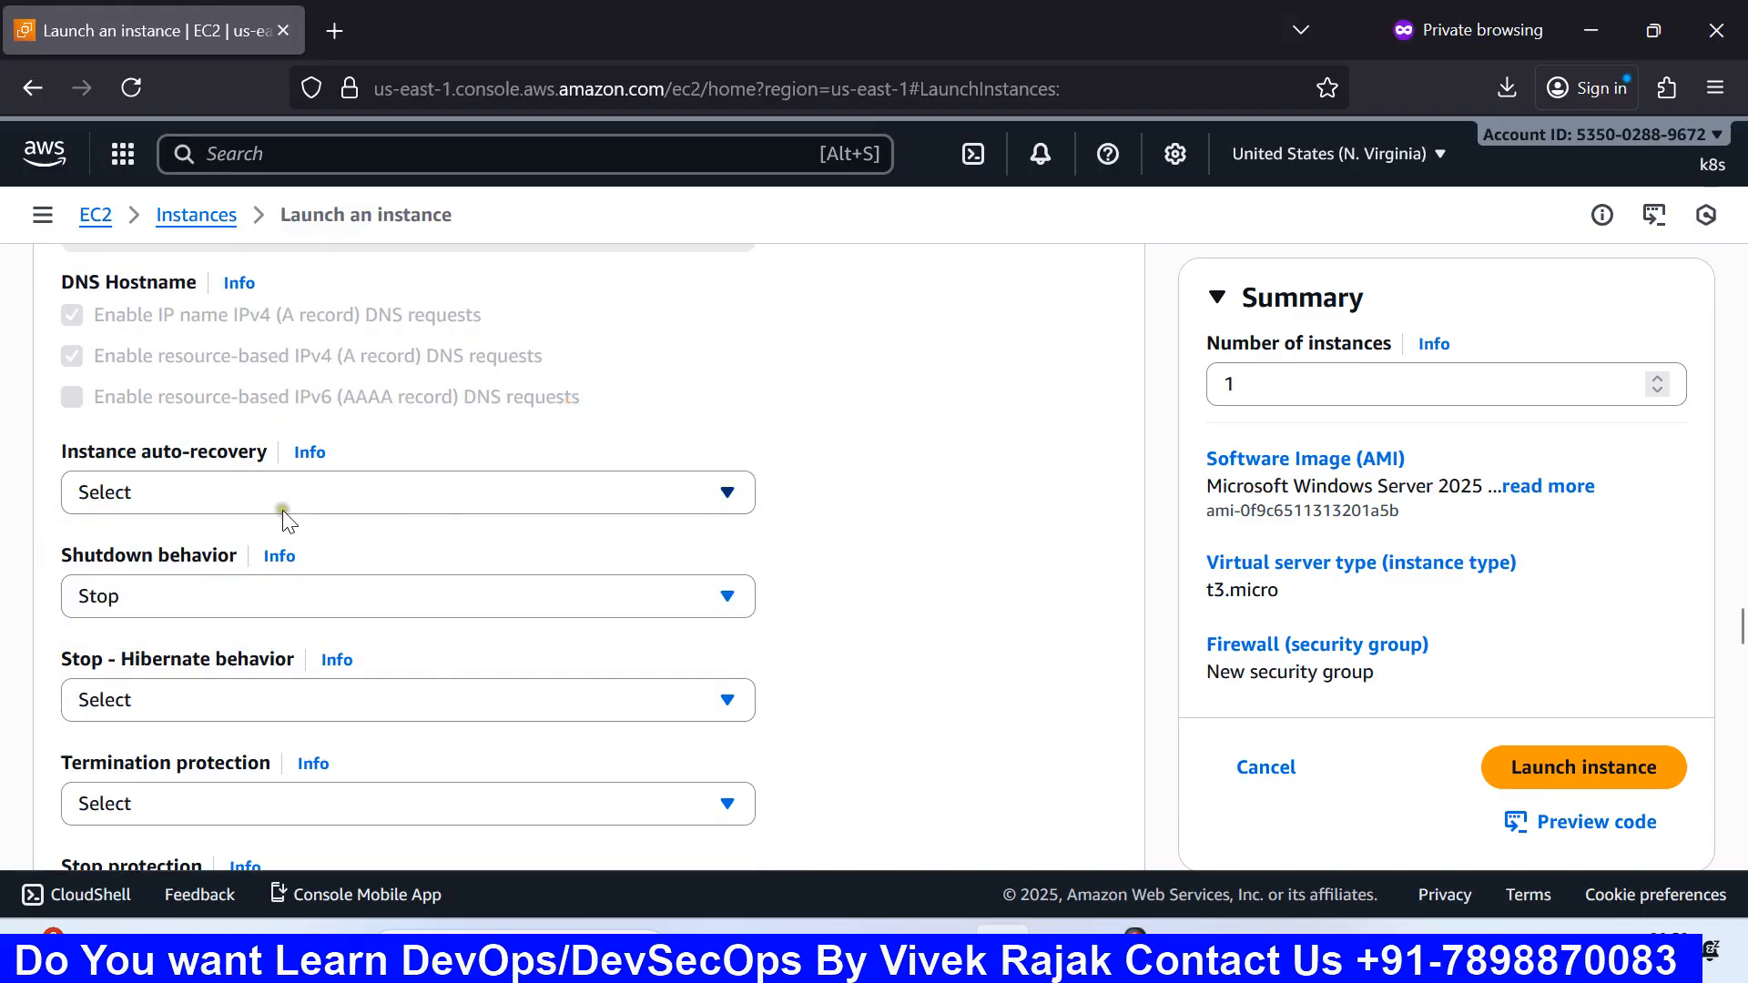
Step: In the Paint network diagram, undo both pencil strokes over the top test box, then return to the EC2 form
mouse_move(1366, 923)
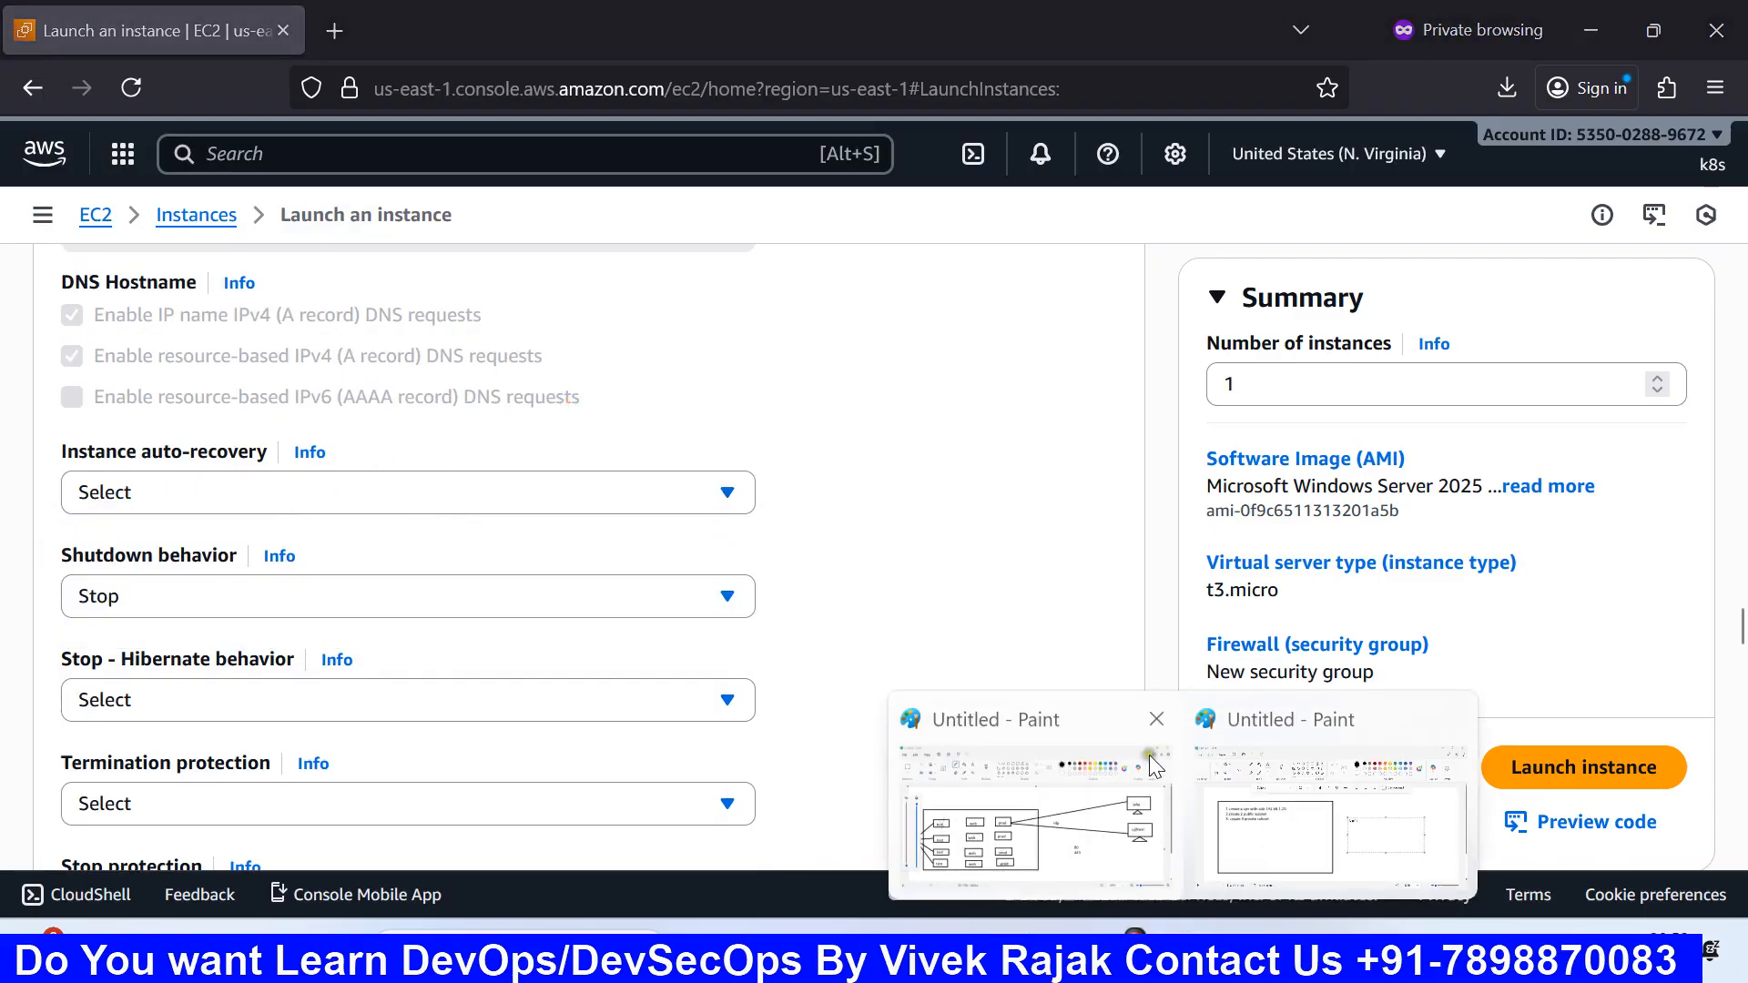
click(1139, 769)
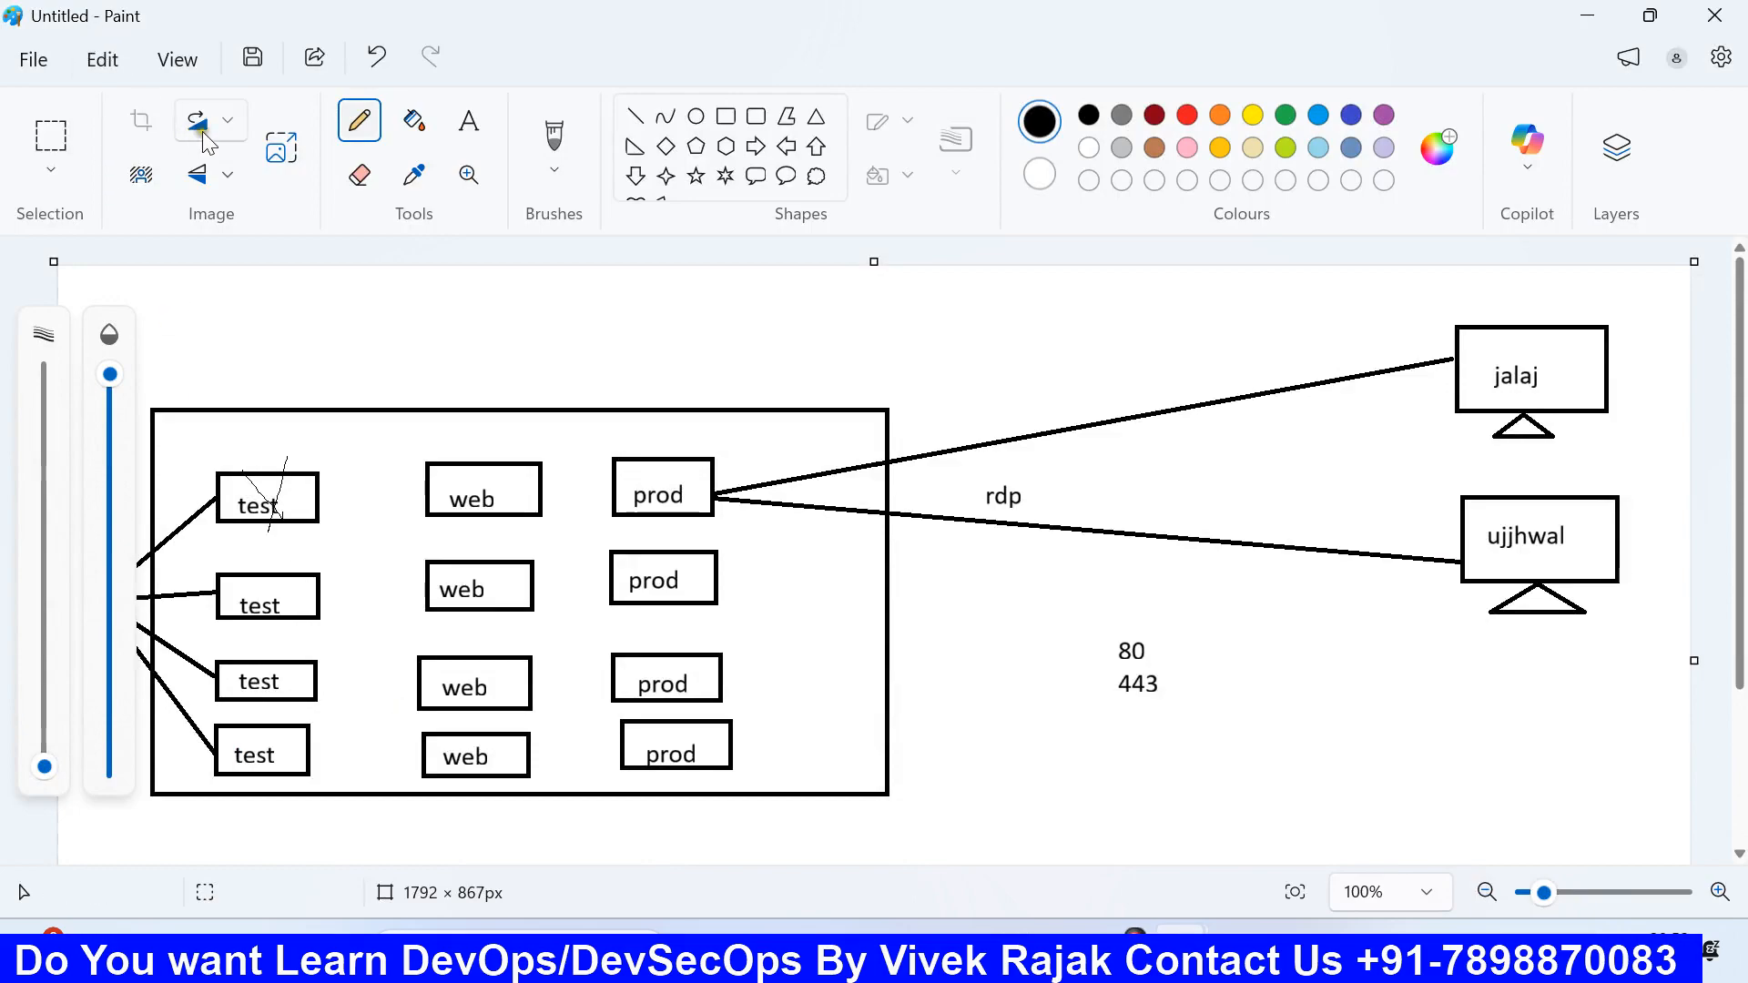
click(376, 57)
click(375, 62)
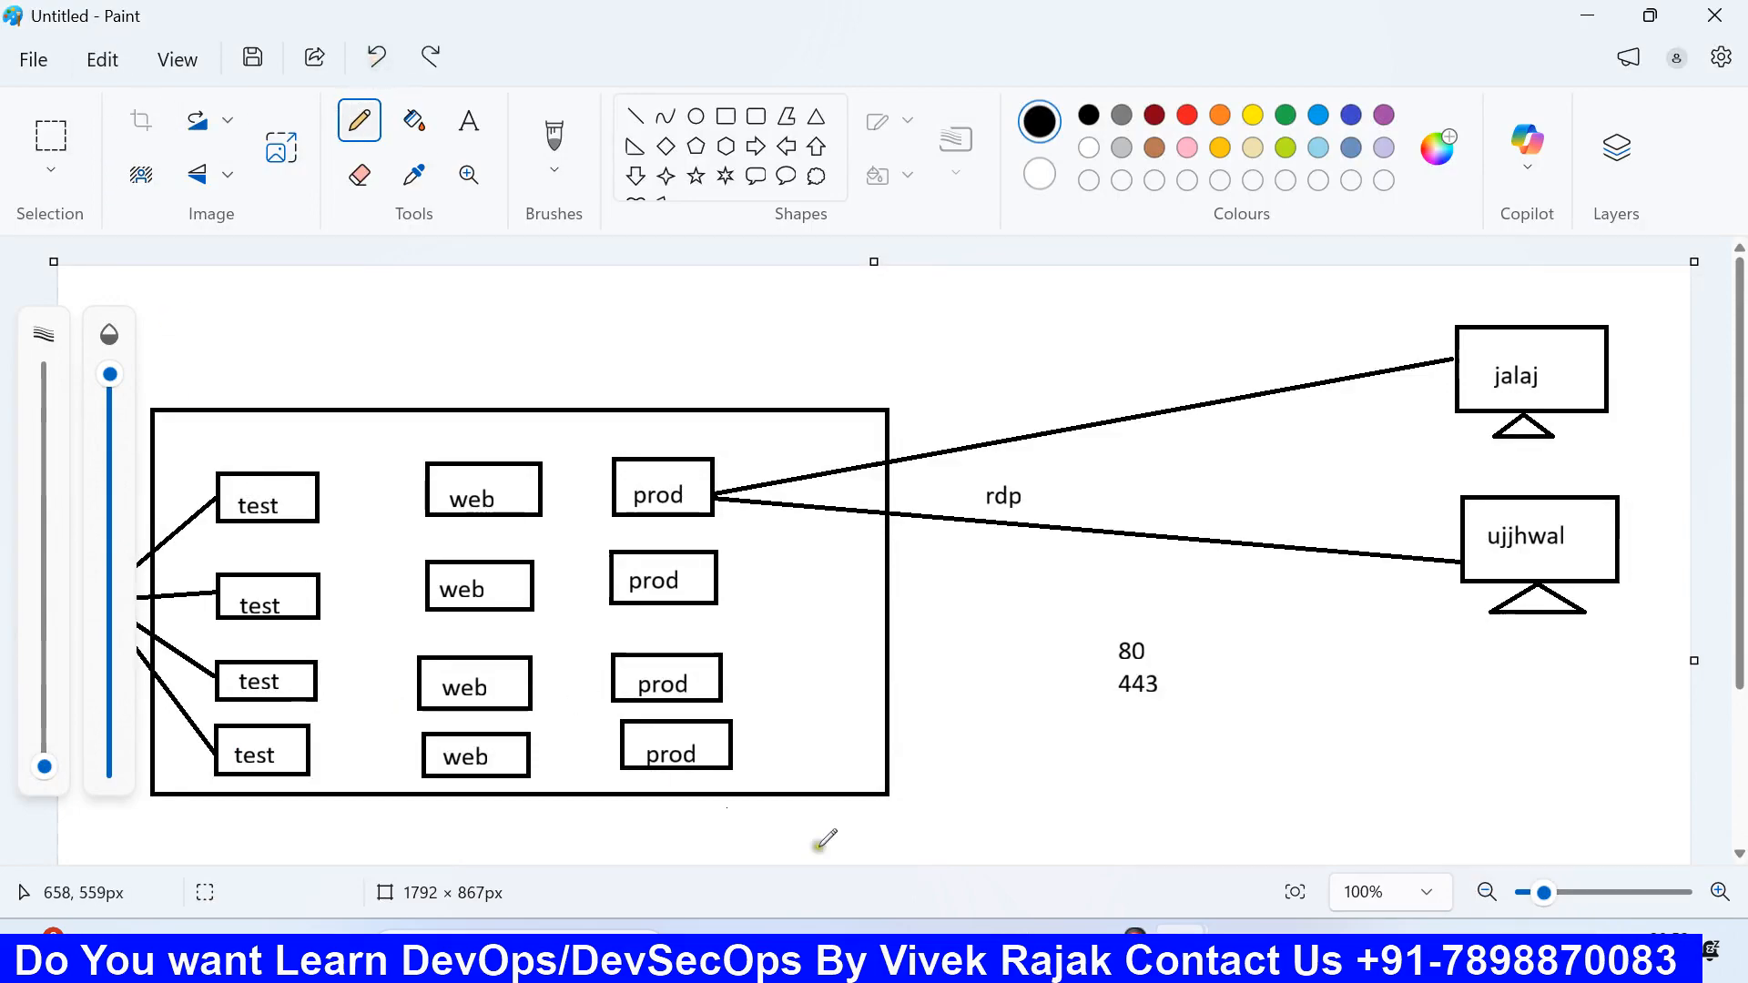
click(1003, 949)
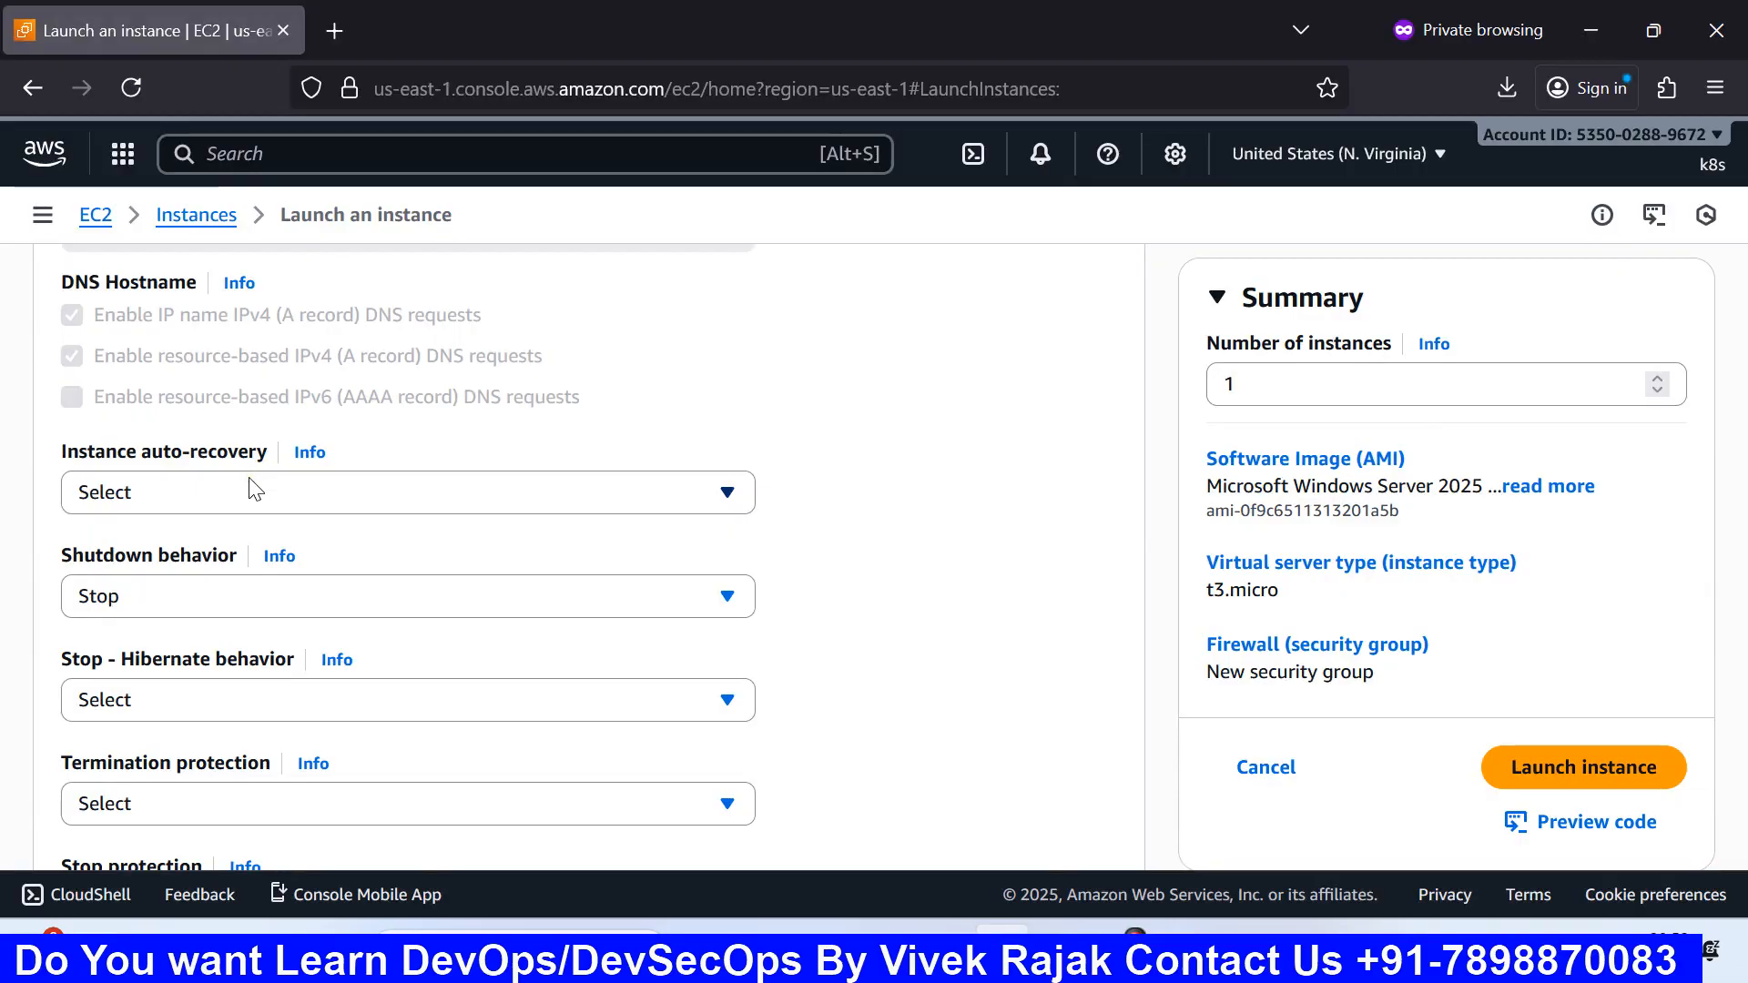
scroll(249, 478, down, 3)
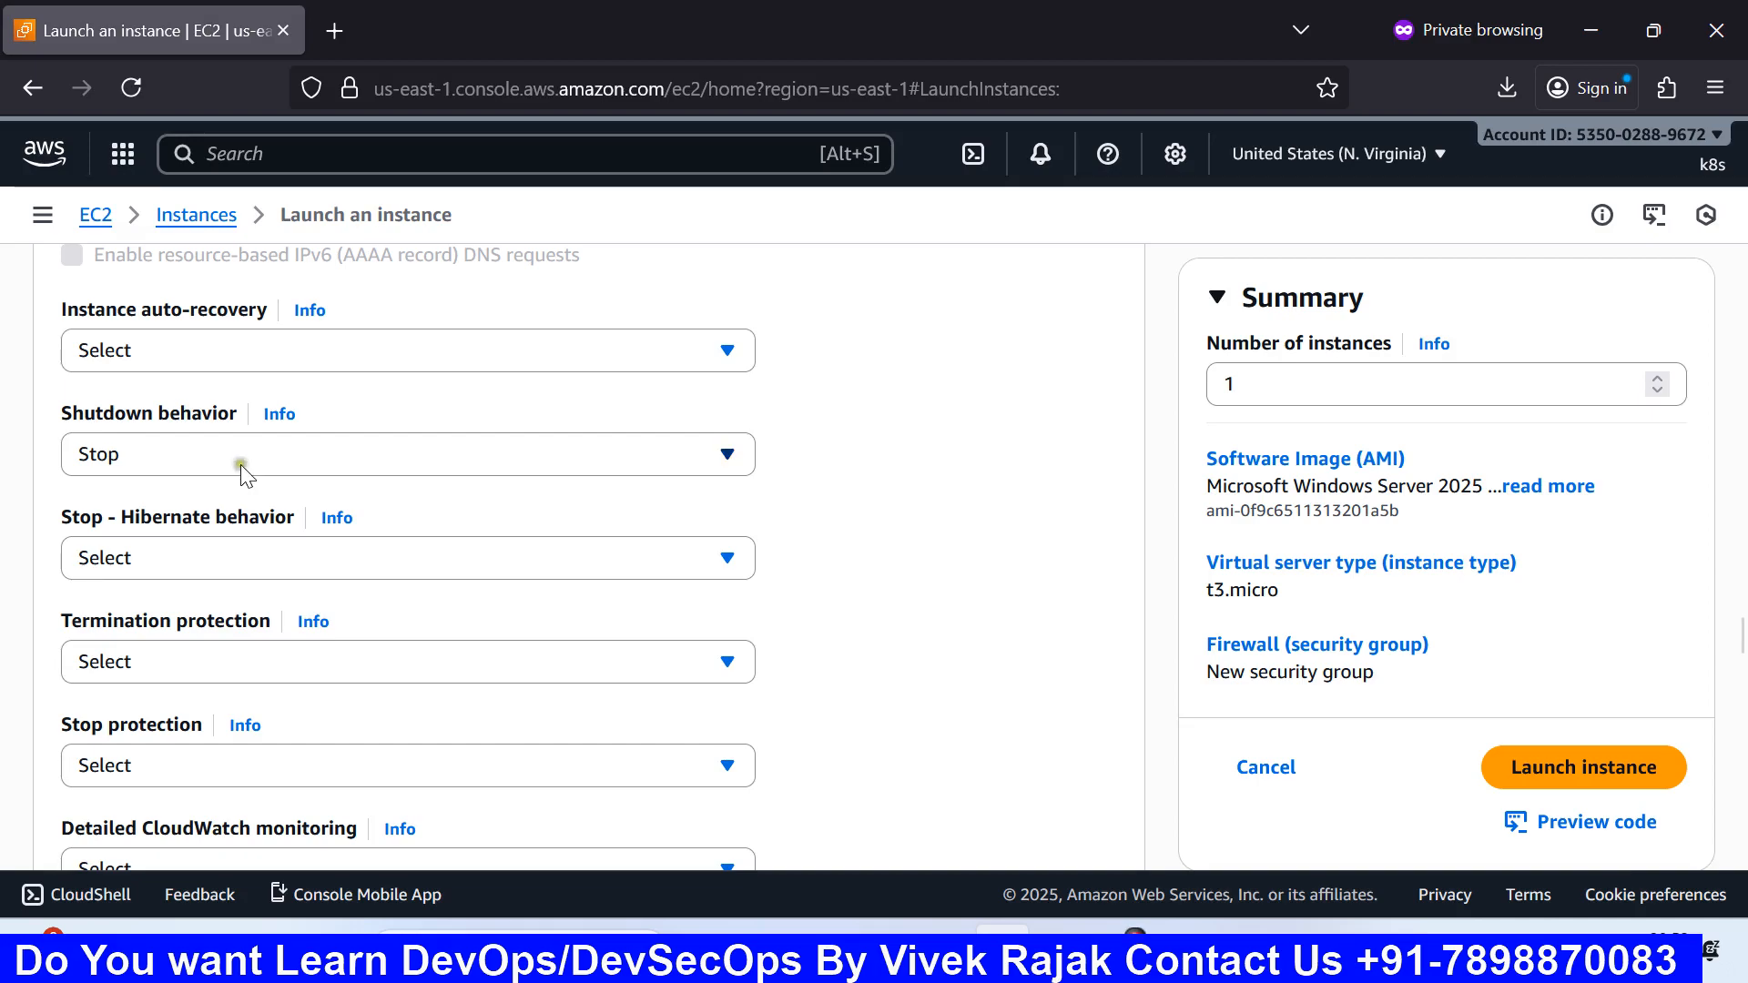
click(240, 461)
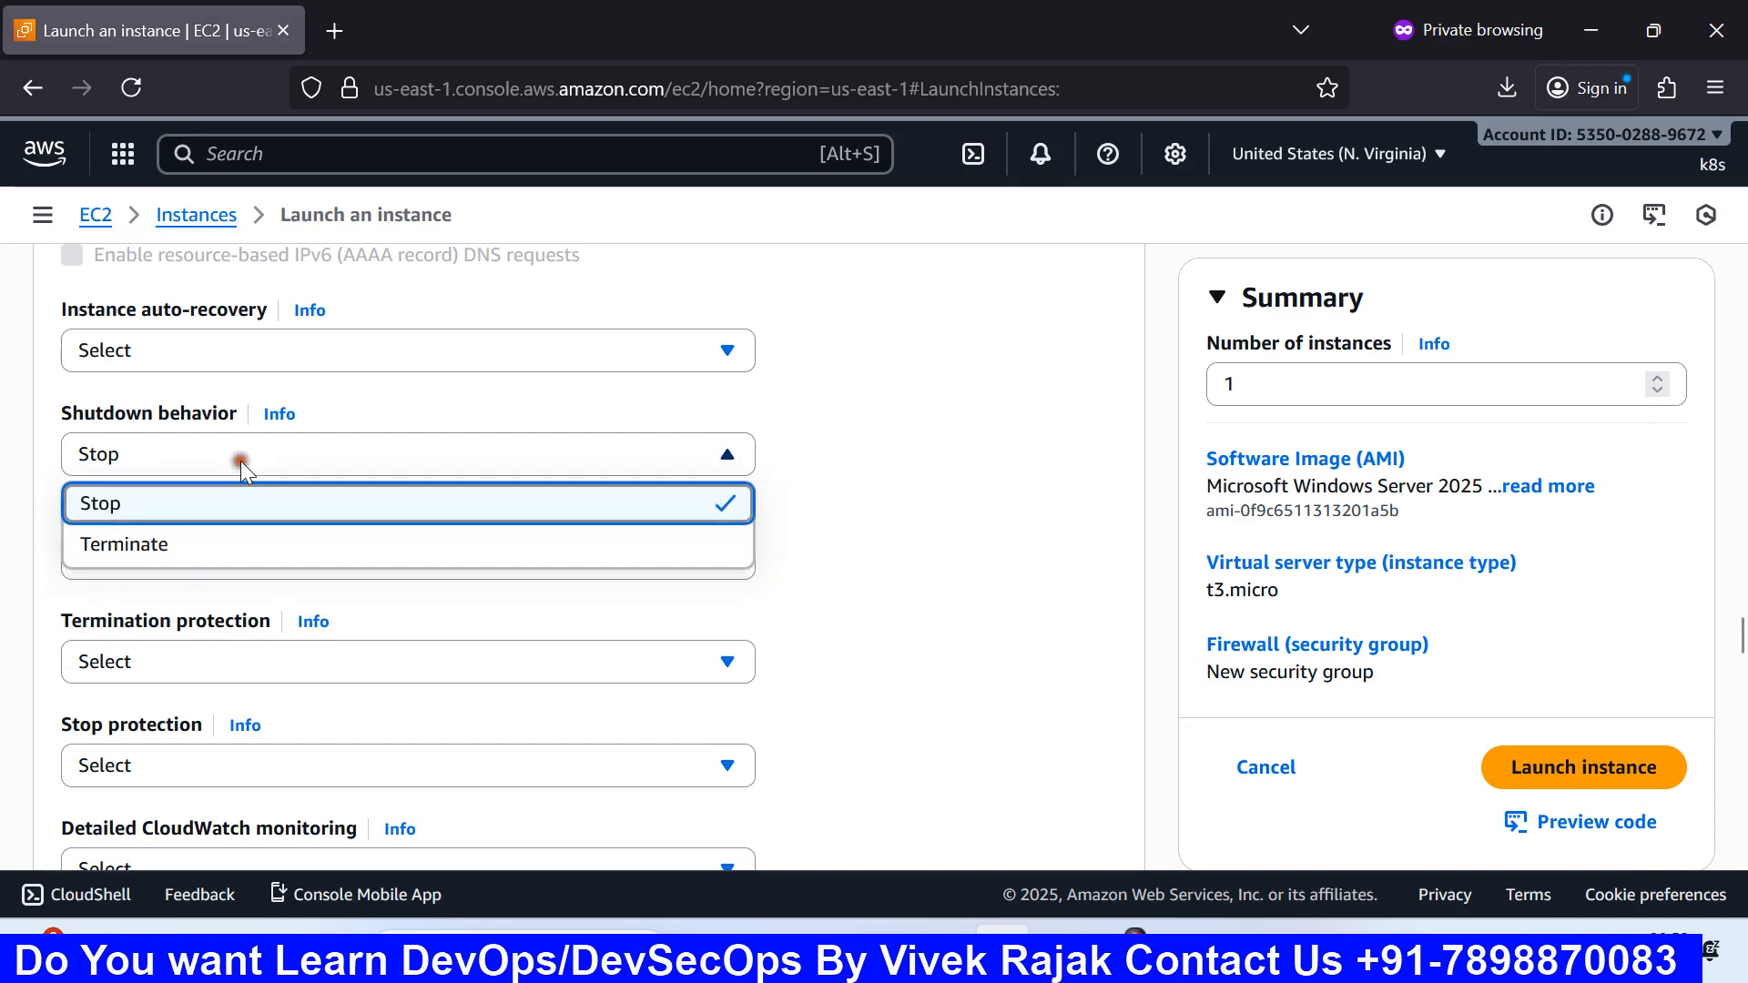
click(986, 519)
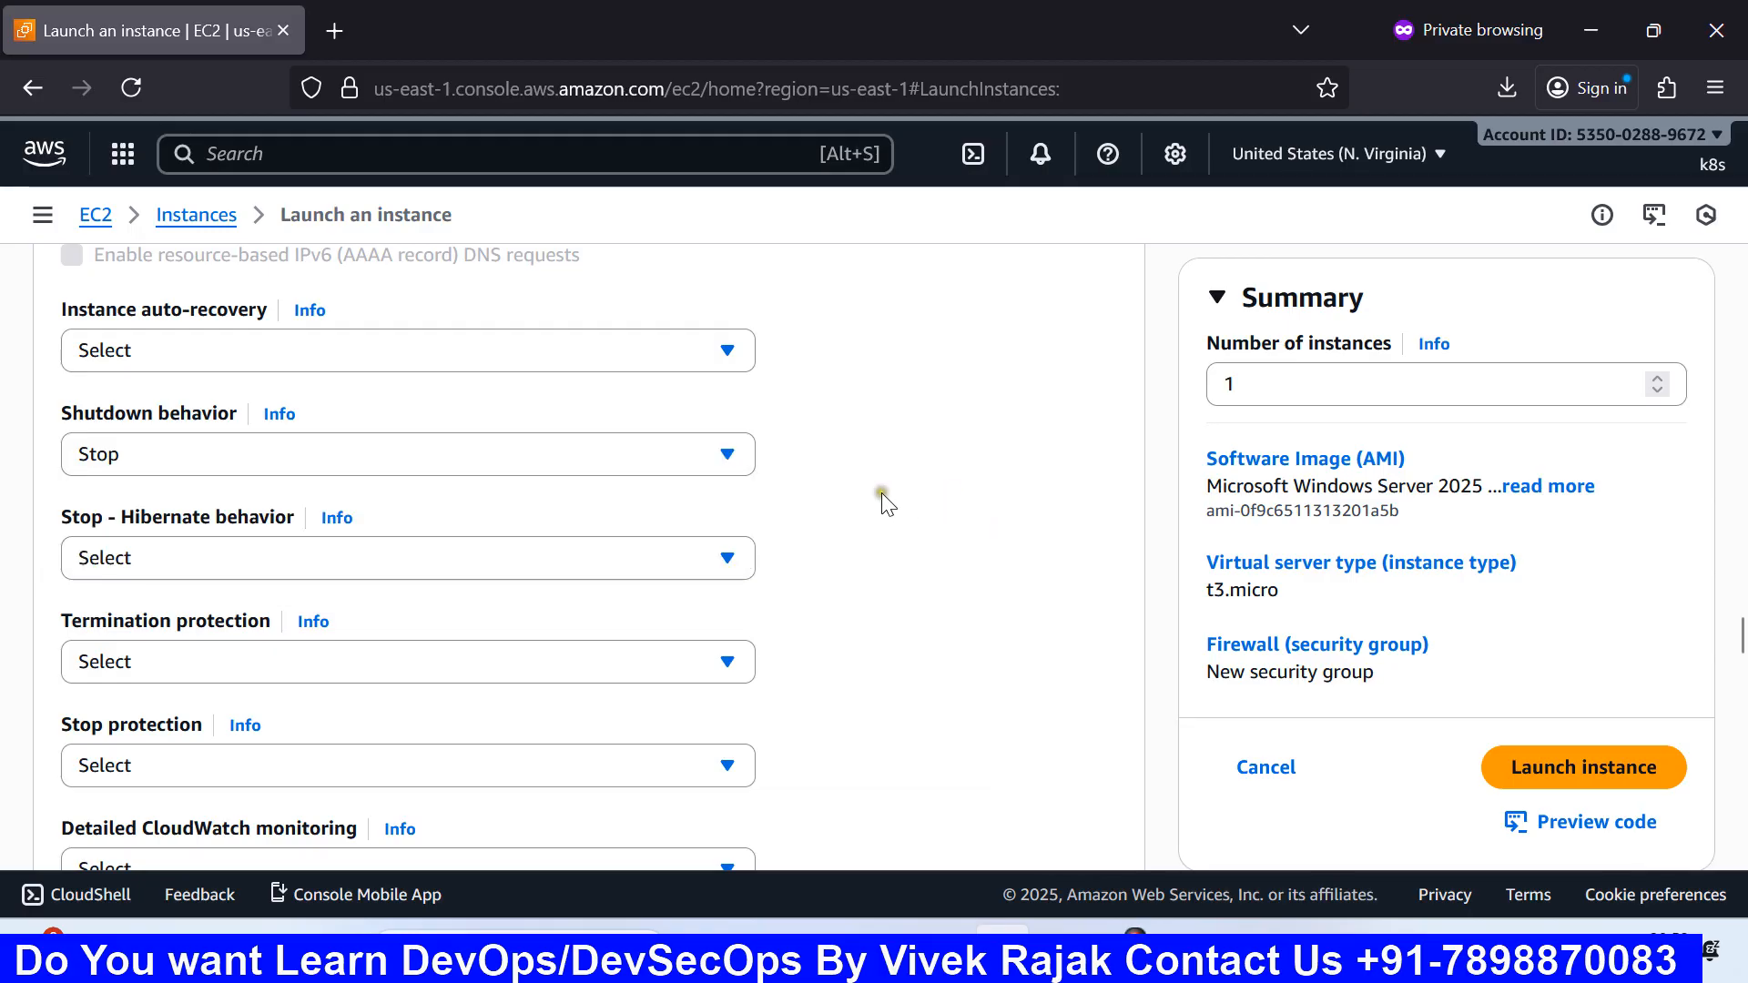
click(727, 455)
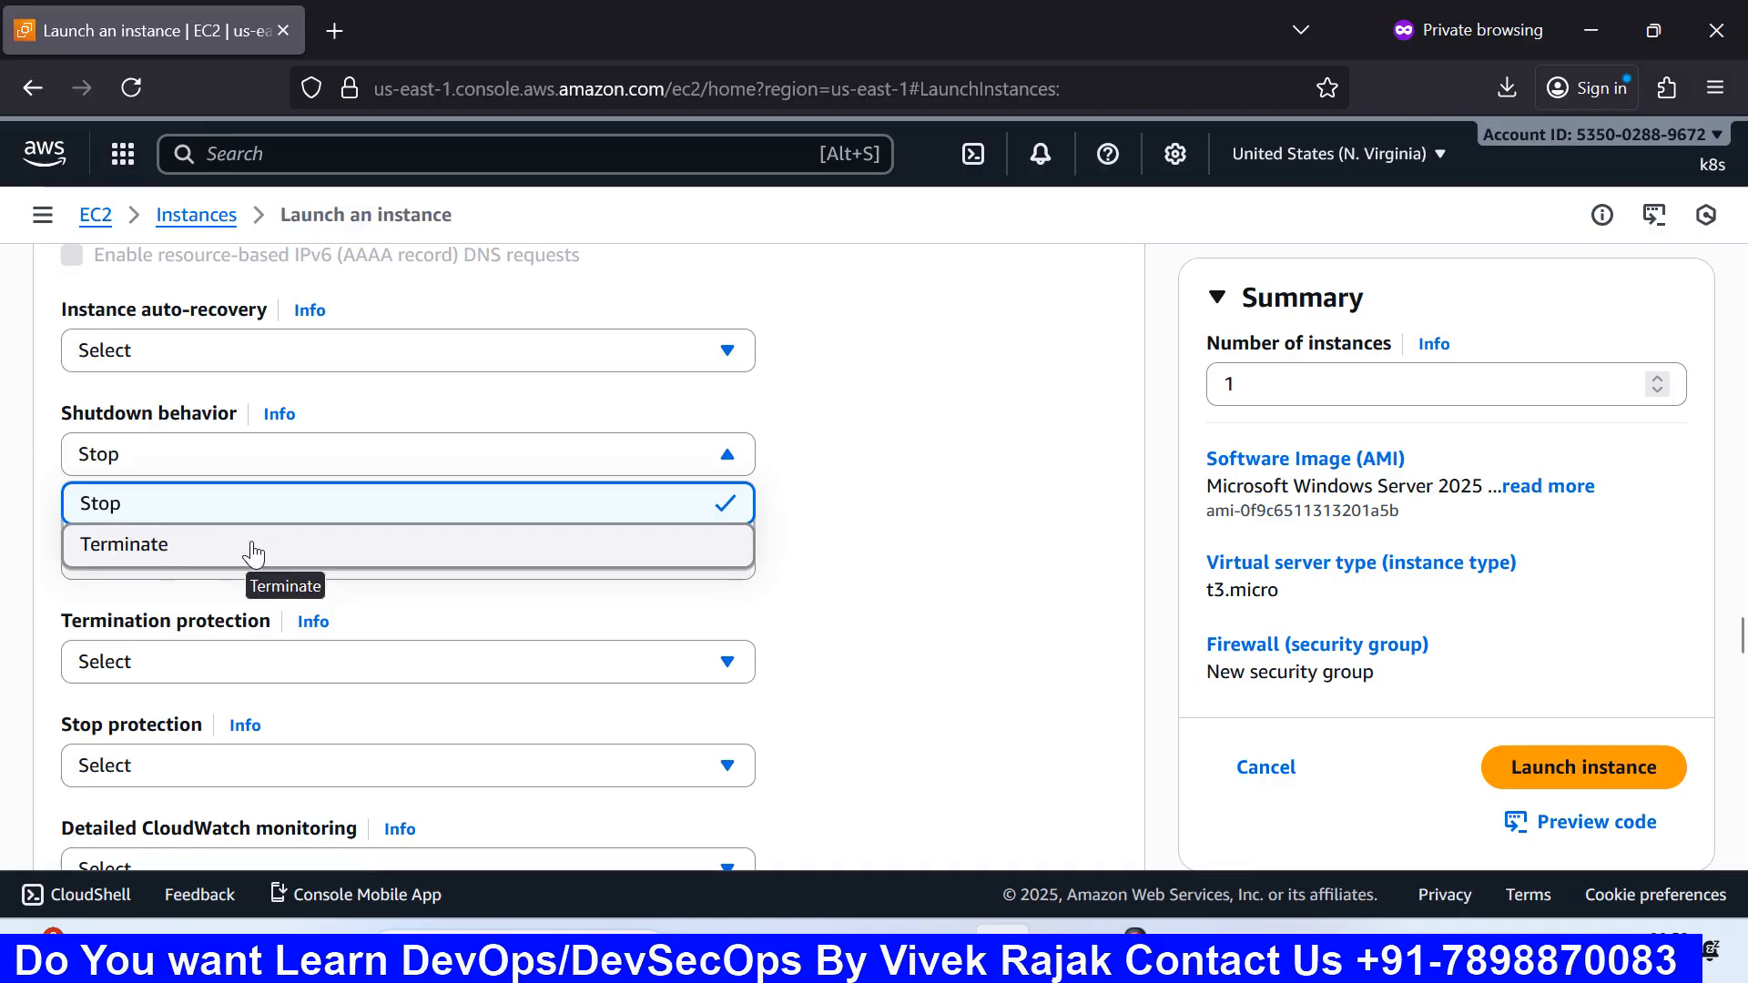
click(155, 506)
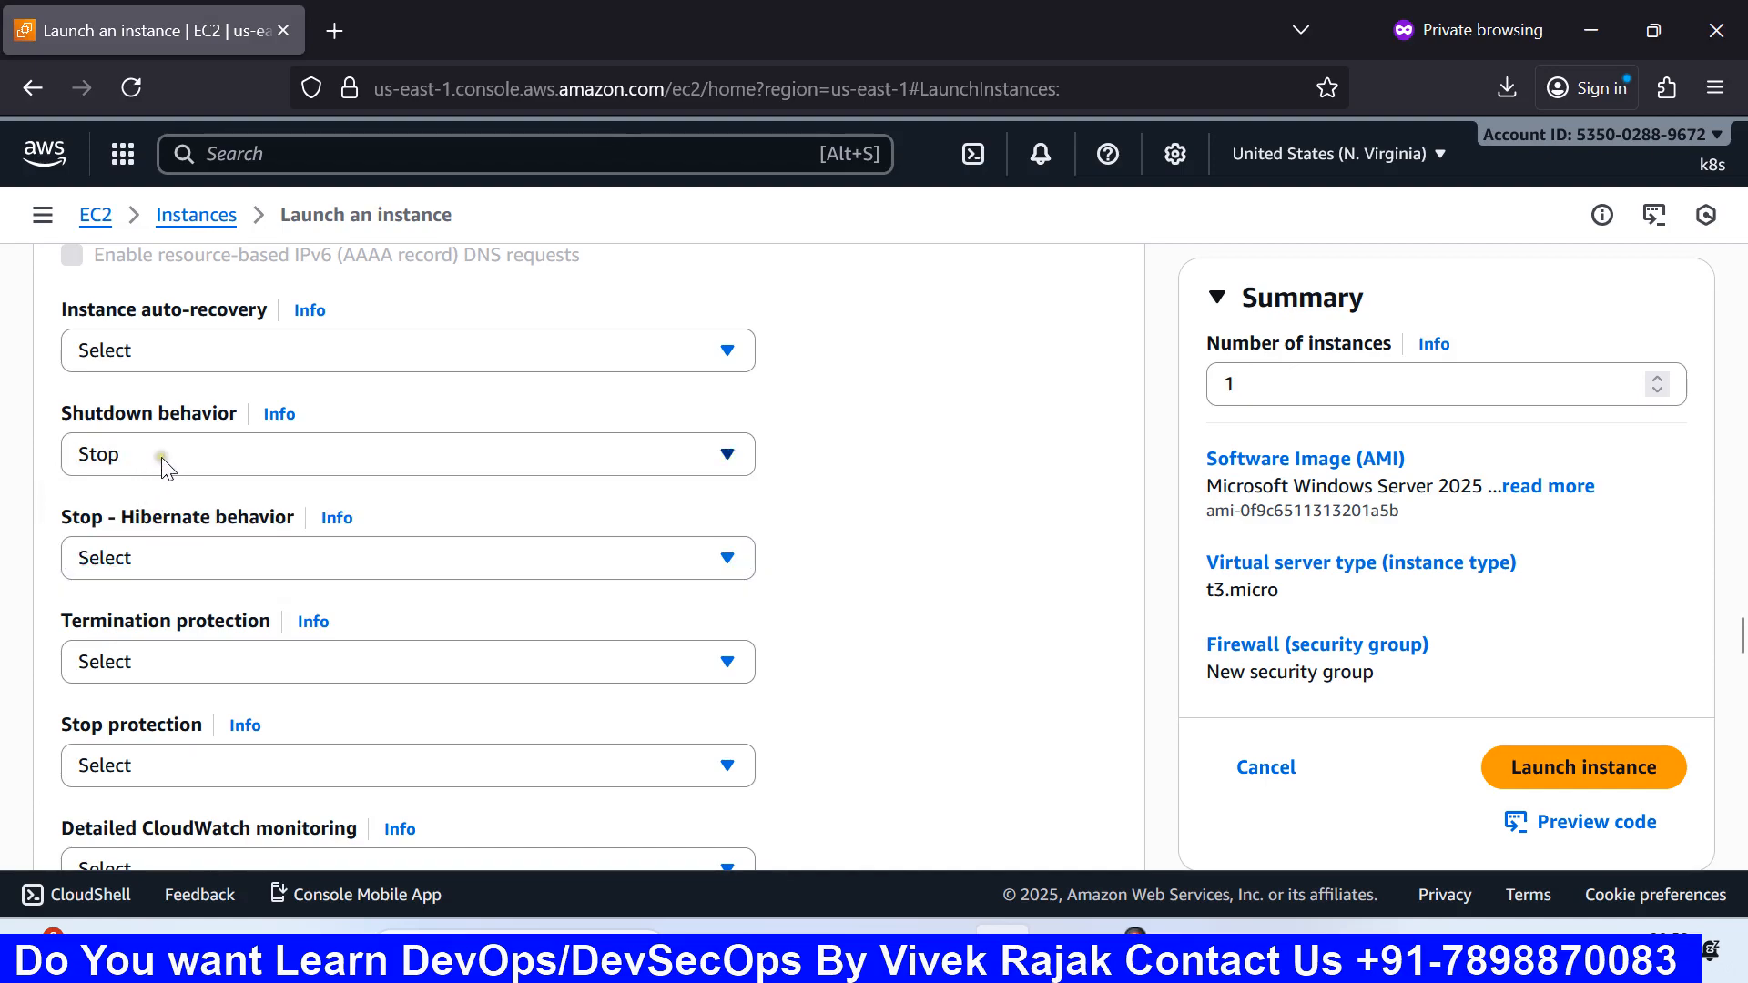
click(161, 457)
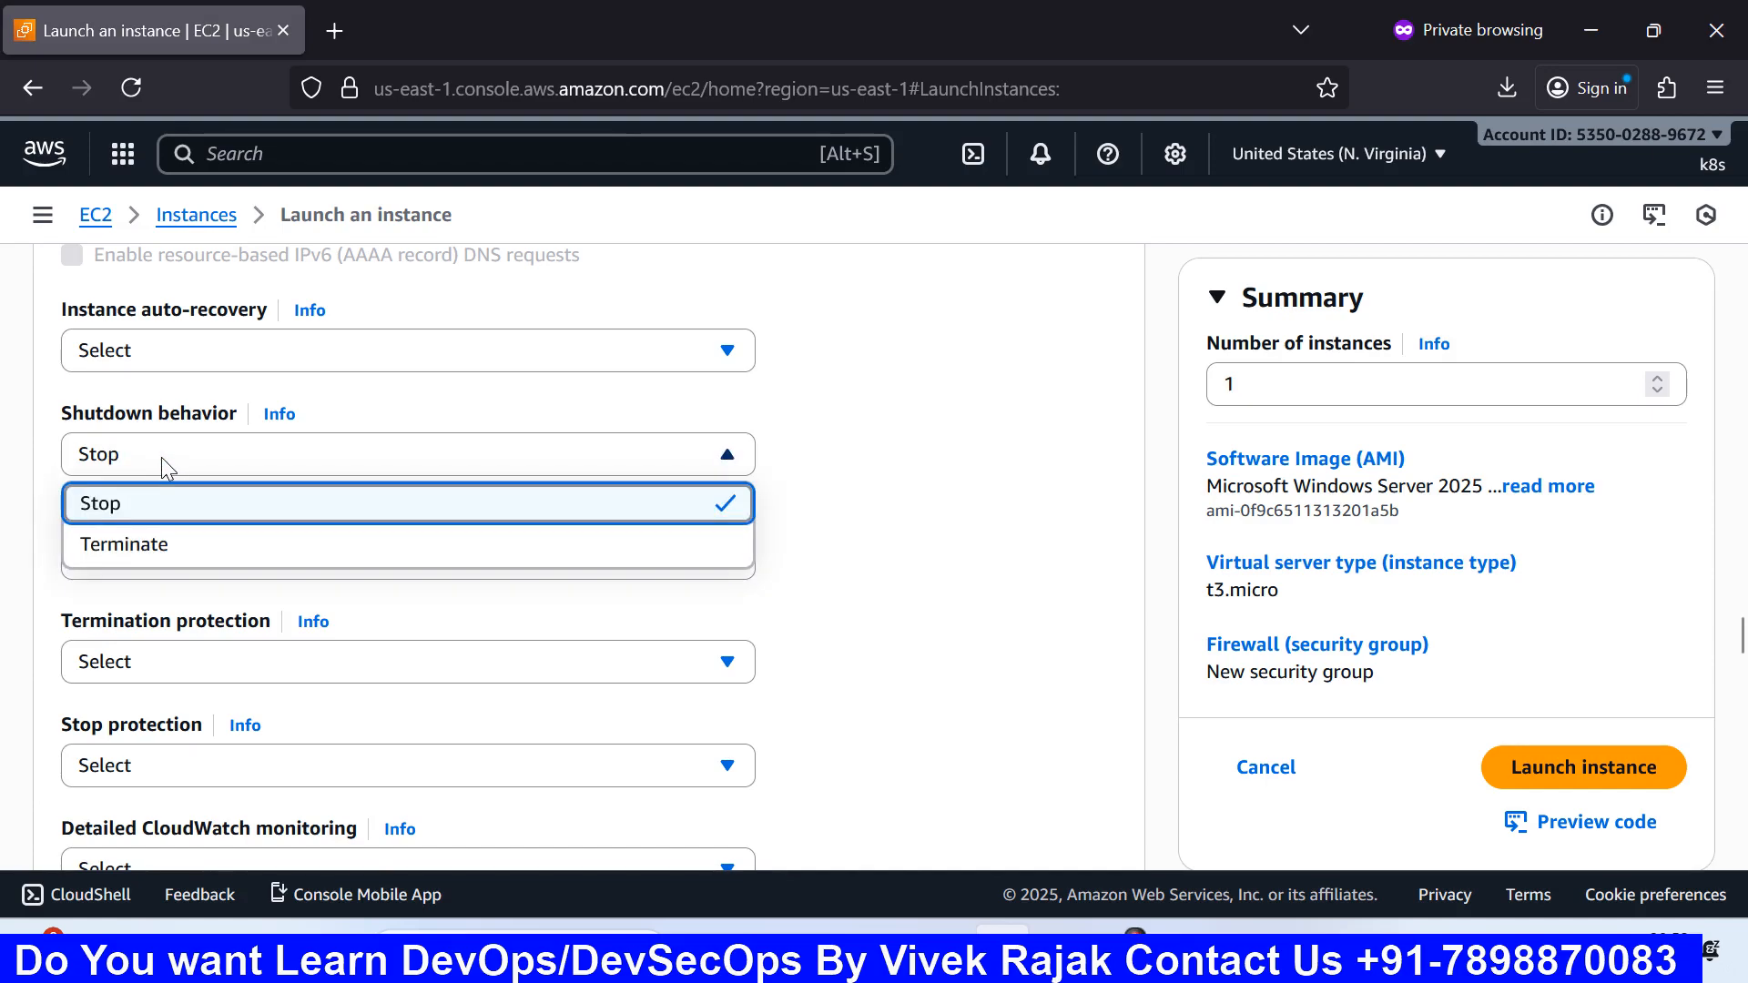
click(162, 457)
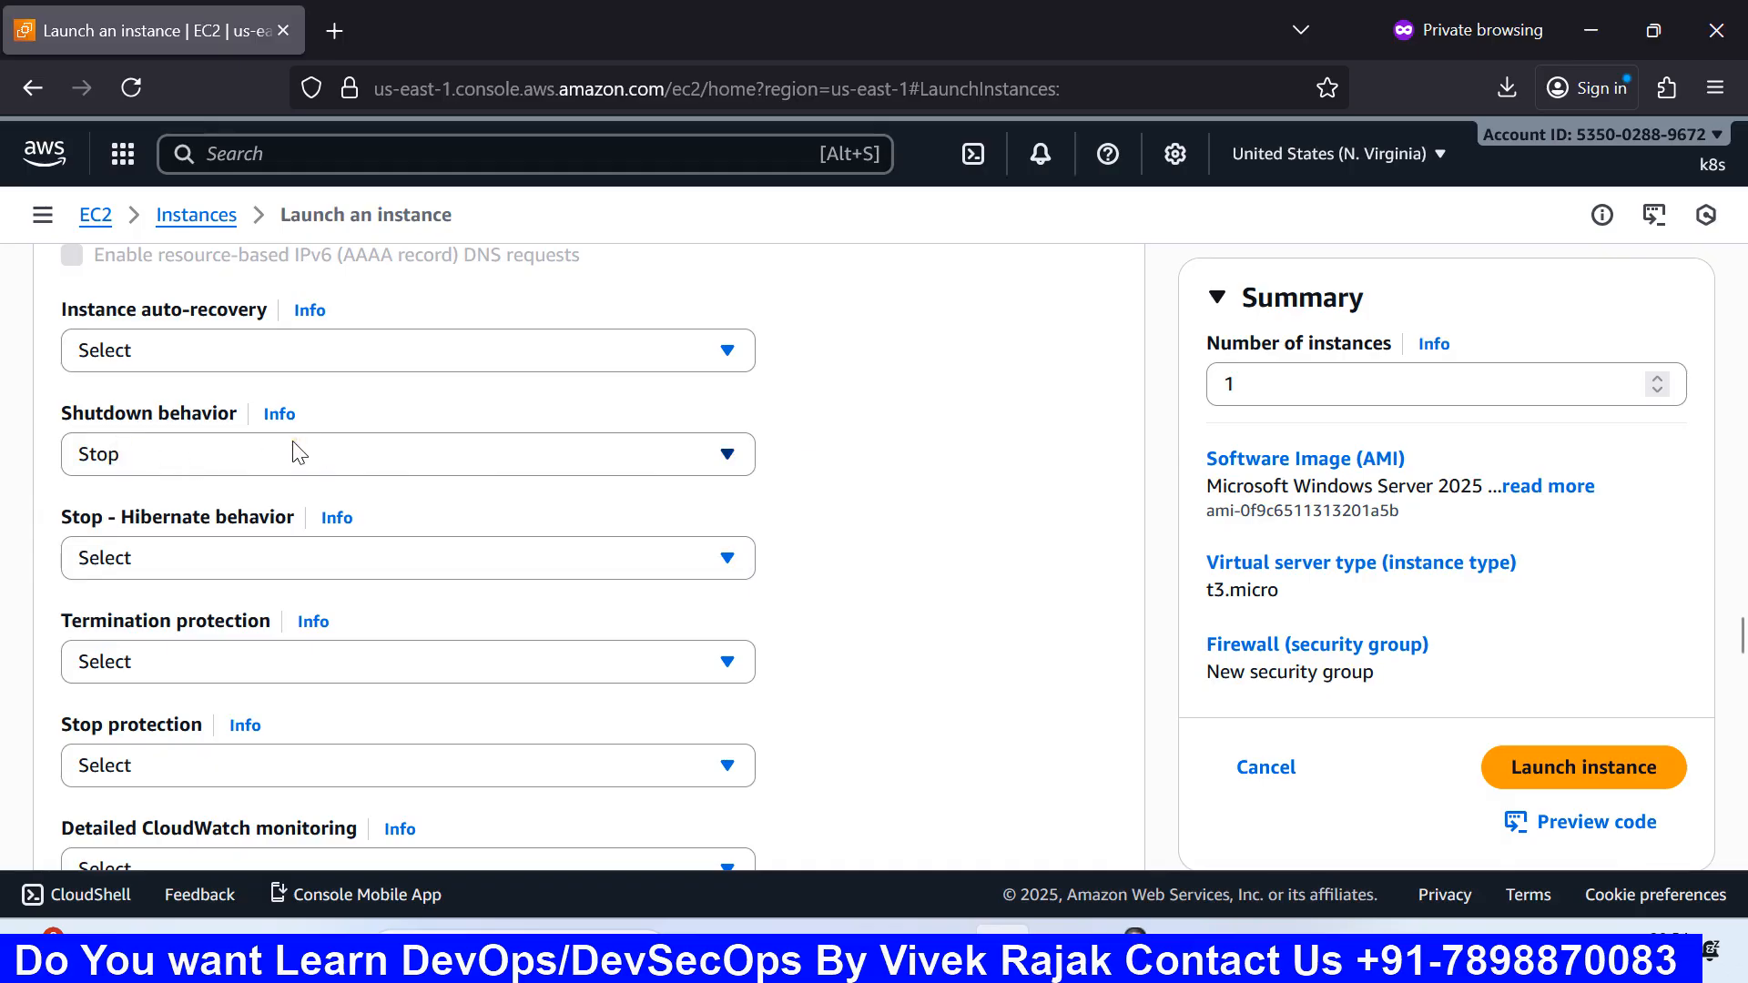
scroll(306, 452, down, 2)
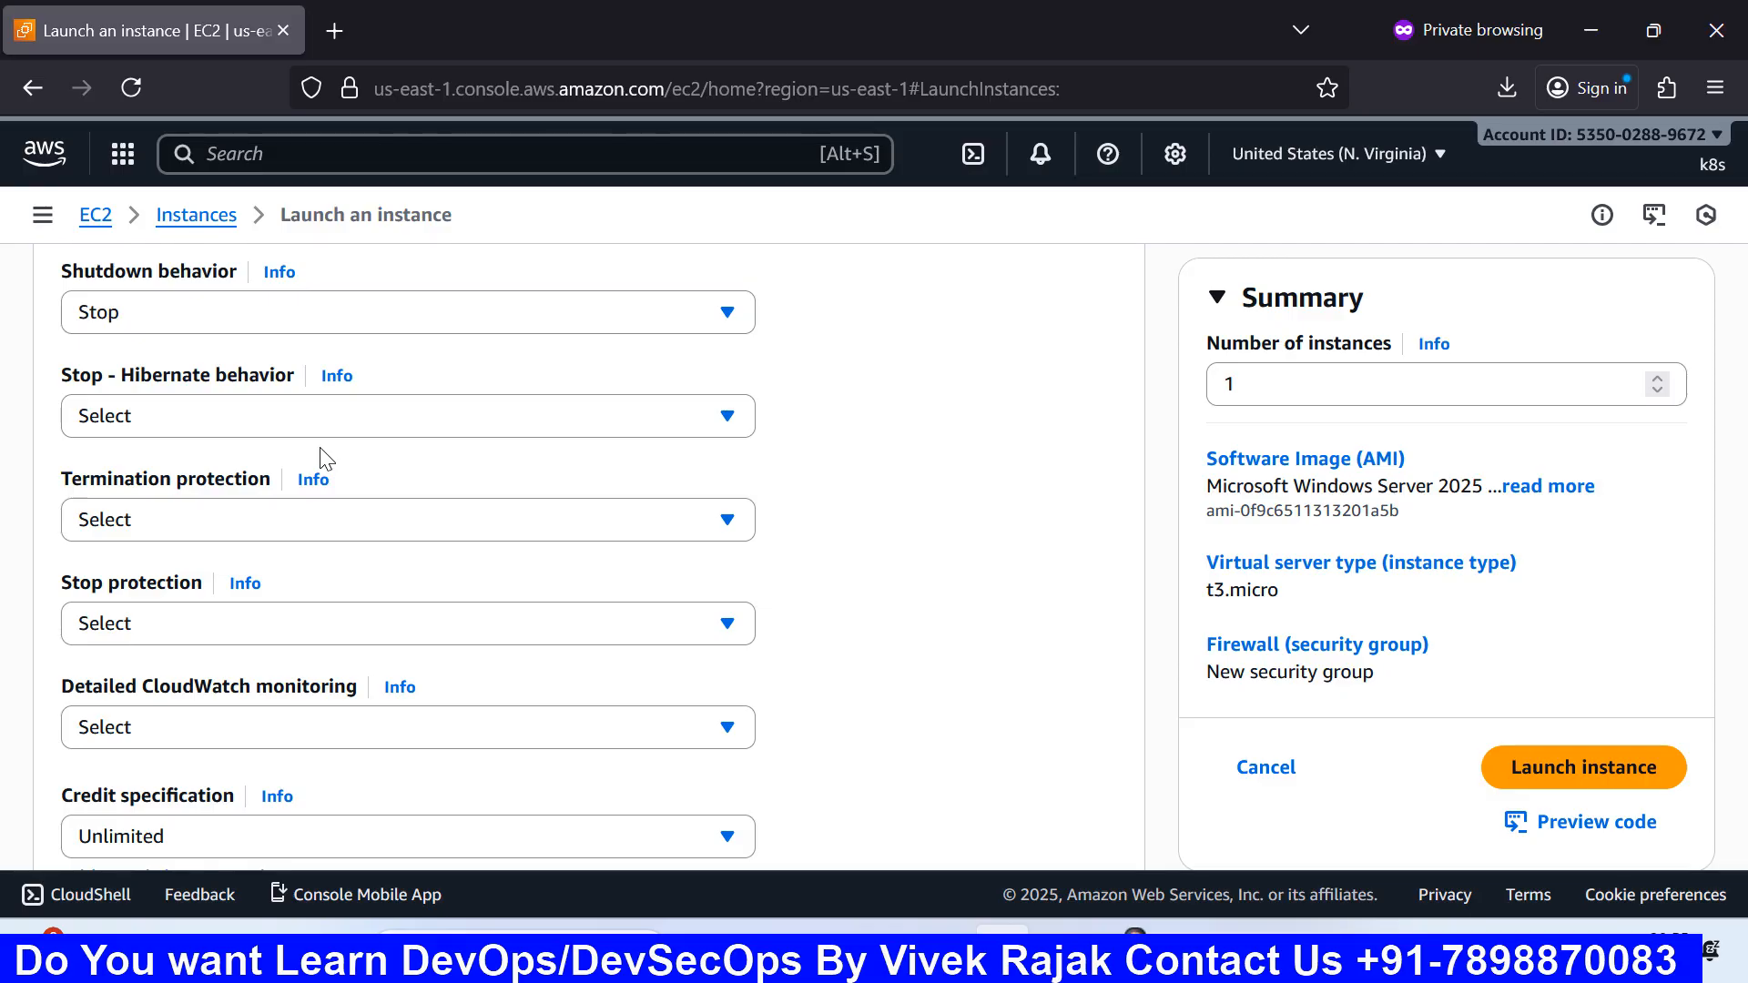
Step: Check the Stop - Hibernate behavior choices and leave it unset
click(315, 433)
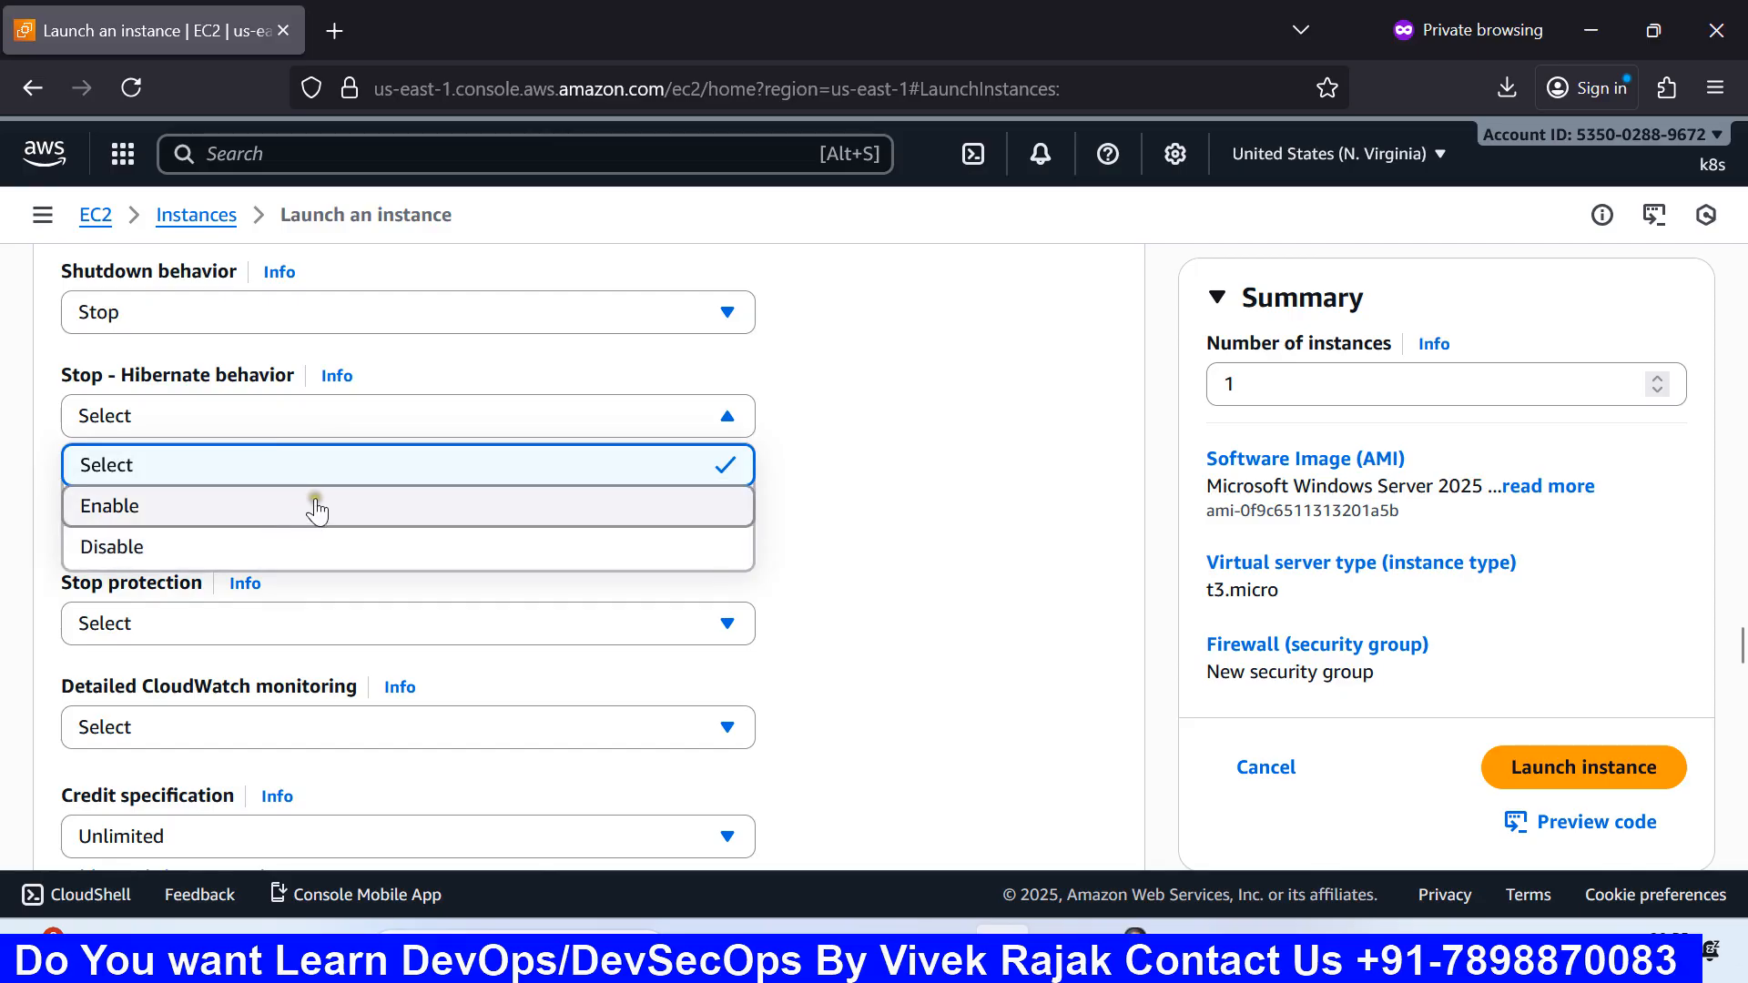
click(867, 492)
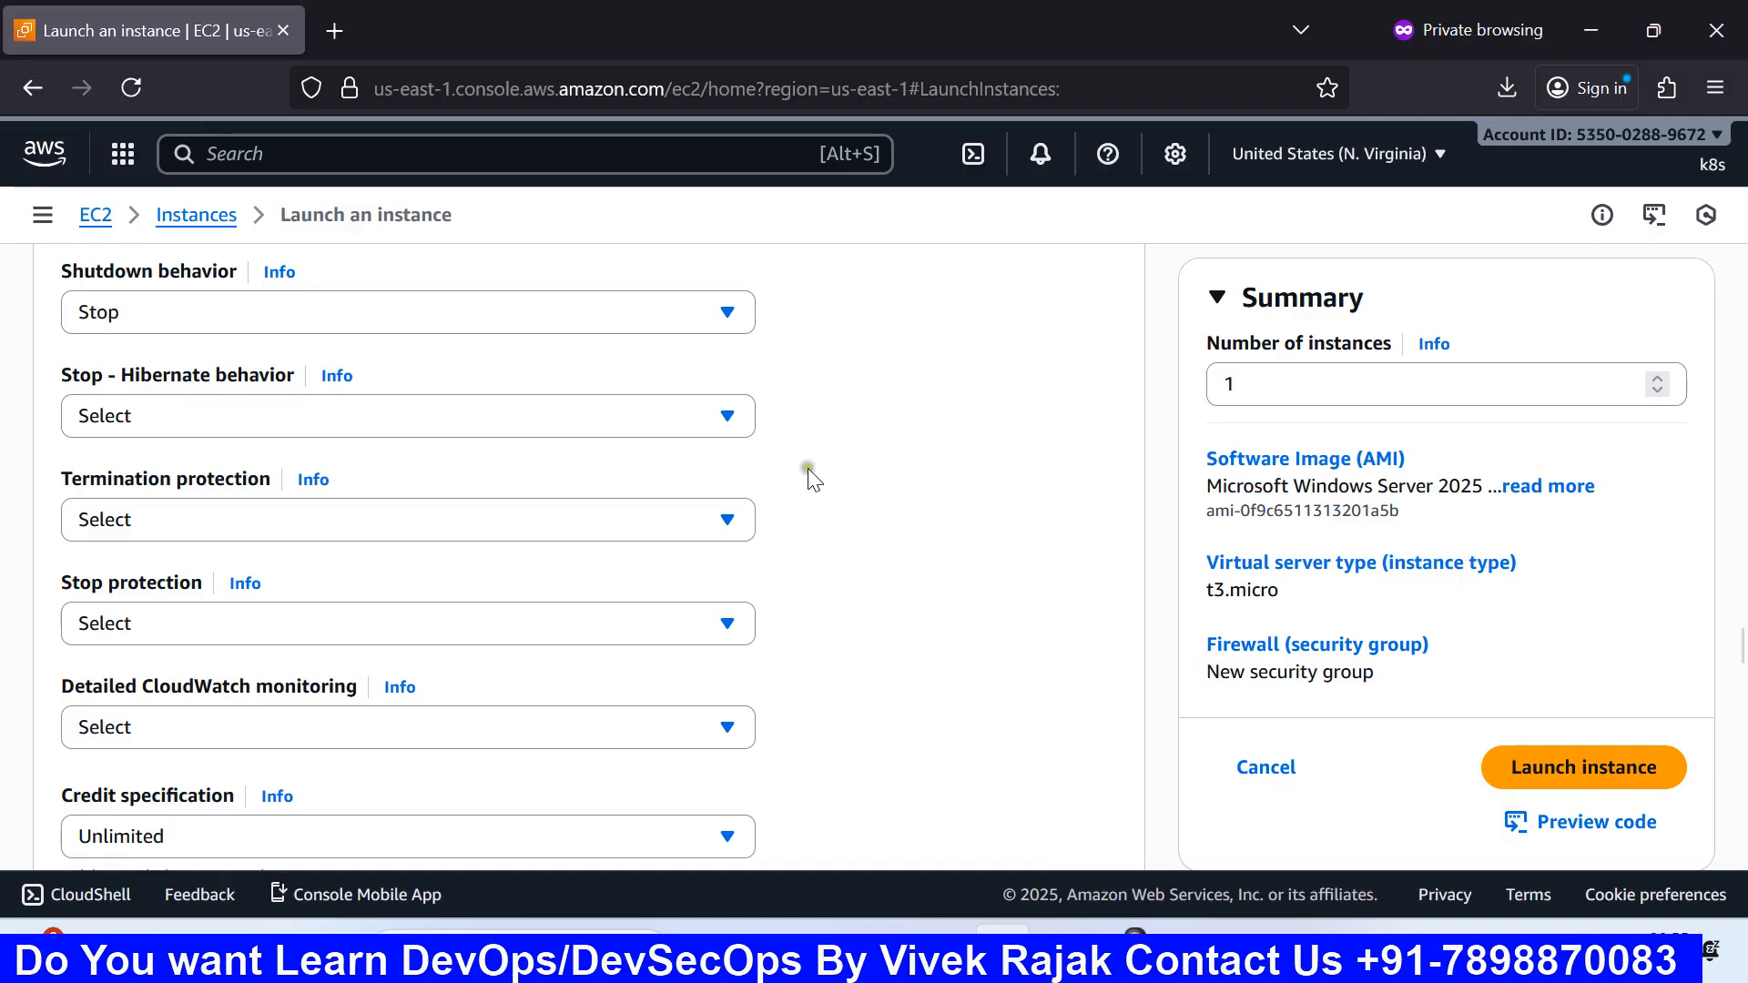
click(711, 417)
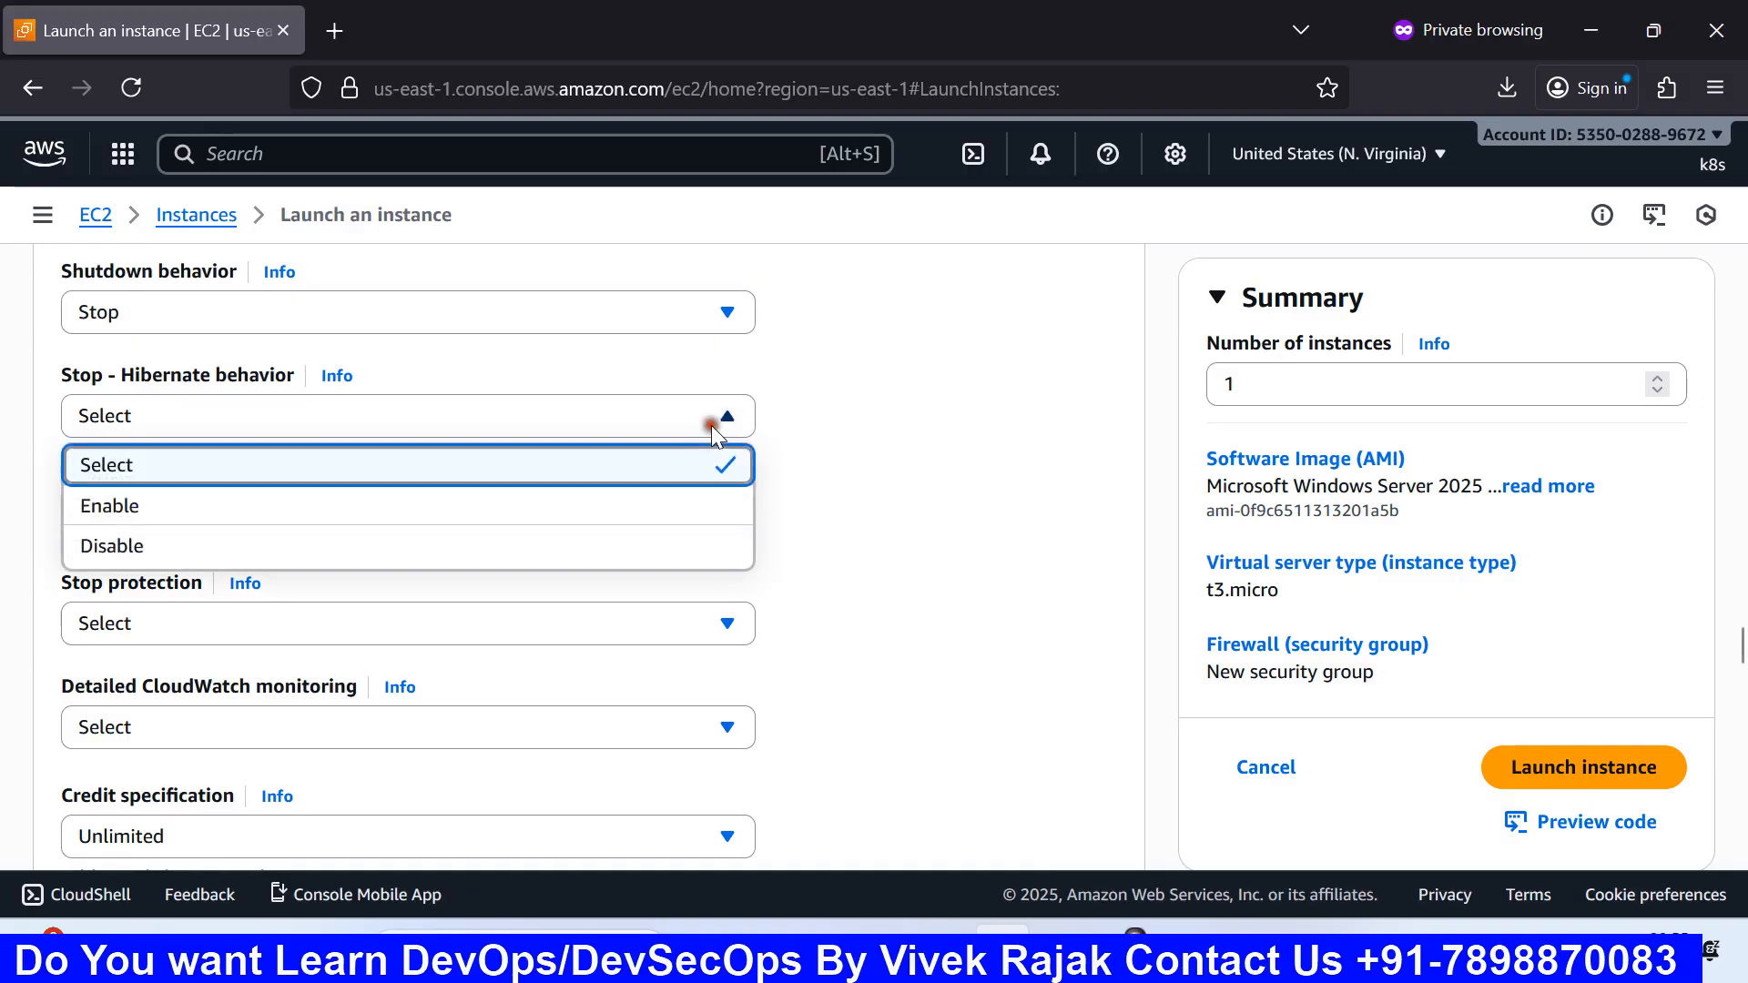
click(890, 473)
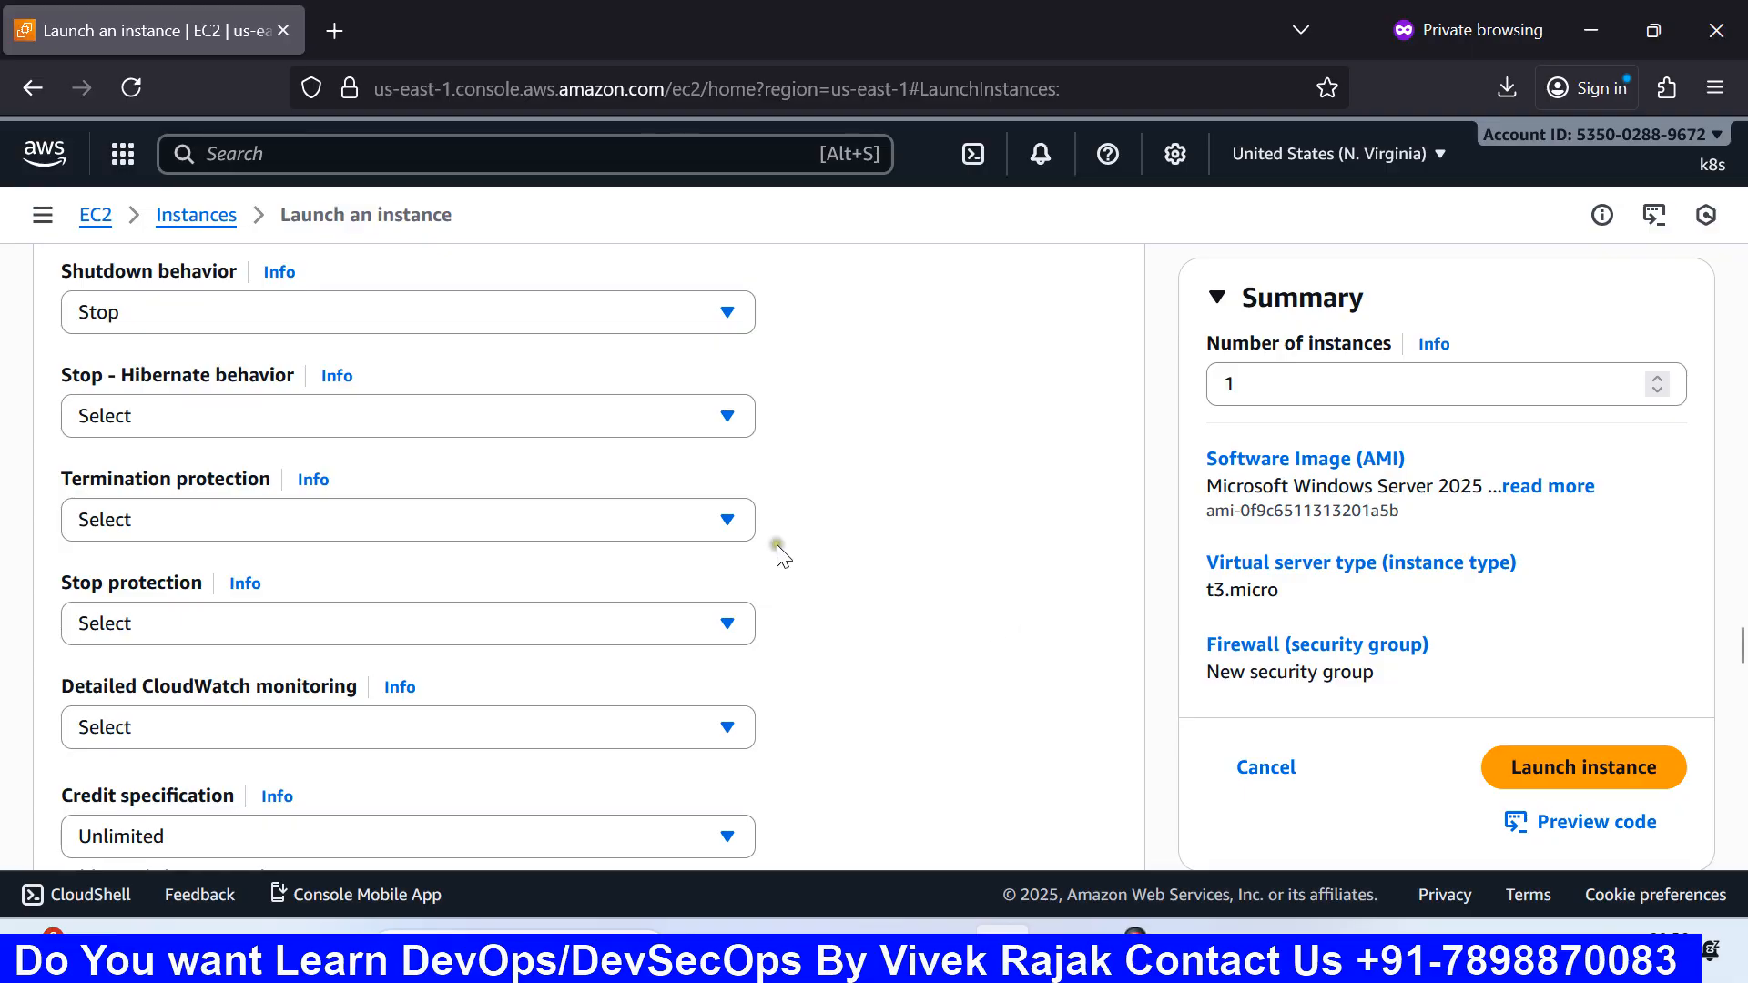
Step: Set termination protection to Enable after briefly choosing Disable
click(724, 529)
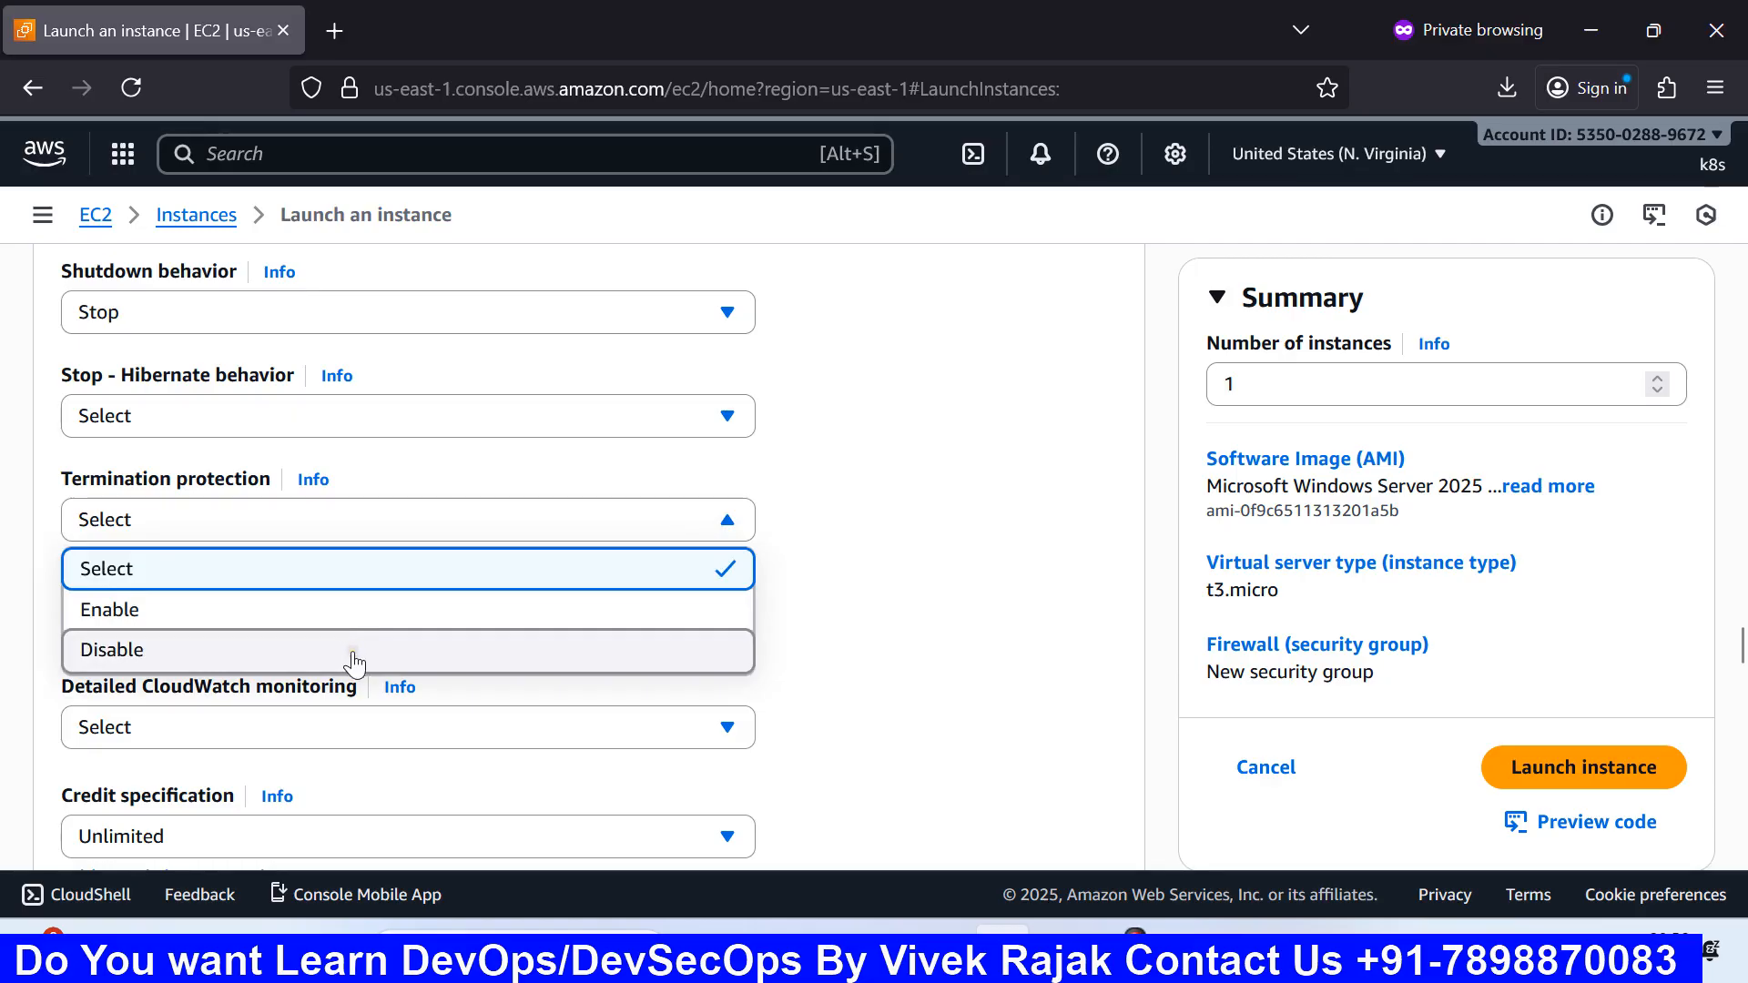
click(155, 650)
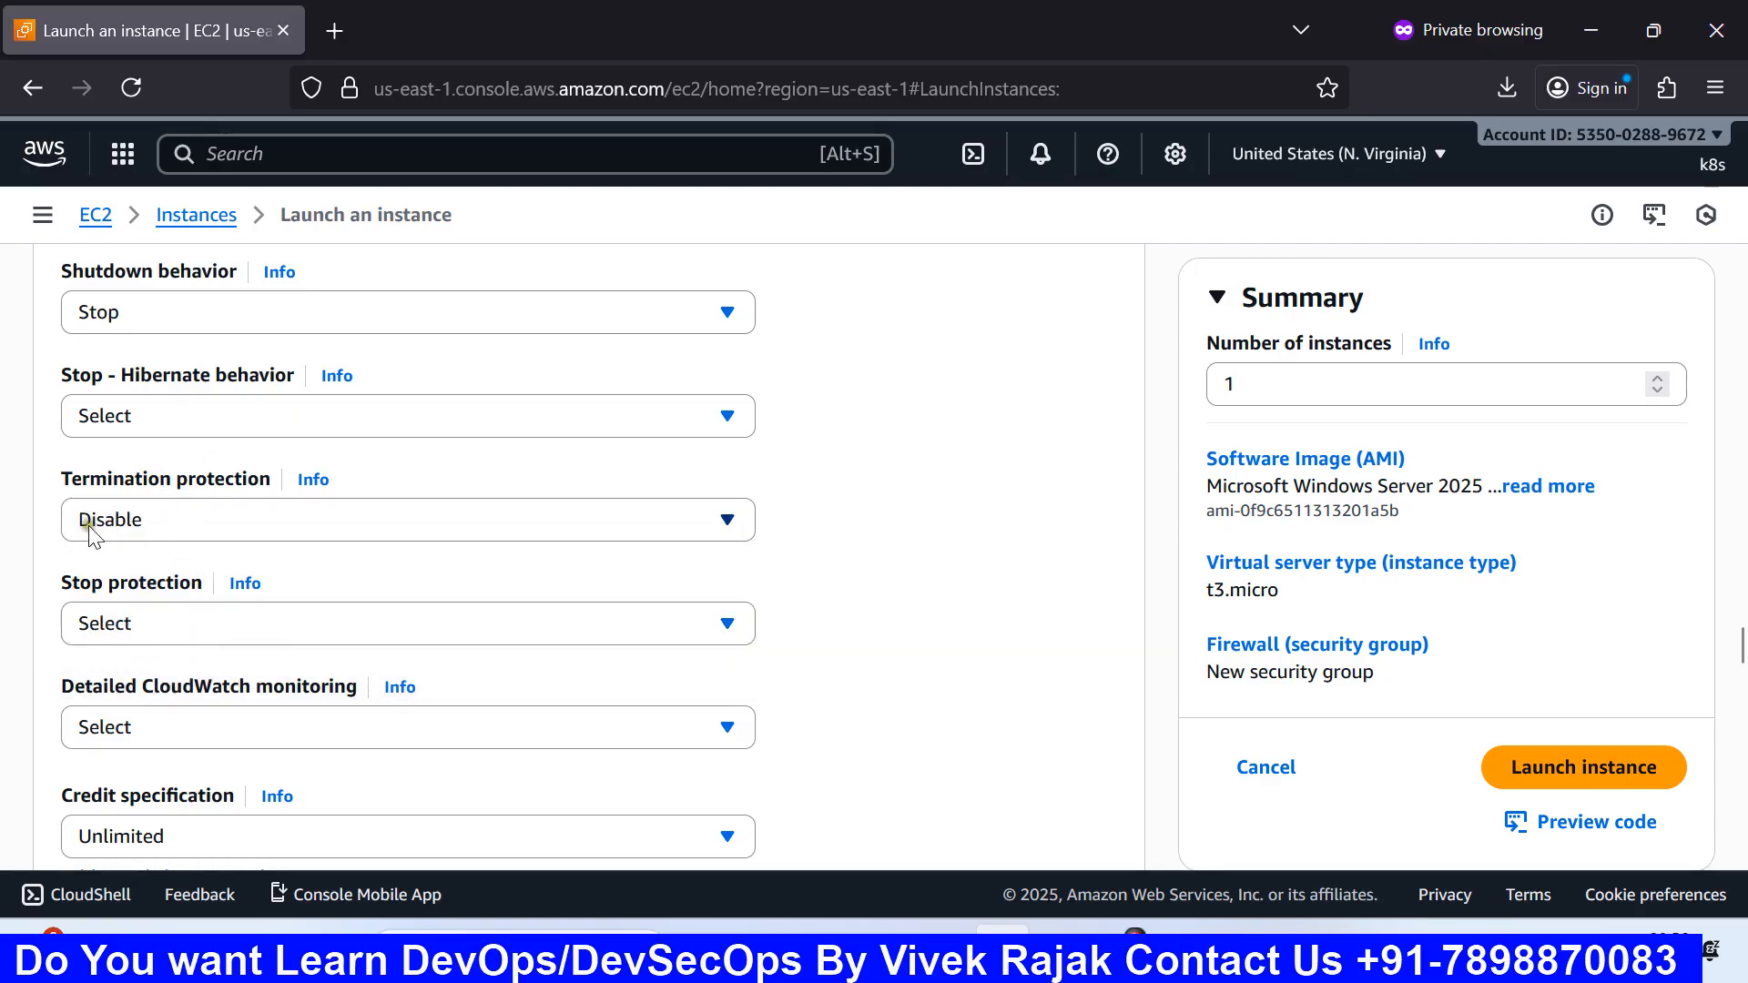
scroll(136, 514, down, 2)
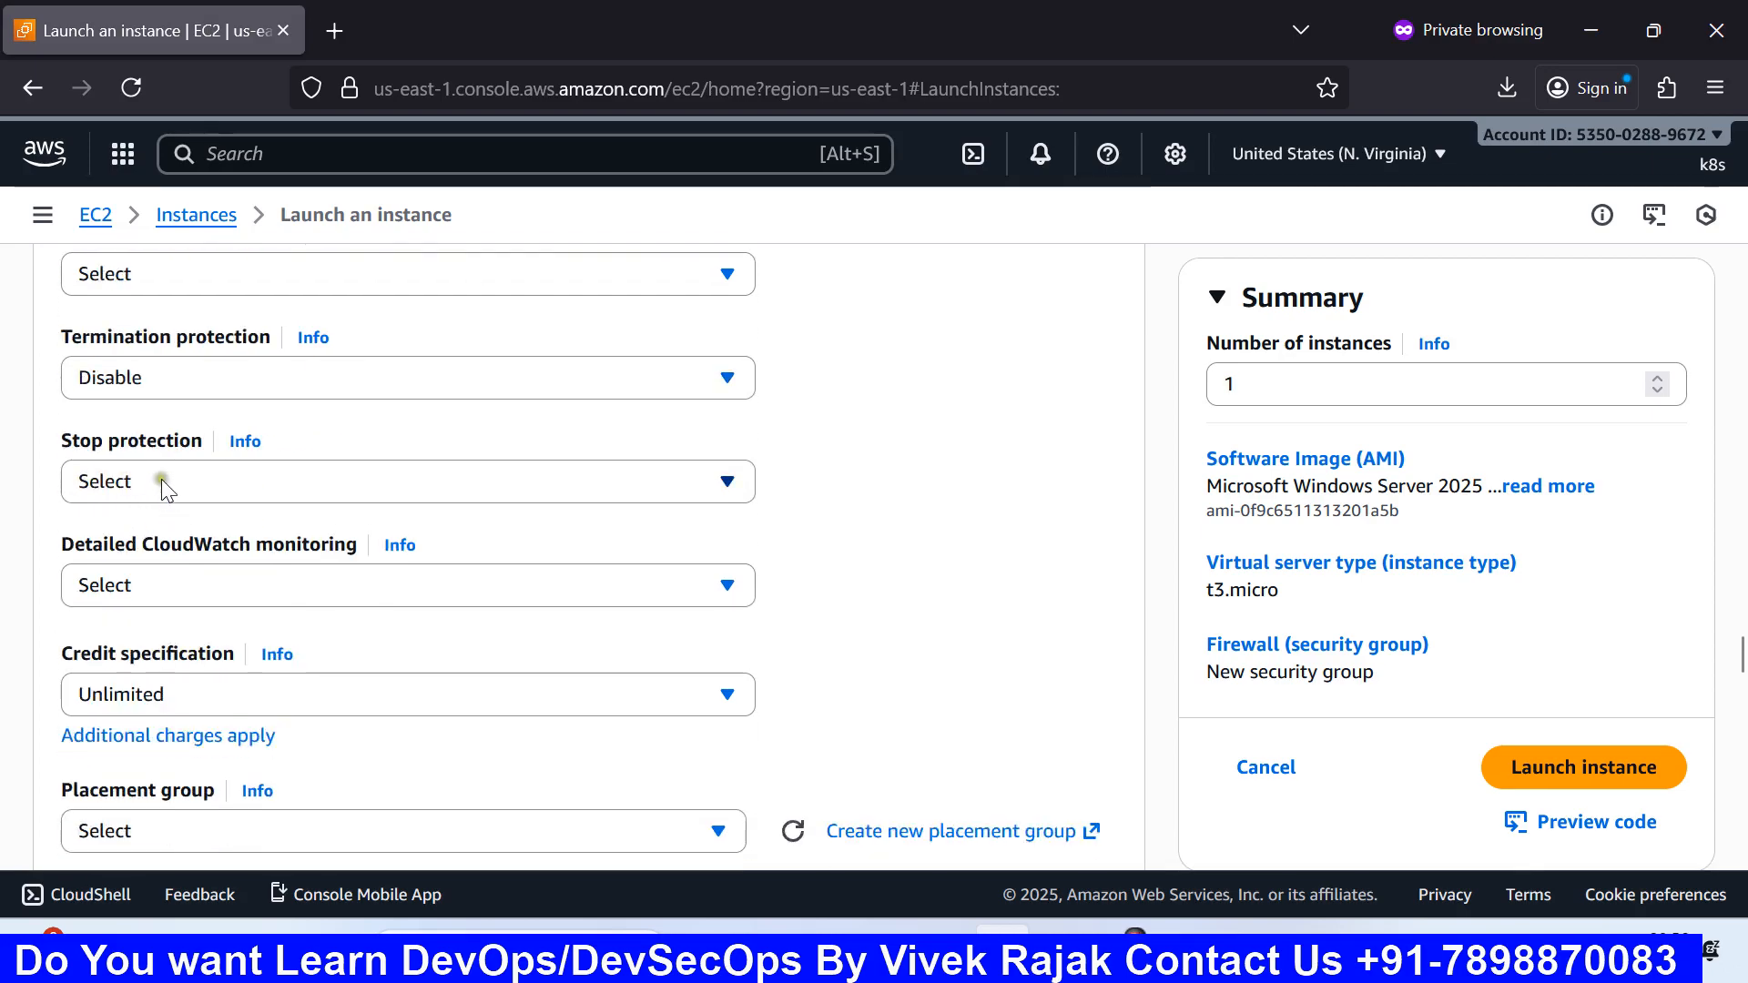
click(239, 488)
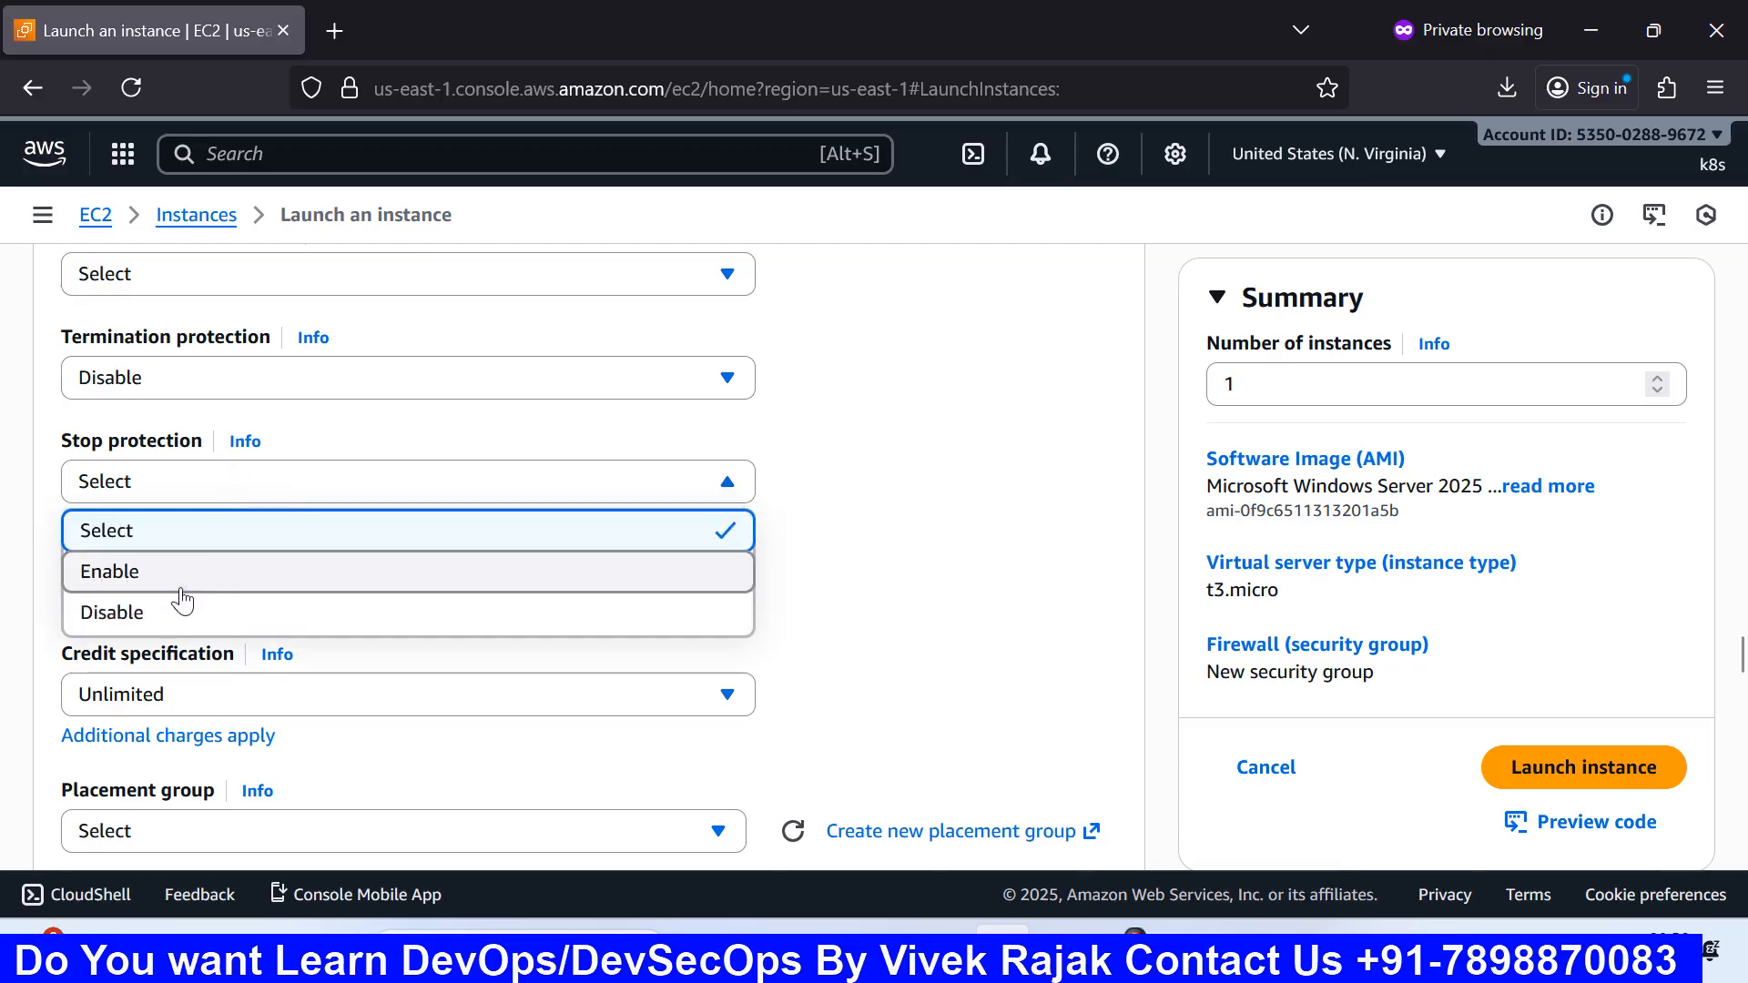
click(232, 372)
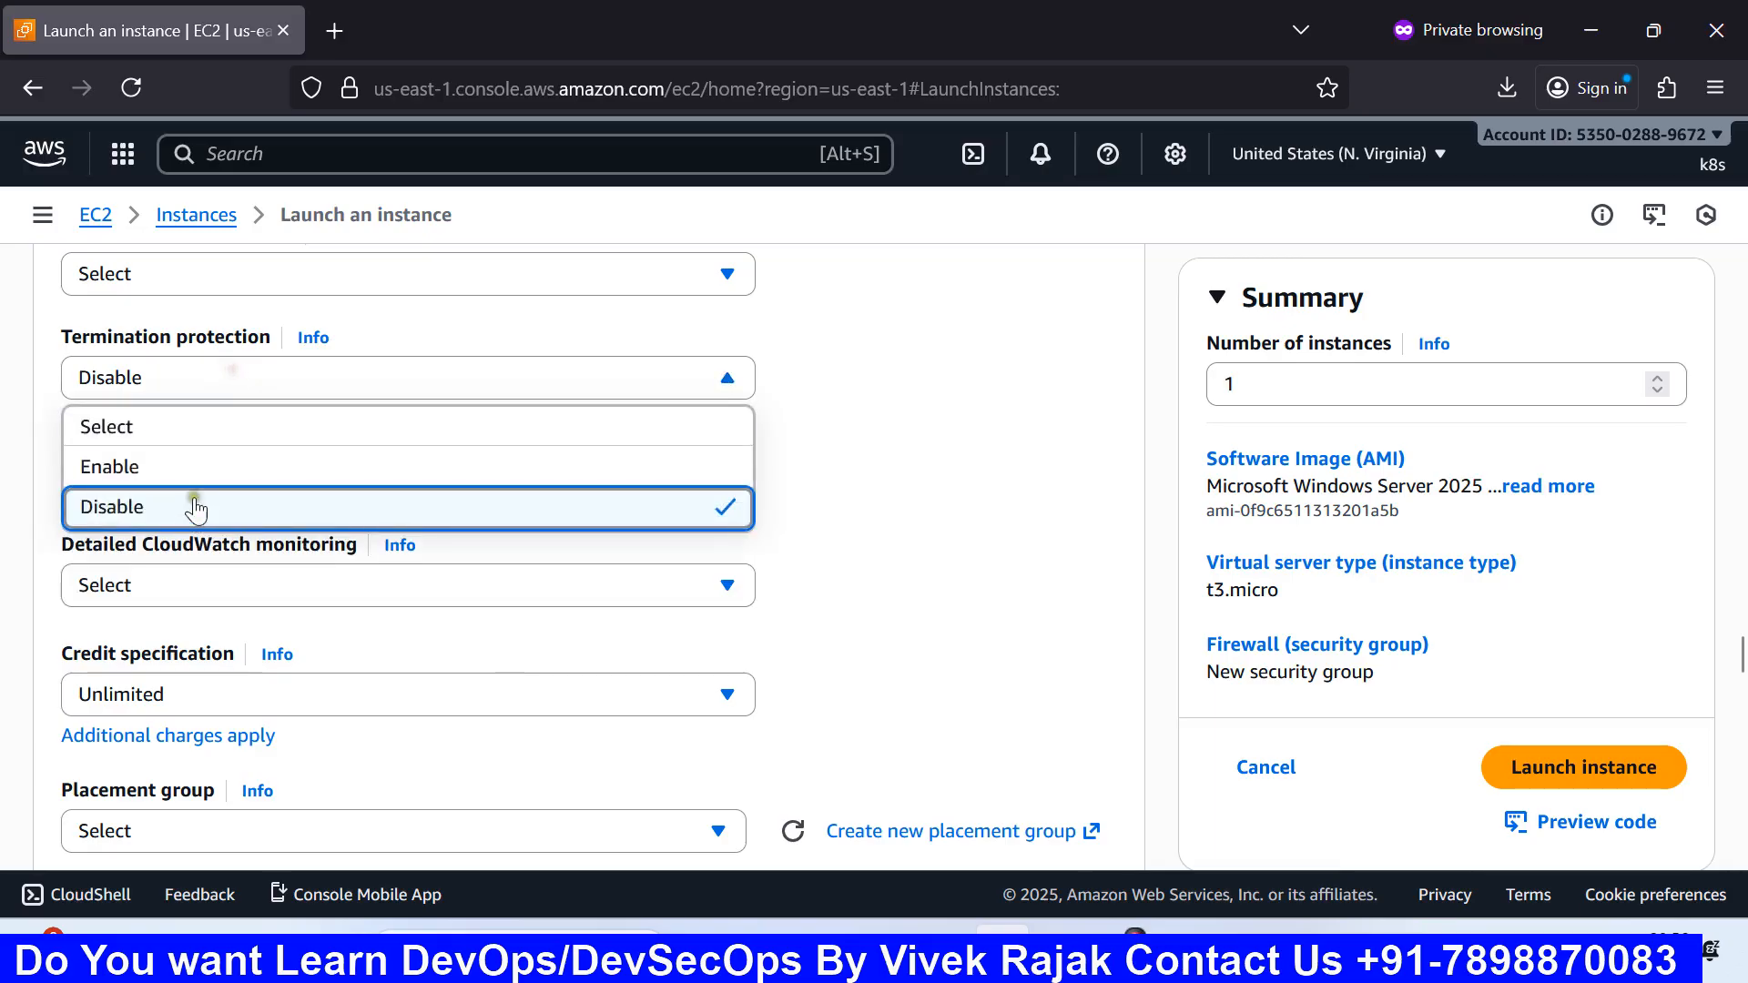
click(191, 464)
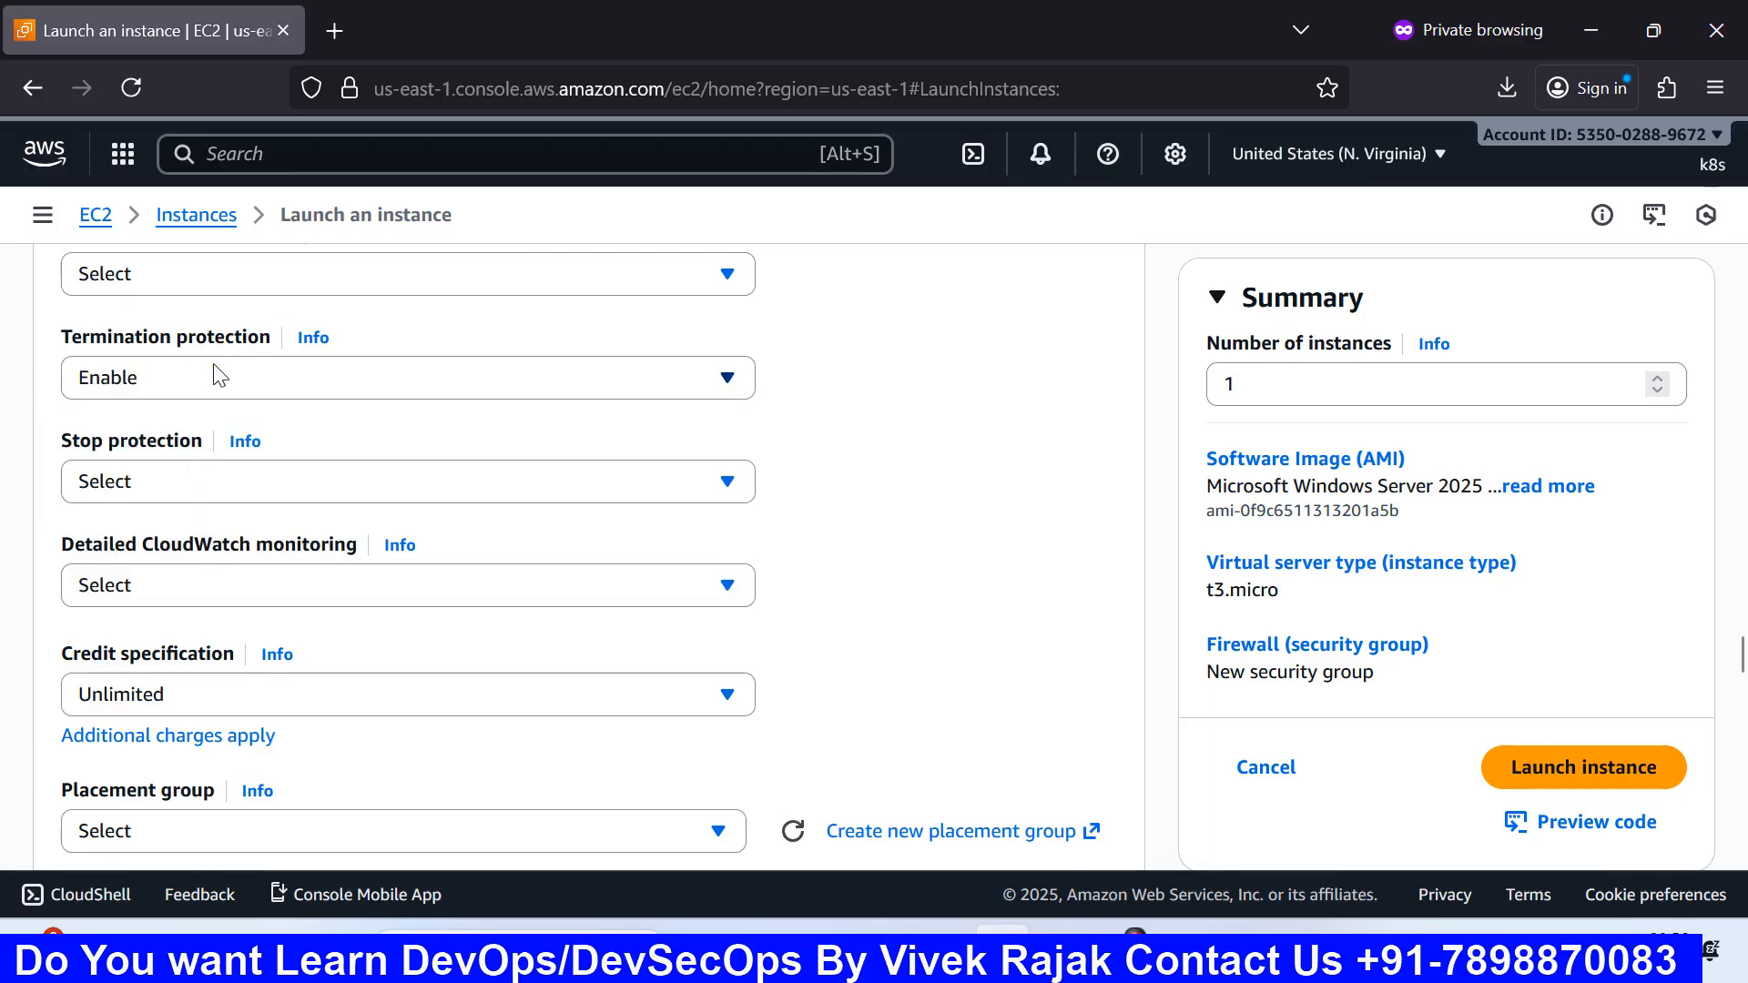
click(113, 376)
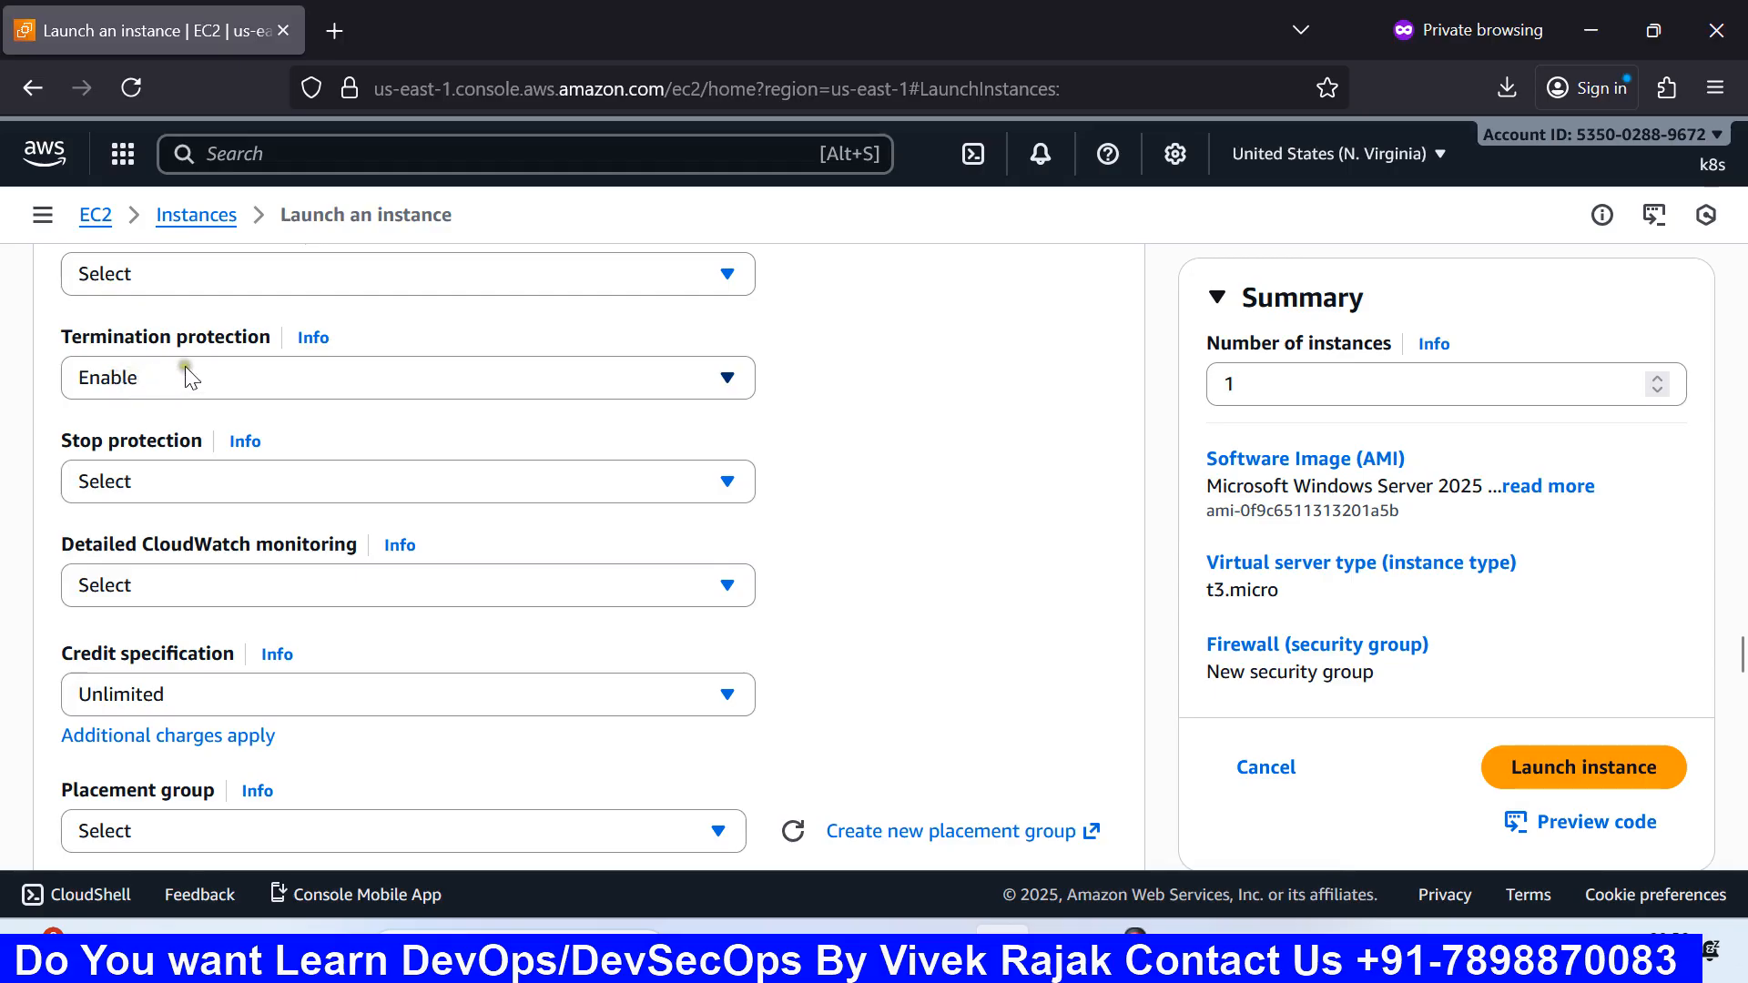
Step: Set stop protection to Enable to match termination protection
scroll(189, 375, down, 3)
click(182, 341)
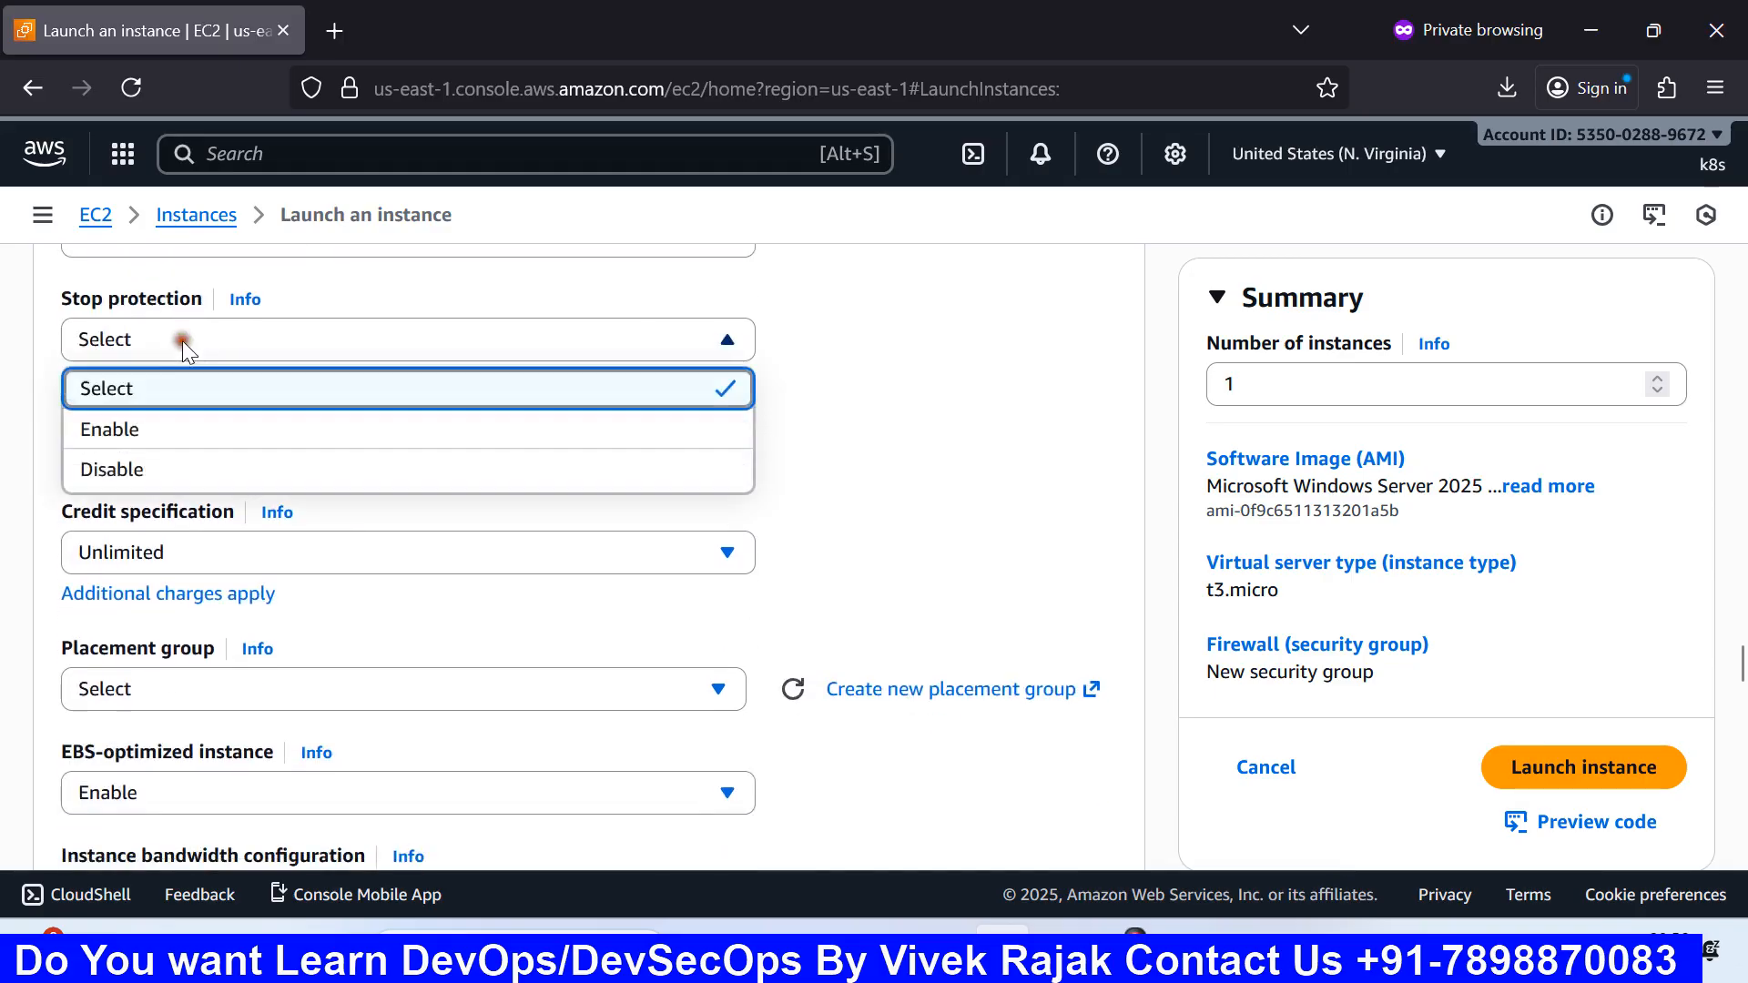
click(134, 440)
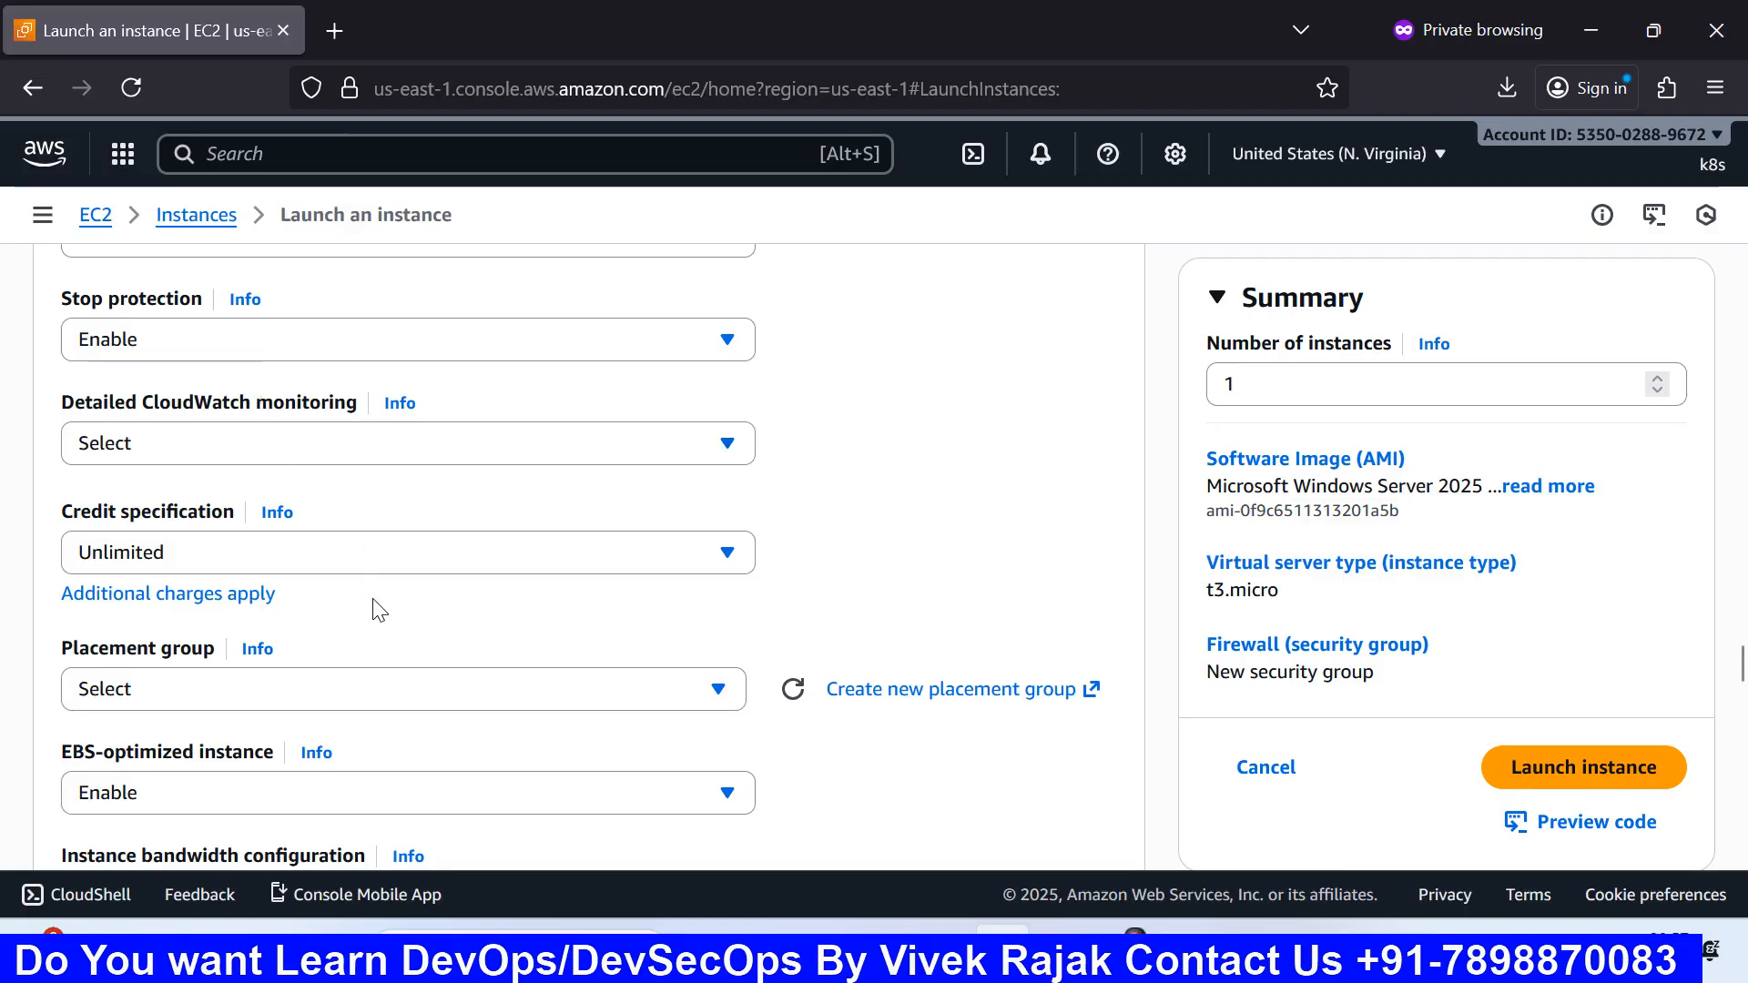
scroll(379, 610, down, 2)
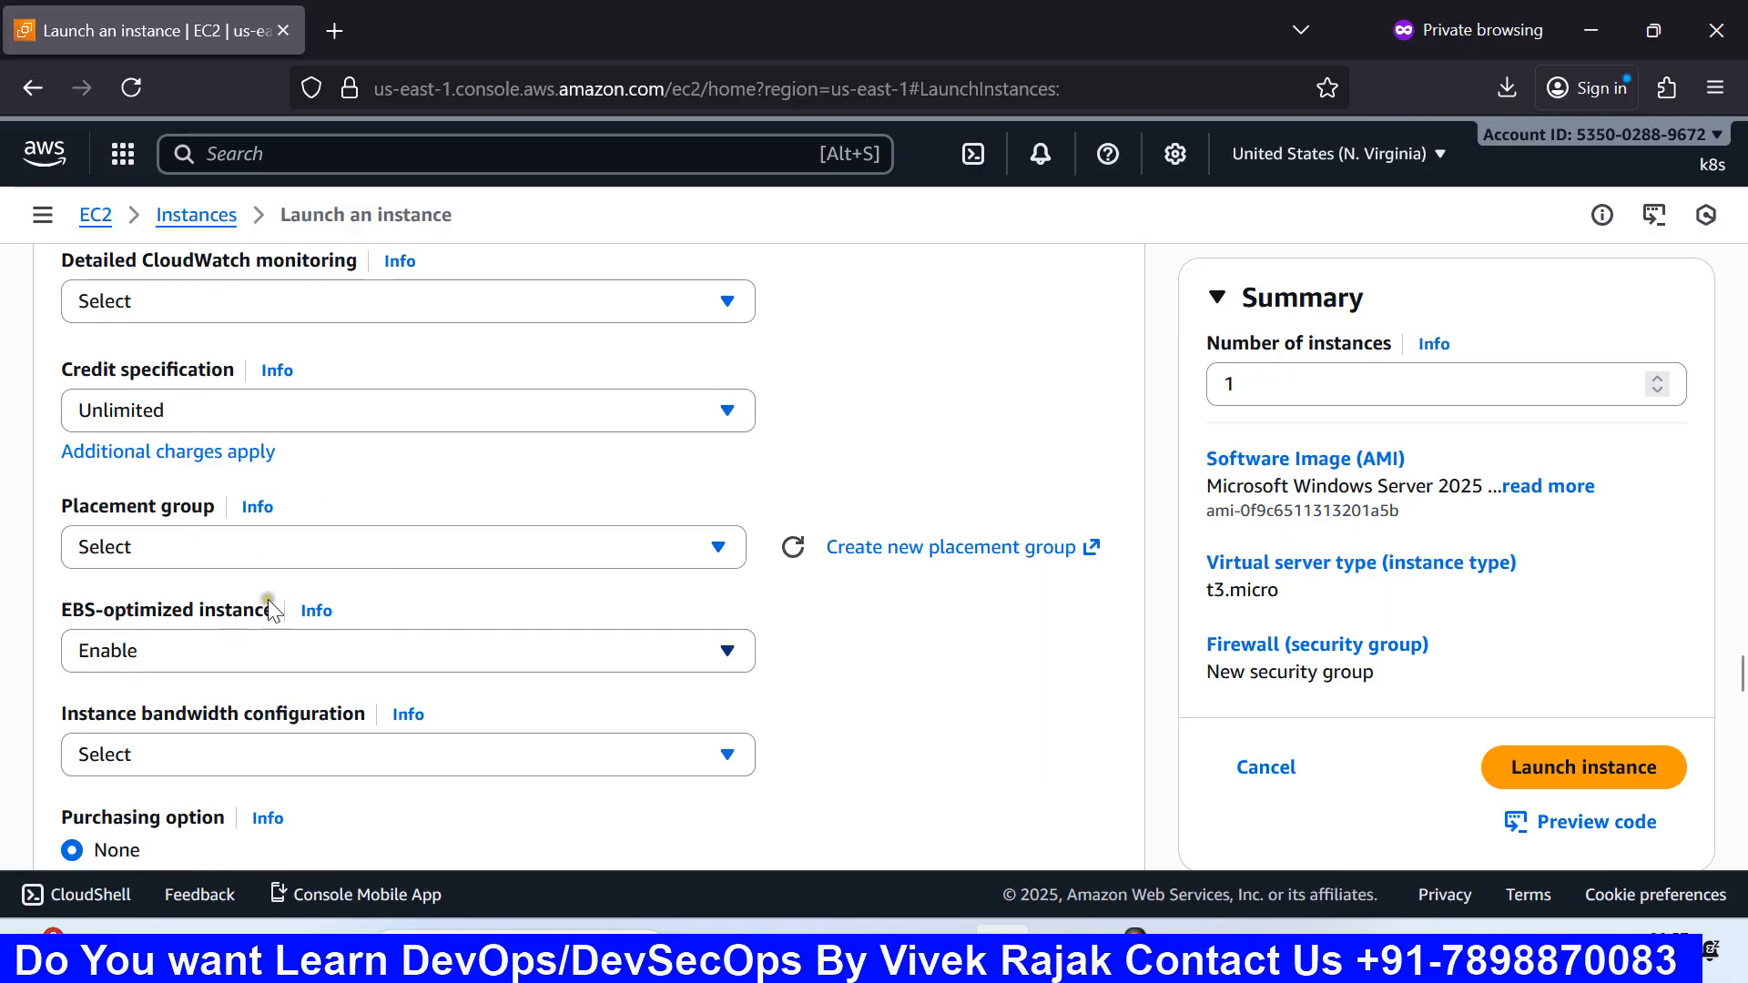
click(363, 287)
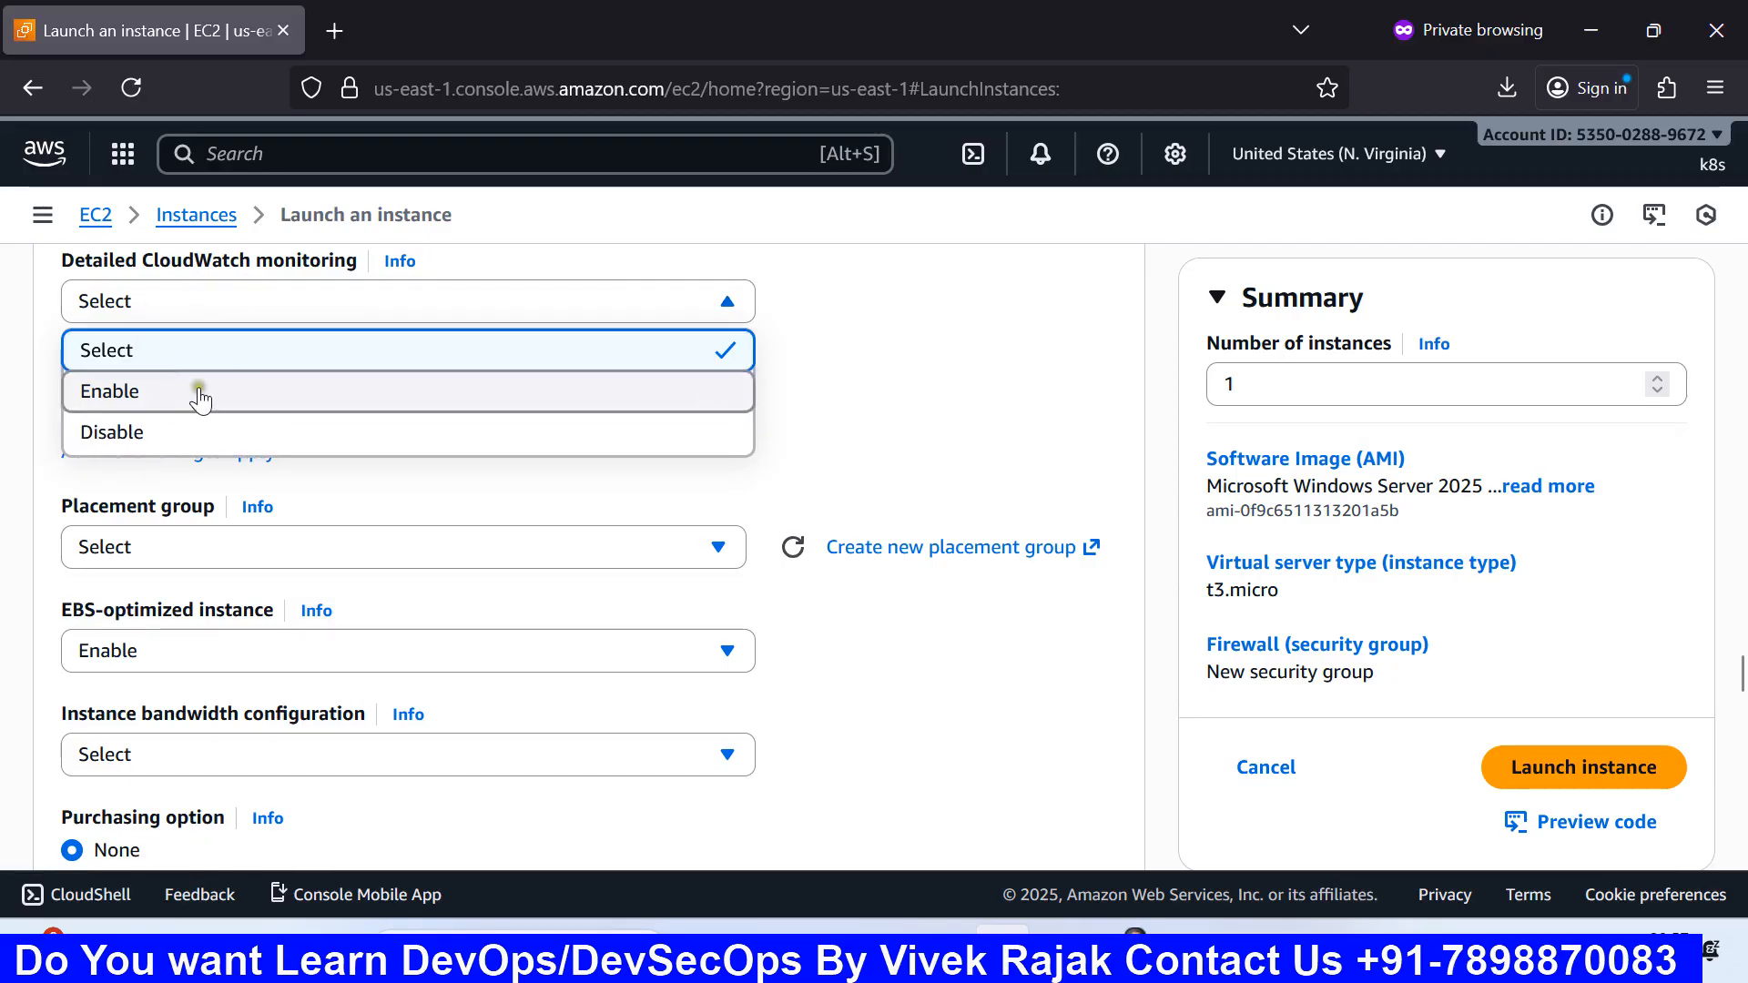
click(987, 423)
scroll(583, 428, up, 2)
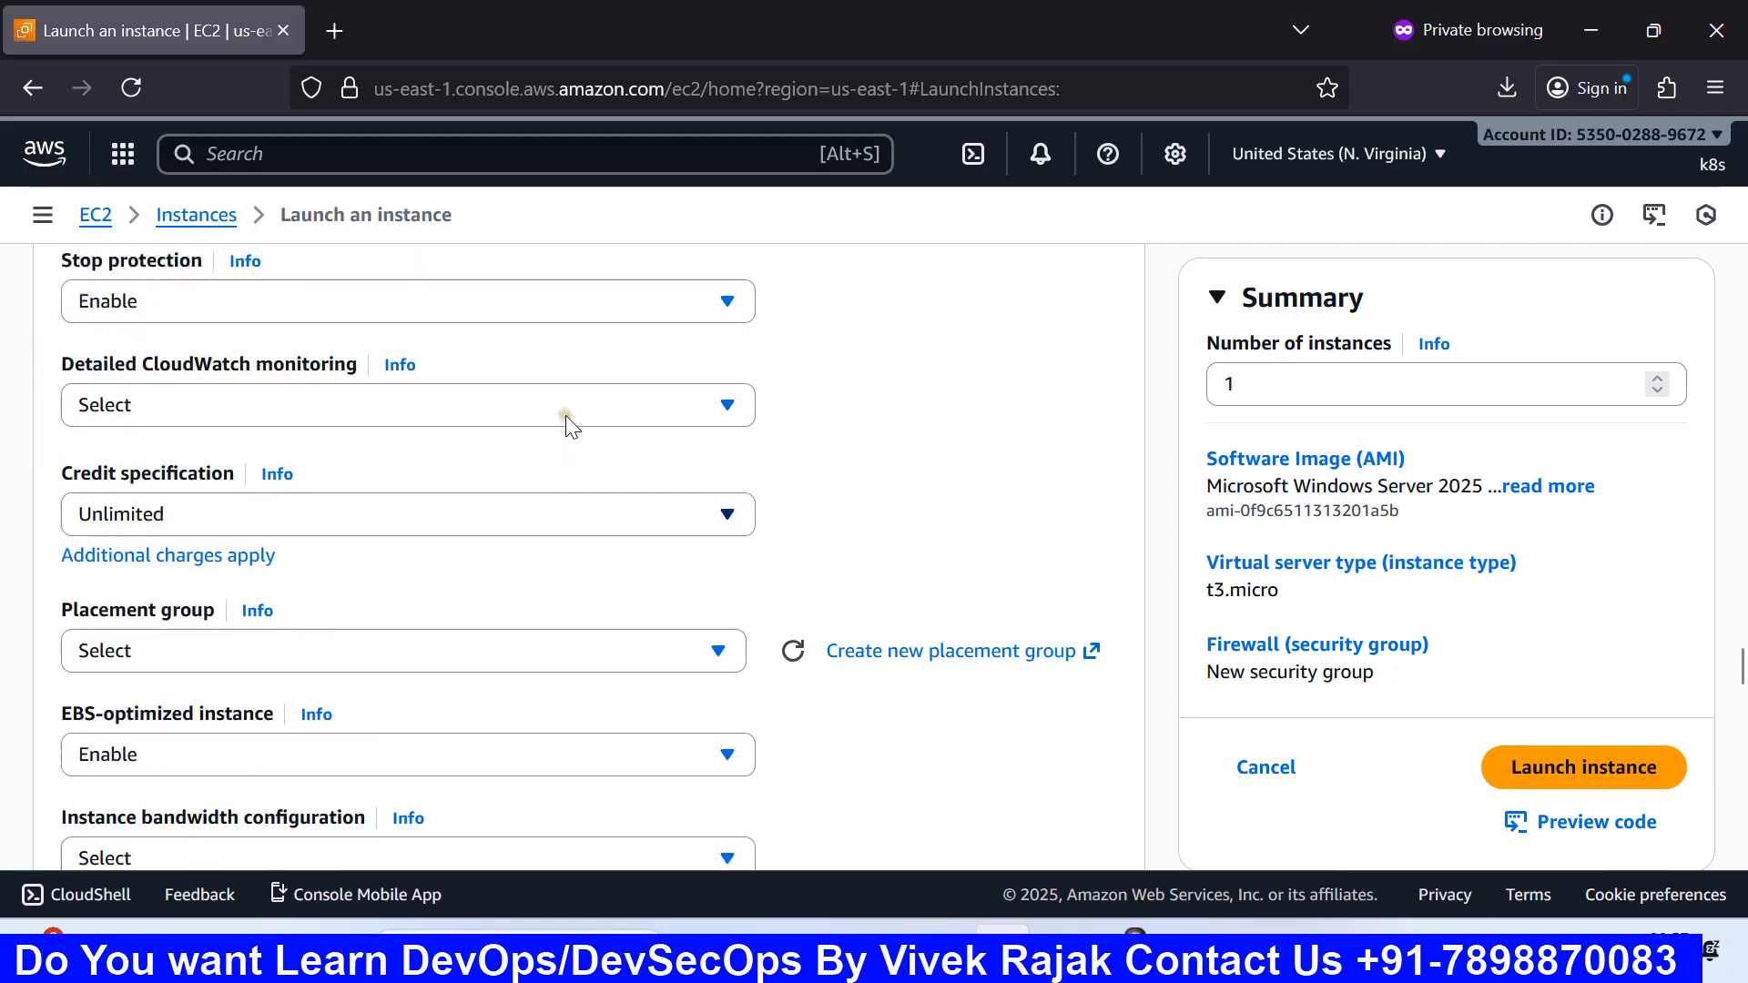
scroll(539, 463, down, 1)
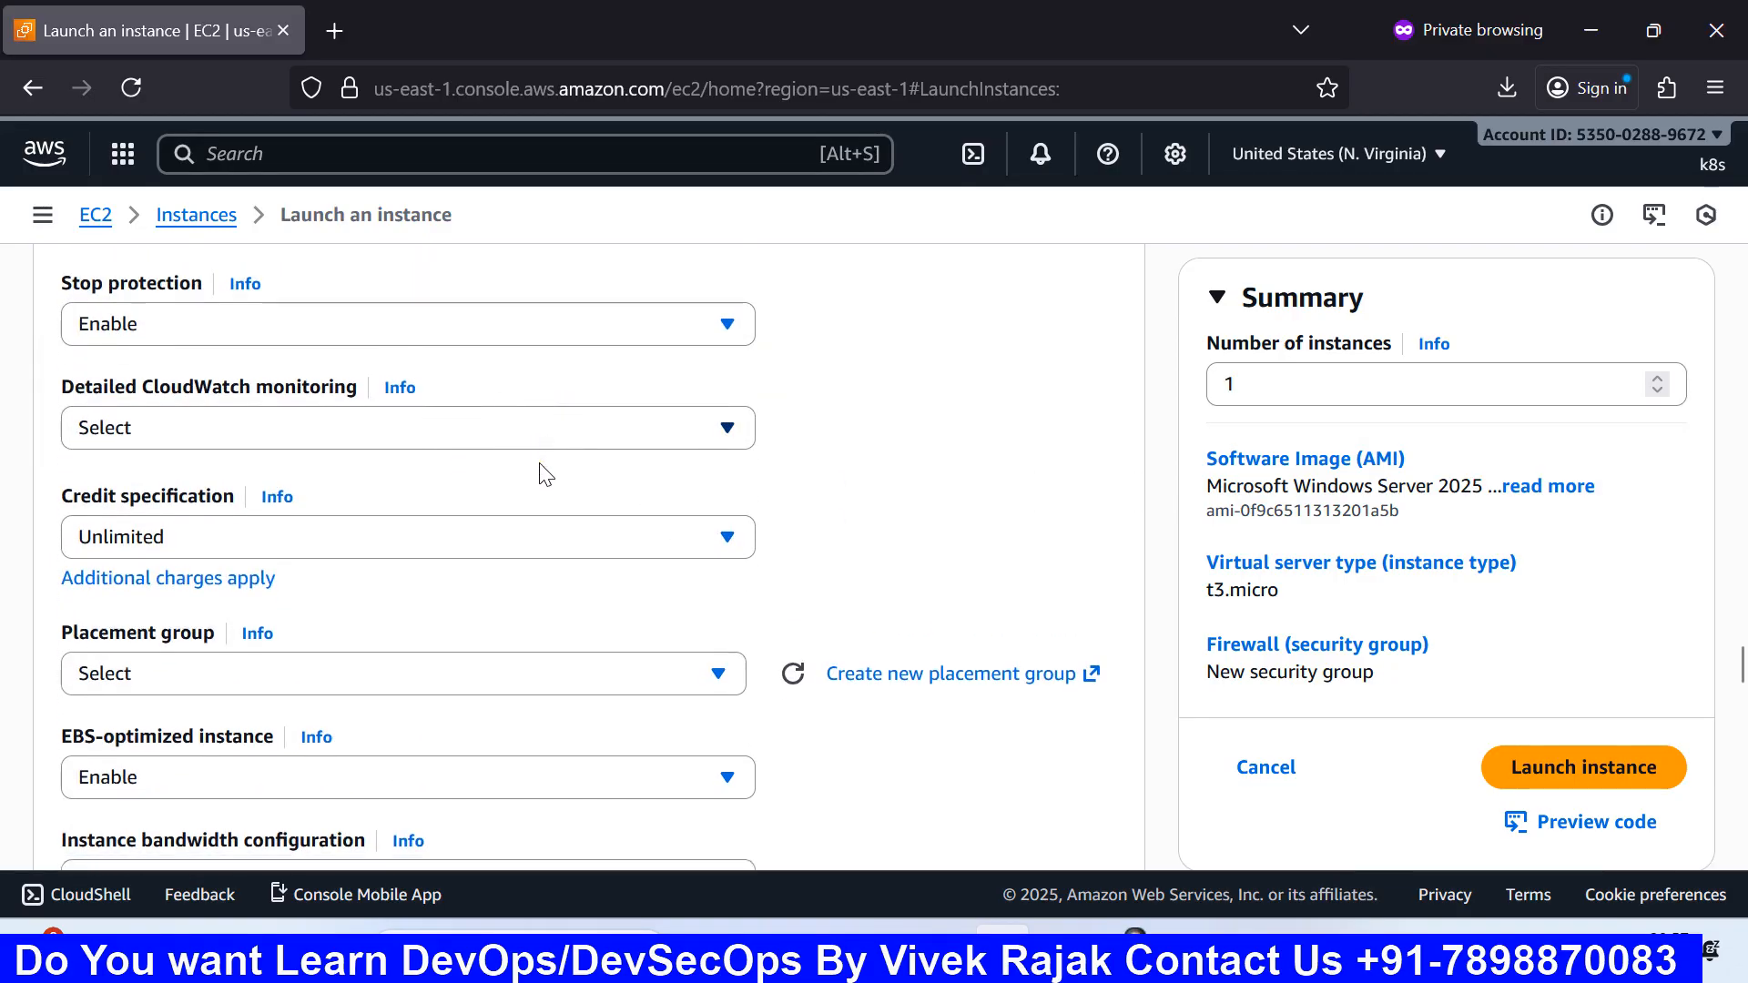
scroll(544, 471, down, 3)
scroll(543, 469, up, 2)
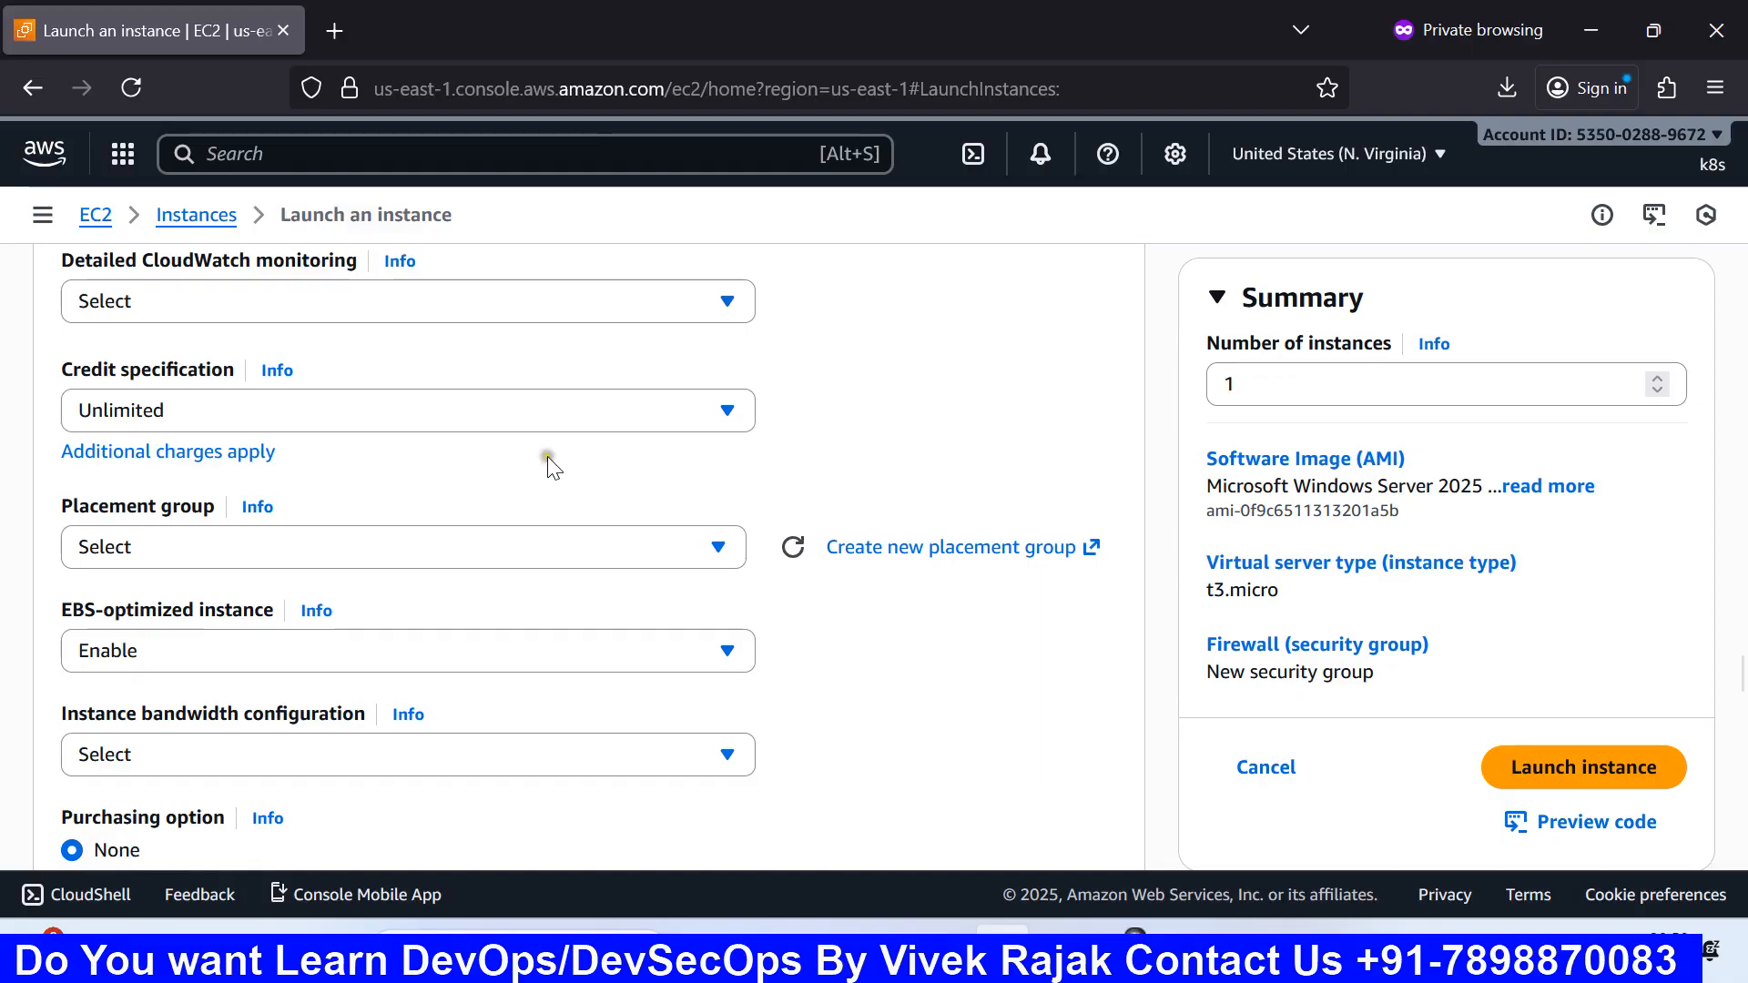
scroll(546, 466, up, 2)
scroll(551, 466, down, 1)
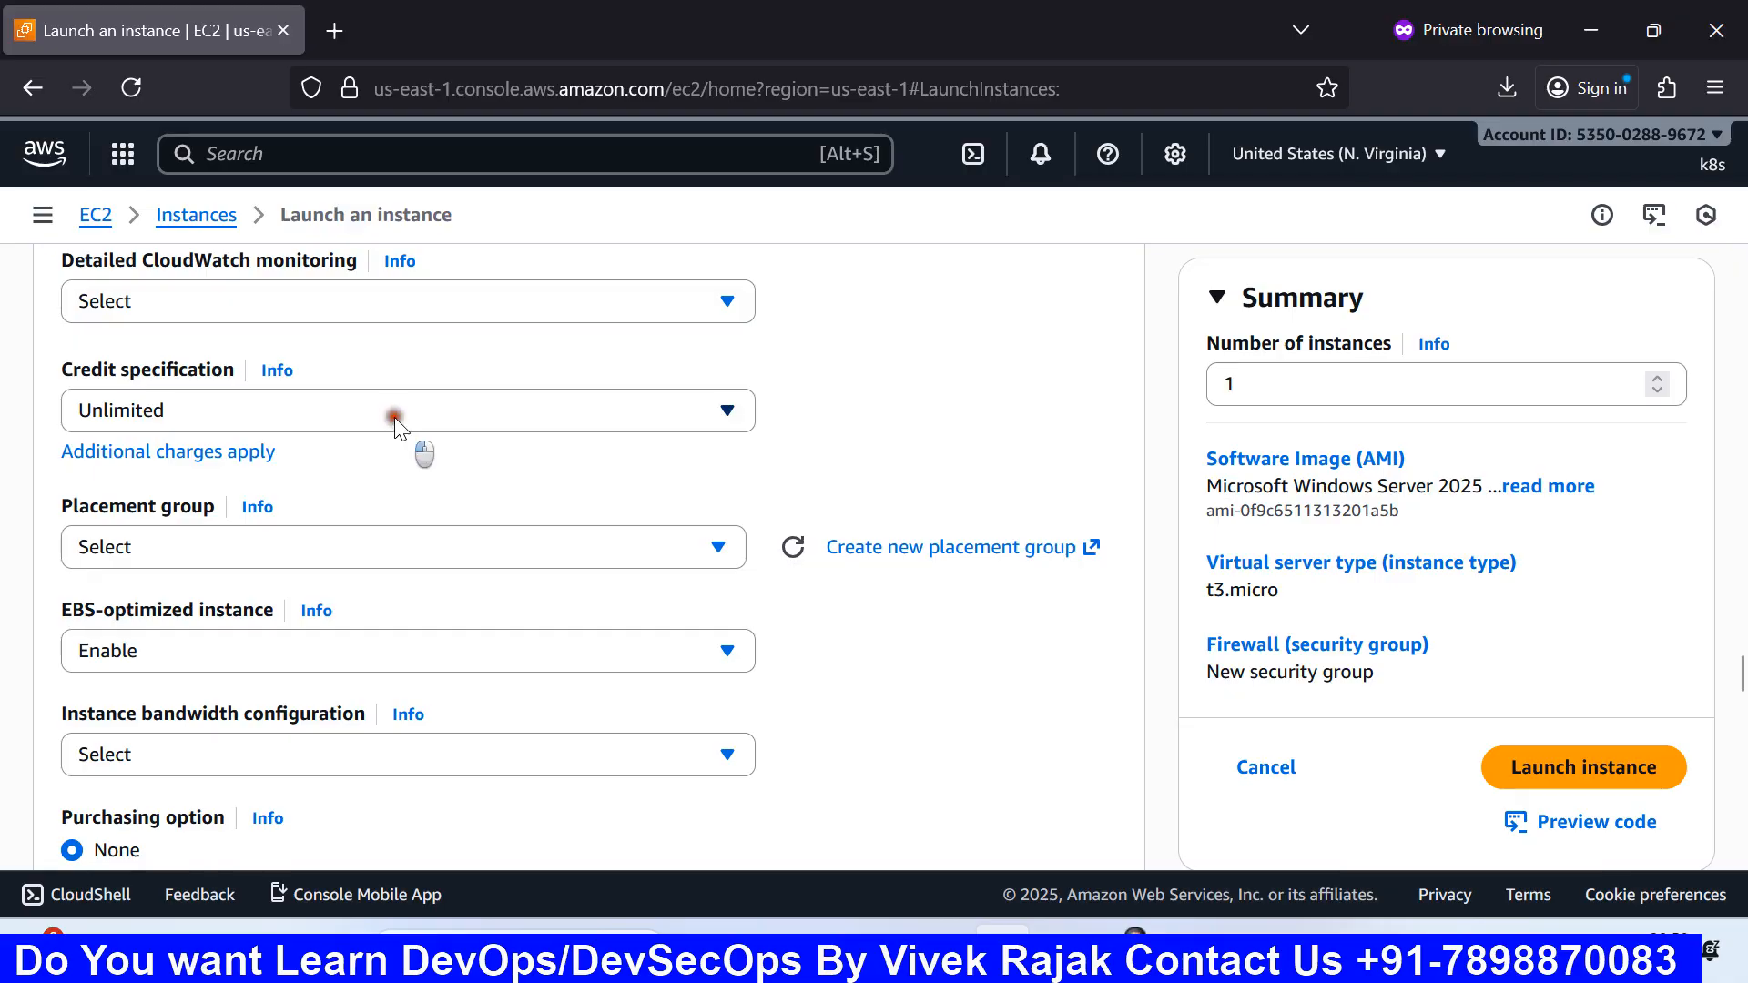
Step: Keep the credit specification at Unlimited
click(394, 417)
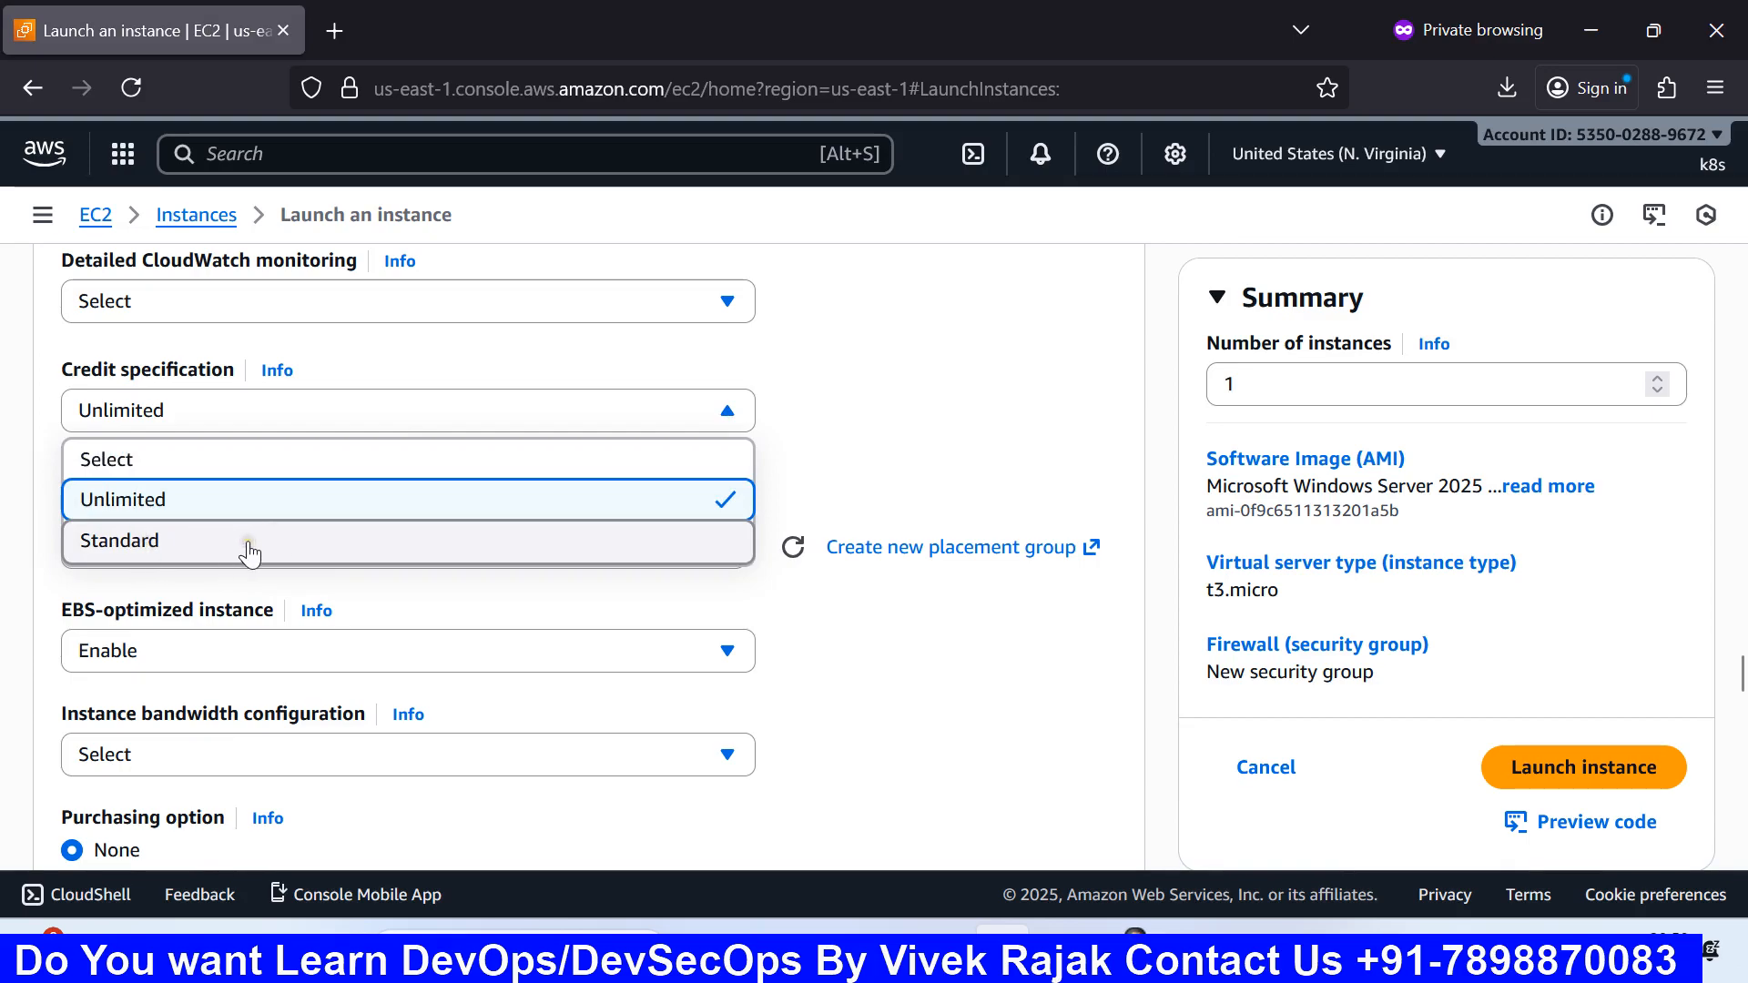
click(695, 497)
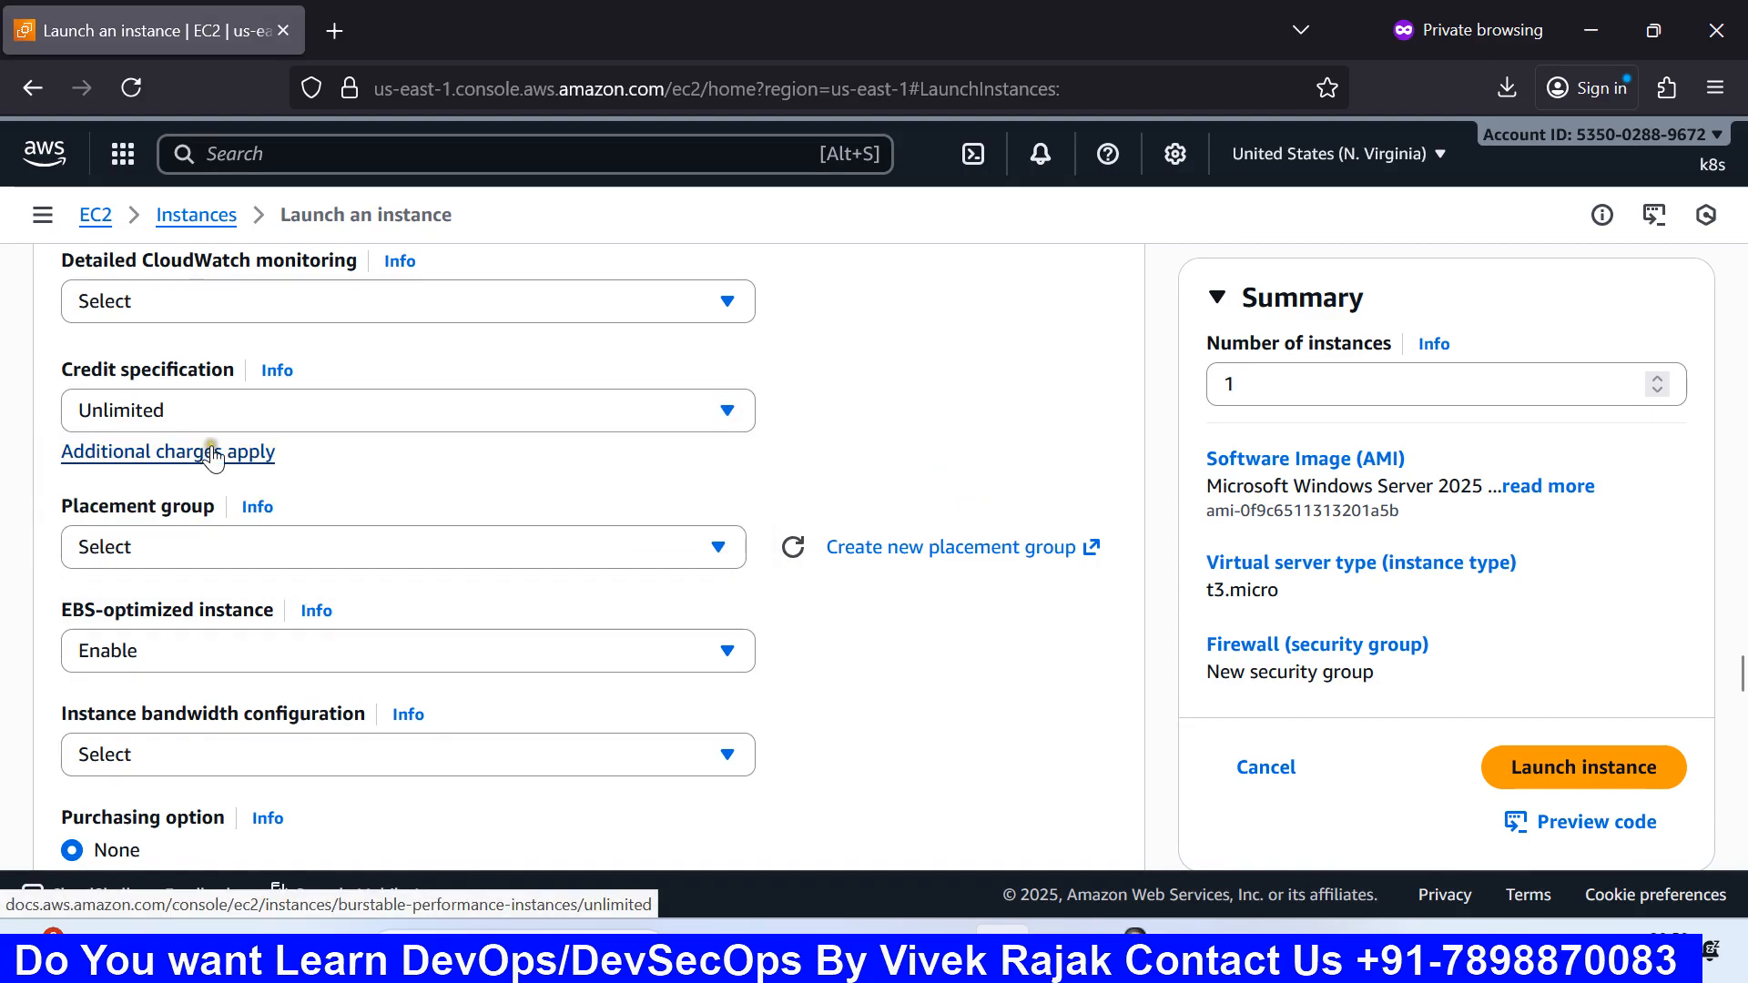
scroll(271, 463, down, 3)
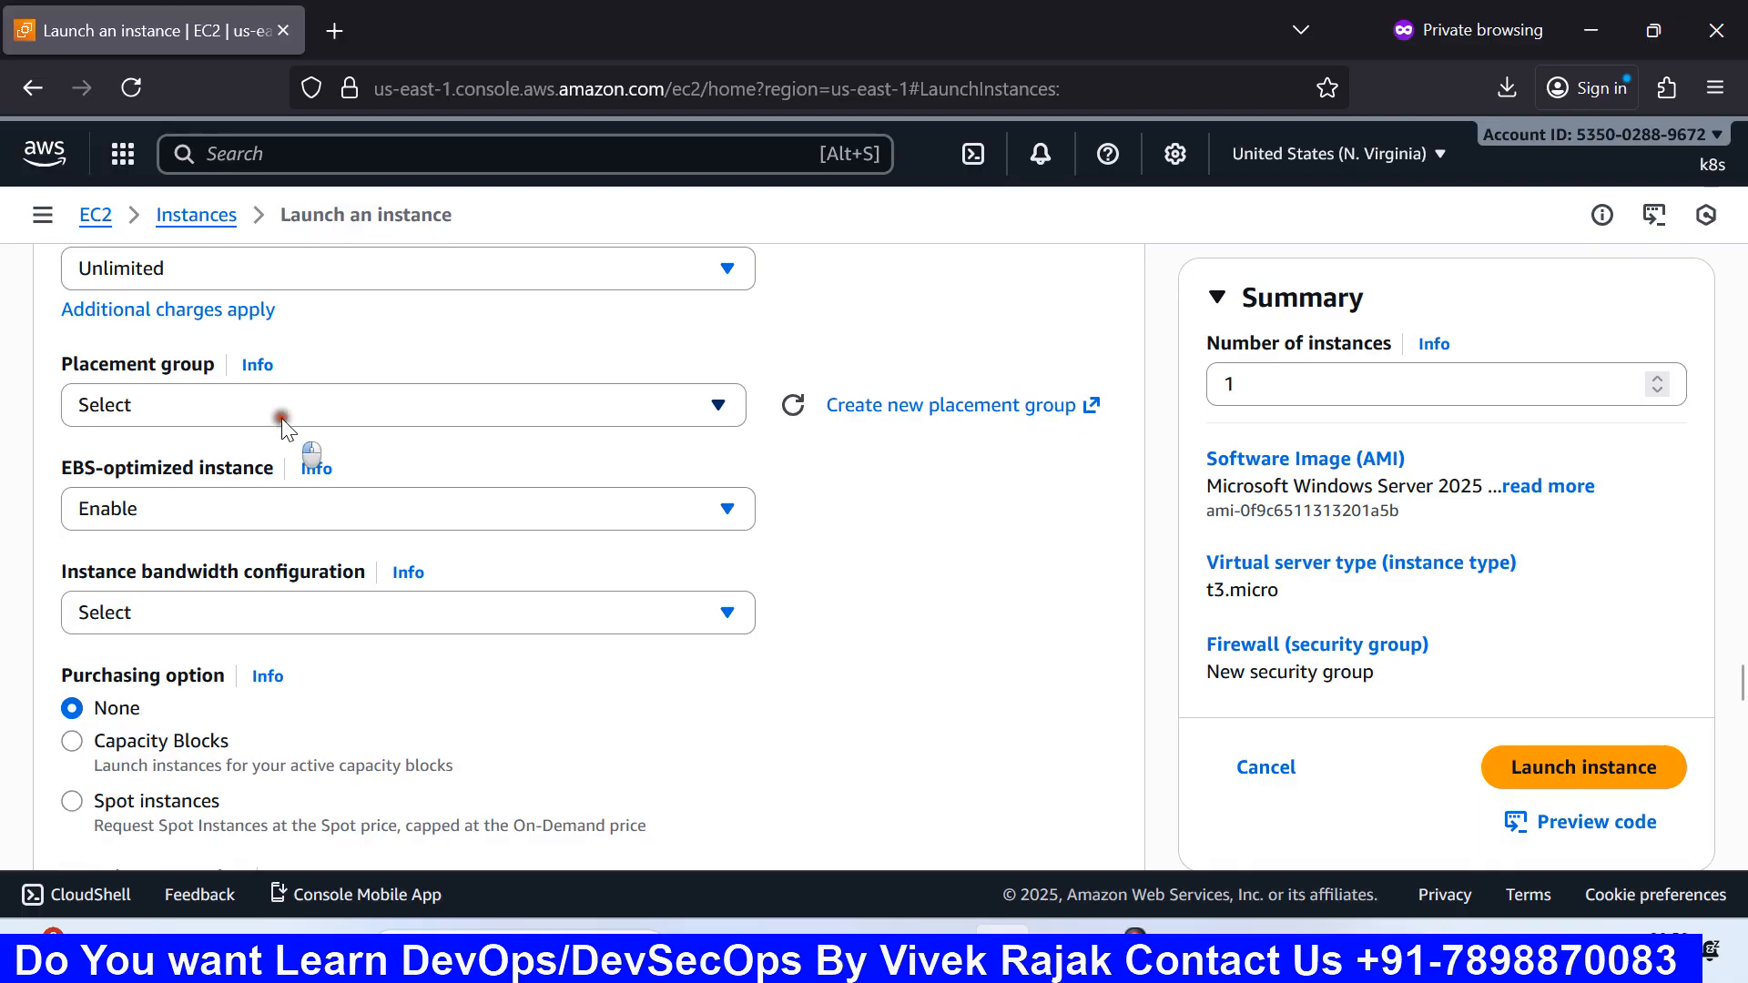
Step: Leave the placement group unselected and switch to the Paint diagram of the servers
click(279, 419)
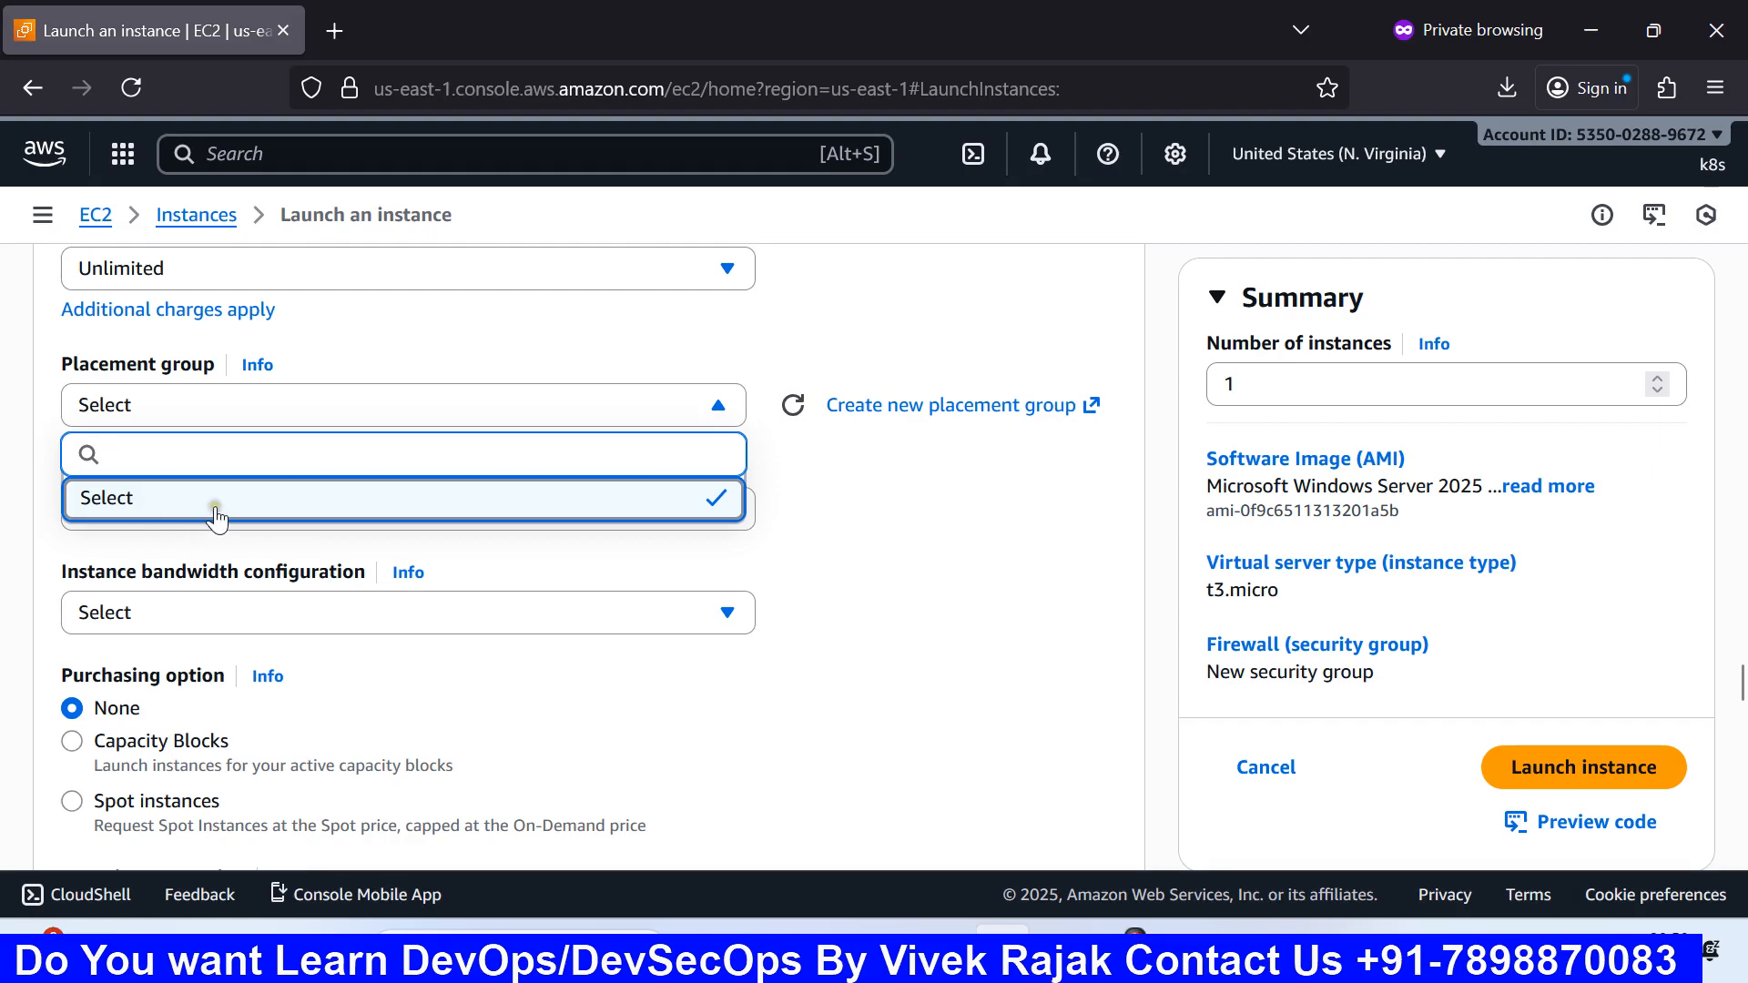
click(906, 473)
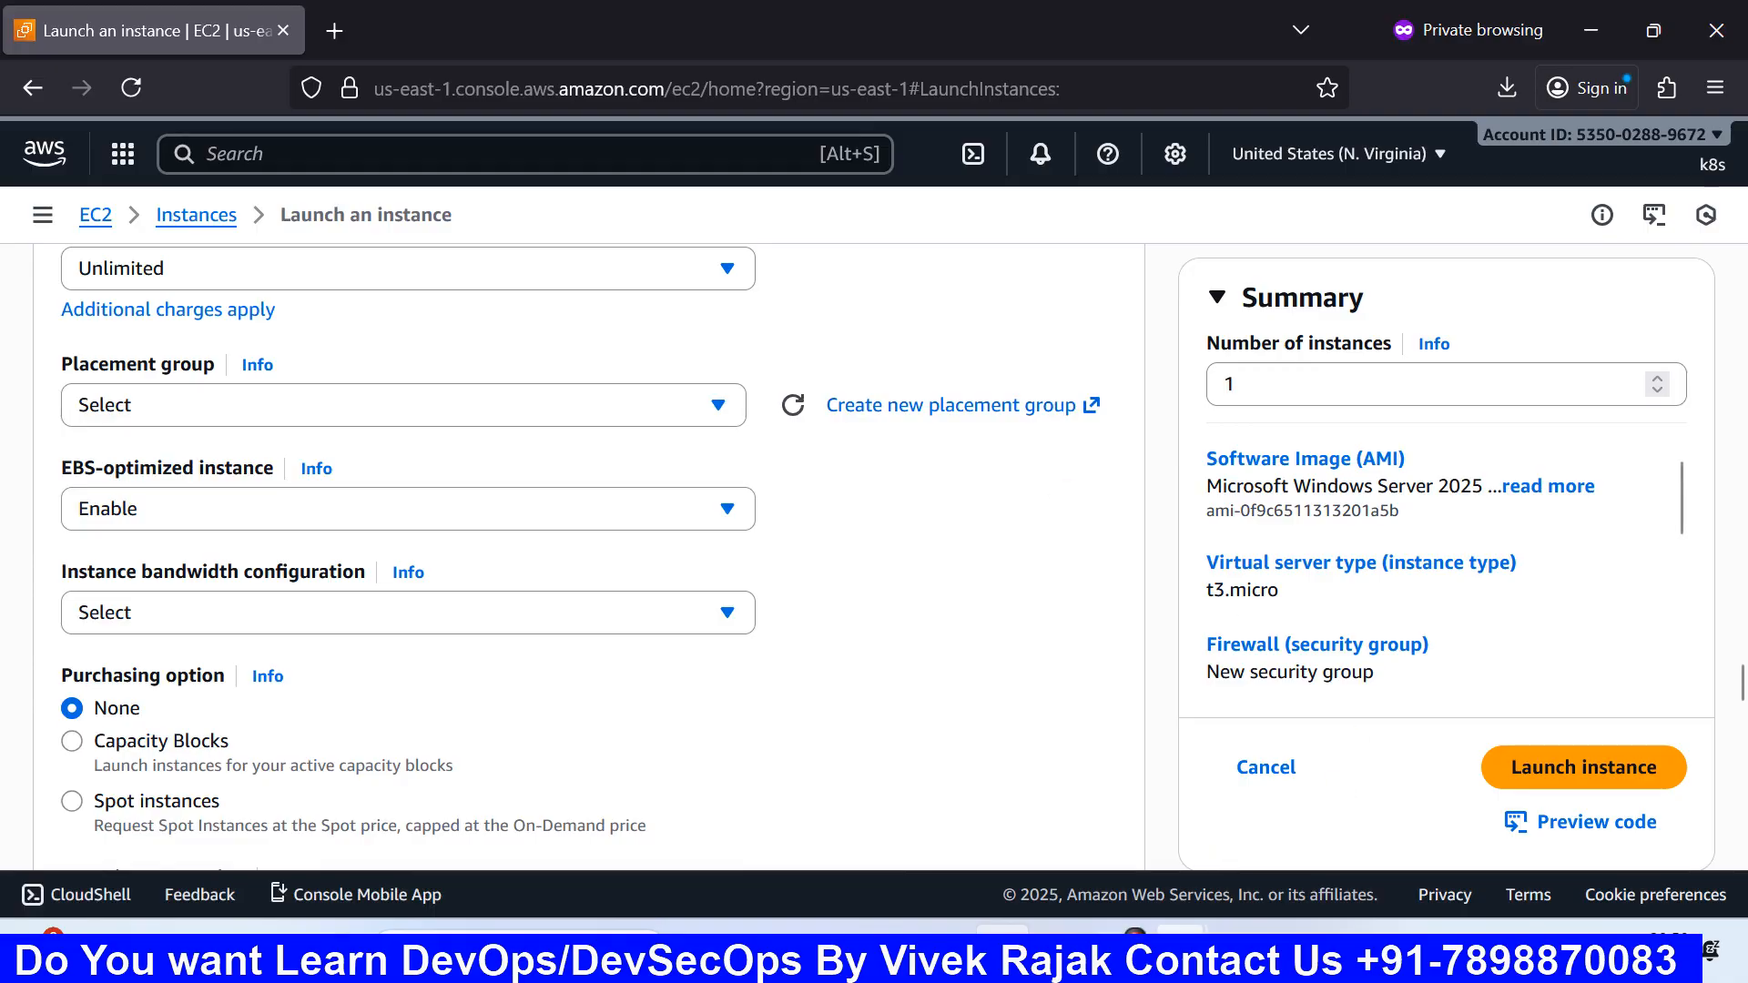
mouse_move(1134, 947)
click(901, 785)
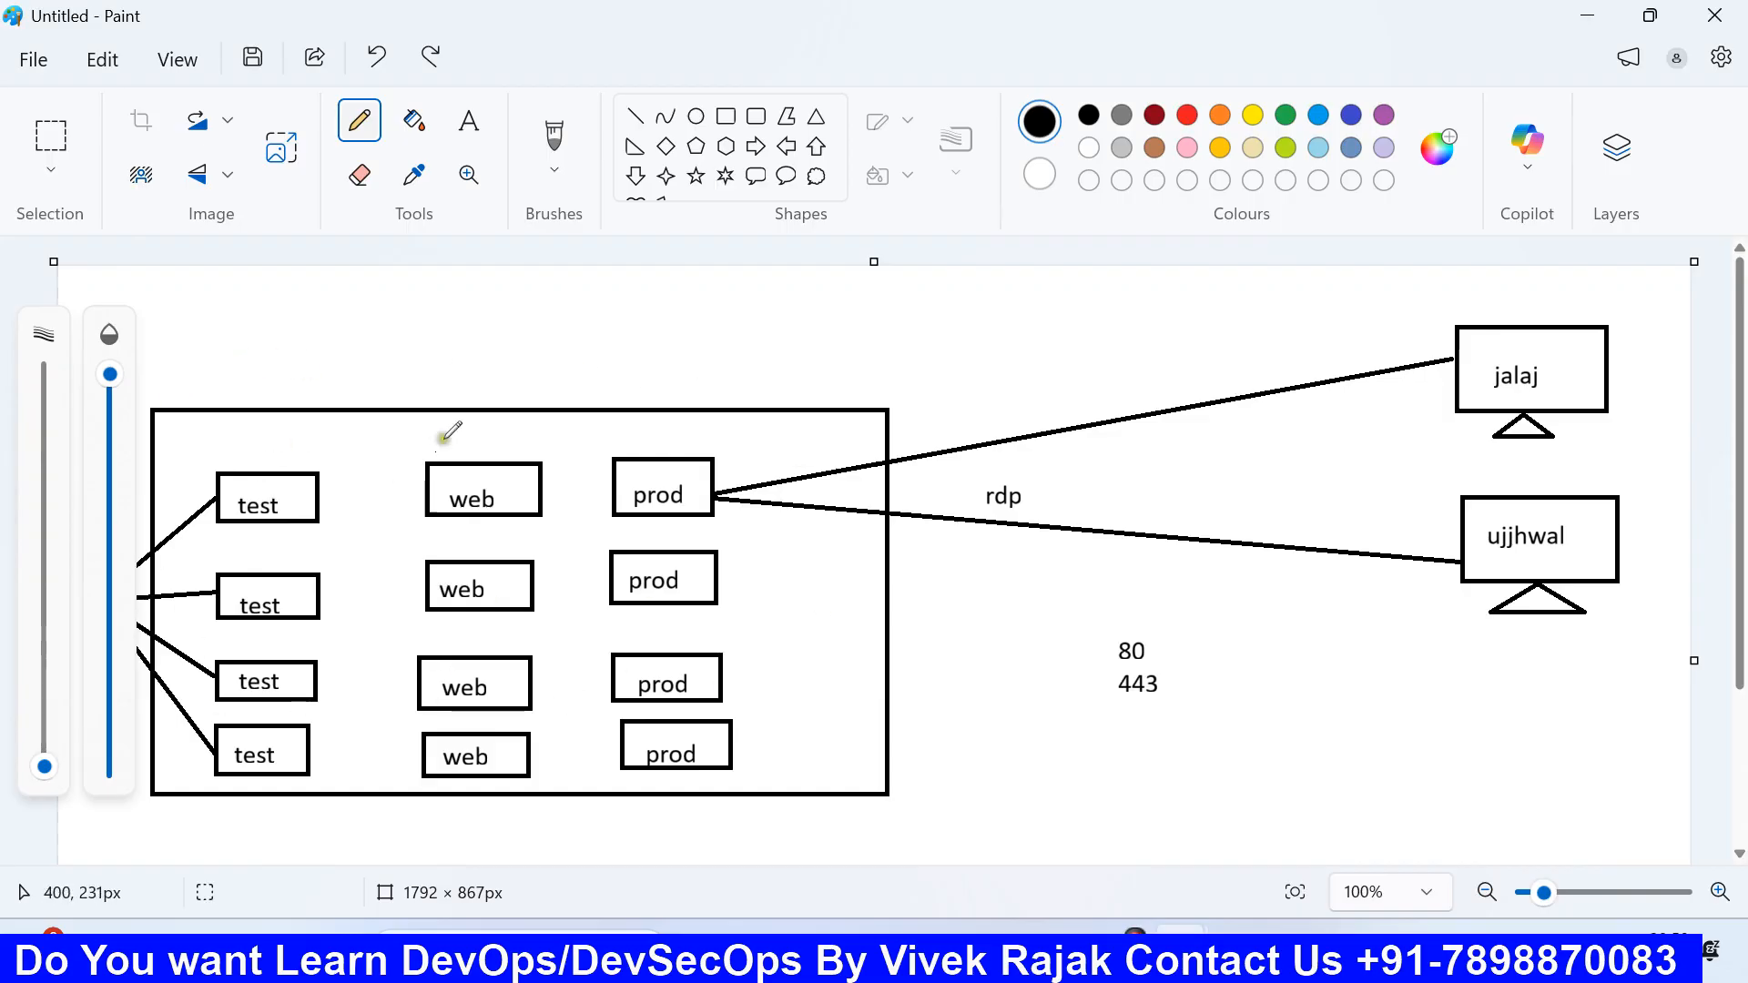
Step: Box the top test, web and prod row with a rectangle, then return to the EC2 form
click(726, 116)
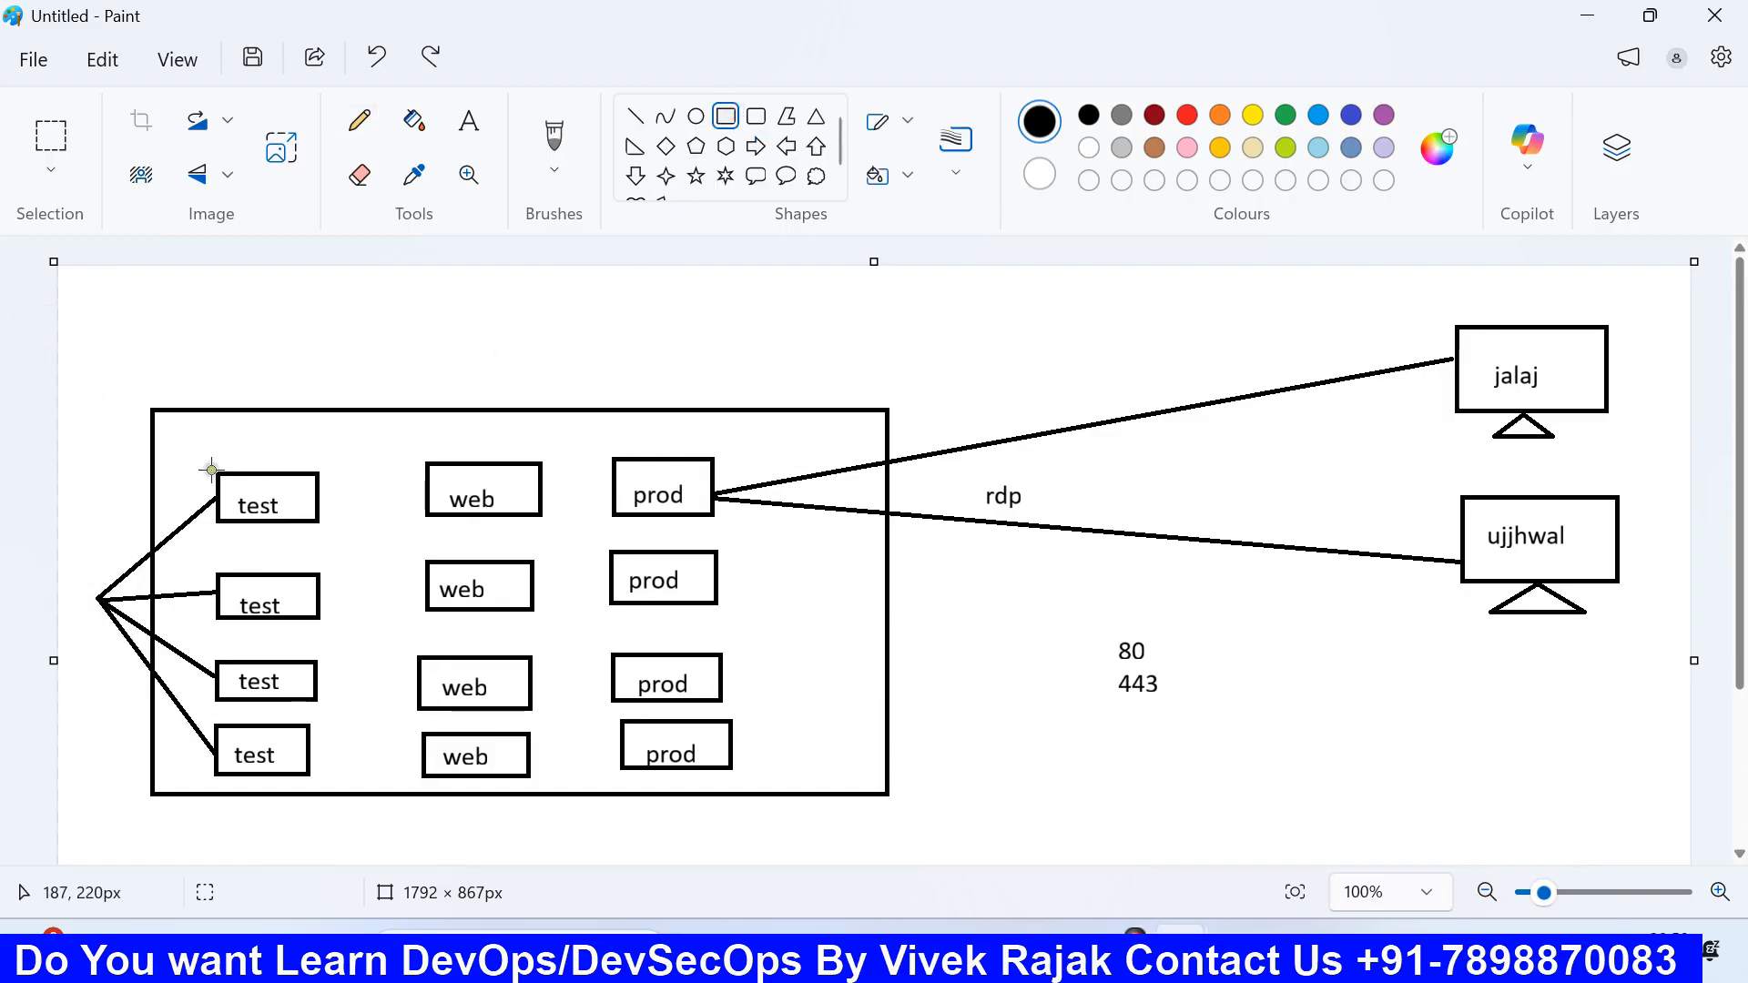
mouse_move(193, 460)
mouse_down()
mouse_move(732, 537)
mouse_move(658, 502)
mouse_up()
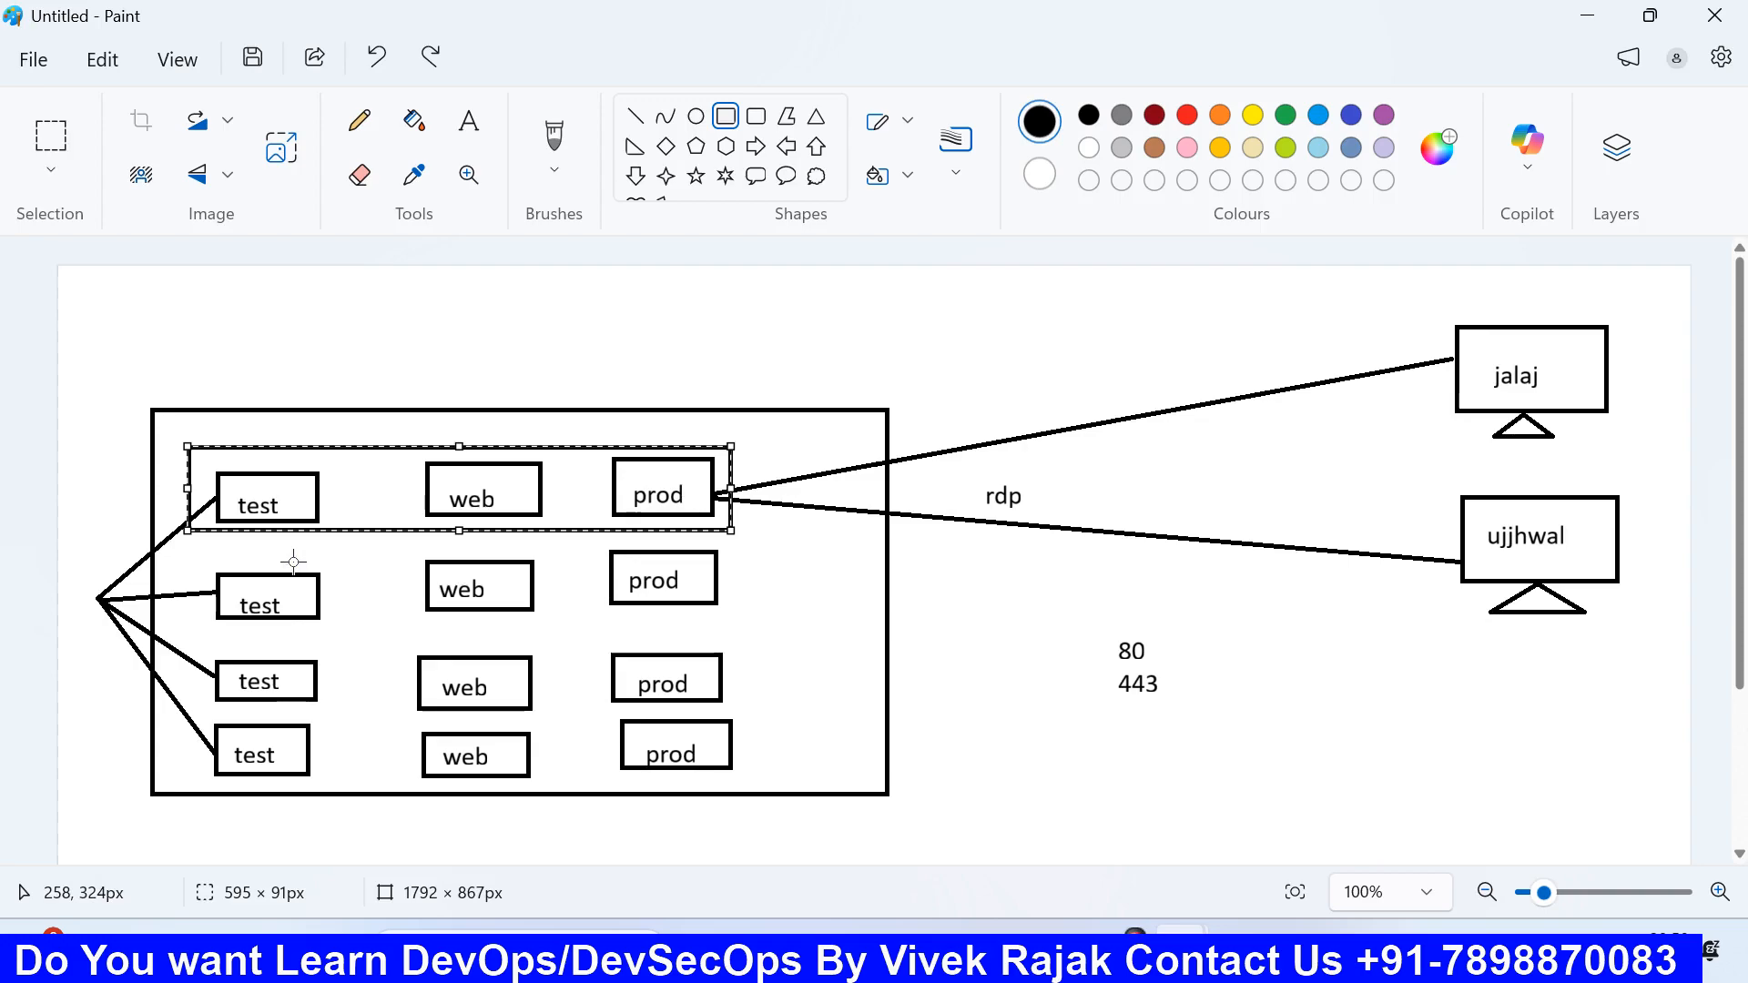
click(1002, 954)
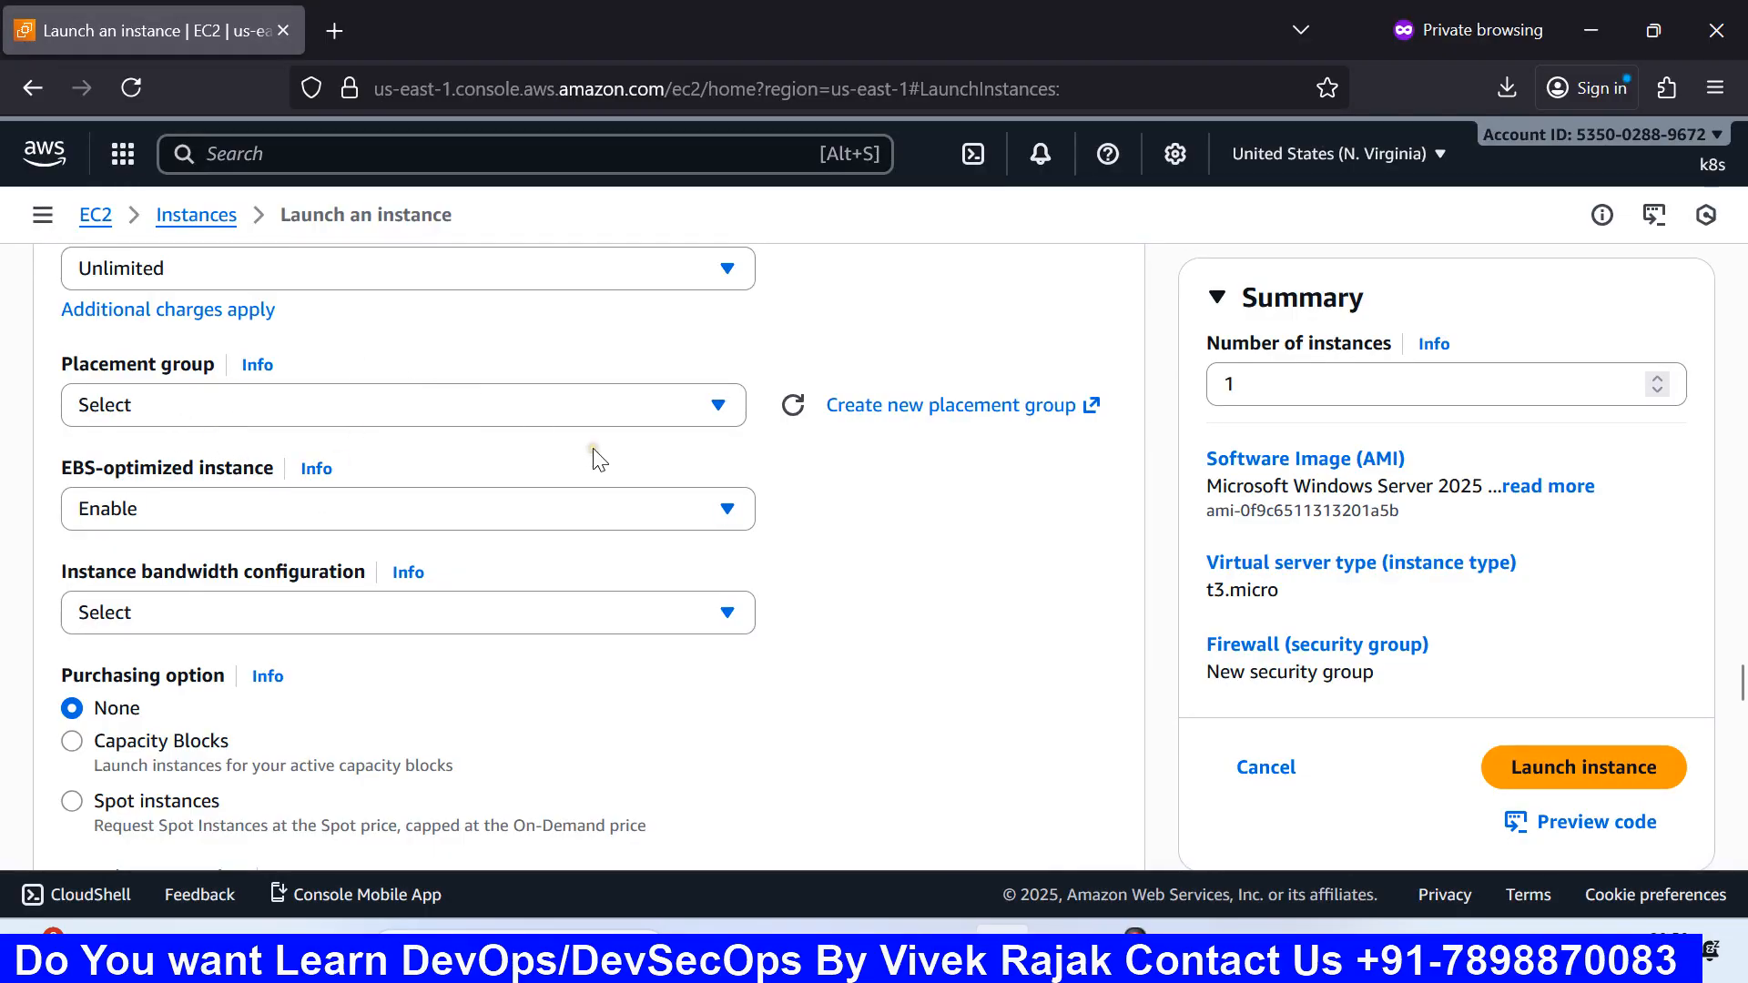
scroll(596, 460, down, 2)
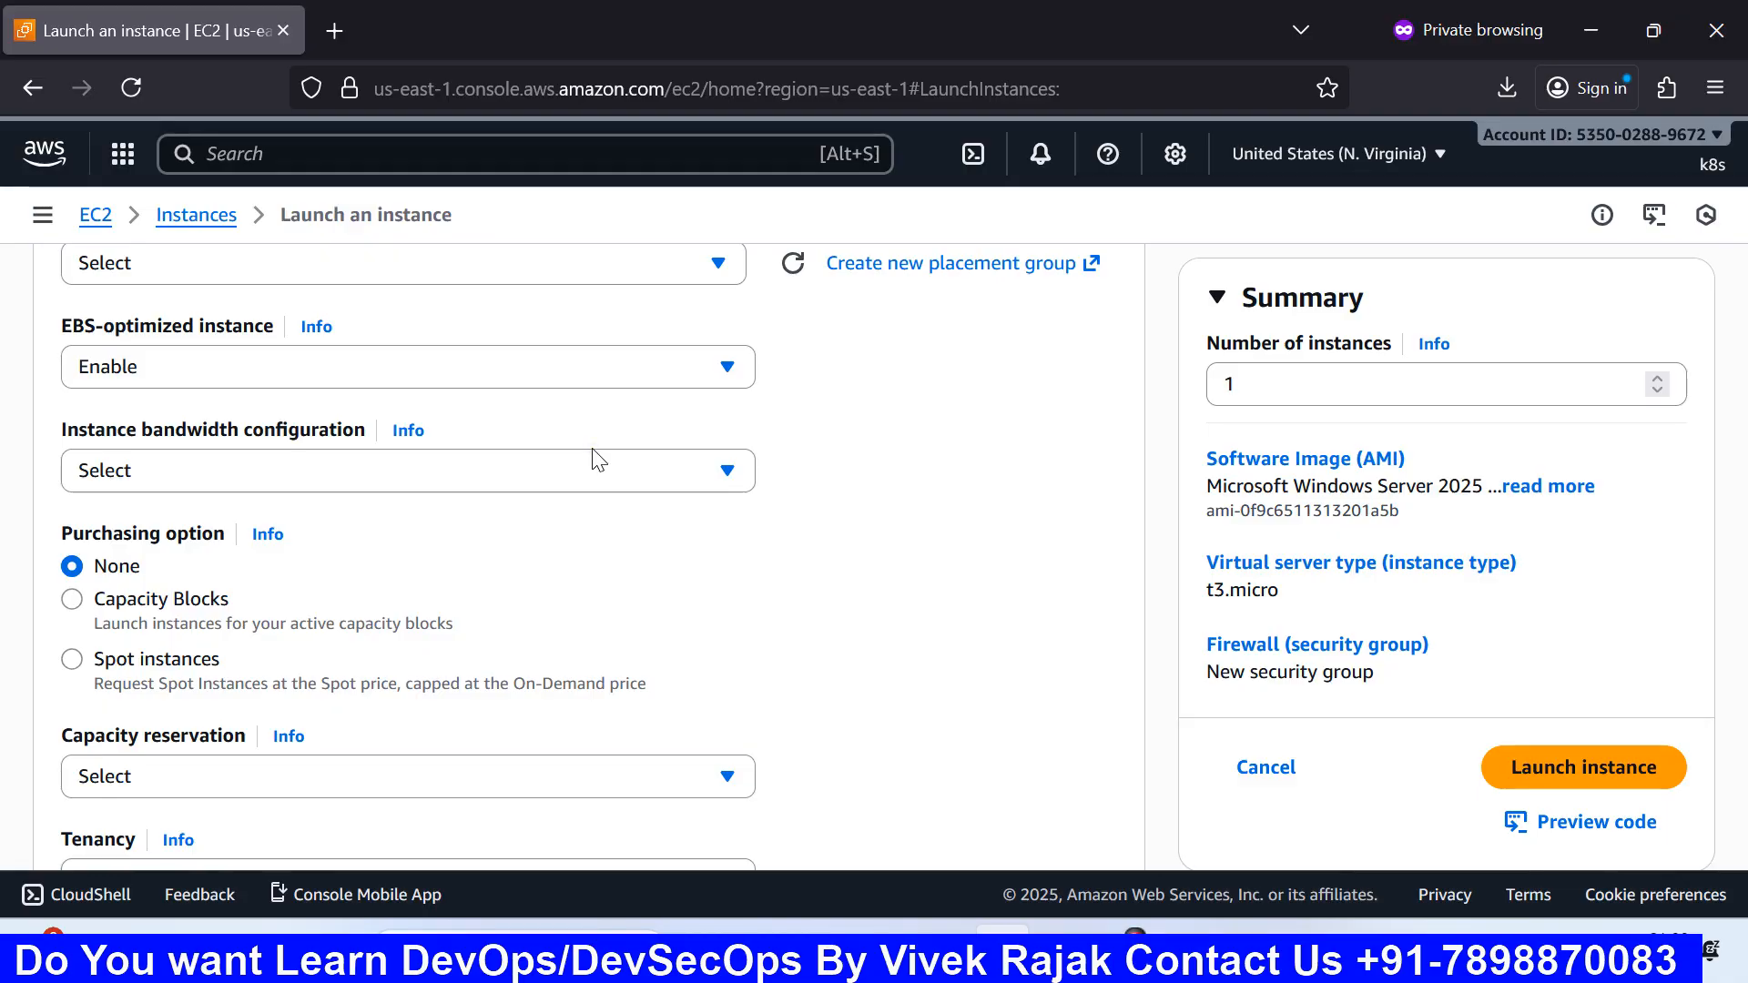
click(594, 379)
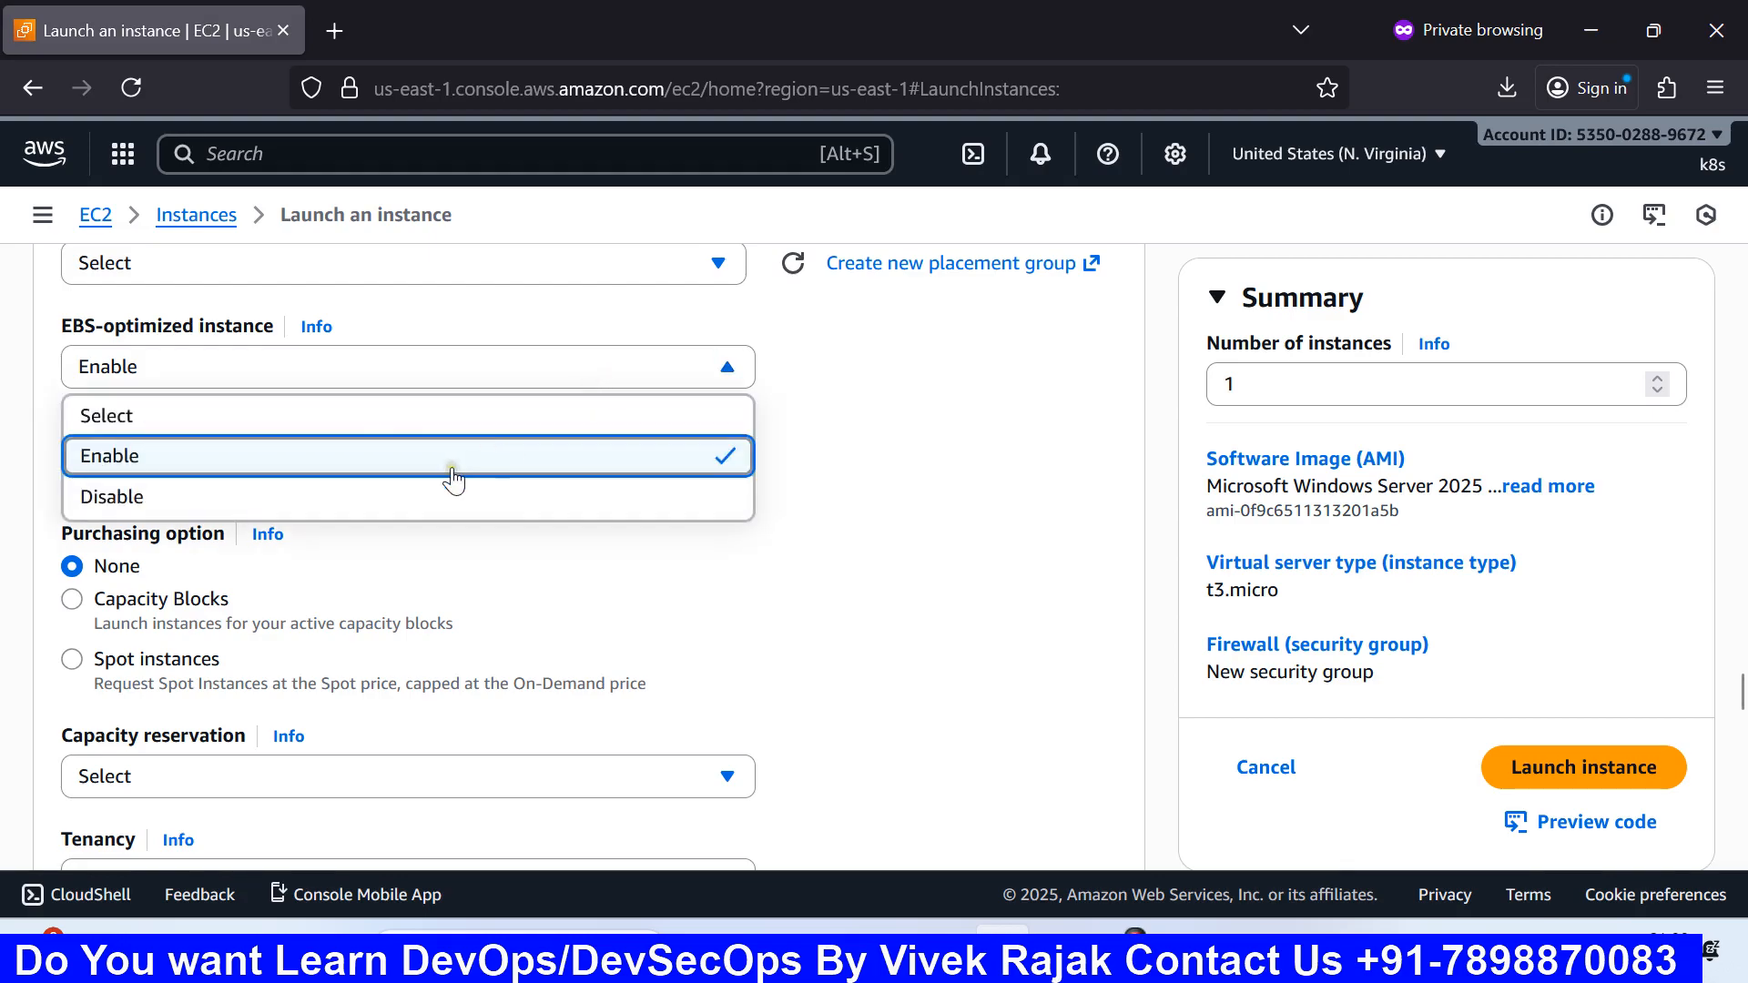
click(913, 462)
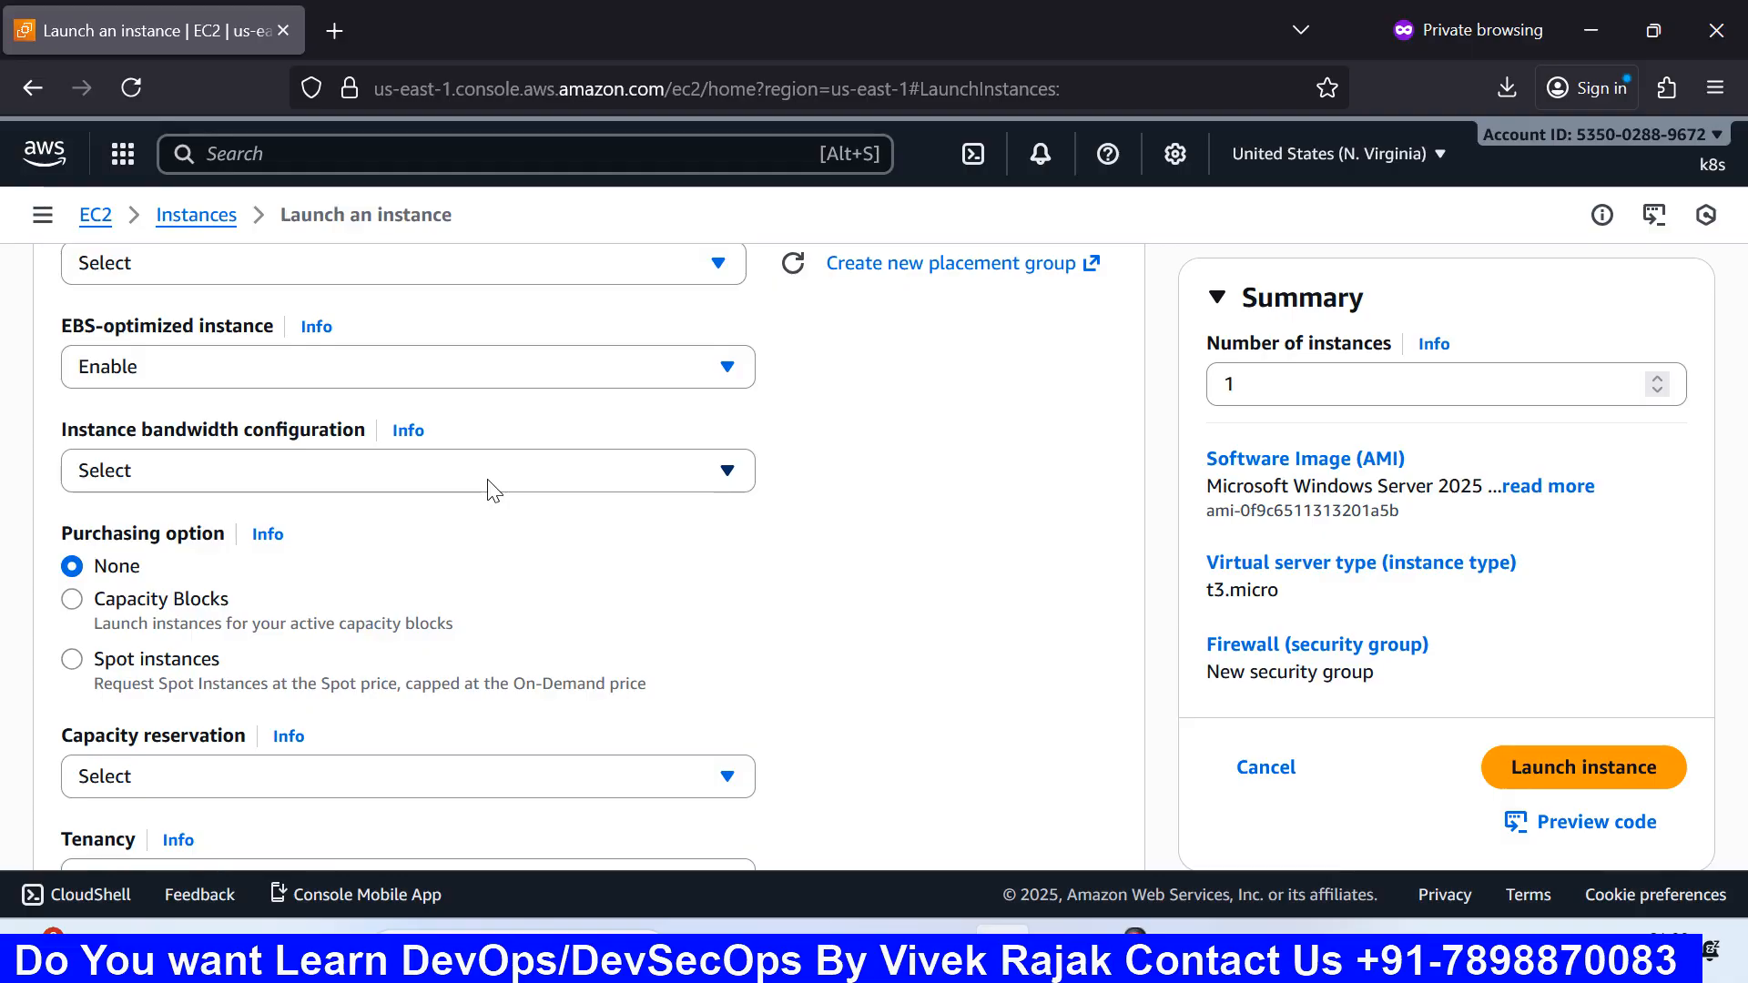
click(489, 481)
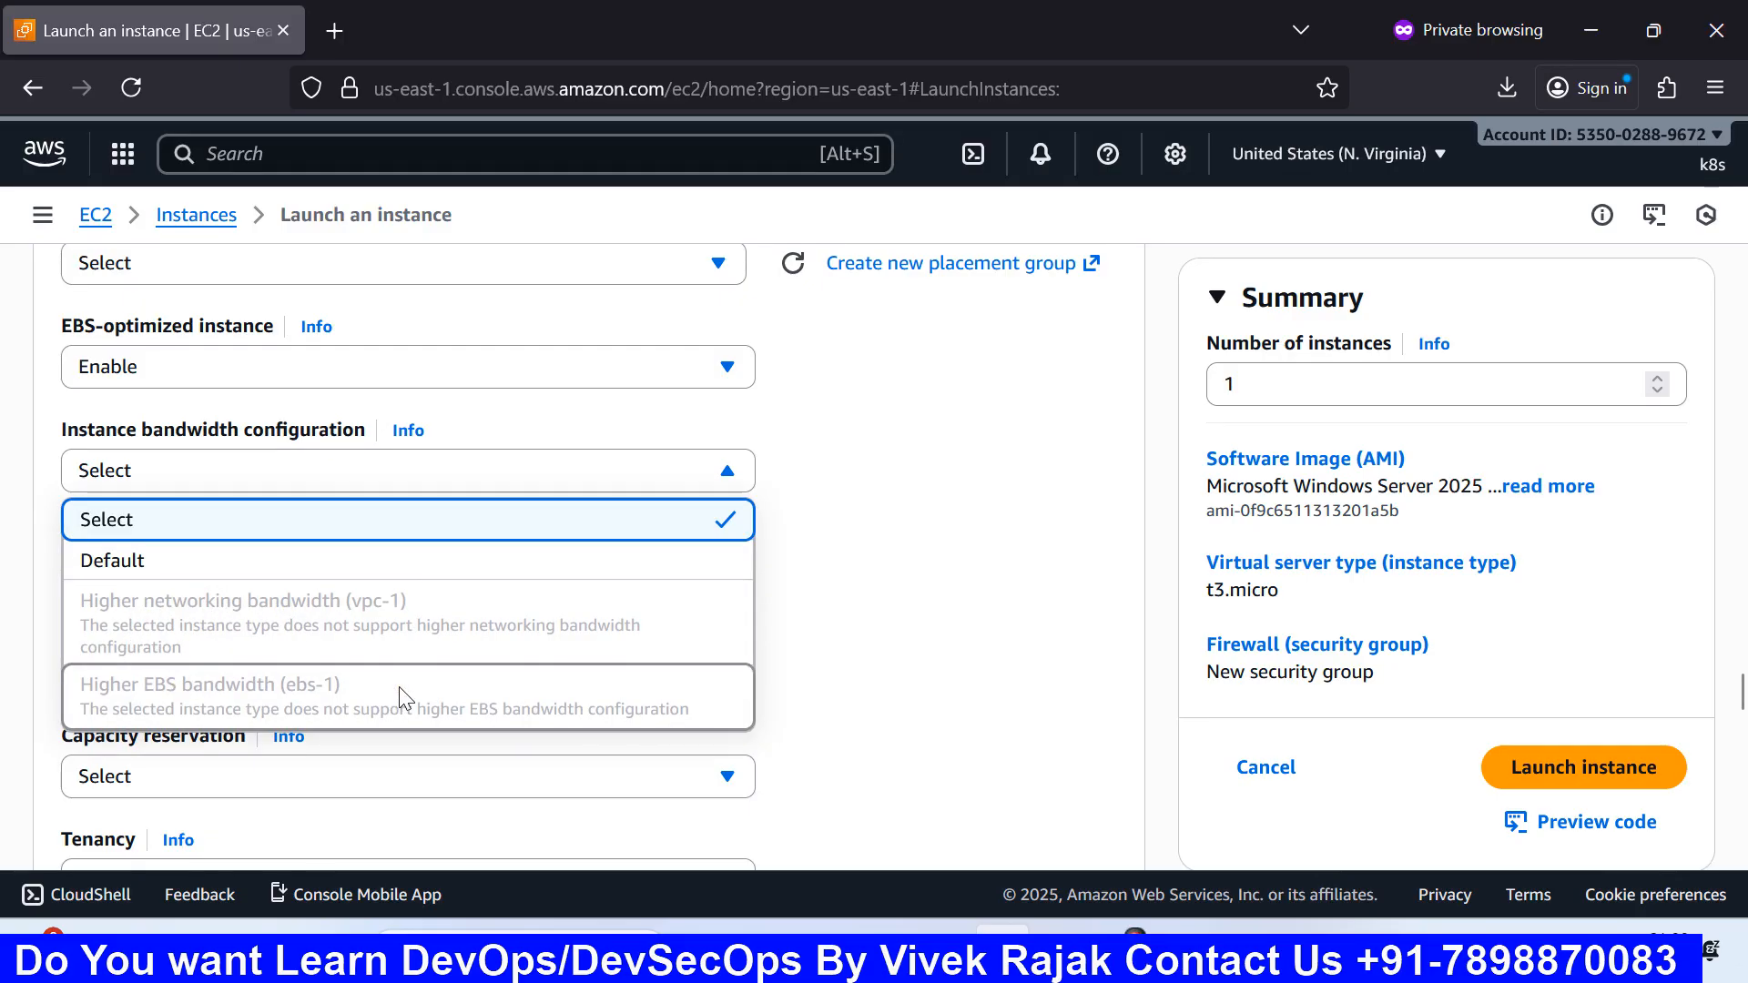
scroll(399, 687, down, 2)
scroll(402, 685, up, 2)
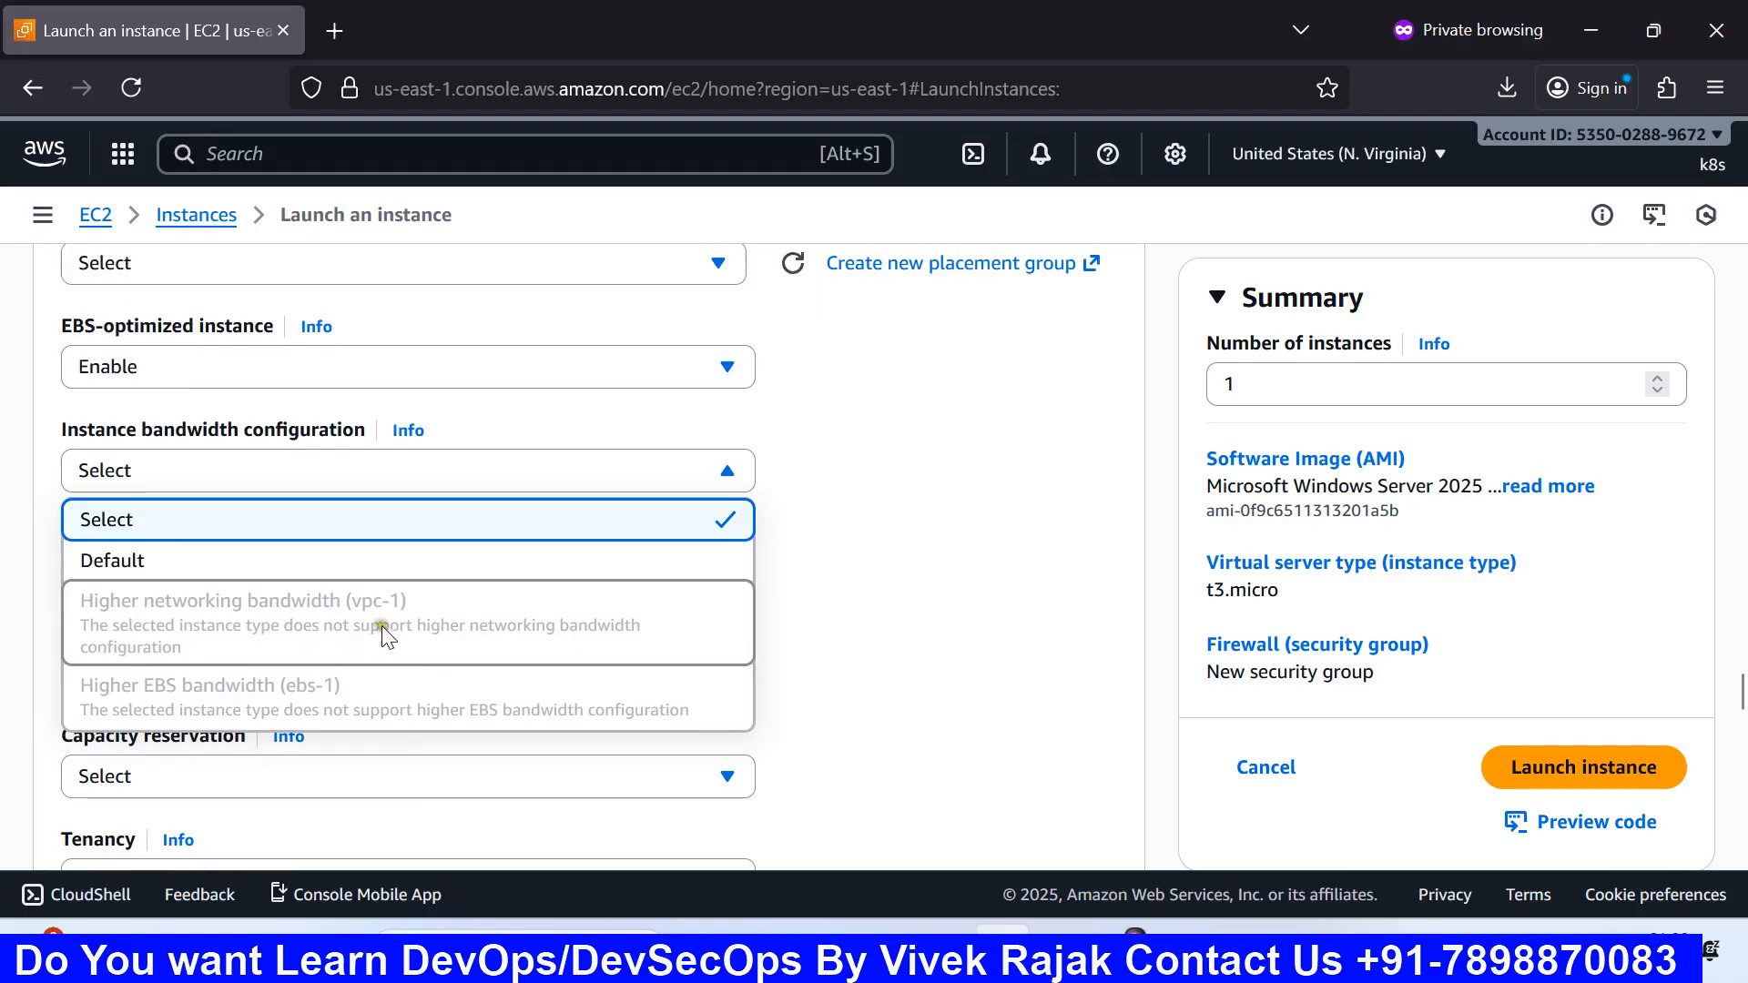
click(852, 581)
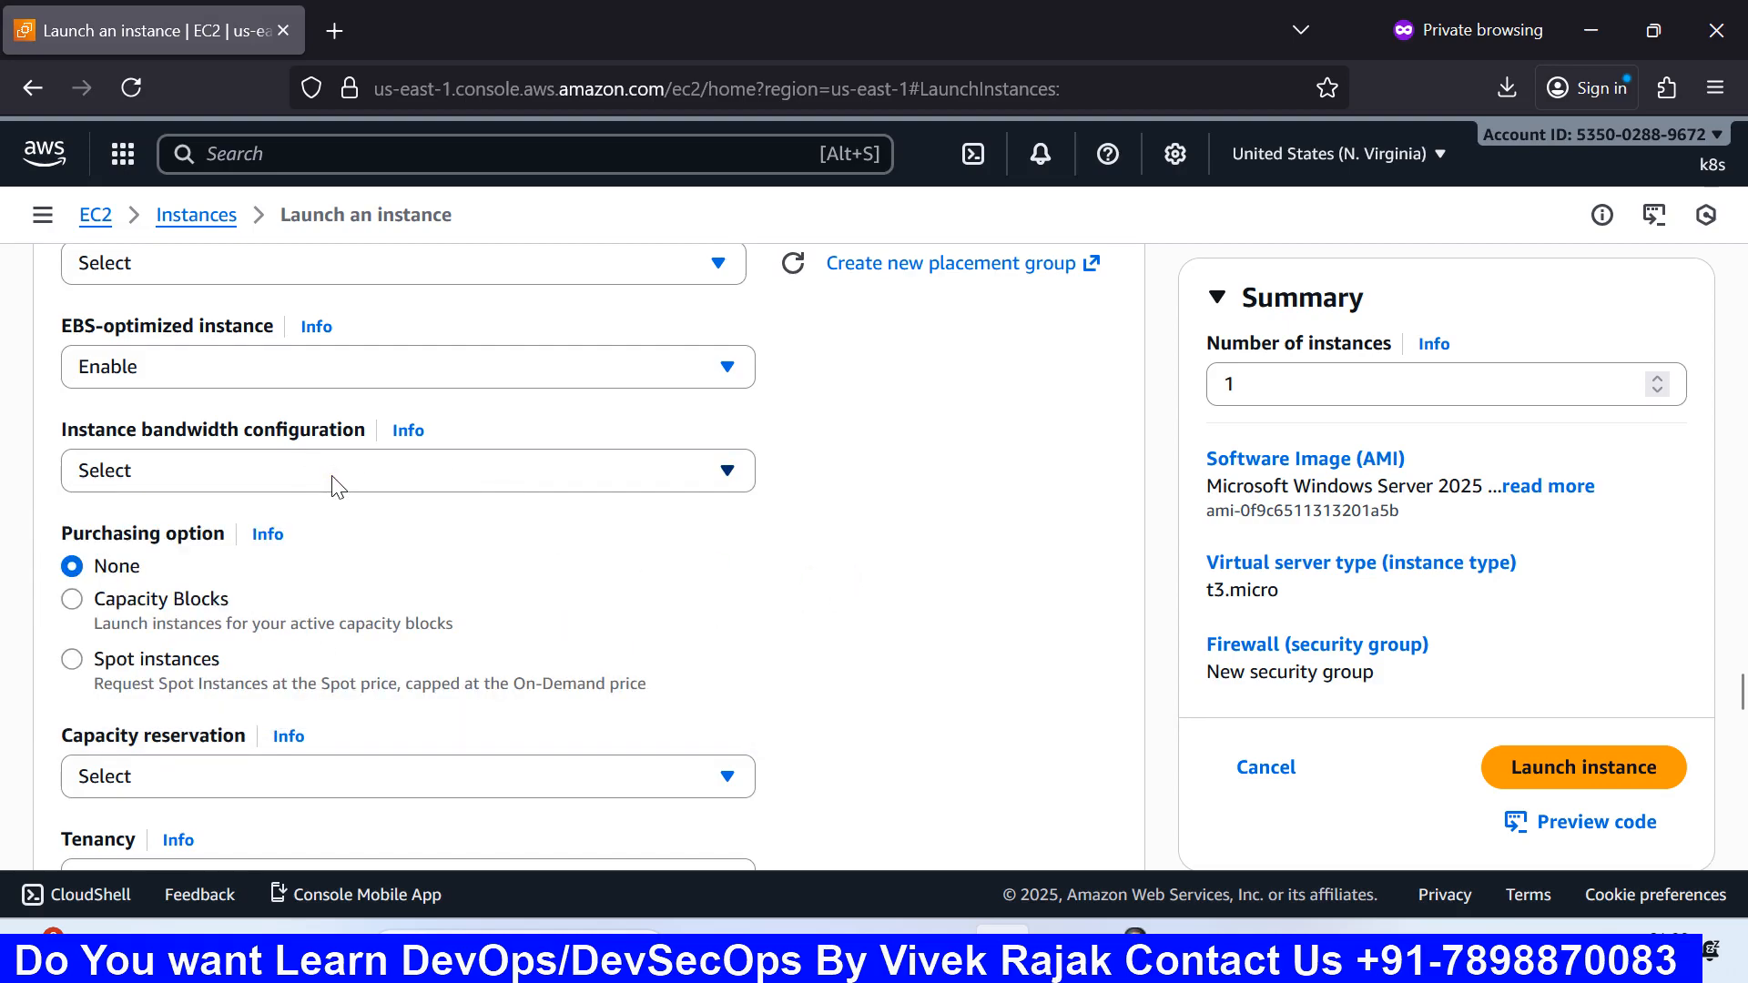
scroll(337, 487, down, 3)
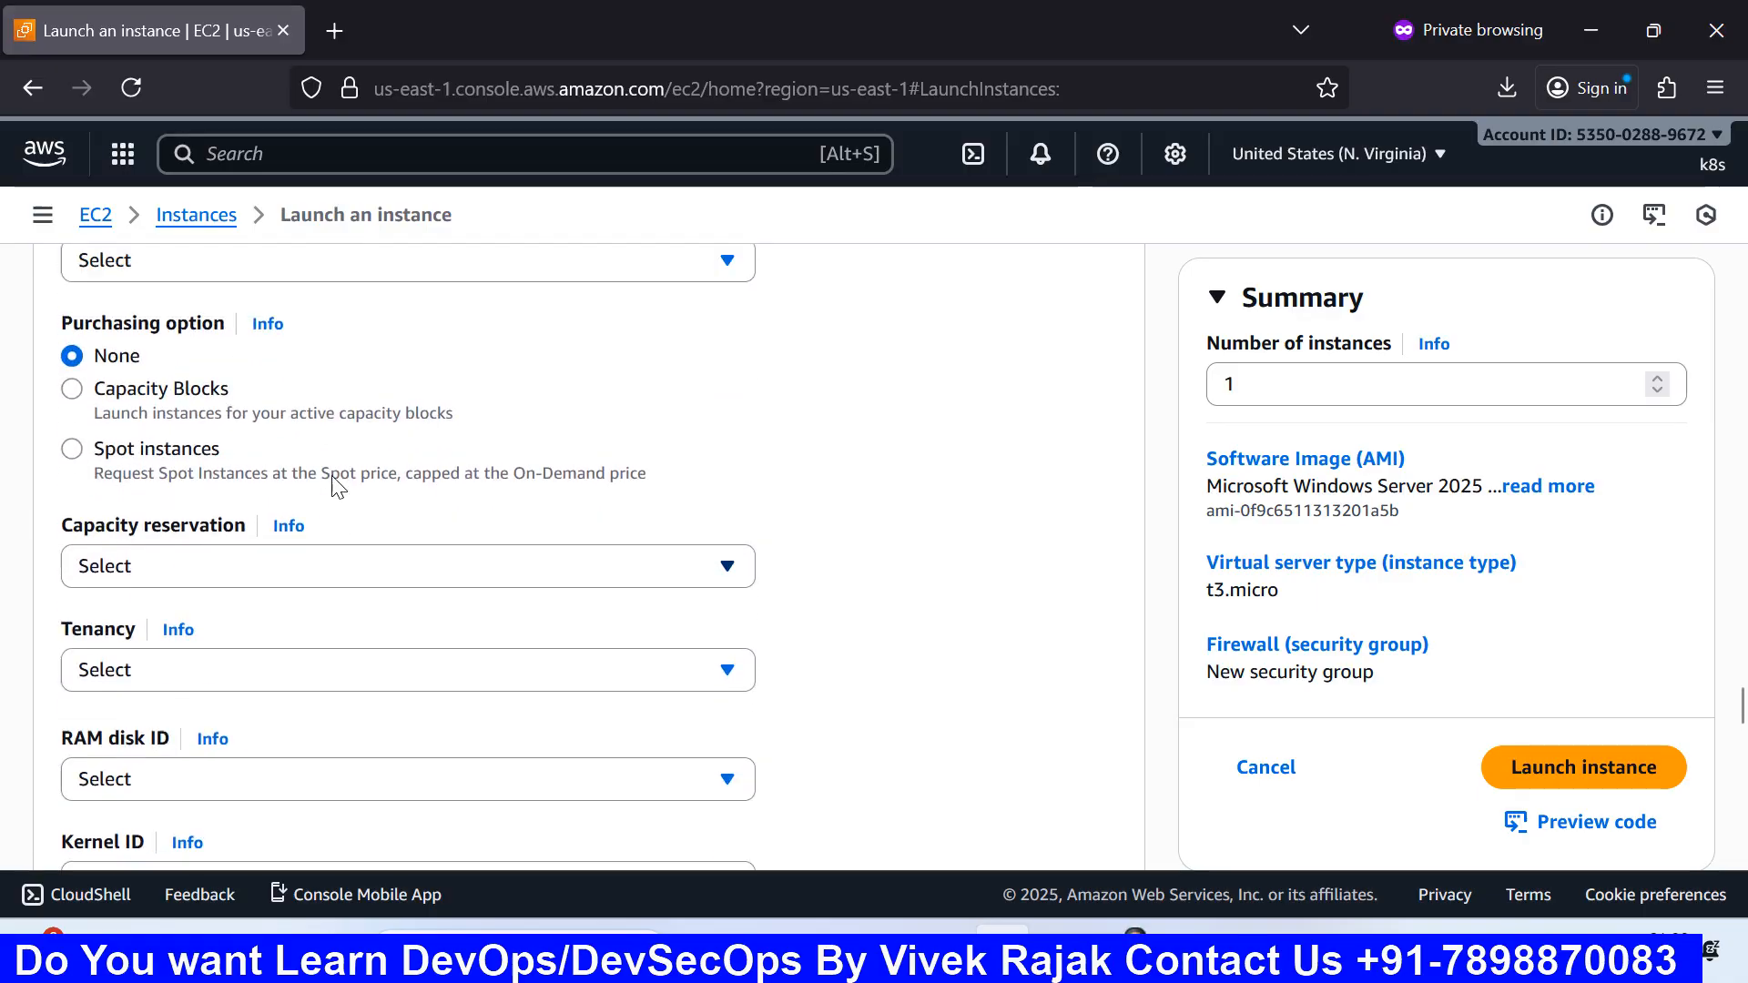
scroll(337, 488, up, 1)
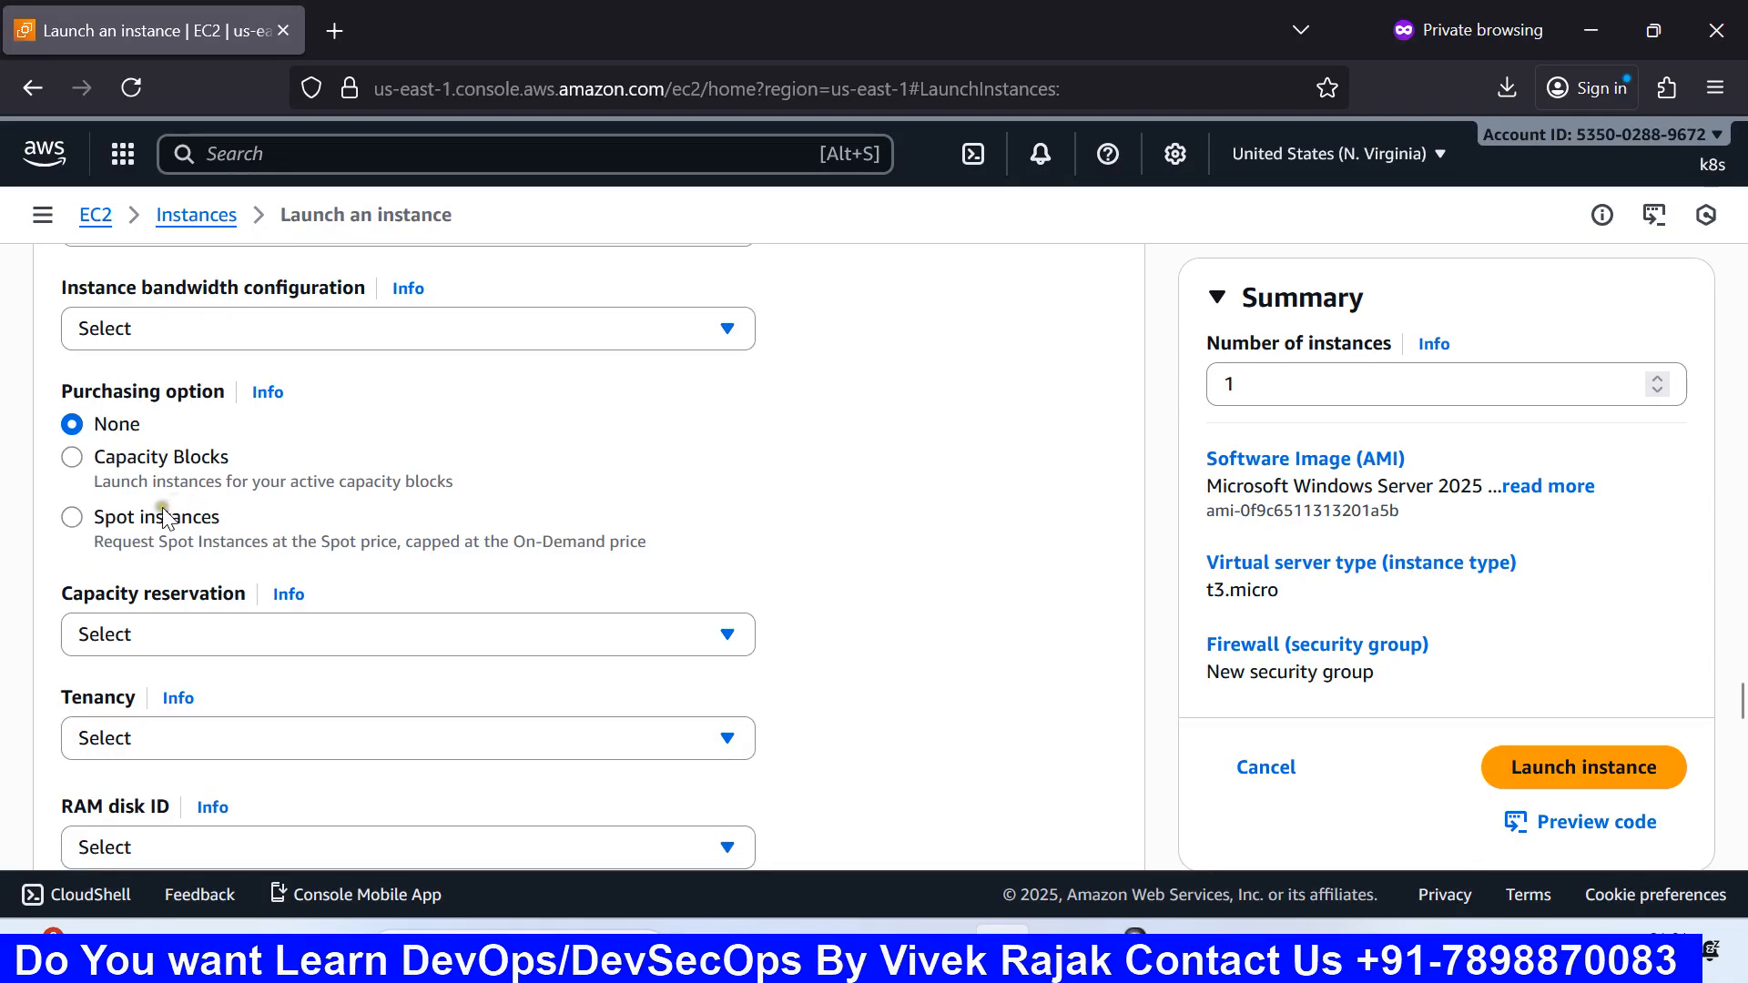
scroll(234, 544, down, 3)
scroll(234, 545, down, 3)
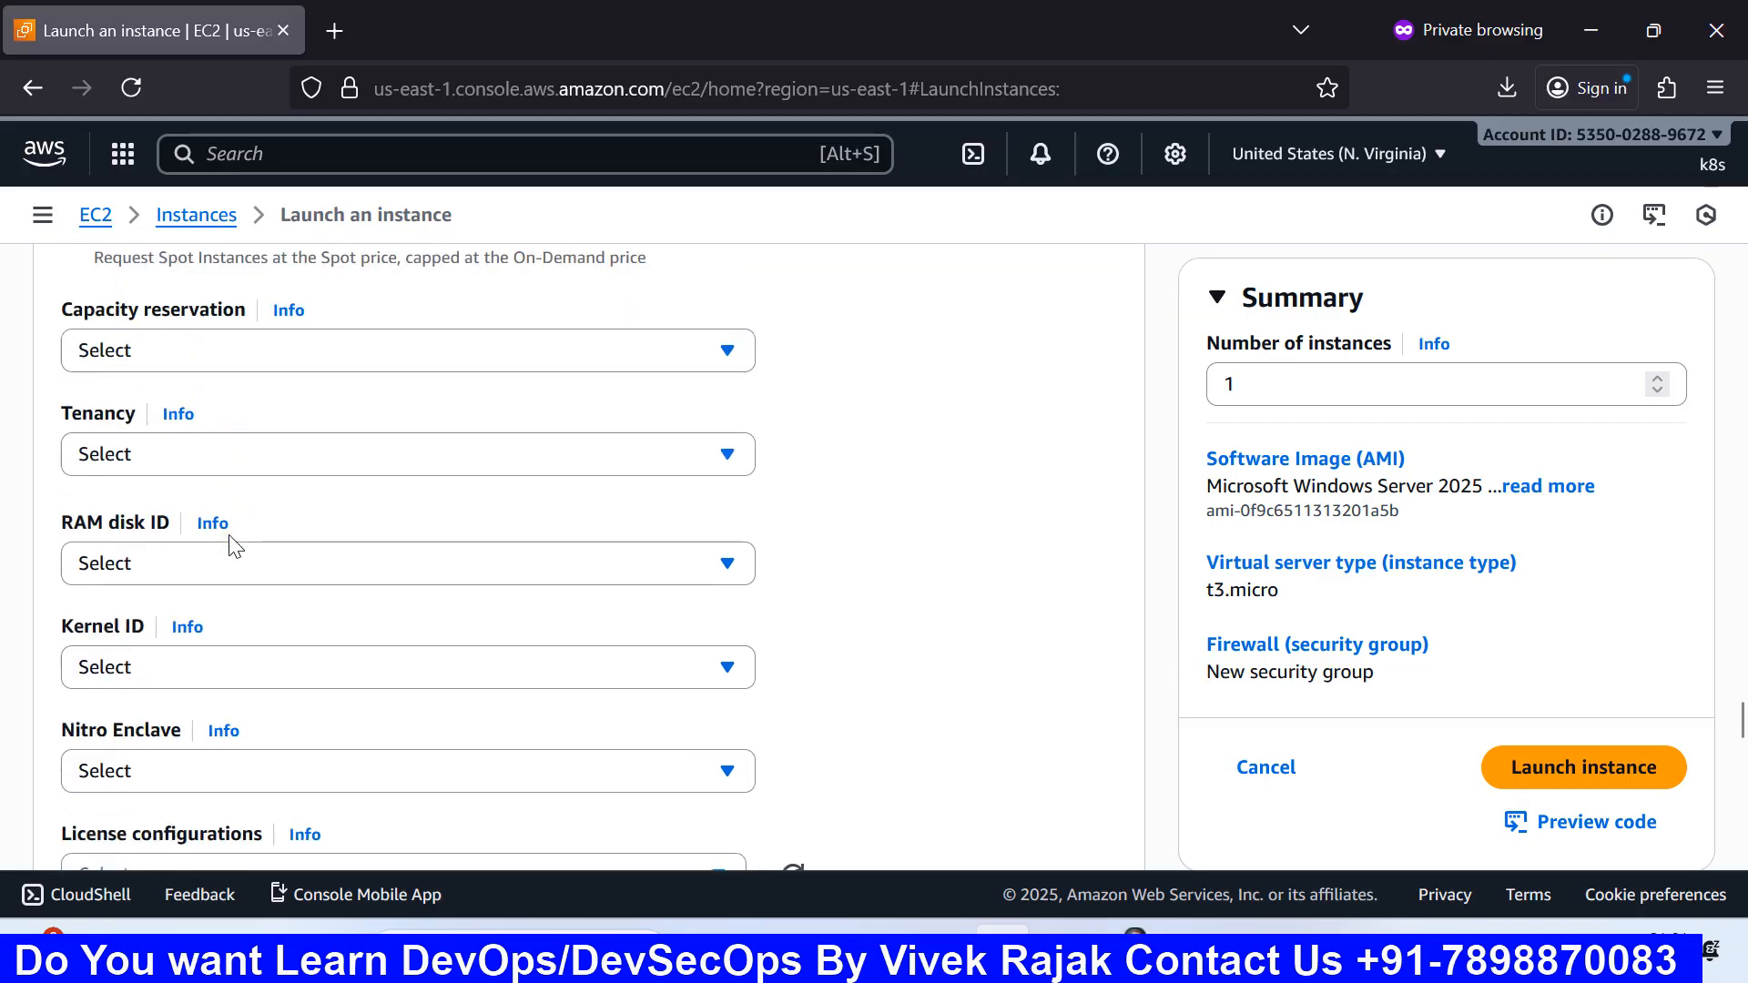
click(323, 342)
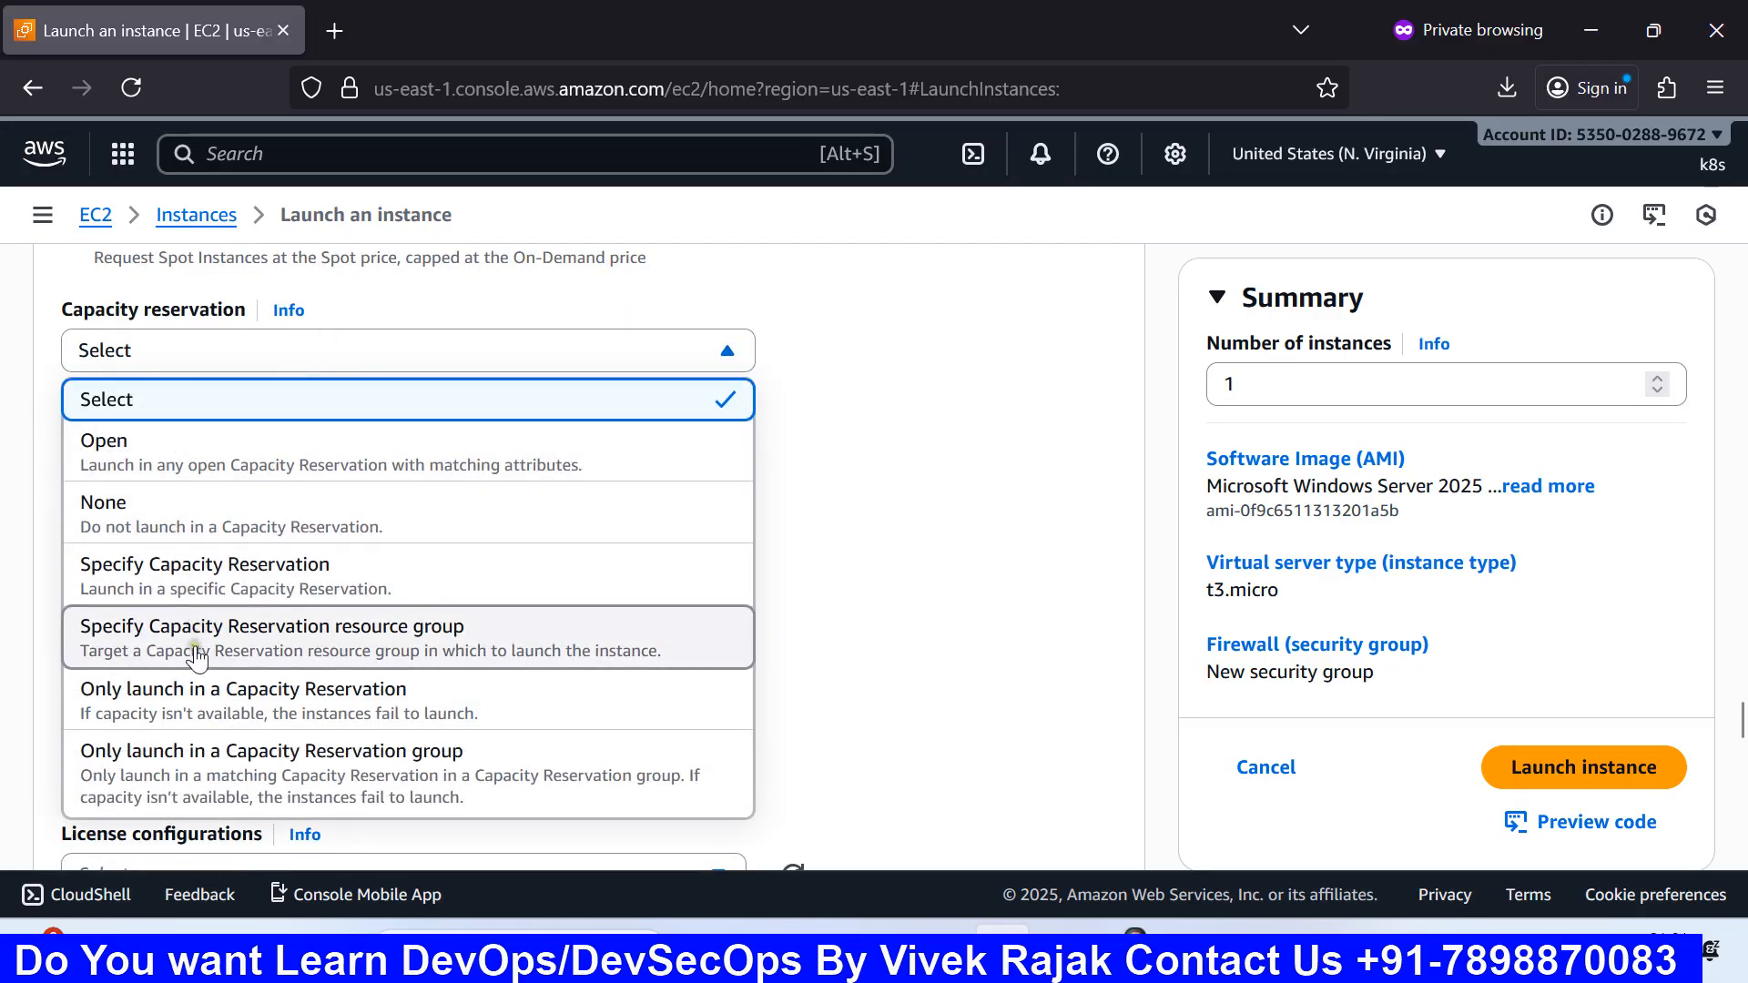
click(864, 484)
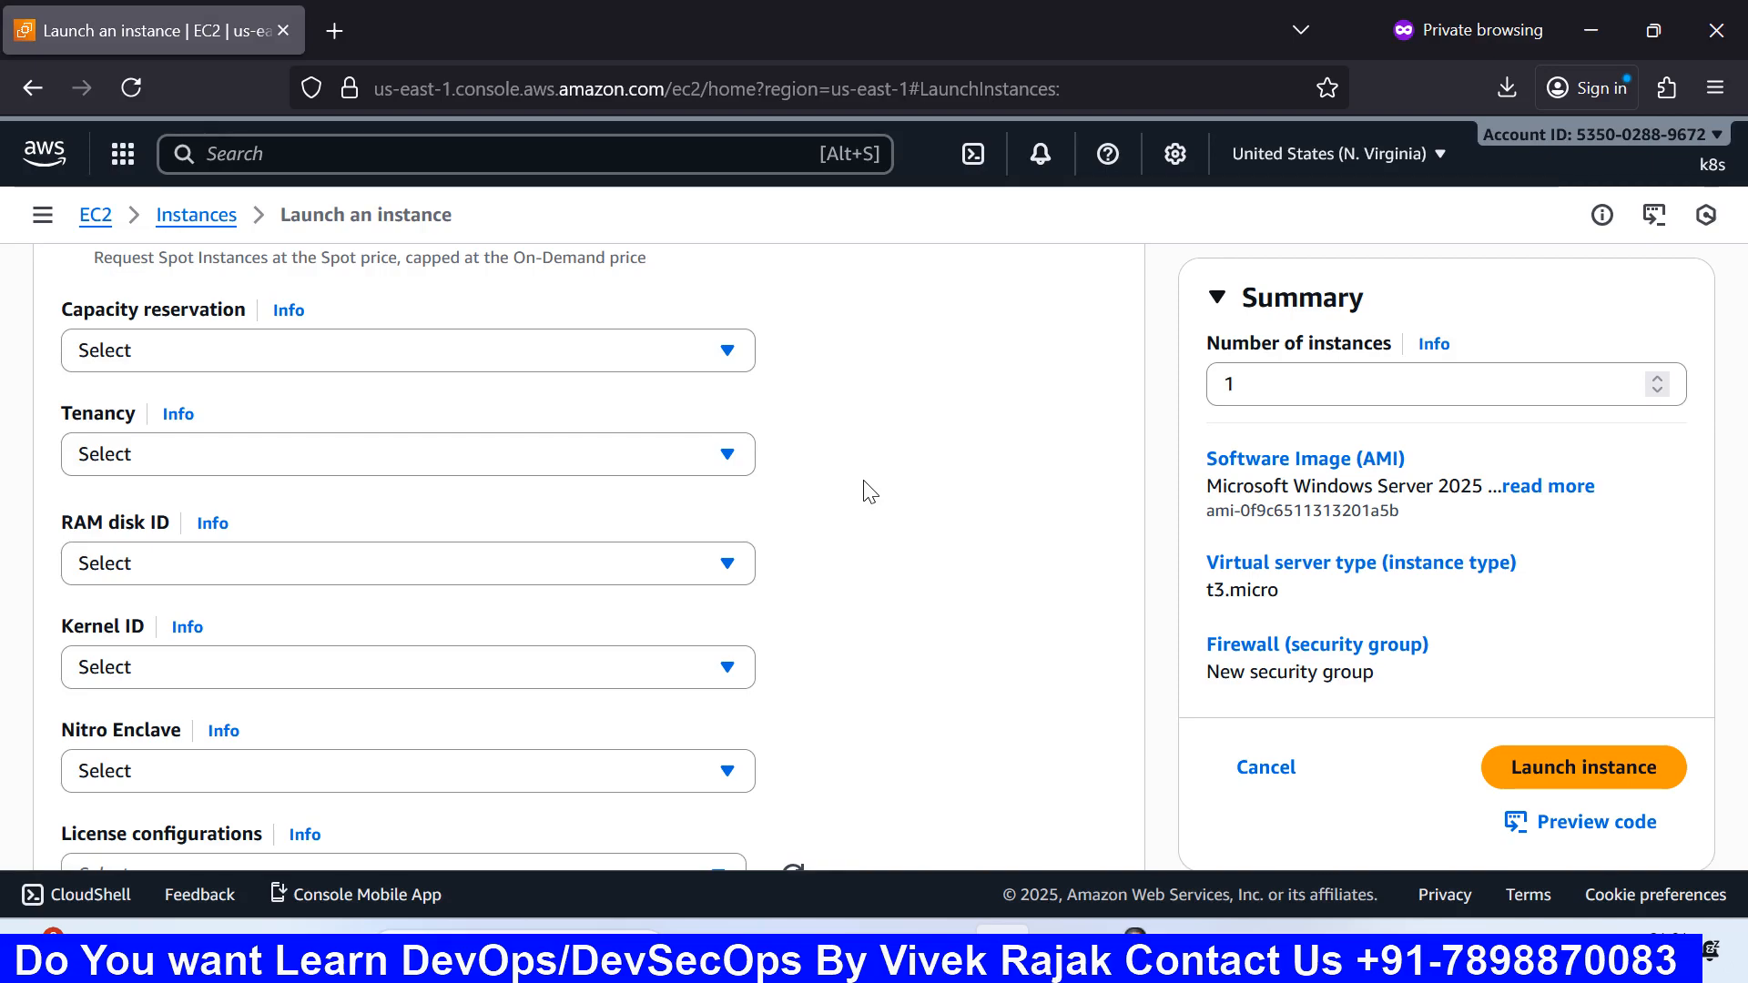
click(847, 458)
Step: In Paint, draw a rectangle to the right of NACL
mouse_move(1182, 947)
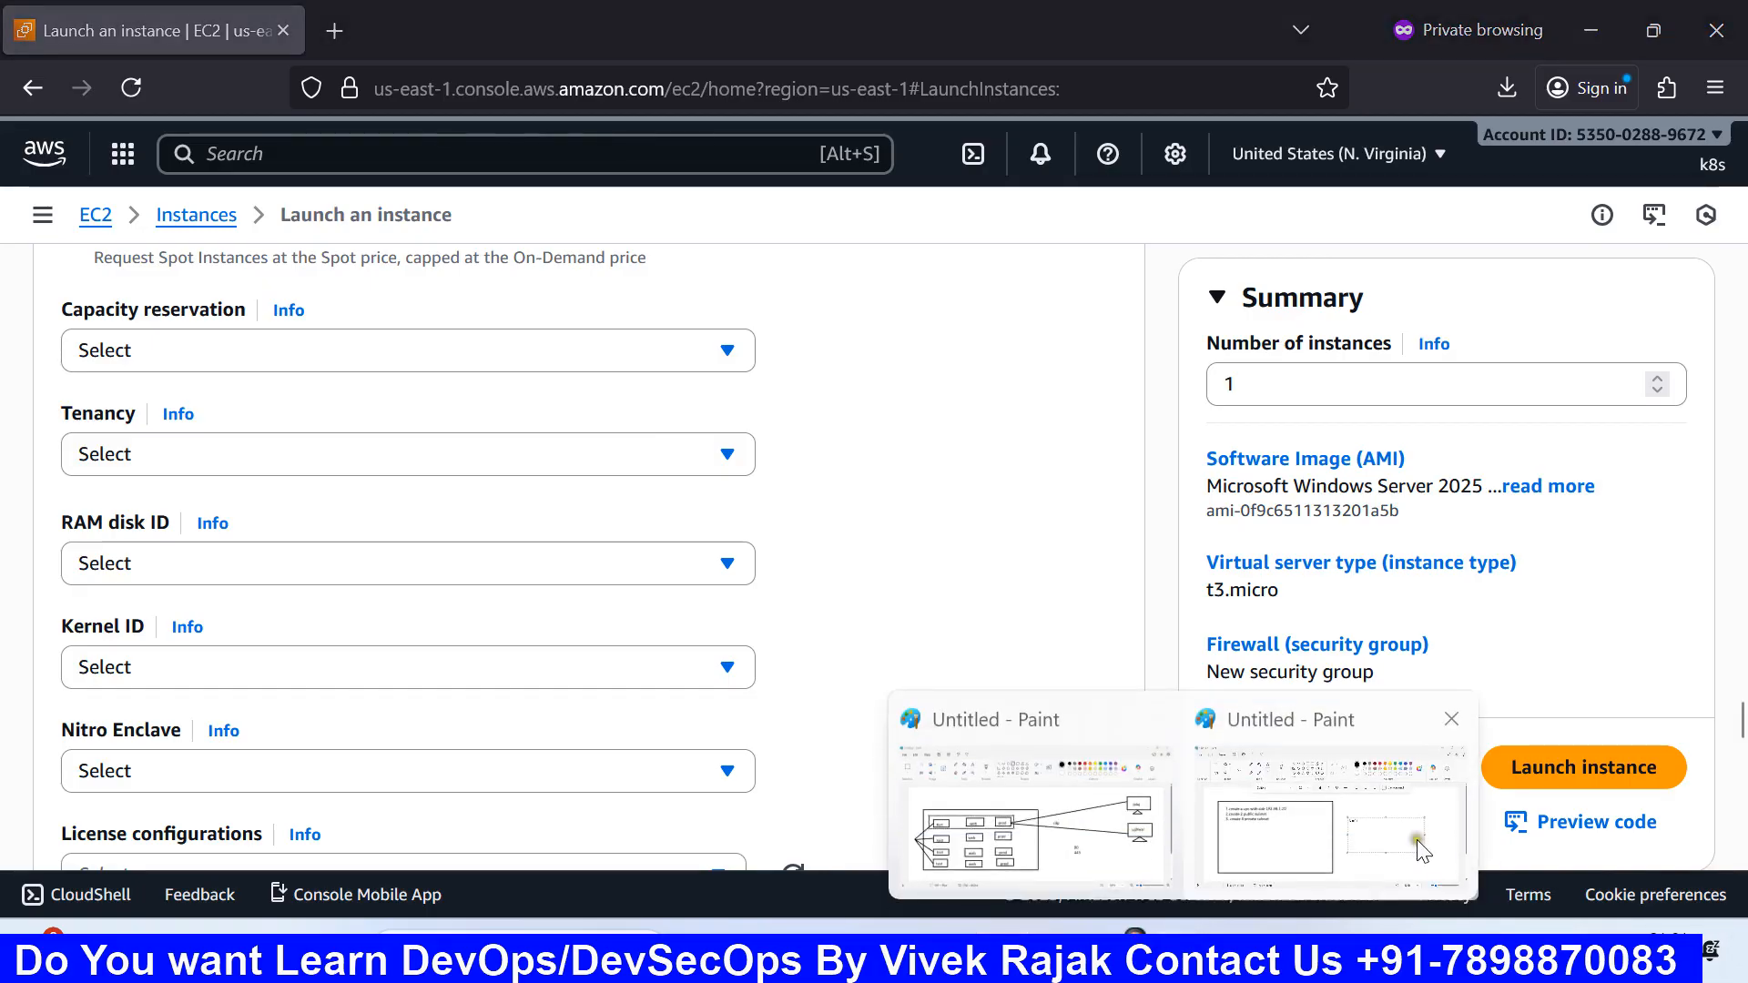
click(1411, 837)
click(726, 116)
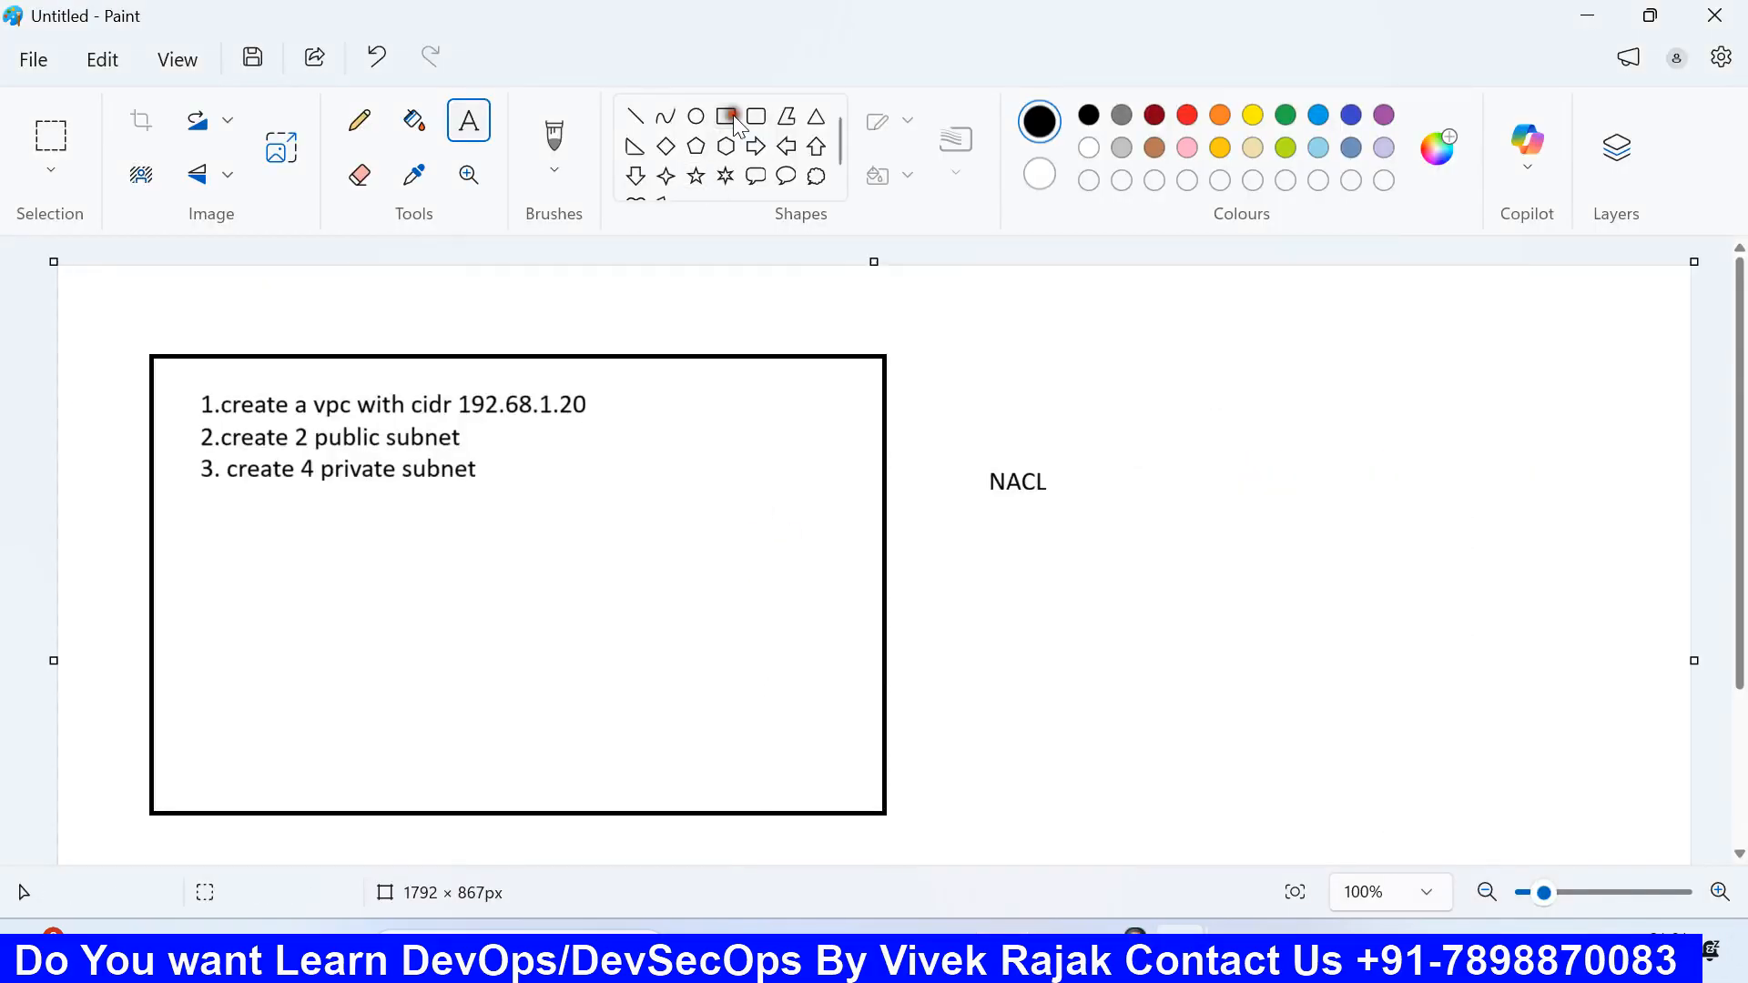
mouse_move(1134, 402)
mouse_down()
mouse_move(1366, 558)
mouse_move(1557, 648)
mouse_move(1595, 694)
mouse_up()
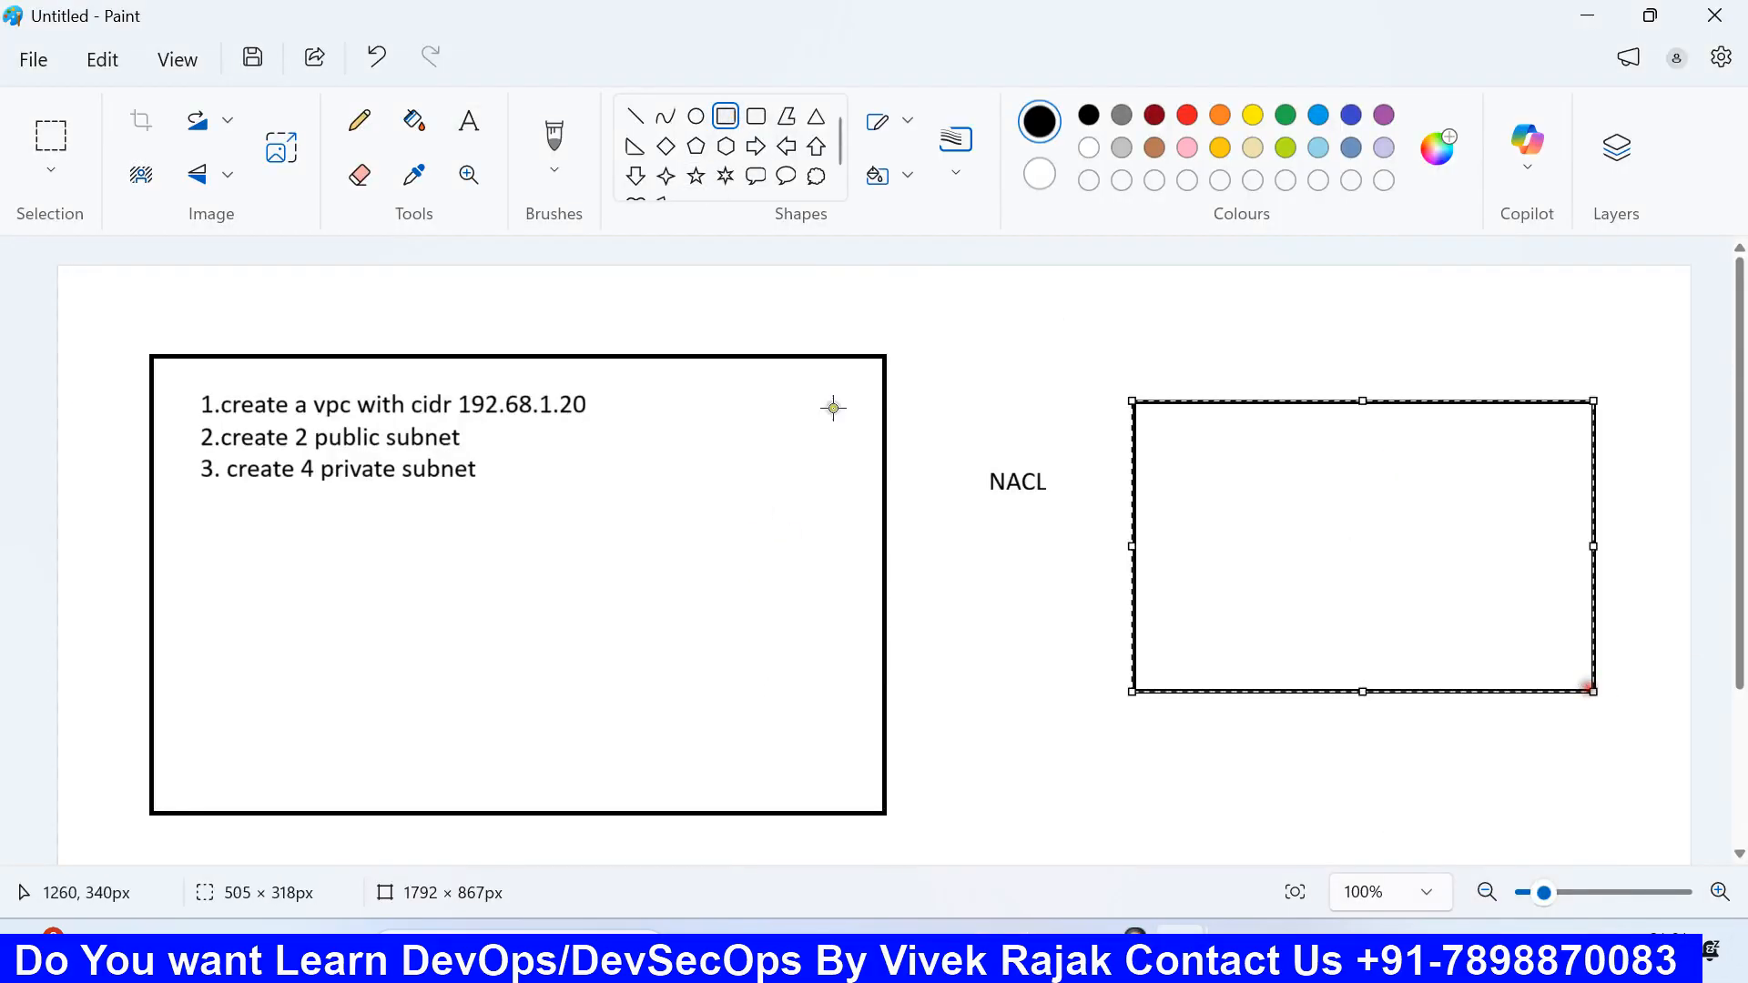
Step: Write notes below it: 200 core cpu, 2200 GB memory, and one user's 4 core cpu & 16 GB RAM
click(468, 121)
drag(1158, 713, 1418, 769)
text(200)
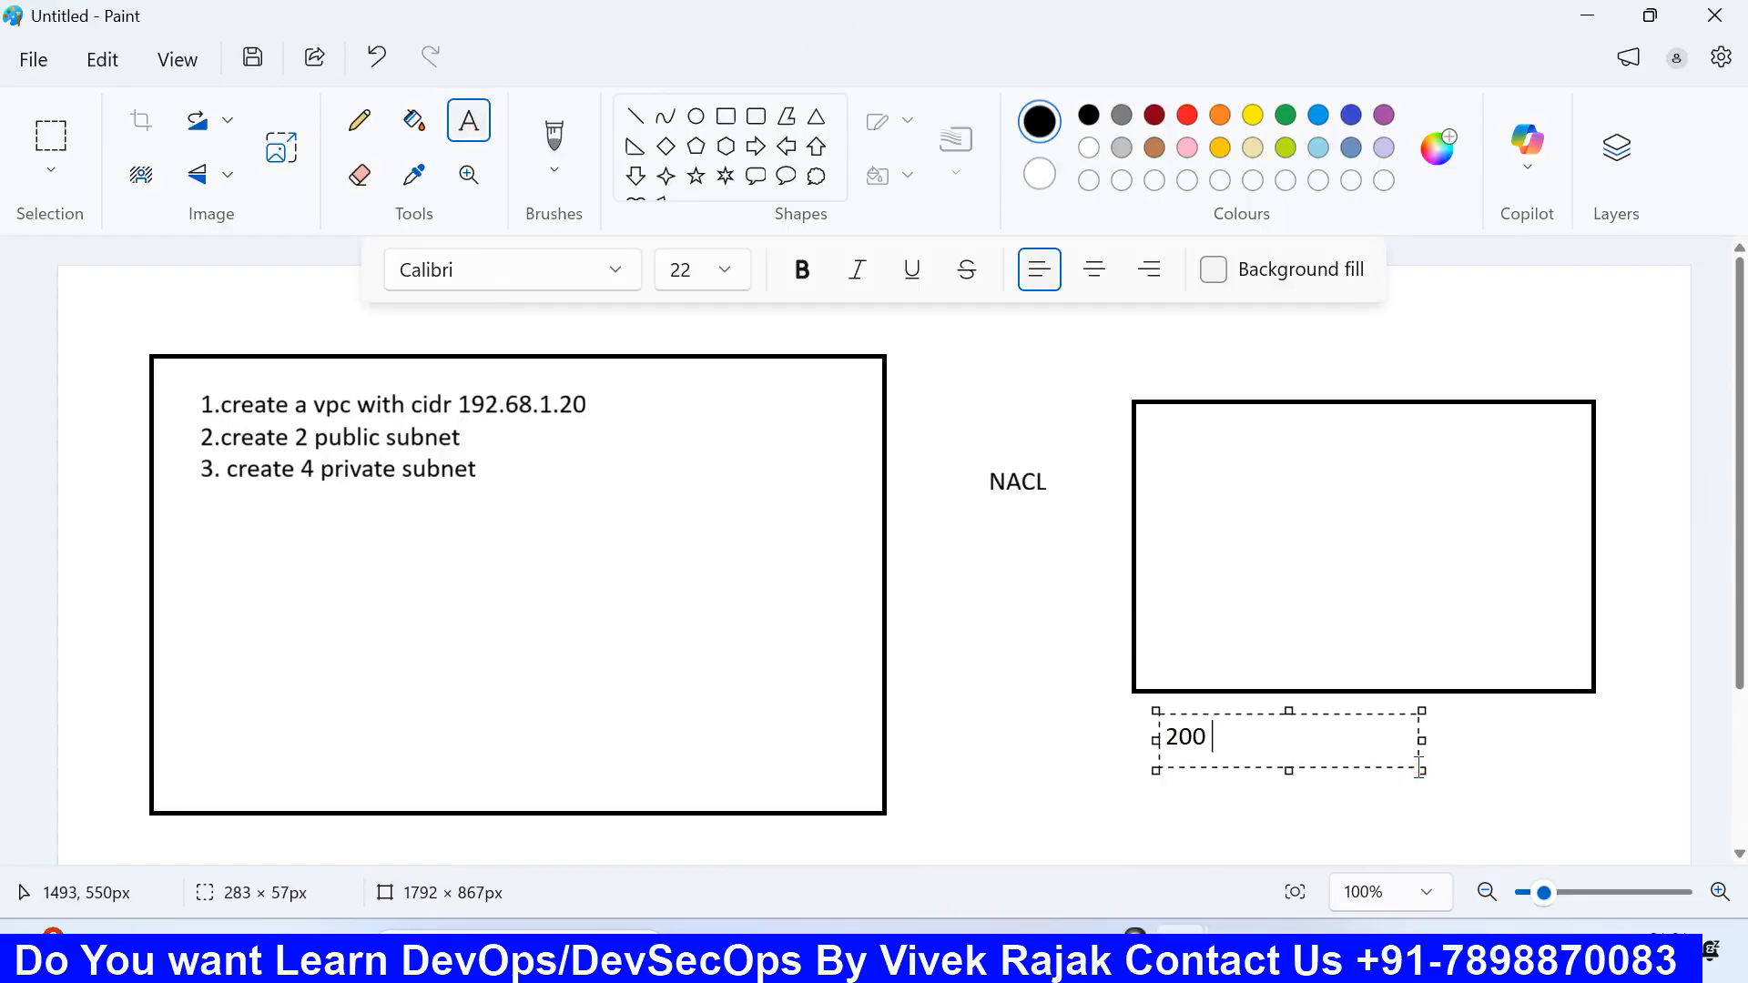
text( core cpu)
key(Return)
text(2)
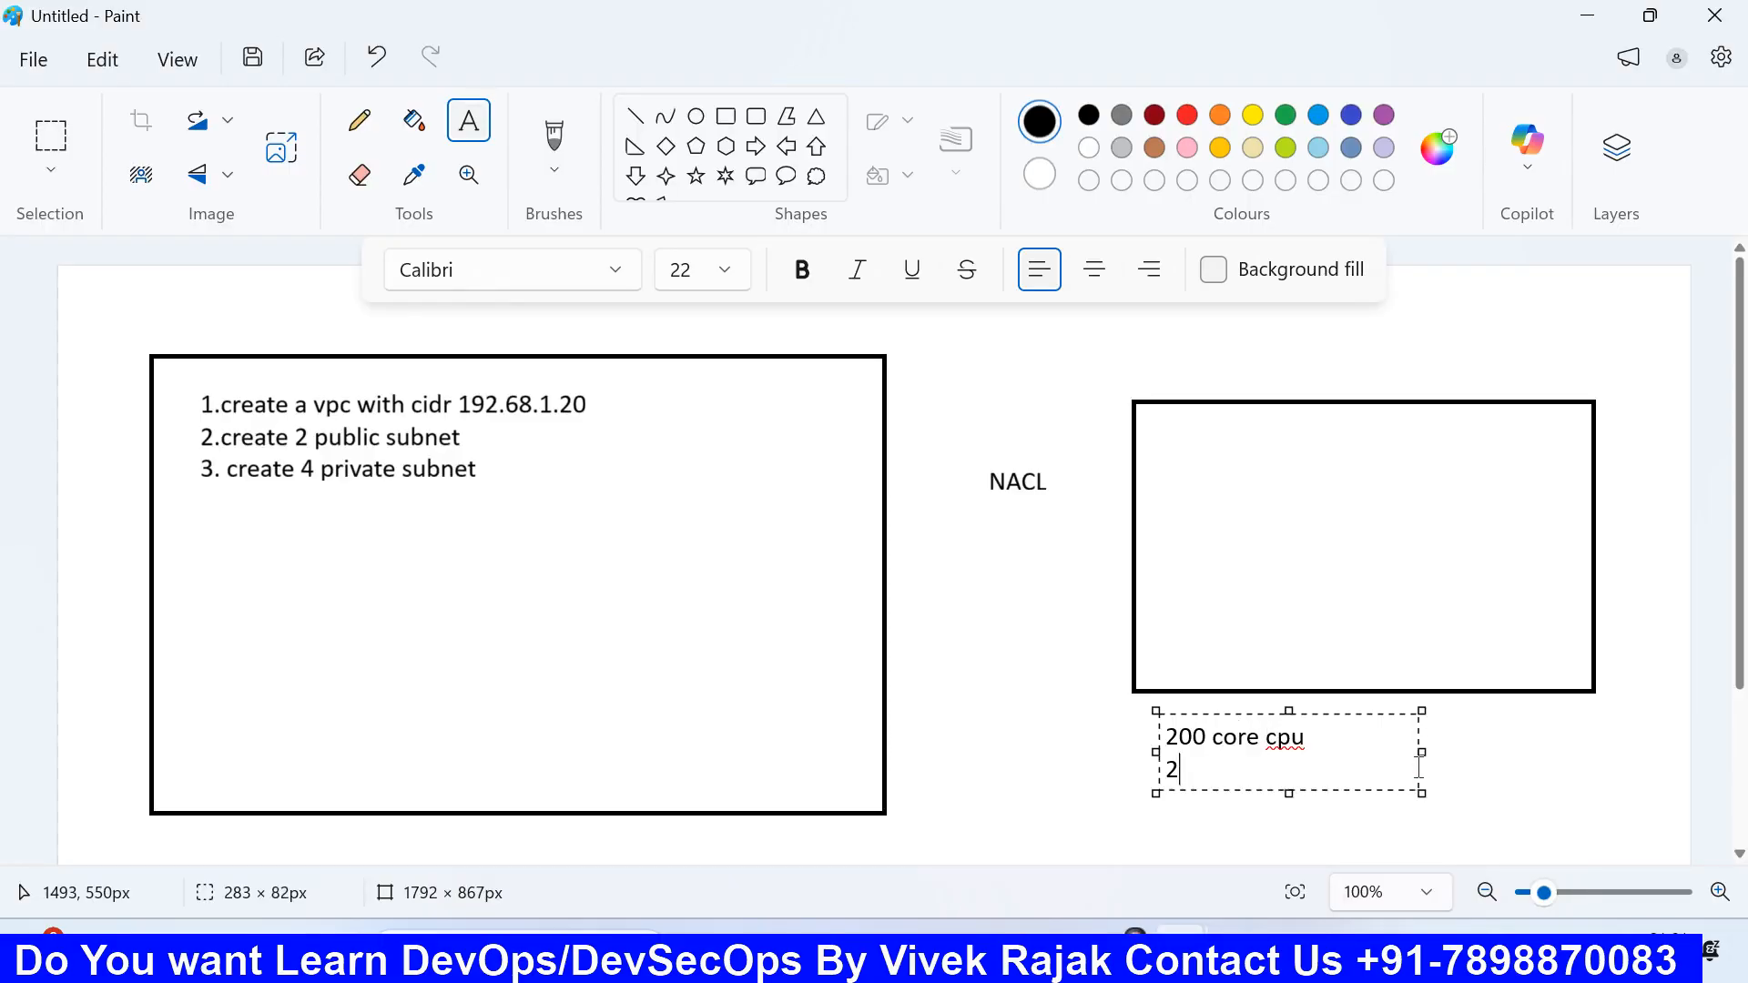
text(200 GB mn)
key(BackSpace)
text(emory)
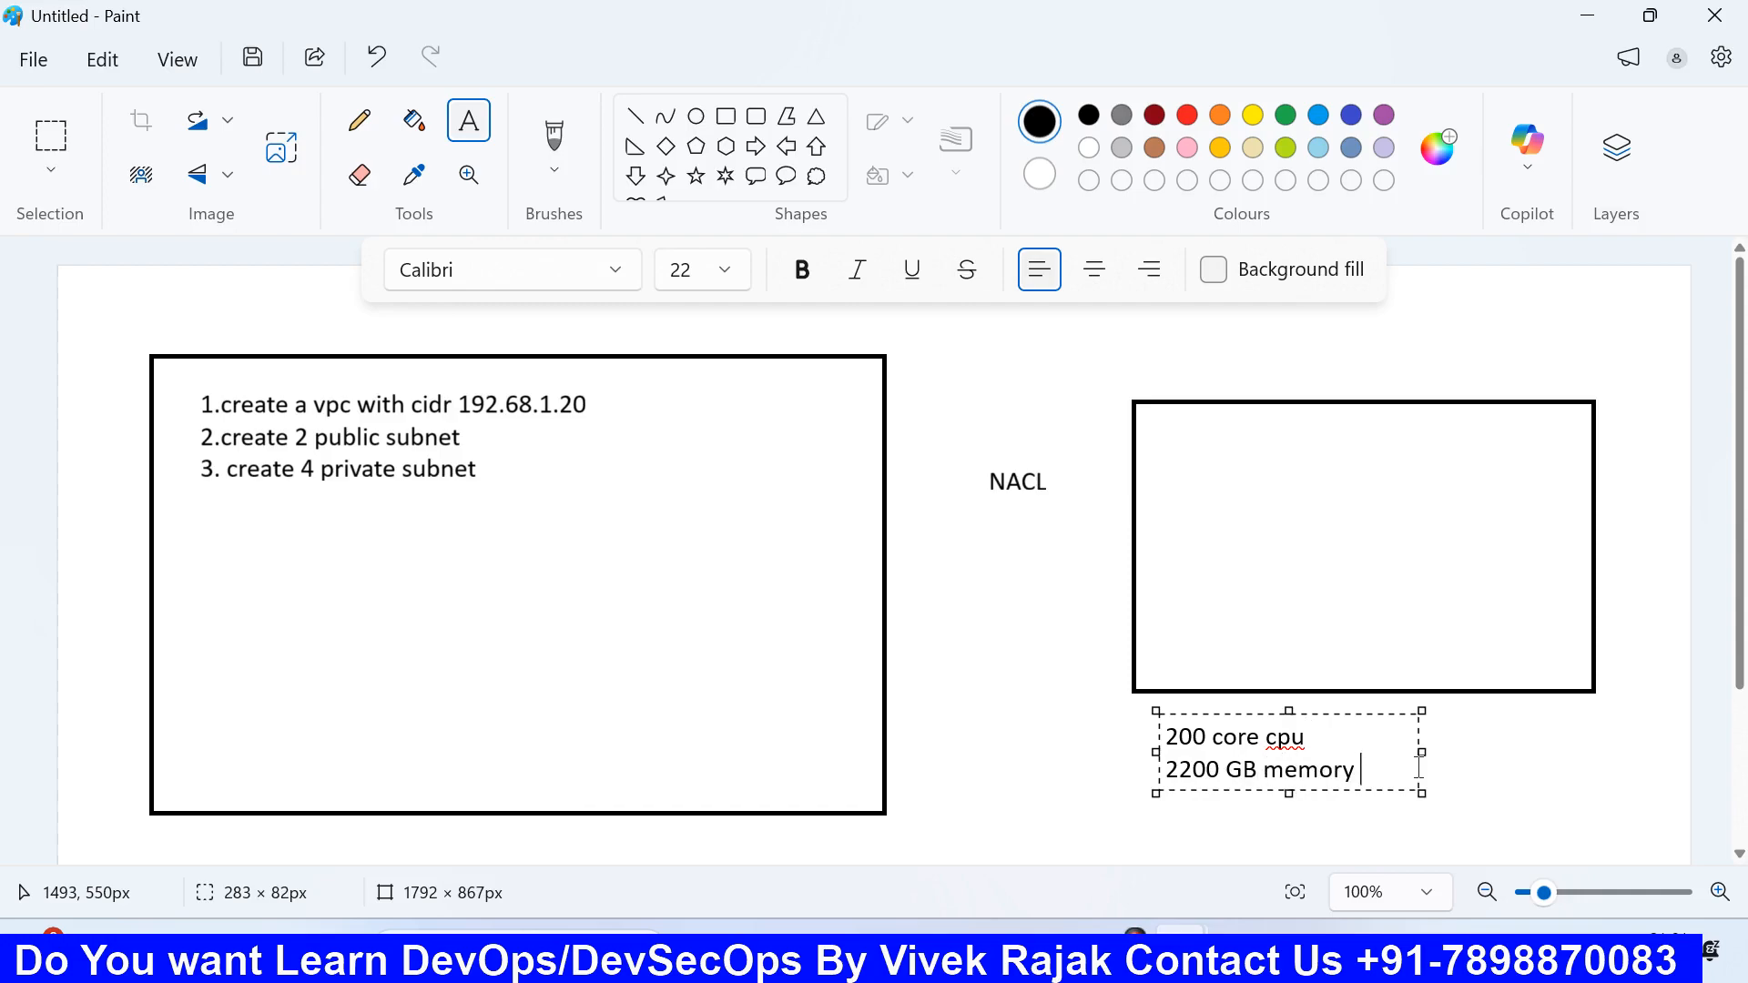
key(Return)
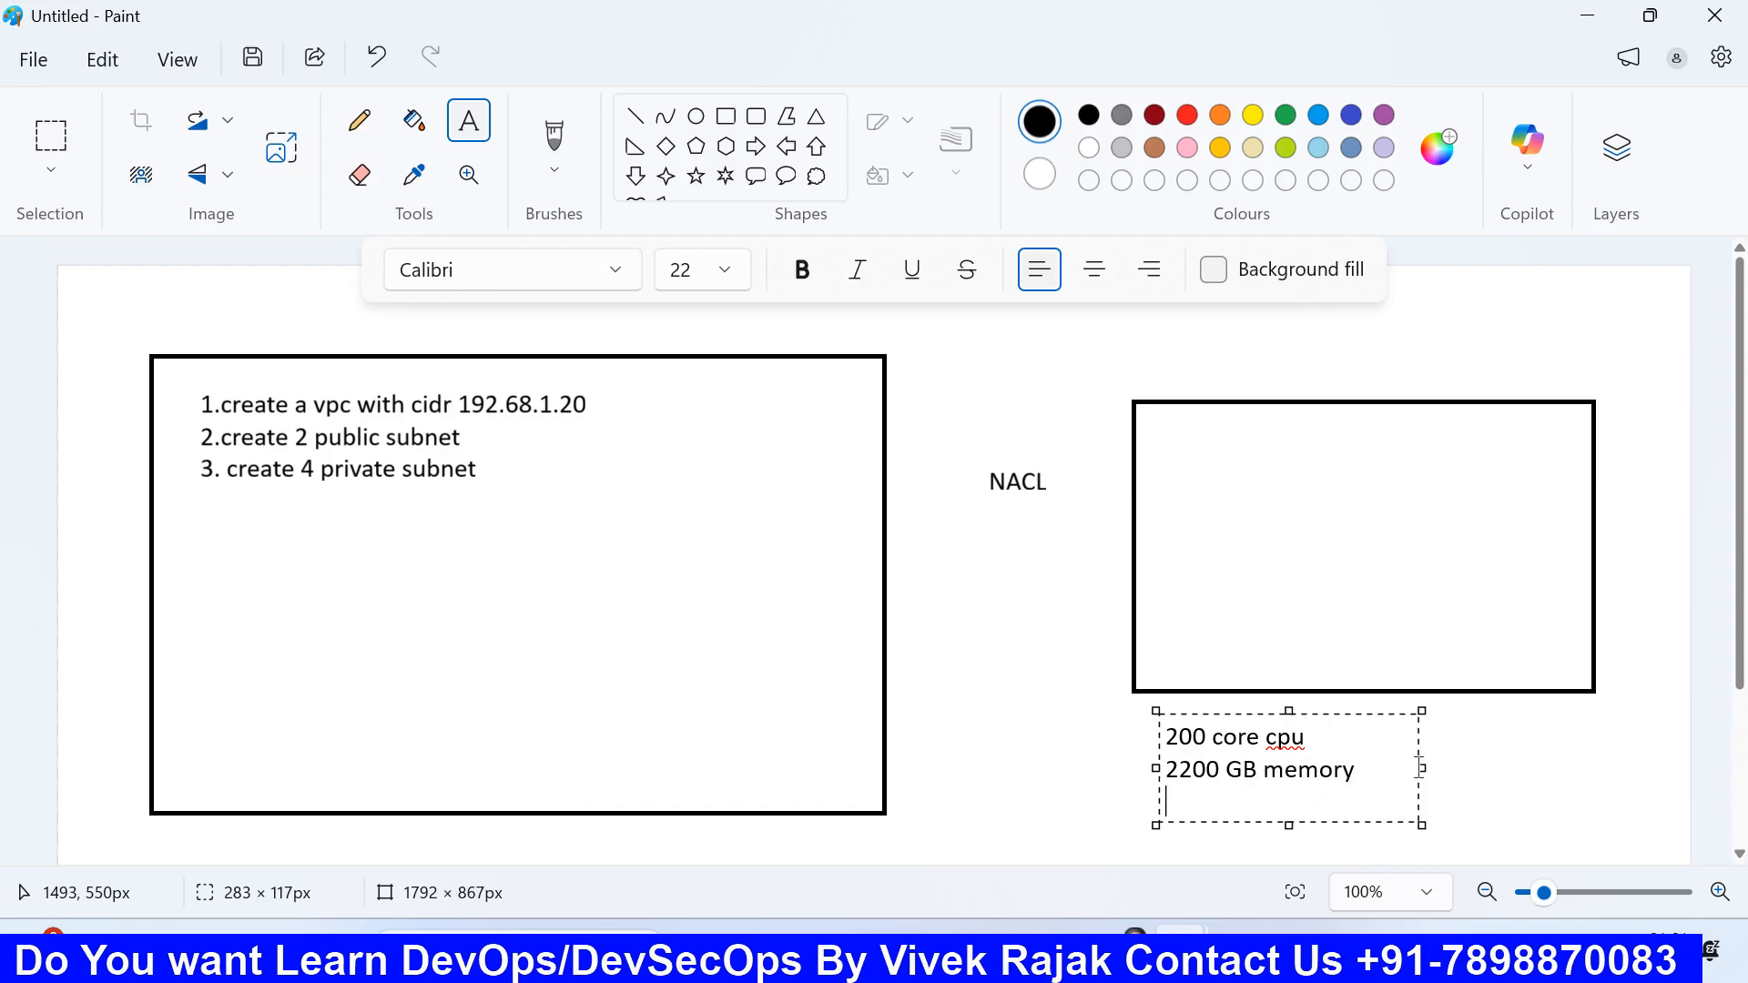
text(ujjhwal 4)
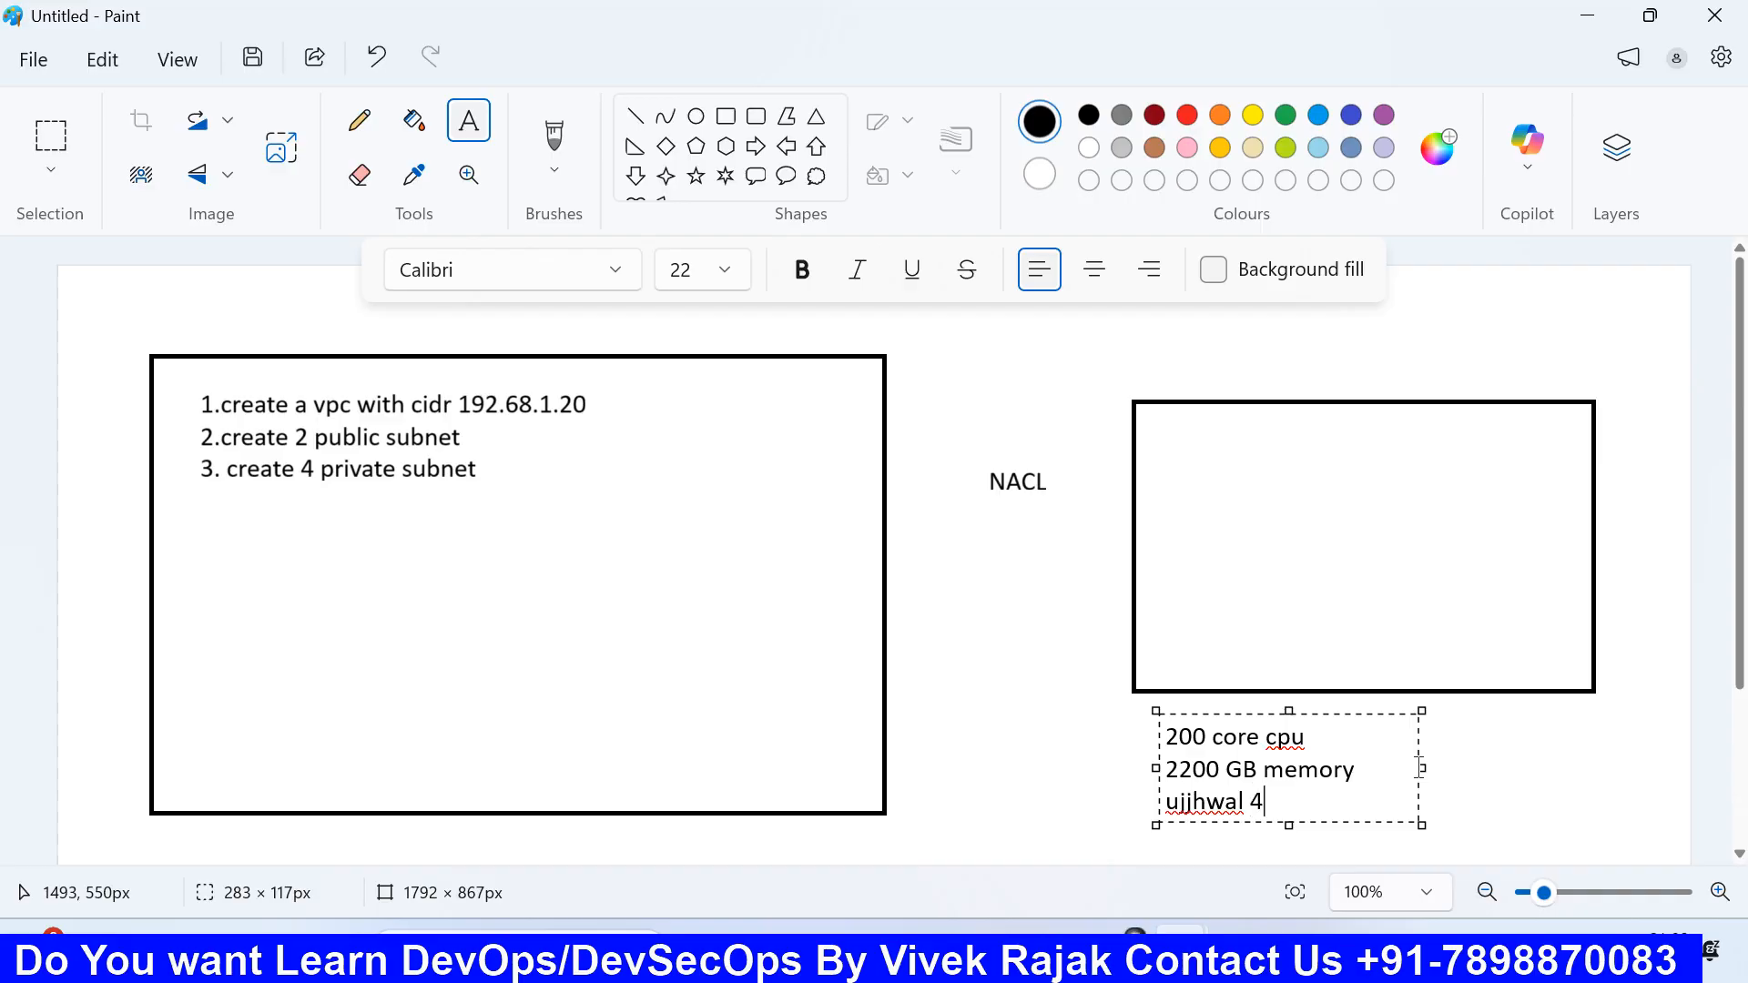
text( core cpu & )
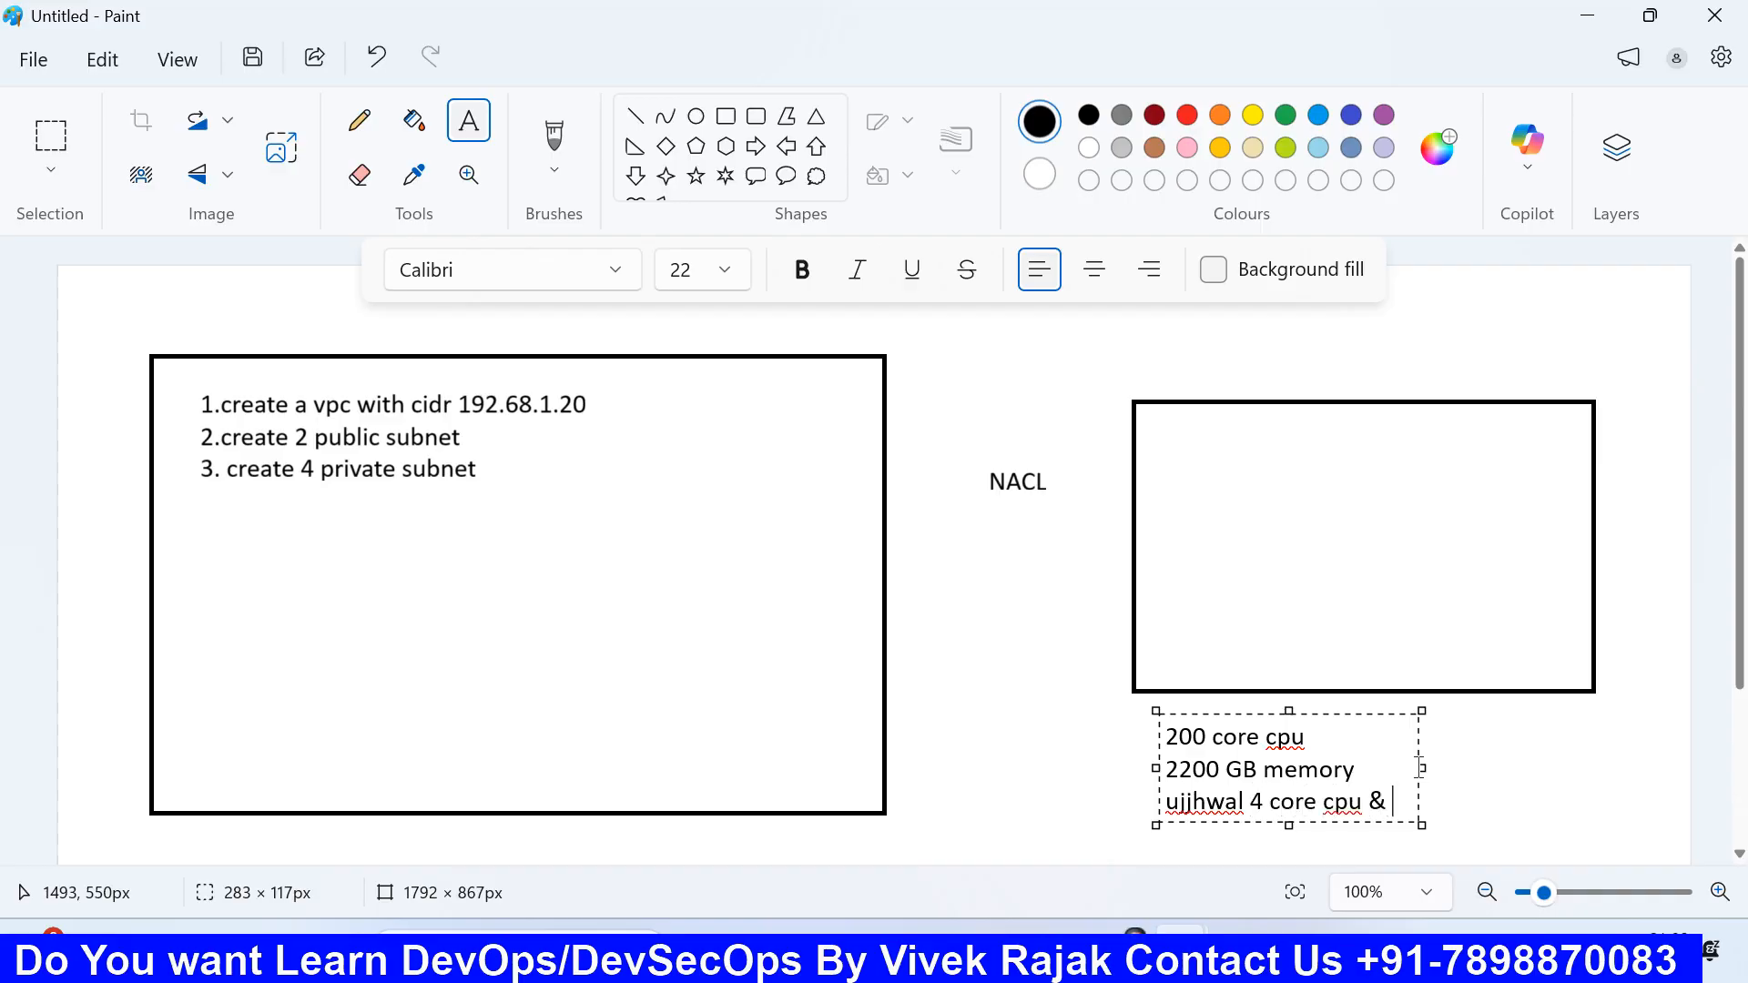
text(16 Gb R)
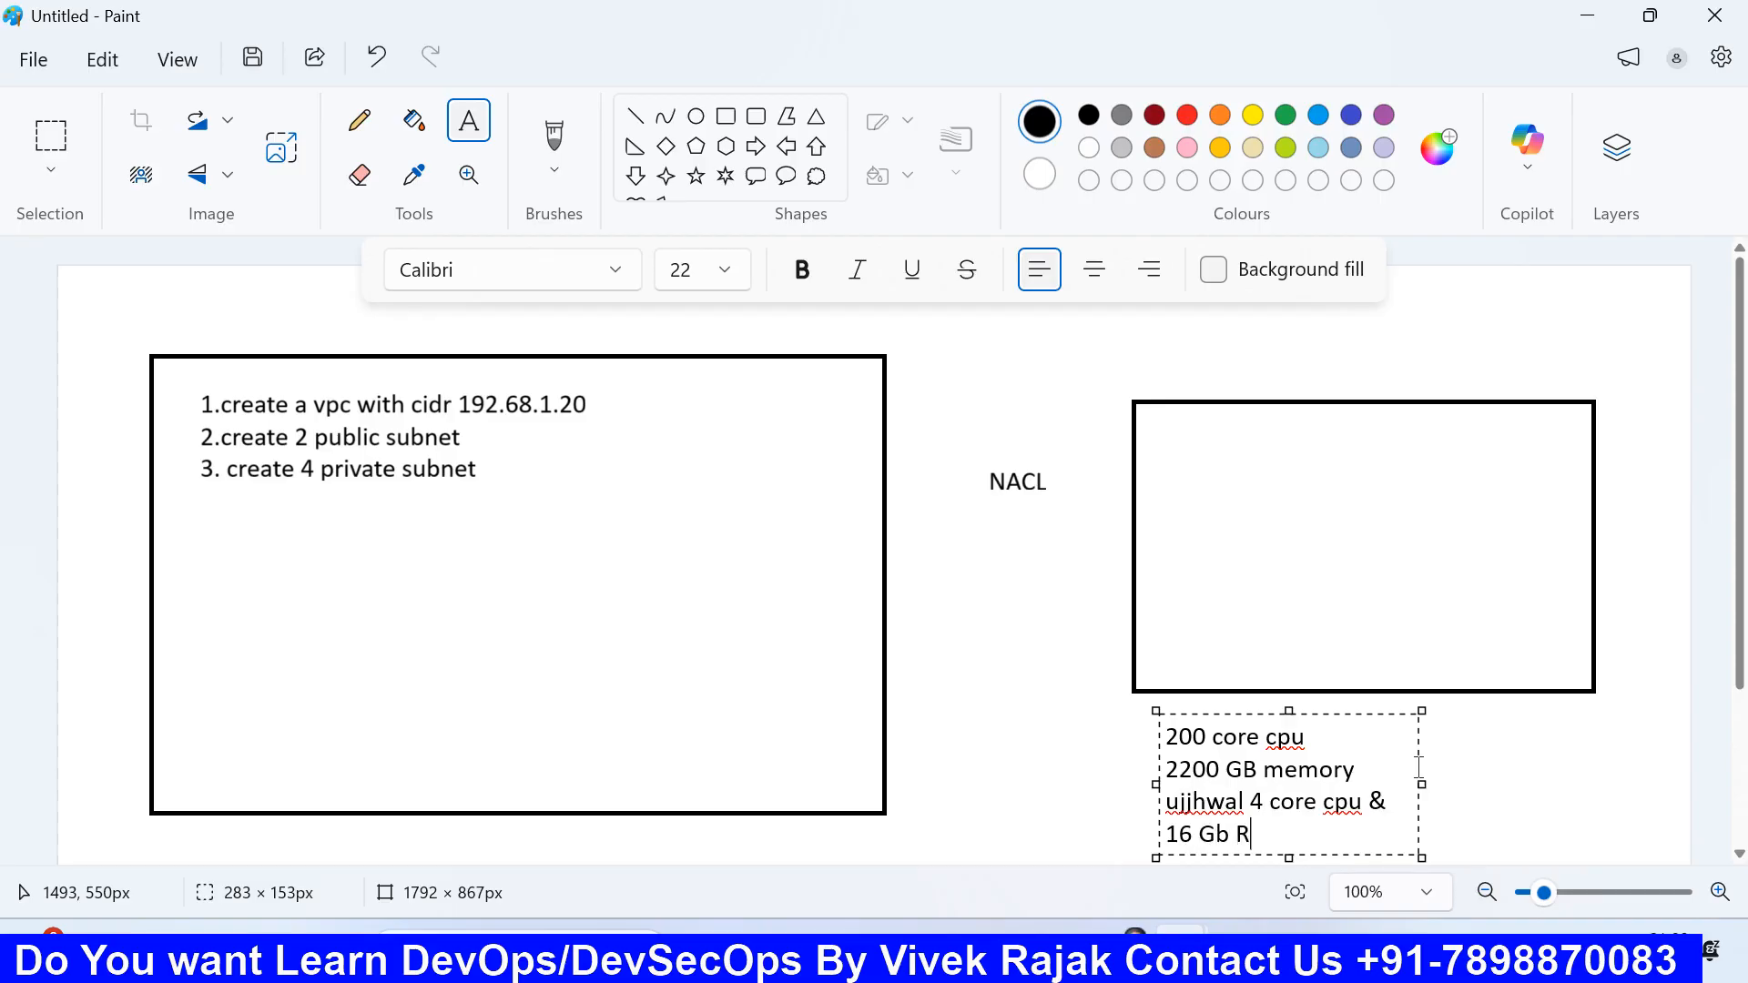
text(AM)
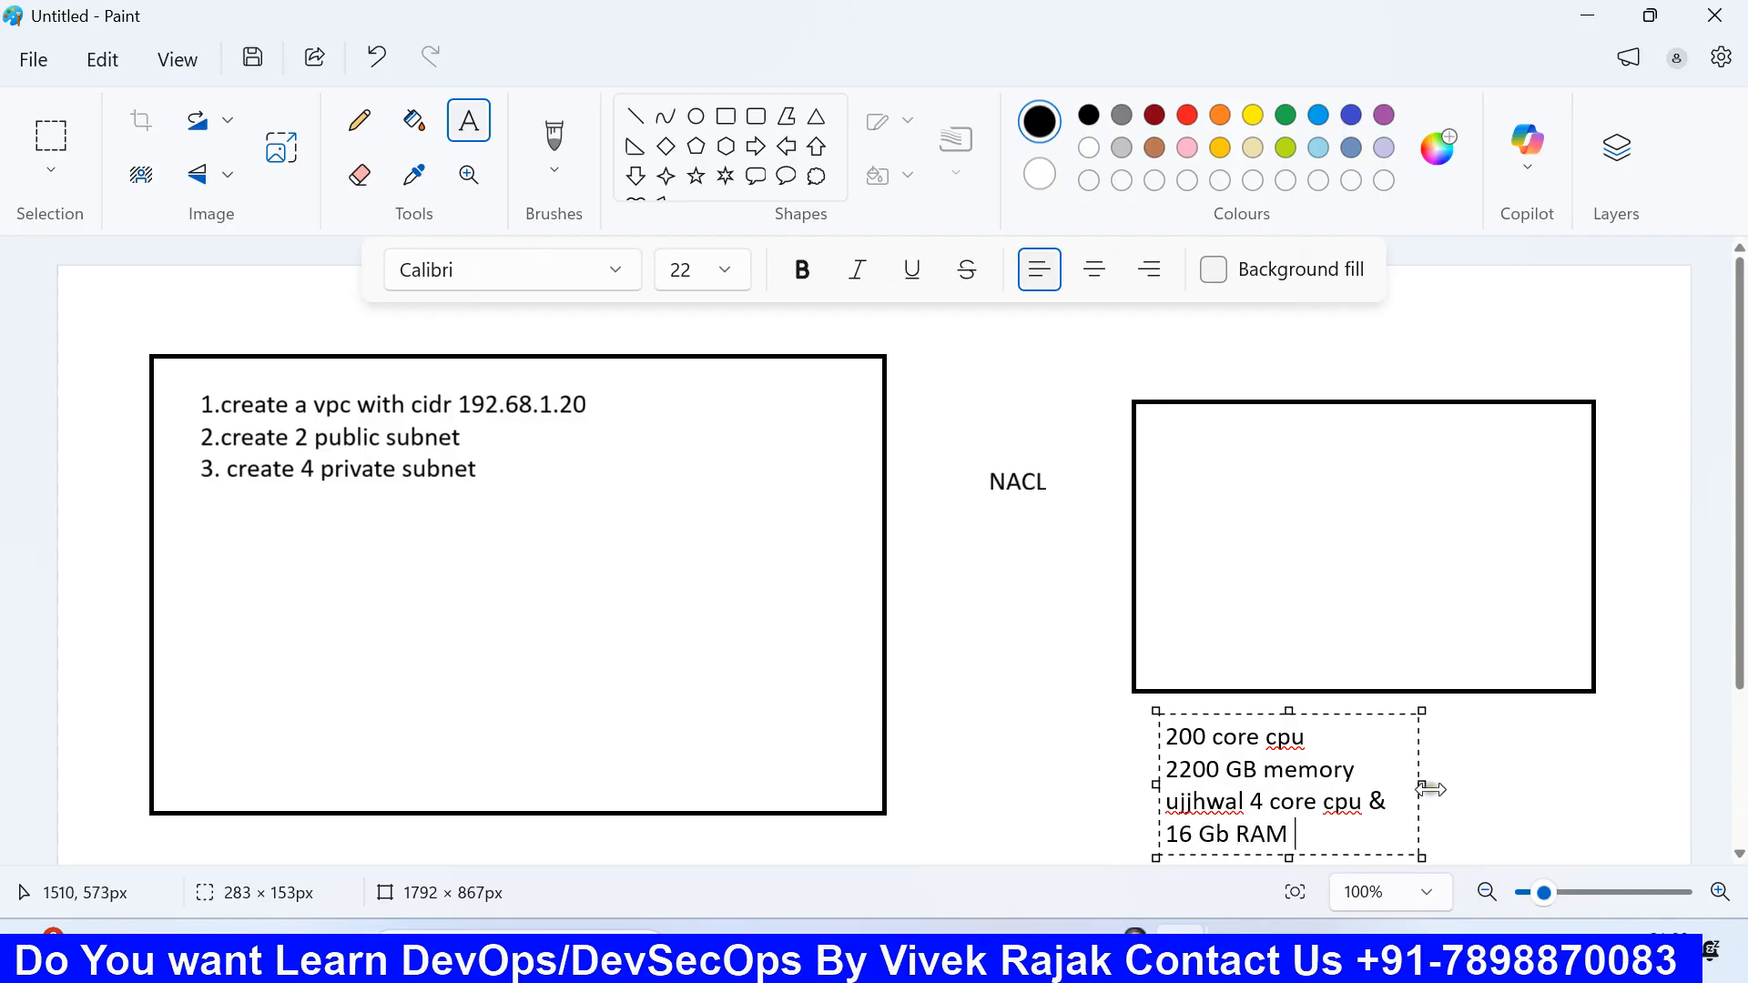
drag(1421, 784, 1697, 784)
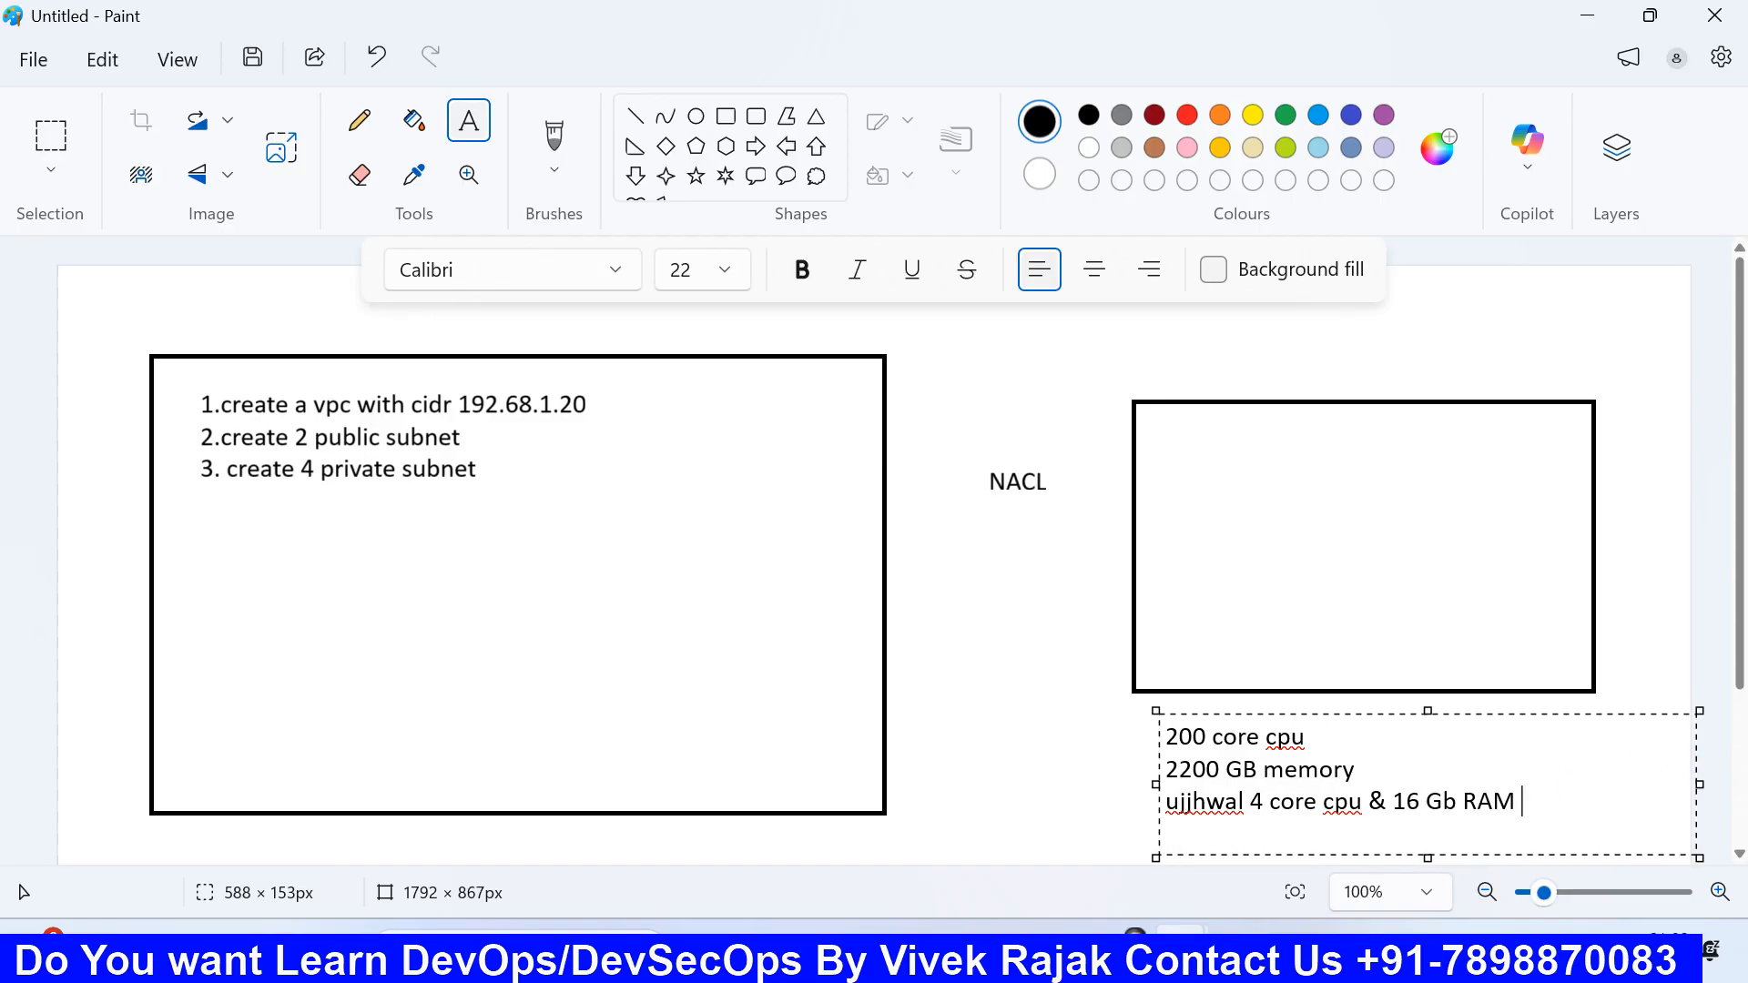
Step: Add a second user with 12 core cpu & 64 GB RAM and remove the 200 core cpu line
key(Return)
text(sameer 12 core )
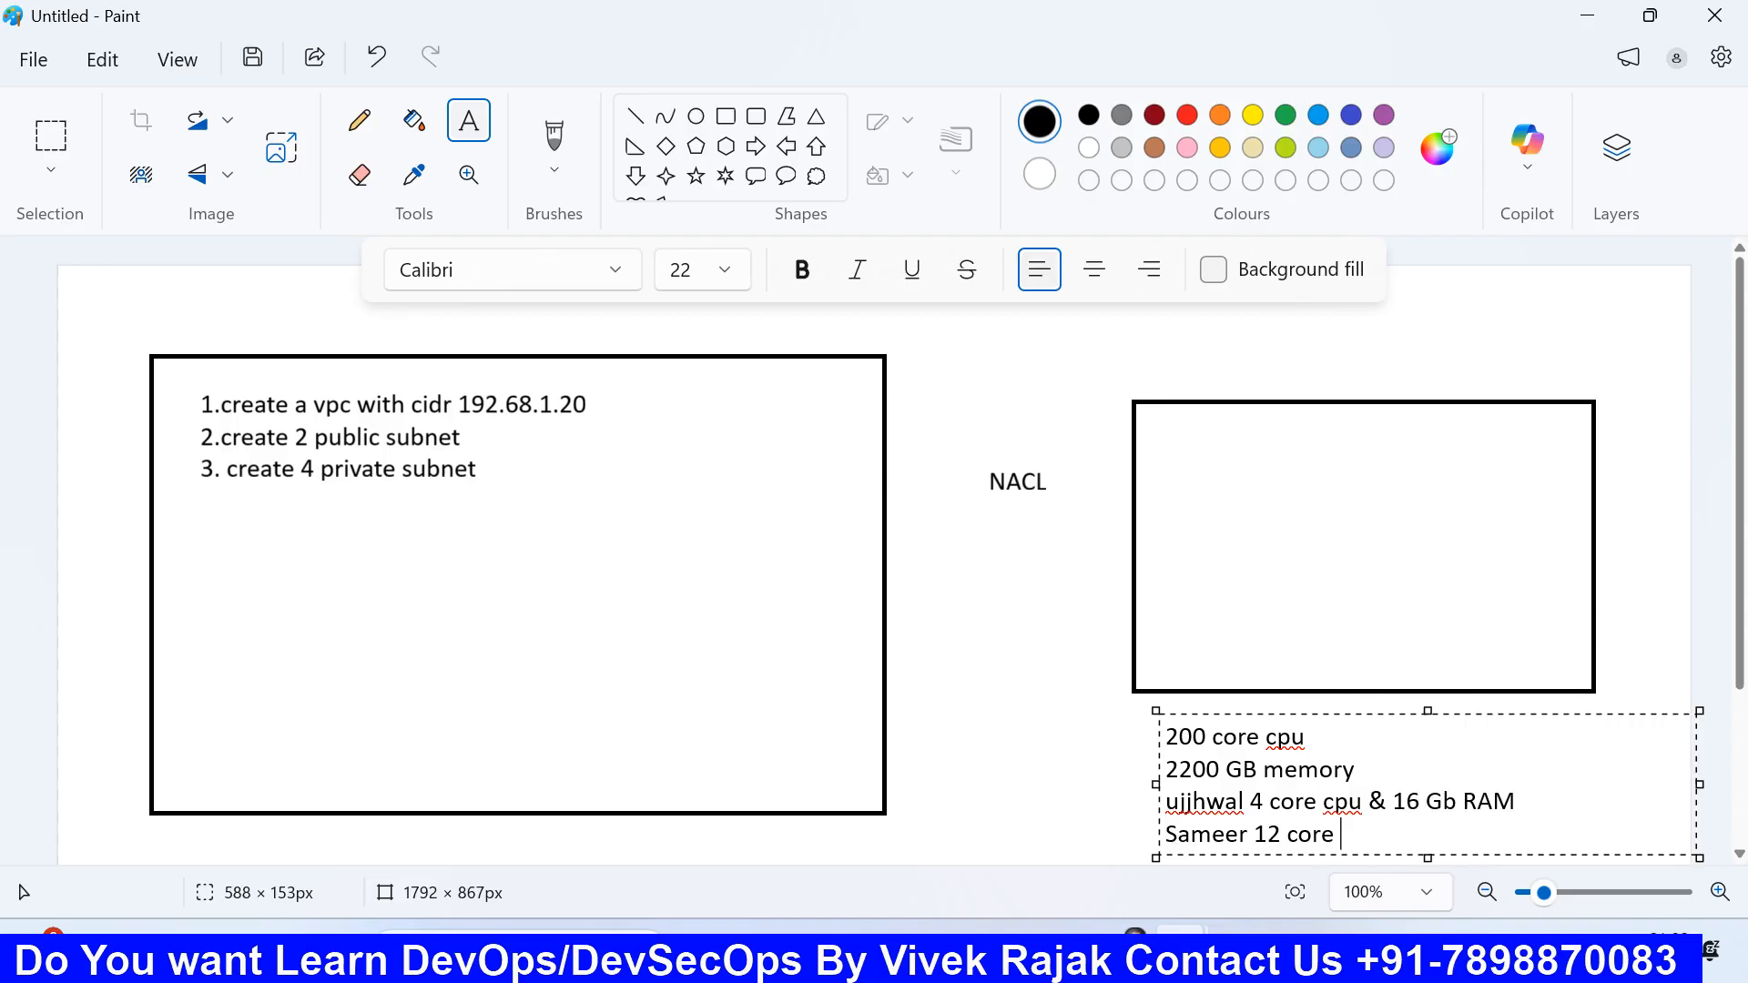
text(cpu & 64 GB R)
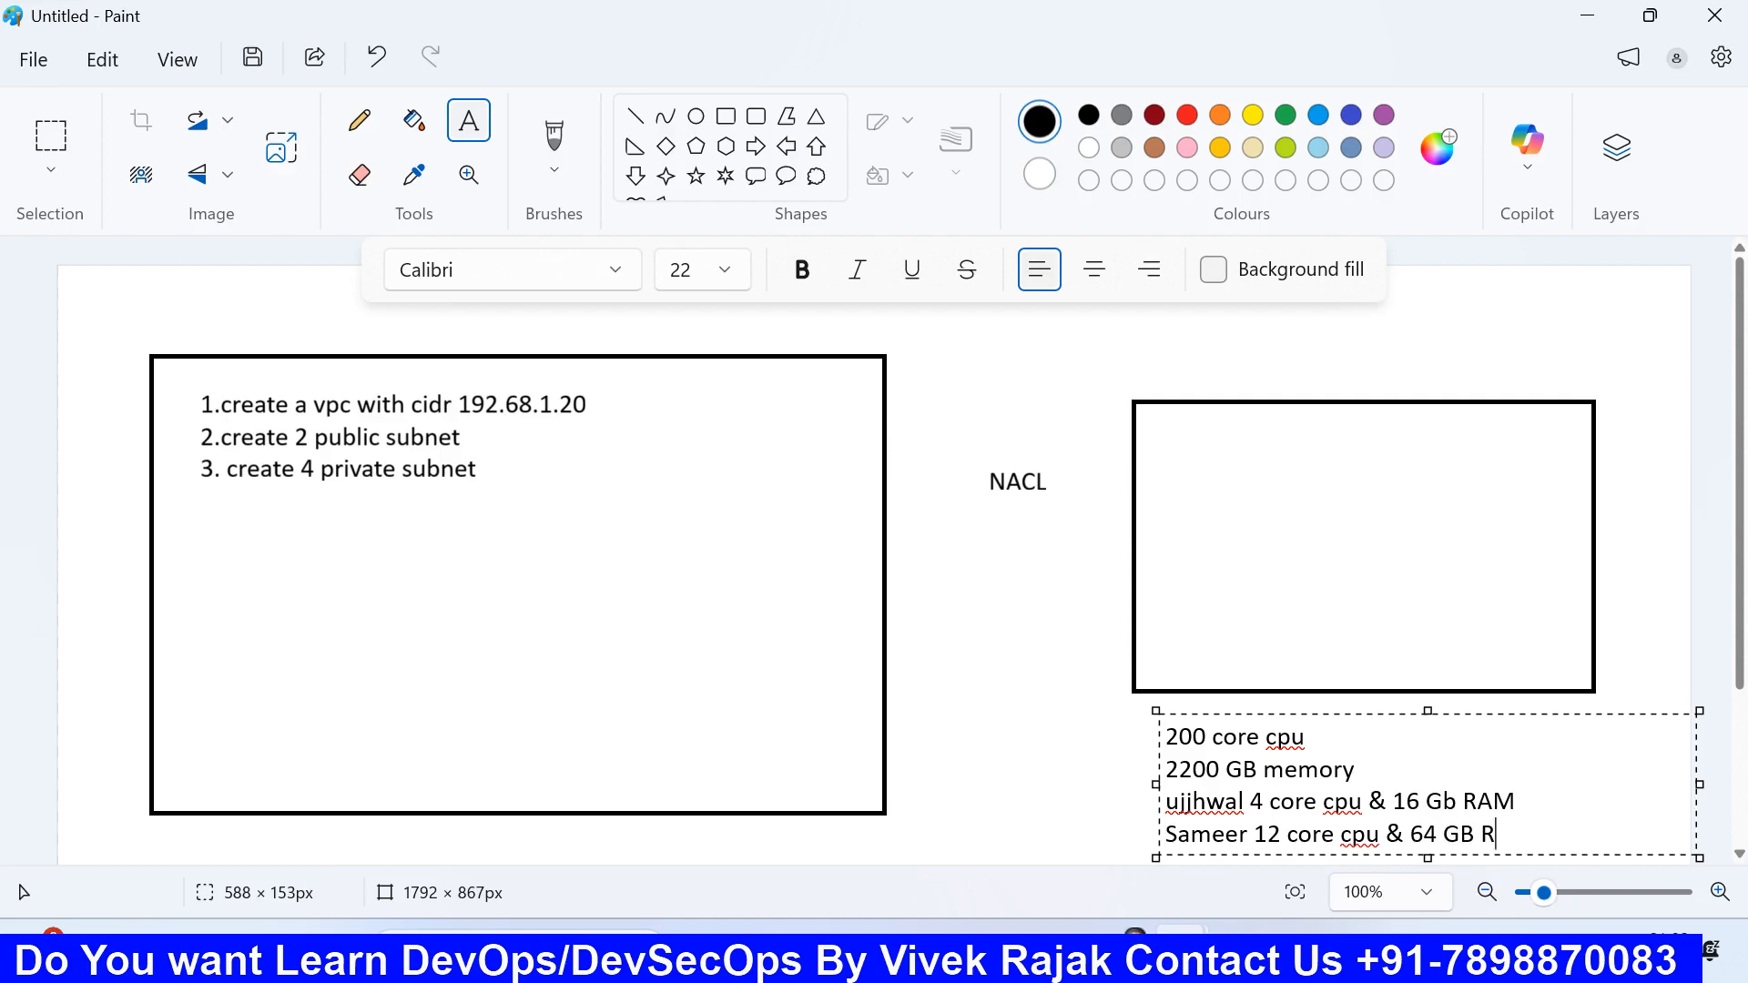
text(AM)
drag(1319, 737, 1101, 730)
key(ctrl+c)
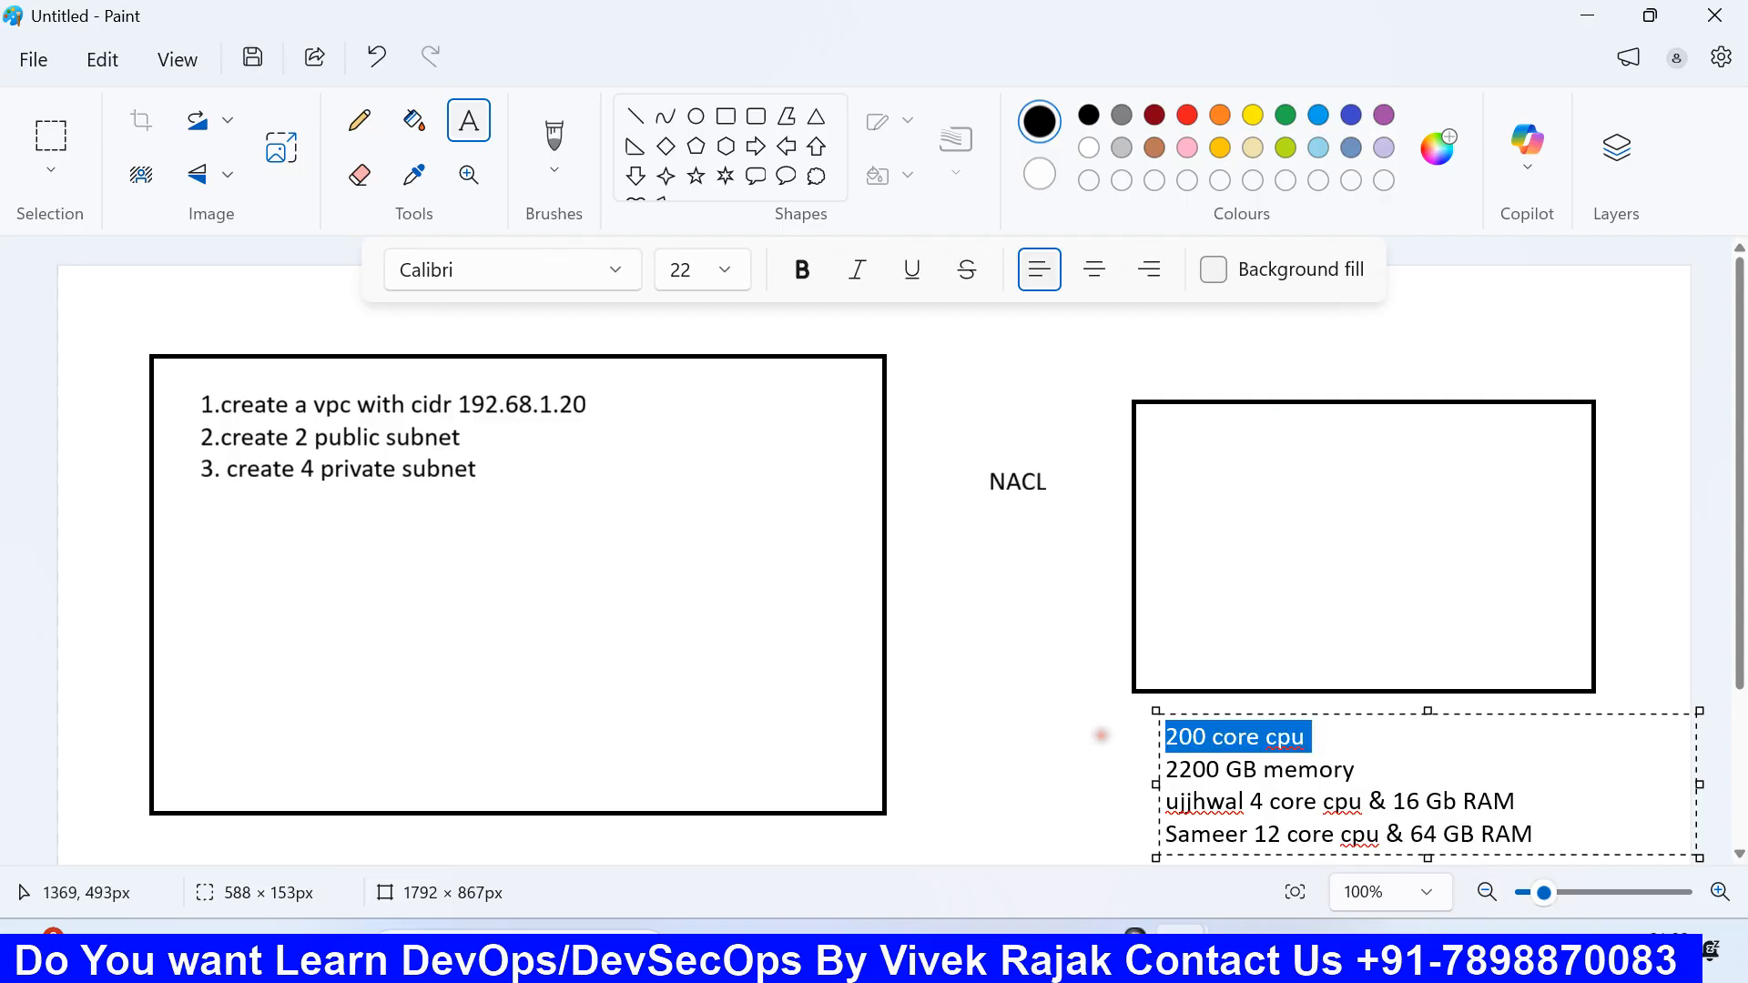
key(Delete)
drag(1217, 355, 1426, 405)
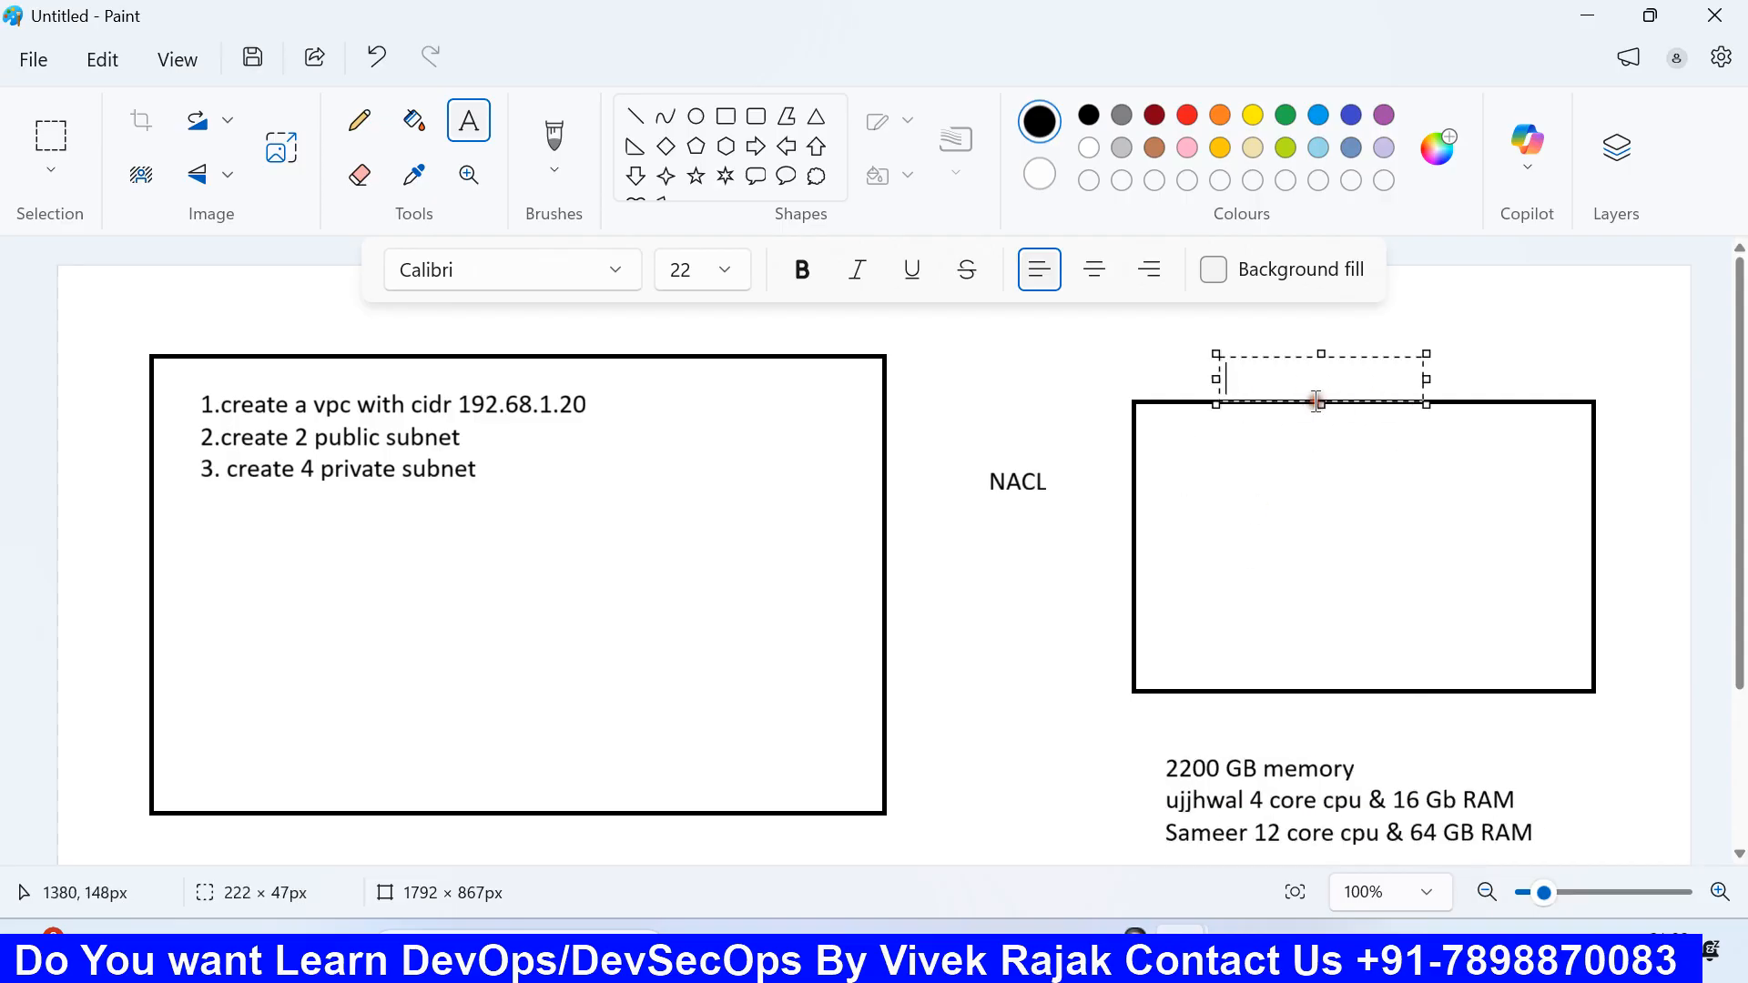
Step: Paste '200 core cpu' above the right box and draw two tall rectangles side by side inside it
key(ctrl+v)
click(1277, 564)
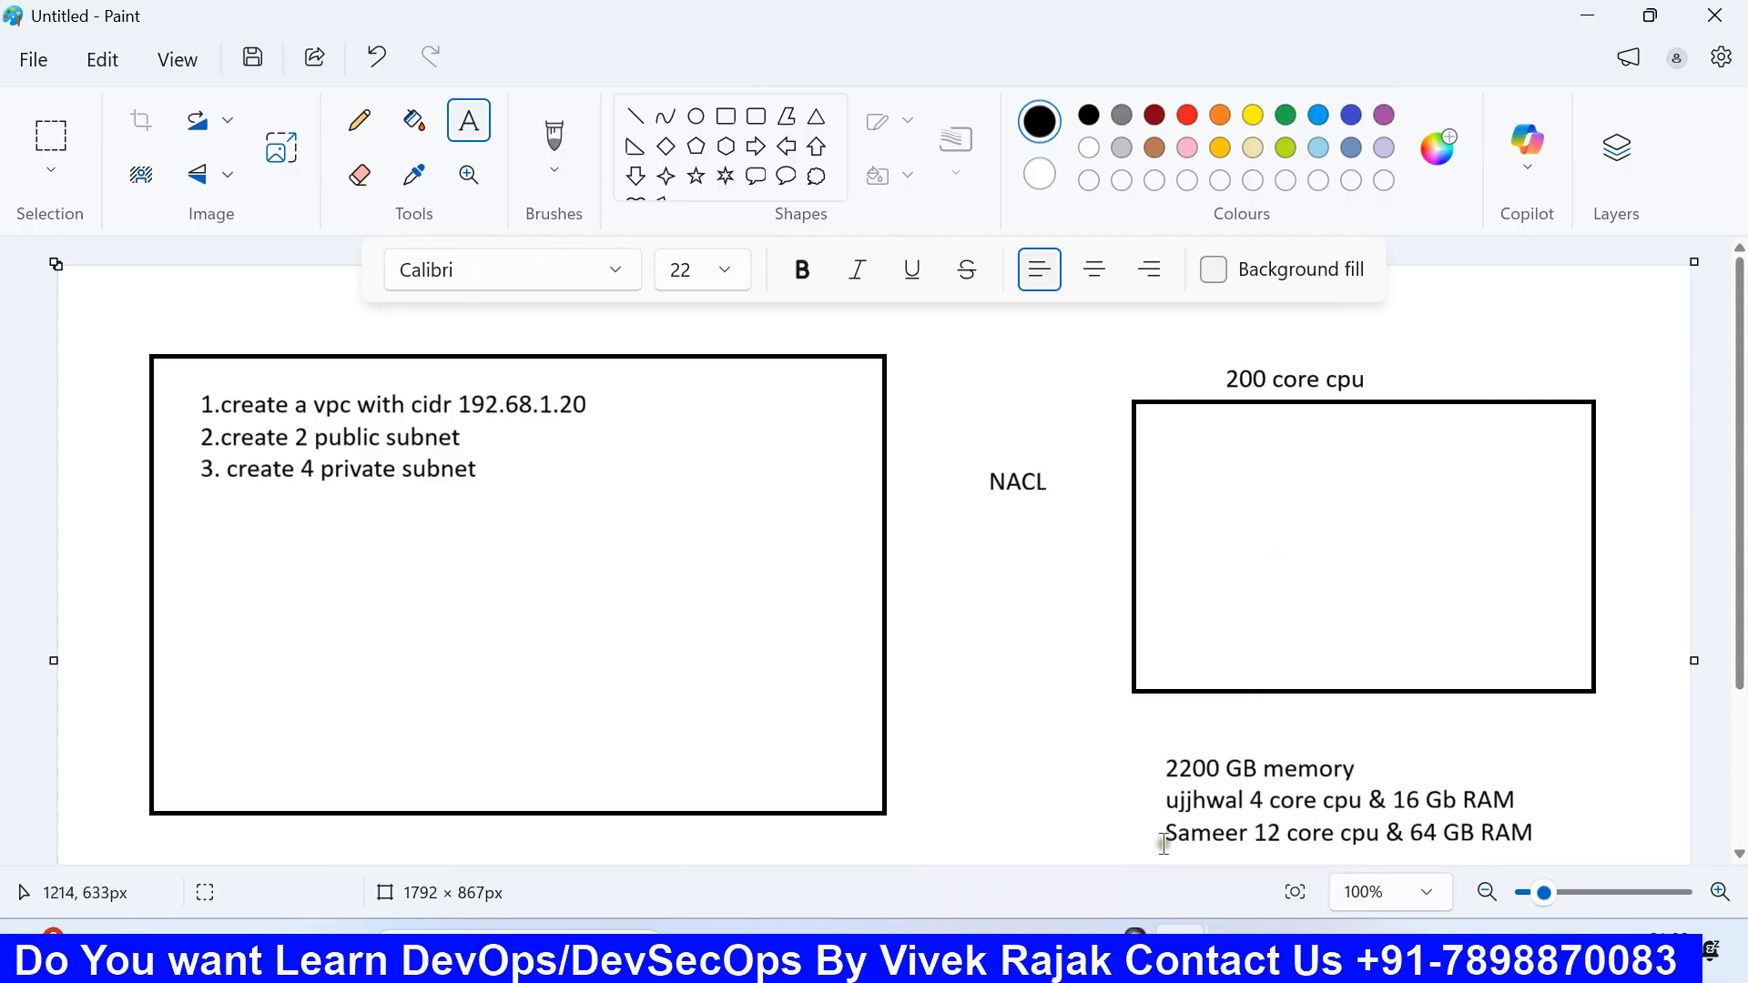
click(724, 121)
drag(1148, 436, 1272, 671)
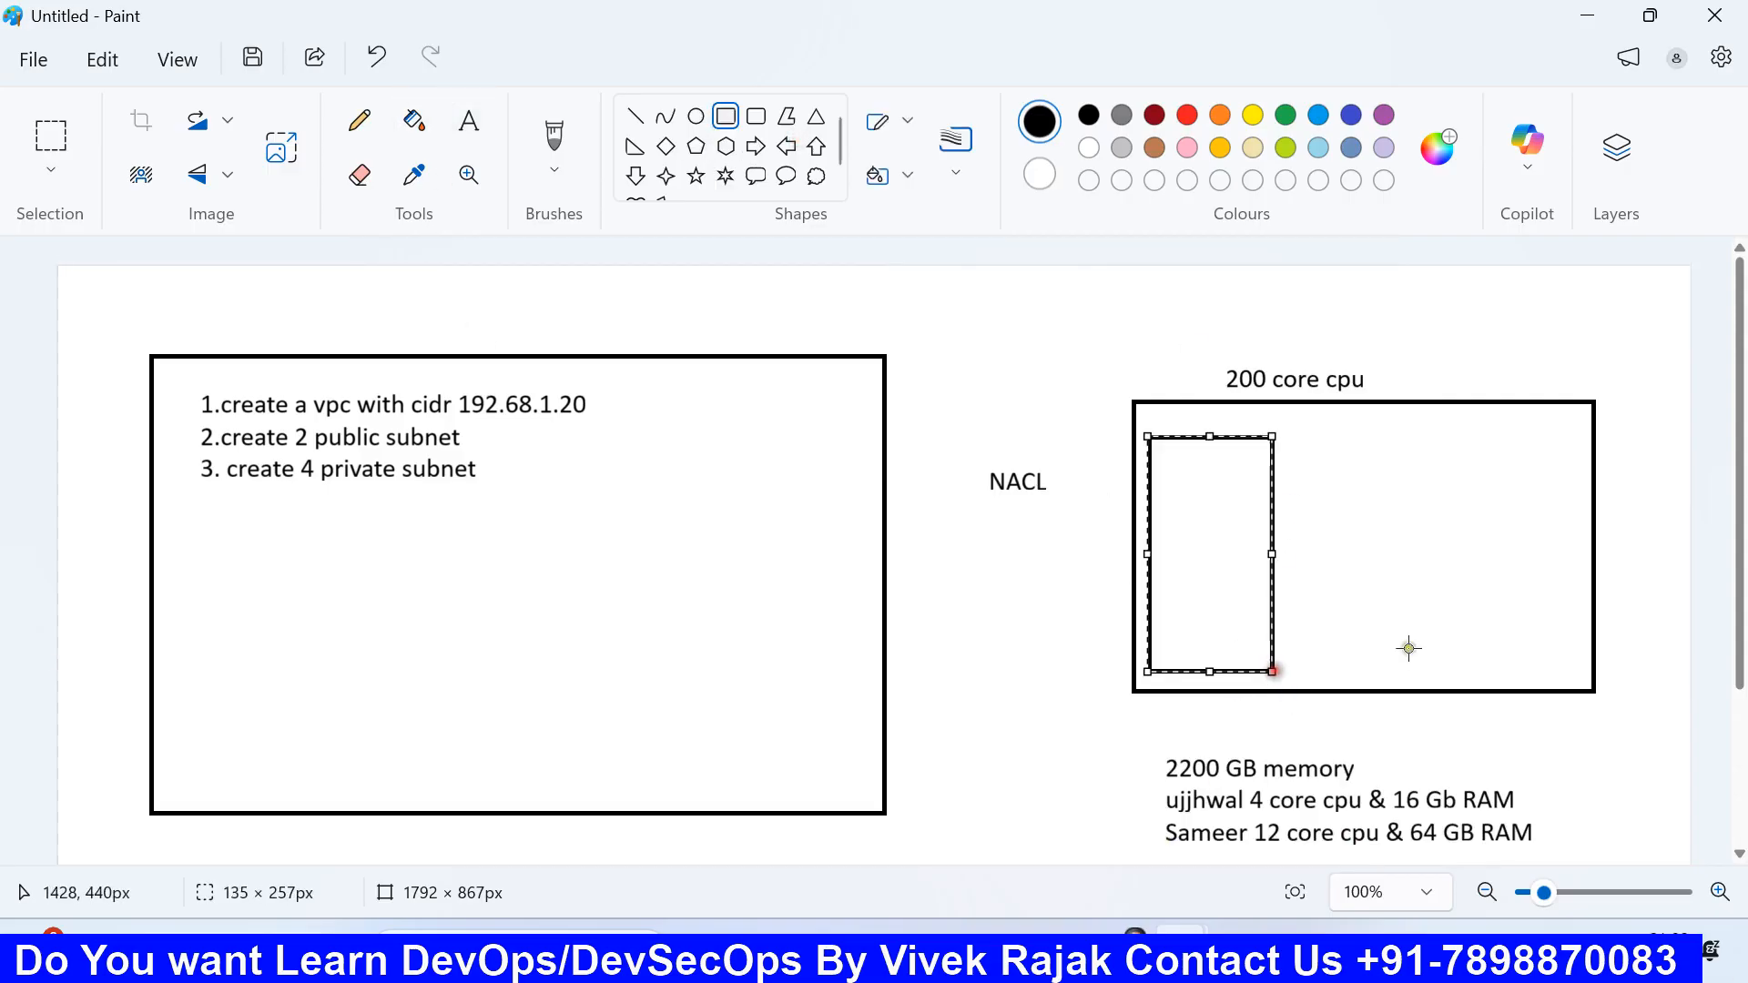
click(1408, 601)
drag(1303, 439, 1418, 672)
click(1525, 595)
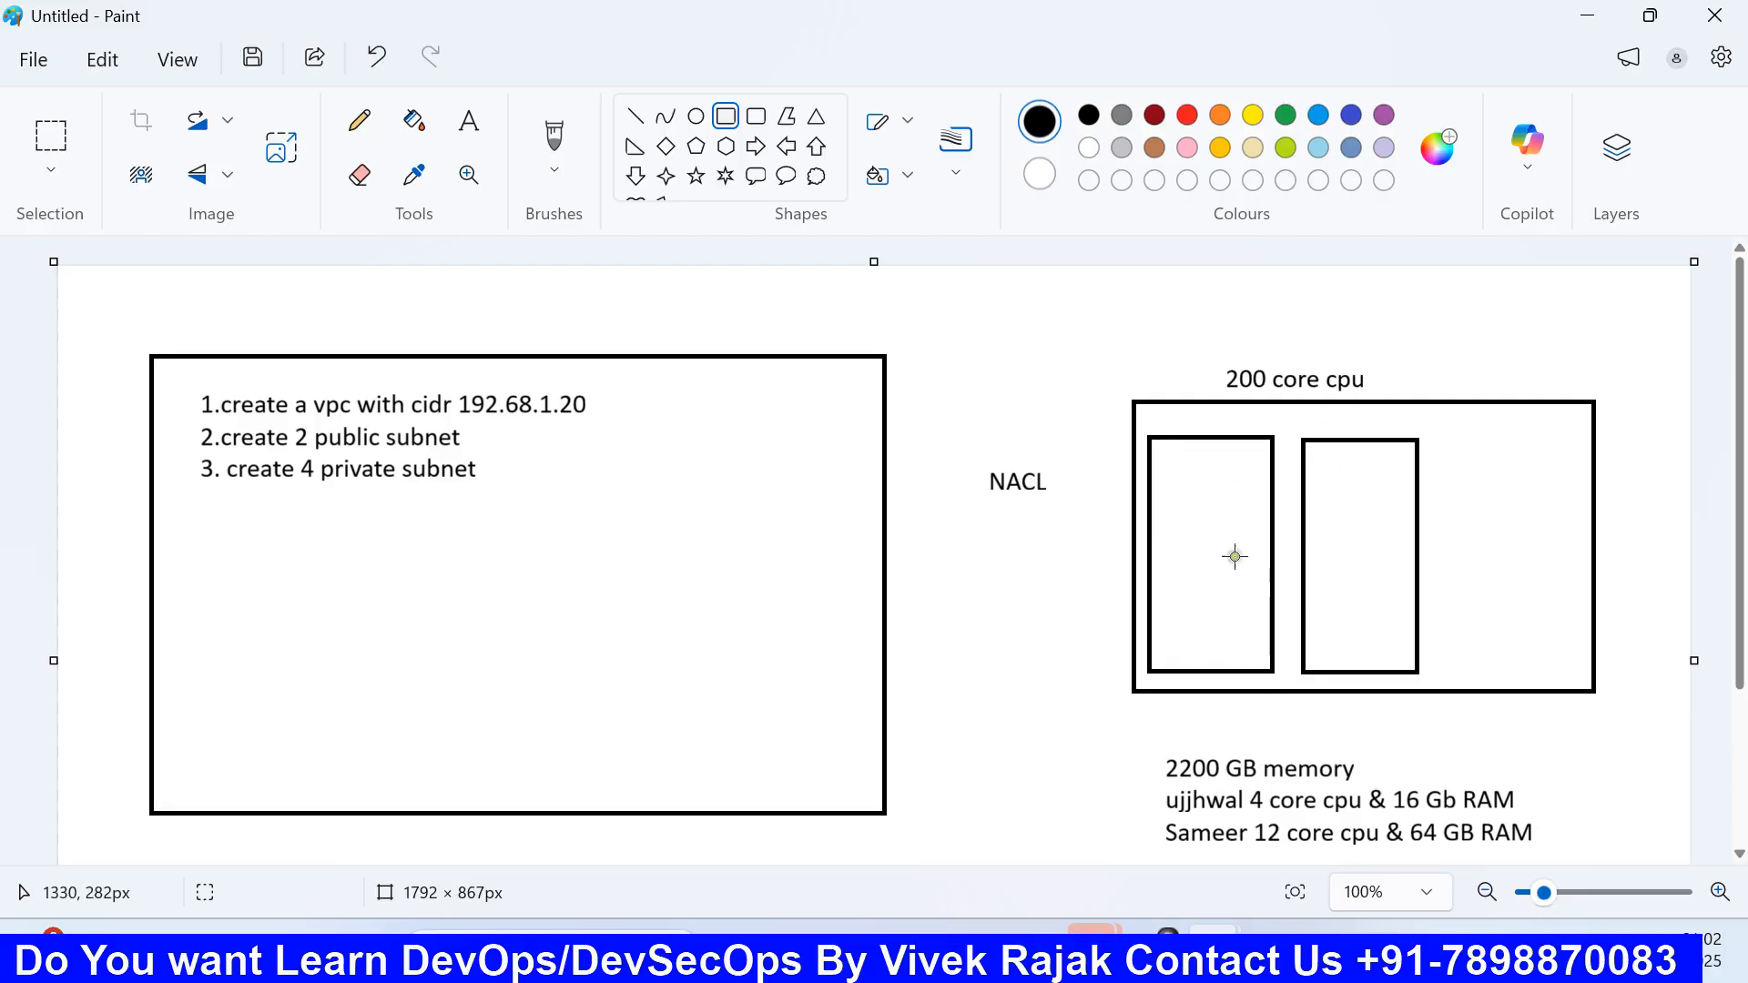
Step: Look over the tenancy choices without choosing, then check the Paint diagram again
click(1037, 954)
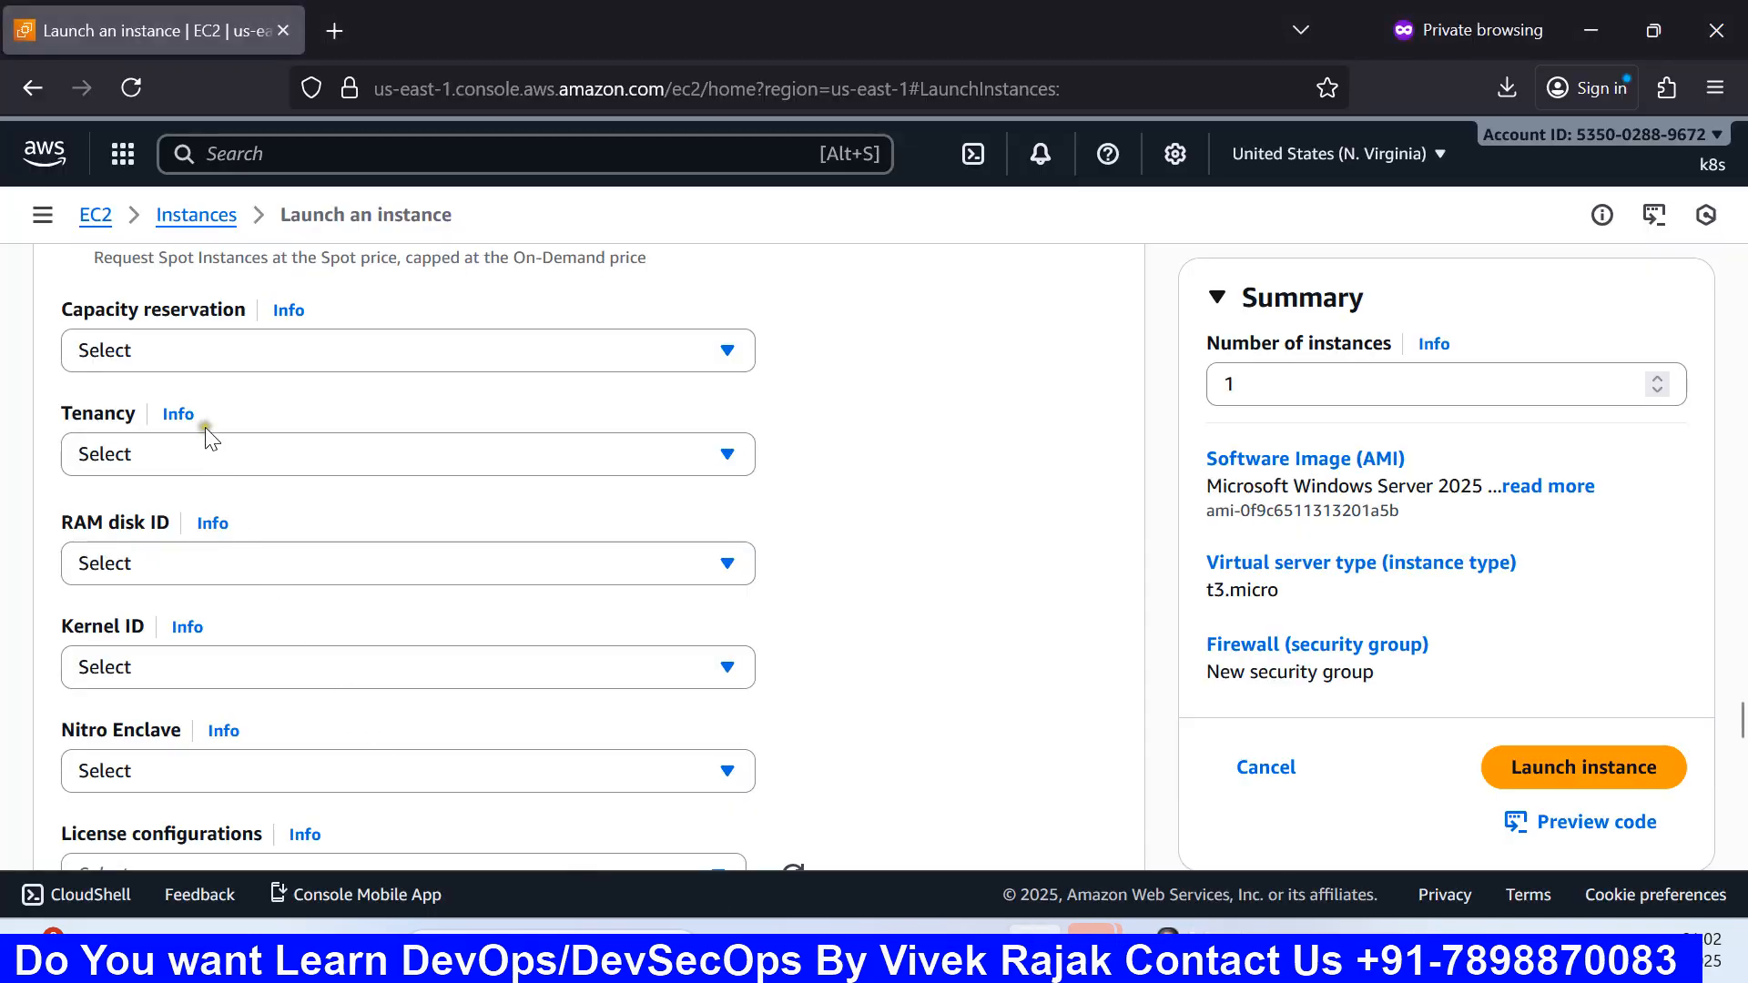
click(202, 453)
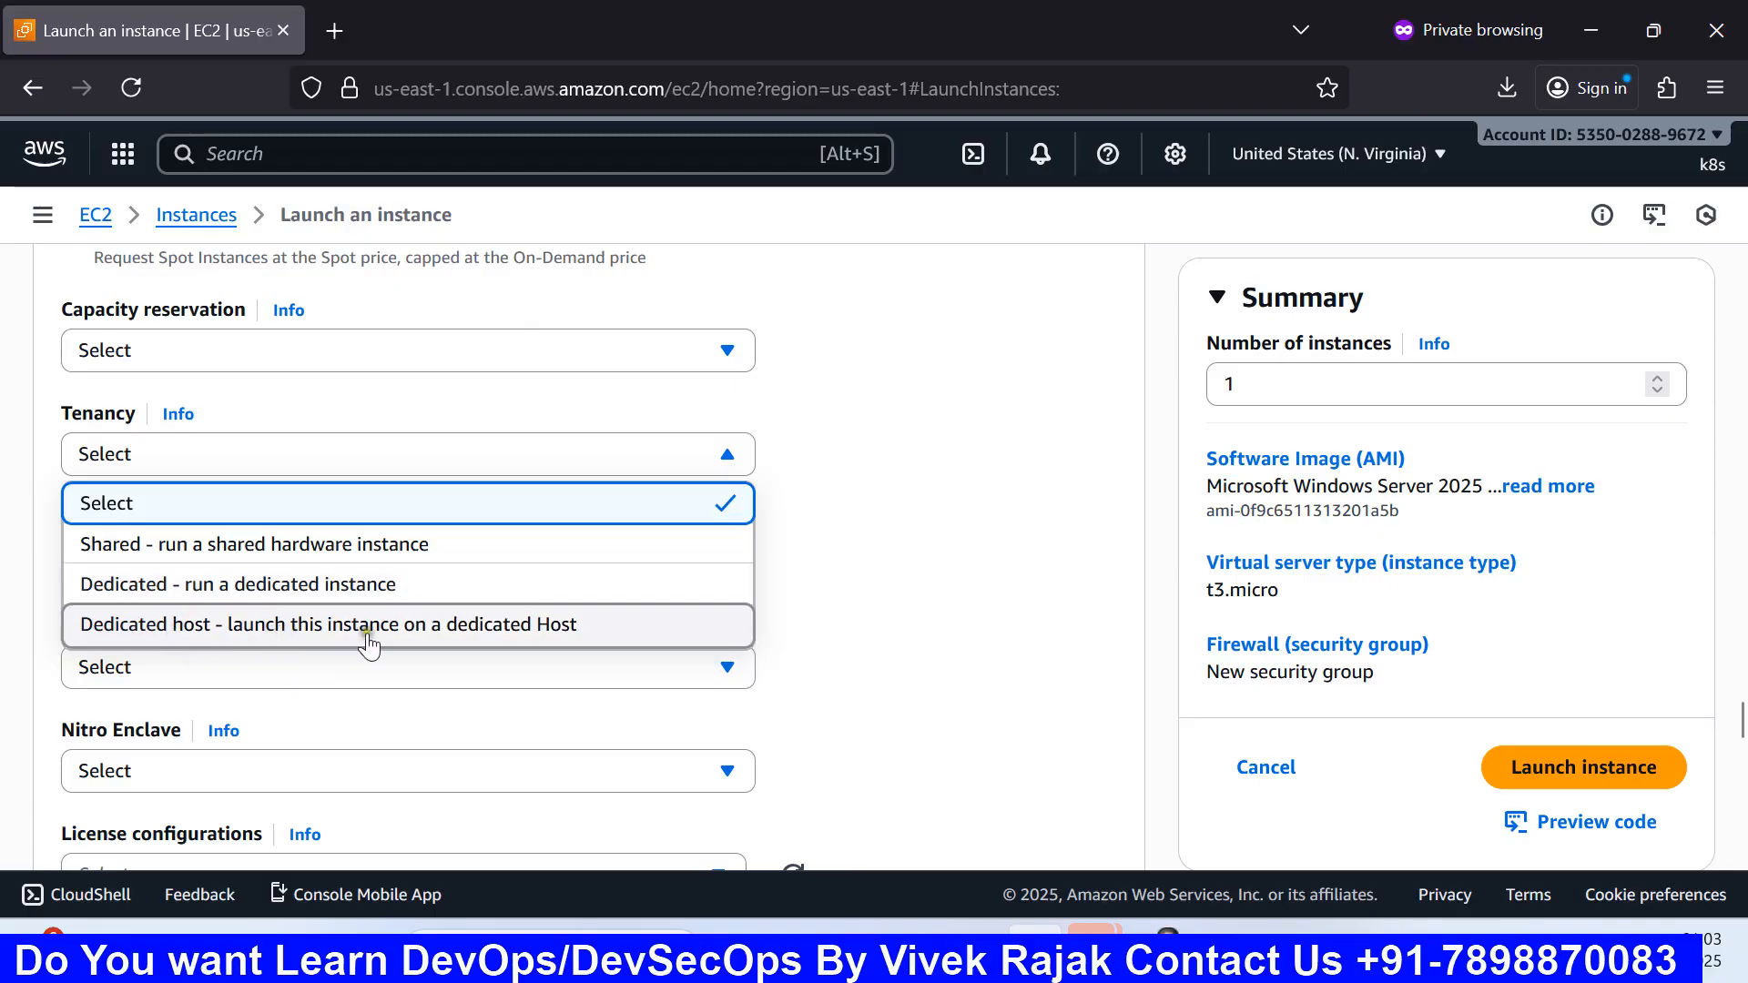
click(1009, 633)
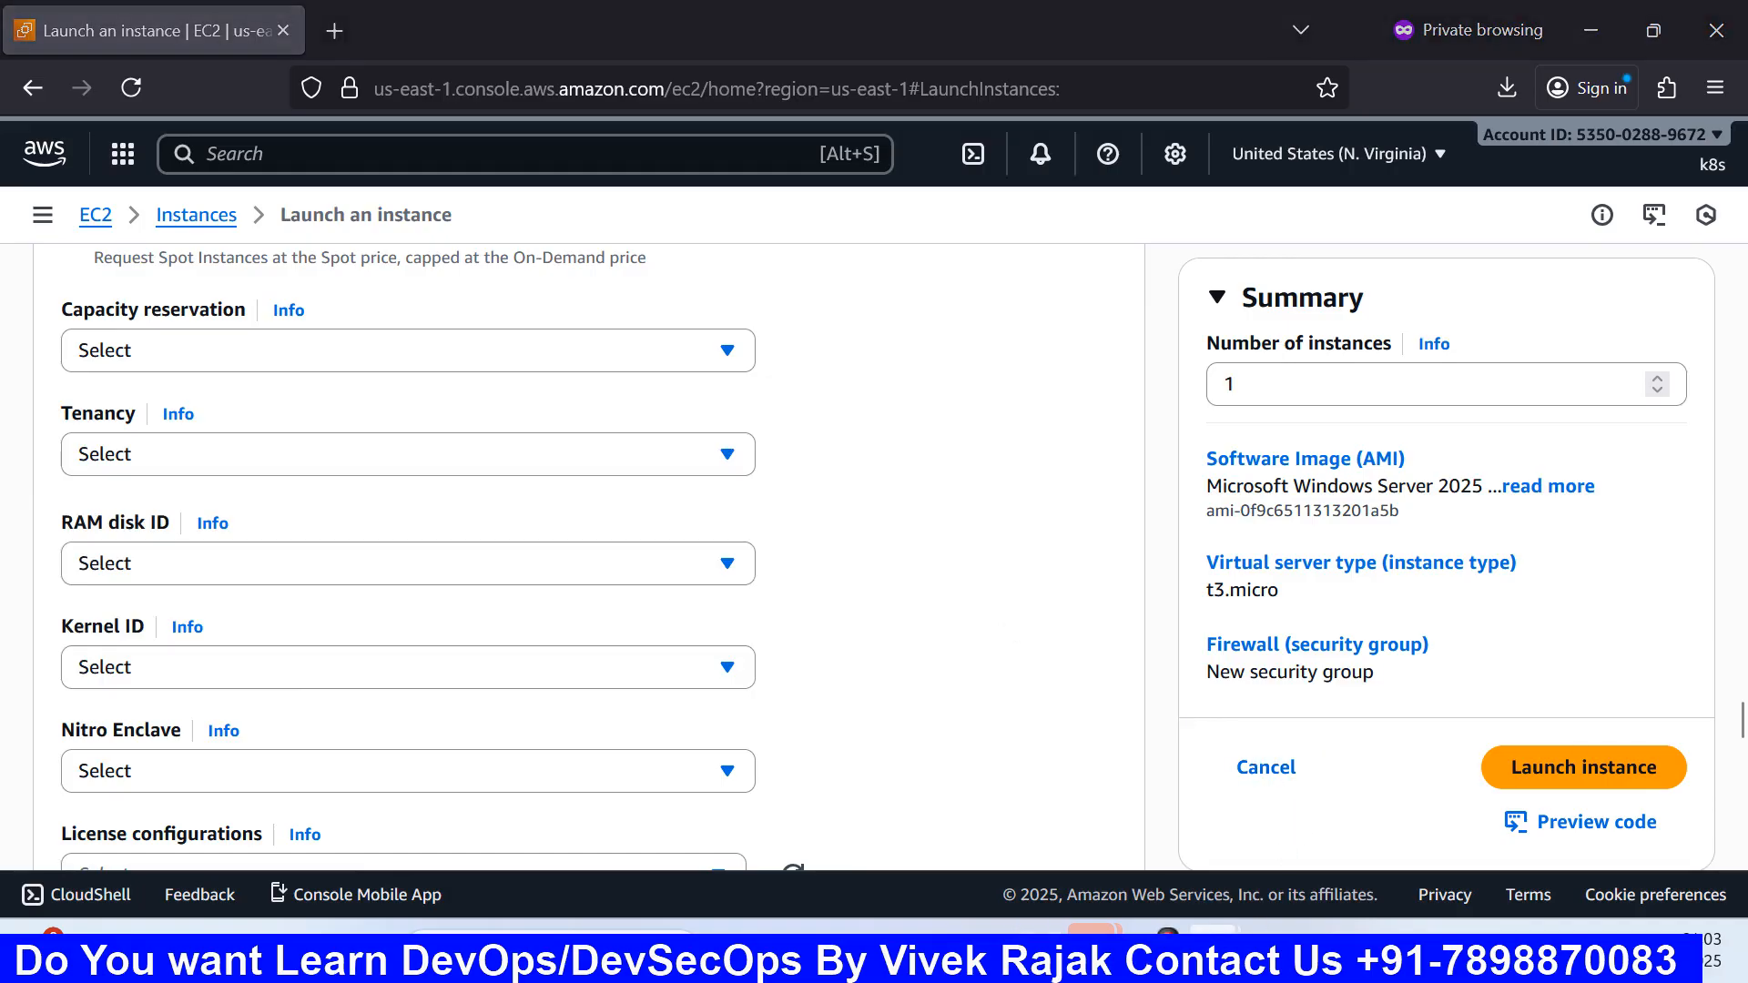
mouse_move(1213, 956)
click(1293, 849)
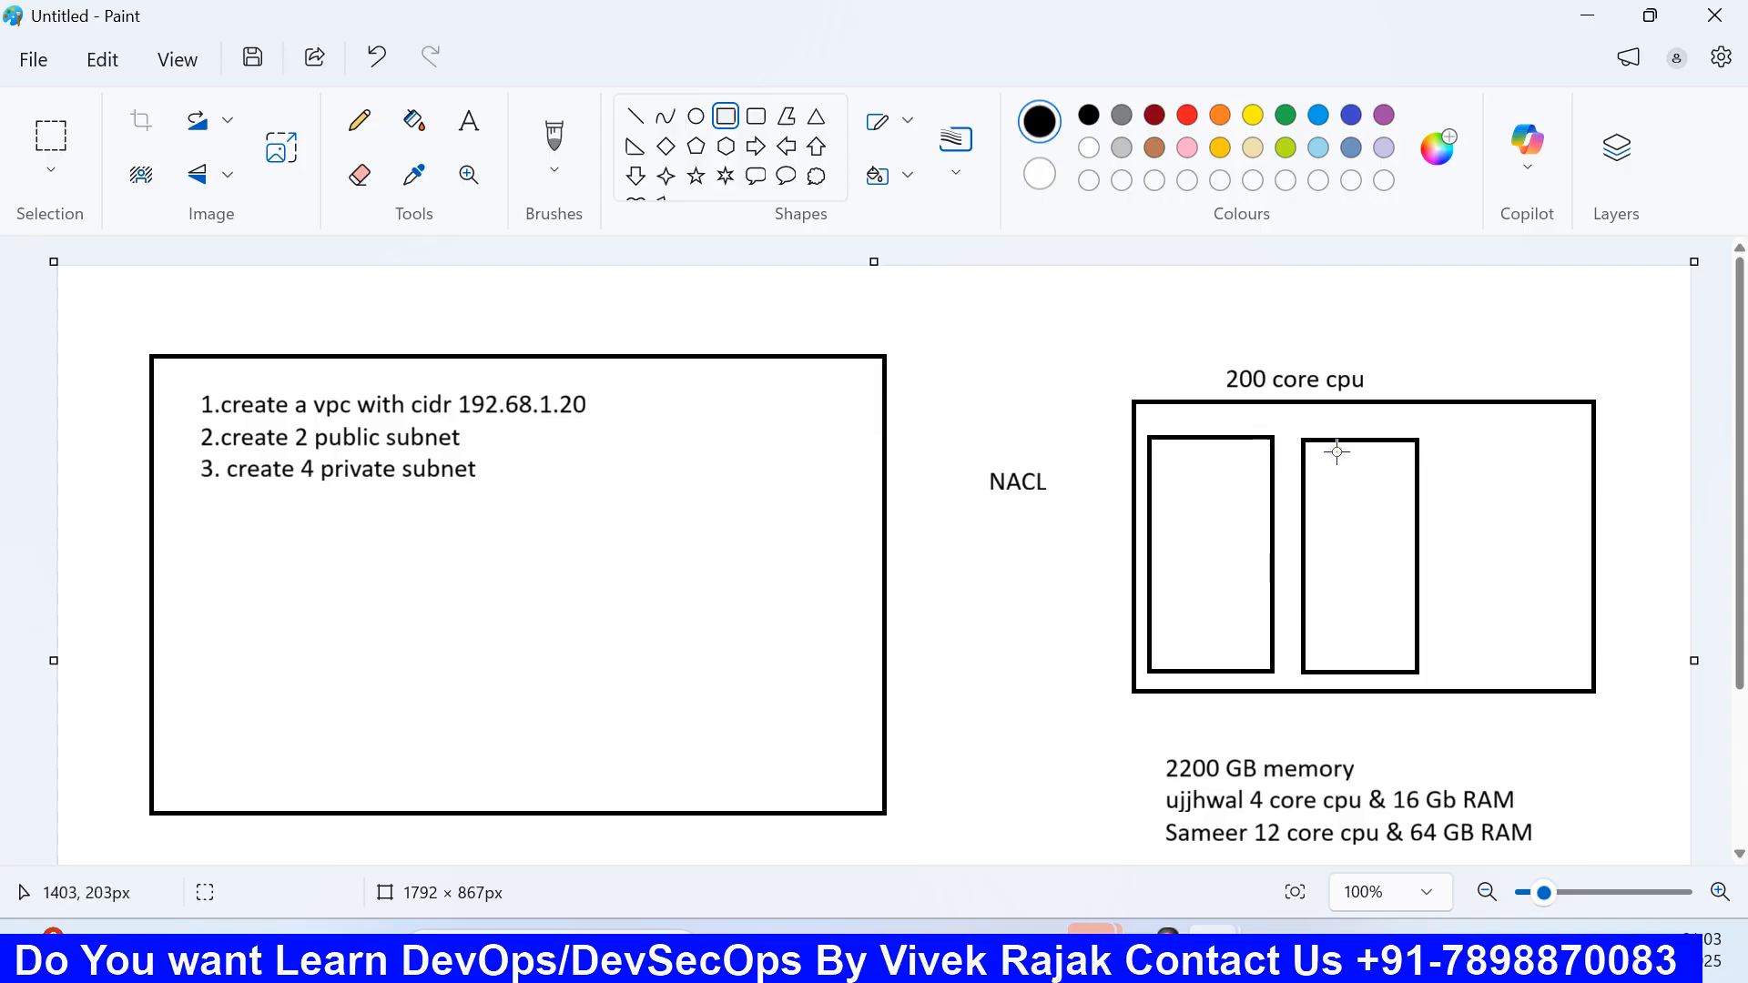
Step: Set the instance tenancy to Dedicated host
click(1035, 954)
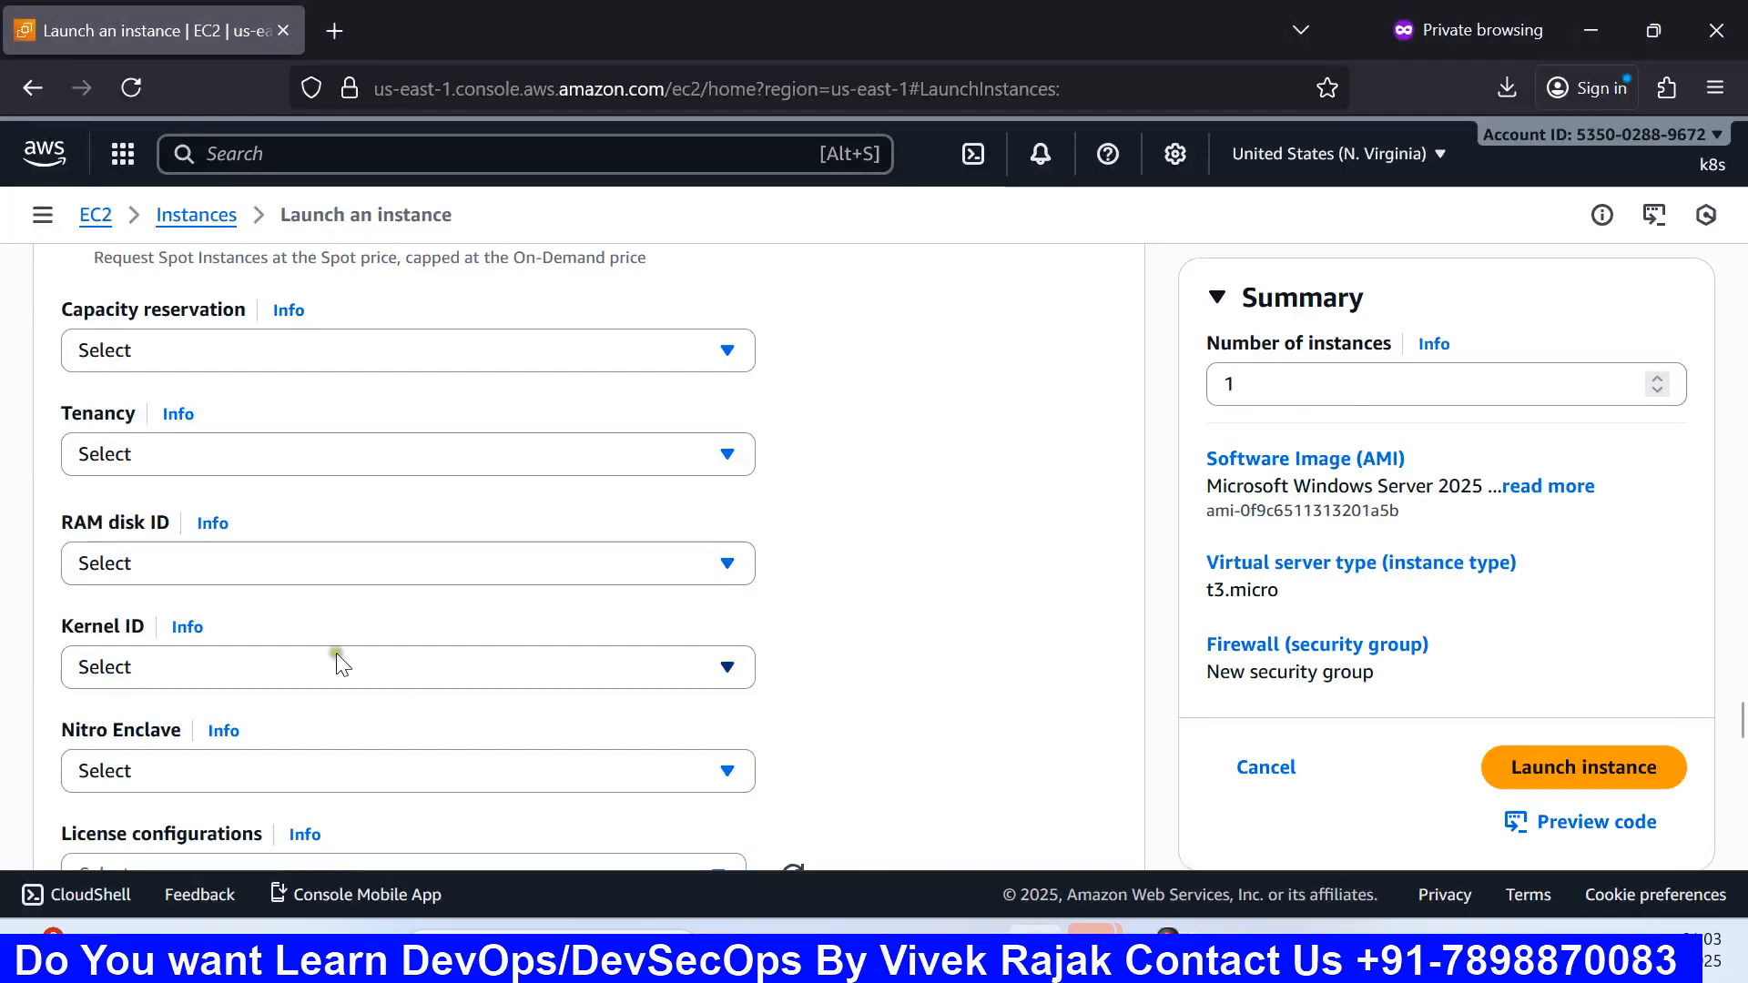
click(228, 464)
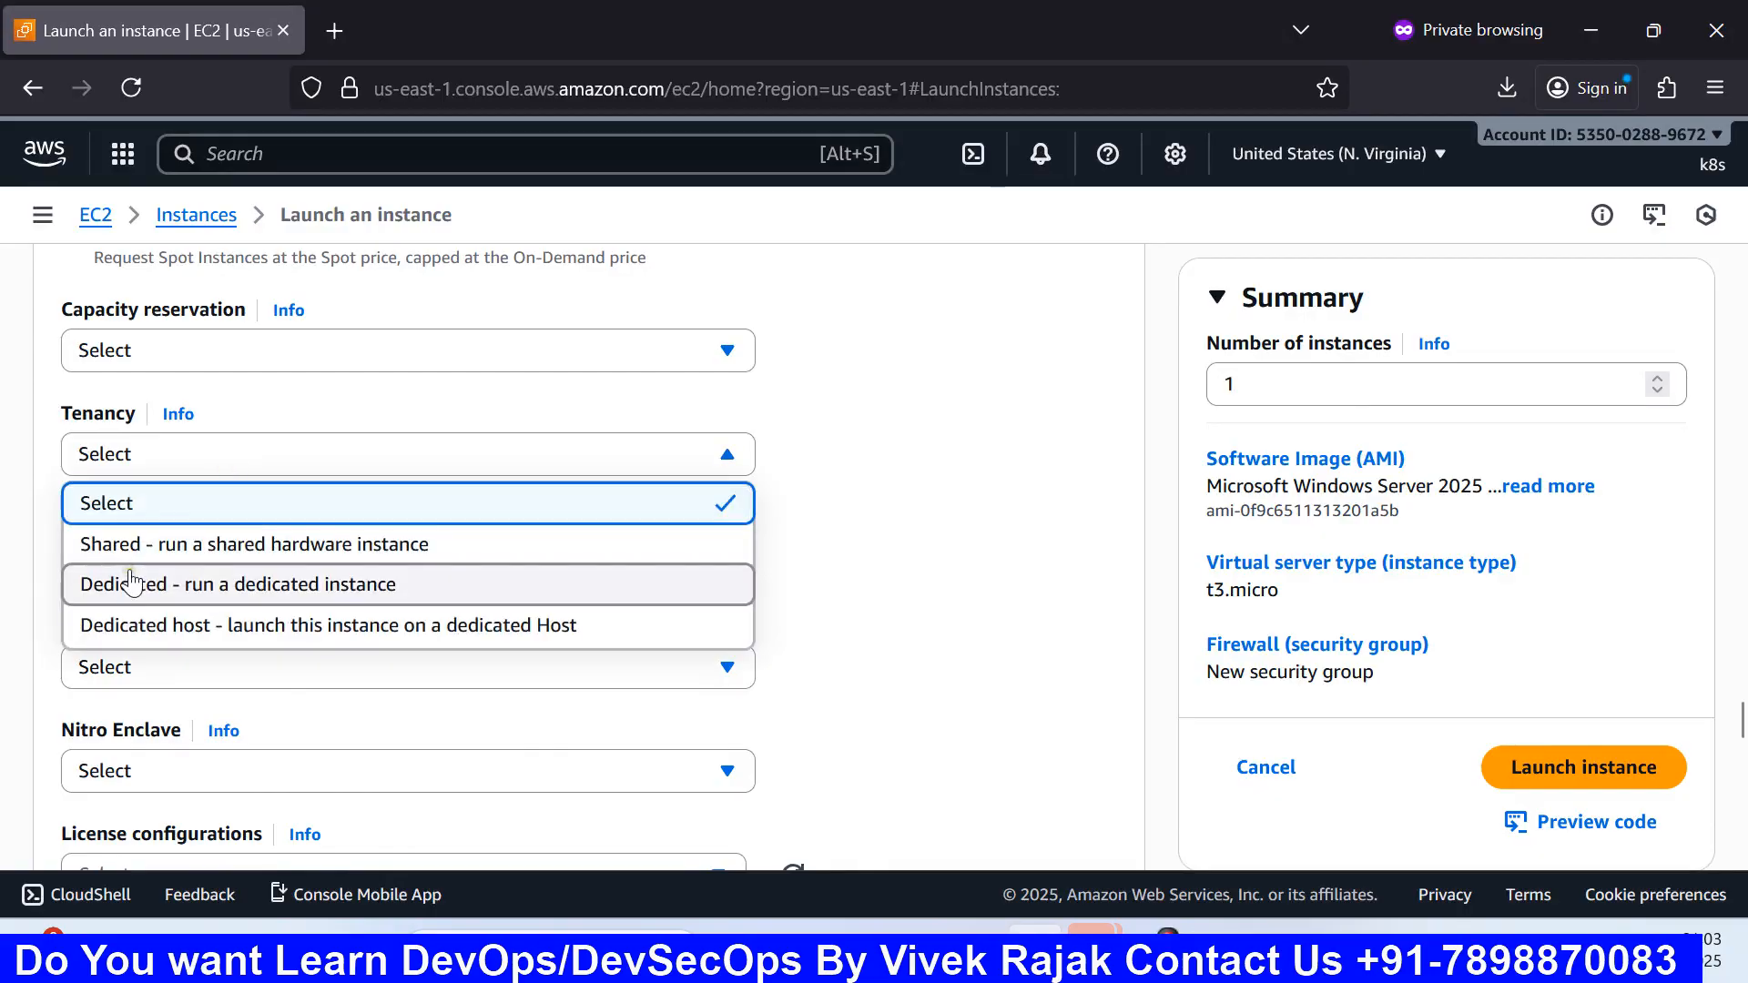
click(113, 629)
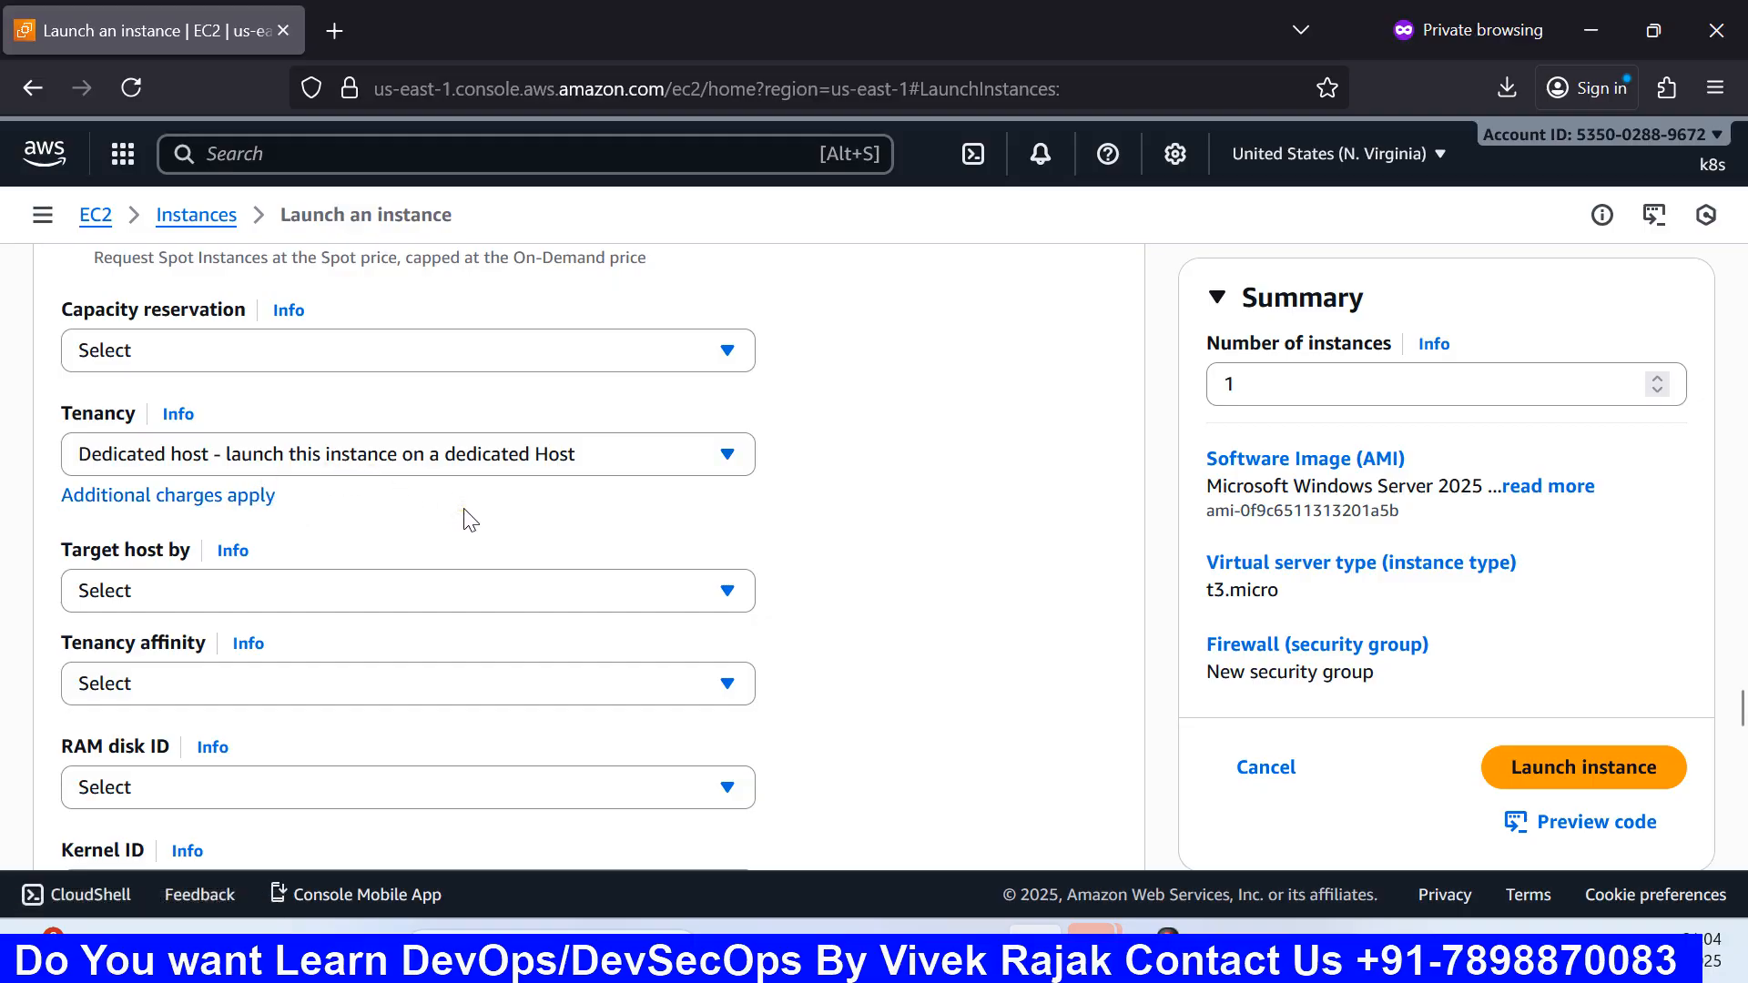
Step: Reset tenancy to 'Select', leaving it unset after rechecking the list twice
click(329, 455)
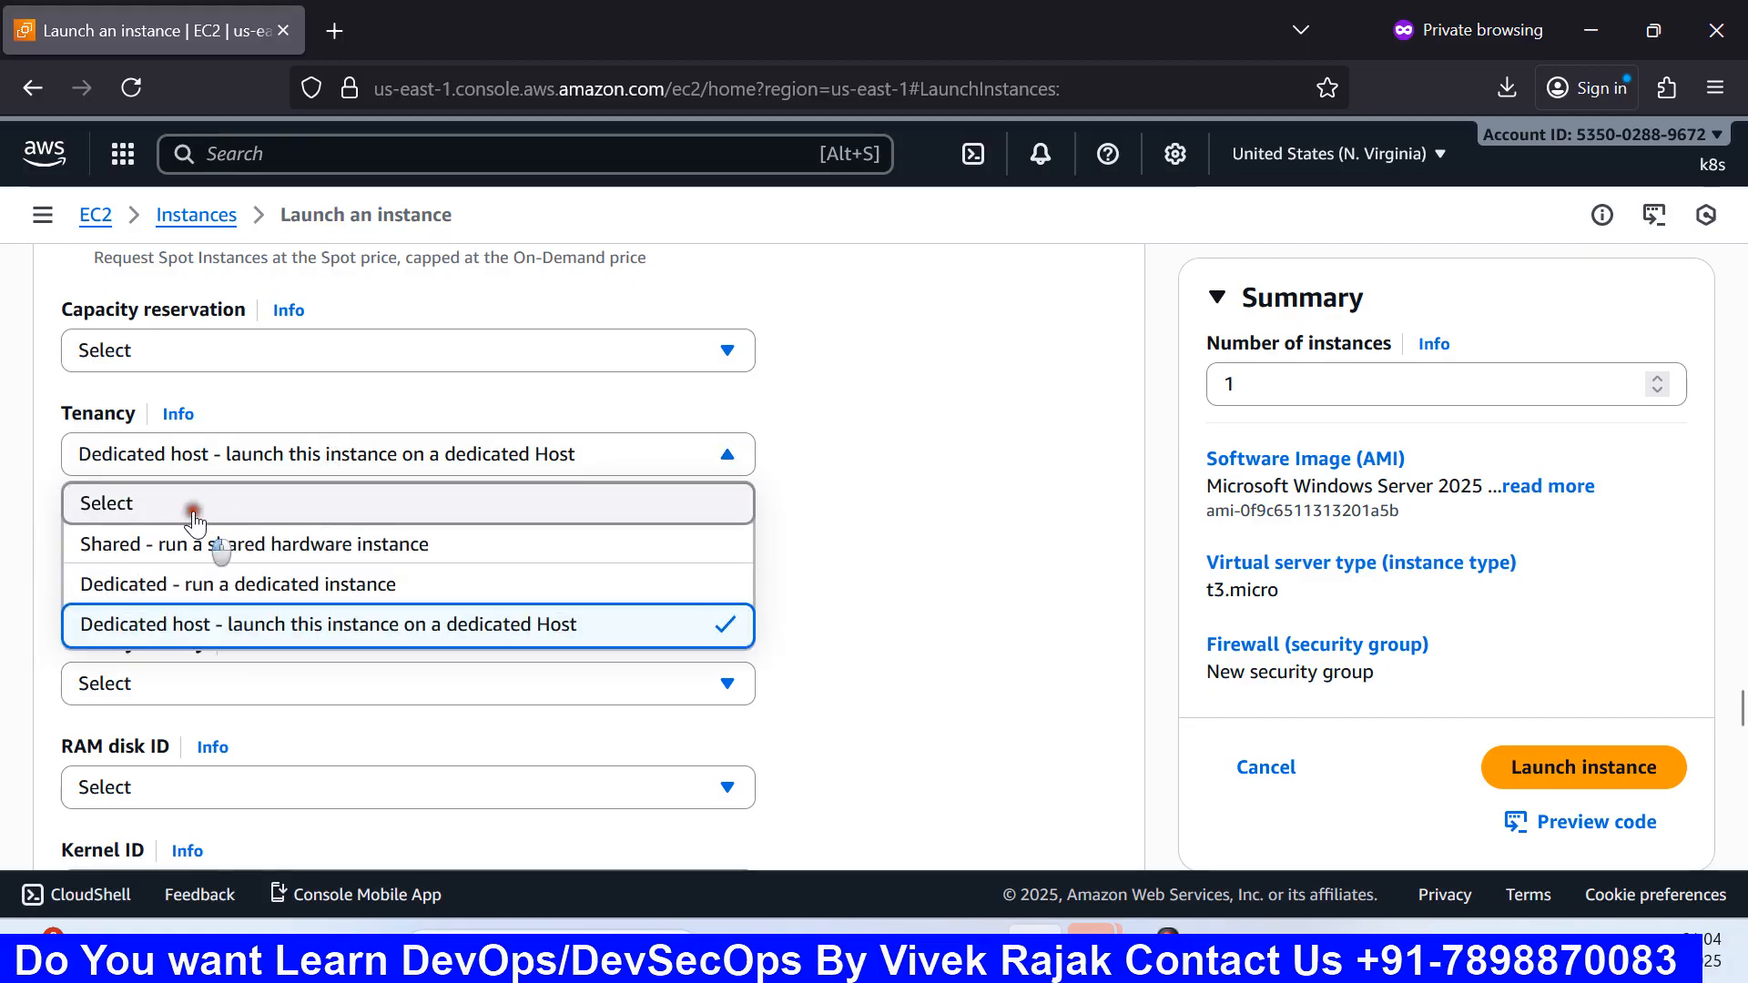
click(197, 499)
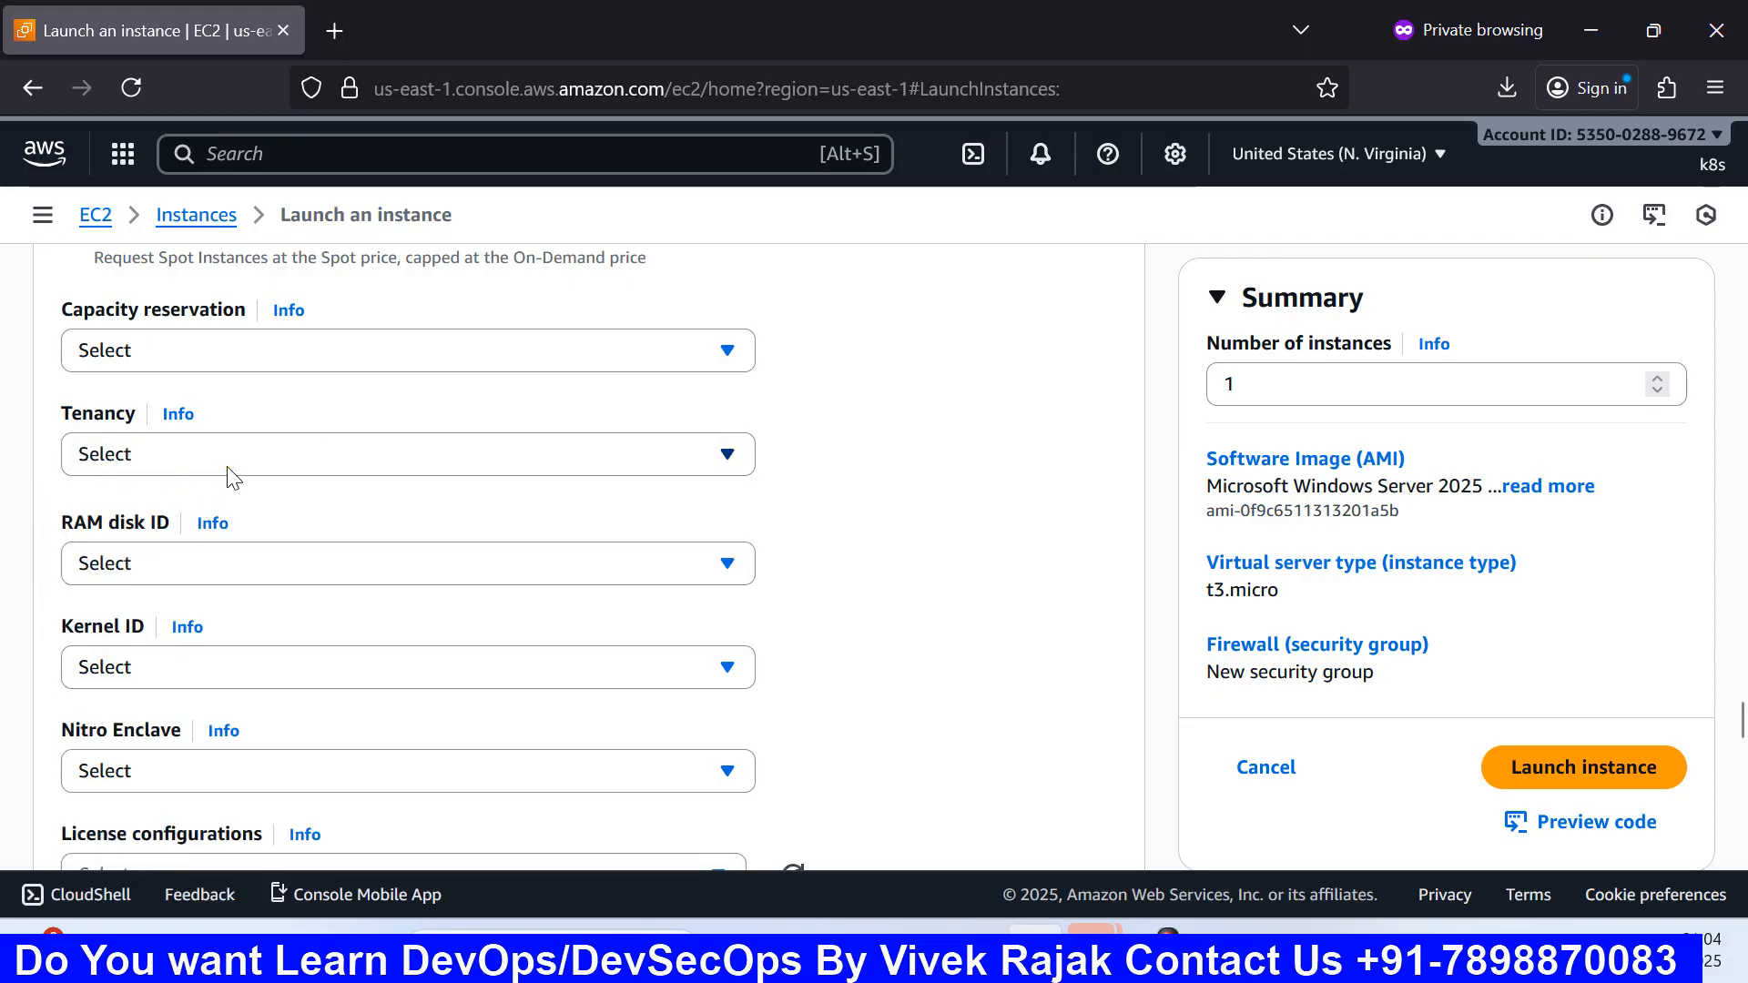
scroll(229, 476, down, 3)
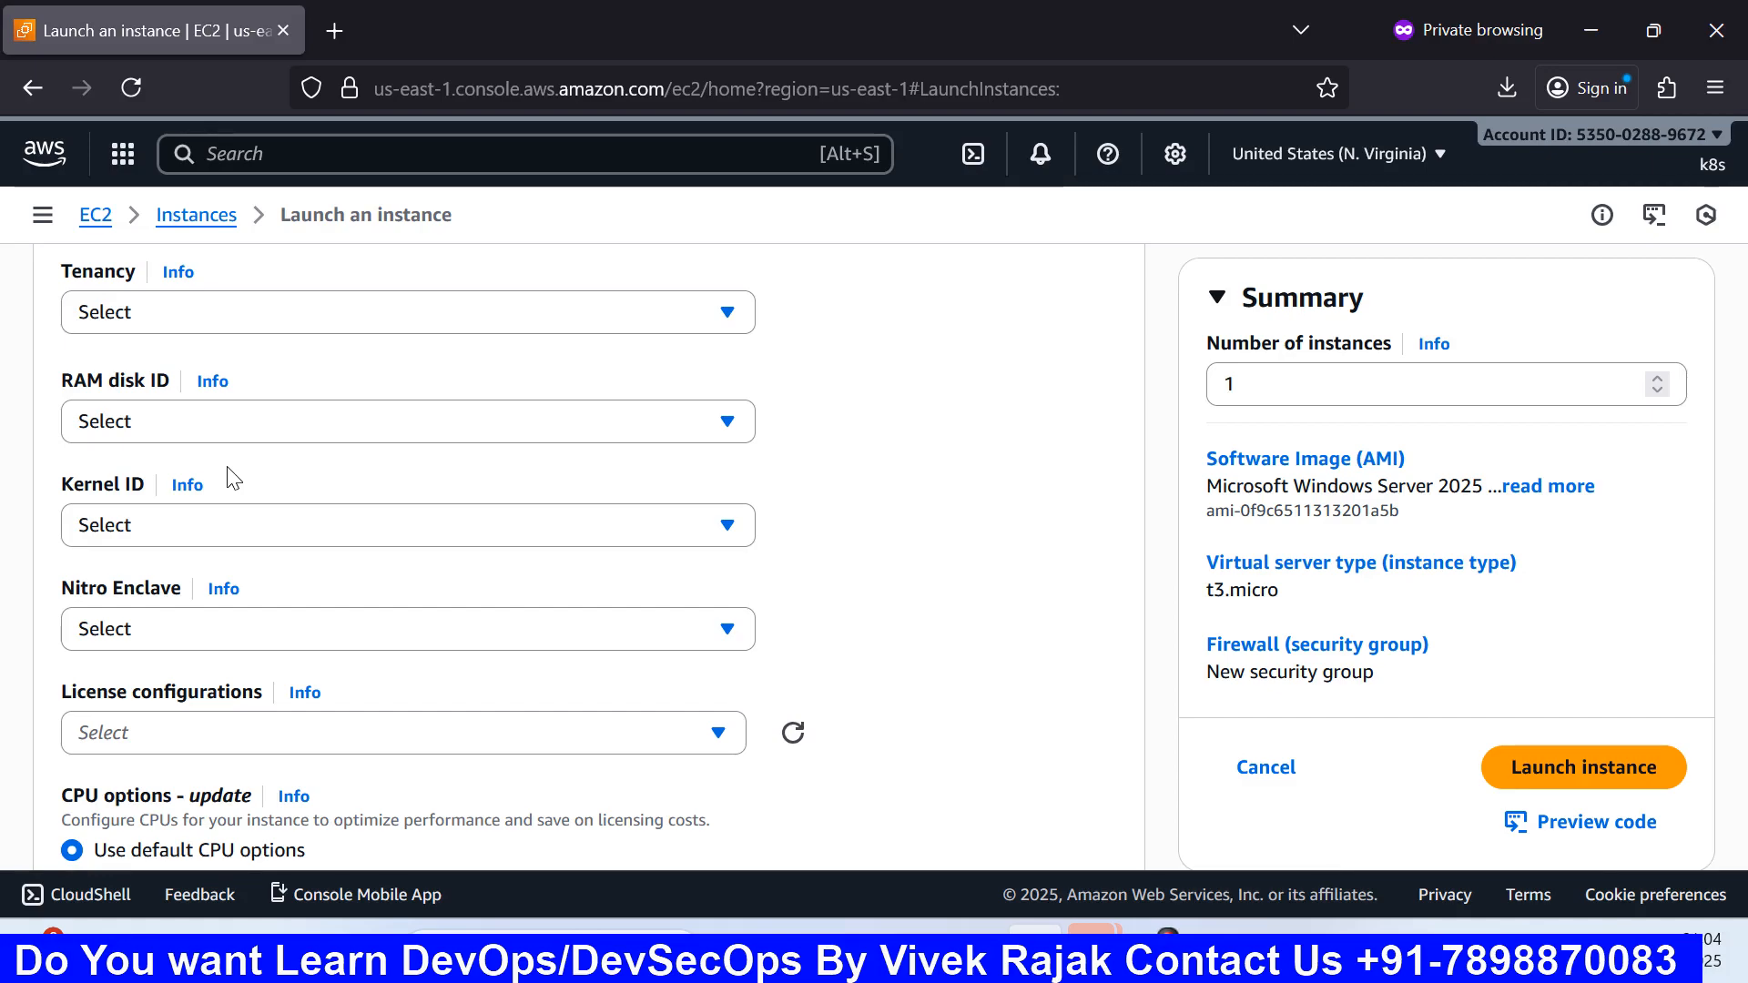
scroll(648, 798, up, 3)
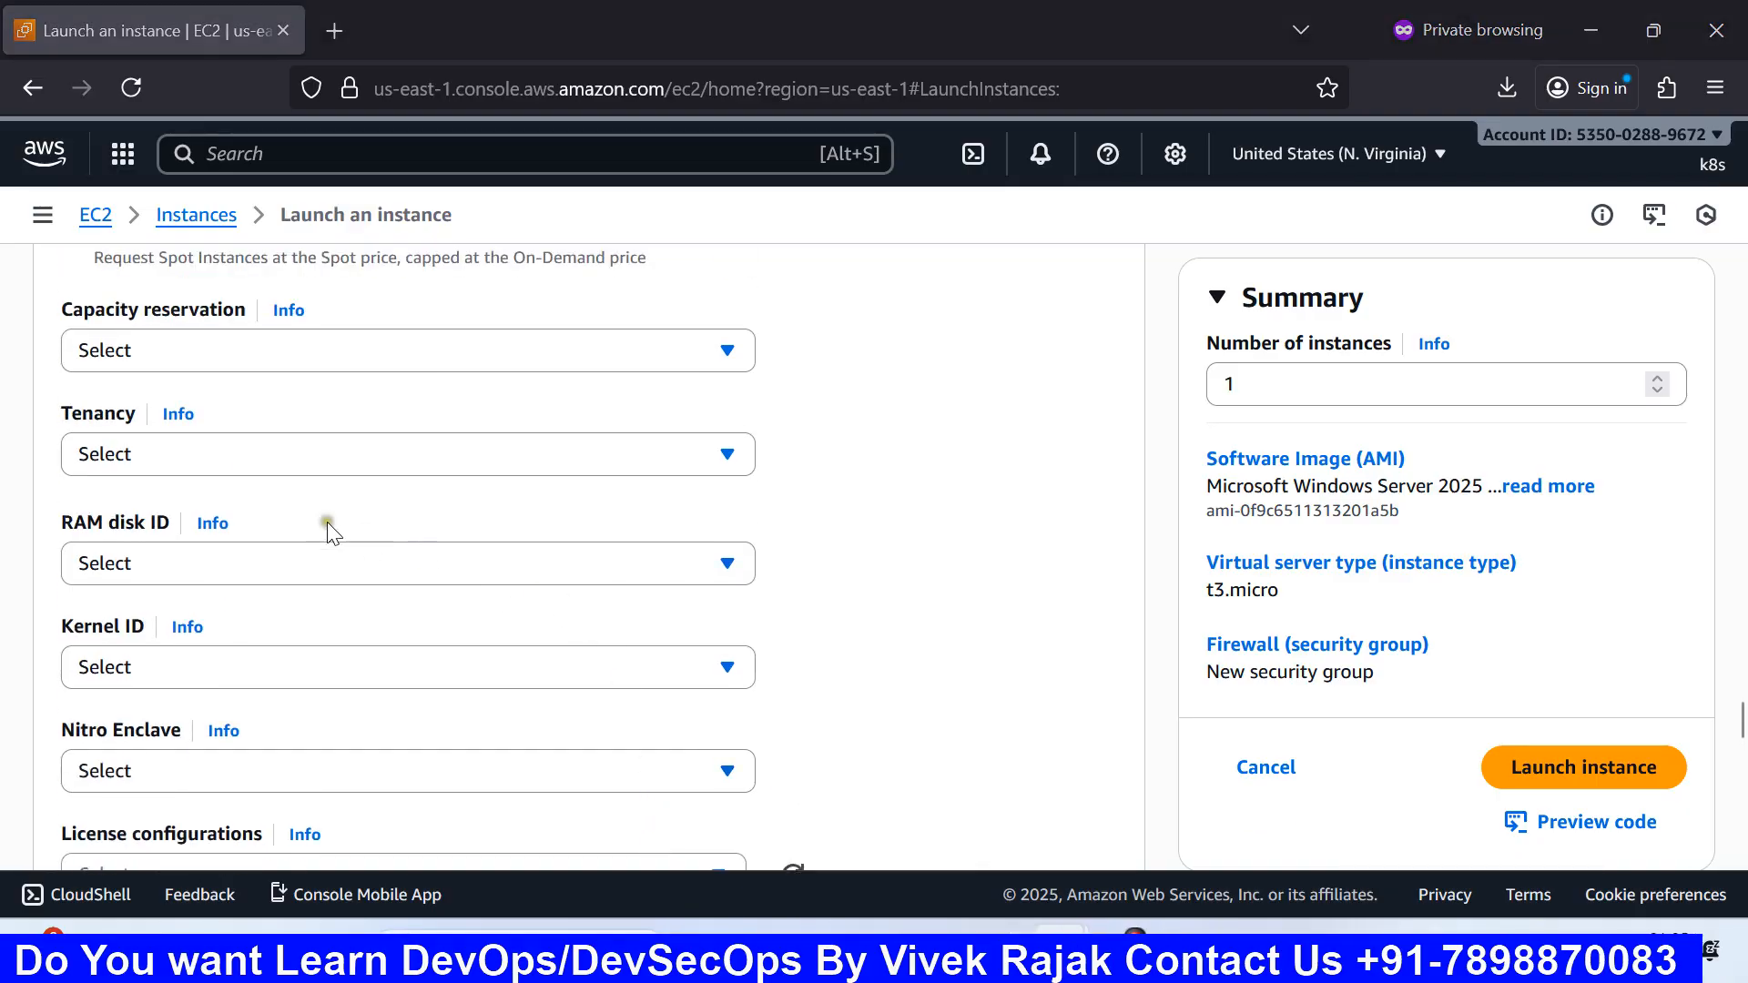
click(206, 455)
click(991, 570)
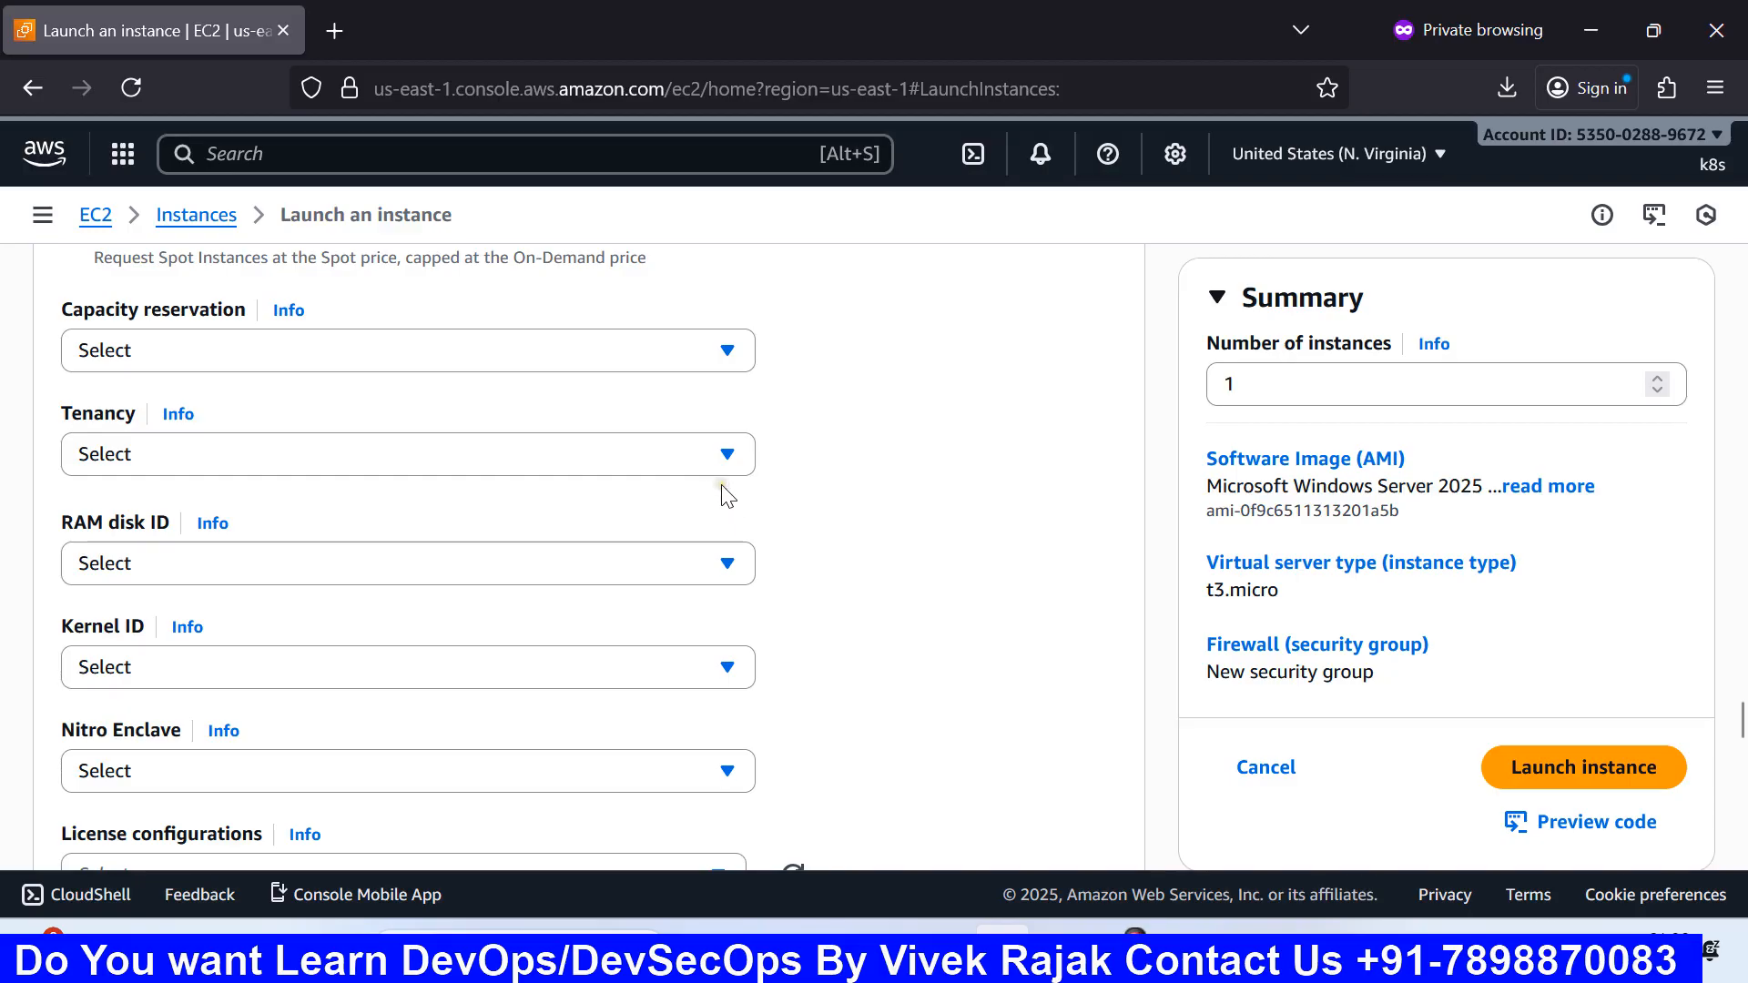
click(685, 462)
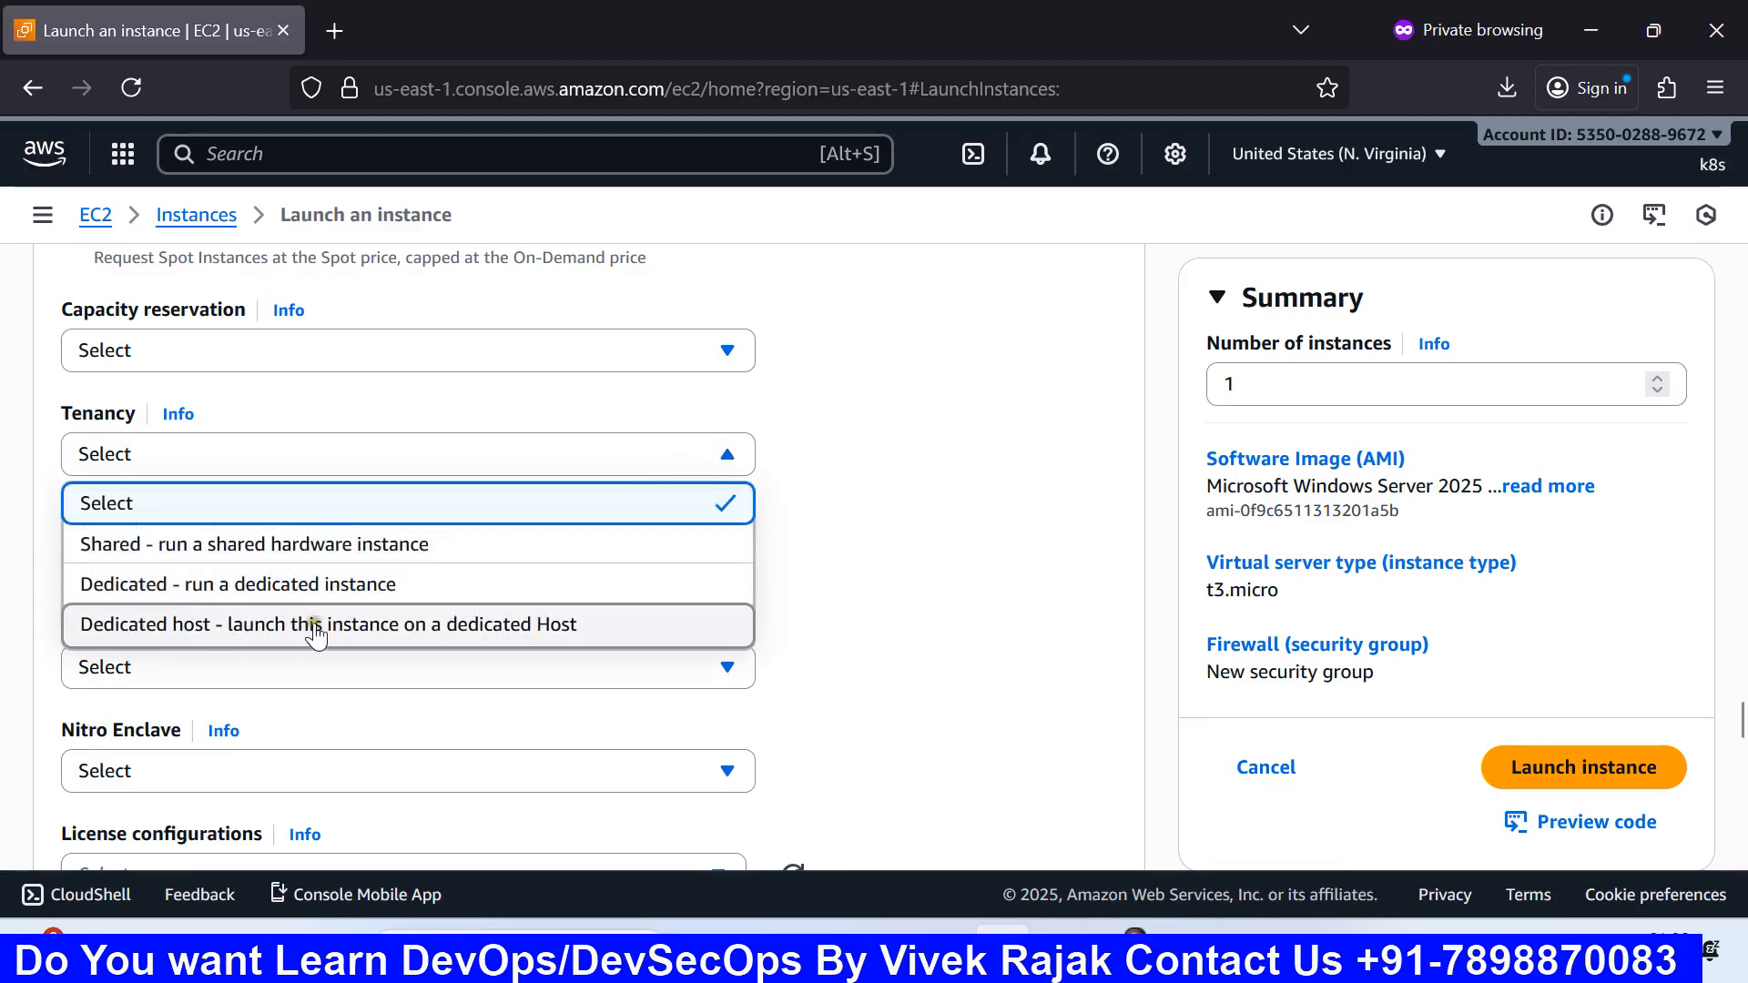
click(899, 592)
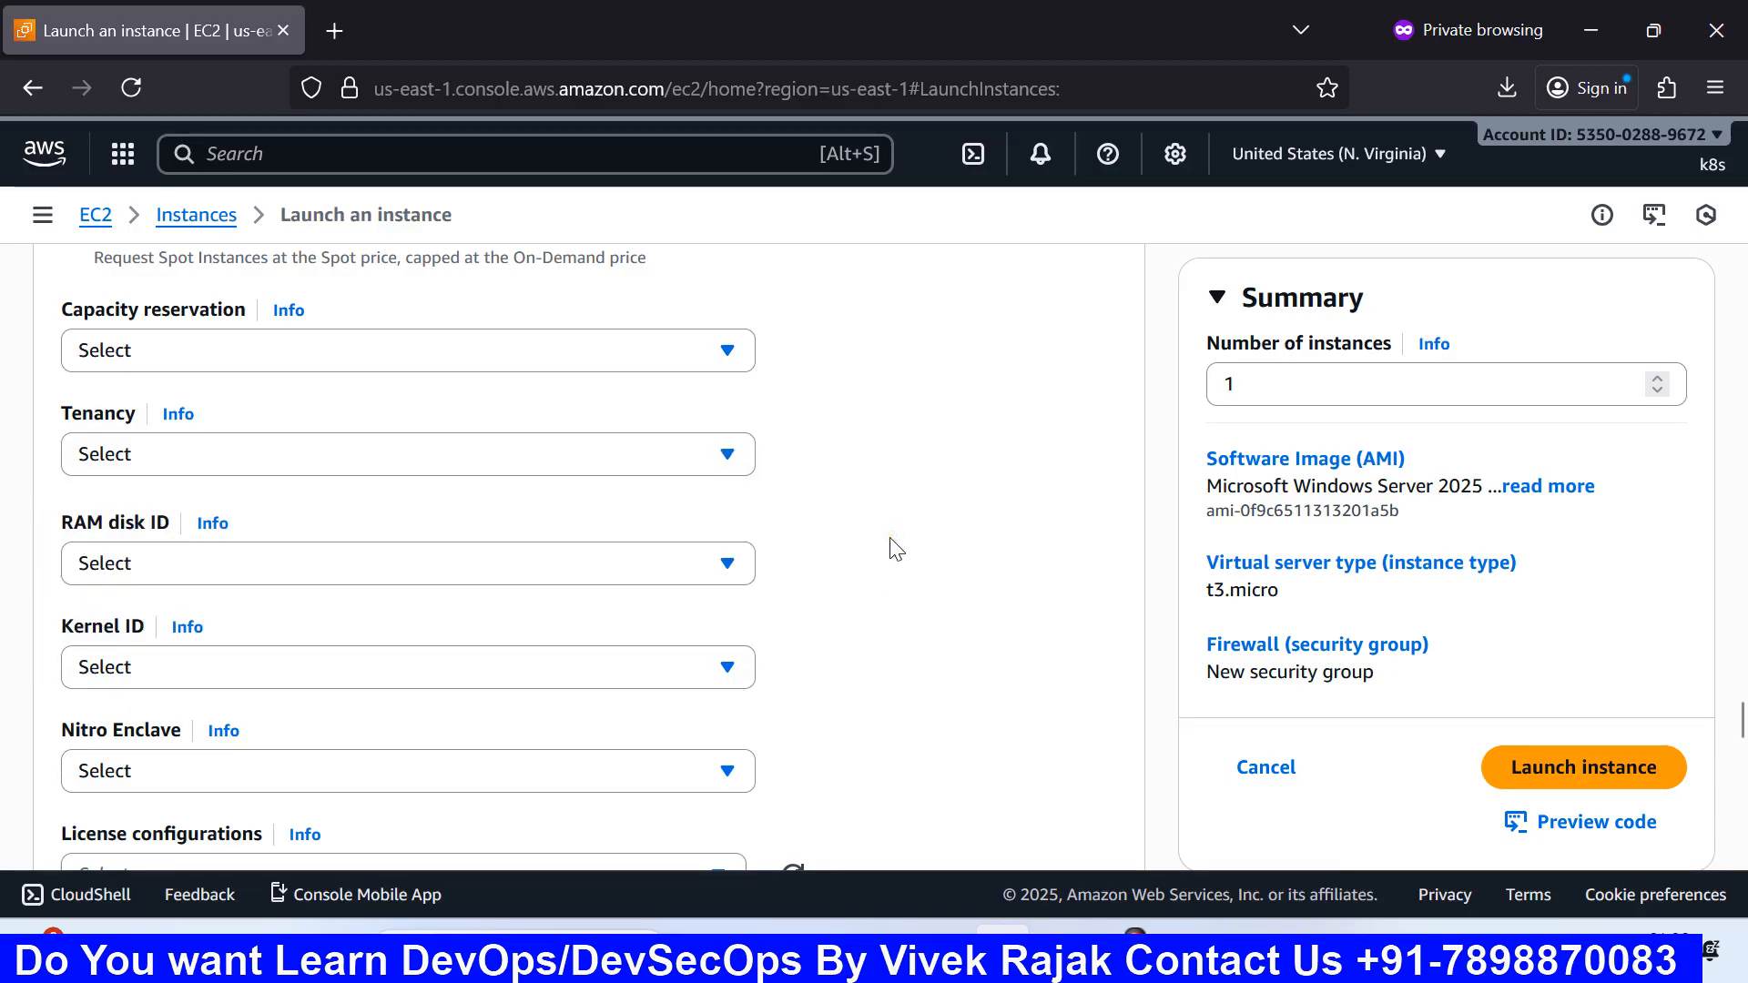
scroll(890, 543, down, 3)
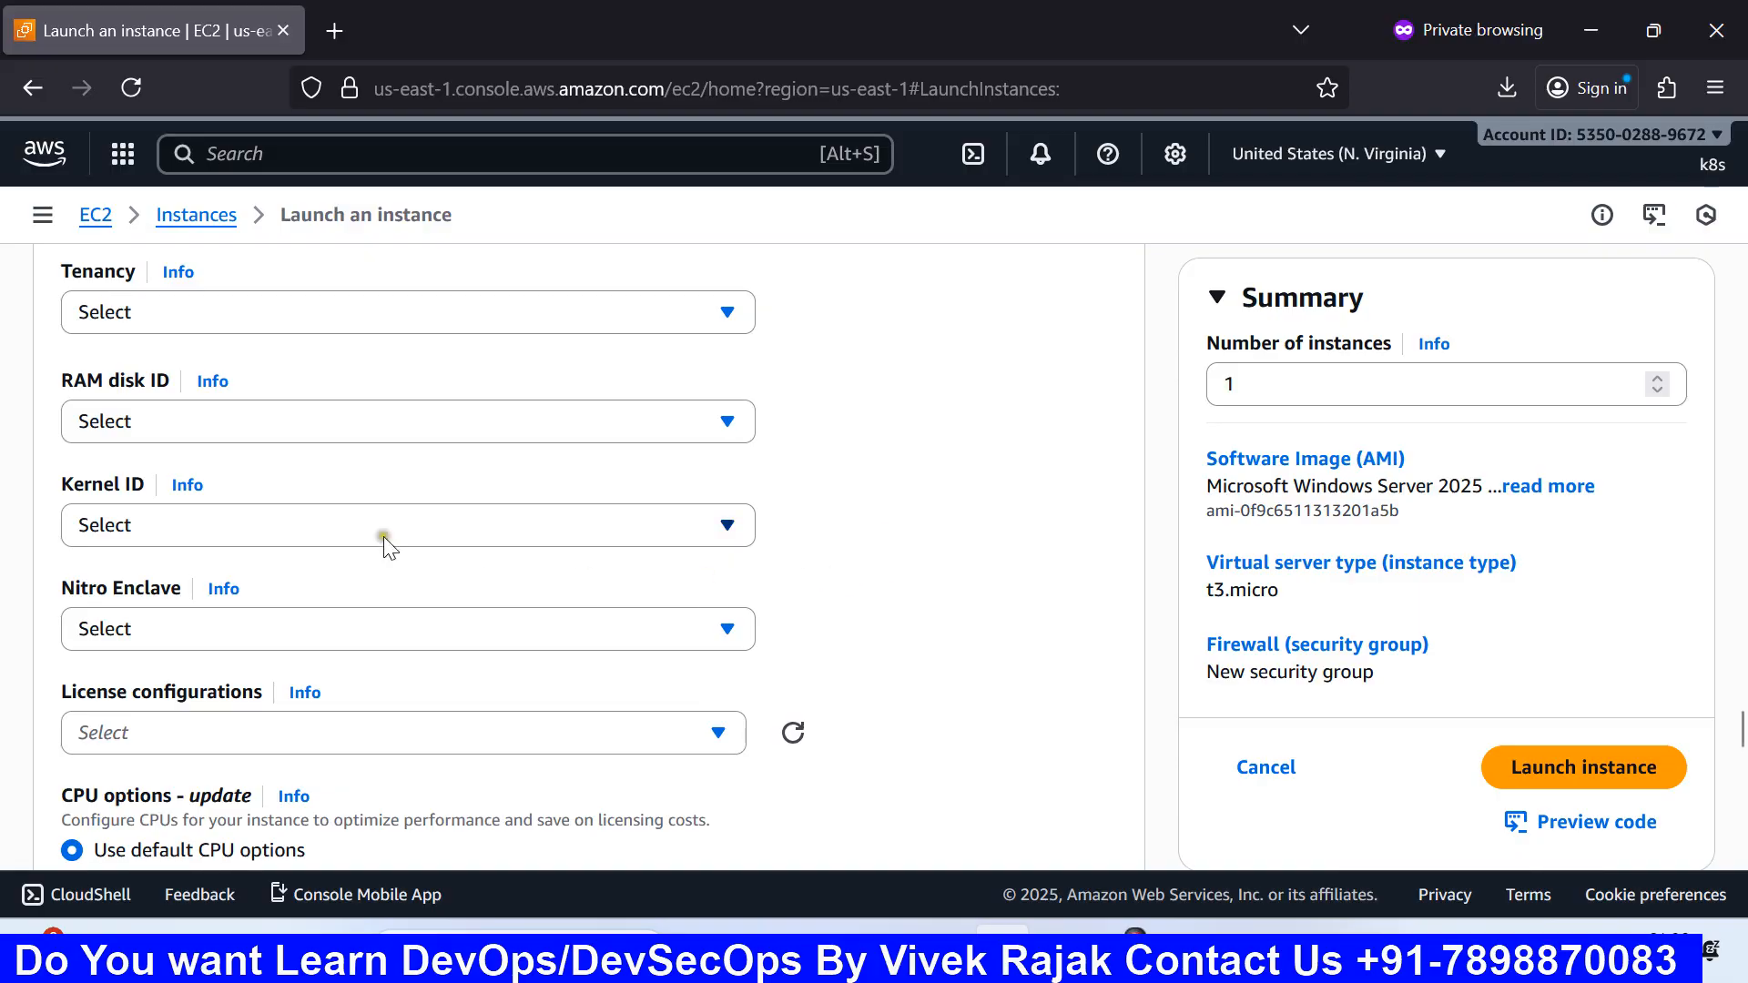
Step: Leave the RAM disk ID unset after checking its choices
click(273, 421)
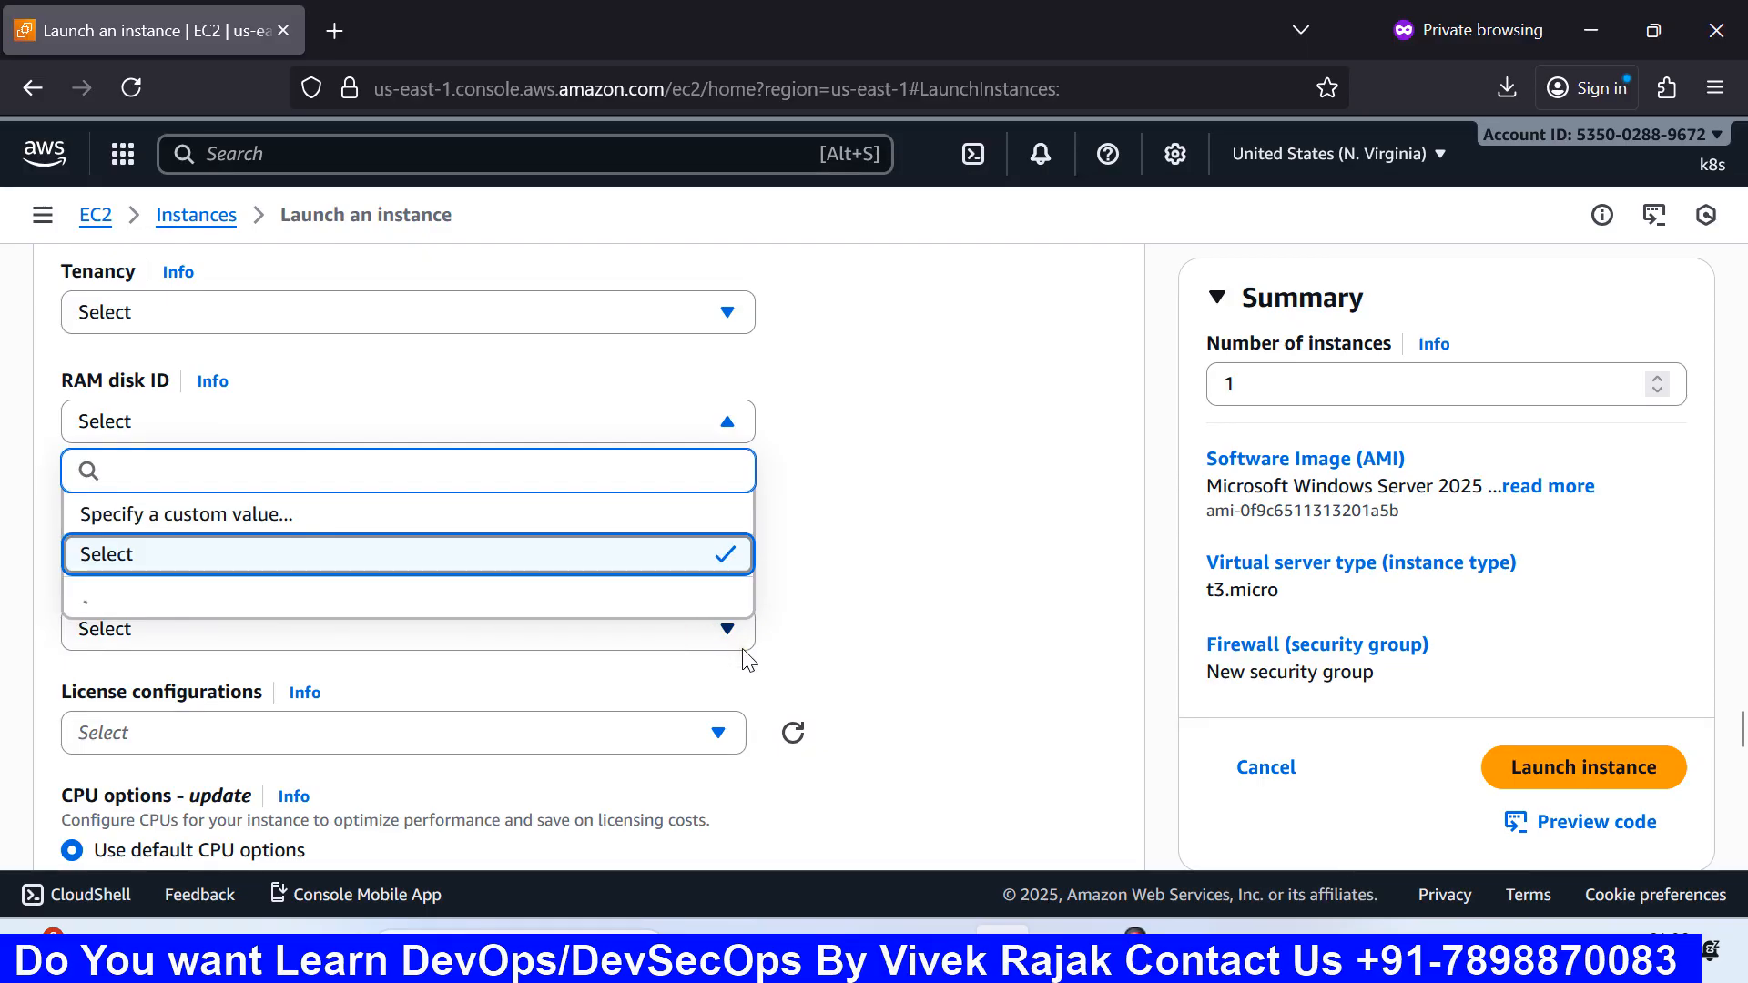
click(827, 592)
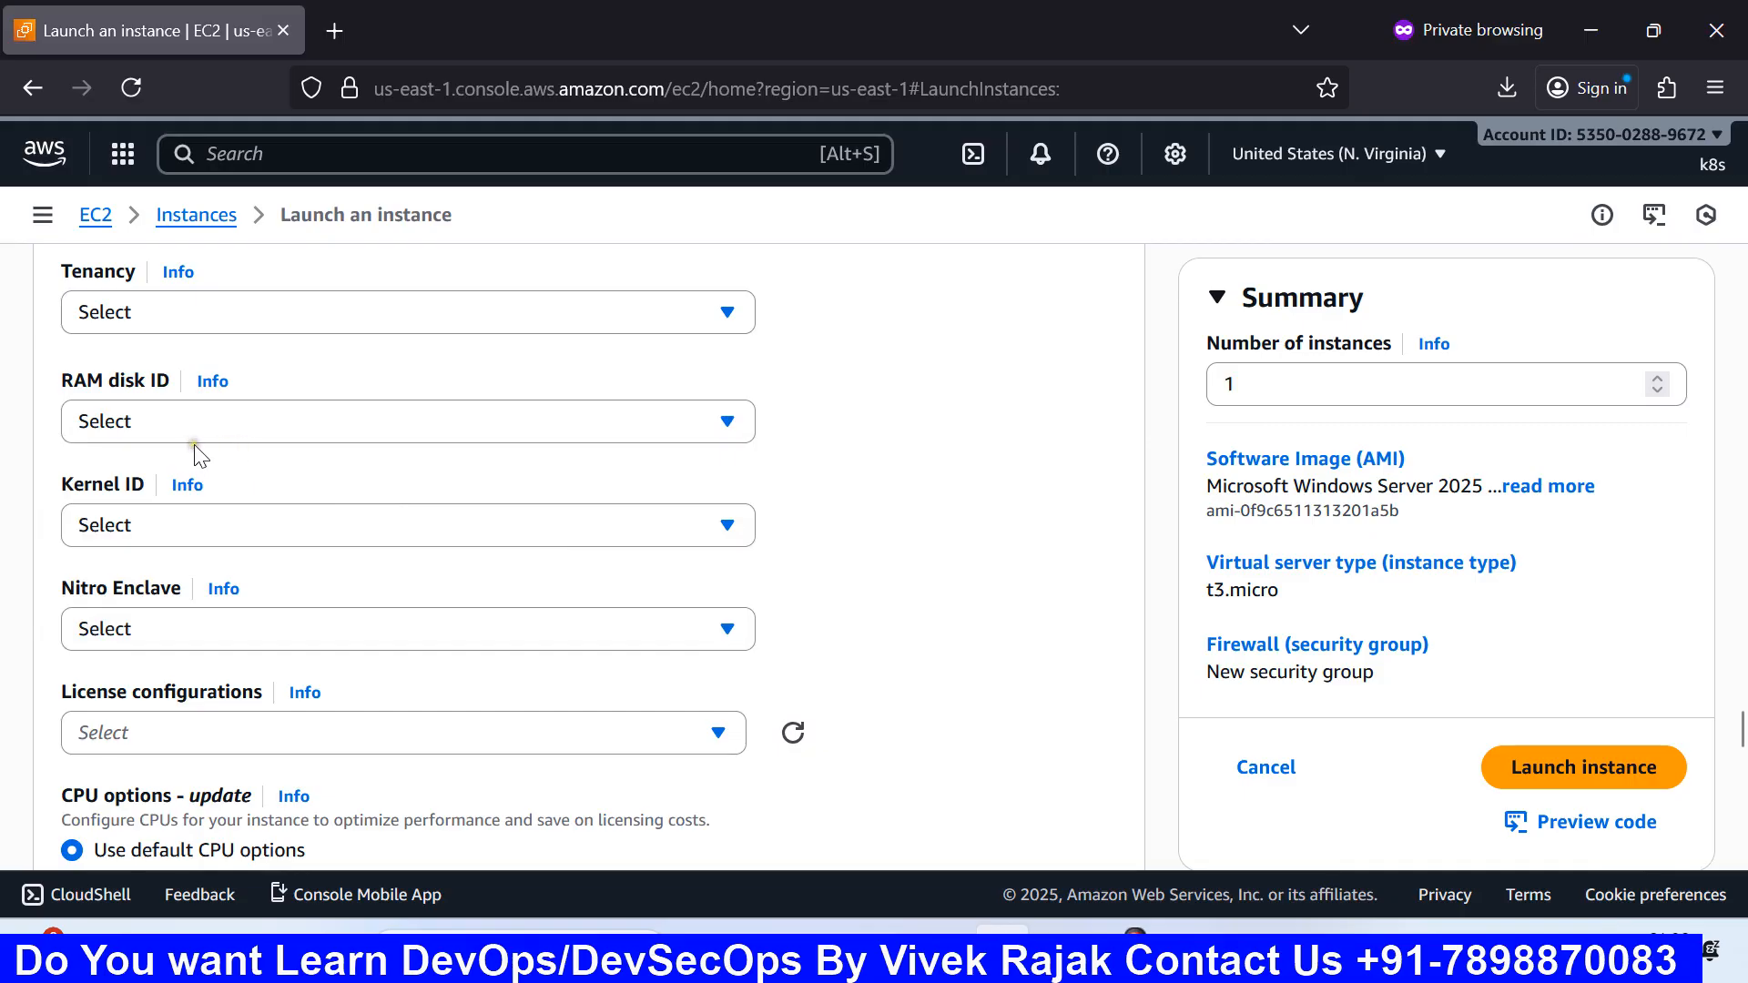
scroll(201, 456, down, 2)
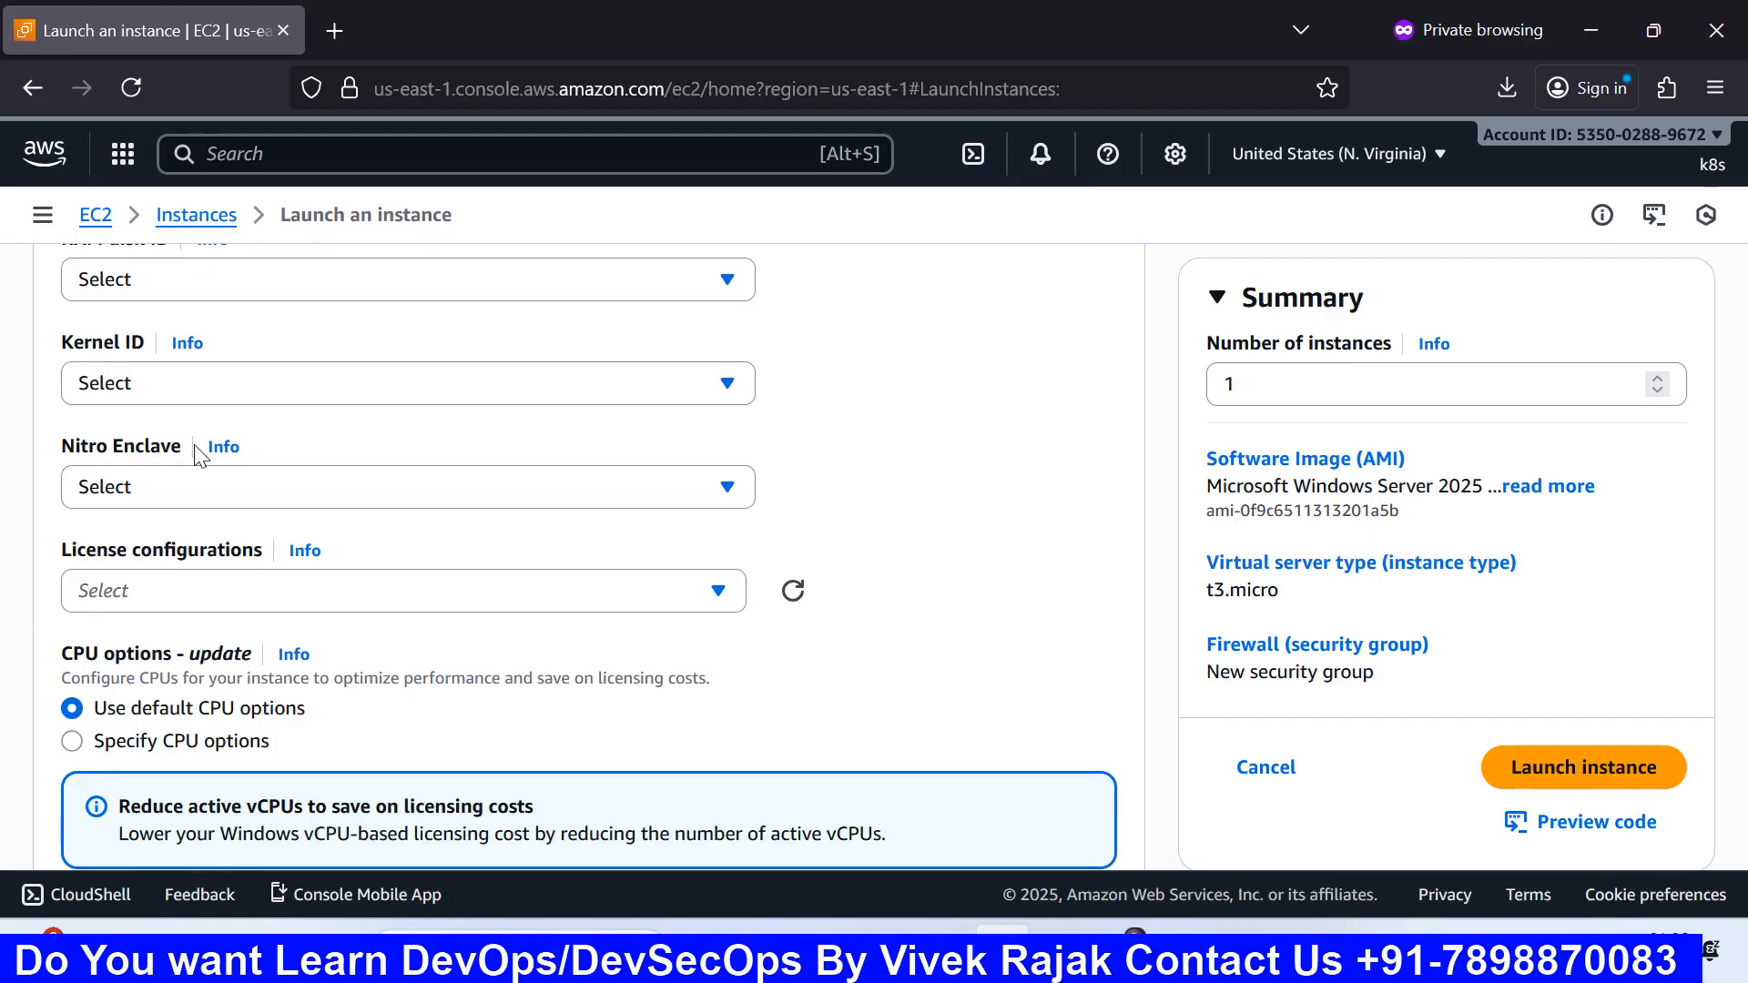
scroll(201, 456, up, 2)
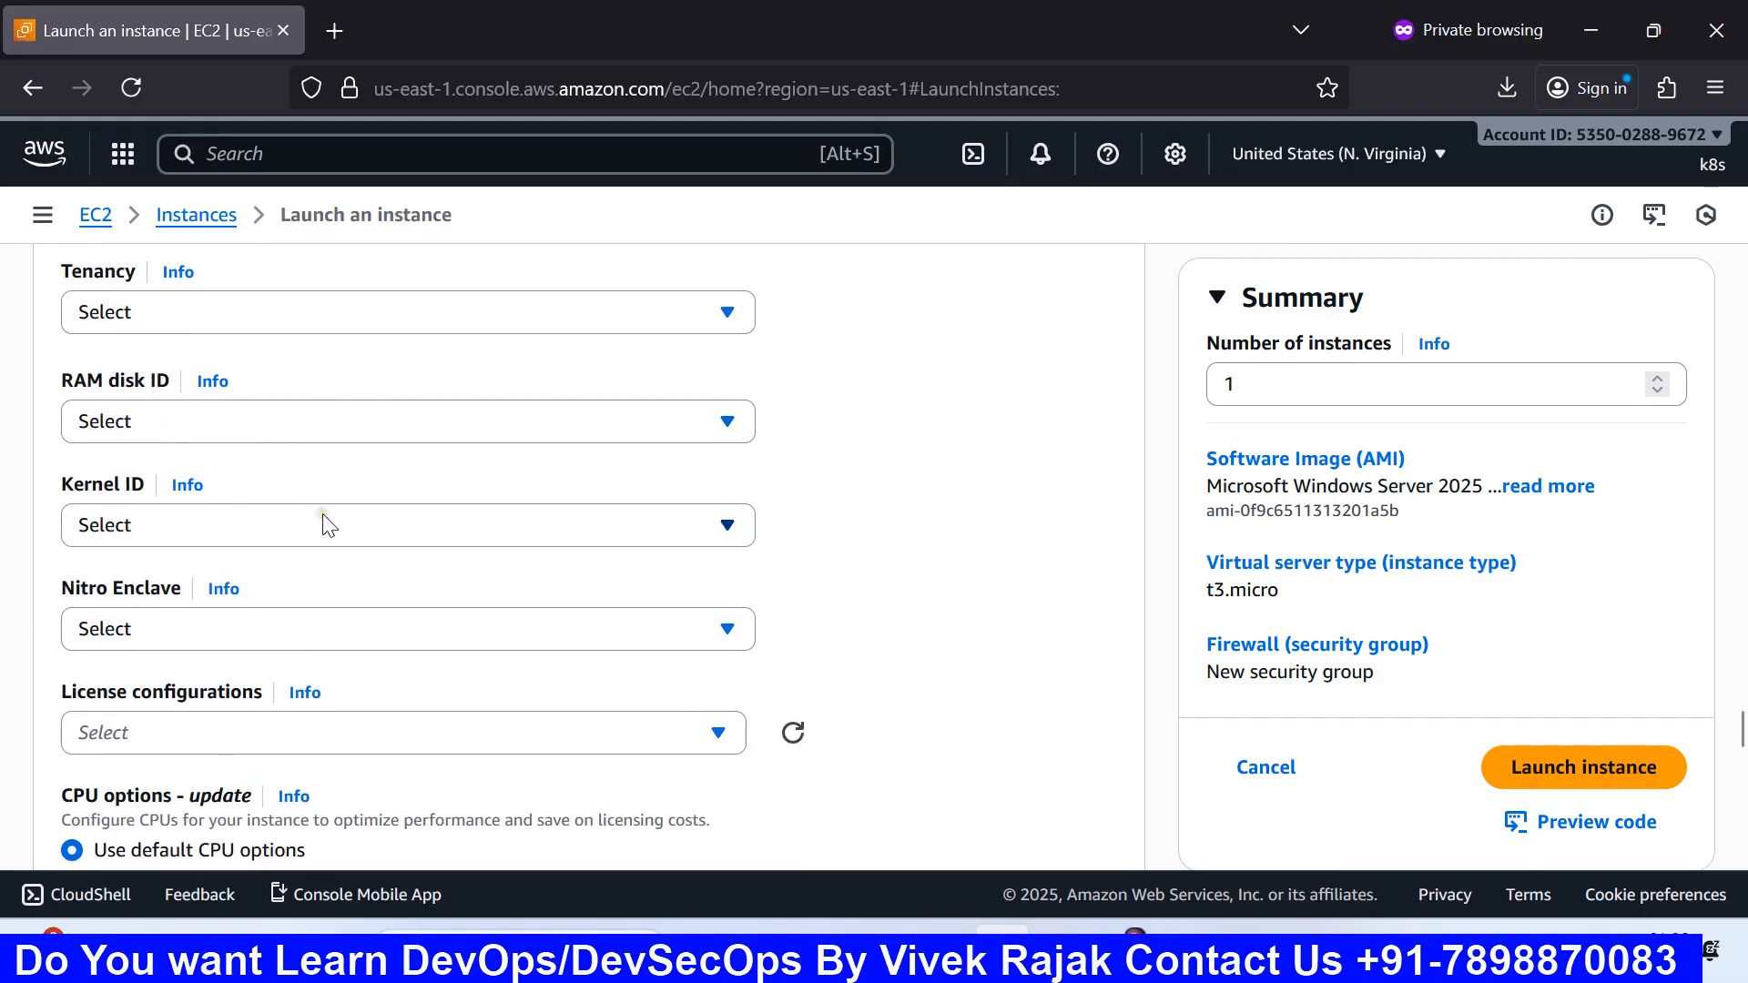
scroll(325, 525, down, 2)
scroll(325, 526, up, 2)
scroll(329, 526, down, 2)
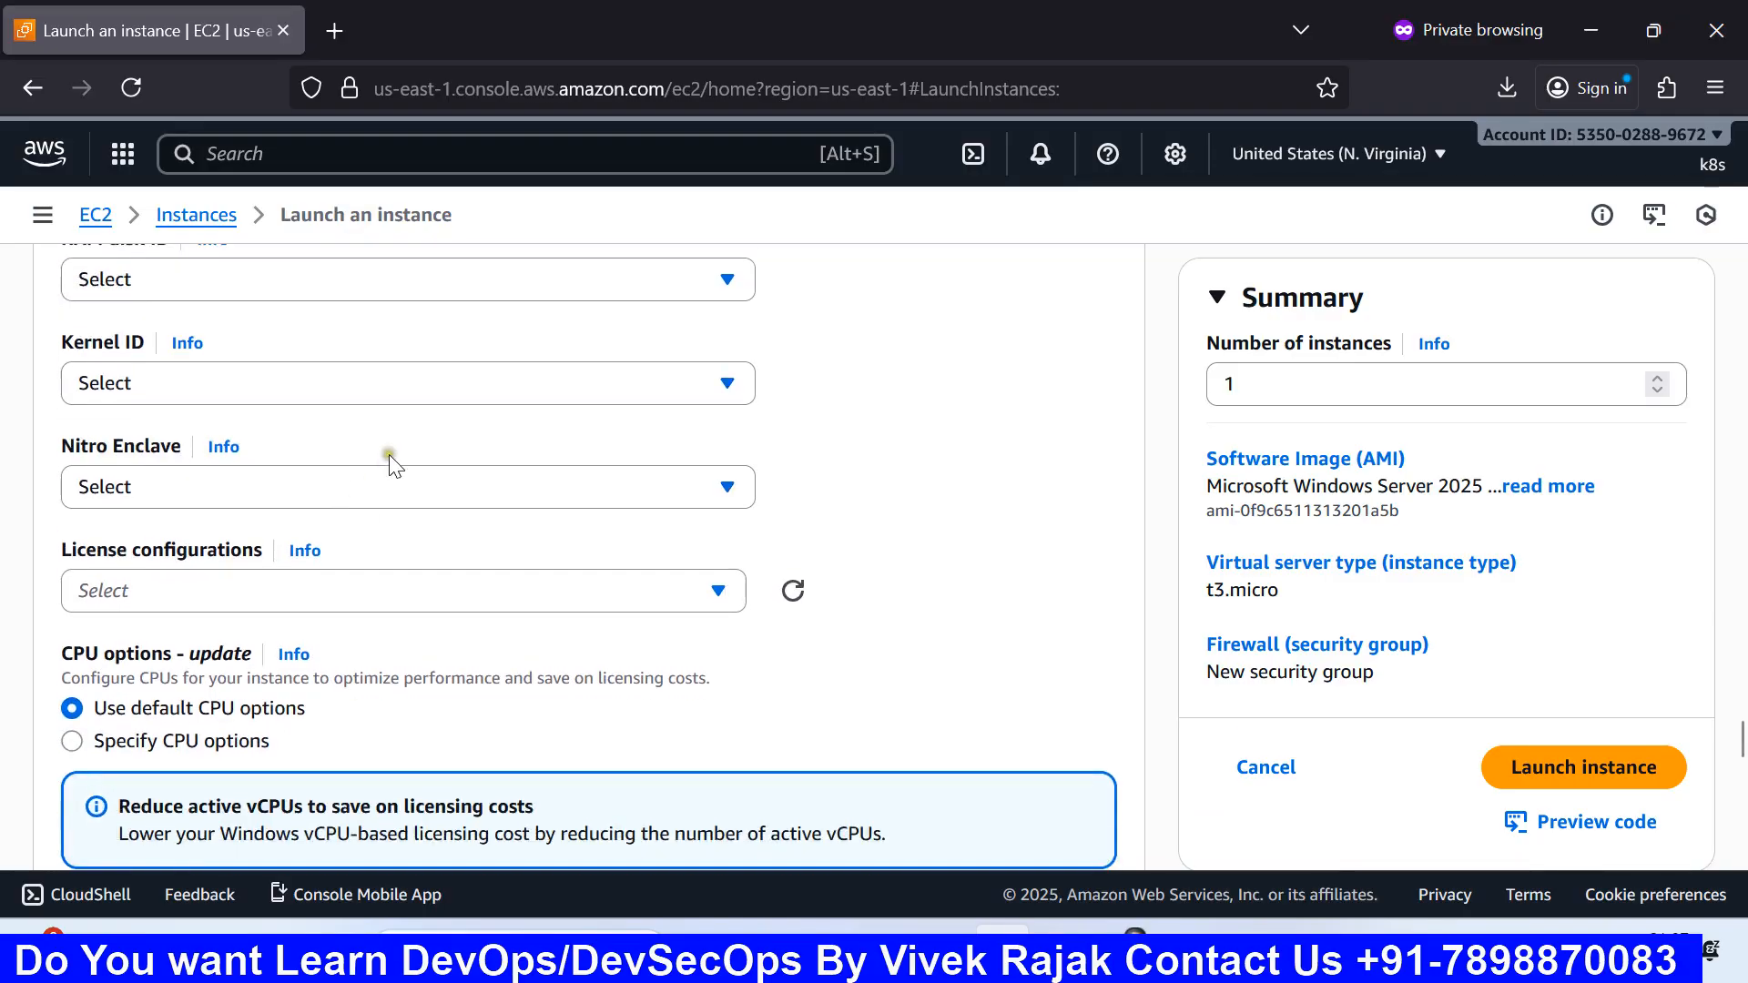
Step: Leave Nitro Enclave unchanged after checking its choices twice
click(347, 501)
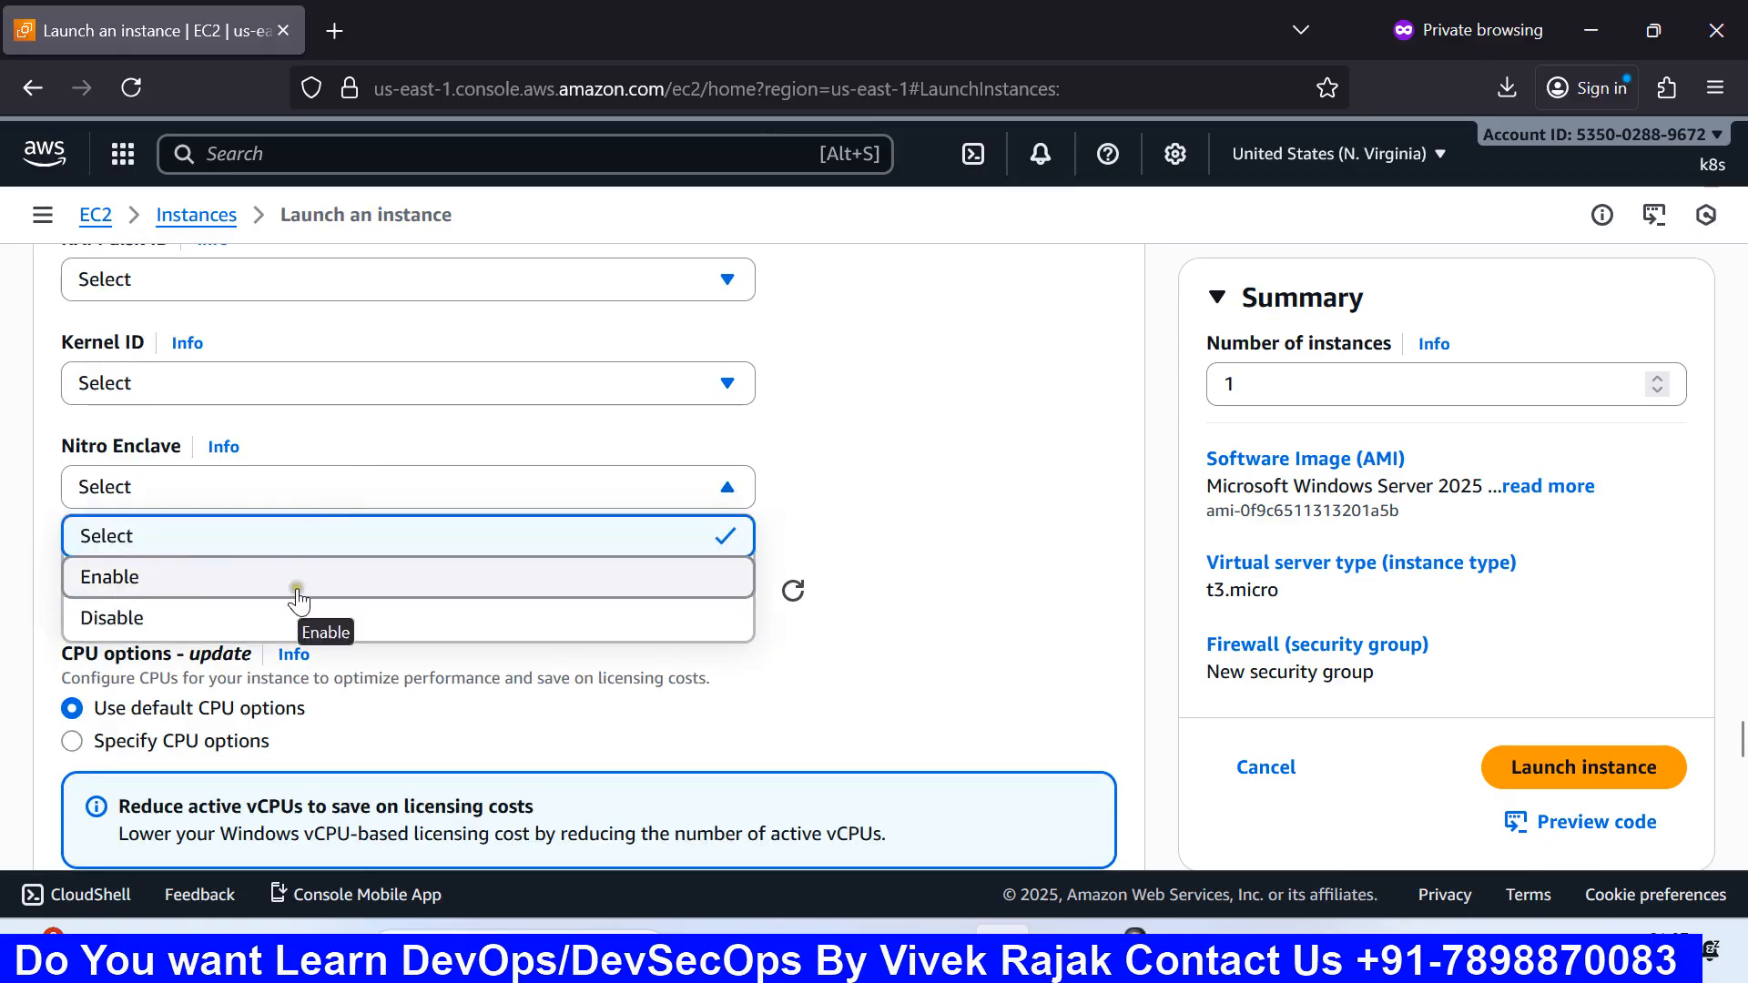
click(918, 482)
scroll(831, 504, down, 2)
scroll(696, 515, down, 2)
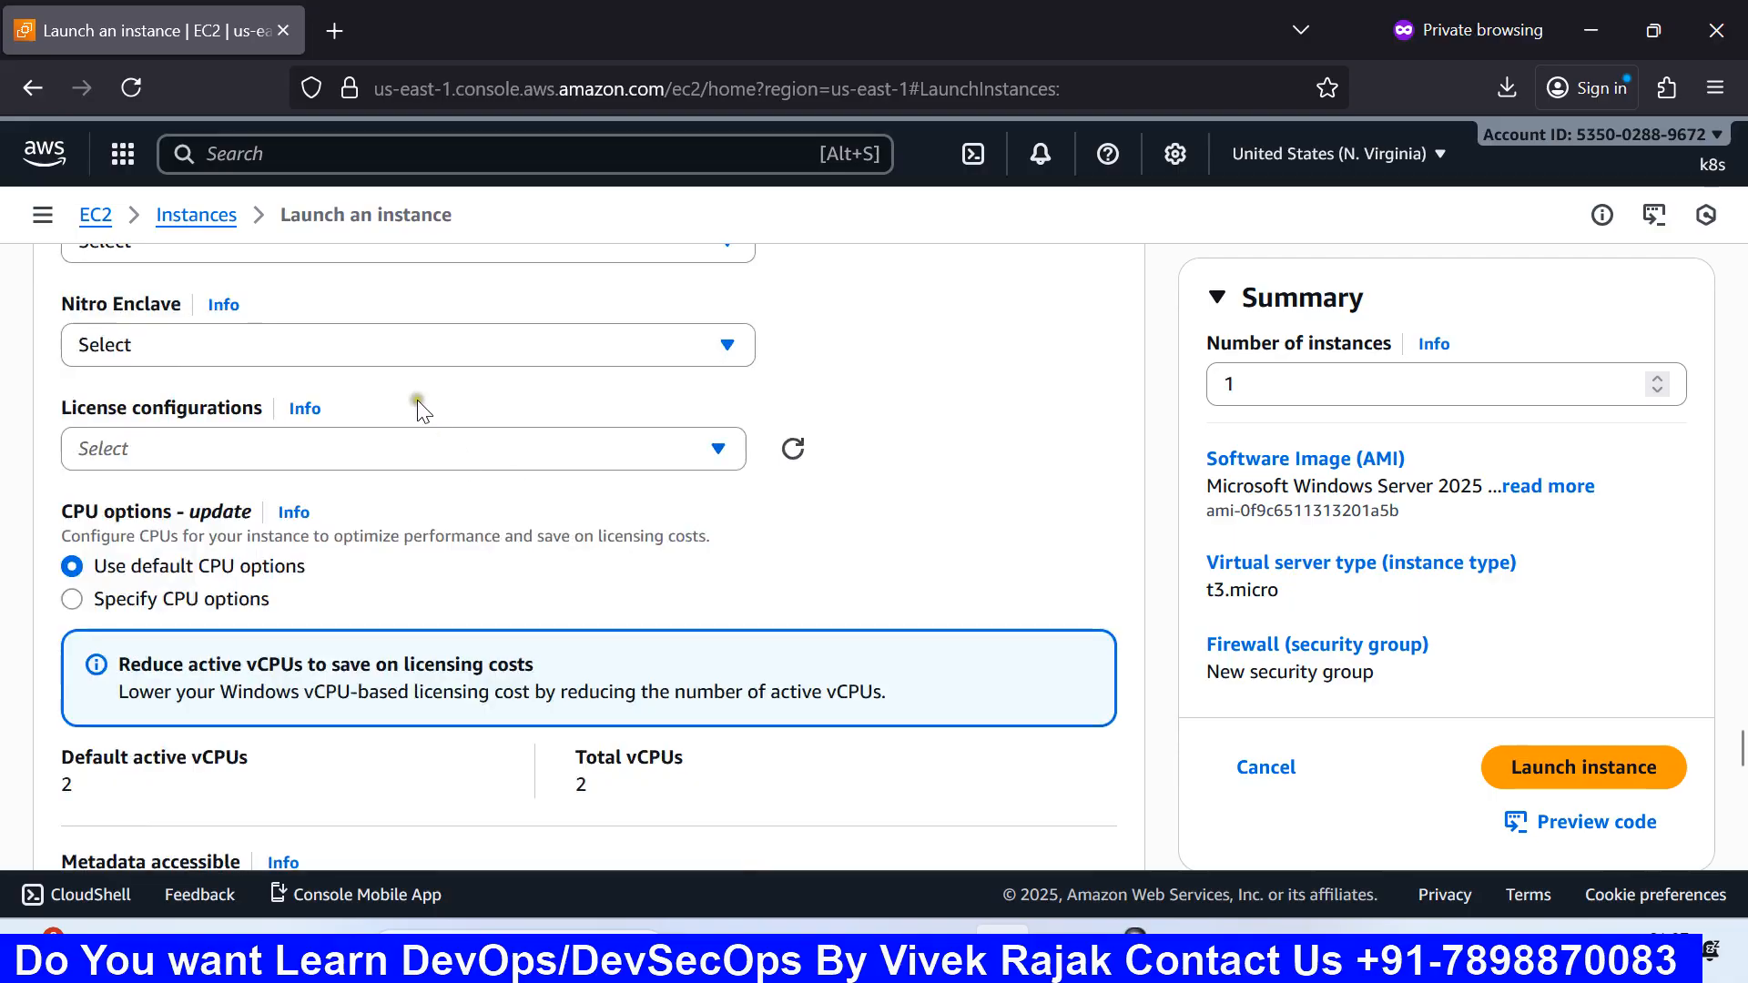
click(397, 357)
click(958, 380)
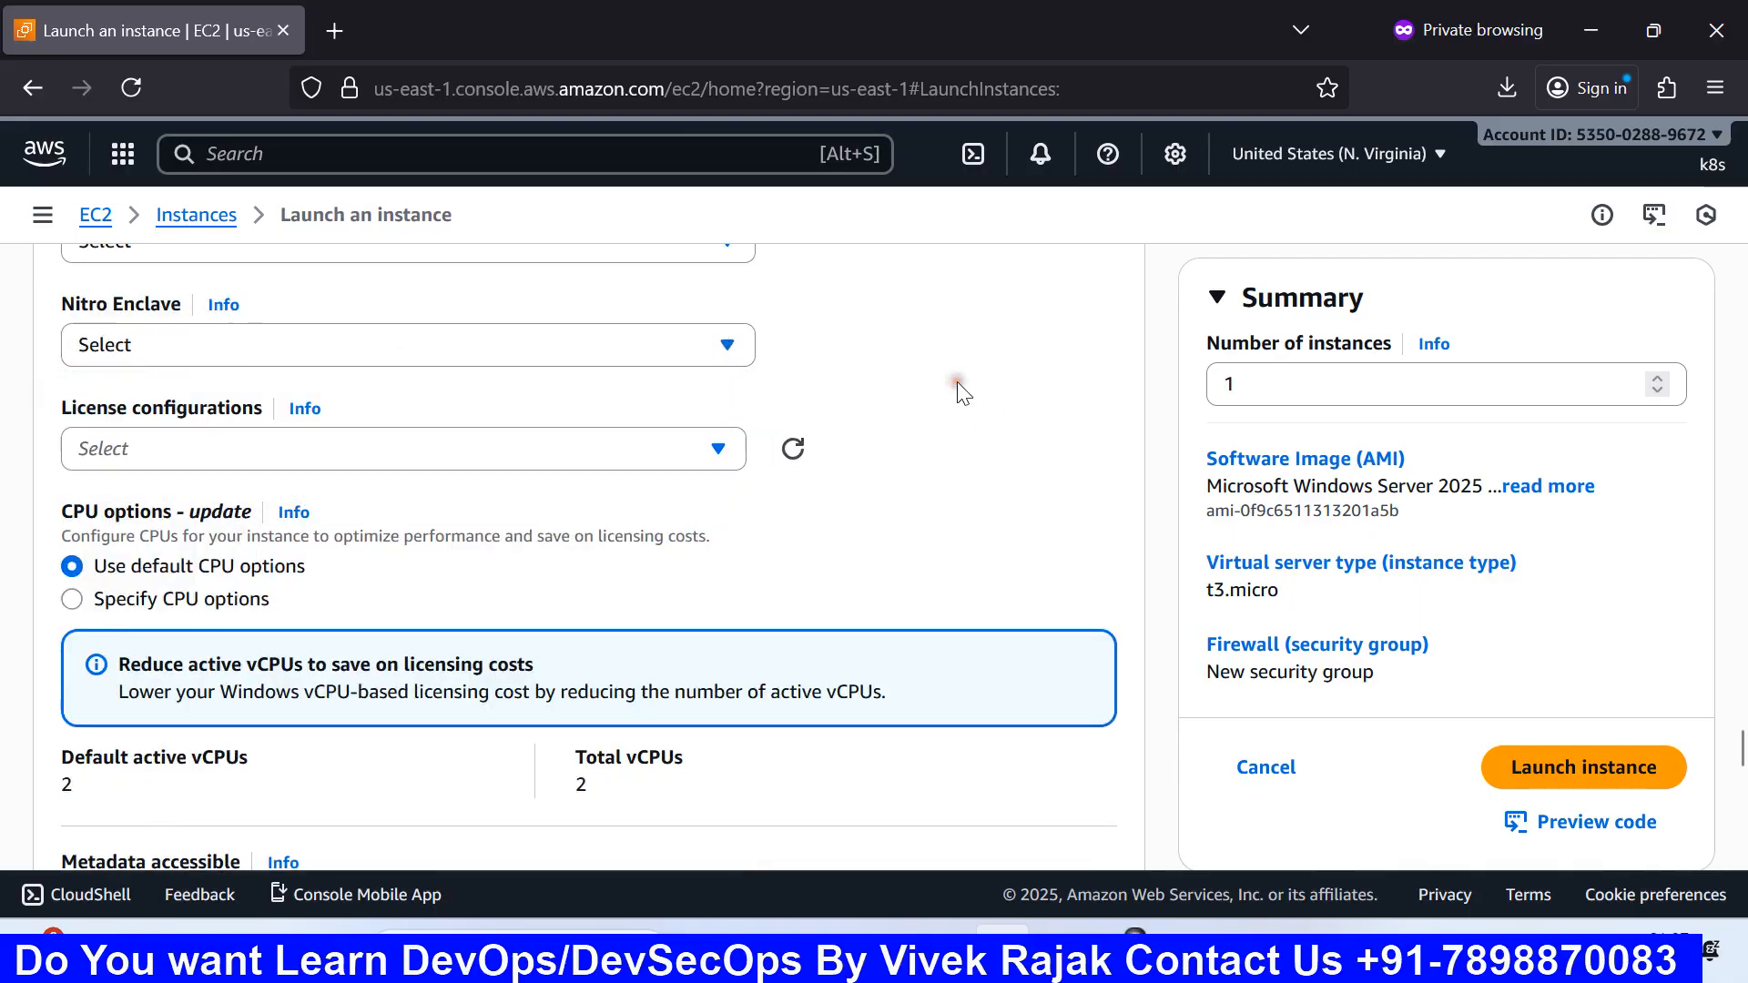
scroll(777, 437, up, 2)
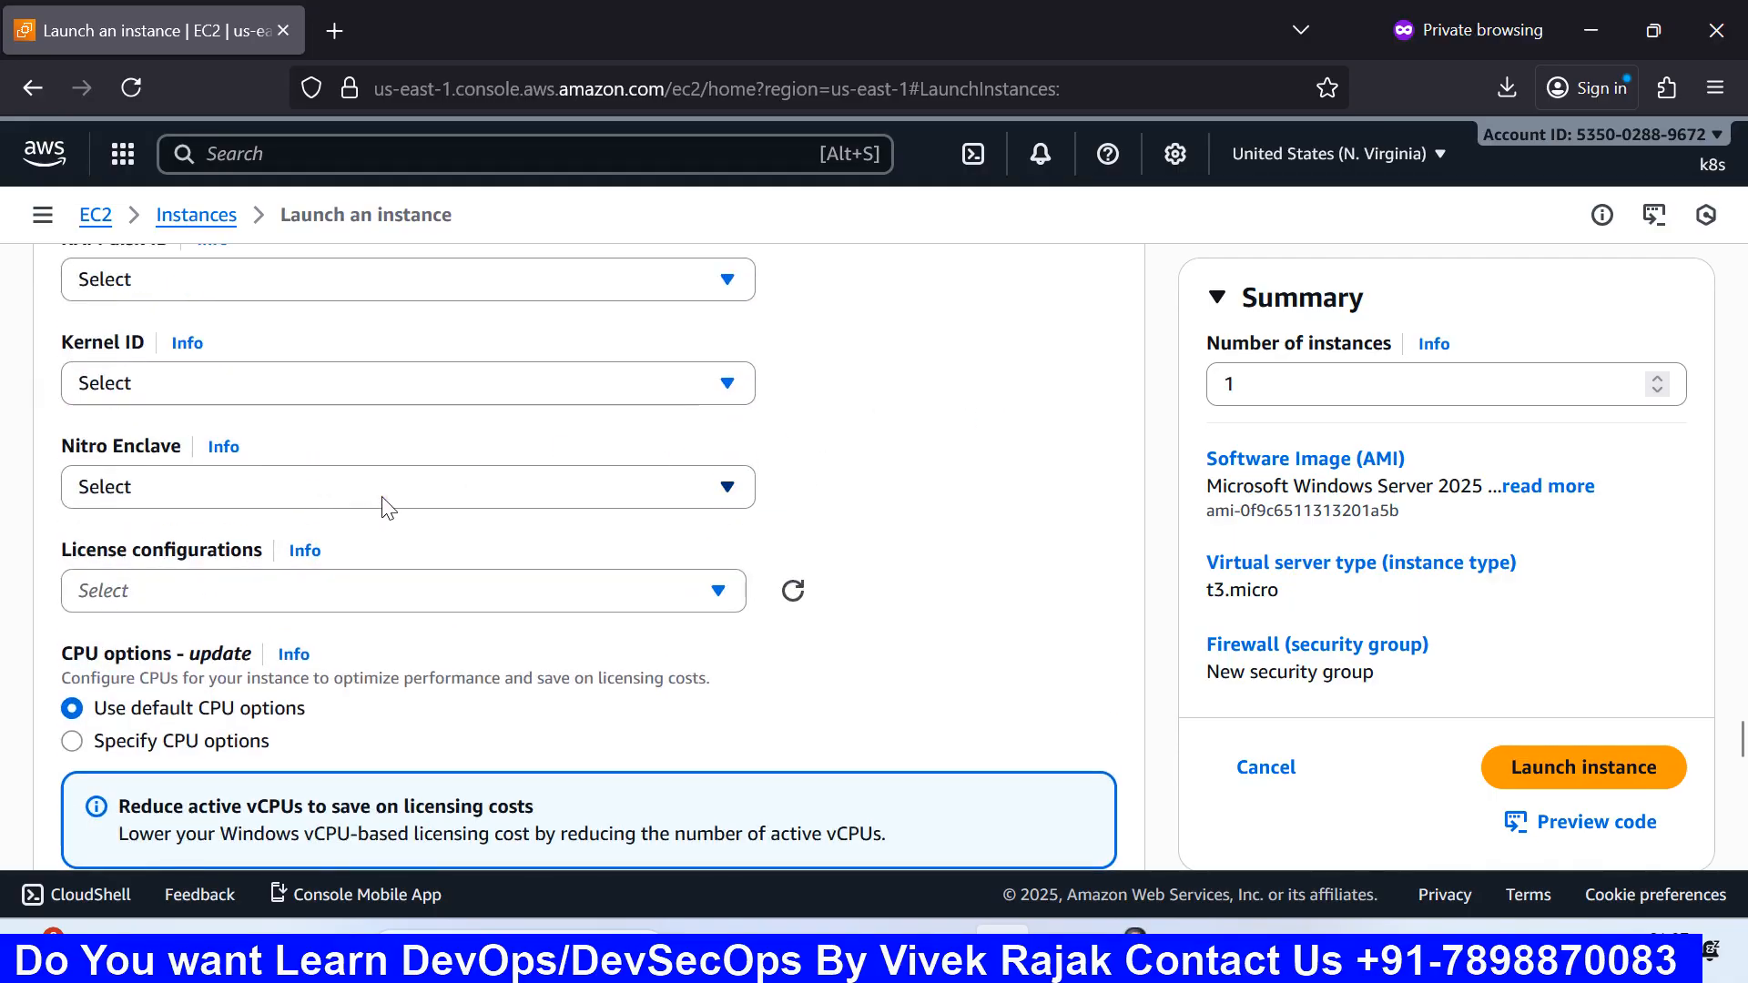
scroll(389, 508, down, 3)
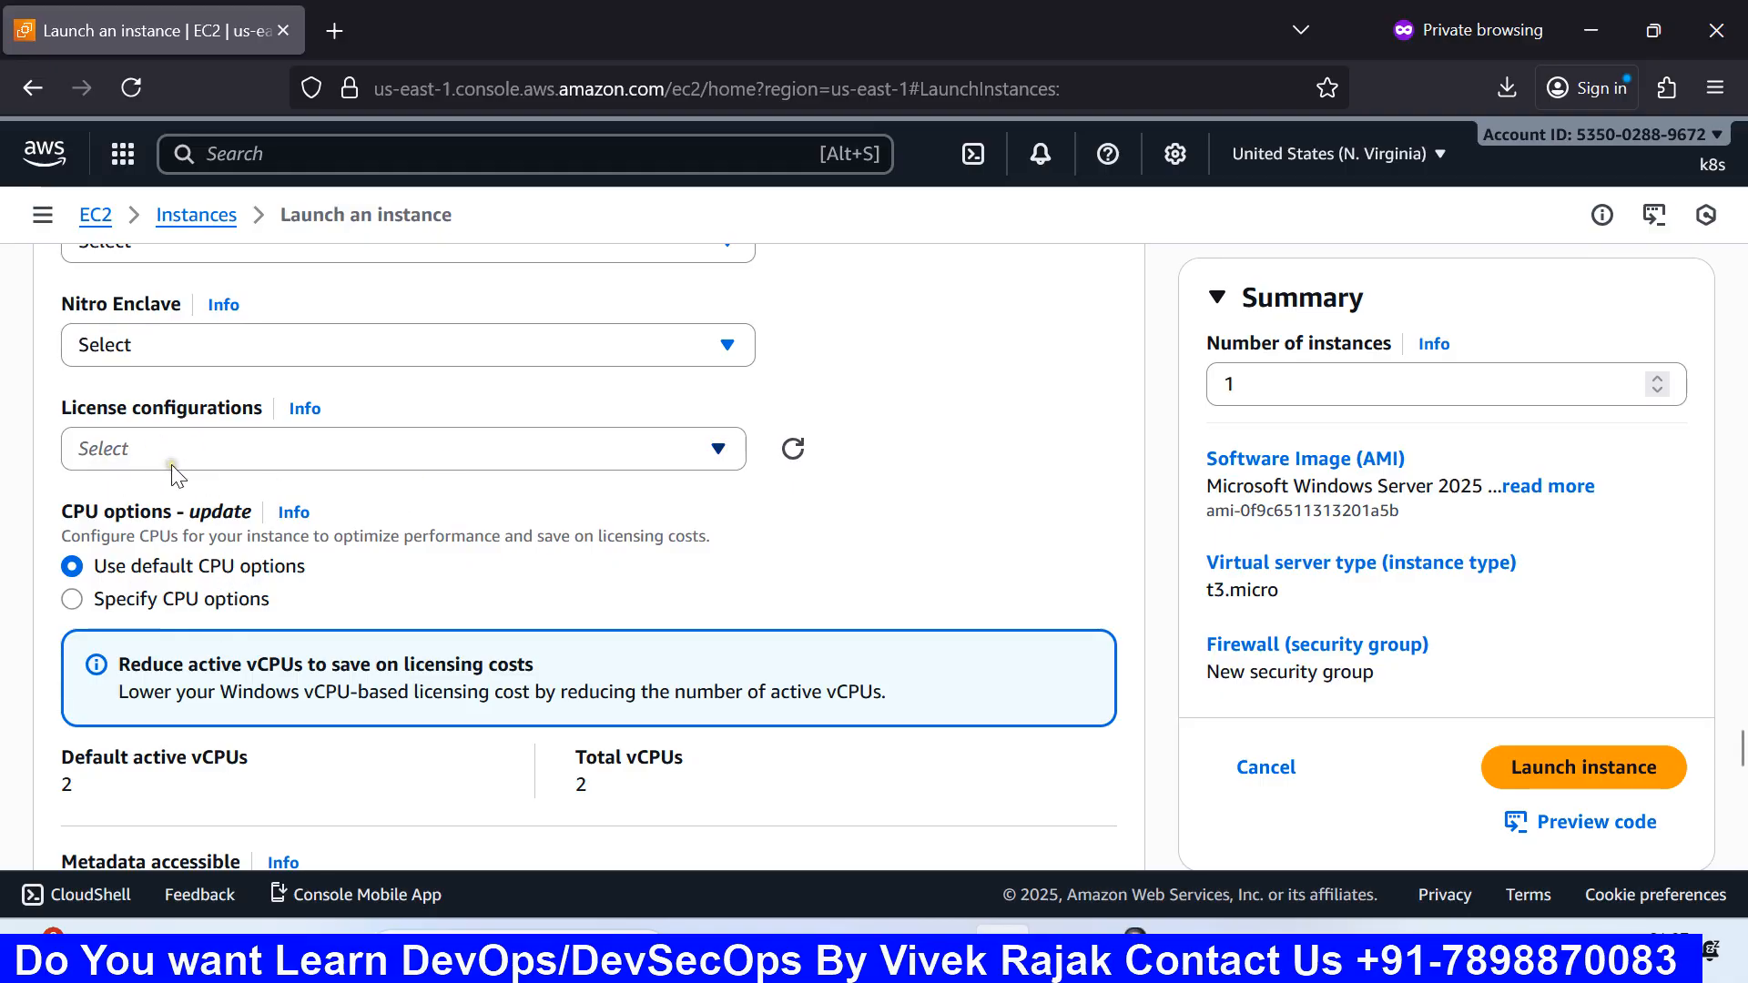
Step: Minimize the browser and both Paint windows, then restore the EC2 launch page
click(1590, 16)
click(1590, 17)
click(1590, 17)
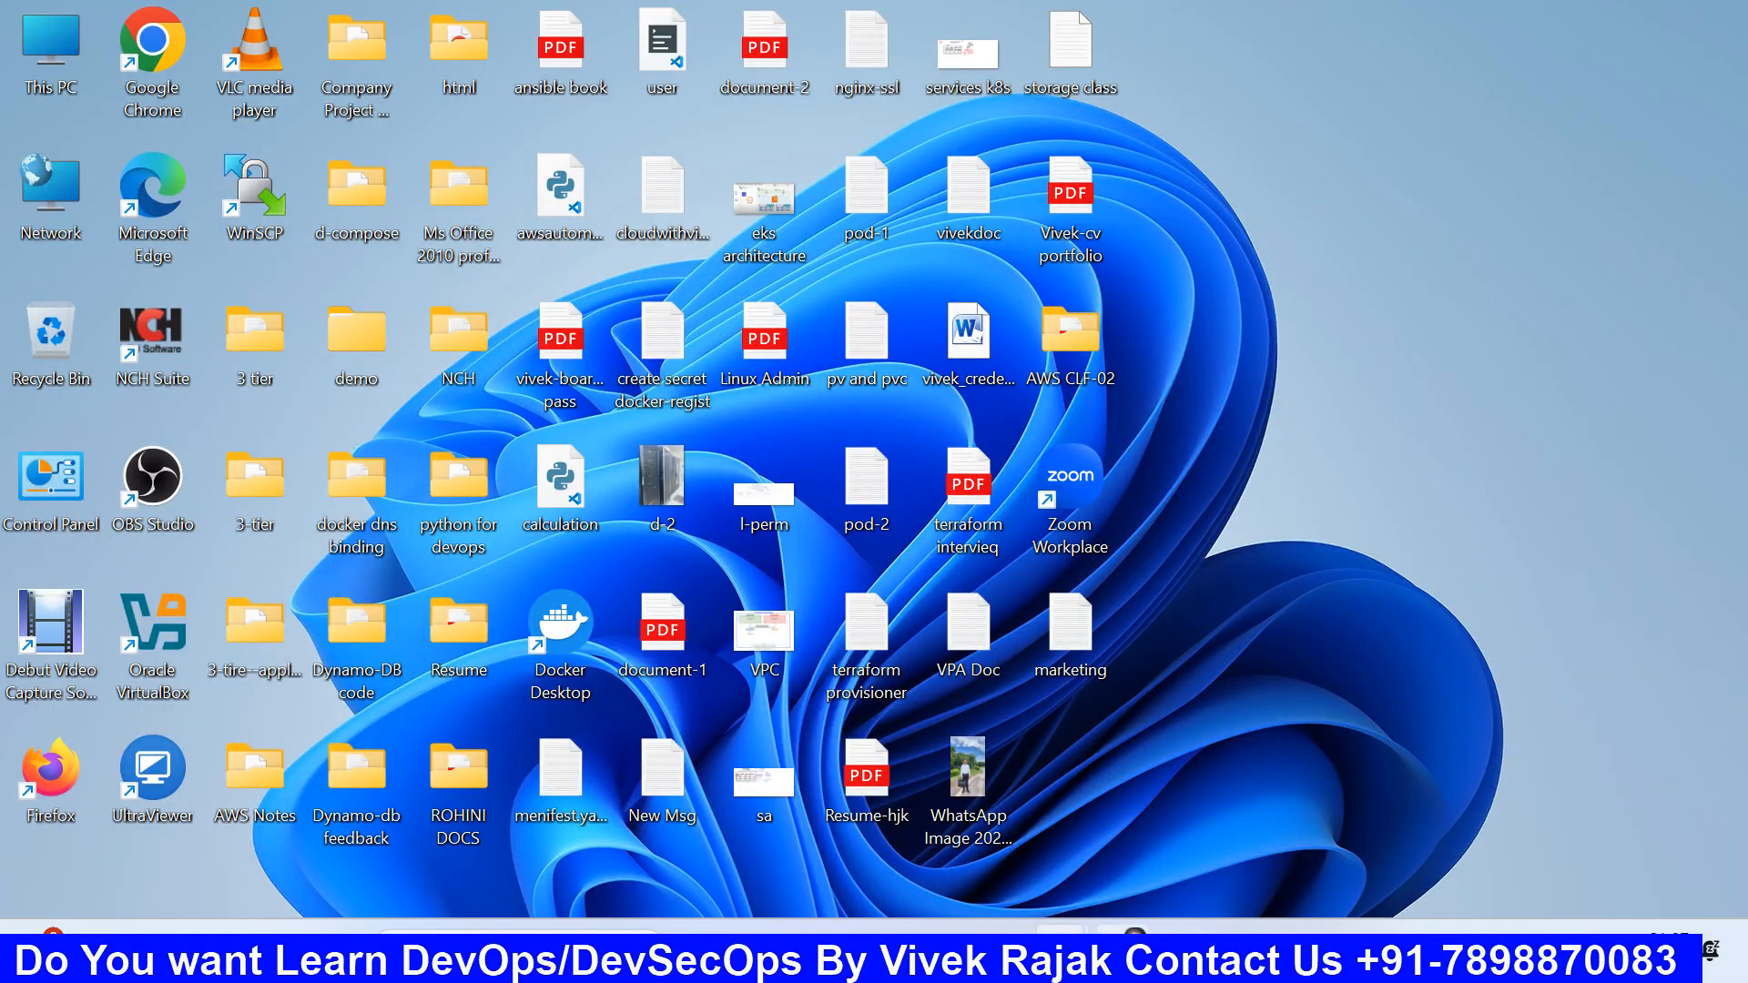
click(1002, 950)
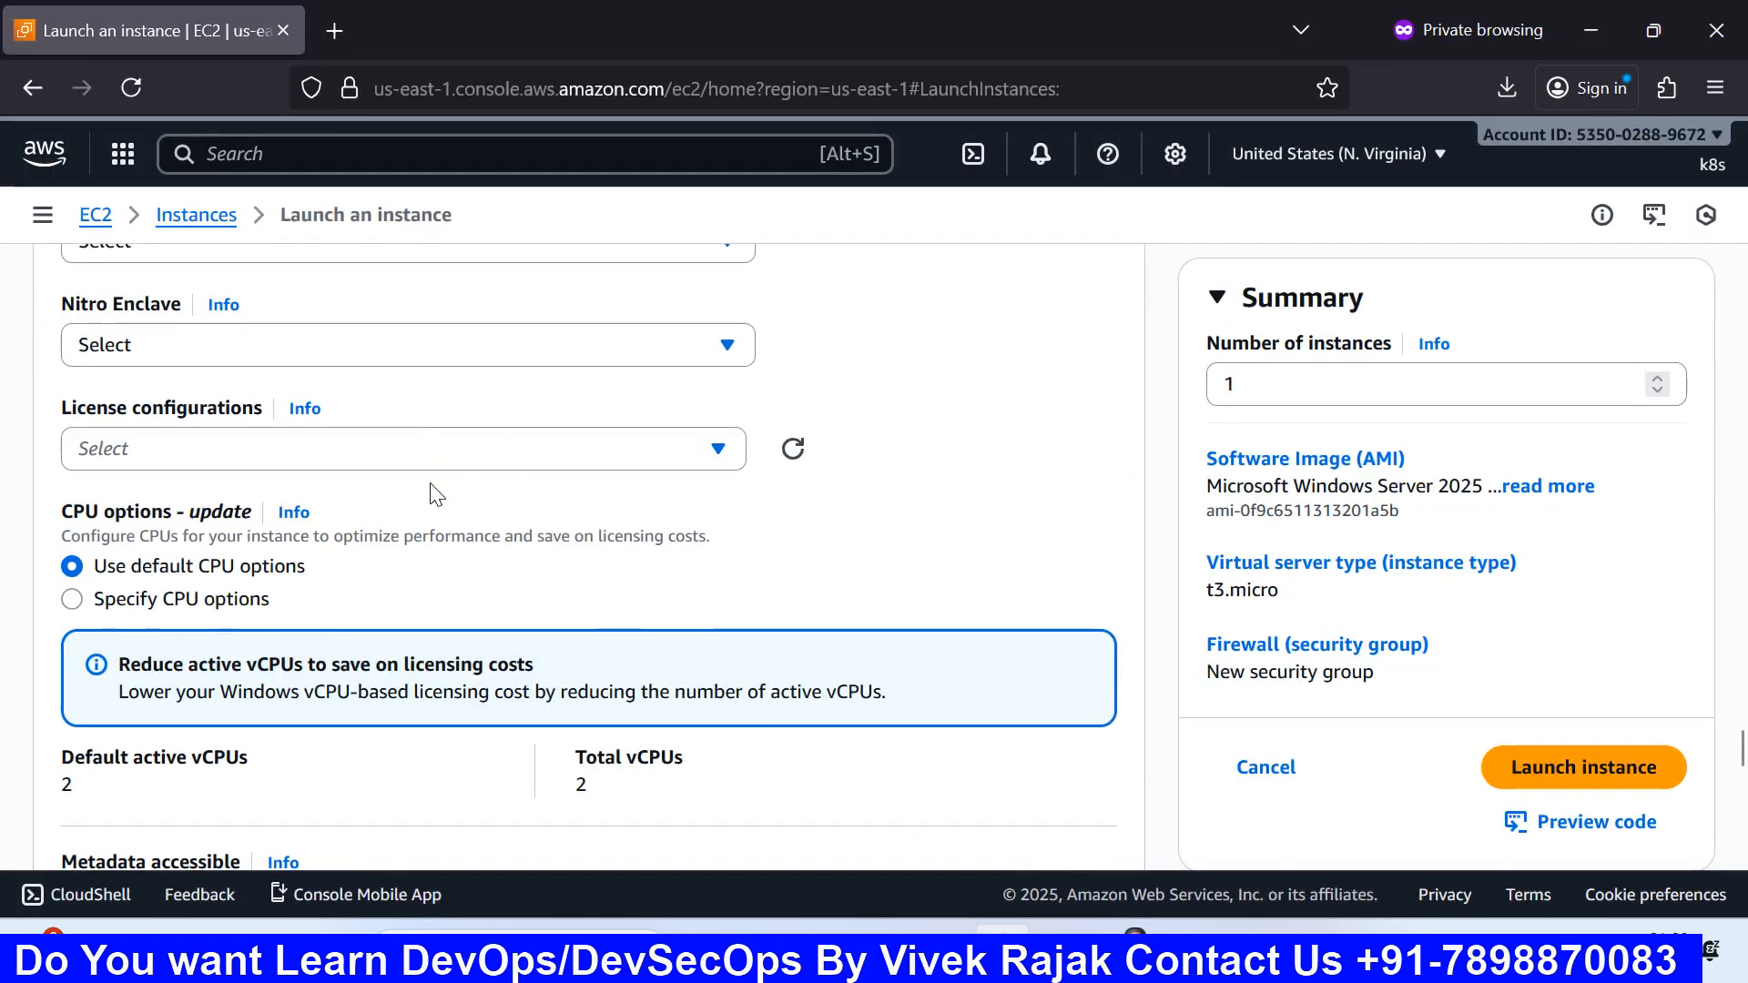
Step: Leave license configurations unset after the service-role error and scroll down to CPU options
click(357, 460)
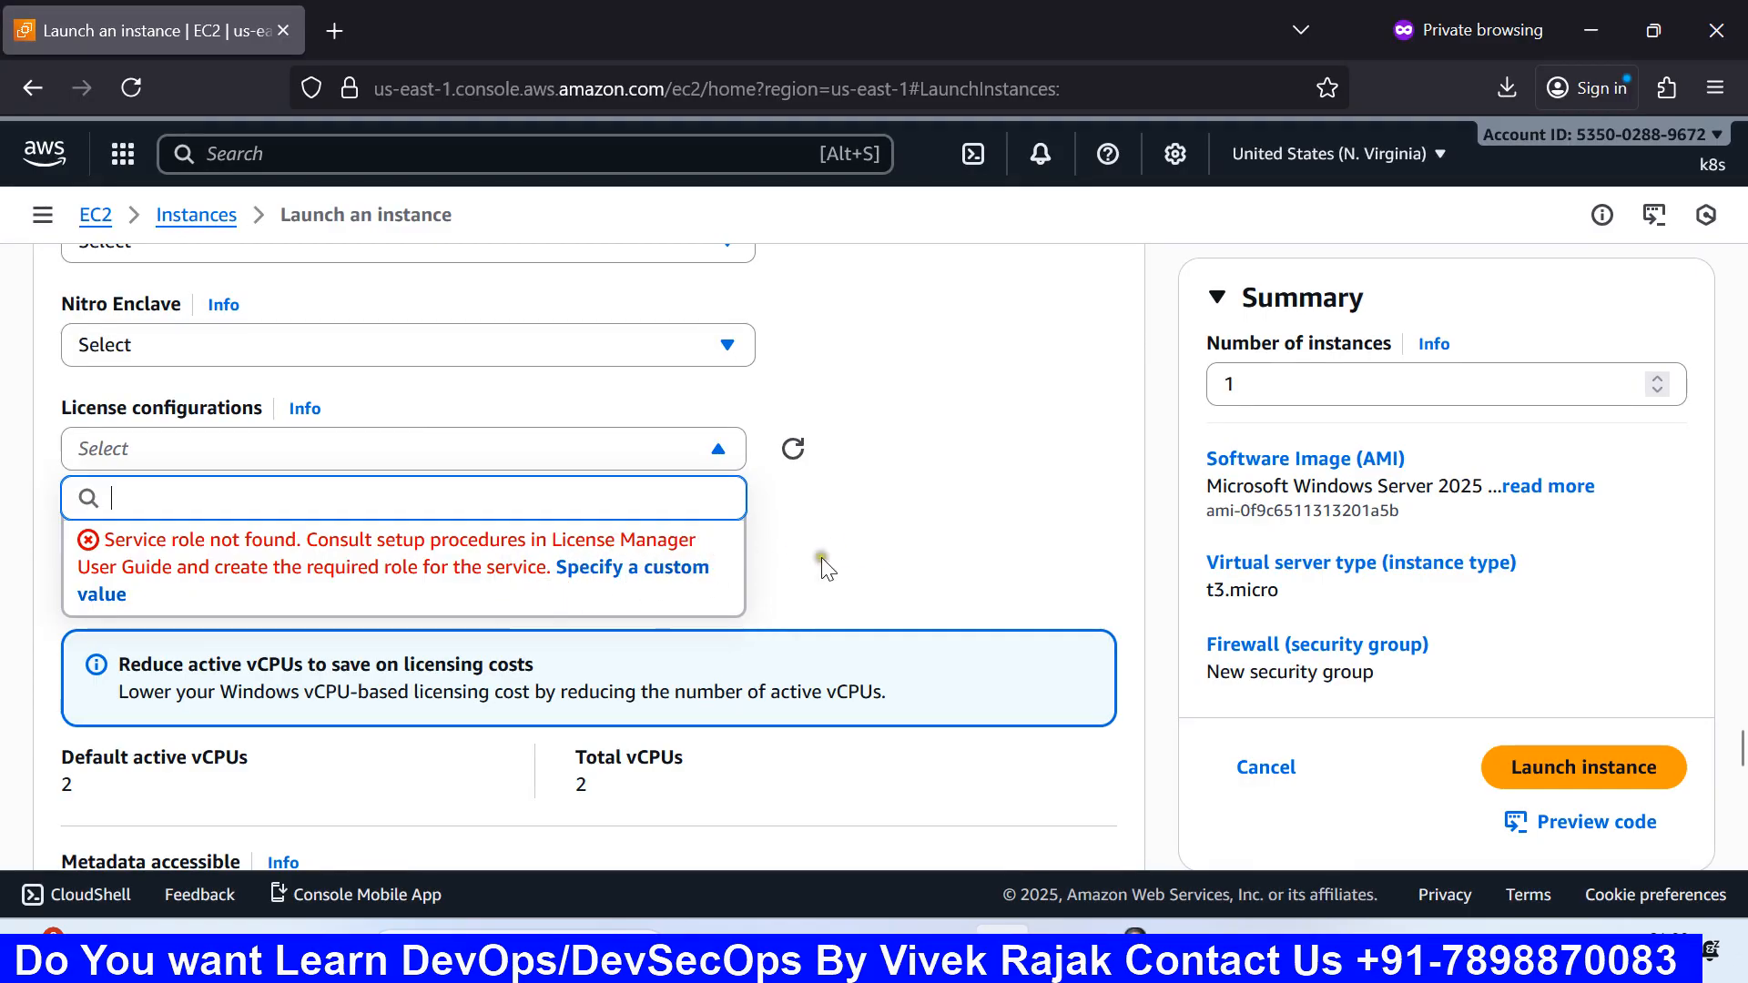
click(859, 551)
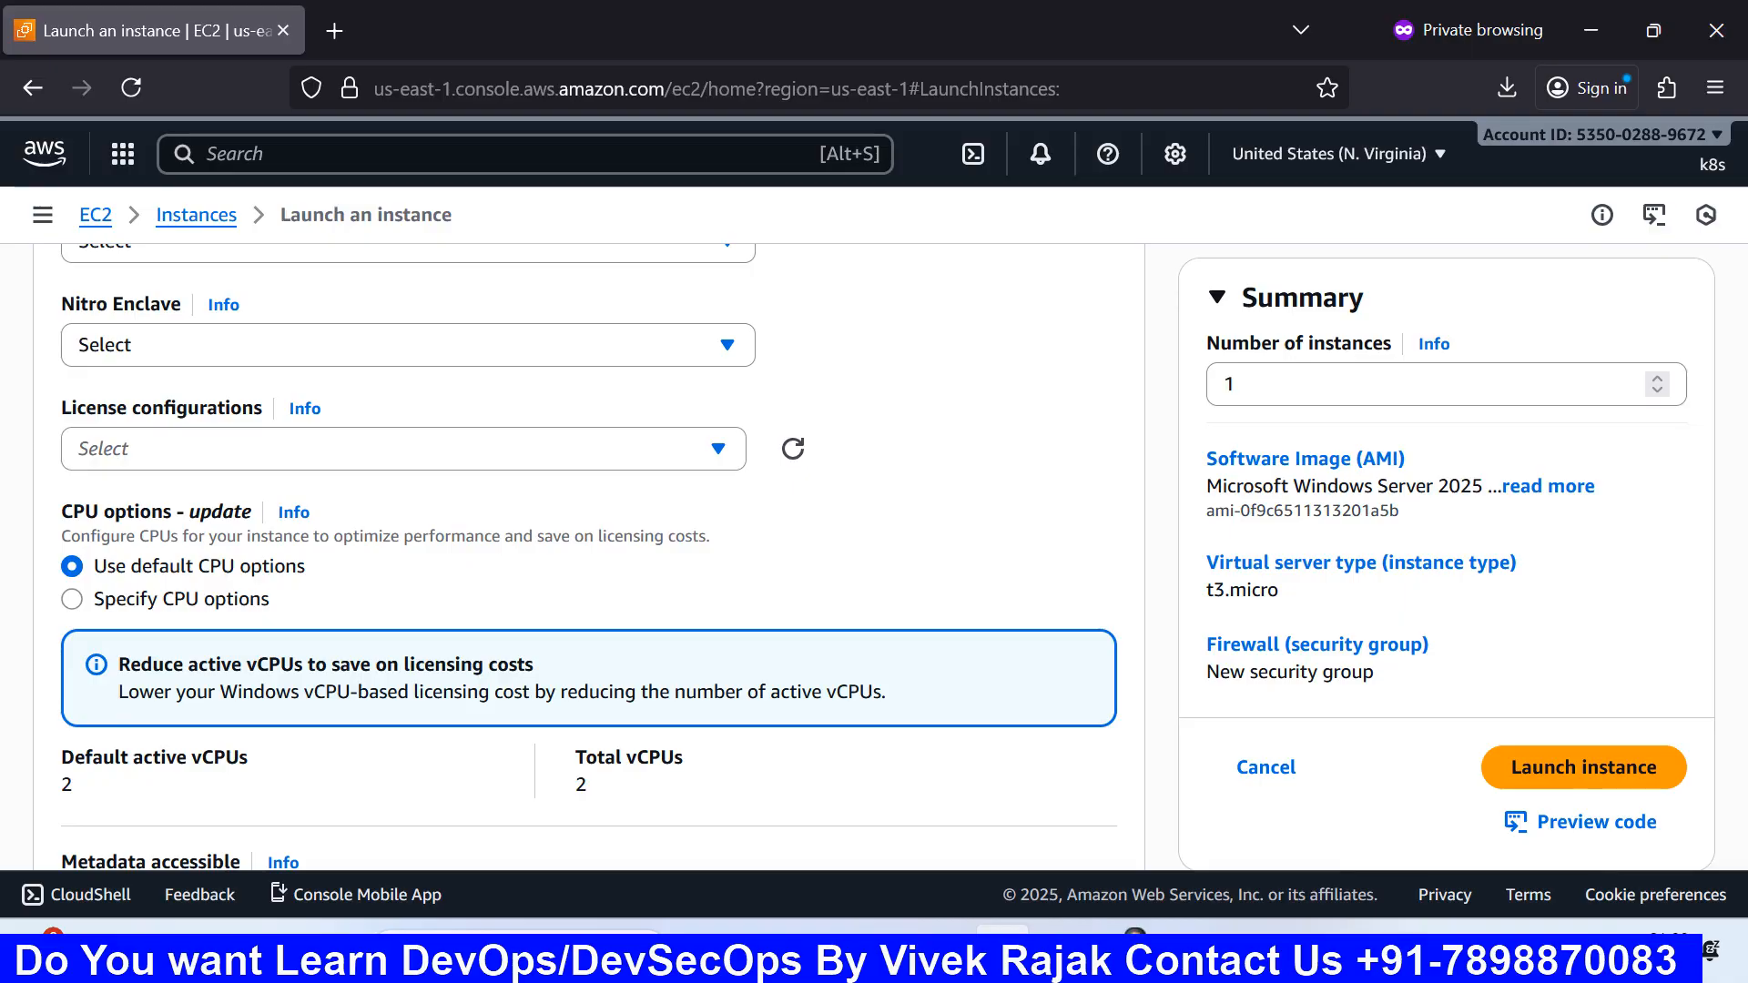
scroll(588, 555, down, 2)
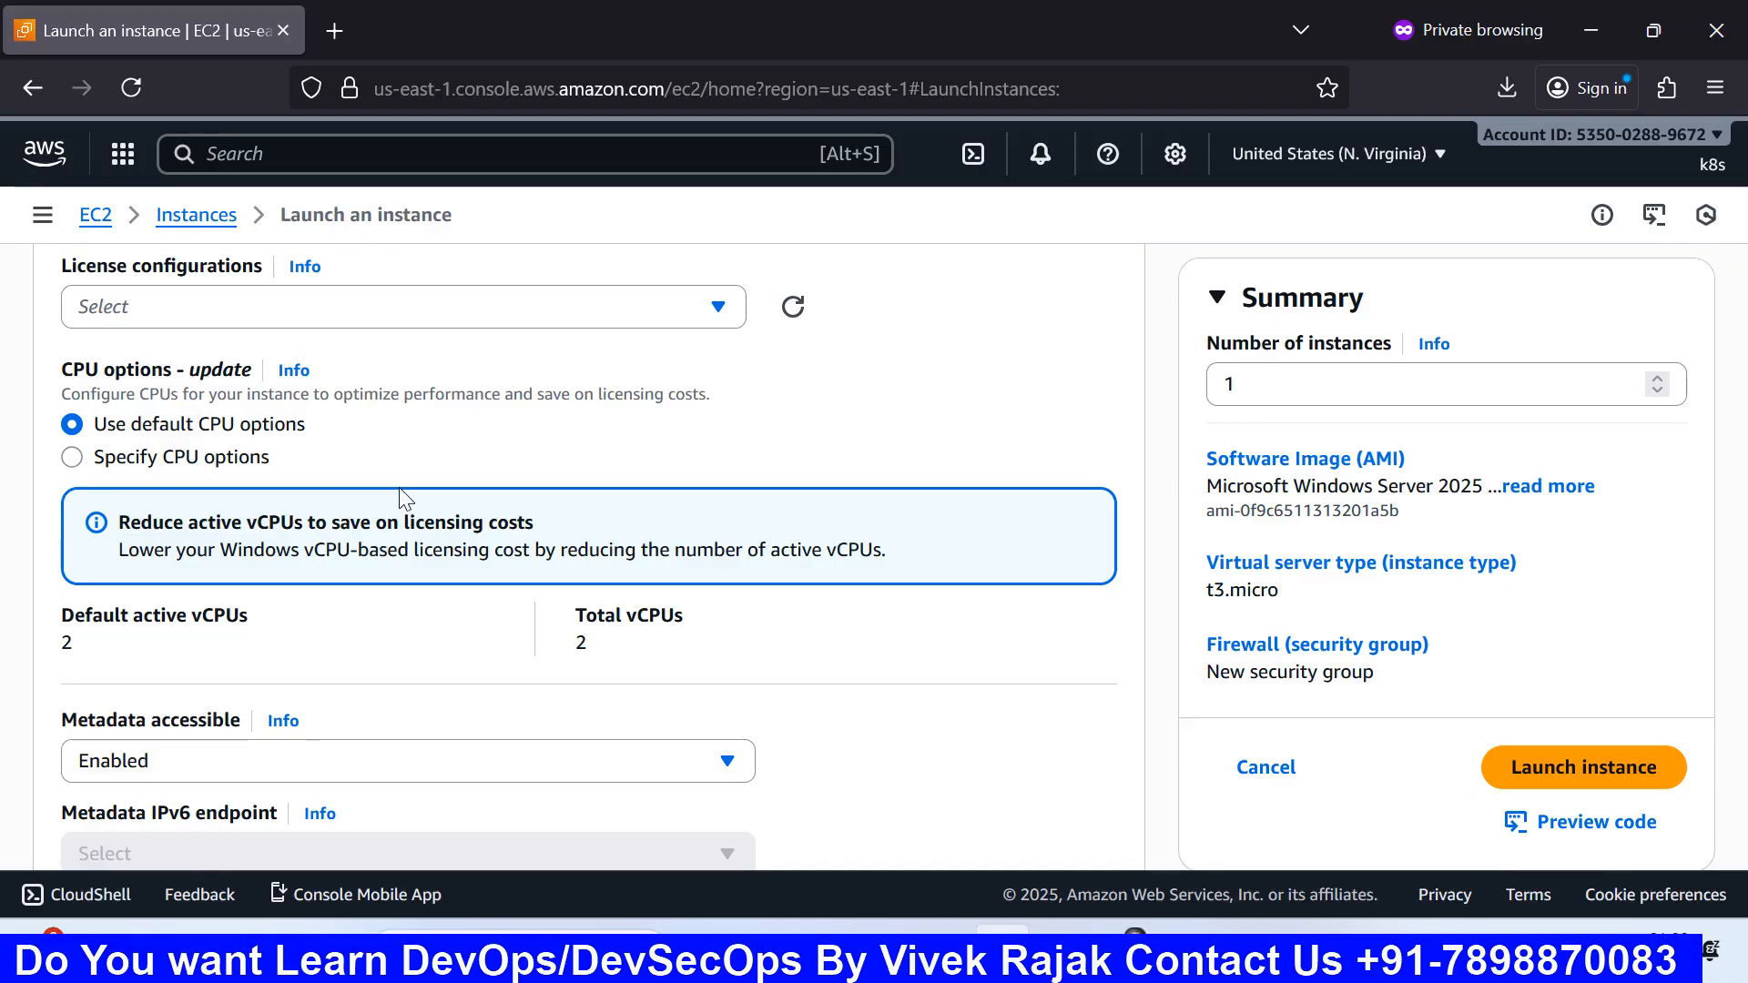
scroll(404, 499, down, 2)
scroll(405, 498, up, 2)
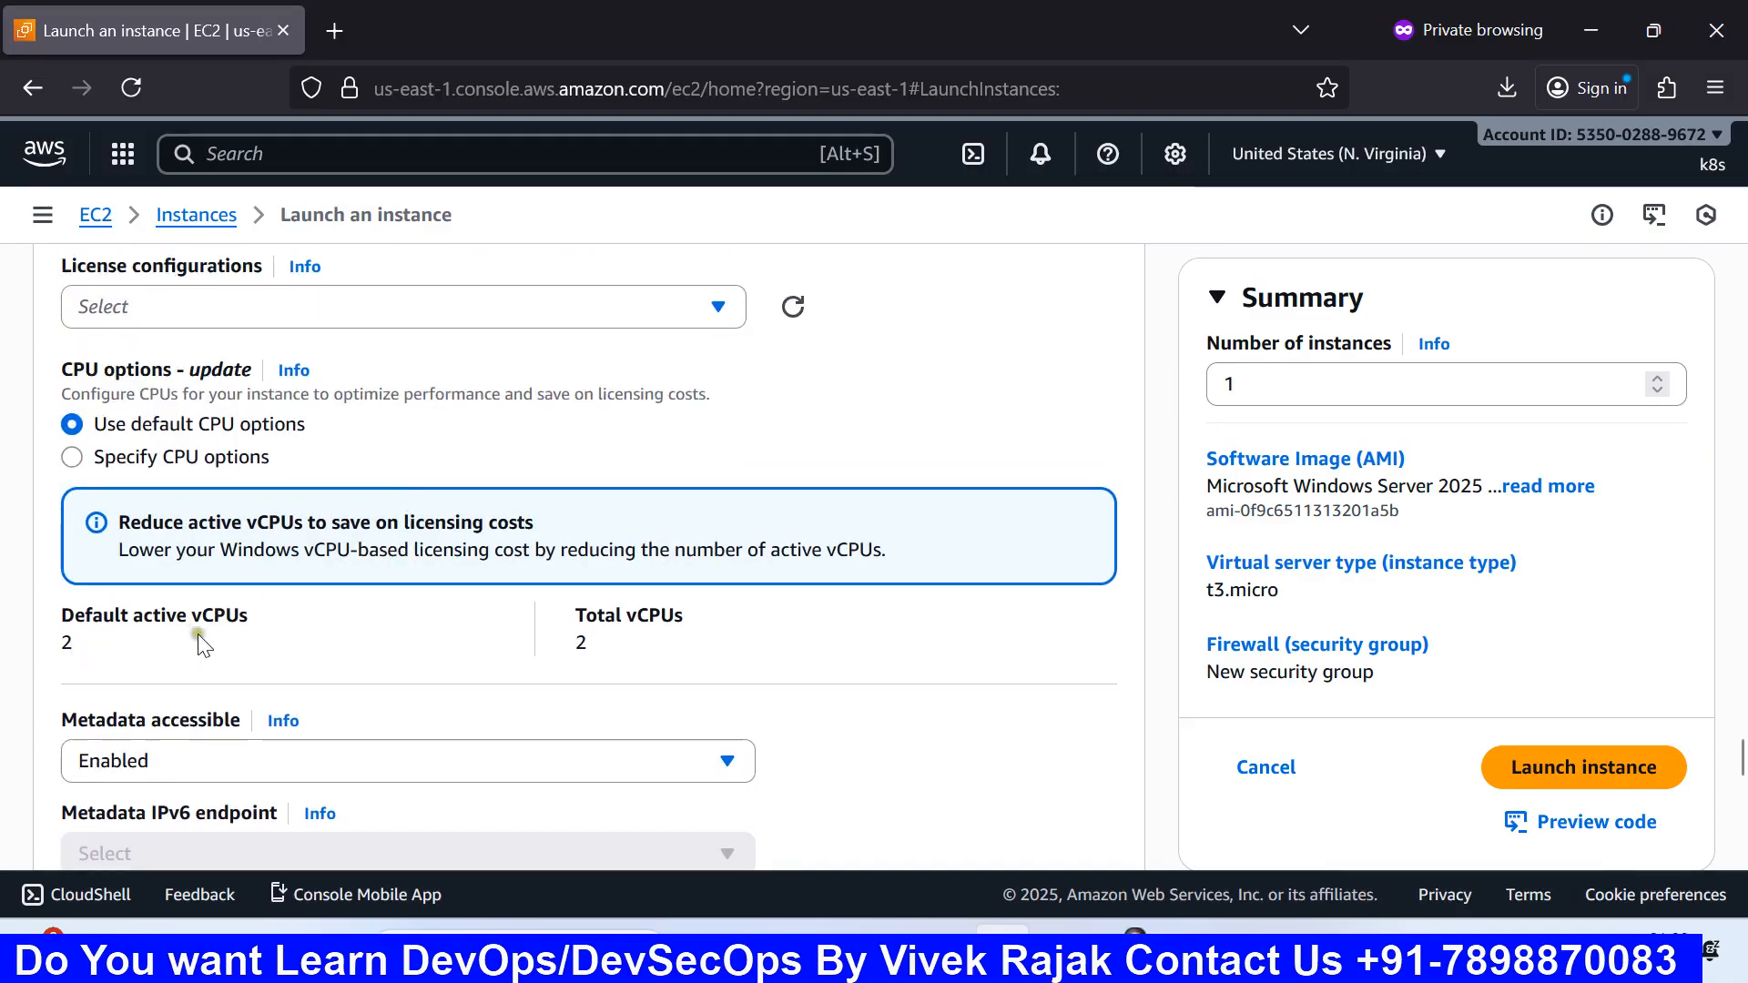
scroll(211, 637, down, 2)
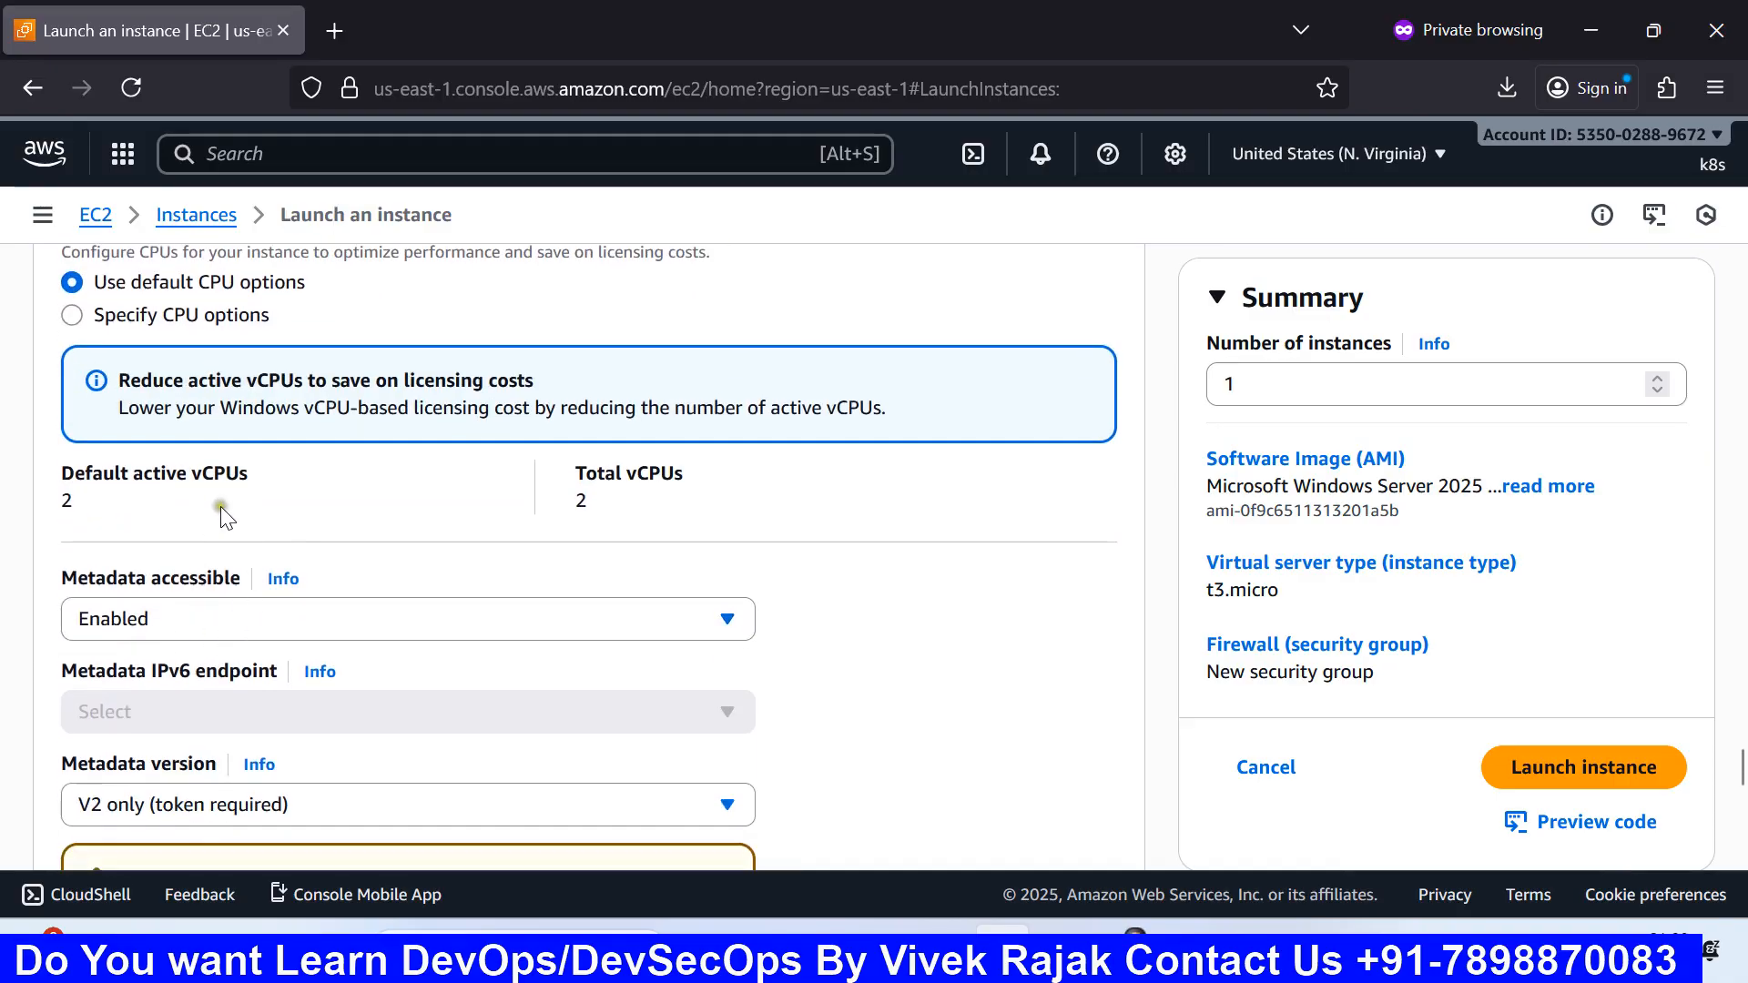
Step: Specify CPU options manually, keeping 1 core with 2 threads per core
click(162, 317)
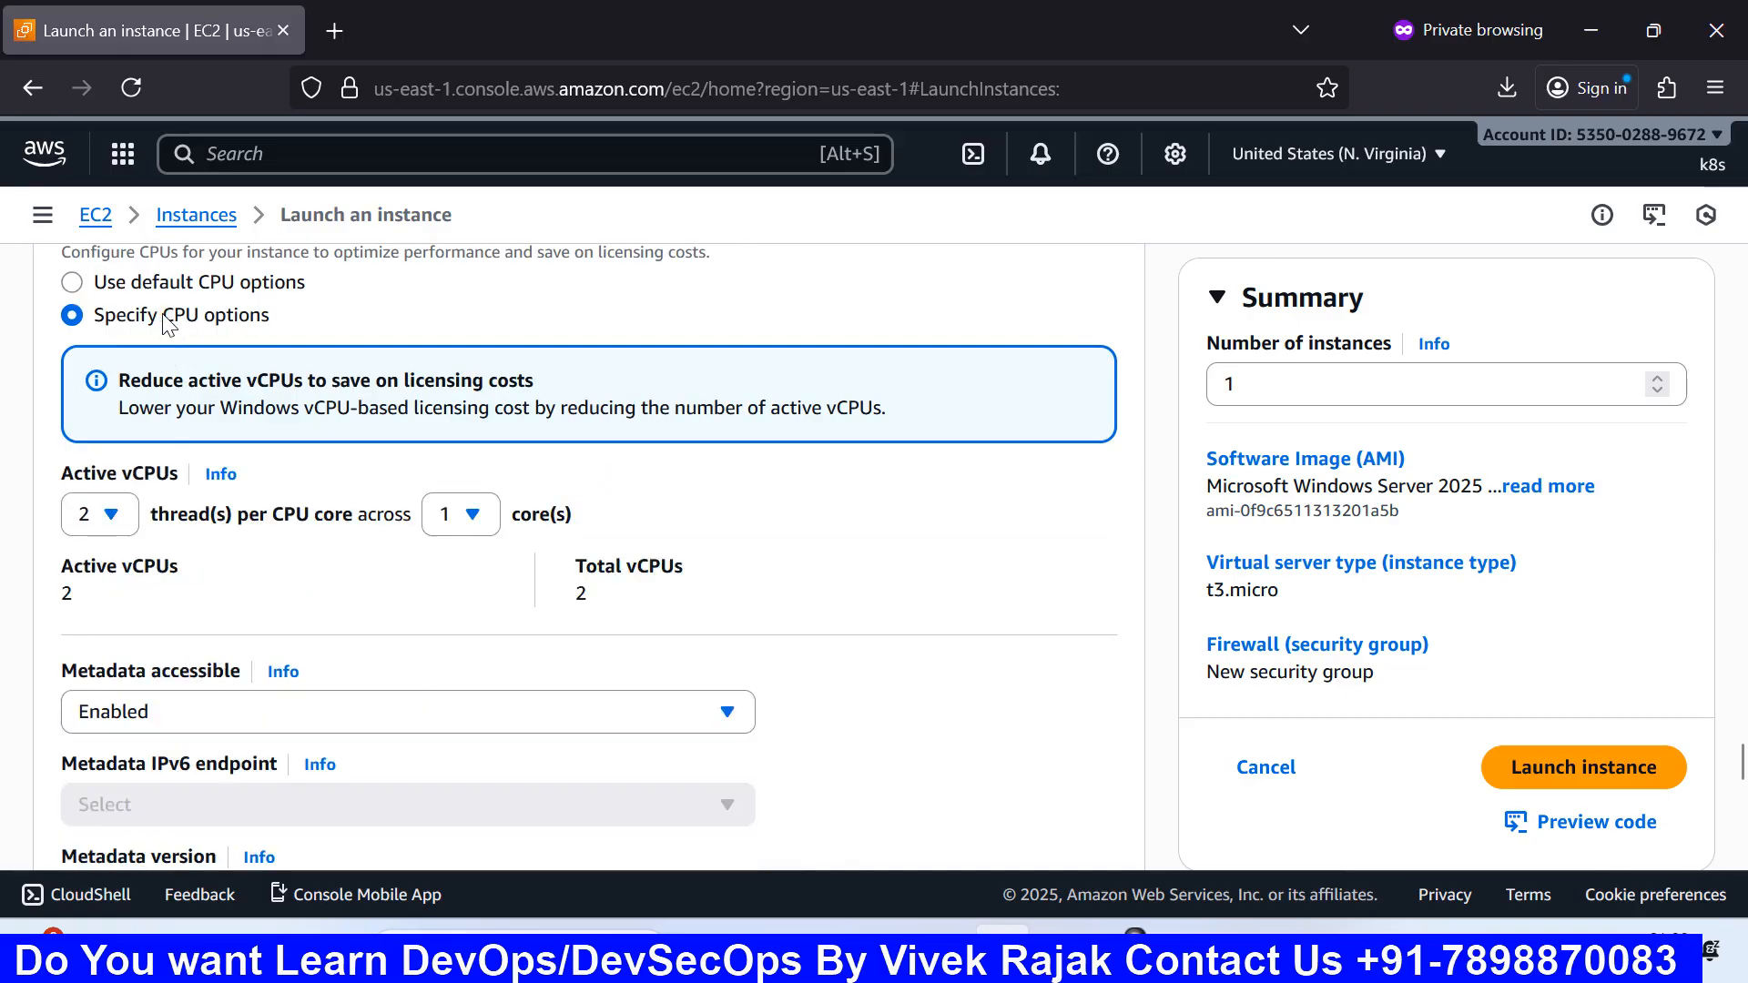
click(125, 519)
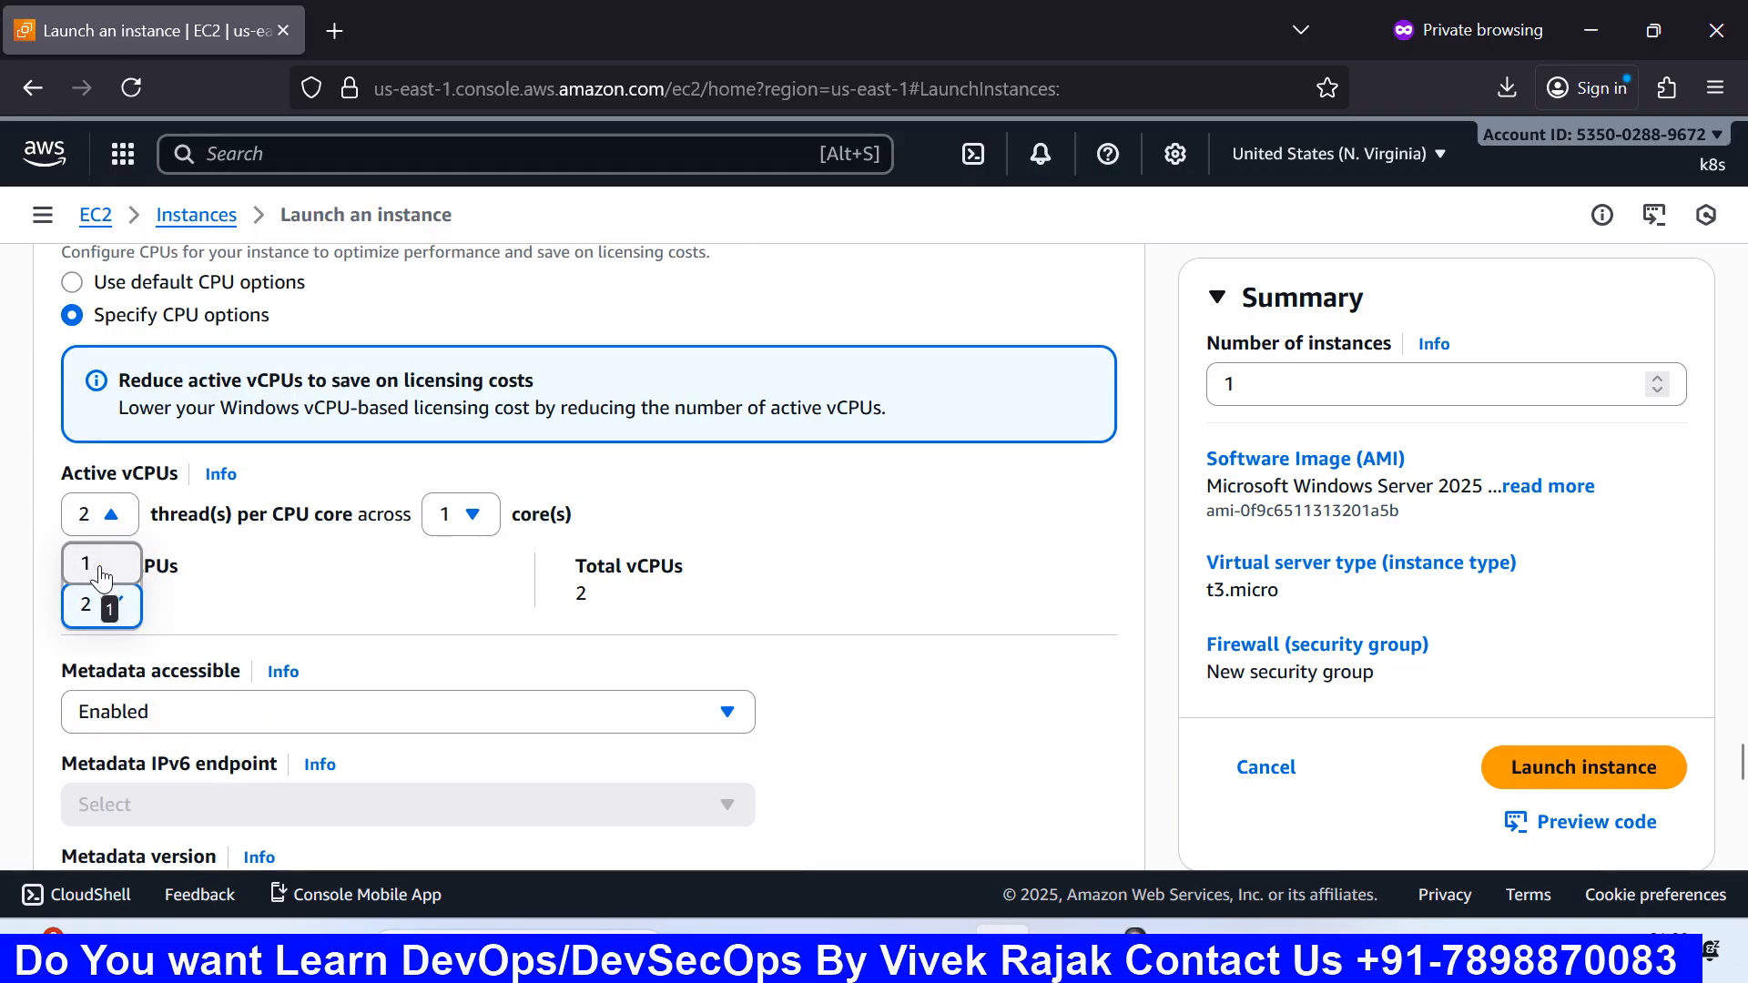
click(109, 606)
scroll(166, 351, up, 2)
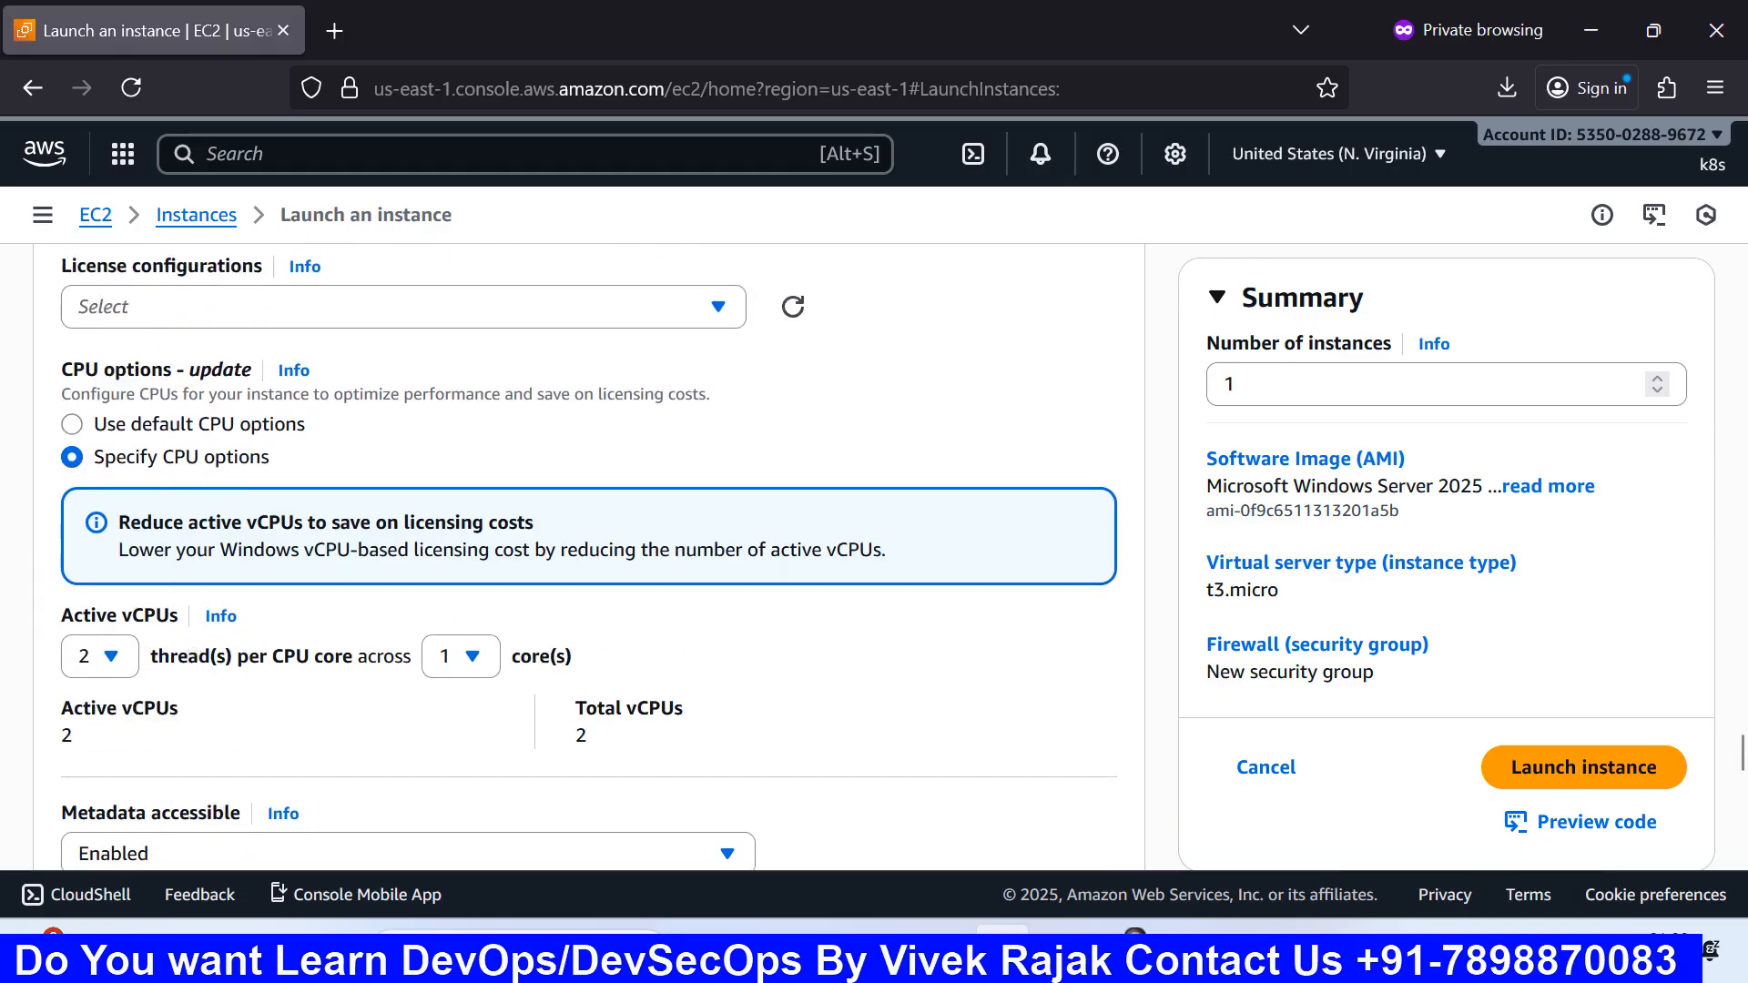
click(100, 656)
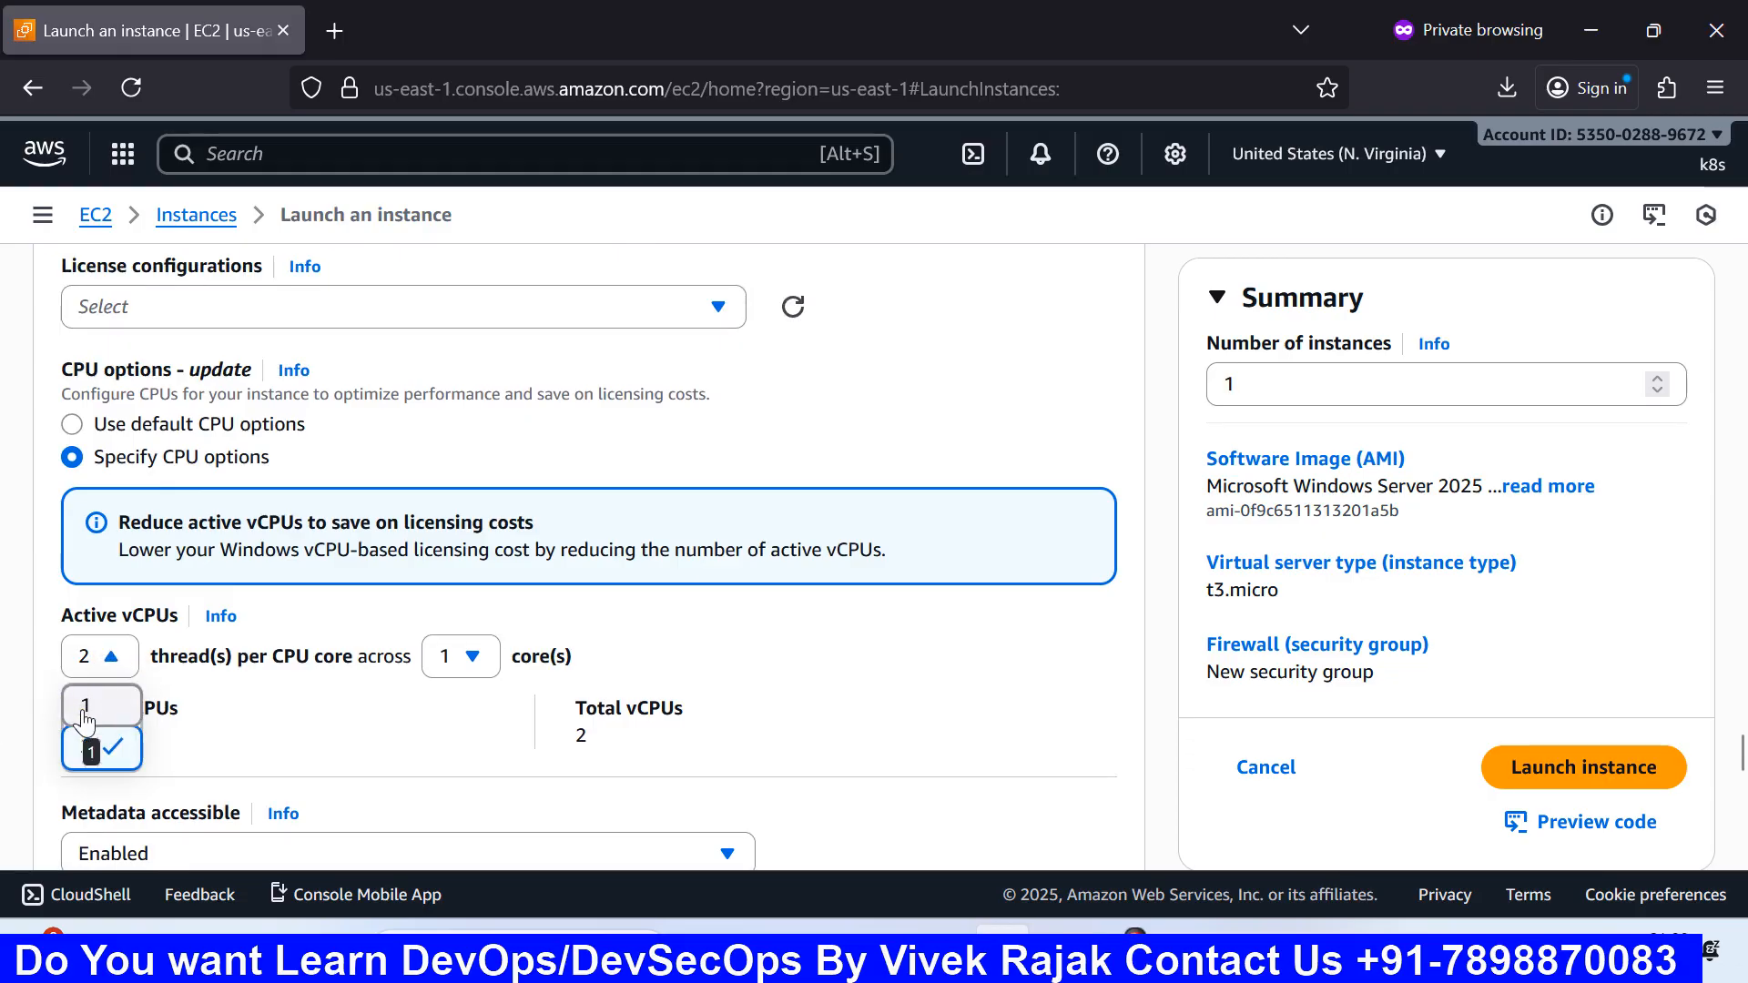
click(251, 689)
click(111, 657)
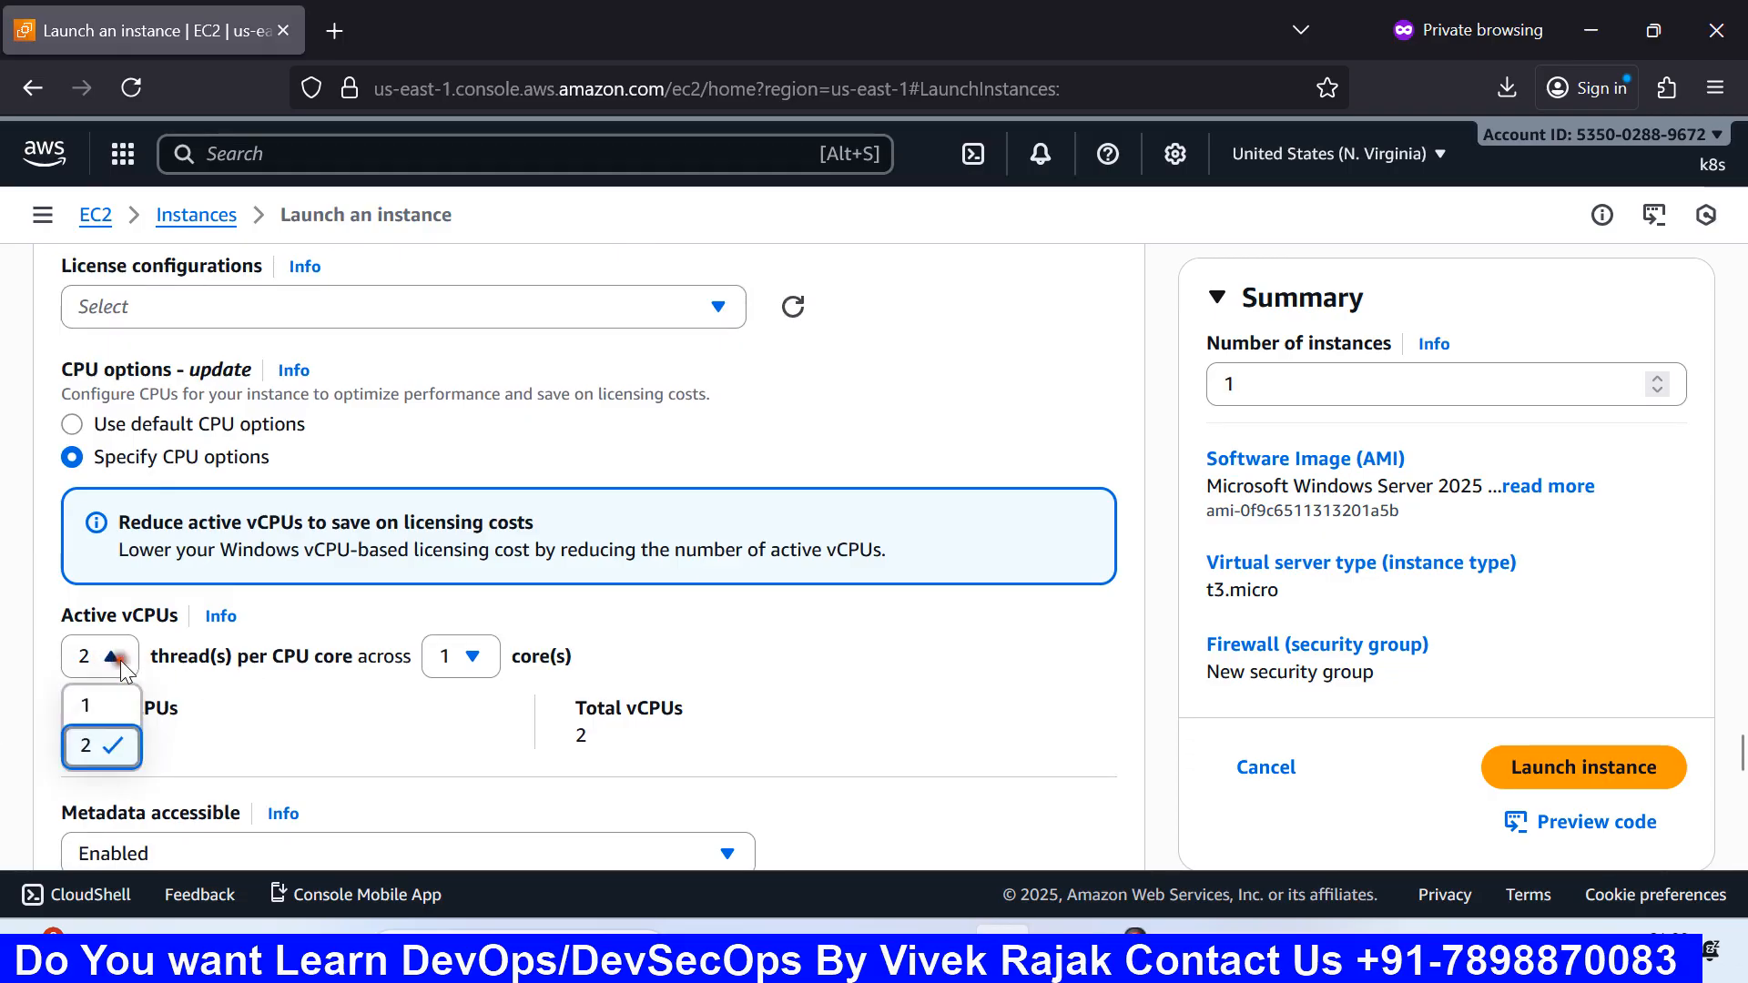
click(215, 702)
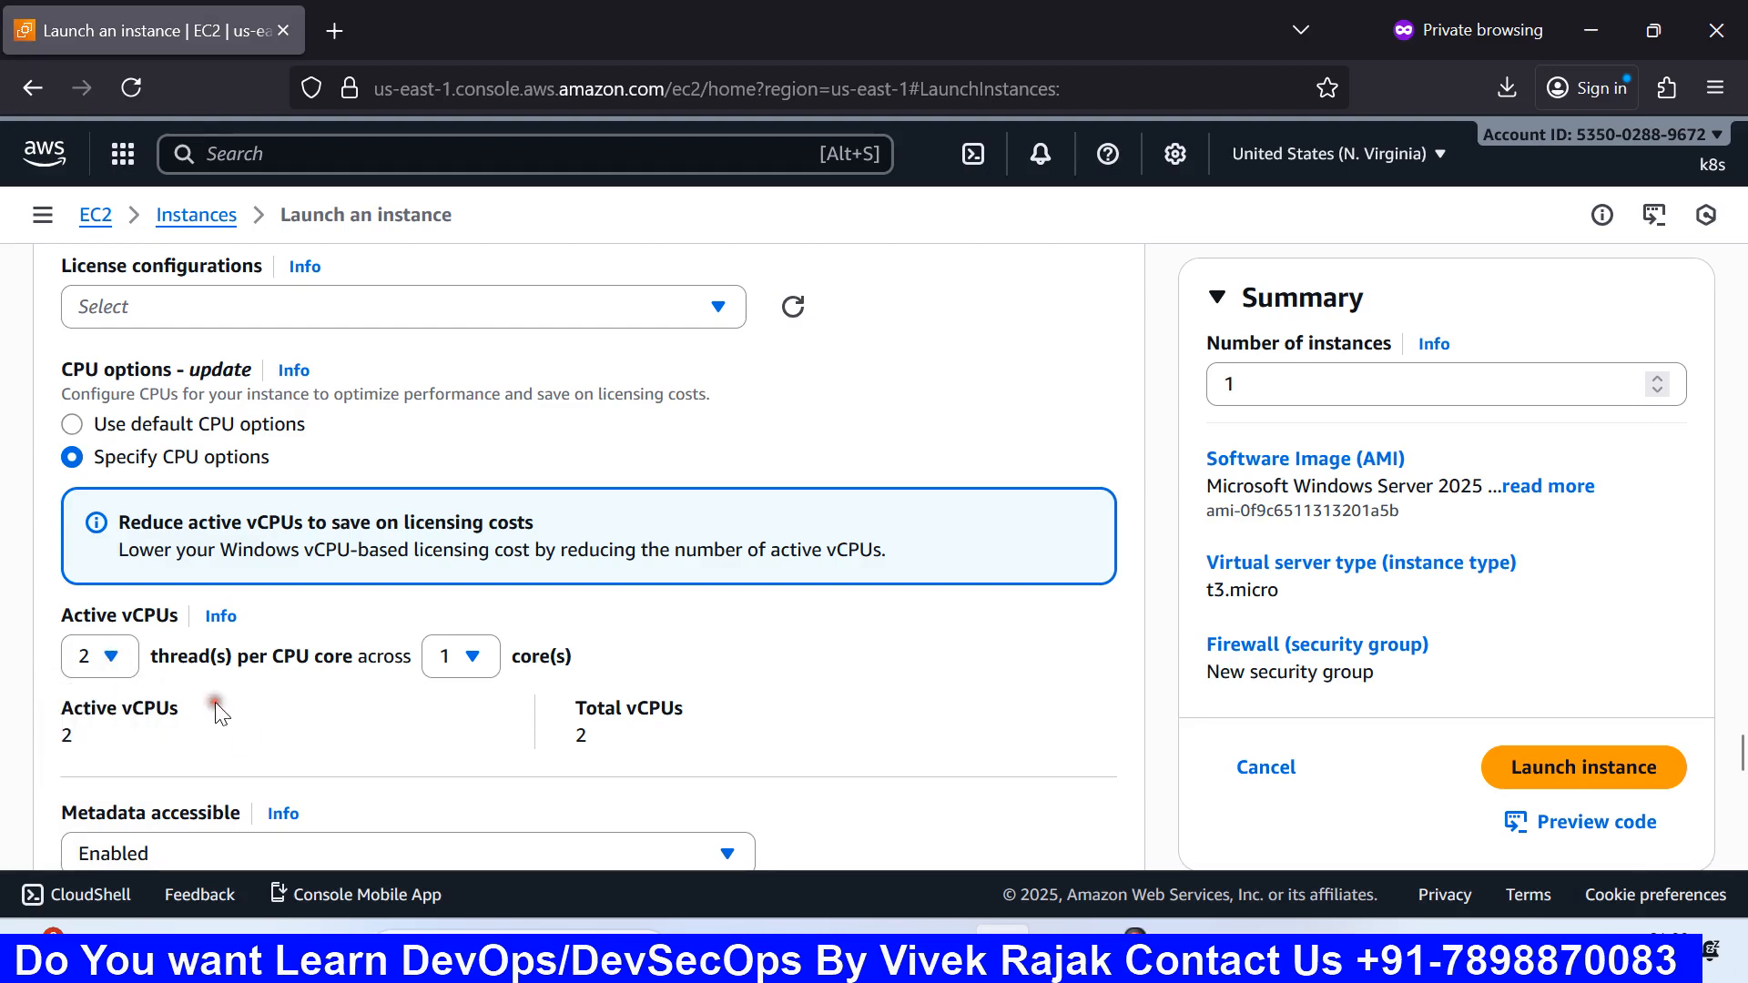
scroll(236, 703, down, 1)
scroll(237, 704, down, 3)
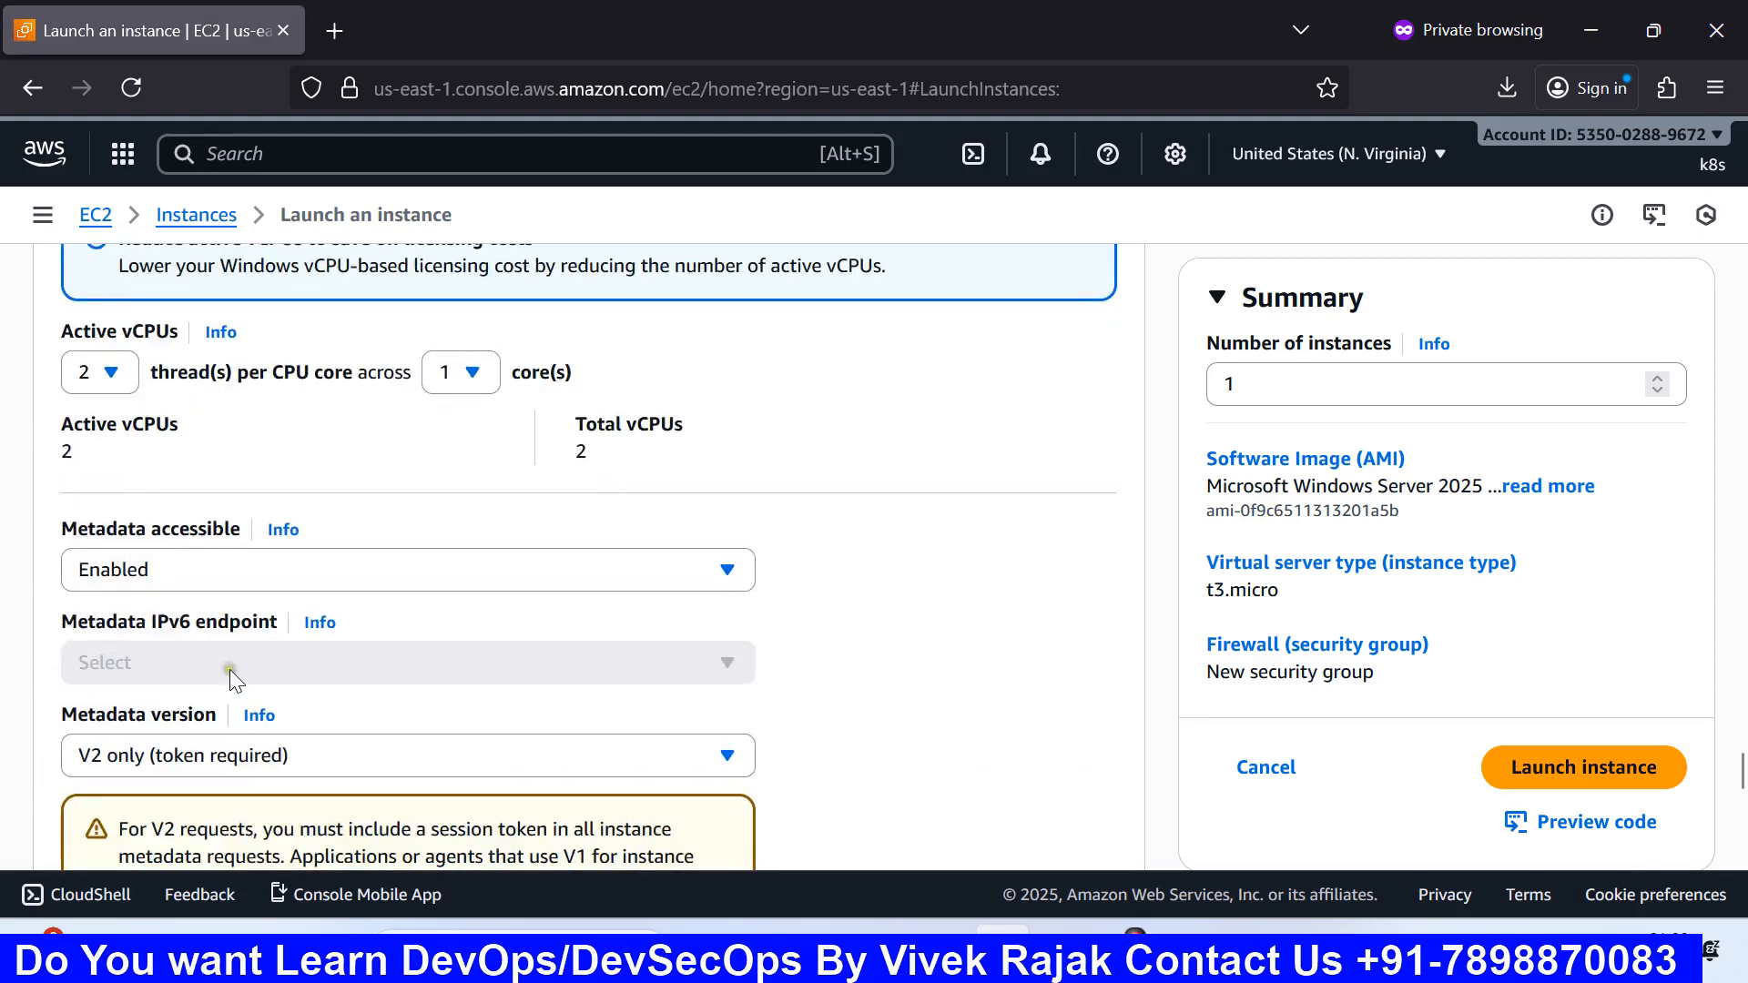
scroll(230, 668, down, 2)
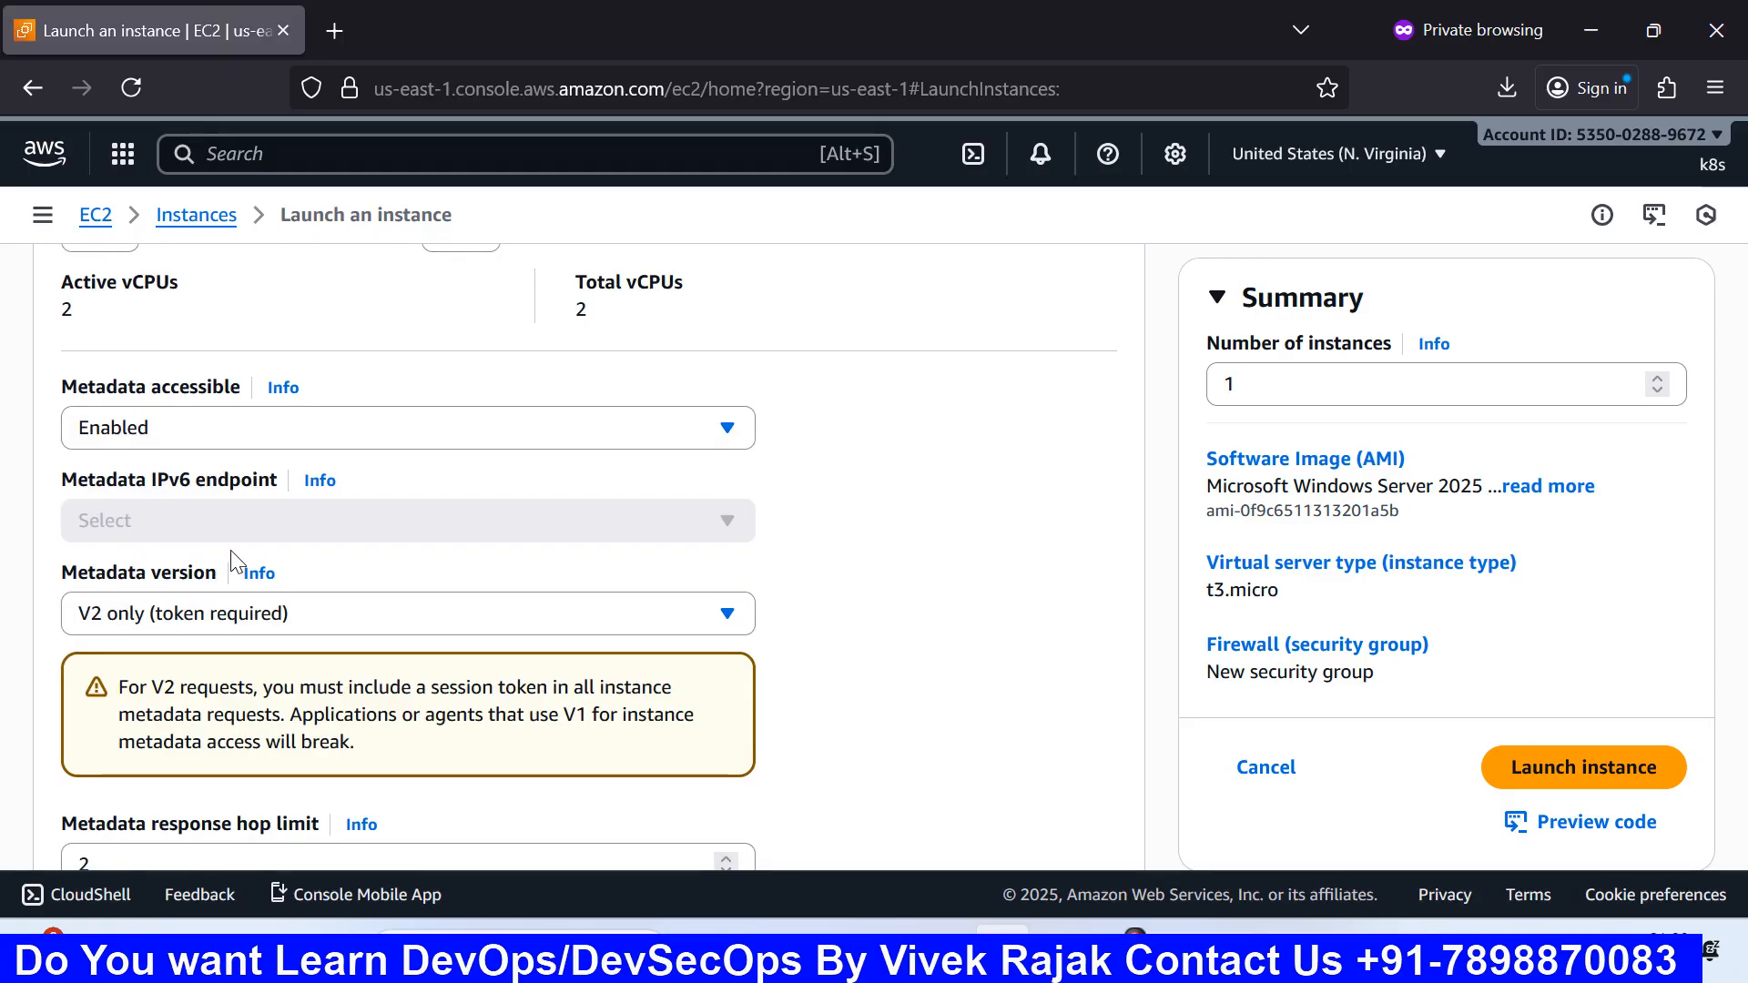
scroll(233, 559, down, 1)
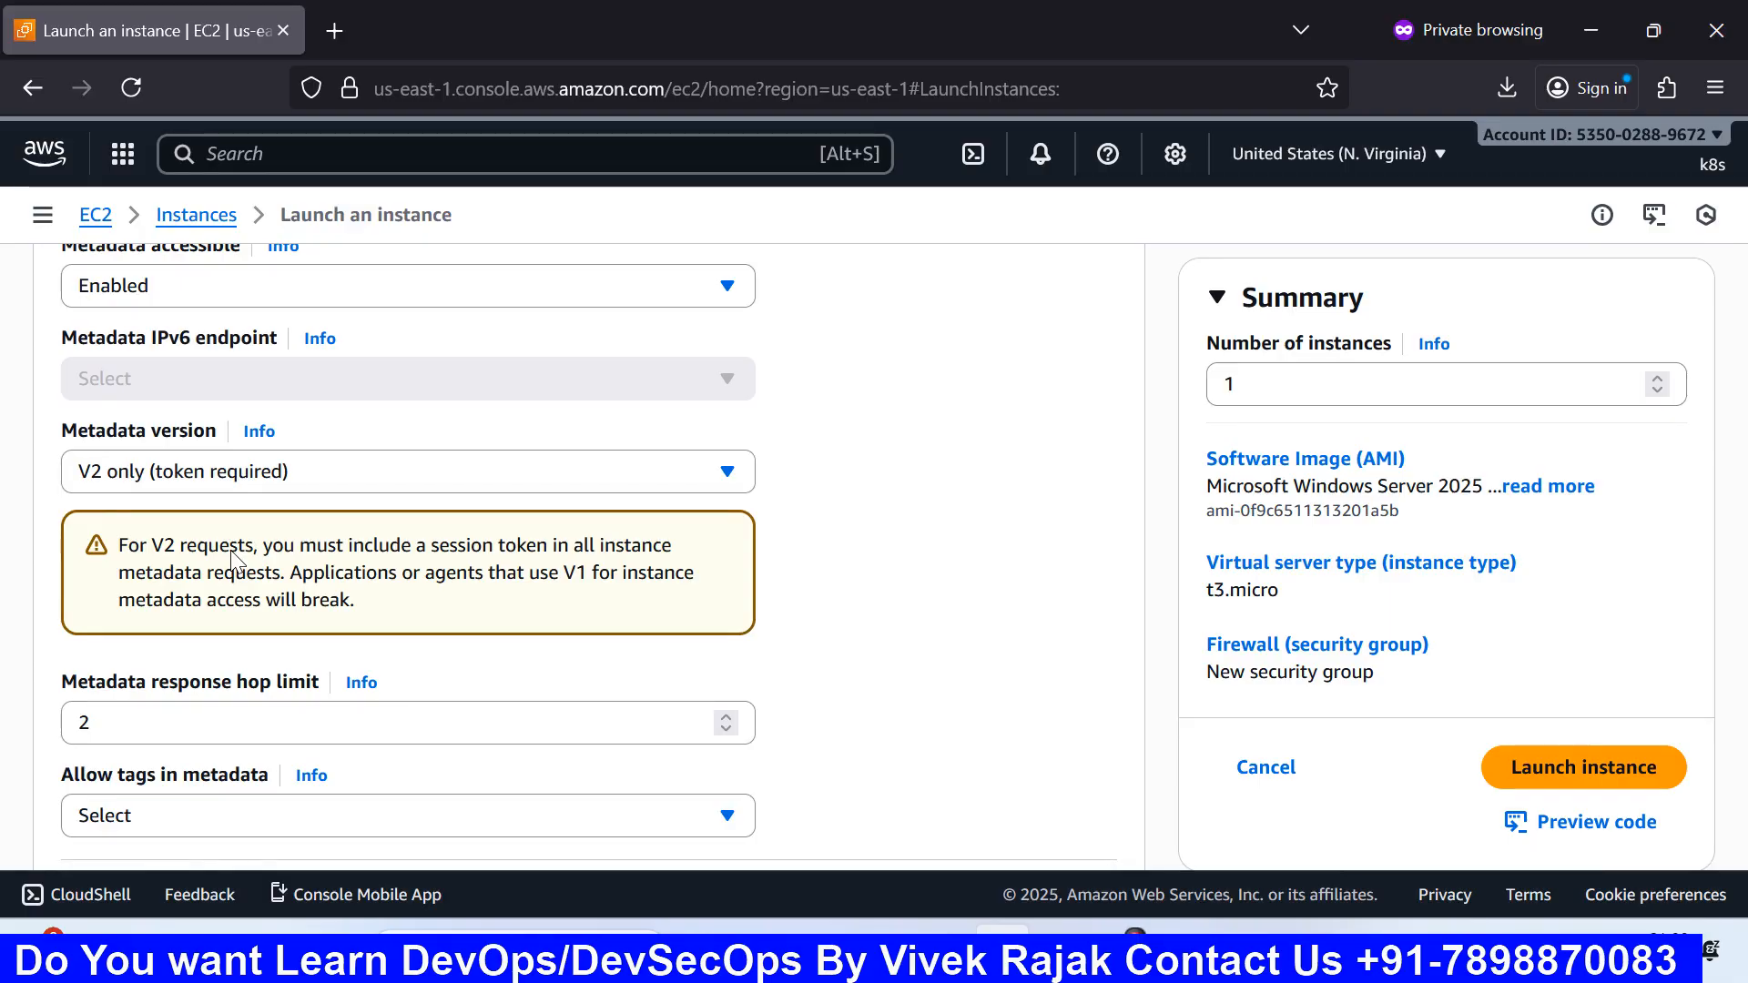
scroll(233, 558, down, 5)
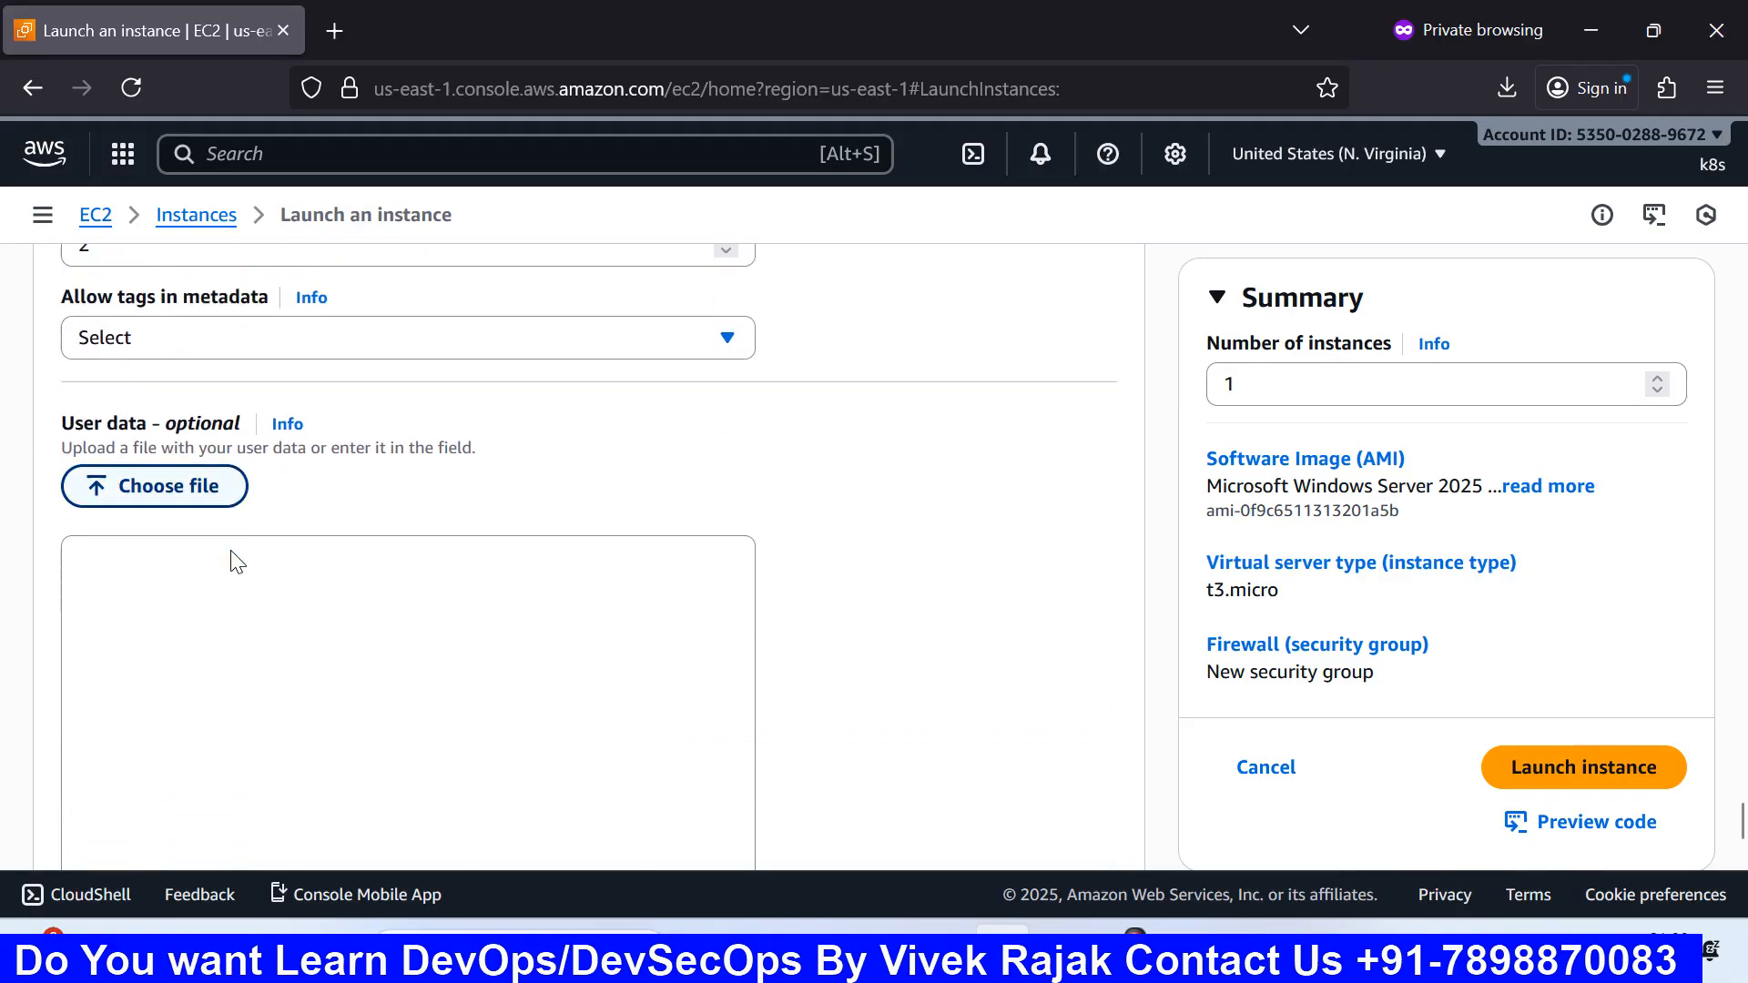
Step: Leave the User data box empty and bring up the Paint diagram of test, web and prod servers
scroll(233, 557, down, 2)
scroll(233, 558, up, 1)
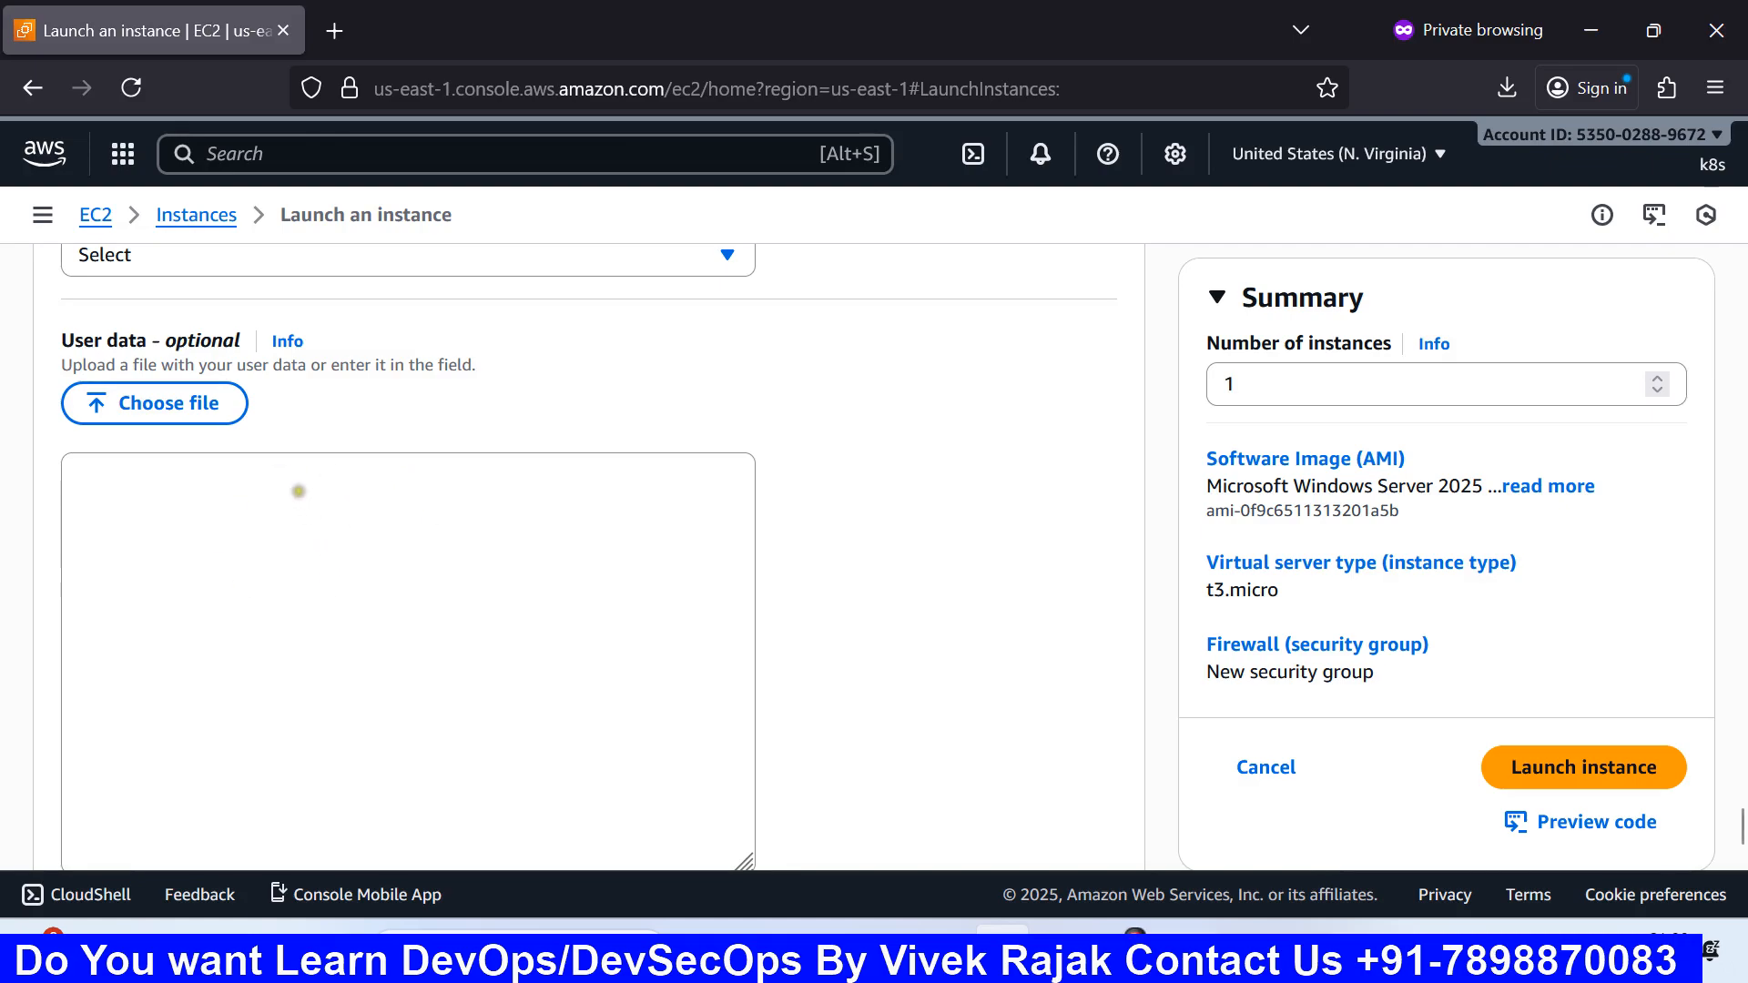
click(257, 515)
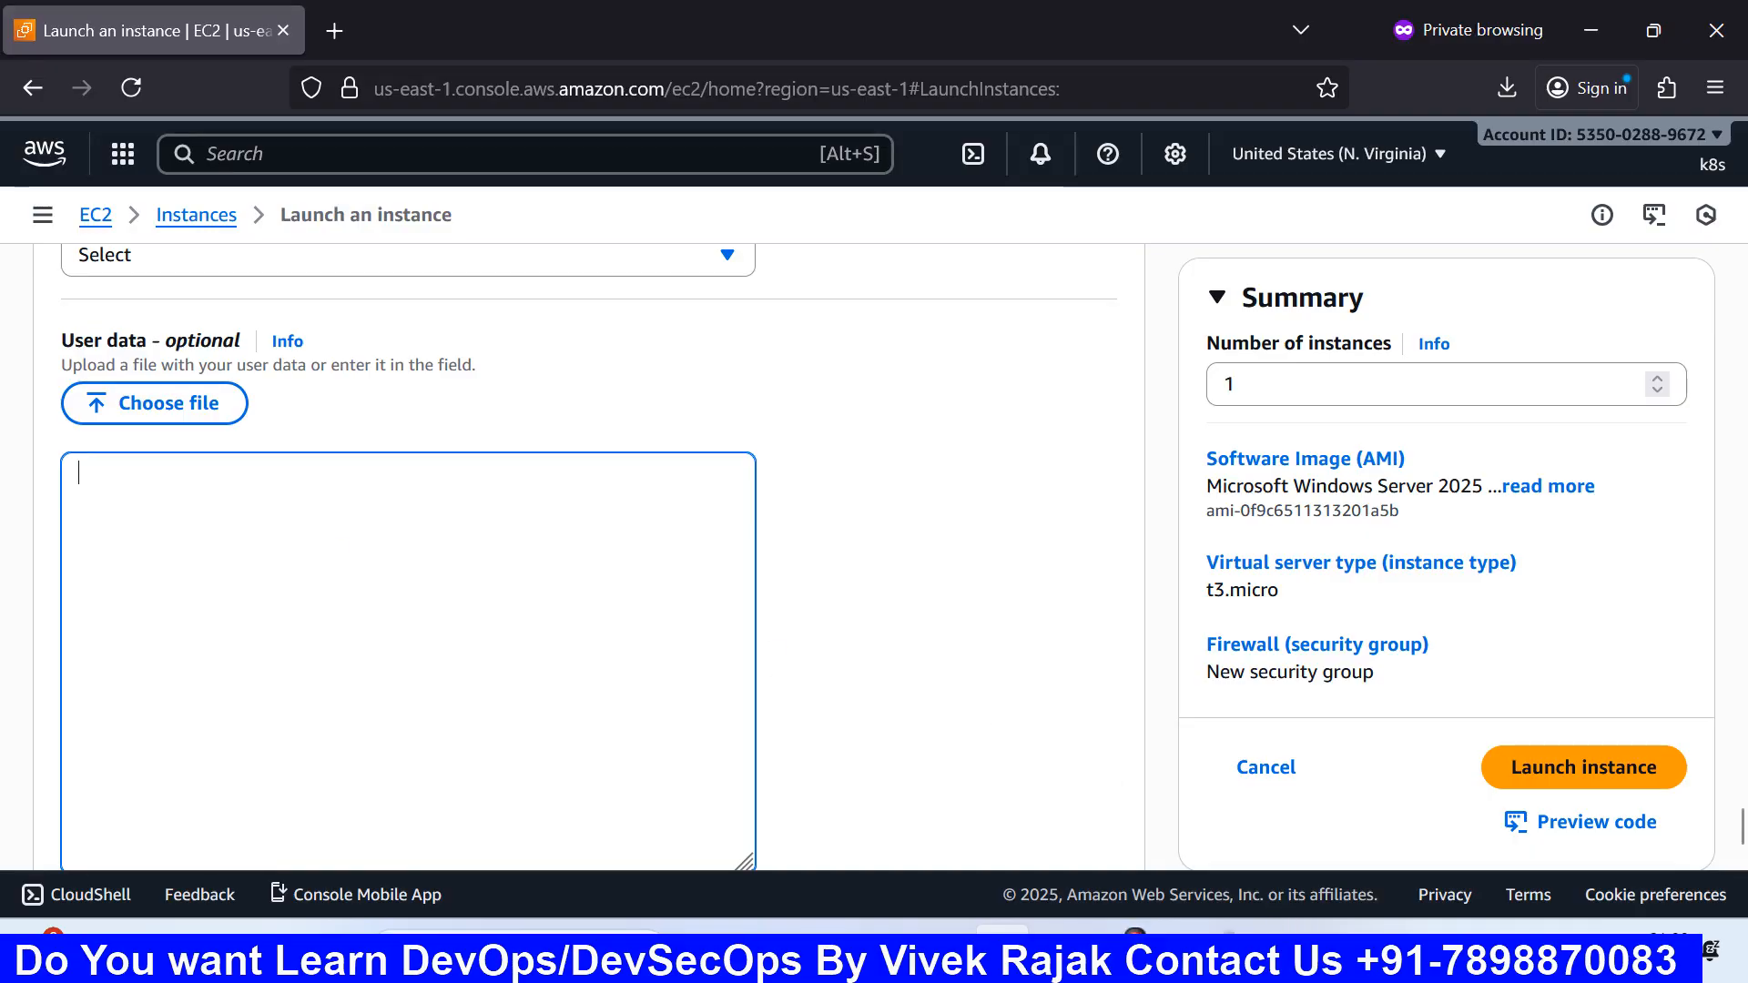
click(1180, 956)
click(1085, 843)
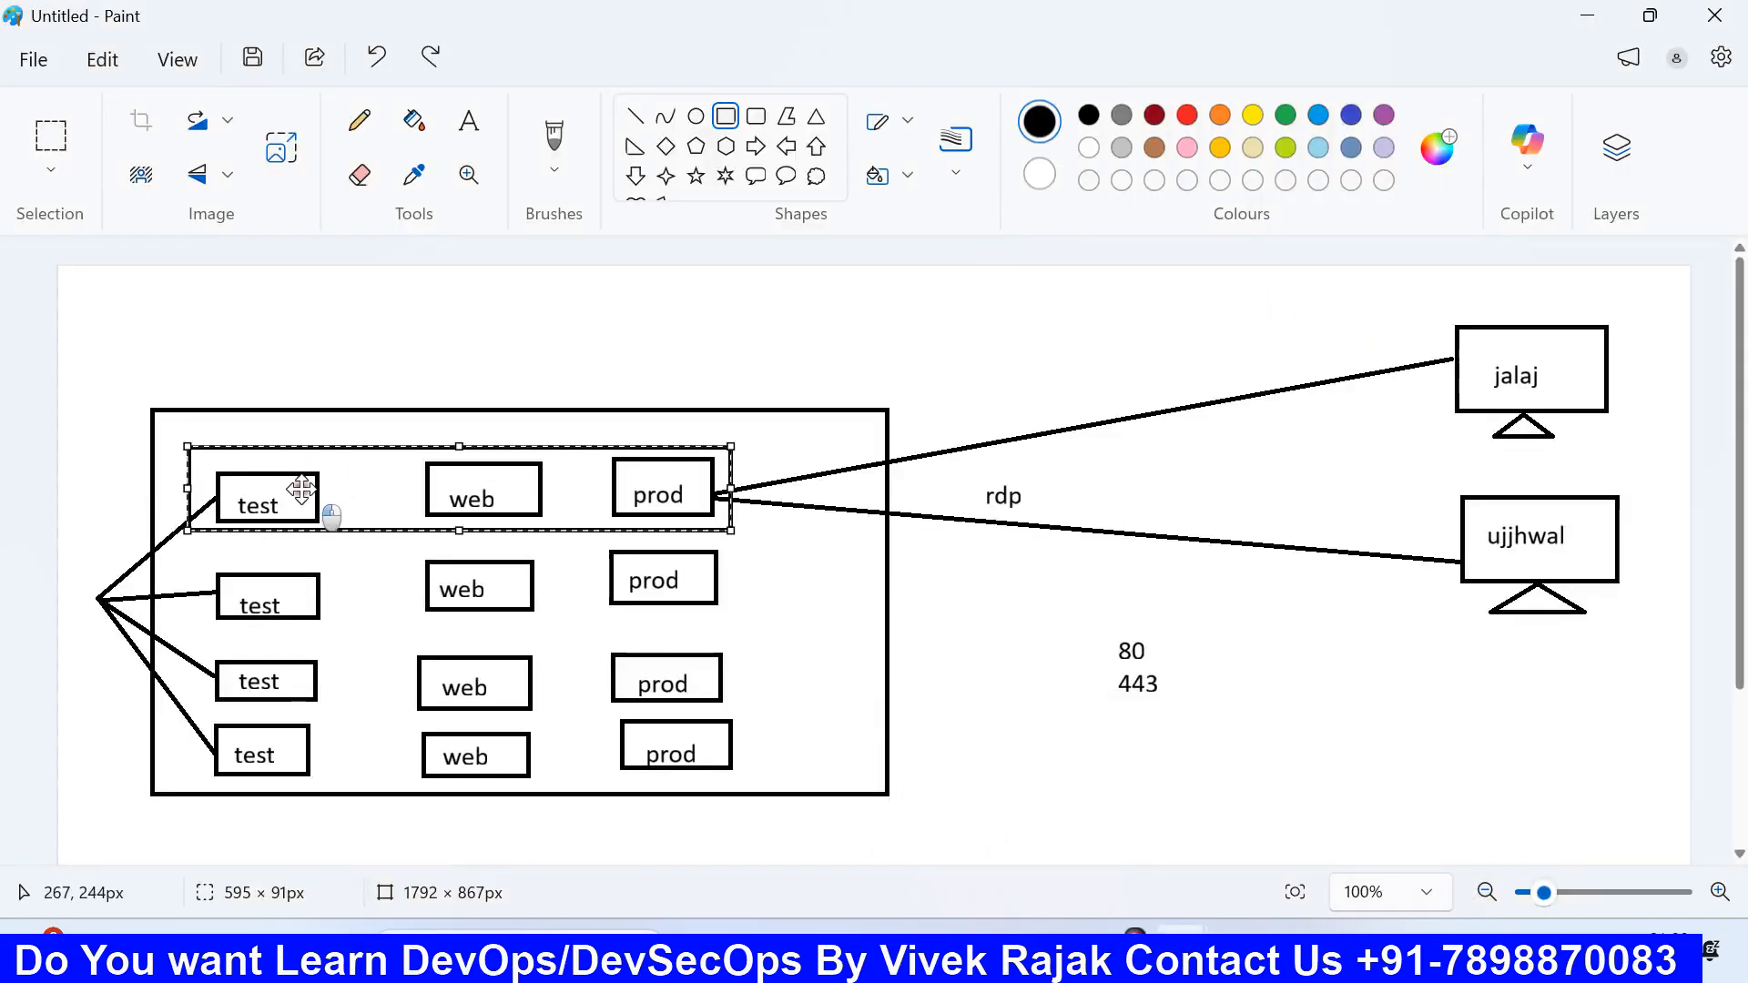
Step: Try moving the top row of test, web and prod boxes, undo it, and return to the EC2 form
drag(301, 488, 314, 343)
key(ctrl+z)
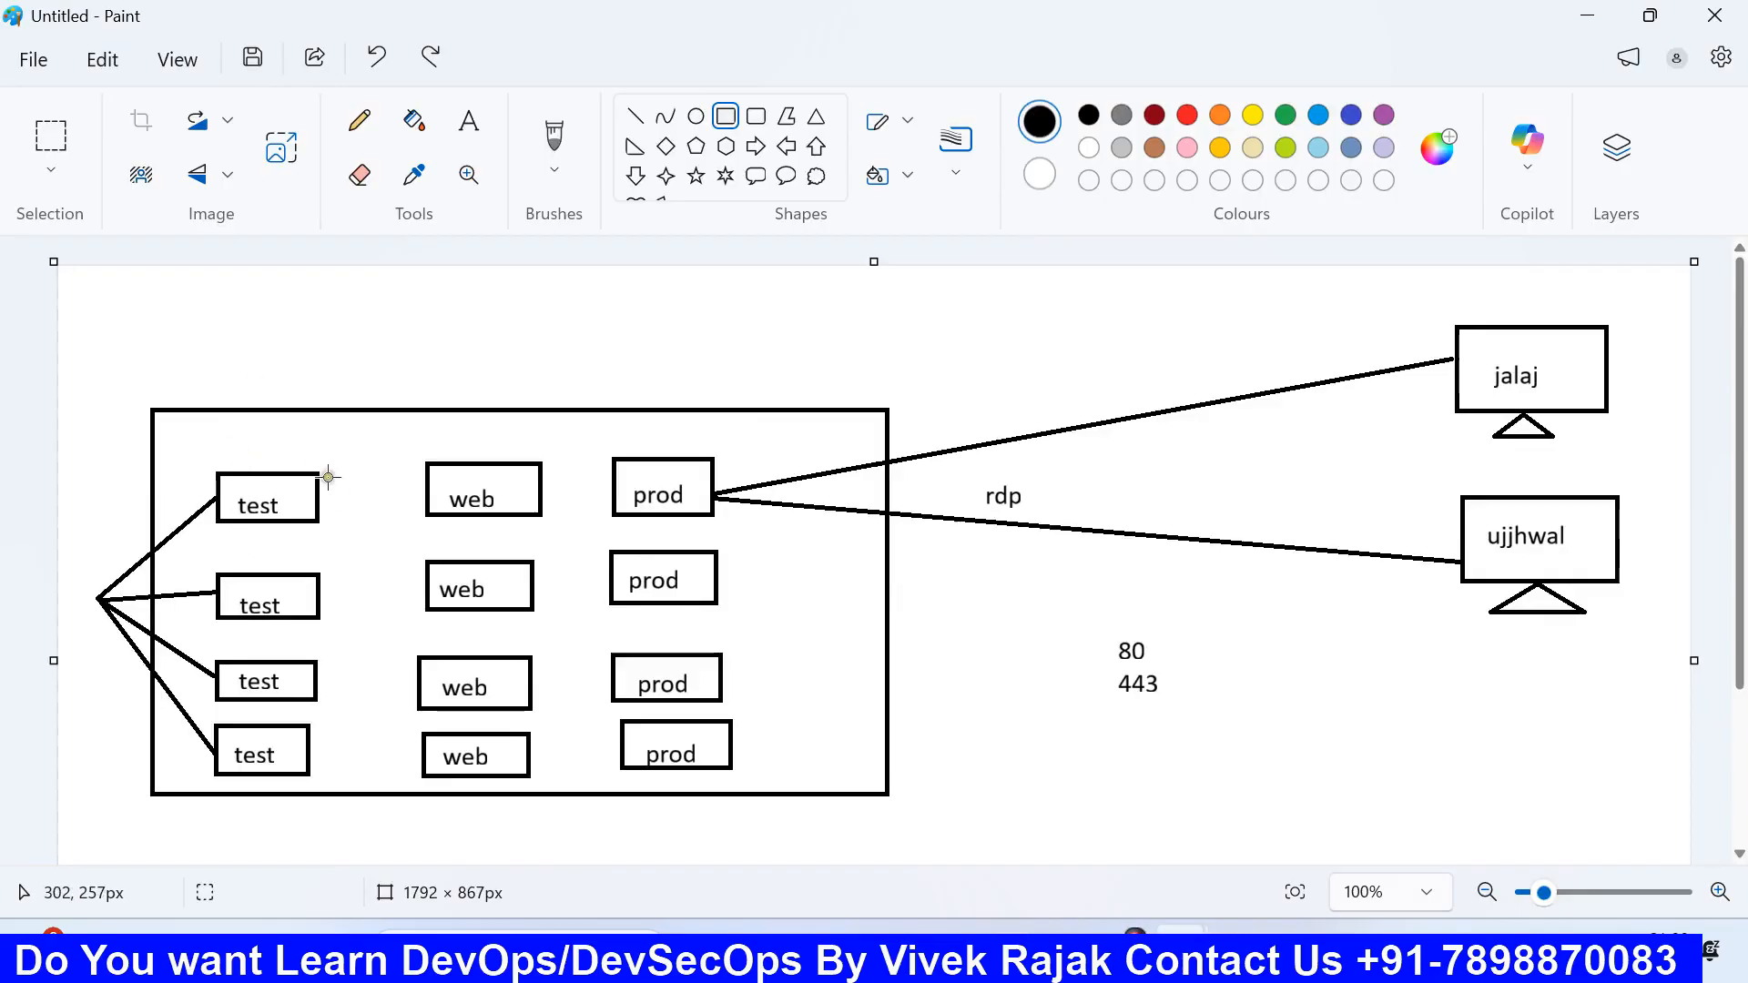
click(1002, 929)
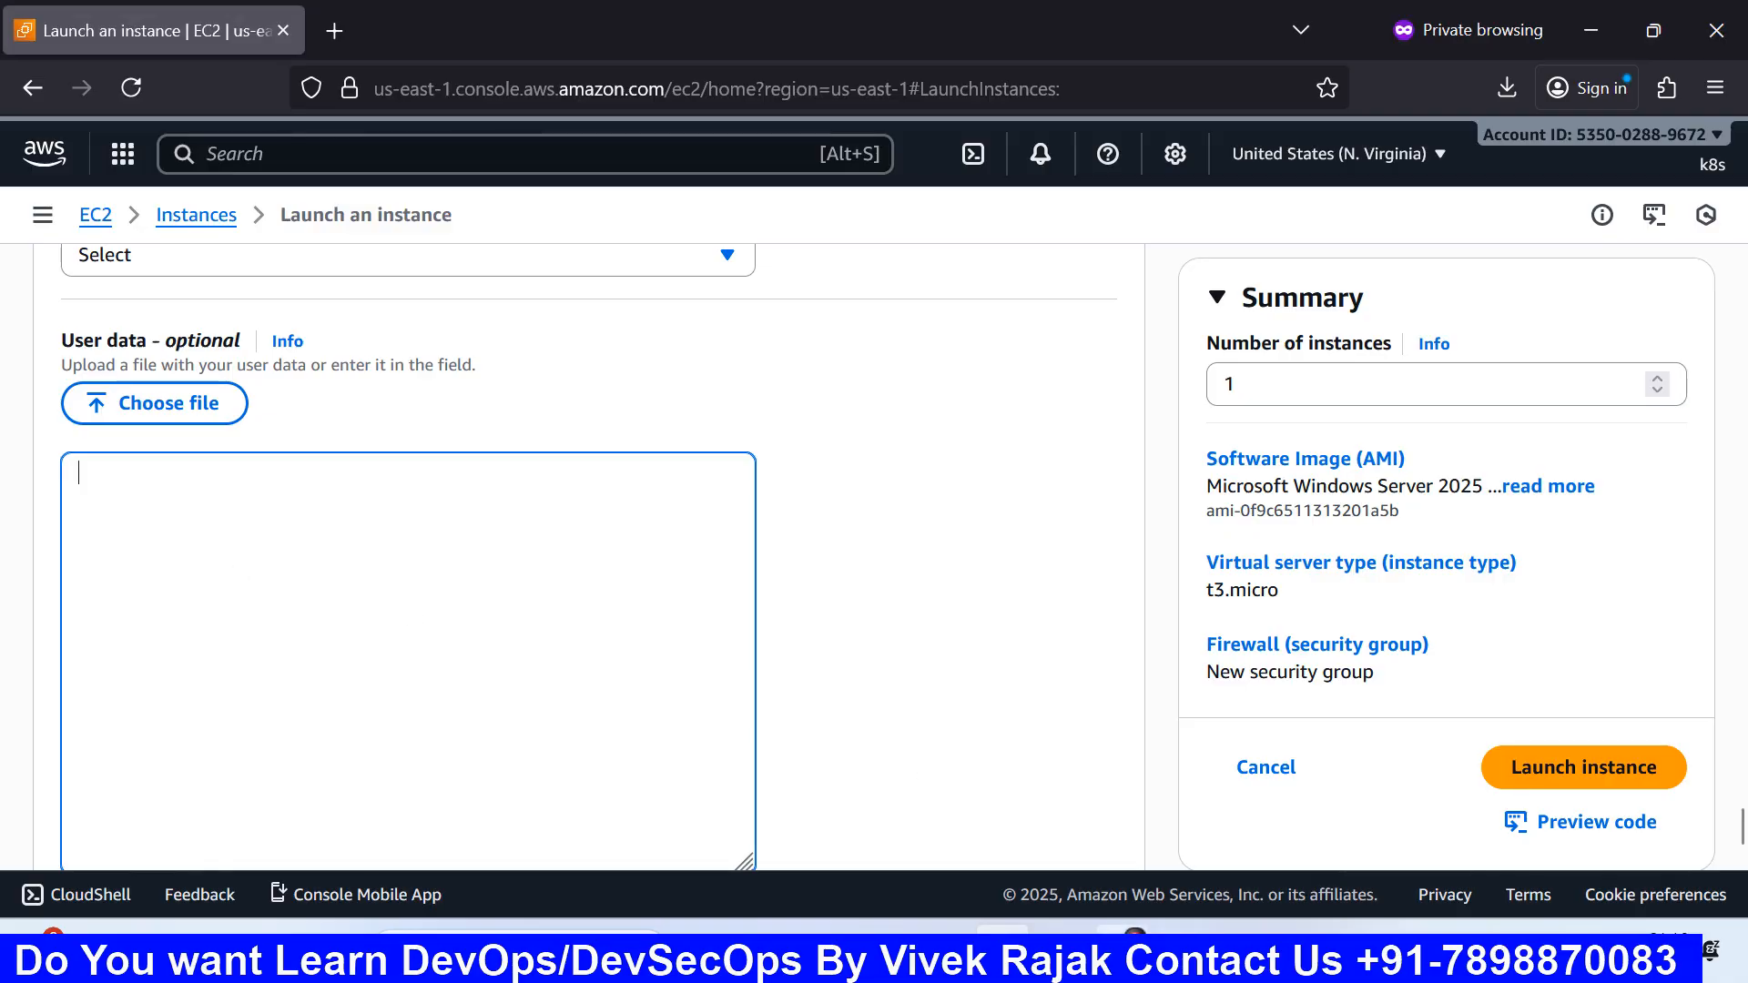
Step: Review the storage and security group rules, then launch the Windows Server 2025 t3.micro instance
mouse_move(1181, 929)
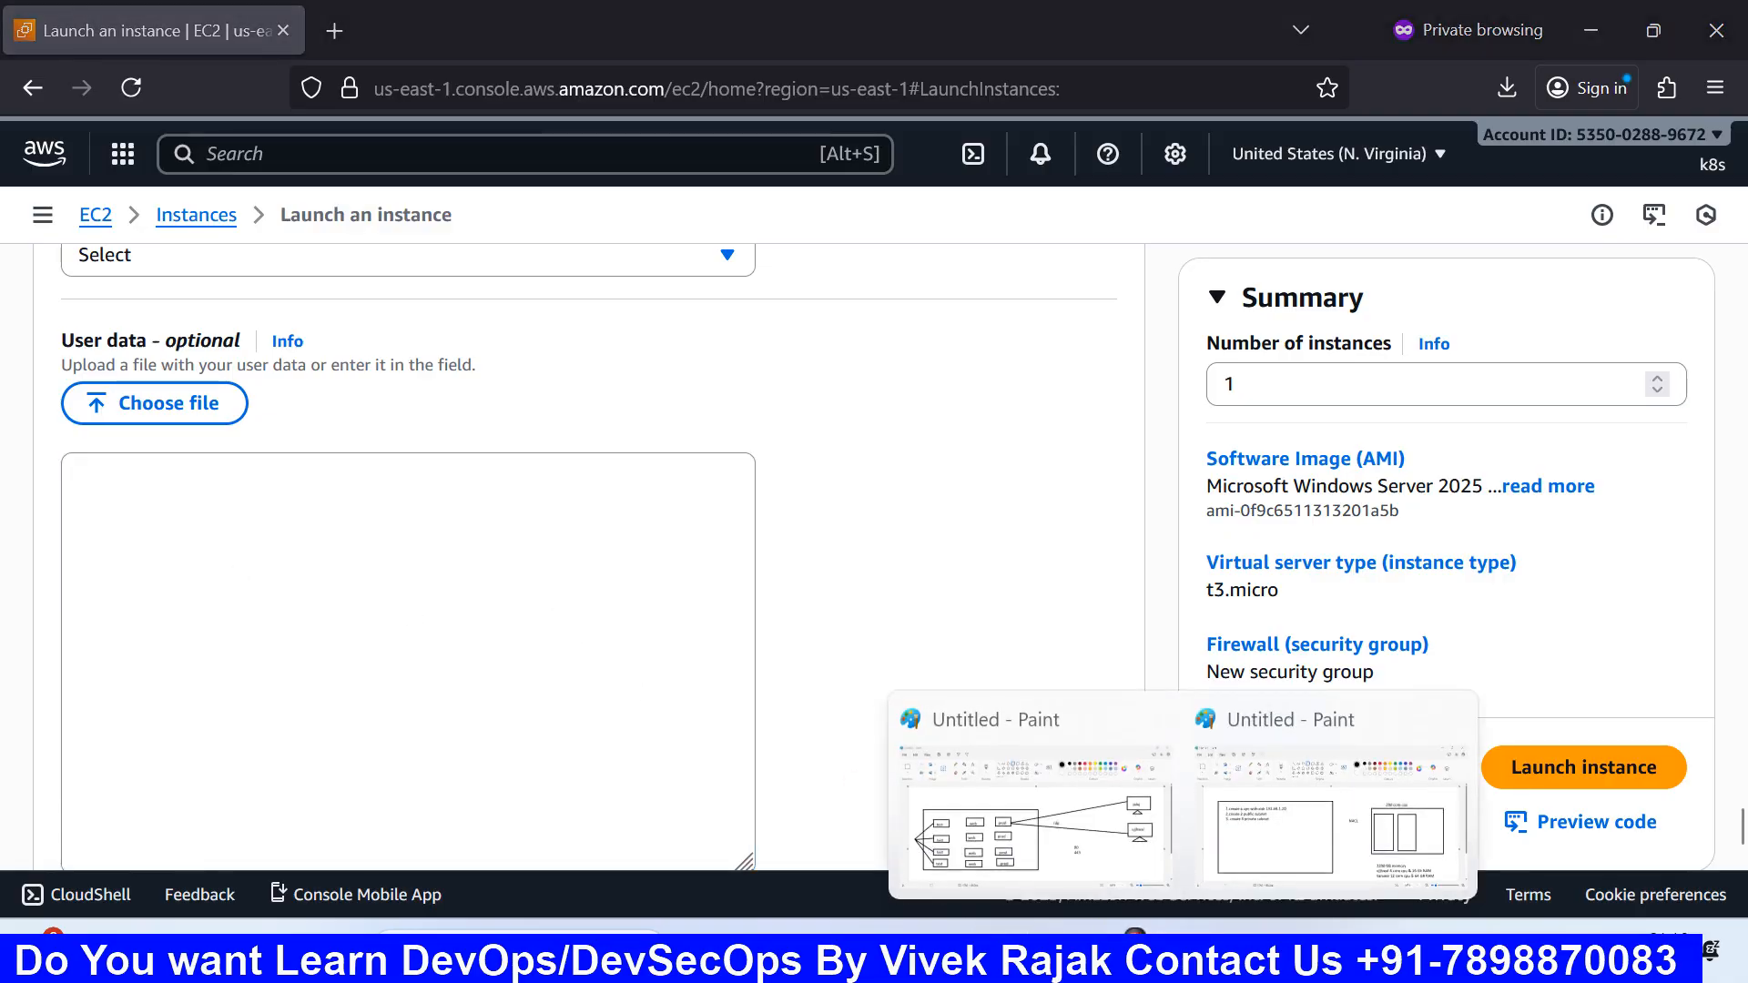
click(562, 612)
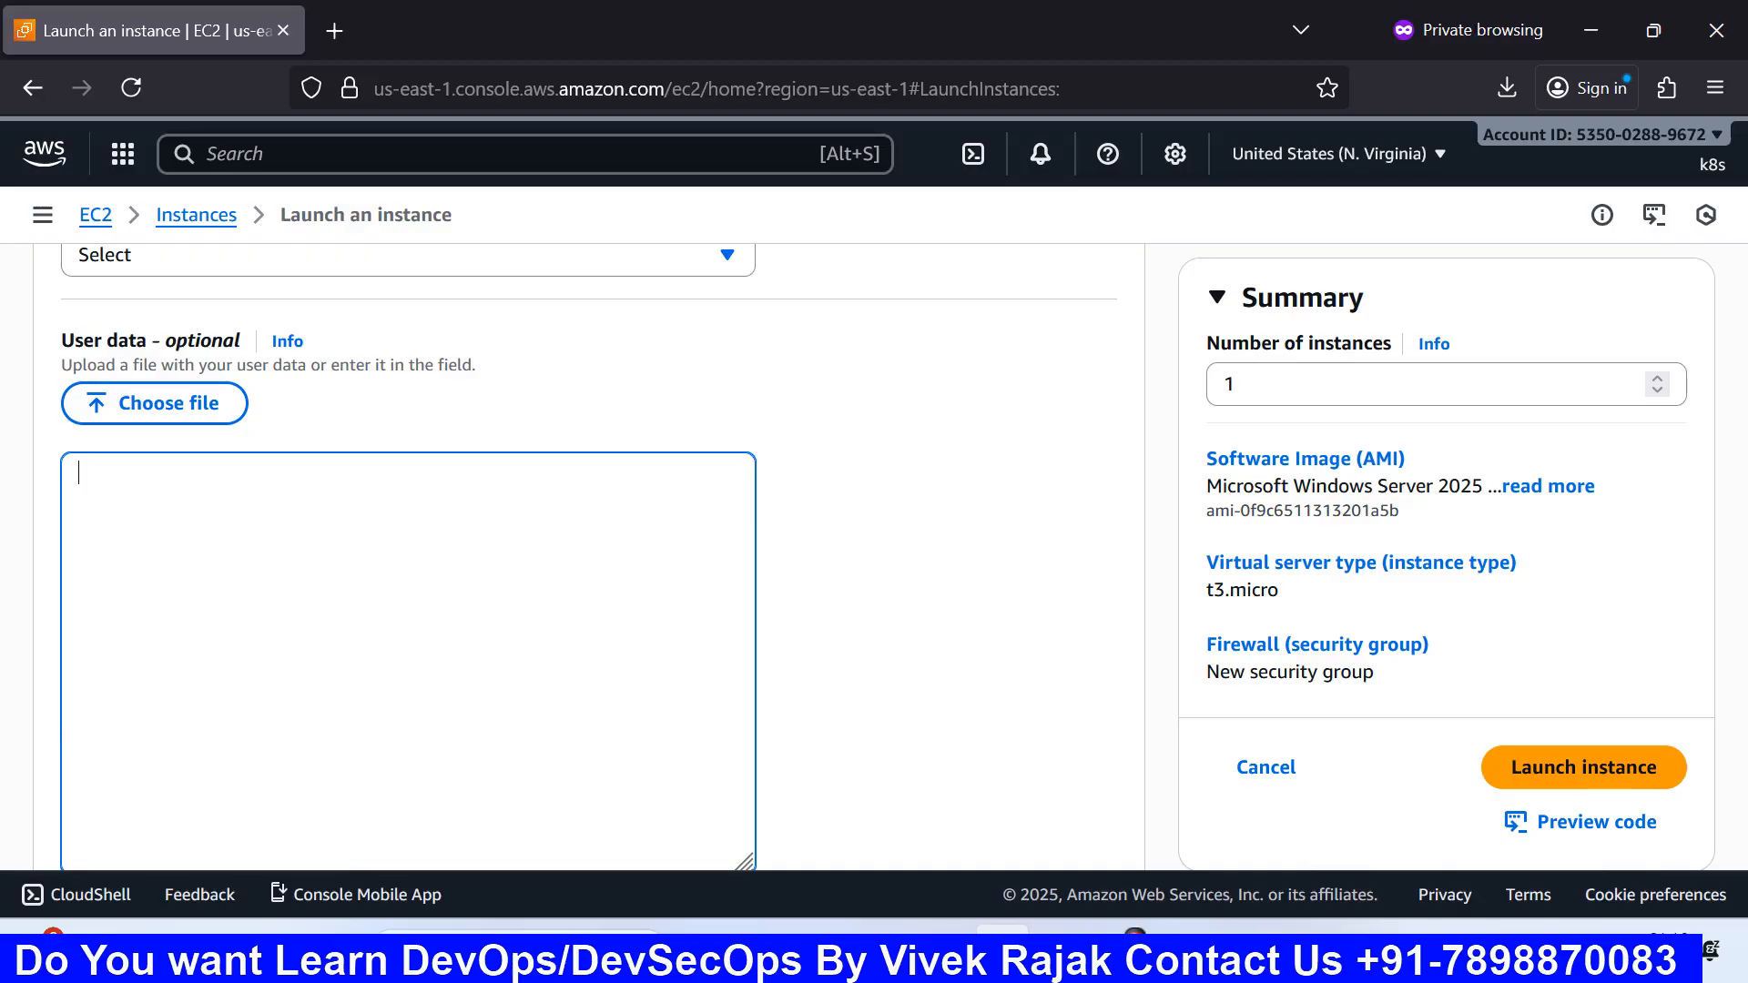
scroll(233, 506, down, 3)
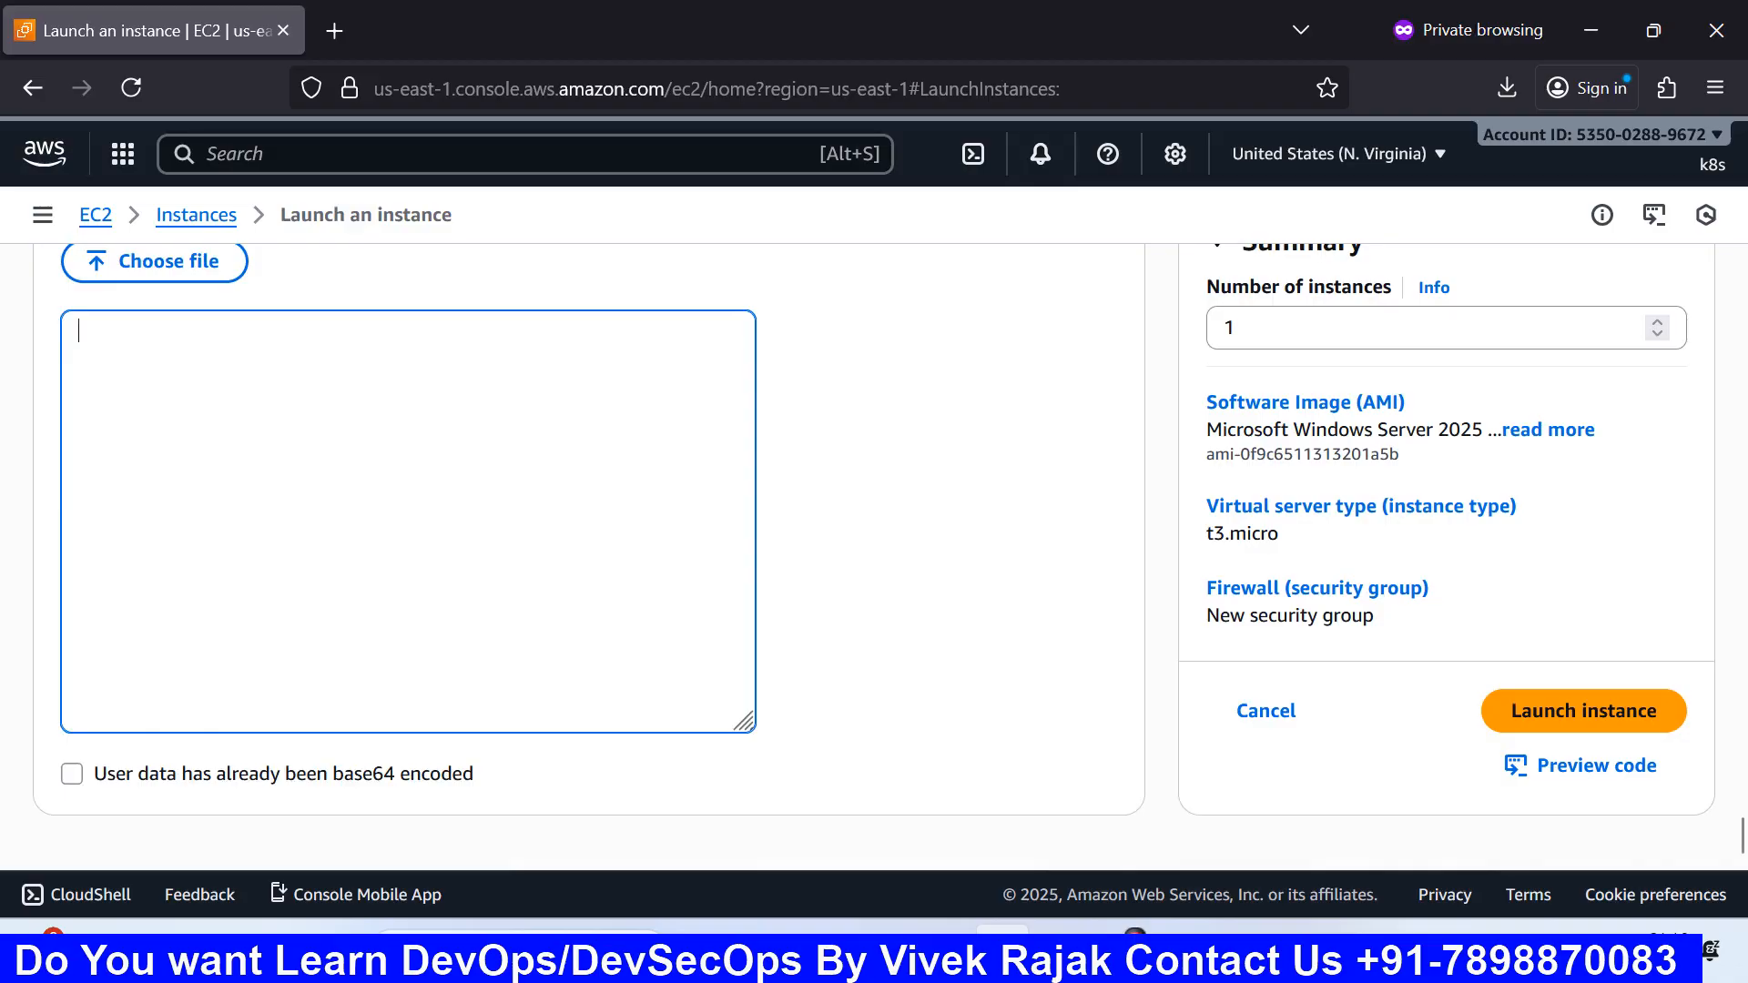
scroll(382, 585, up, 15)
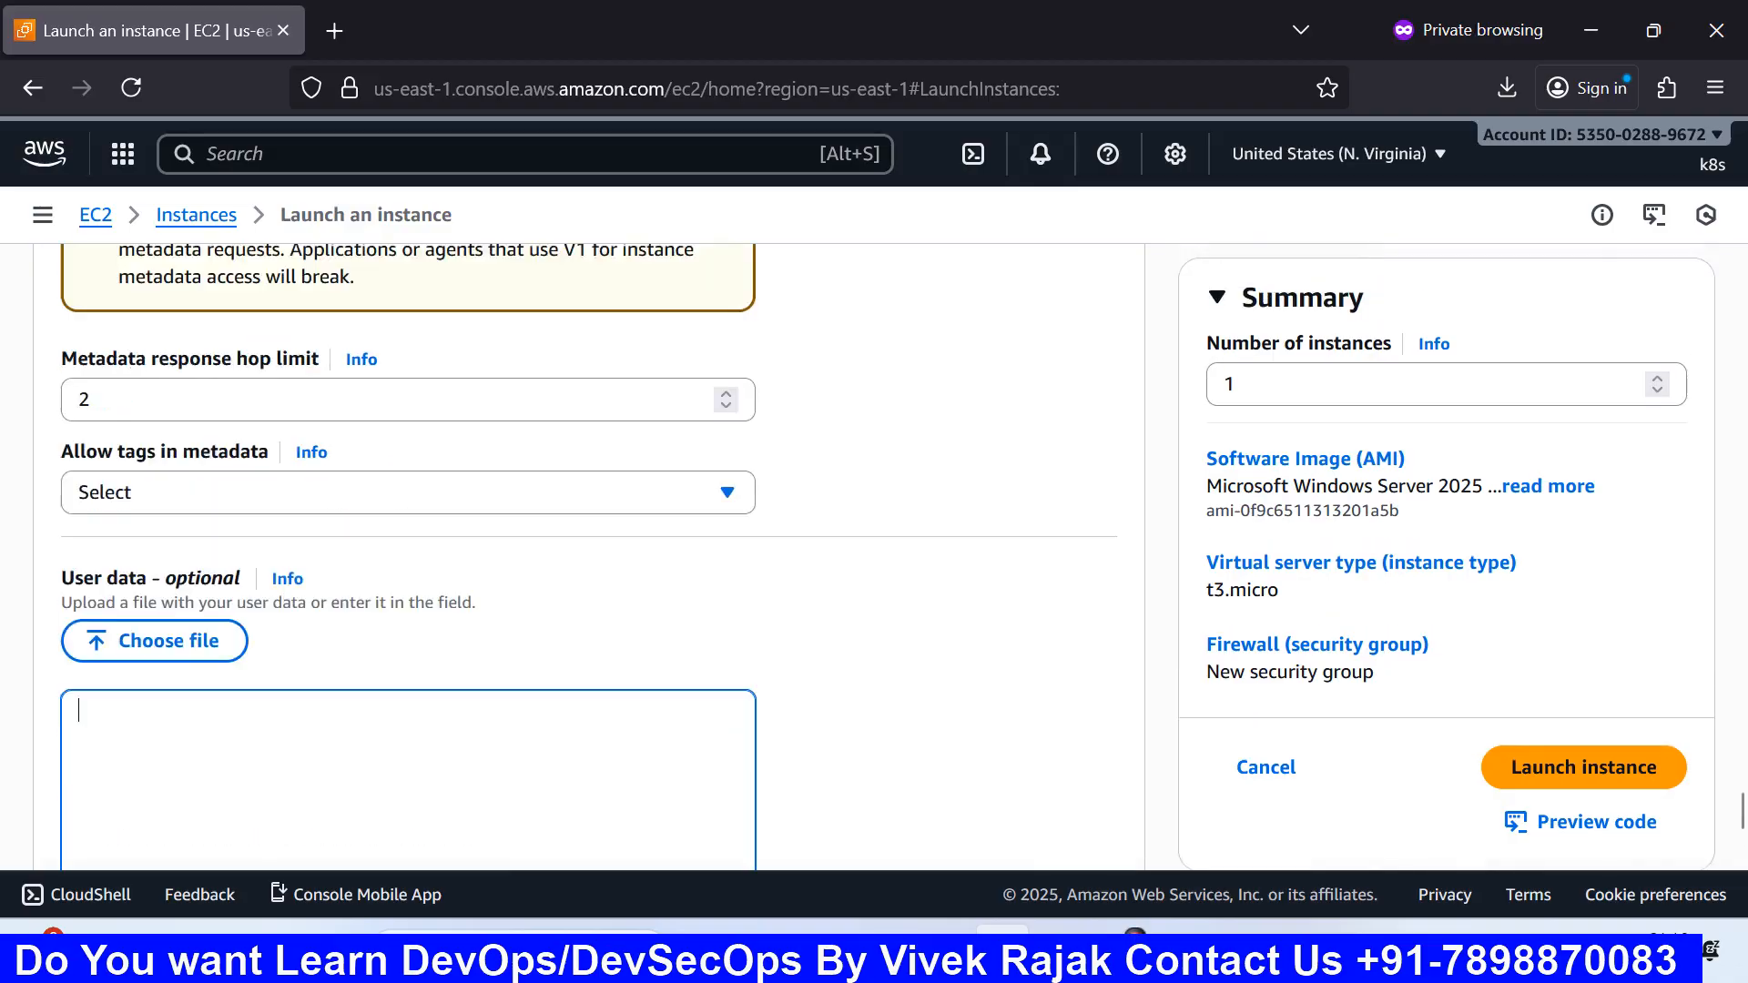
scroll(409, 551, up, 20)
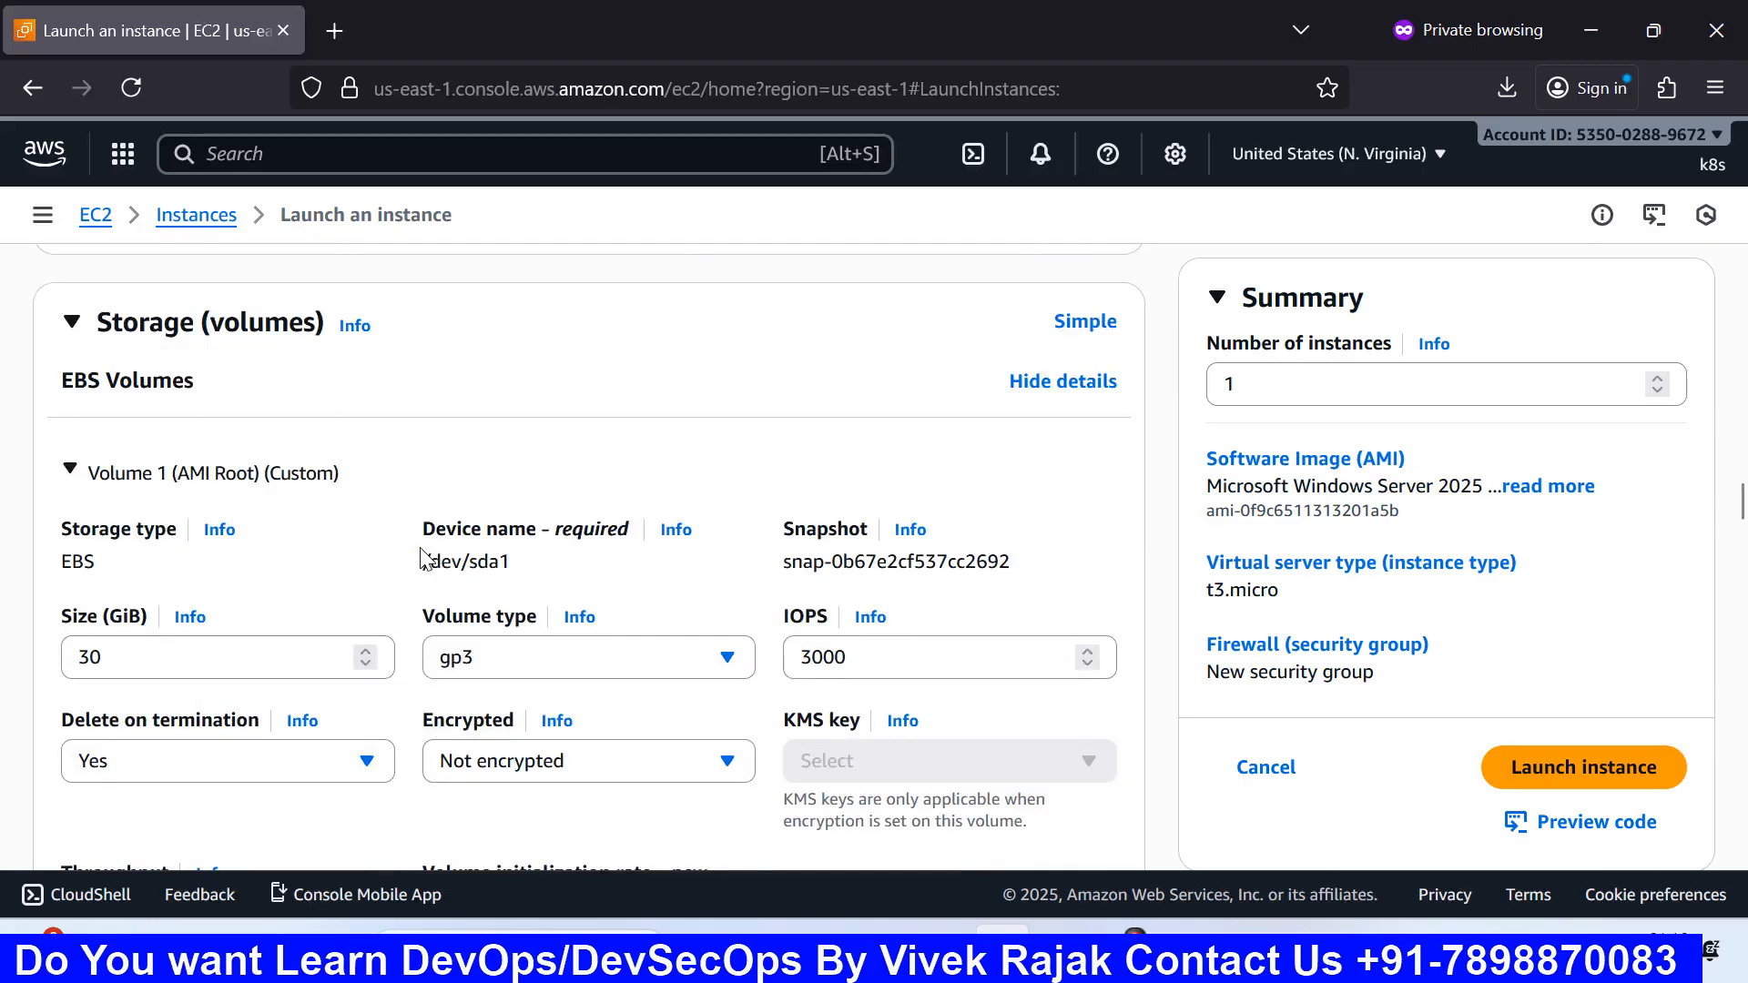
scroll(422, 558, up, 6)
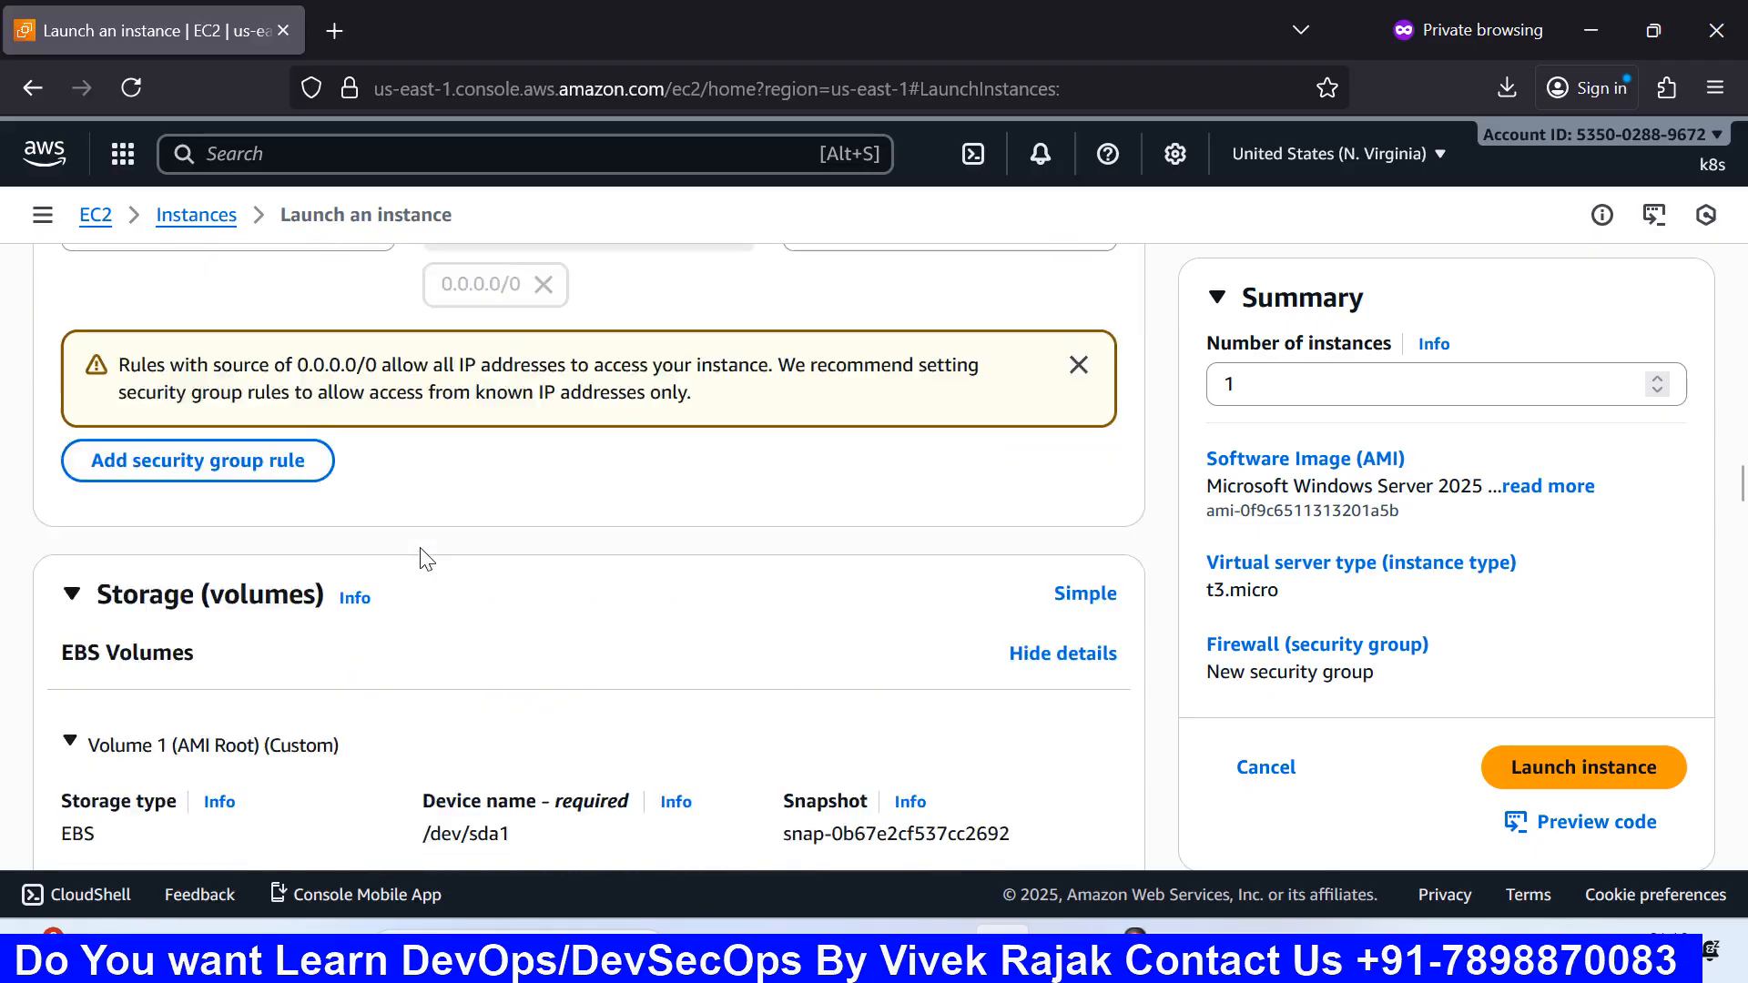
click(1648, 769)
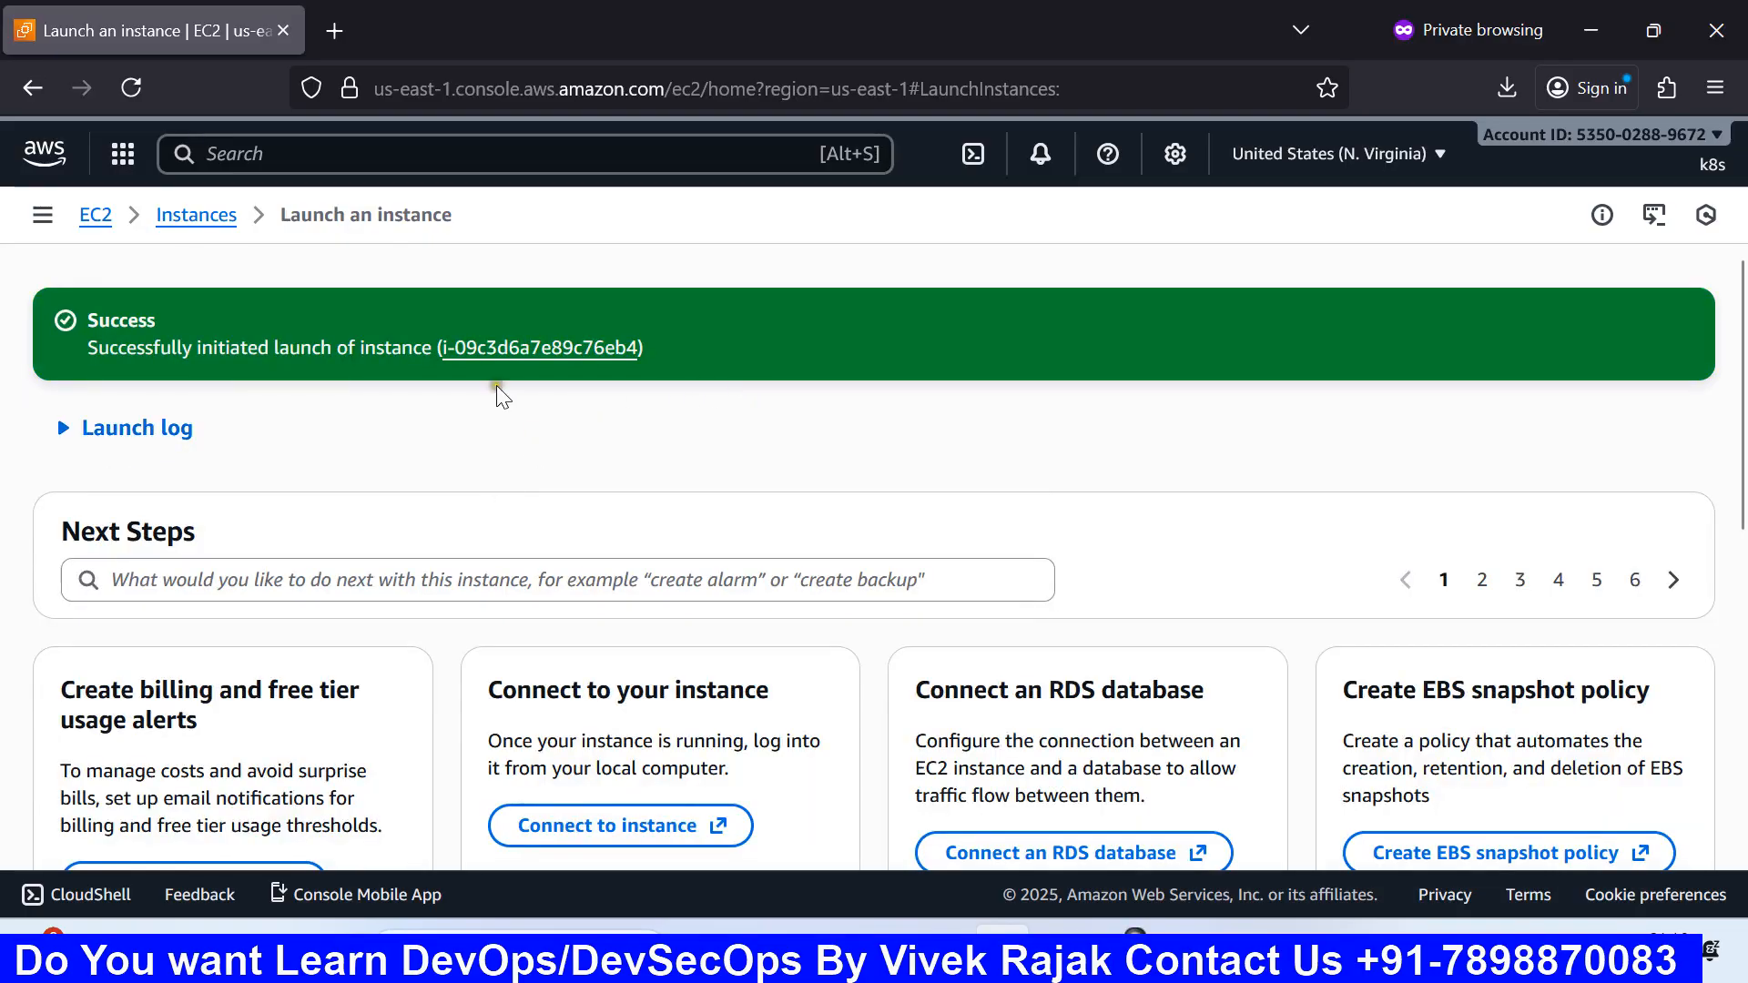
Step: Refresh the Instances list and open web-server's summary, showing it Running as t3.micro with IPv4 addresses
click(219, 215)
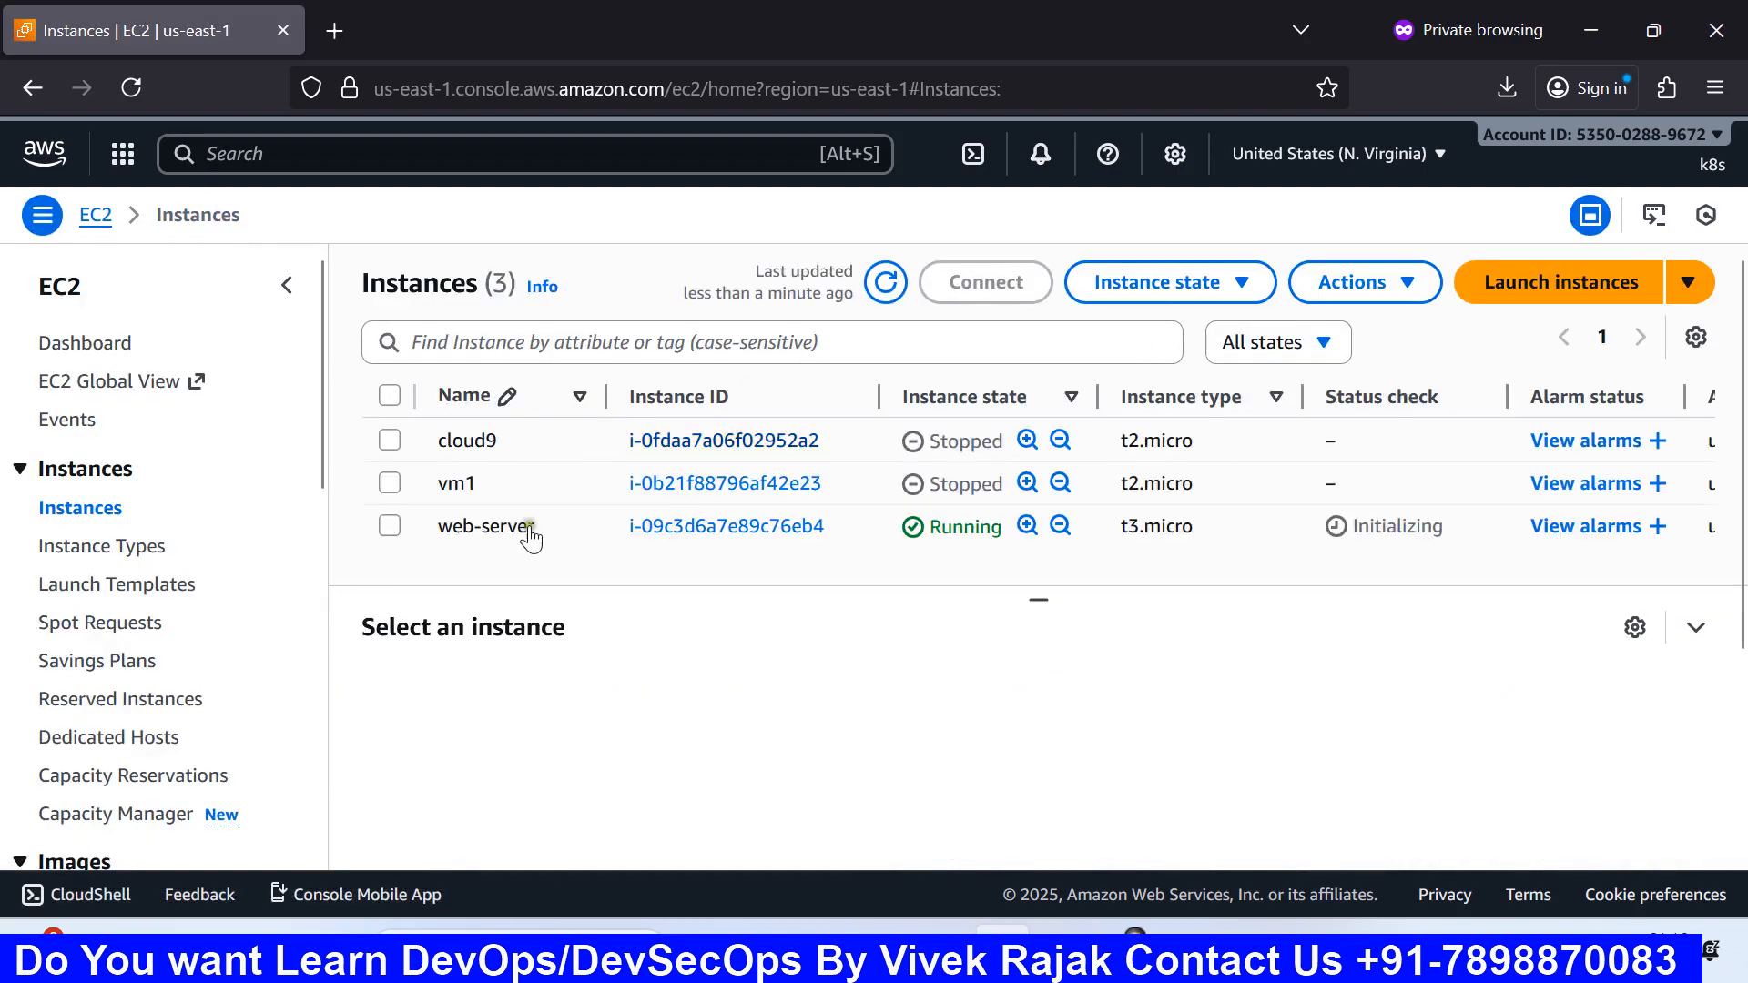
click(874, 284)
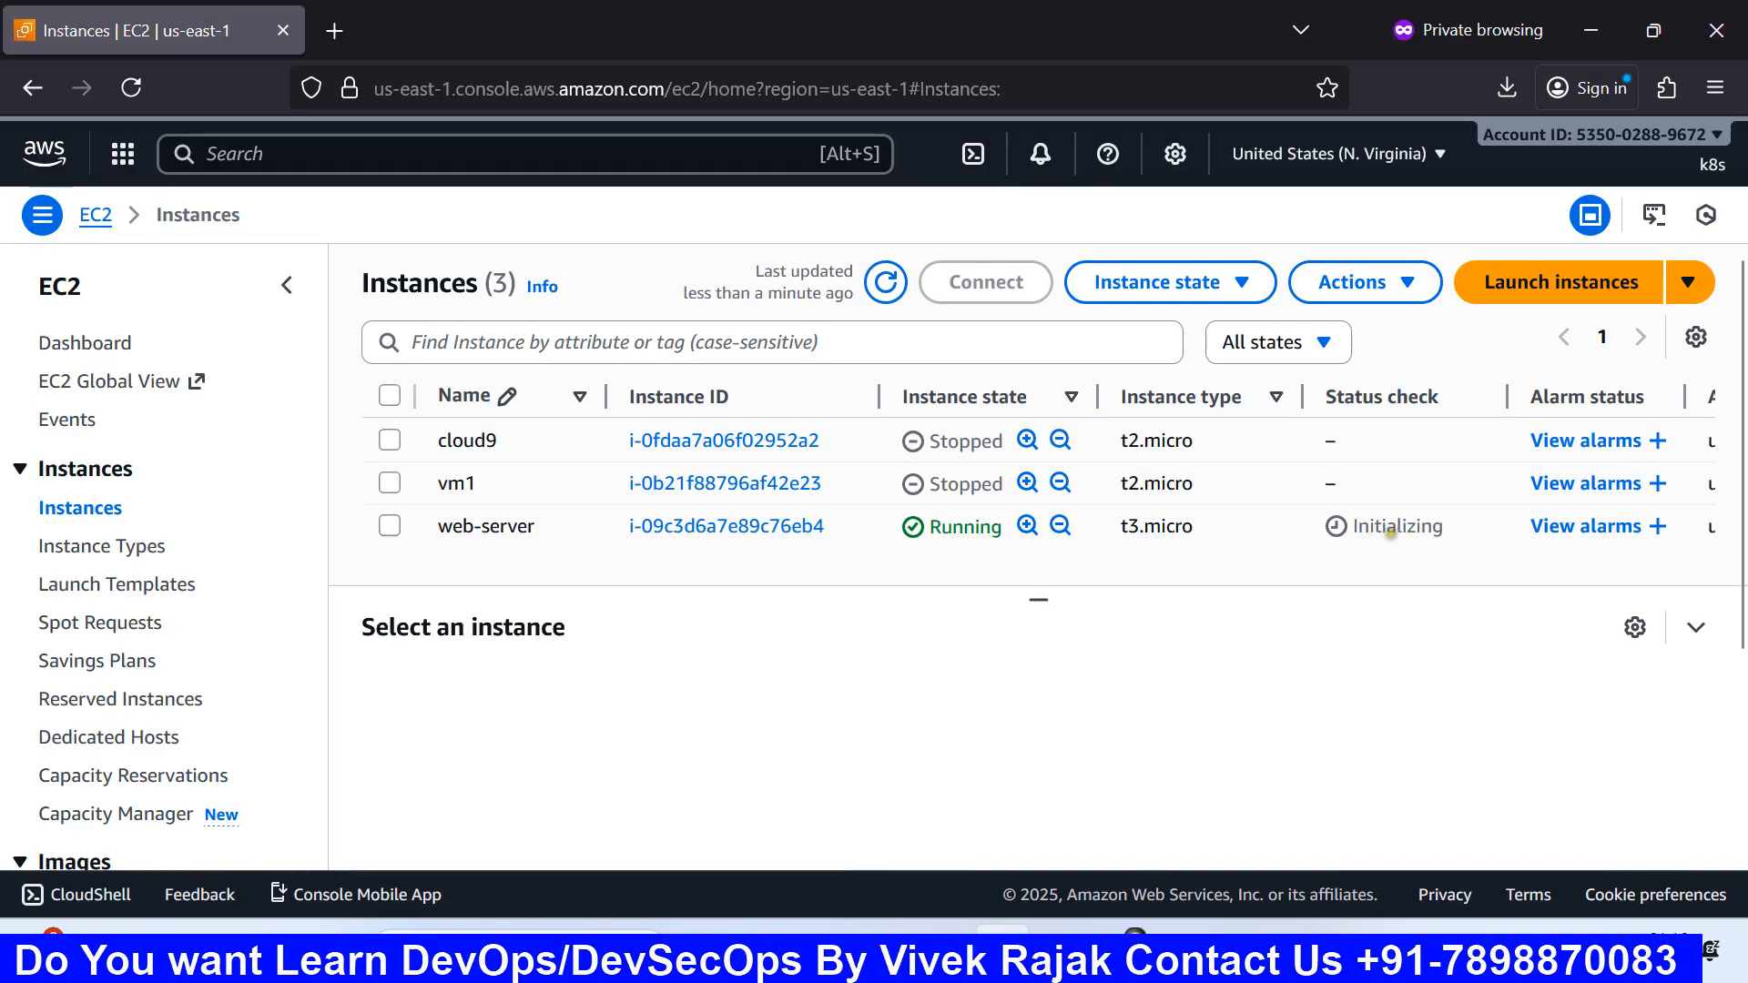
click(744, 536)
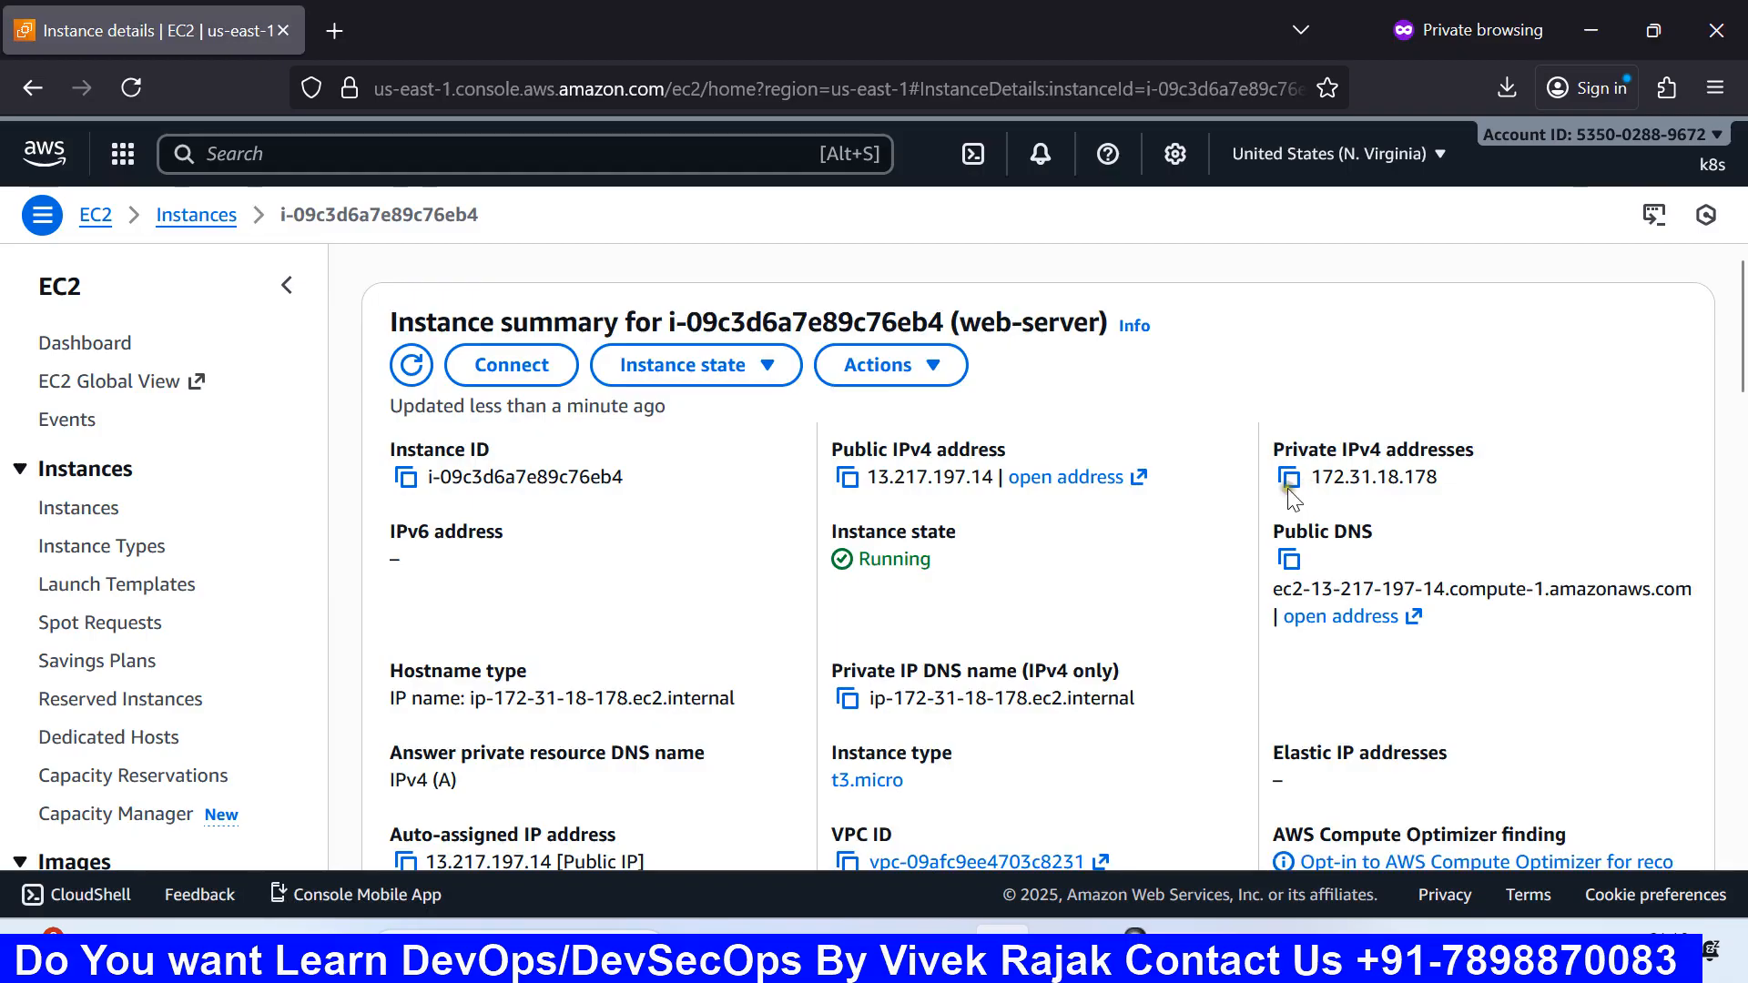
scroll(1047, 538, down, 10)
scroll(1145, 531, down, 4)
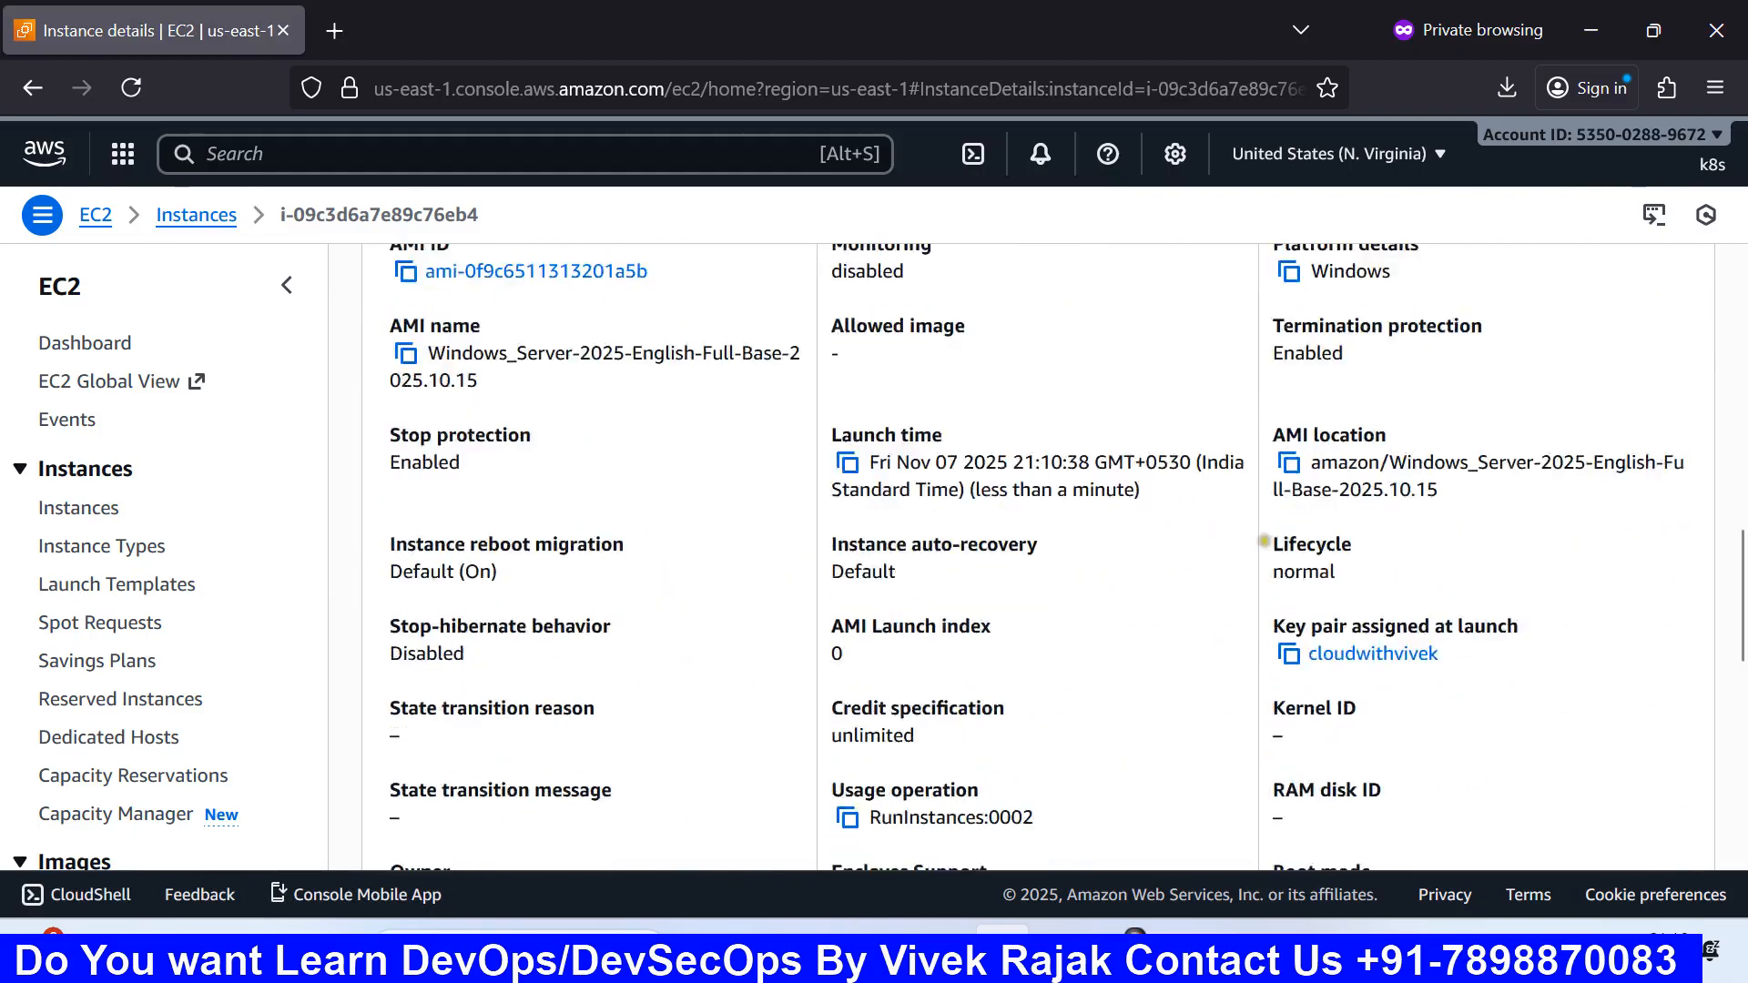
scroll(1411, 537, down, 2)
scroll(1065, 557, up, 5)
scroll(1066, 557, up, 12)
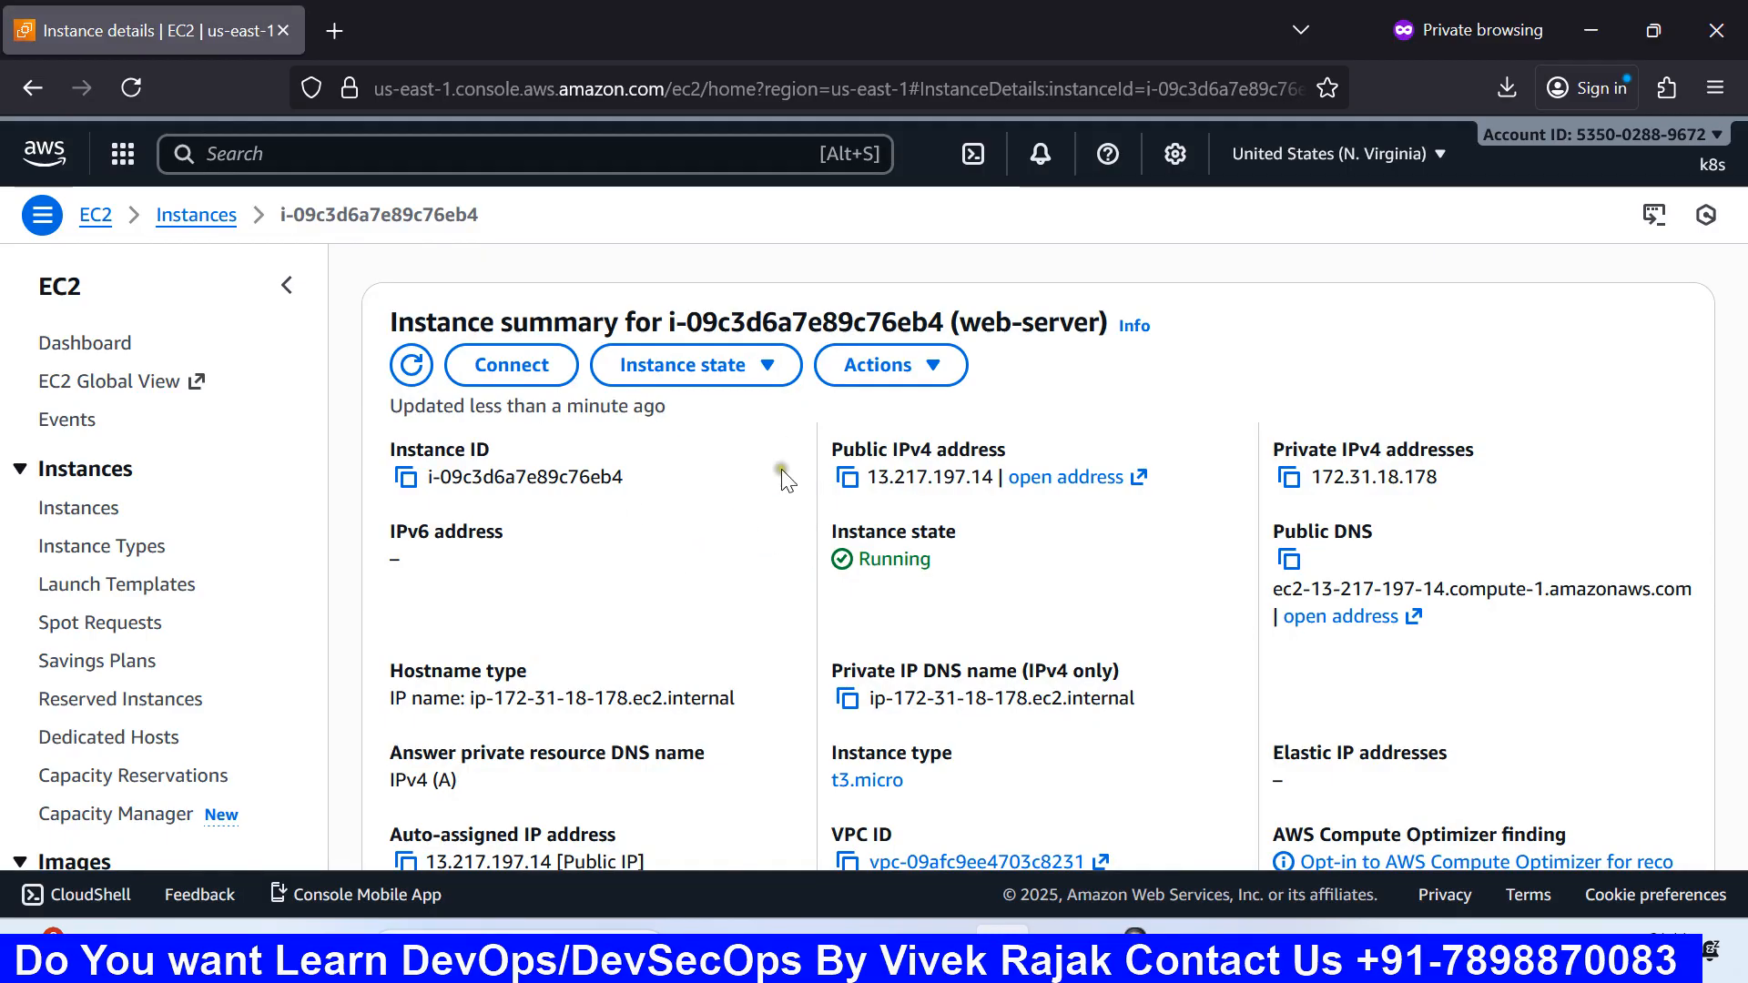
Step: Download web-server.rdp from the RDP client tab, open it and accept the unknown-publisher warning
click(512, 365)
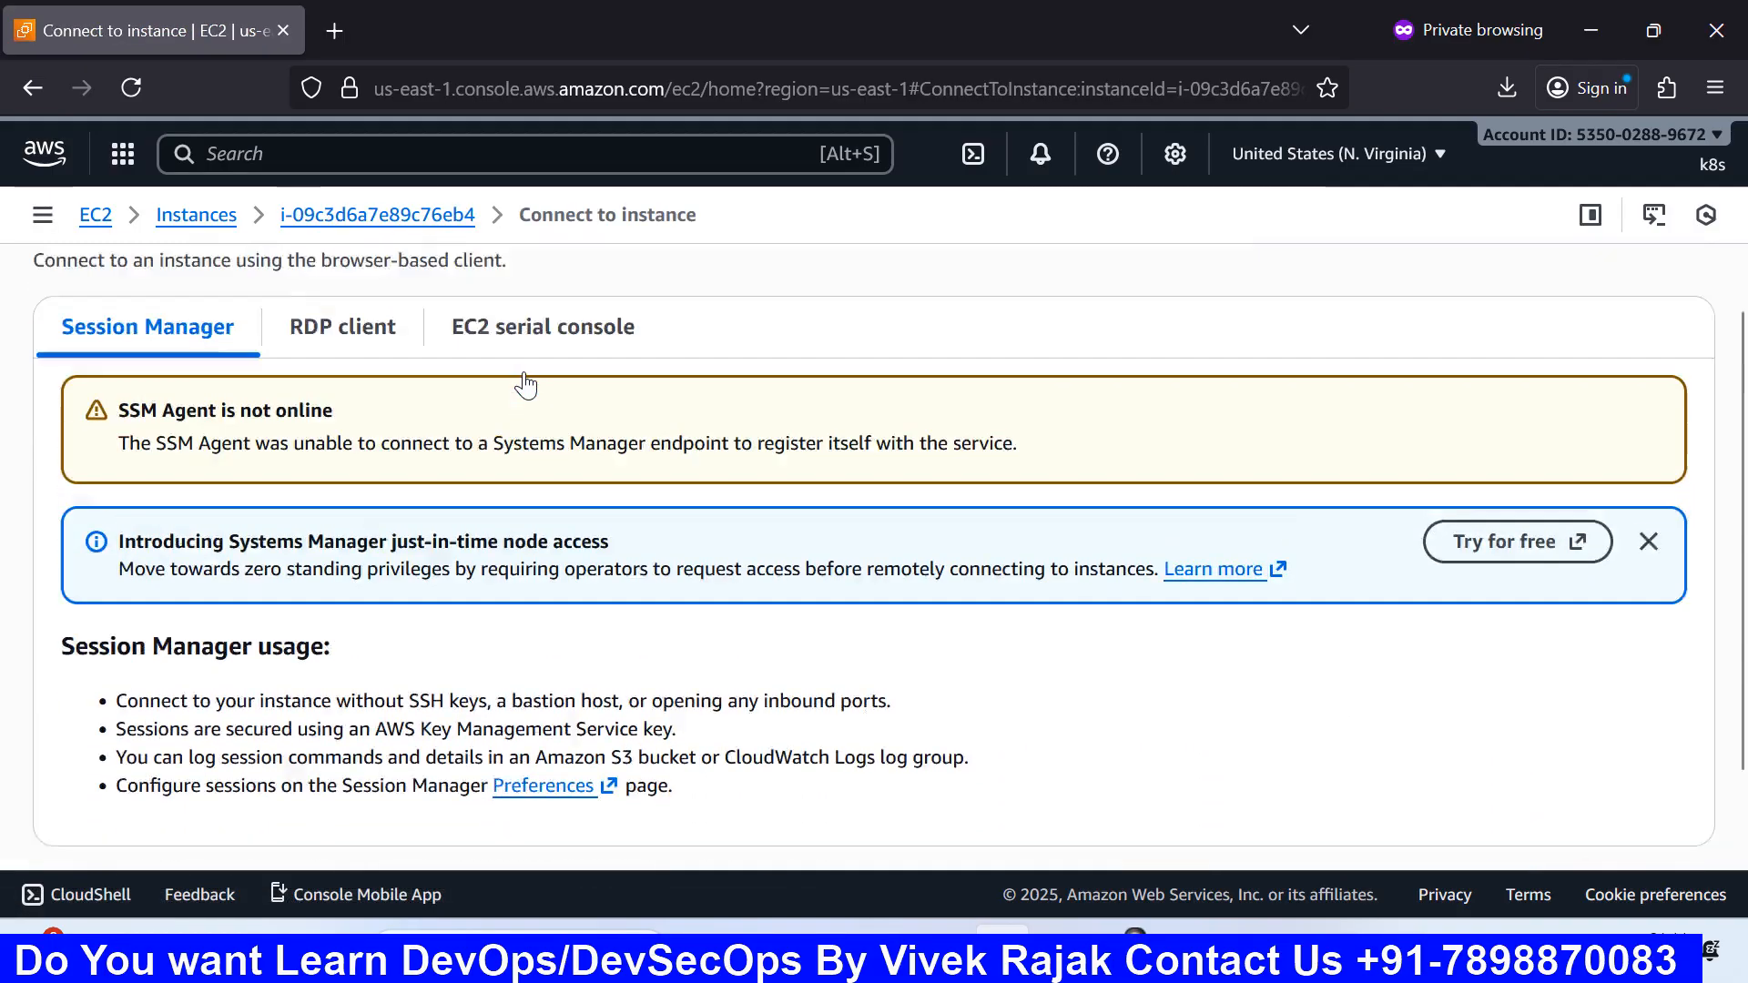
click(318, 392)
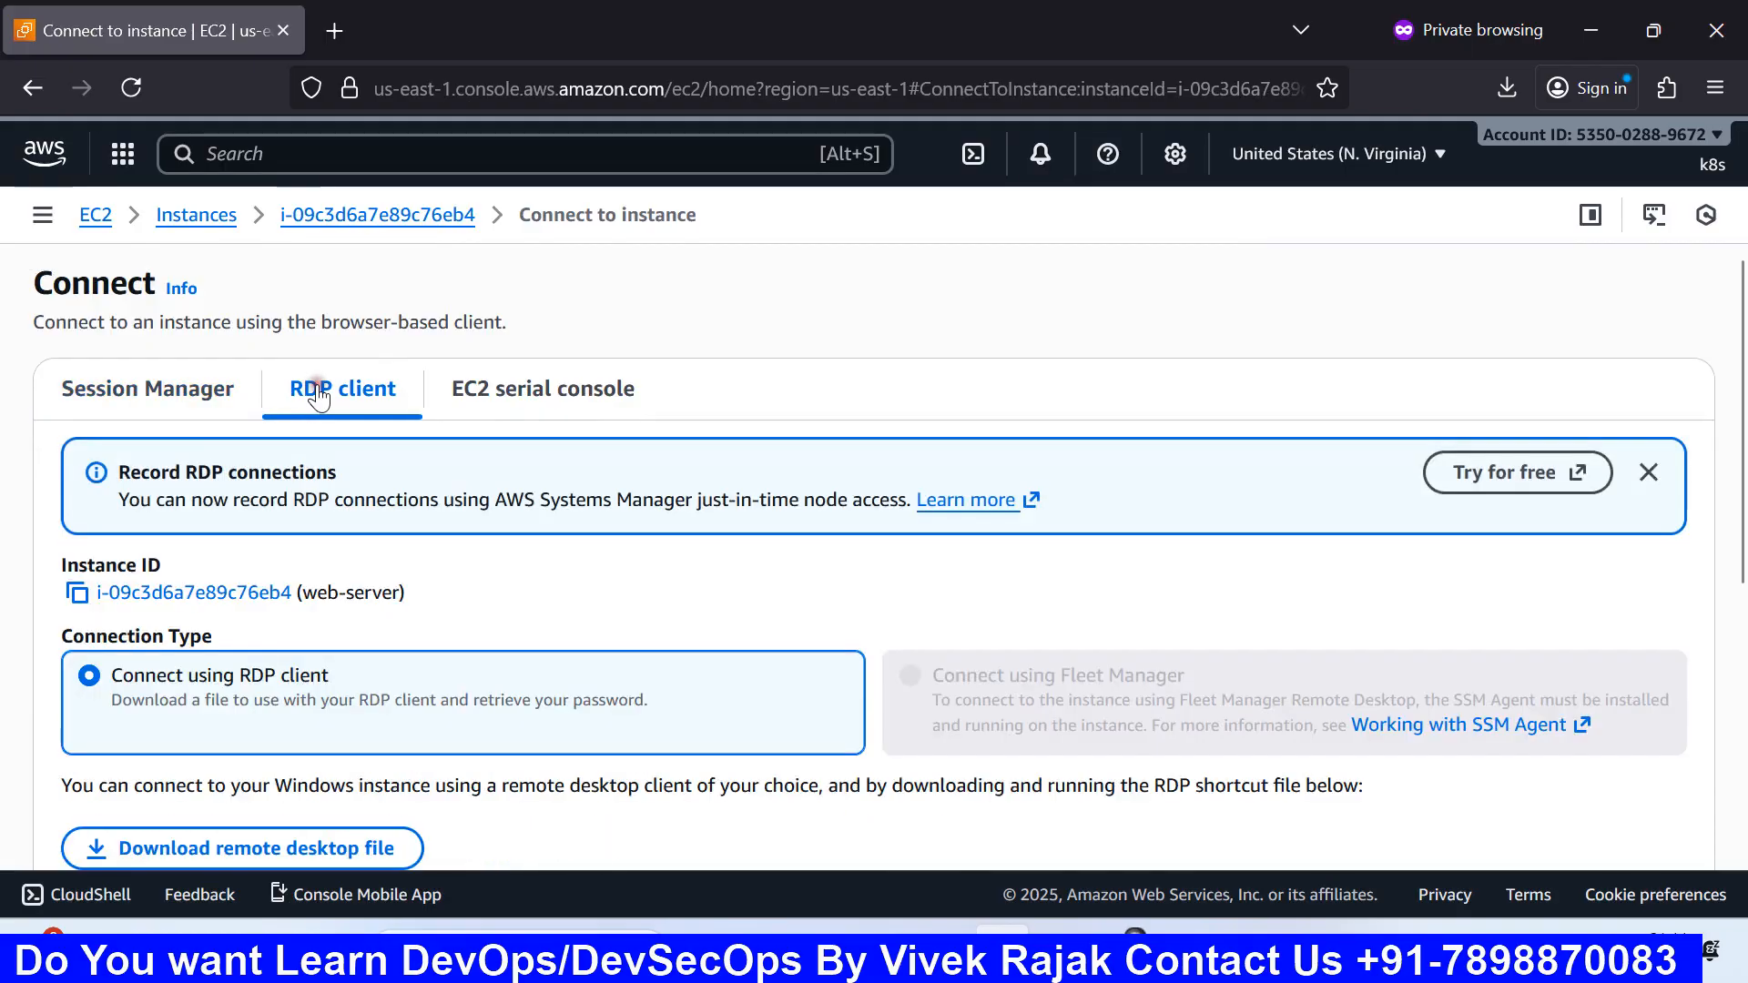
scroll(319, 394, down, 5)
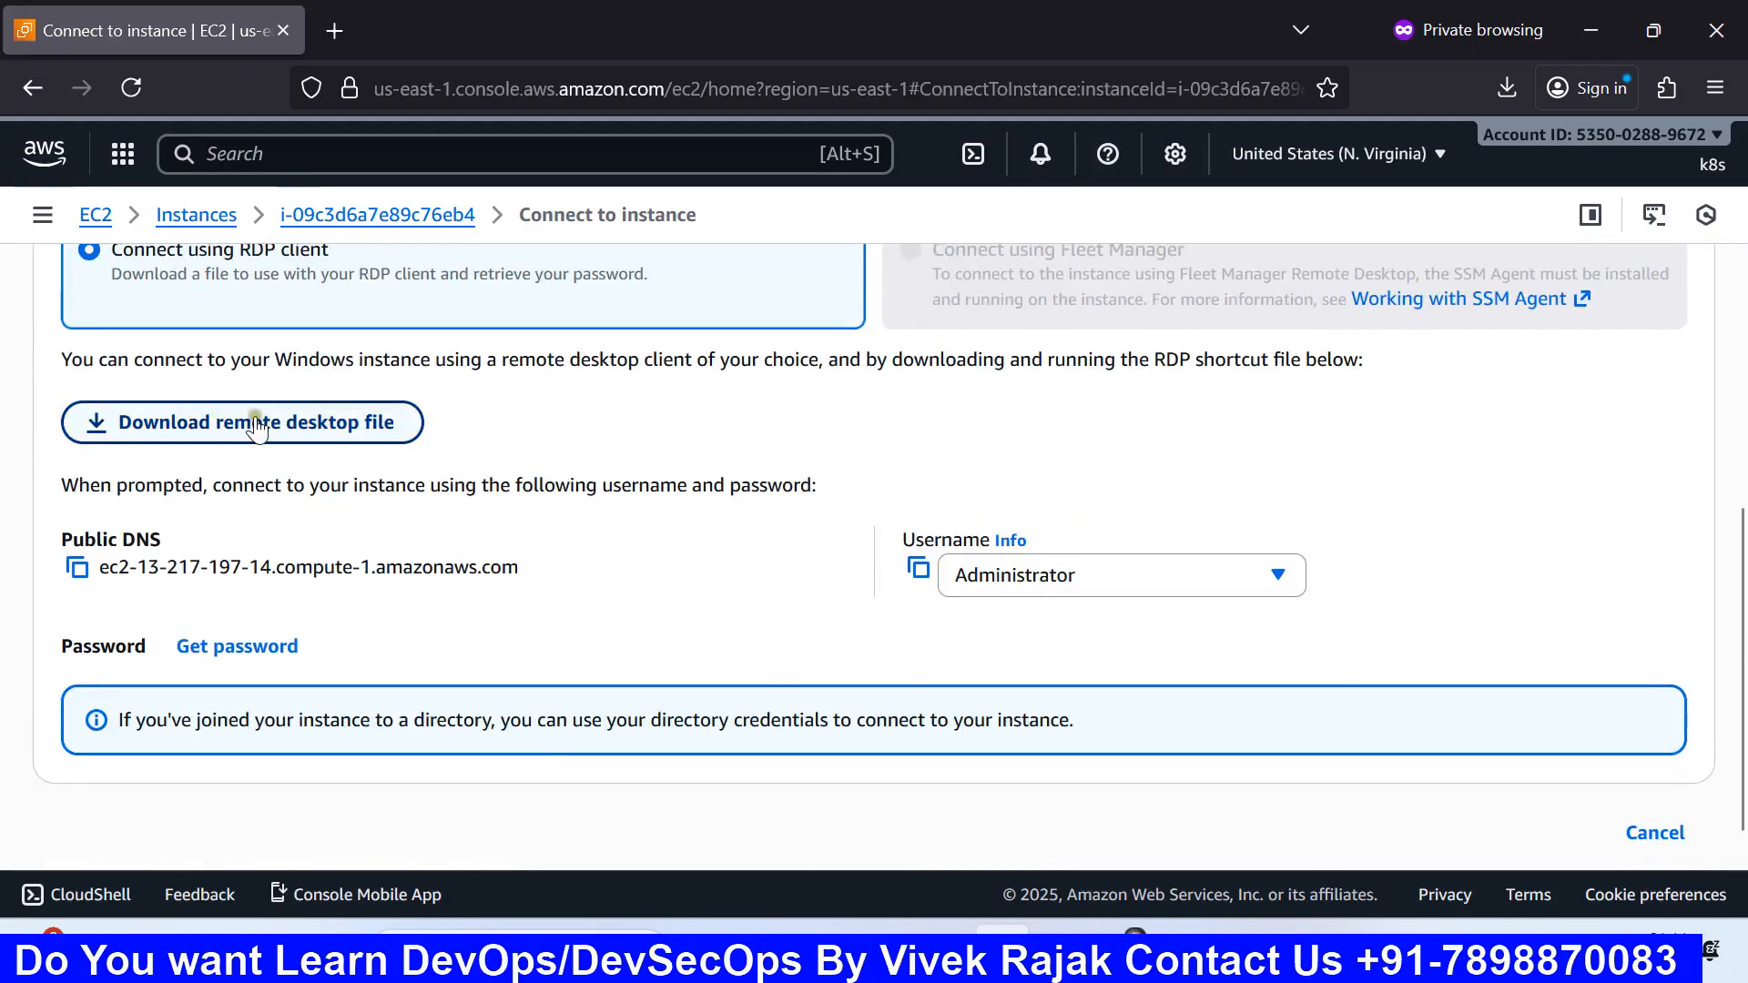
click(252, 444)
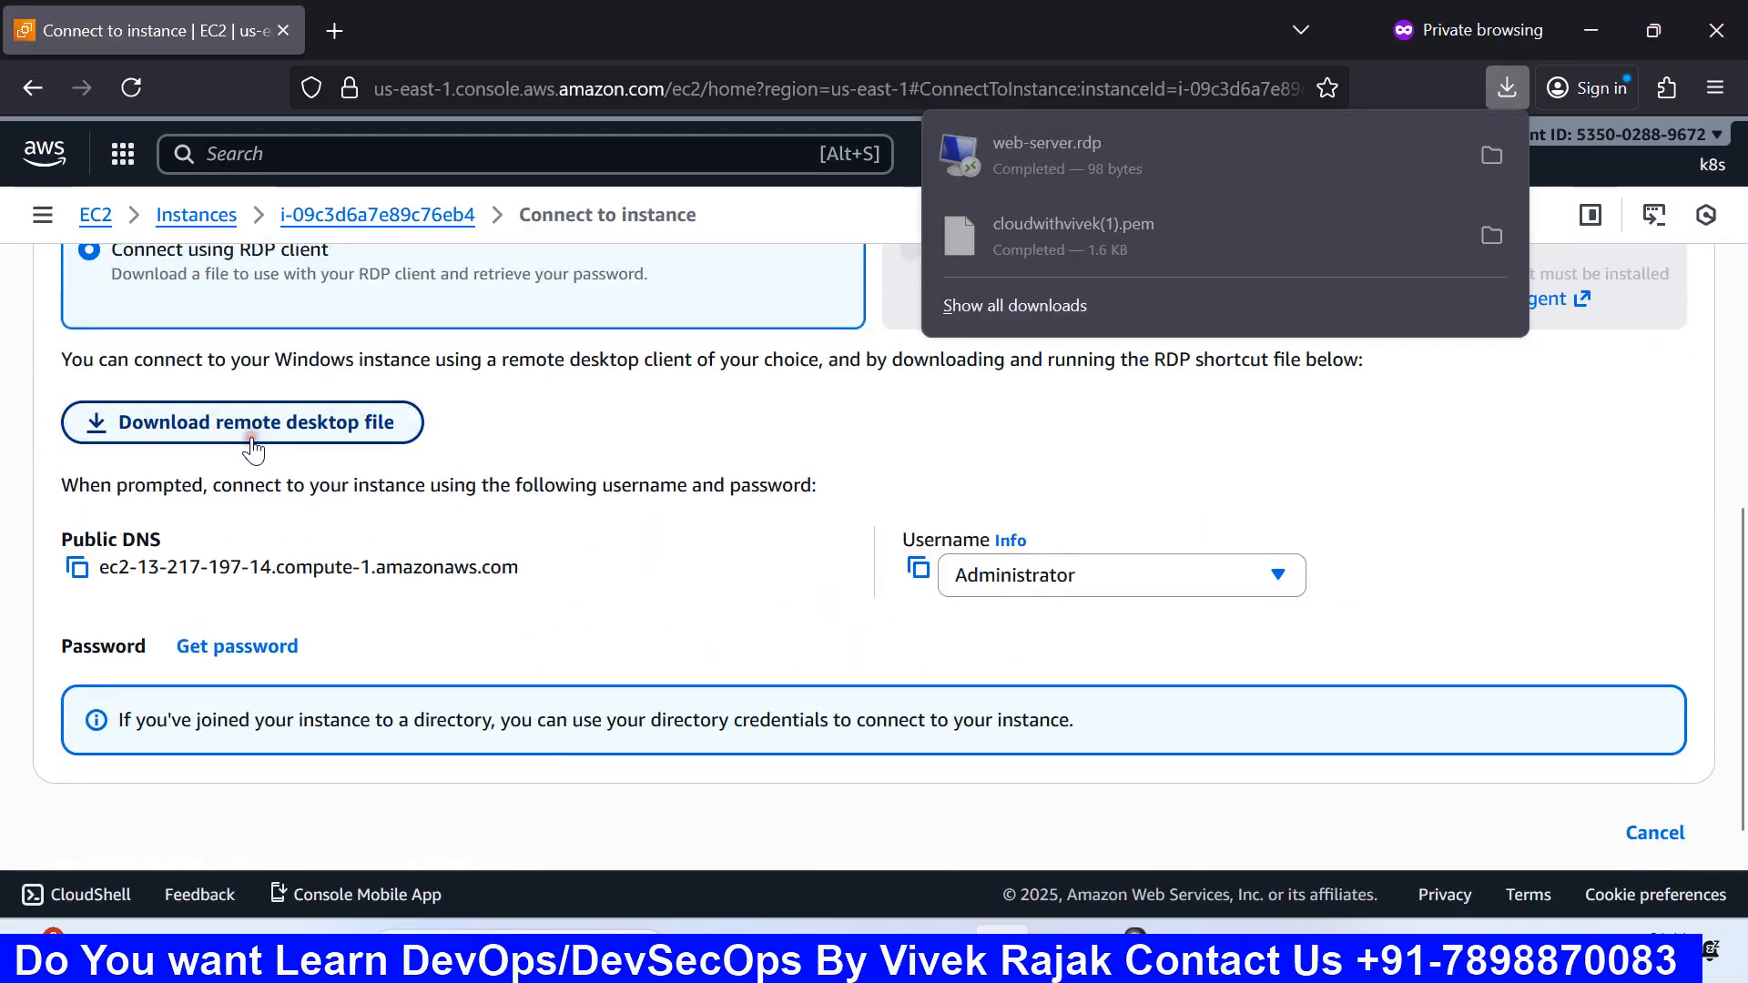
click(1066, 171)
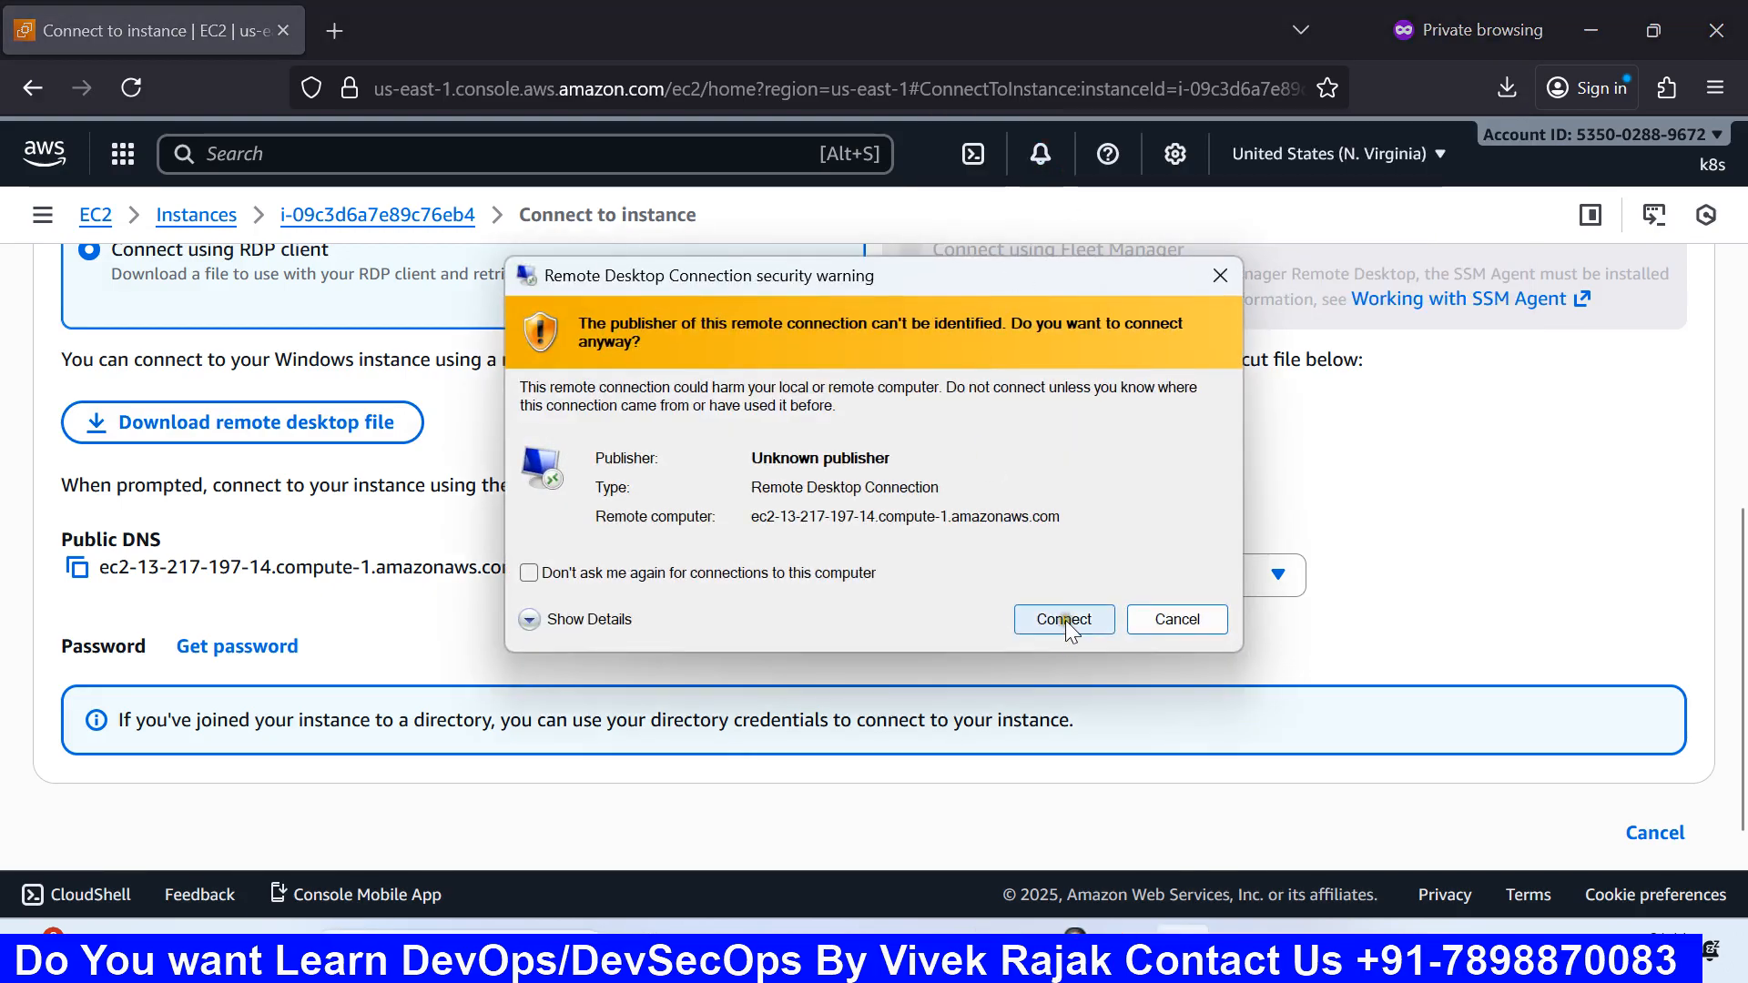
click(1063, 620)
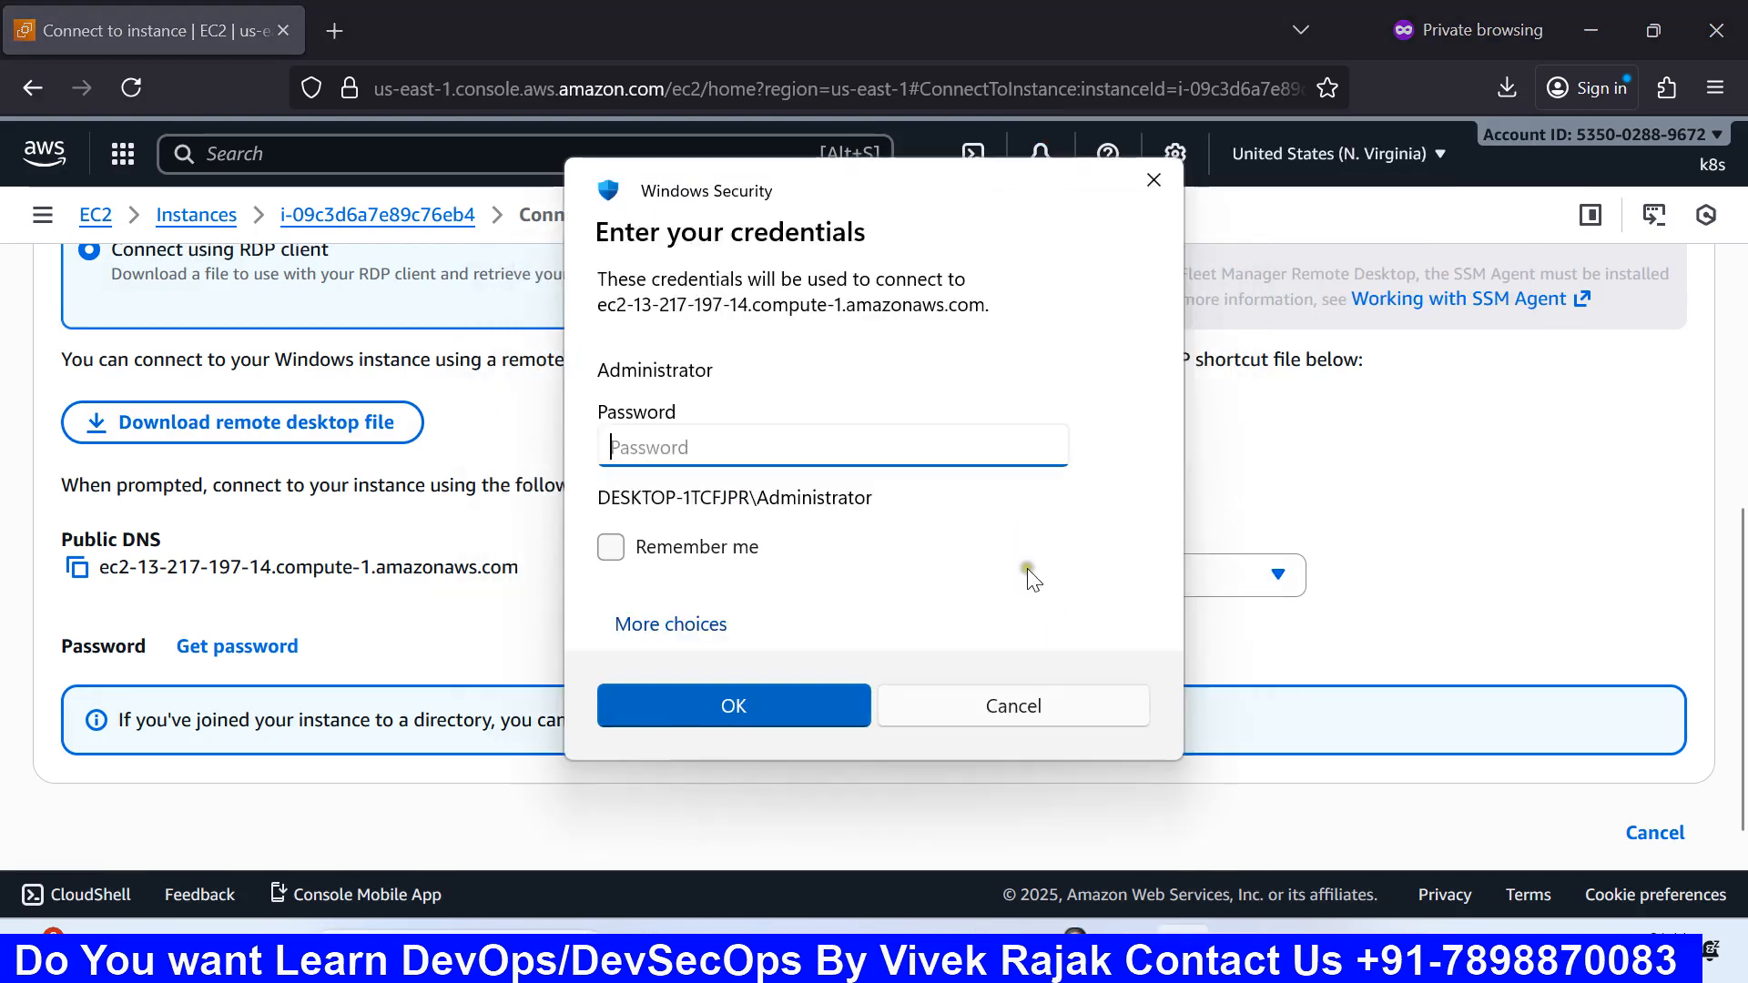
Step: Back in the console, try Get password, which is not available yet, and leave that page
click(437, 543)
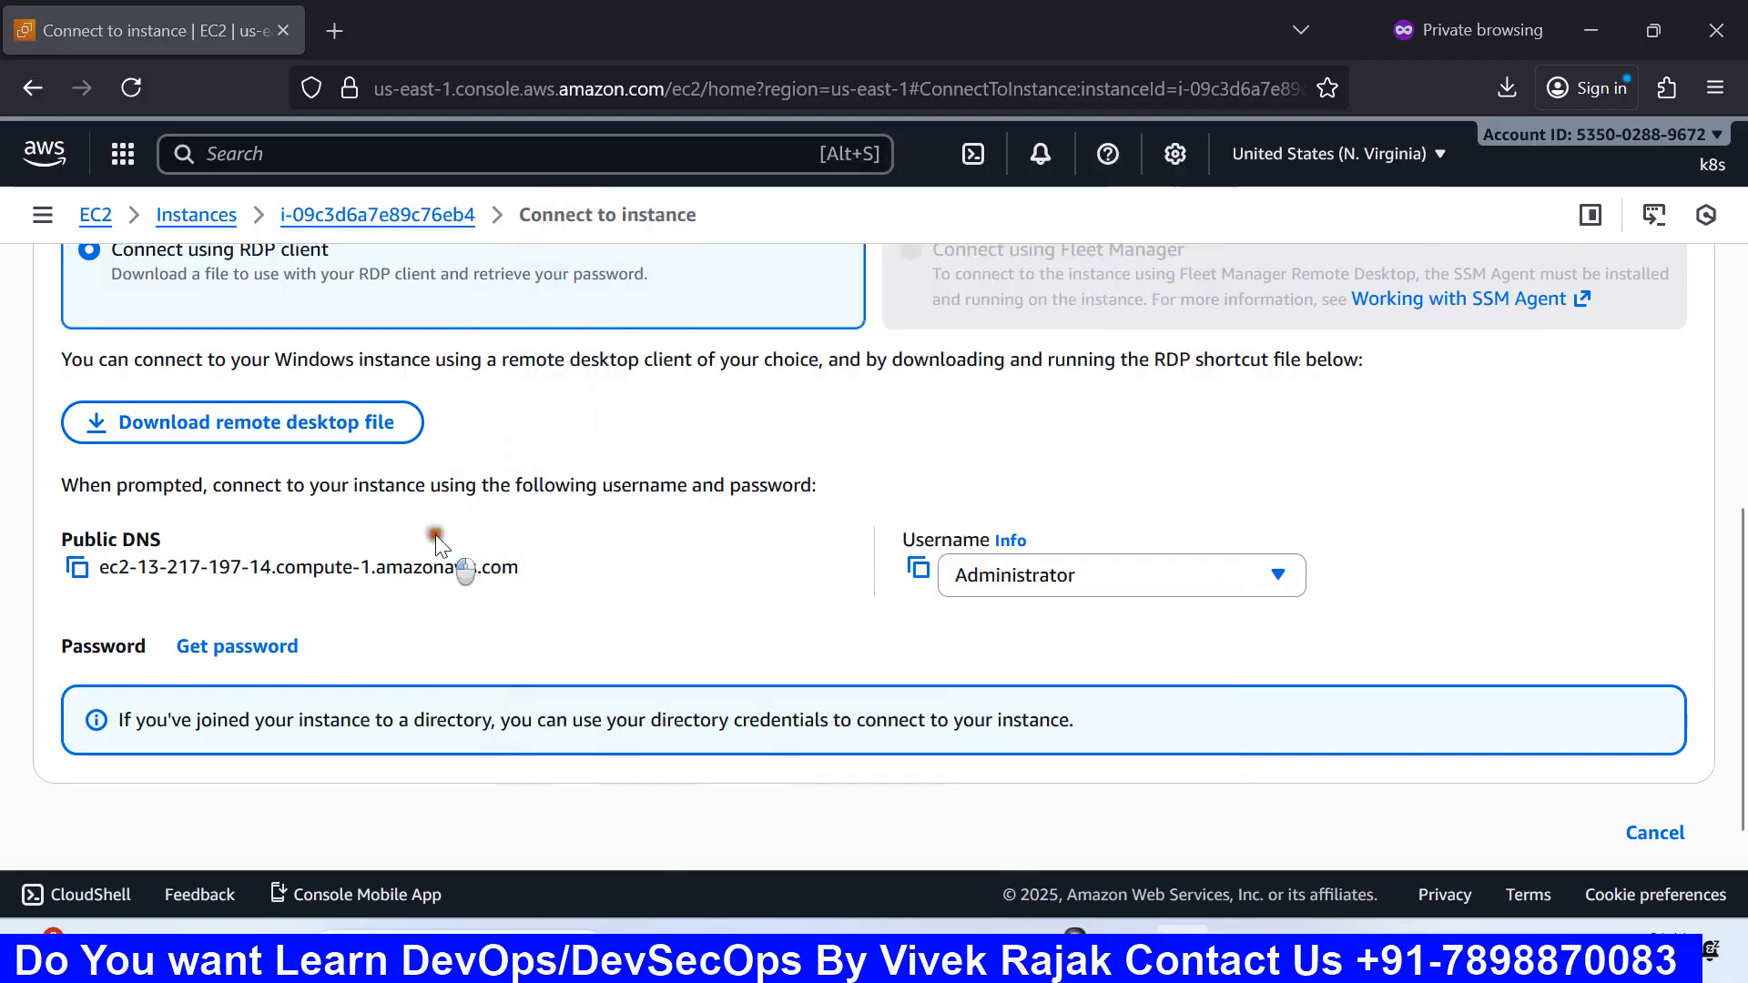
click(193, 647)
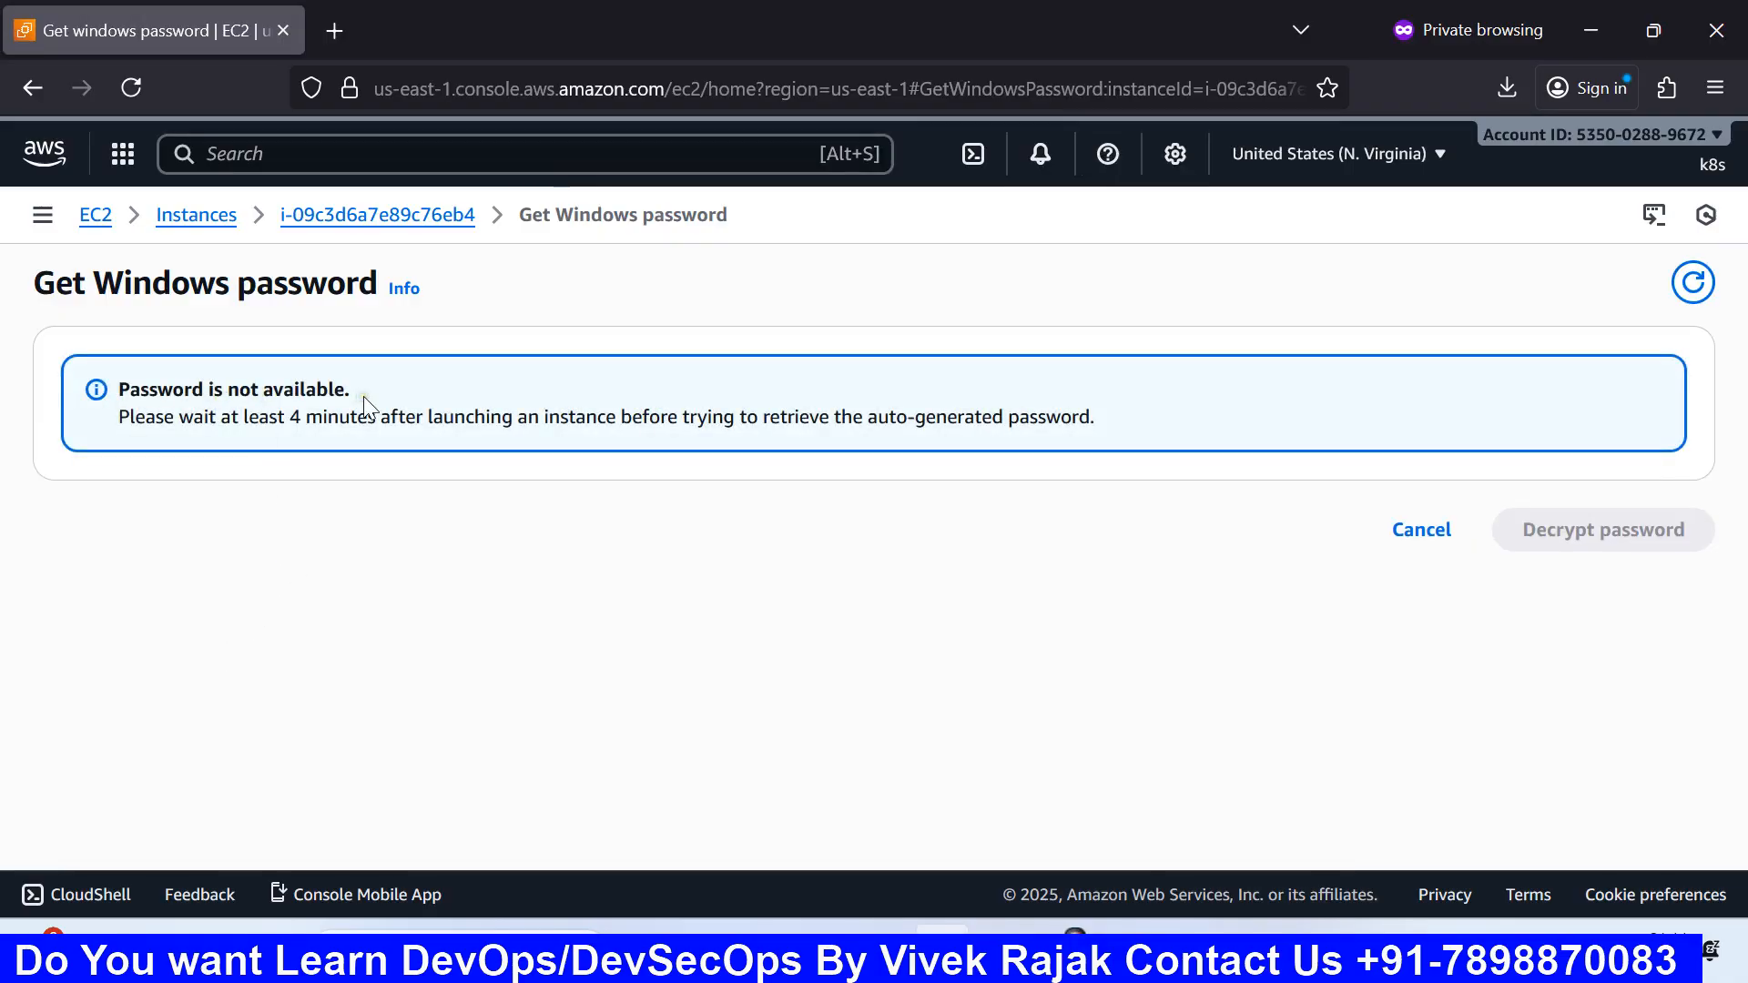
click(1432, 535)
Step: Review web-server's RDP details: public DNS ec2-13-217-197-14.compute-1.amazonaws.com and username Administrator
scroll(461, 692, down, 5)
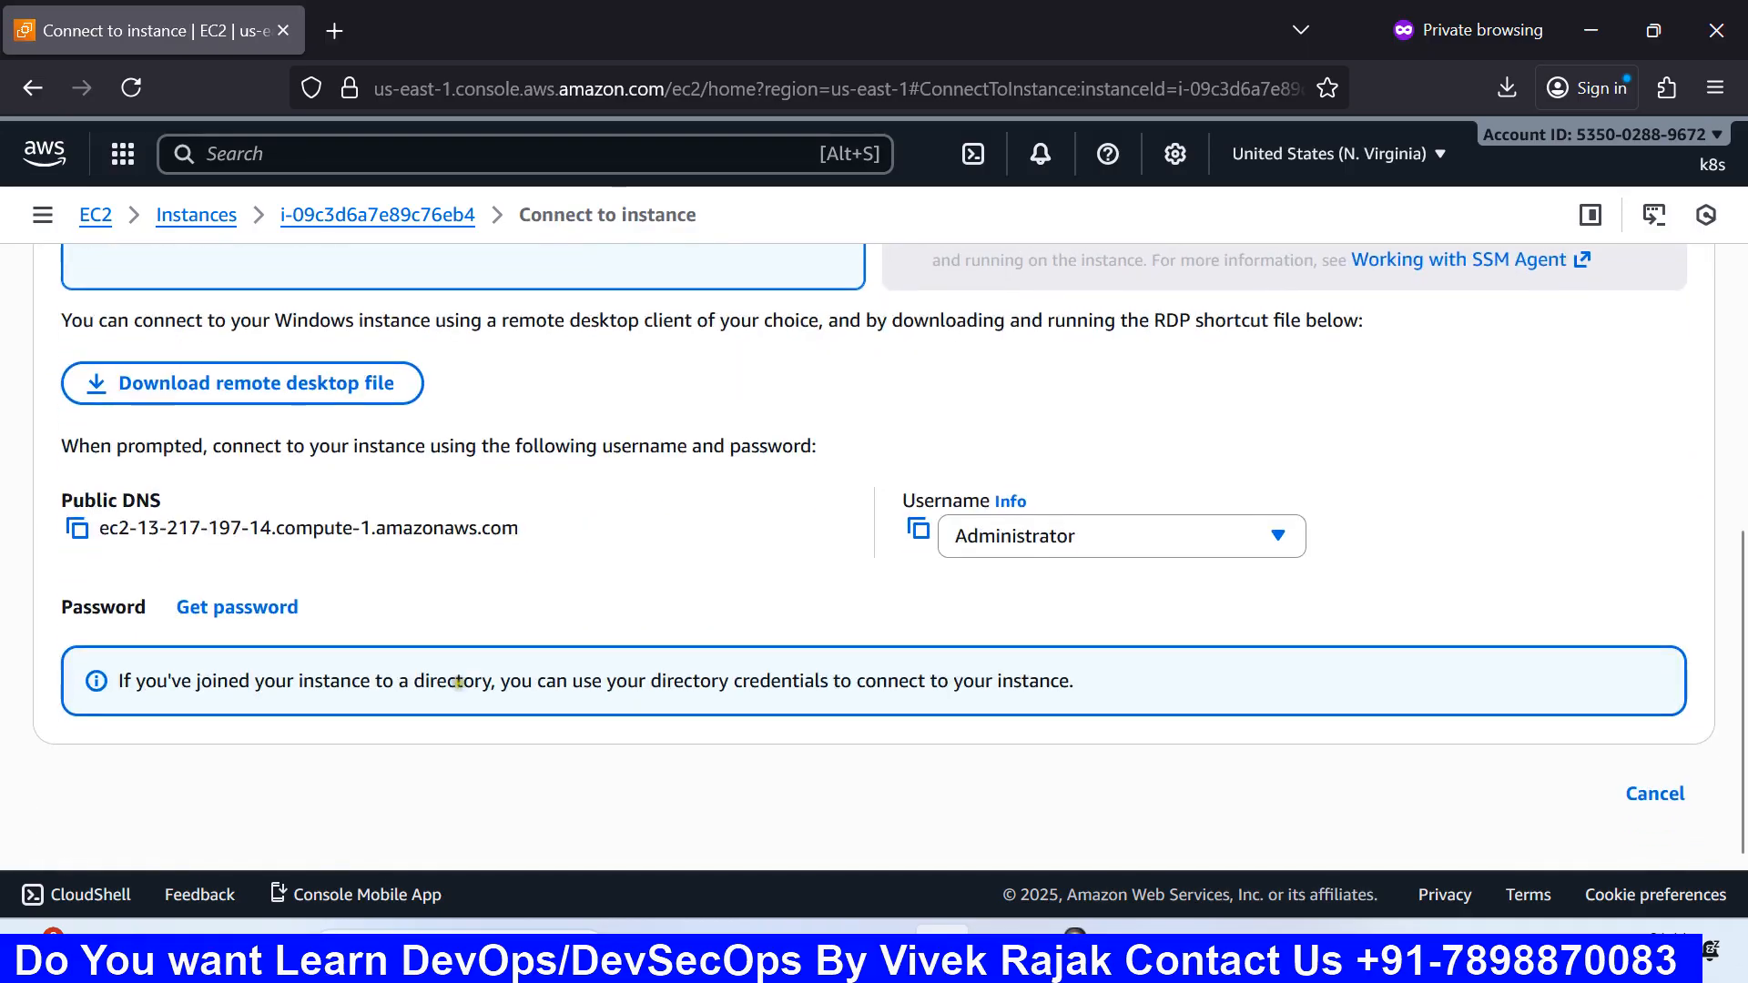
scroll(455, 577, up, 5)
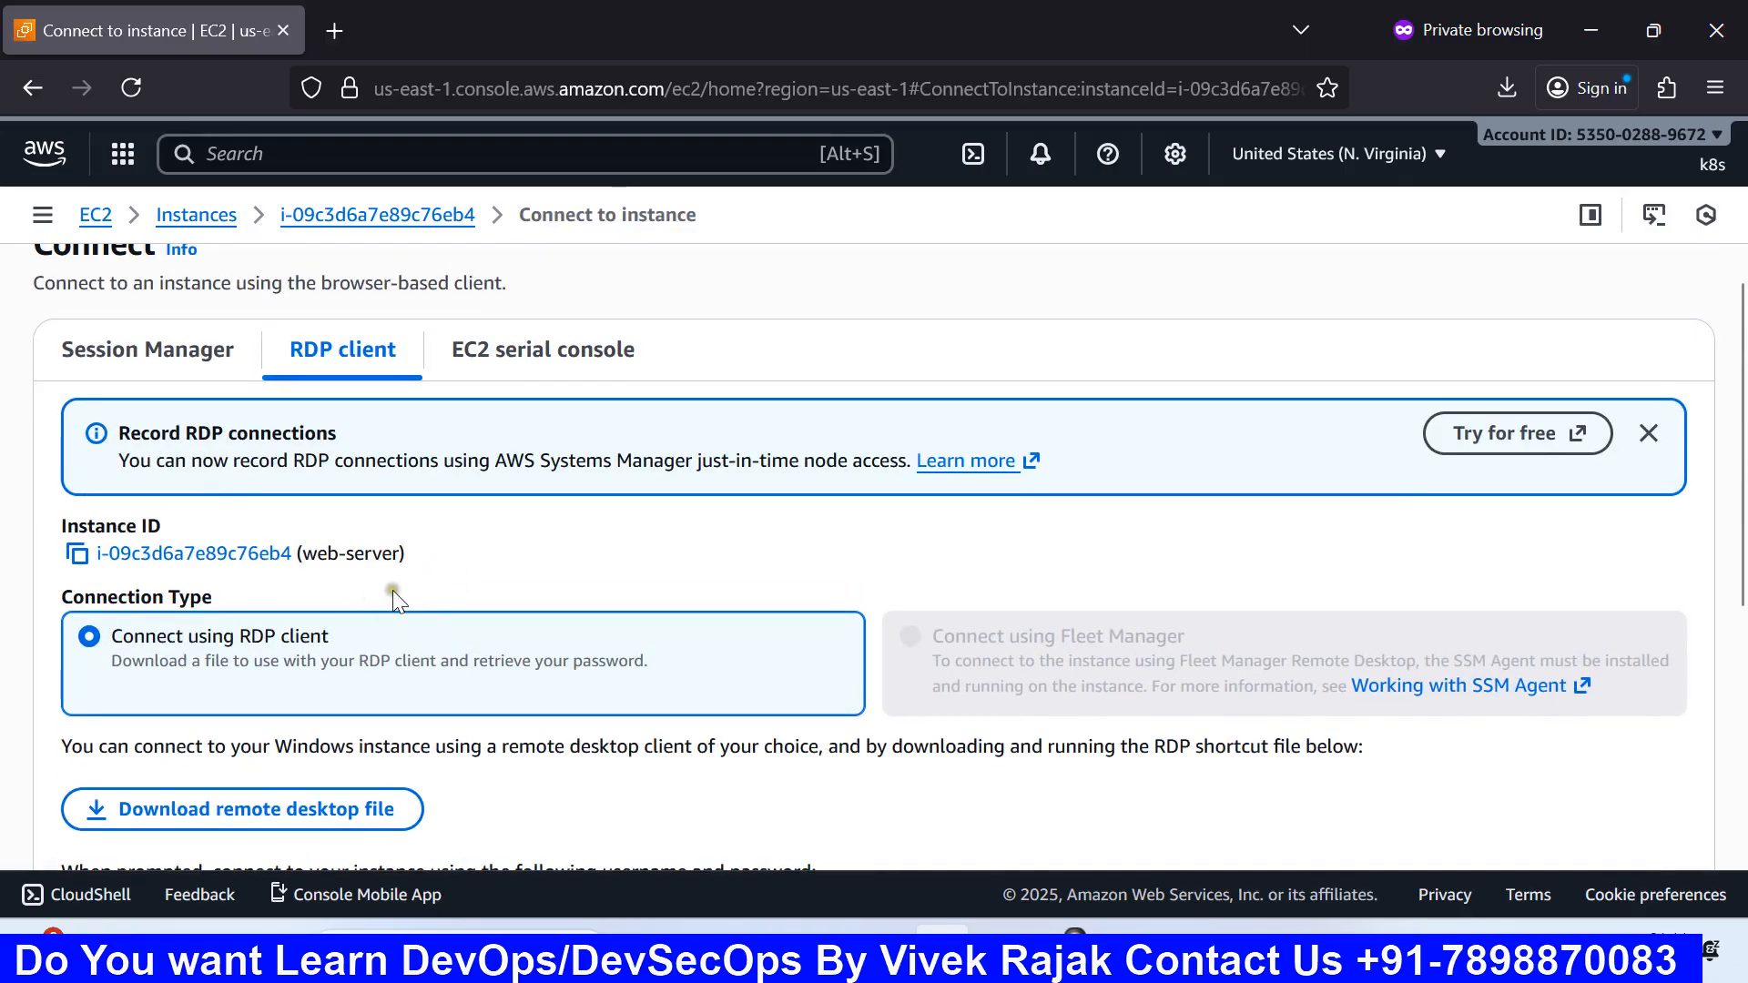
scroll(392, 590, down, 3)
scroll(355, 587, down, 2)
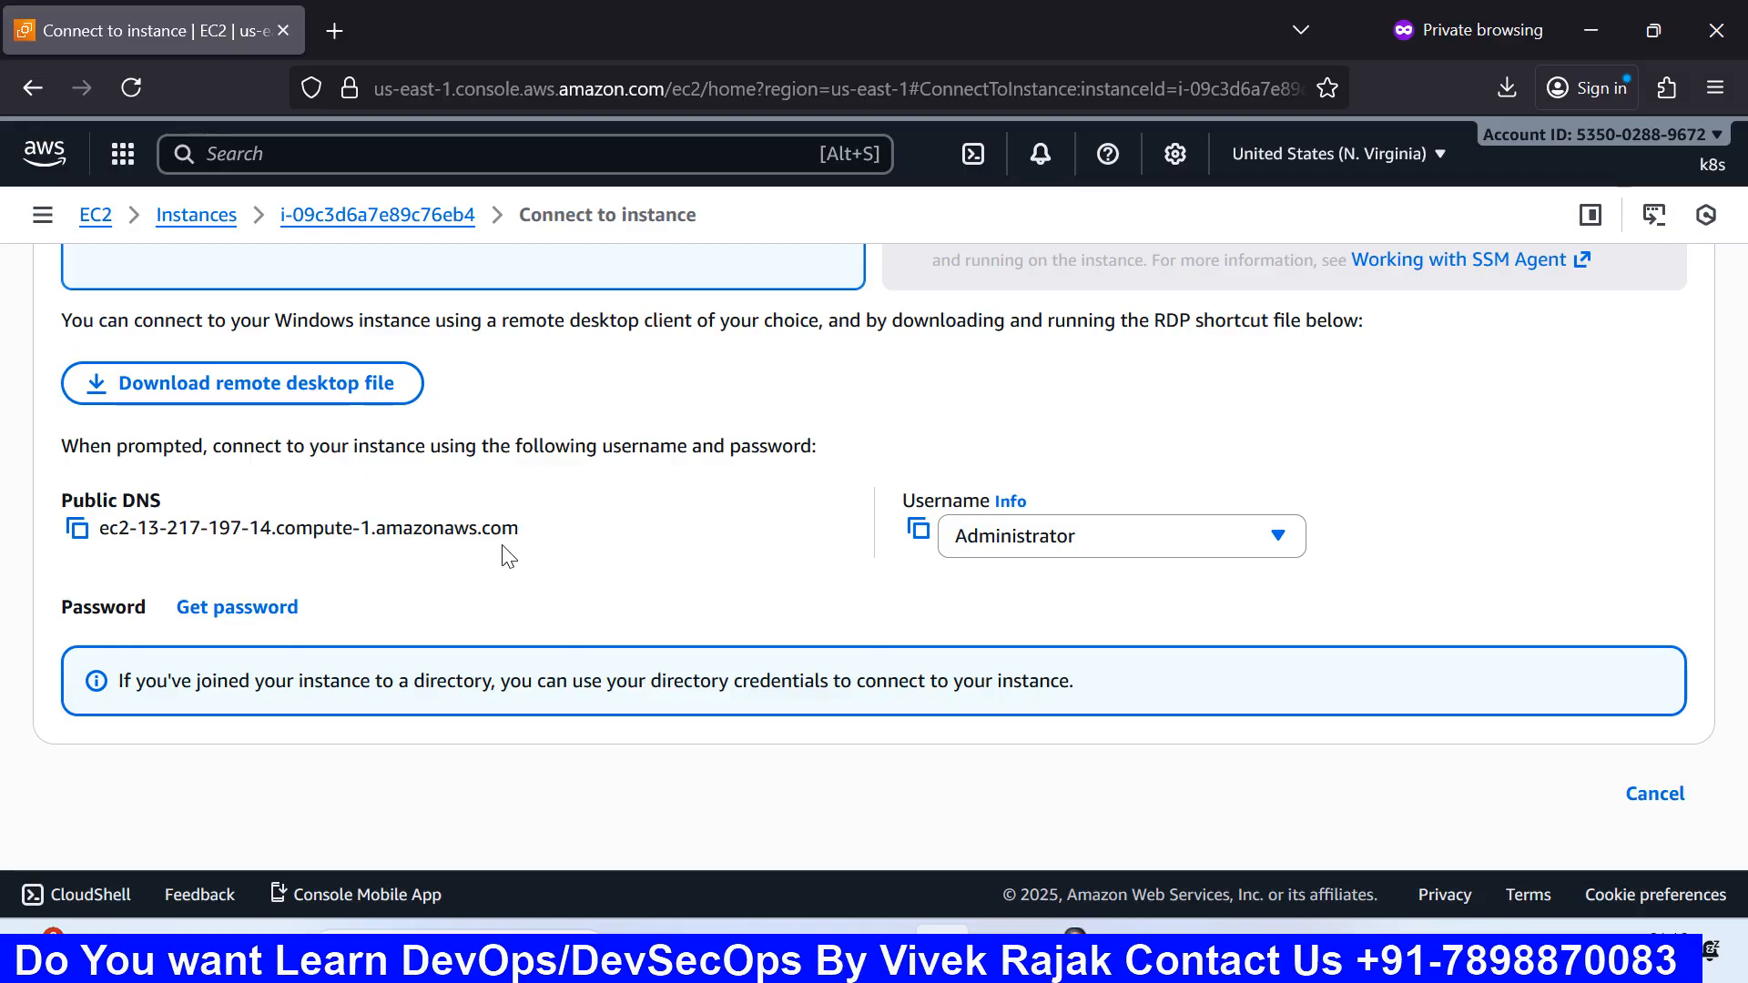
scroll(446, 437, up, 5)
scroll(449, 441, down, 5)
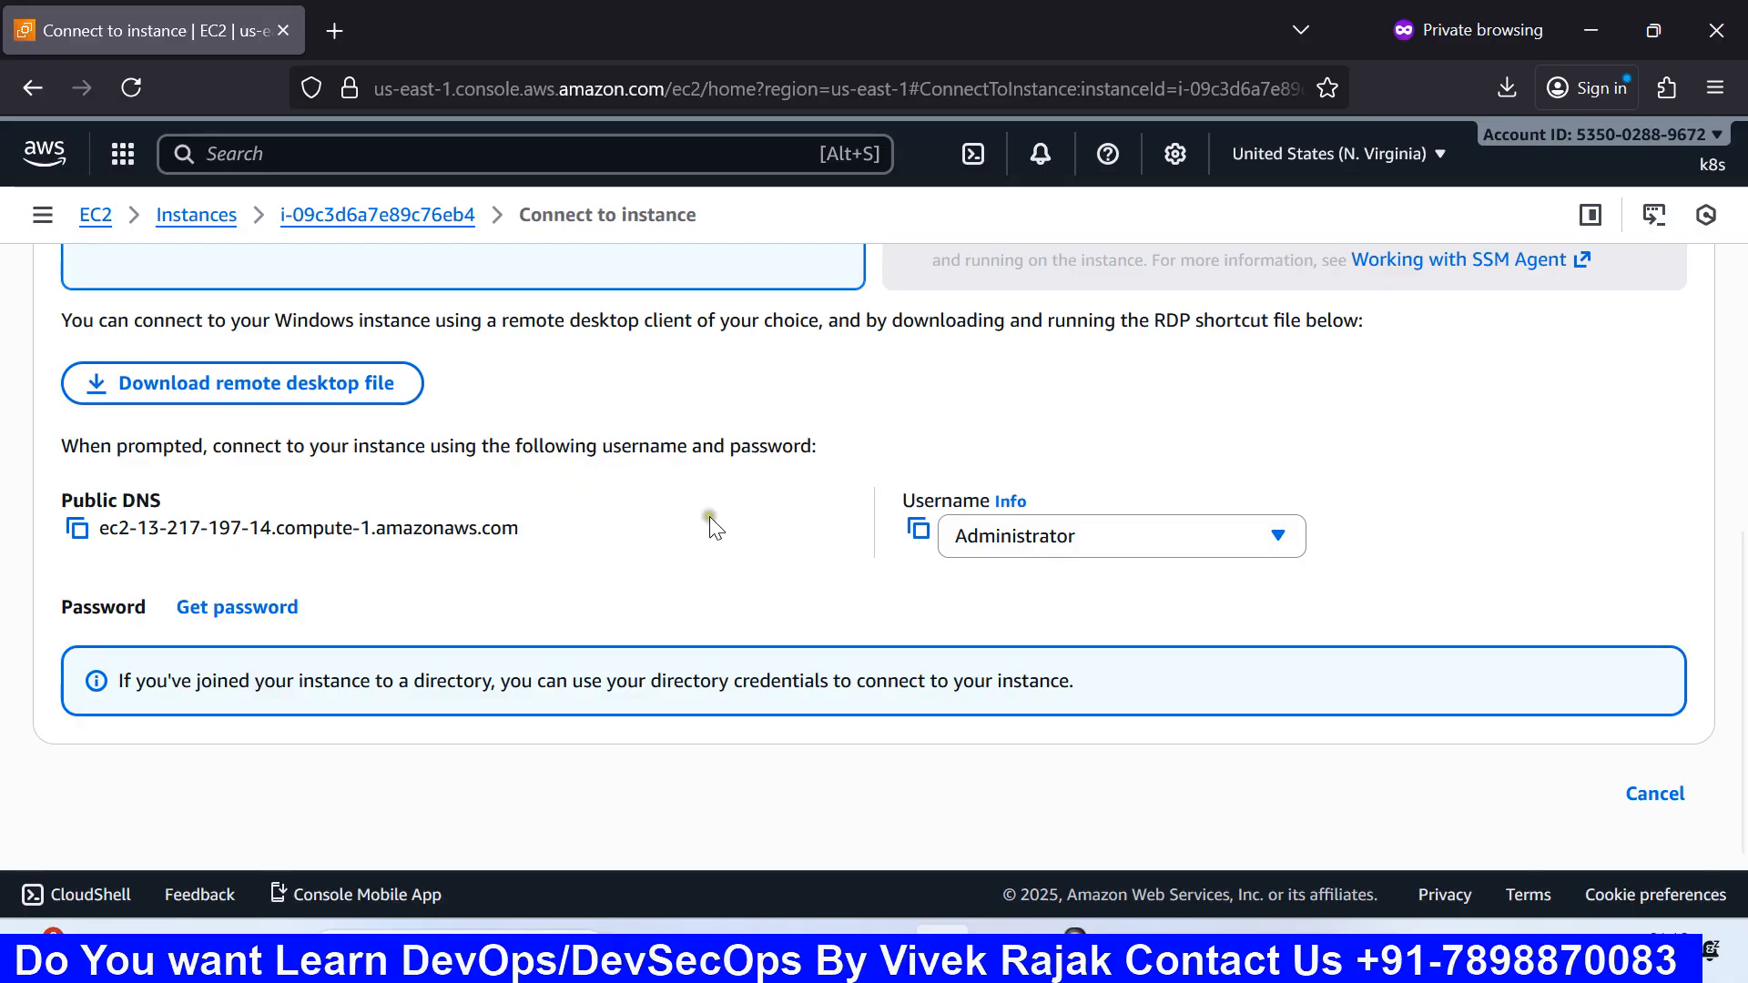
Step: In Paint, draw a wide rectangle inside the VPC box beneath the three numbered steps
mouse_move(1121, 947)
click(1270, 815)
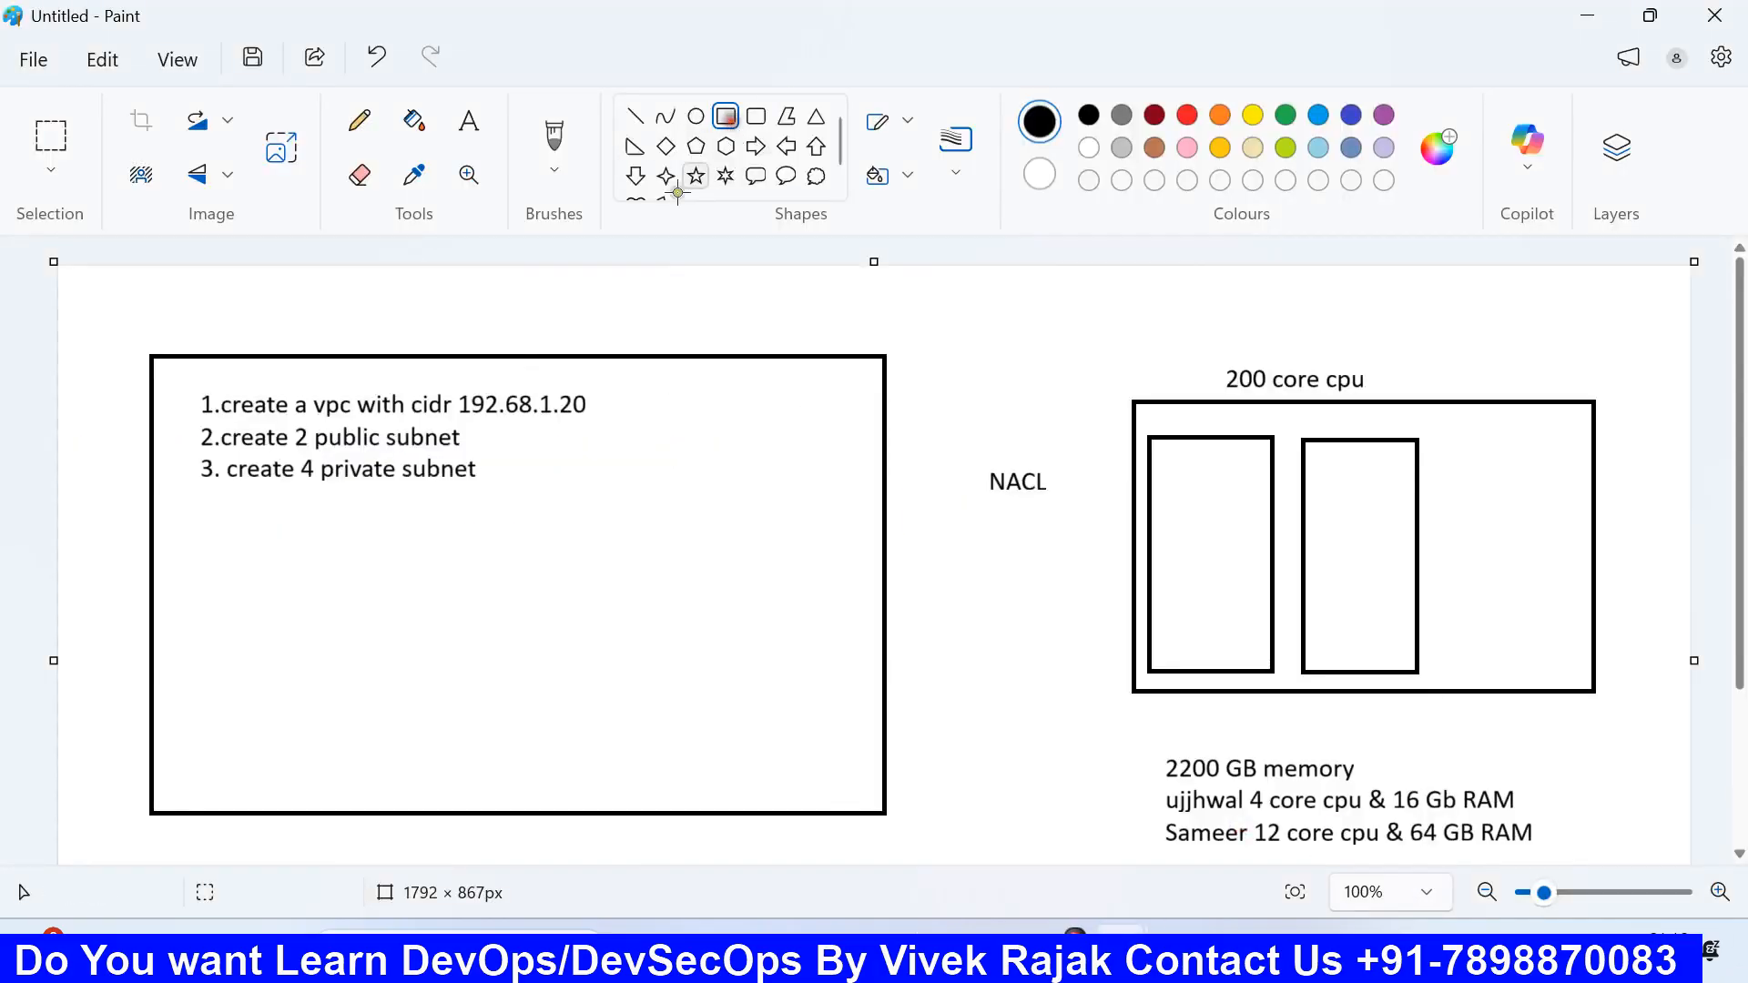
drag(200, 584, 555, 654)
click(593, 610)
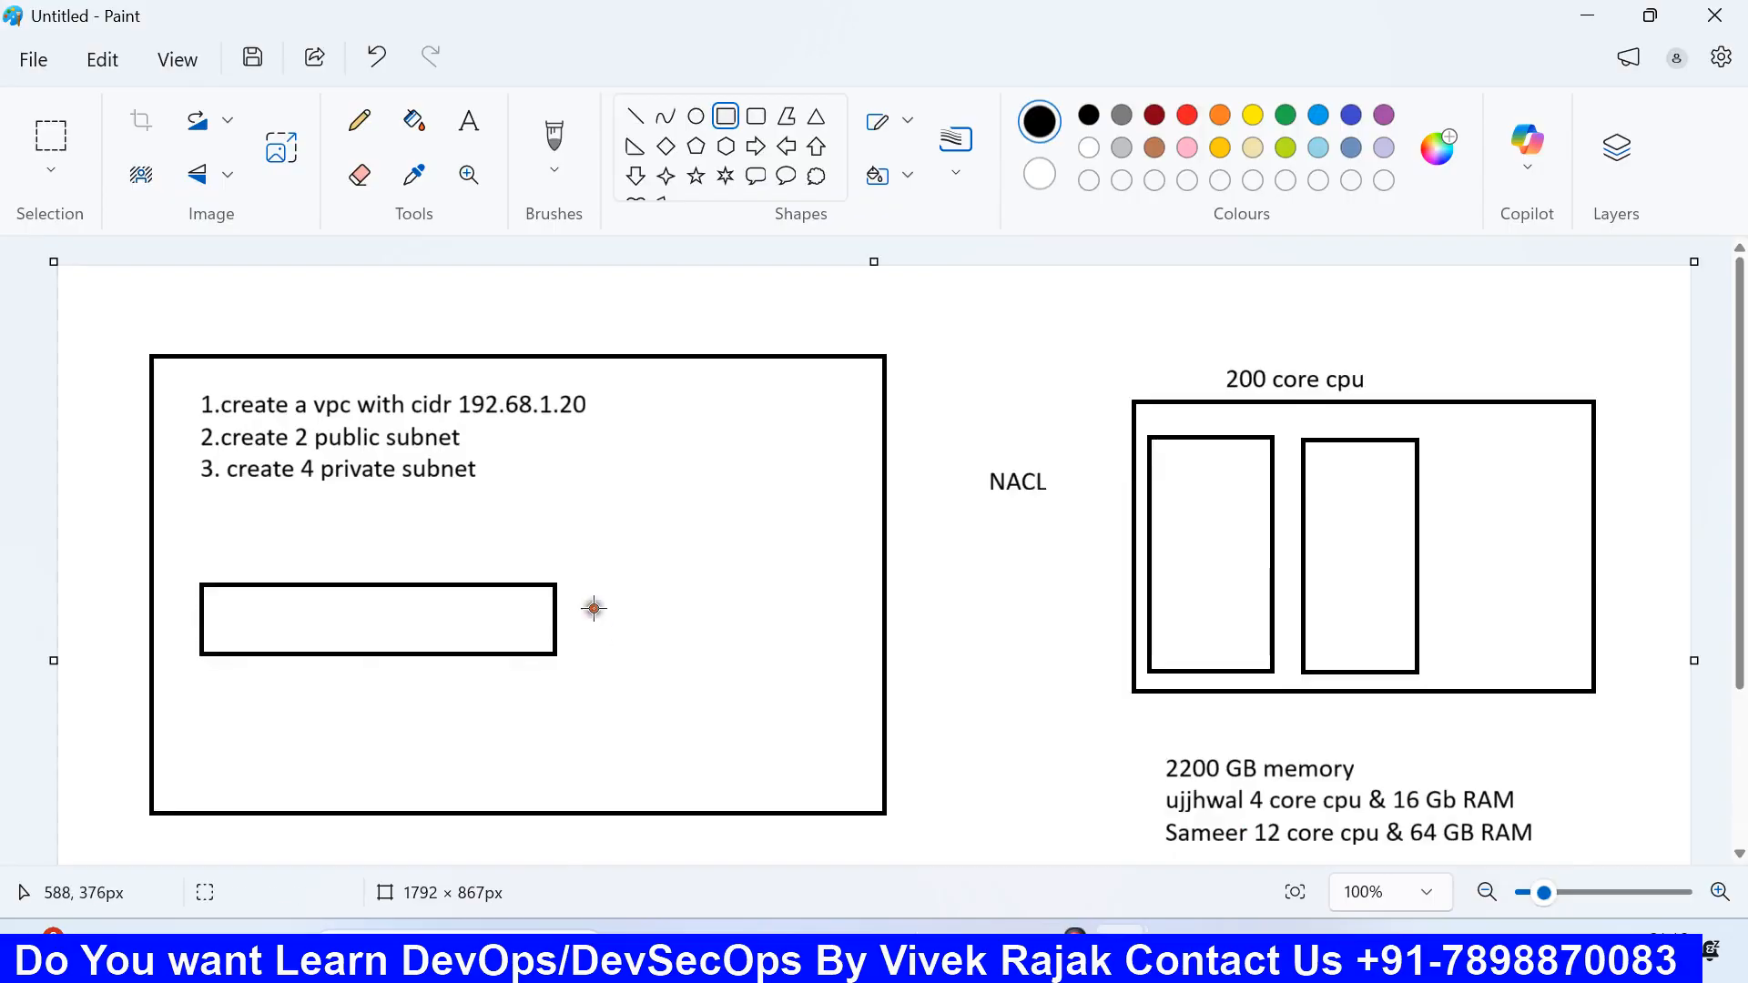
click(468, 120)
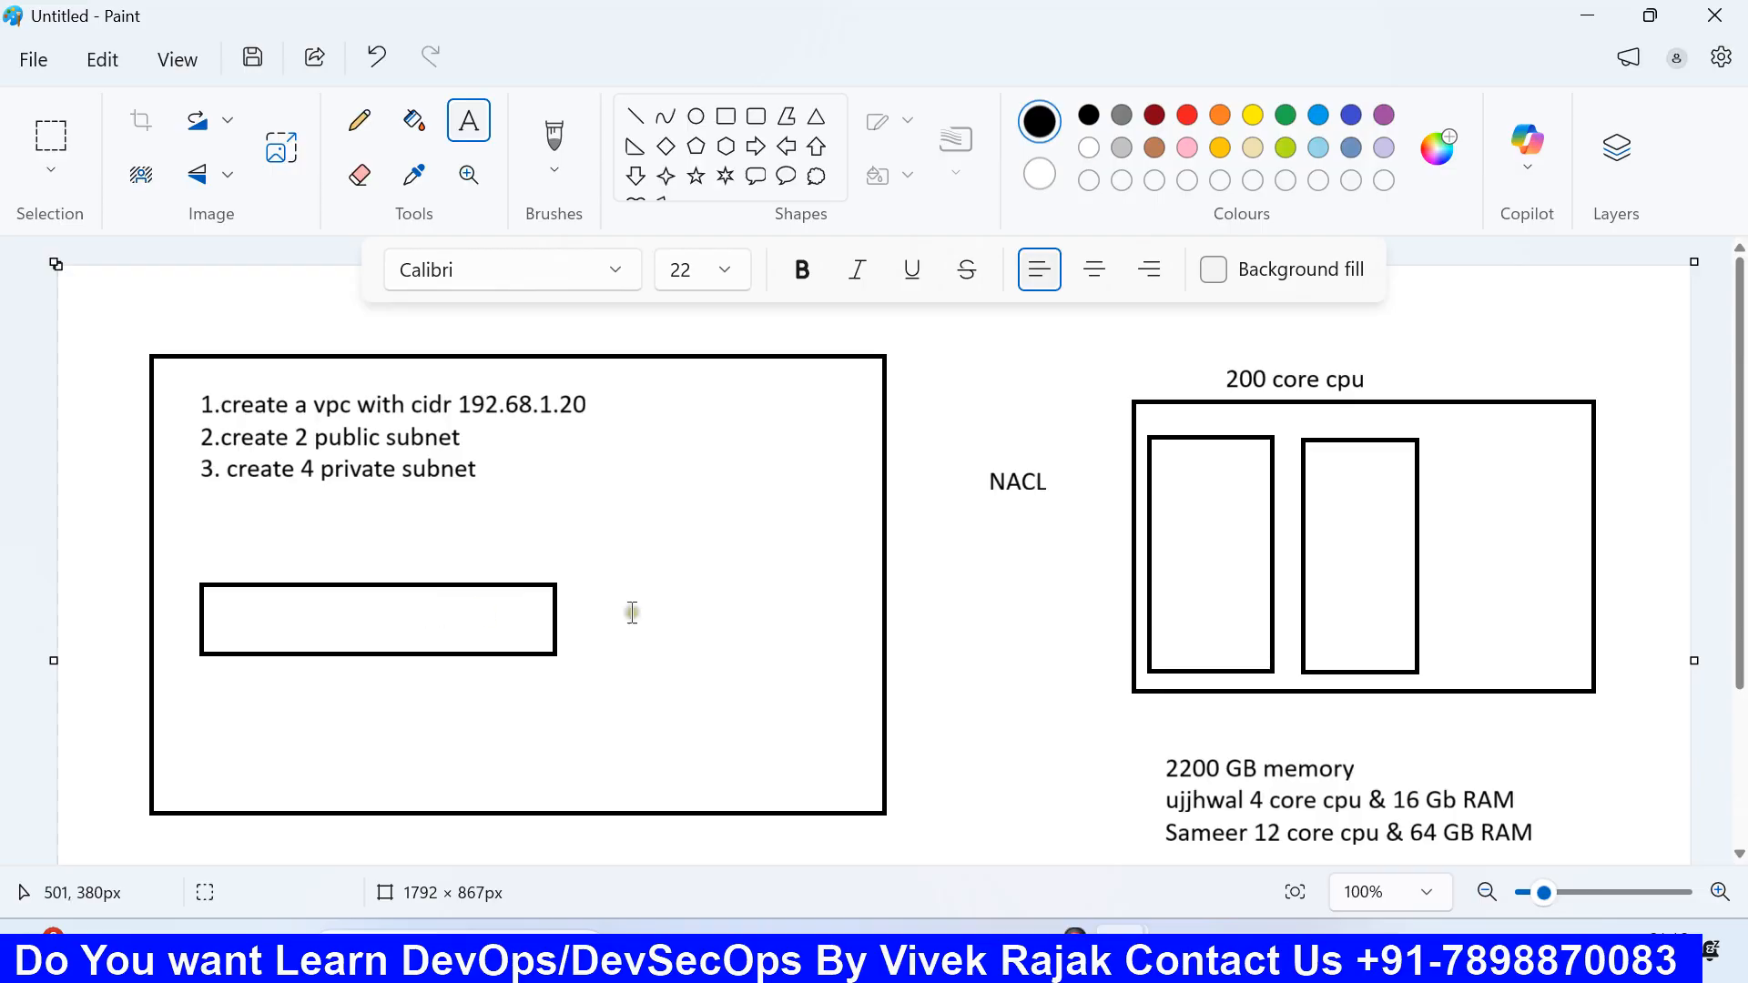
Step: Open web-server's Get Windows password form and start uploading a private key file
click(942, 951)
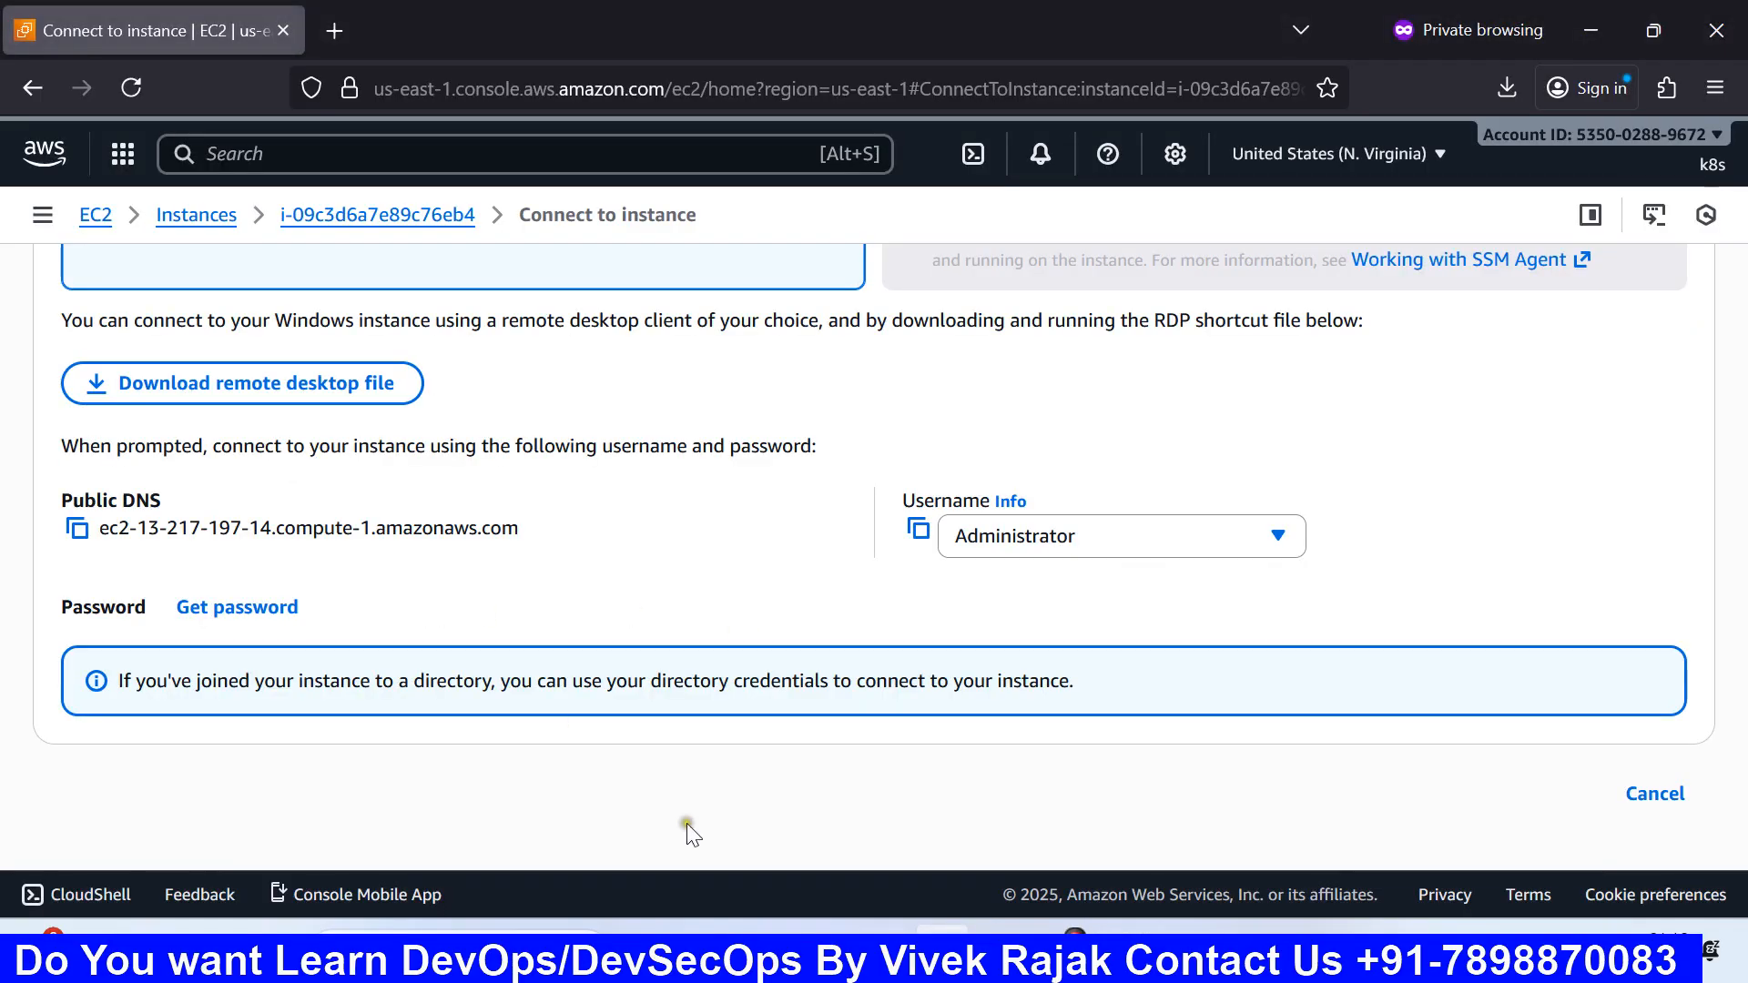
click(279, 613)
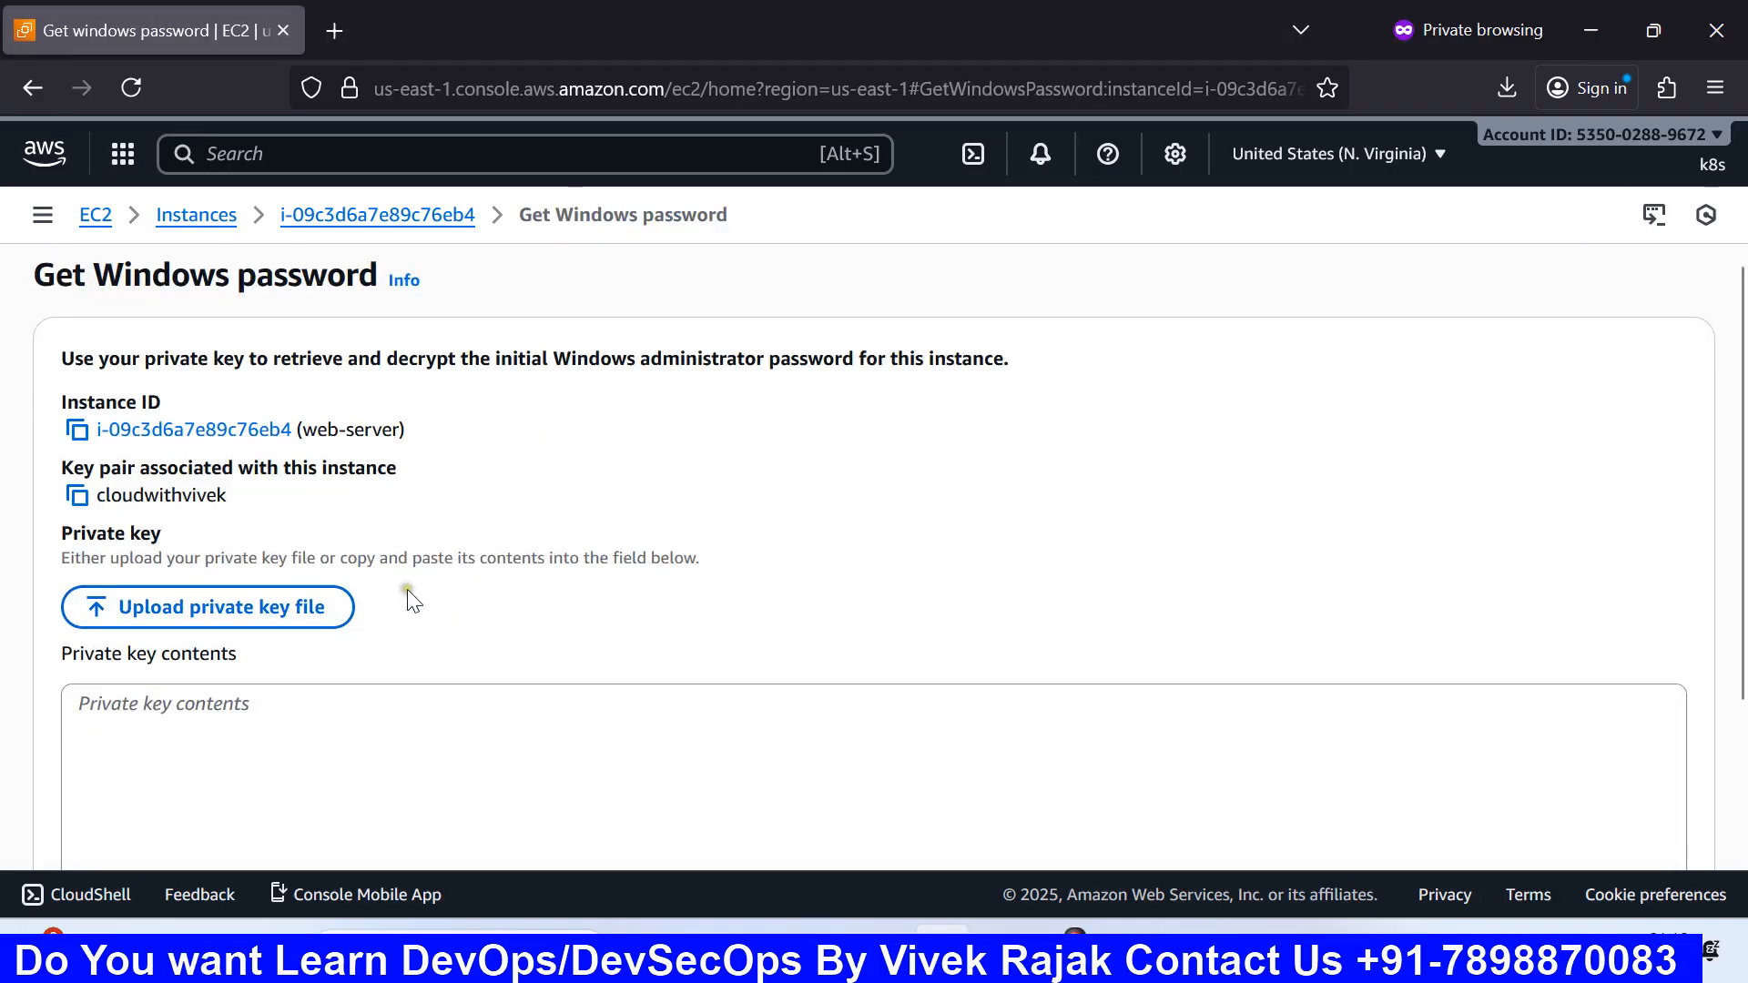
scroll(406, 598, down, 3)
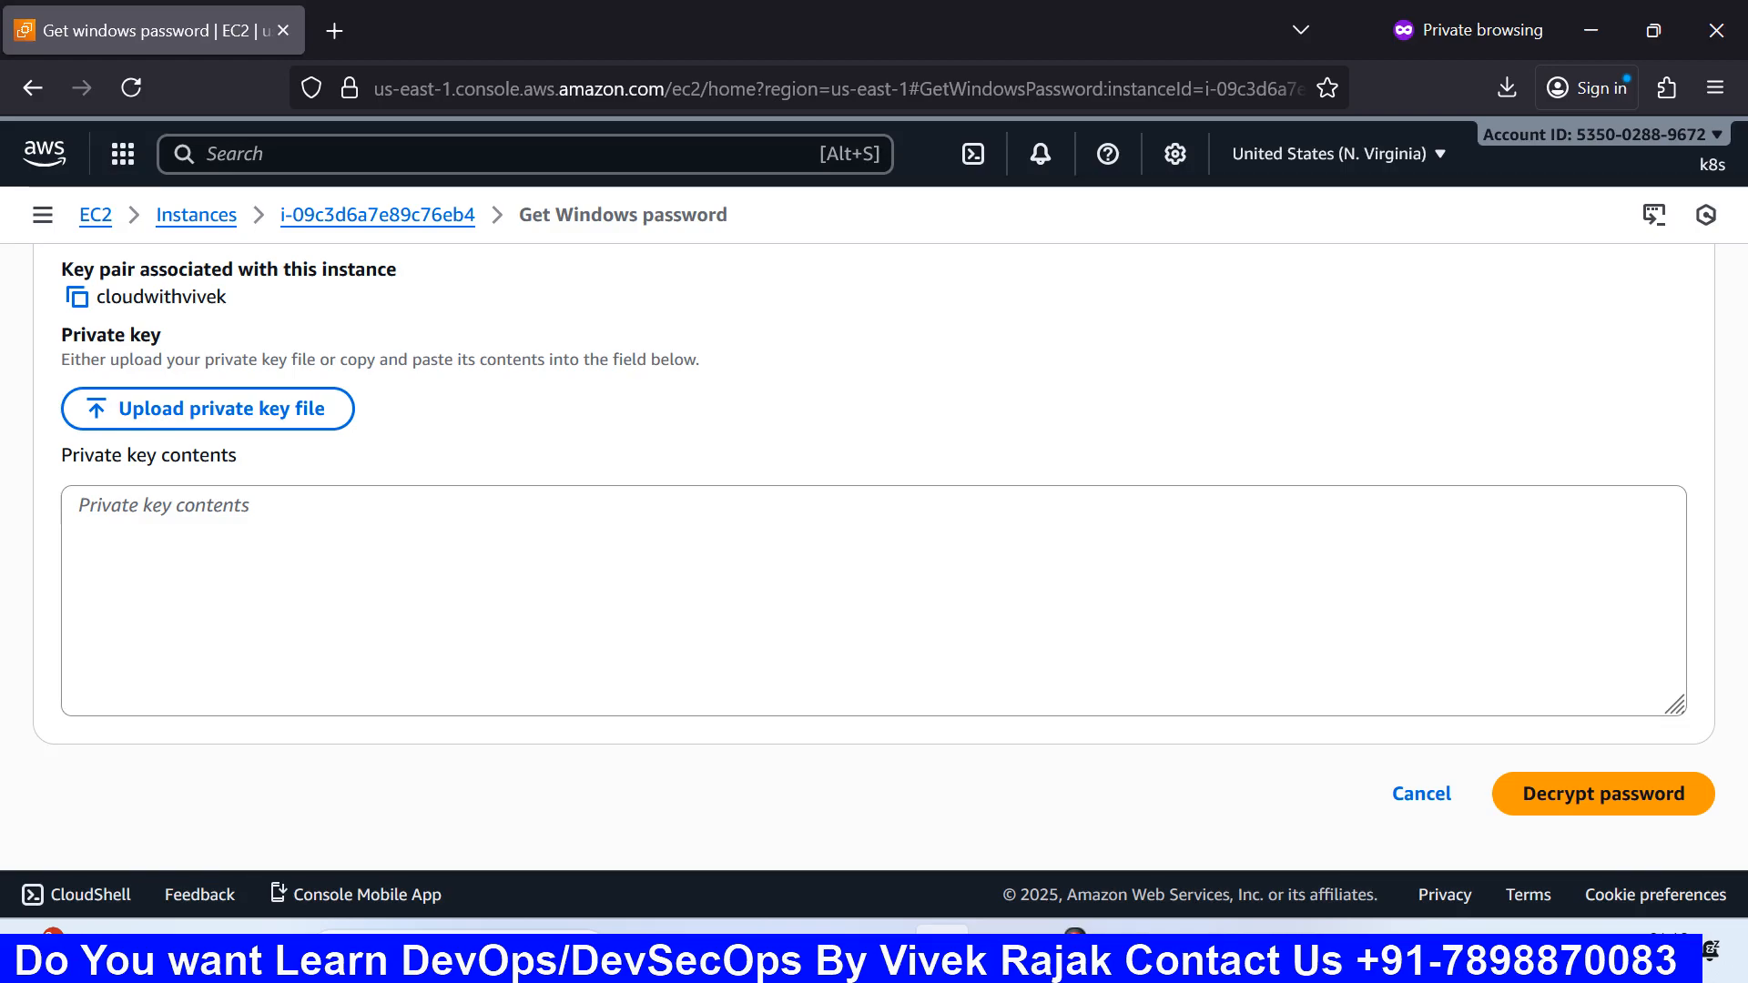
scroll(419, 559, up, 2)
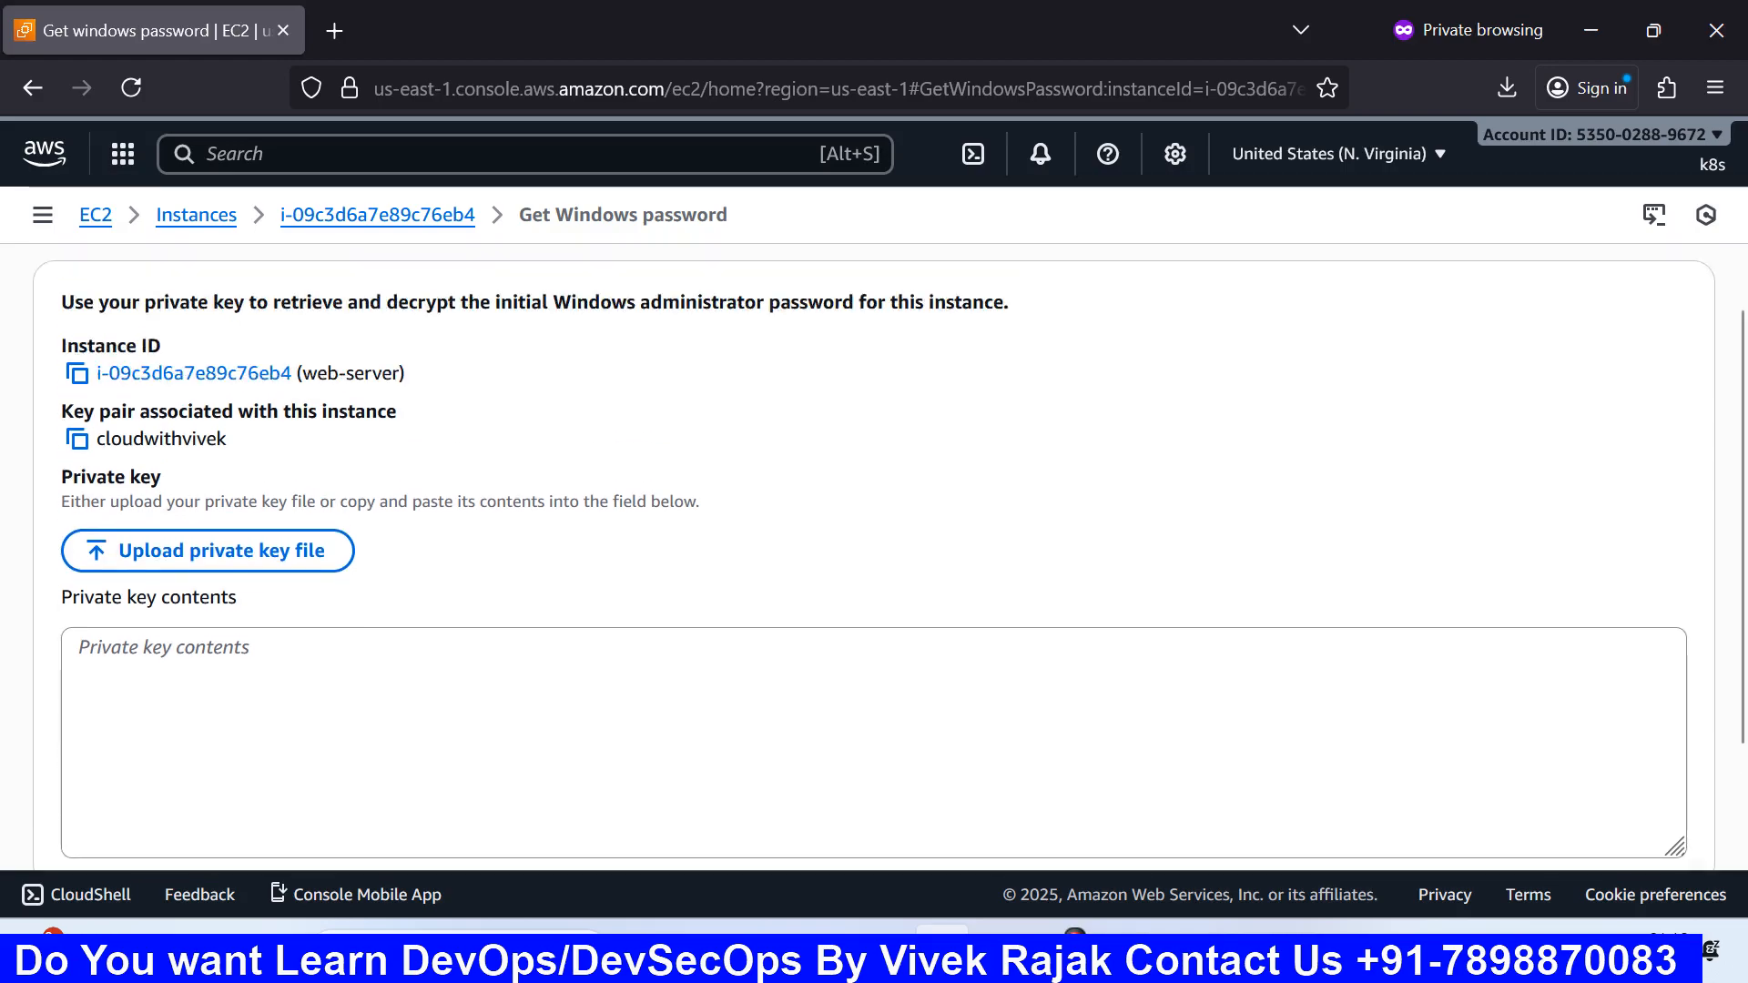
scroll(423, 560, down, 1)
scroll(423, 560, down, 1)
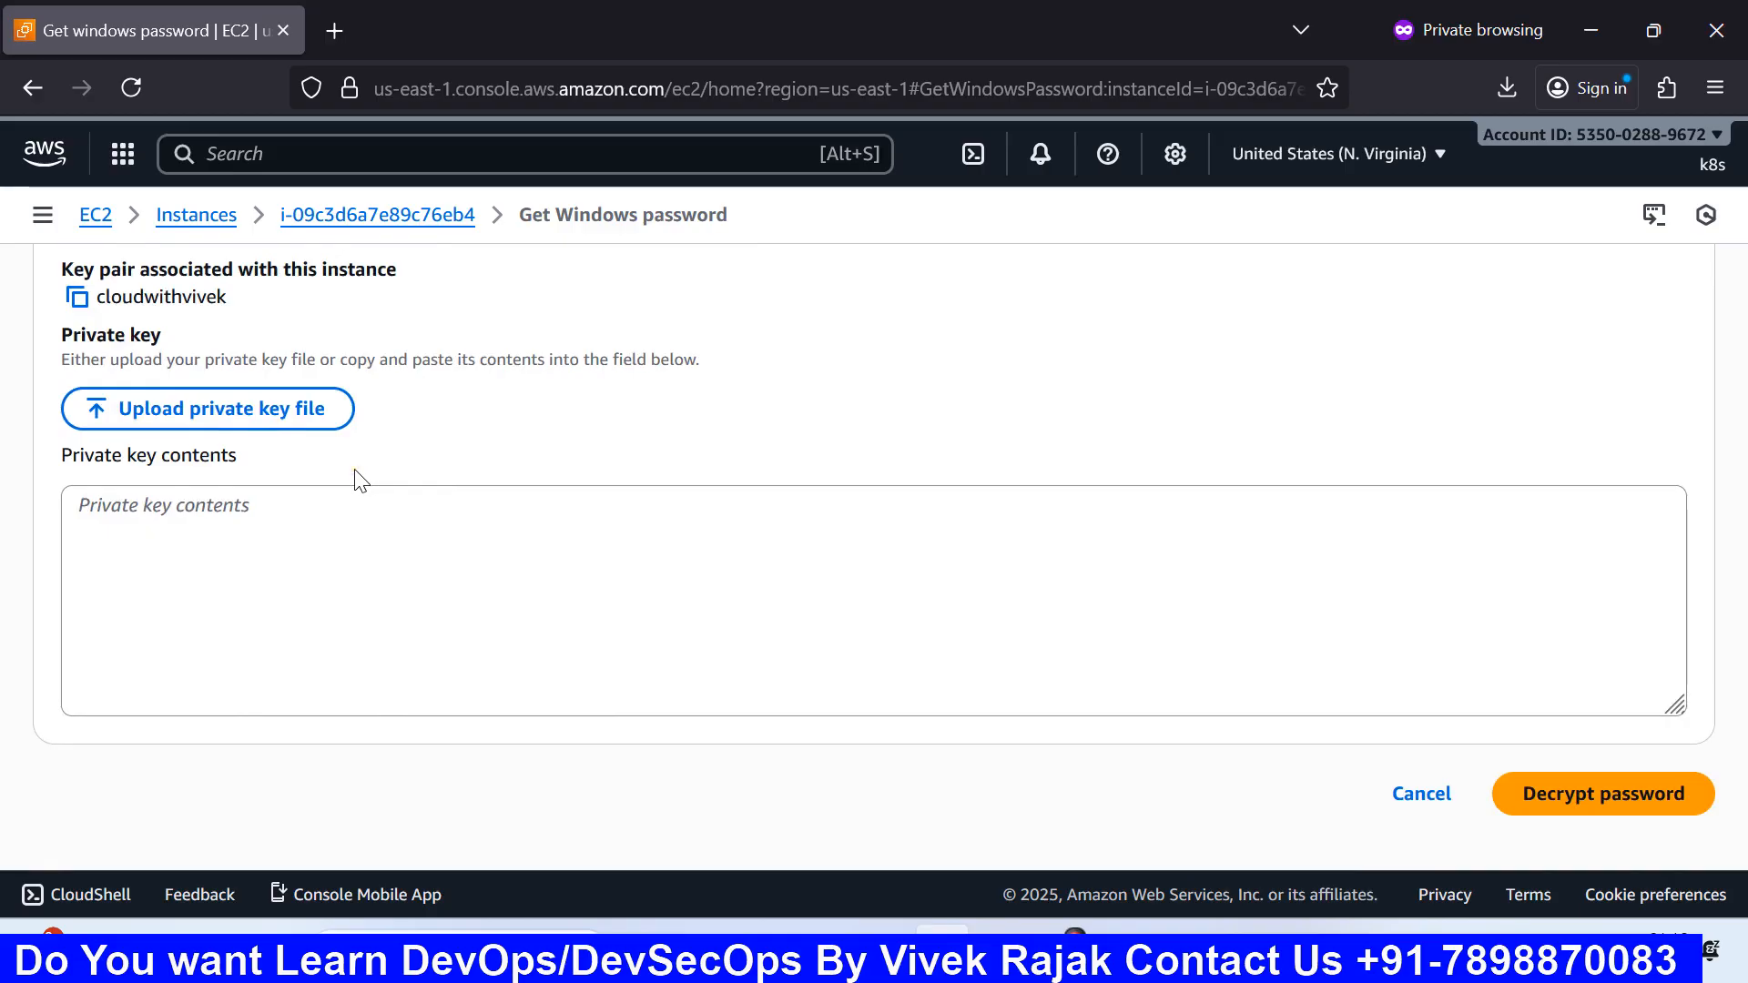
click(271, 407)
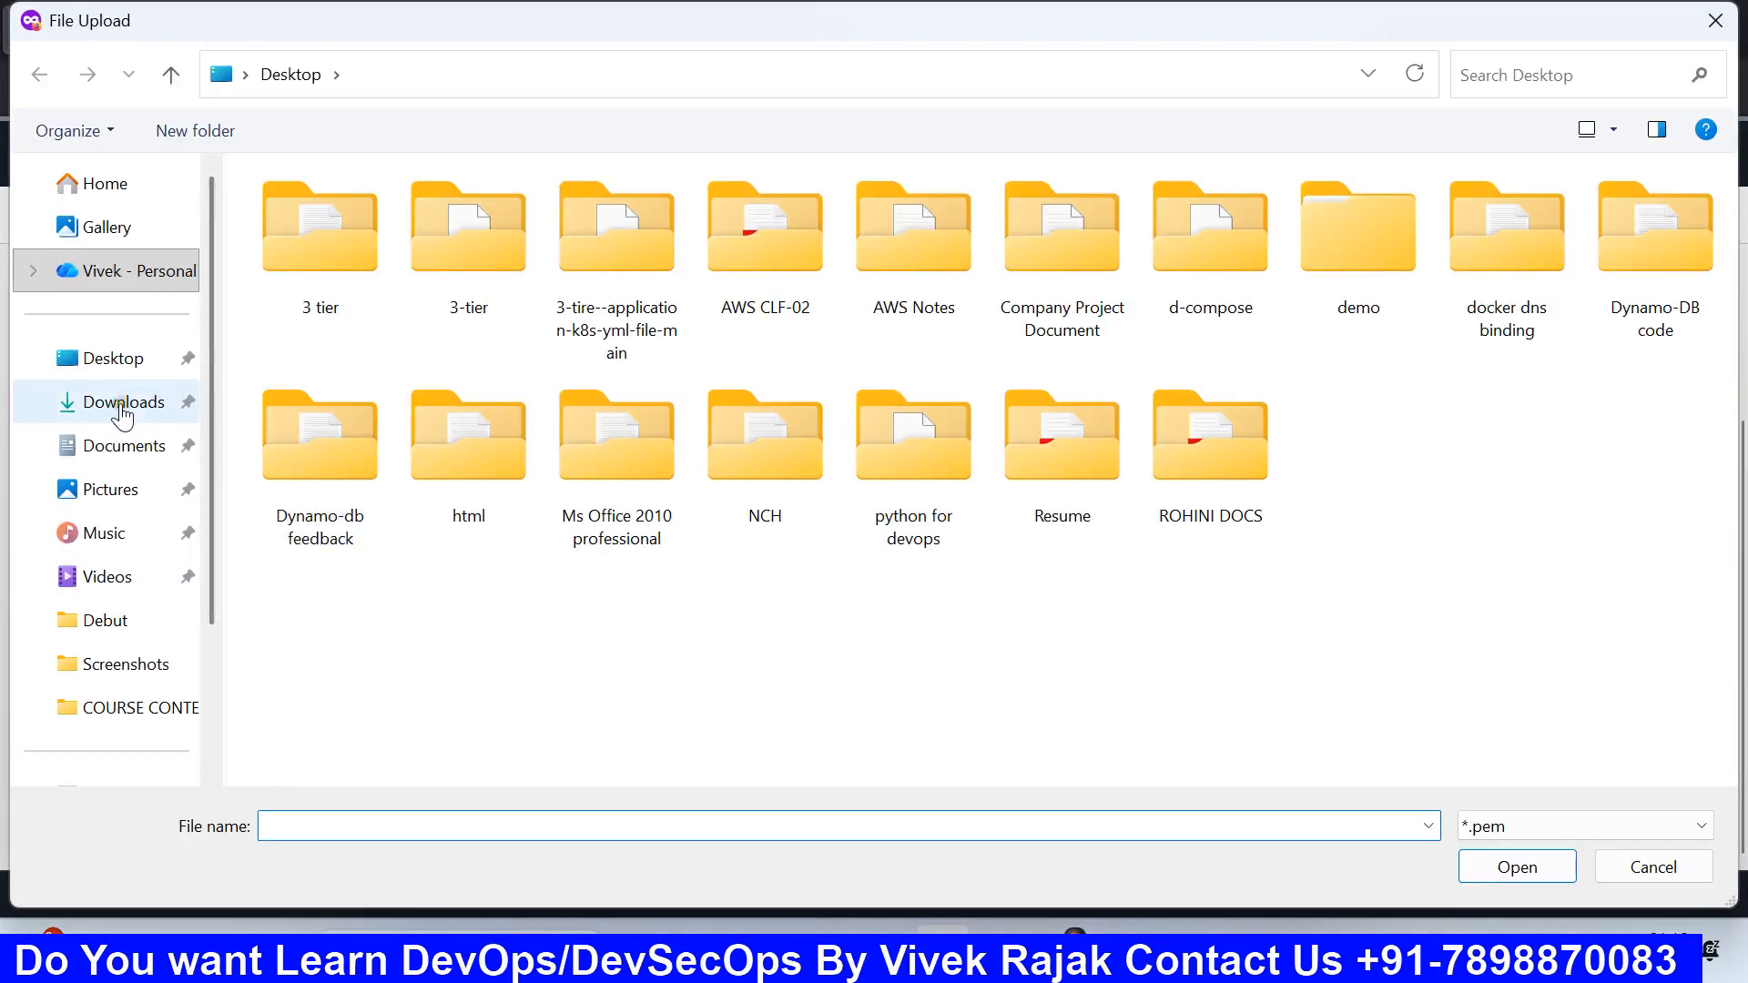
Step: Upload cloudwithvivek(1).pem (1.68 KB) from Downloads as the private key contents
click(121, 406)
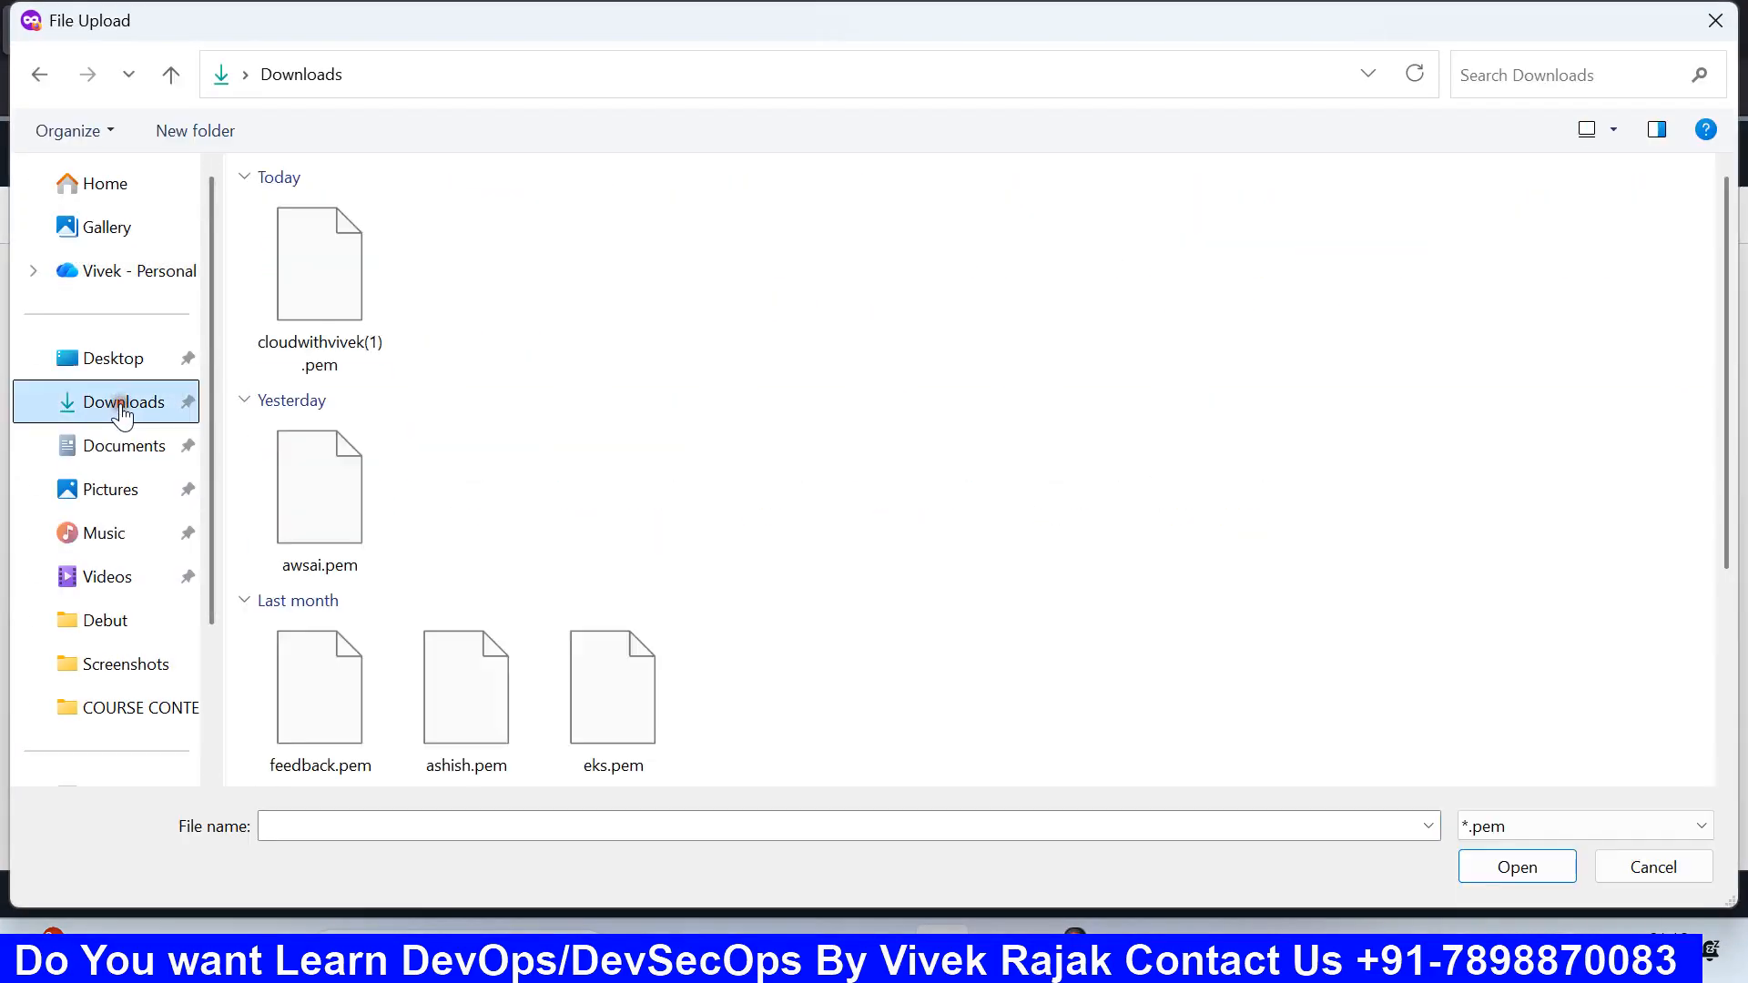
click(330, 348)
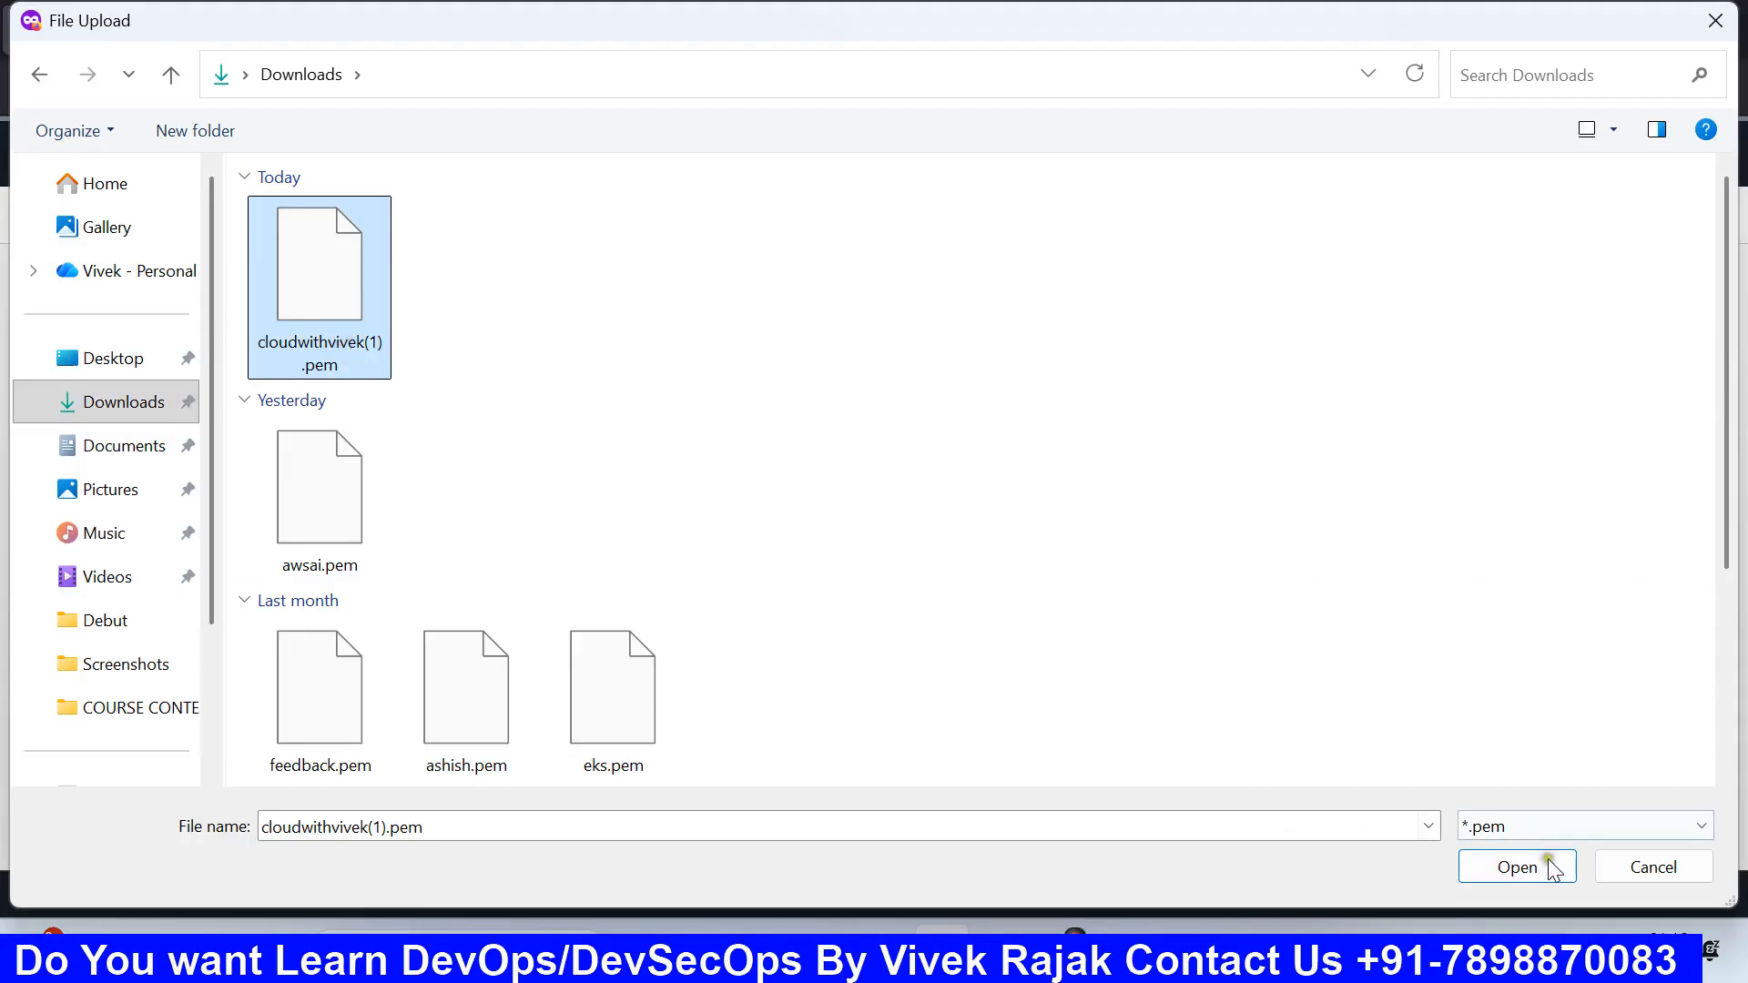
click(1549, 865)
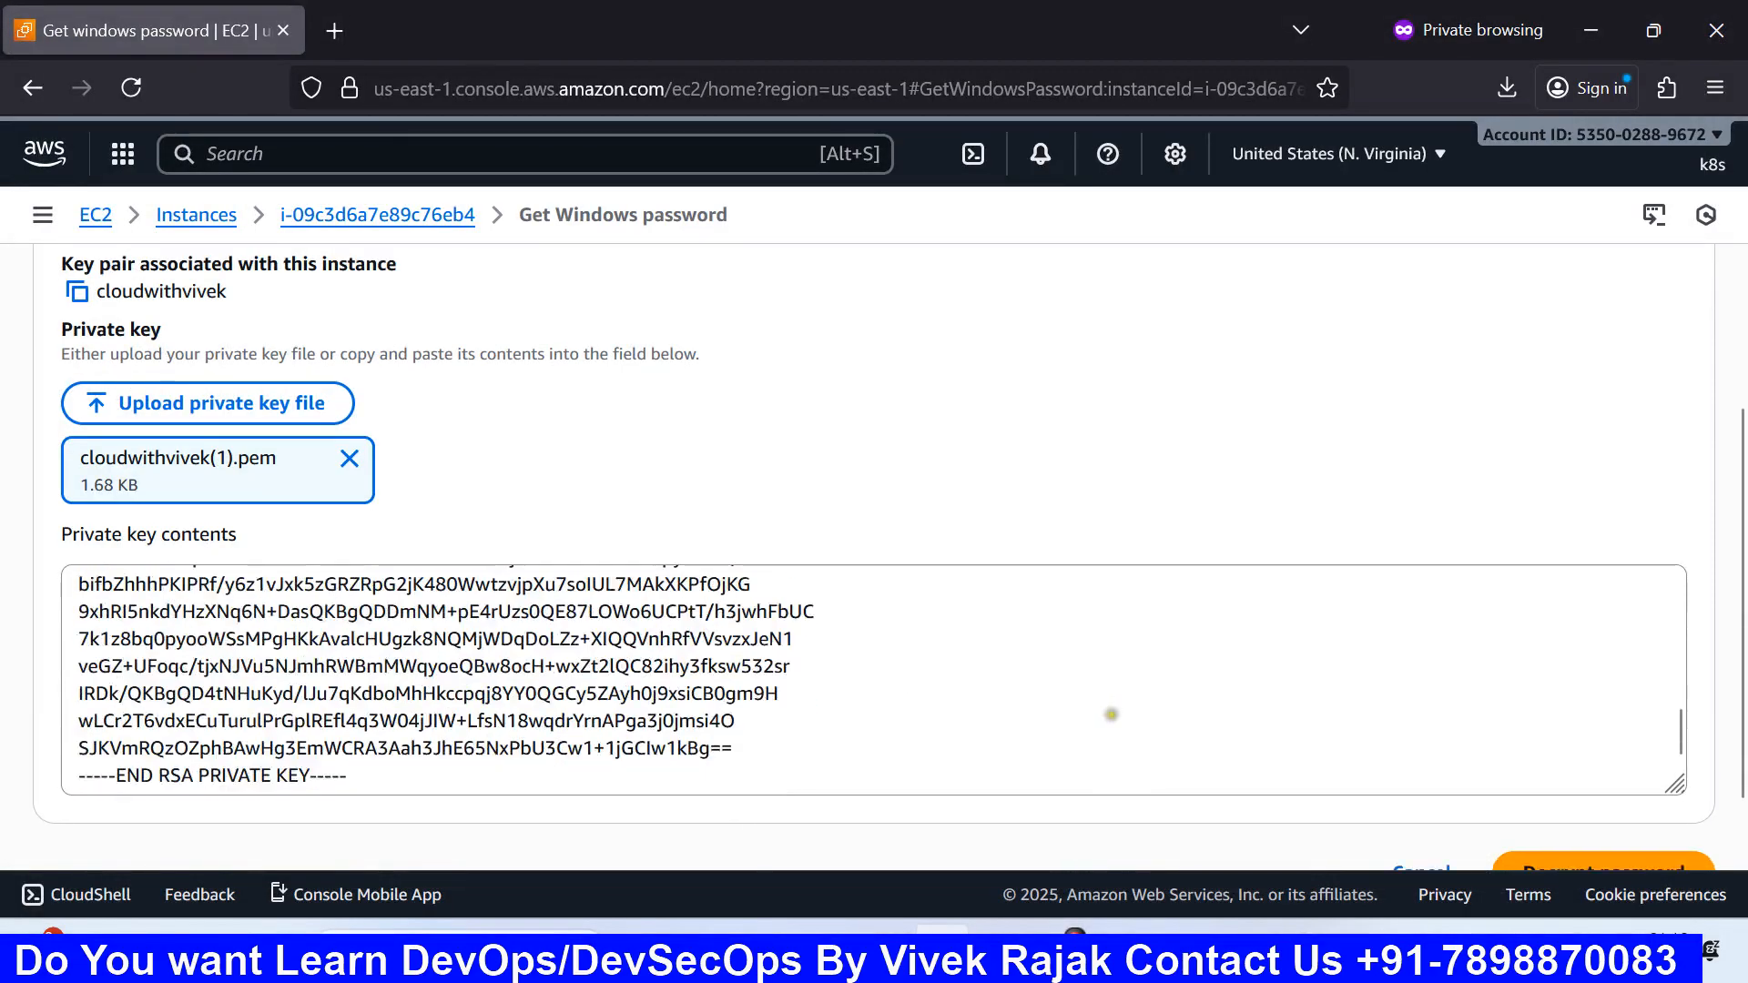
scroll(1112, 715, down, 2)
Step: Decrypt and copy the Administrator password, then paste it into the Windows Security prompt and submit
click(1588, 799)
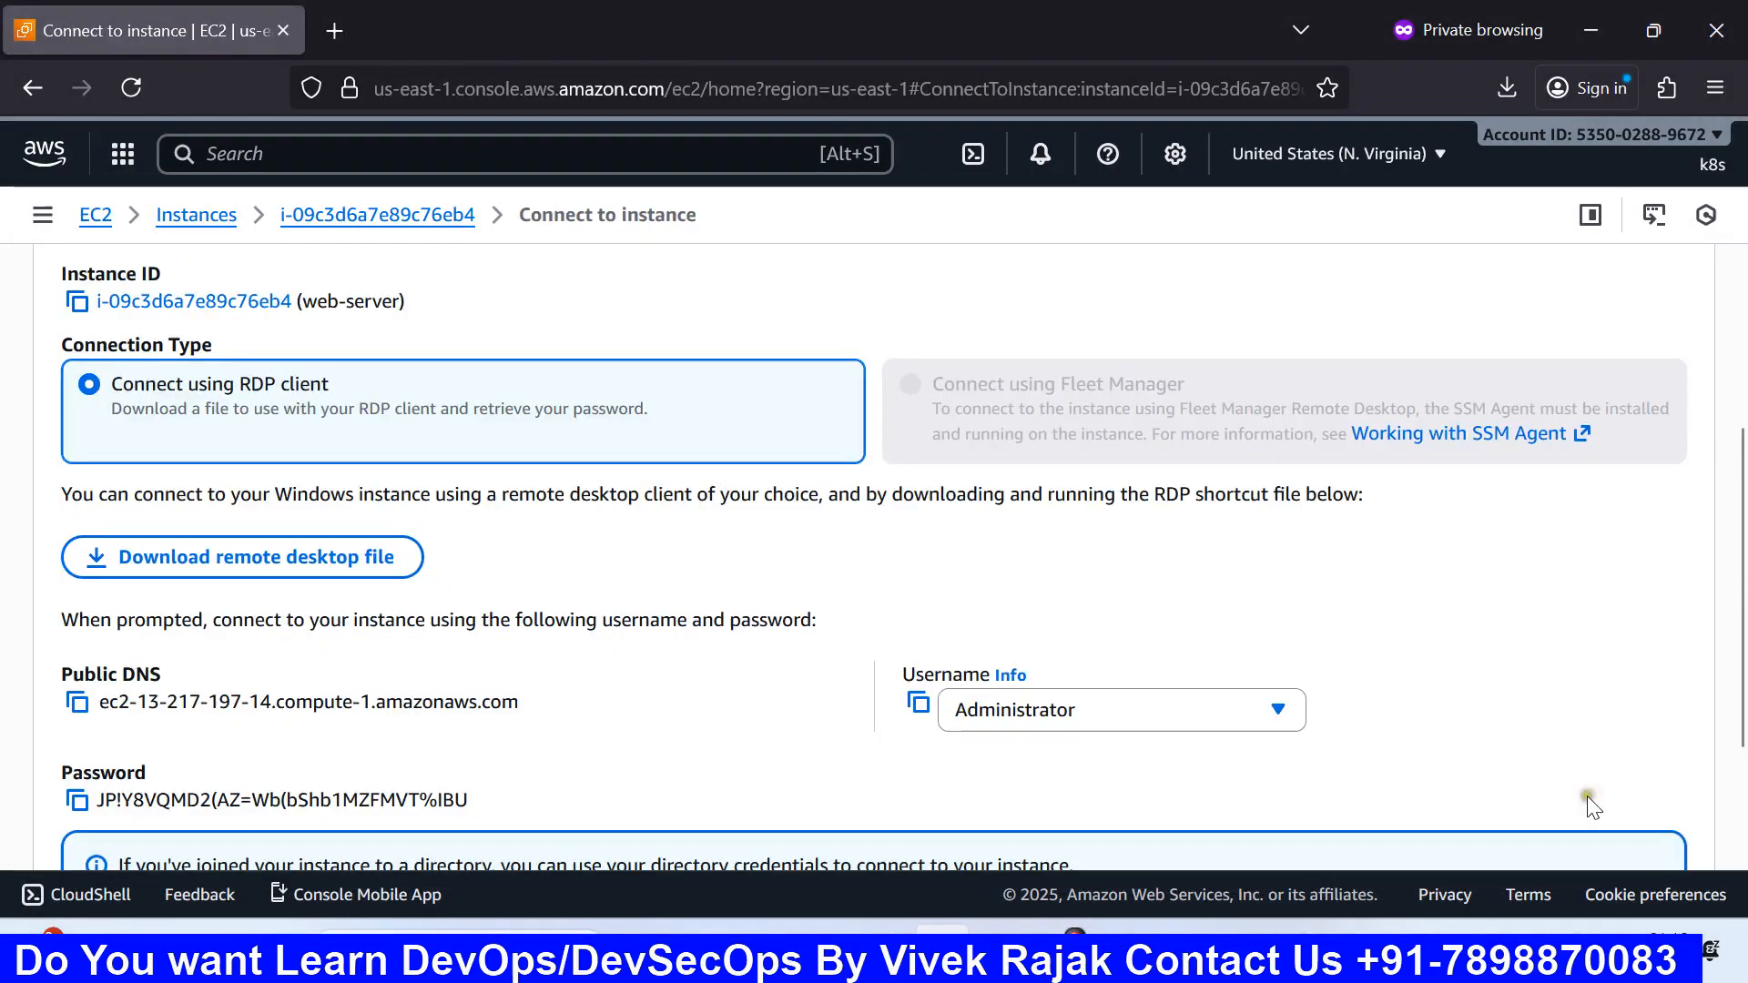
scroll(726, 769, down, 2)
click(77, 617)
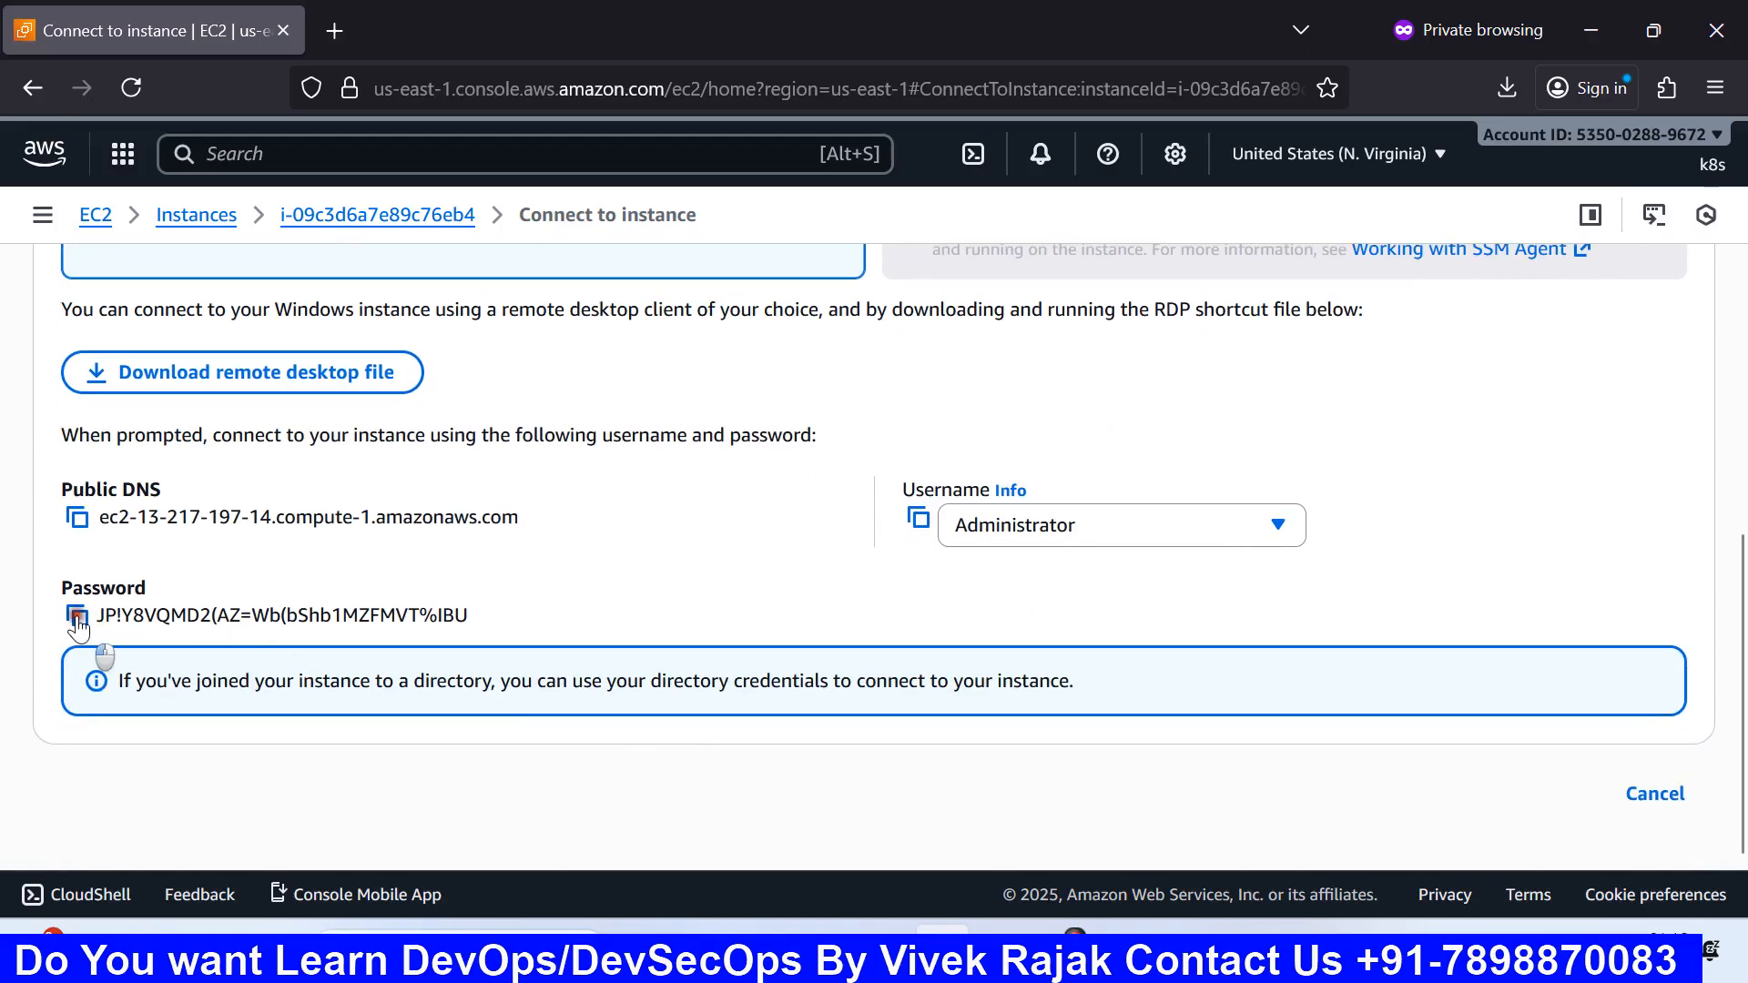
click(1183, 950)
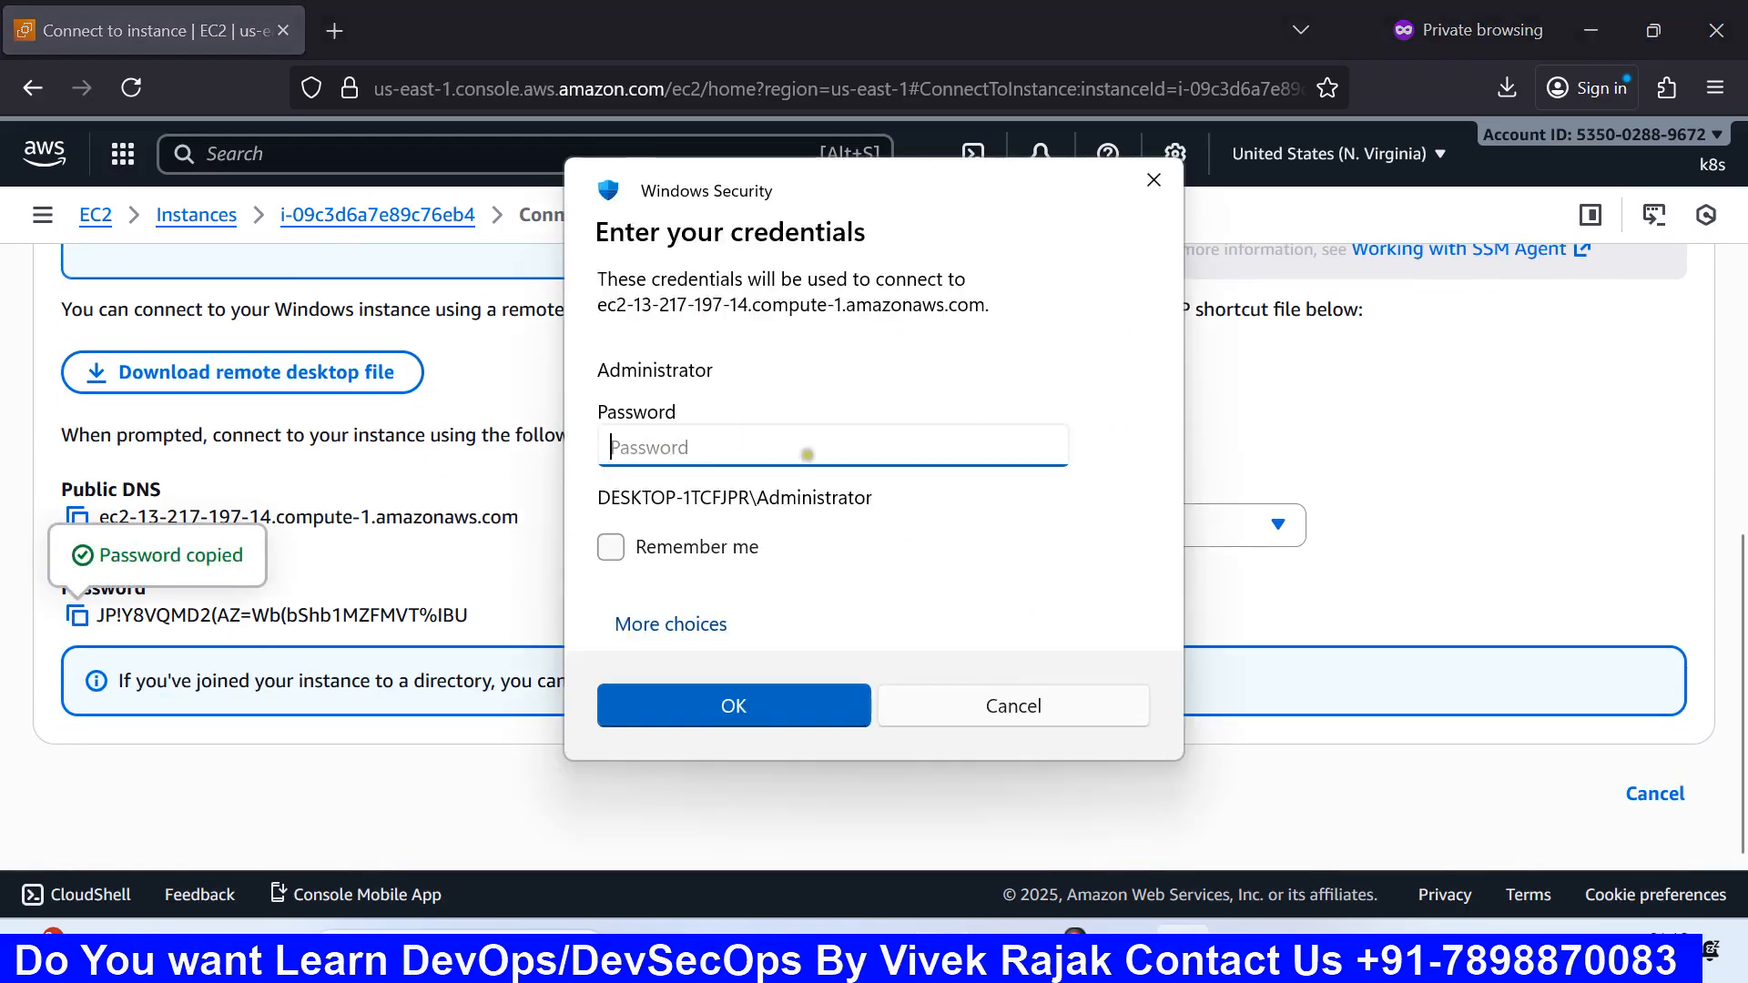
key(ctrl+v)
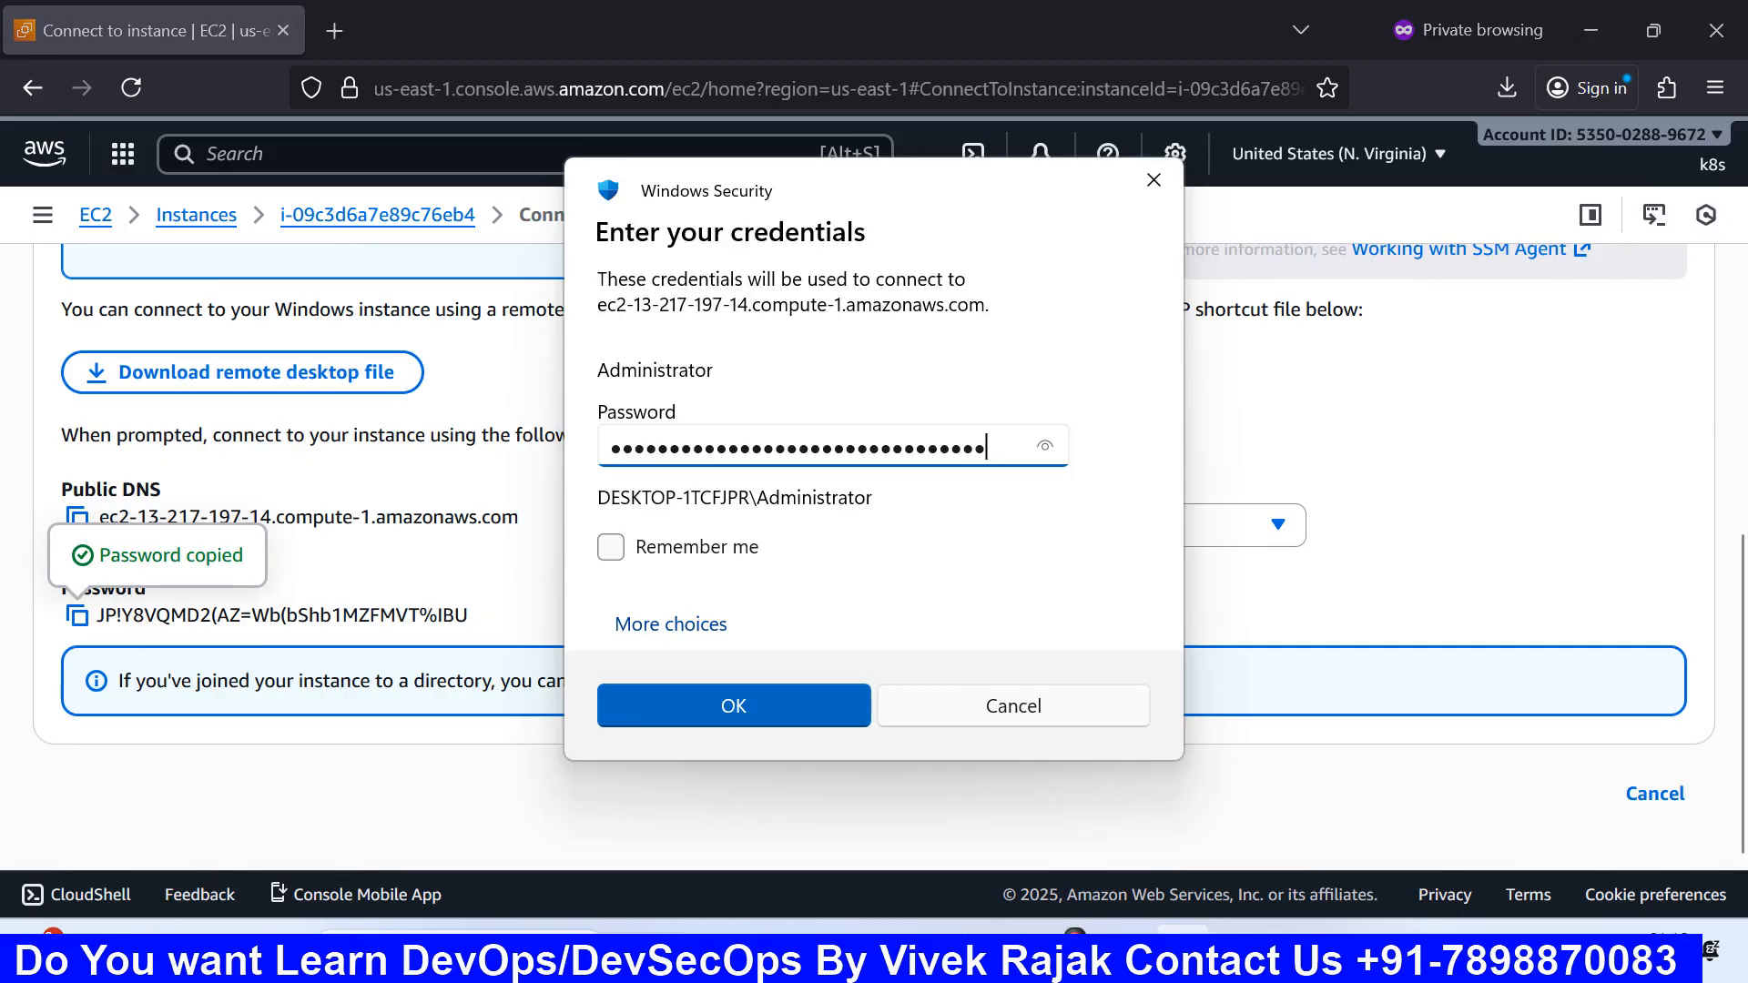
click(800, 697)
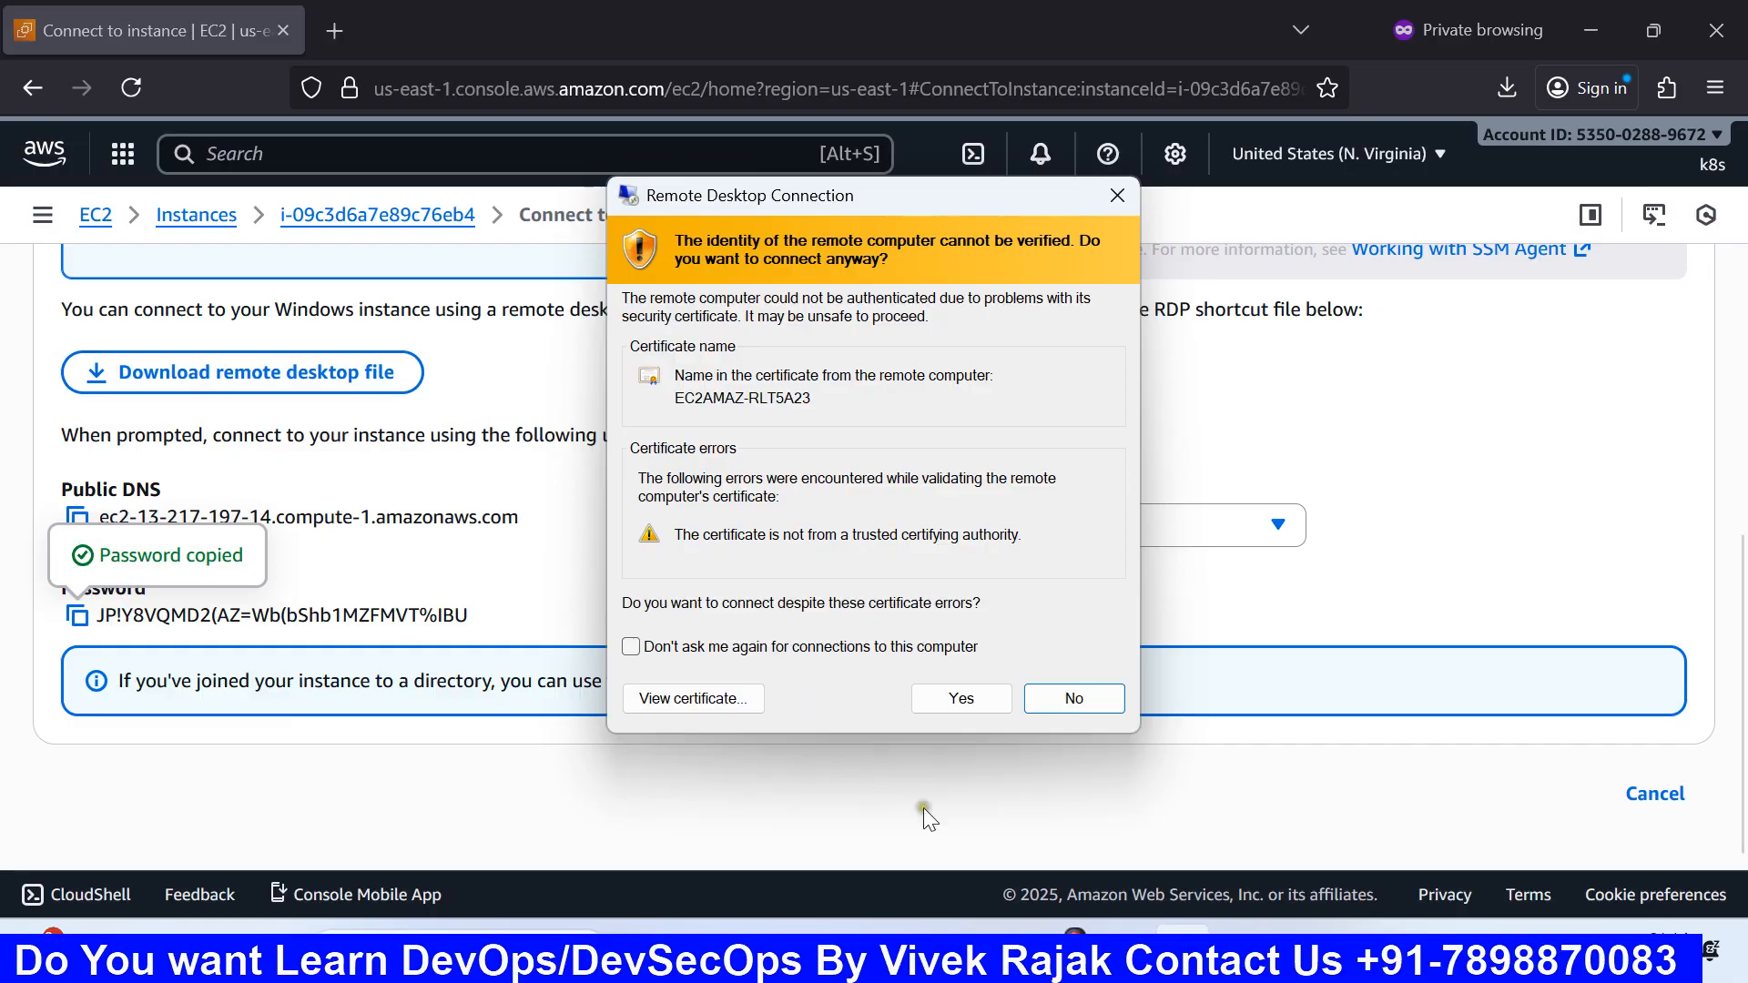
Step: Accept the unverified certificate and bring the web-server remote session back into view
click(961, 699)
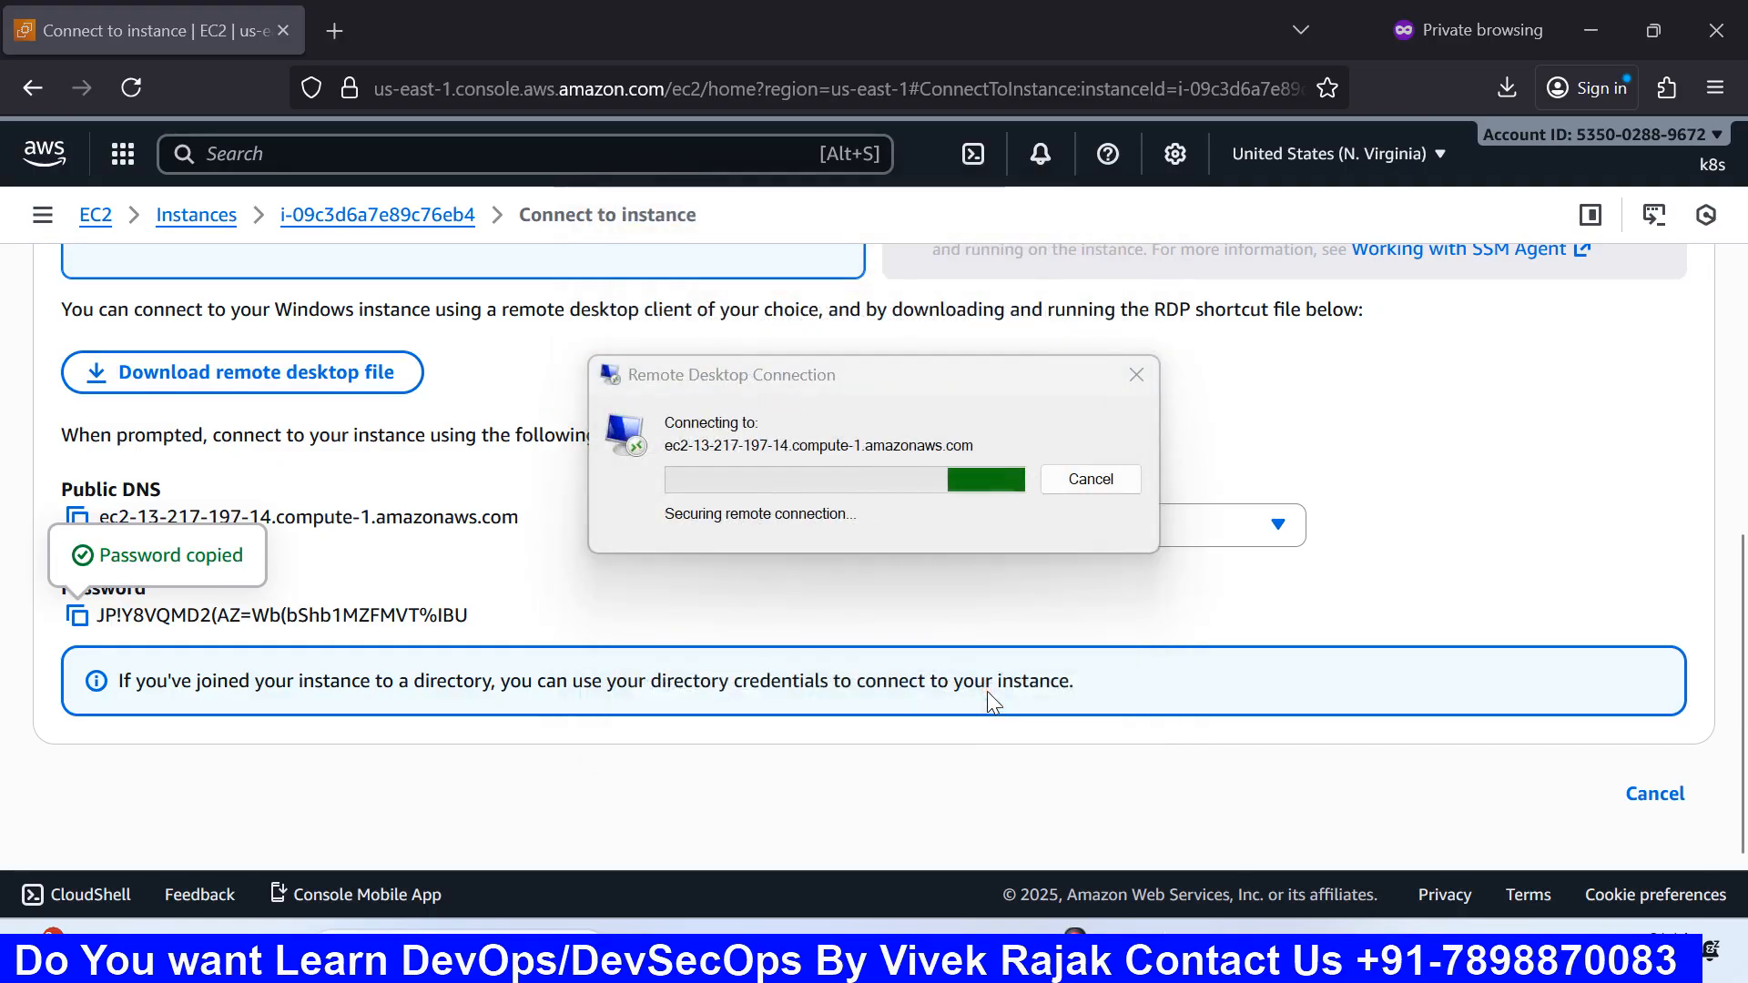
click(1589, 32)
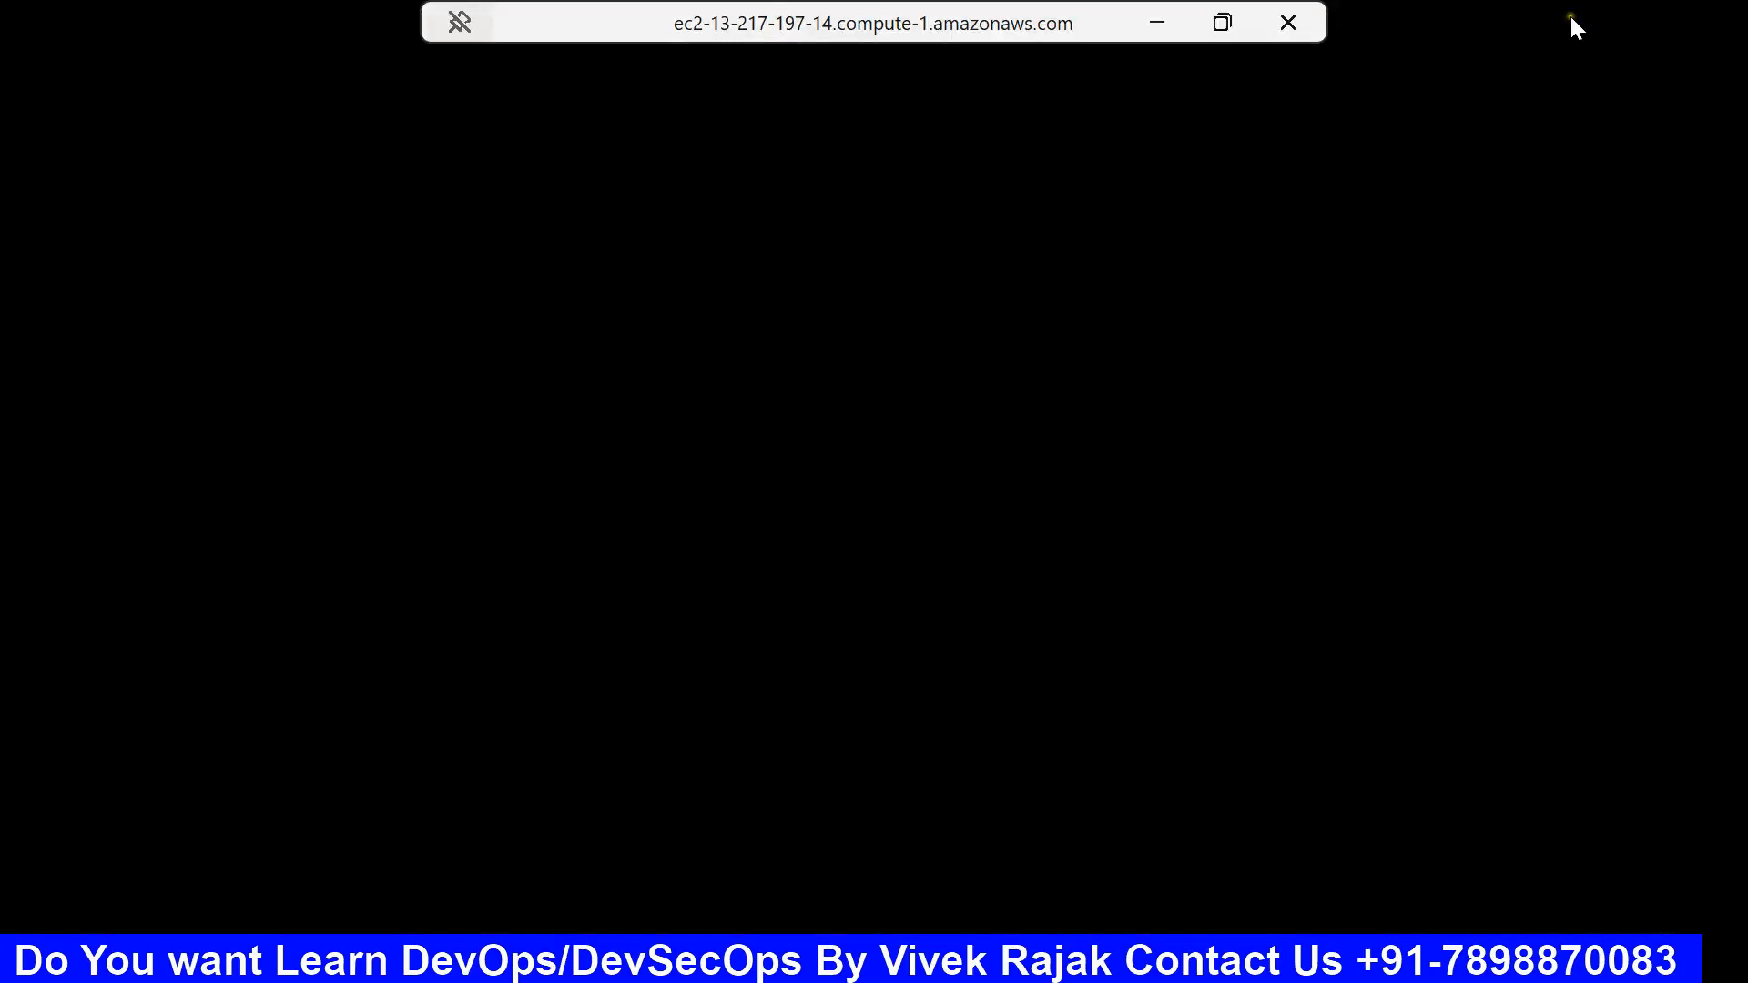
click(1167, 31)
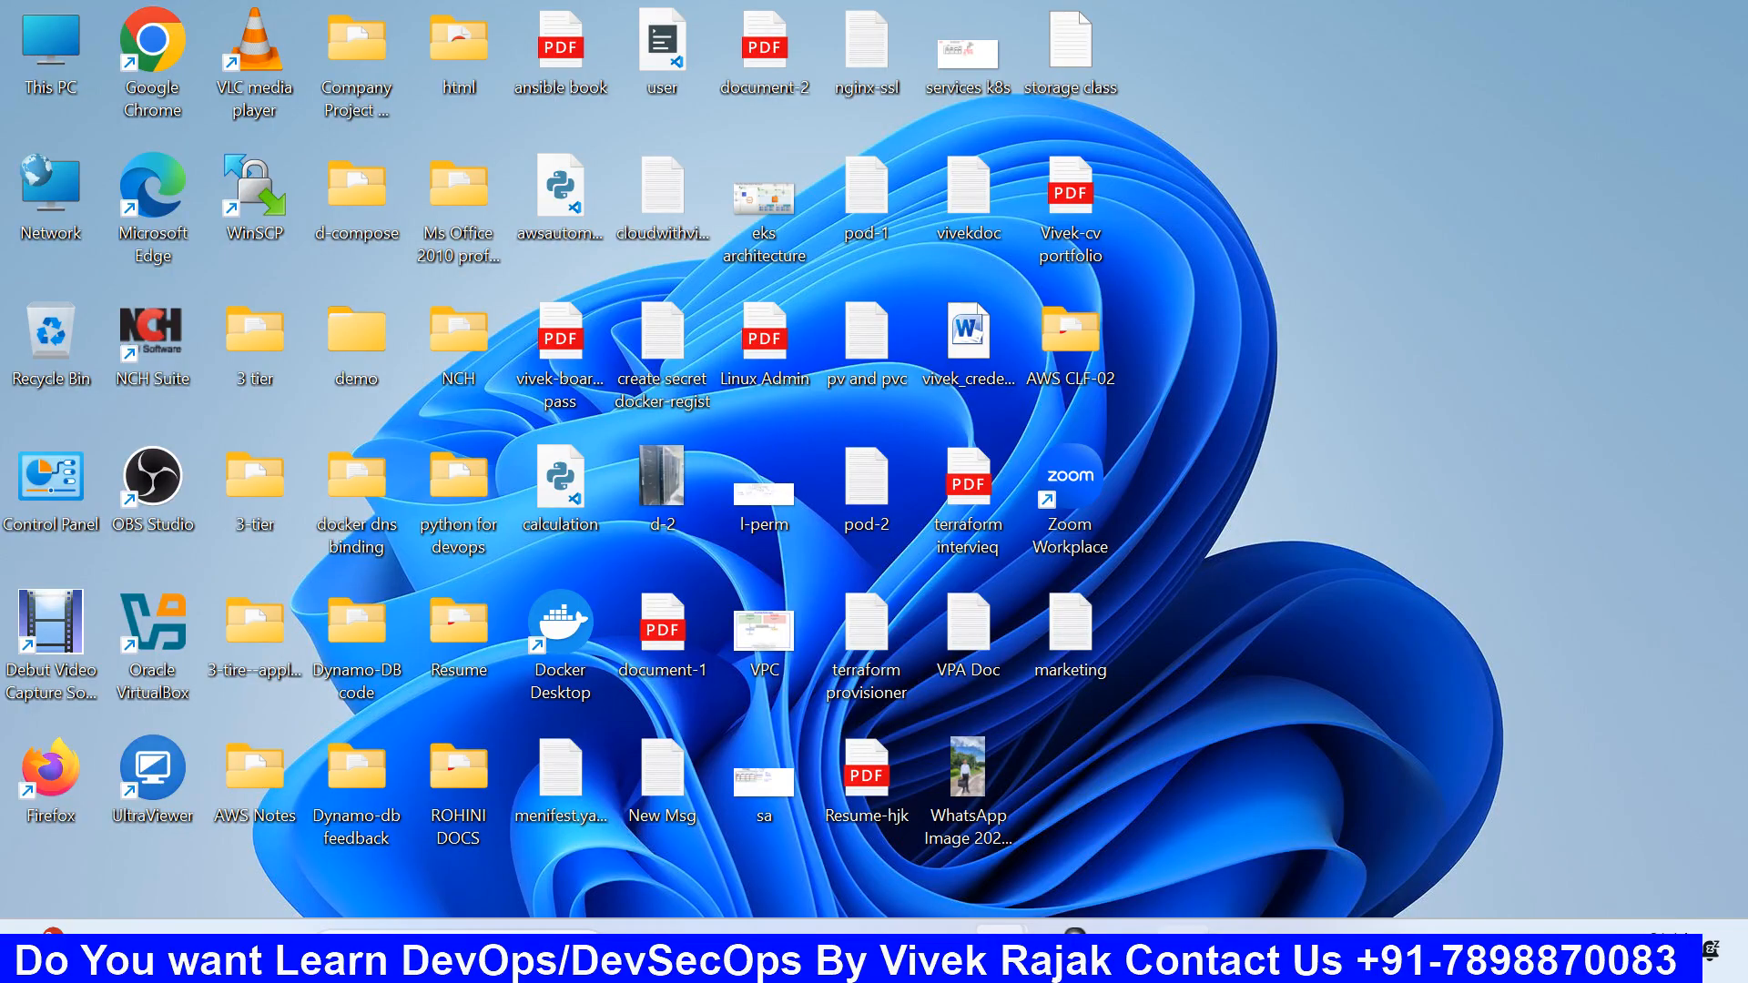
mouse_move(1182, 952)
click(1047, 798)
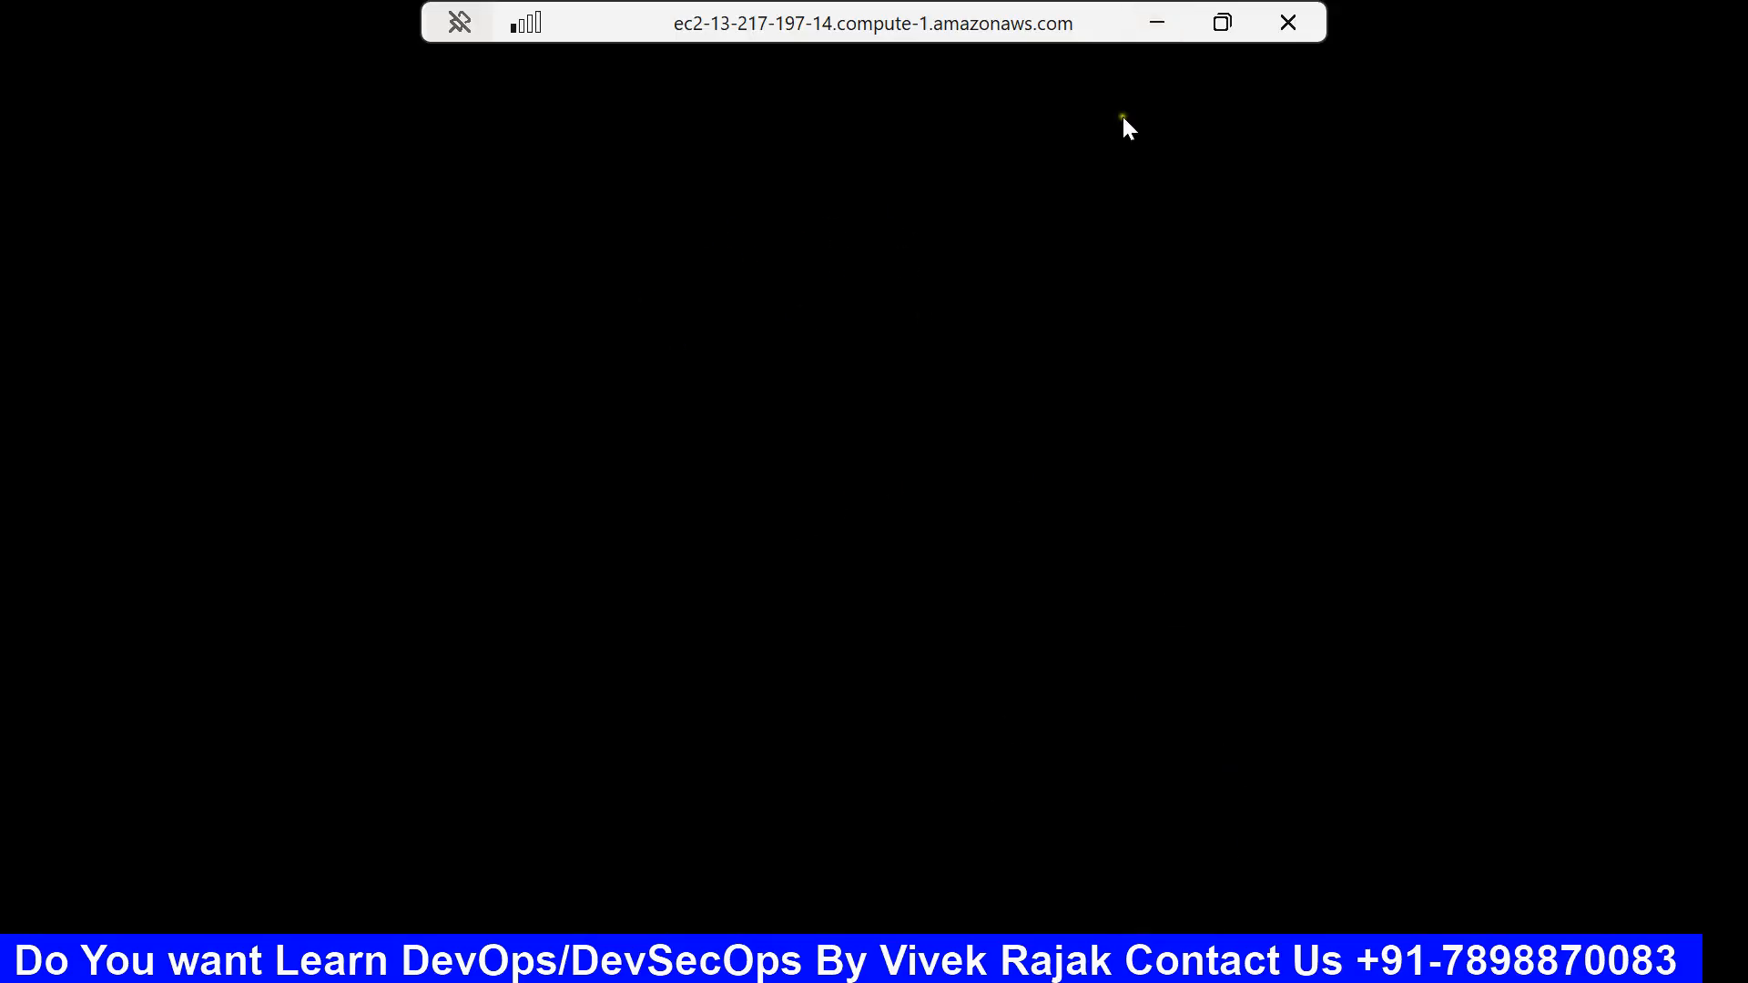
Step: Shrink the web-server session to a window, move it upper right, and enlarge it
click(1222, 23)
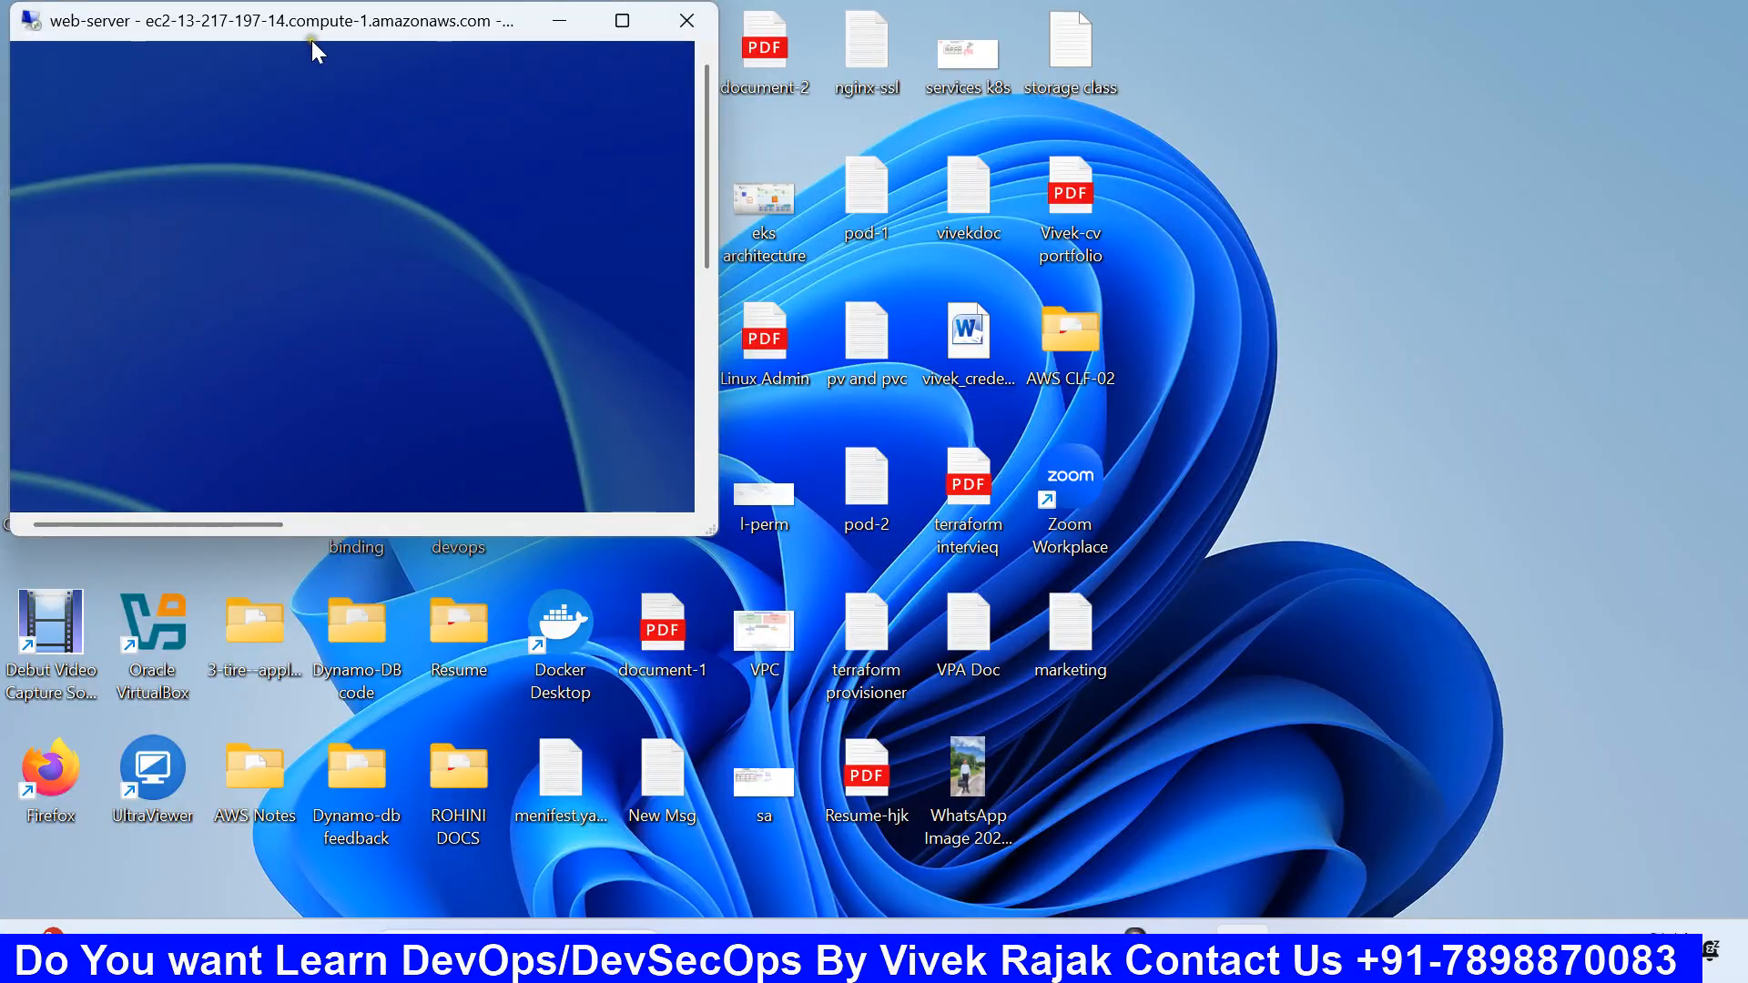
drag(314, 29, 1206, 104)
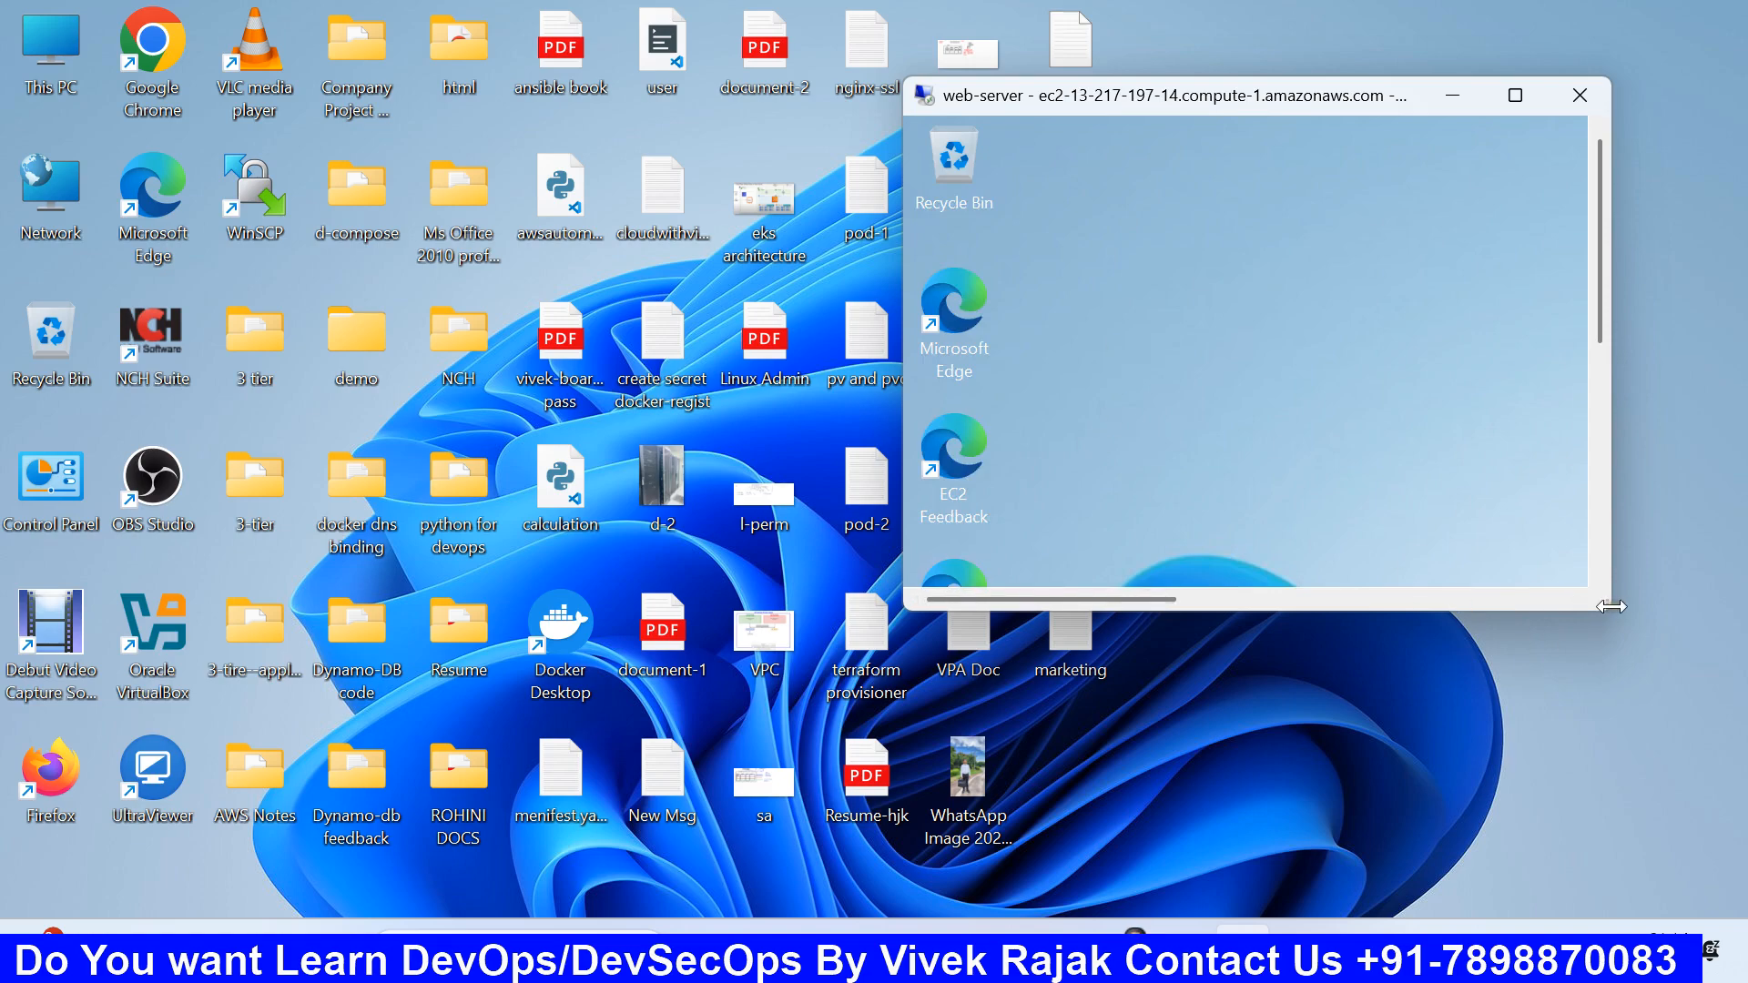
drag(1611, 606, 1741, 780)
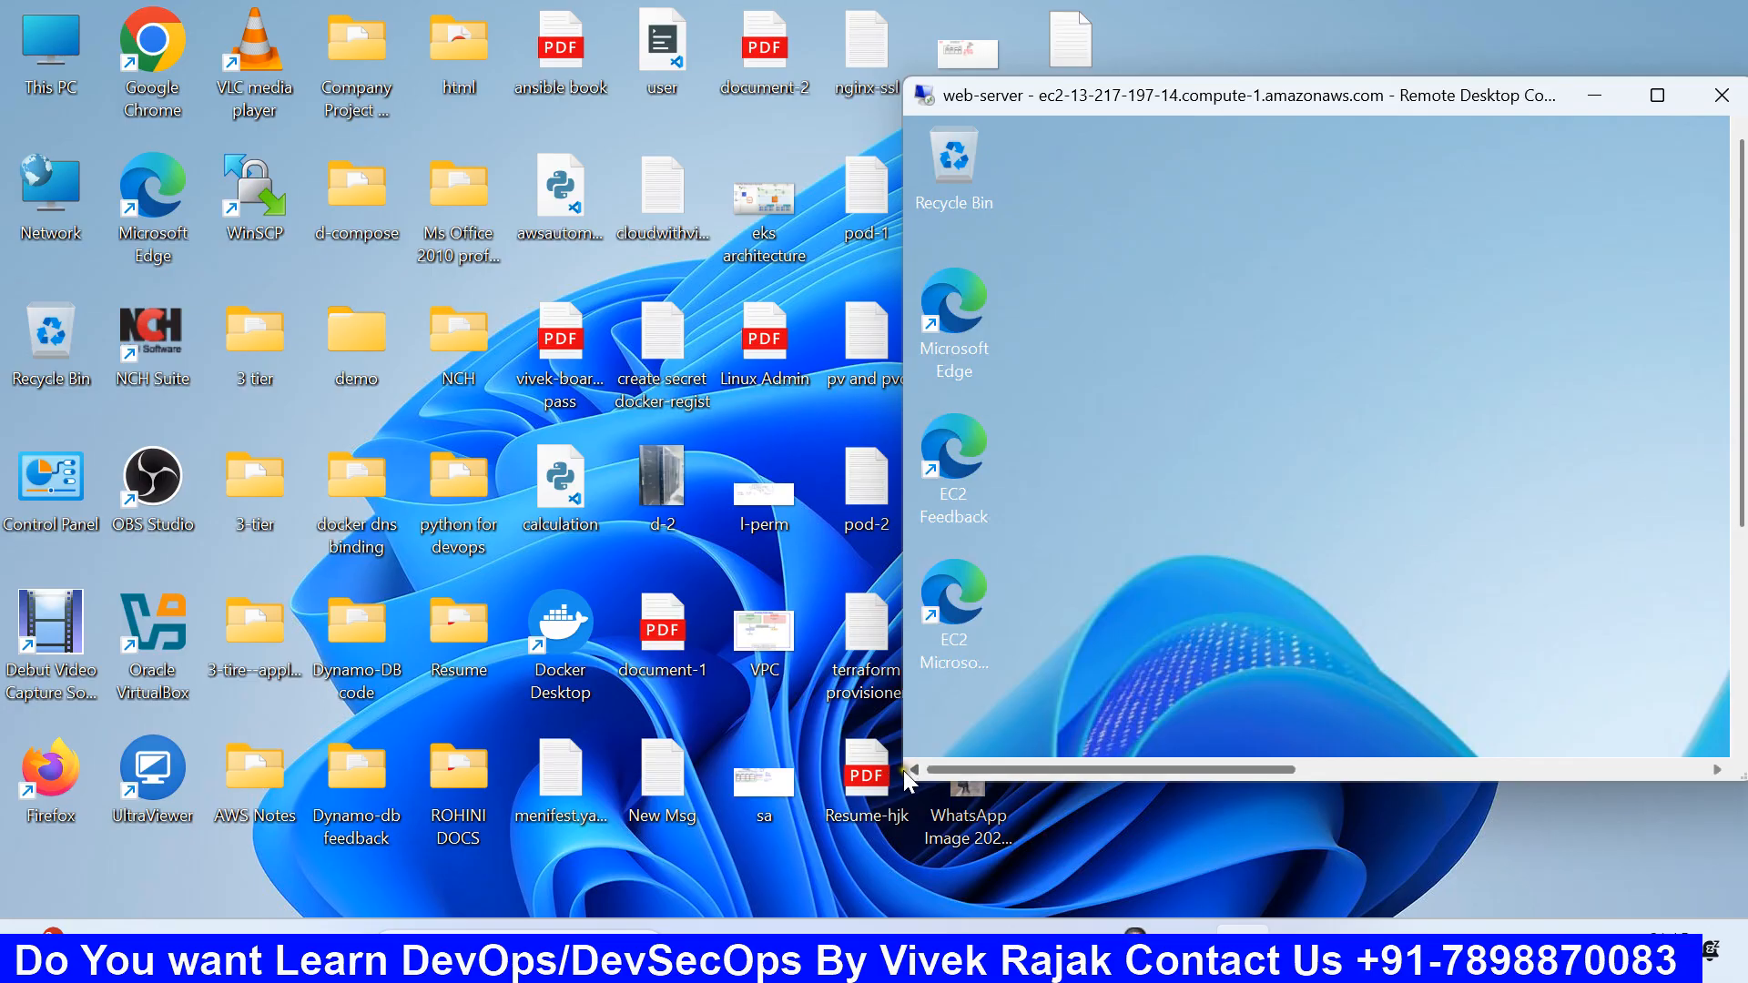
drag(904, 752, 109, 838)
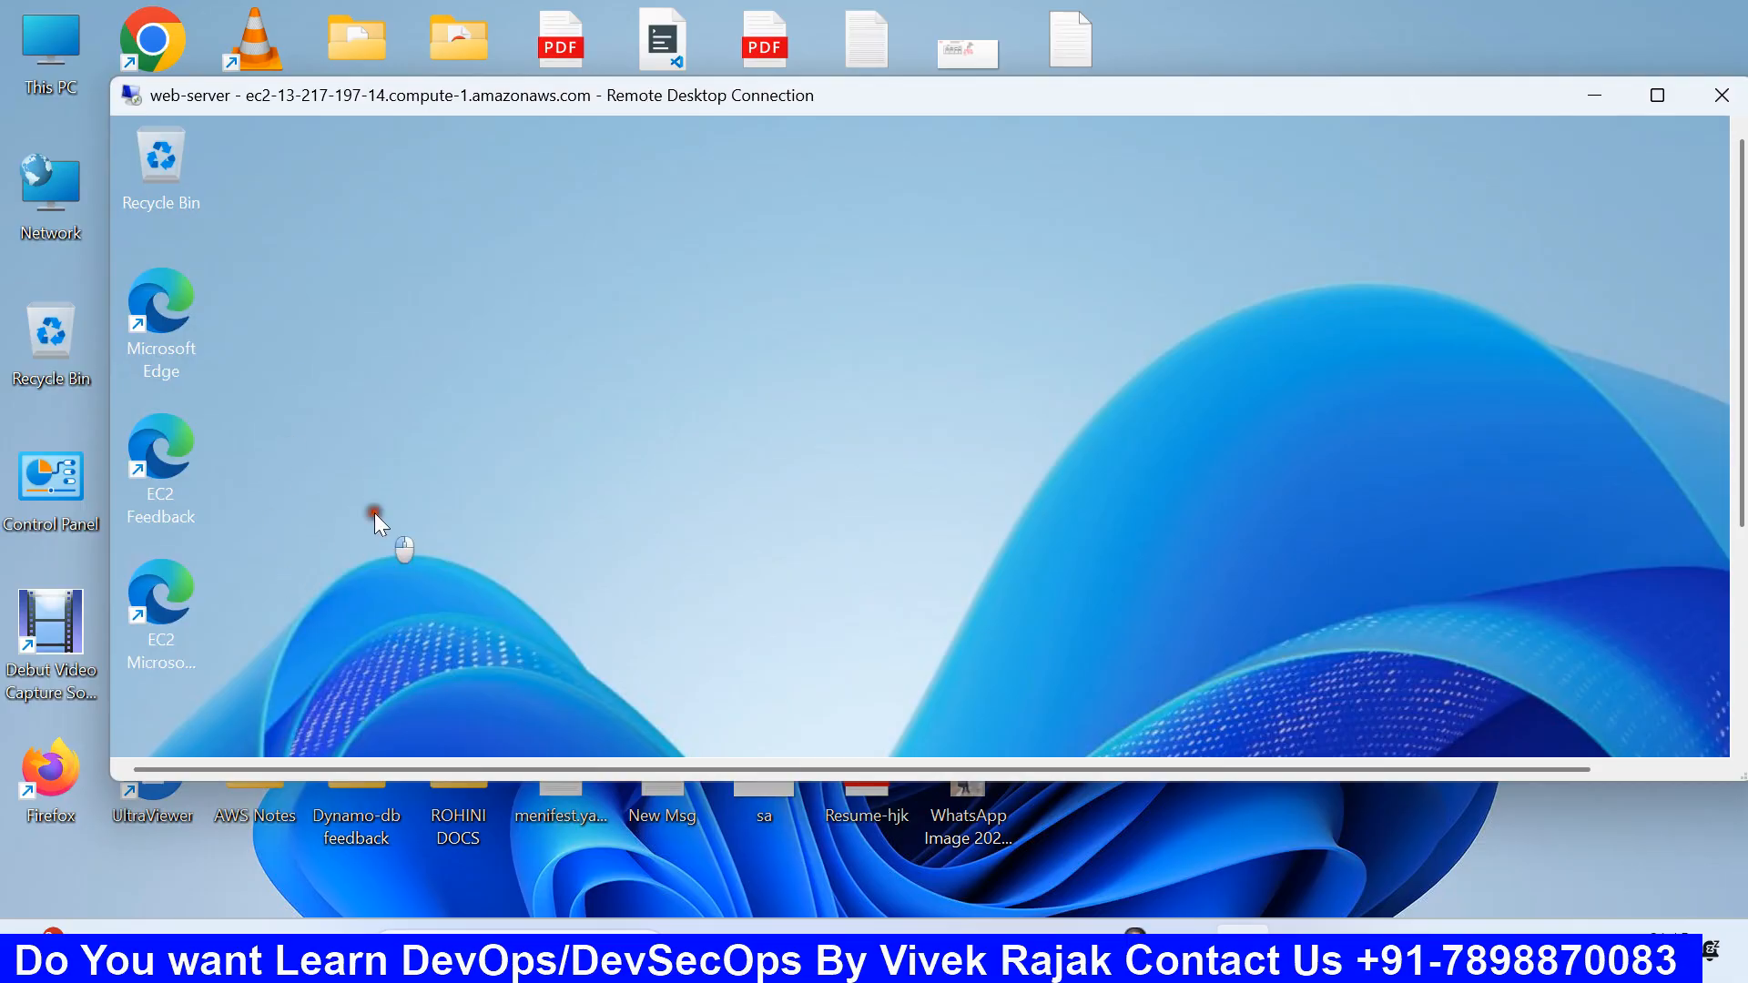
Step: Toggle the local app launcher, then maximize the remote session and restore it to a window
key(super)
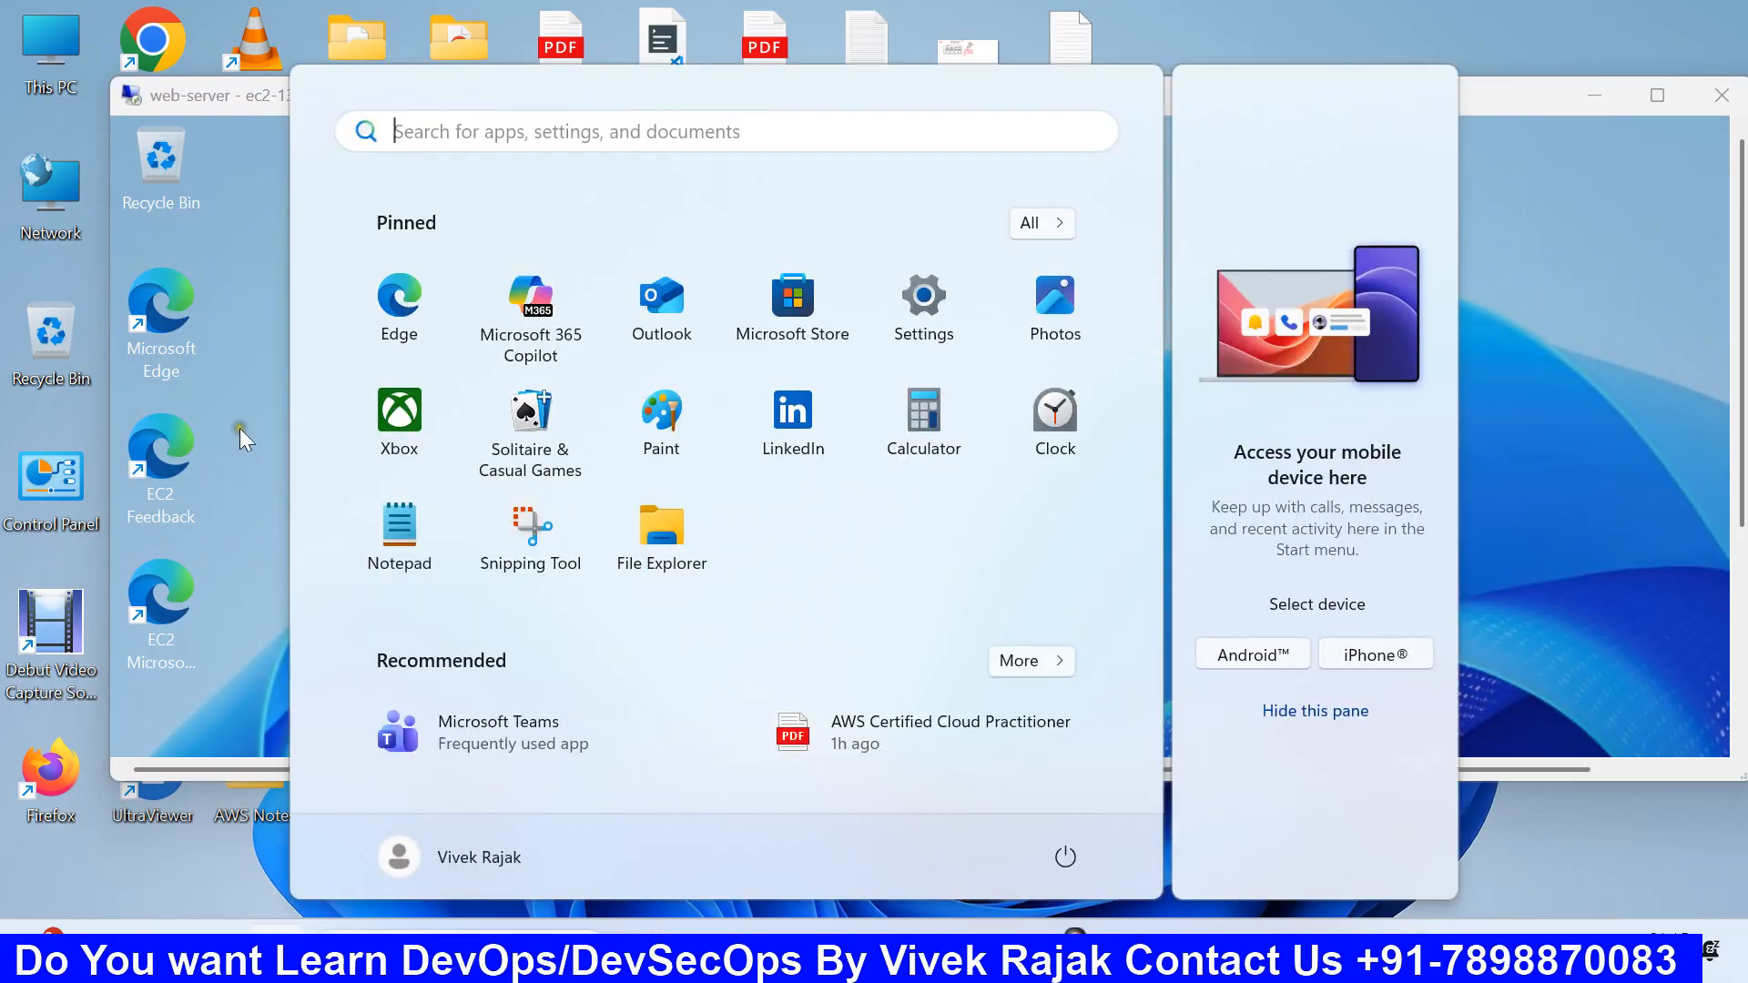
key(super)
key(super)
click(253, 378)
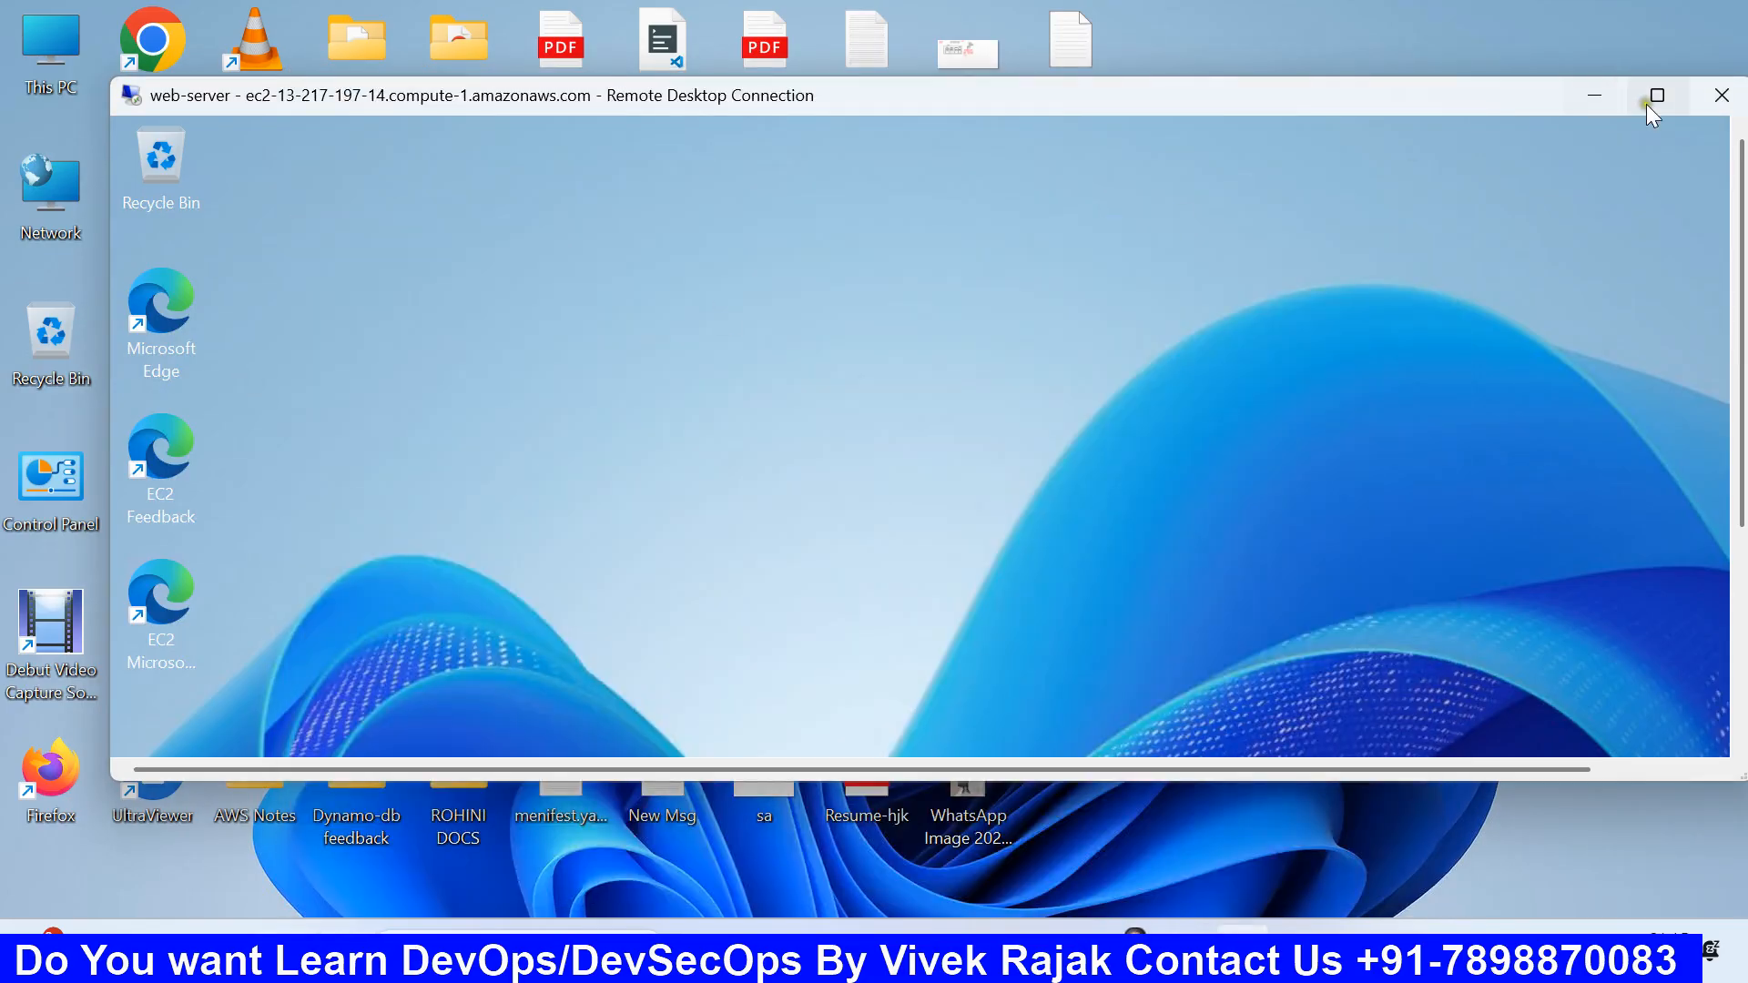
click(1656, 96)
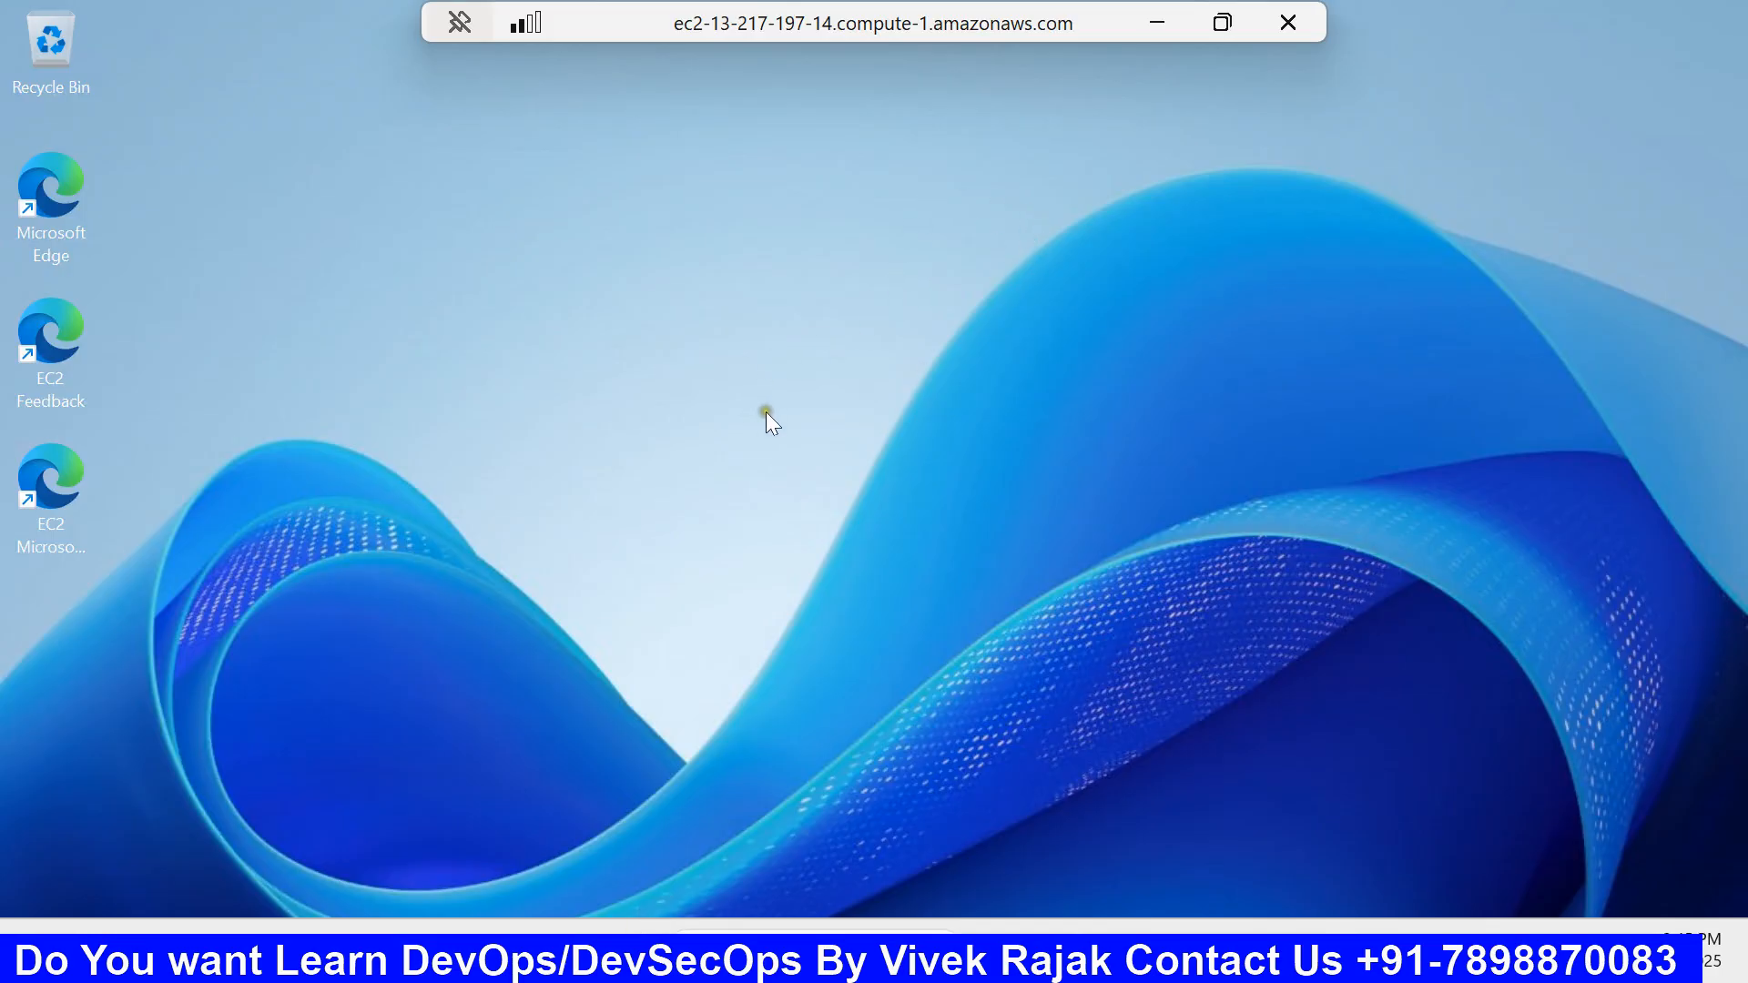
click(1222, 23)
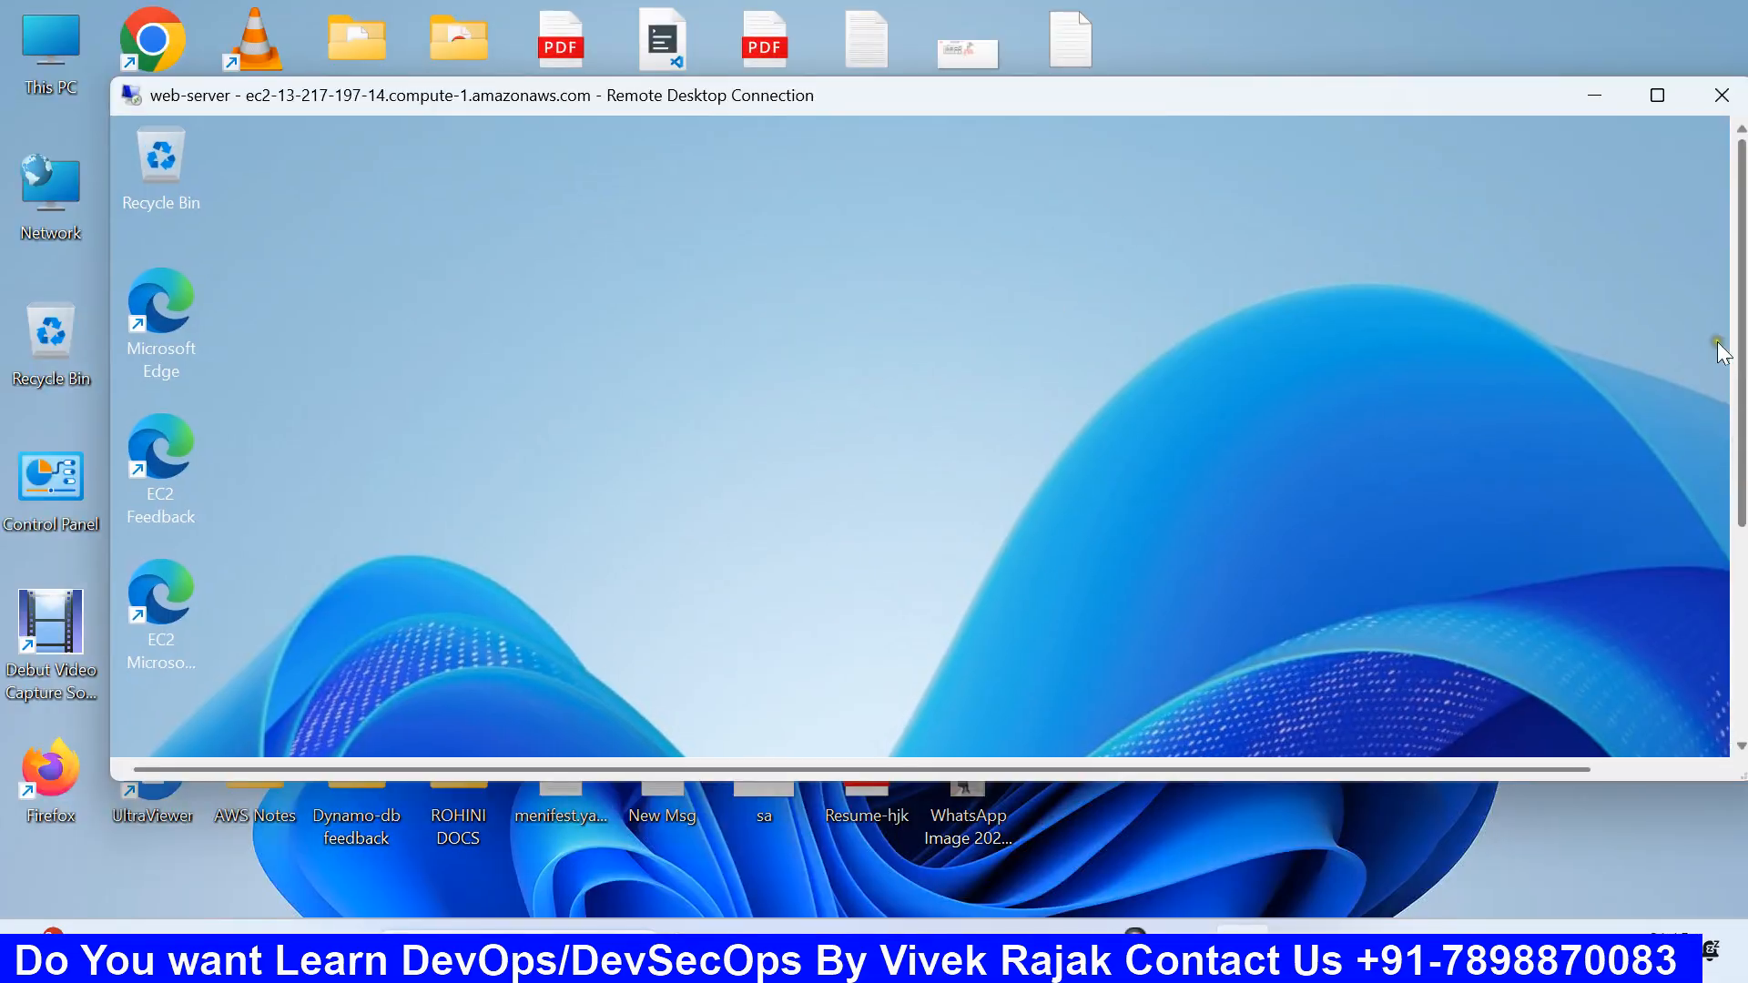
Step: Make the session window taller, open and close the remote Start menu, then minimize the session
mouse_move(1483, 78)
mouse_down()
mouse_move(1453, 16)
mouse_move(1484, 50)
mouse_move(1457, 61)
mouse_up()
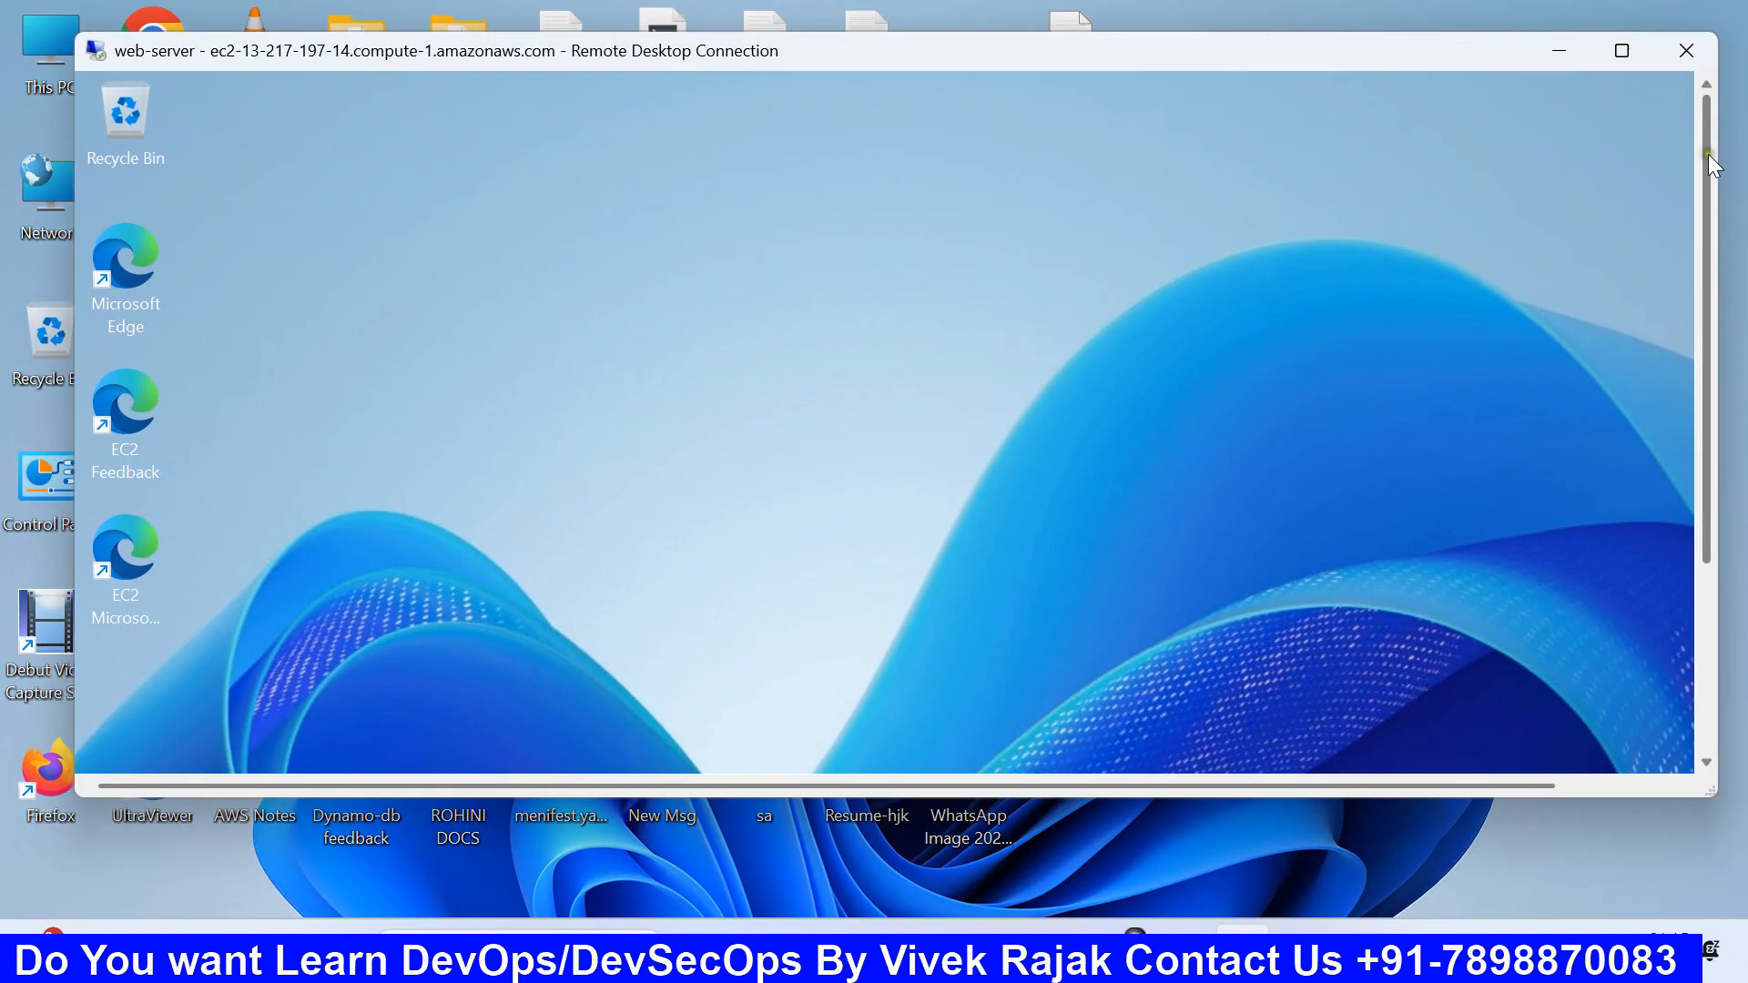
drag(1711, 159, 1728, 358)
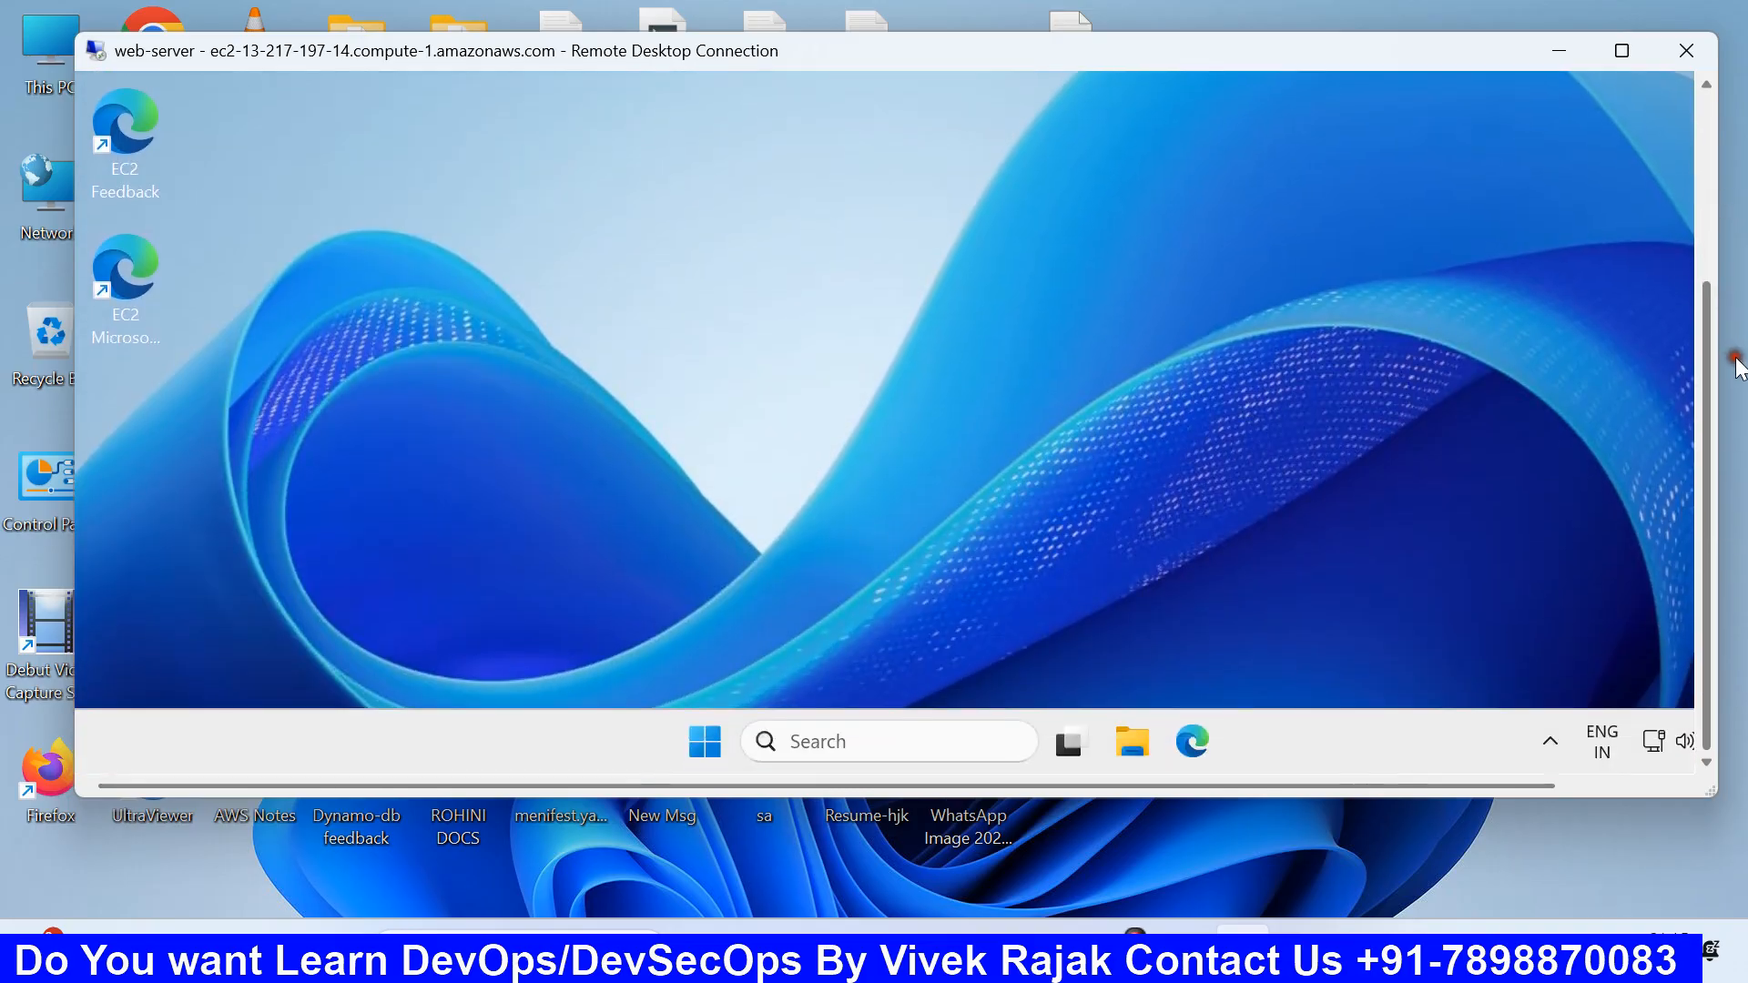
click(706, 740)
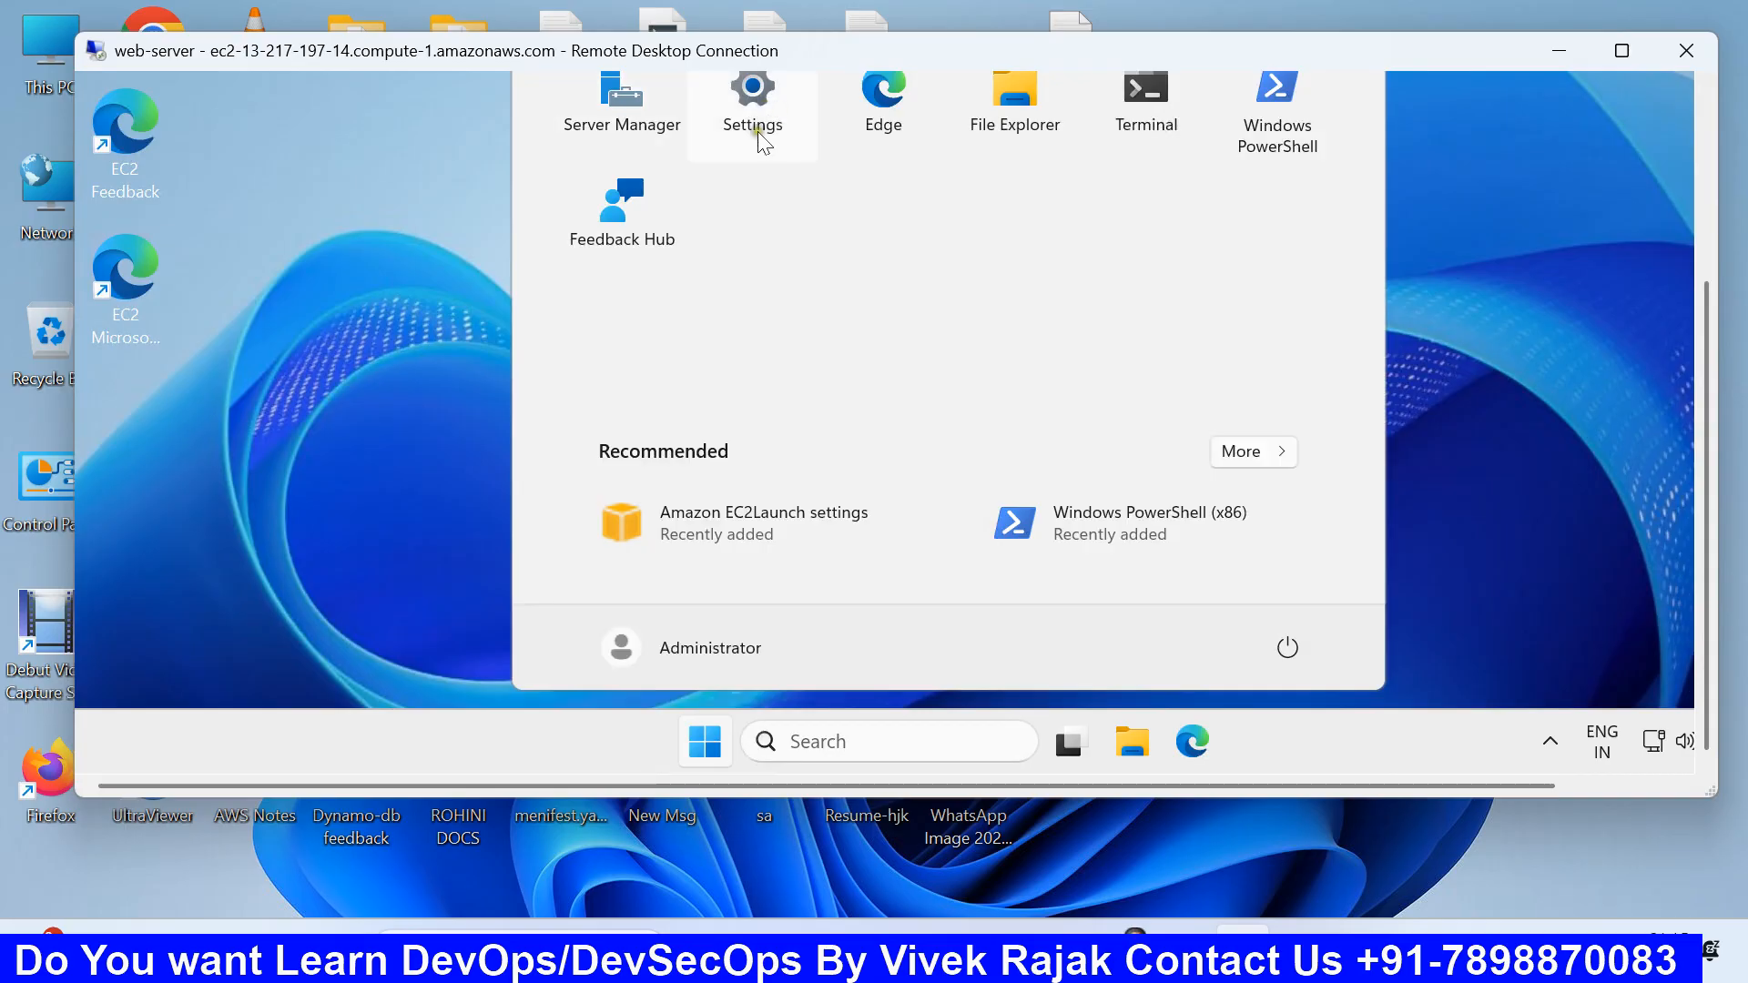
click(1432, 624)
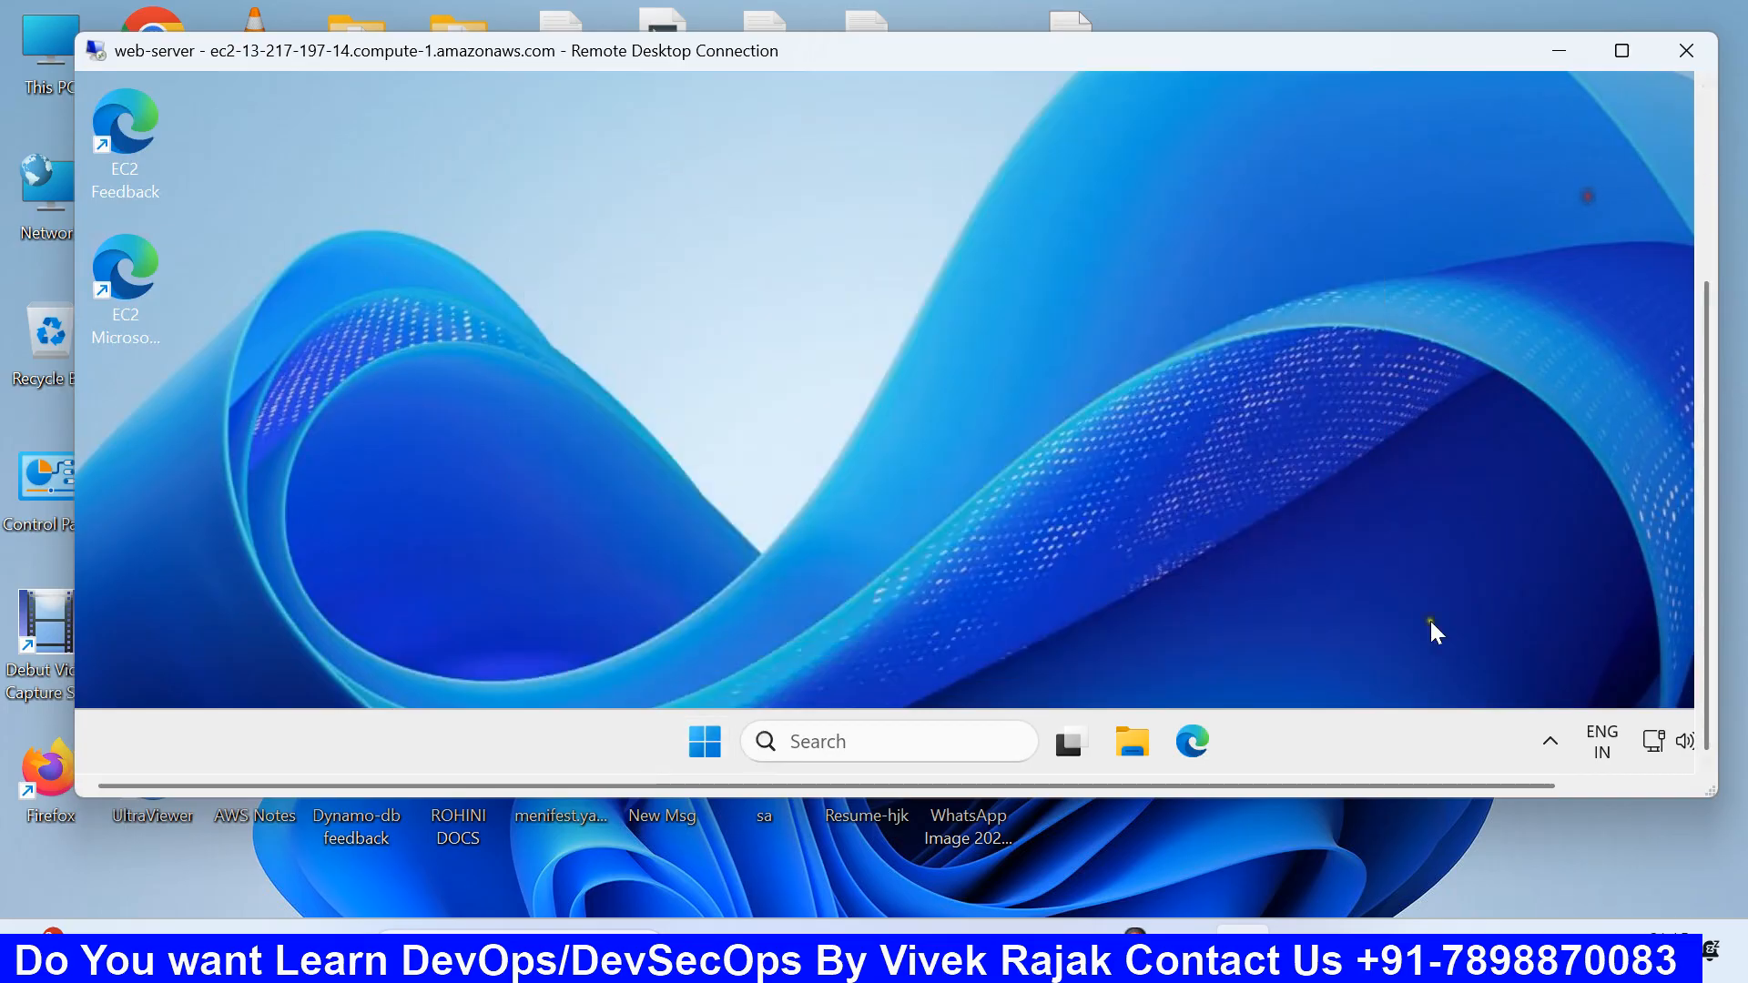
click(1358, 856)
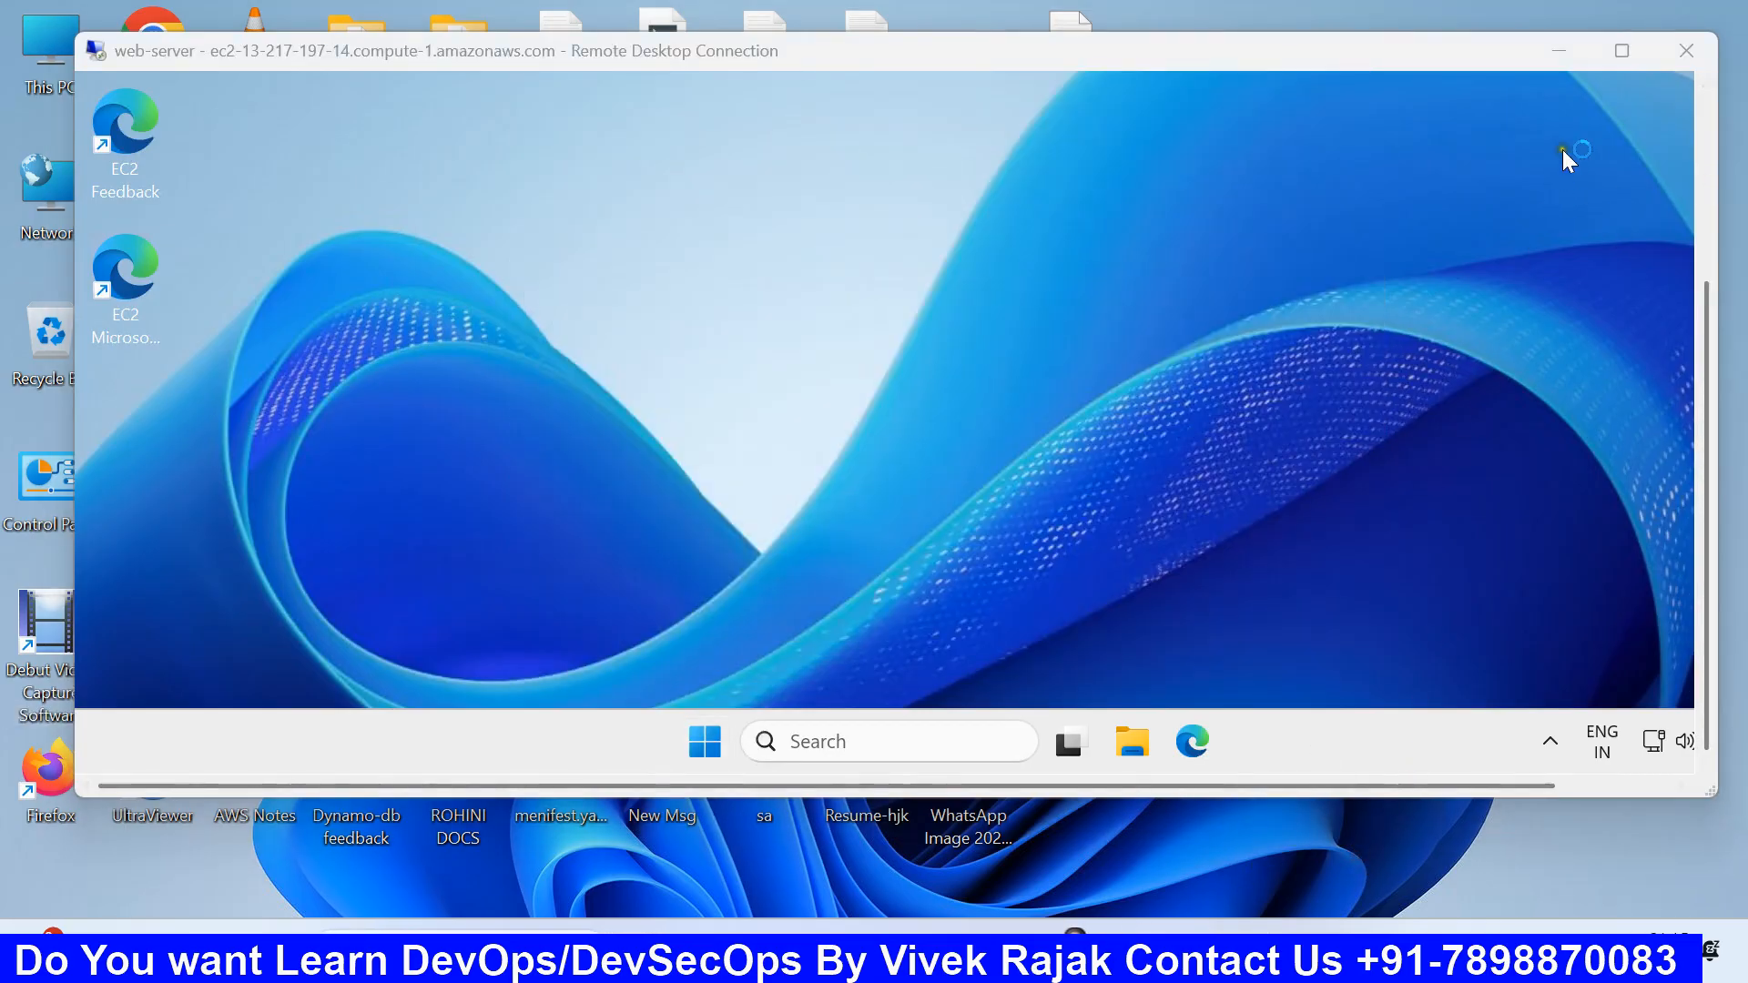
click(1559, 52)
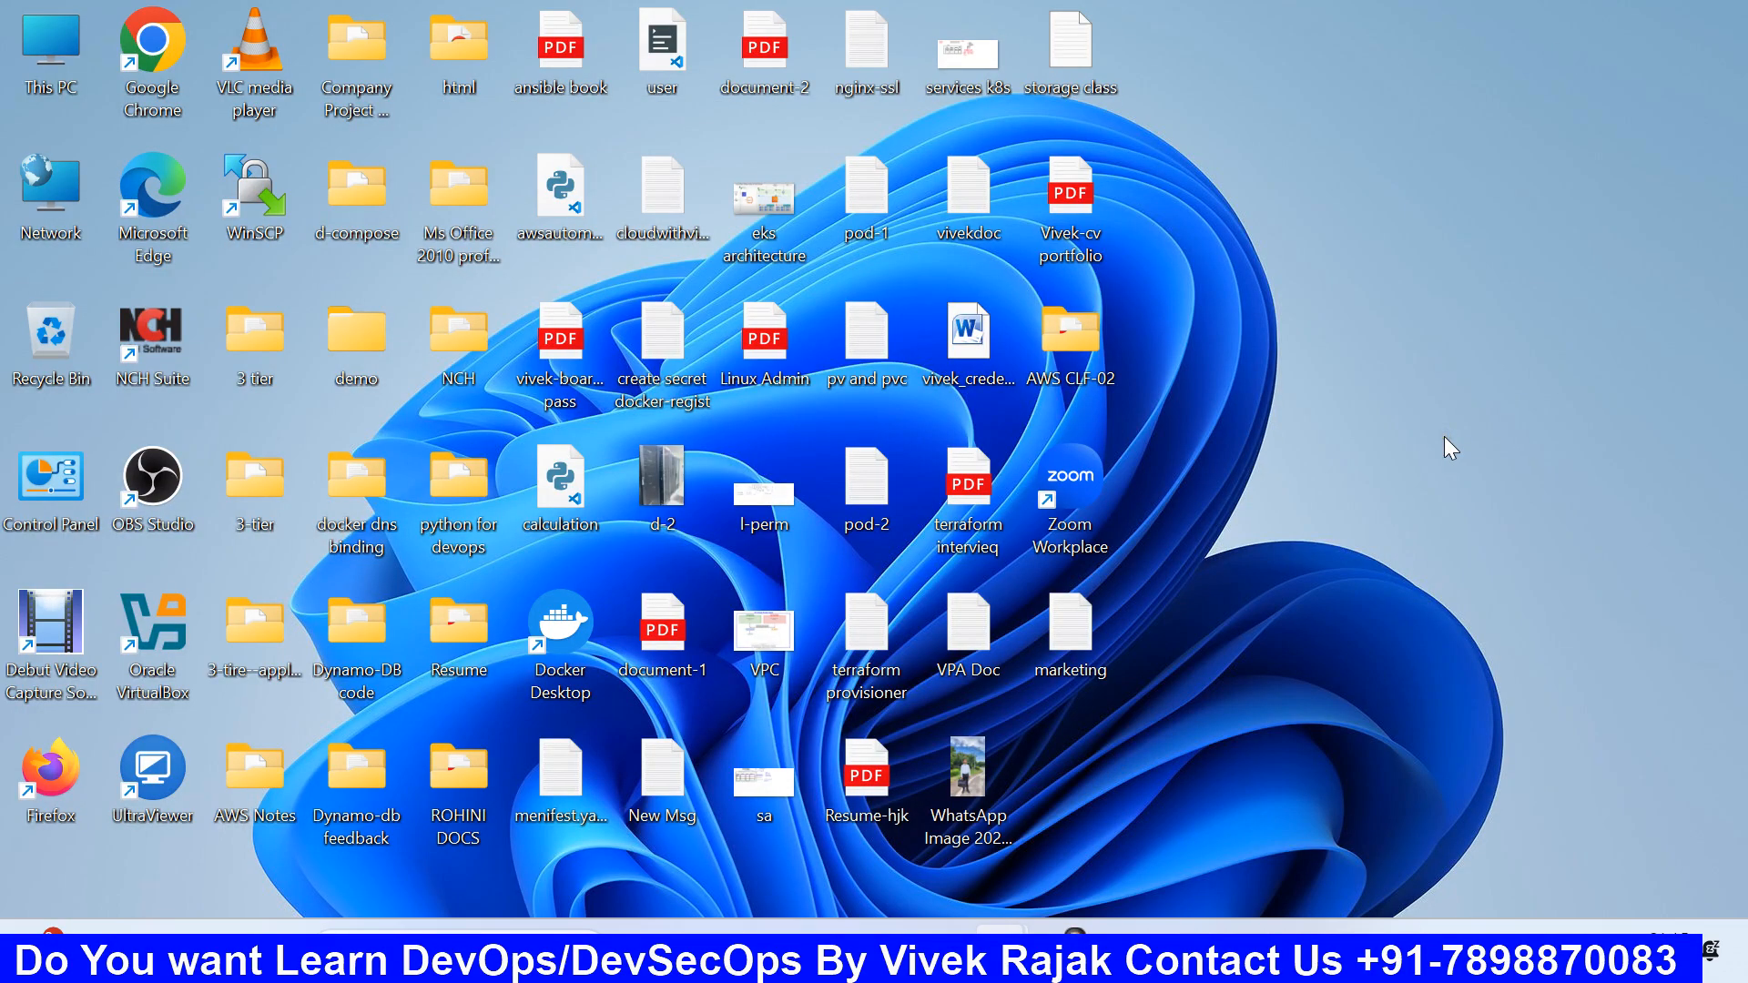